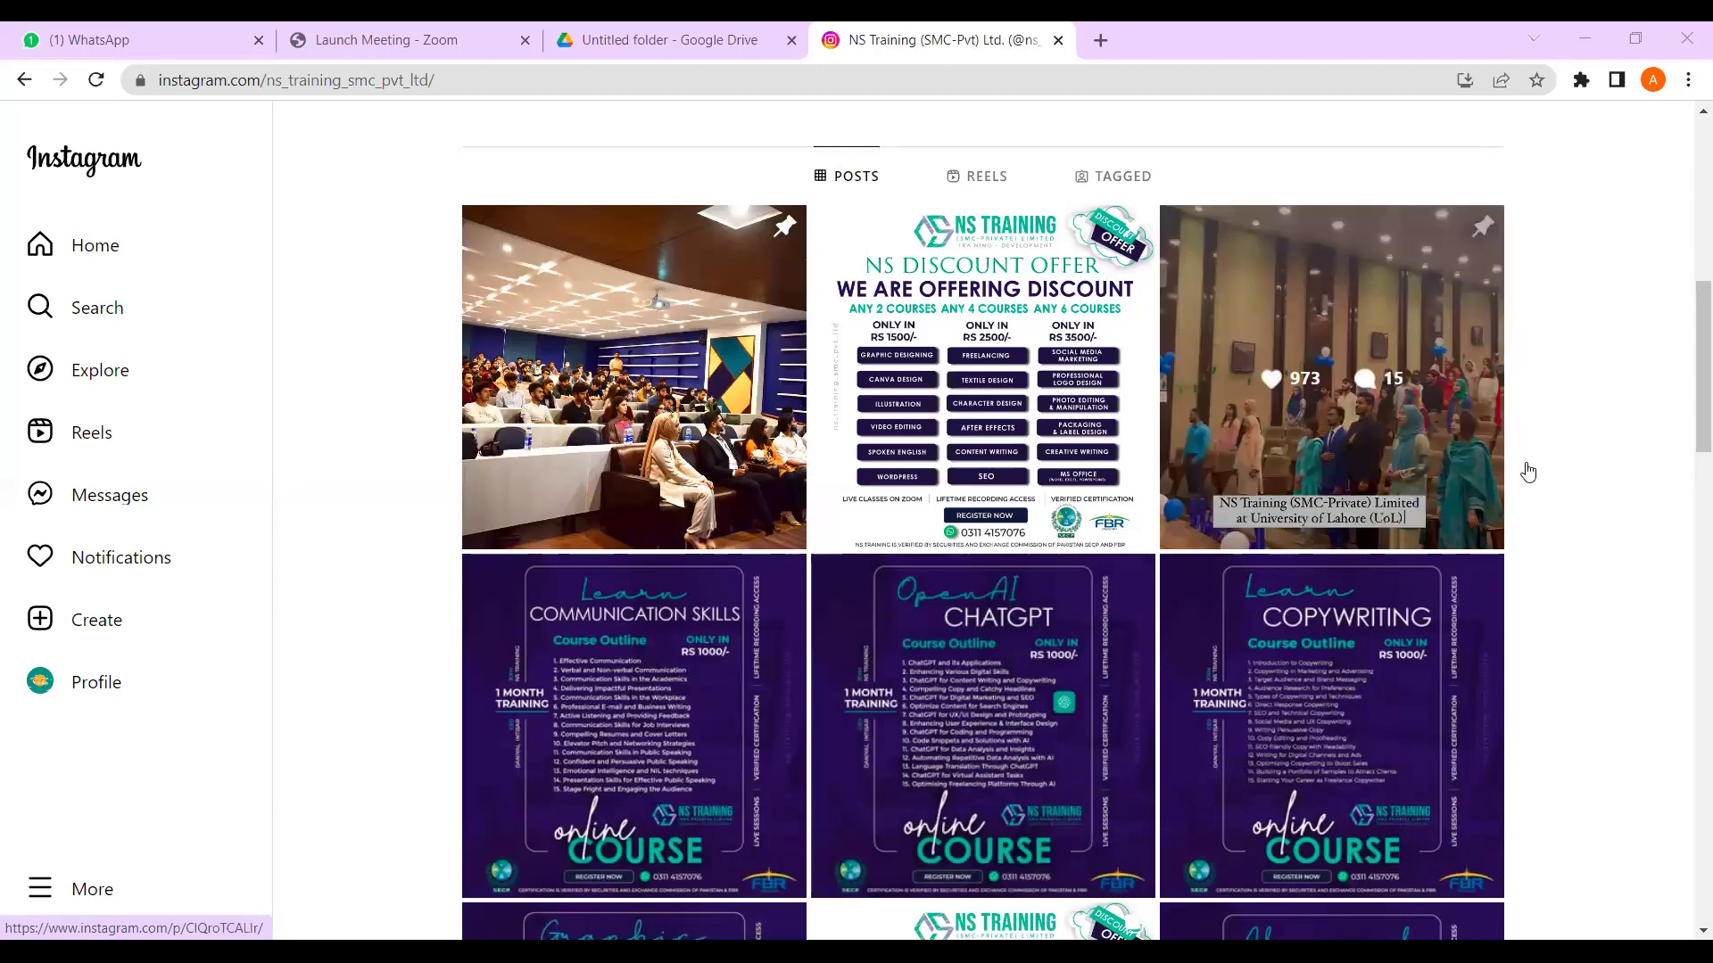
- Zoom in and out around the first Typography artboard to inspect it
scroll(1574, 475, "up", 5)
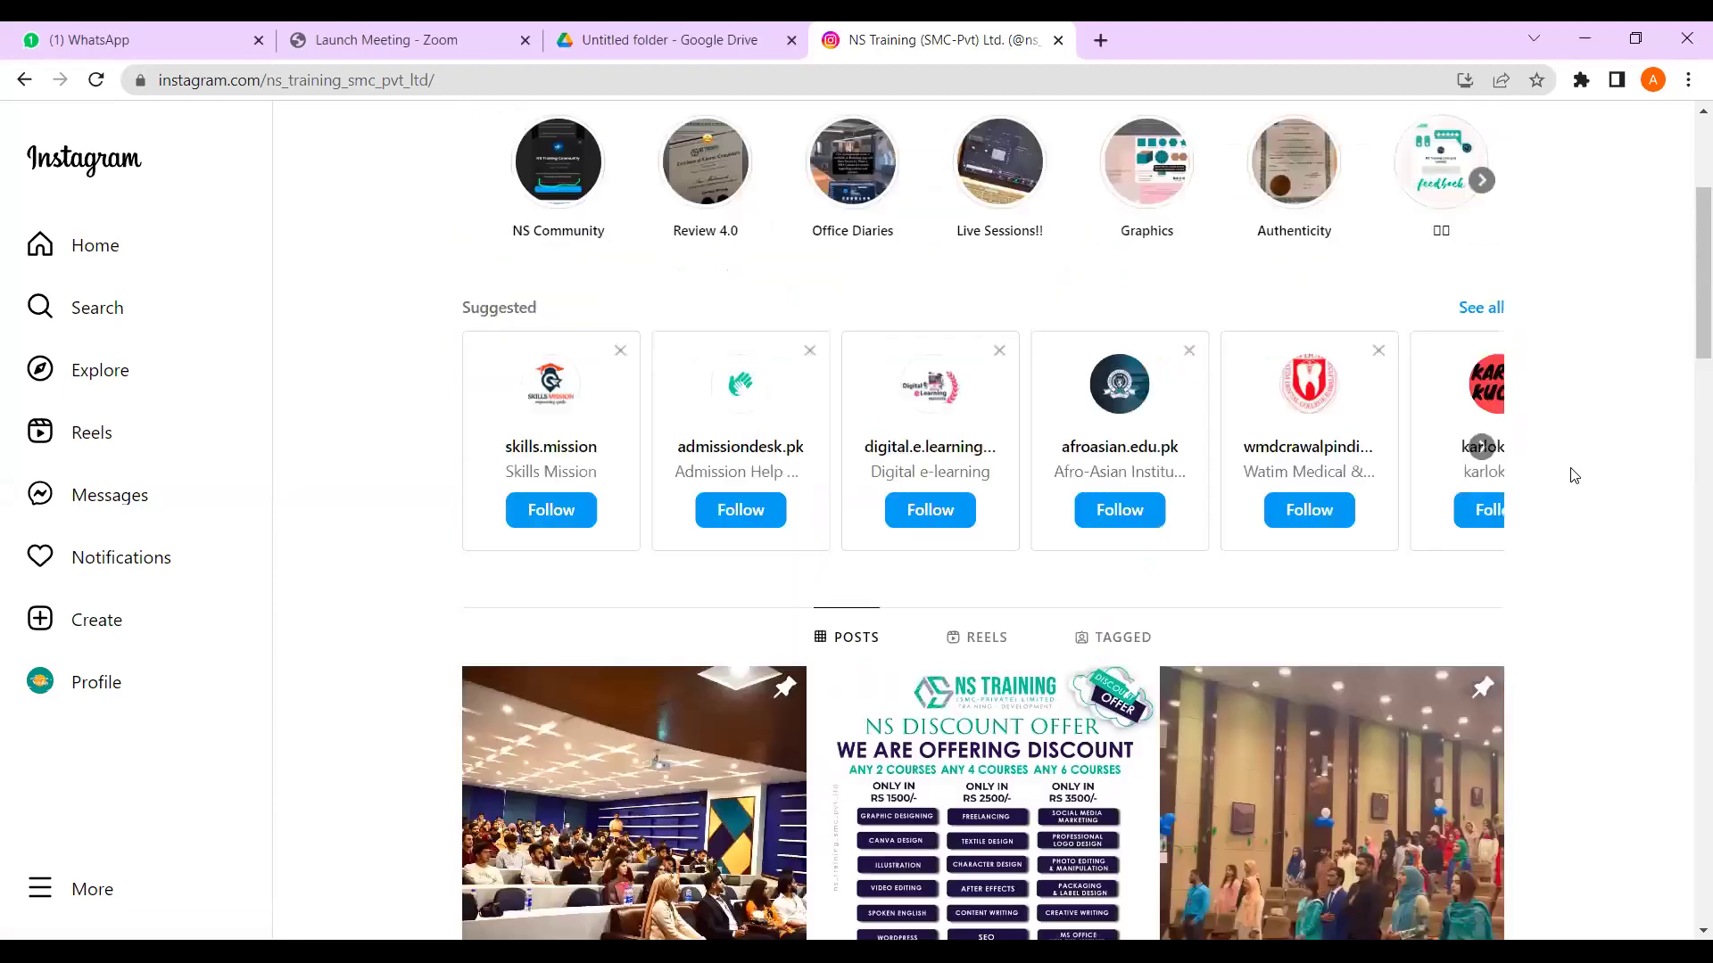
scroll(1574, 475, "up", 4)
scroll(1574, 476, "down", 1)
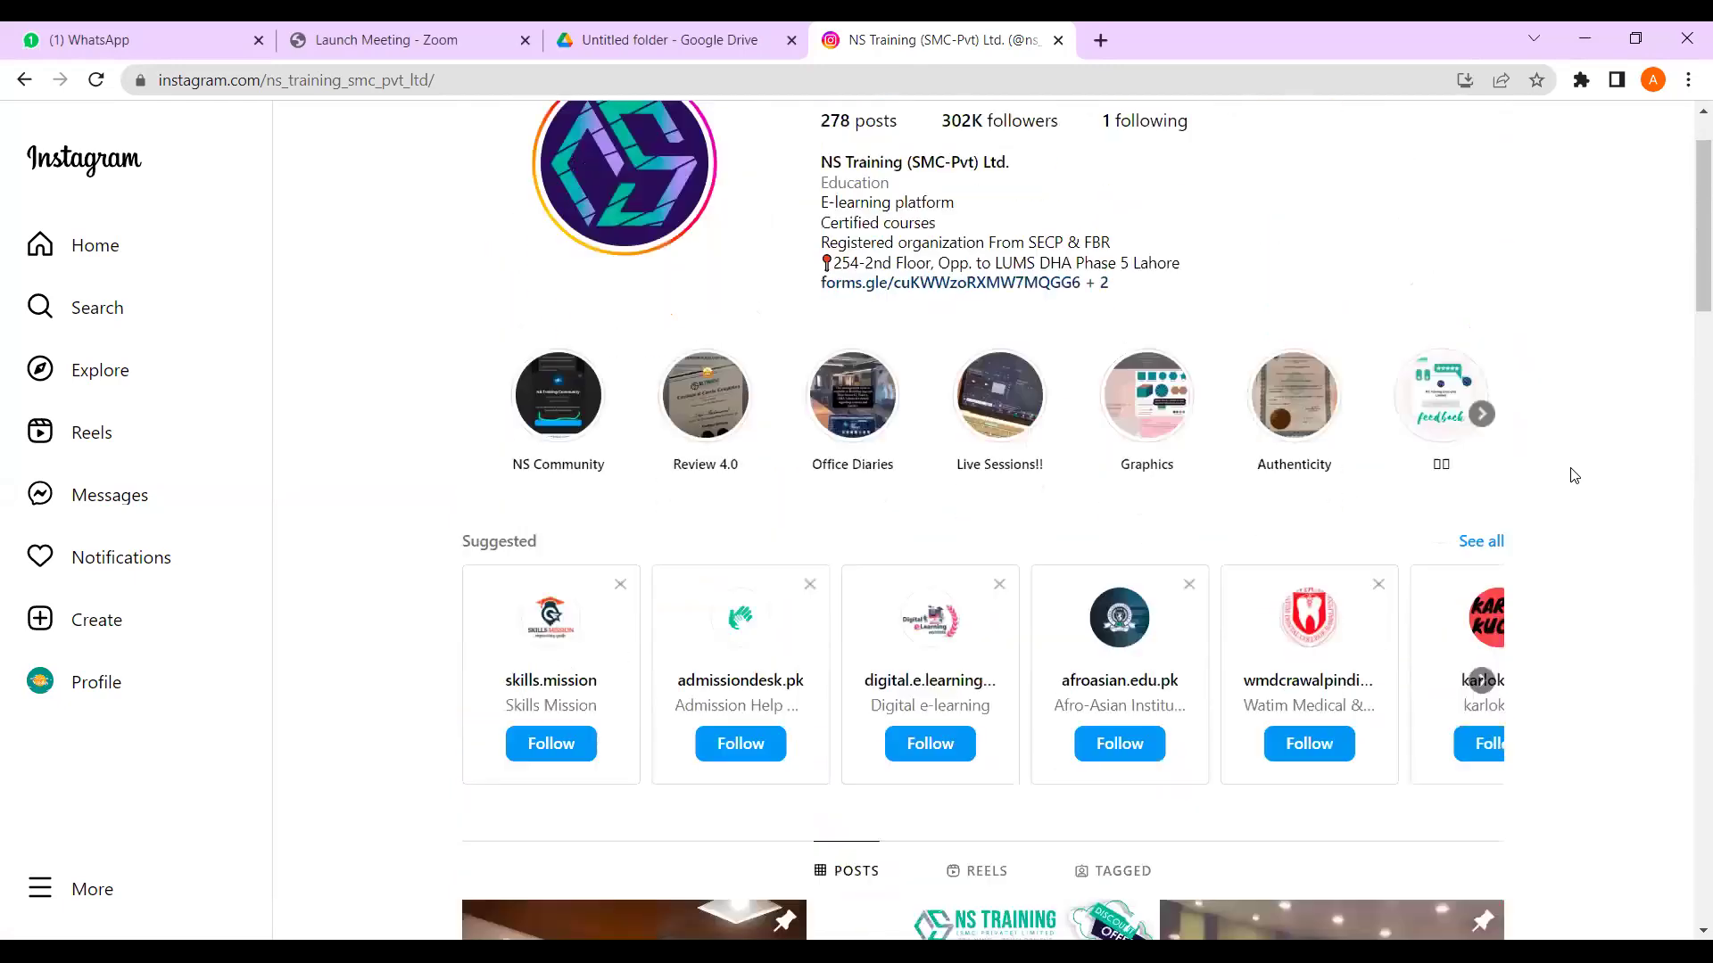
scroll(1573, 475, "down", 3)
scroll(1574, 475, "down", 5)
scroll(1573, 475, "down", 1)
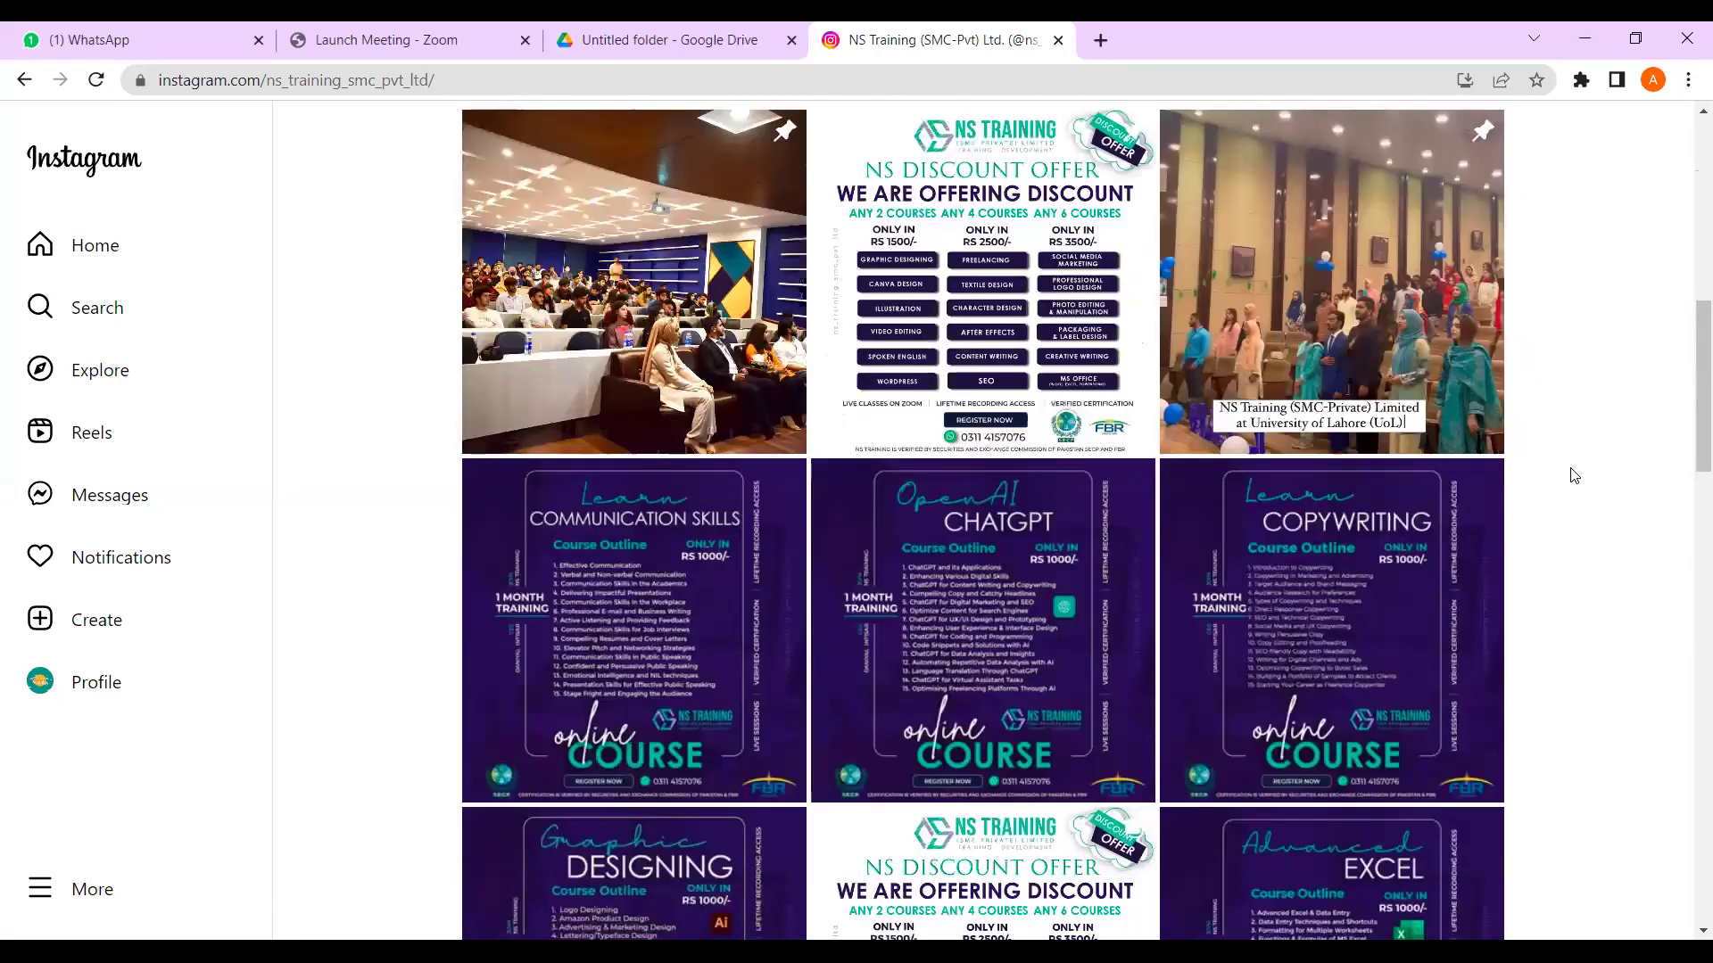
scroll(1573, 475, "down", 6)
scroll(1574, 476, "up", 9)
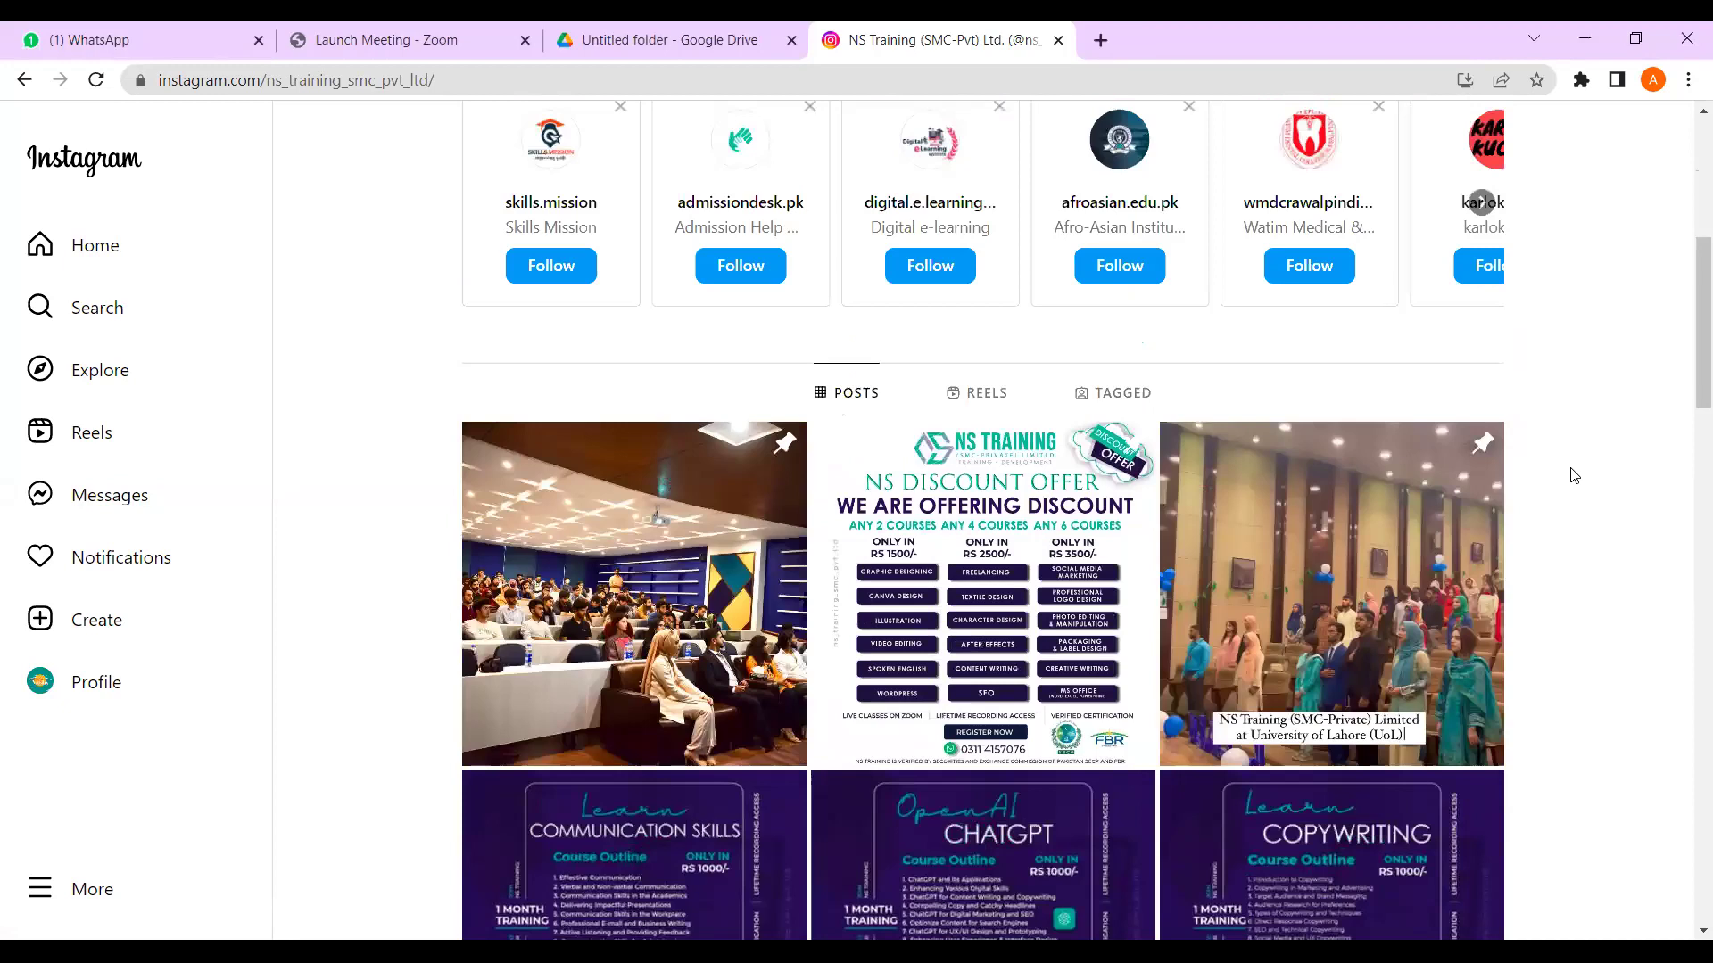
scroll(1574, 476, "up", 6)
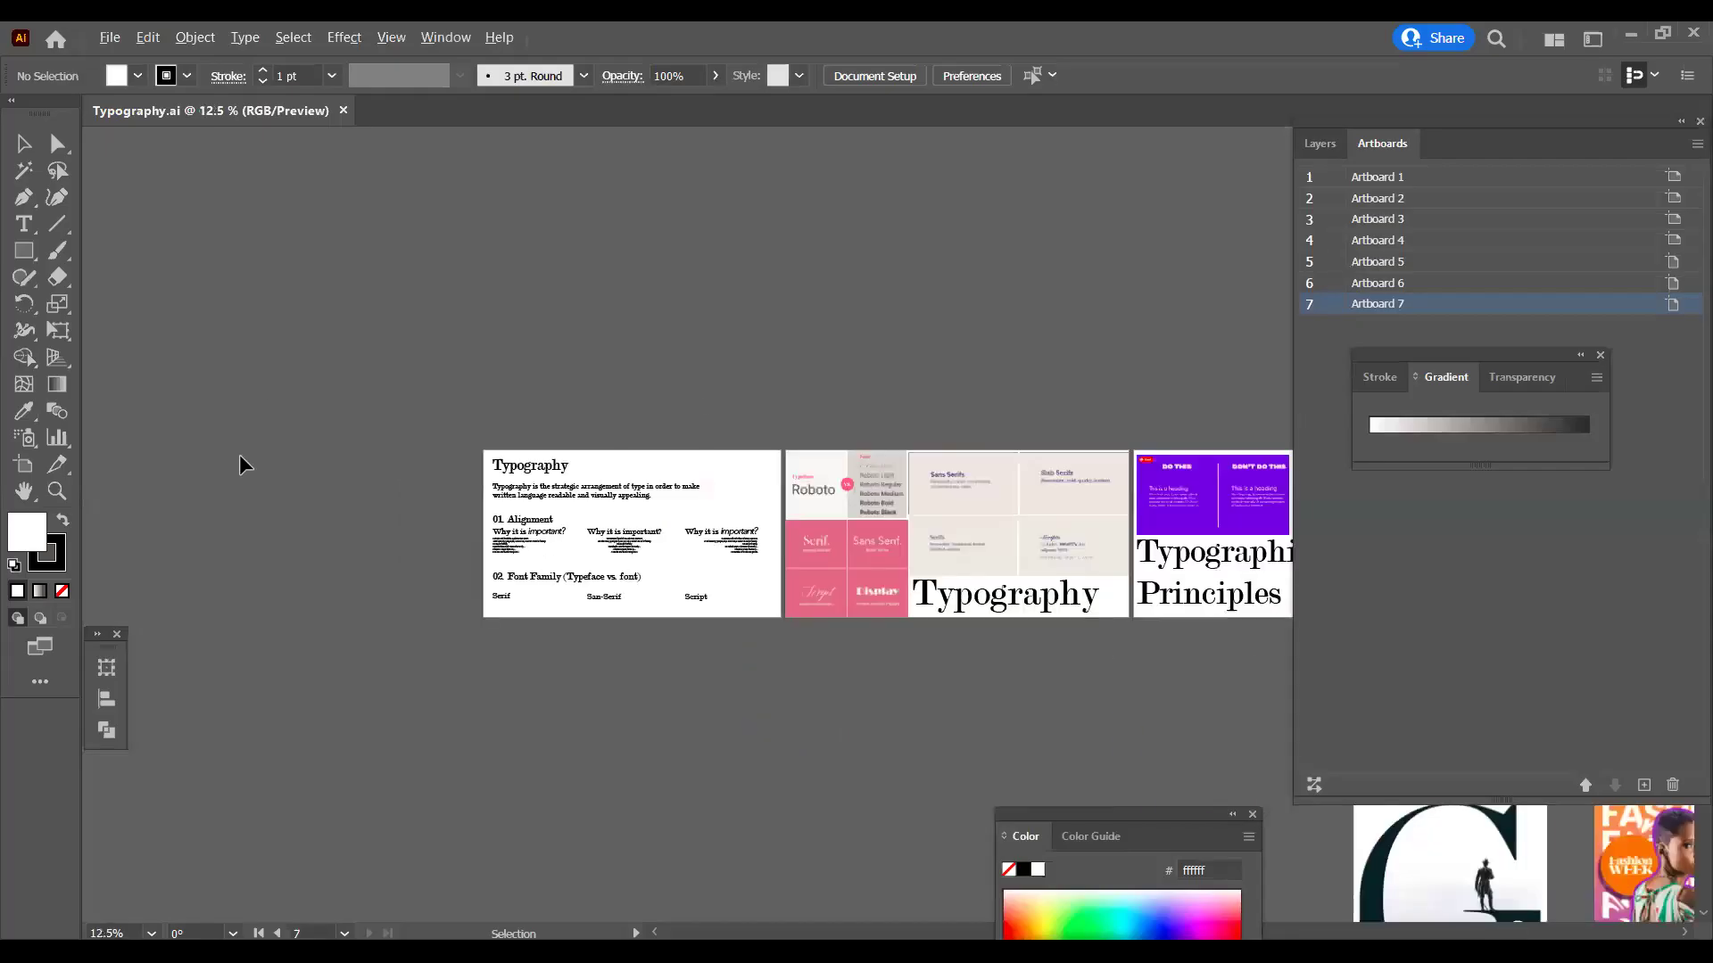
- Bring the whole Typography artboard into view and collapse the layers and artboards dock
scroll(538, 512, "up", 2)
scroll(547, 527, "up", 1)
scroll(566, 562, "up", 1)
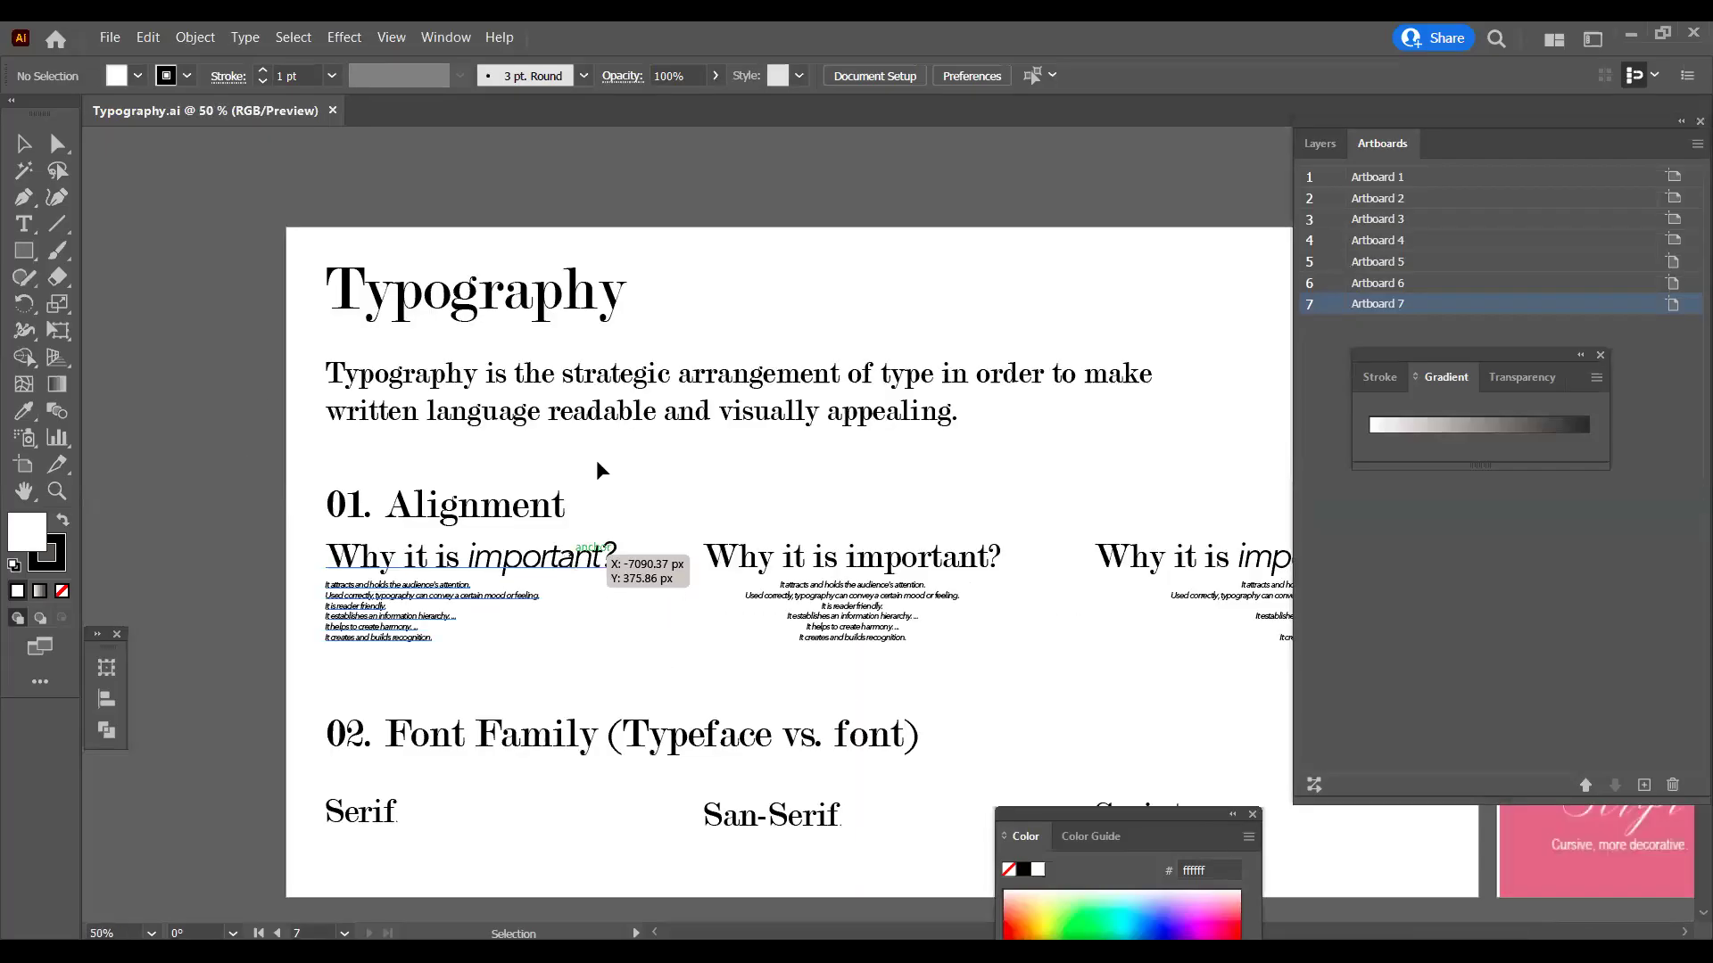
scroll(599, 471, "down", 1)
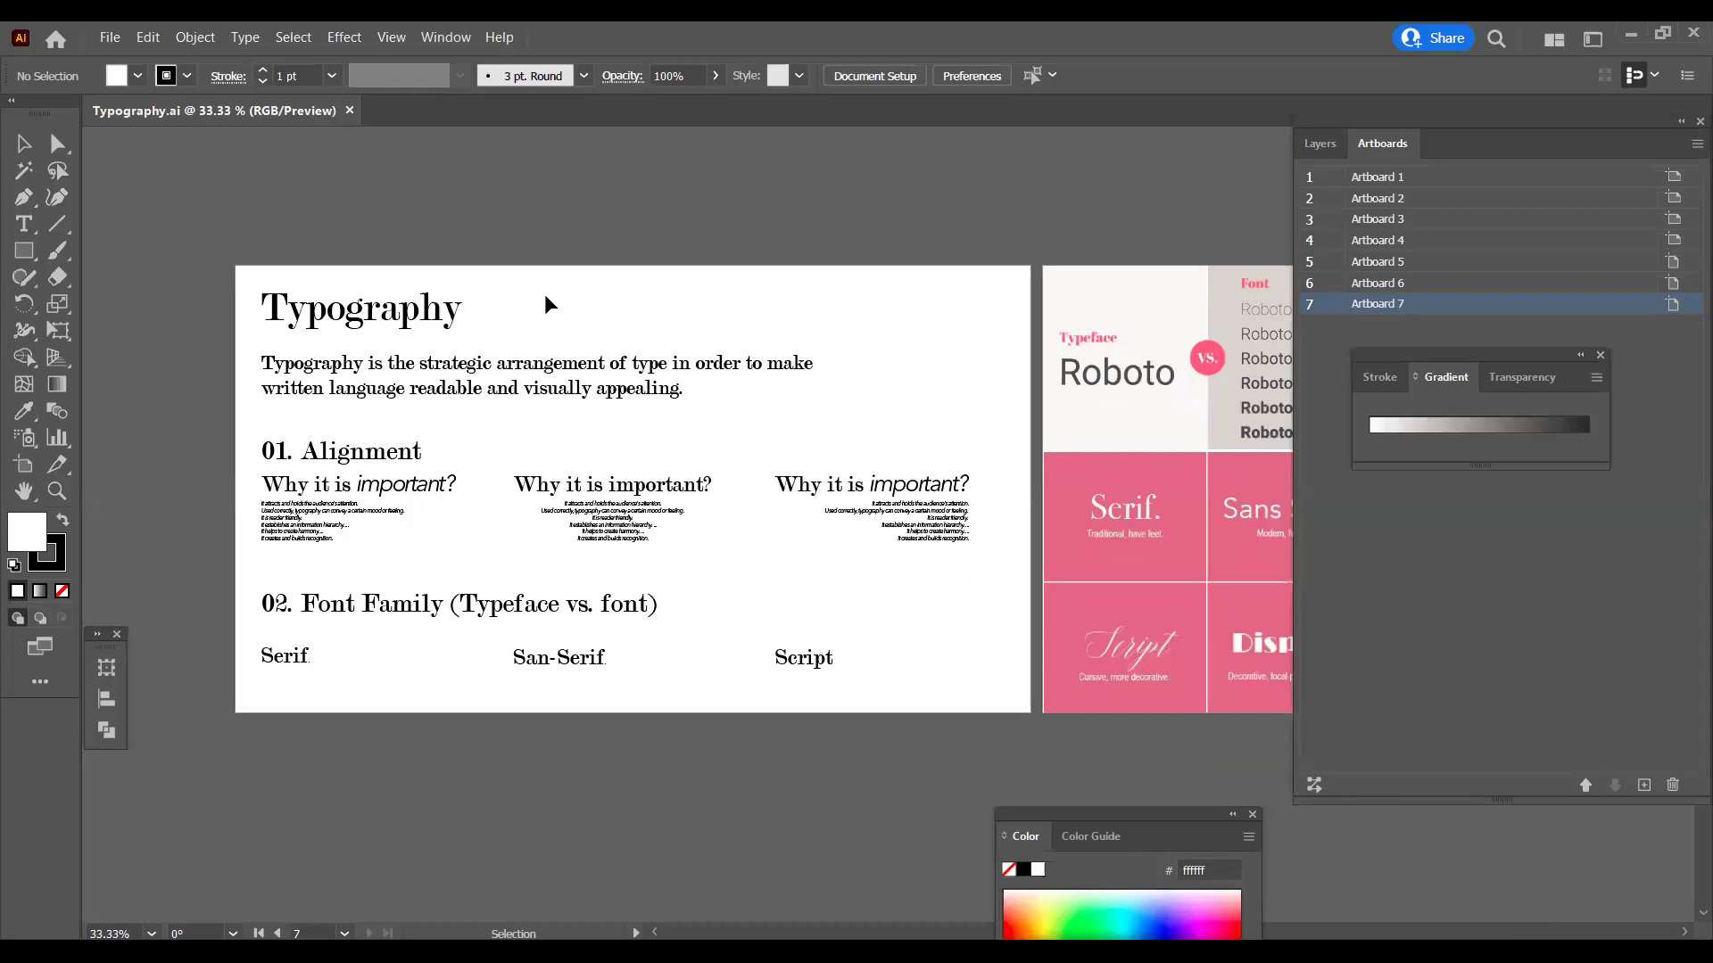
scroll(497, 363, "up", 1)
left_click_drag(572, 199, 638, 176)
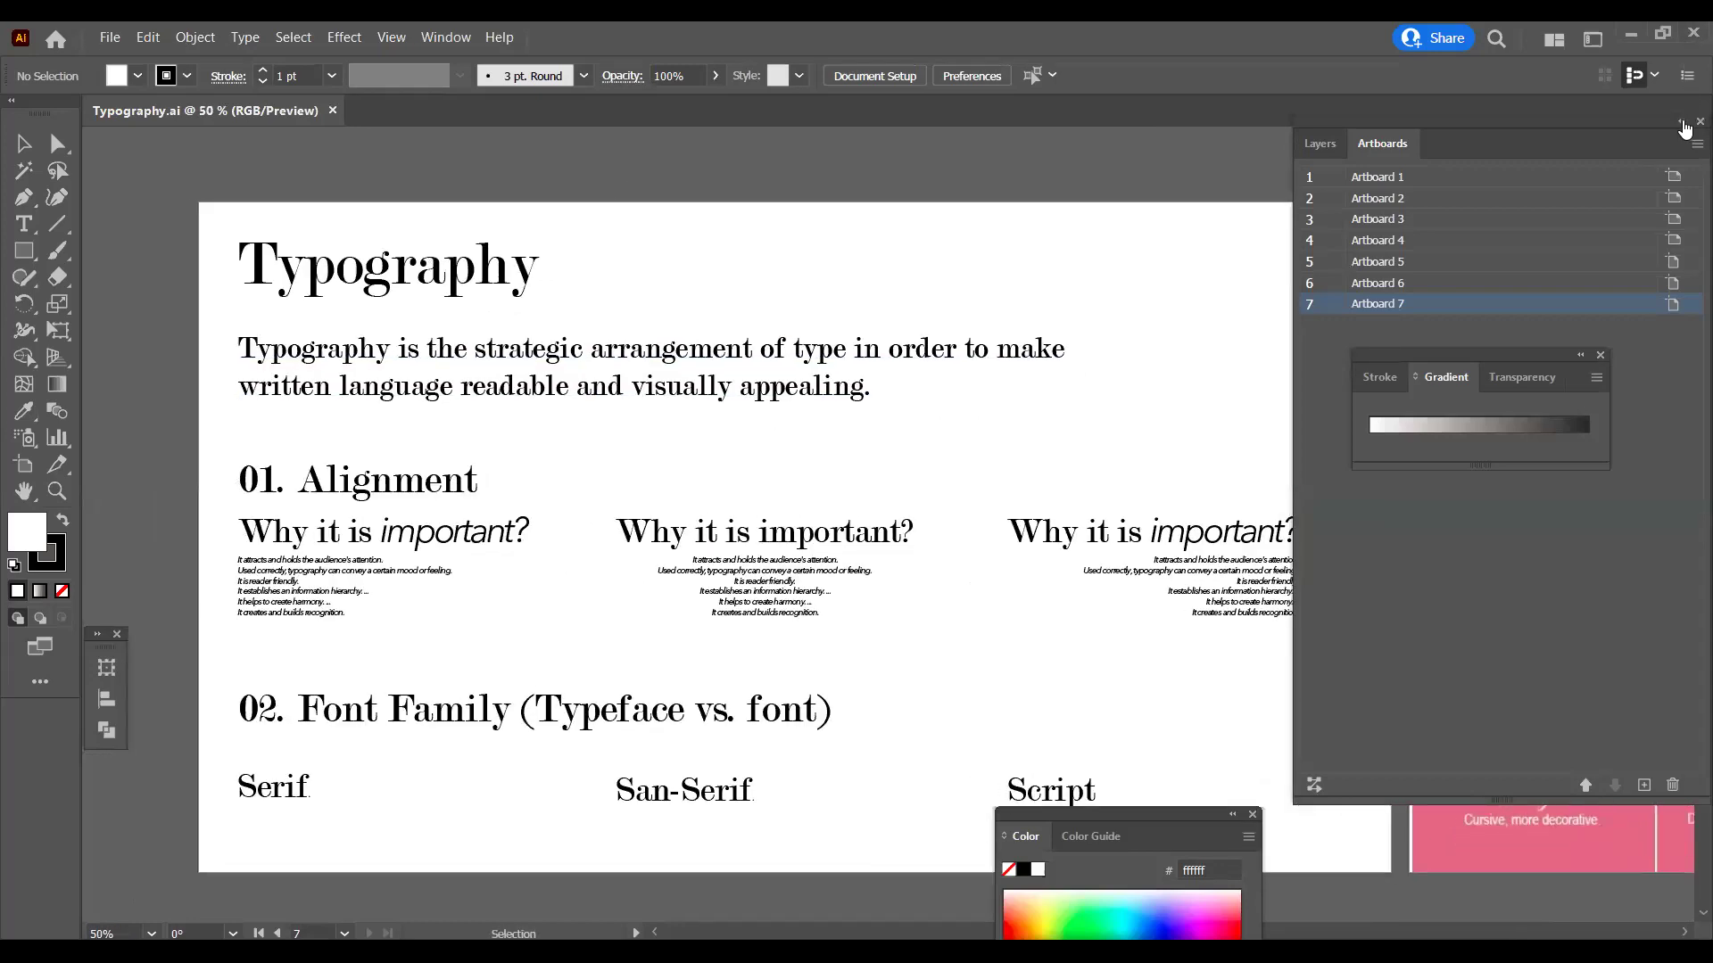
left_click(1683, 125)
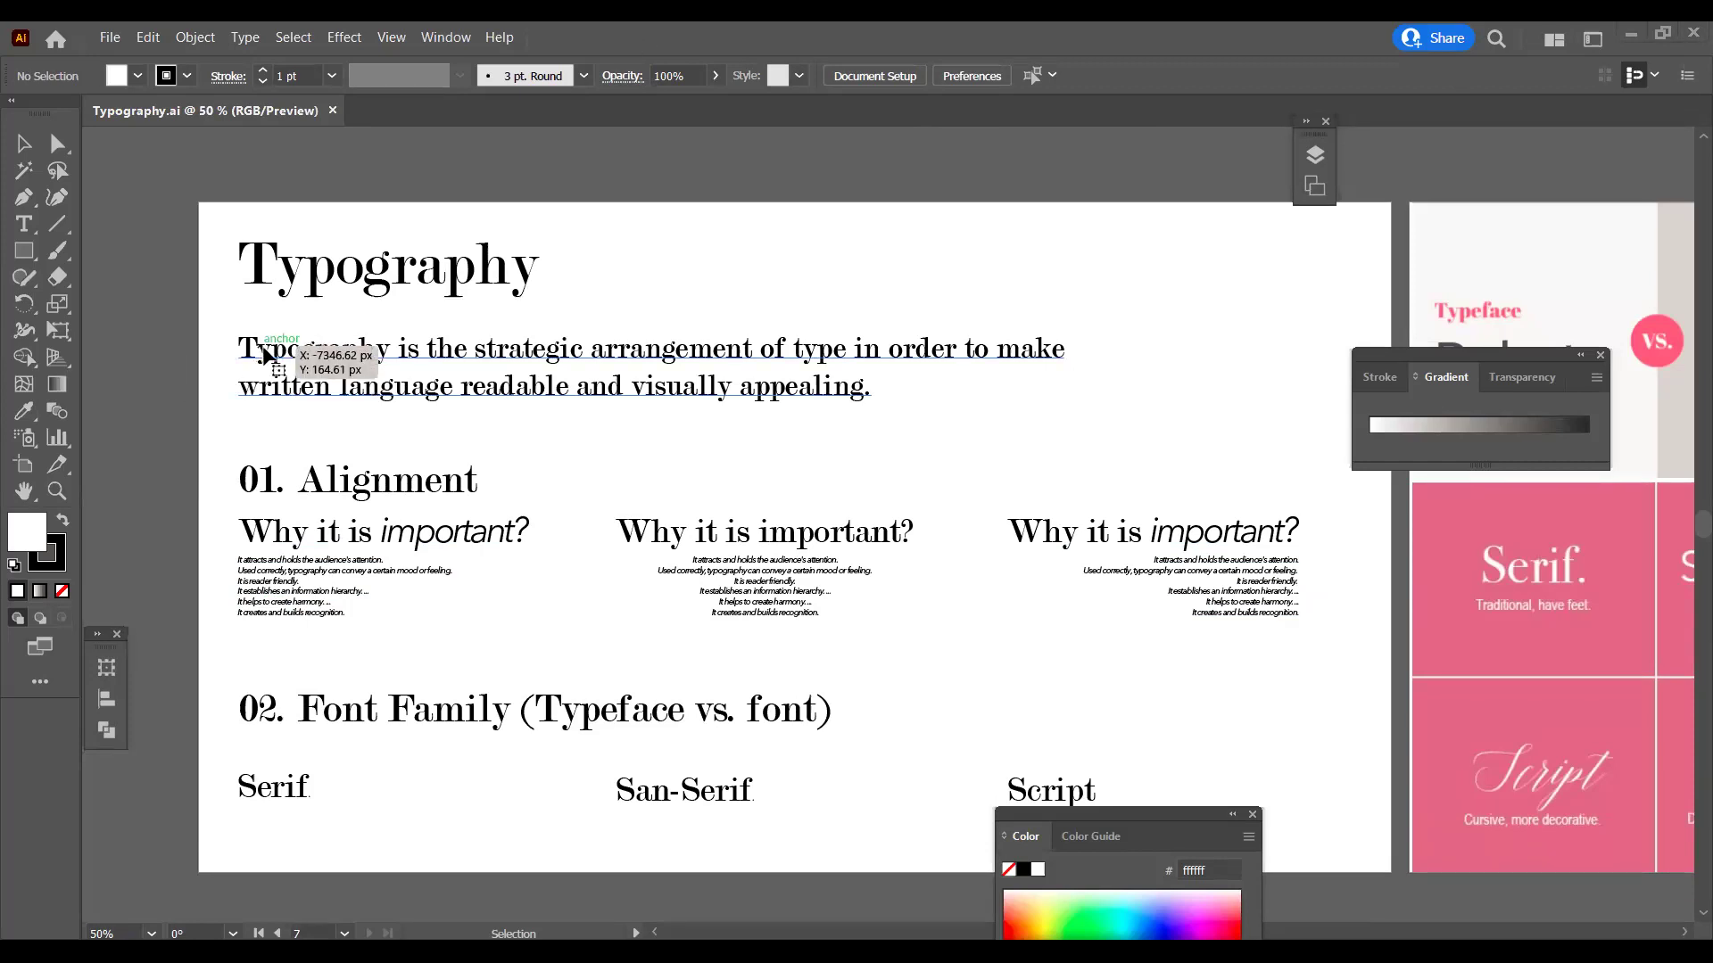
left_click(586, 364)
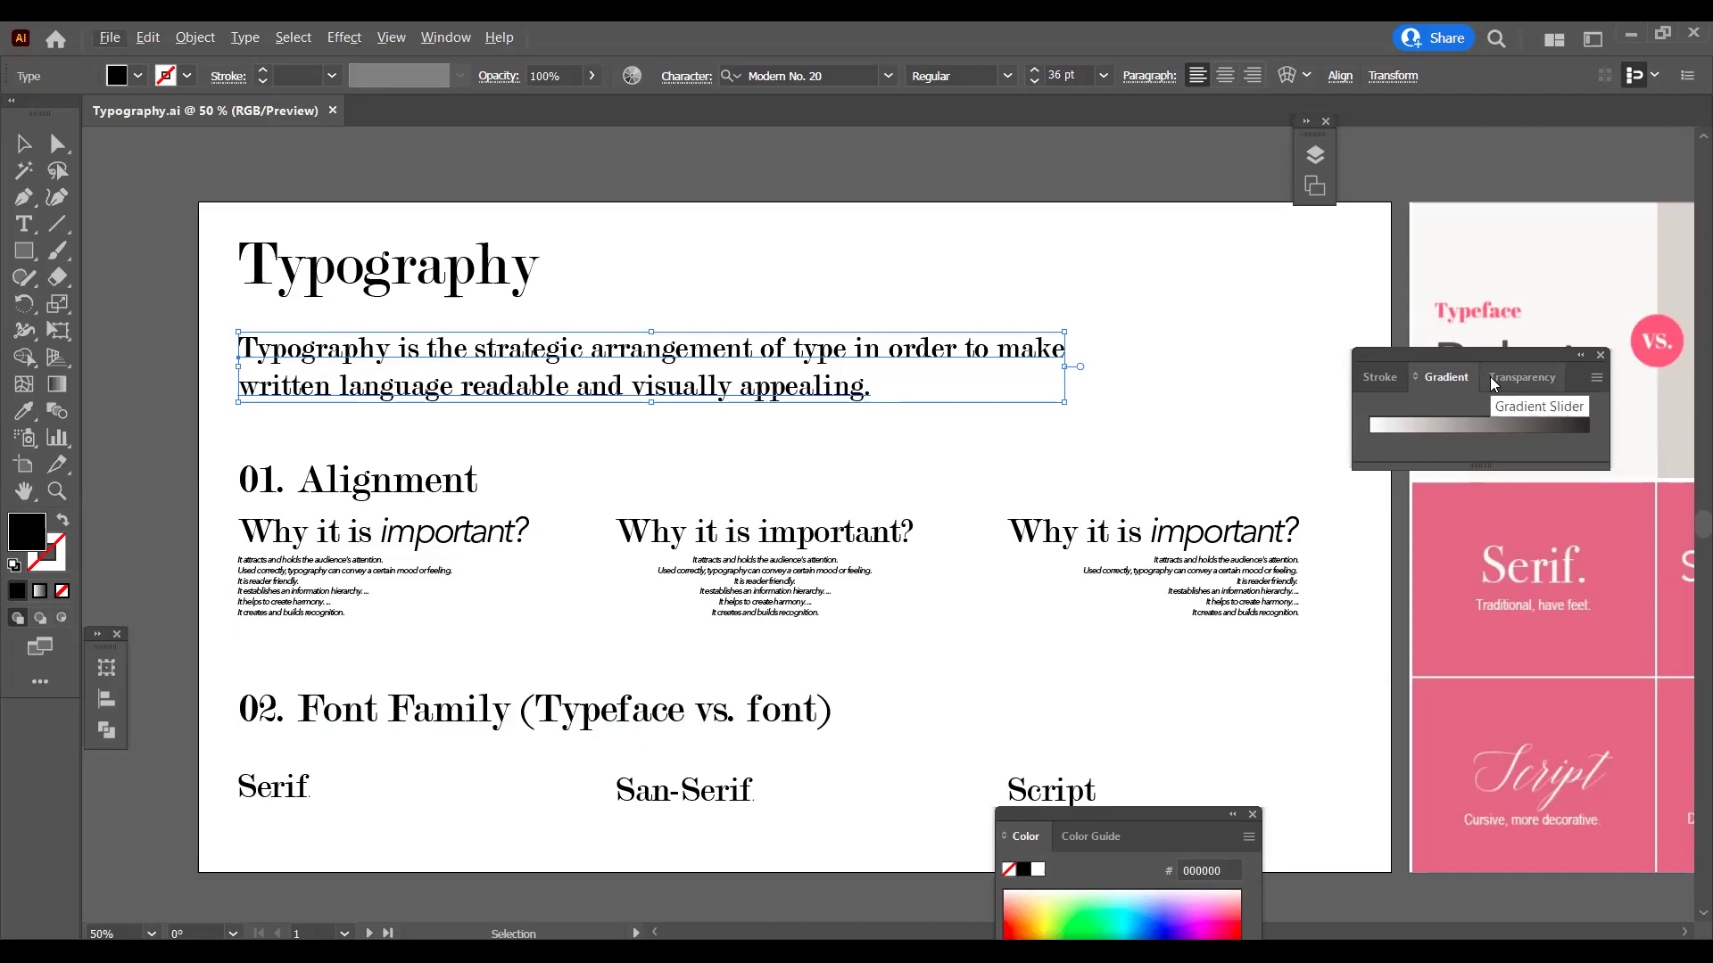
left_click(765, 485)
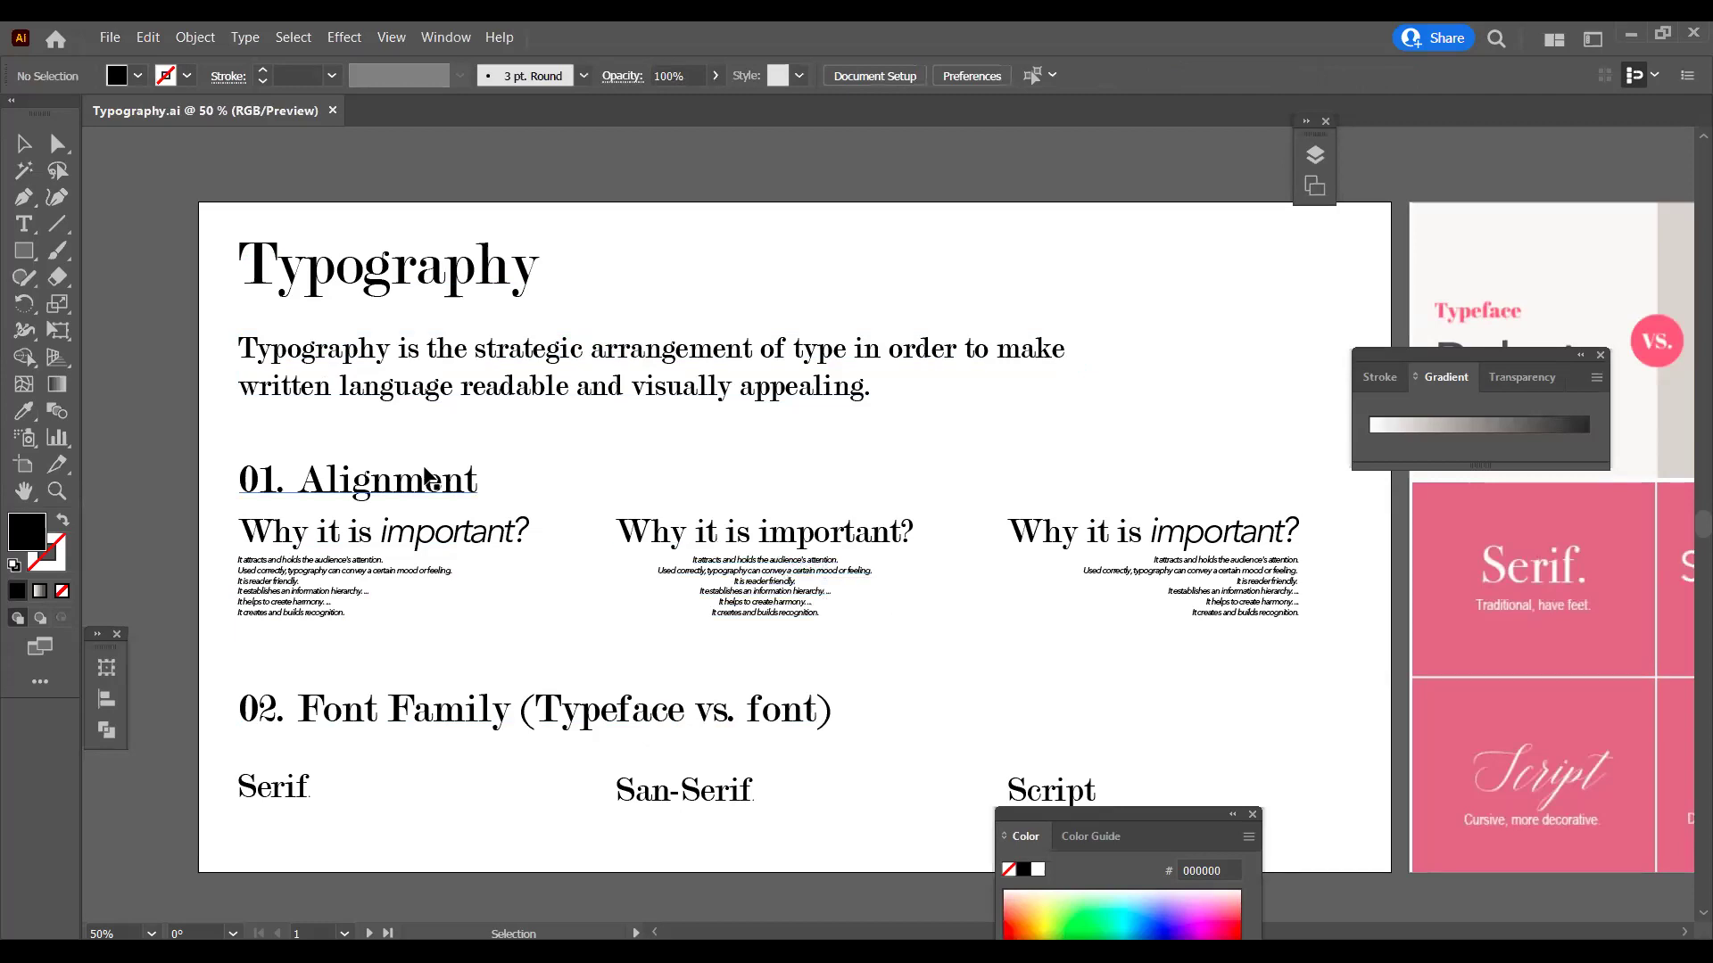
left_click(424, 494)
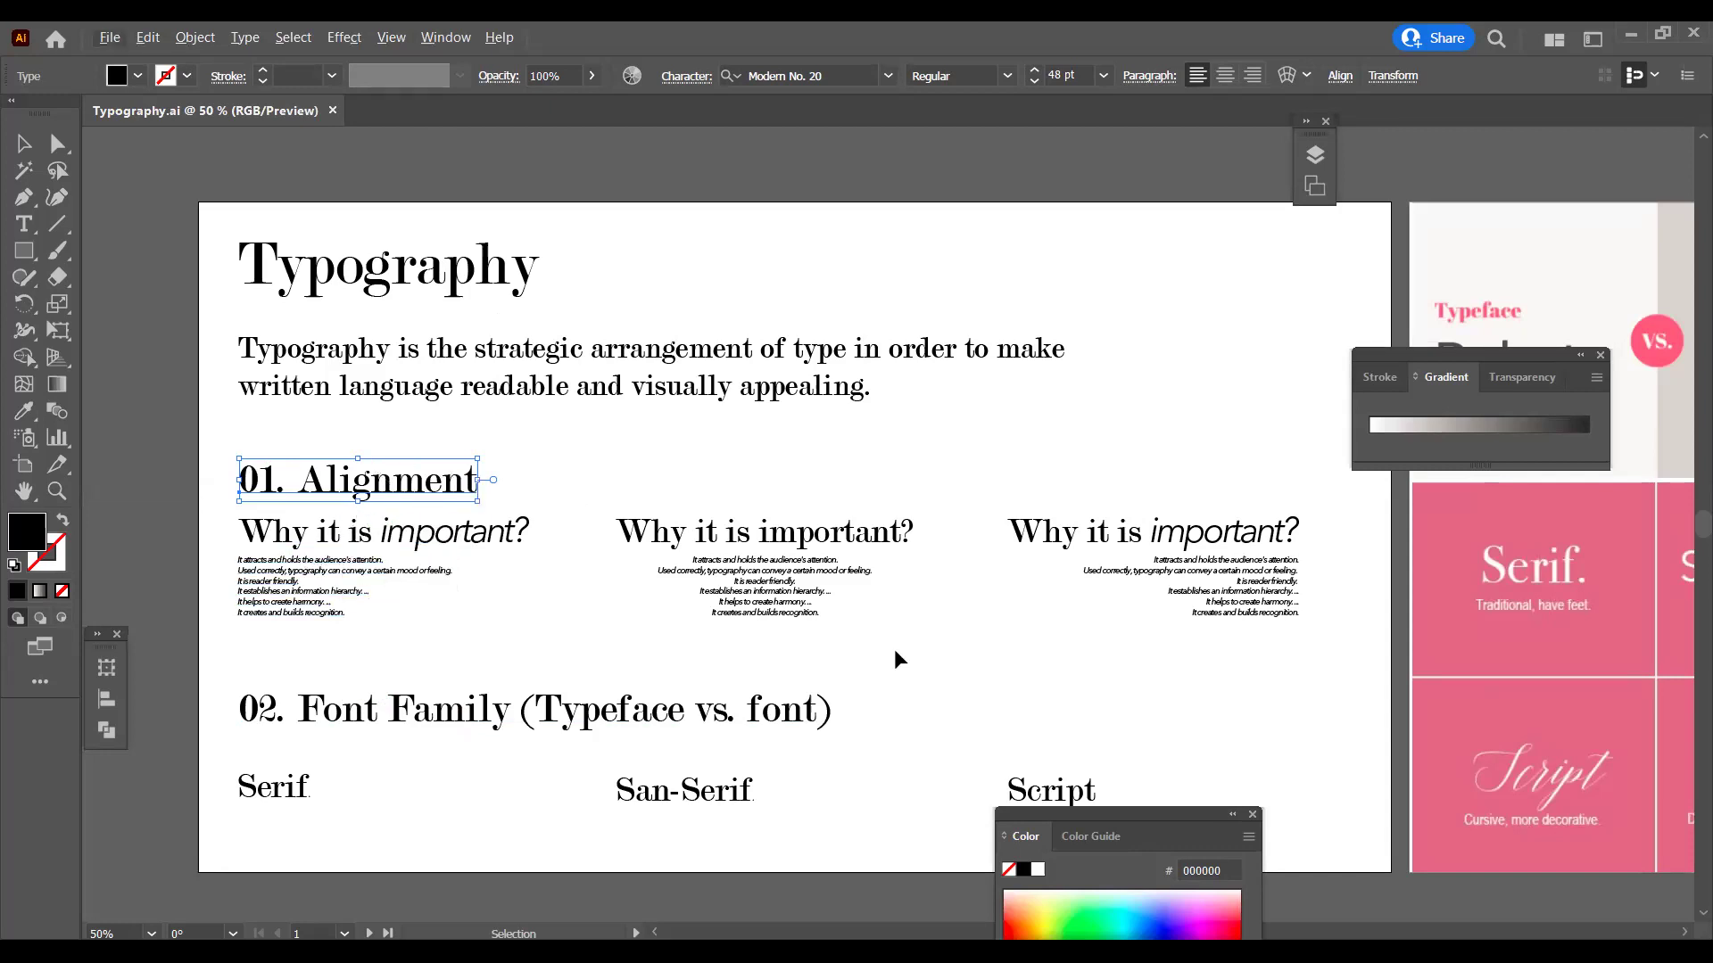
left_click(765, 544)
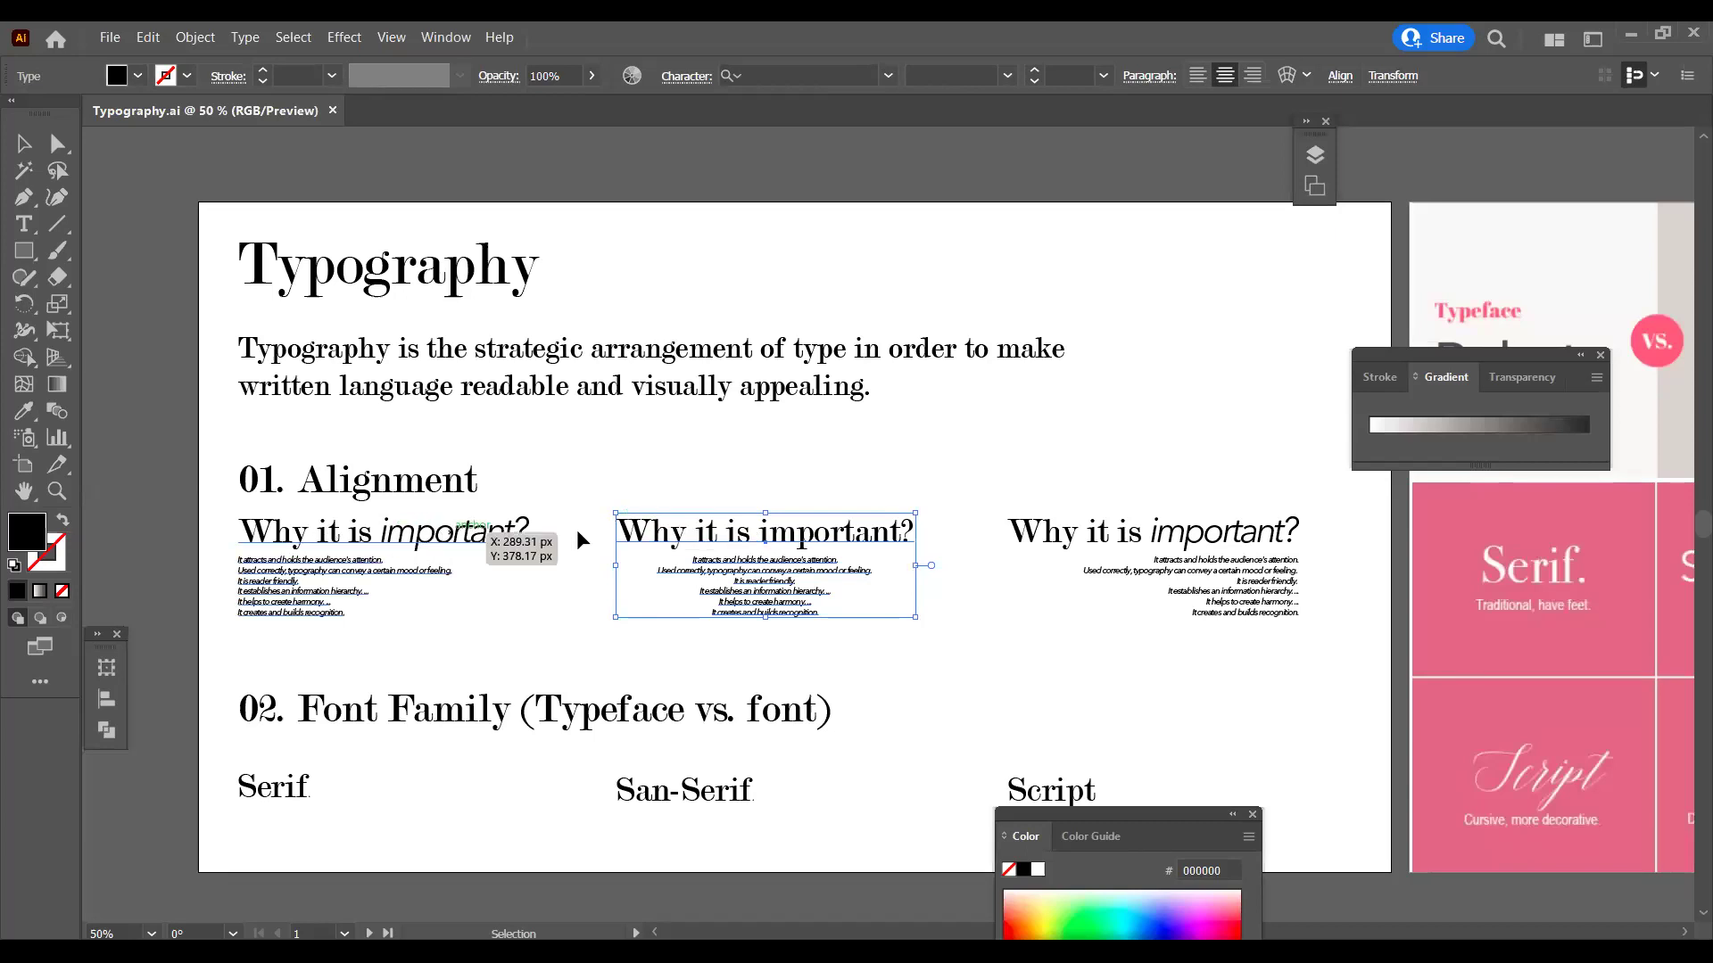
- Select the left- and right-aligned example text blocks instead of the middle one
key("ctrl+shift+a")
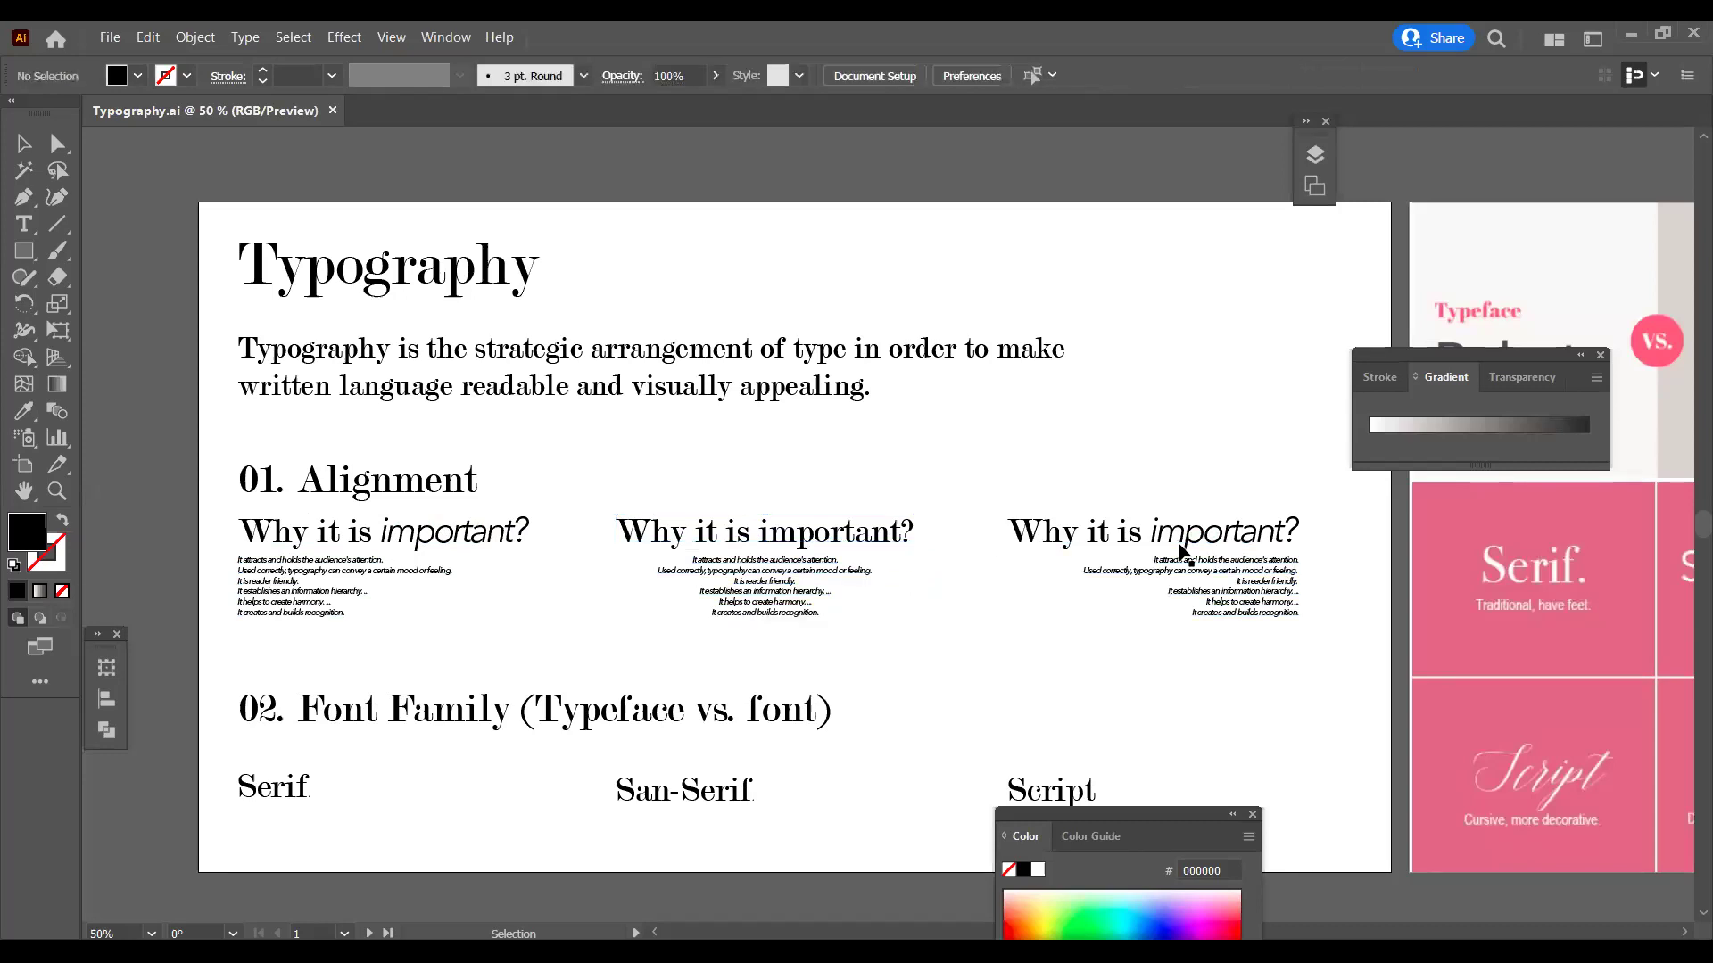
left_click(516, 539)
left_click(1160, 536)
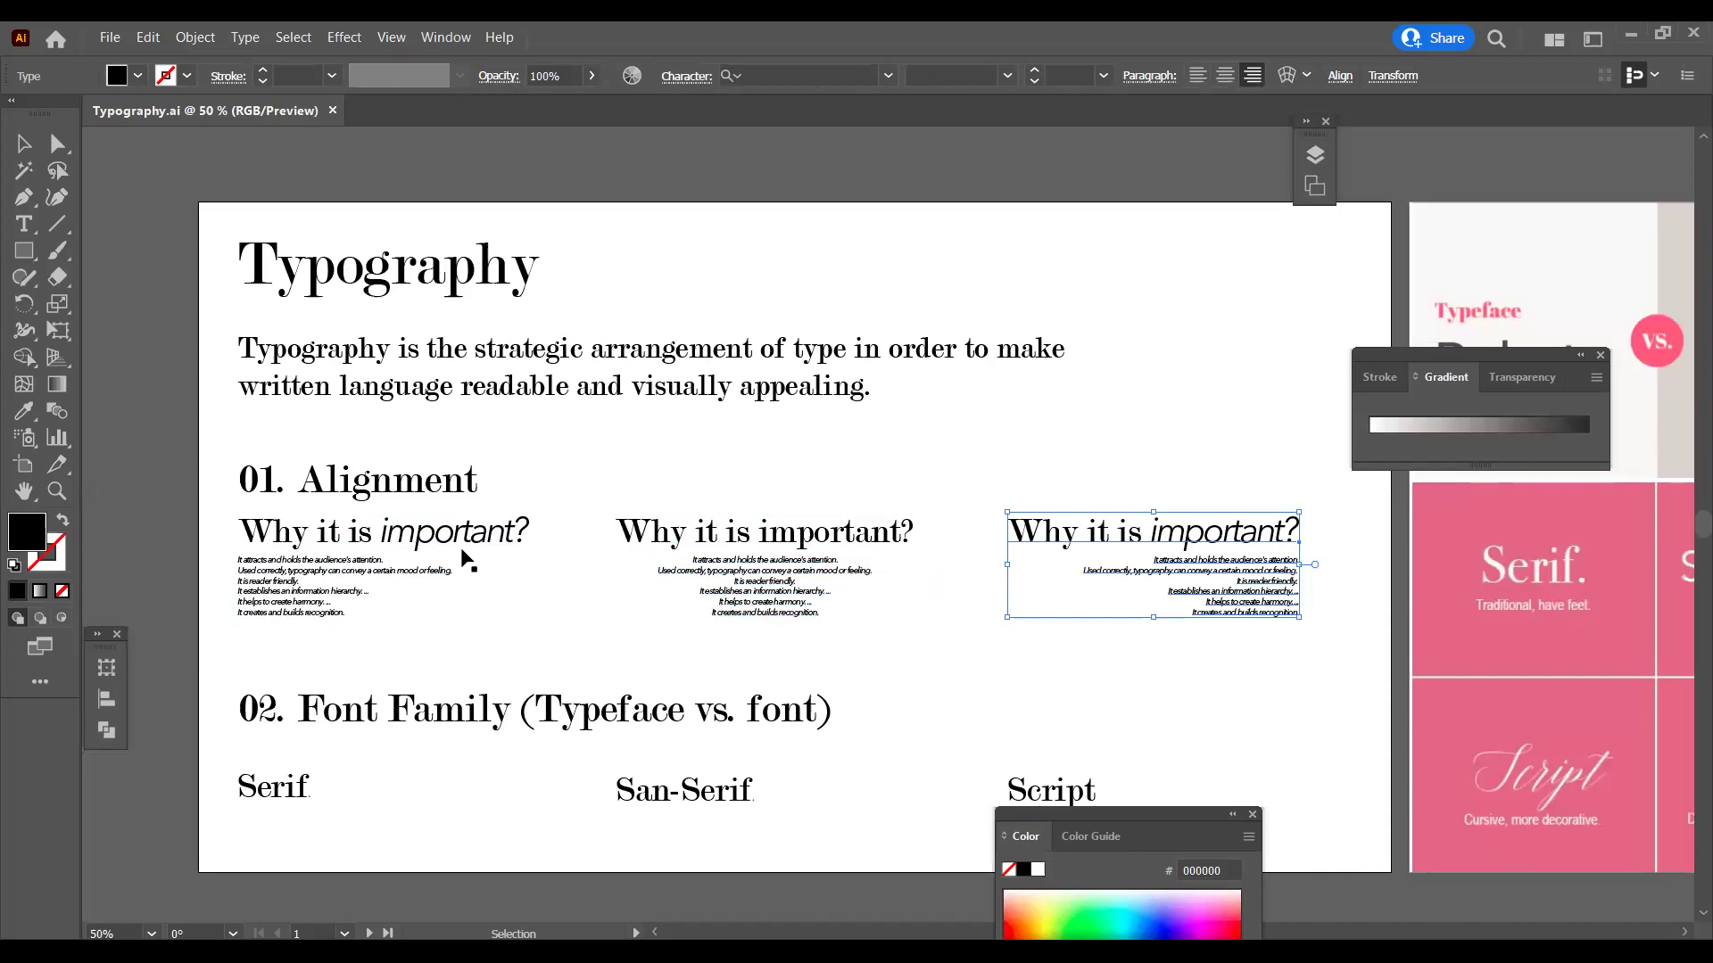
- Close the floating gradient panel and zoom to the Alignment heading and paragraph
left_click(1599, 355)
key("ctrl+equal")
mouse_move(655, 436)
left_mouse_down()
mouse_move(792, 371)
mouse_move(864, 374)
mouse_move(842, 371)
left_mouse_up()
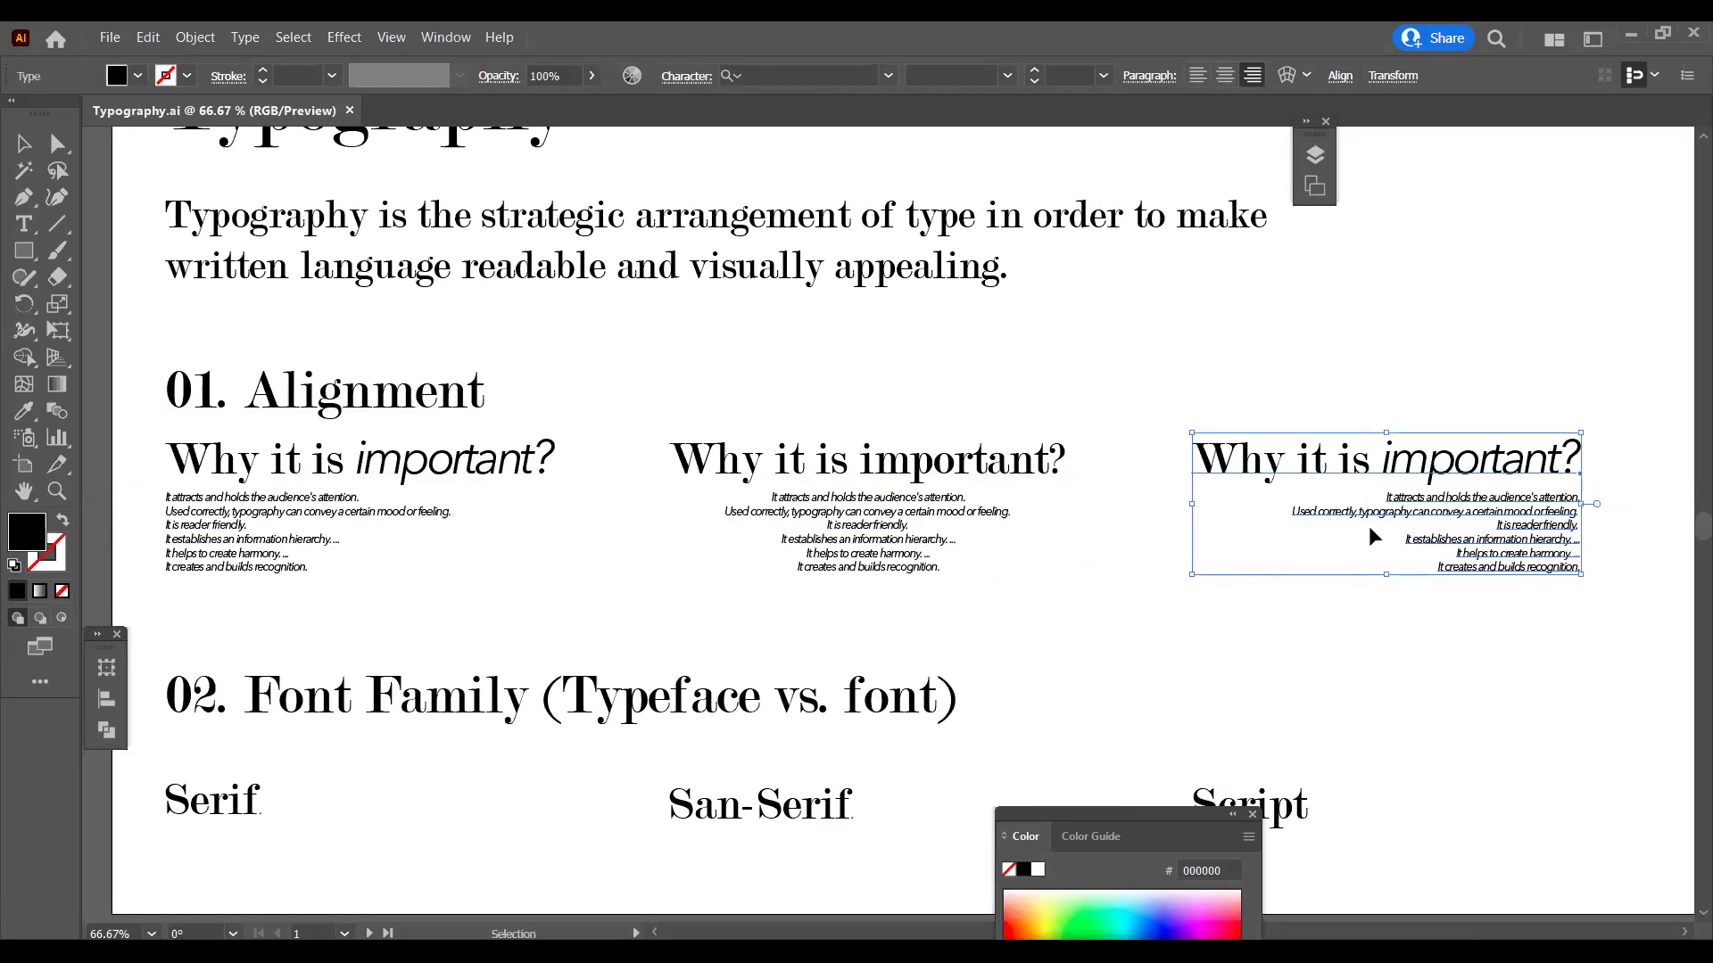
left_click(268, 521)
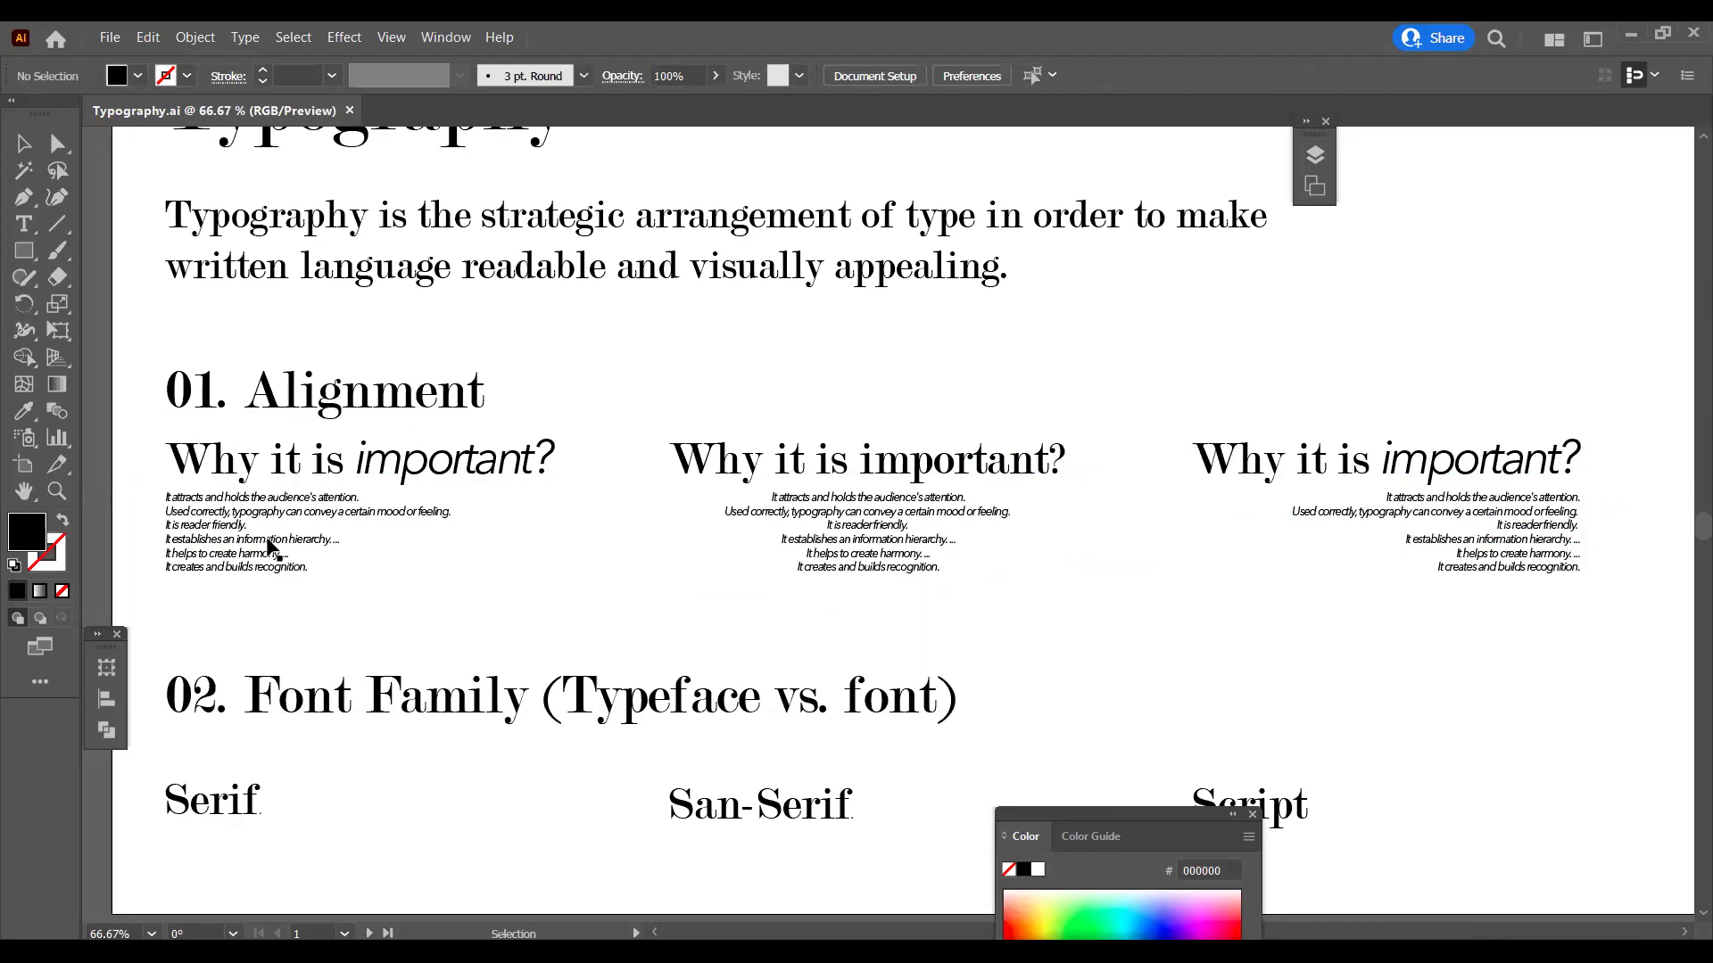
scroll(268, 555, "up", 1)
scroll(267, 555, "up", 1)
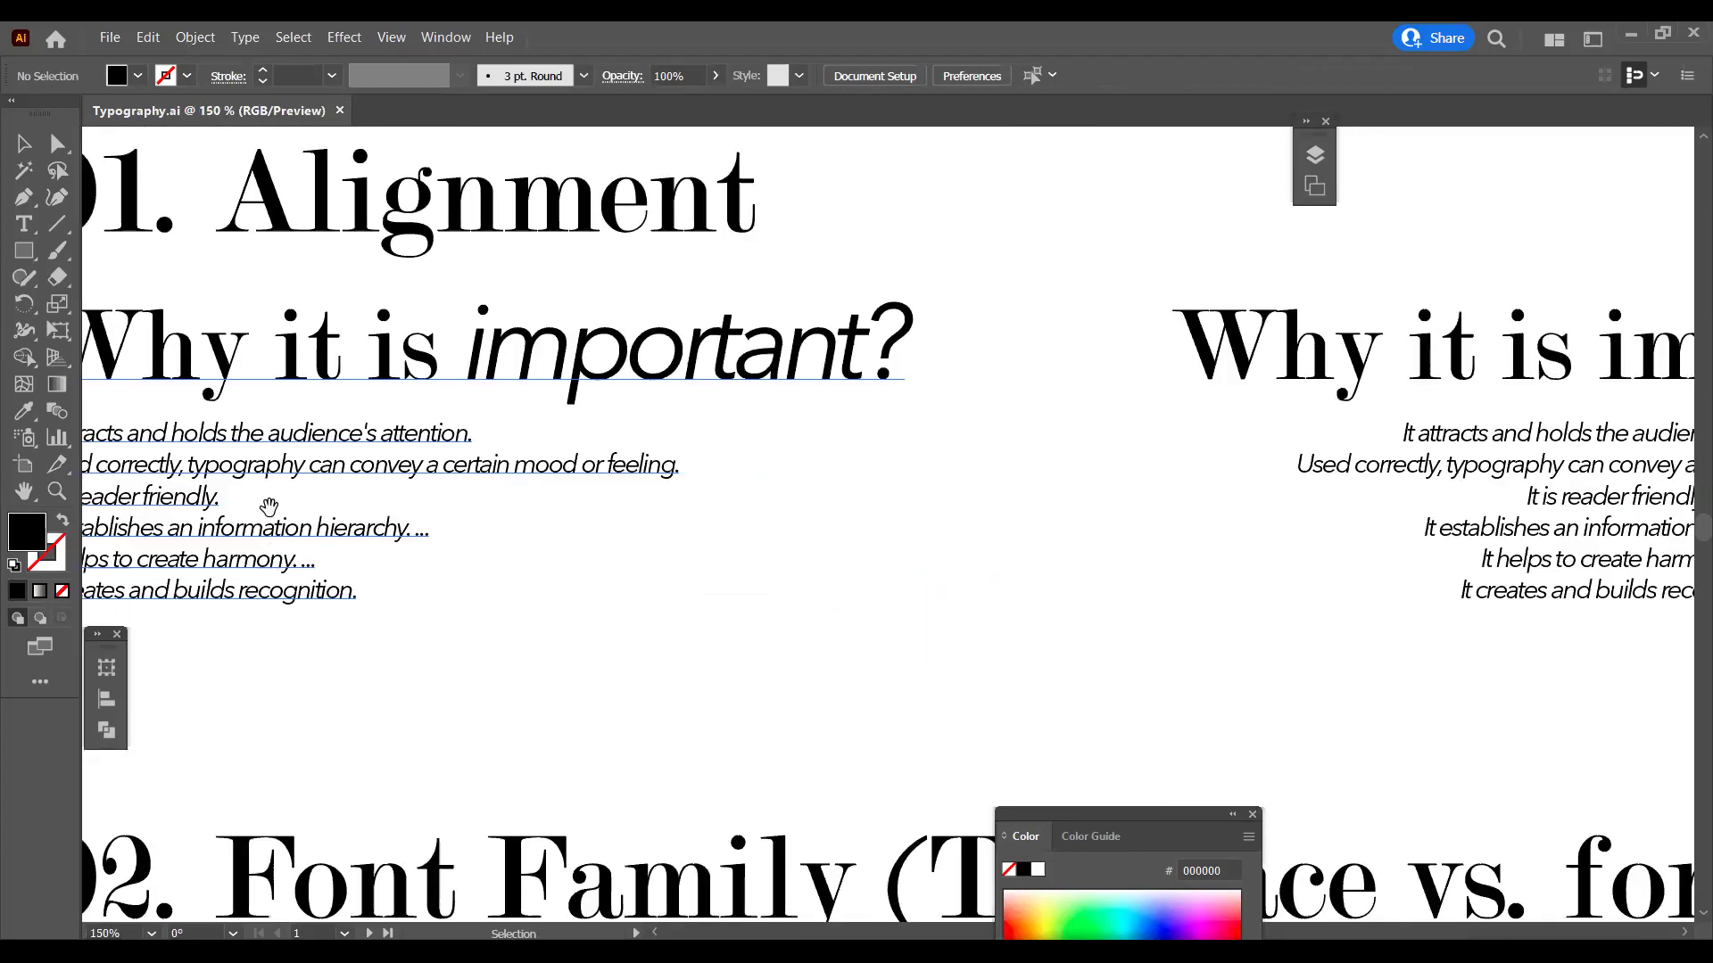
scroll(571, 522, "left", 3)
scroll(571, 522, "left", 1)
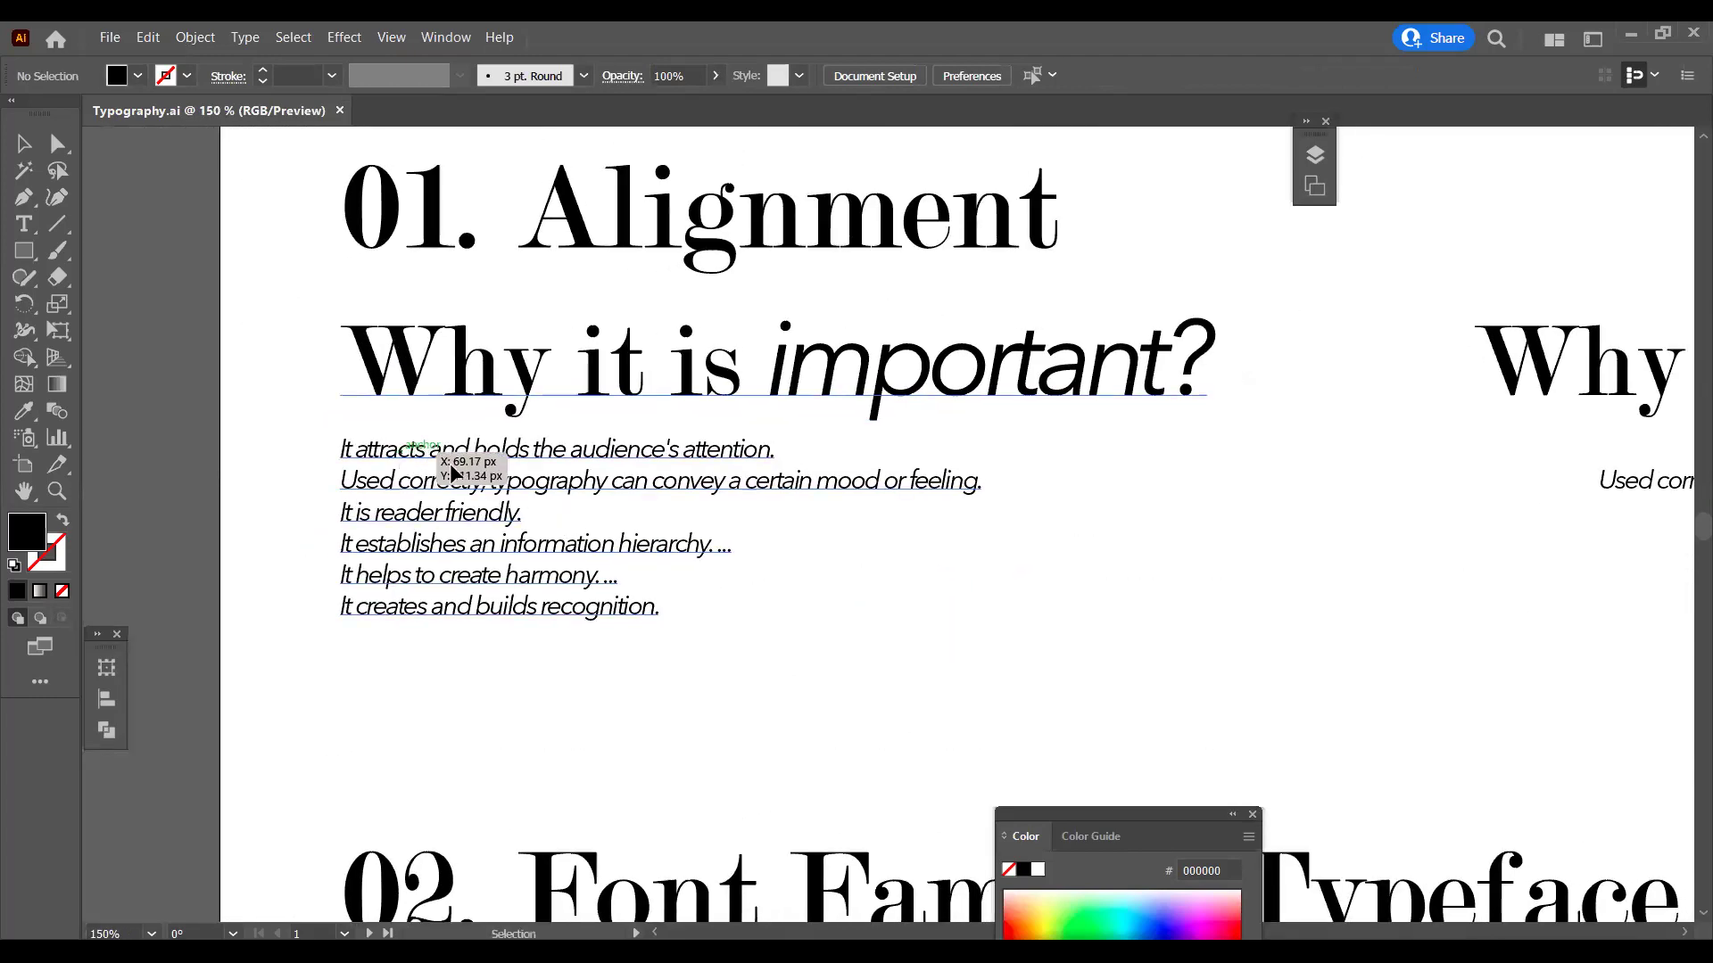
double_click(622, 459)
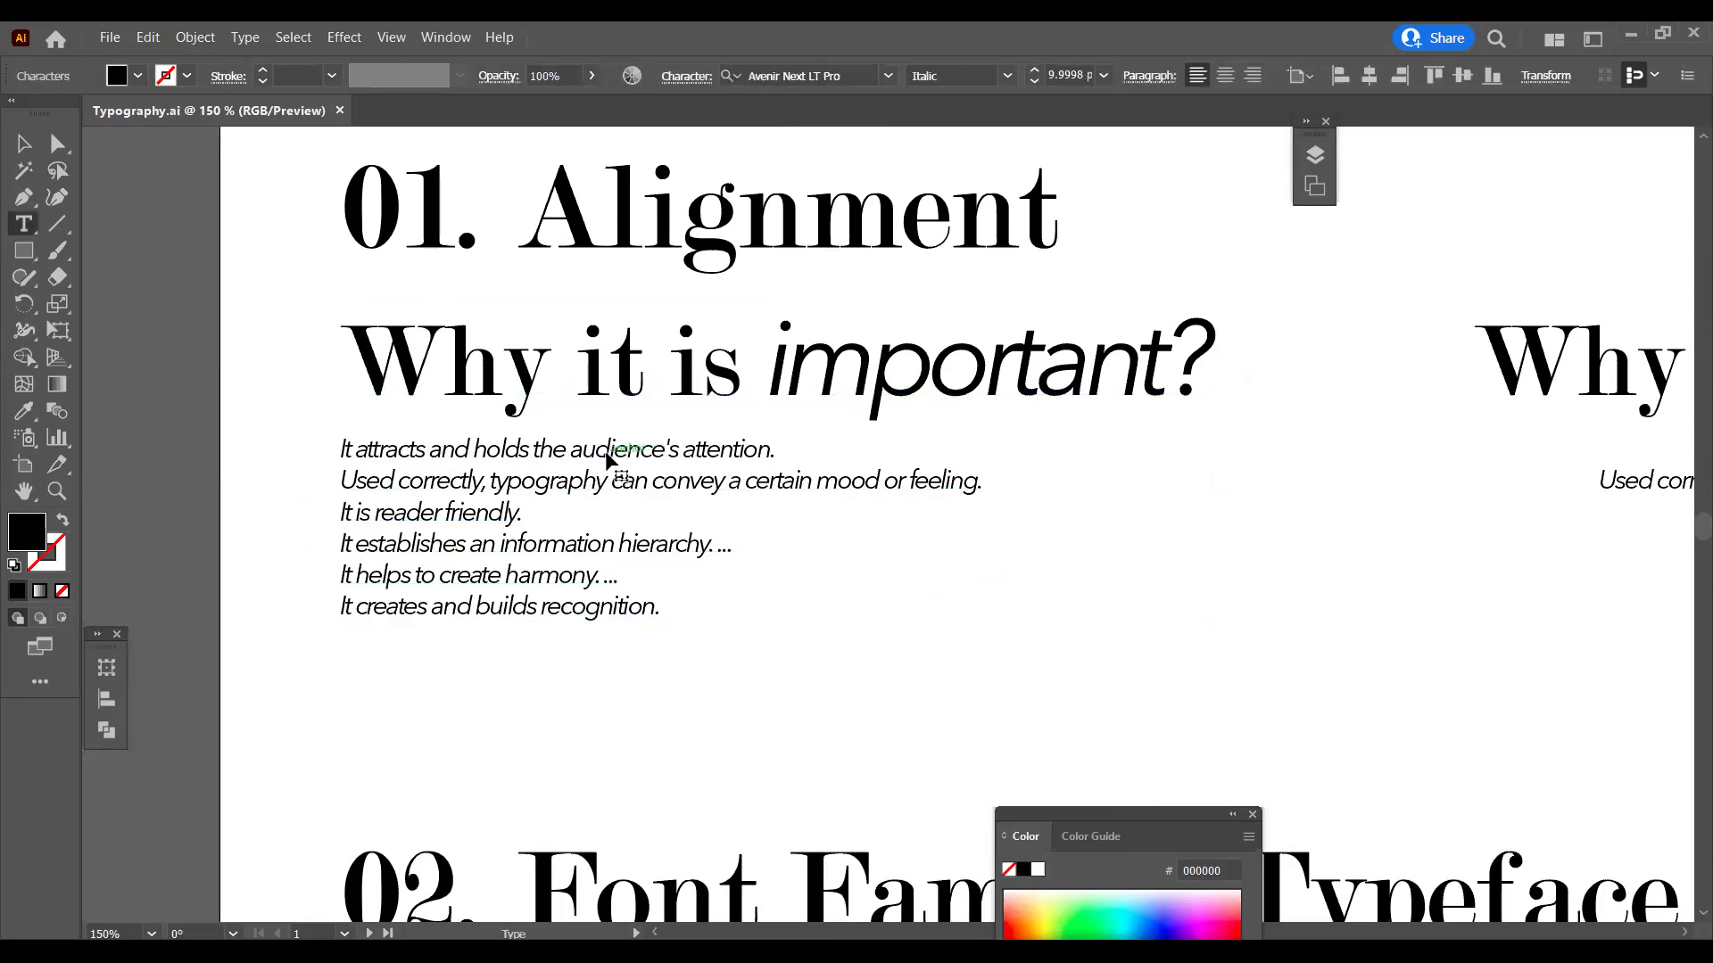
left_click_drag(571, 448, 798, 436)
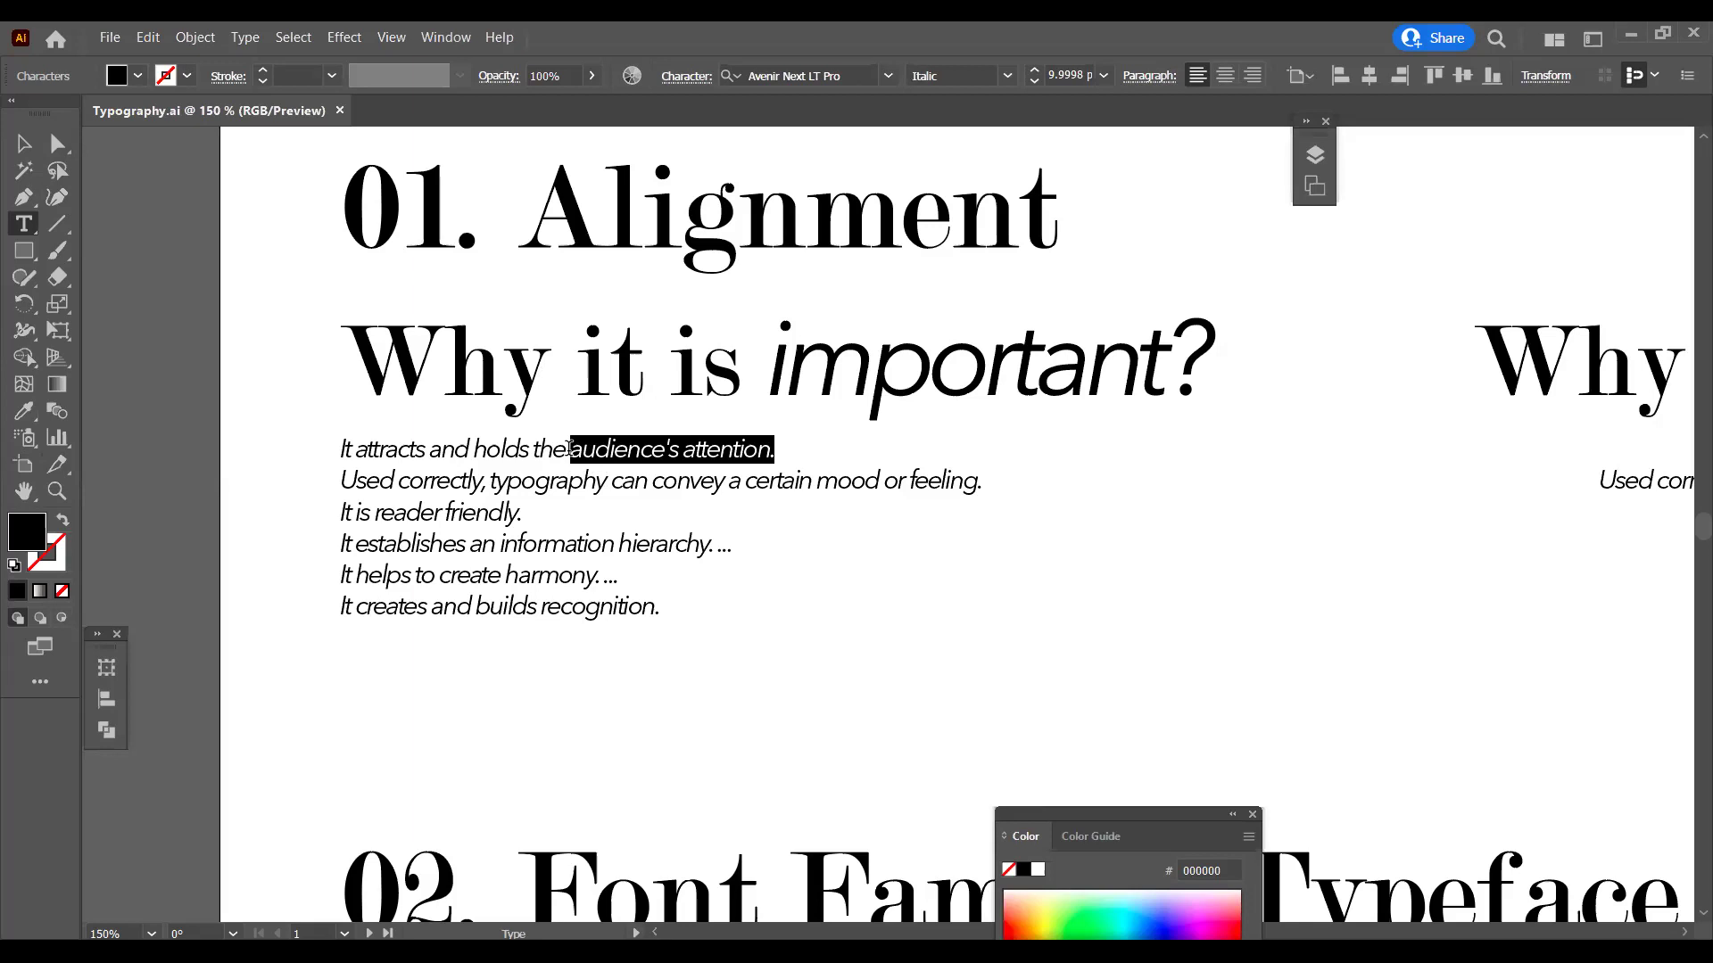
left_click(571, 449)
left_click_drag(570, 448, 770, 450)
left_click(24, 143)
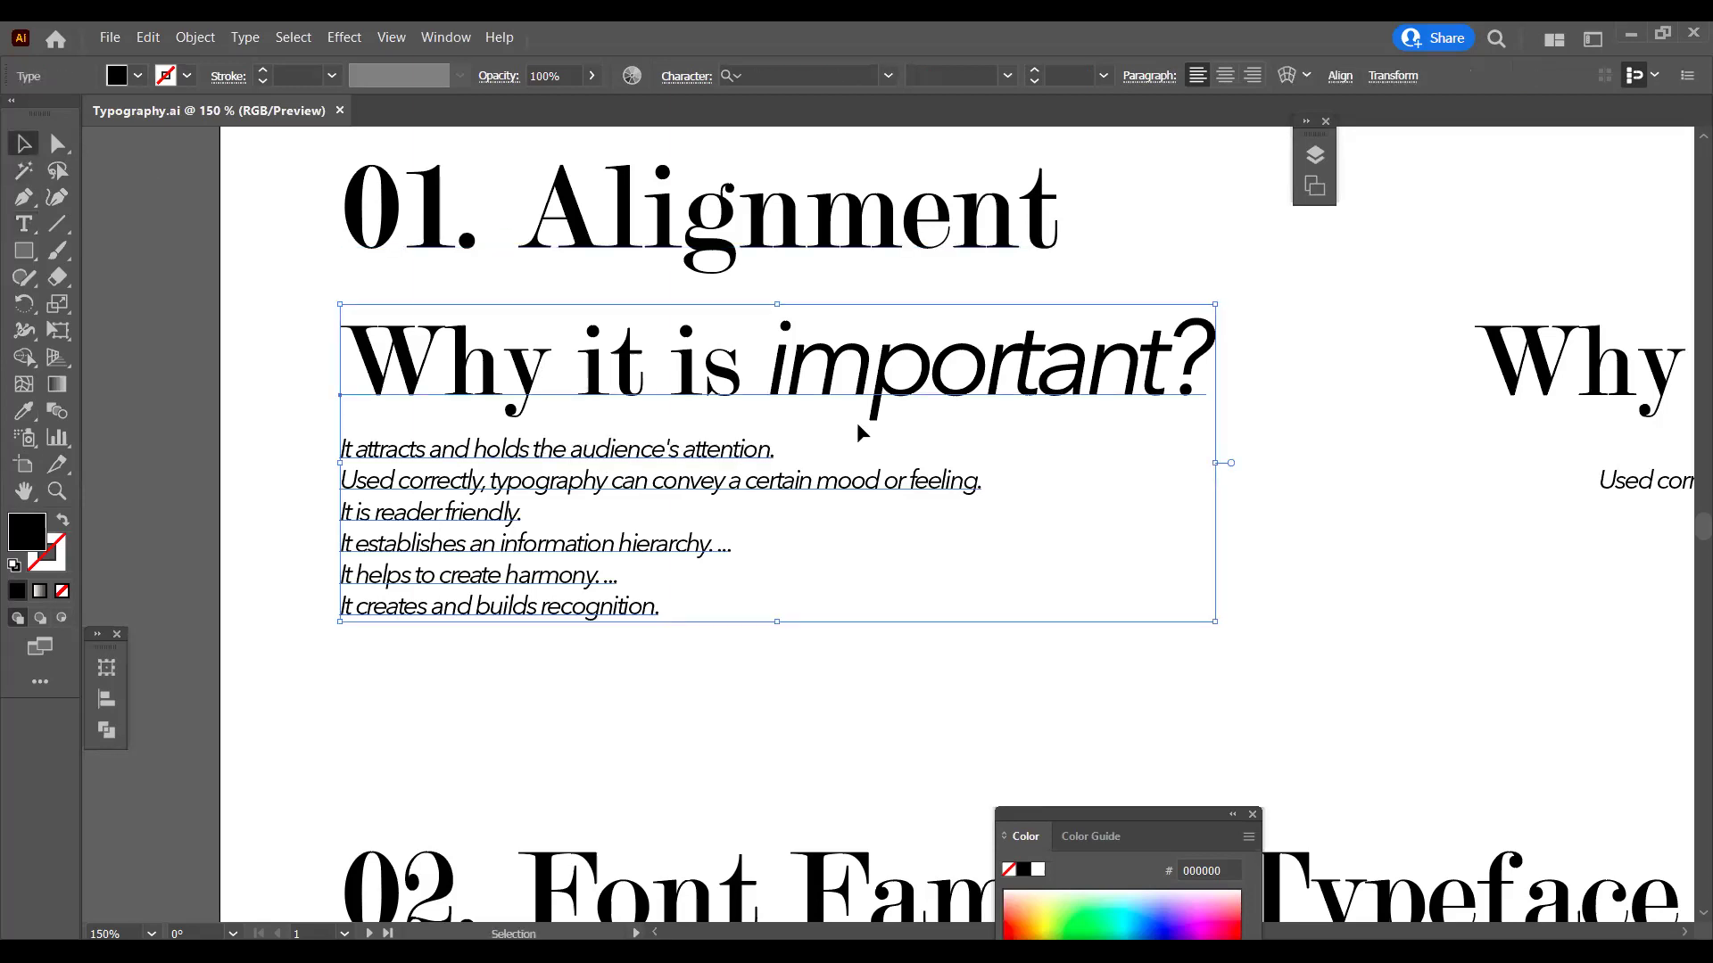
- Inspect the 01. Alignment heading and 'Why it is important?' block, highlighting bullet phrases
left_click(597, 240)
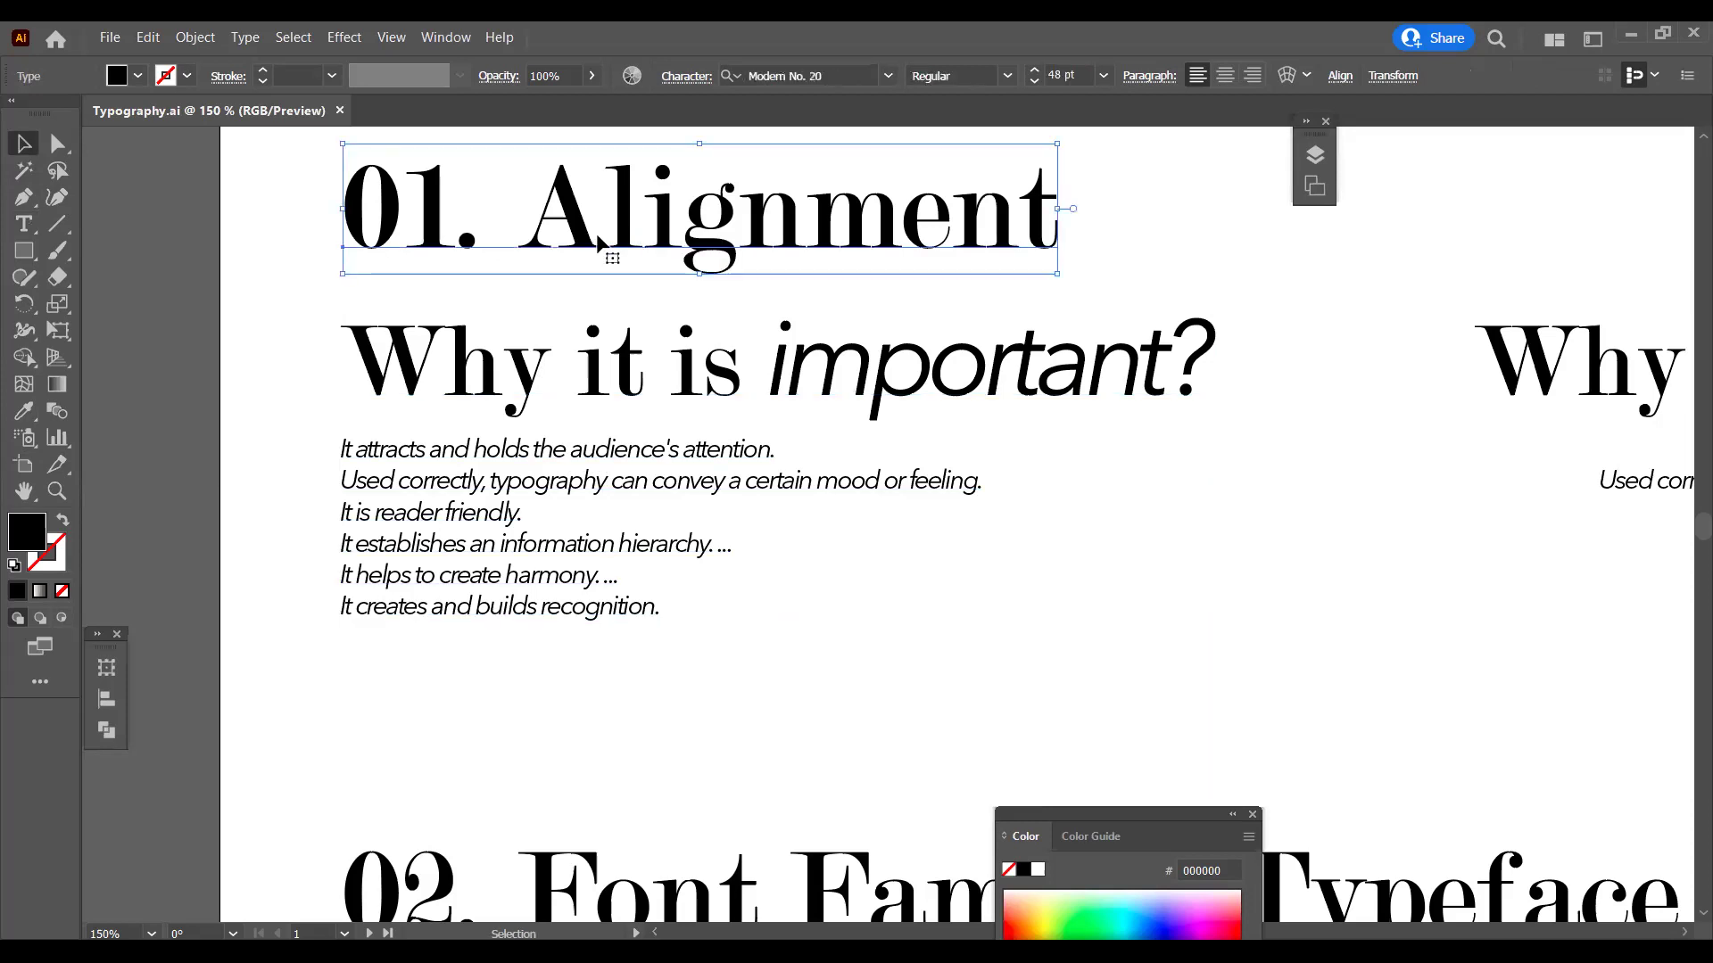
left_click(551, 368)
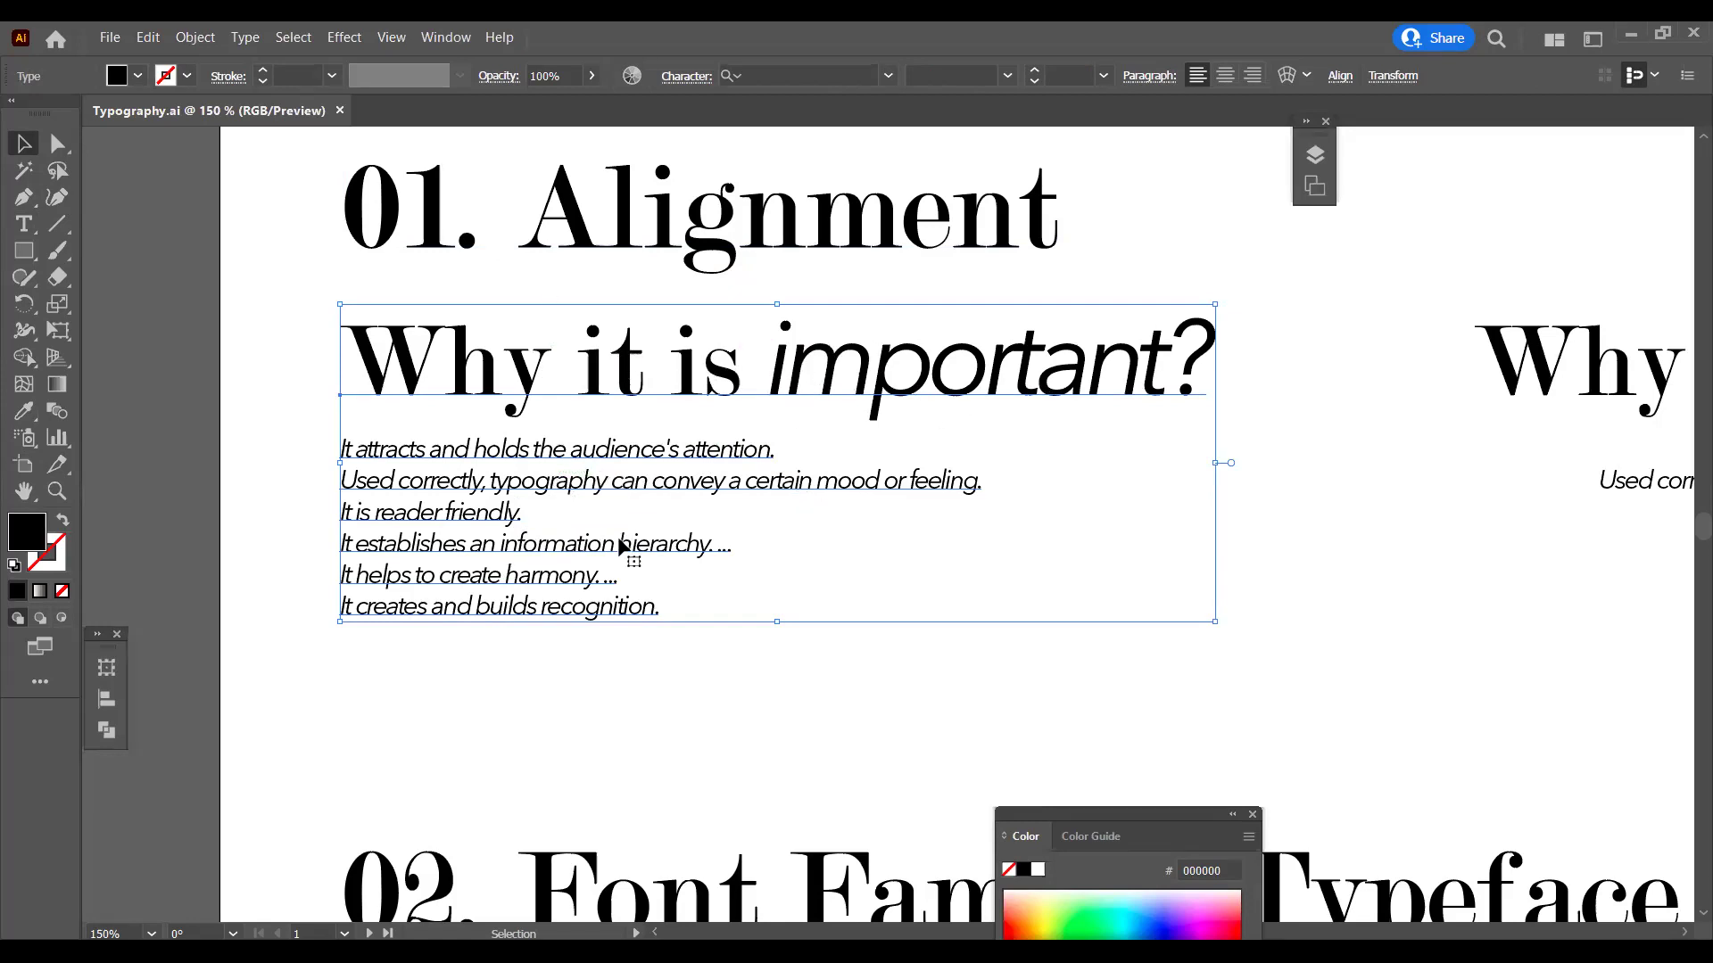
double_click(651, 482)
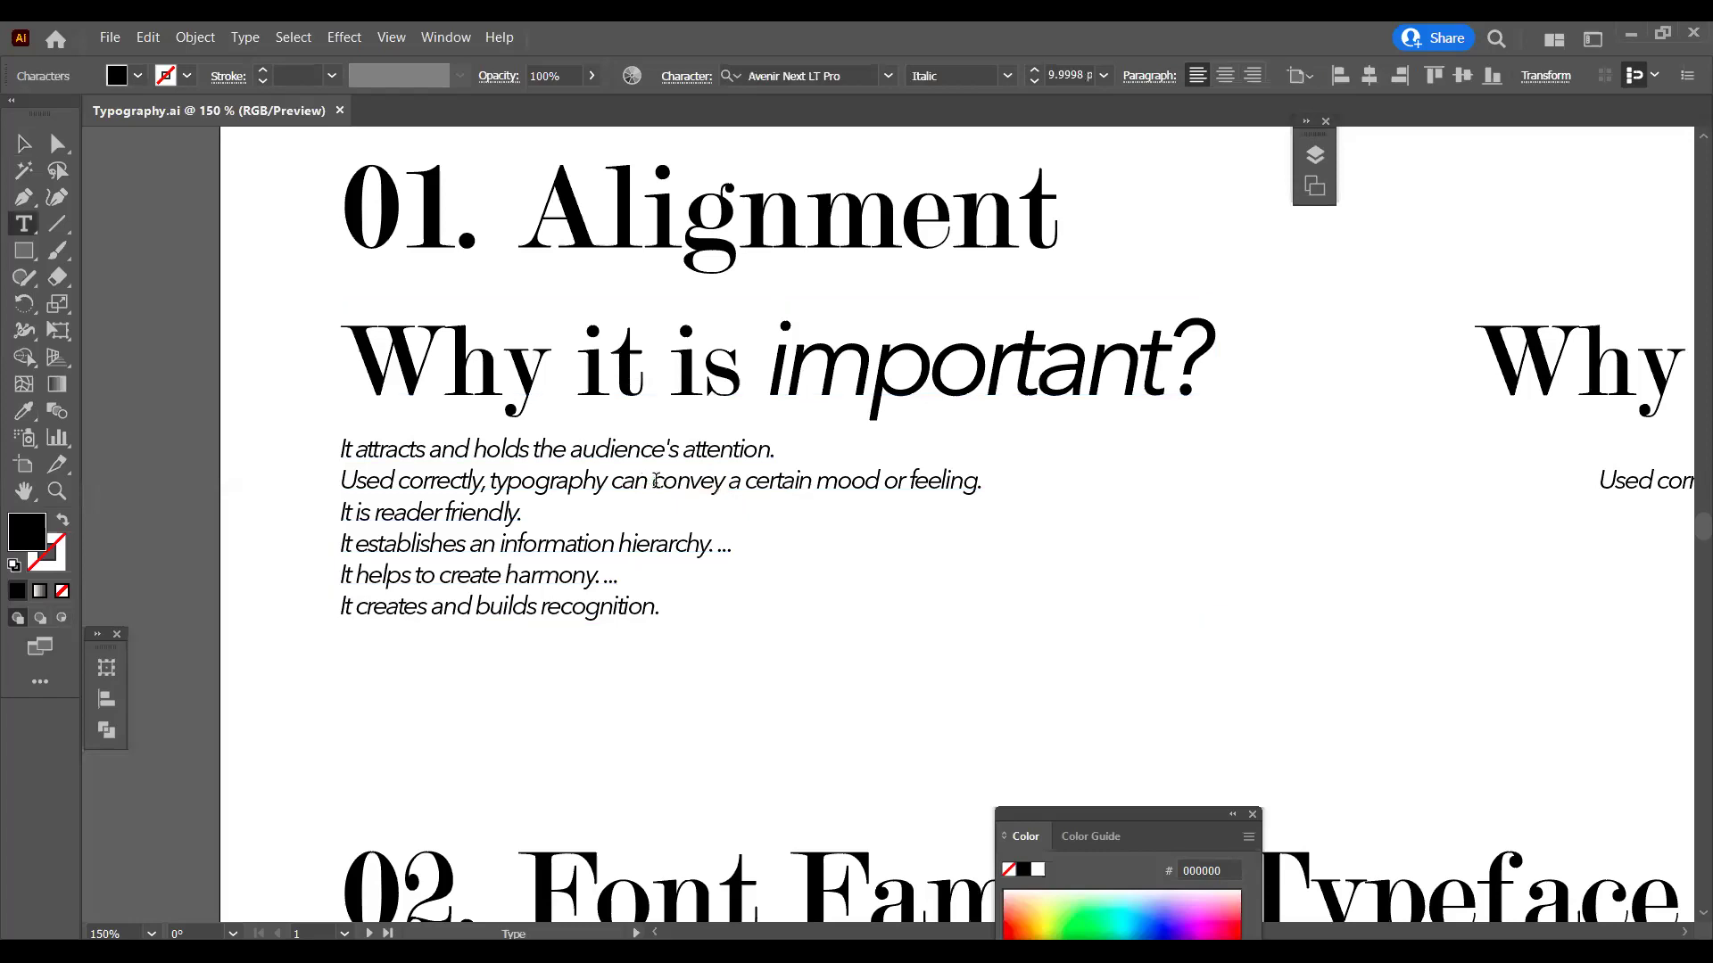
mouse_move(651, 481)
left_mouse_down()
mouse_move(988, 467)
mouse_move(973, 471)
left_mouse_up()
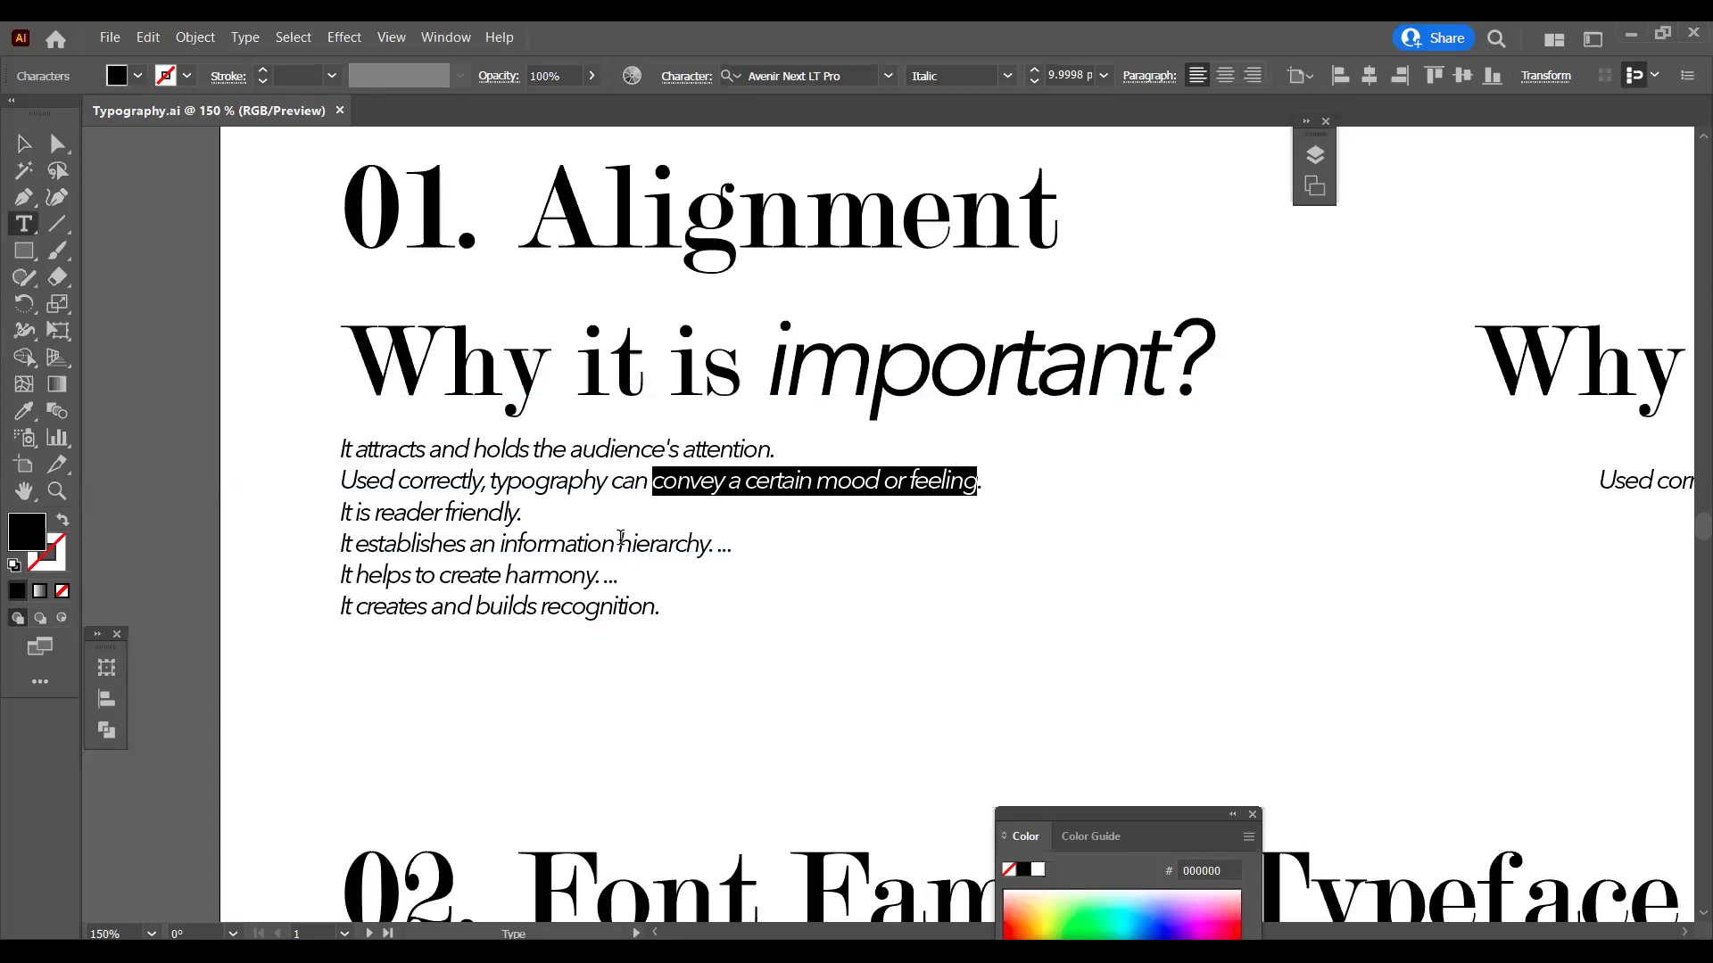
left_click_drag(502, 532, 720, 538)
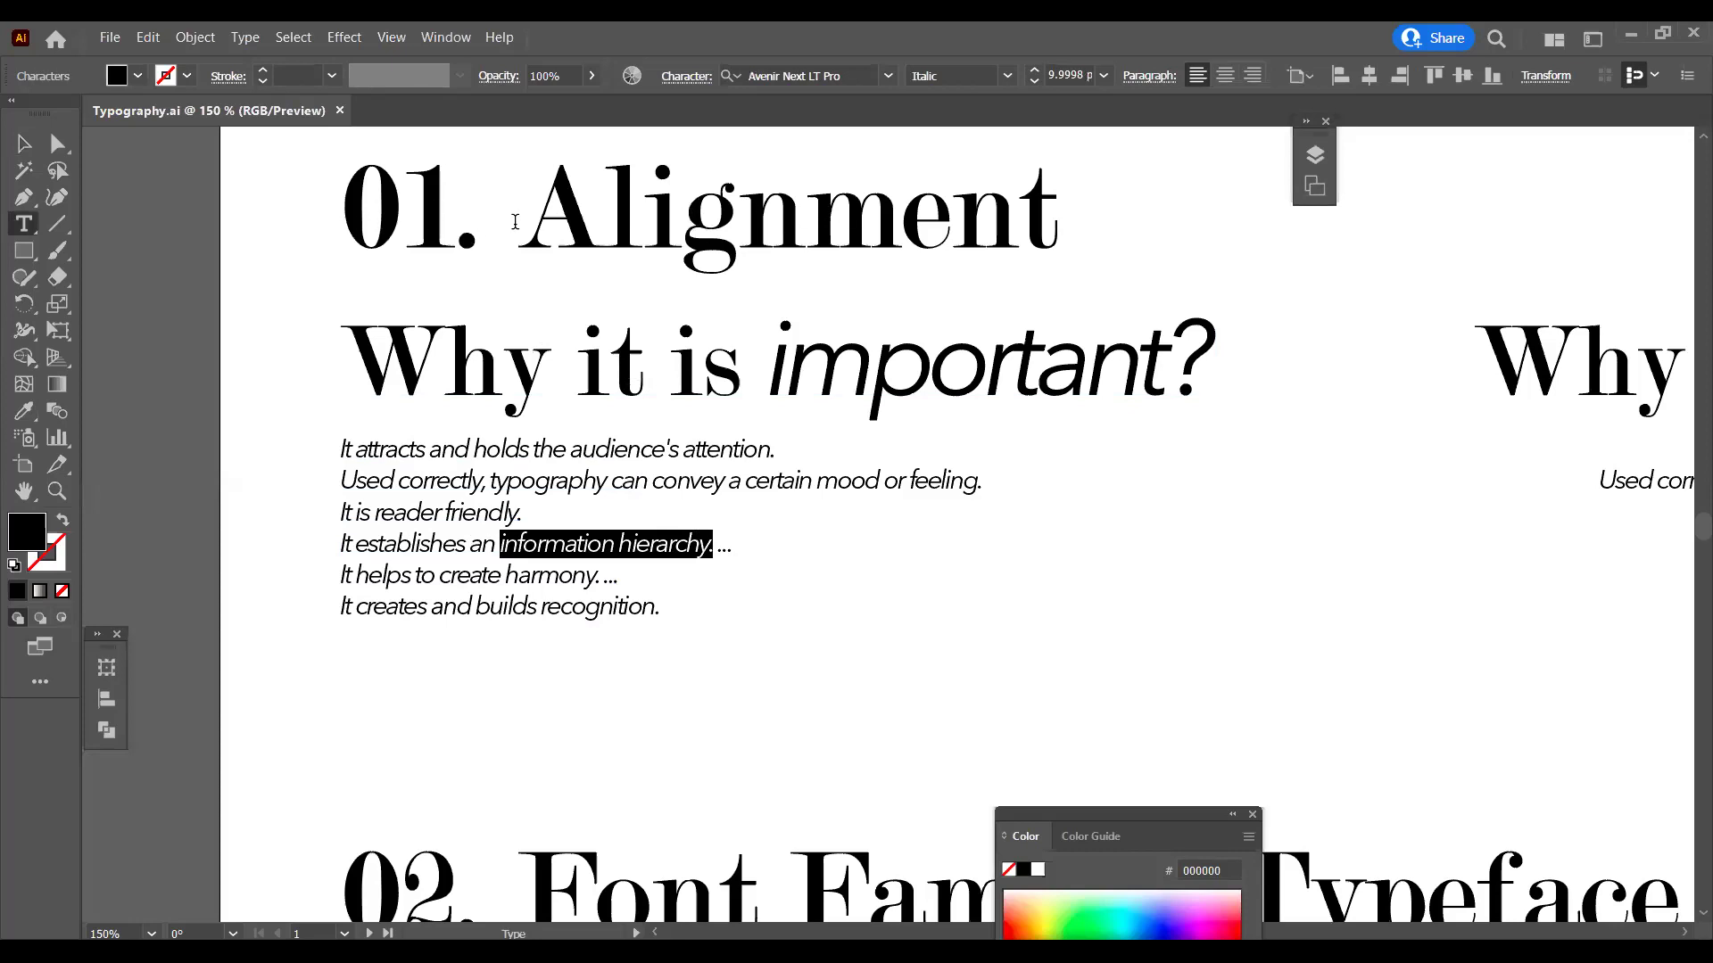
- Check the heading and bullet fonts, then select 'reader friendly.' in the left example
left_click_drag(524, 223, 1062, 227)
left_click_drag(365, 351, 1218, 350)
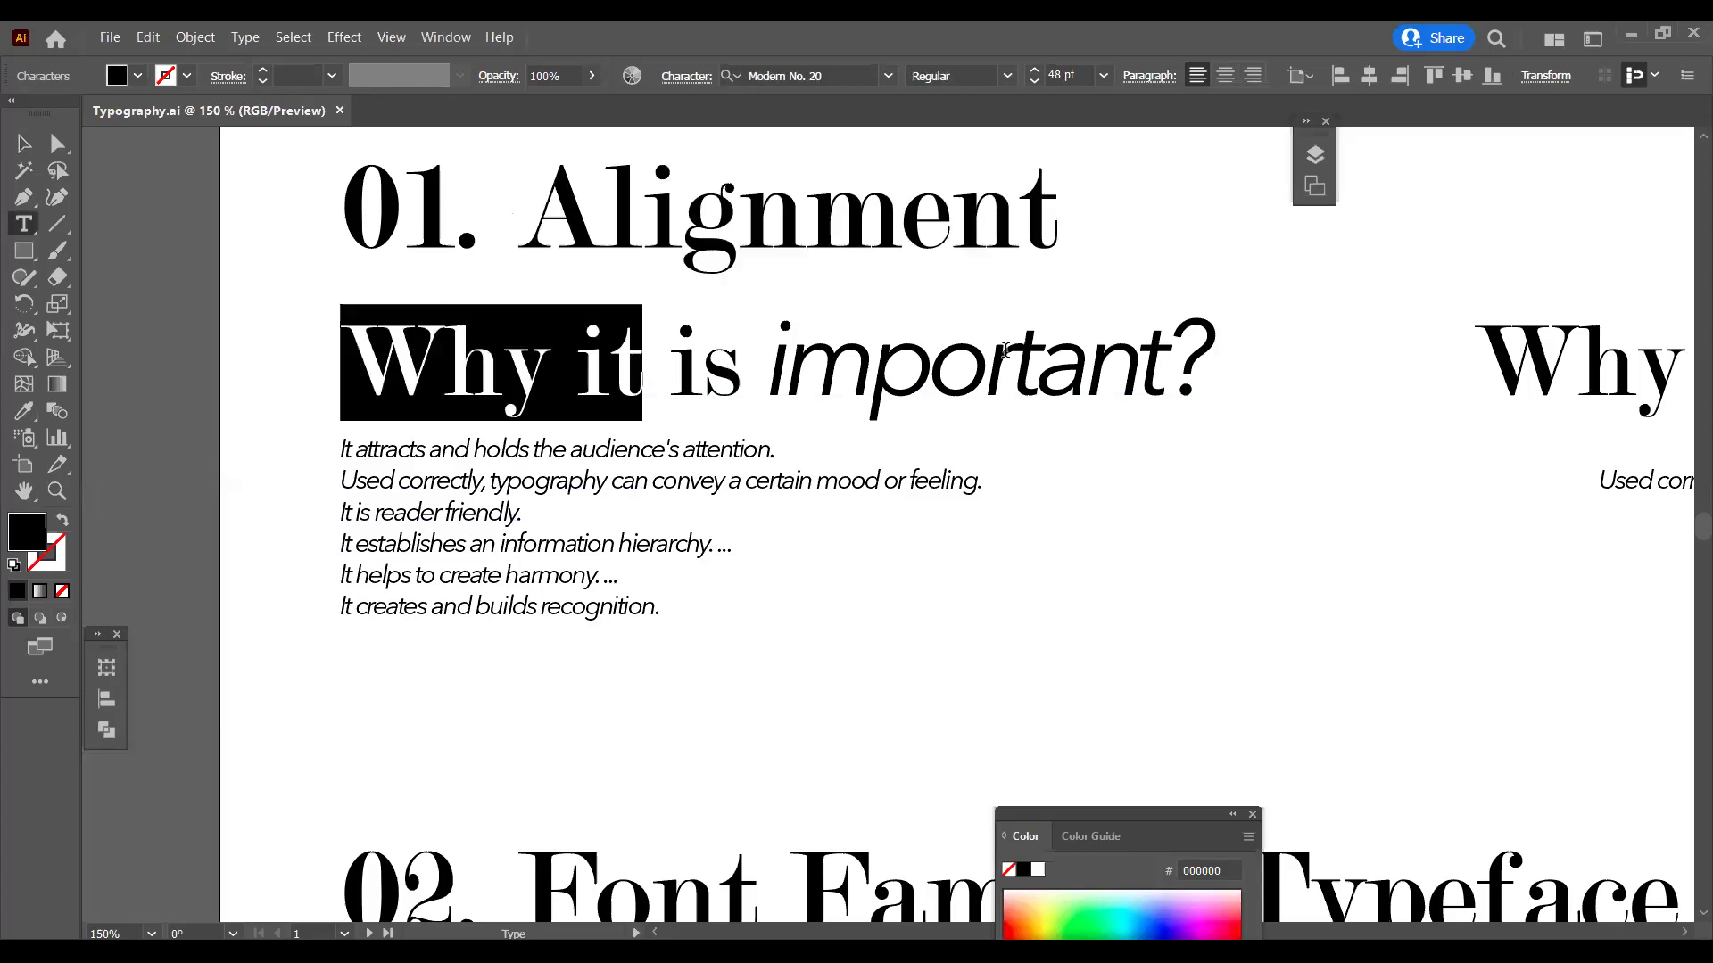
left_click(561, 229)
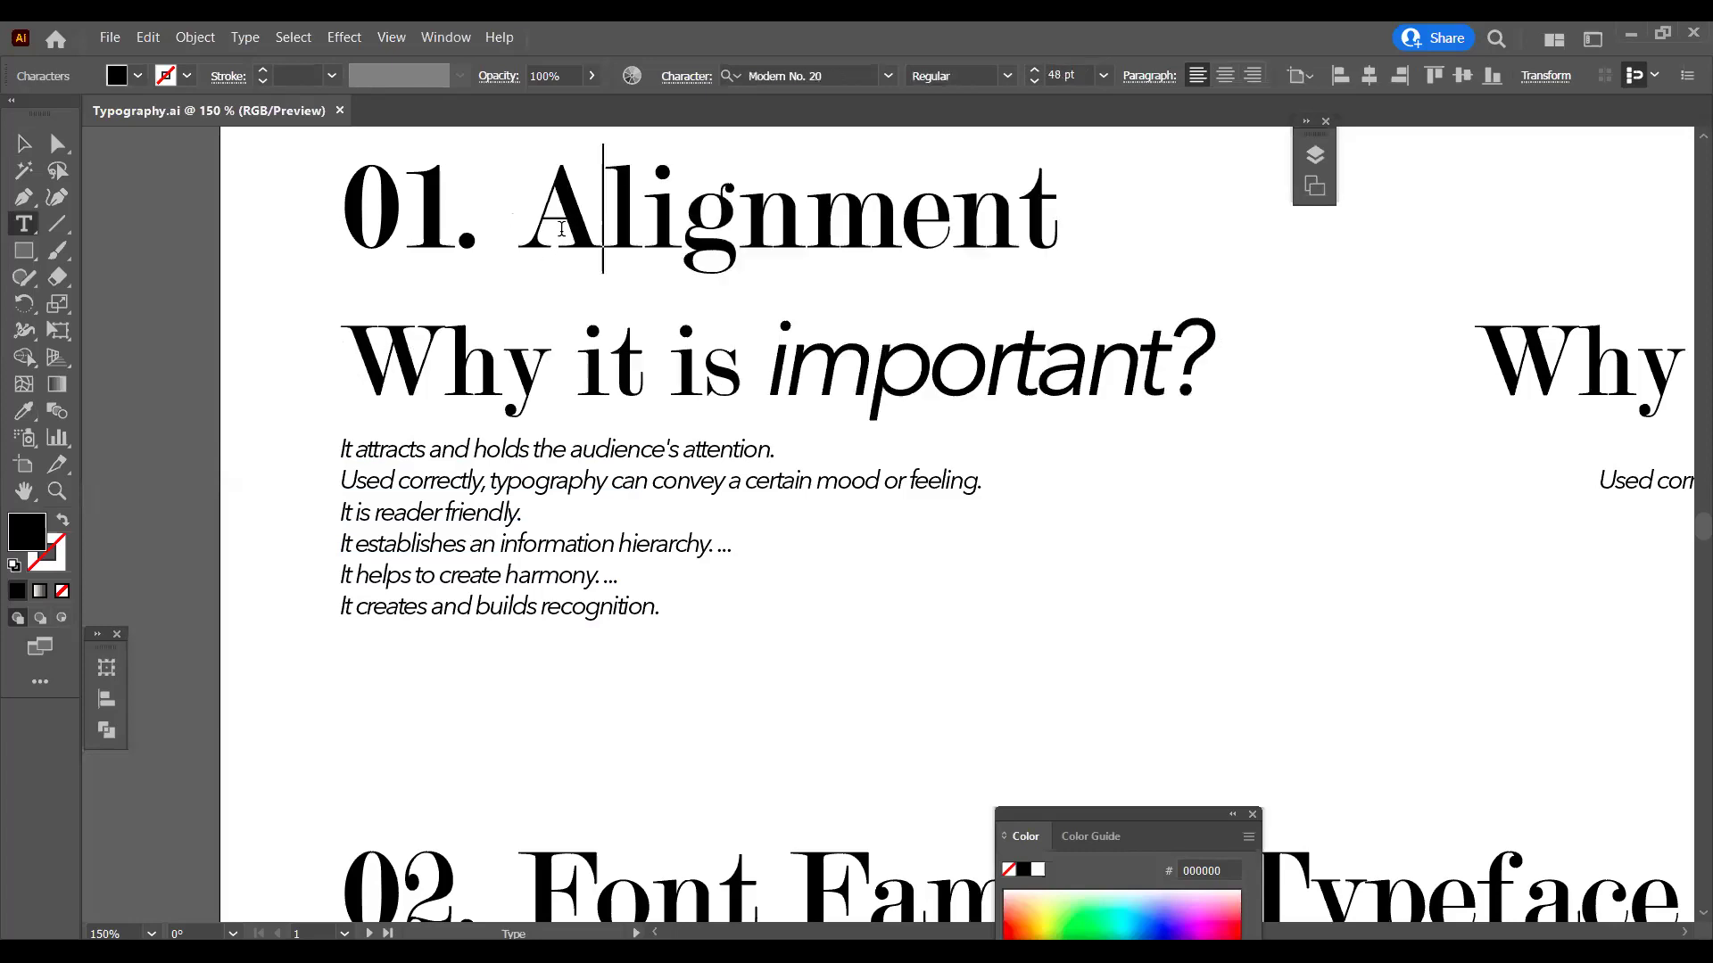
left_click(537, 384)
left_click(471, 482)
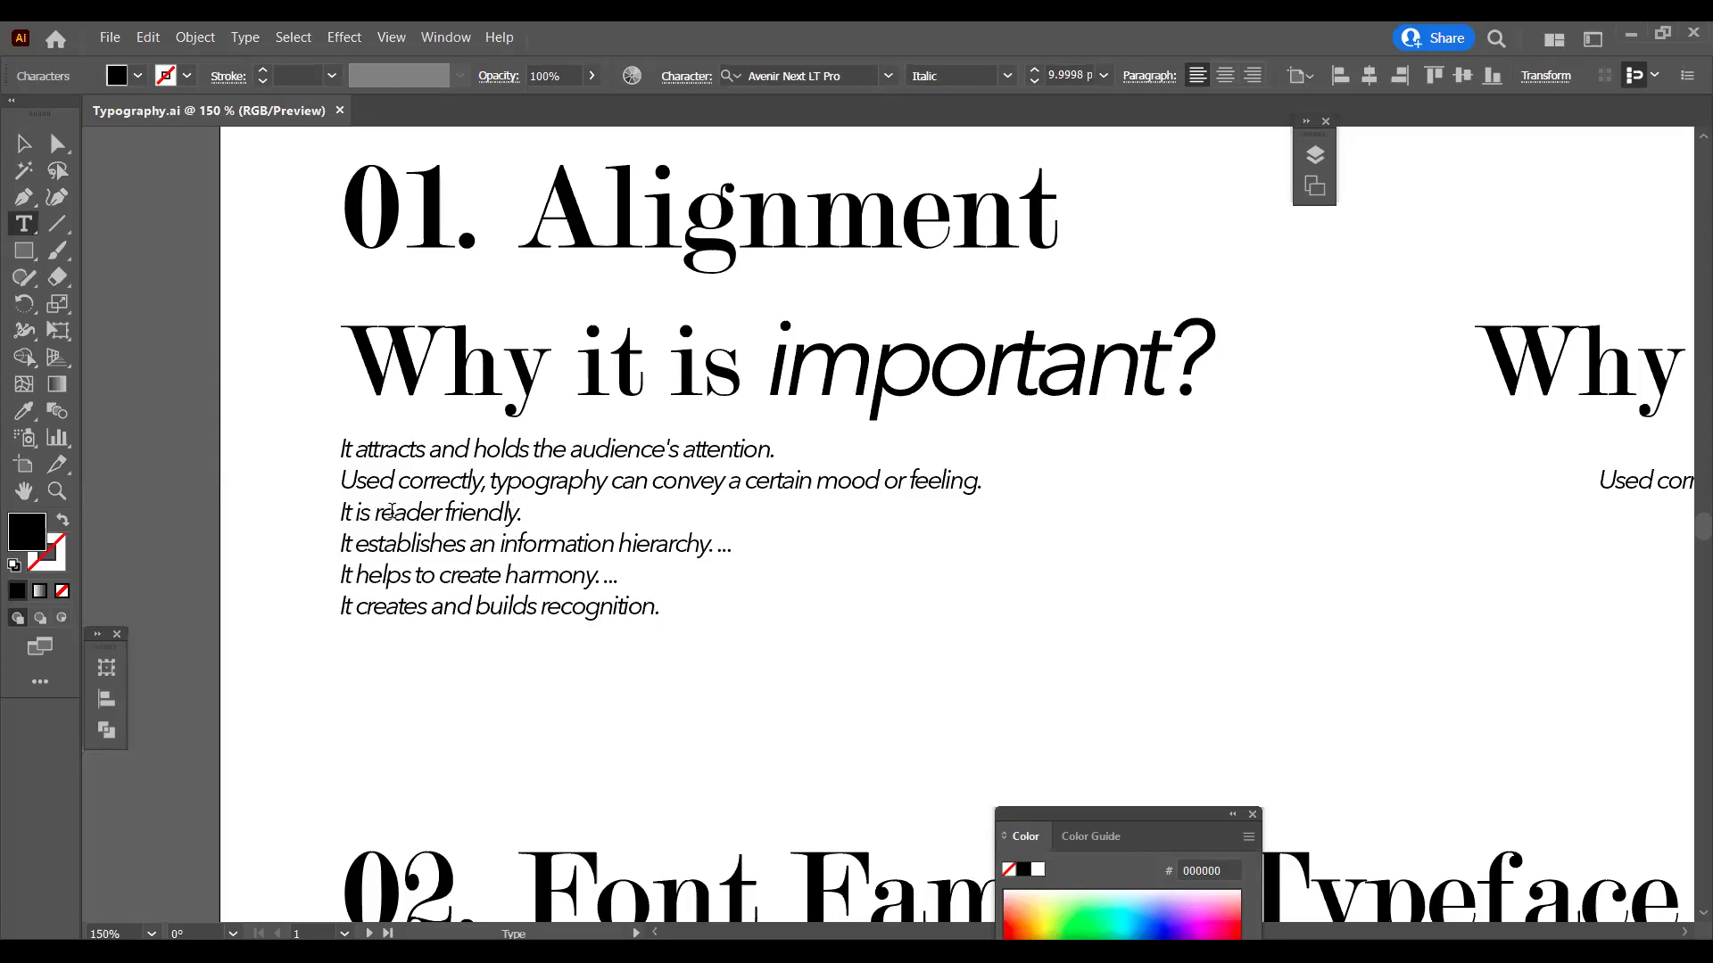
left_click_drag(379, 512, 523, 512)
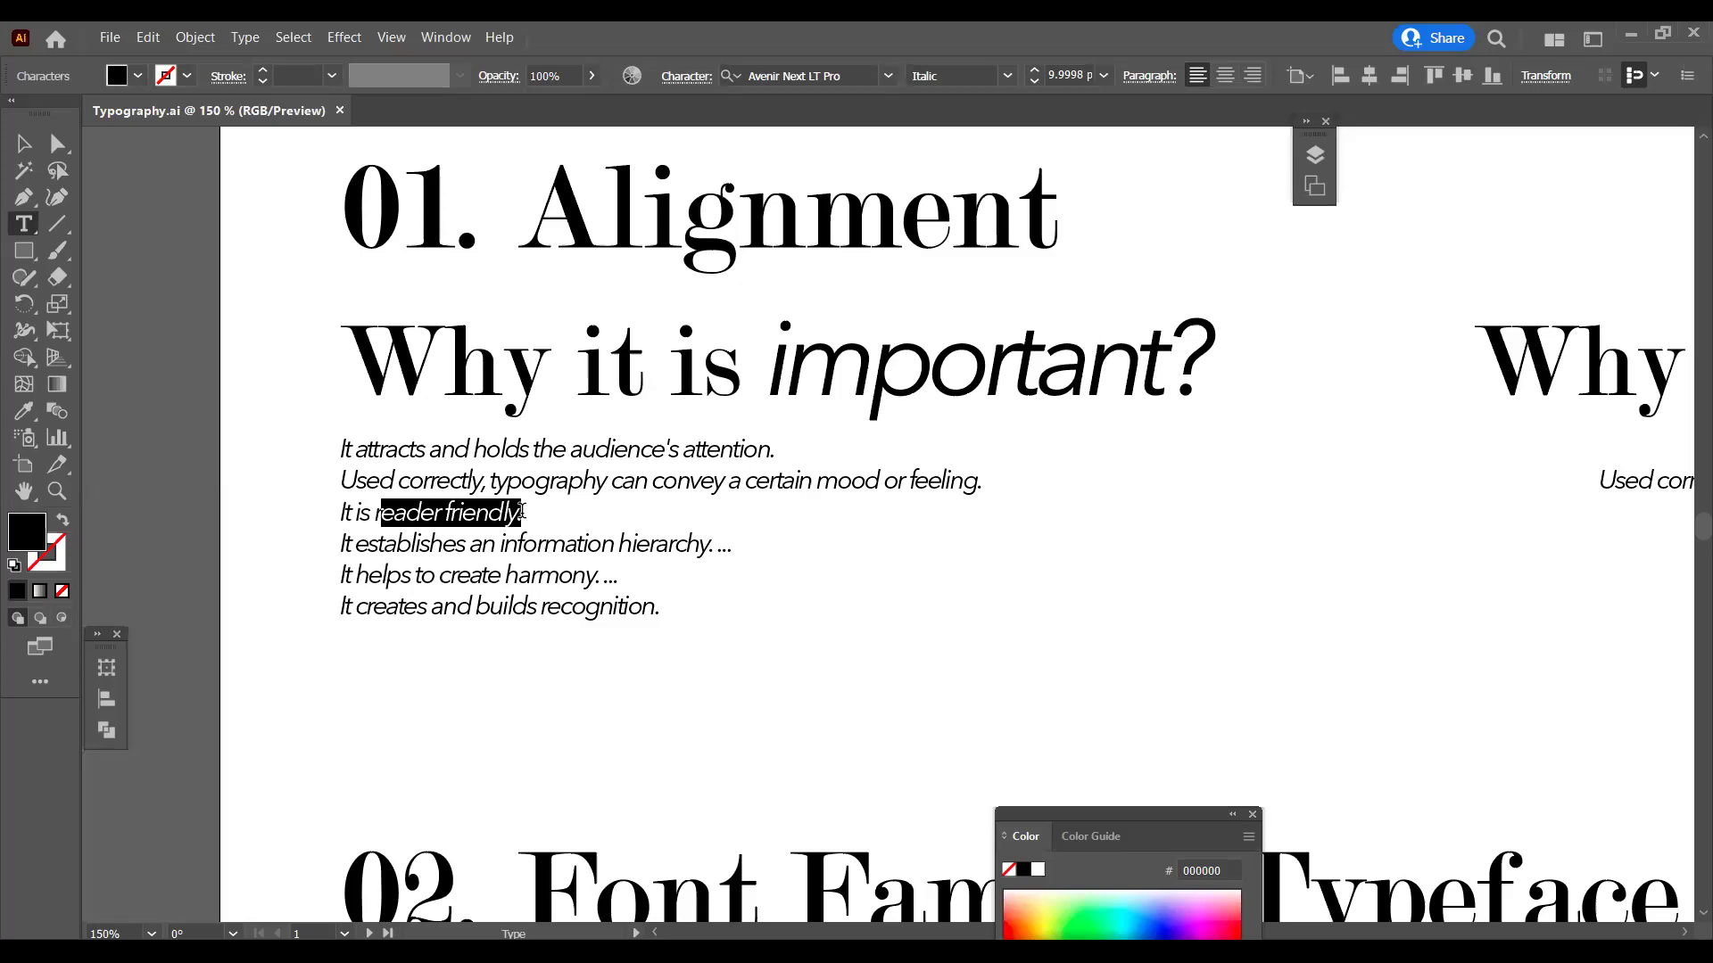
- Type 'r' over 'reader friendly.' so the third line reads 'It is r'
scroll(551, 461, "down", 1)
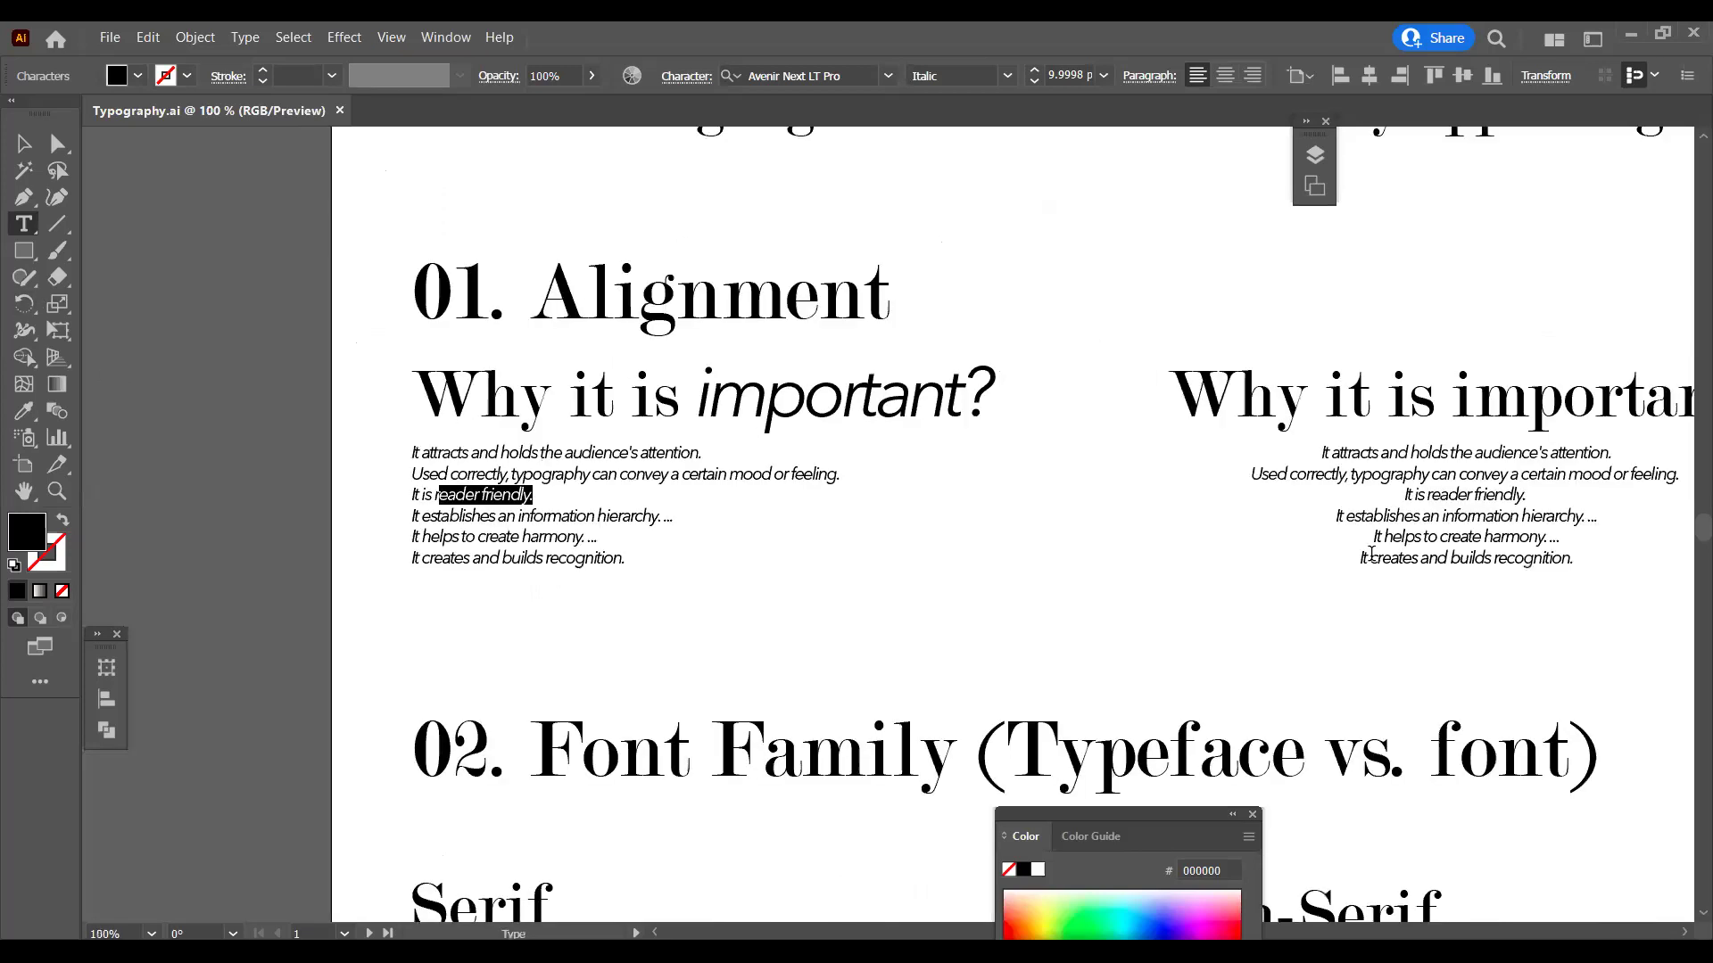
type("r")
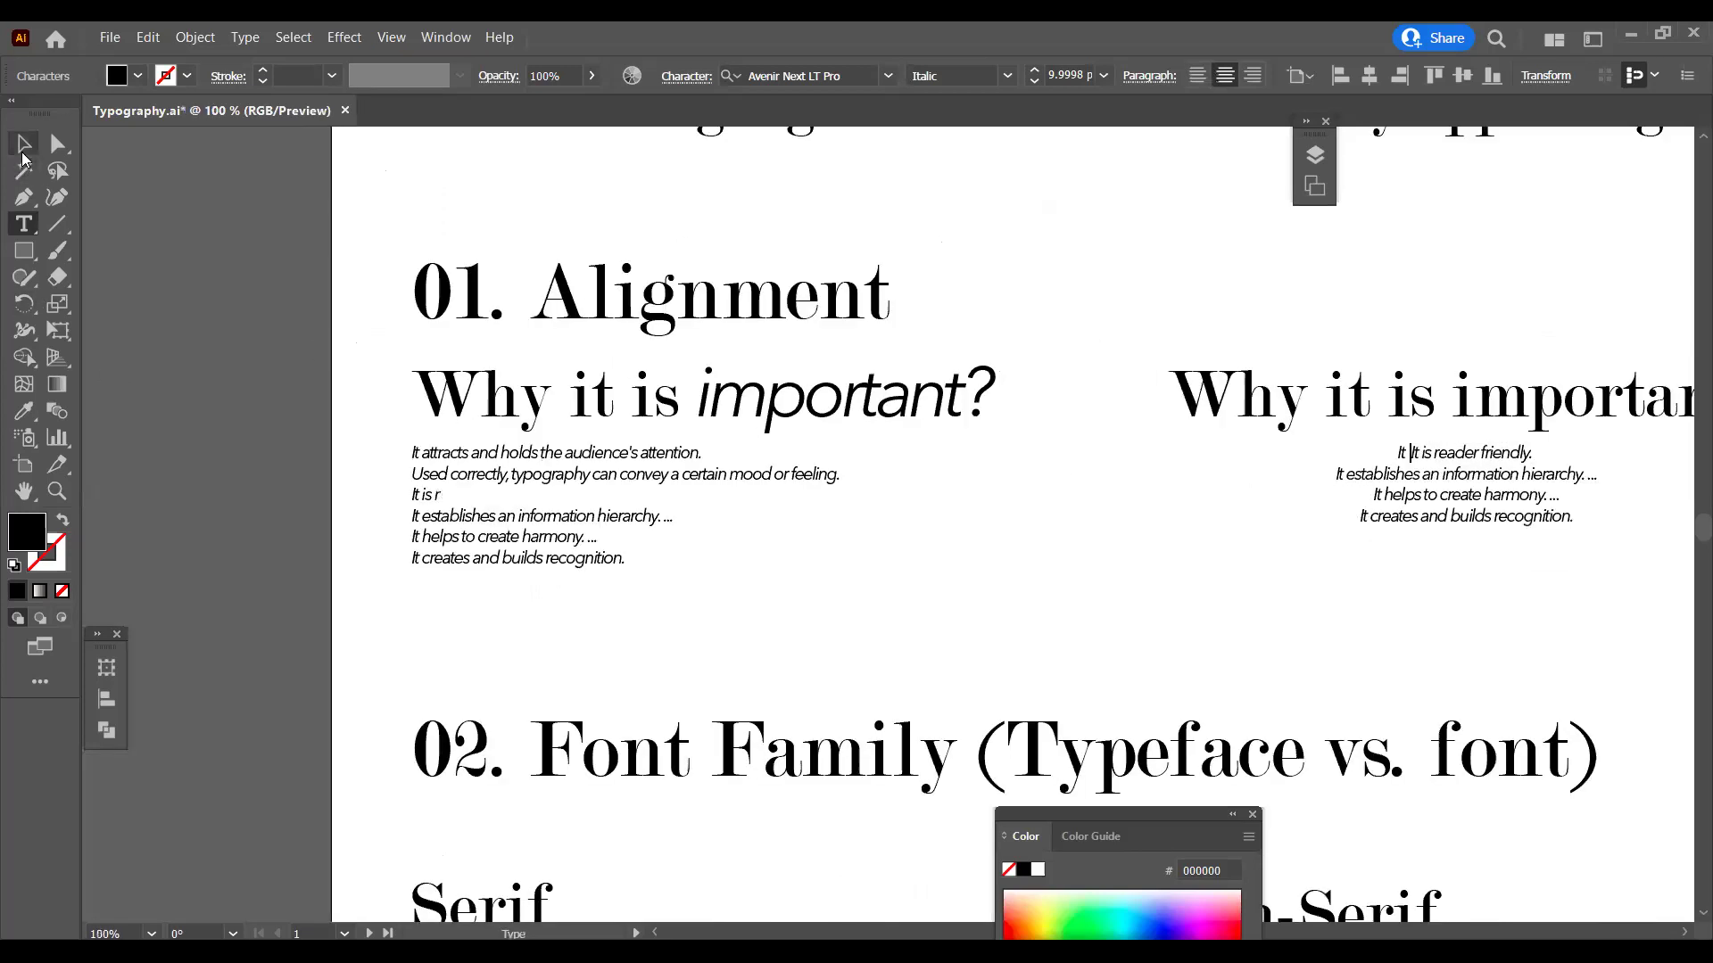
left_click(25, 150)
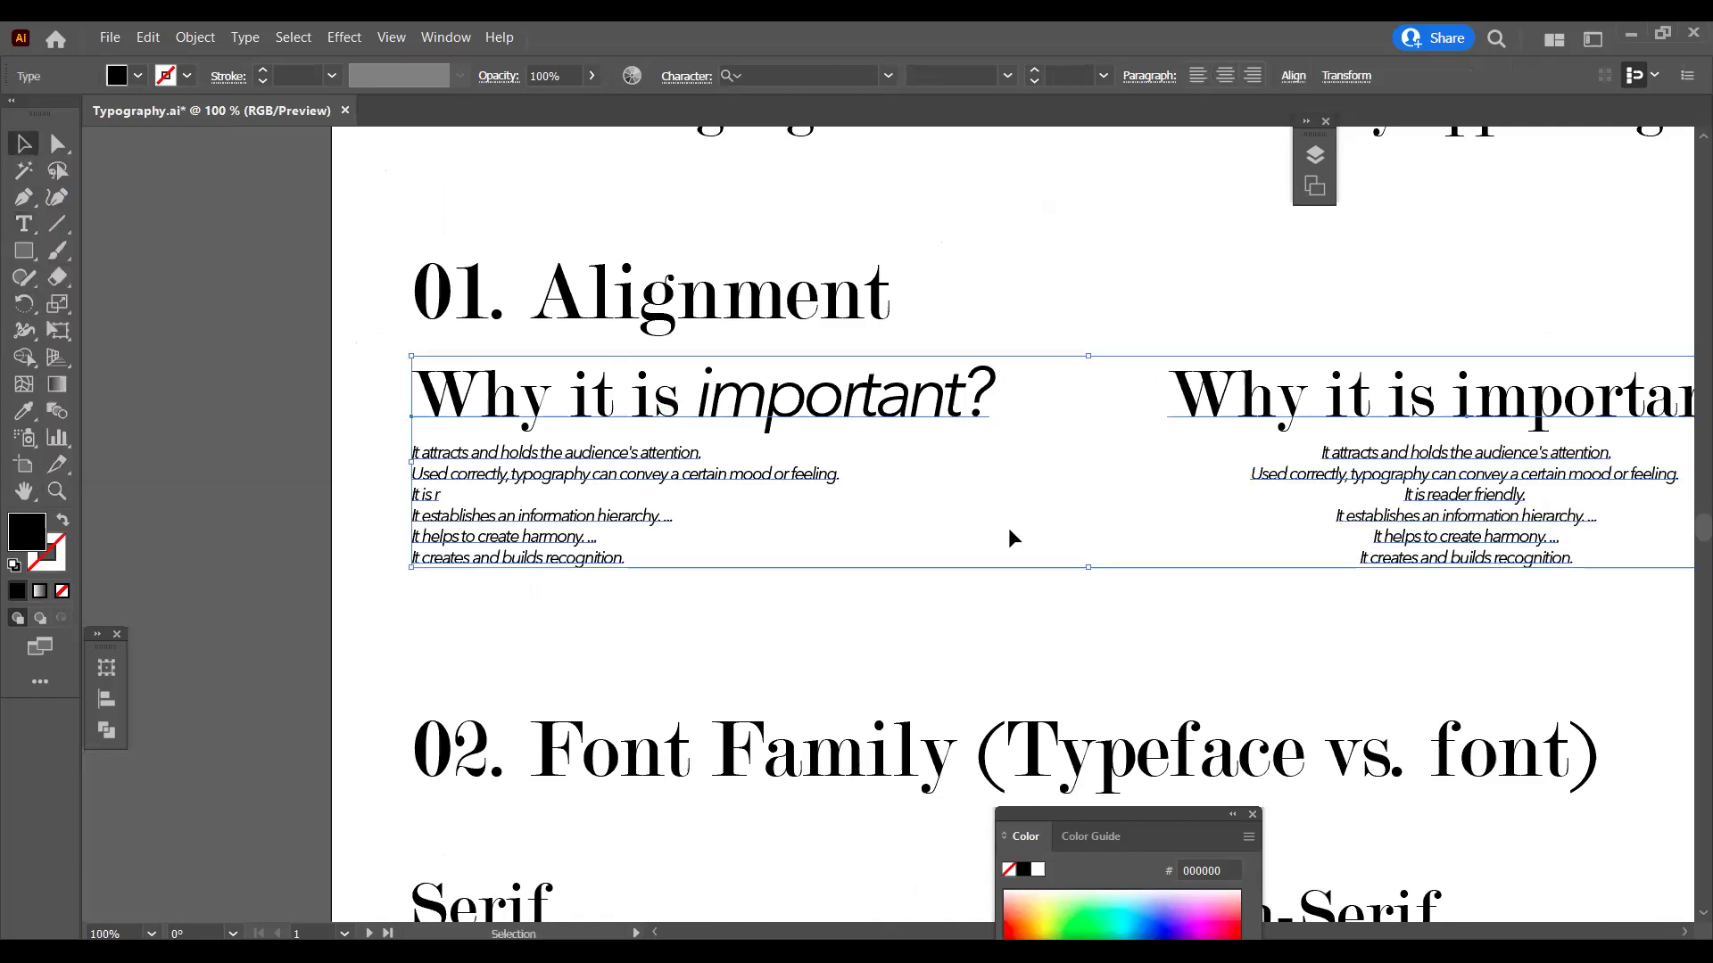
left_click(1192, 651)
- Pan across the centred and right-aligned examples and back to the left block
scroll(1029, 532, "right", 5)
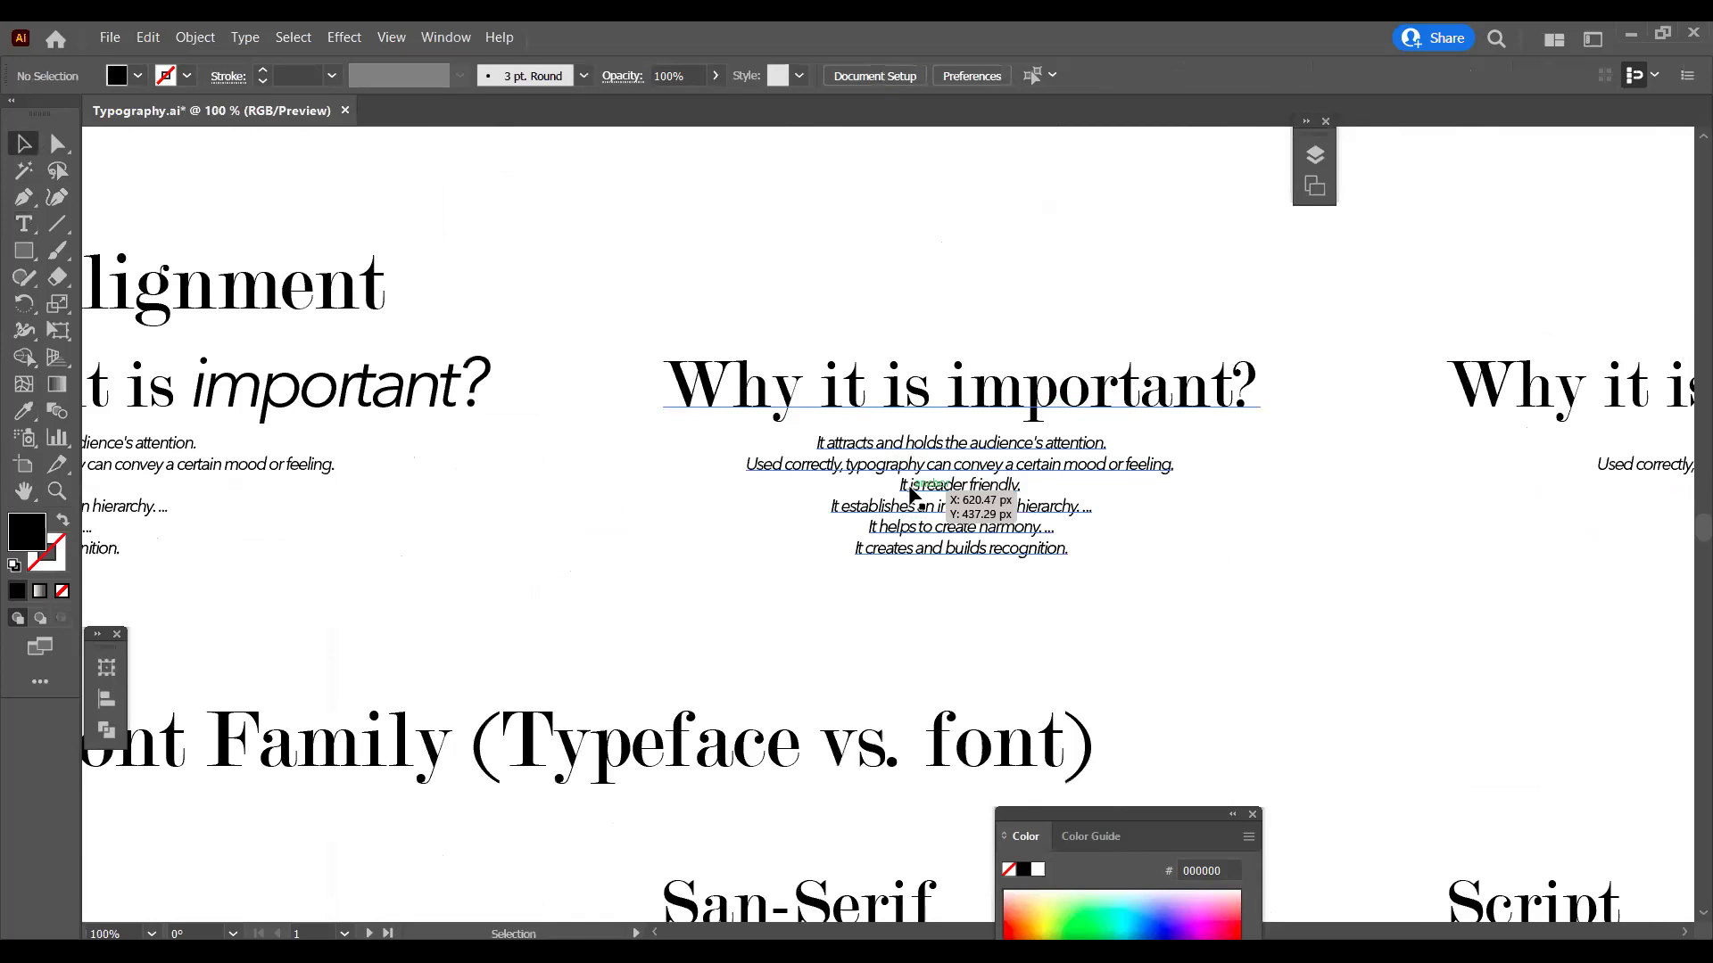
left_click_drag(1109, 517, 865, 478)
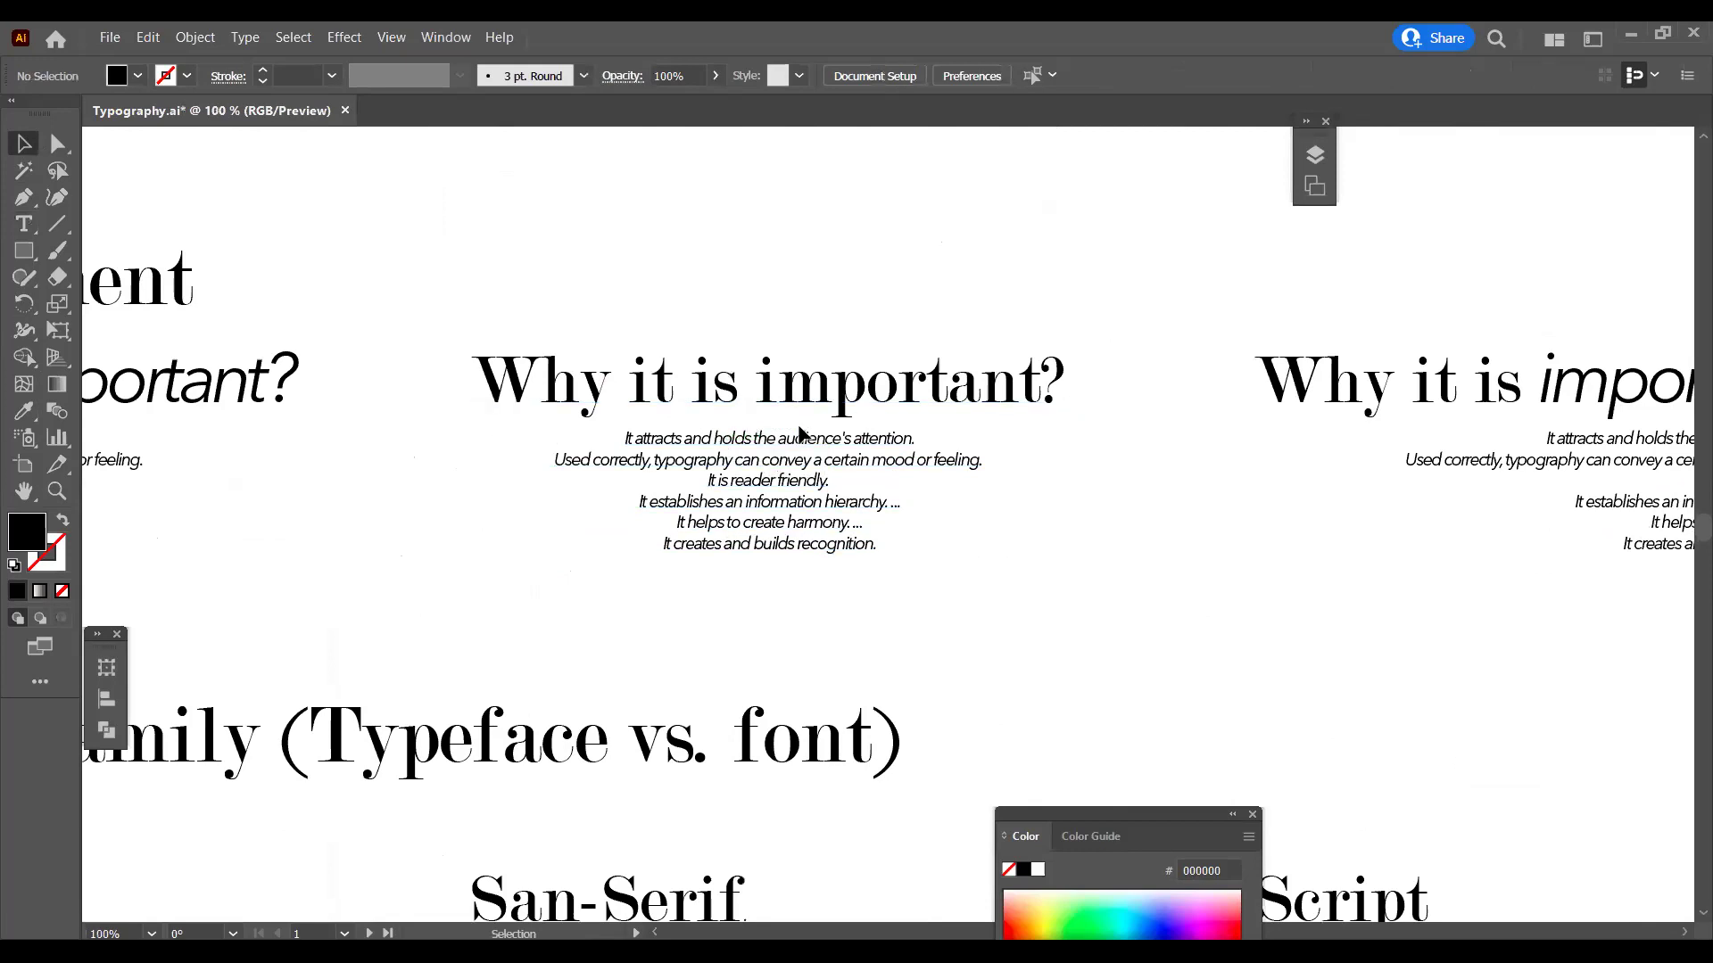
left_click_drag(939, 420, 456, 424)
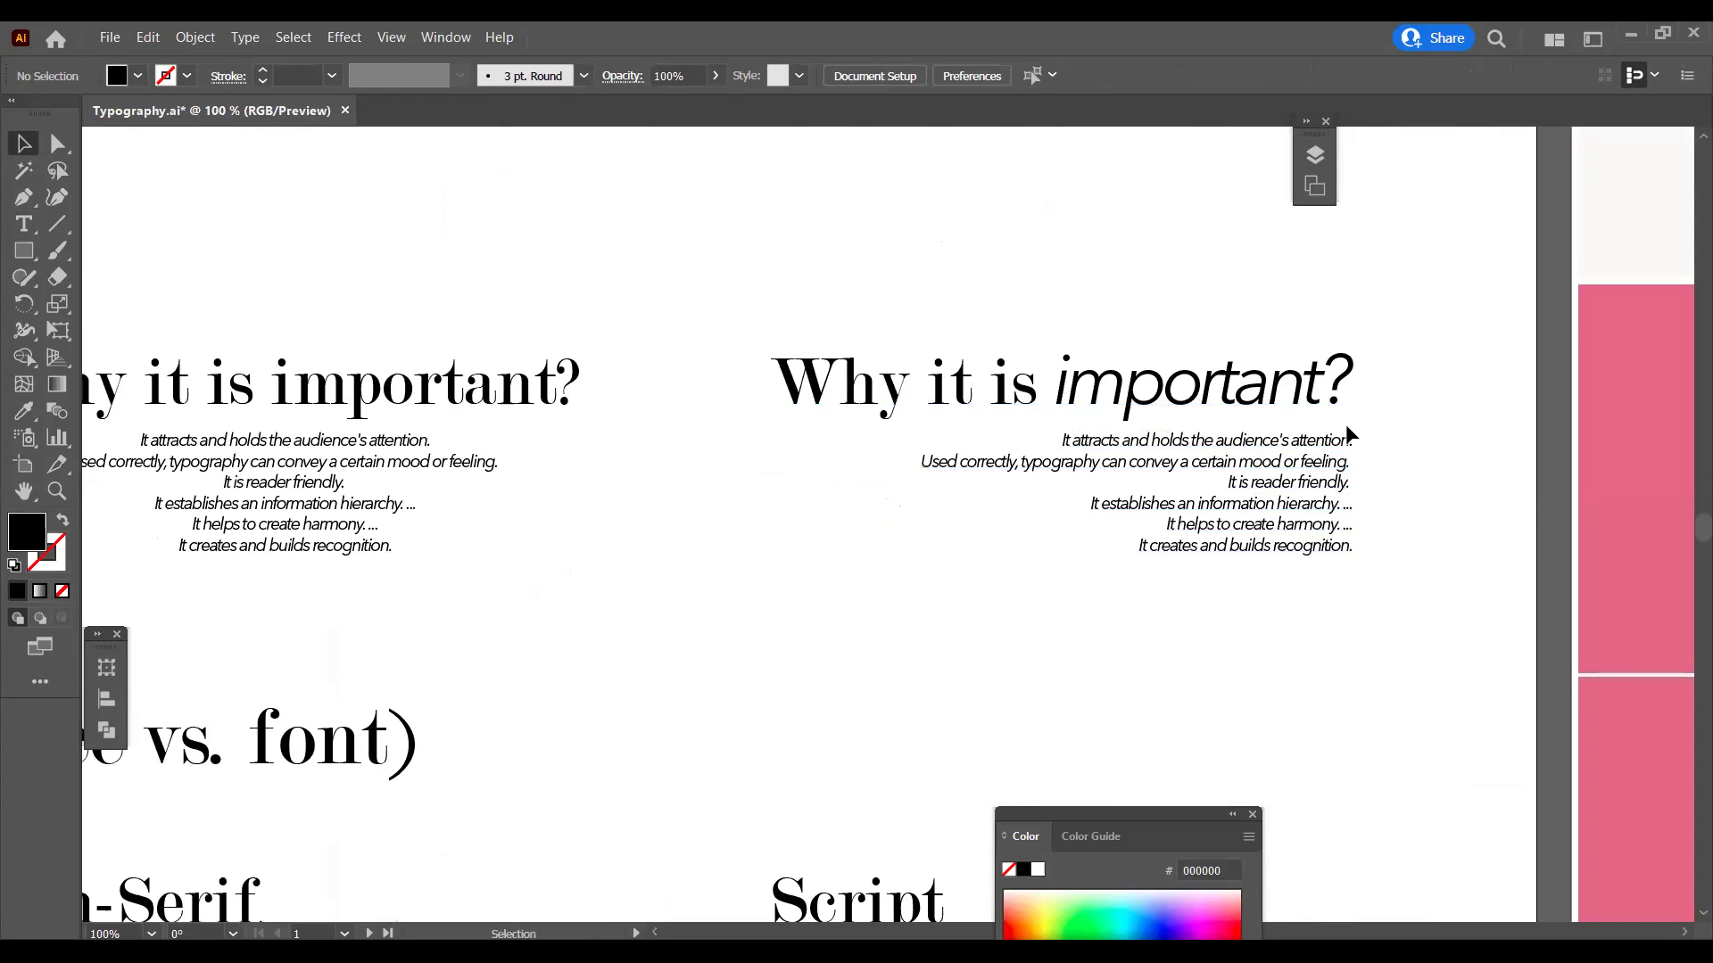
scroll(1347, 419, "down", 1, "alt")
mouse_move(498, 312)
left_mouse_down()
mouse_move(705, 278)
mouse_move(801, 236)
left_mouse_up()
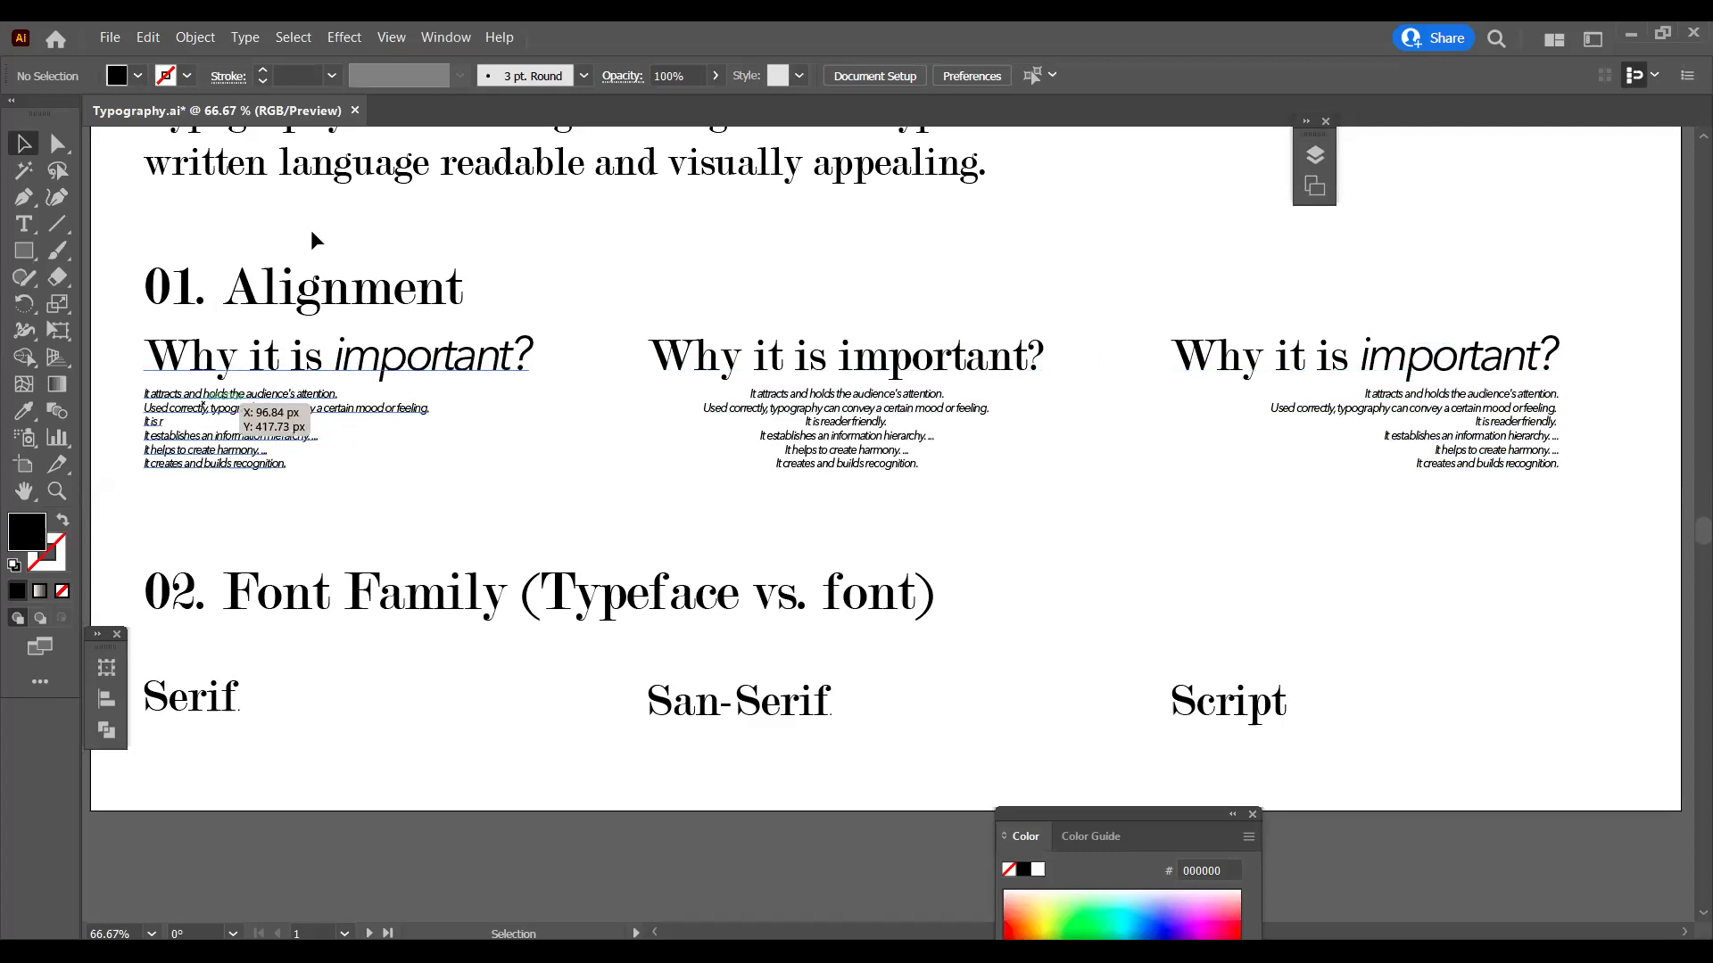
scroll(183, 379, "up", 1)
scroll(183, 379, "up", 1)
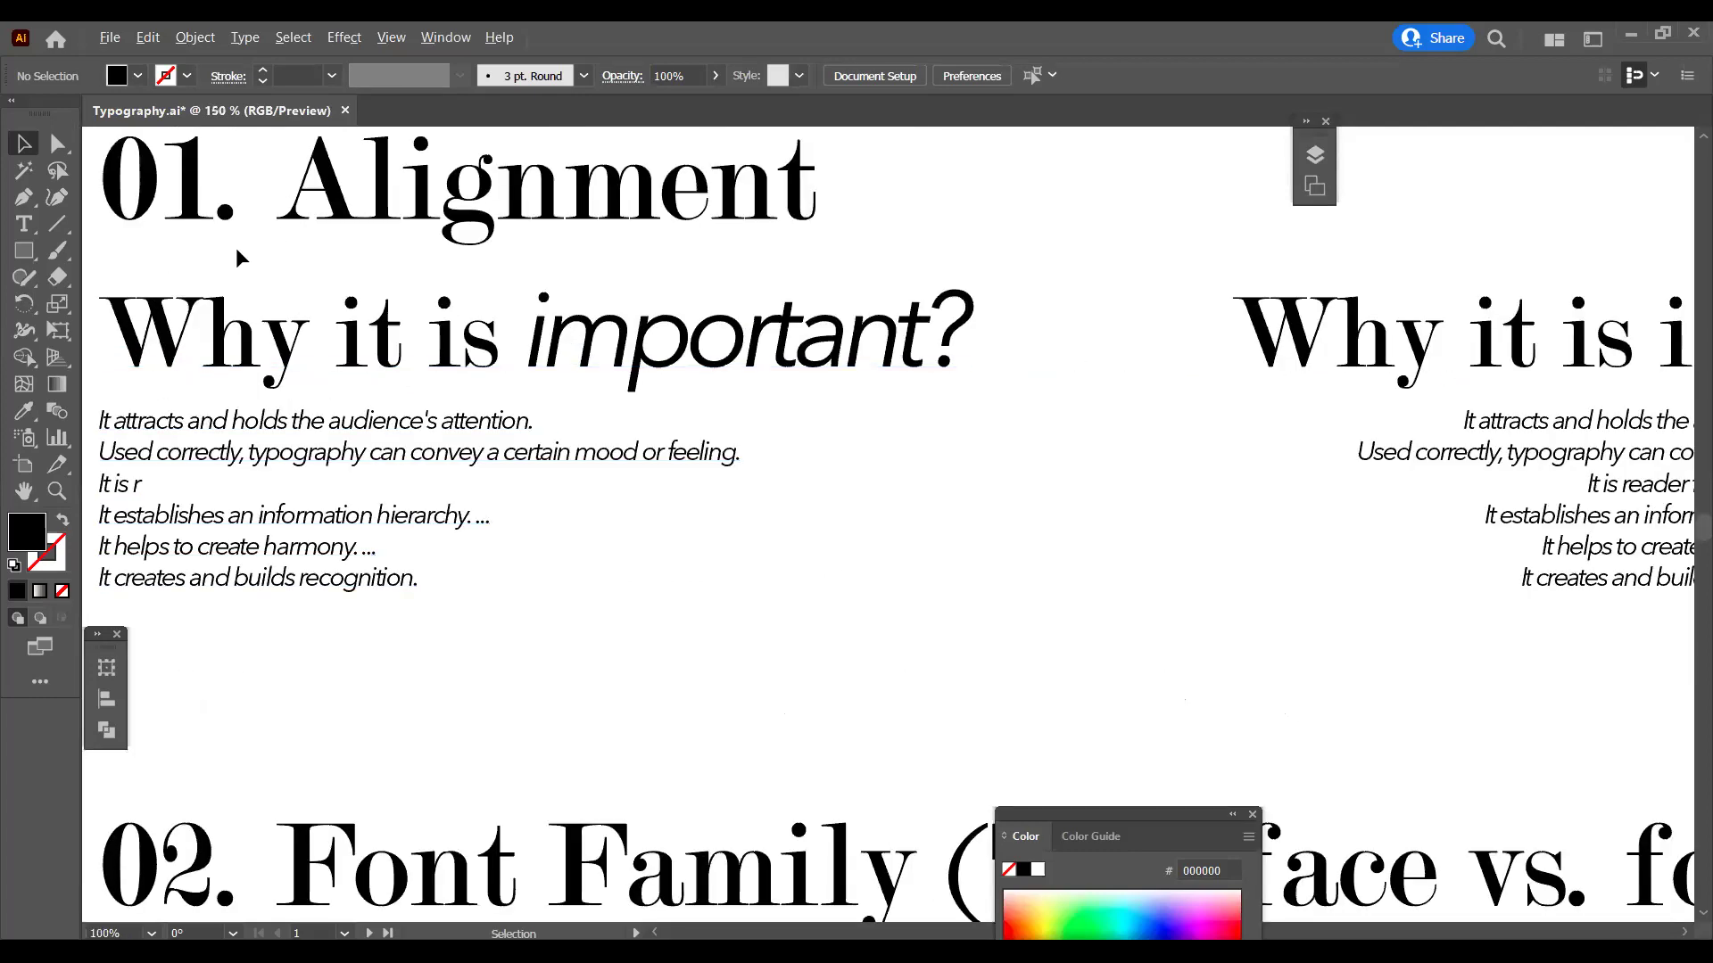
left_click_drag(236, 250, 437, 252)
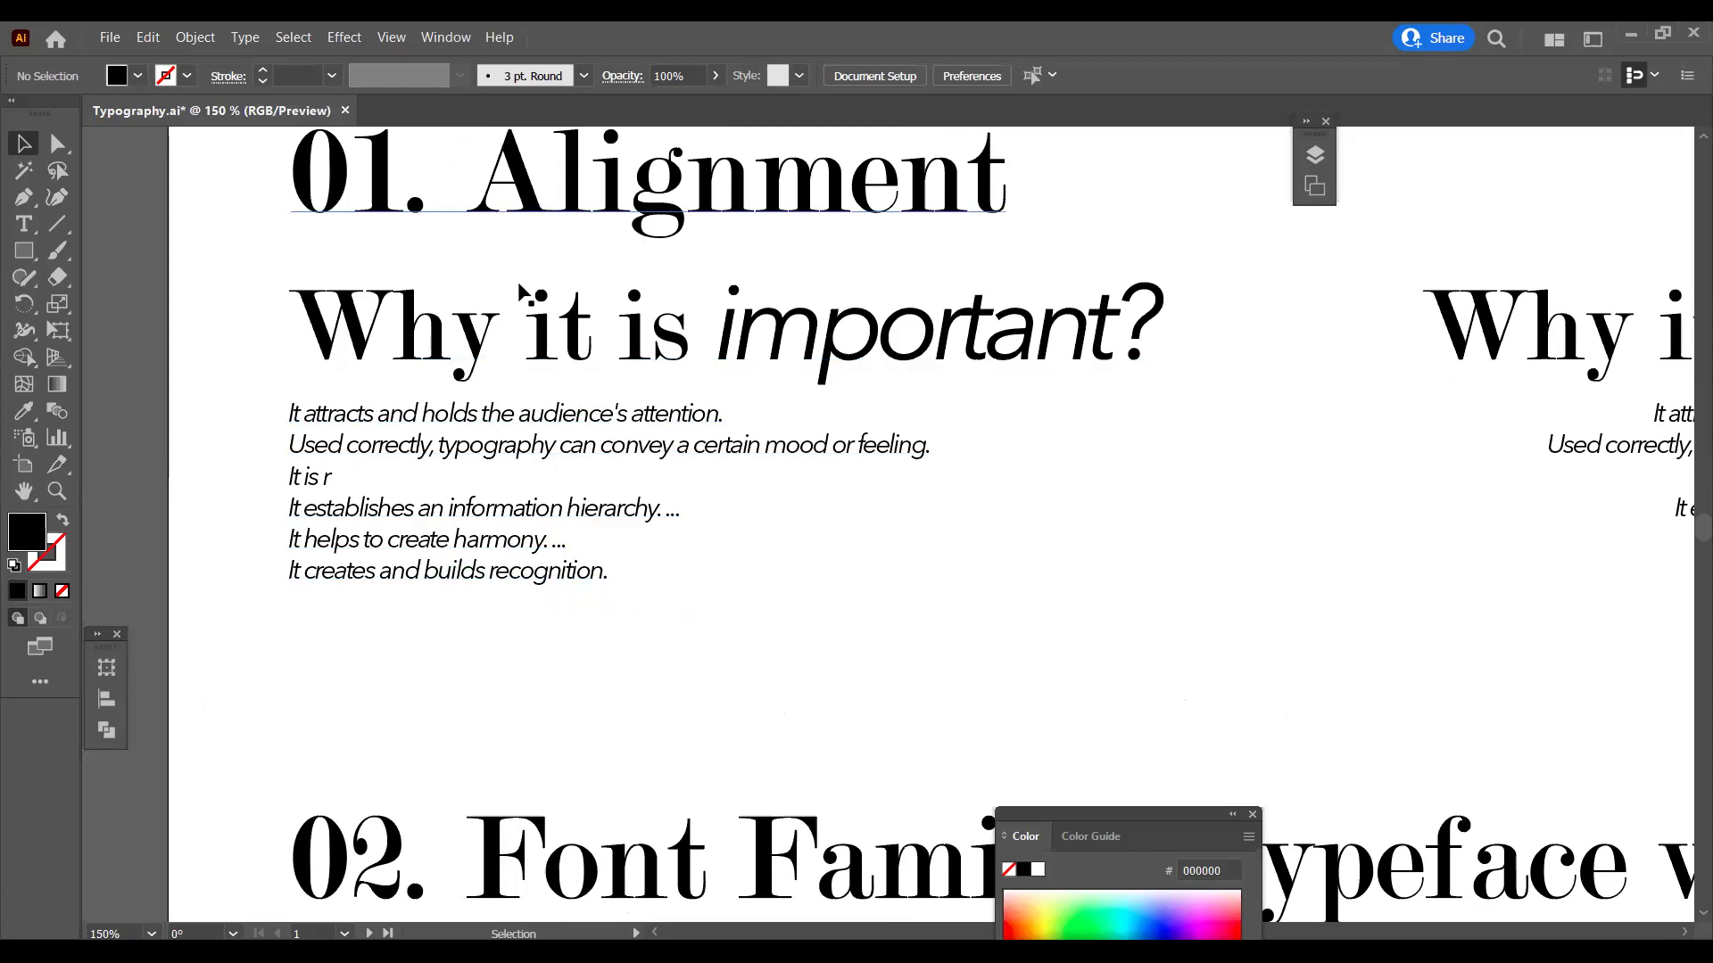
- Try deleting 'important?' from the left heading, then undo to restore it
left_click(541, 347)
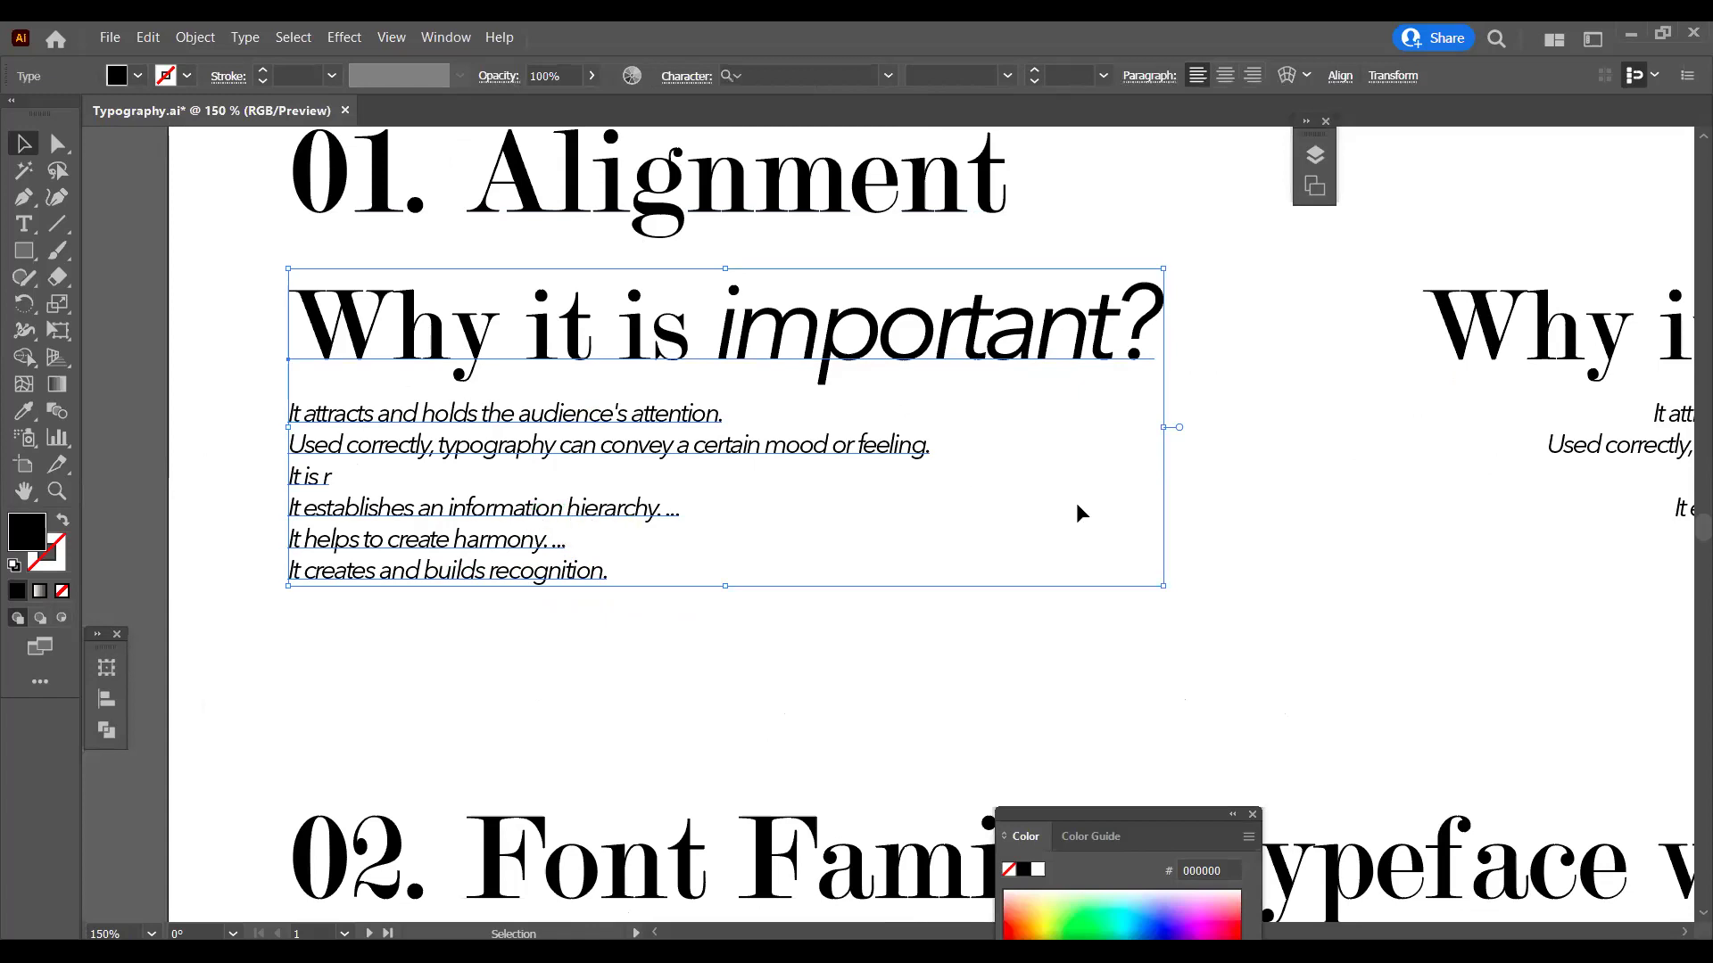
scroll(1065, 421, "down", 1)
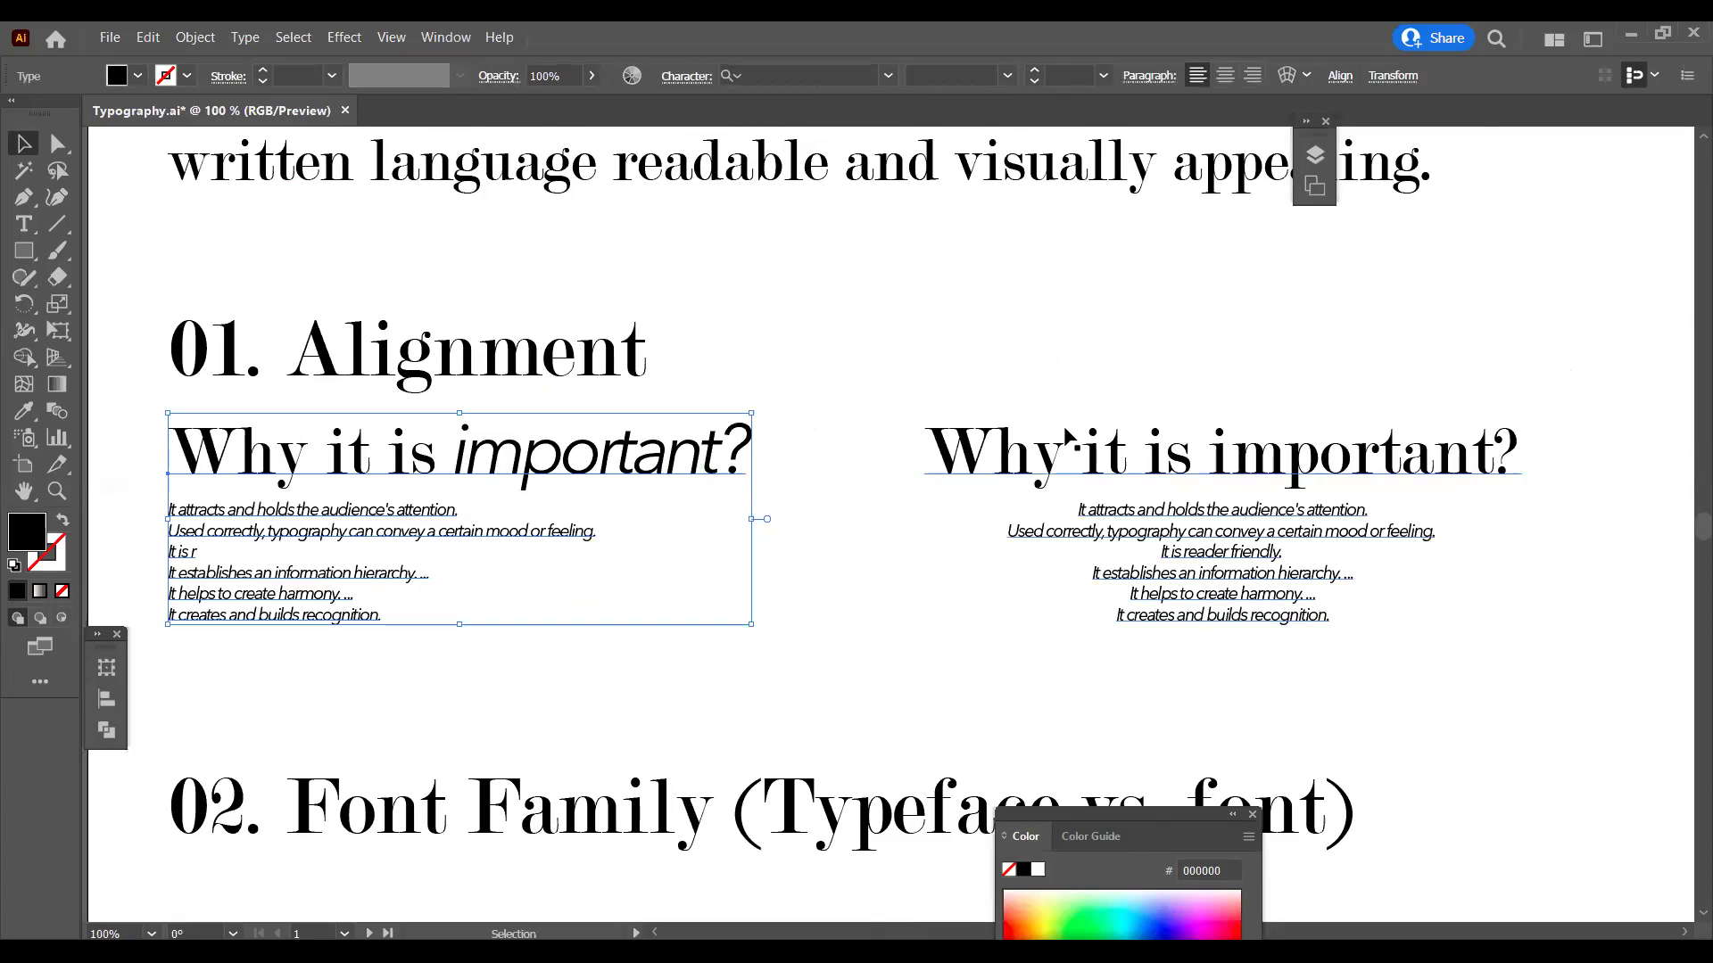
double_click(455, 451)
left_click_drag(455, 450, 773, 445)
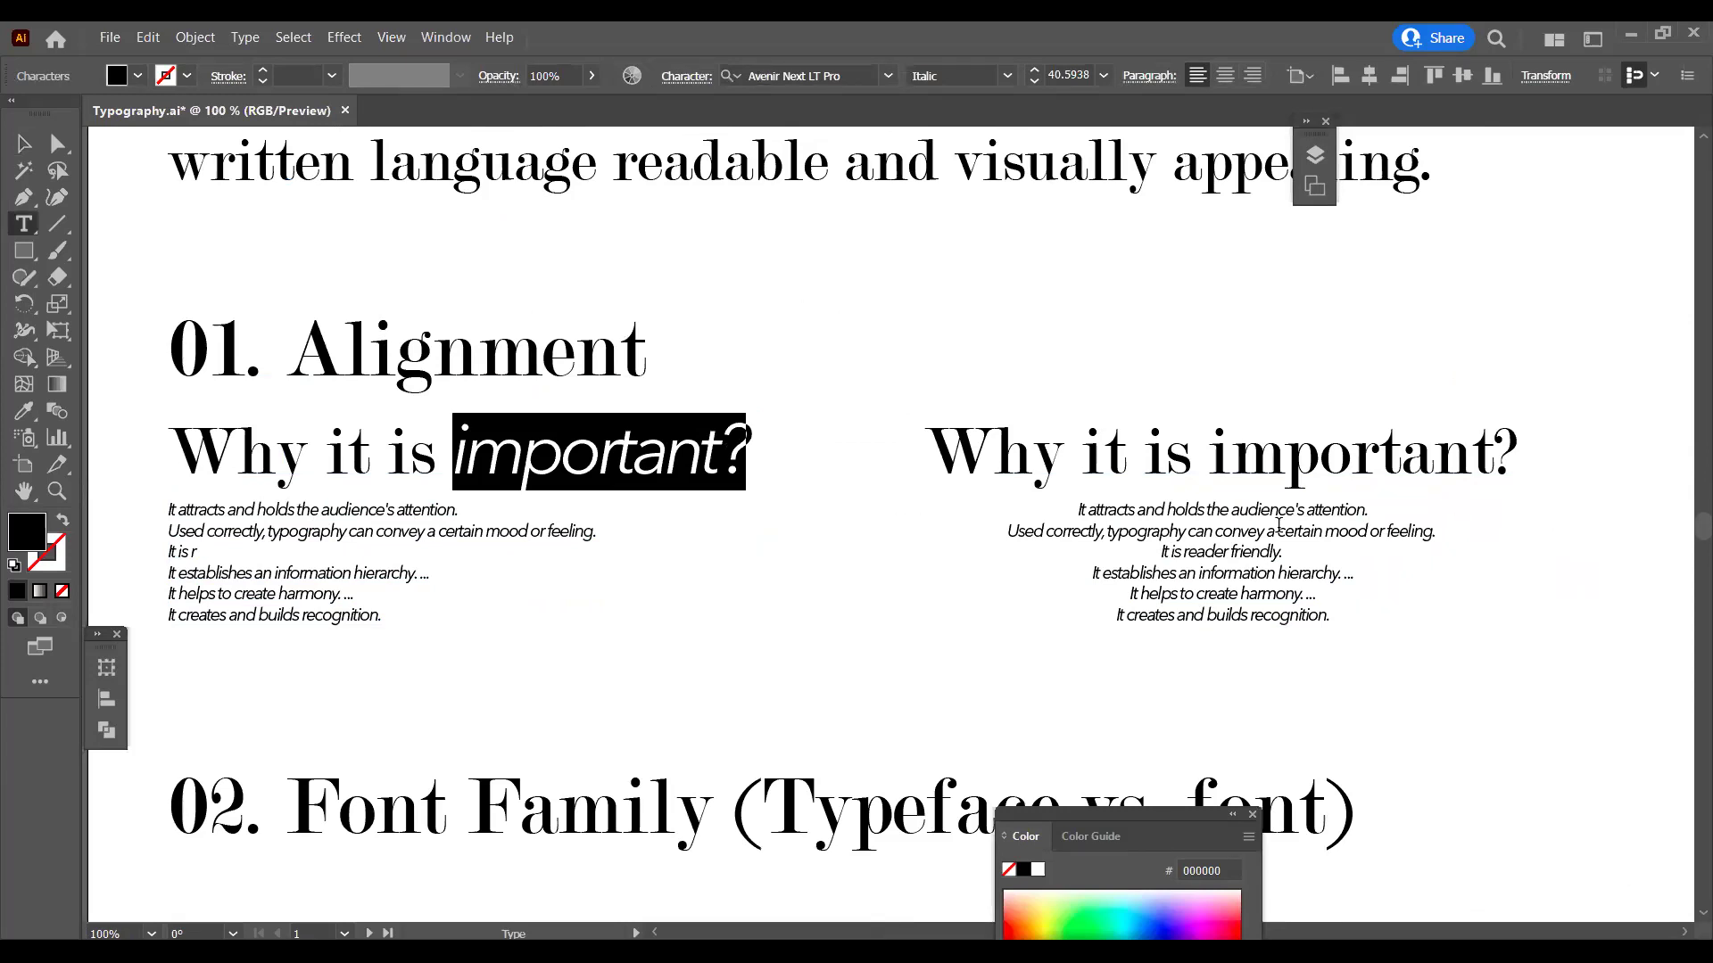
key("BackSpace")
key("ctrl+minus")
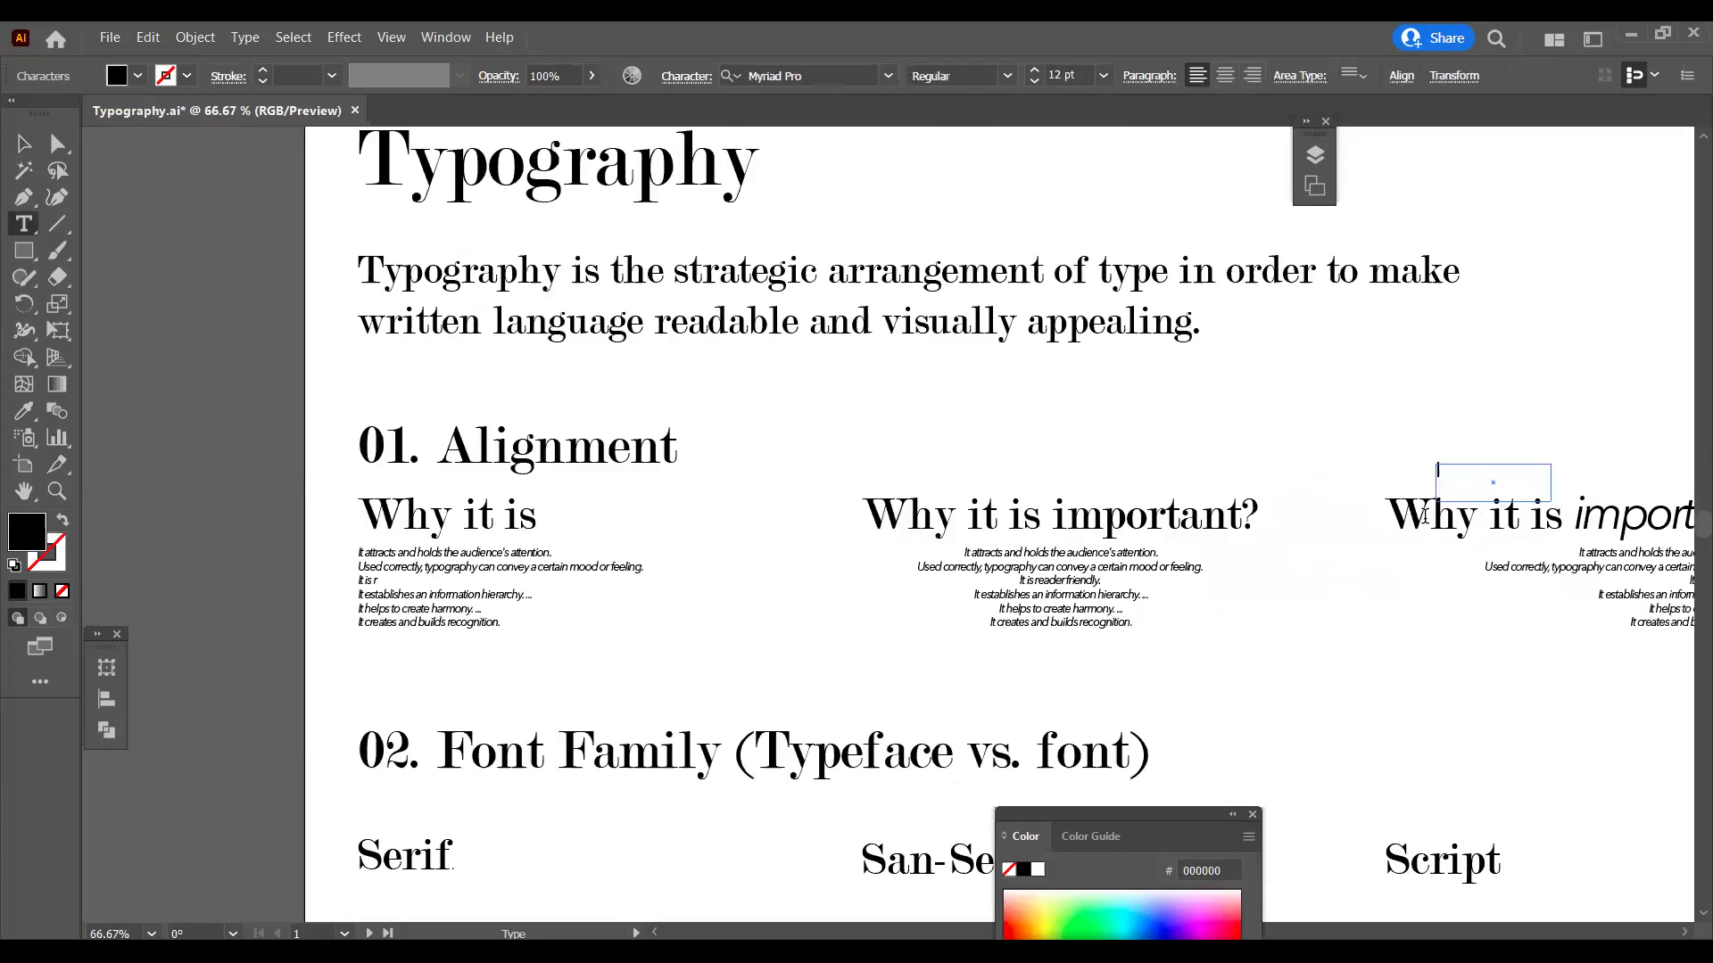
left_click_drag(1437, 464, 1550, 498)
key("ctrl+z")
key("ctrl+z")
key("ctrl+z")
left_click(23, 143)
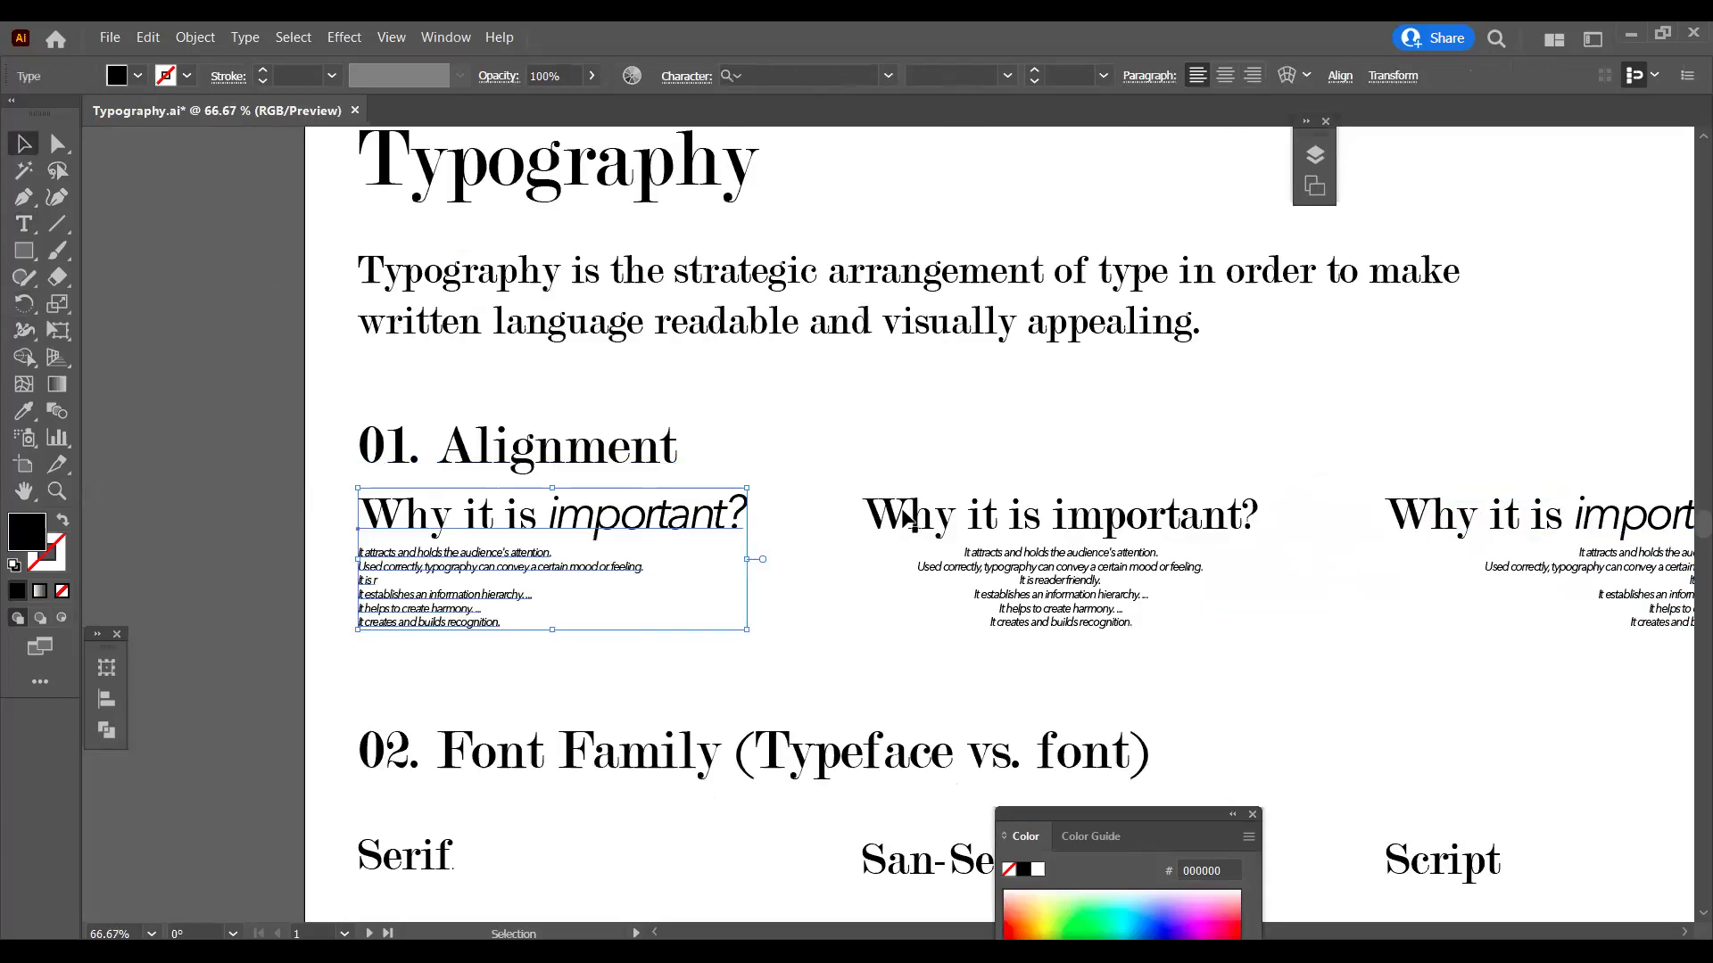
- Select the centred and right-aligned blocks, then zoom out to the whole Typography artboard
left_click(1076, 517)
left_click(1414, 515)
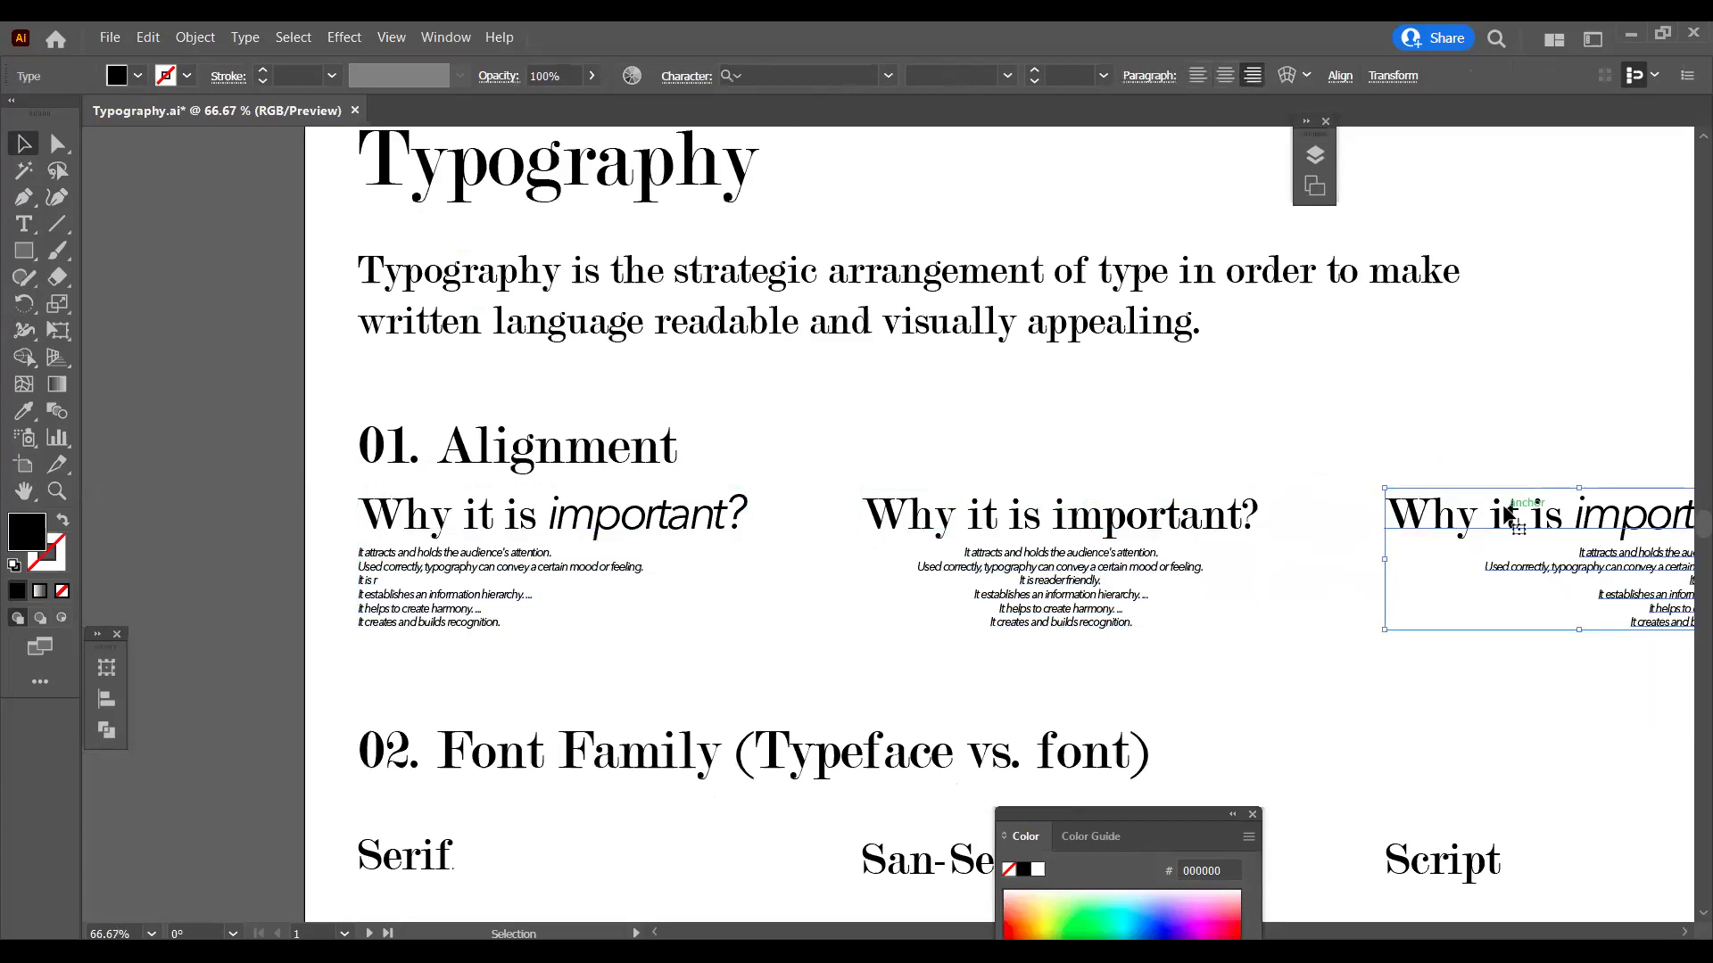
key("ctrl+minus")
left_click_drag(1017, 533, 968, 544)
left_click_drag(1195, 436, 1029, 430)
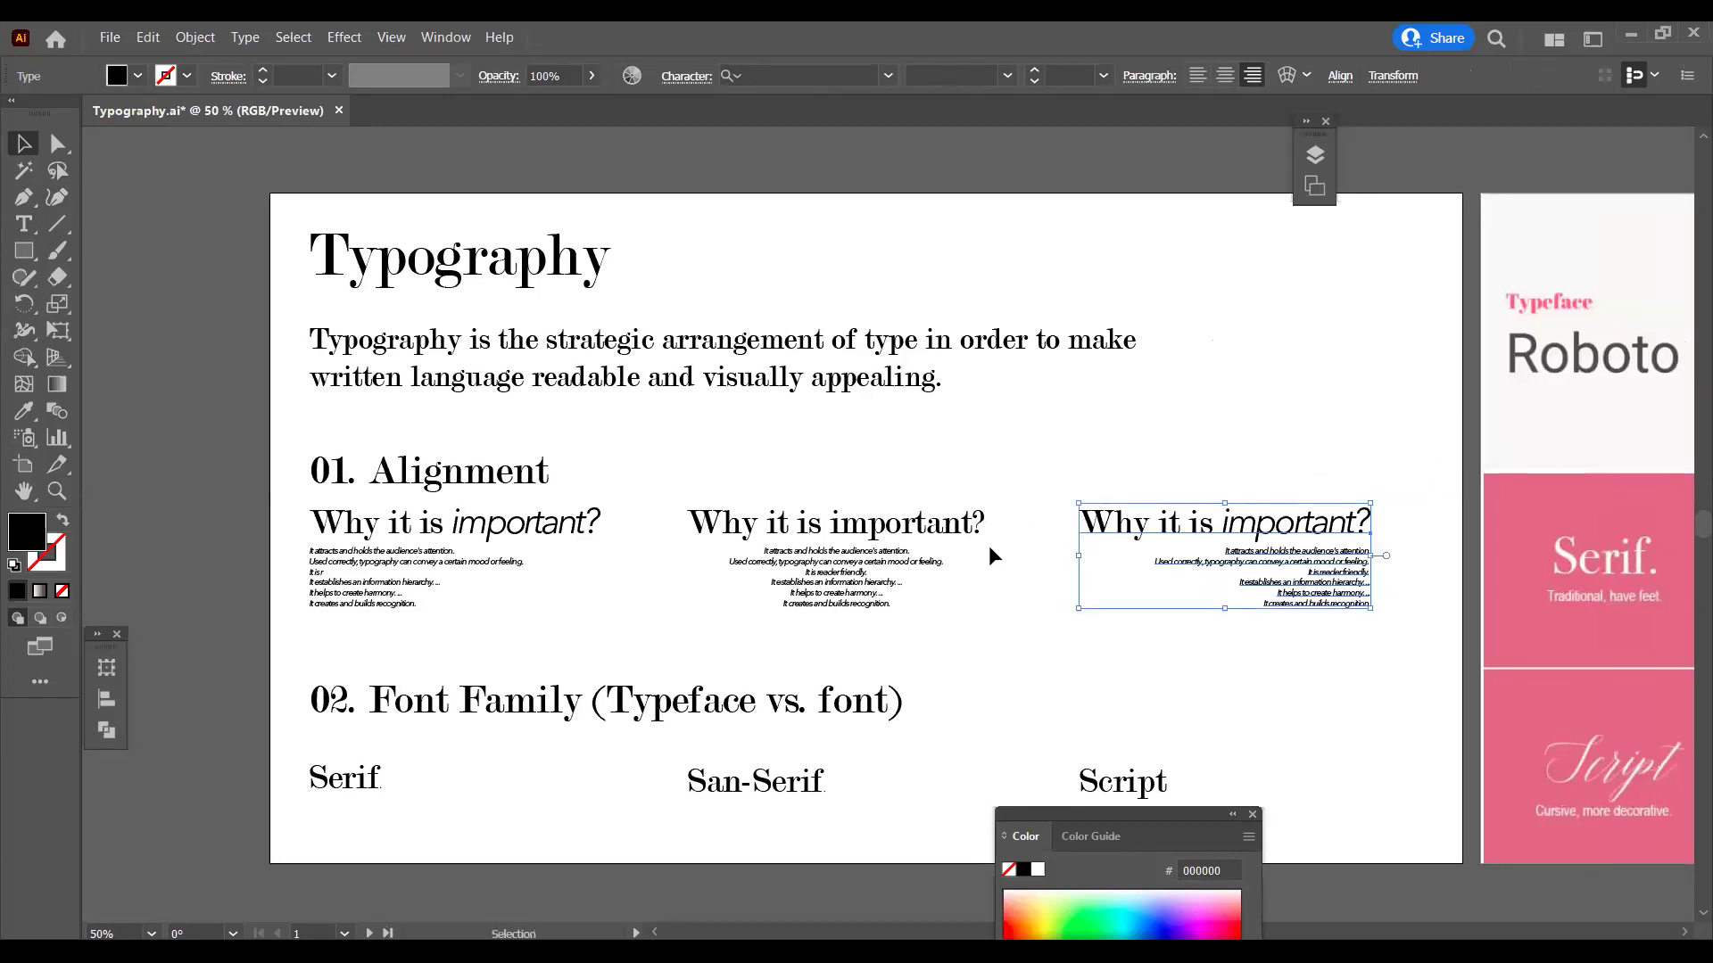
key("ctrl+plus")
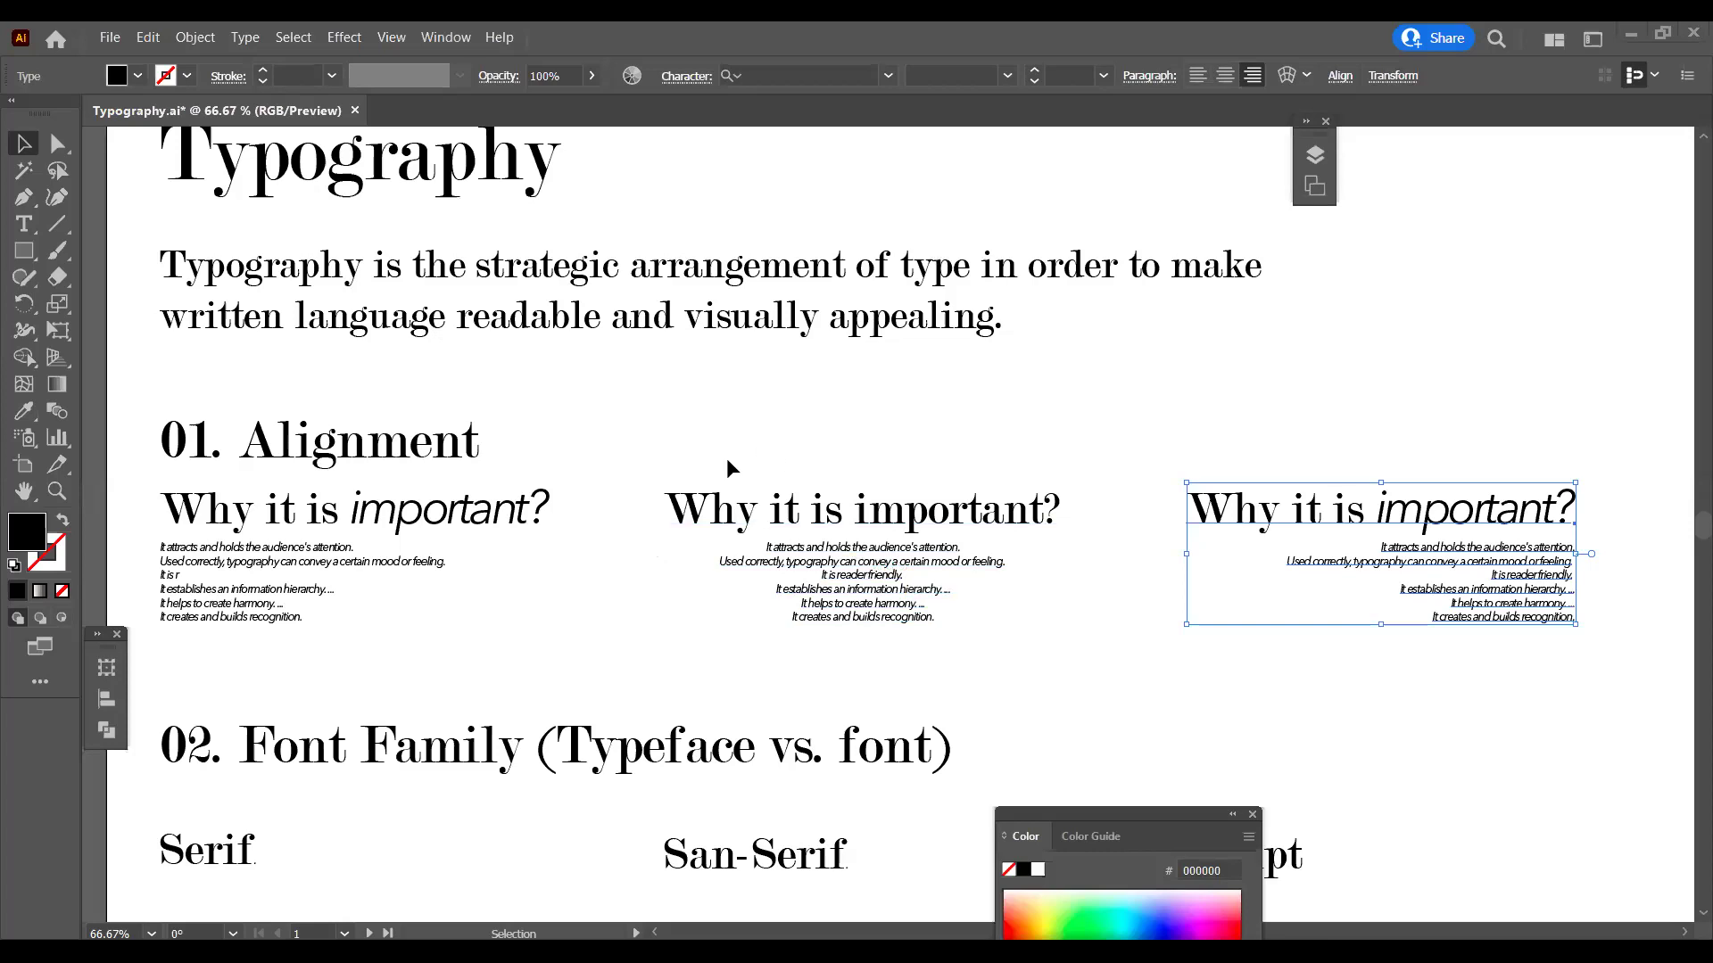
left_click(827, 390)
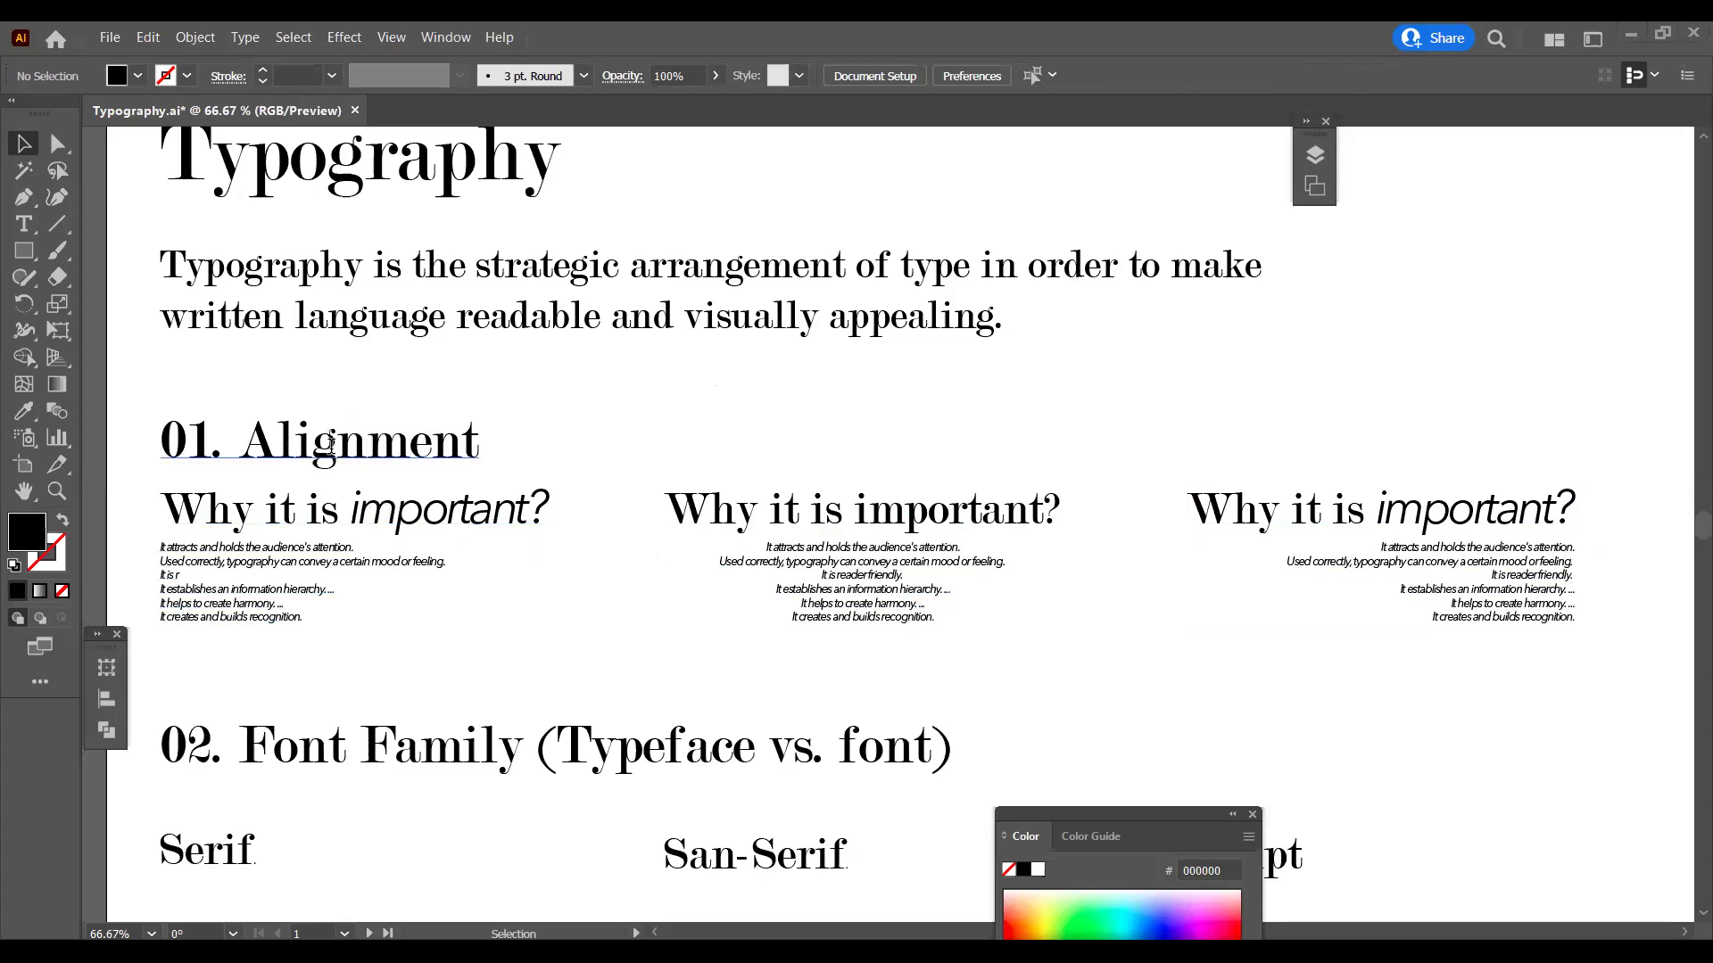
double_click(241, 442)
left_click_drag(239, 442, 489, 441)
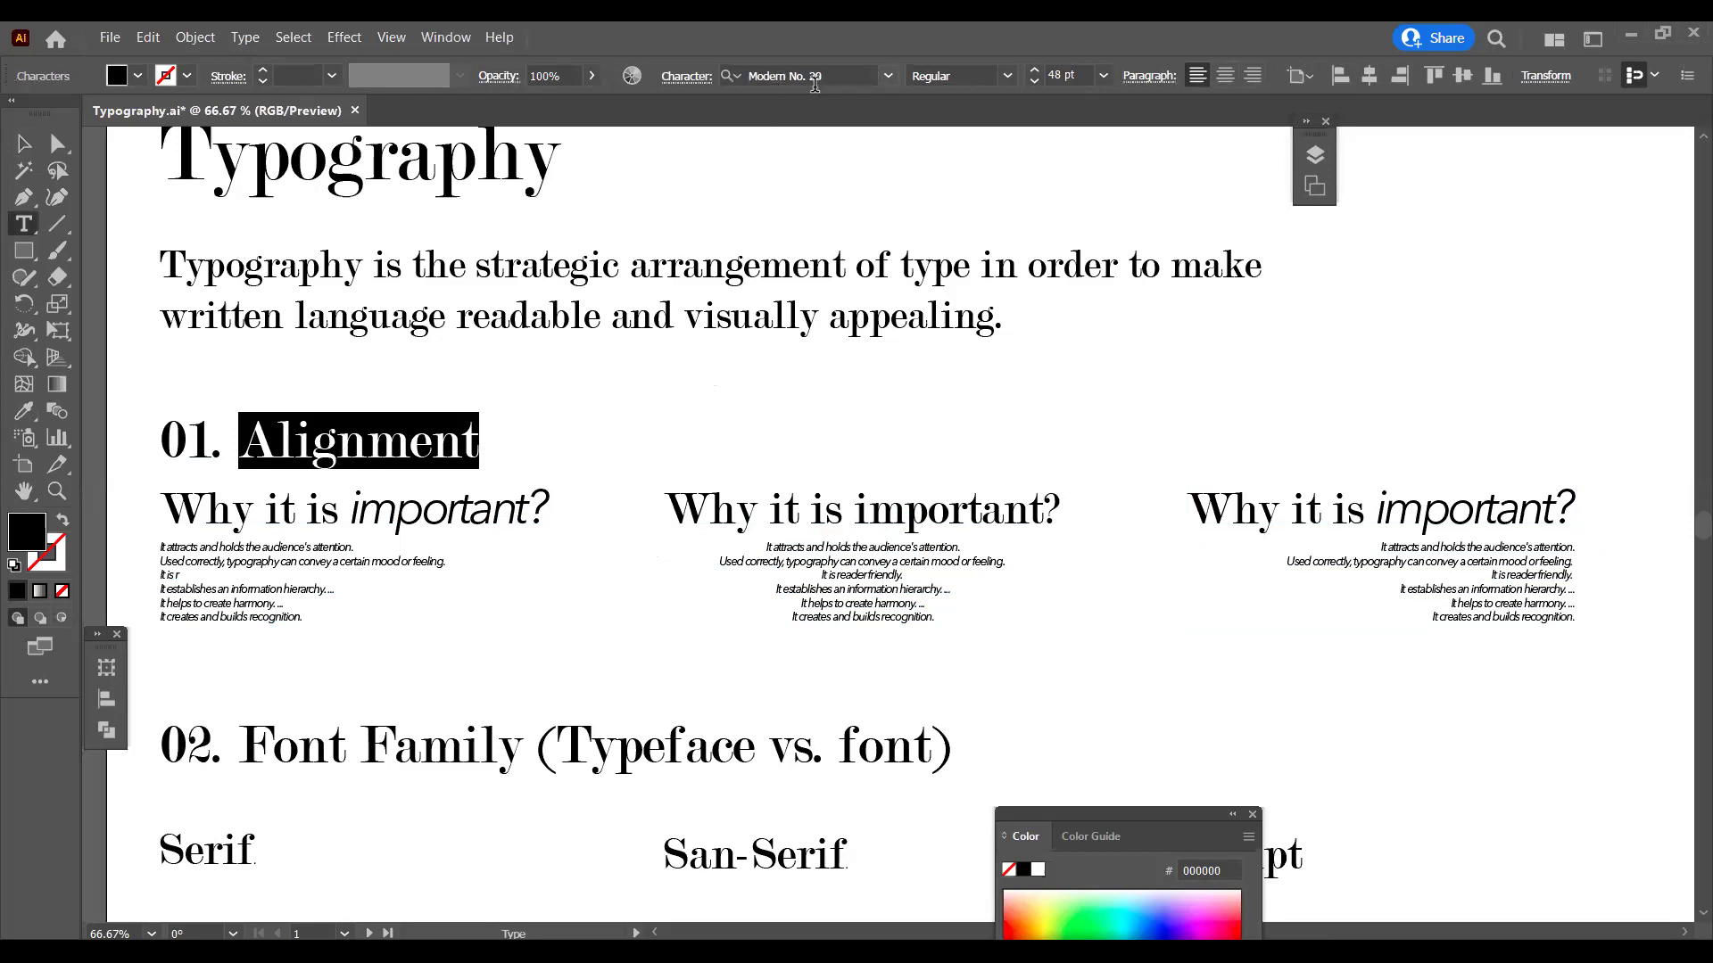
left_click(24, 143)
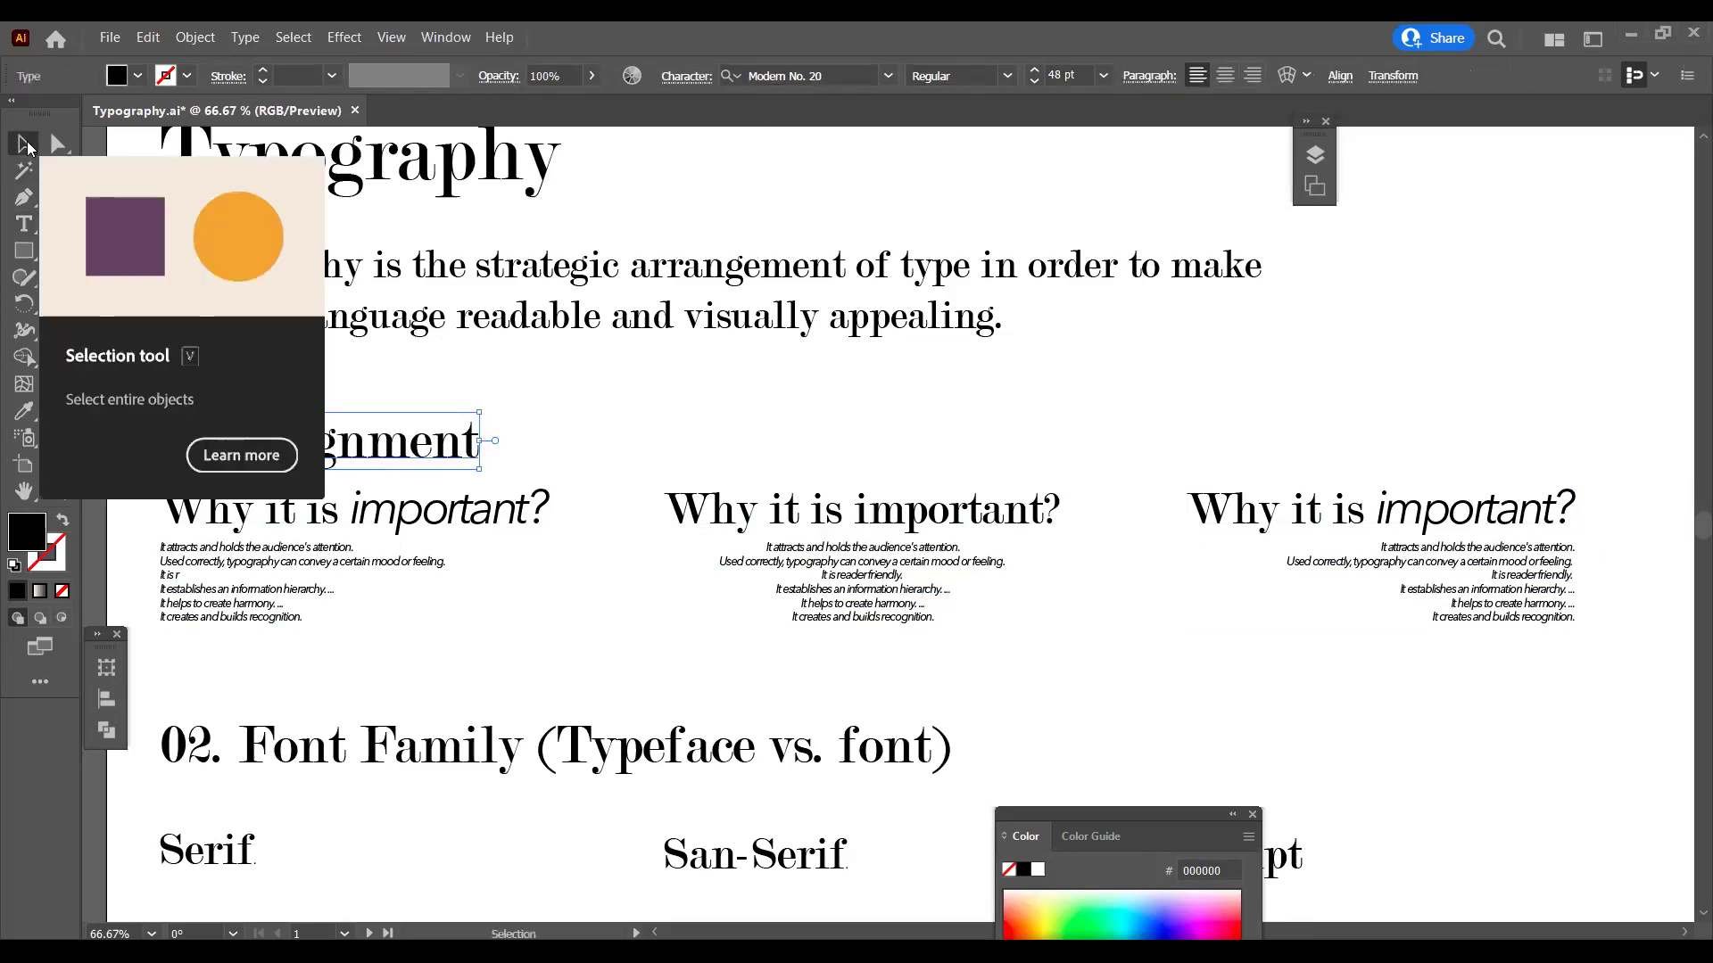
left_click(389, 544)
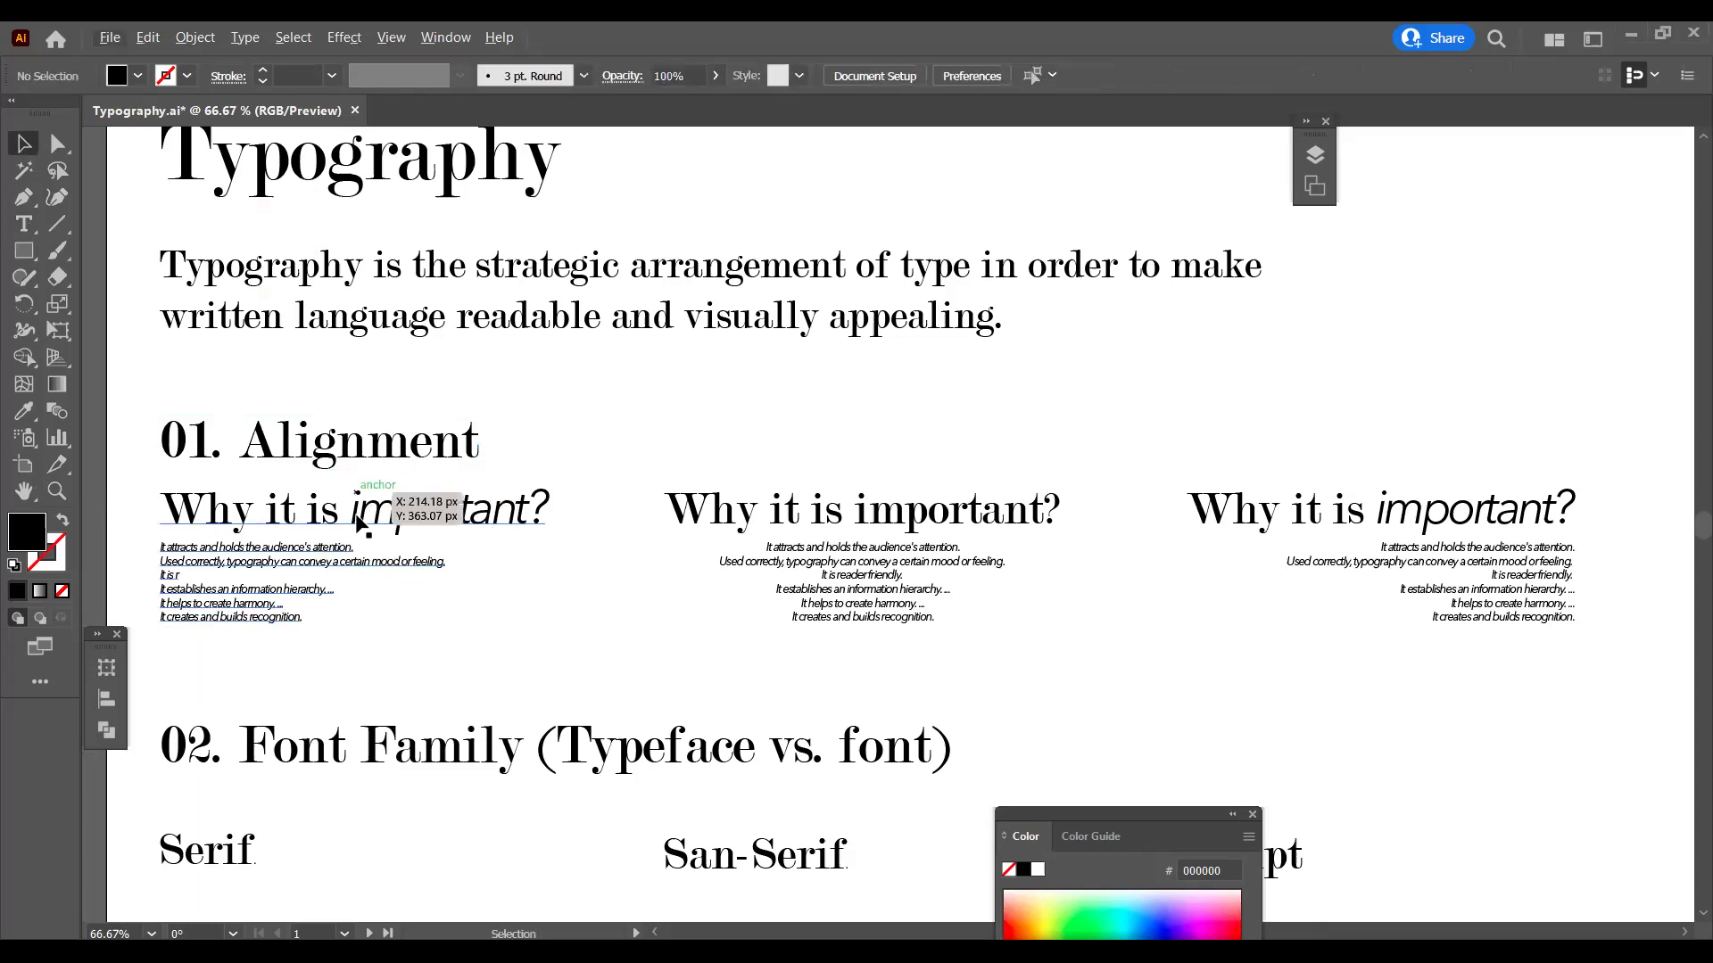
left_click(257, 522)
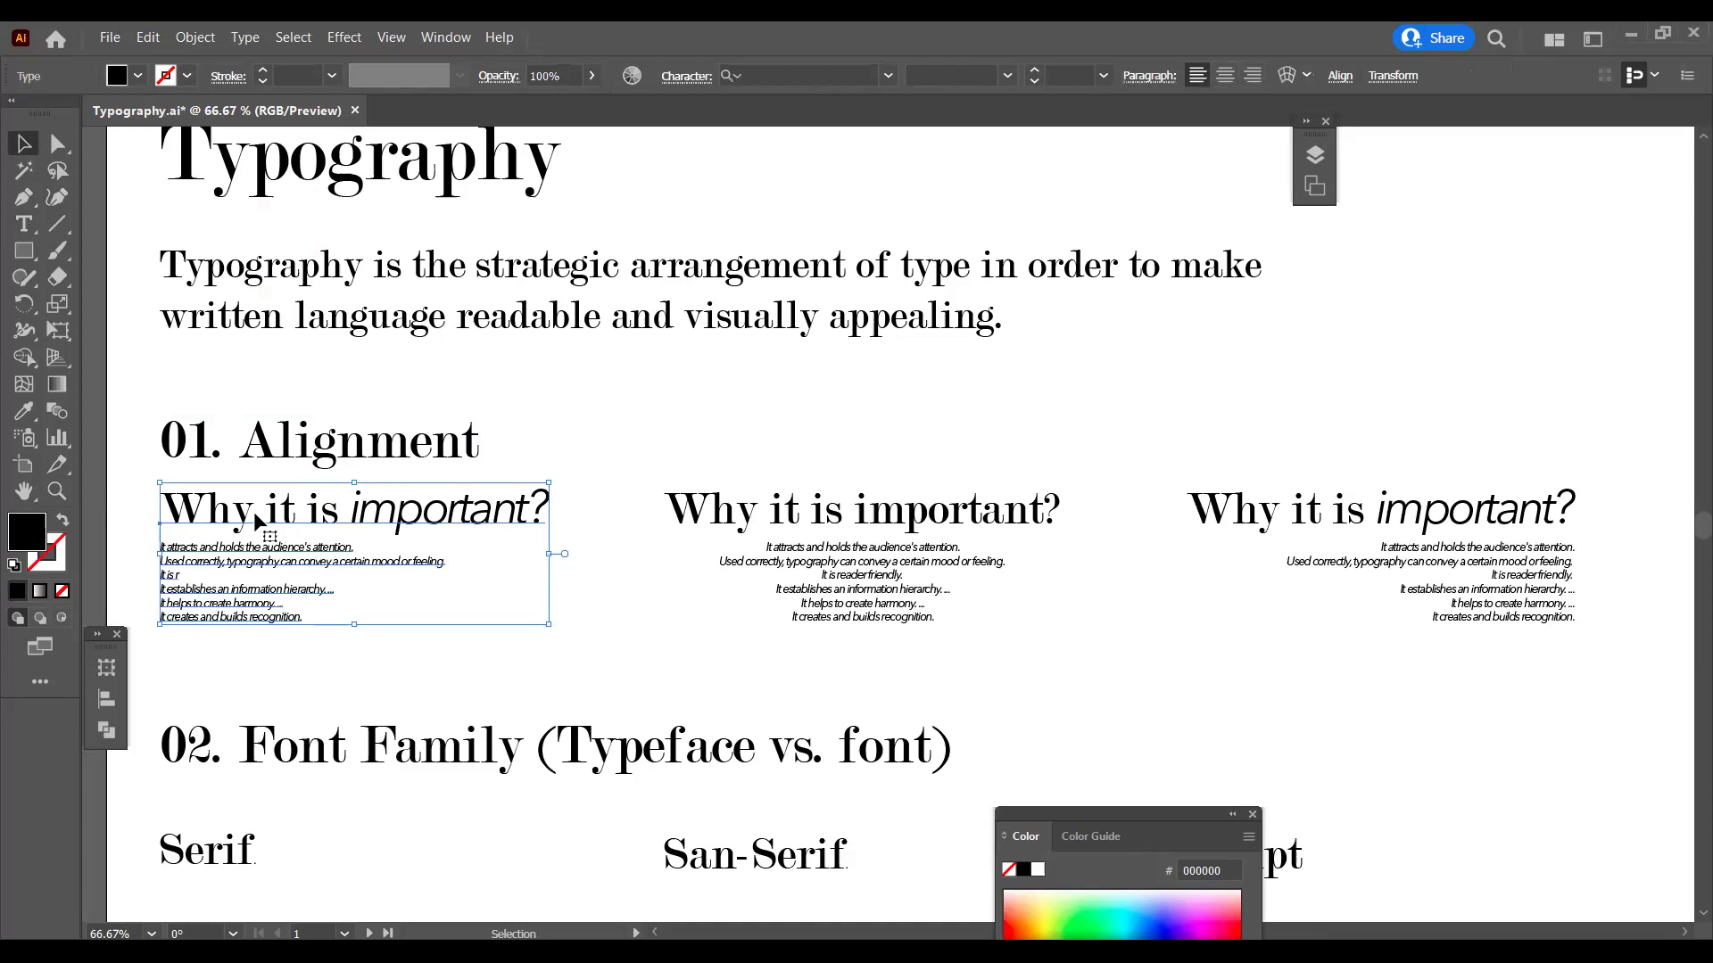
key("t")
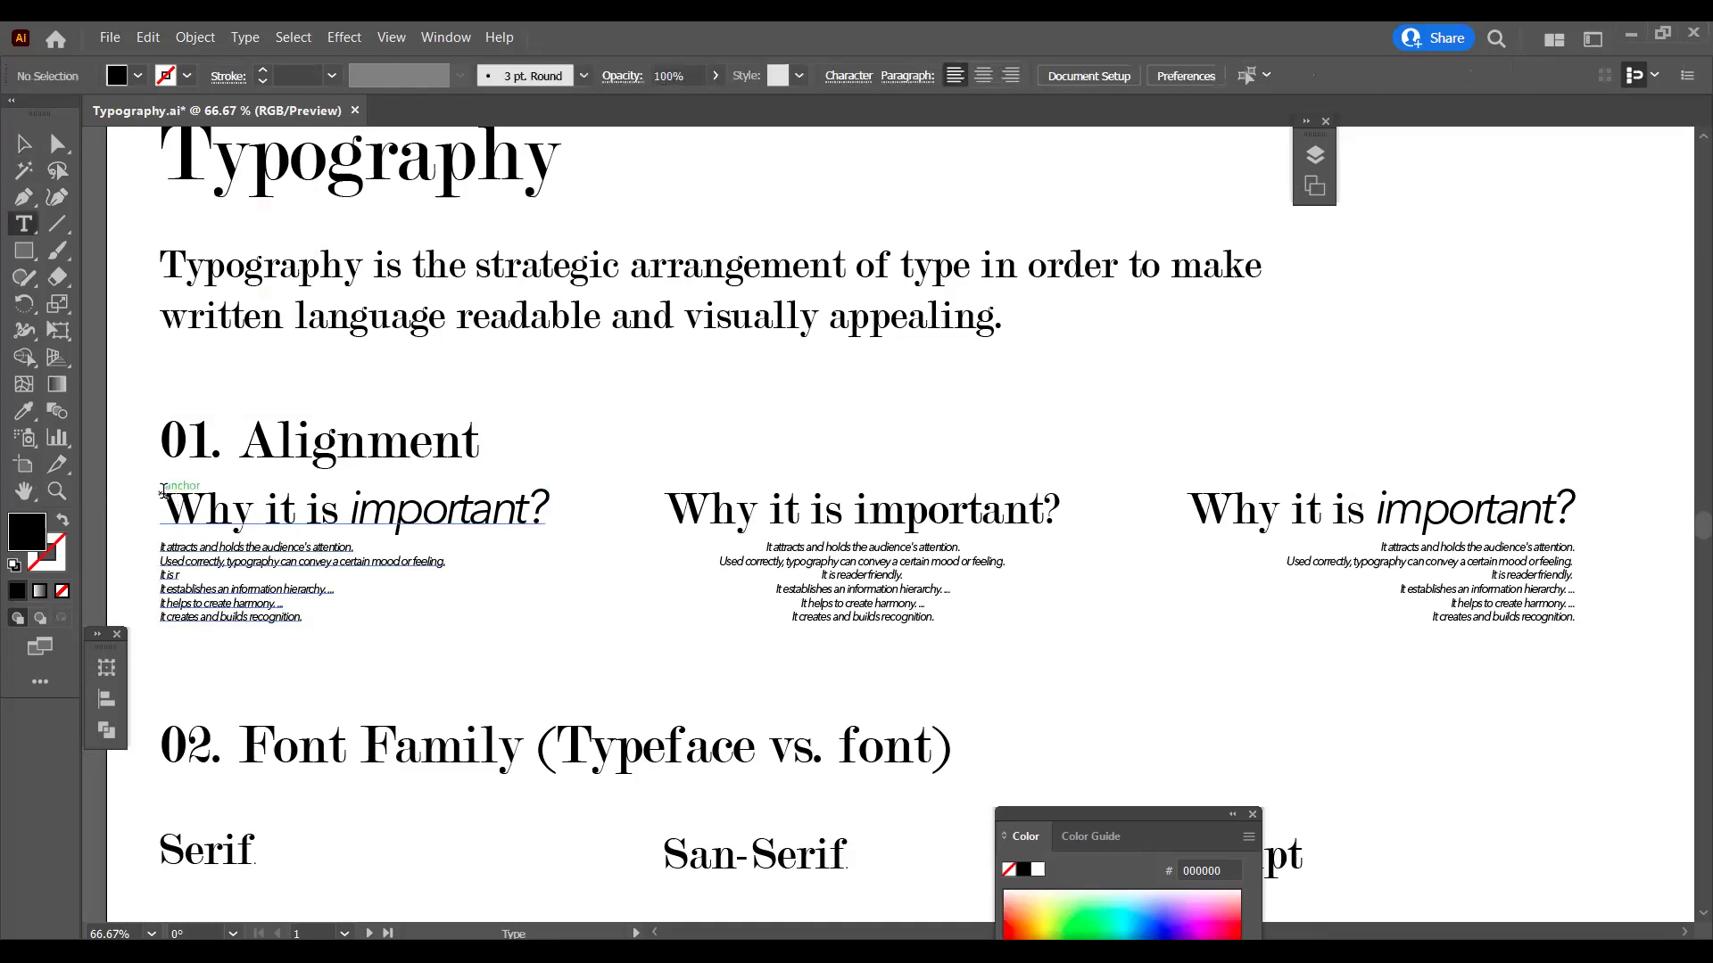
left_click_drag(163, 495, 582, 504)
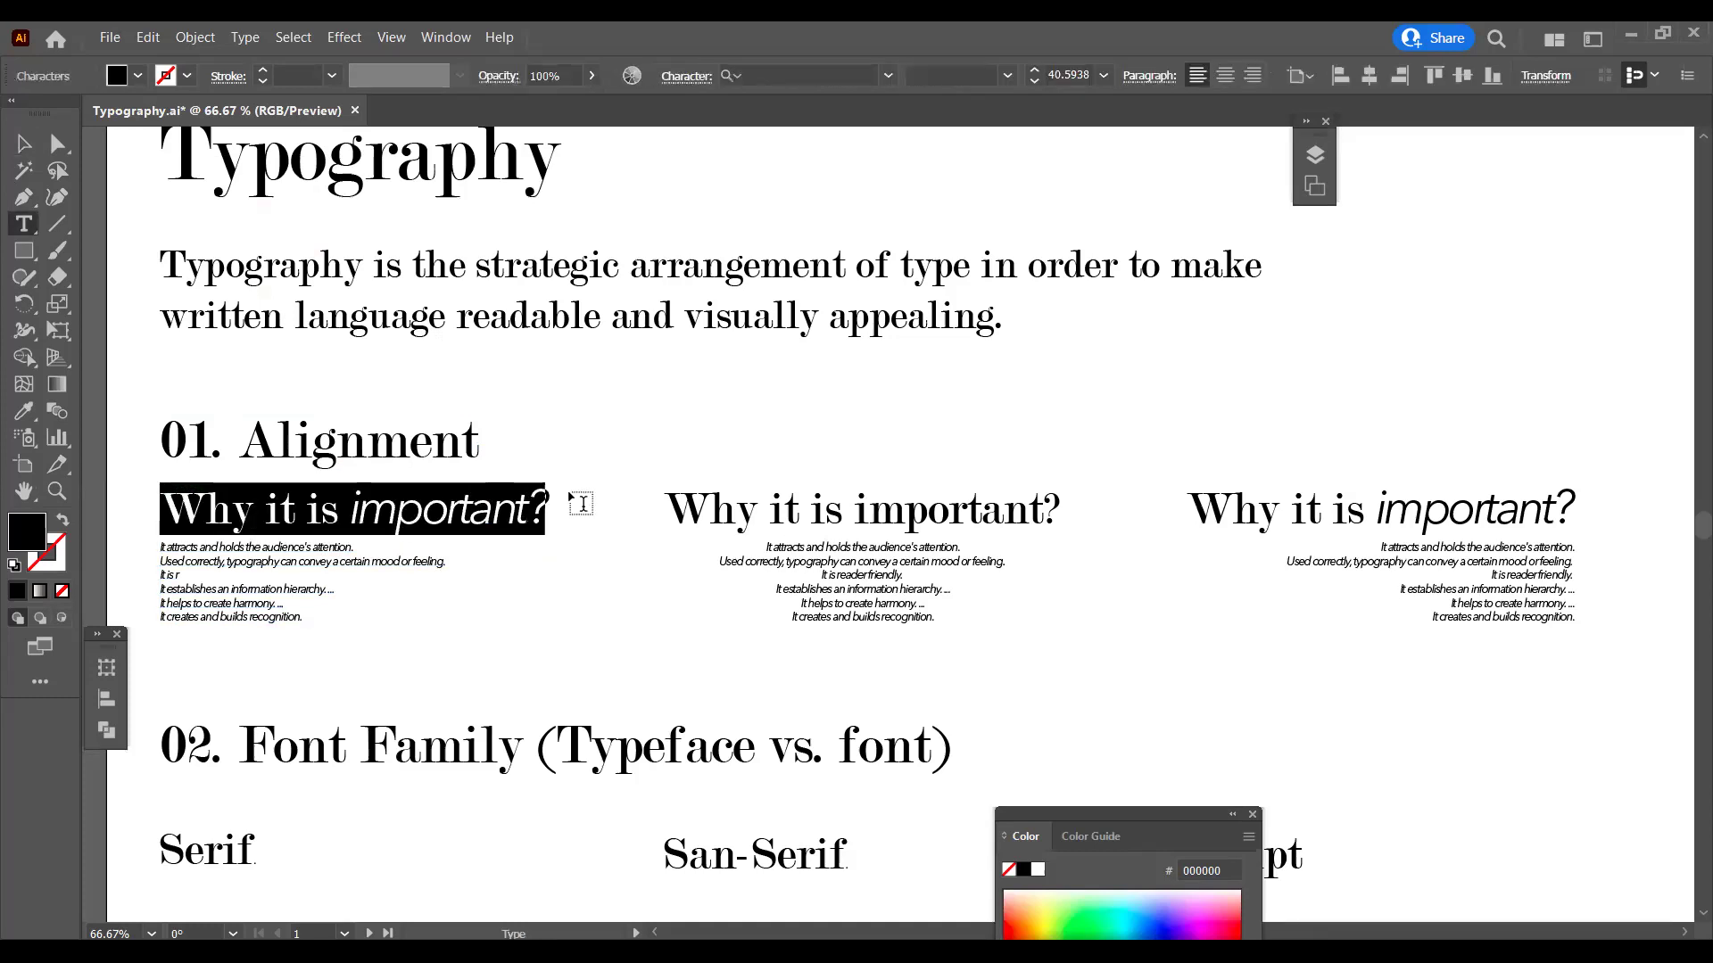
key("Escape")
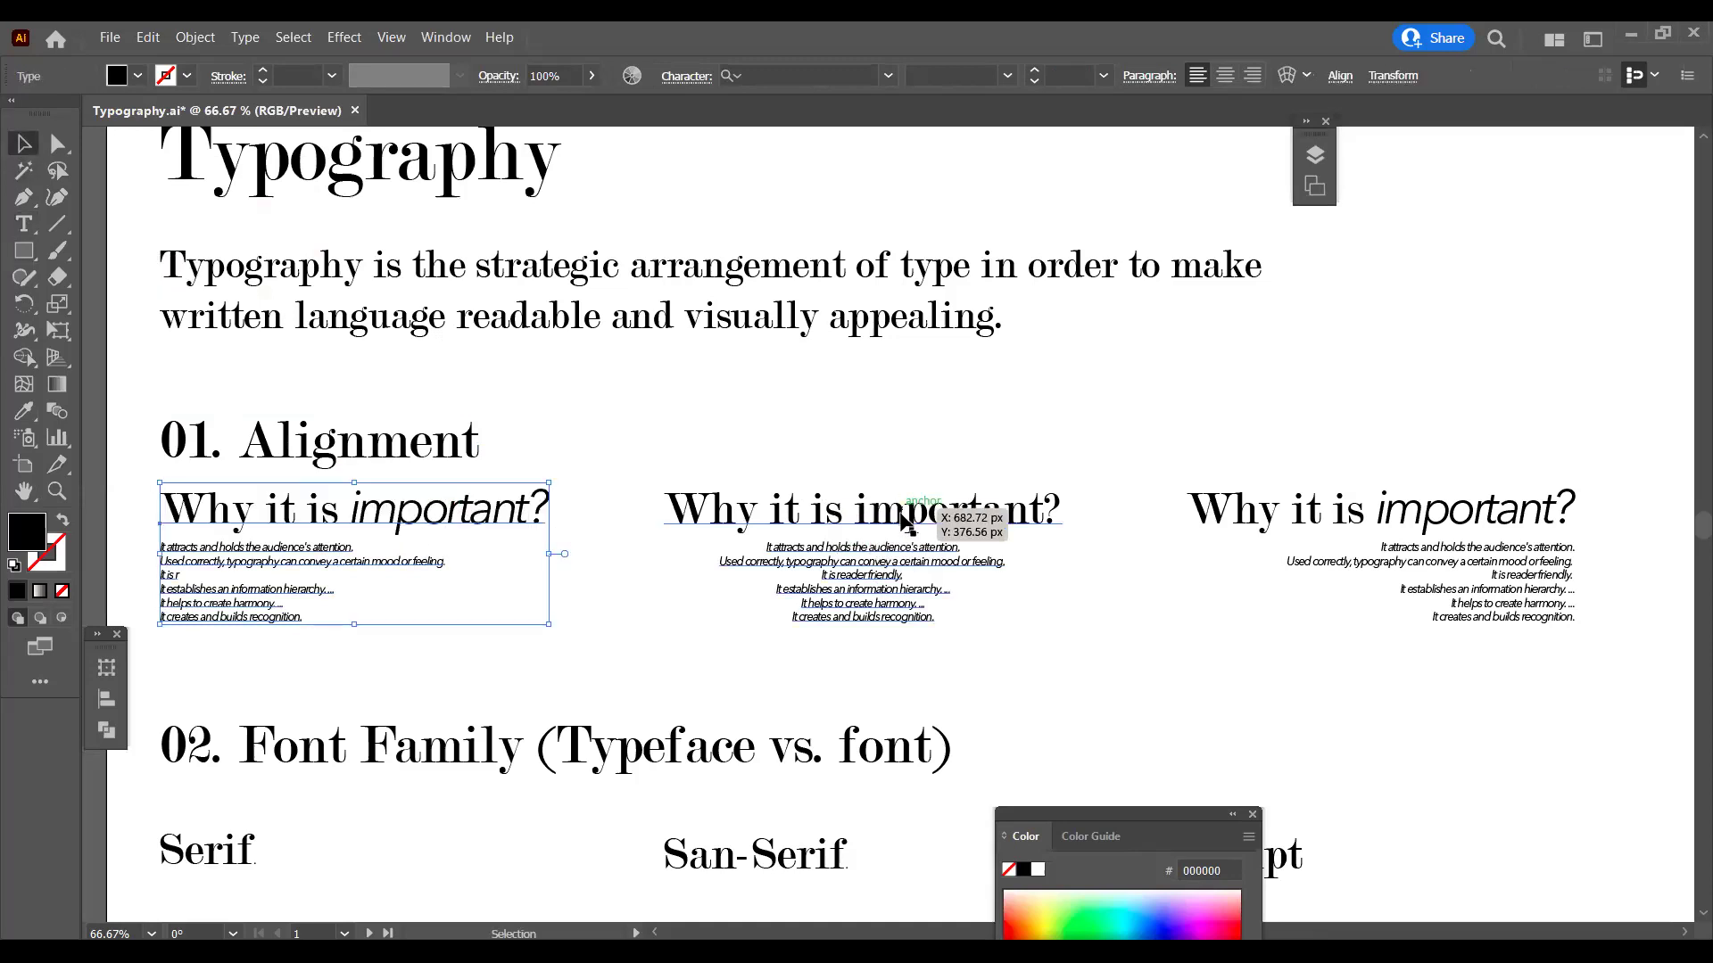
double_click(886, 515)
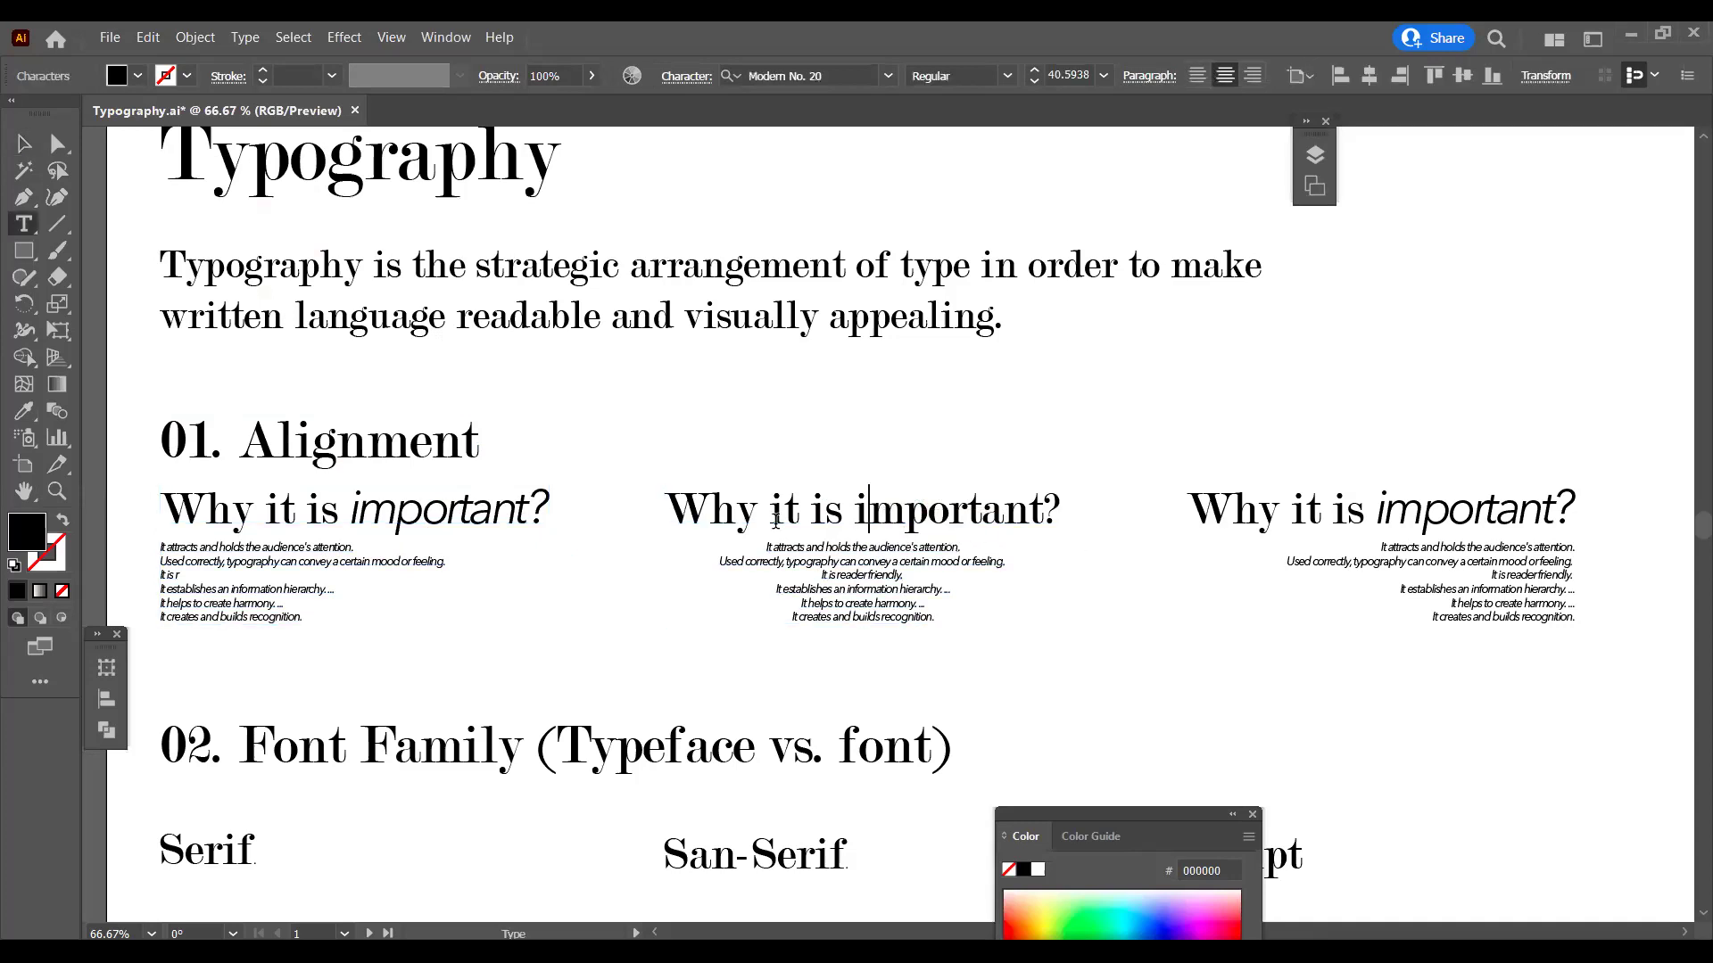
left_click_drag(668, 493, 1060, 497)
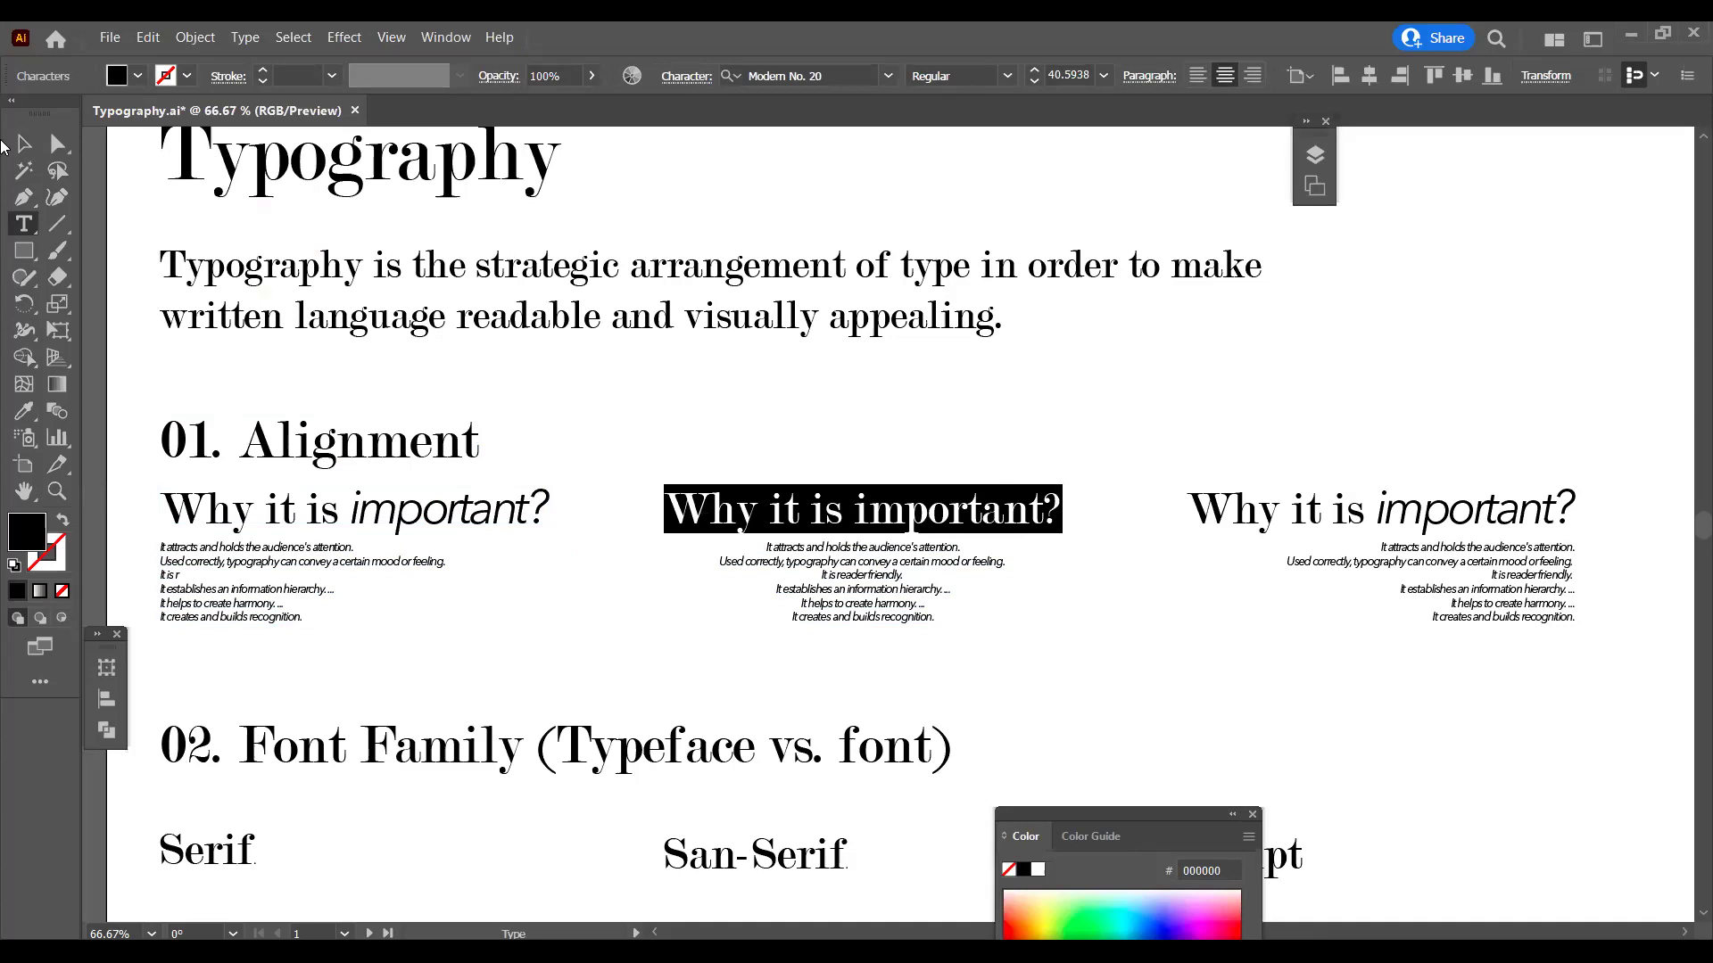
key("Escape")
left_click(1192, 497)
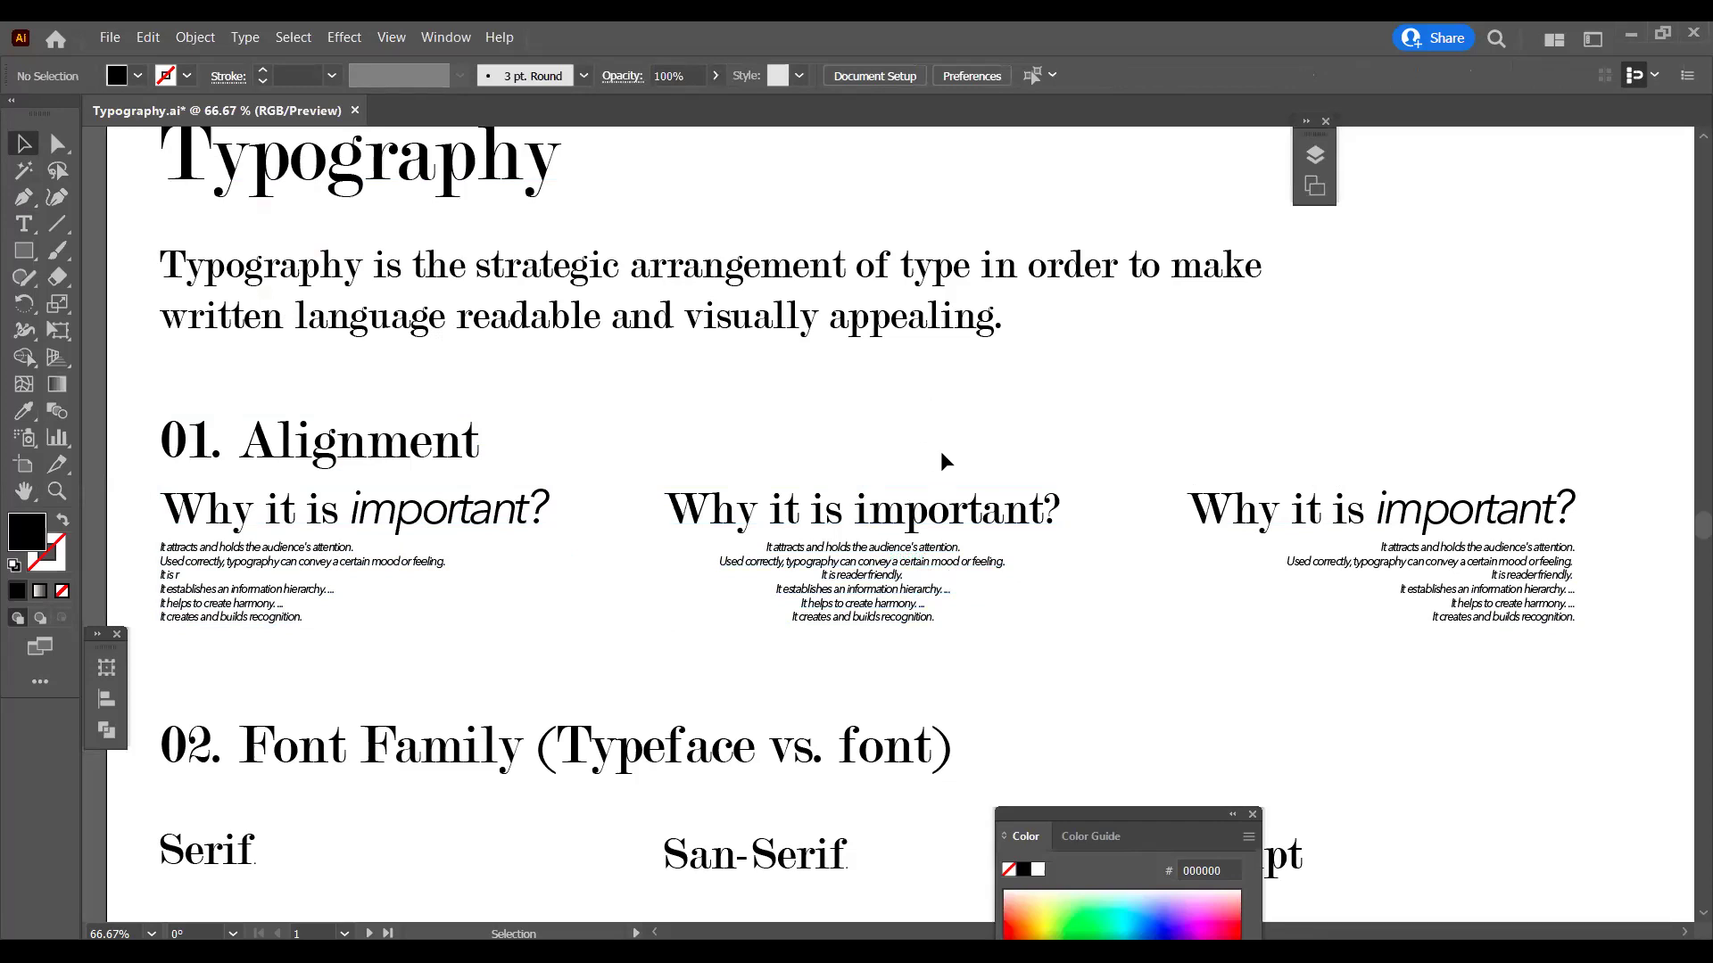
scroll(940, 451, "down", 3)
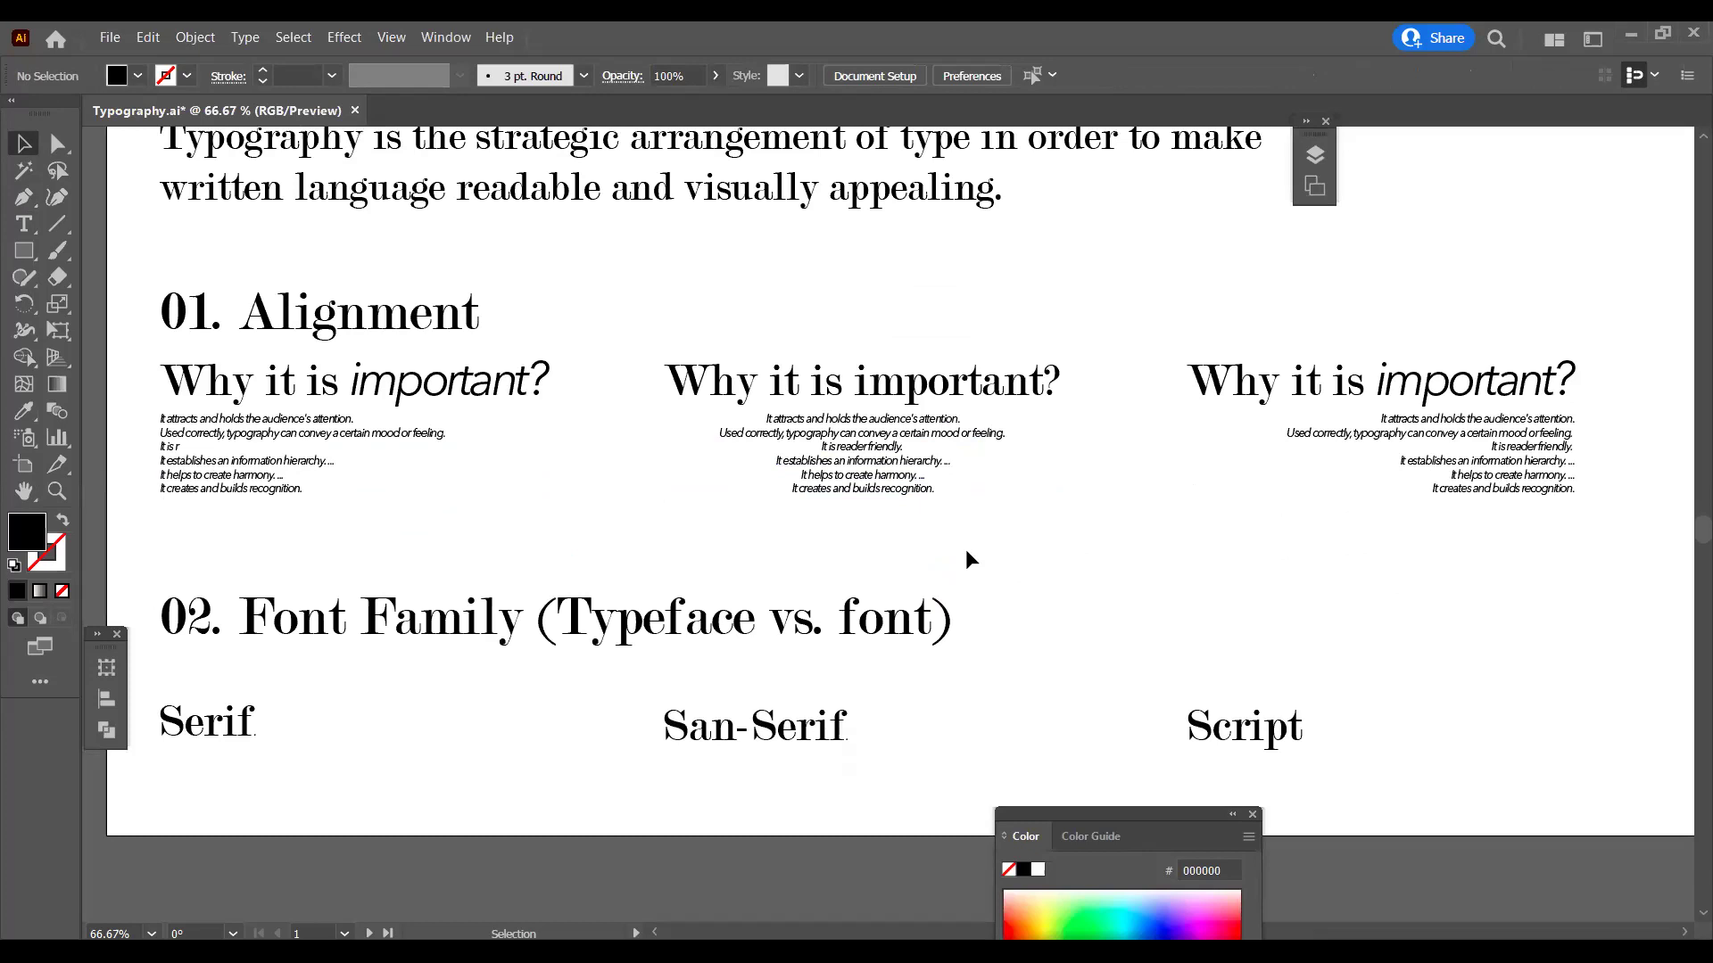
scroll(967, 551, "up", 1)
scroll(967, 551, "up", 1)
scroll(967, 550, "up", 2)
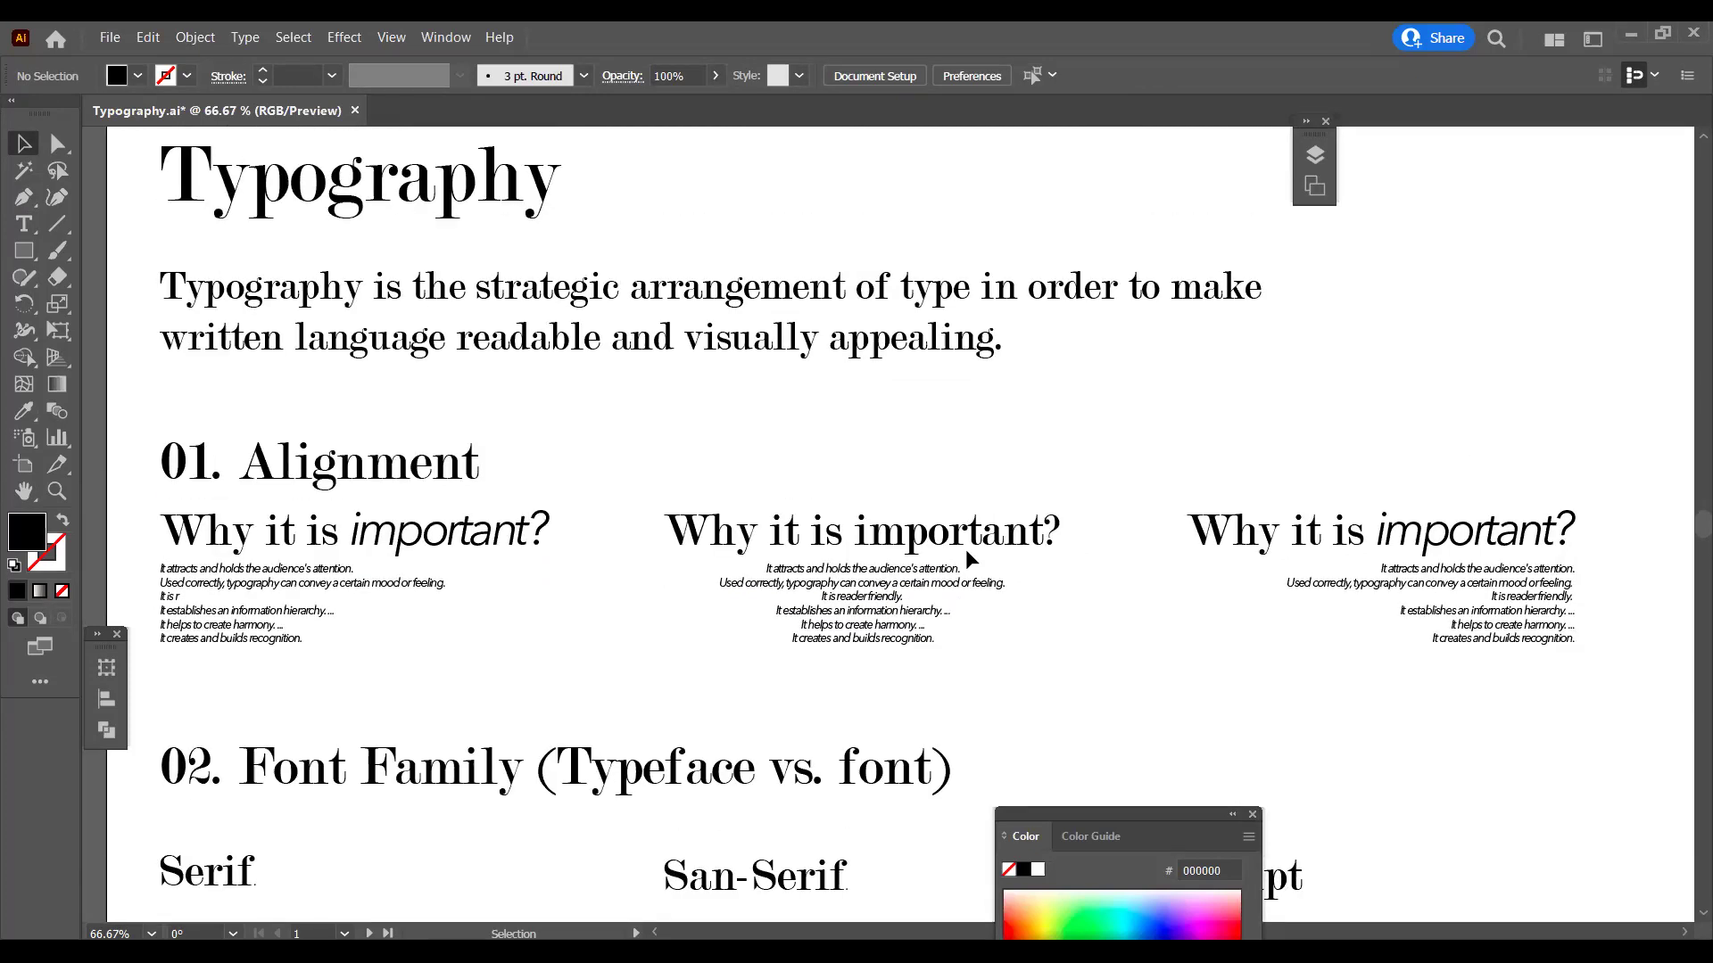
left_click(470, 463)
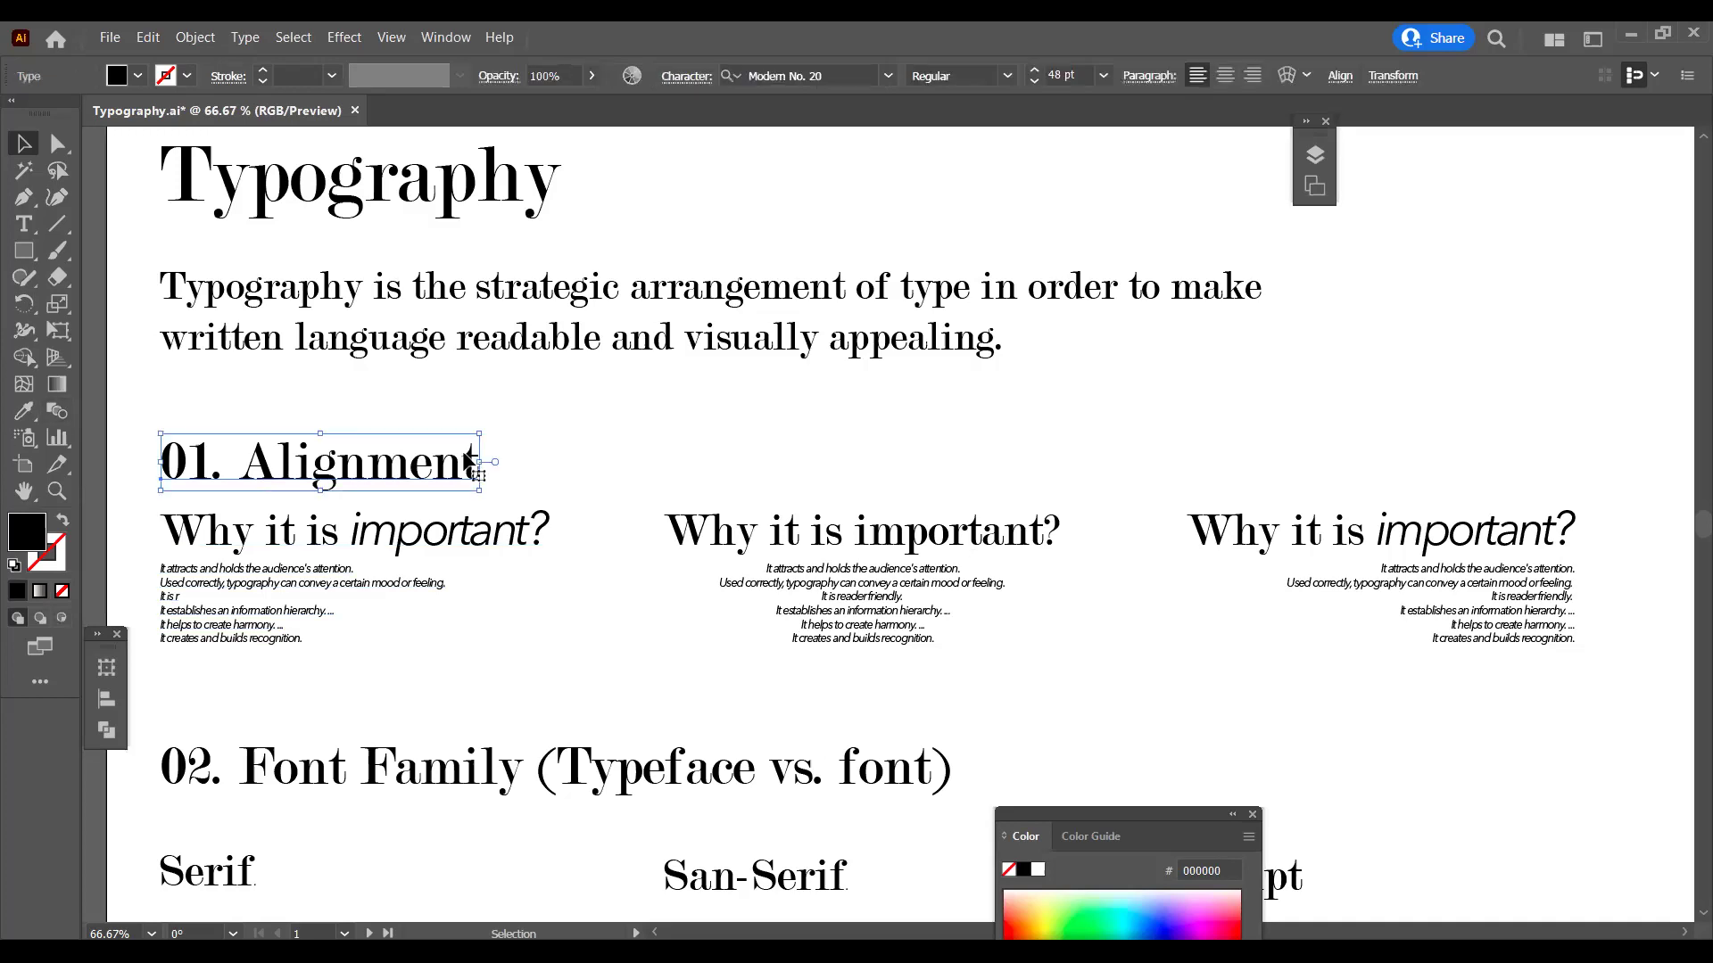
scroll(471, 463, "down", 2)
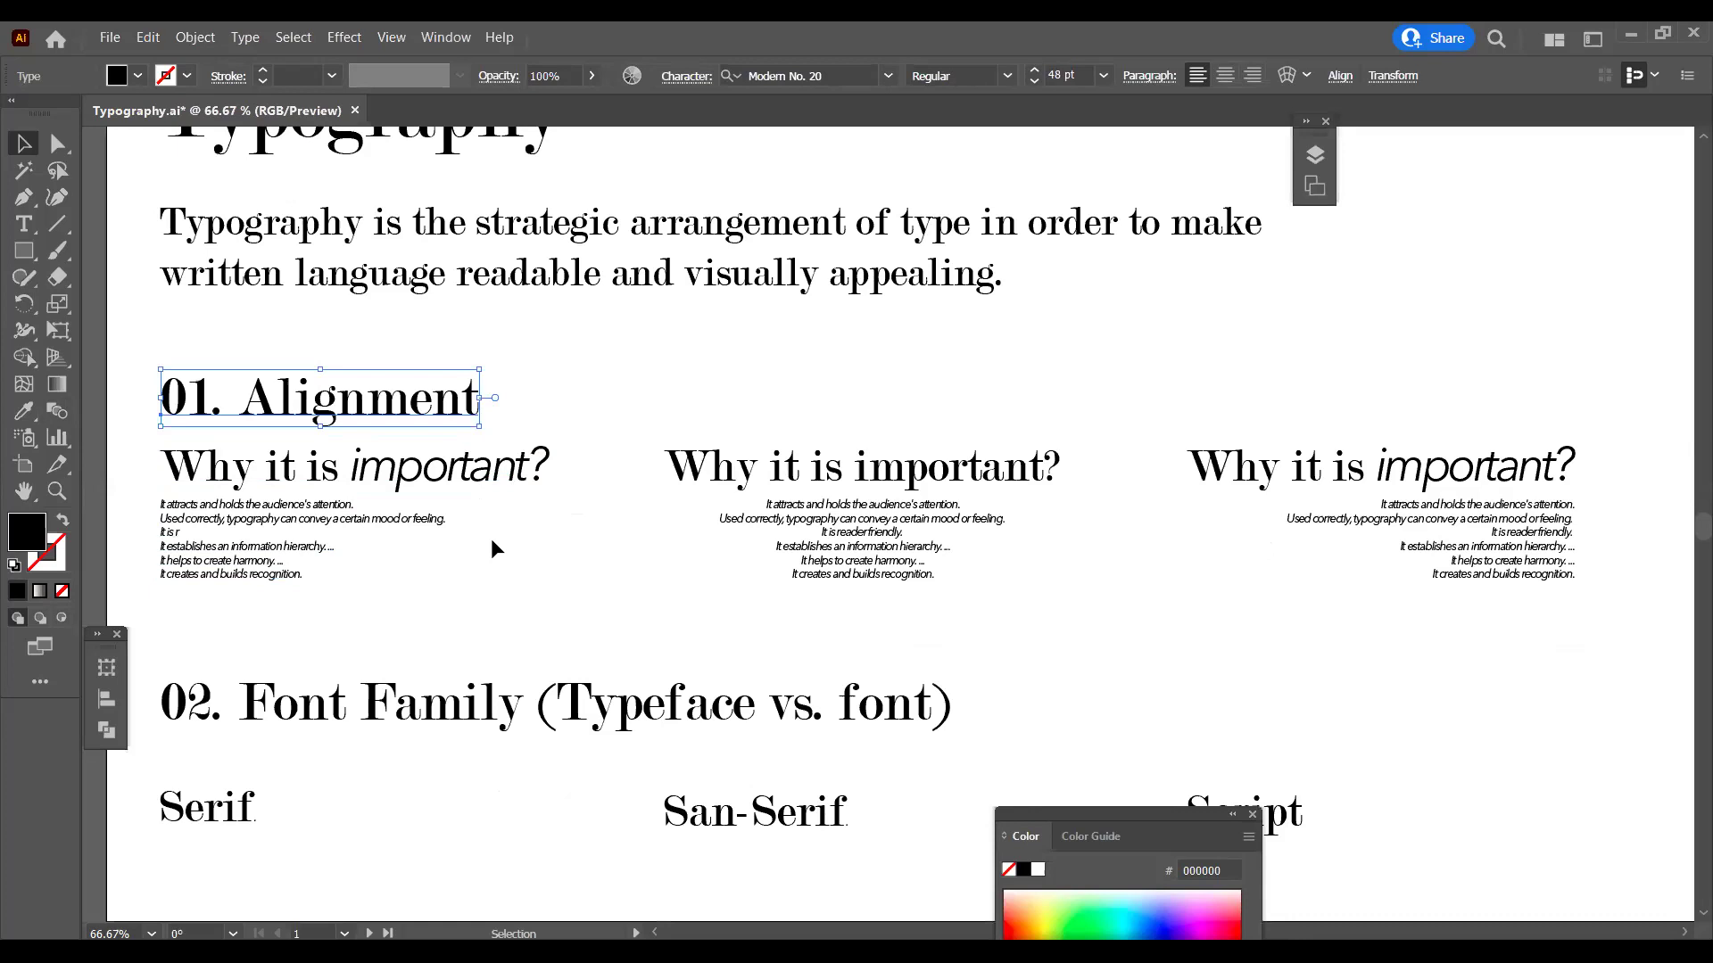
scroll(485, 712, "down", 1)
left_click(489, 693)
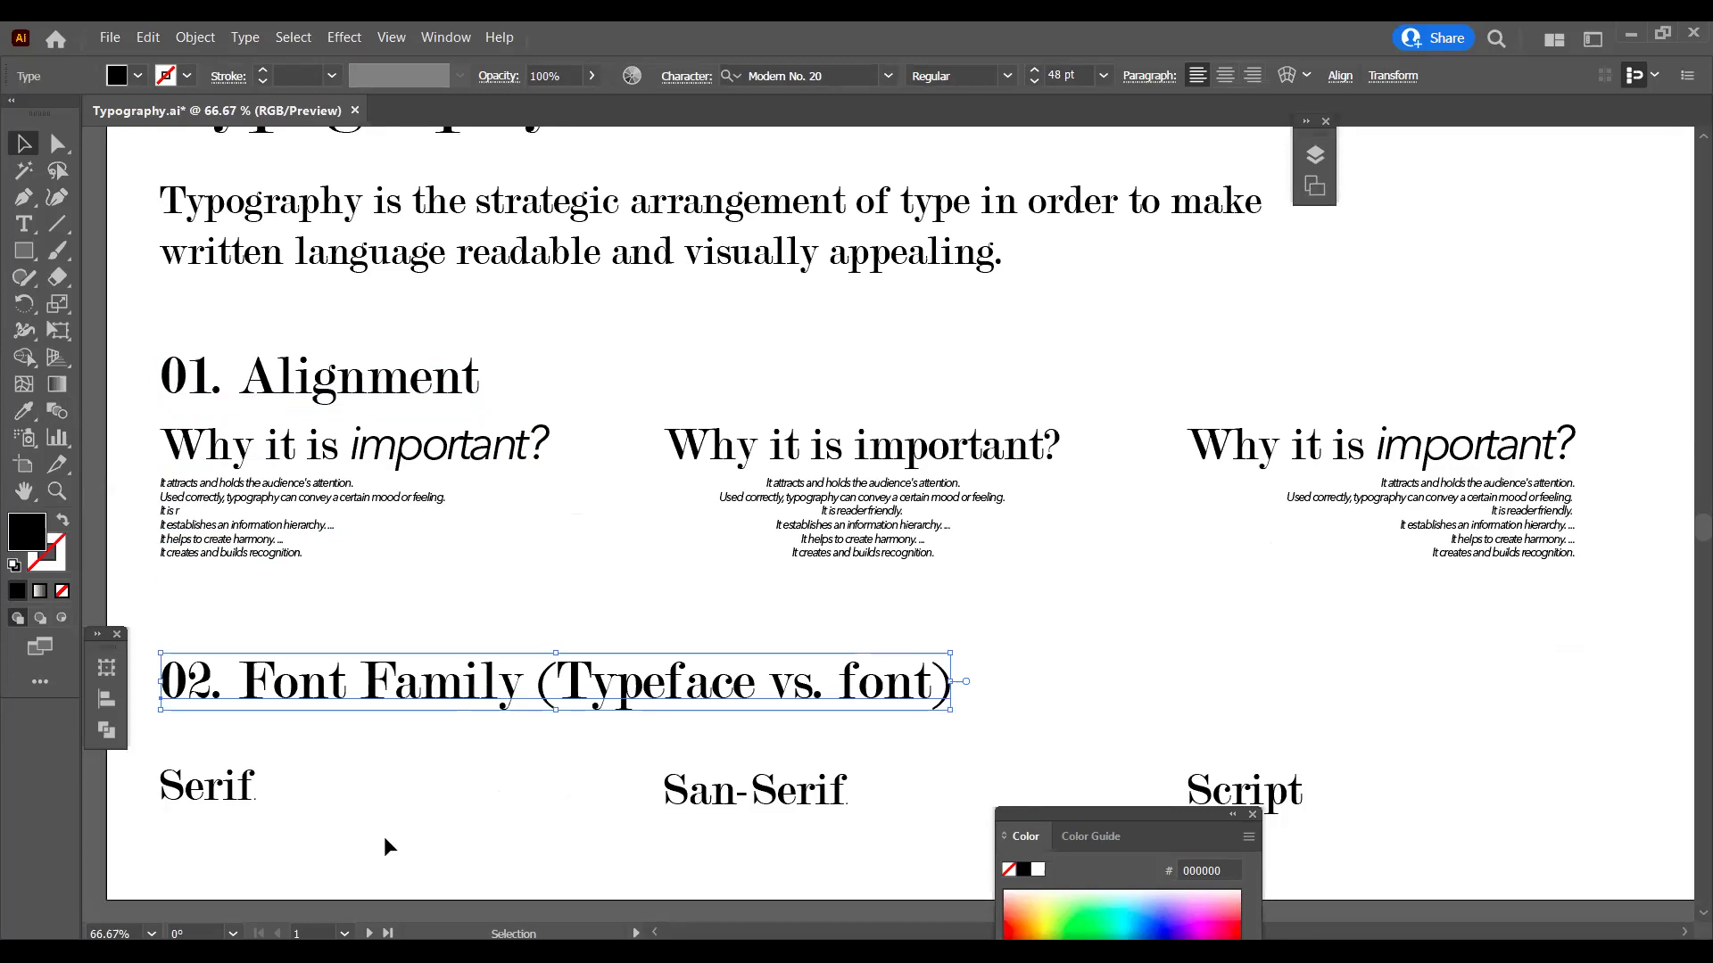
scroll(386, 833, "down", 3)
scroll(421, 736, "down", 3)
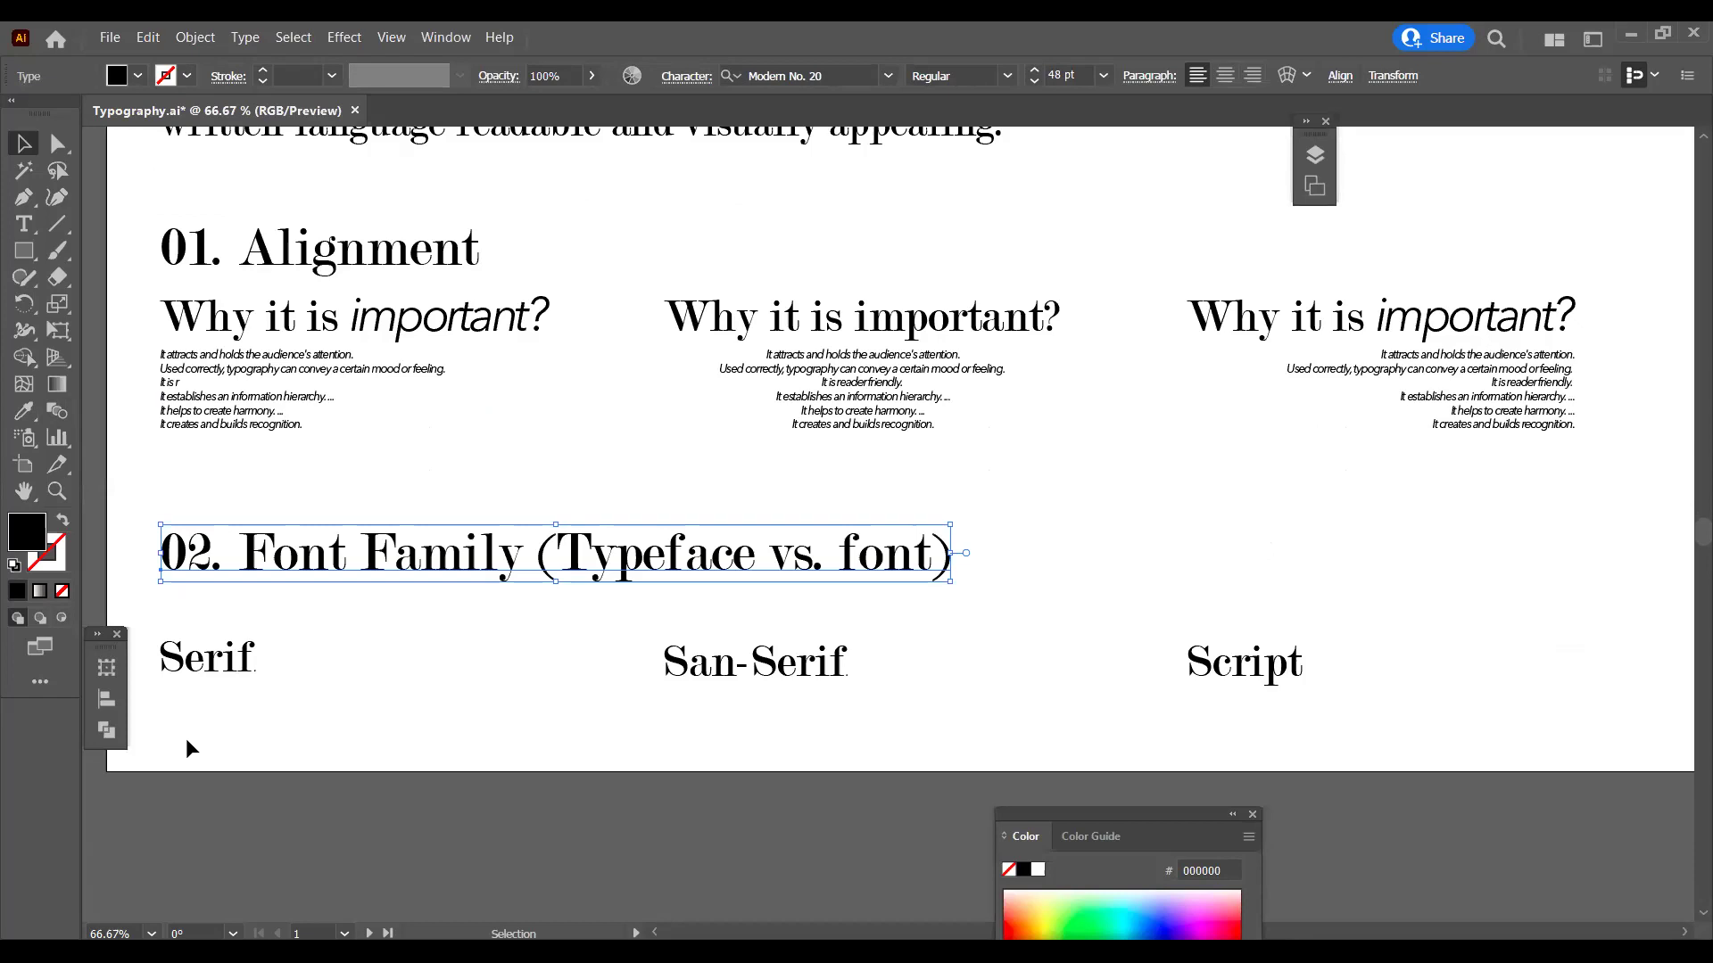
left_click(797, 671)
left_click(1206, 682)
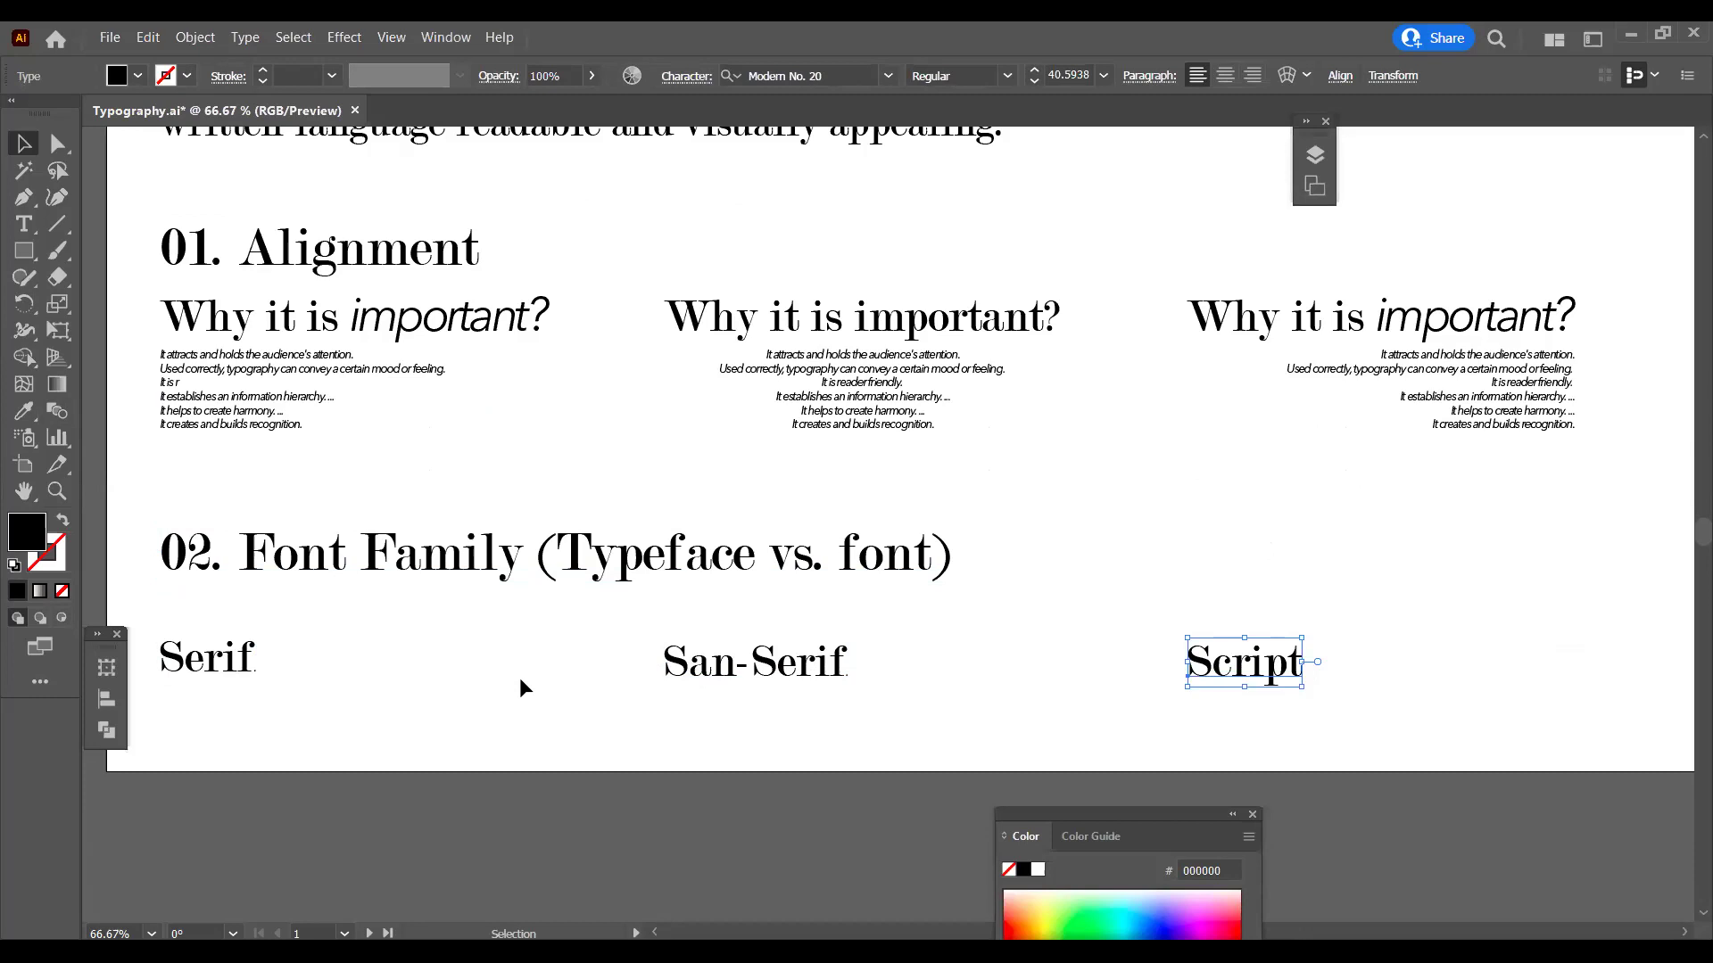
scroll(521, 680, "down", 1)
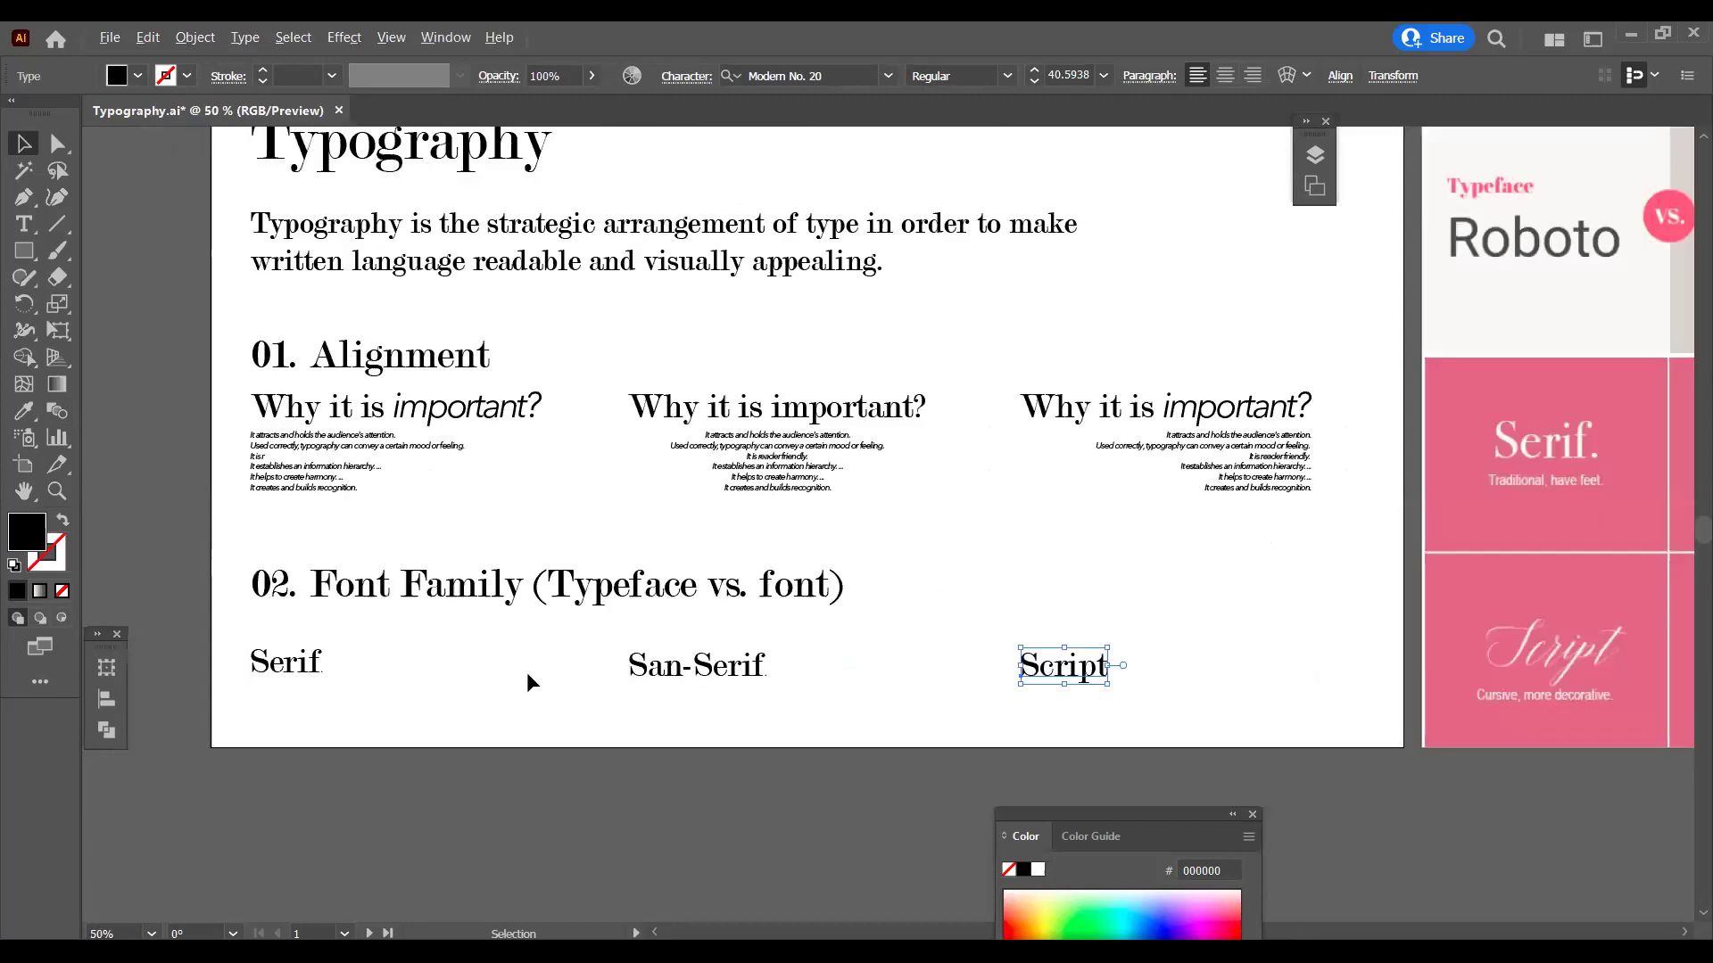
mouse_move(527, 676)
left_mouse_down()
mouse_move(229, 562)
mouse_move(574, 455)
mouse_move(873, 411)
left_mouse_up()
left_click(440, 539)
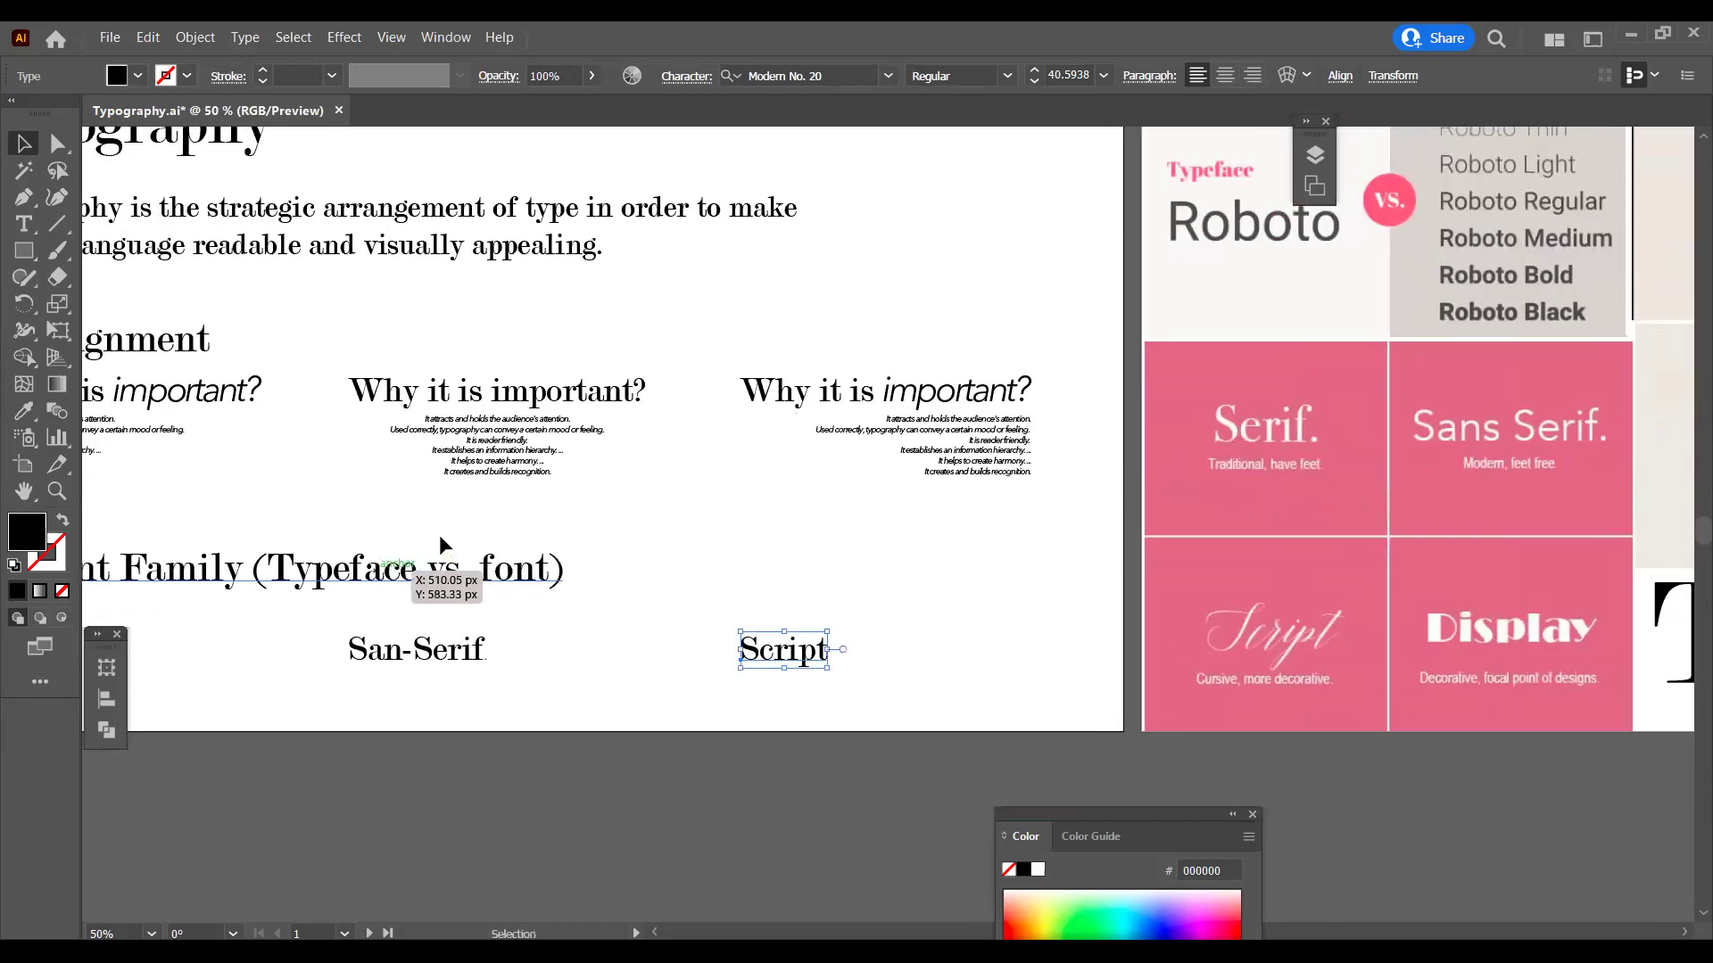
scroll(439, 534, "up", 1)
left_click_drag(356, 494, 820, 485)
double_click(848, 544)
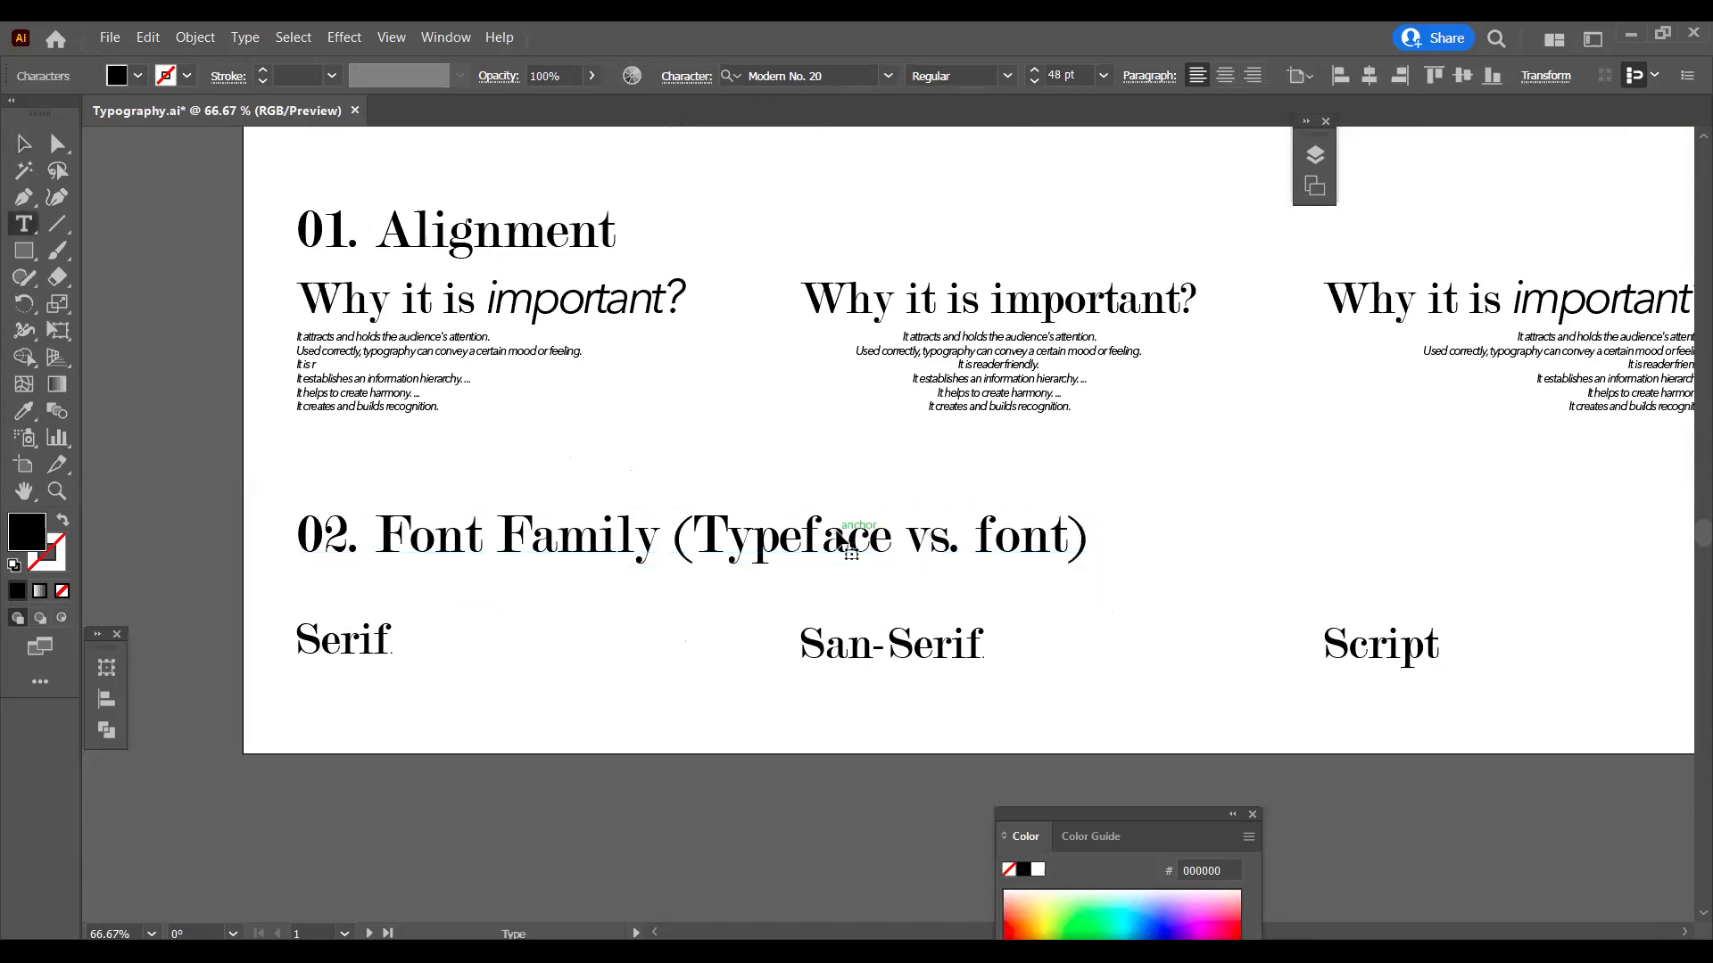
left_click_drag(695, 524, 1072, 519)
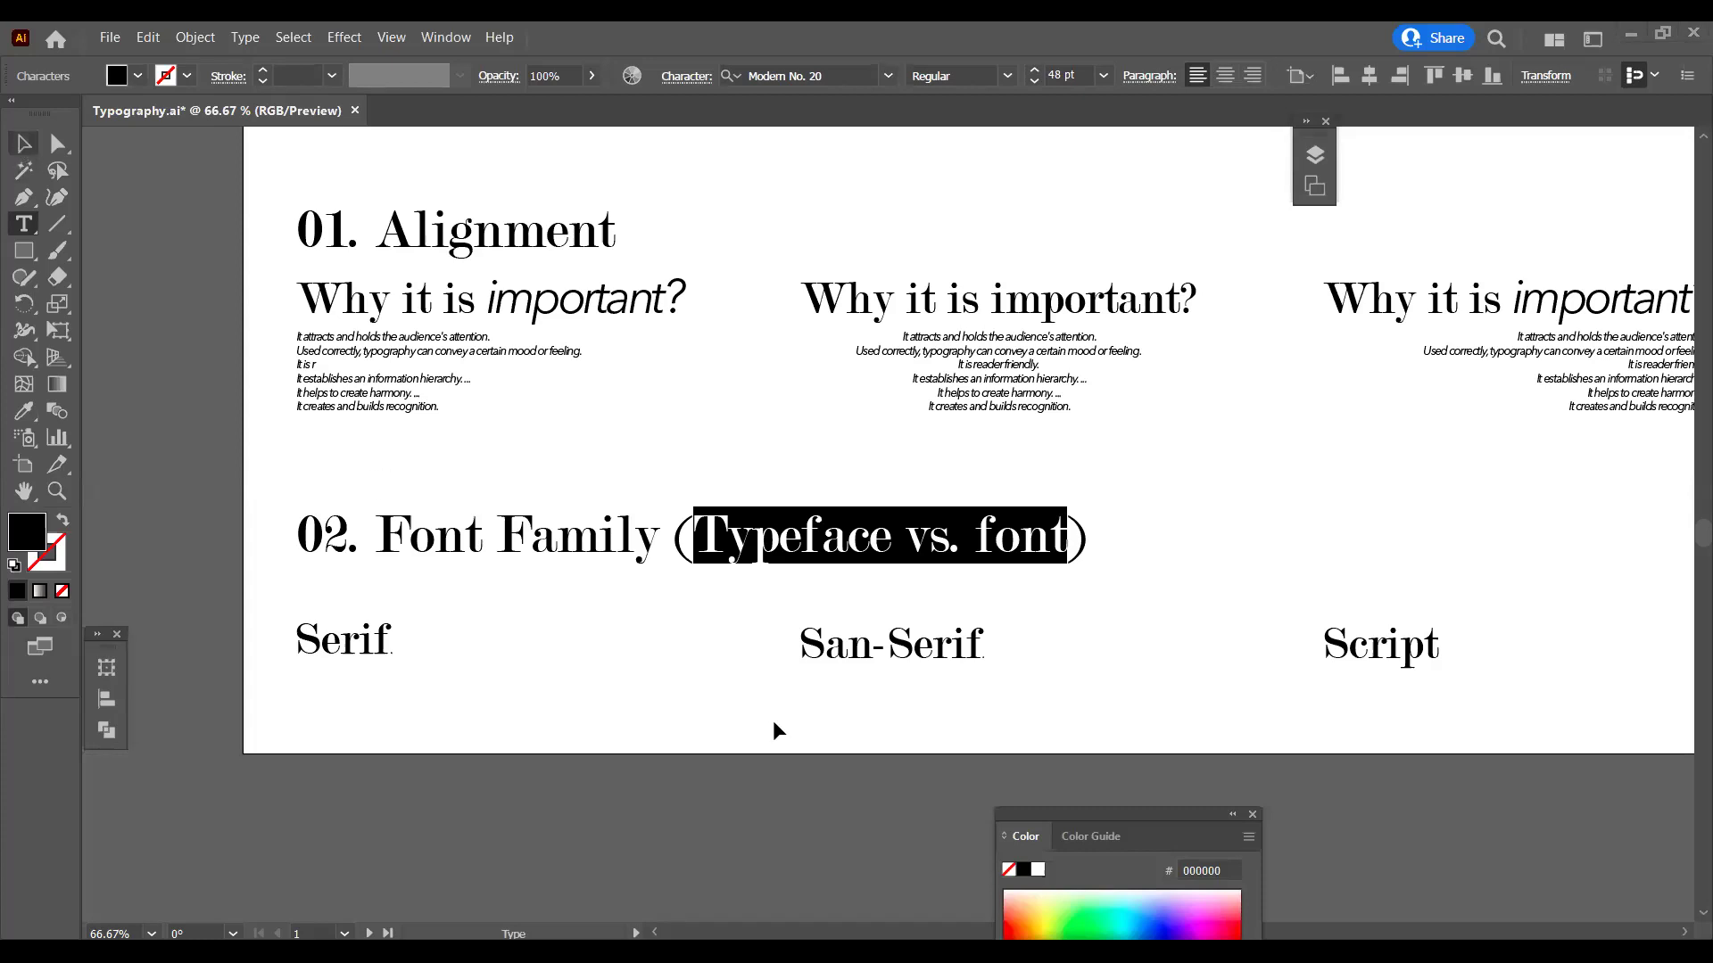
key("Escape")
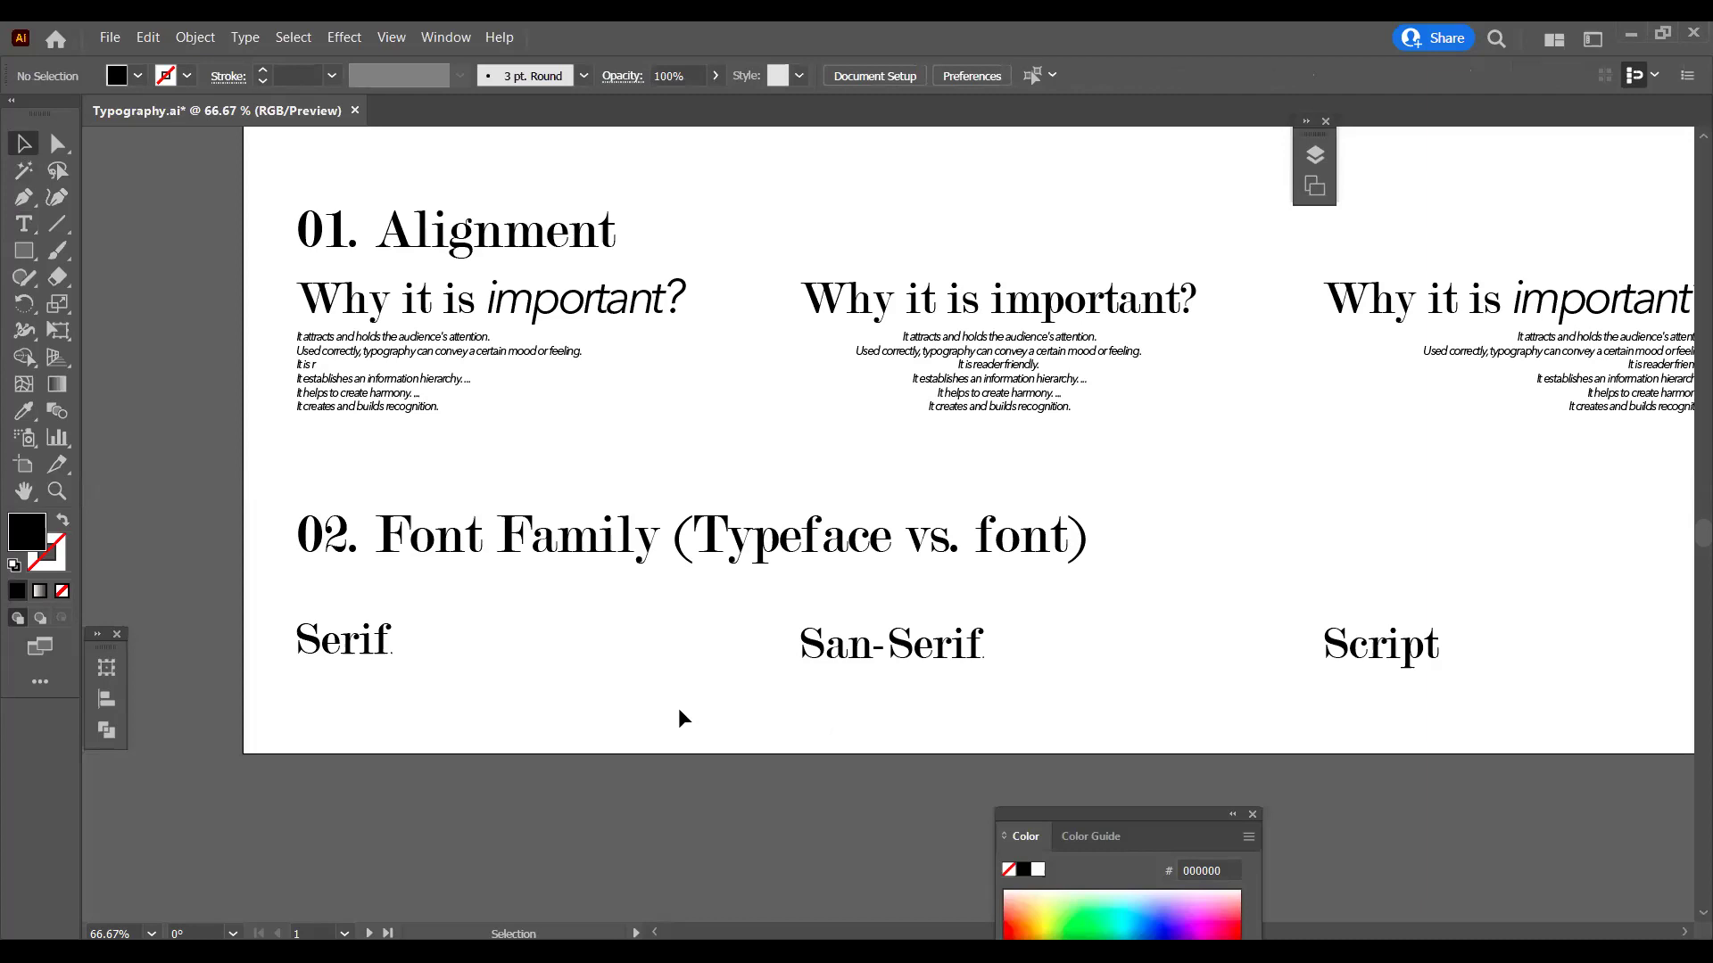
- Pan to the pink reference artboard and select the Roboto typeface reference image
key("ctrl+minus")
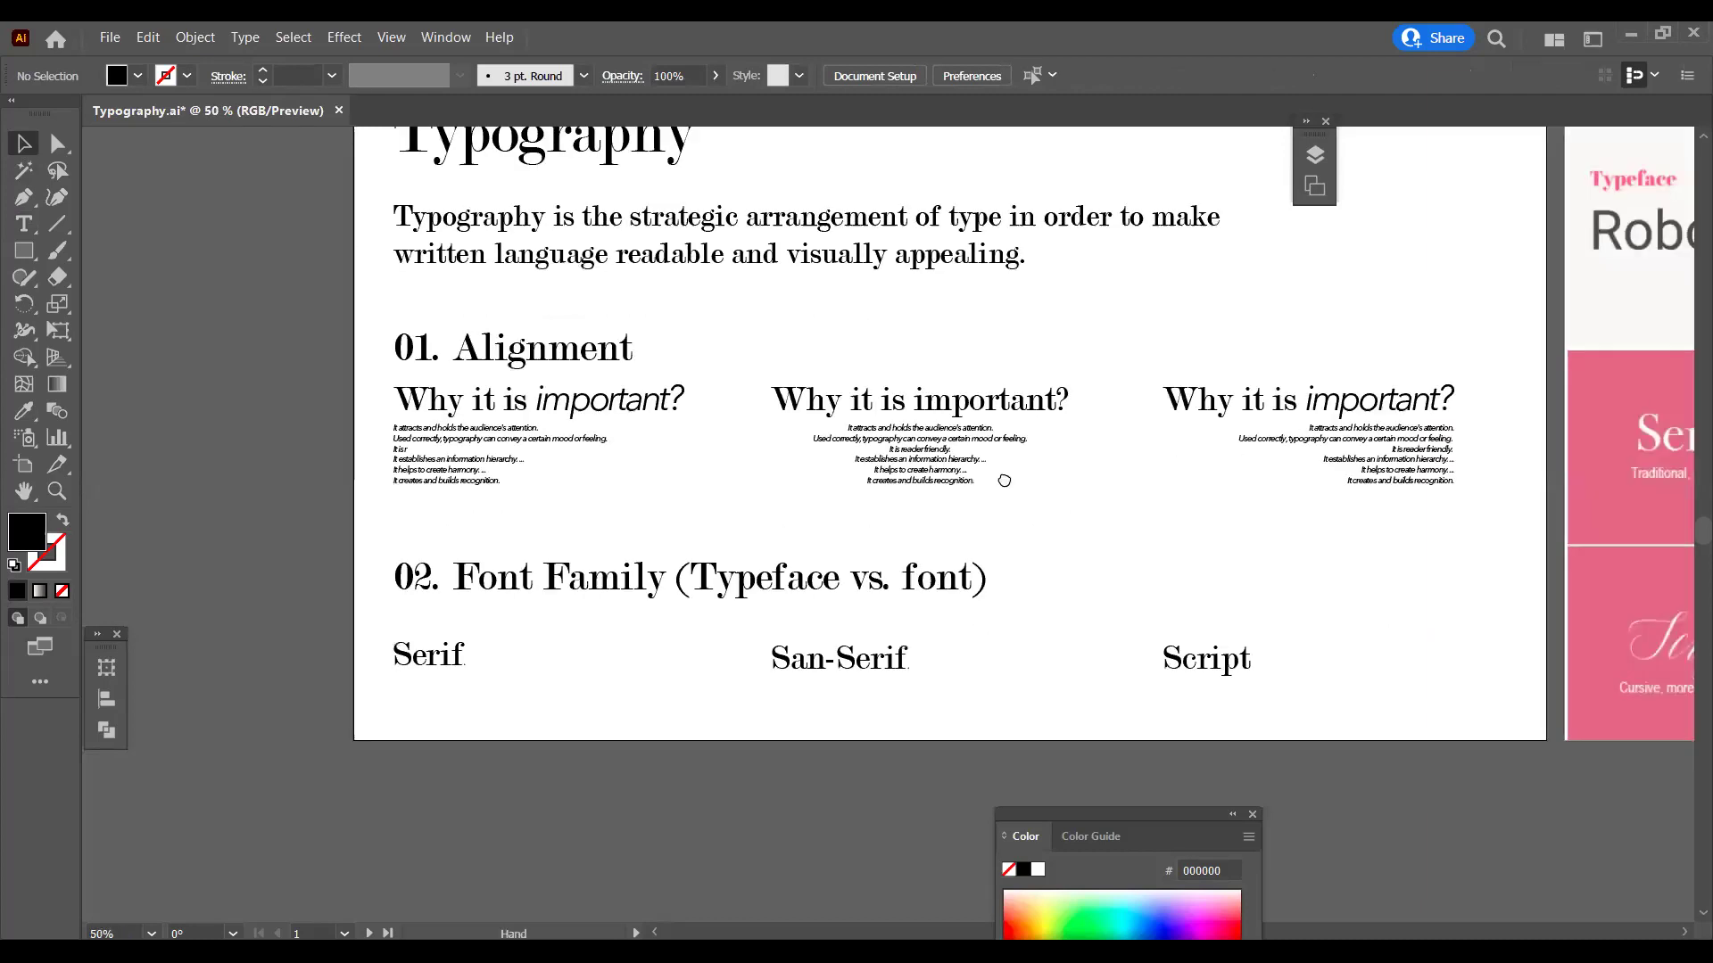
left_click_drag(1006, 482, 187, 557)
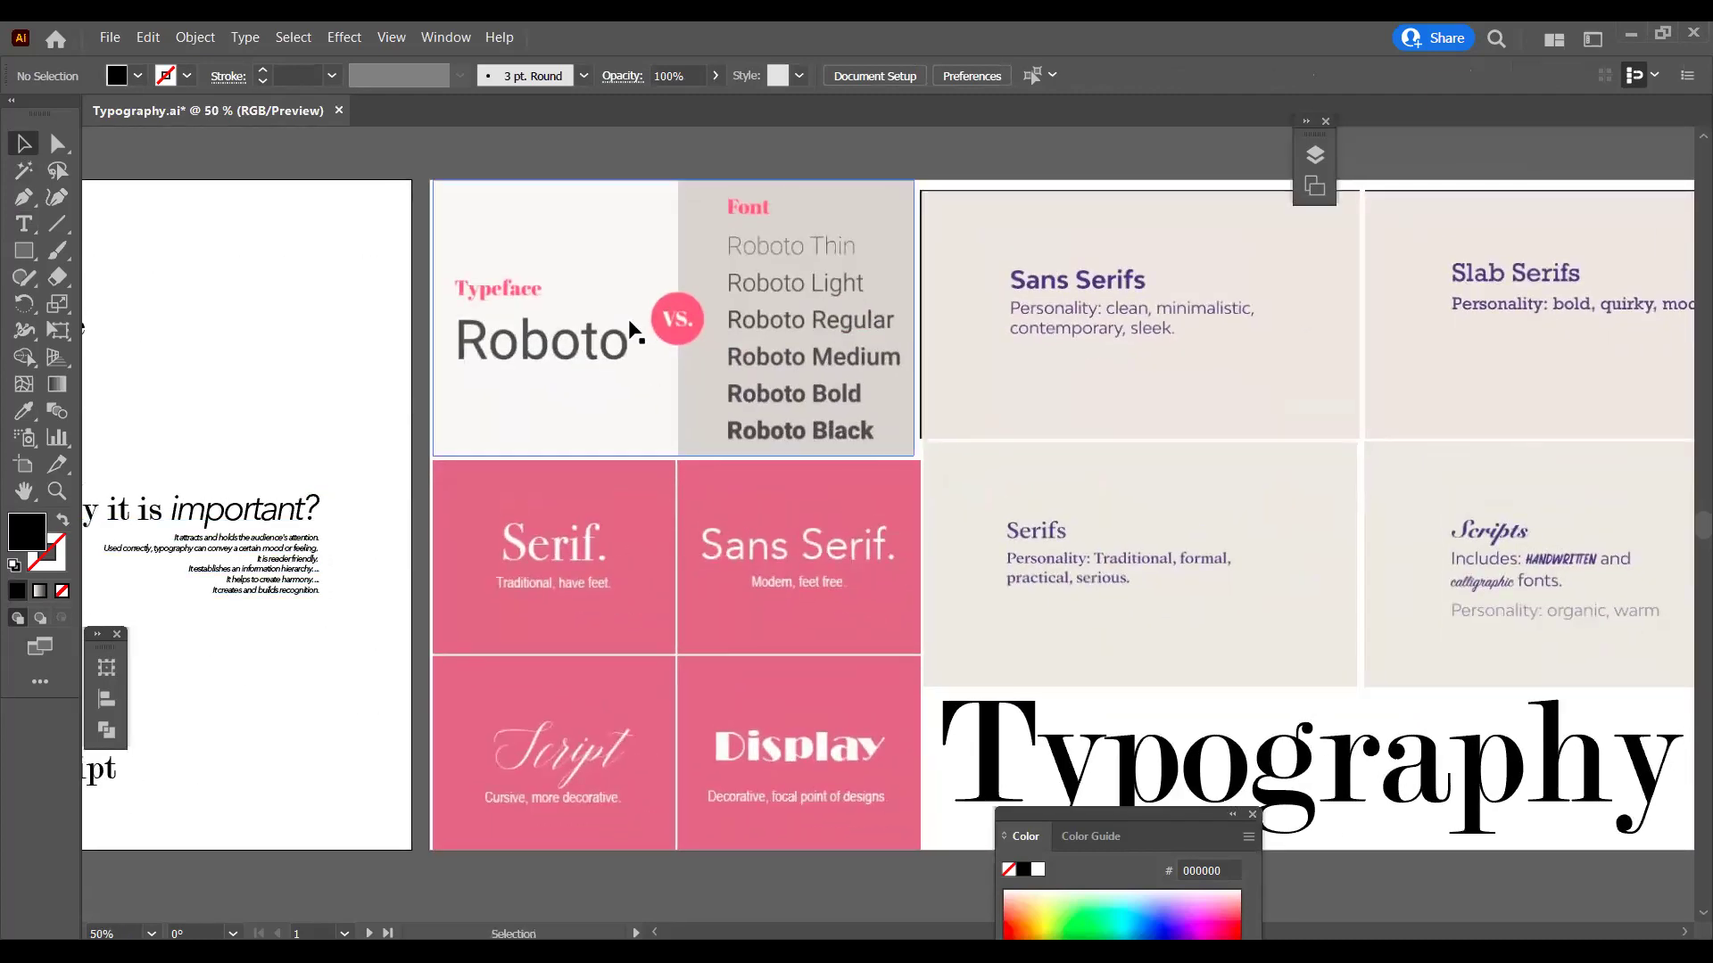
scroll(631, 329, "up", 1, "alt")
left_click_drag(759, 350, 559, 423)
left_click(586, 336)
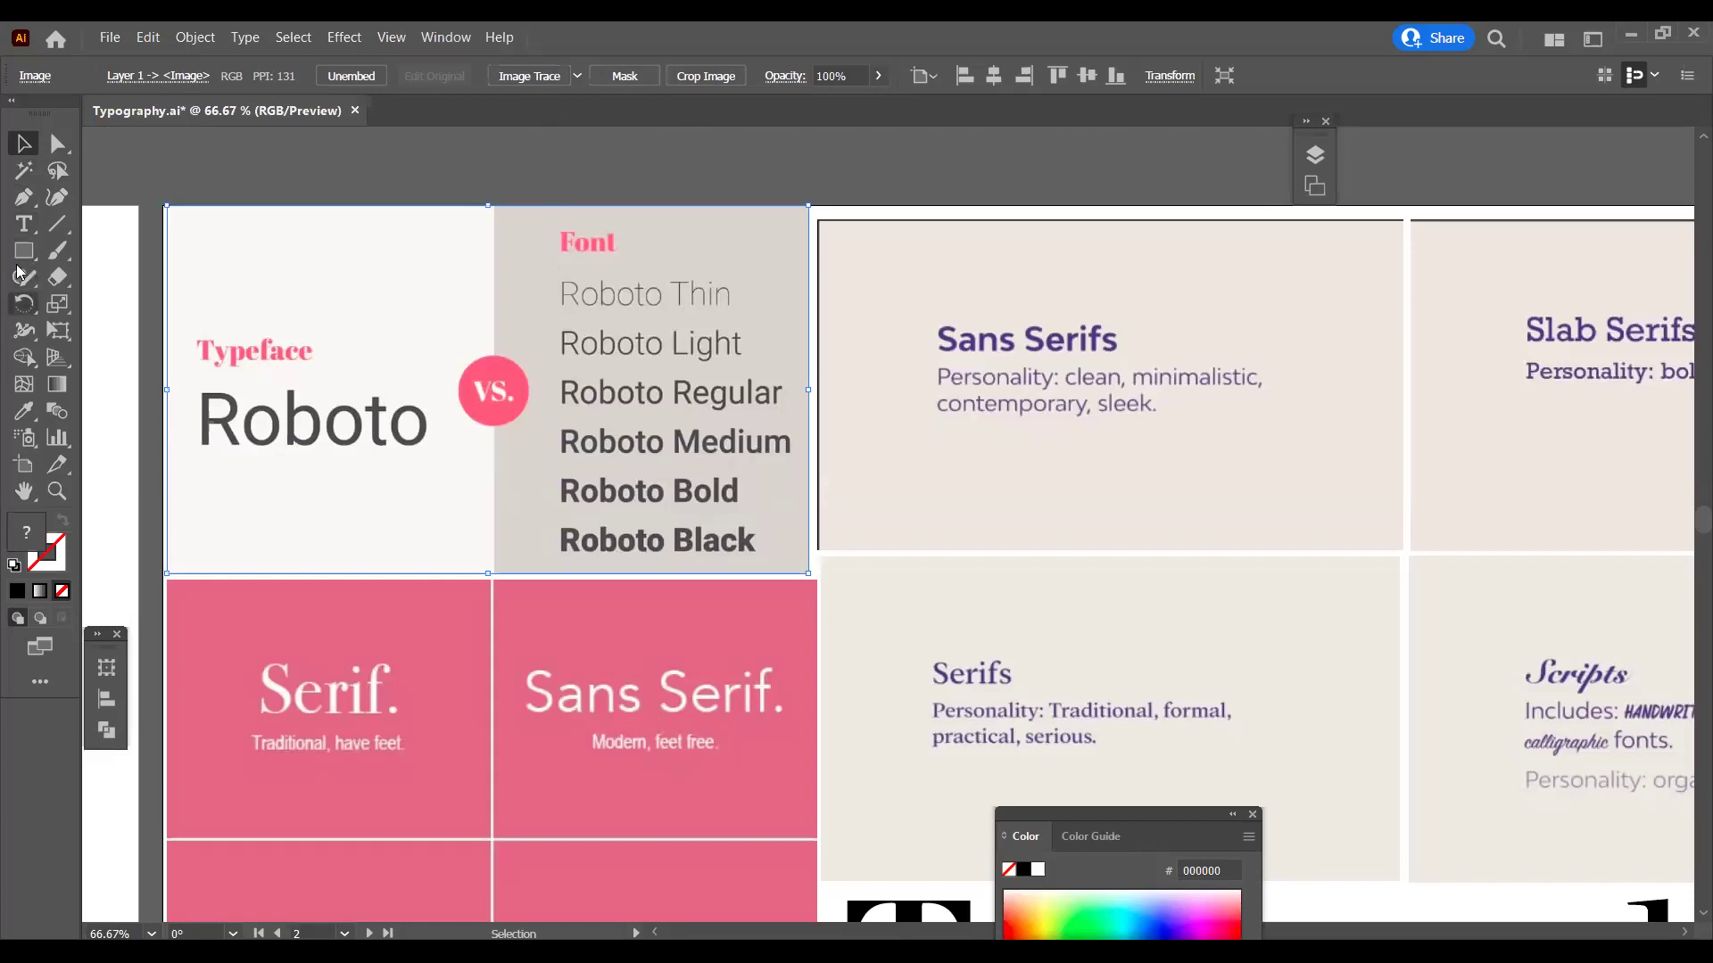
- Add a Lorem ipsum point text above the Roboto card, browsing fonts without changing it
left_click(24, 224)
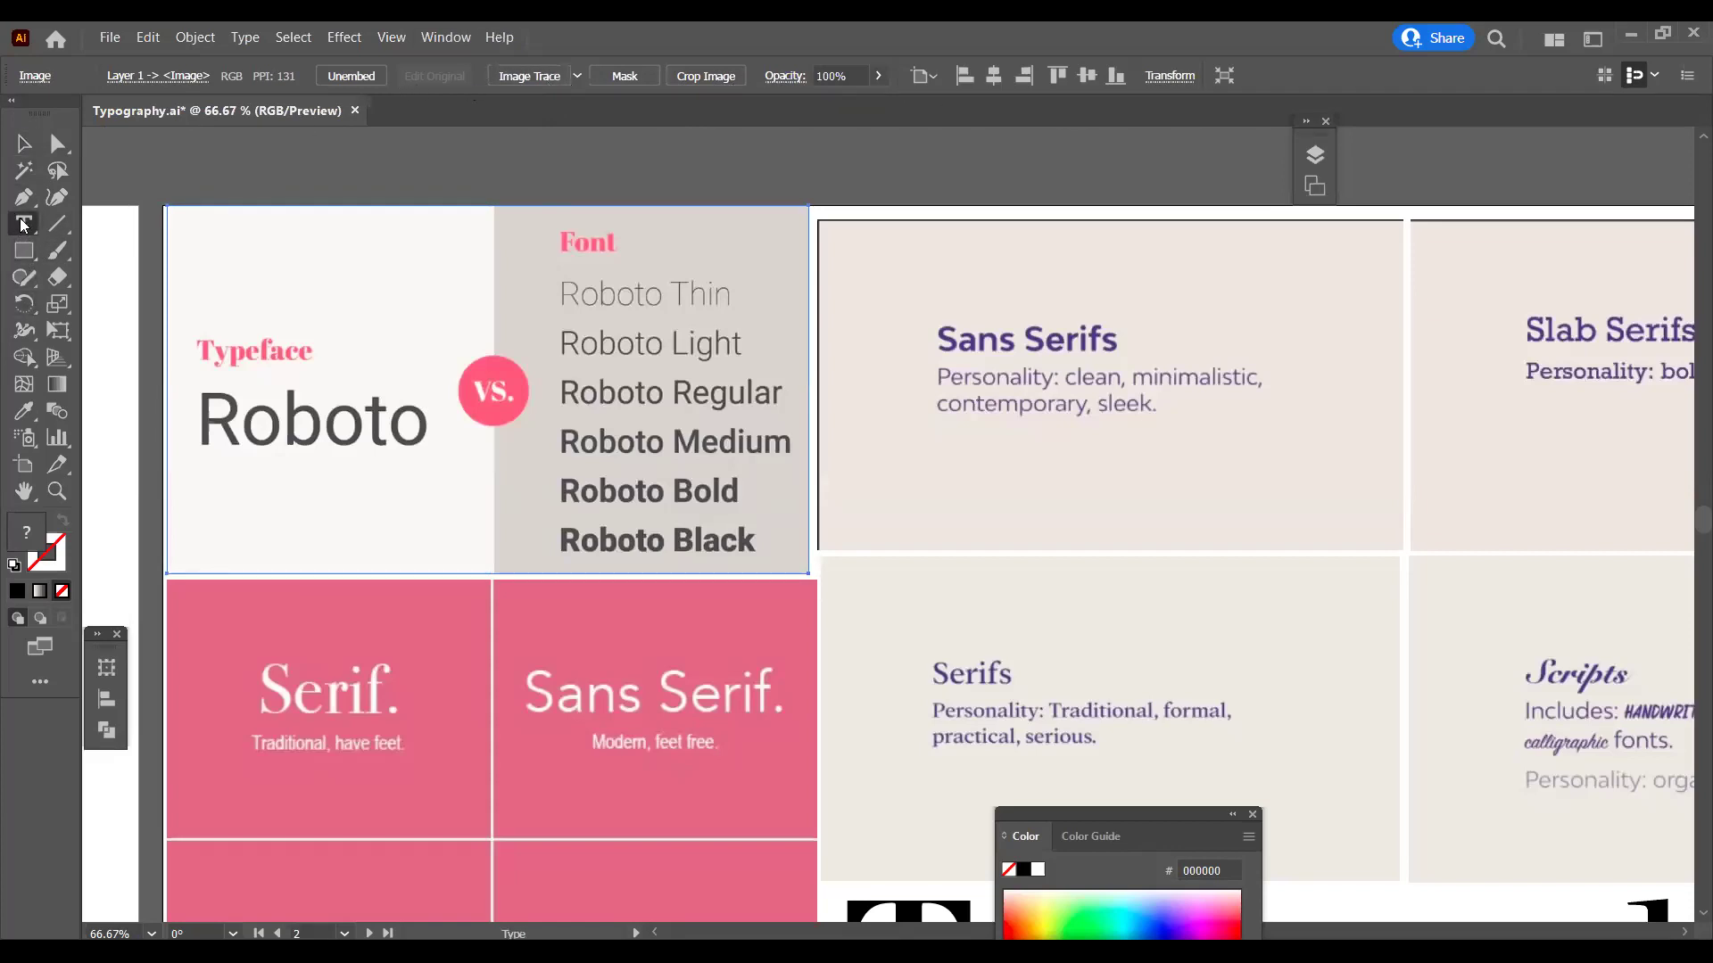
left_click(224, 175)
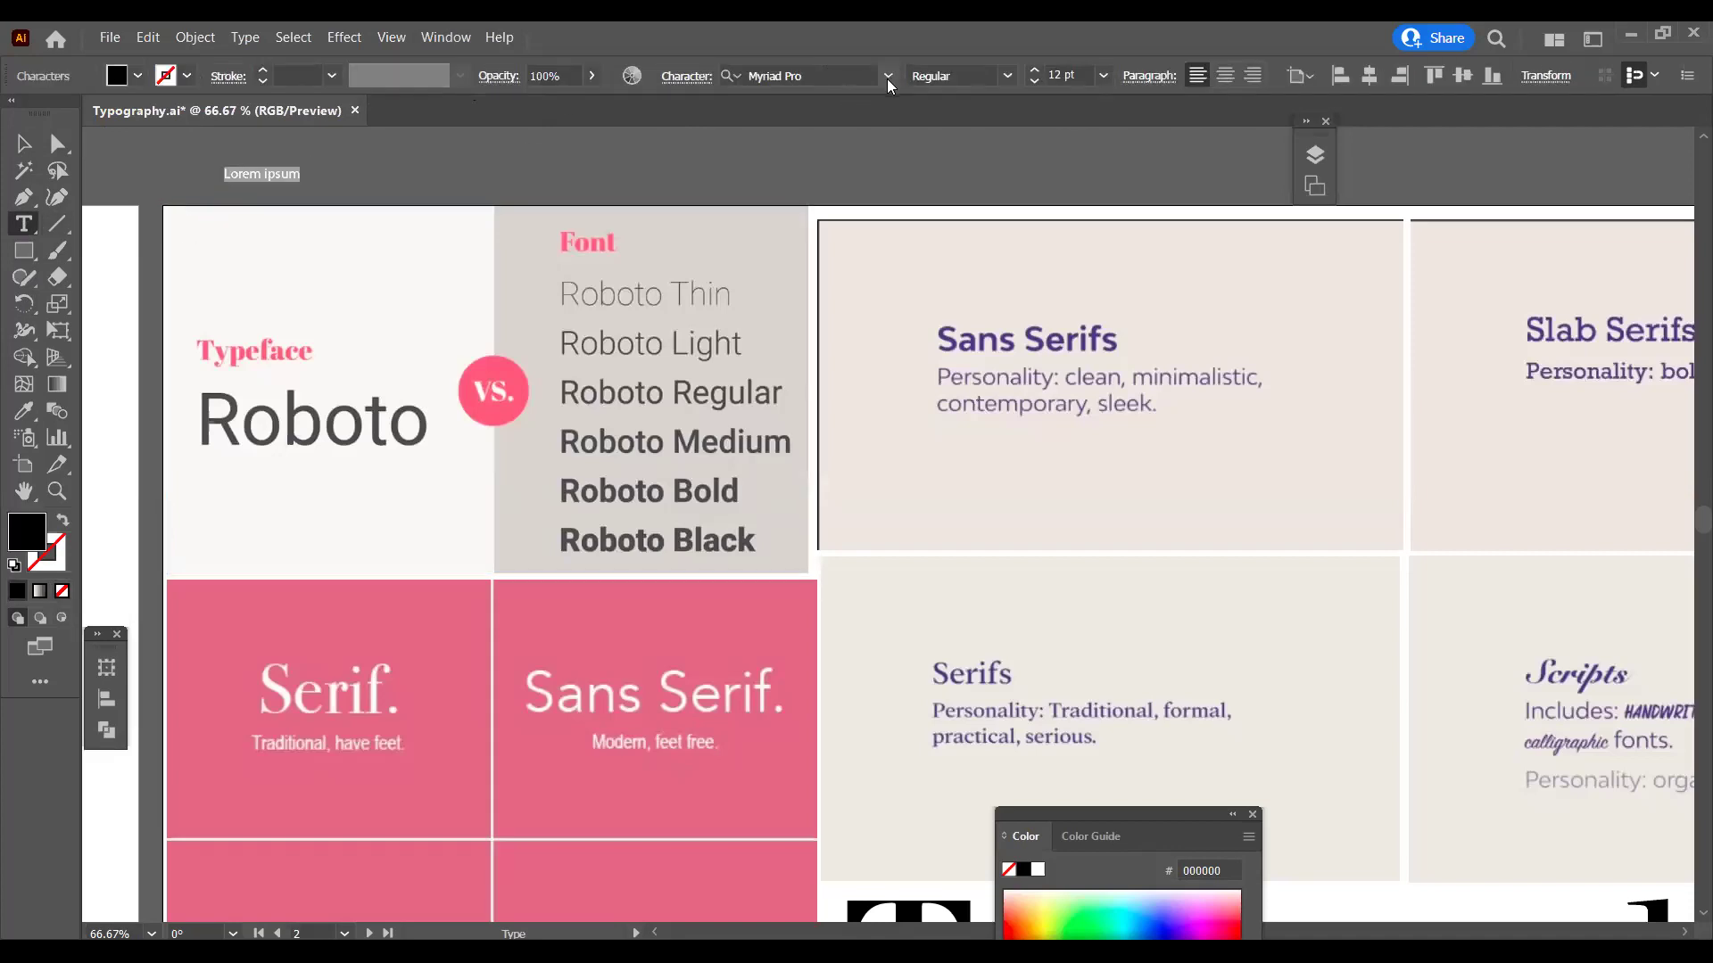
left_click(888, 78)
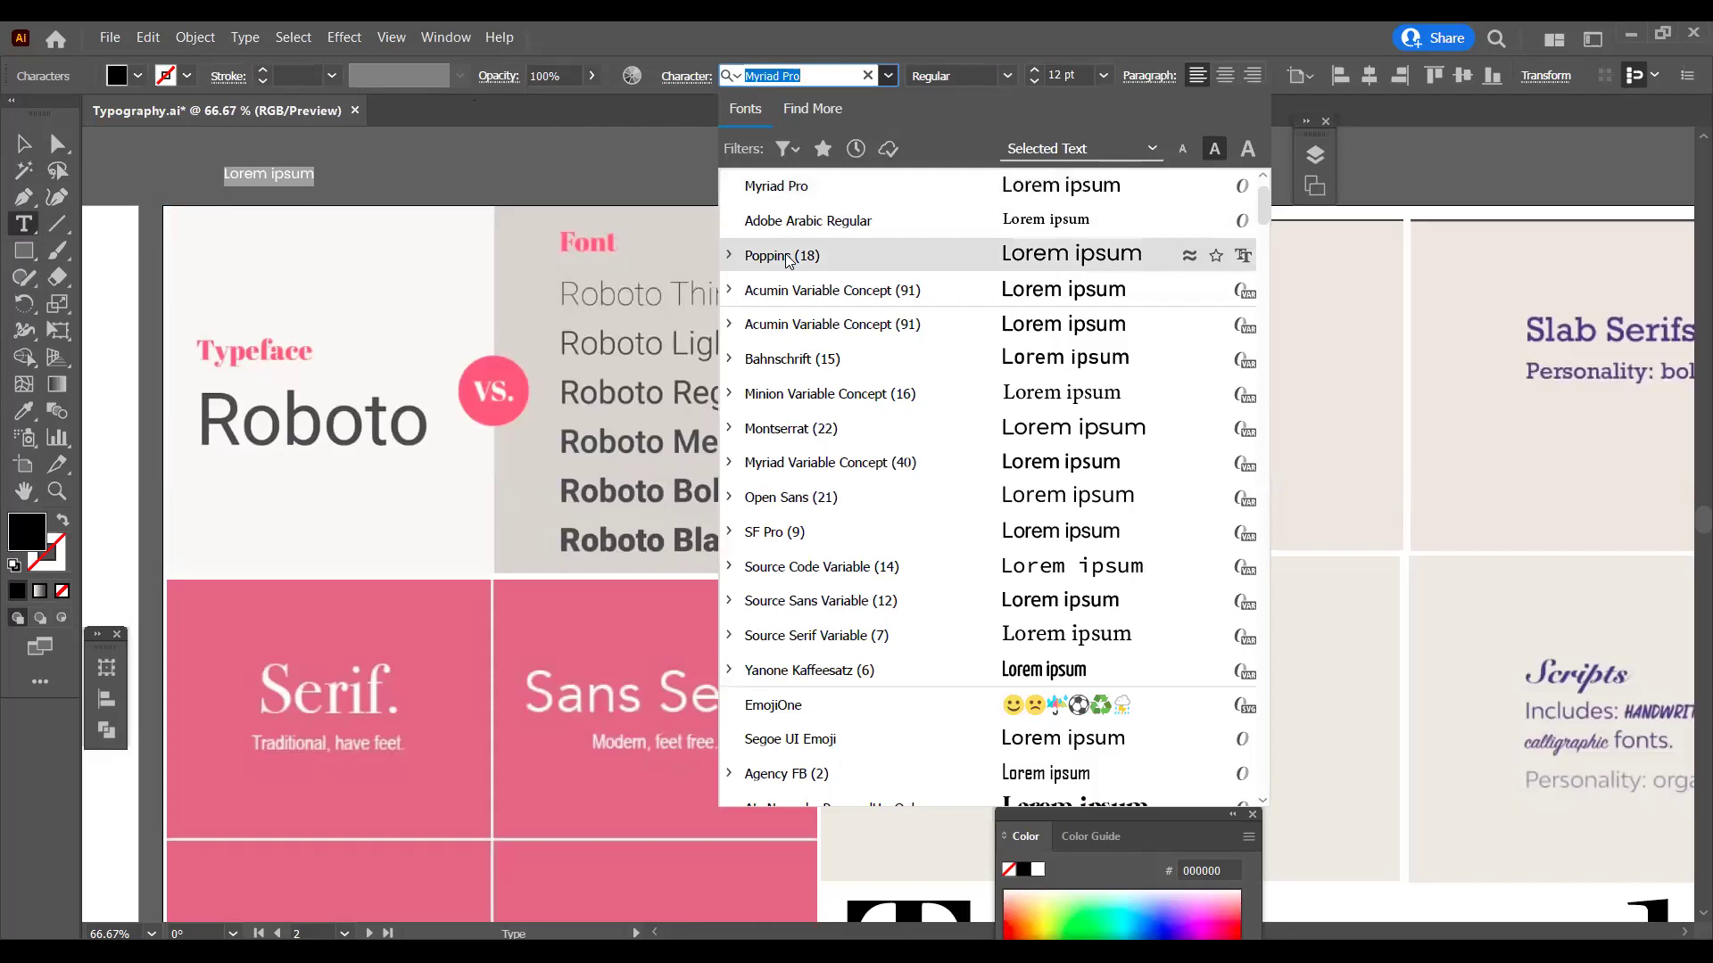
left_click(730, 256)
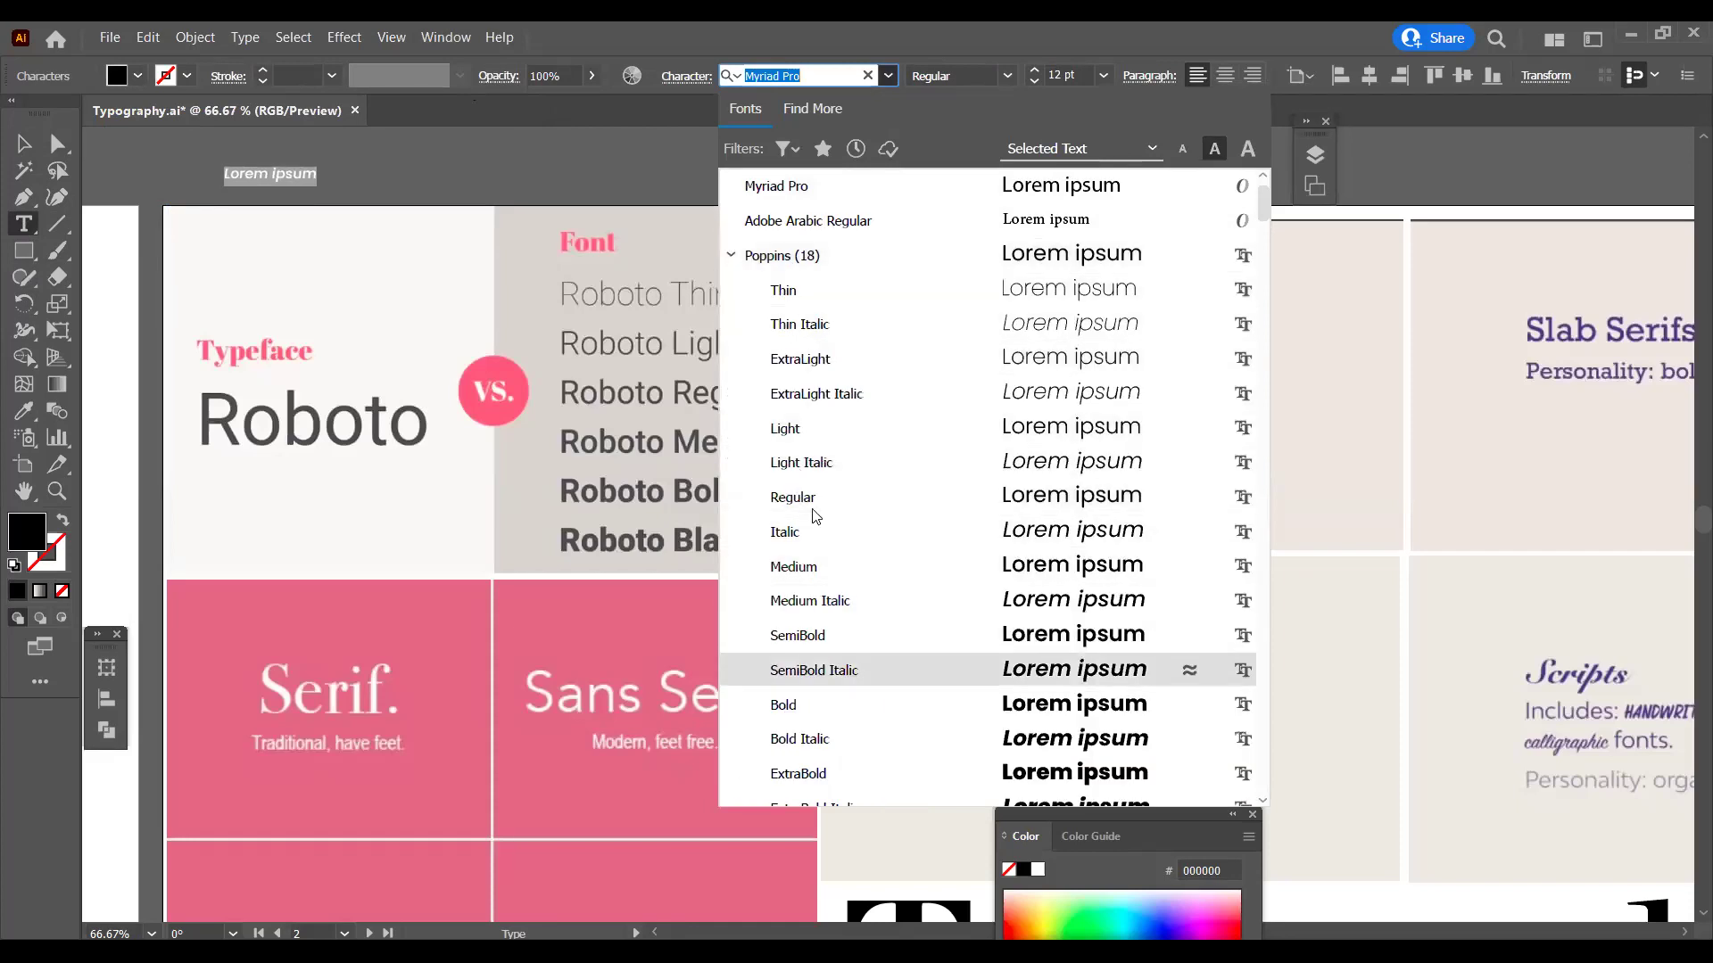
left_click(730, 256)
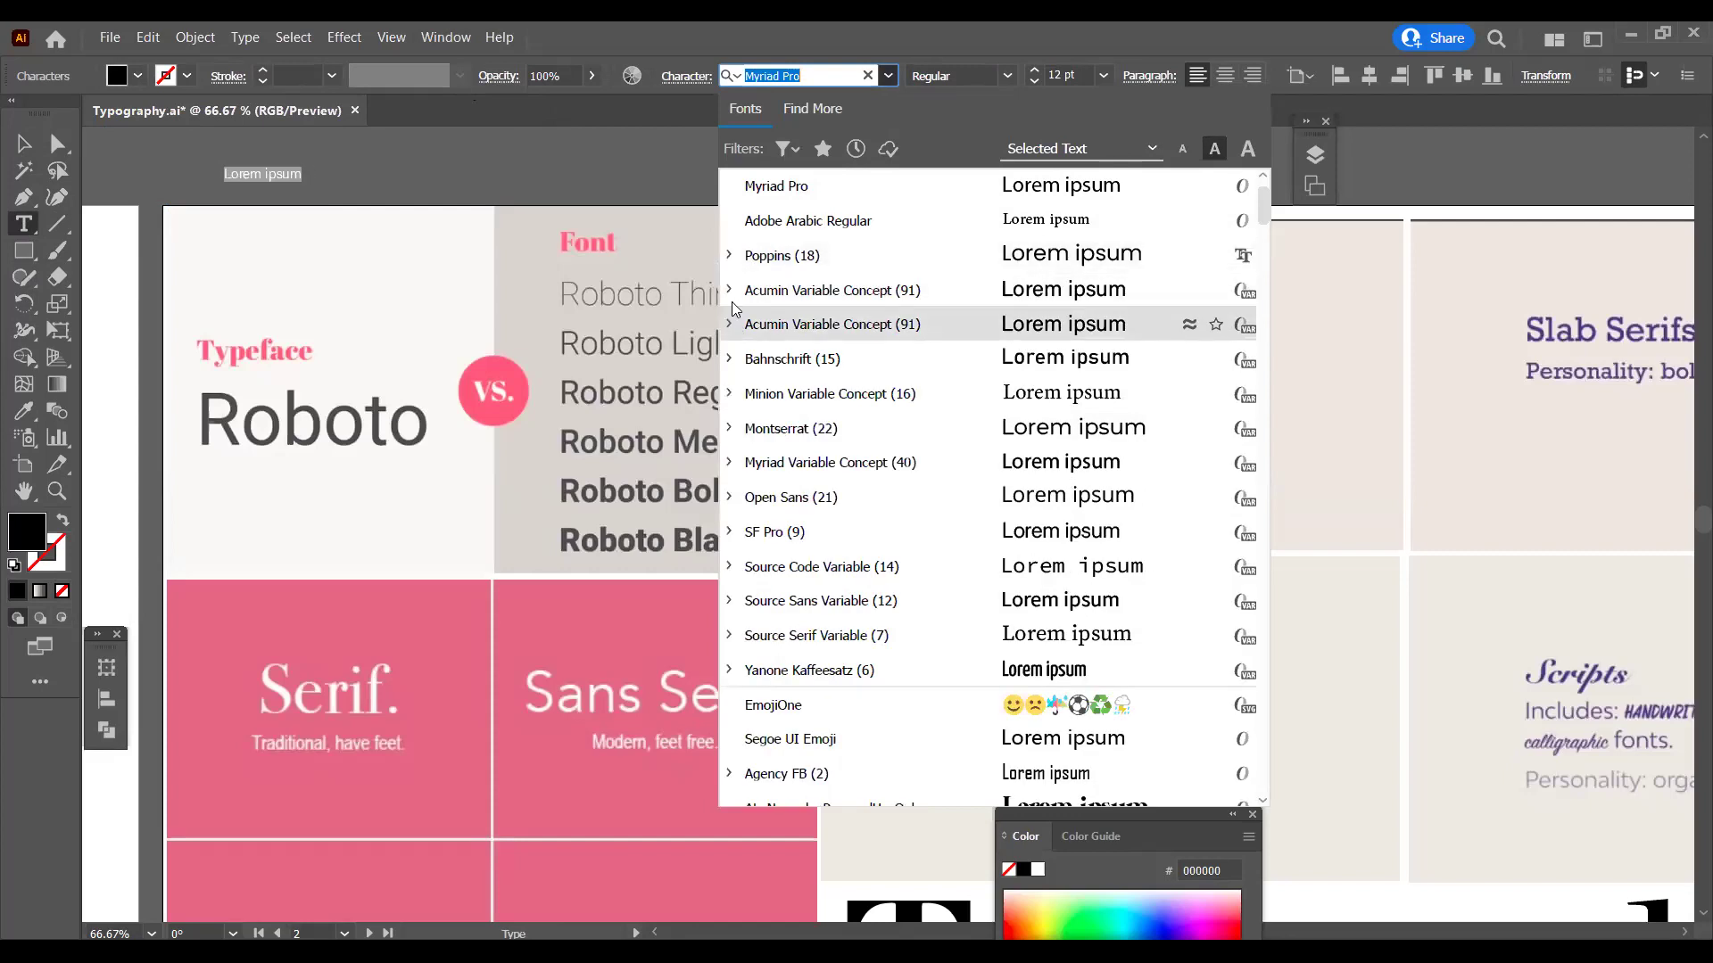
left_click(731, 292)
left_click(731, 292)
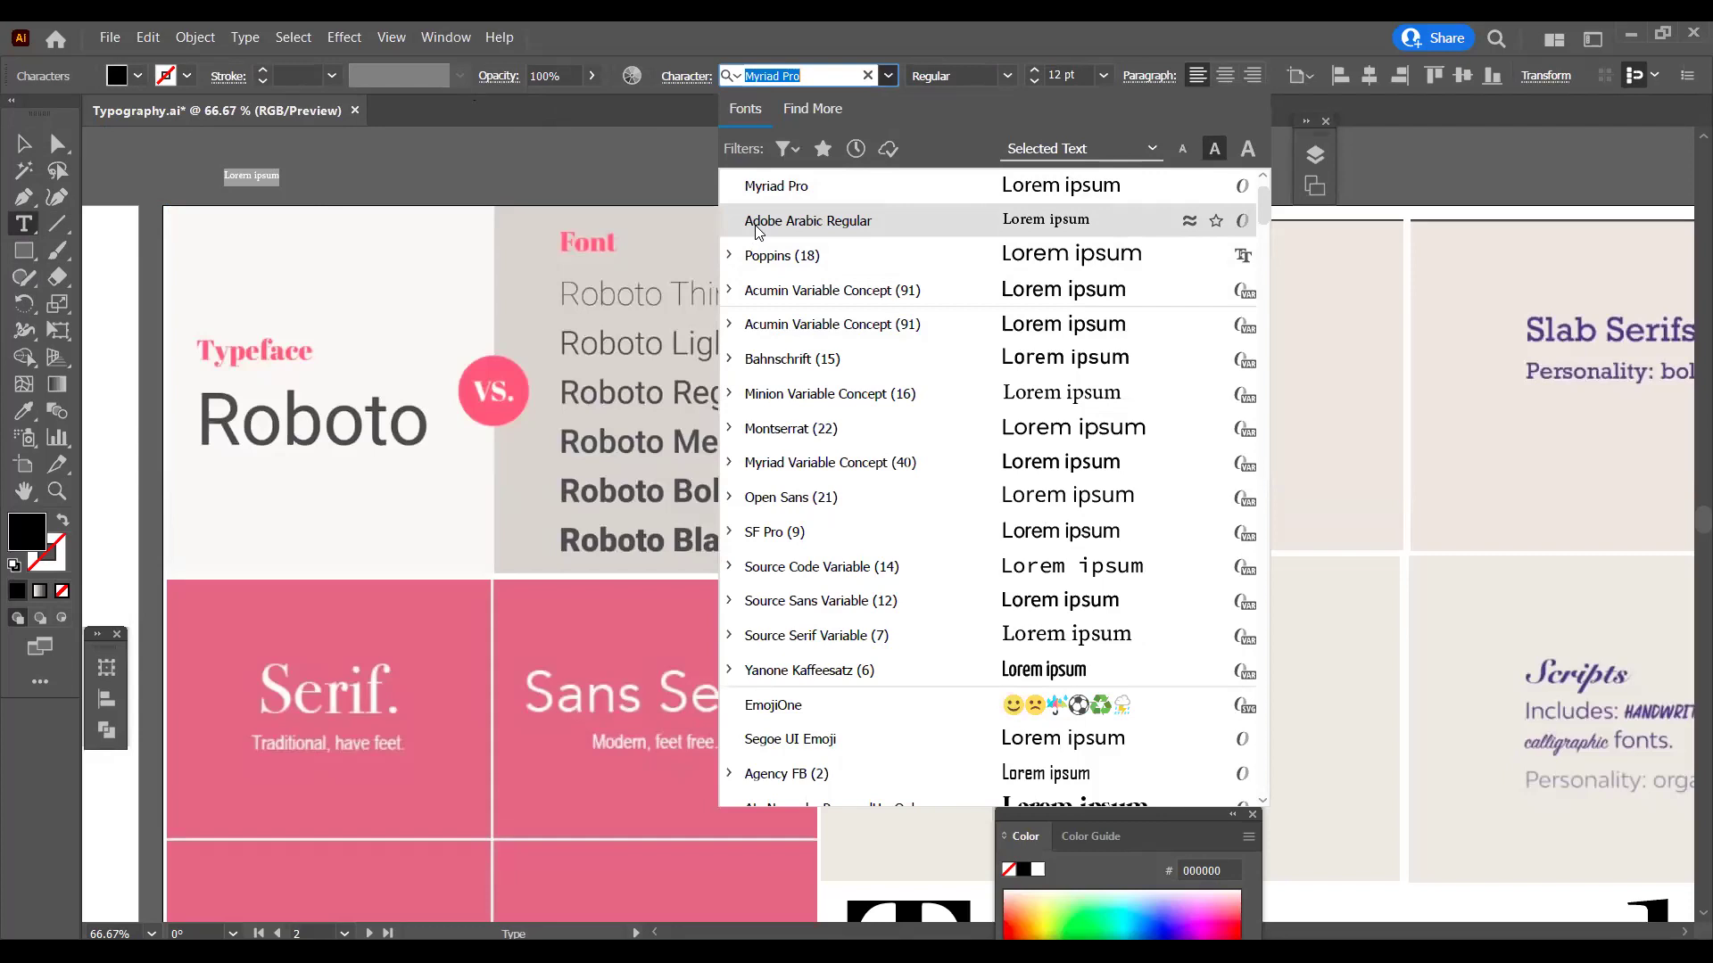
left_click(727, 671)
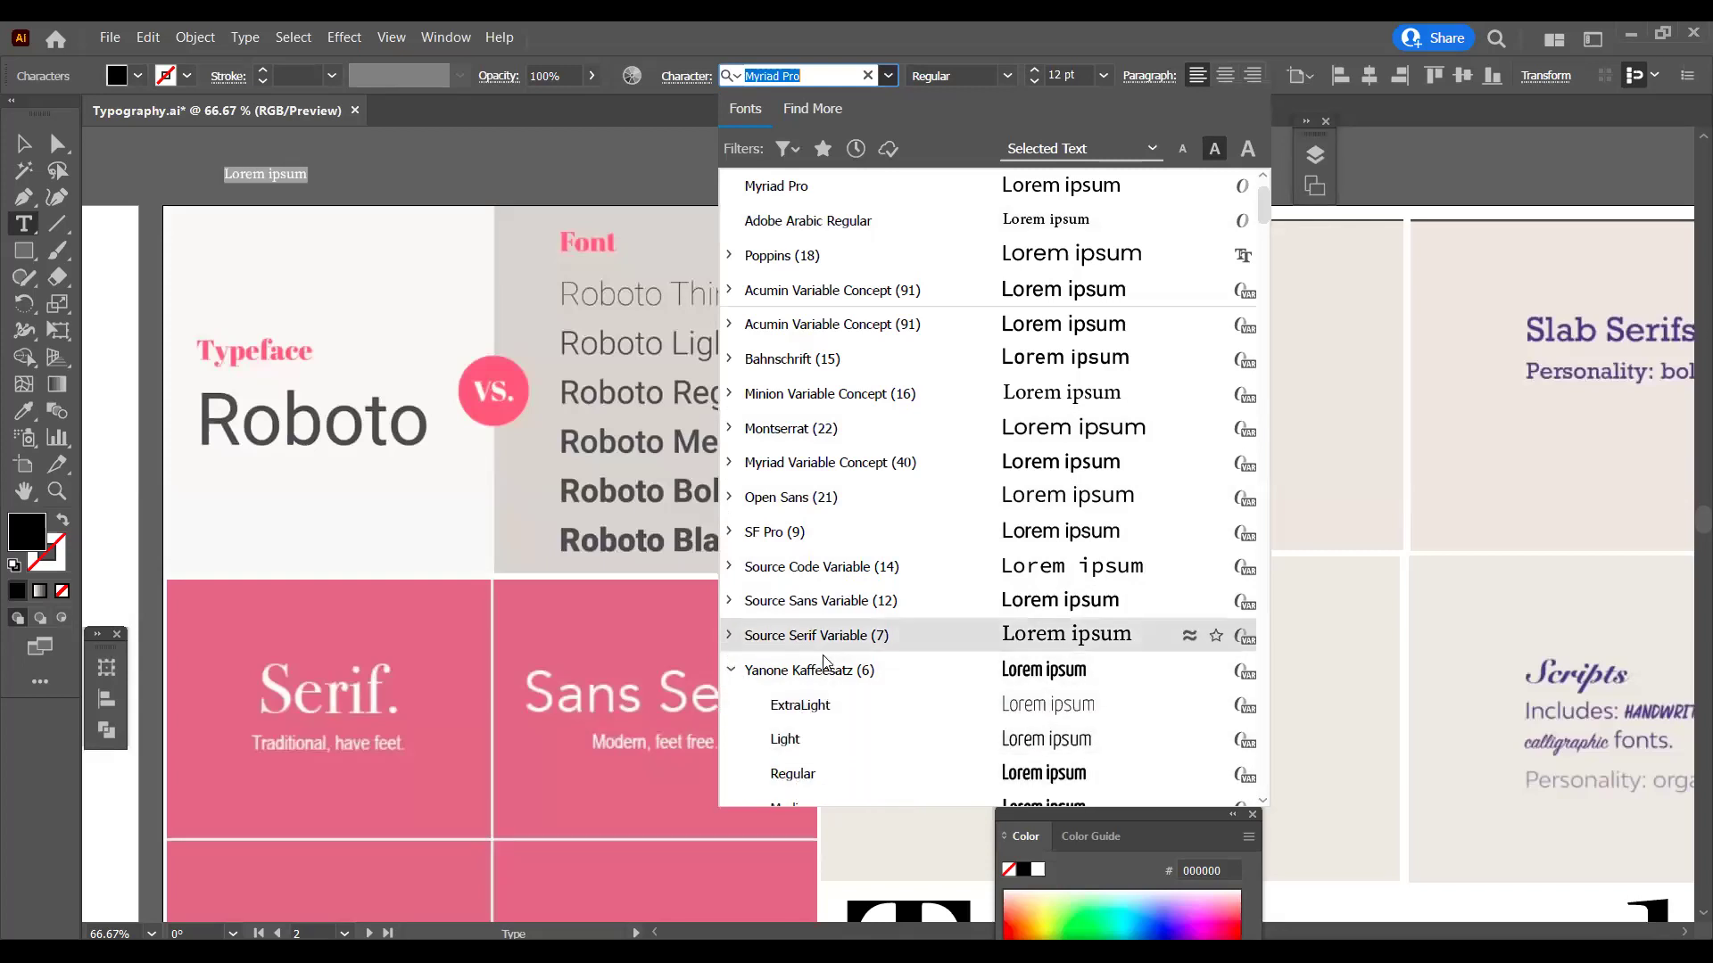
scroll(754, 553, "down", 5)
scroll(752, 482, "down", 5)
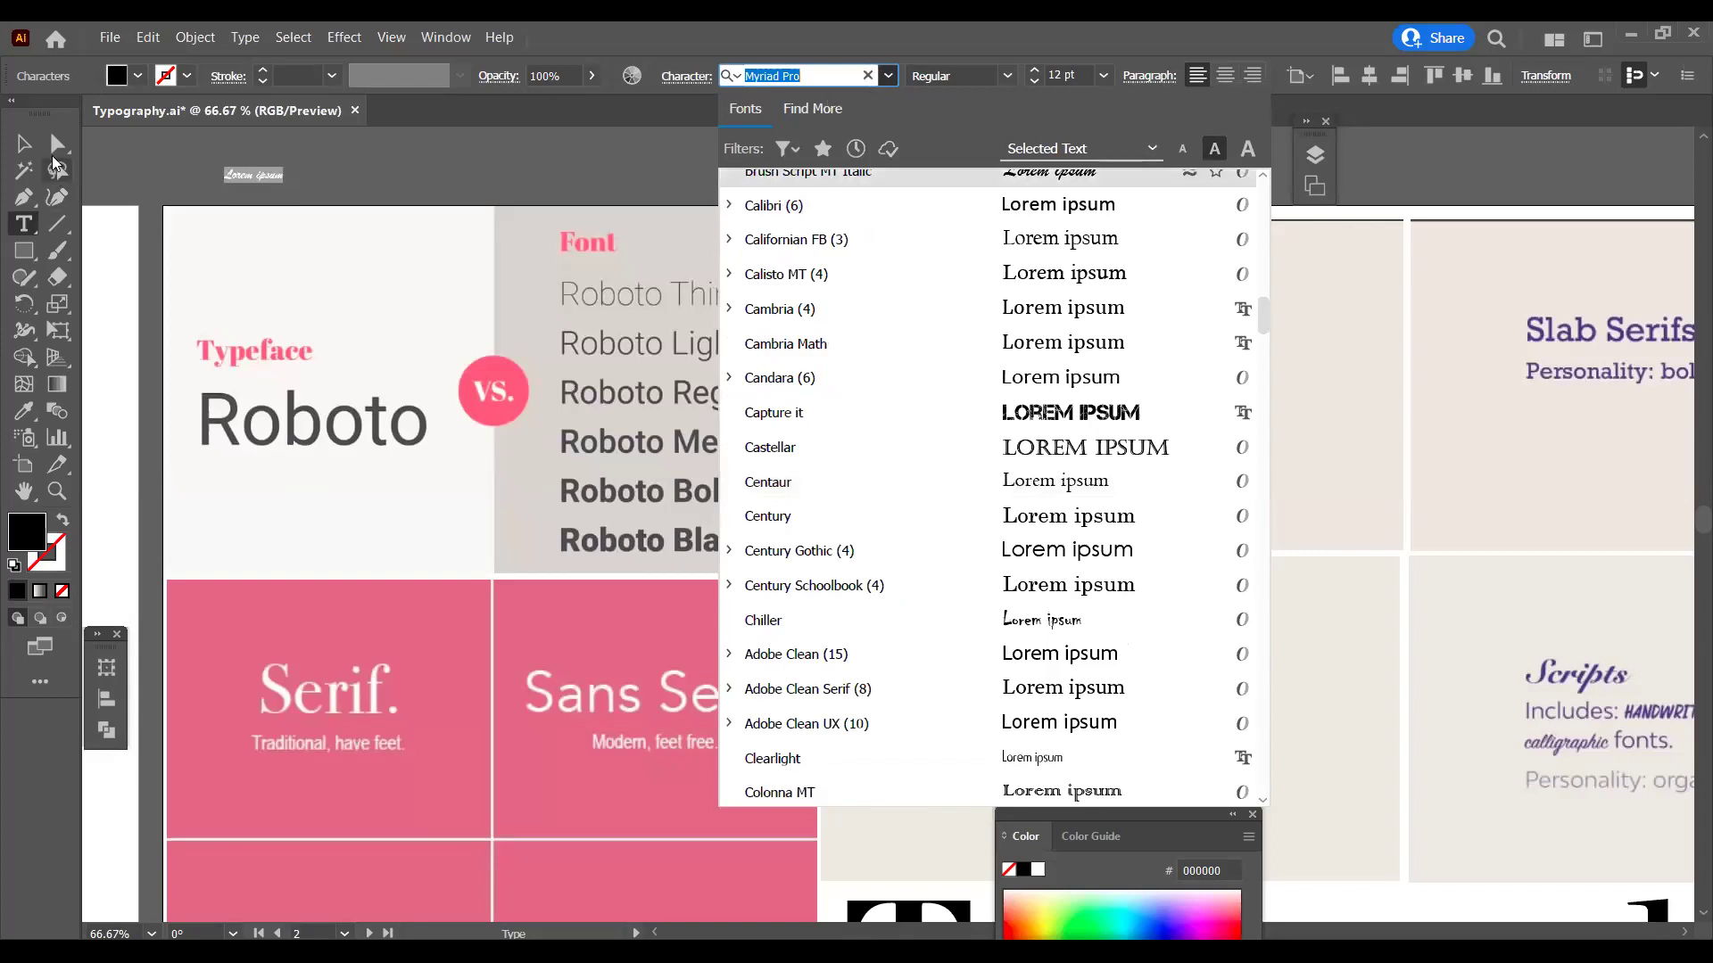
key("Escape")
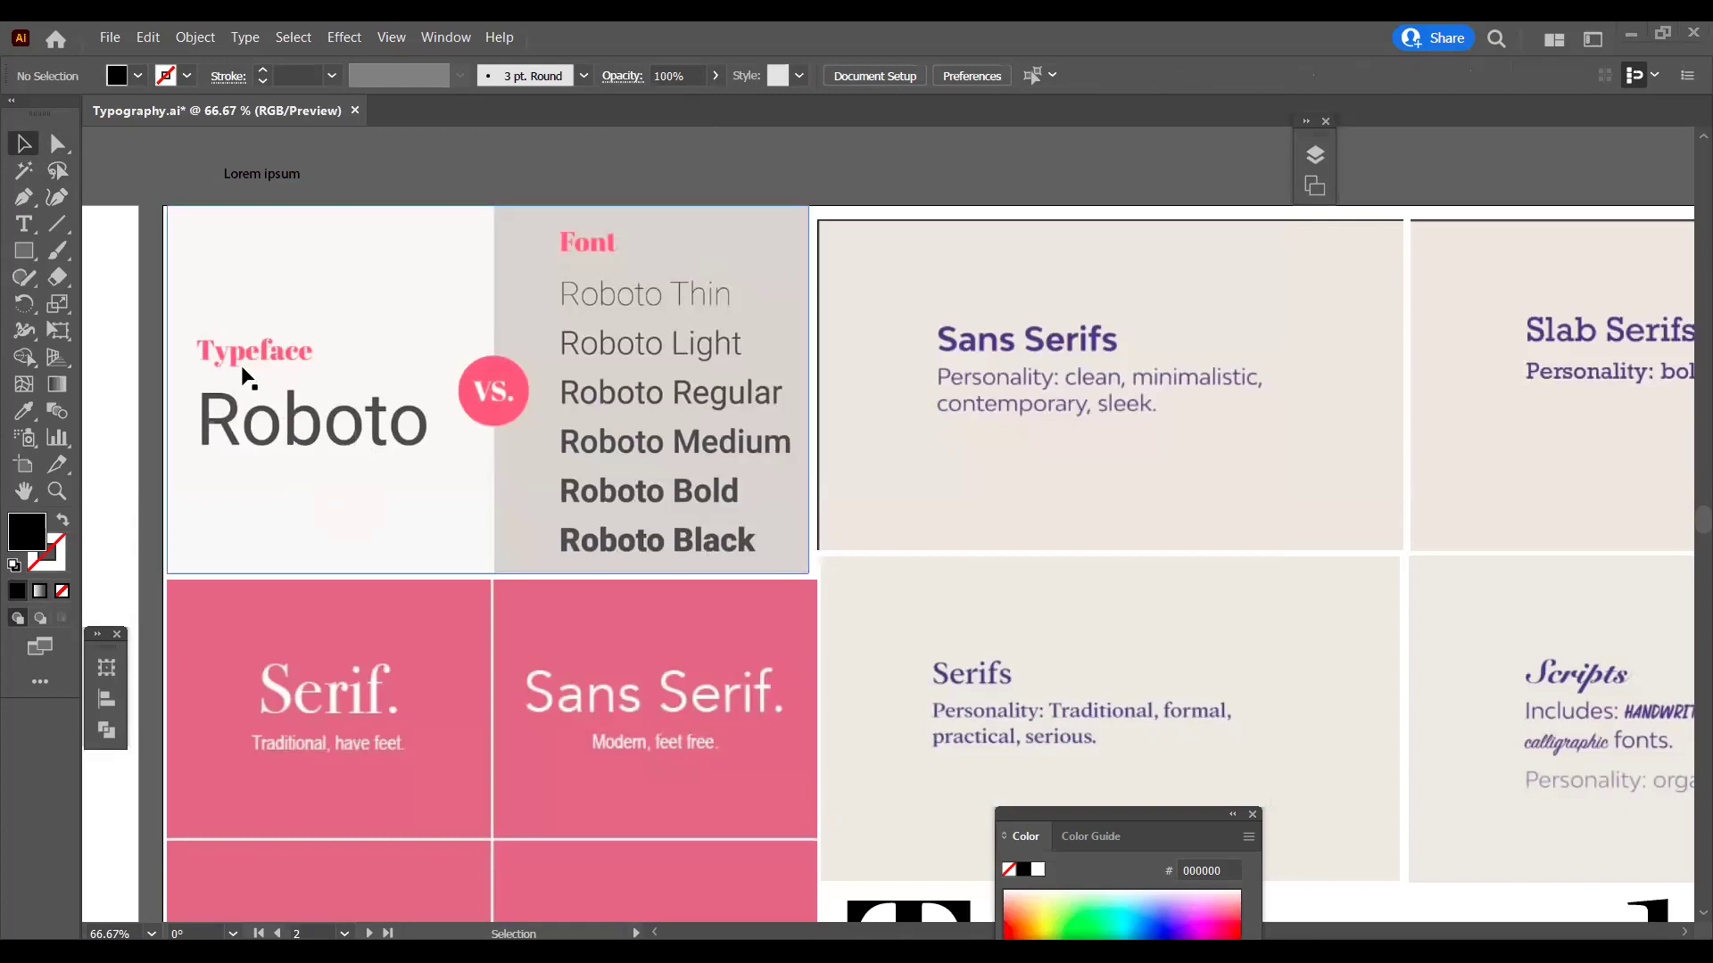
- Move the placeholder onto the Roboto card and replace its text with a typed name
left_click_drag(271, 174, 278, 308)
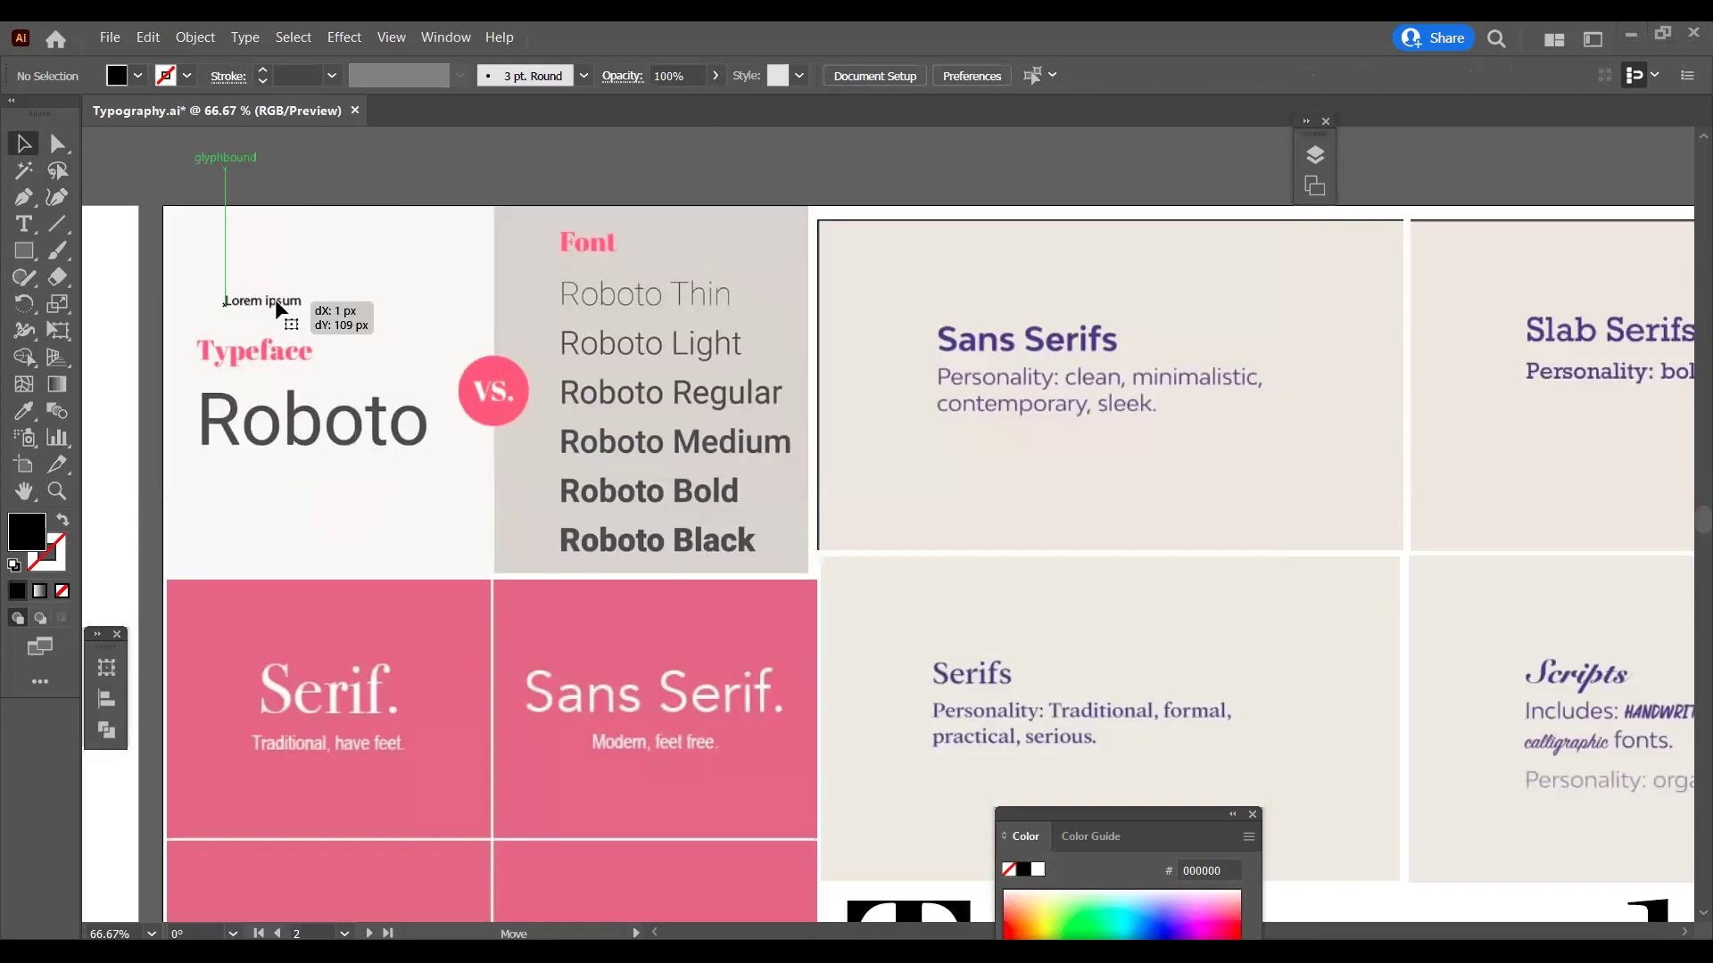
key("t")
triple_click(271, 300)
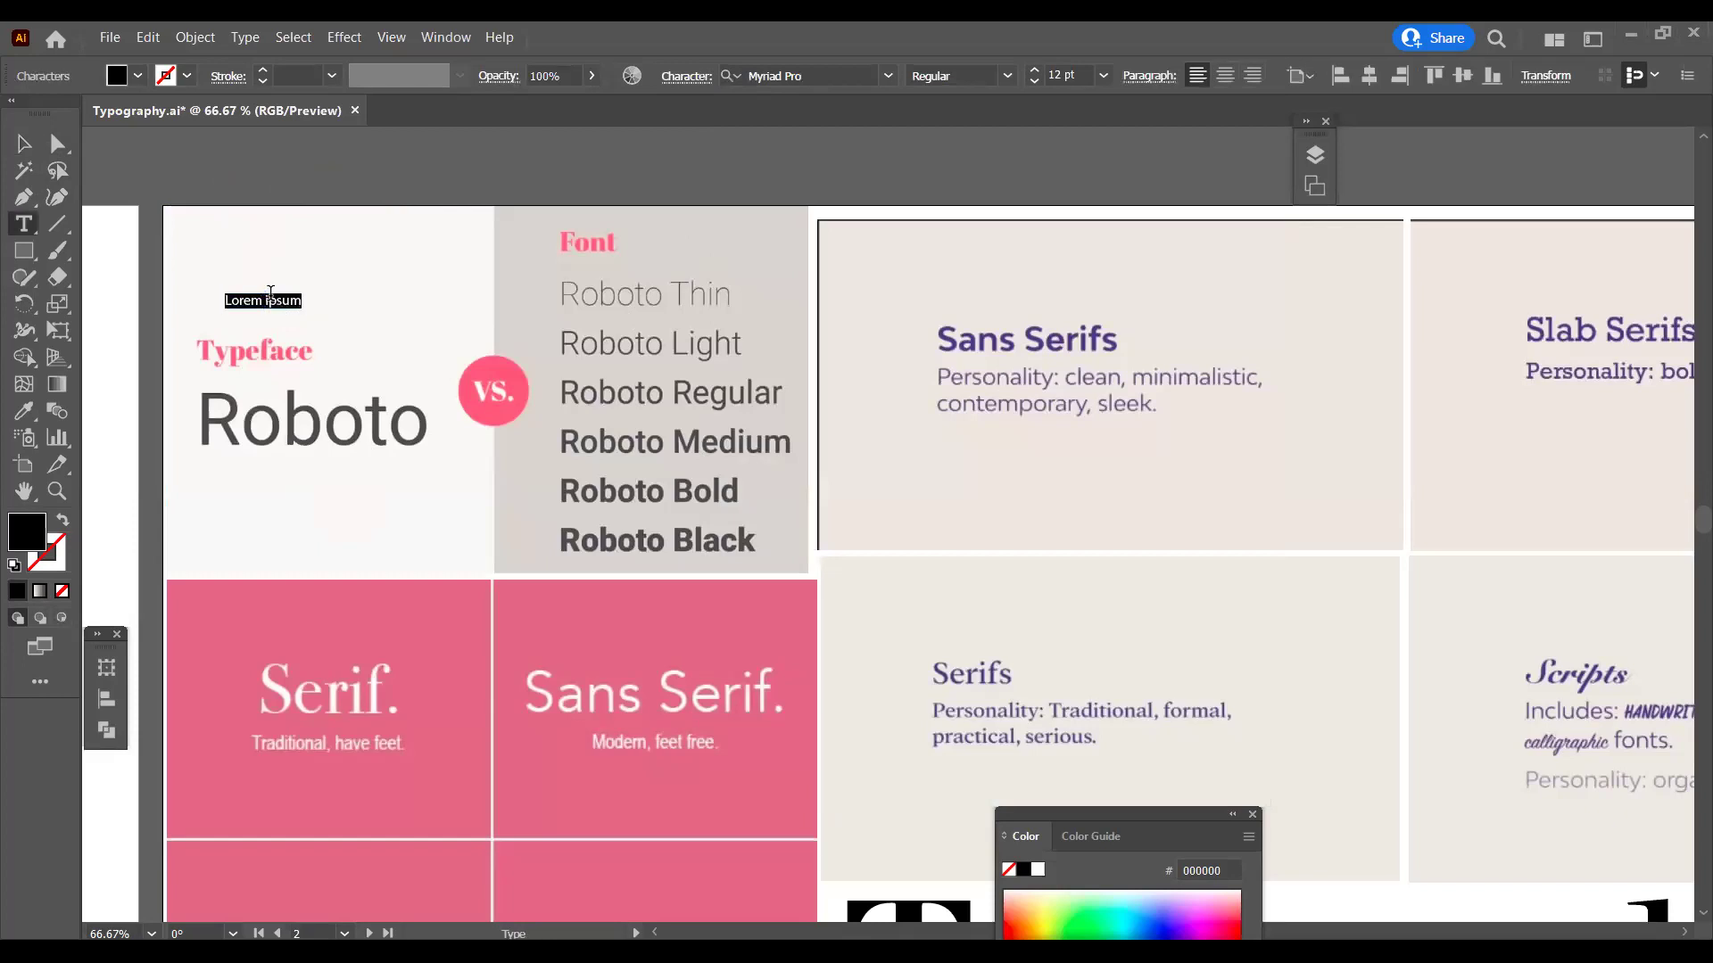
type("ANY")
key("BackSpace")
key("BackSpace")
key("BackSpace")
- Set the name line to 48 pt and move it onto the Sans Serifs card
key("ctrl+a")
left_click(1035, 81)
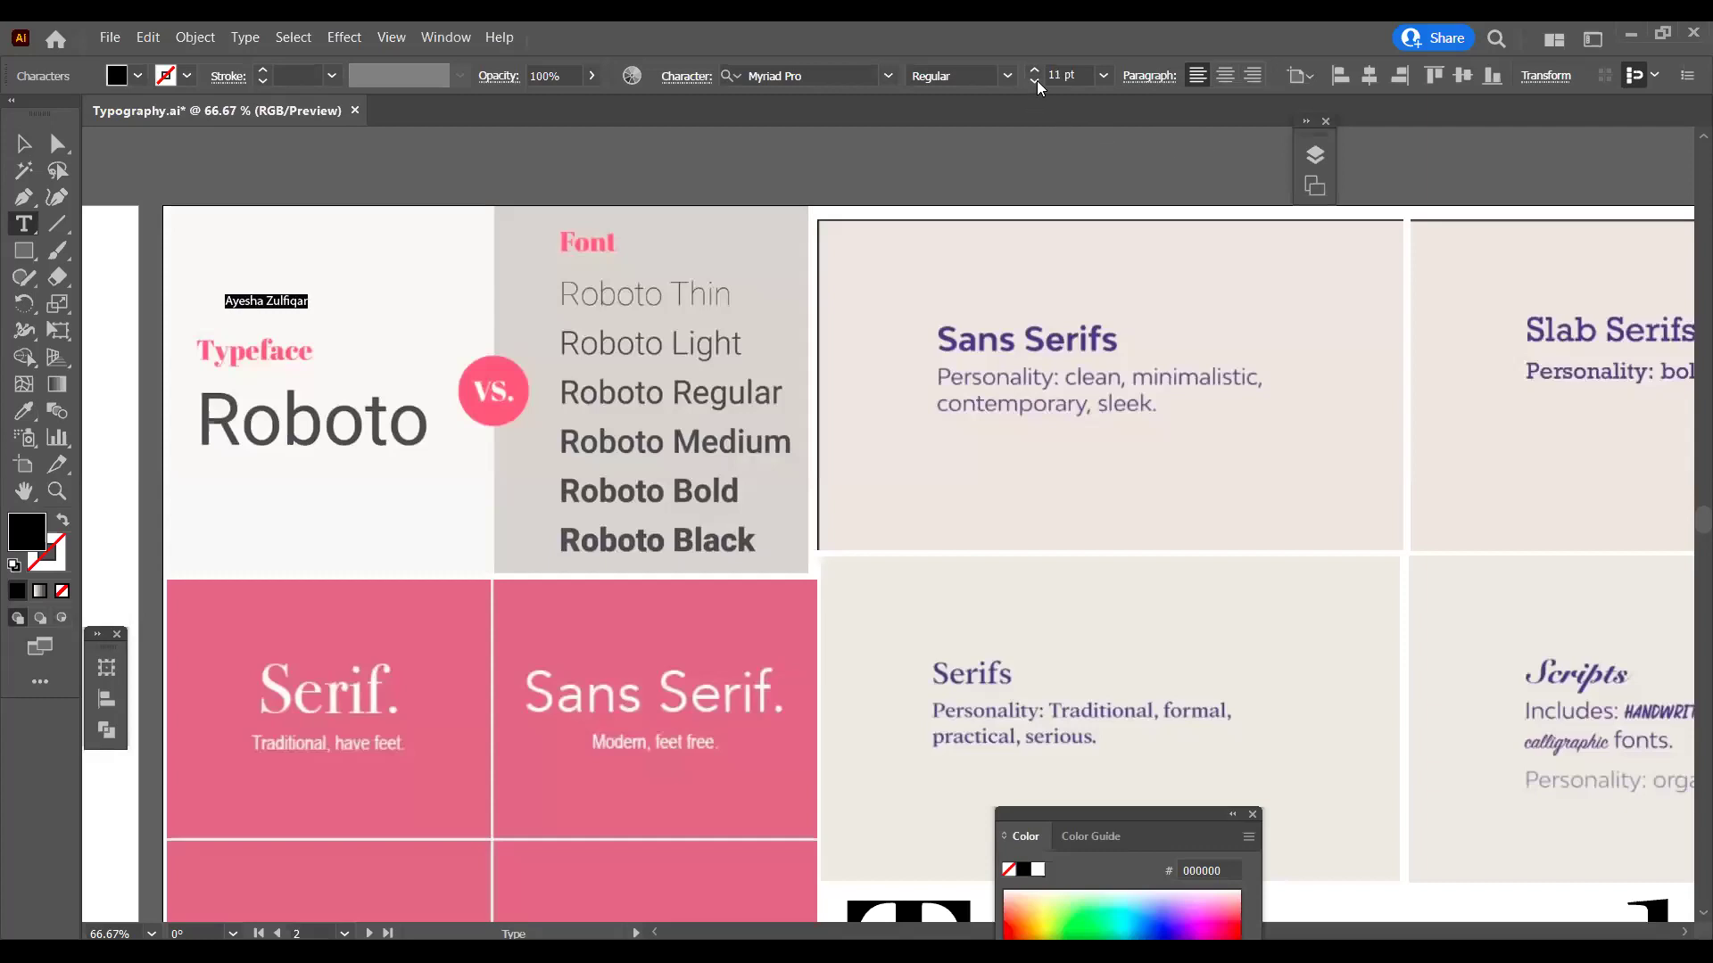
left_click(1103, 77)
left_click(1149, 421)
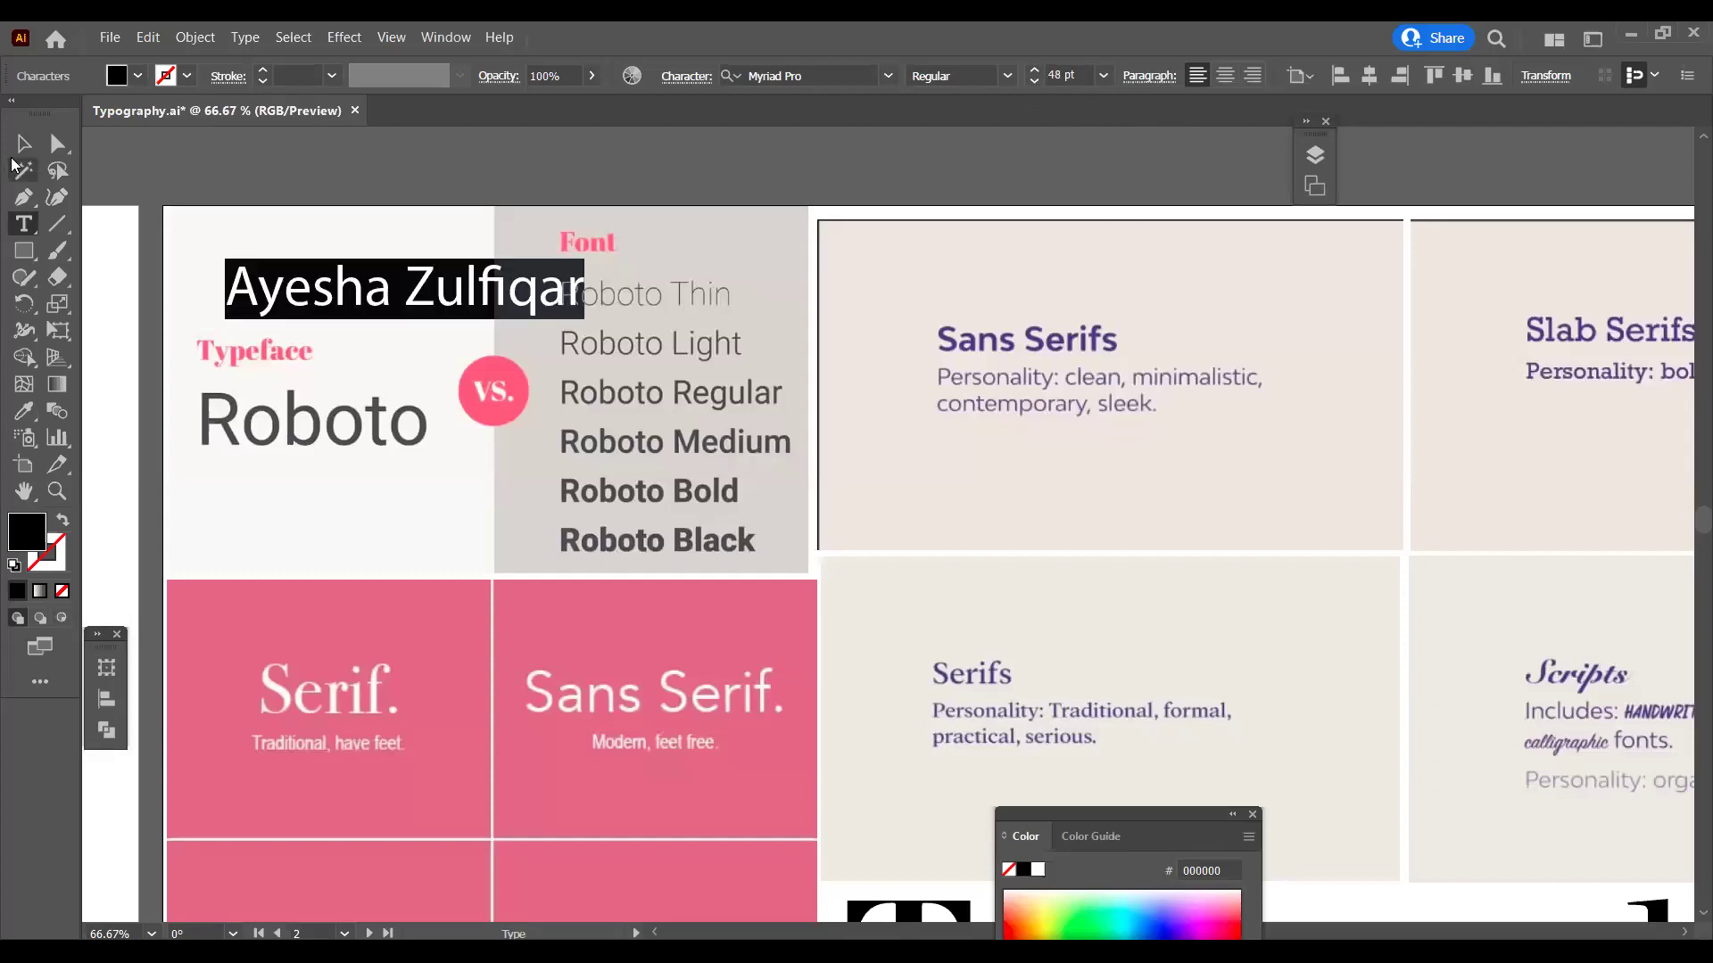
left_click(23, 143)
mouse_move(362, 293)
left_mouse_down()
mouse_move(331, 525)
mouse_move(1025, 287)
left_mouse_up()
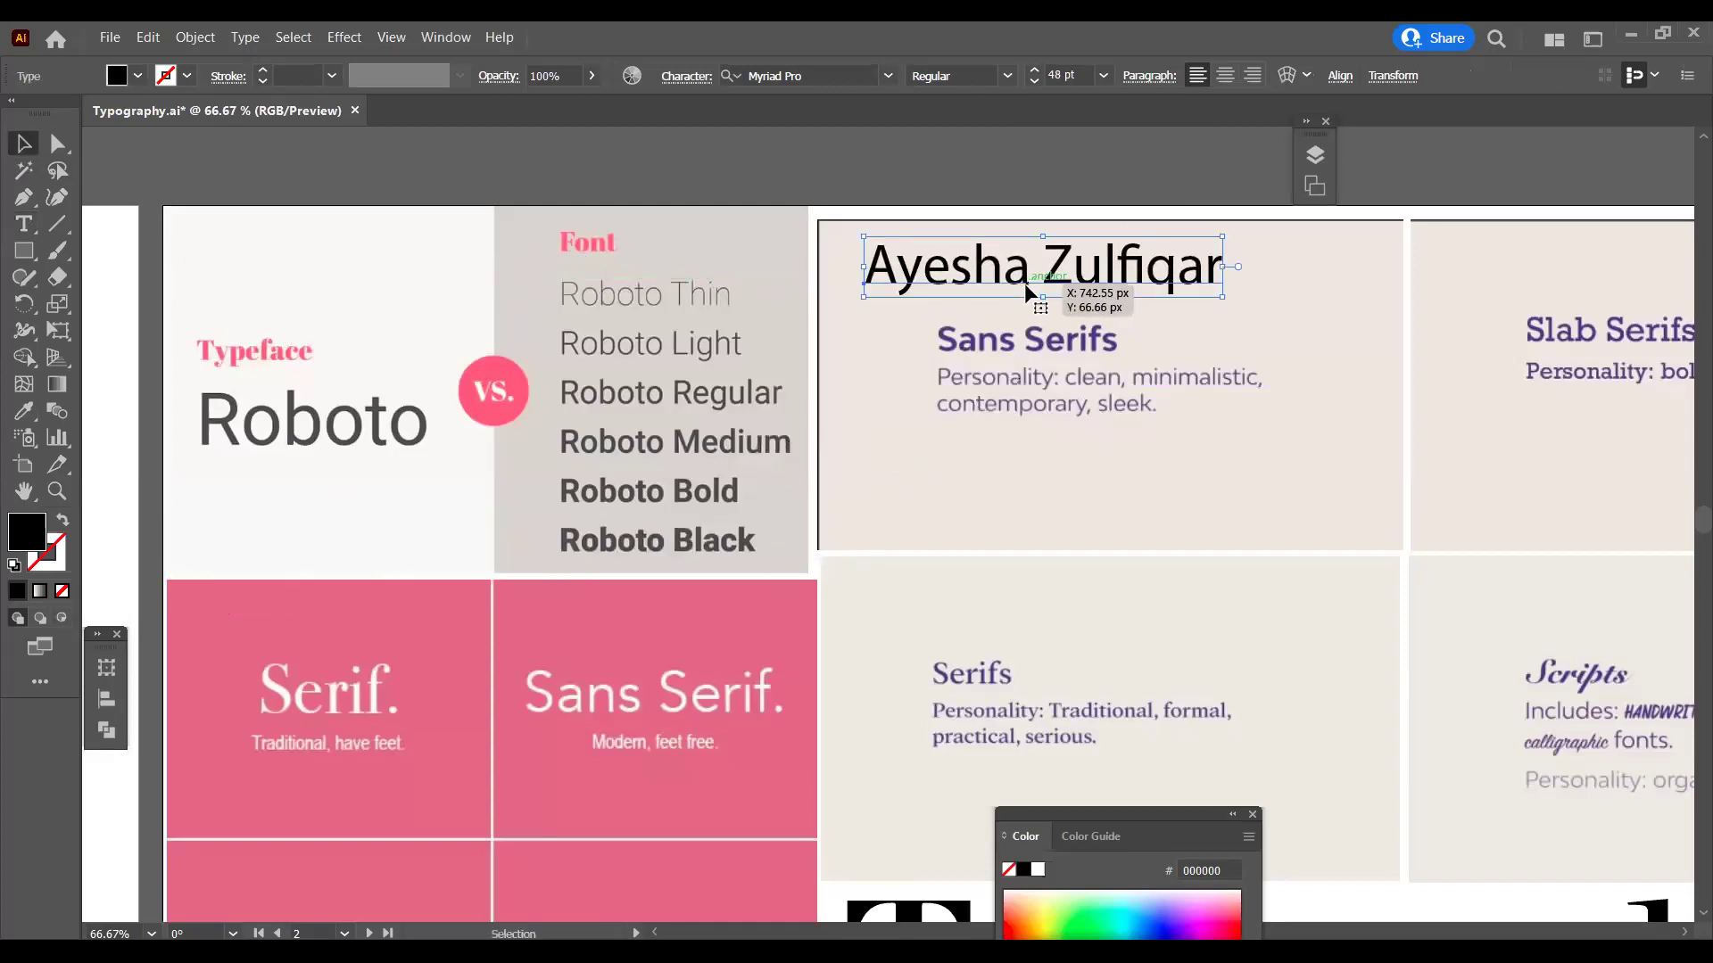
- Apply Poppins to the name line, move it onto the Roboto card and shrink it slightly
left_click(882, 76)
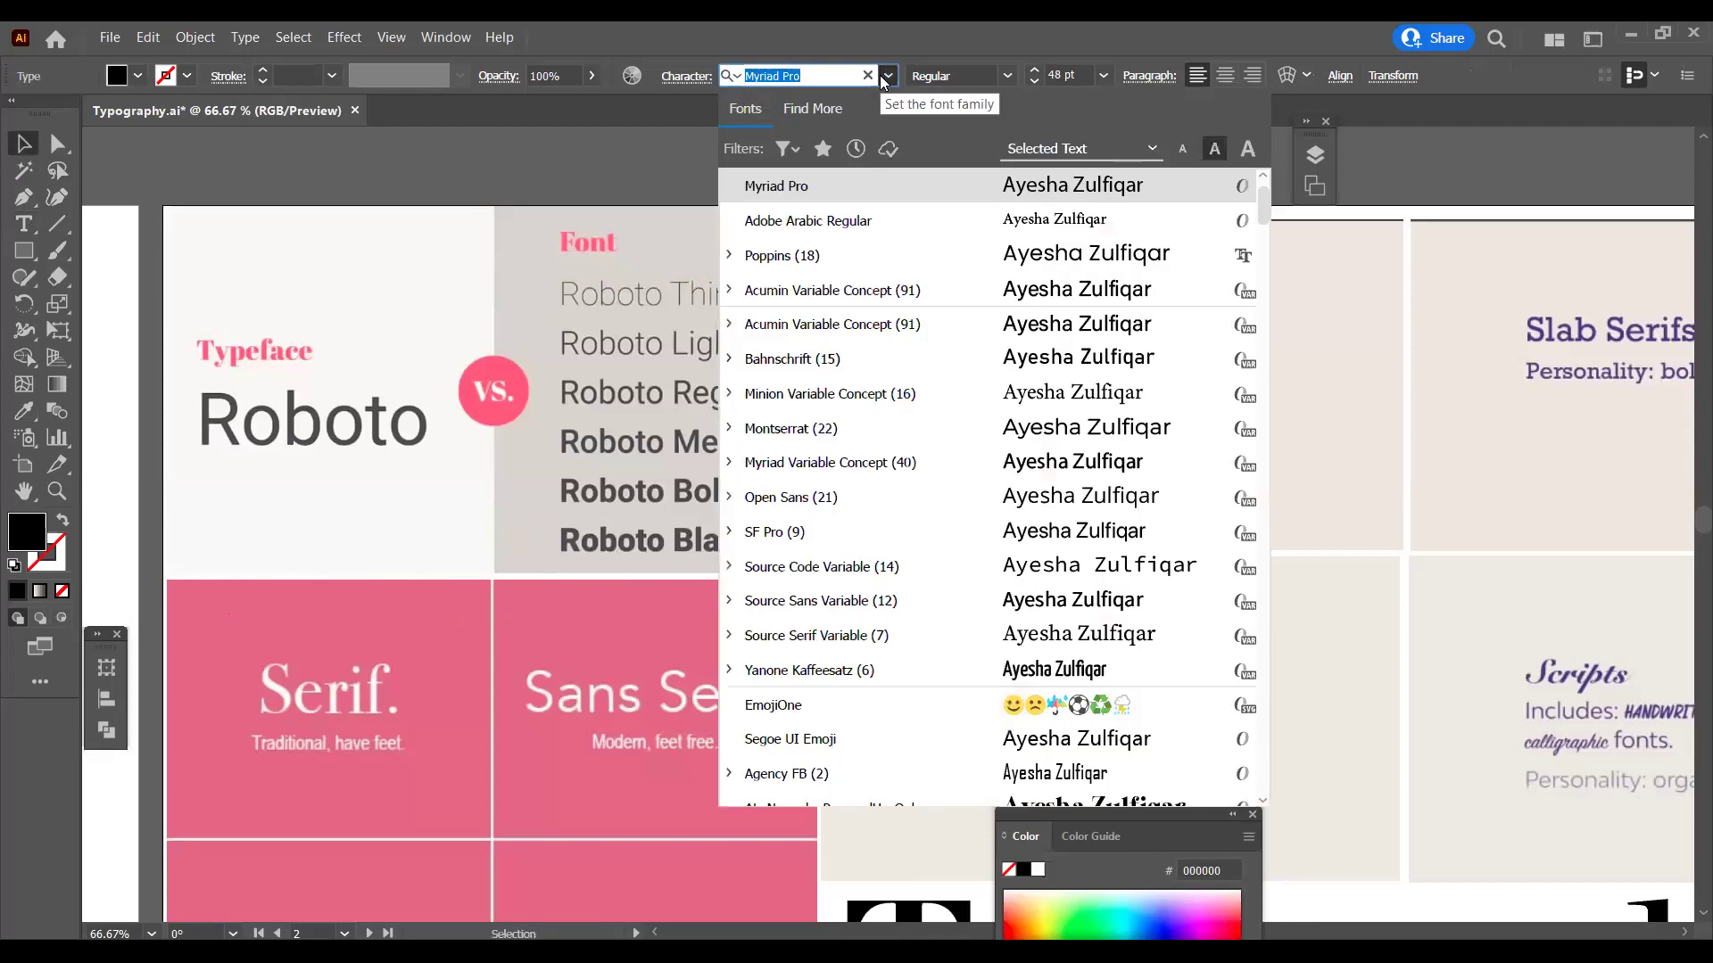
left_click(784, 257)
mouse_move(1035, 278)
left_mouse_down()
mouse_move(268, 506)
mouse_move(370, 278)
left_mouse_up()
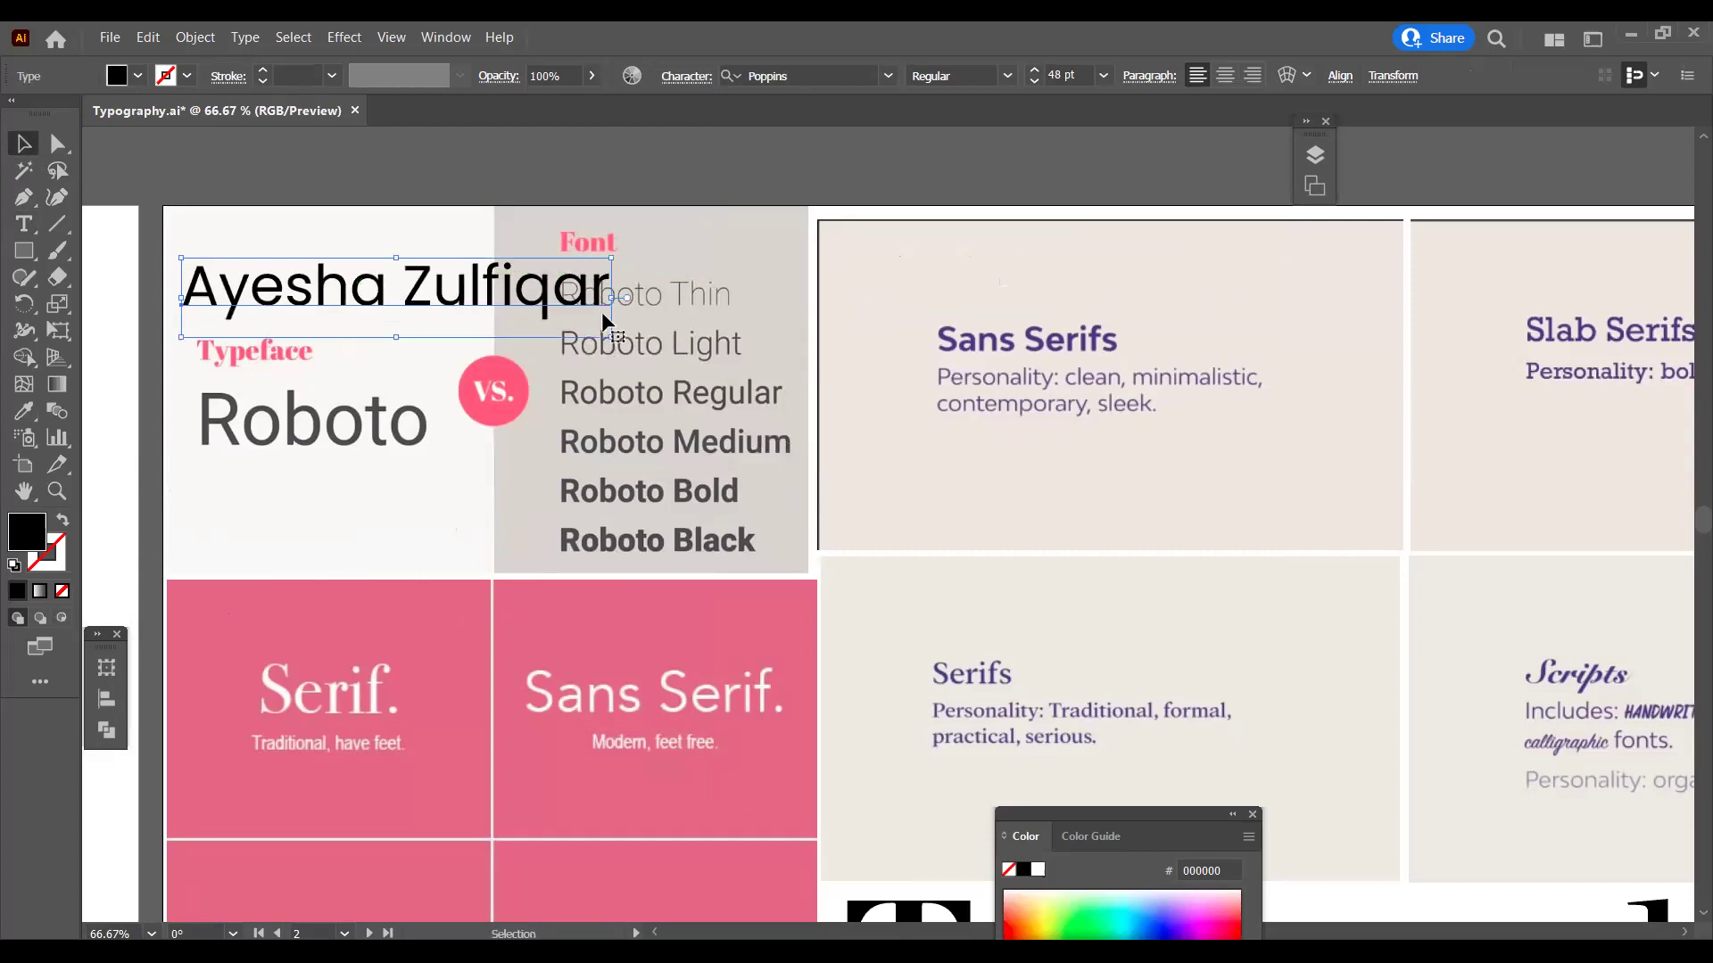
mouse_move(614, 342)
left_mouse_down()
mouse_move(431, 281)
mouse_move(437, 330)
mouse_move(773, 307)
mouse_move(714, 337)
mouse_move(695, 385)
mouse_move(688, 365)
left_mouse_up()
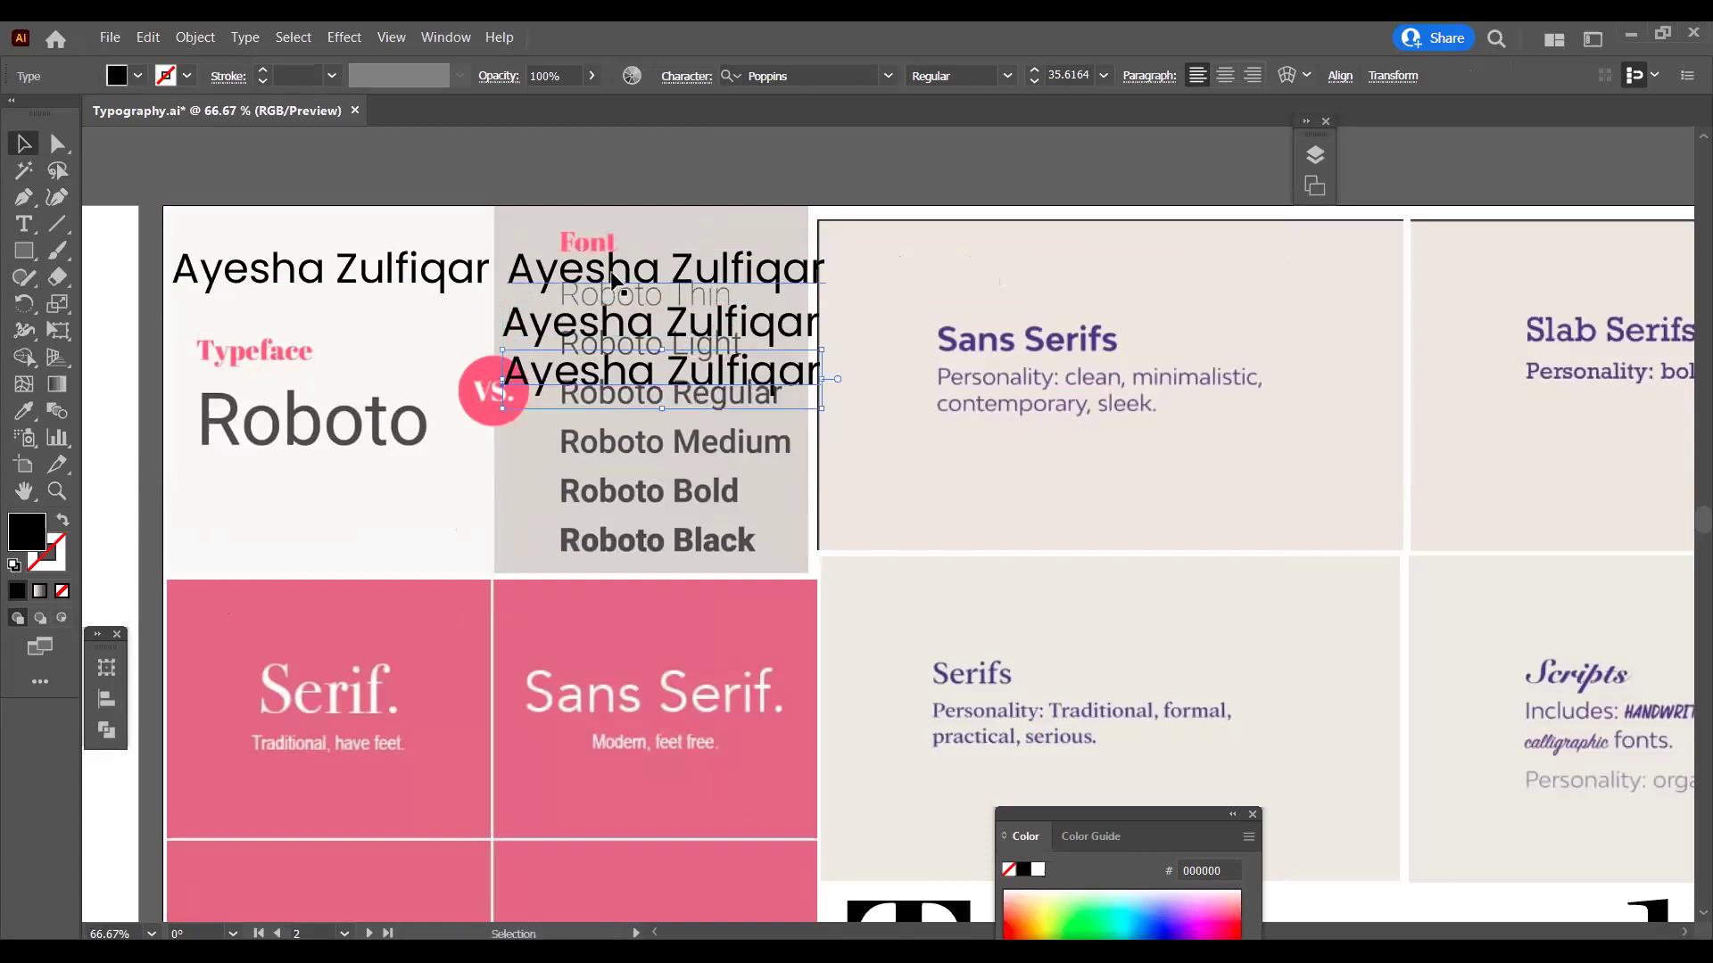
- Set the first duplicated name line to Poppins Light Italic
key("t")
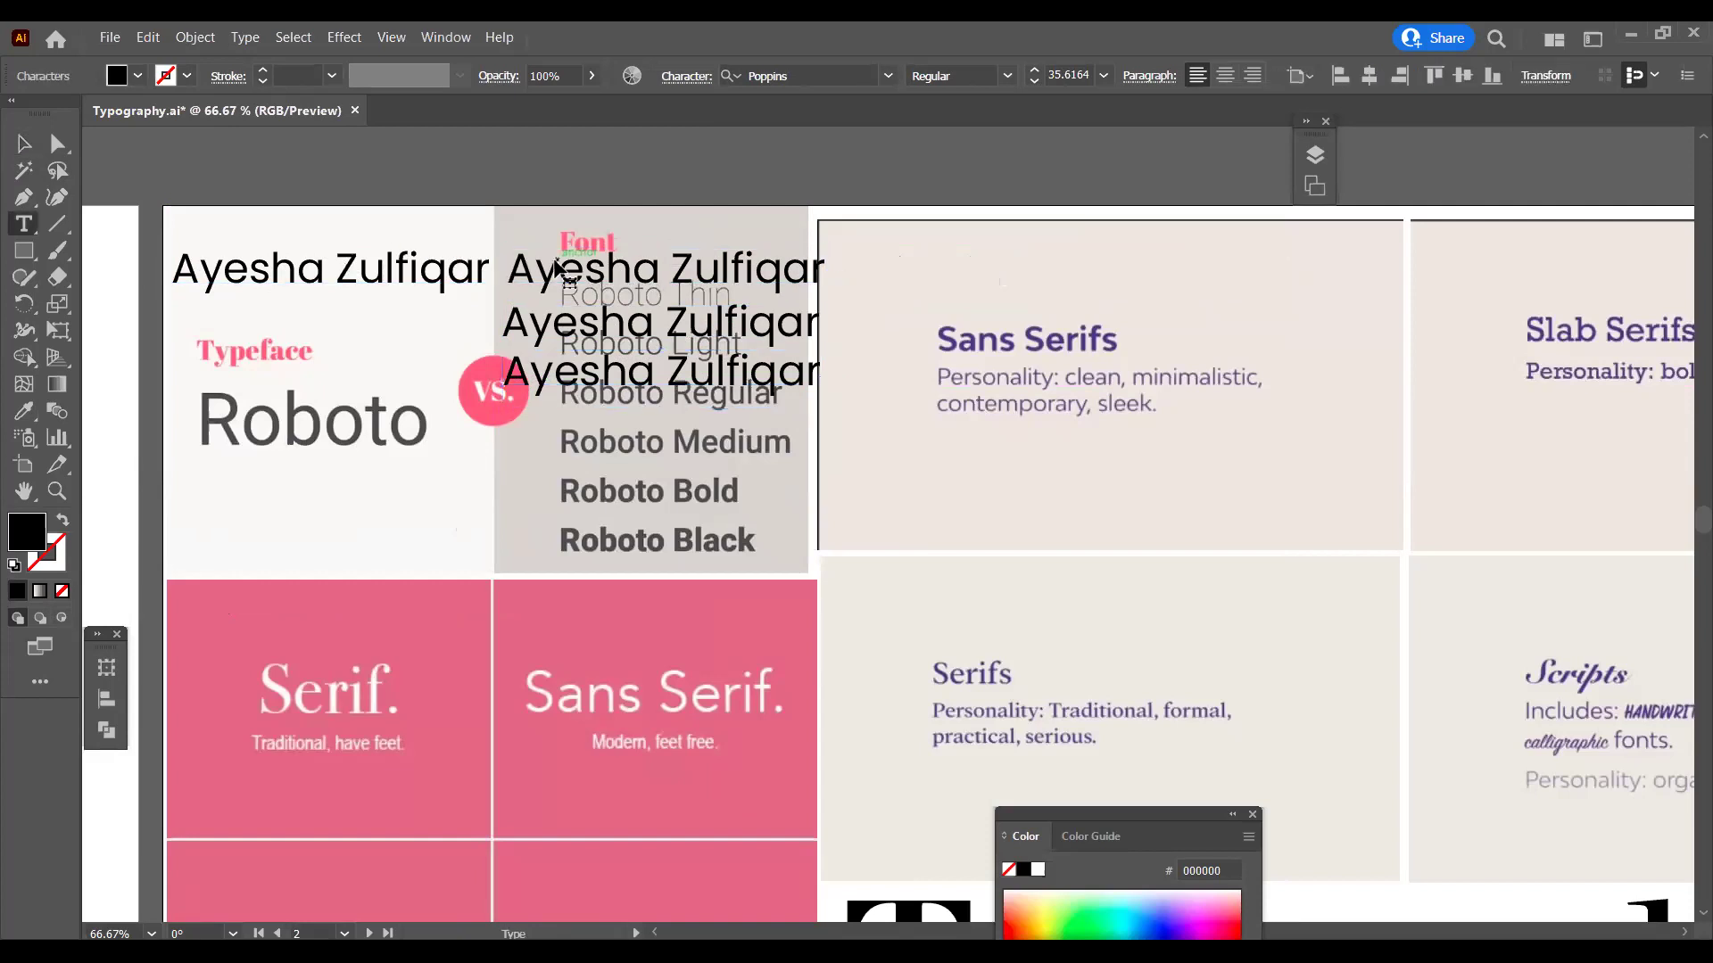
left_click_drag(507, 269, 822, 269)
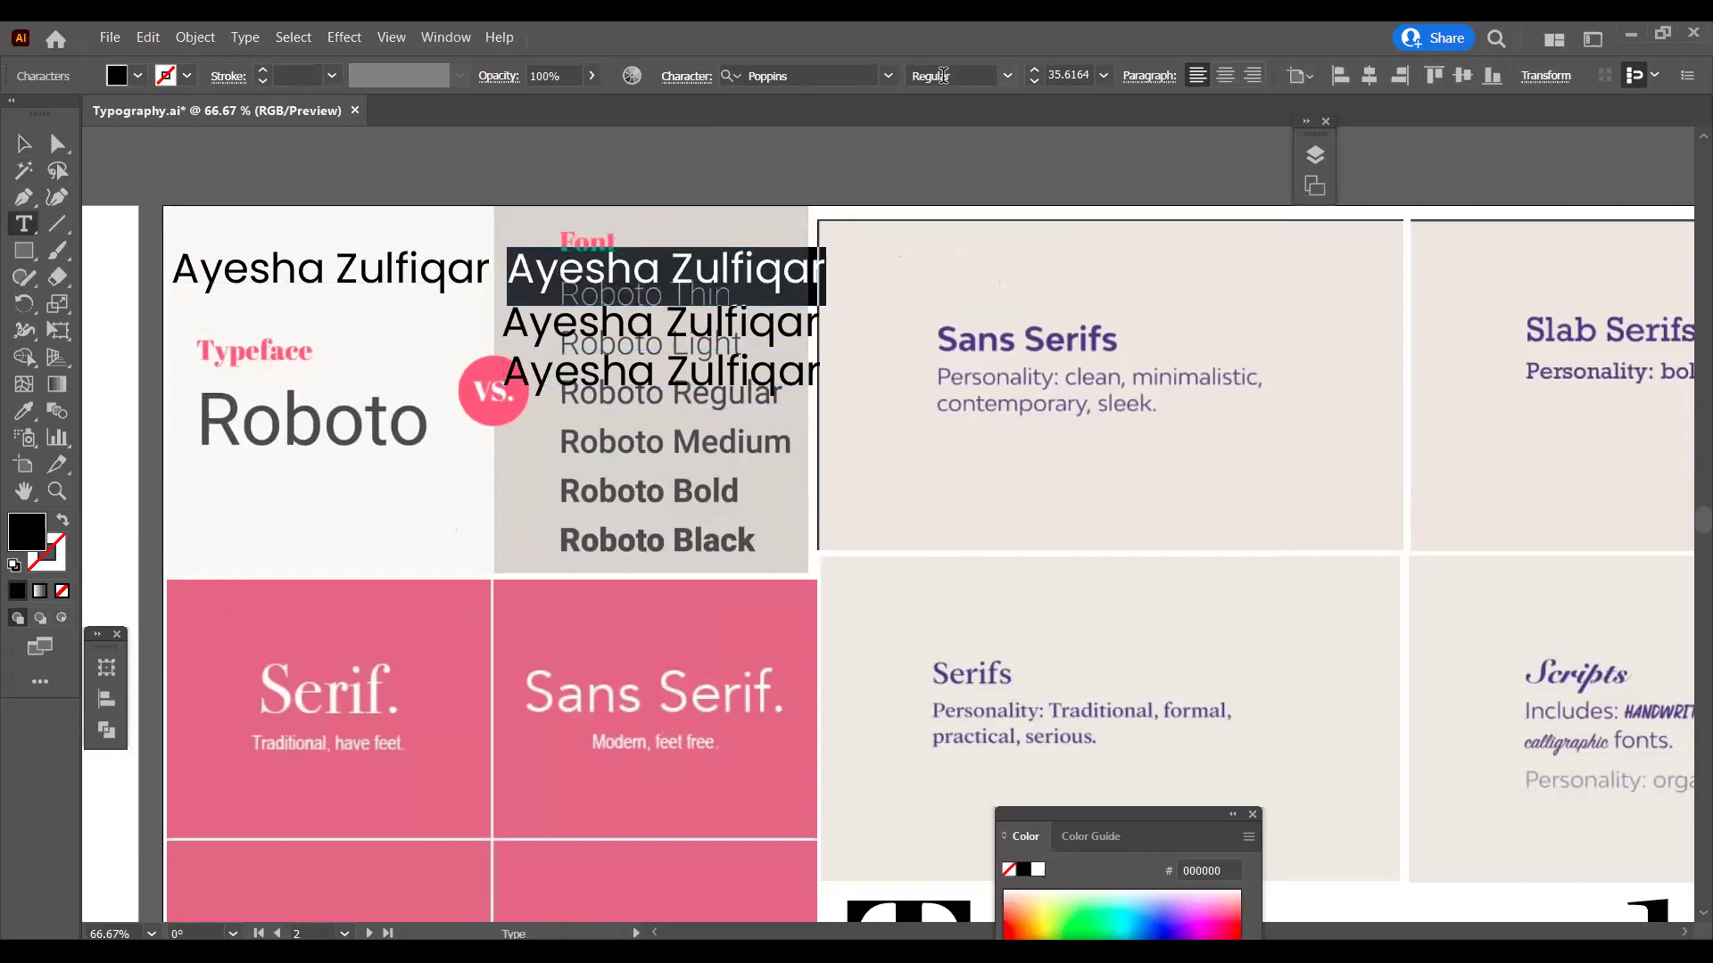
left_click(1012, 76)
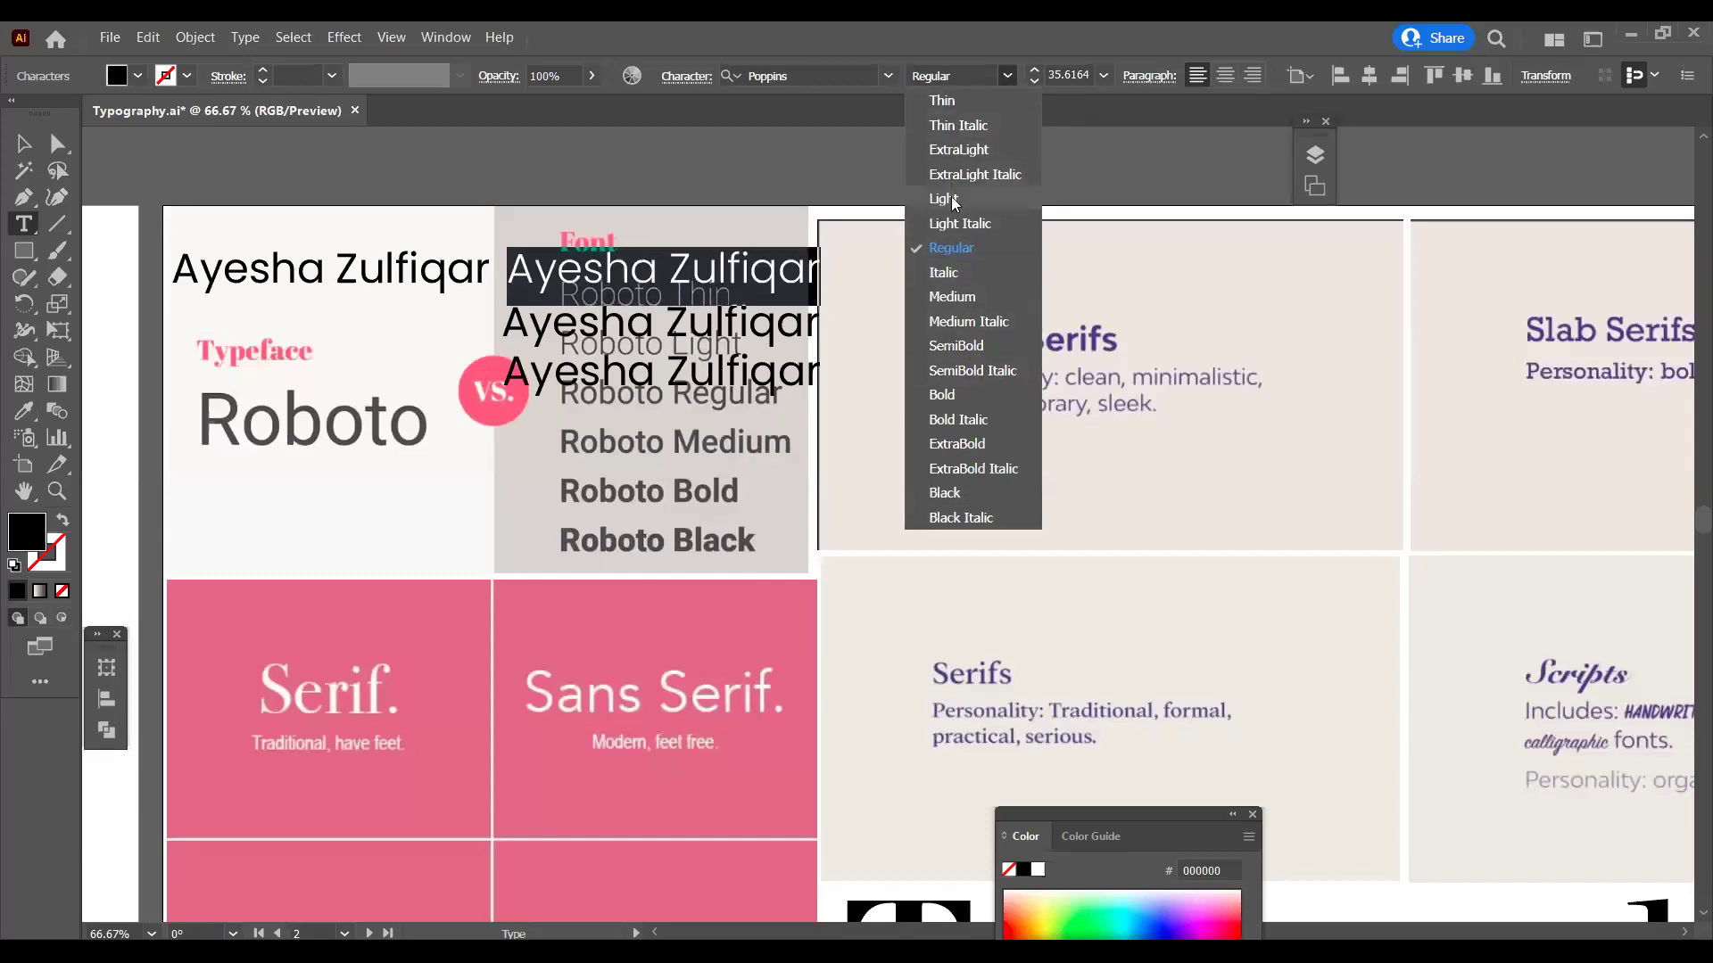
left_click(953, 225)
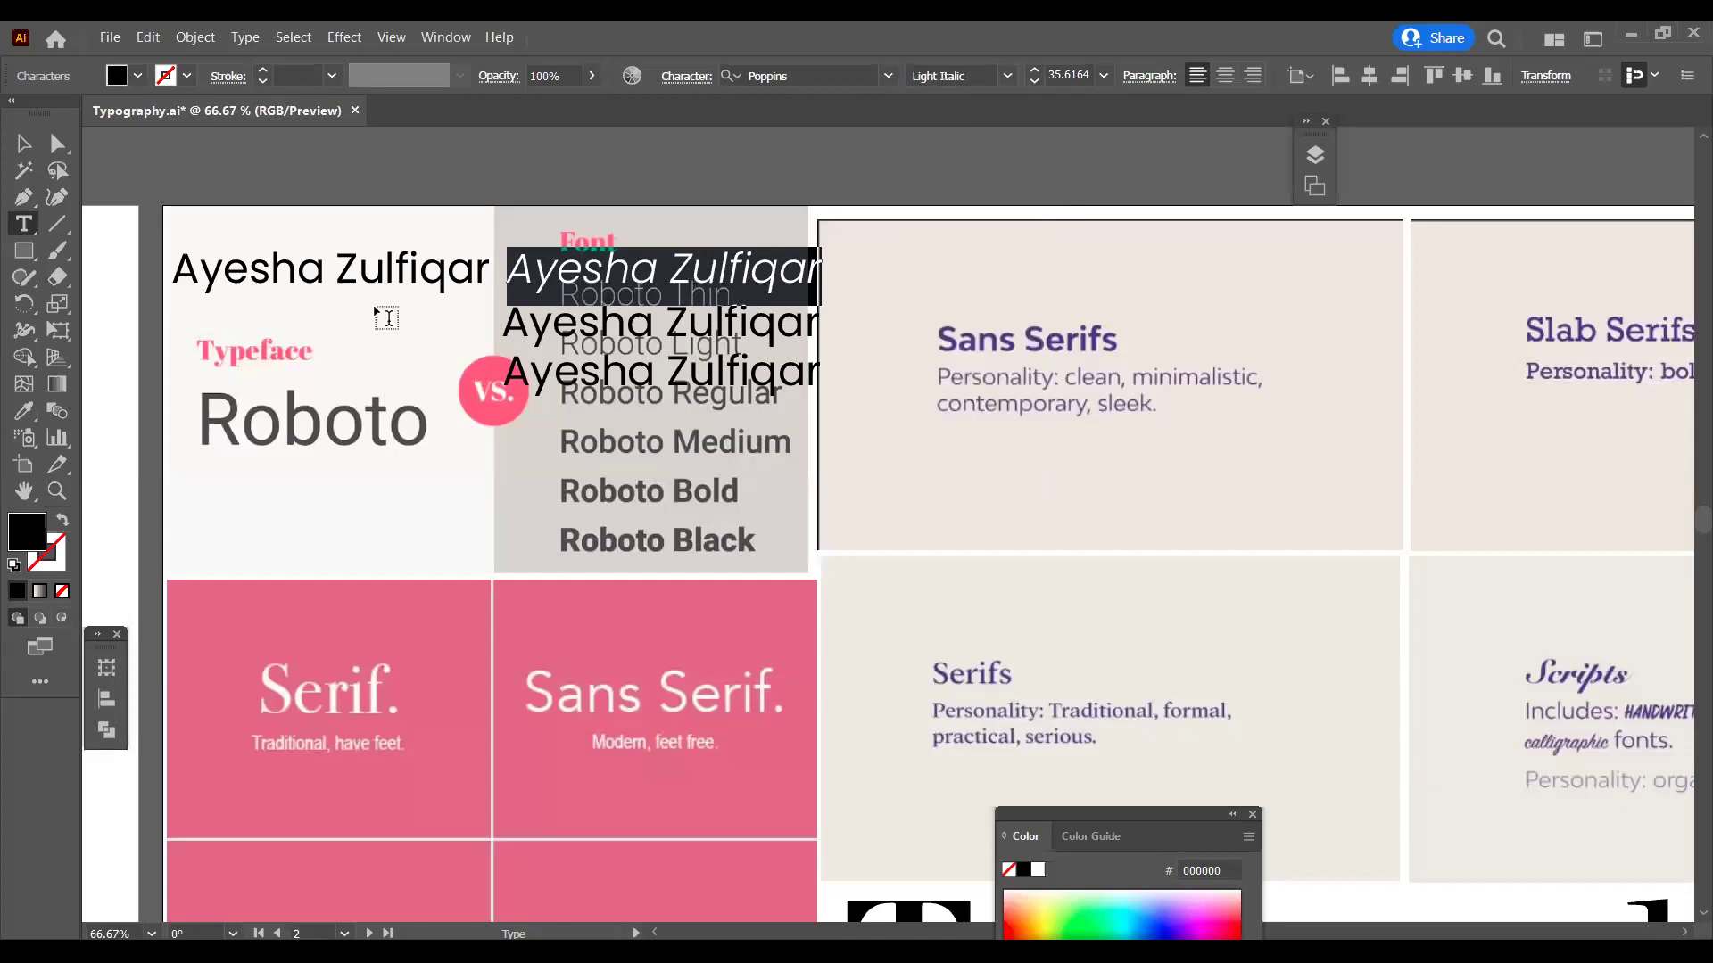
left_click(524, 270)
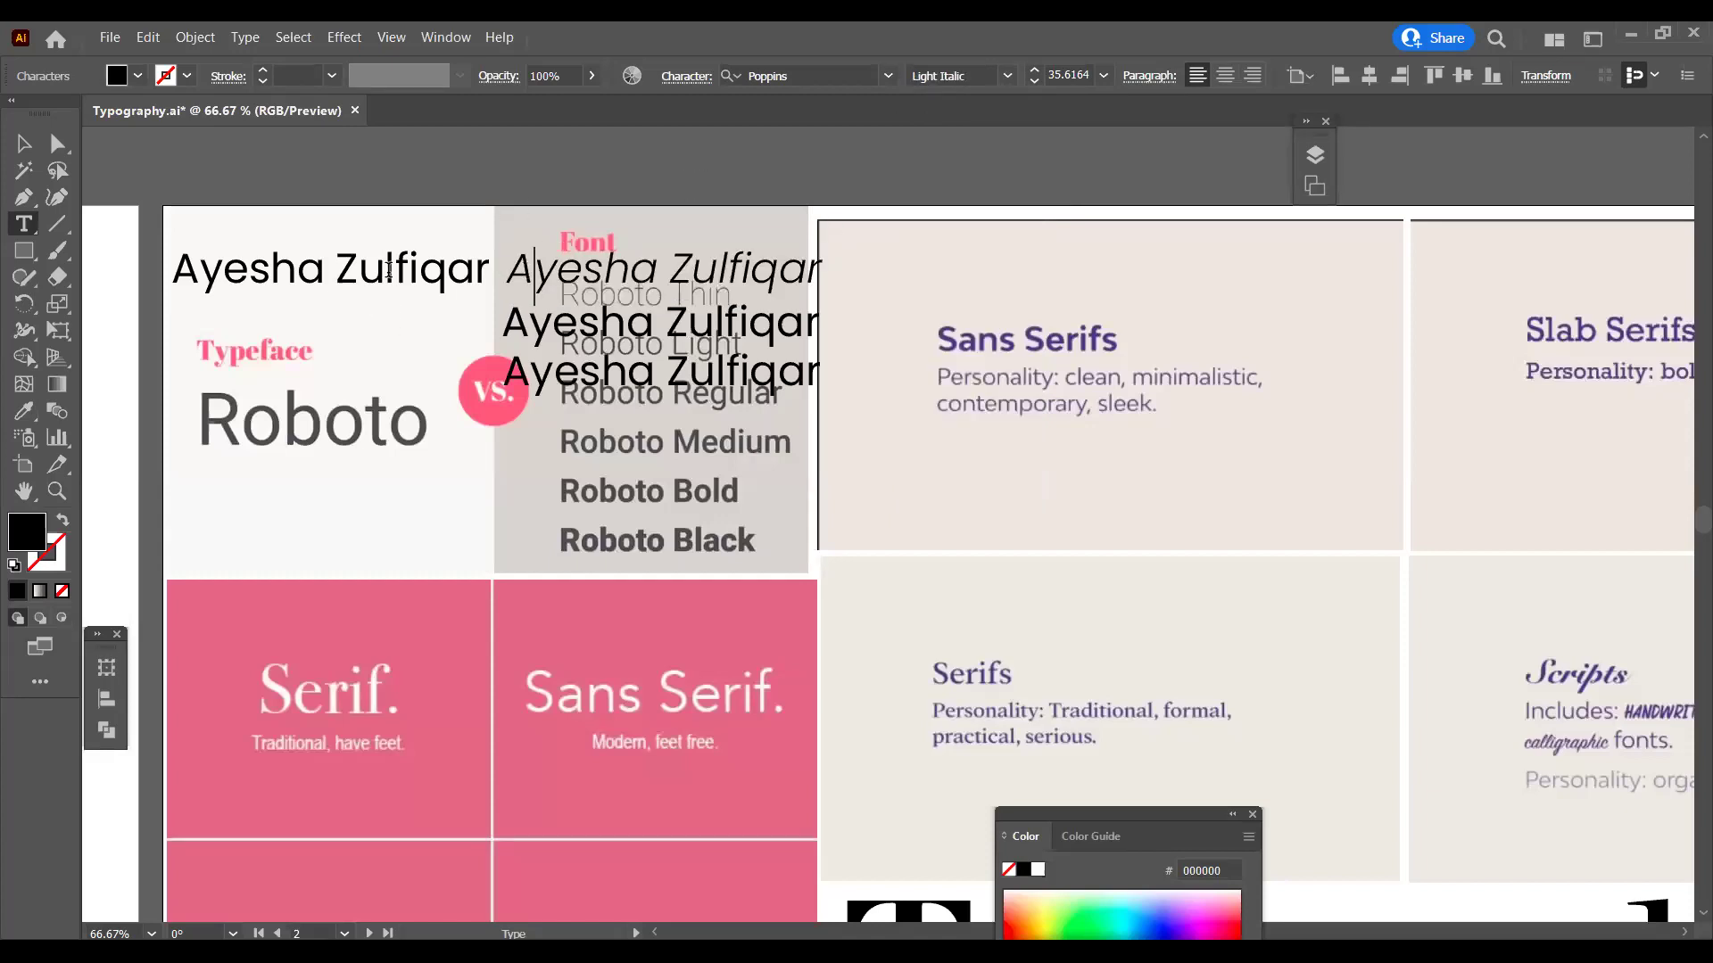
left_click(356, 275)
left_click_drag(409, 272, 249, 272)
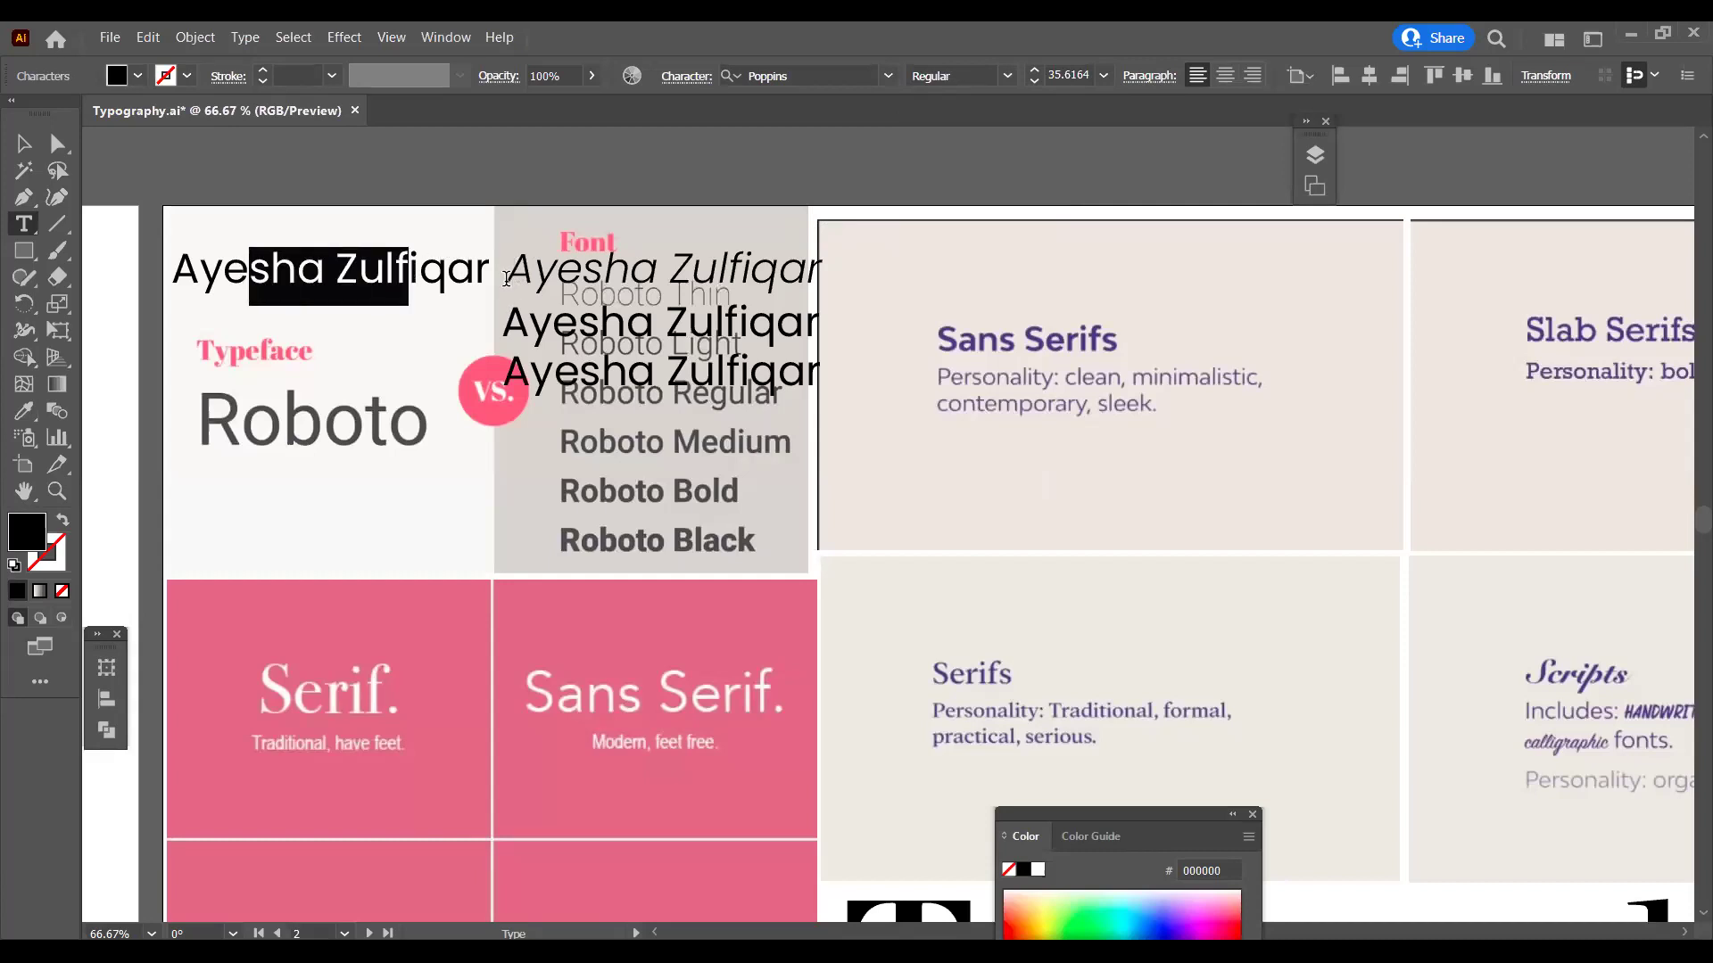
left_click_drag(506, 272, 852, 278)
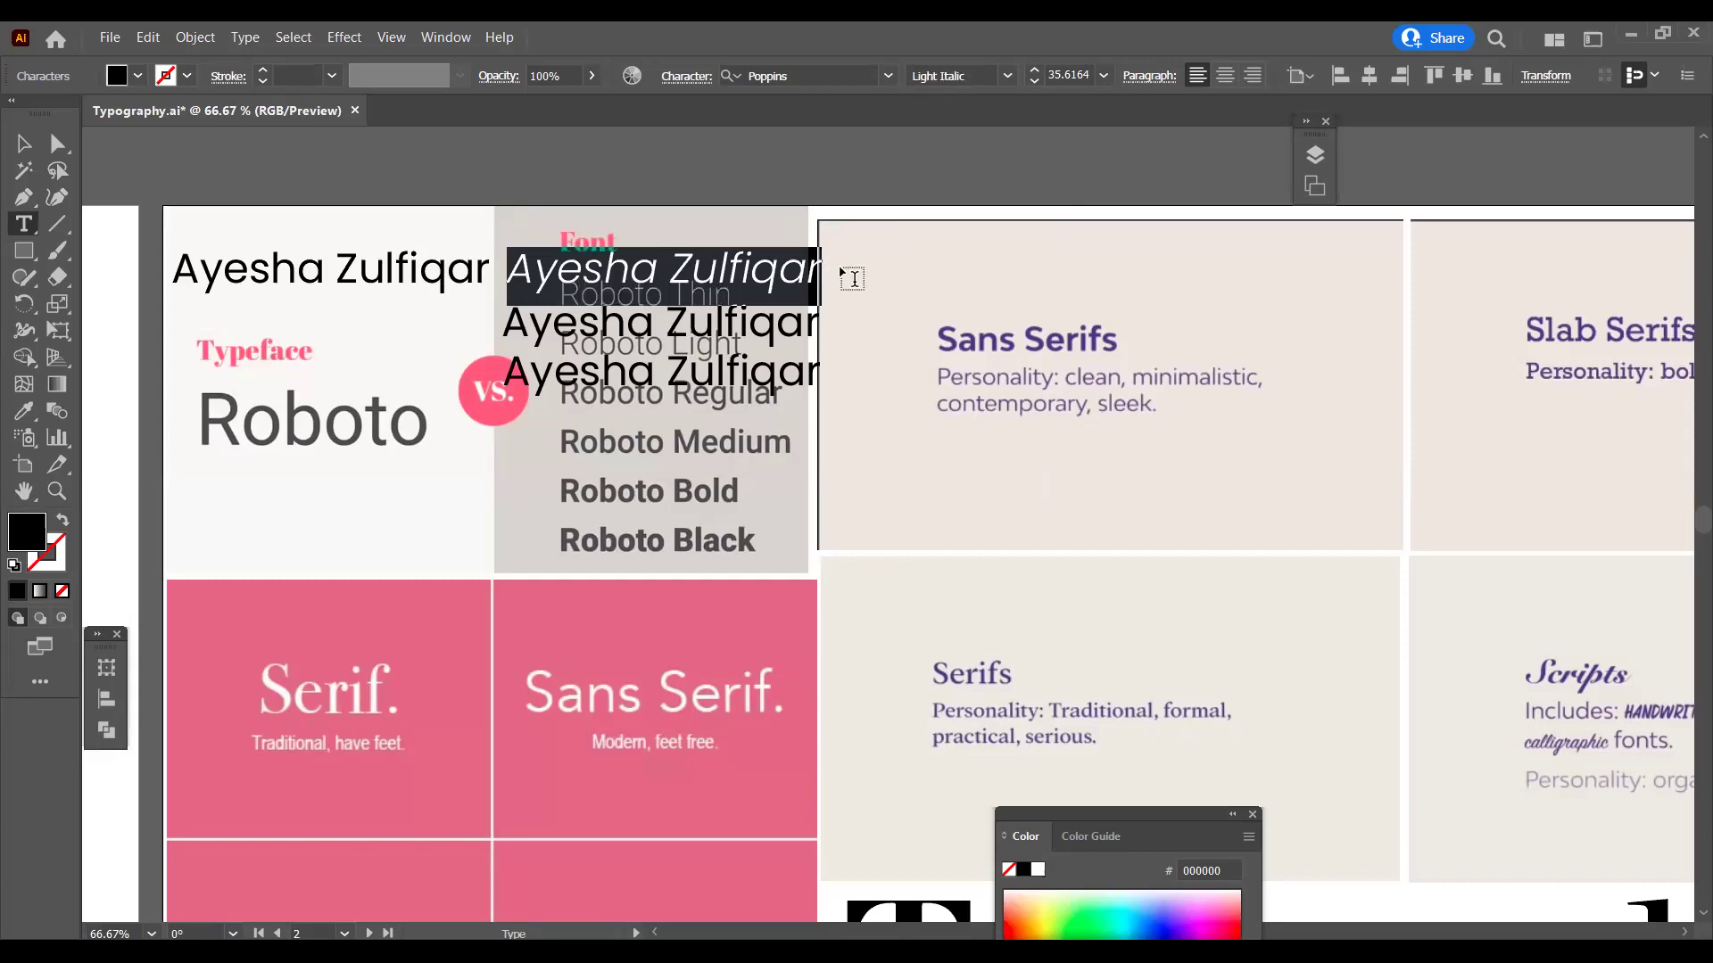
left_click(24, 143)
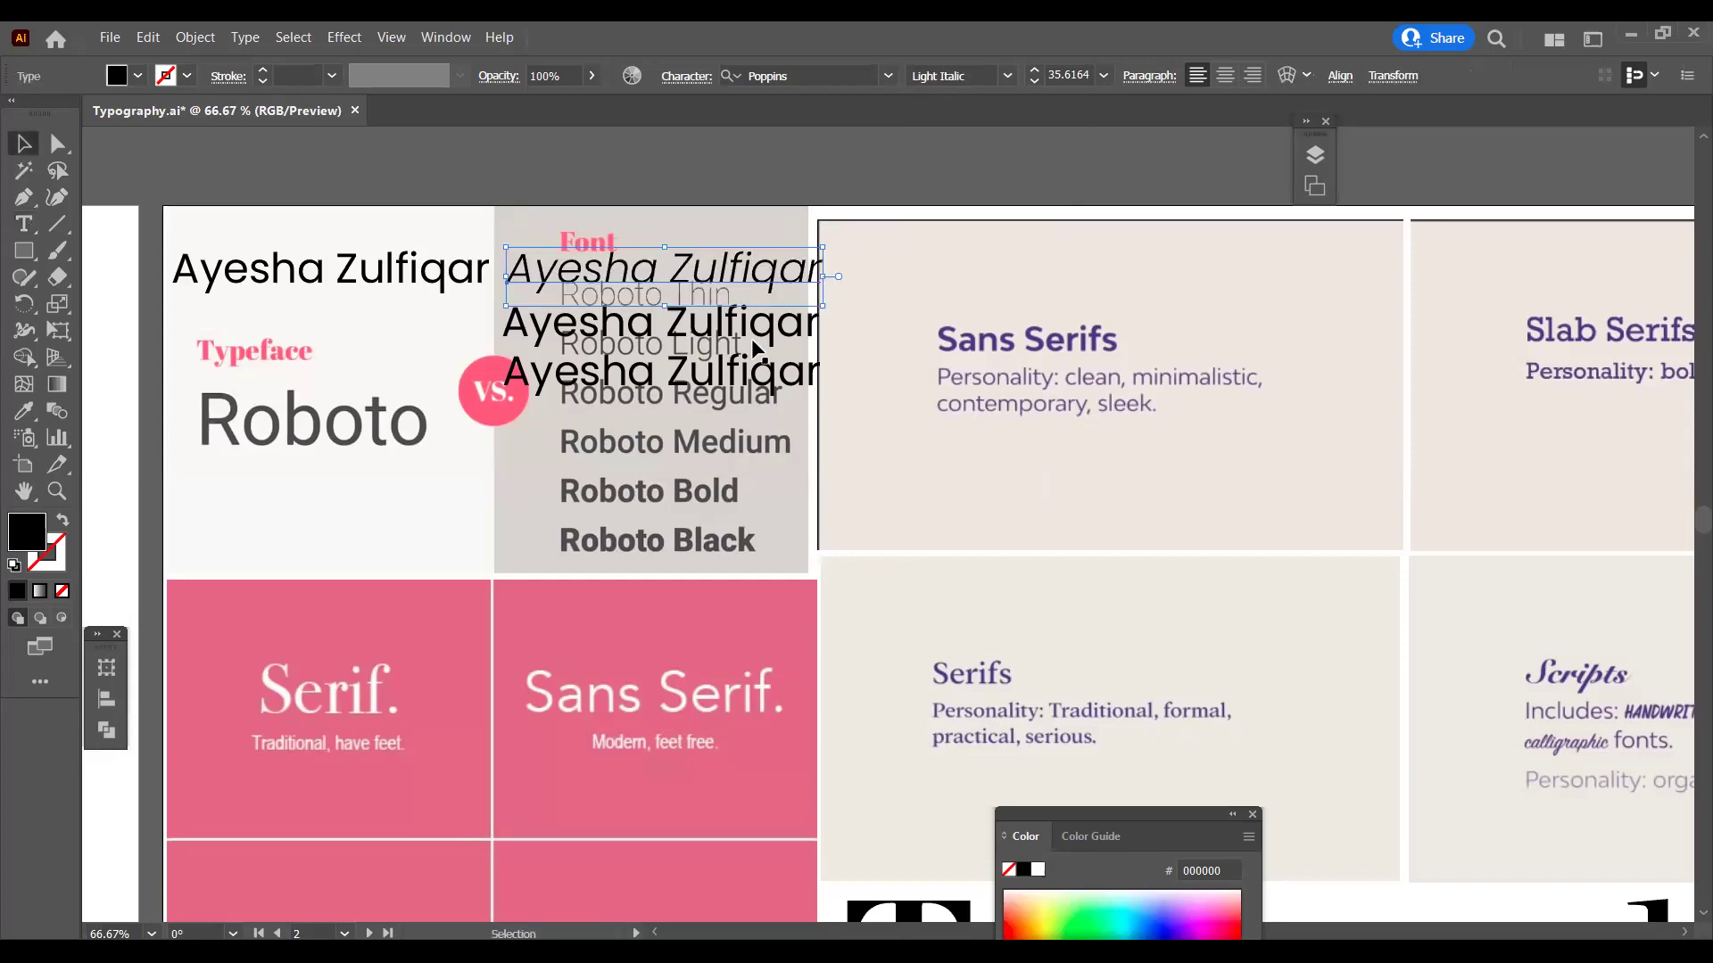
- Move the italic line and two other name copies above the artboards
key("ctrl+minus")
left_click_drag(677, 389, 662, 270)
key("ctrl+minus")
key("ctrl+minus")
left_click(657, 330)
mouse_move(658, 330)
left_mouse_down()
mouse_move(656, 177)
mouse_move(661, 194)
left_mouse_up()
left_click_drag(651, 410, 649, 272)
scroll(635, 413, "up", 2)
scroll(630, 424, "up", 1)
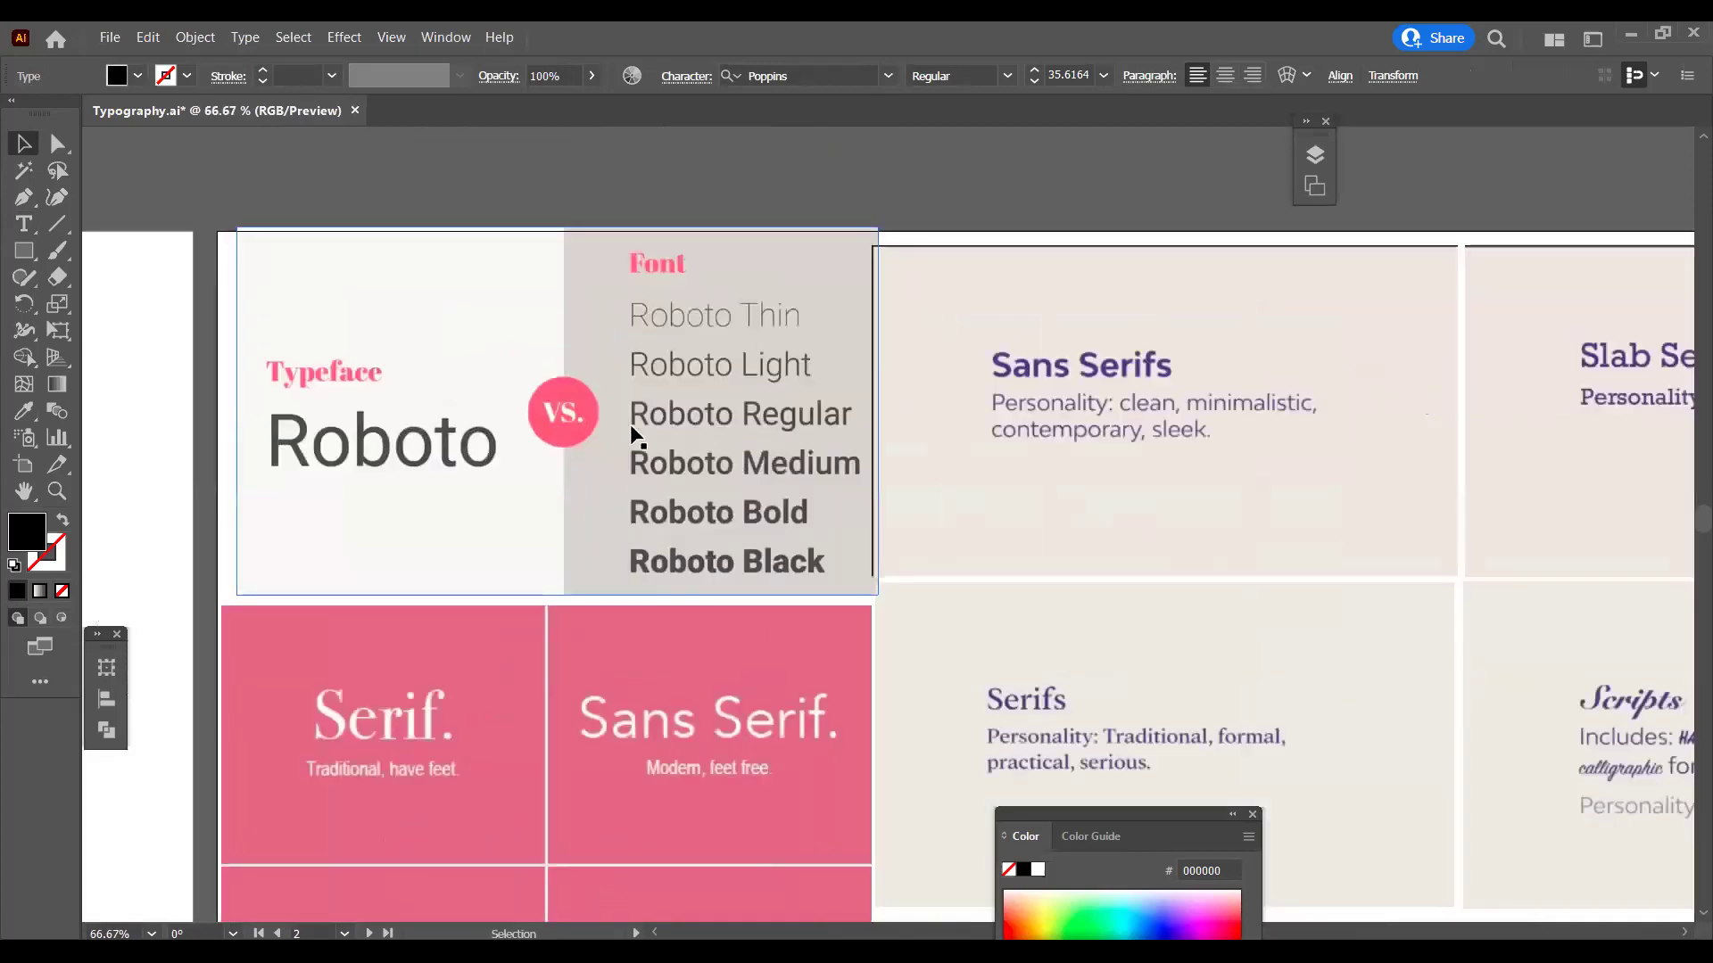
scroll(630, 425, "down", 2)
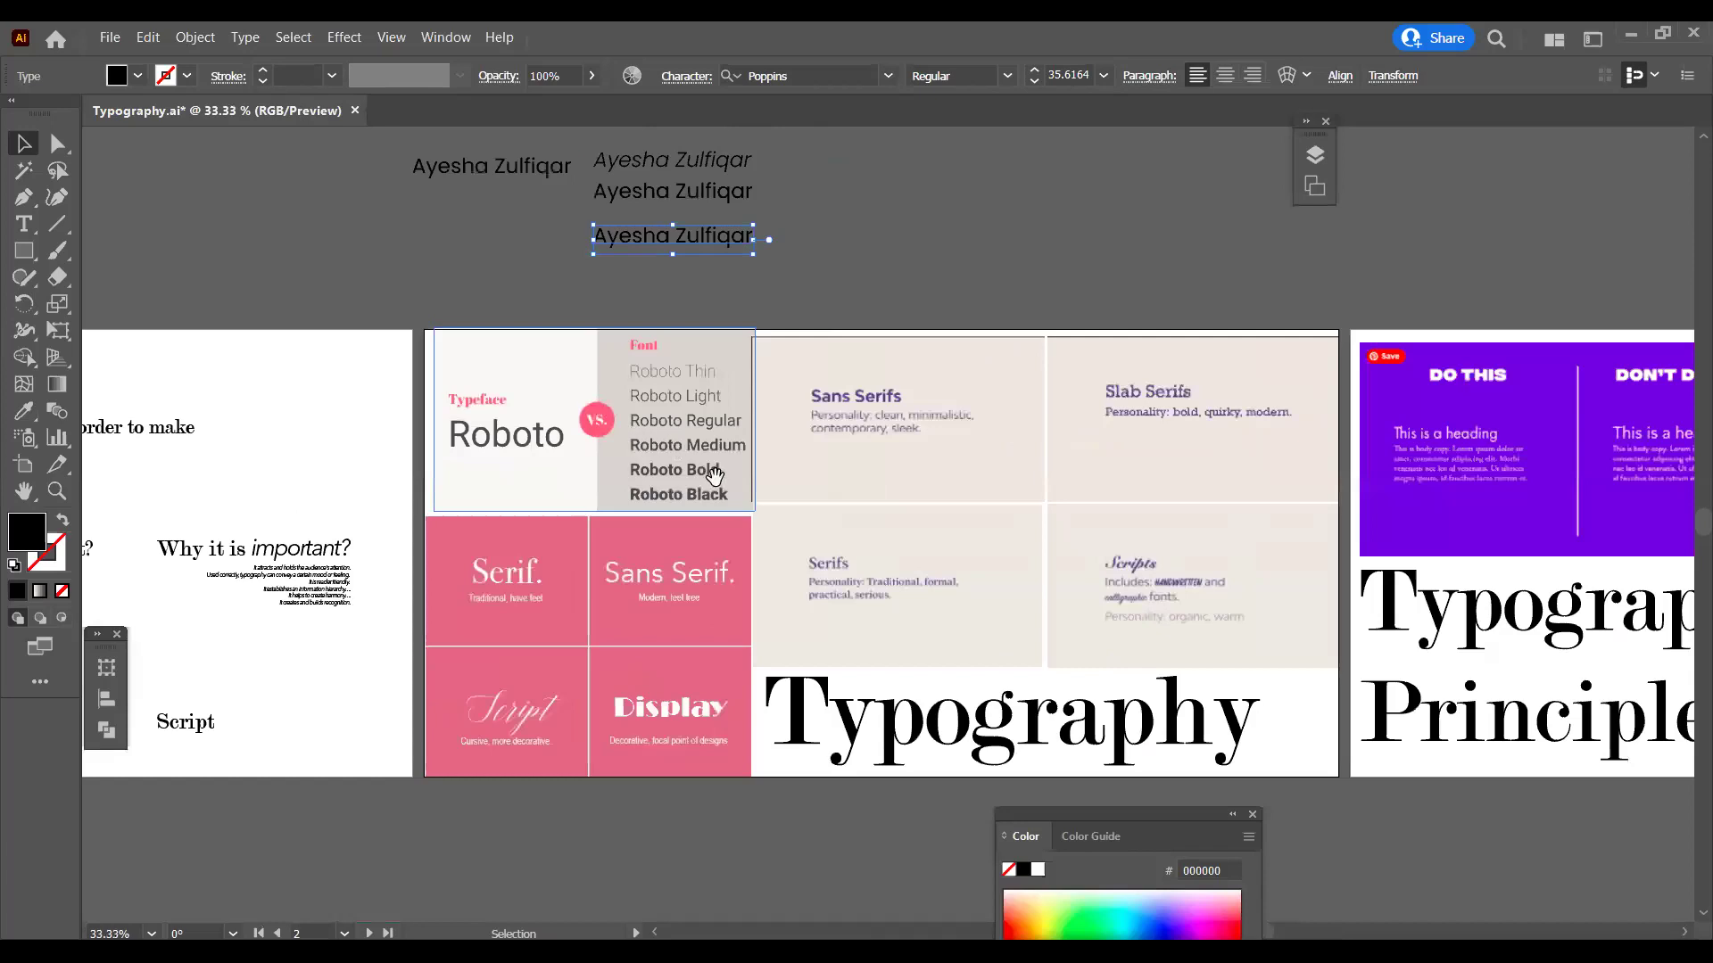
scroll(572, 431, "right", 2)
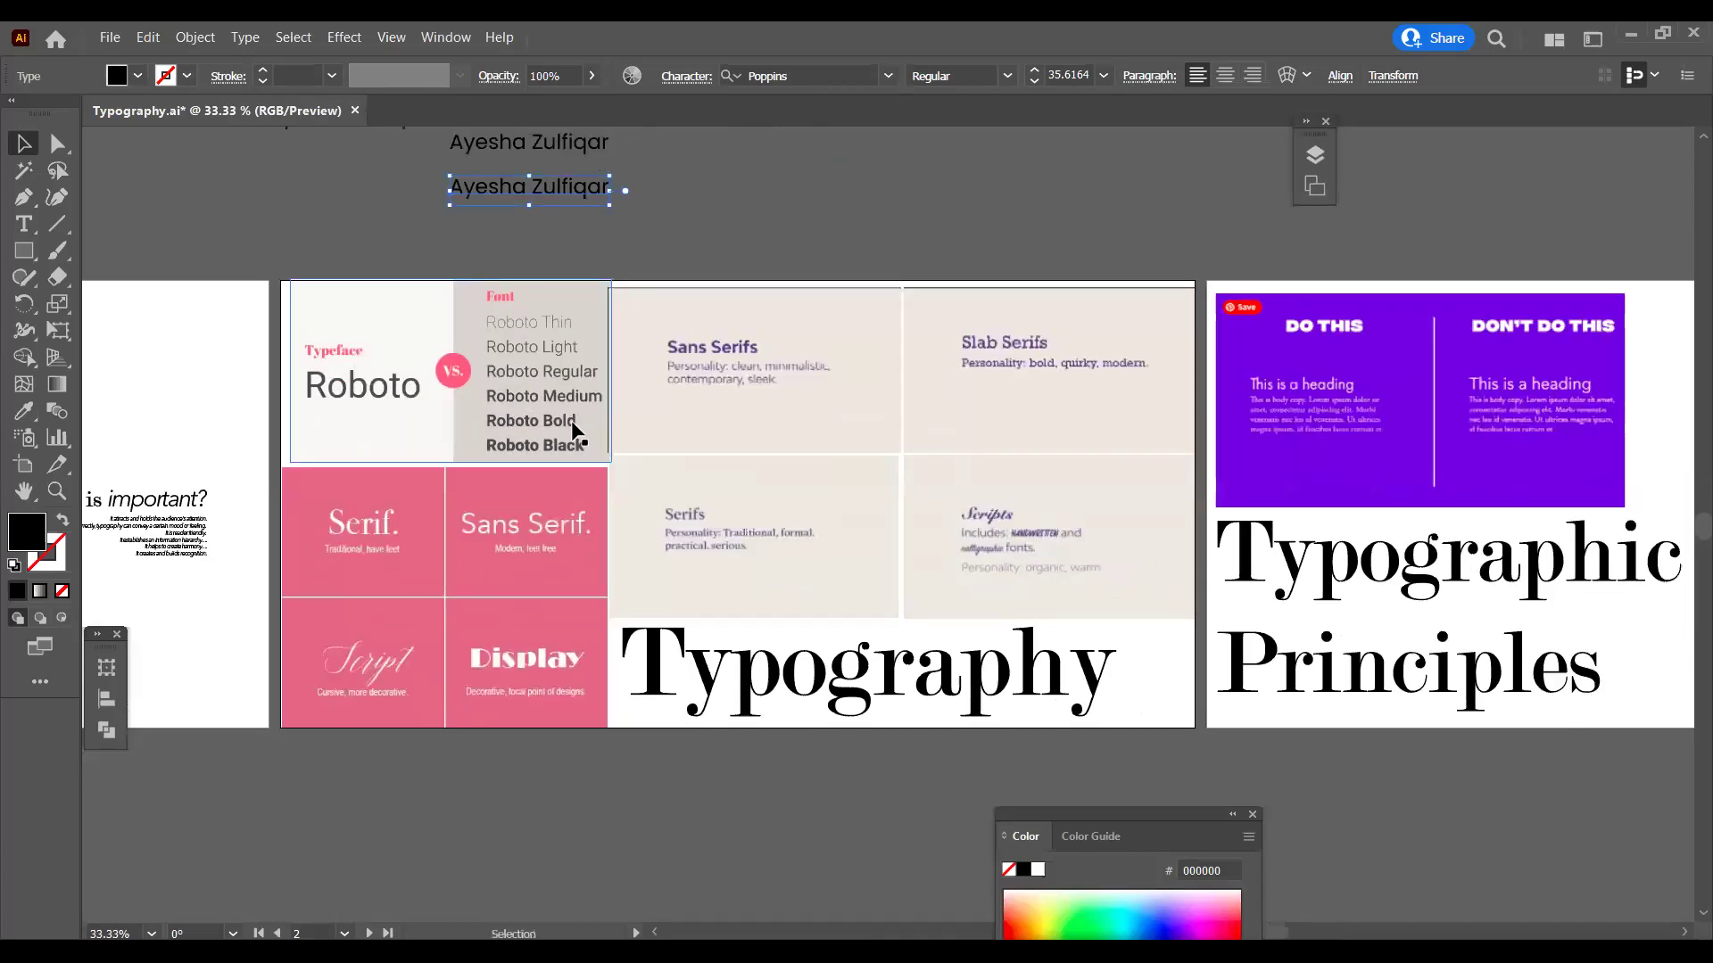
scroll(613, 518, "up", 2)
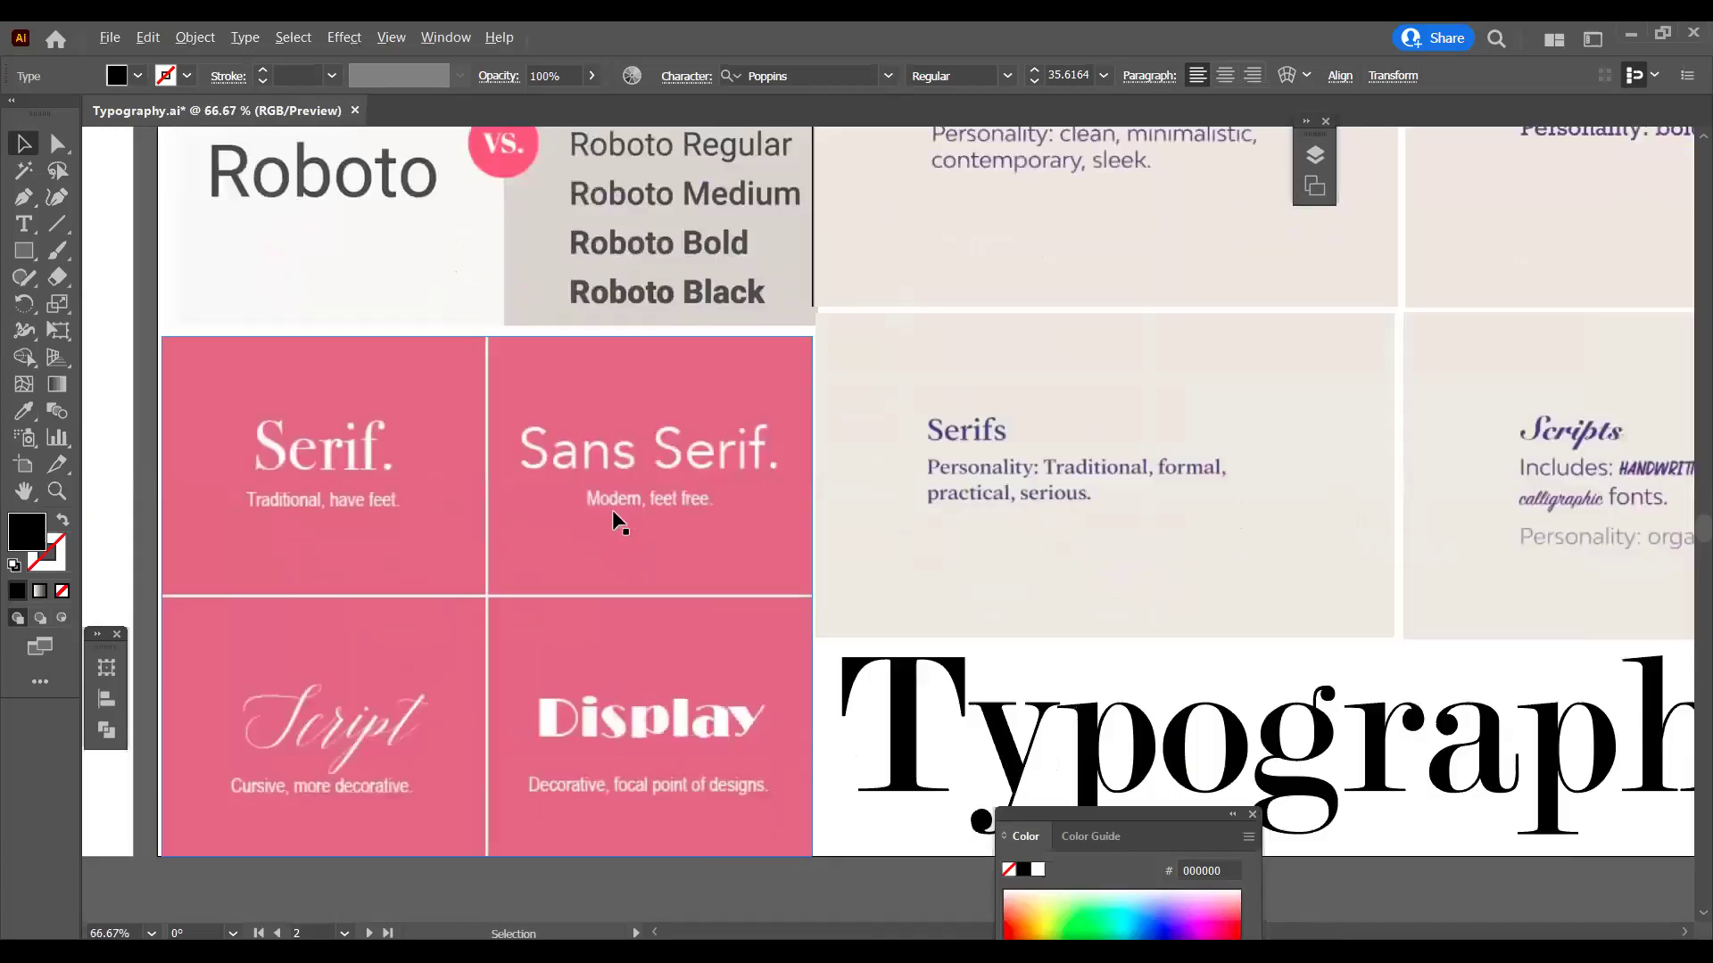
scroll(565, 372, "down", 1)
scroll(565, 372, "left", 1)
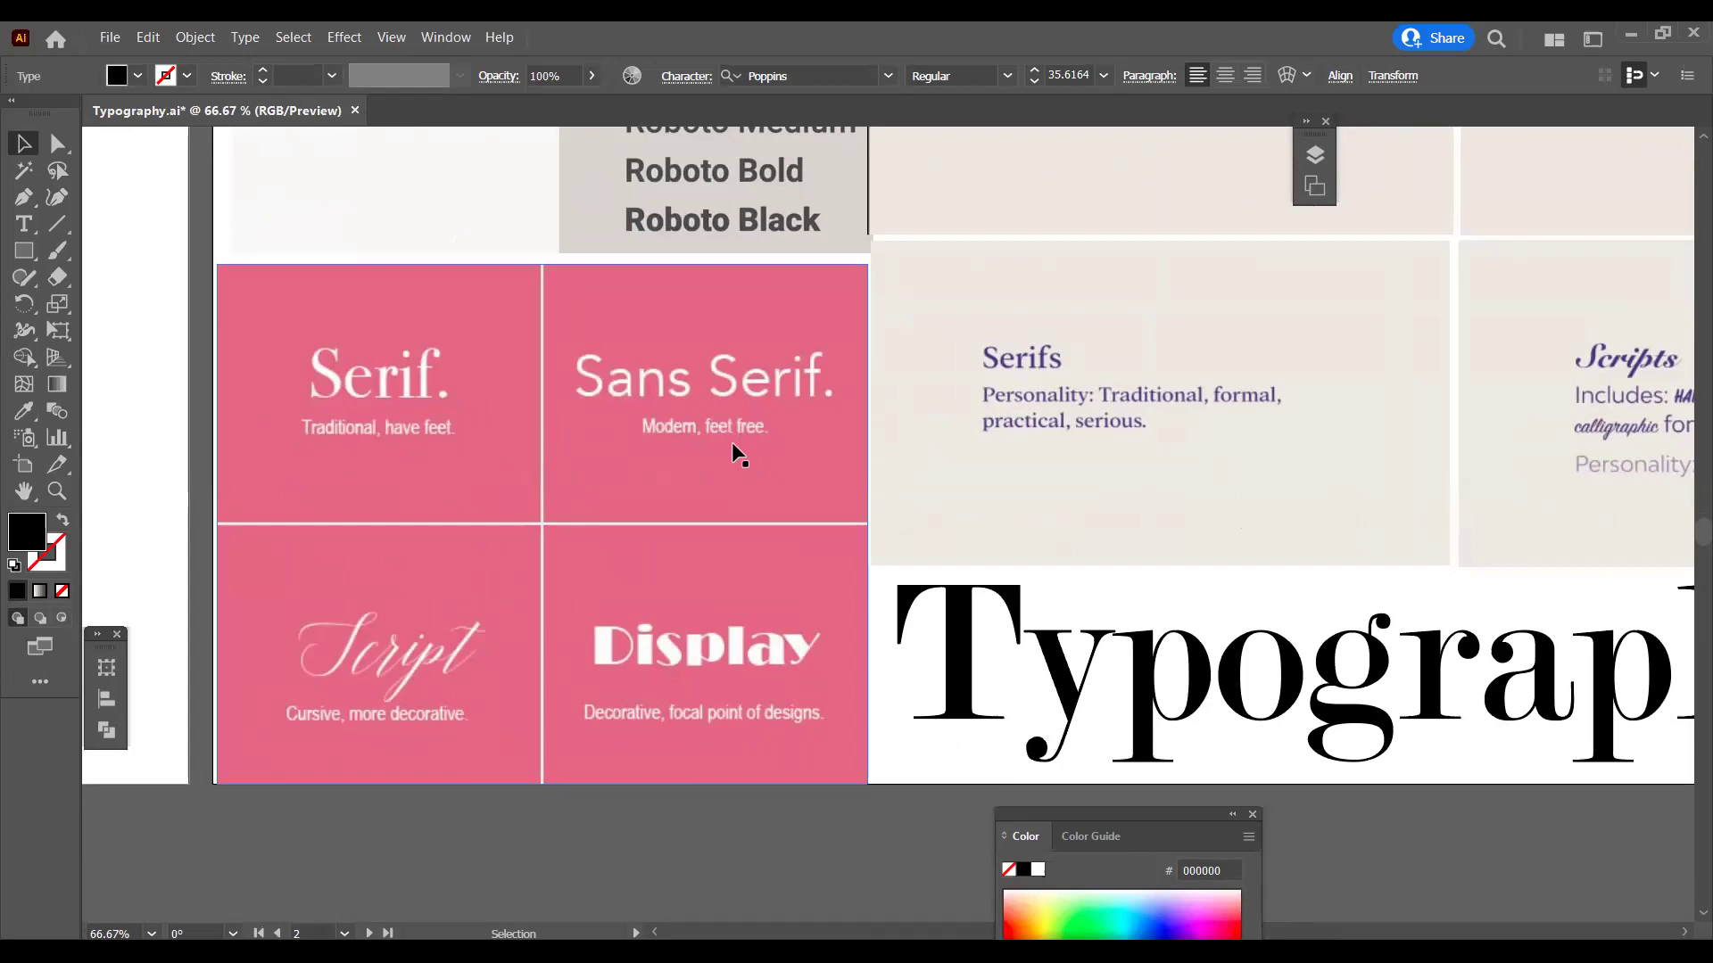
scroll(443, 290, "up", 3)
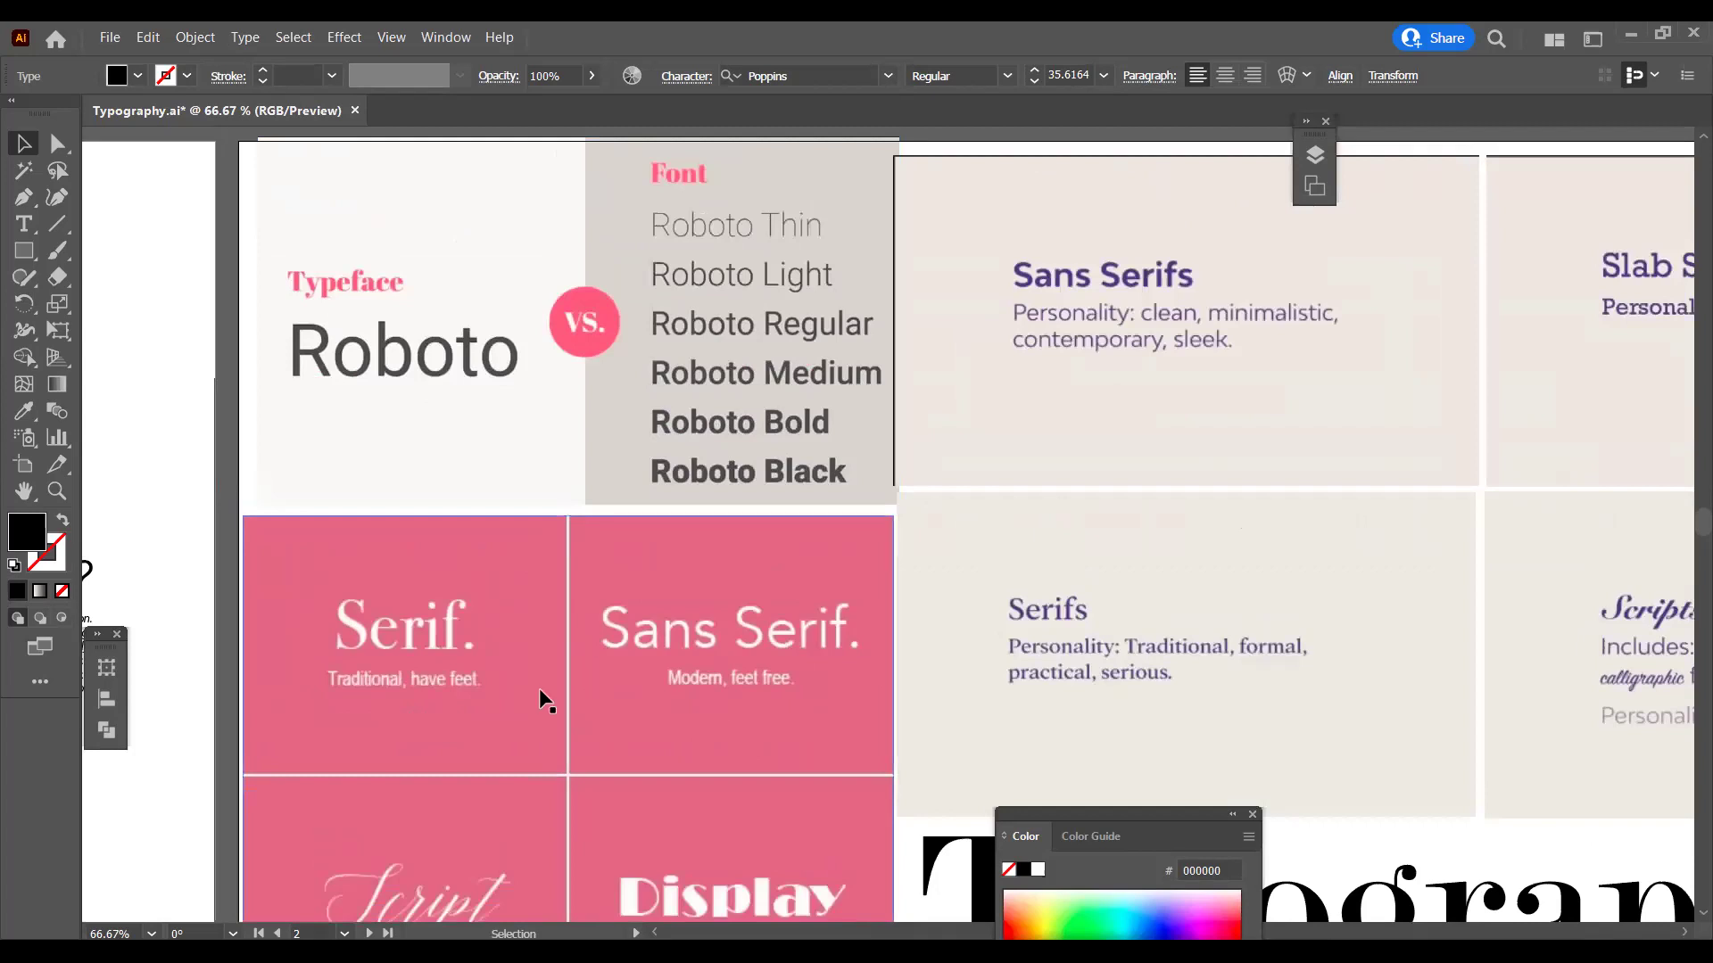
left_click(689, 680)
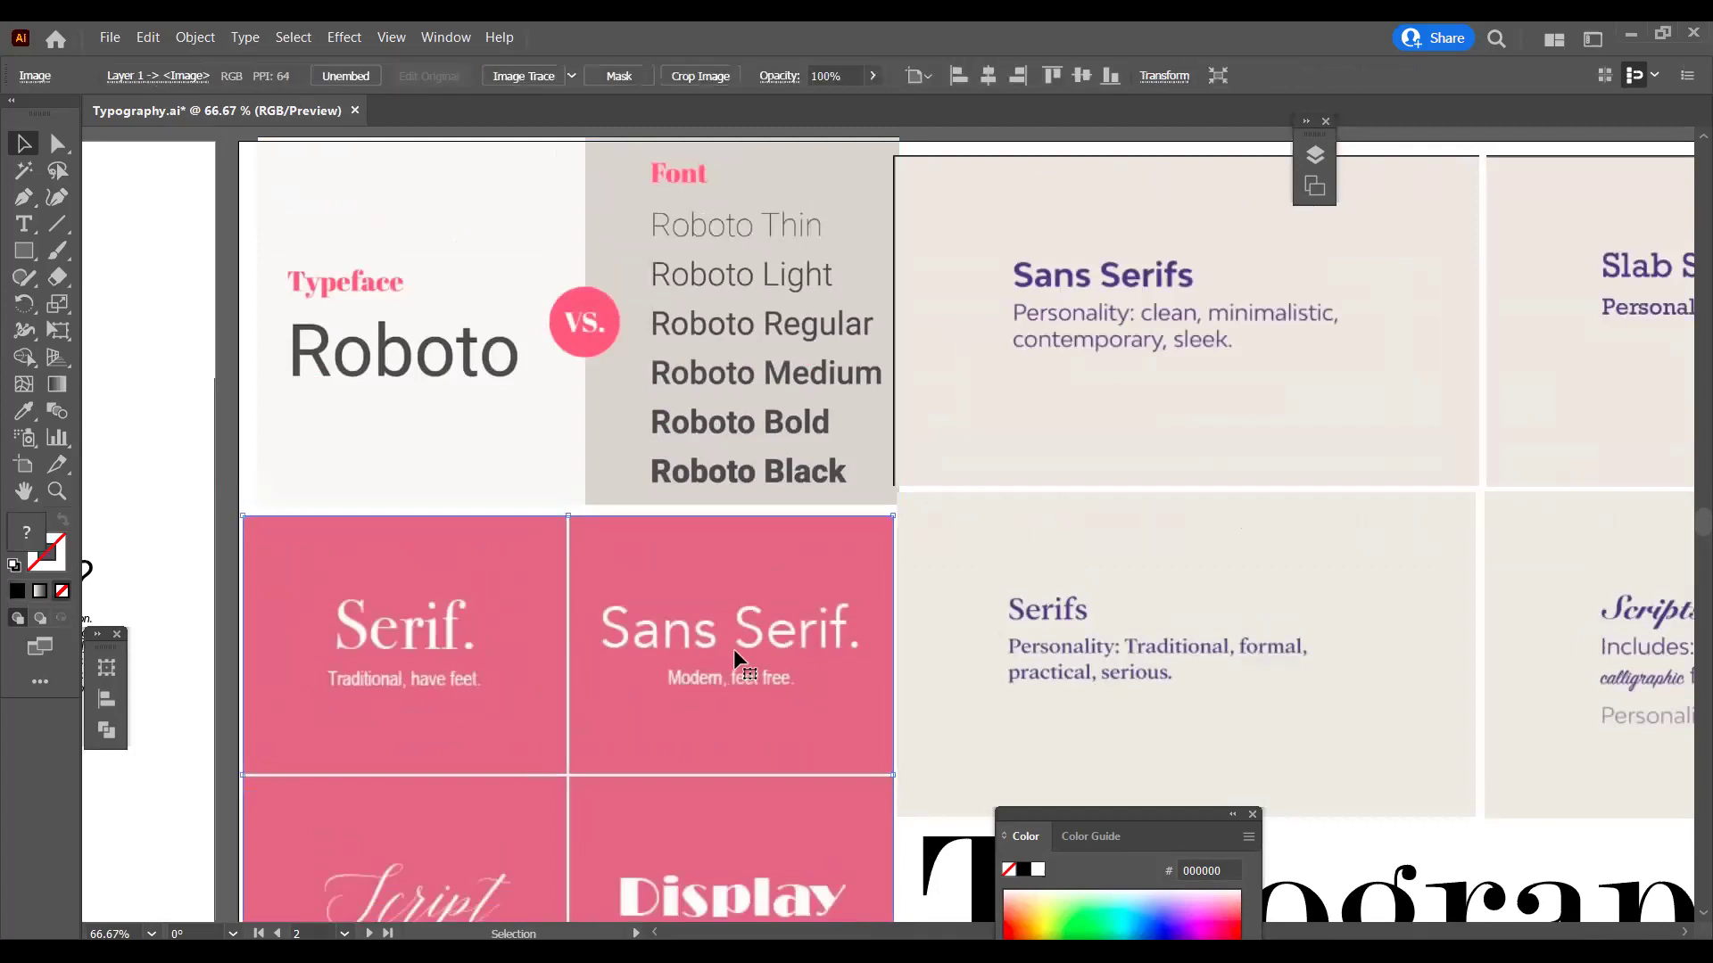
- Inspect the pink Serif tile up close, then zoom out and pan to the poster artboards
scroll(664, 697, "down", 1)
scroll(664, 698, "down", 2)
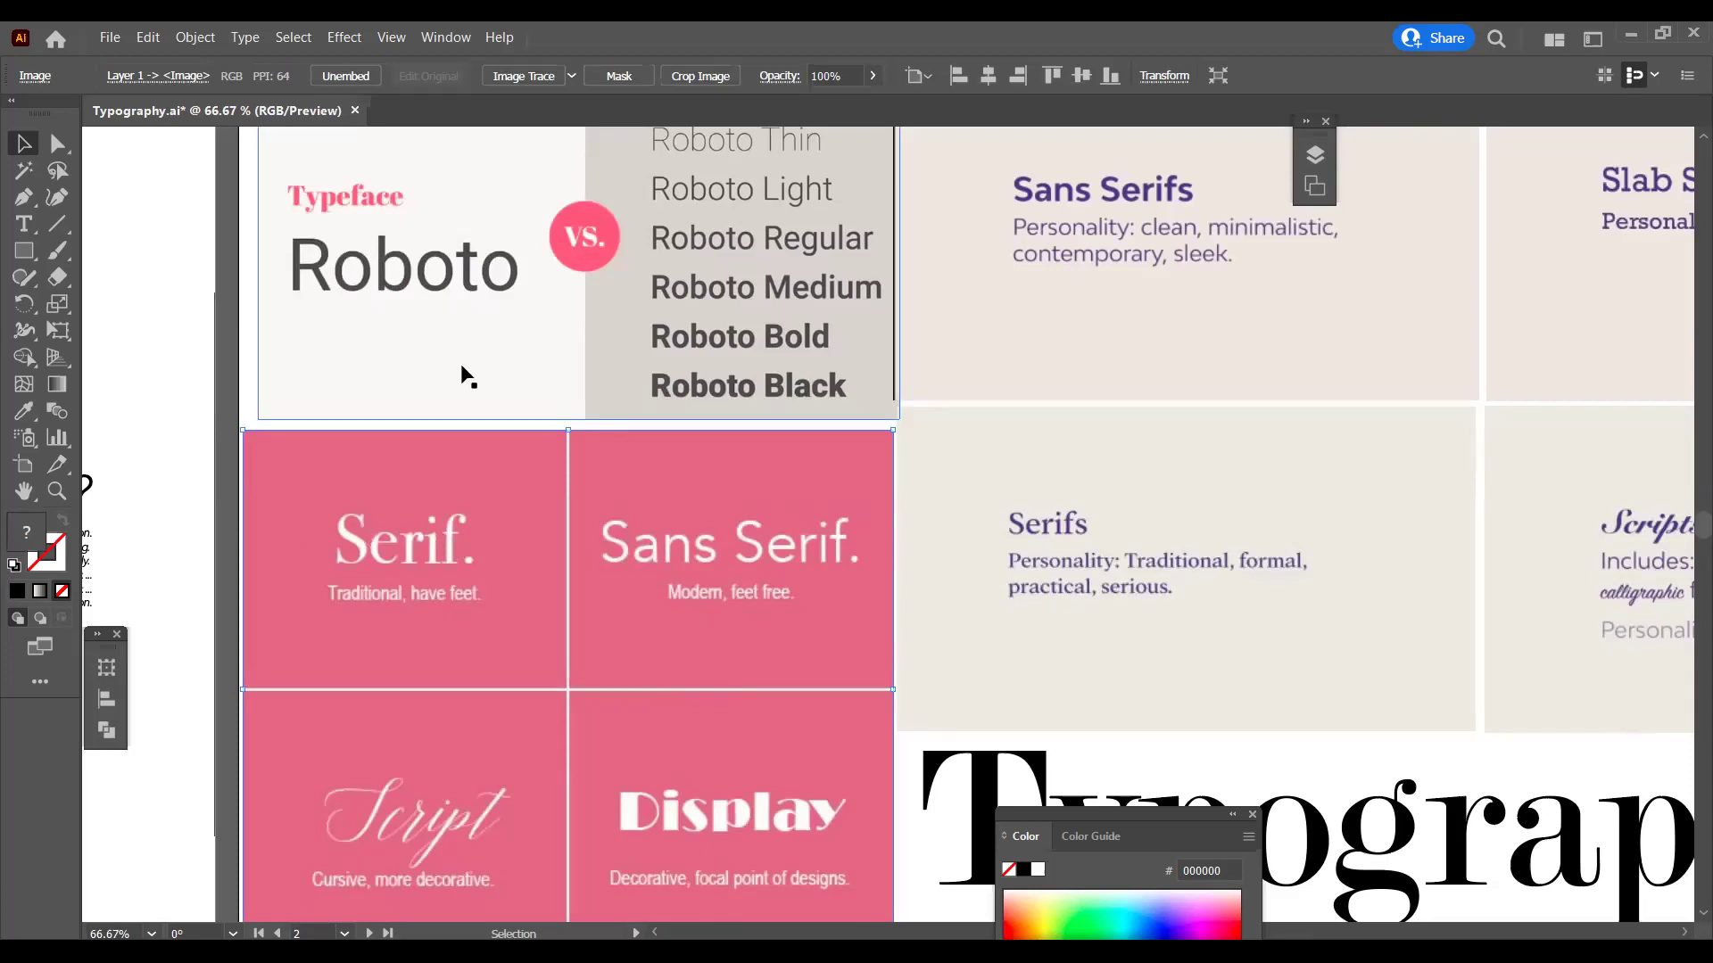
scroll(273, 555, "up", 4)
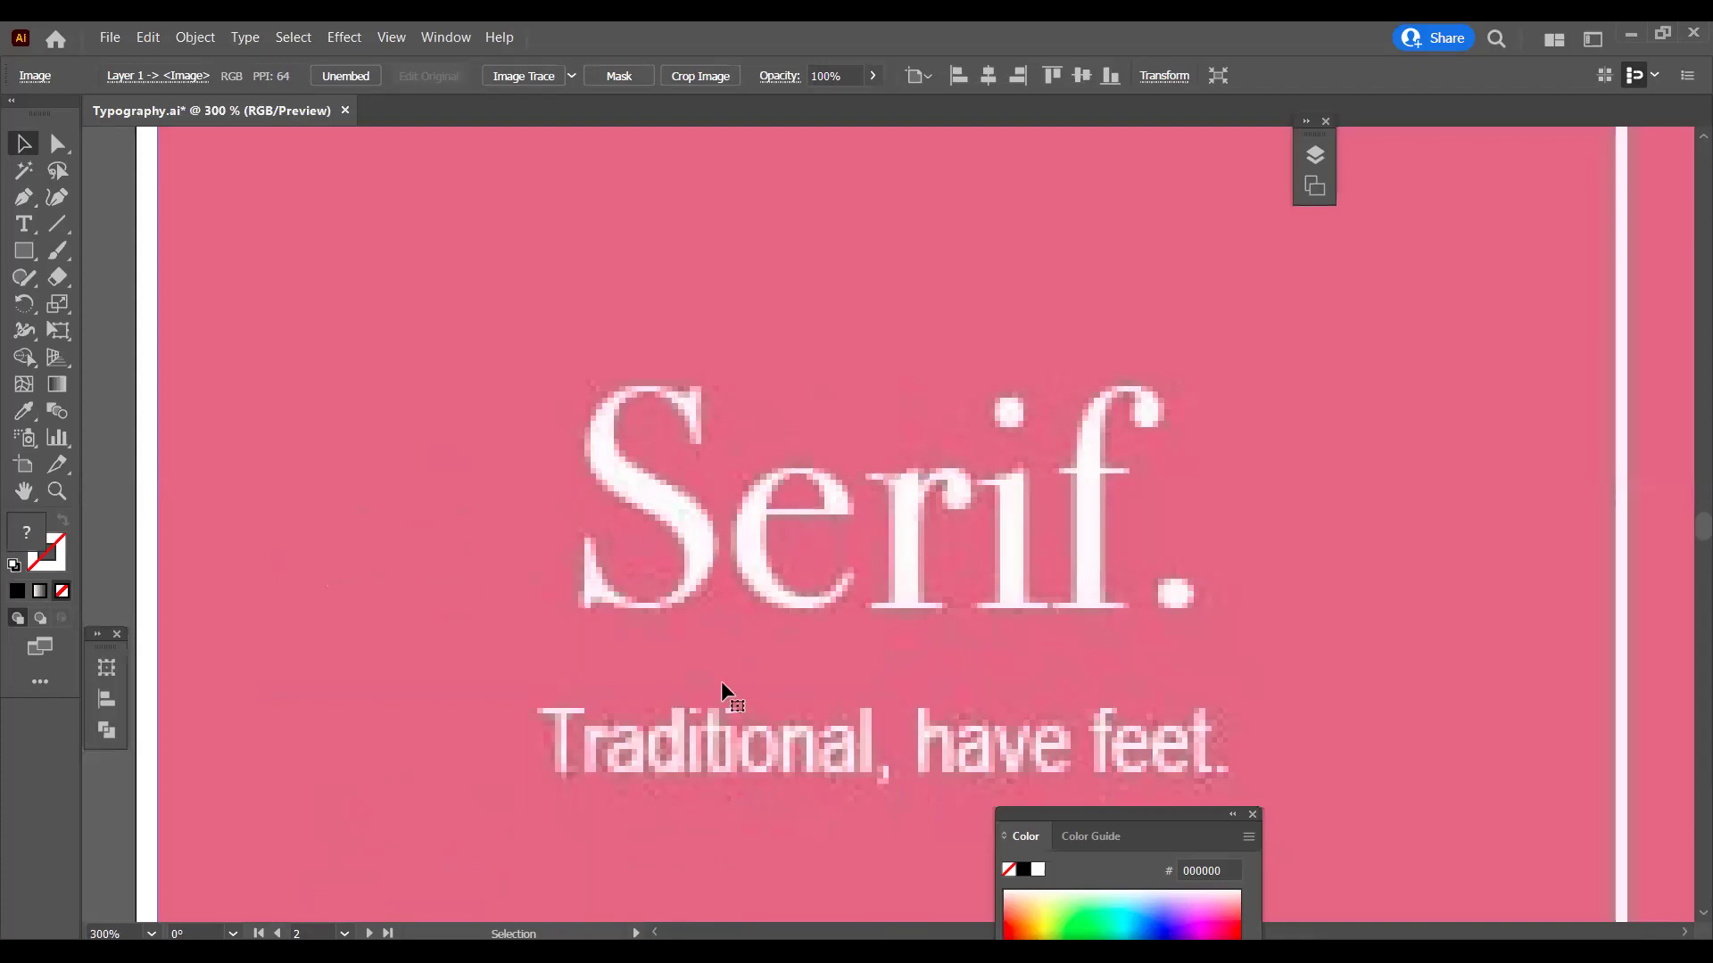
scroll(567, 662, "down", 3)
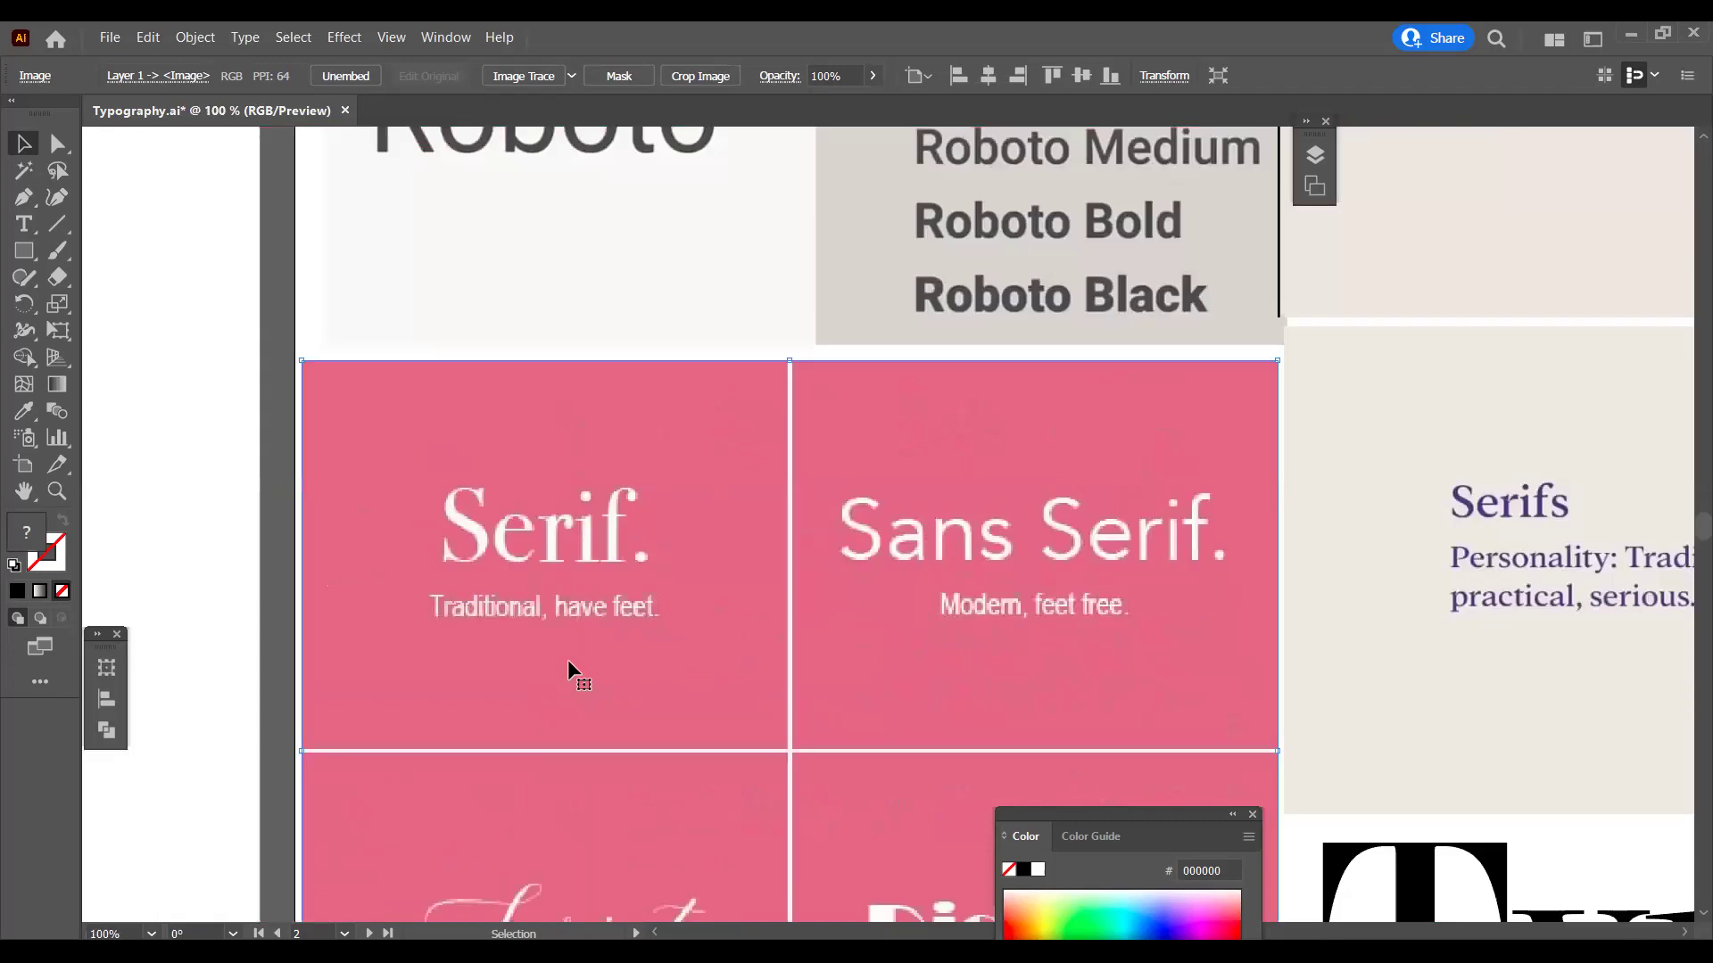
scroll(566, 671, "down", 1)
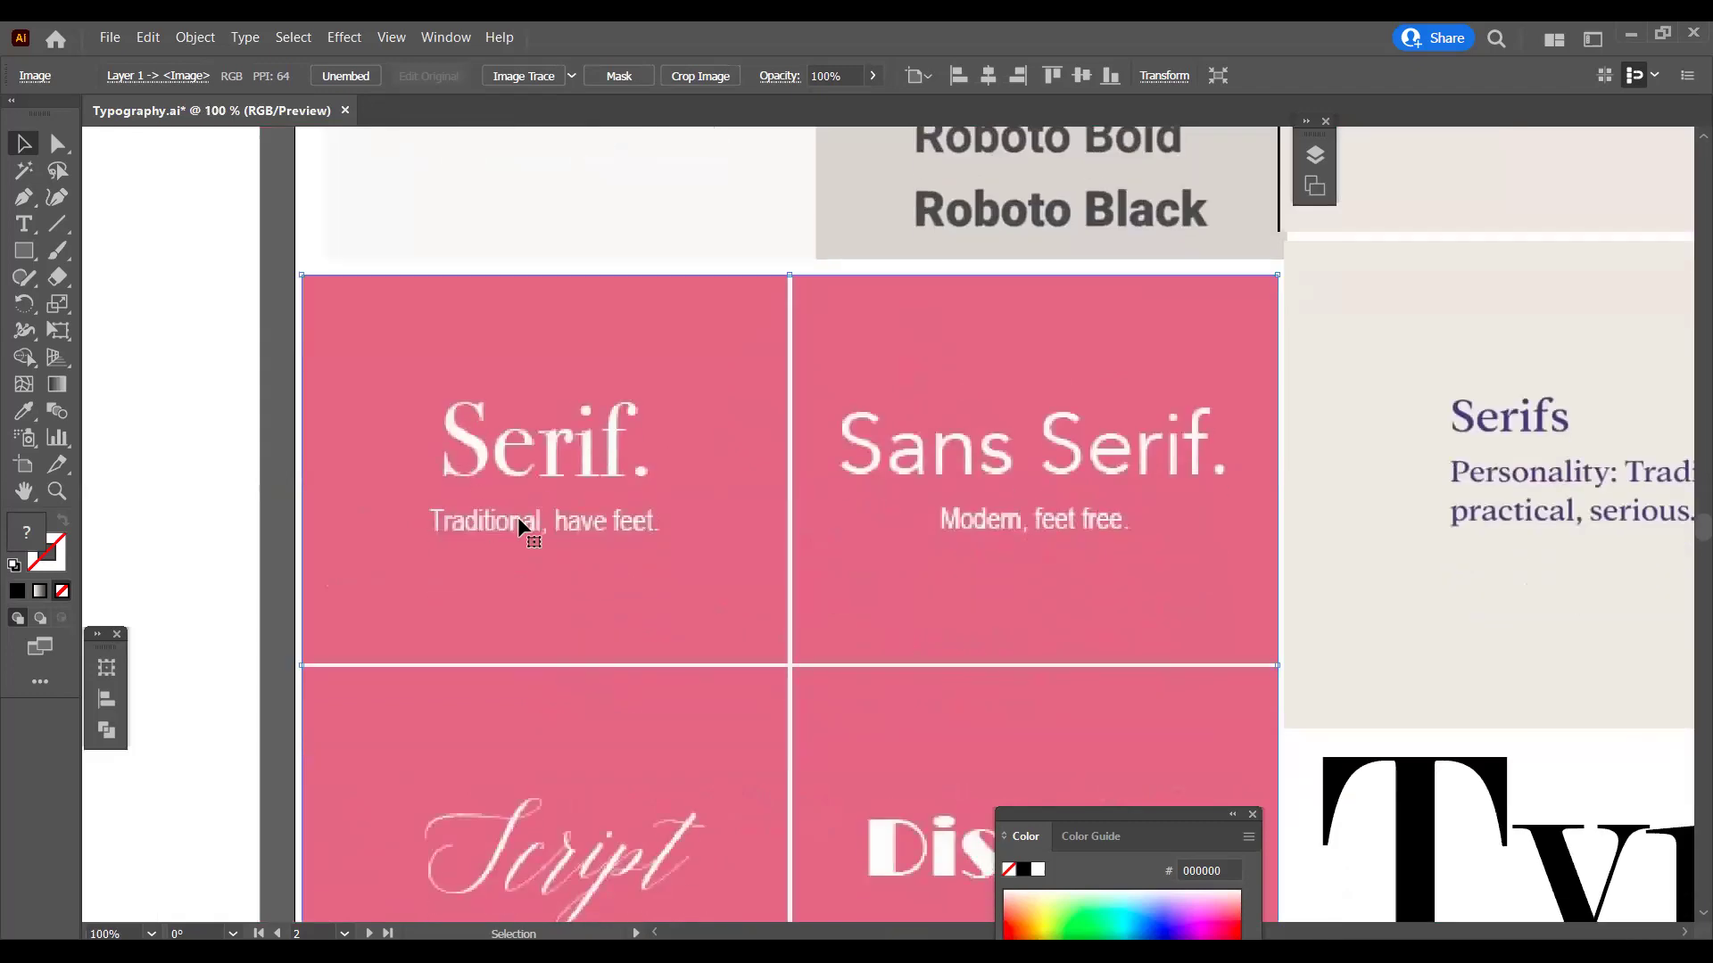
scroll(517, 522, "down", 1)
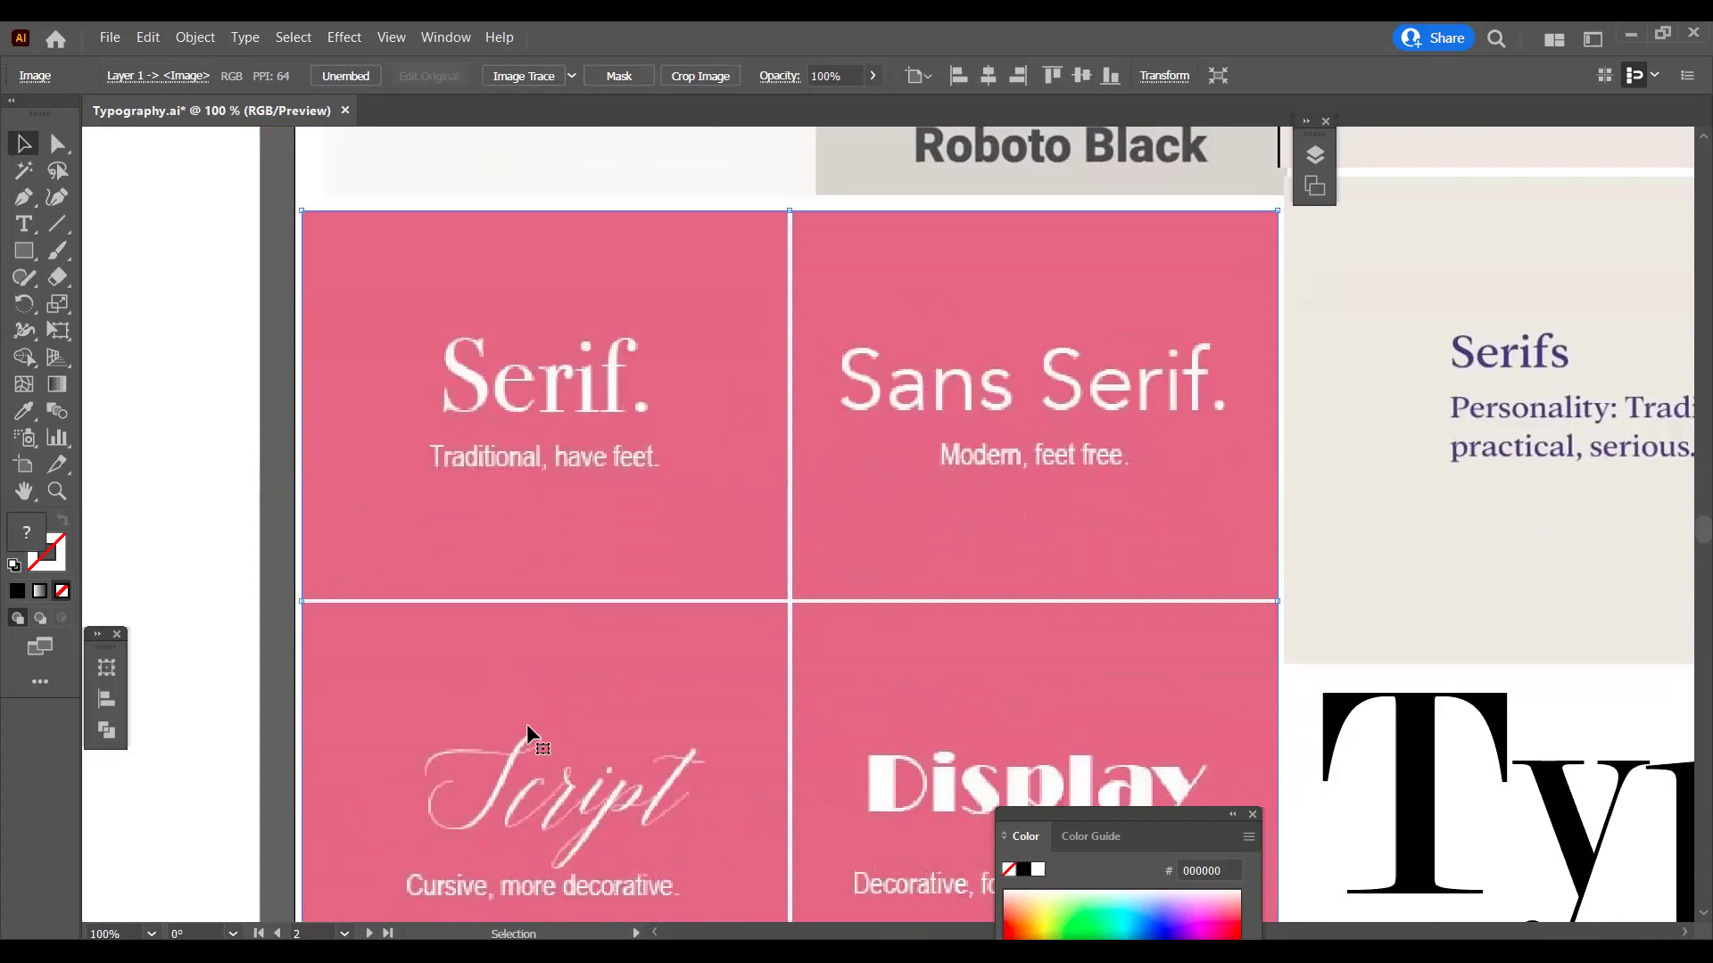
scroll(526, 724, "down", 1)
scroll(526, 729, "down", 1)
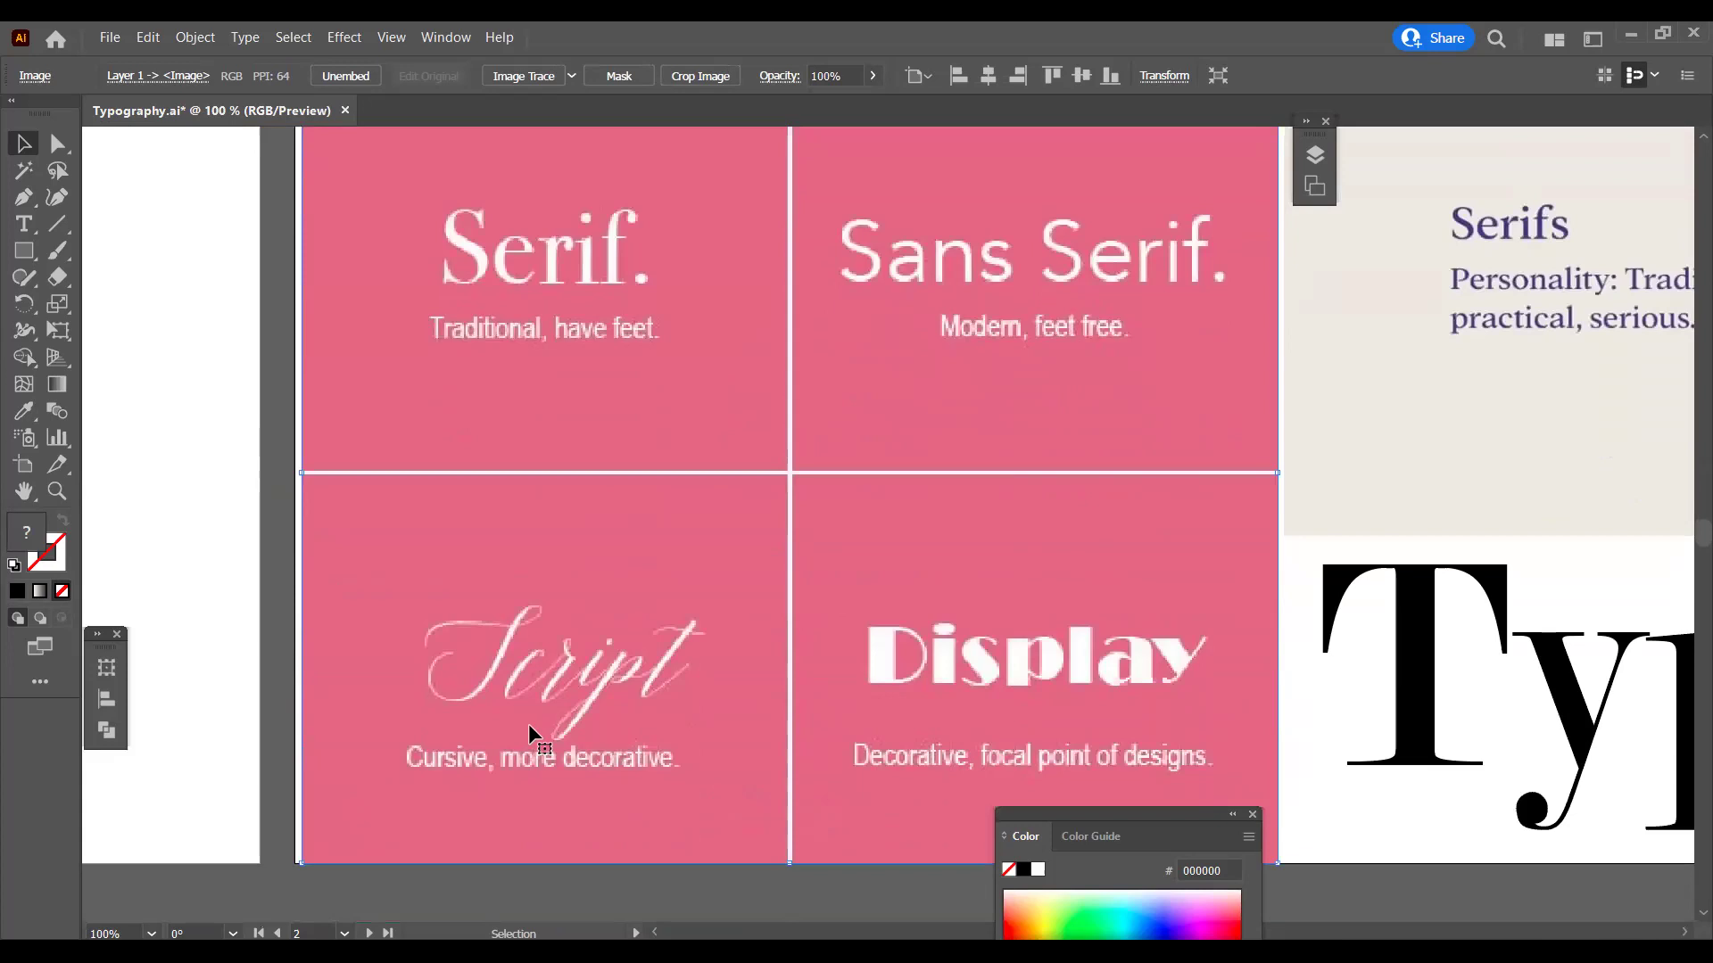
mouse_move(962, 684)
left_mouse_down()
mouse_move(644, 676)
mouse_move(787, 721)
mouse_move(628, 725)
left_mouse_up()
scroll(843, 734, "down", 2, "alt")
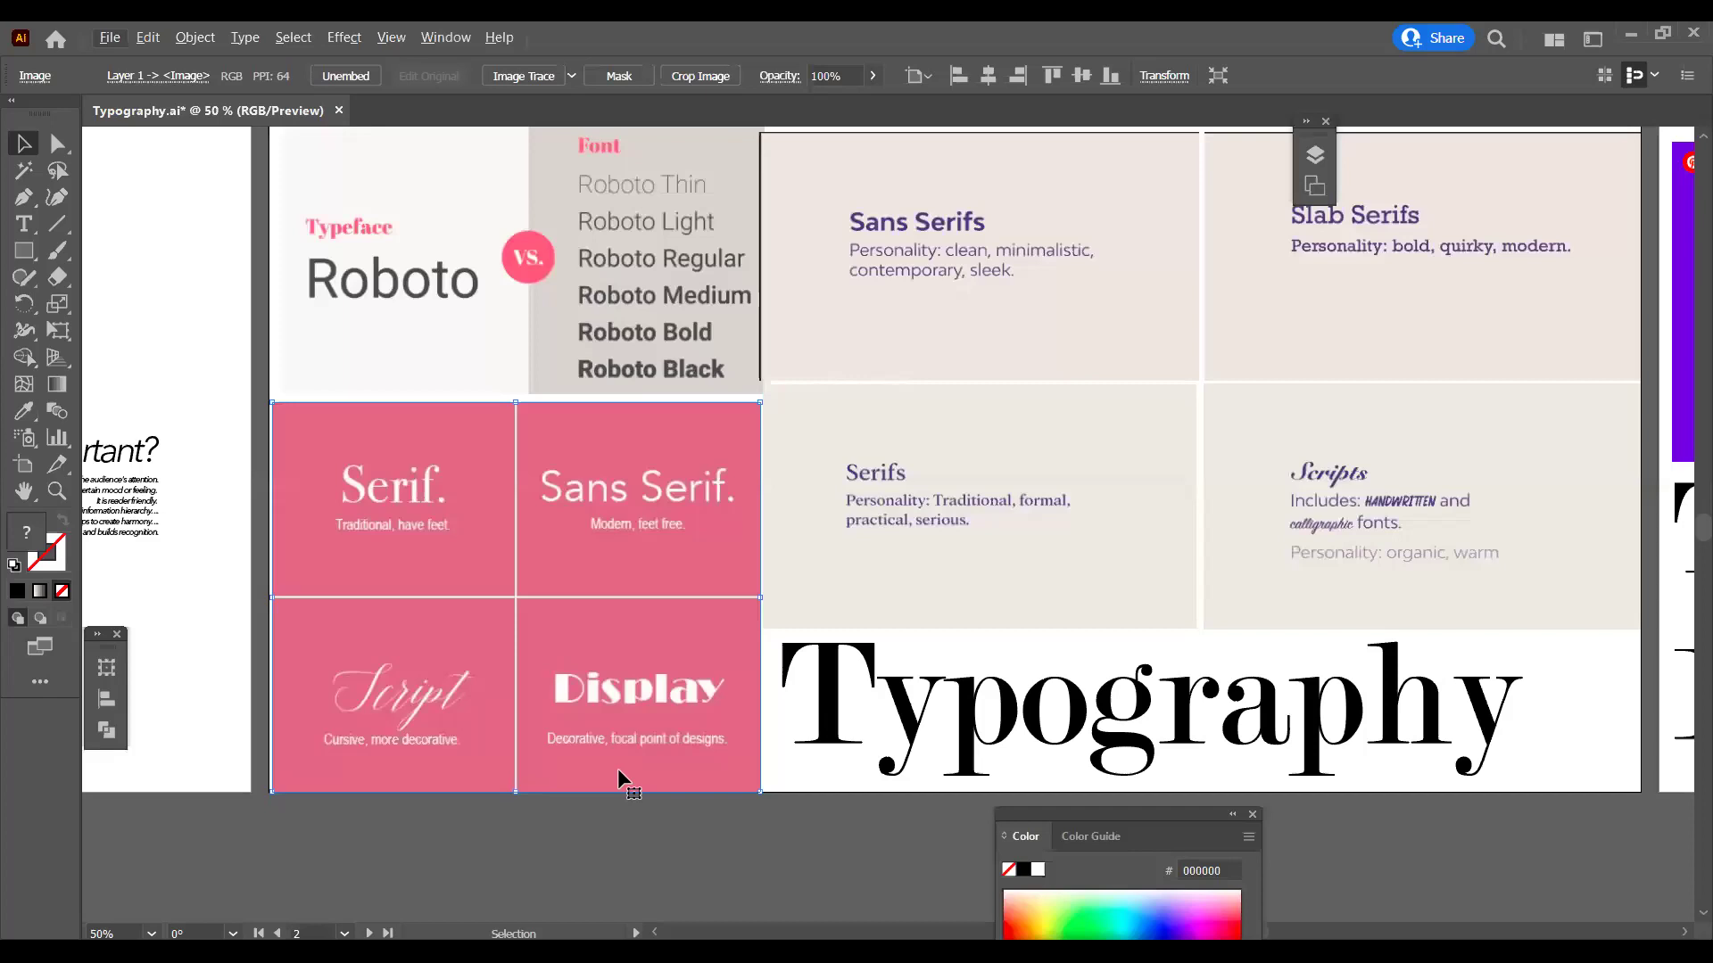
scroll(618, 768, "down", 2, "alt")
left_click_drag(617, 768, 243, 87)
- Pan across the poster references, then back to the Roboto and Typography artboards
left_click_drag(981, 714, 406, 357)
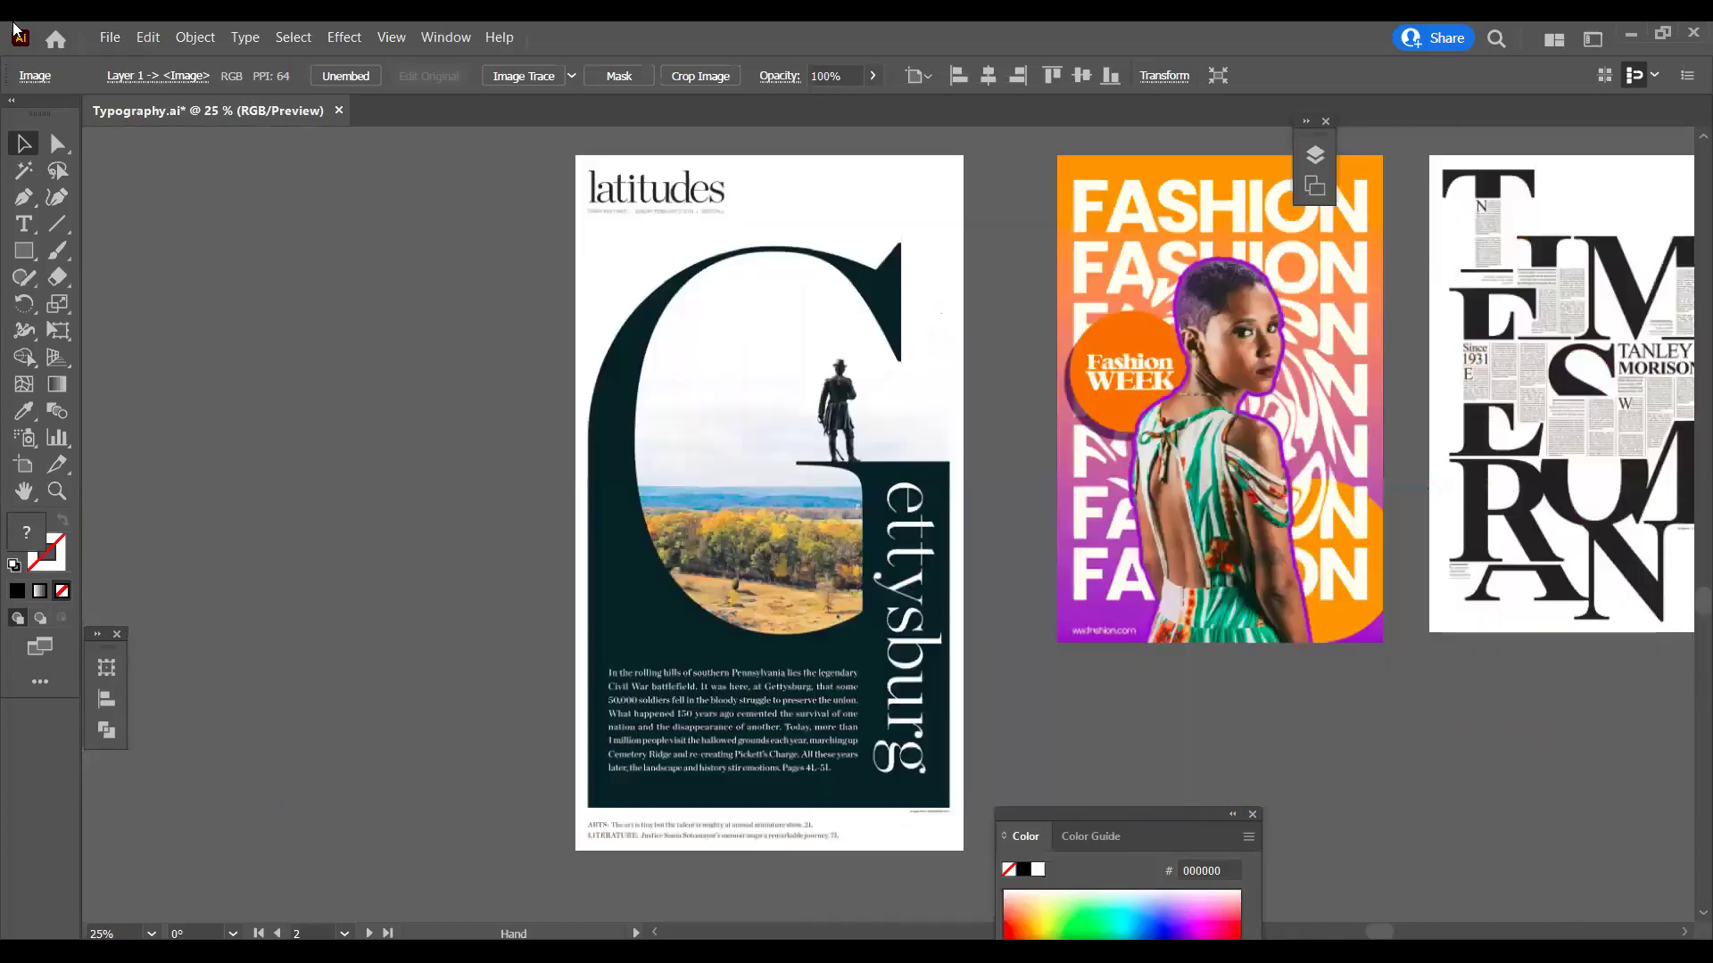
left_click_drag(1091, 337, 288, 337)
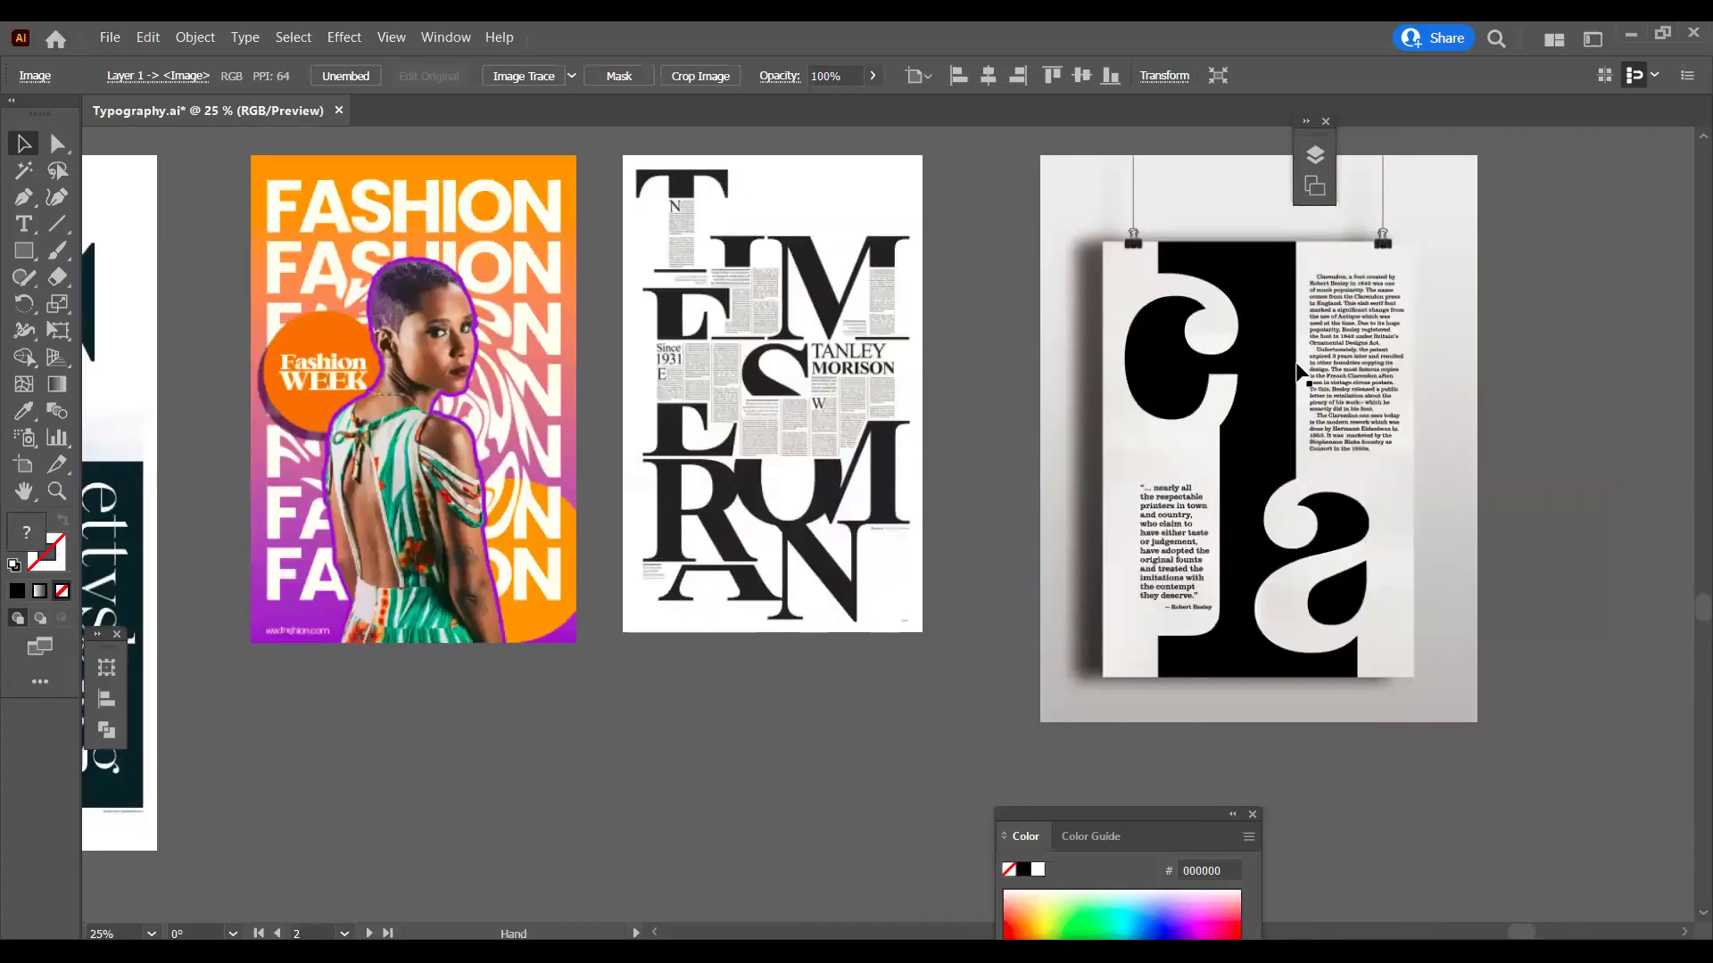
left_click(1292, 437)
left_click(648, 449)
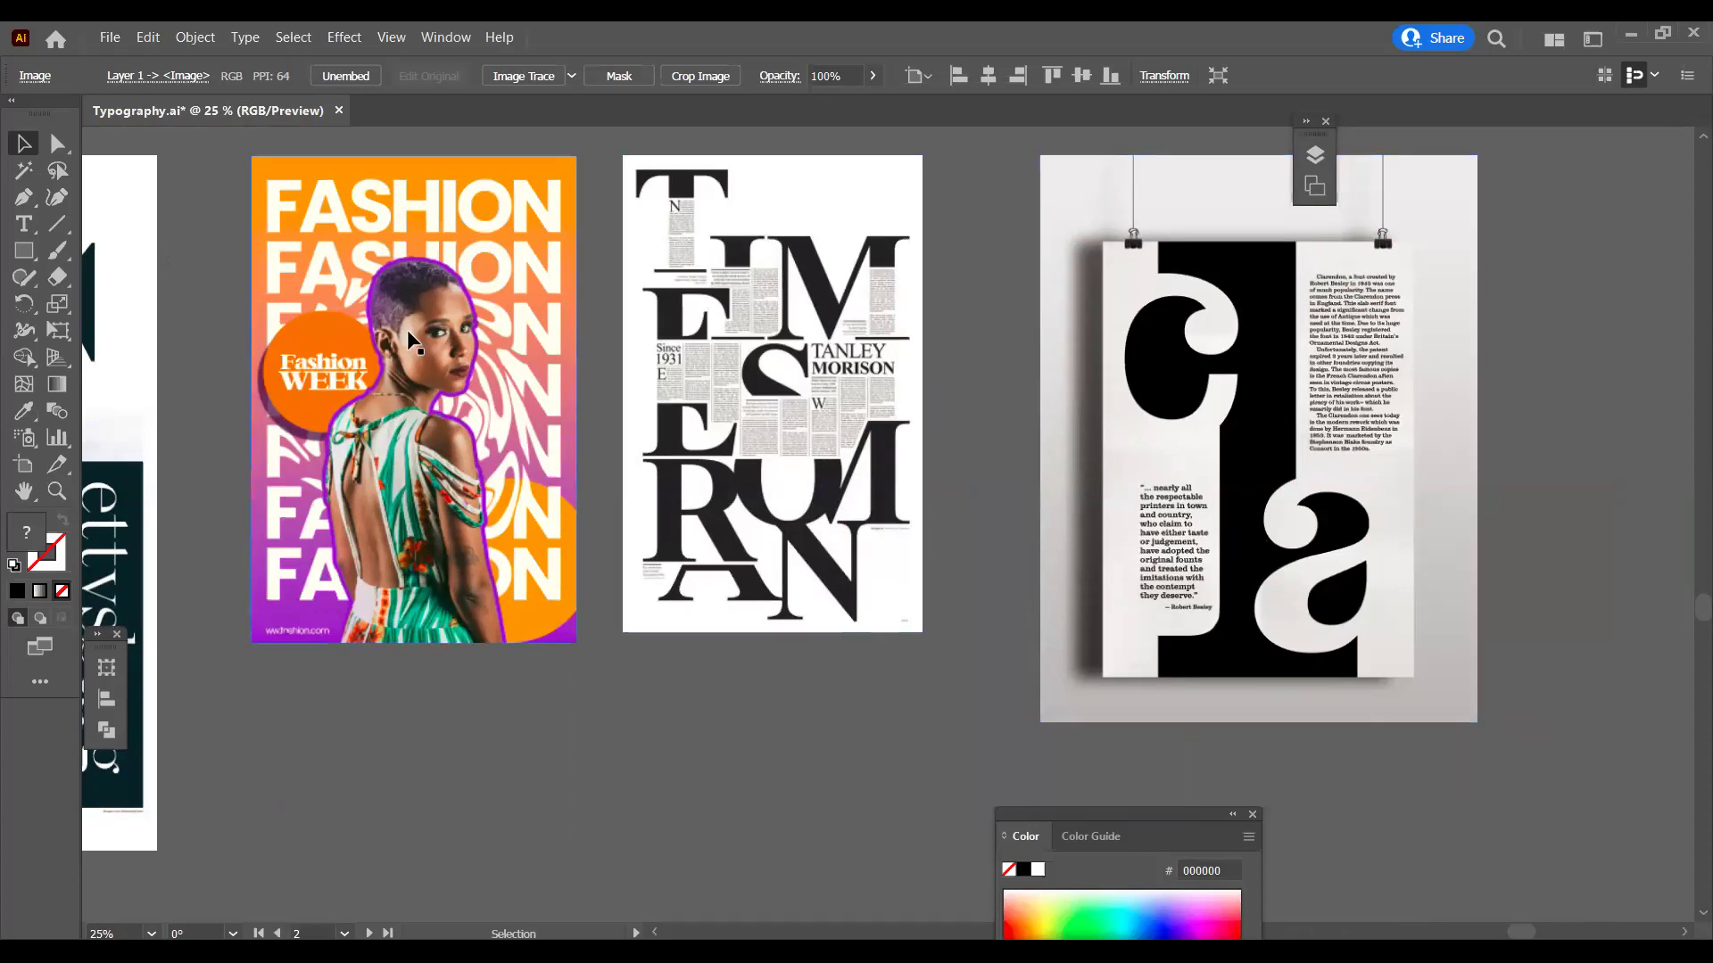
left_click_drag(247, 224, 892, 281)
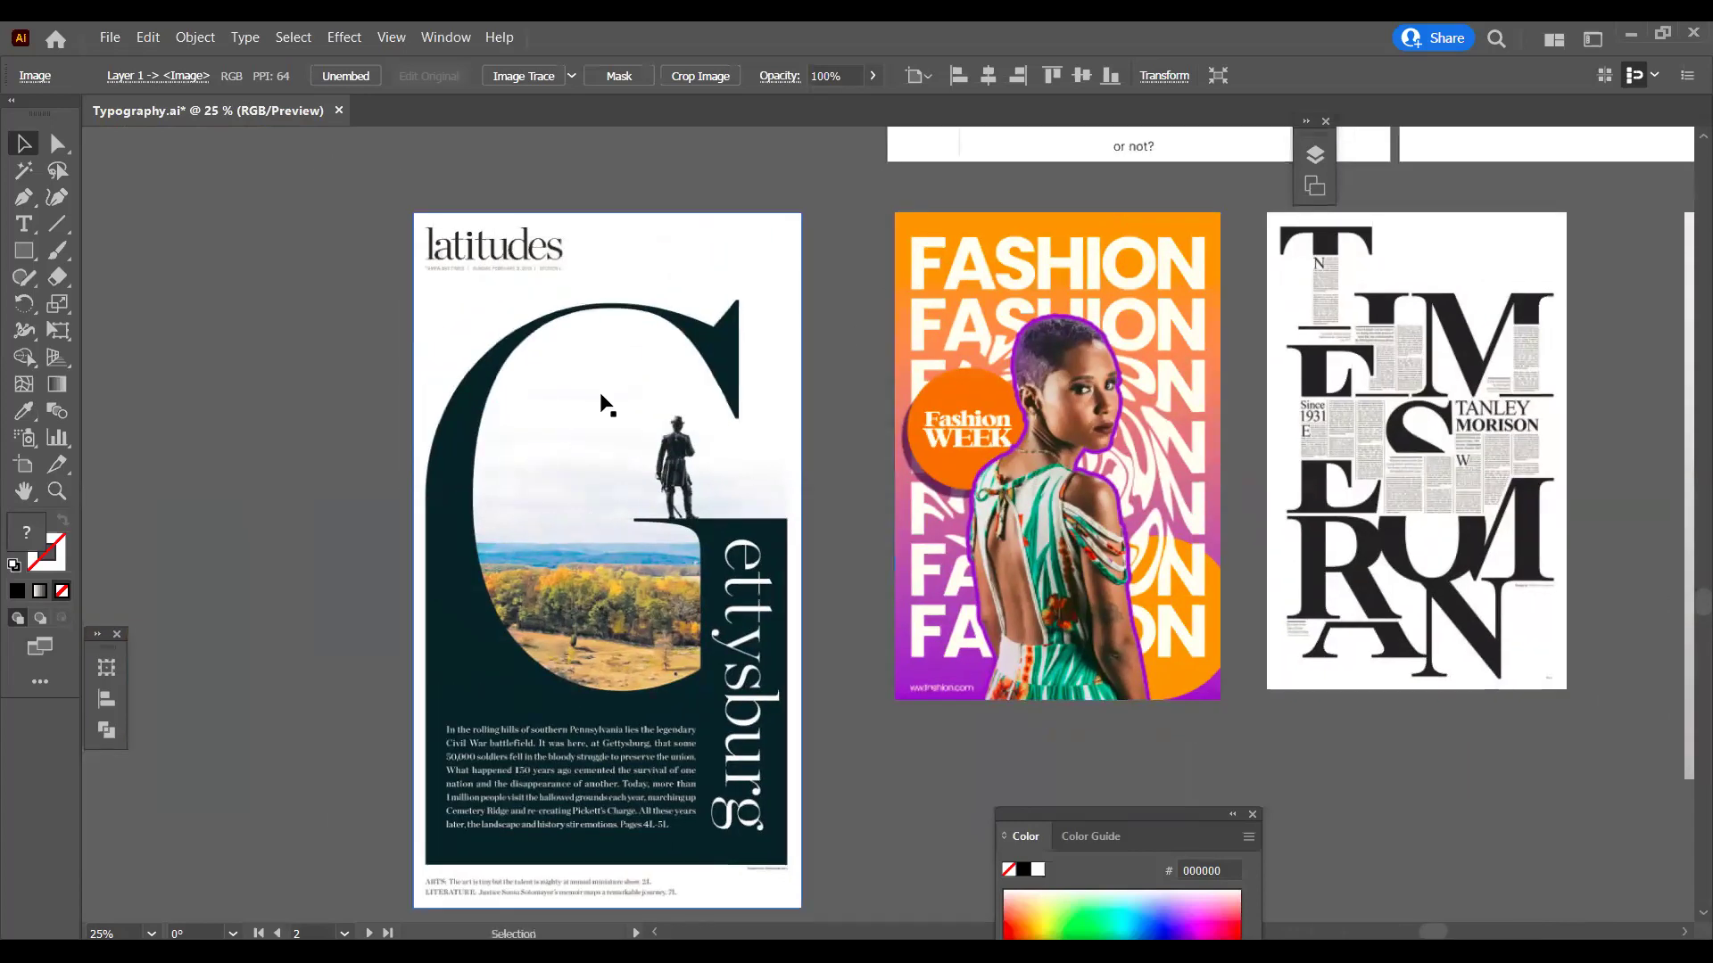
left_click_drag(600, 398, 625, 783)
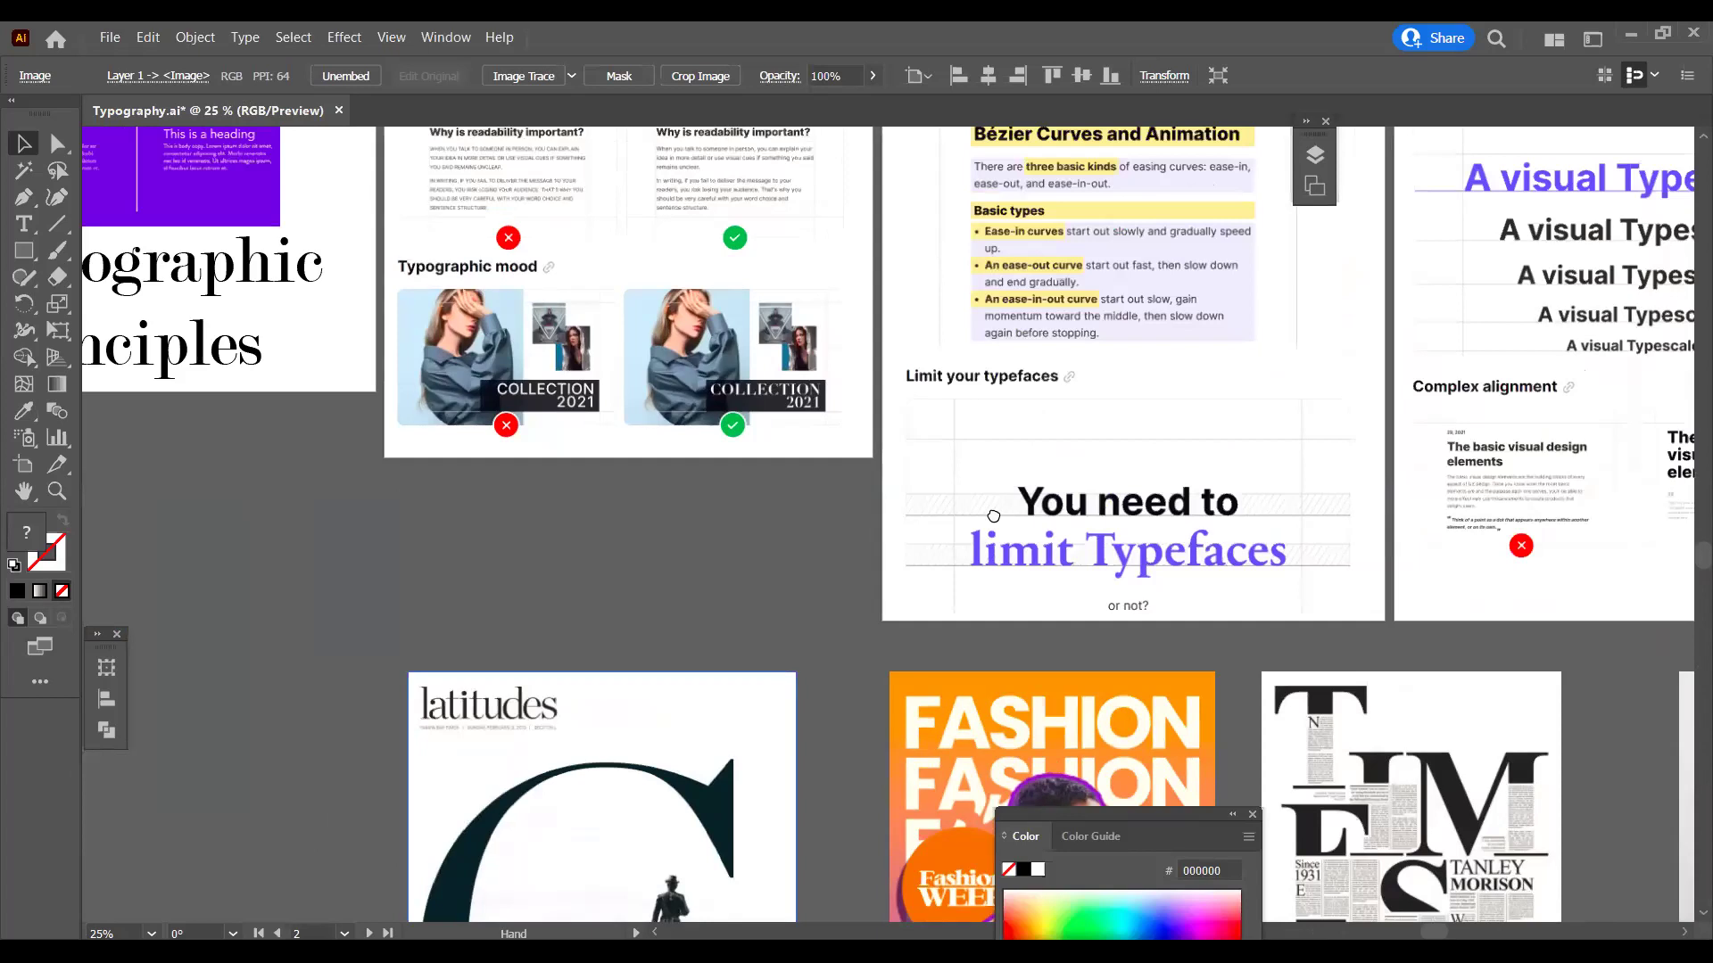
left_click_drag(993, 516, 1606, 728)
left_click_drag(443, 451, 1024, 432)
- Nudge the Sans Serifs image slightly right on the Typography Principles artboard
scroll(860, 446, "up", 2)
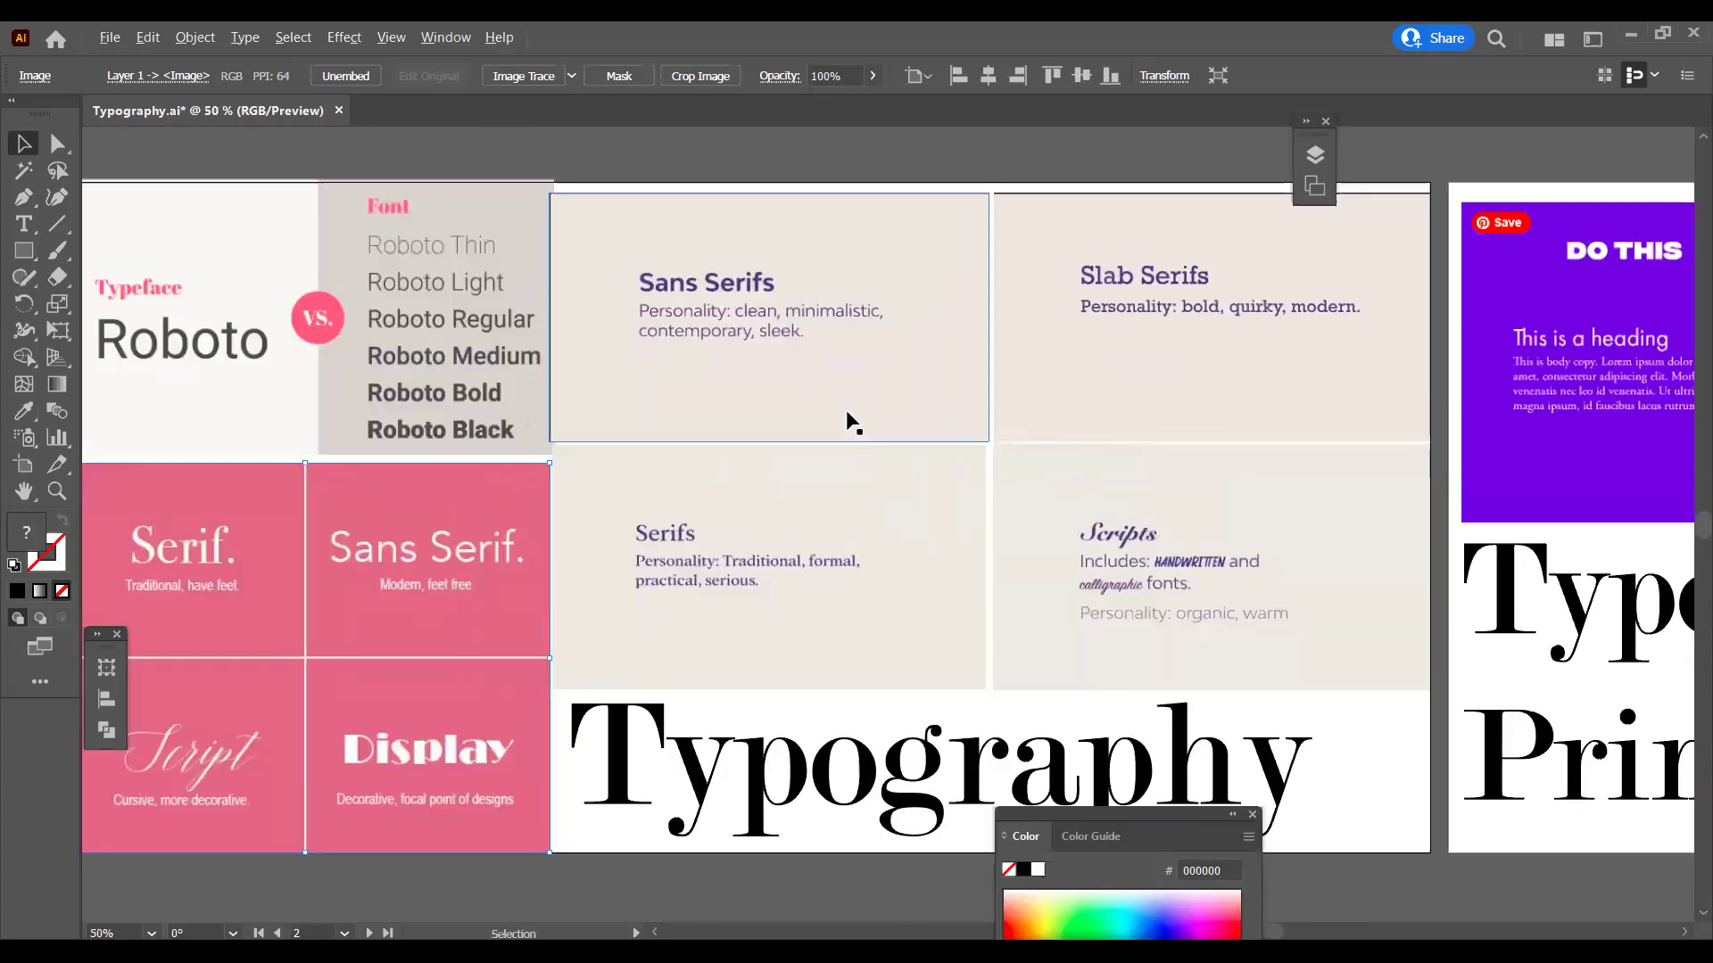
left_click_drag(982, 356, 711, 371)
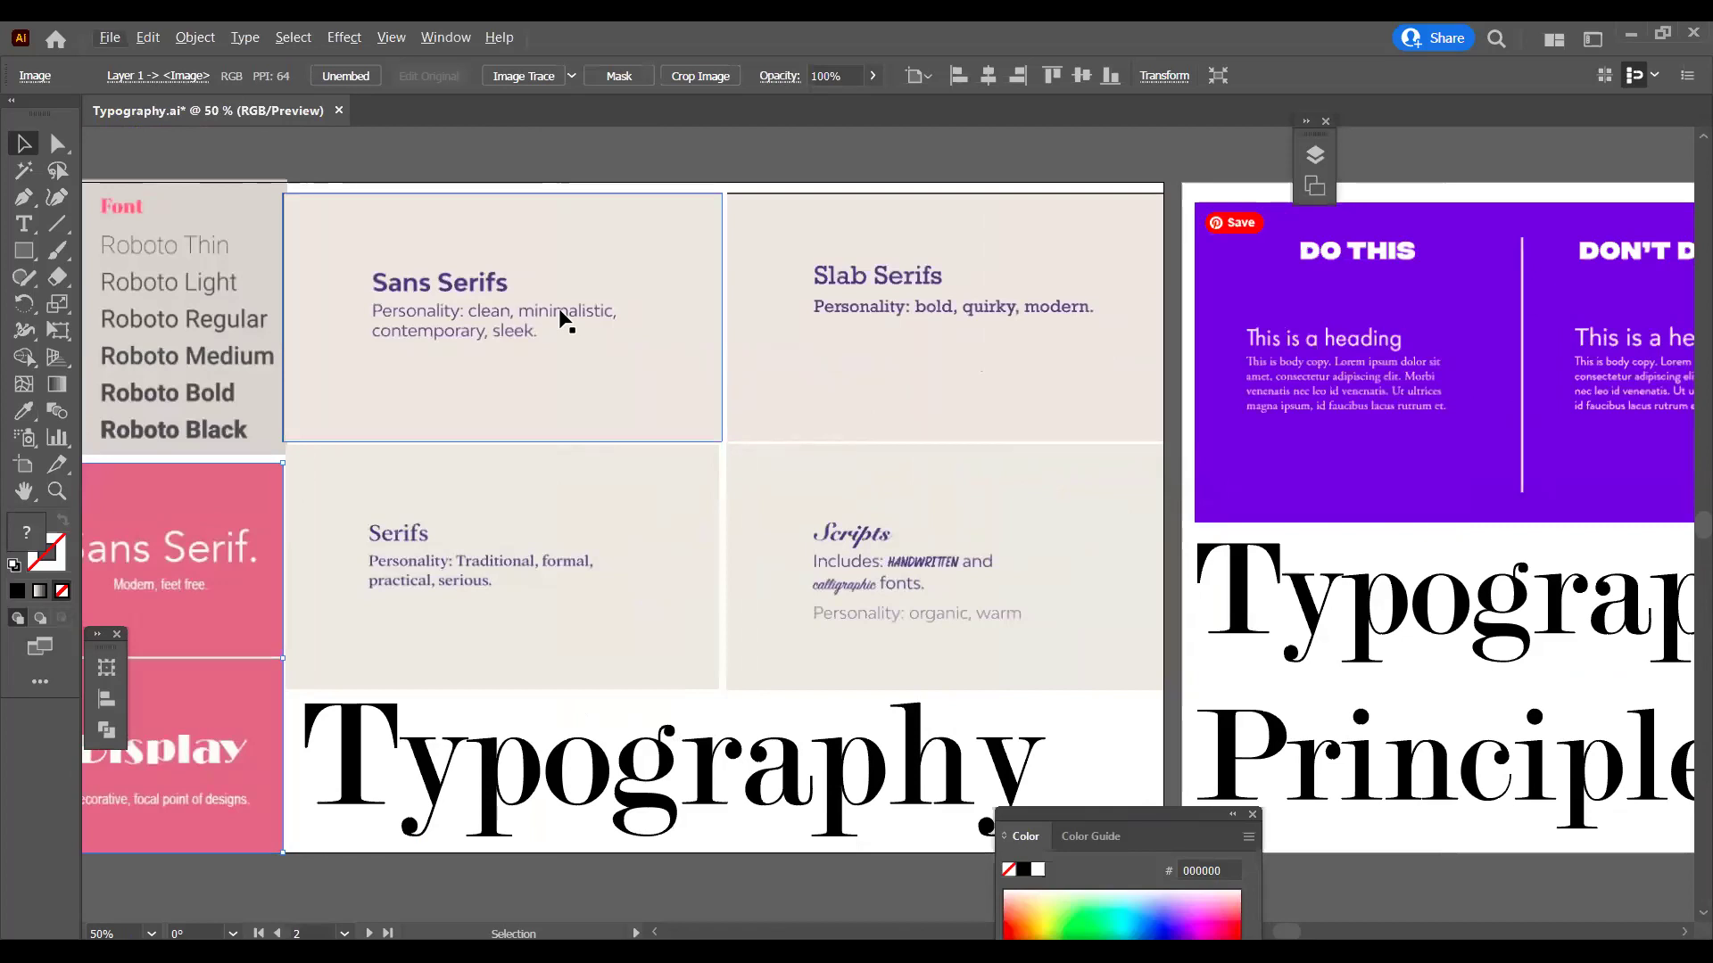
left_click(527, 317)
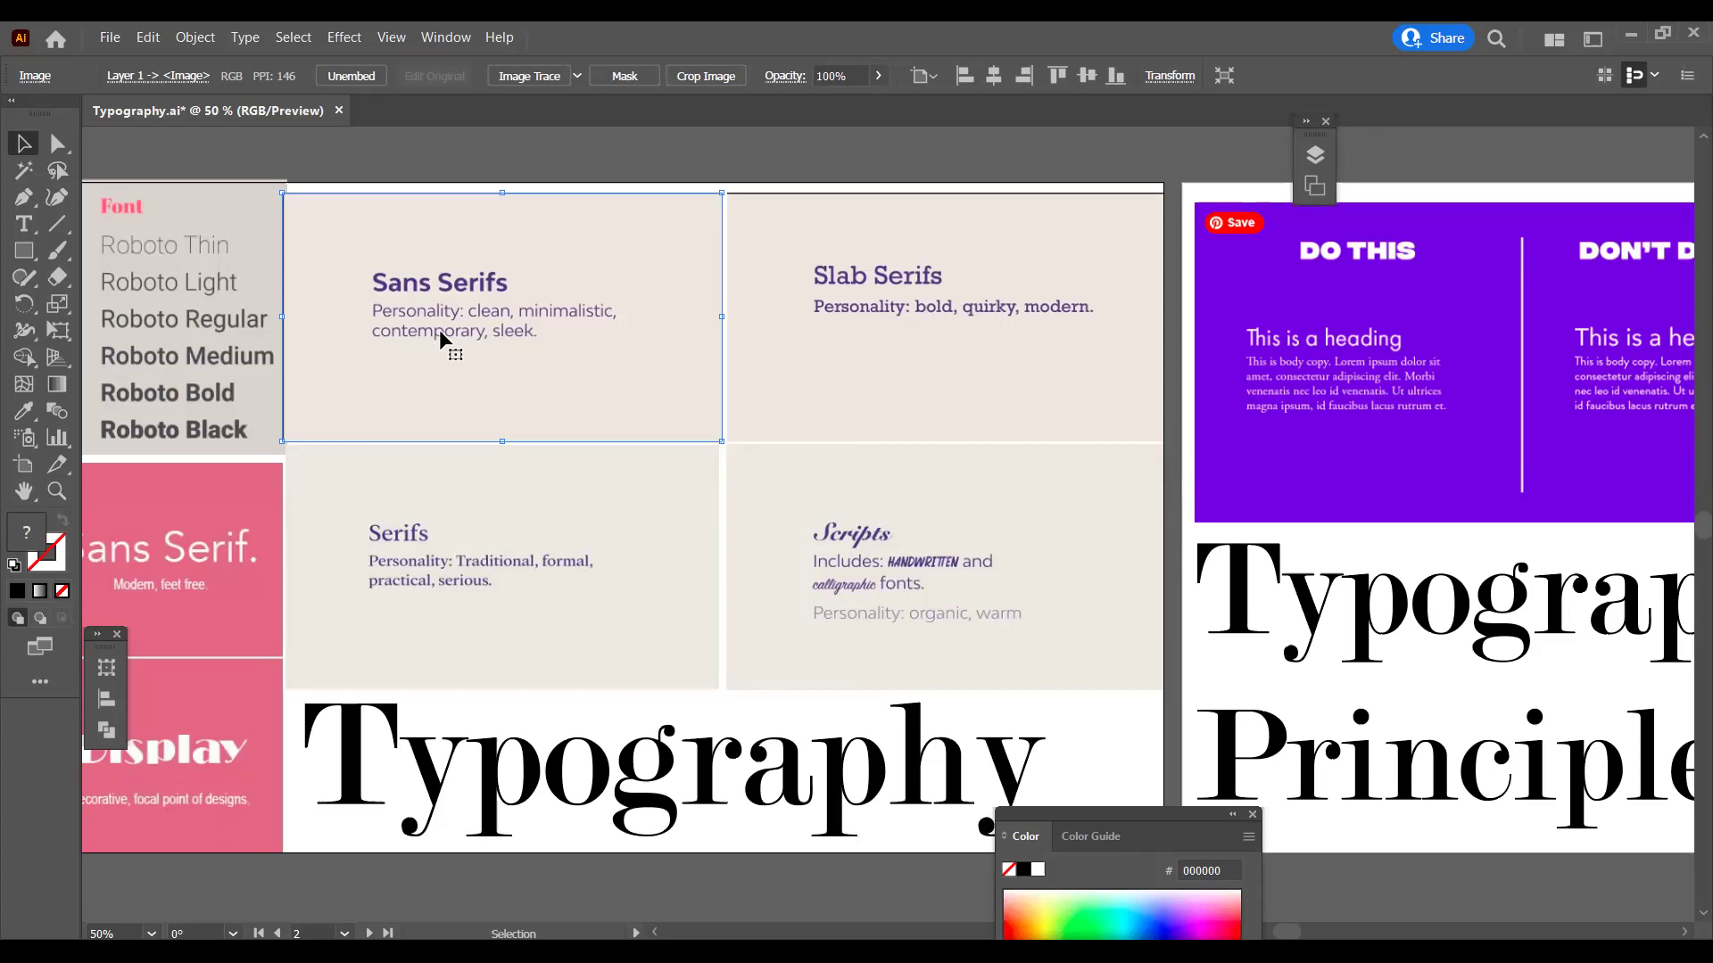
left_click_drag(423, 312, 443, 365)
- Check the Slab Serifs, Sans Serifs, Serifs and Scripts images' alignment, then select the Typography heading
left_click(985, 366)
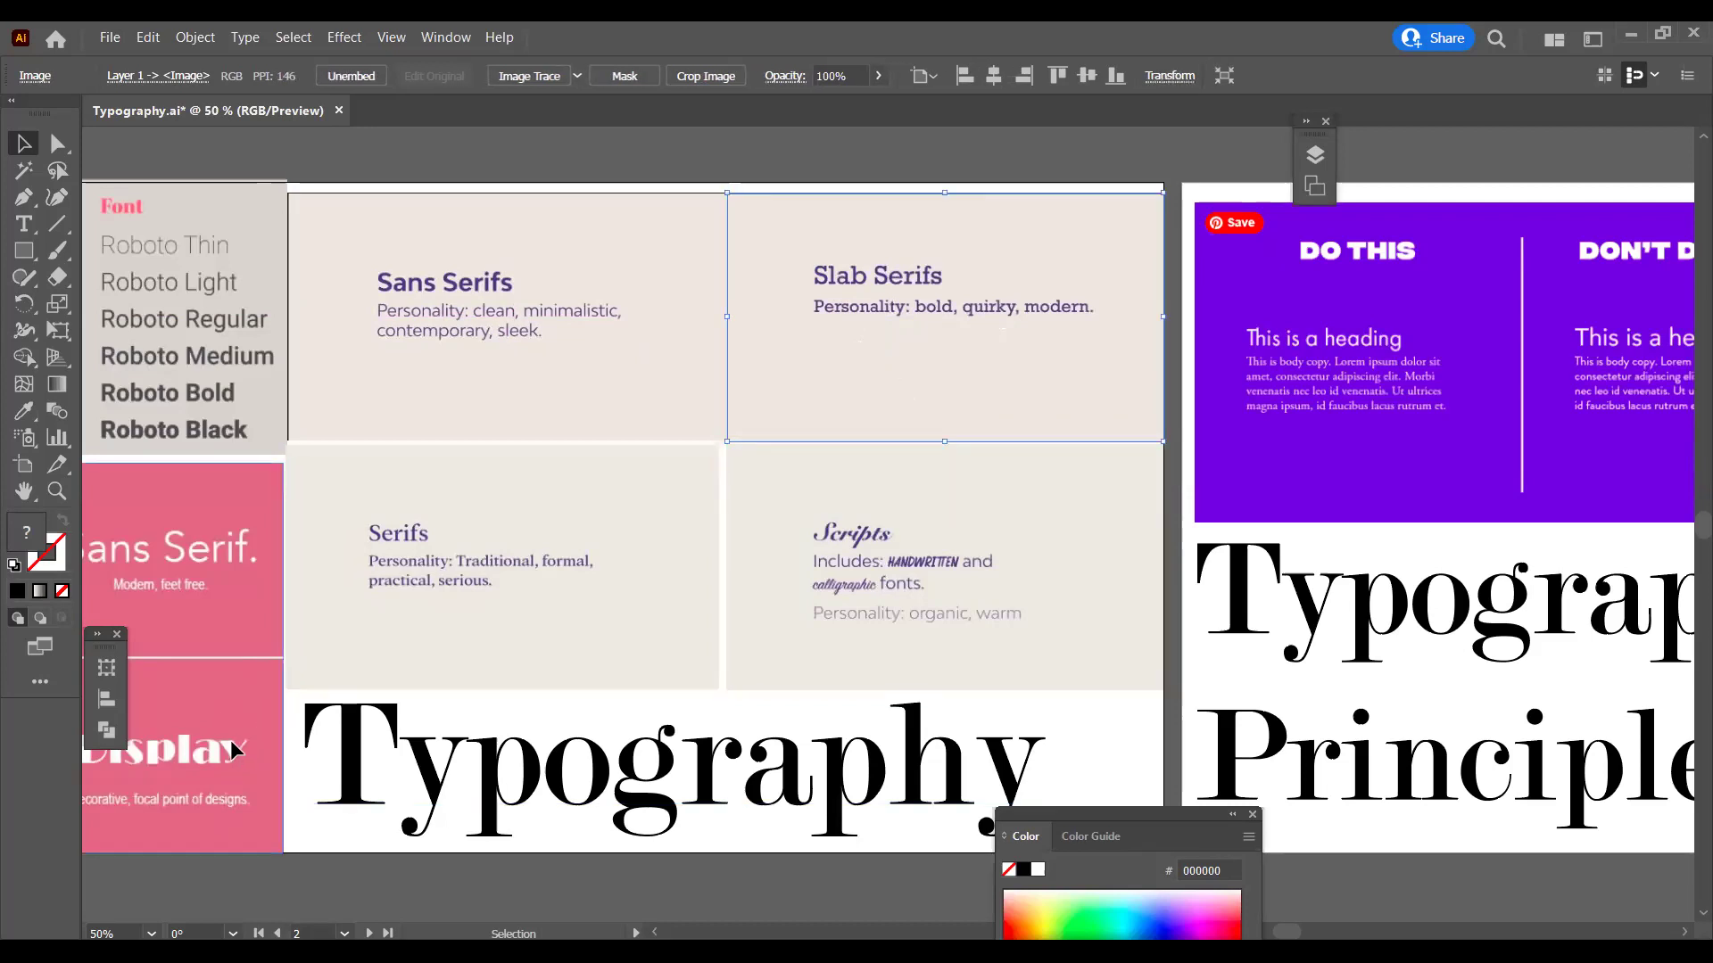
left_click(500, 332)
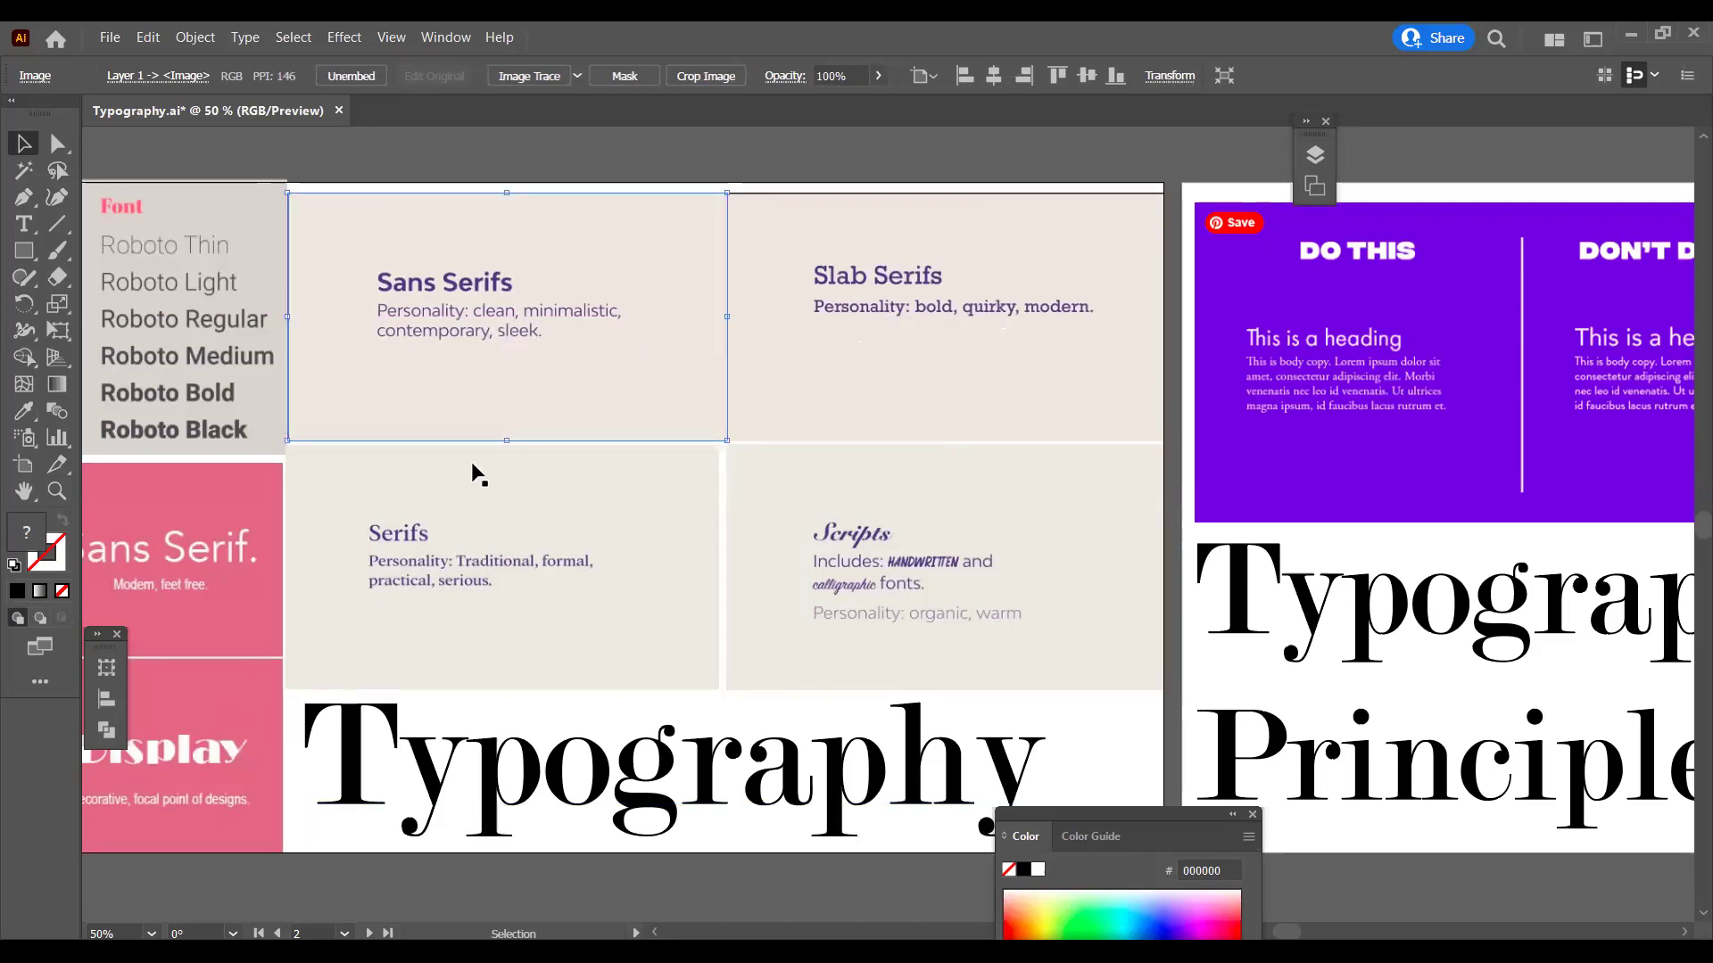
left_click(462, 532)
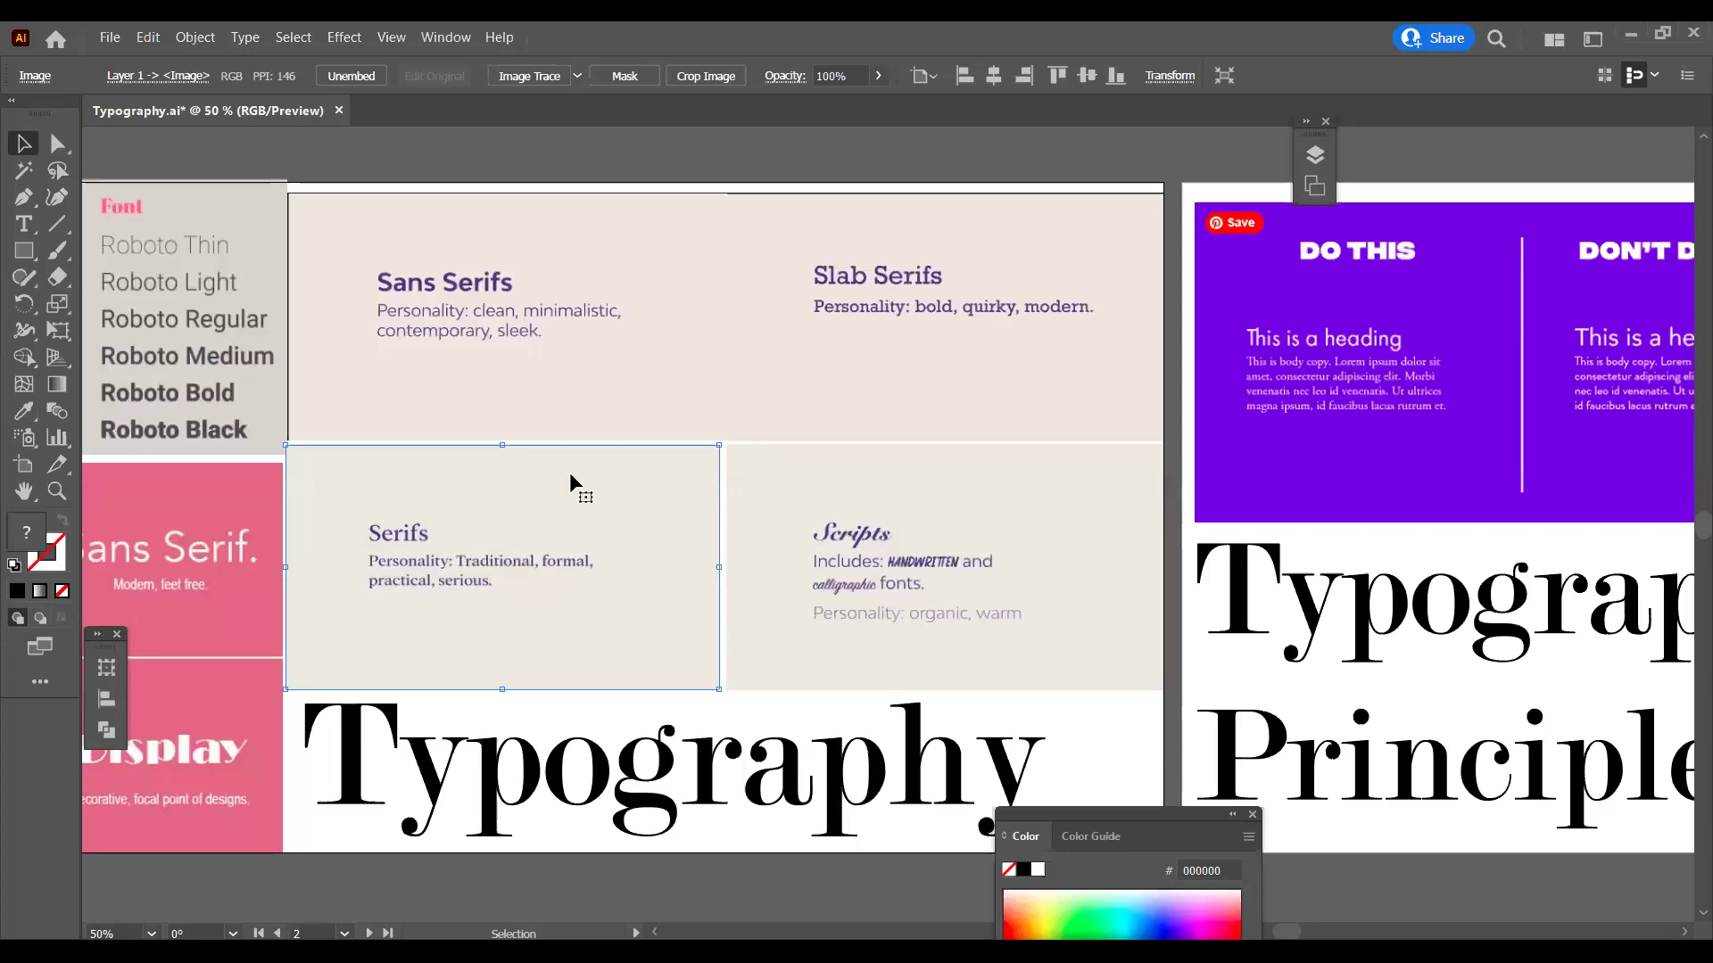
left_click(812, 534)
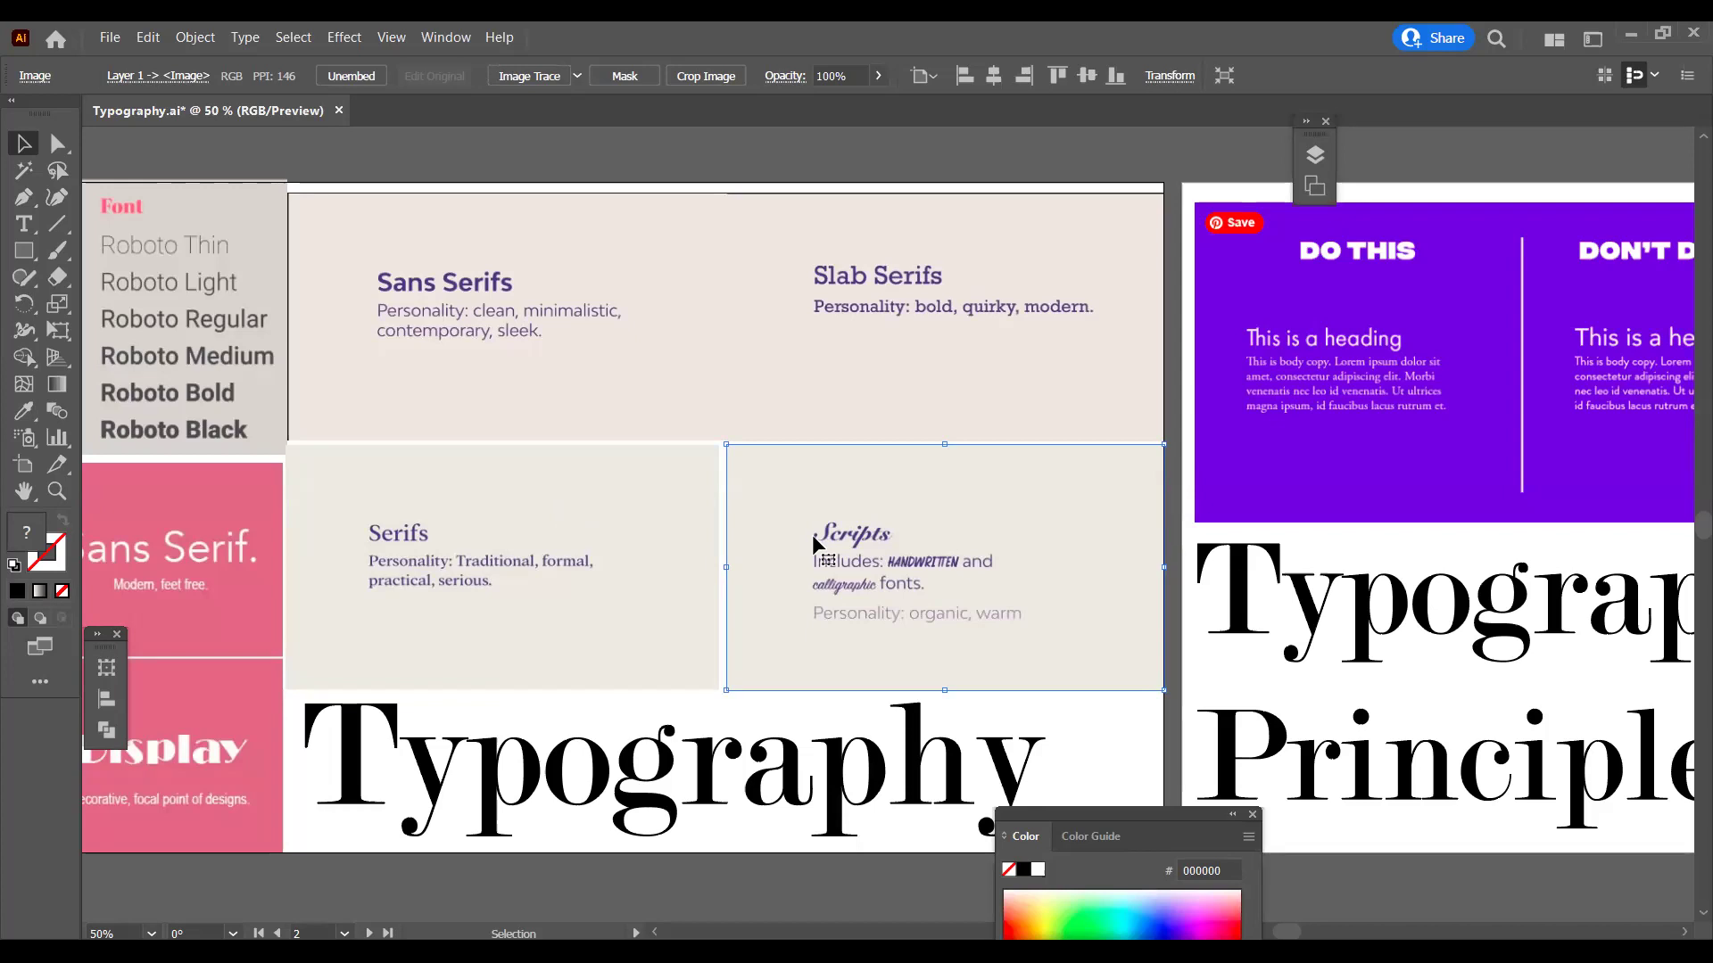
left_click(500, 794)
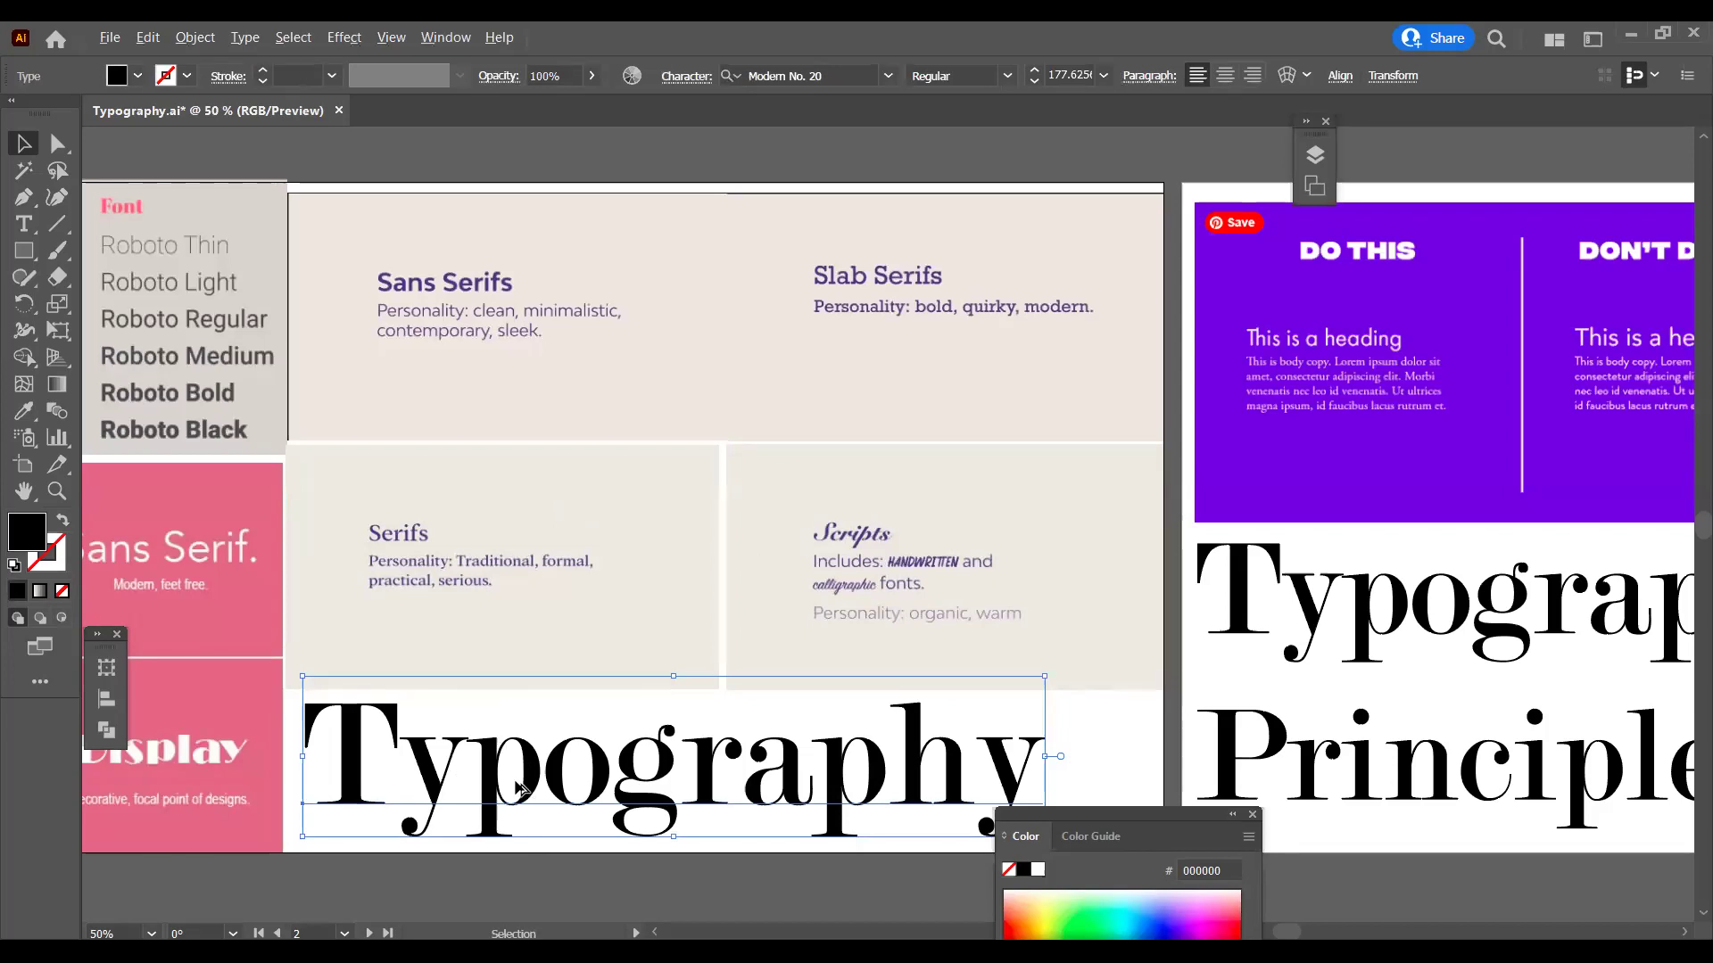
- Pan from Typographic Principles over to the Readability and Typographic mood artboard
left_click_drag(944, 446, 426, 425)
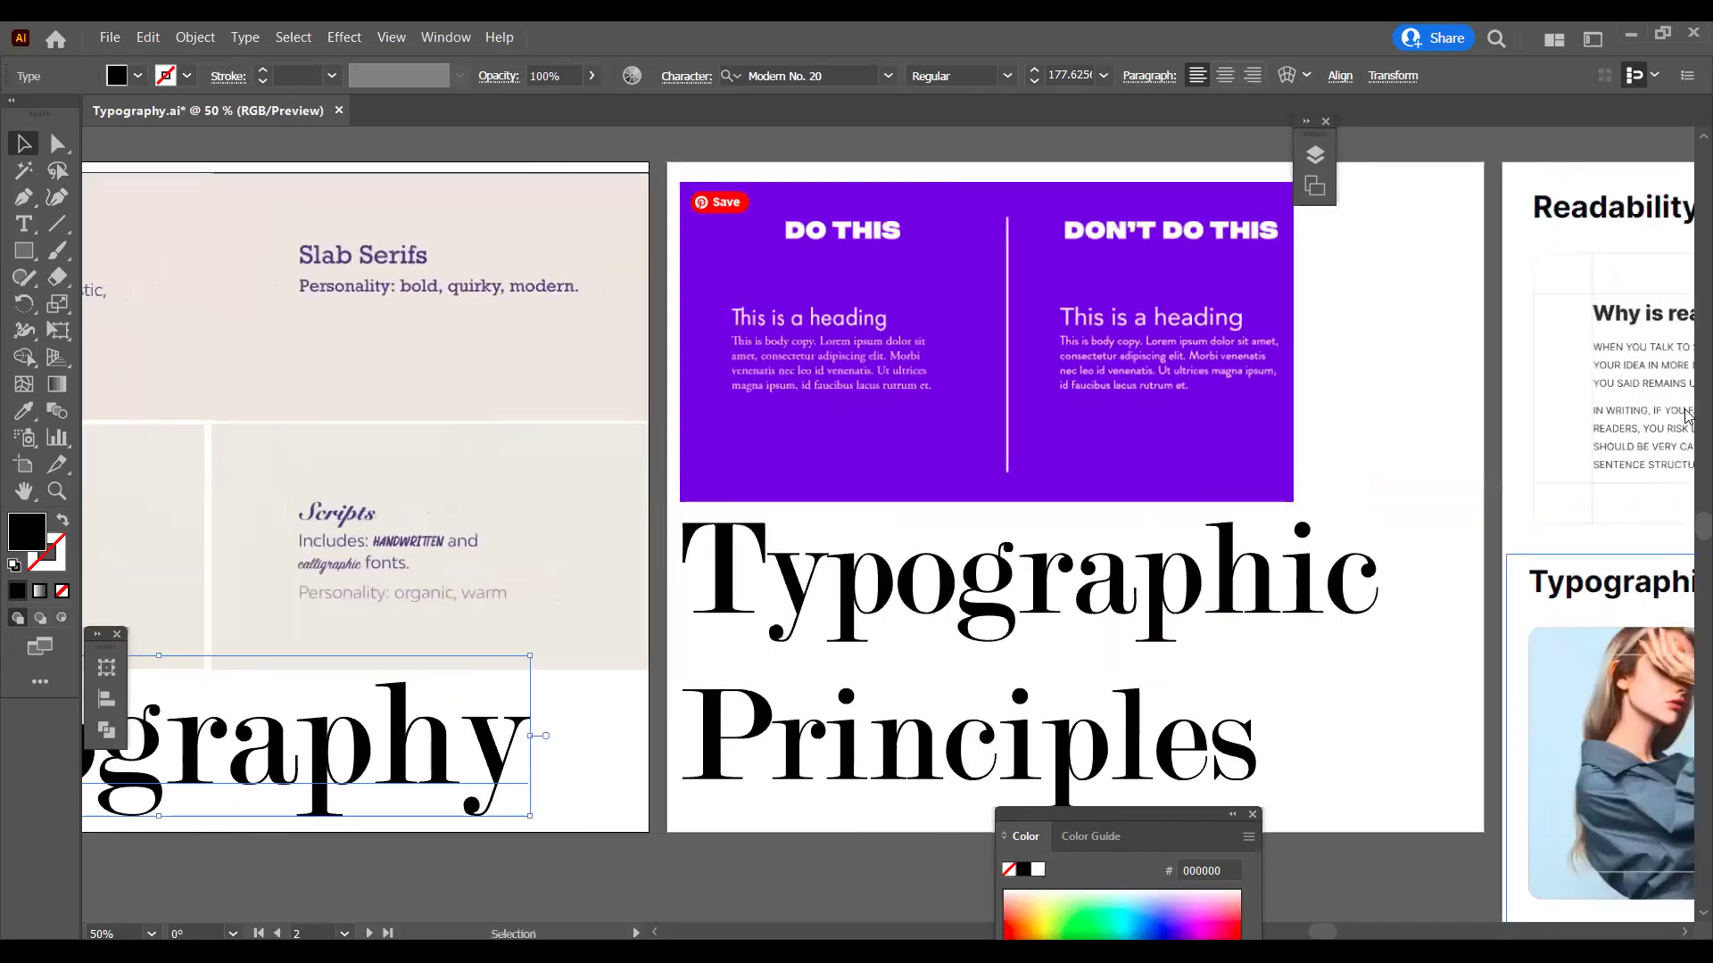
left_click_drag(929, 322, 1096, 309)
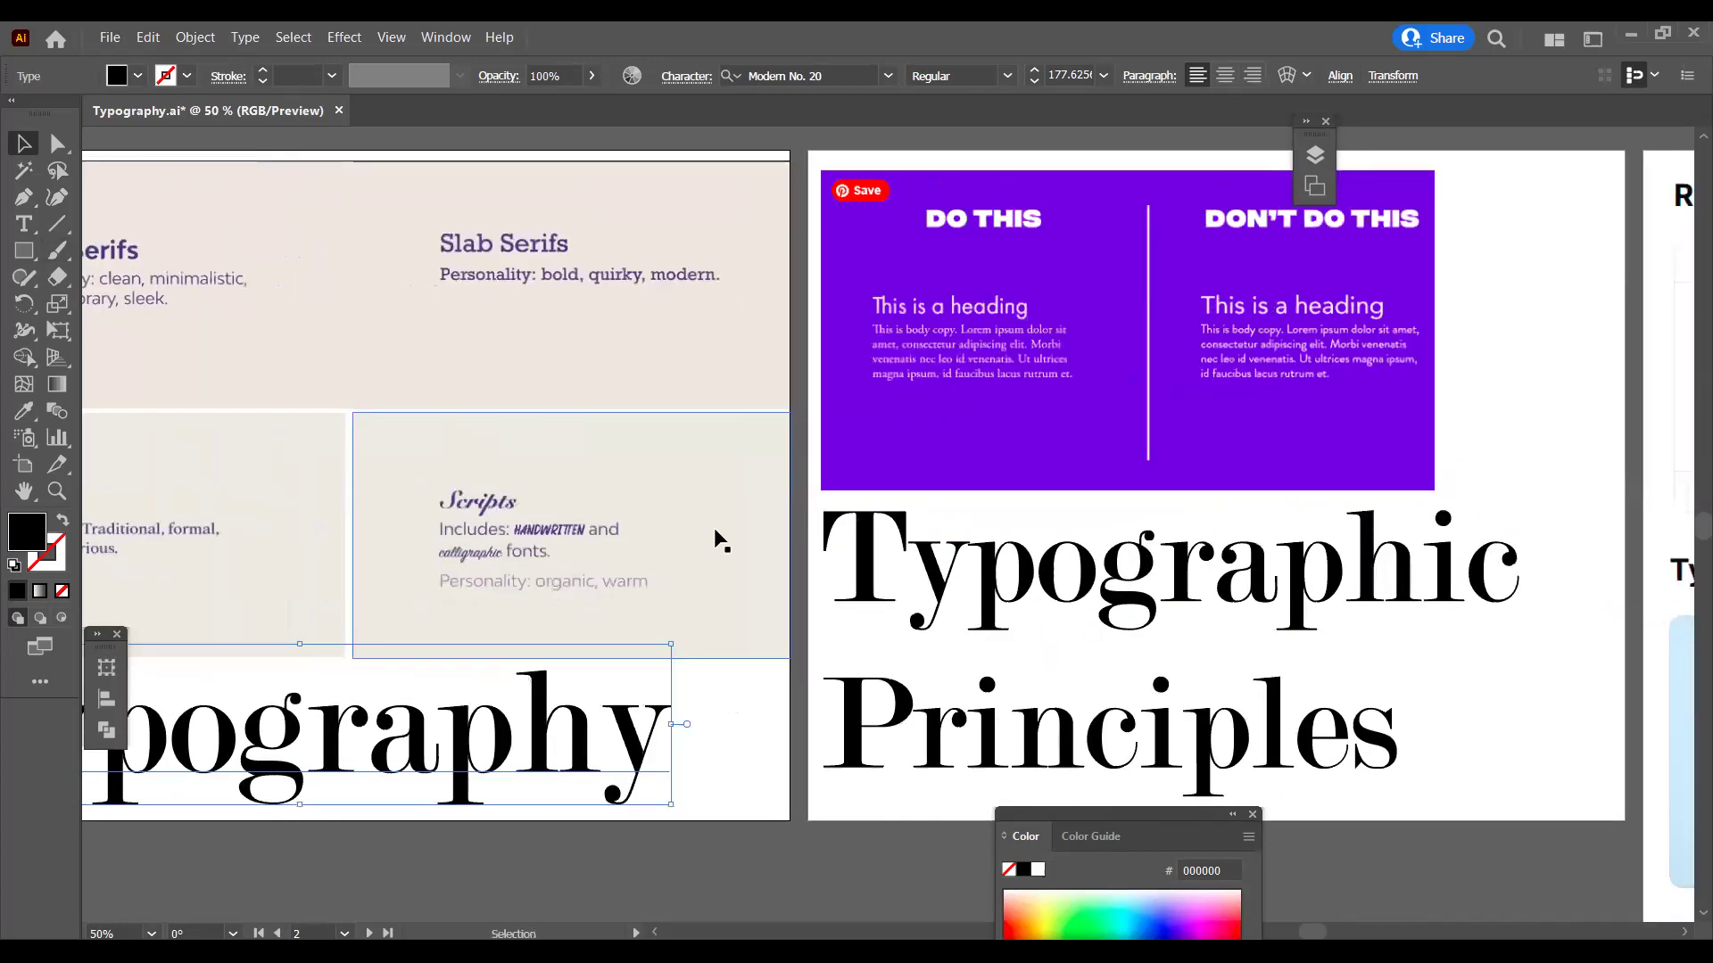
scroll(720, 540, "down", 1)
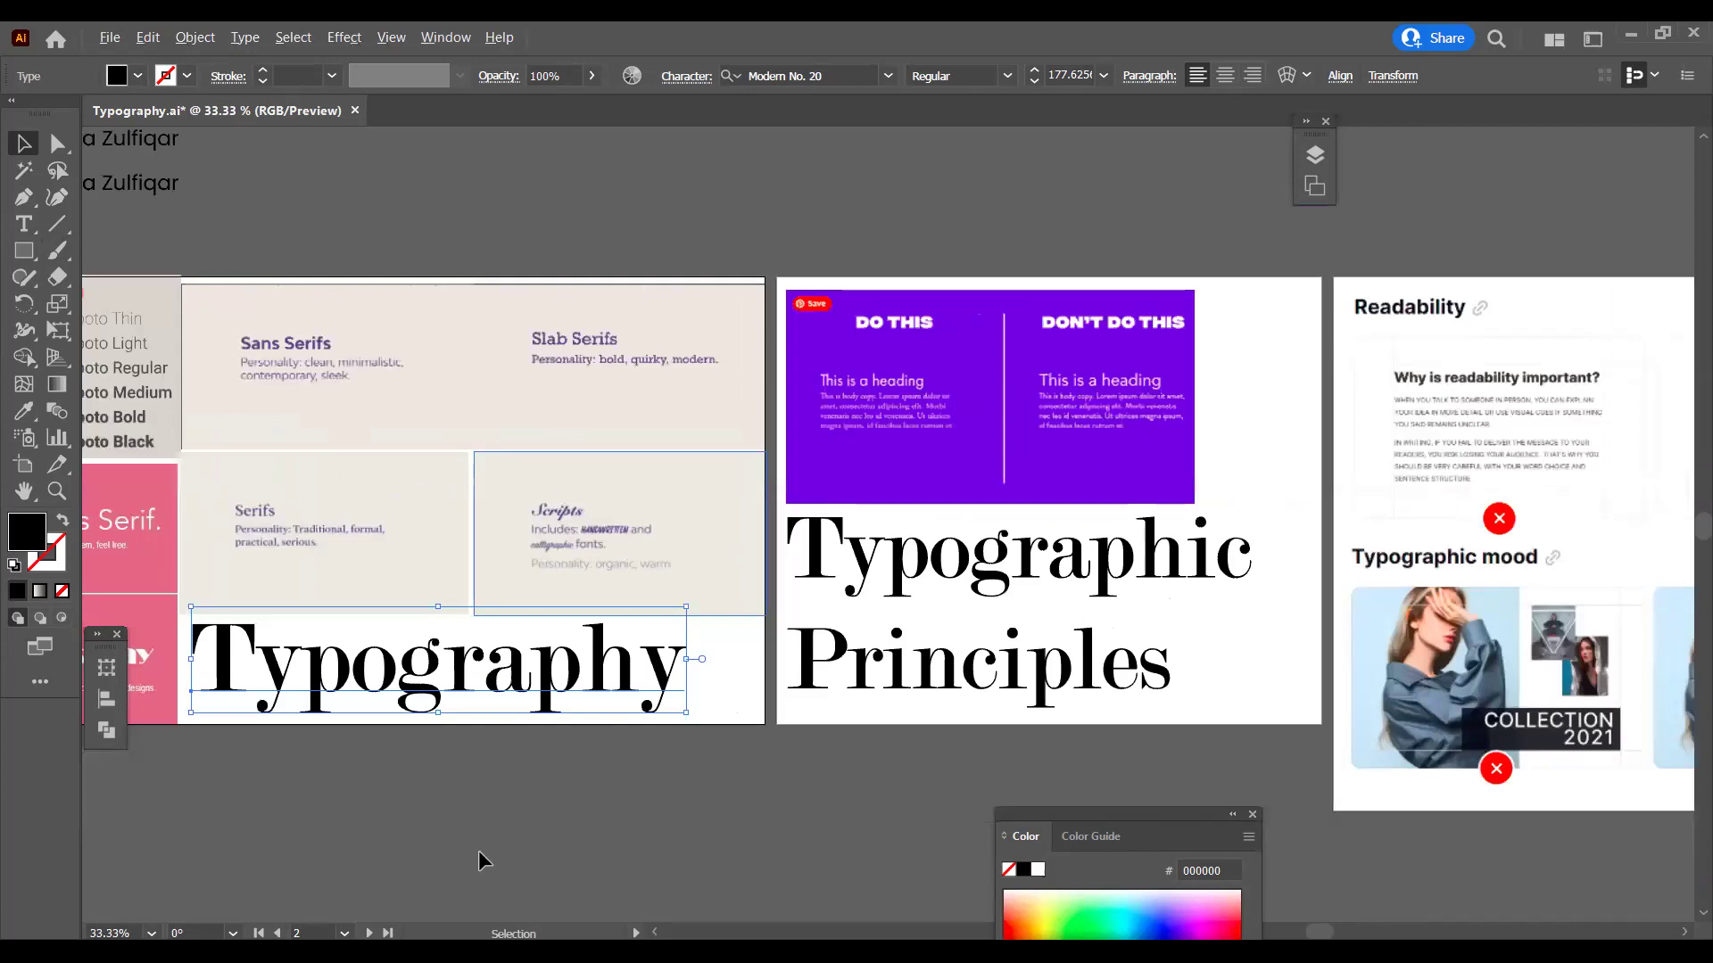
key("space")
left_click_drag(976, 426, 759, 420)
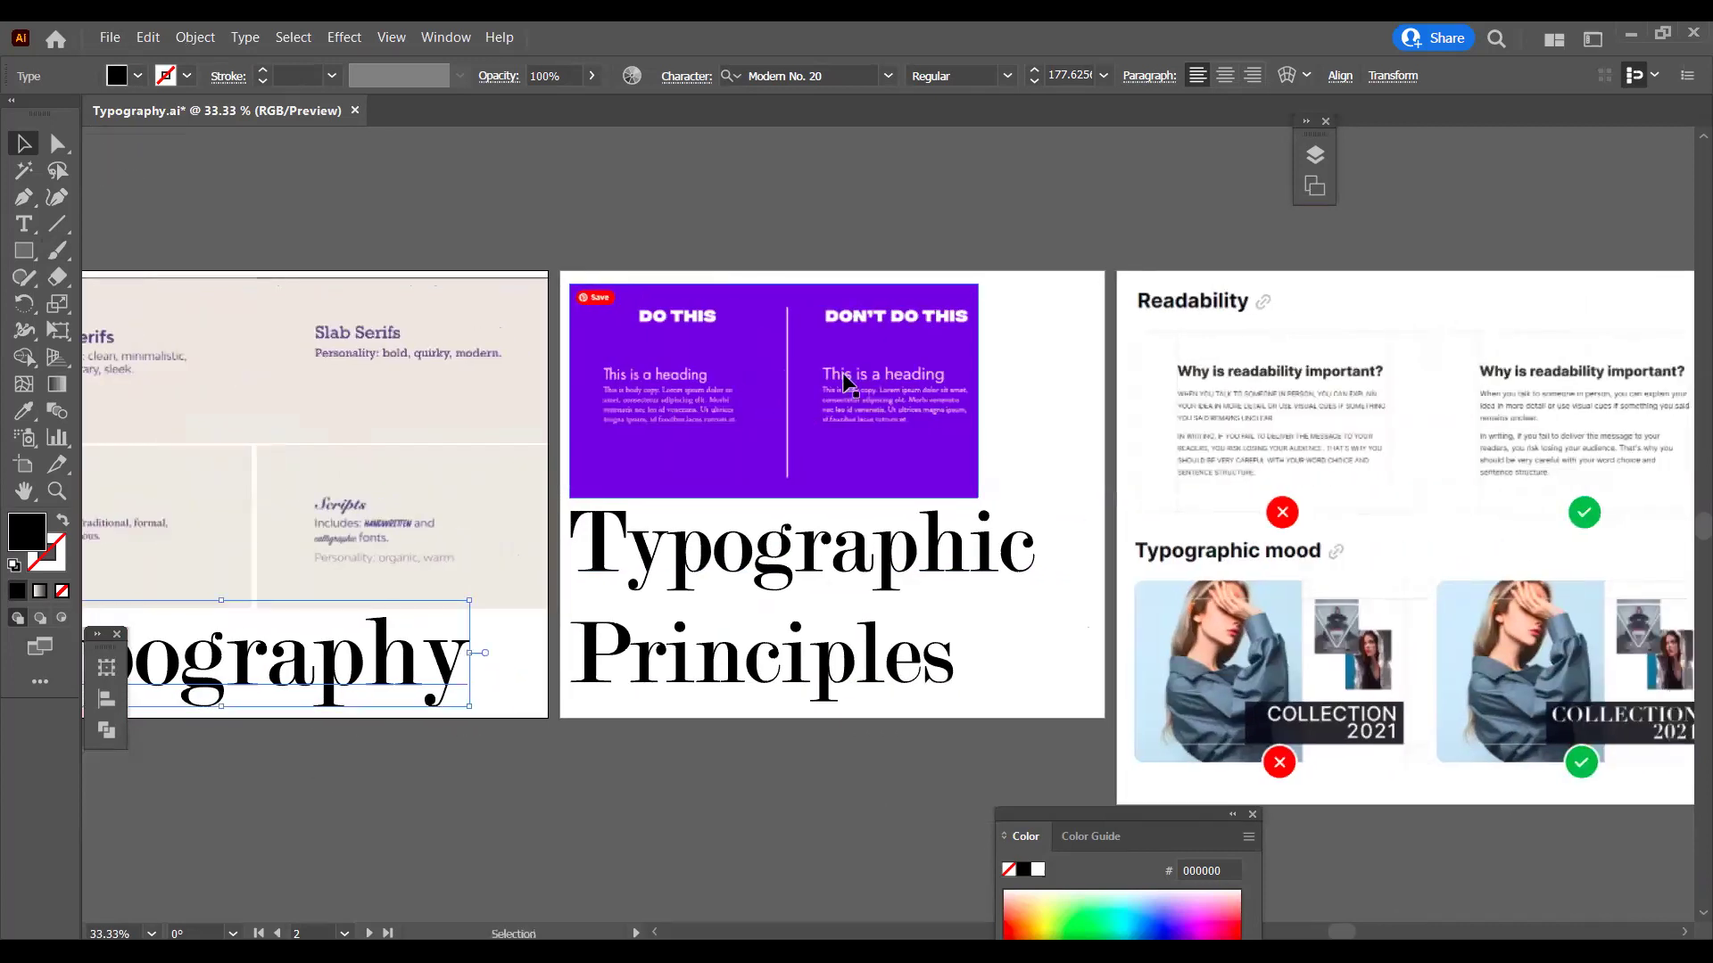
scroll(863, 380, "up", 1)
key("space")
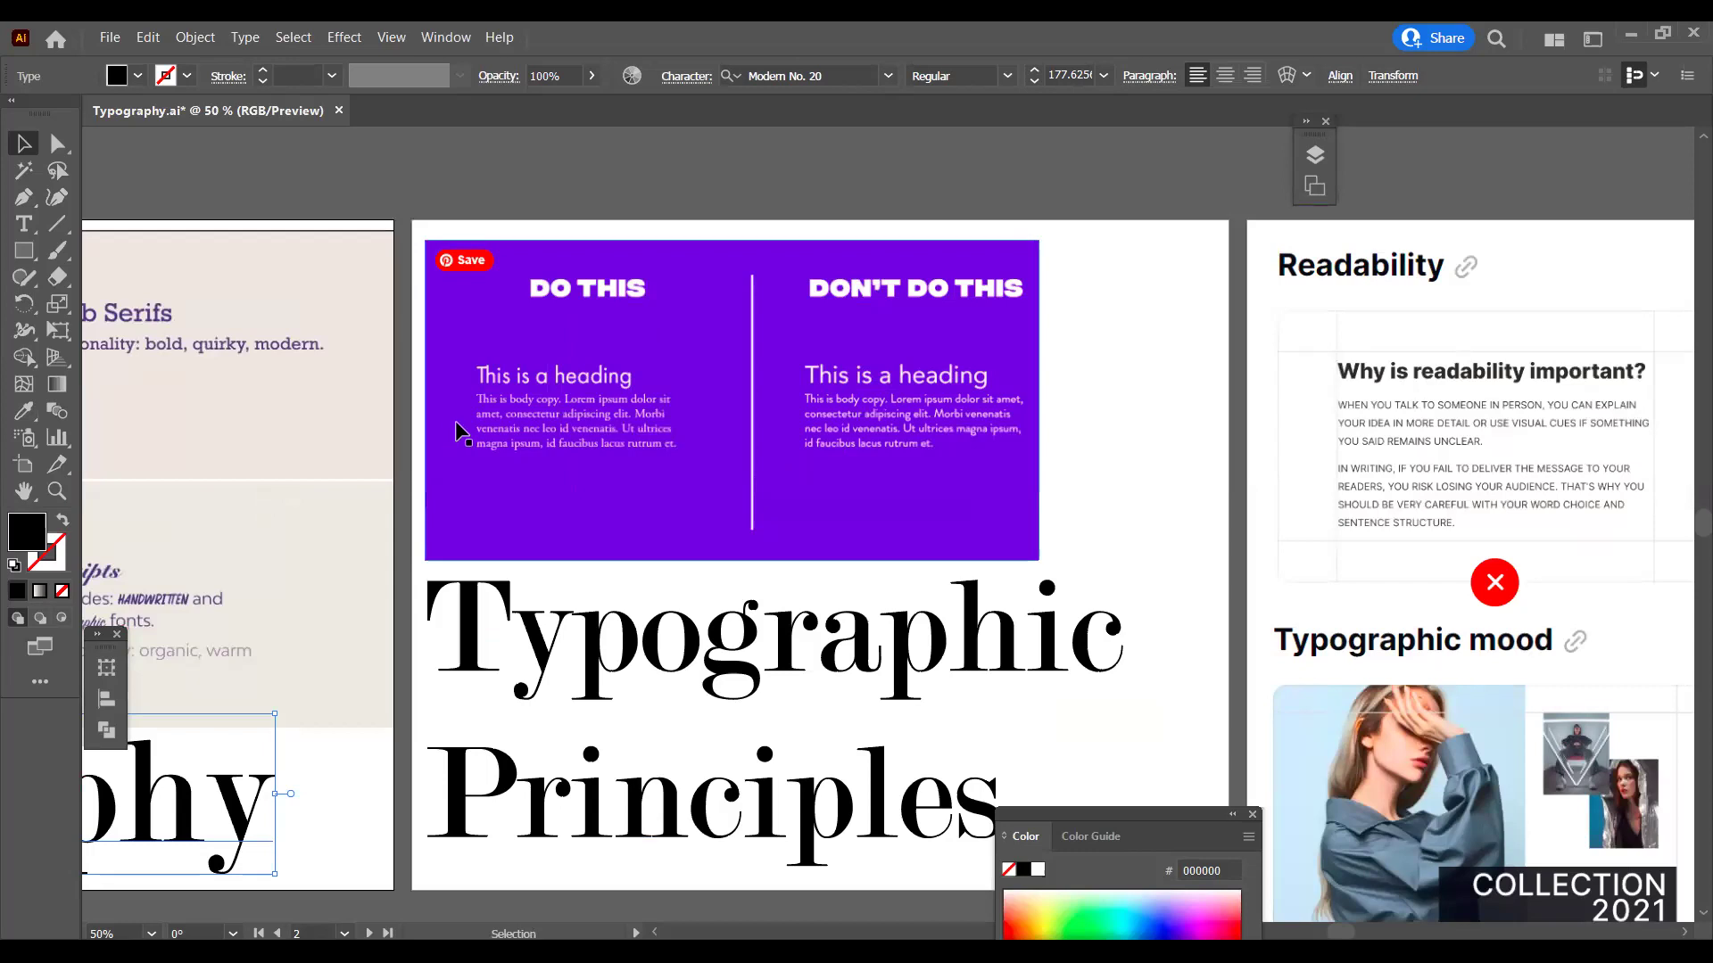
scroll(759, 406, "up", 1)
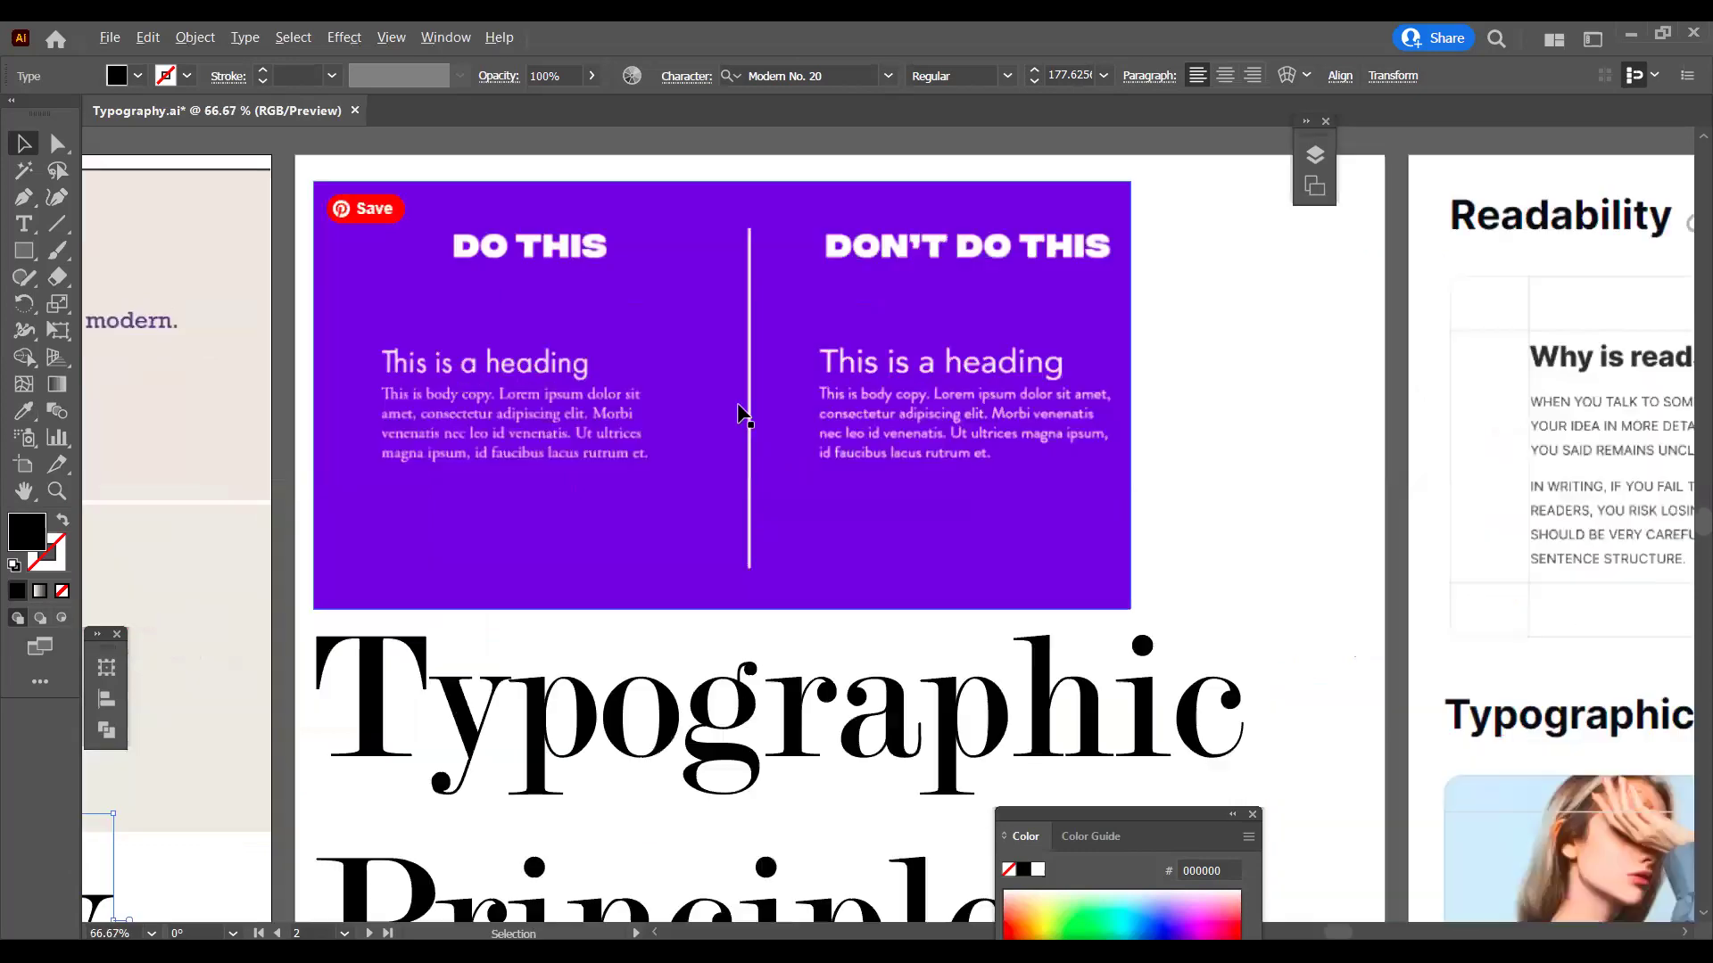
left_click_drag(641, 363, 659, 377)
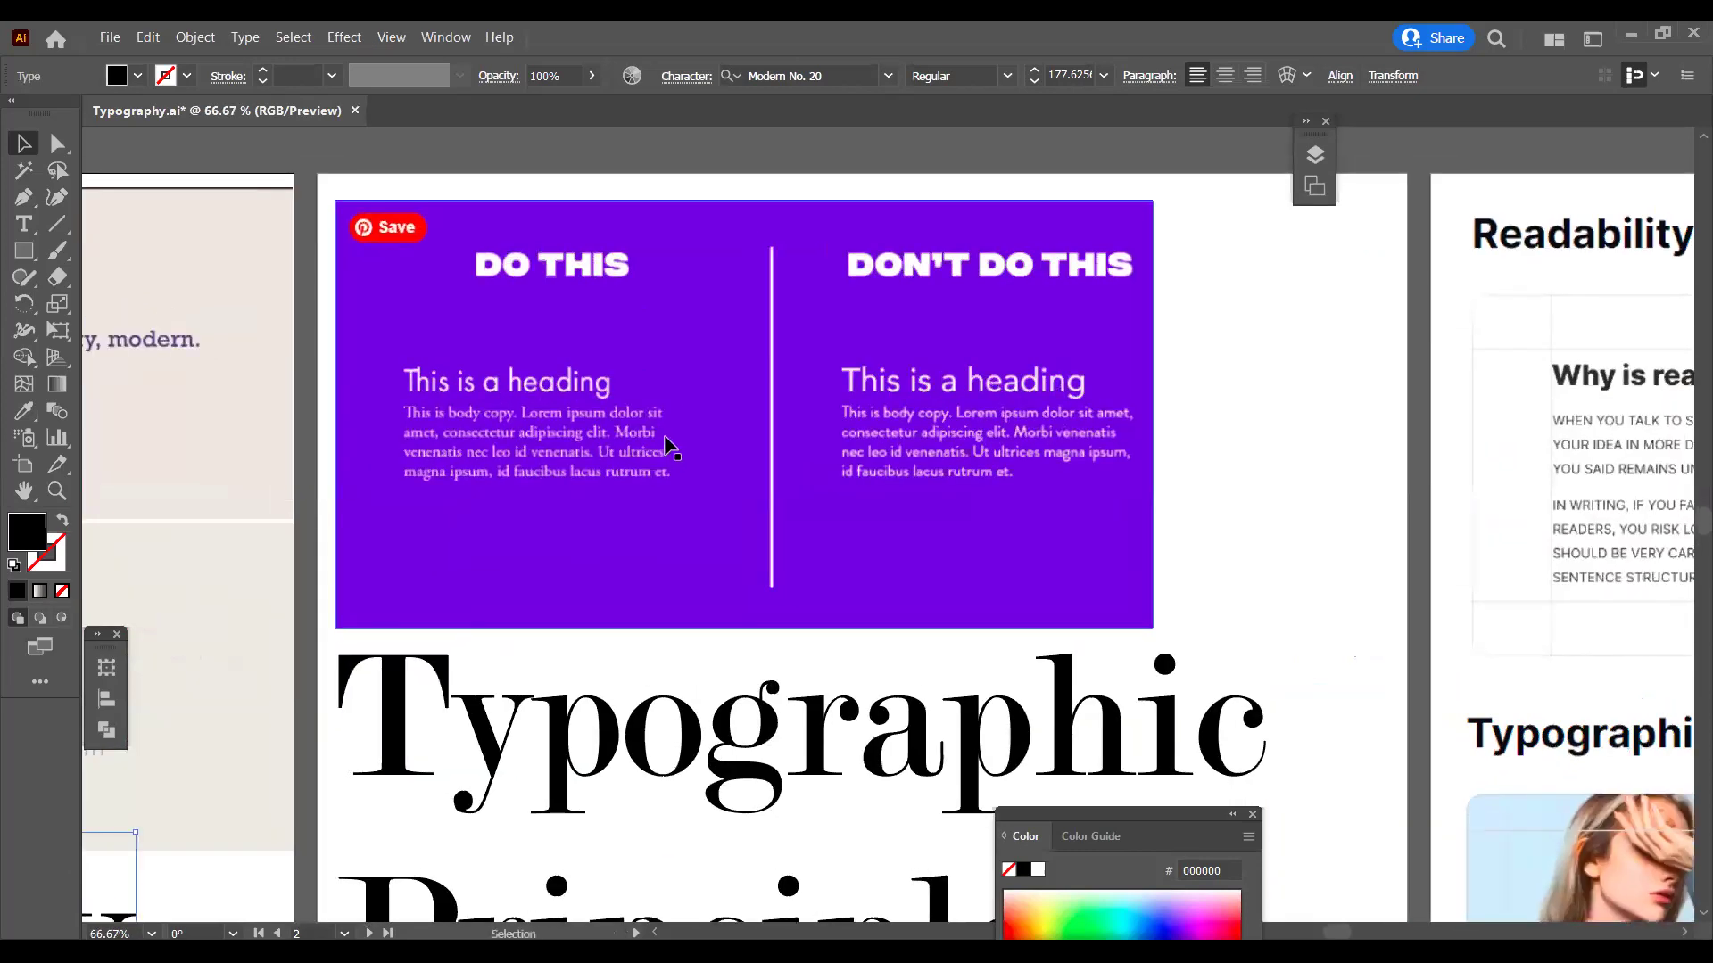
scroll(671, 446, "down", 3)
- Move along the row of artboards and zoom to 100% on the purple DO THIS image
left_click_drag(234, 426, 930, 379)
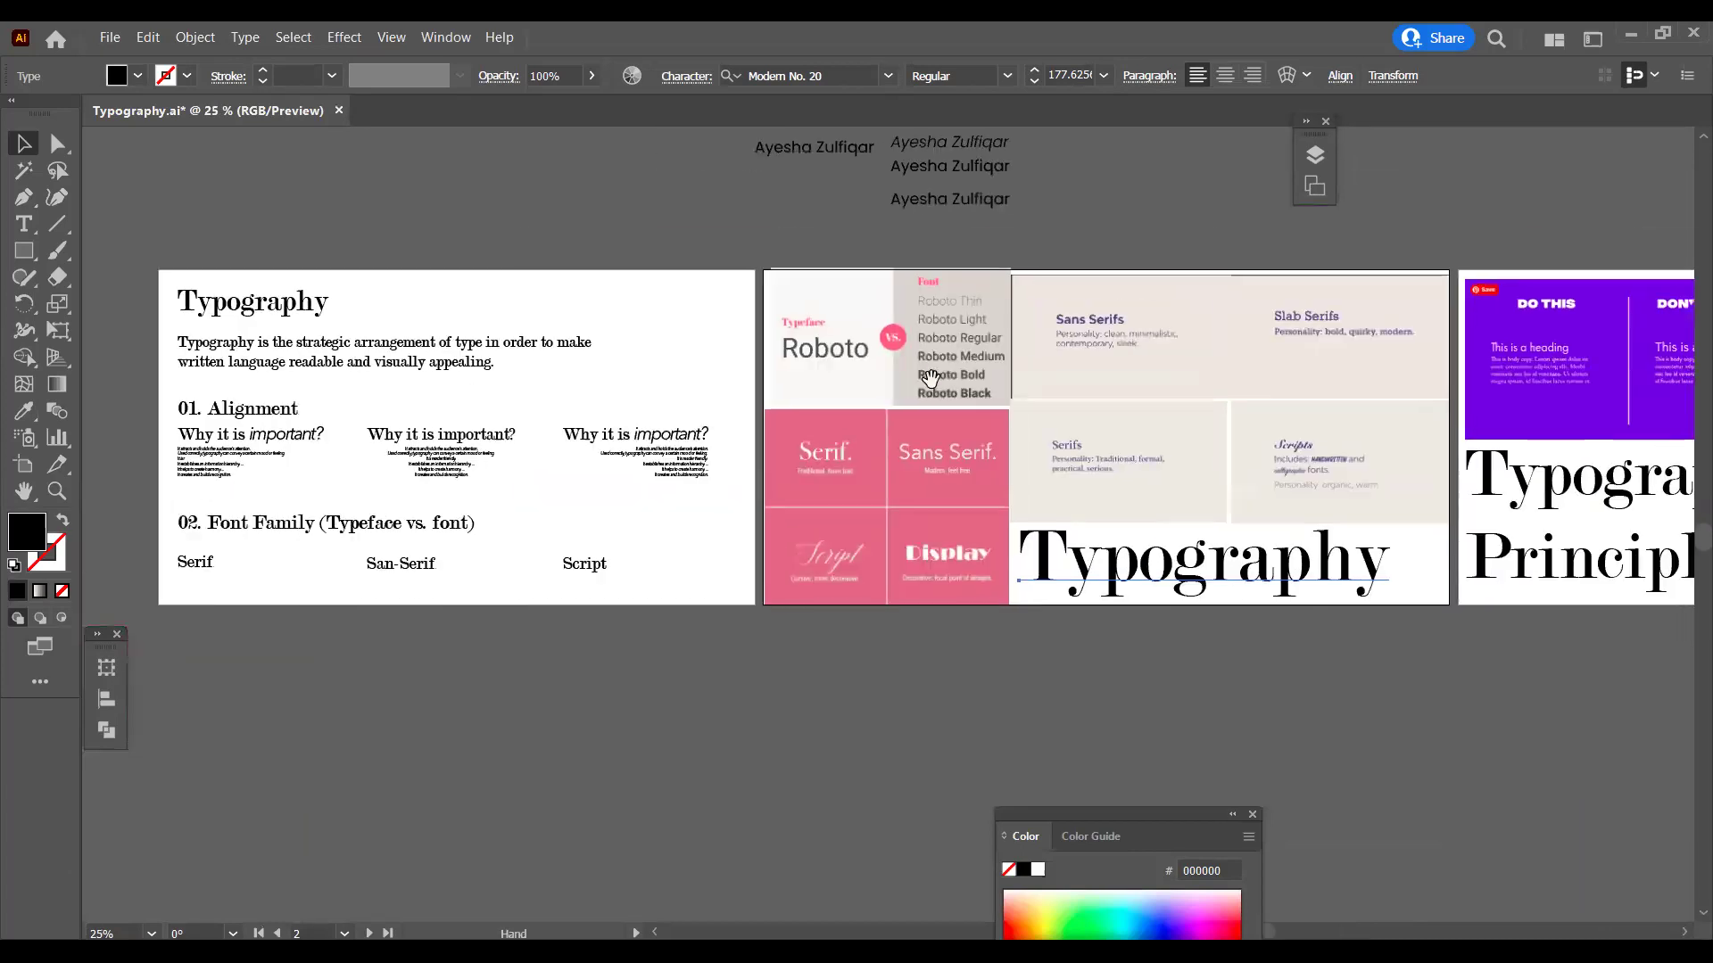
left_click_drag(1243, 411, 805, 402)
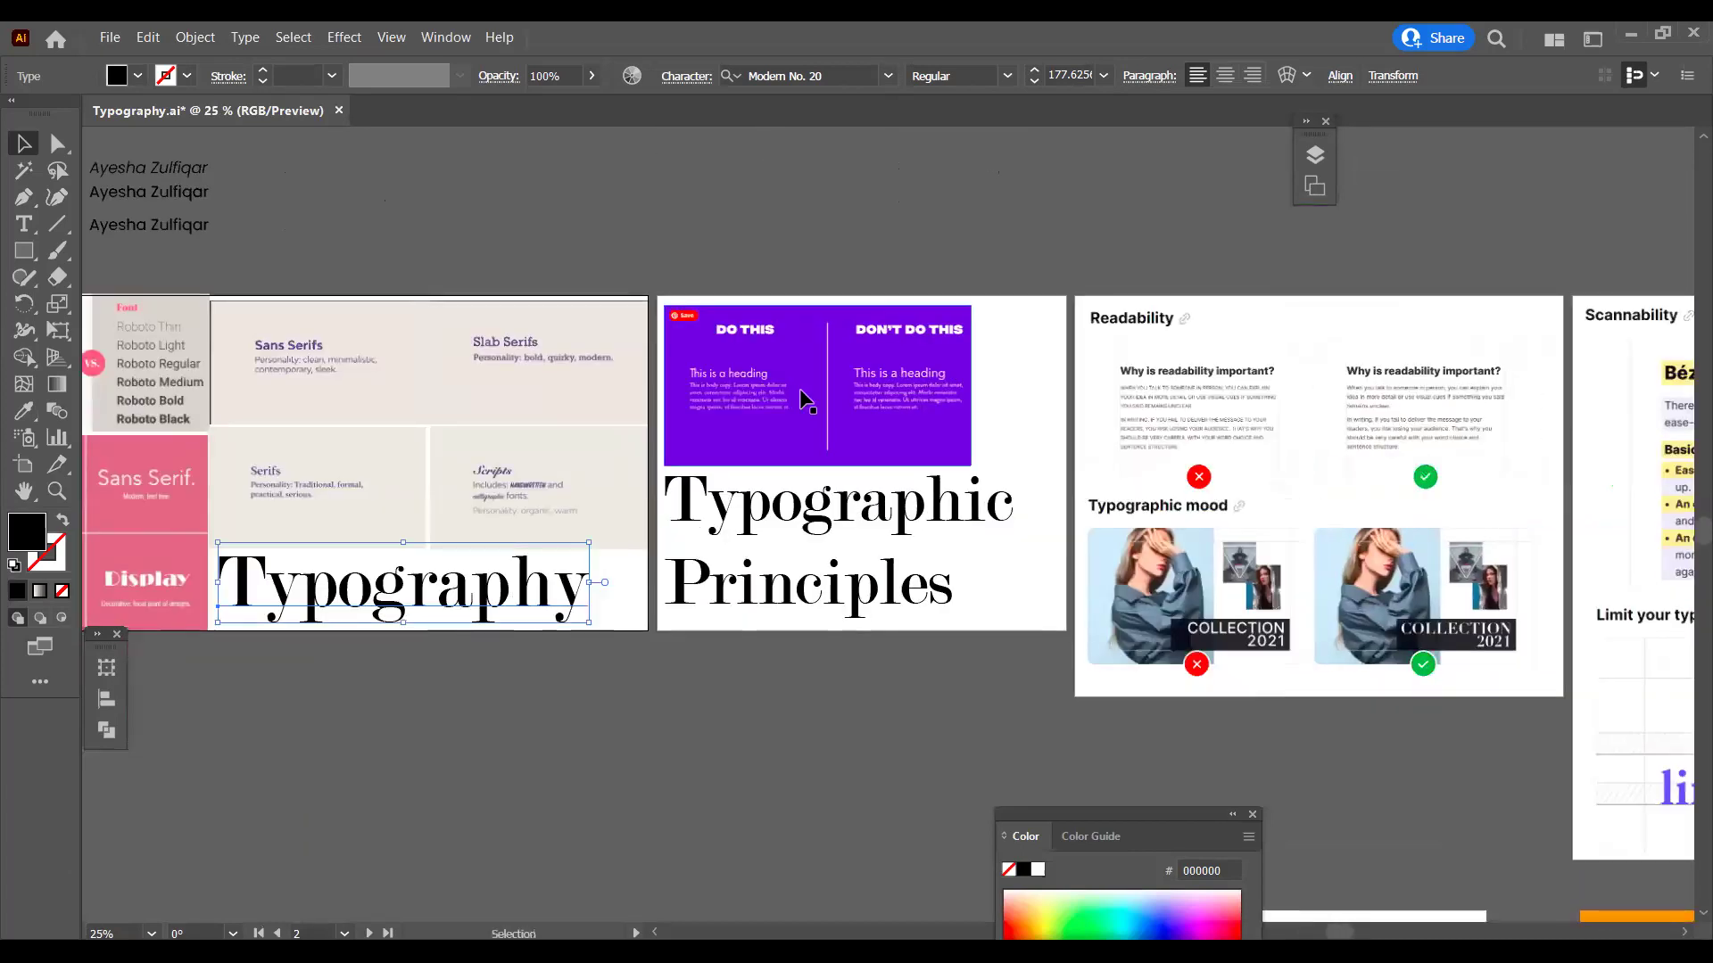
scroll(807, 402, "up", 2)
scroll(830, 415, "up", 1)
mouse_move(696, 332)
left_mouse_down()
mouse_move(773, 446)
mouse_move(761, 382)
mouse_move(732, 392)
left_mouse_up()
scroll(841, 432, "up", 1)
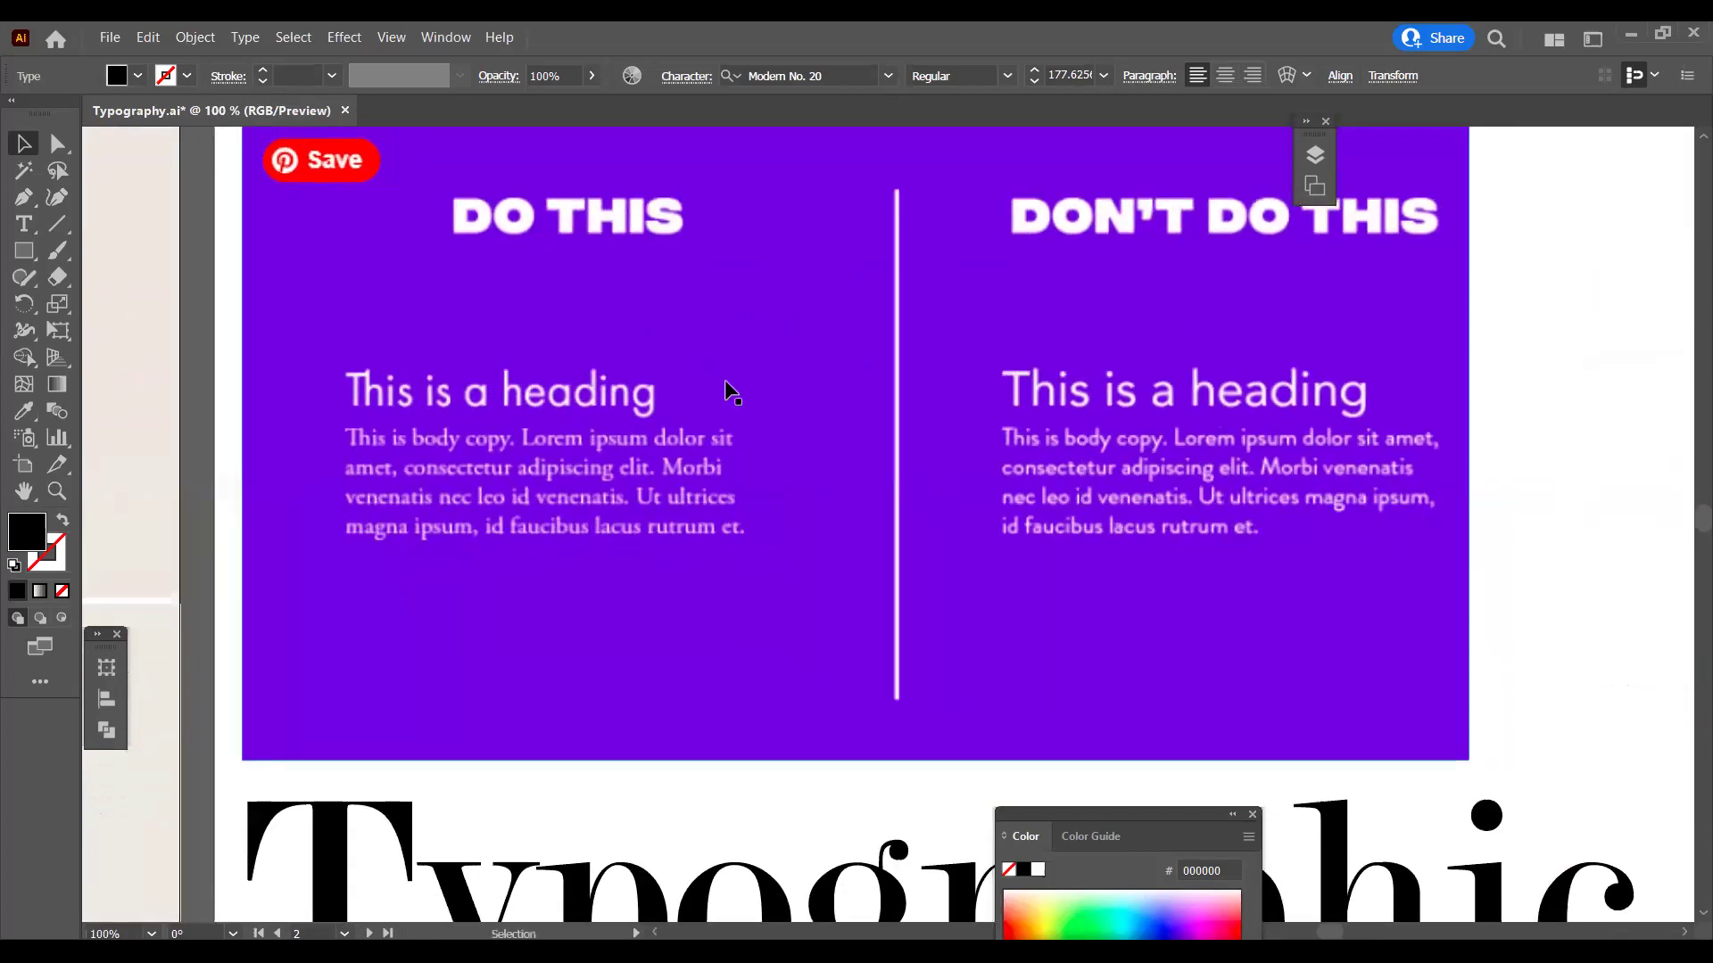
scroll(732, 392, "down", 1)
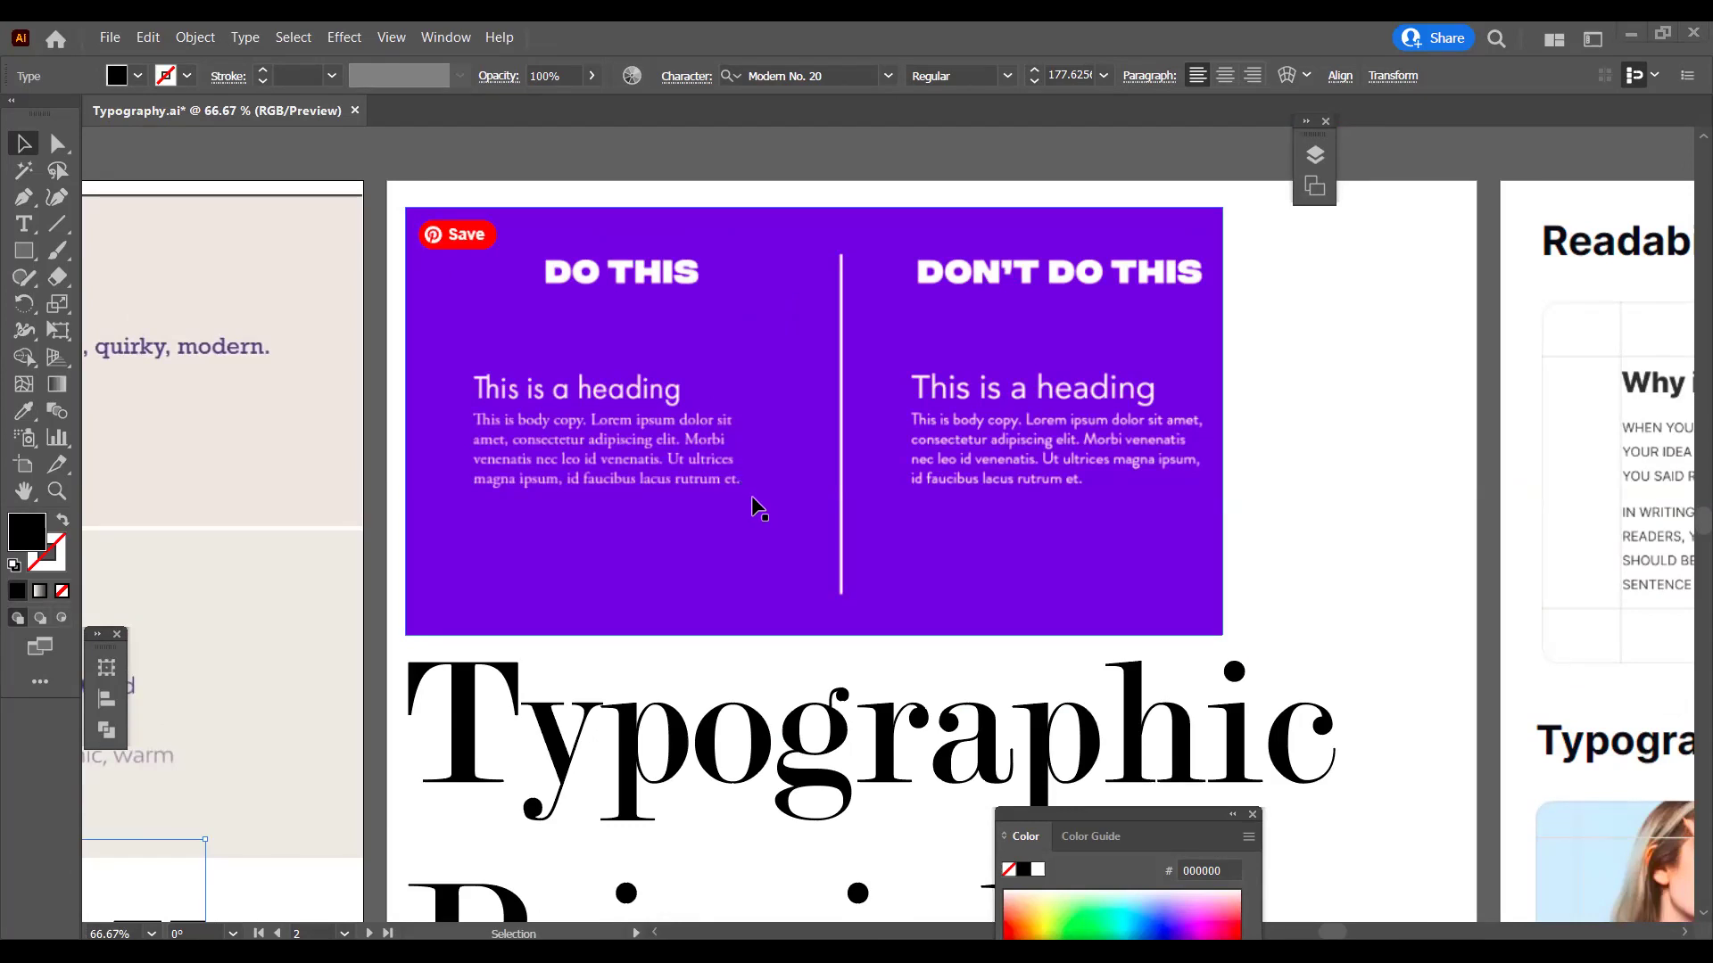
scroll(649, 359, "up", 1)
scroll(649, 358, "right", 1)
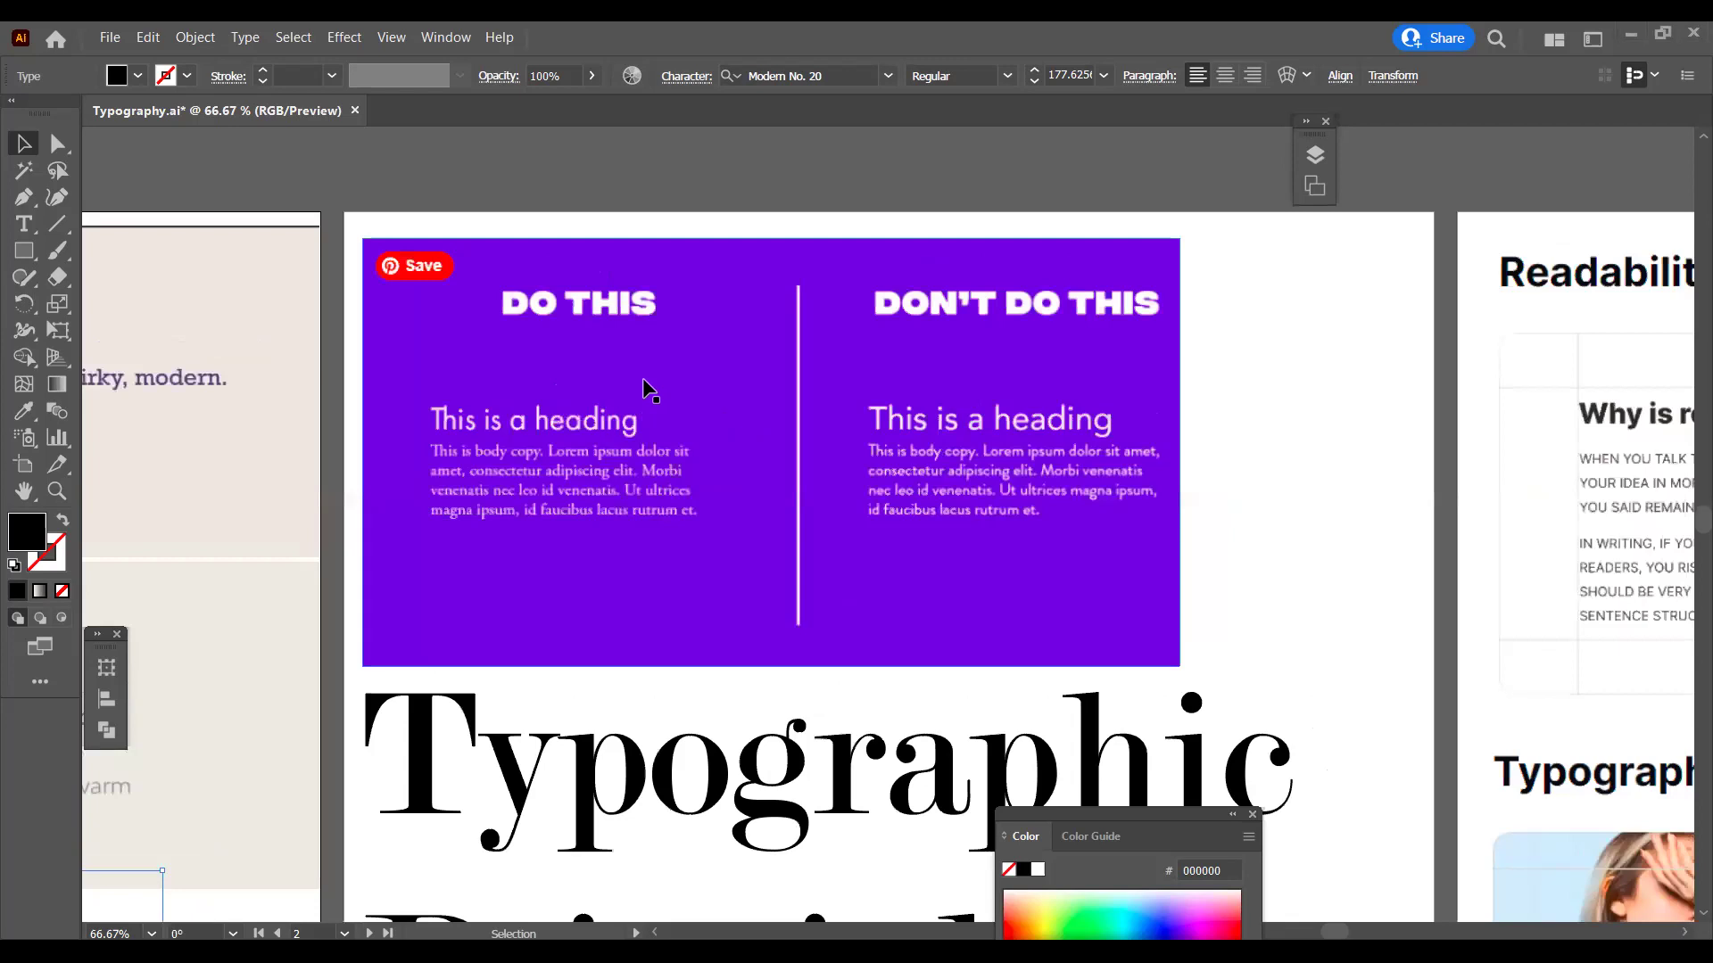
scroll(649, 390, "up", 1, "alt")
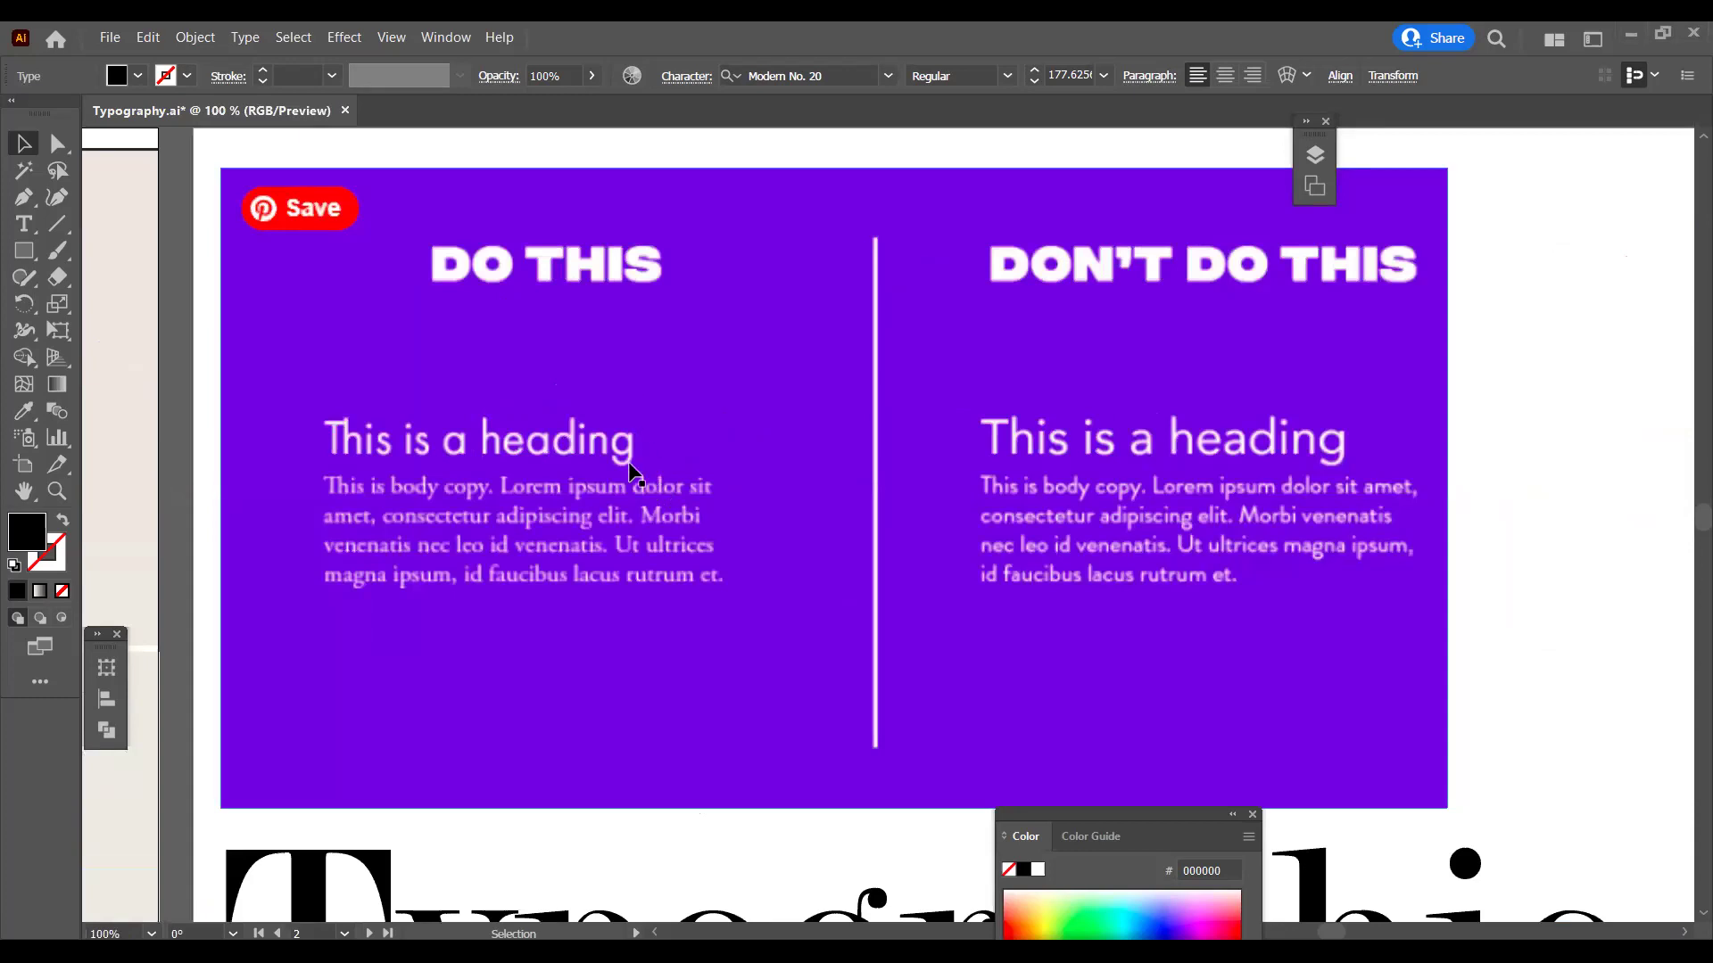
scroll(803, 339, "down", 1)
scroll(803, 339, "right", 1)
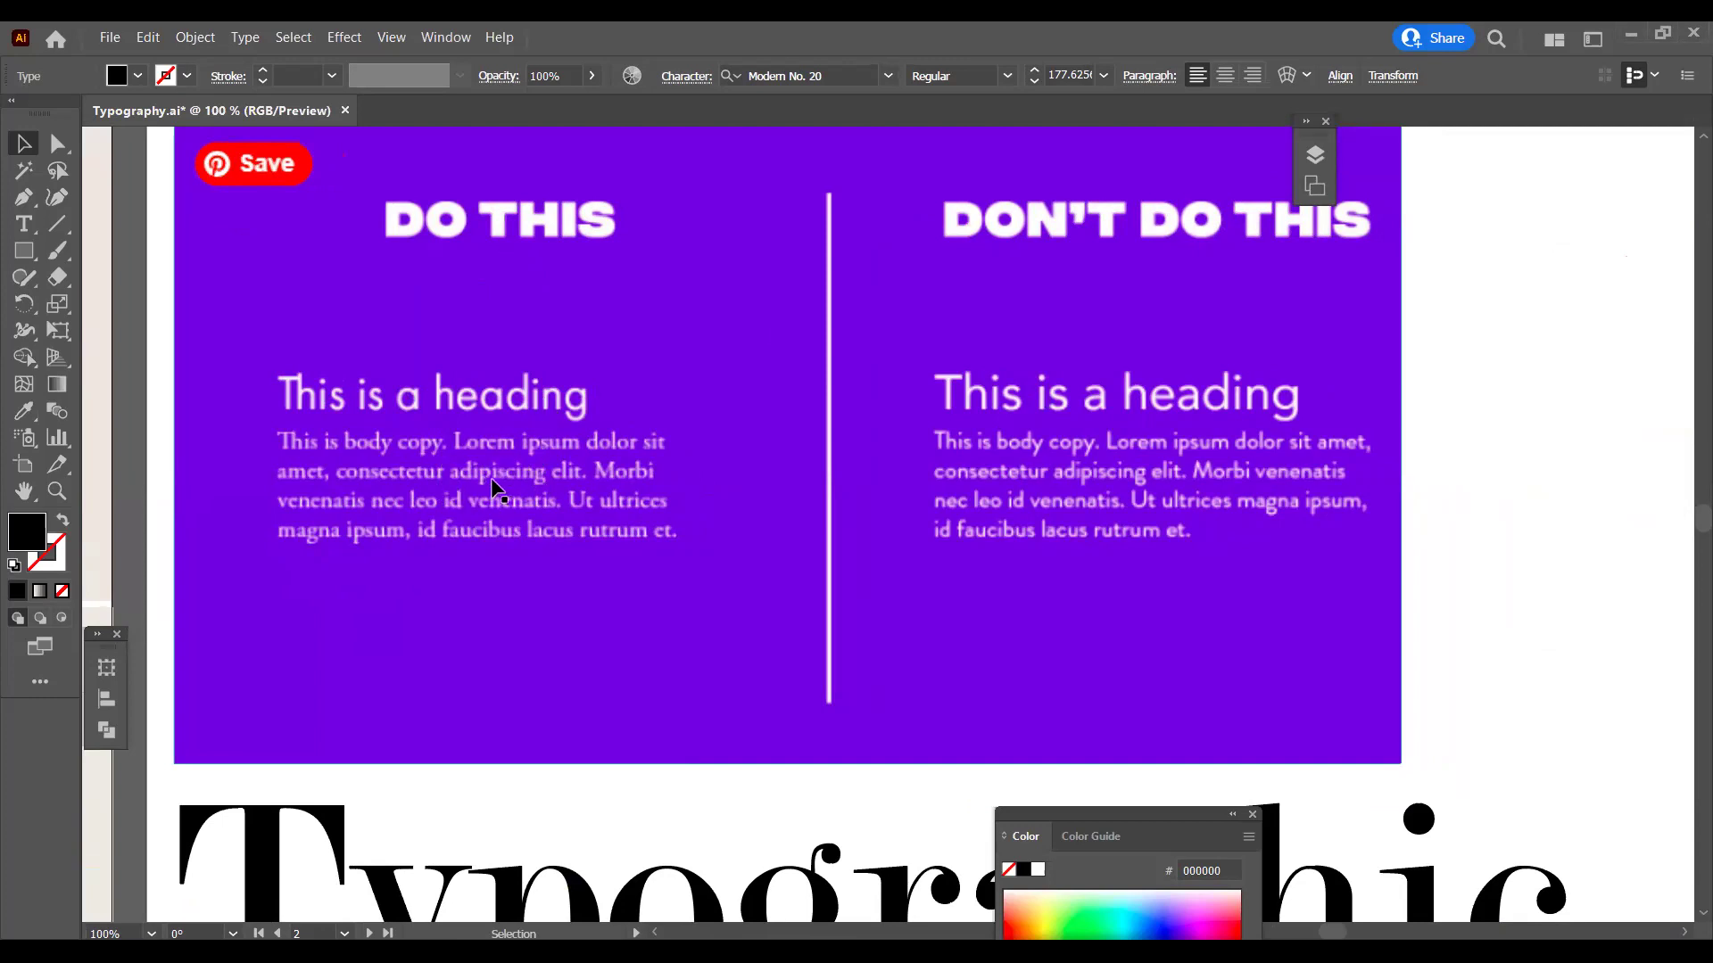
- Add a '4x 2x' text label near the dividing line, sizing its 4 to 12 pt
left_click(24, 234)
left_click(738, 347)
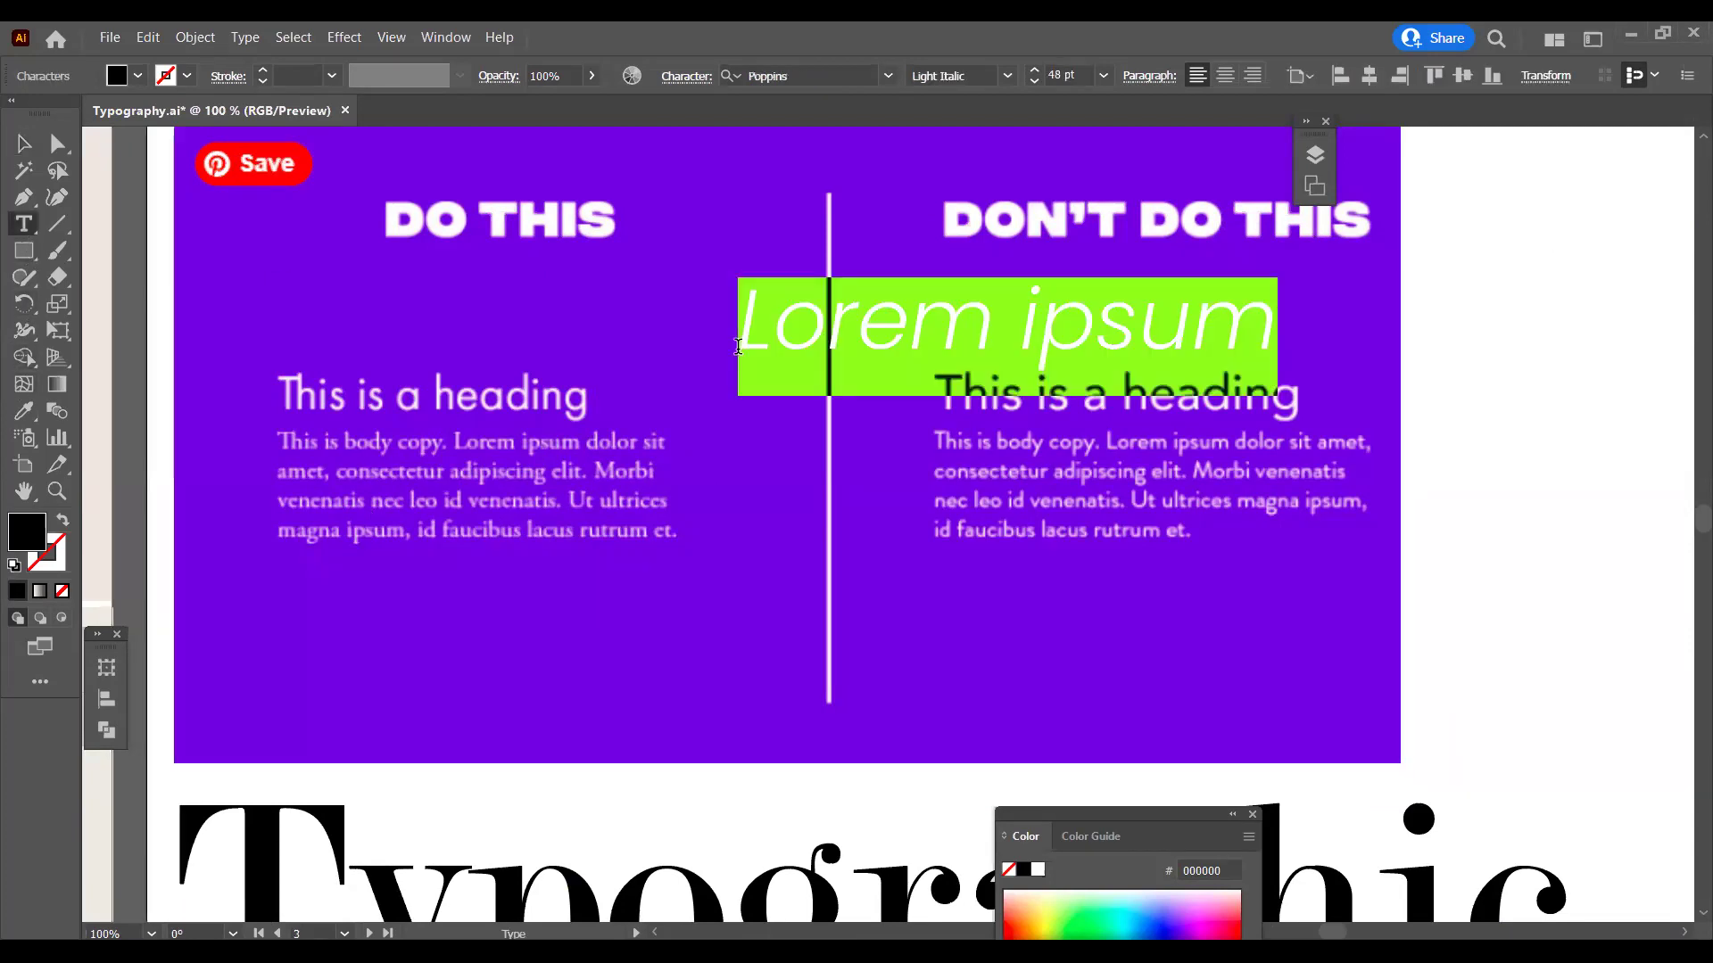
type("4")
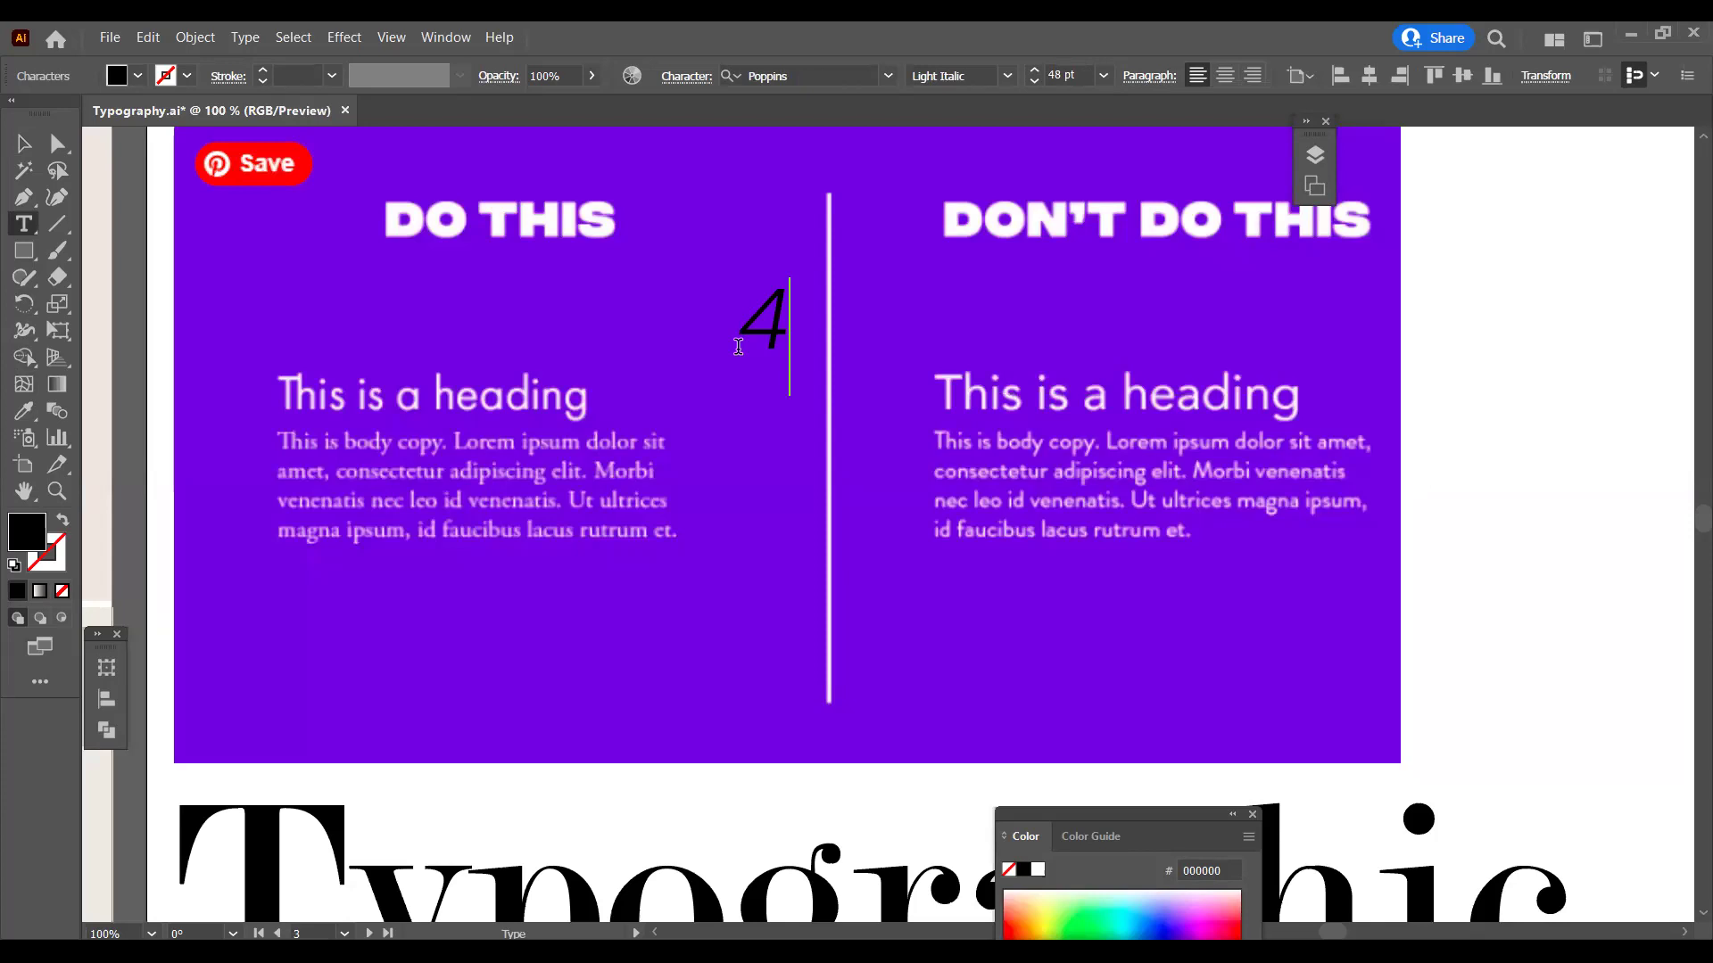
type("x")
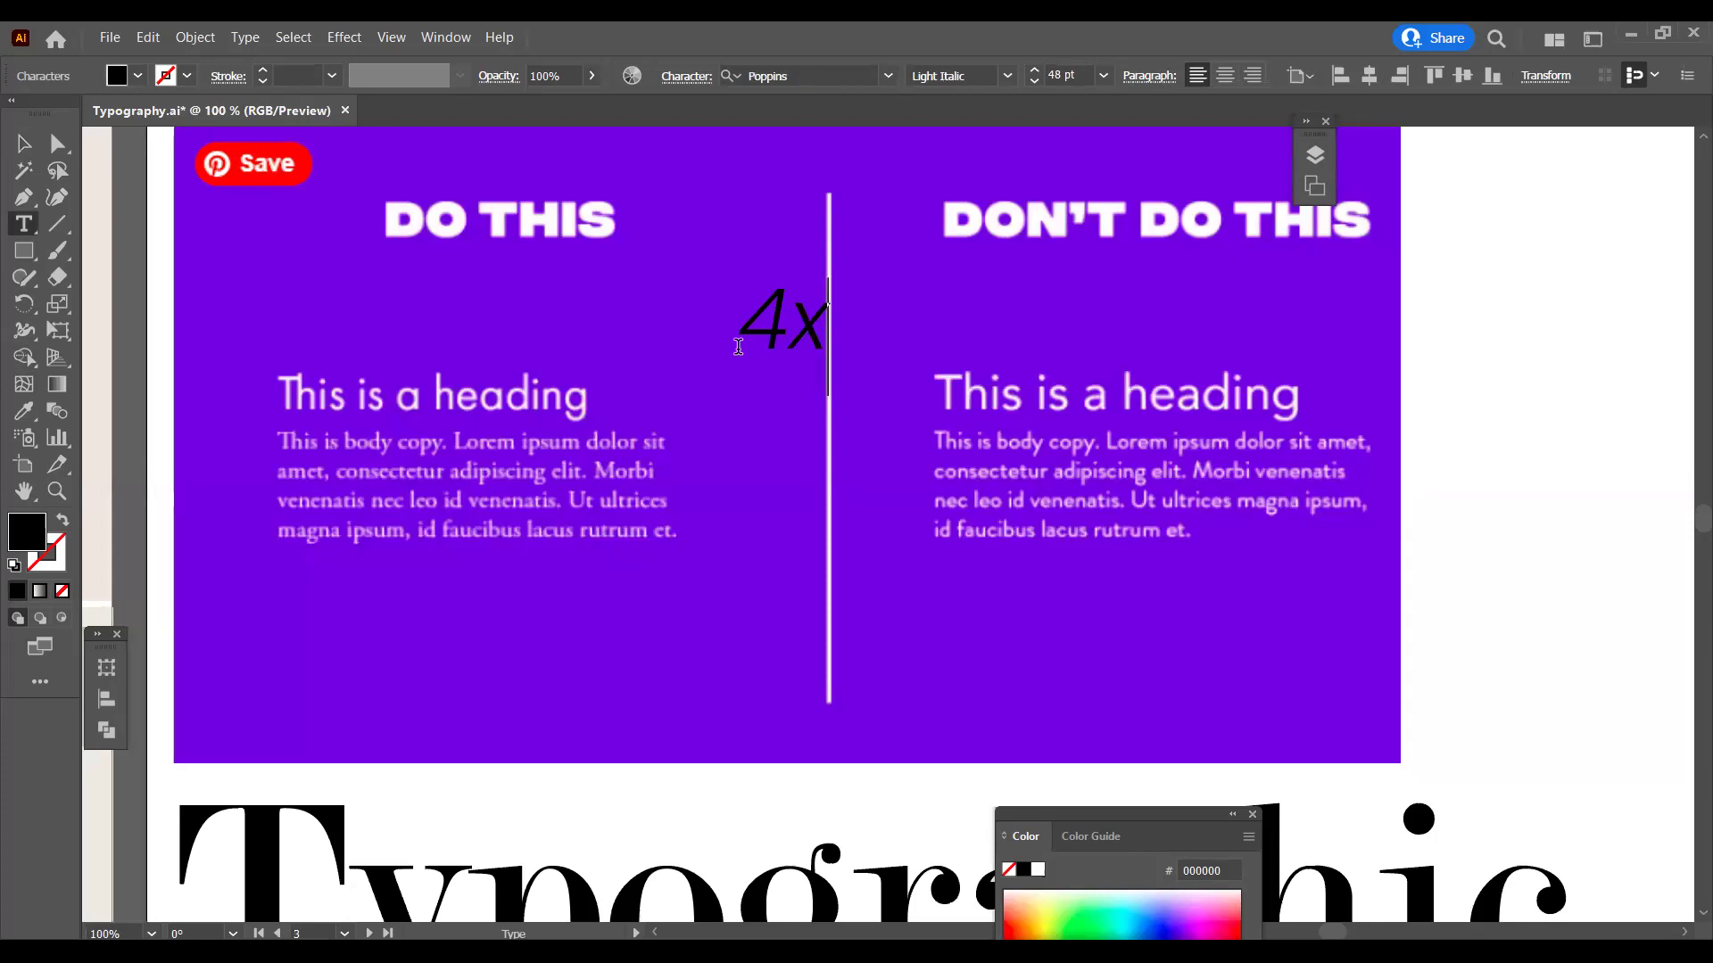
type(" 2x")
left_click_drag(791, 323, 717, 328)
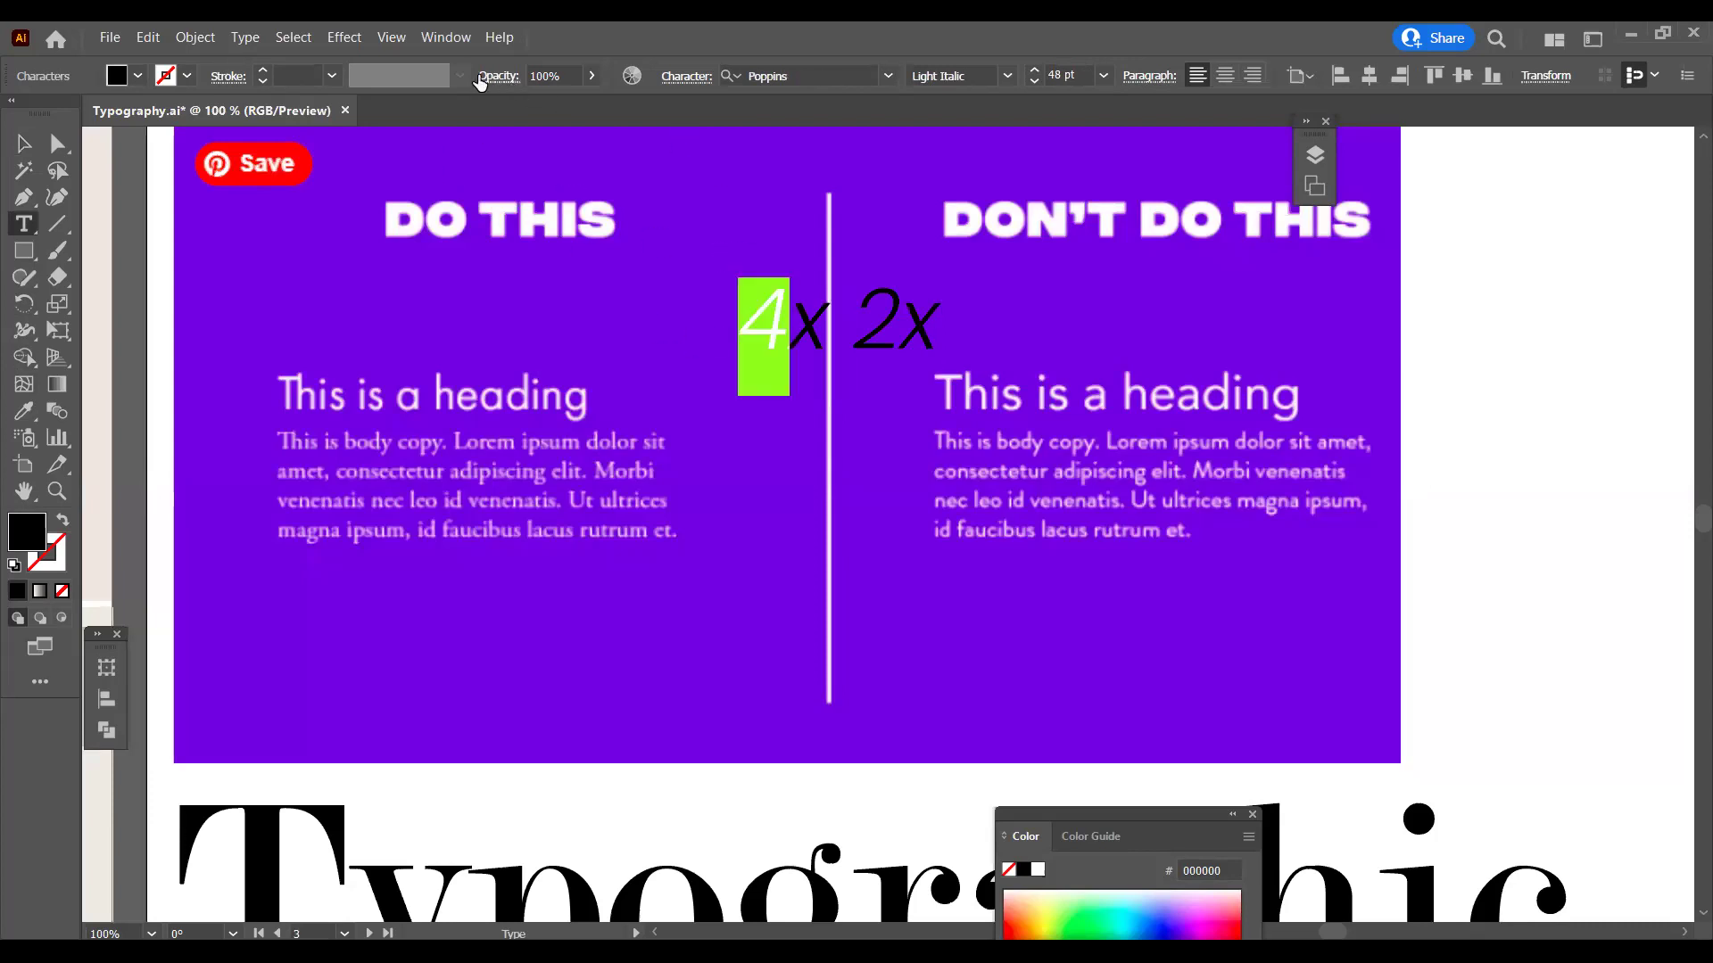
left_click(1048, 77)
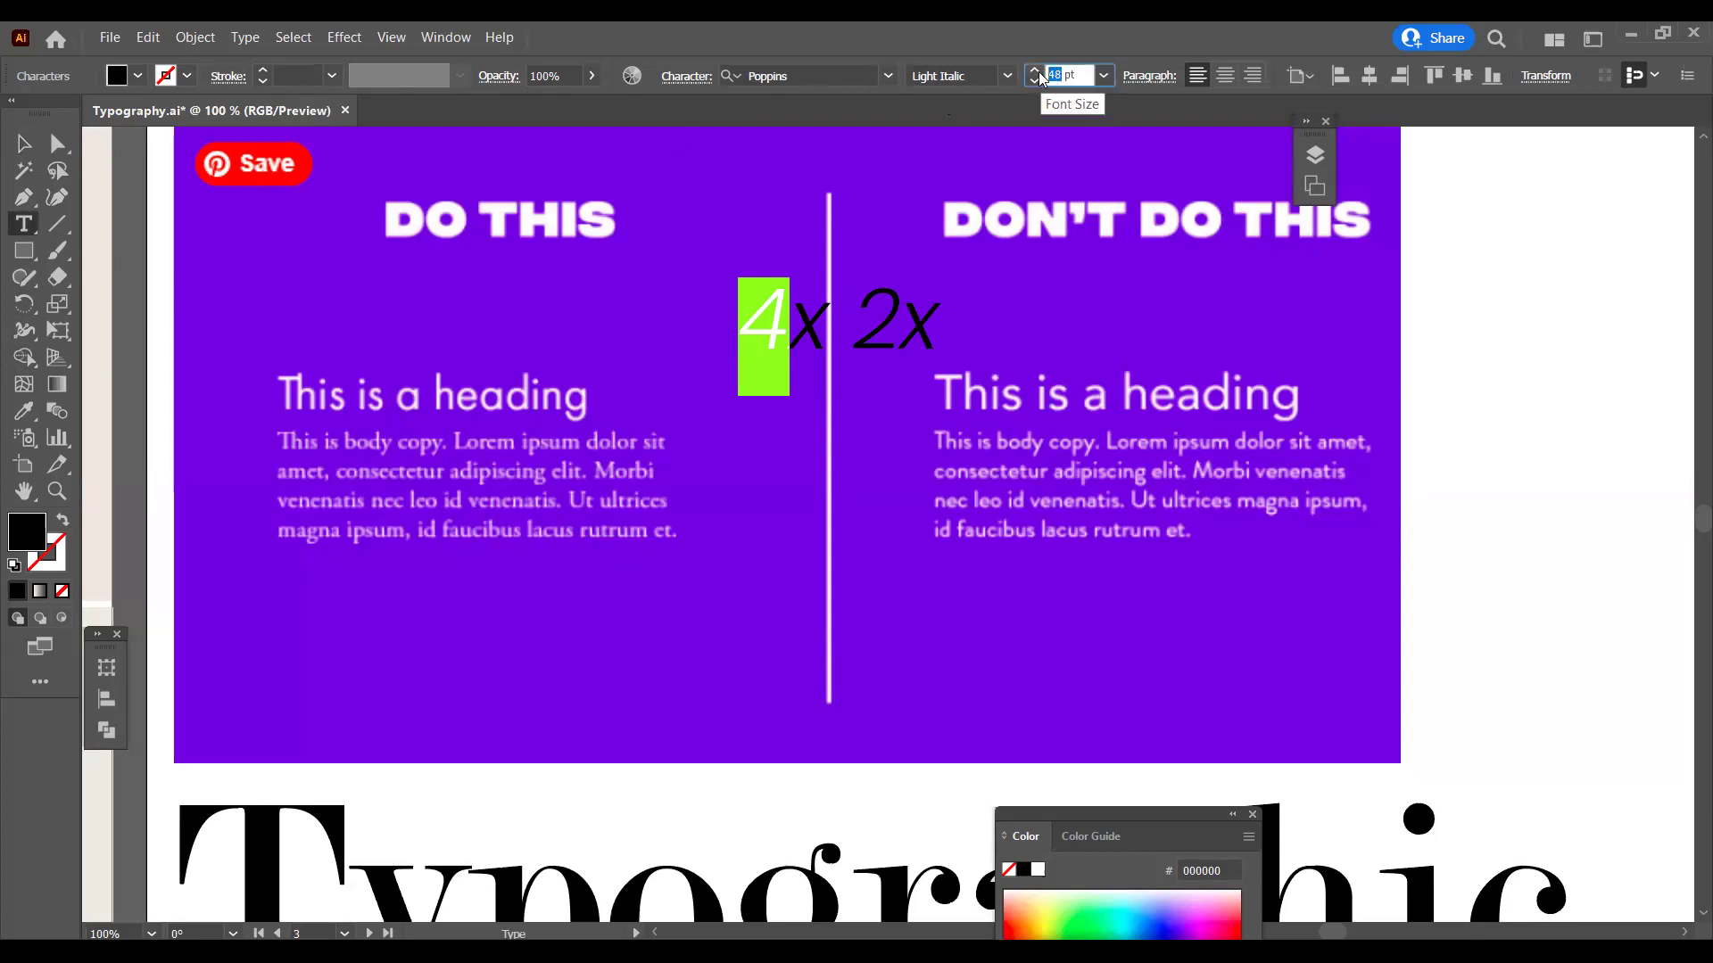
type("1")
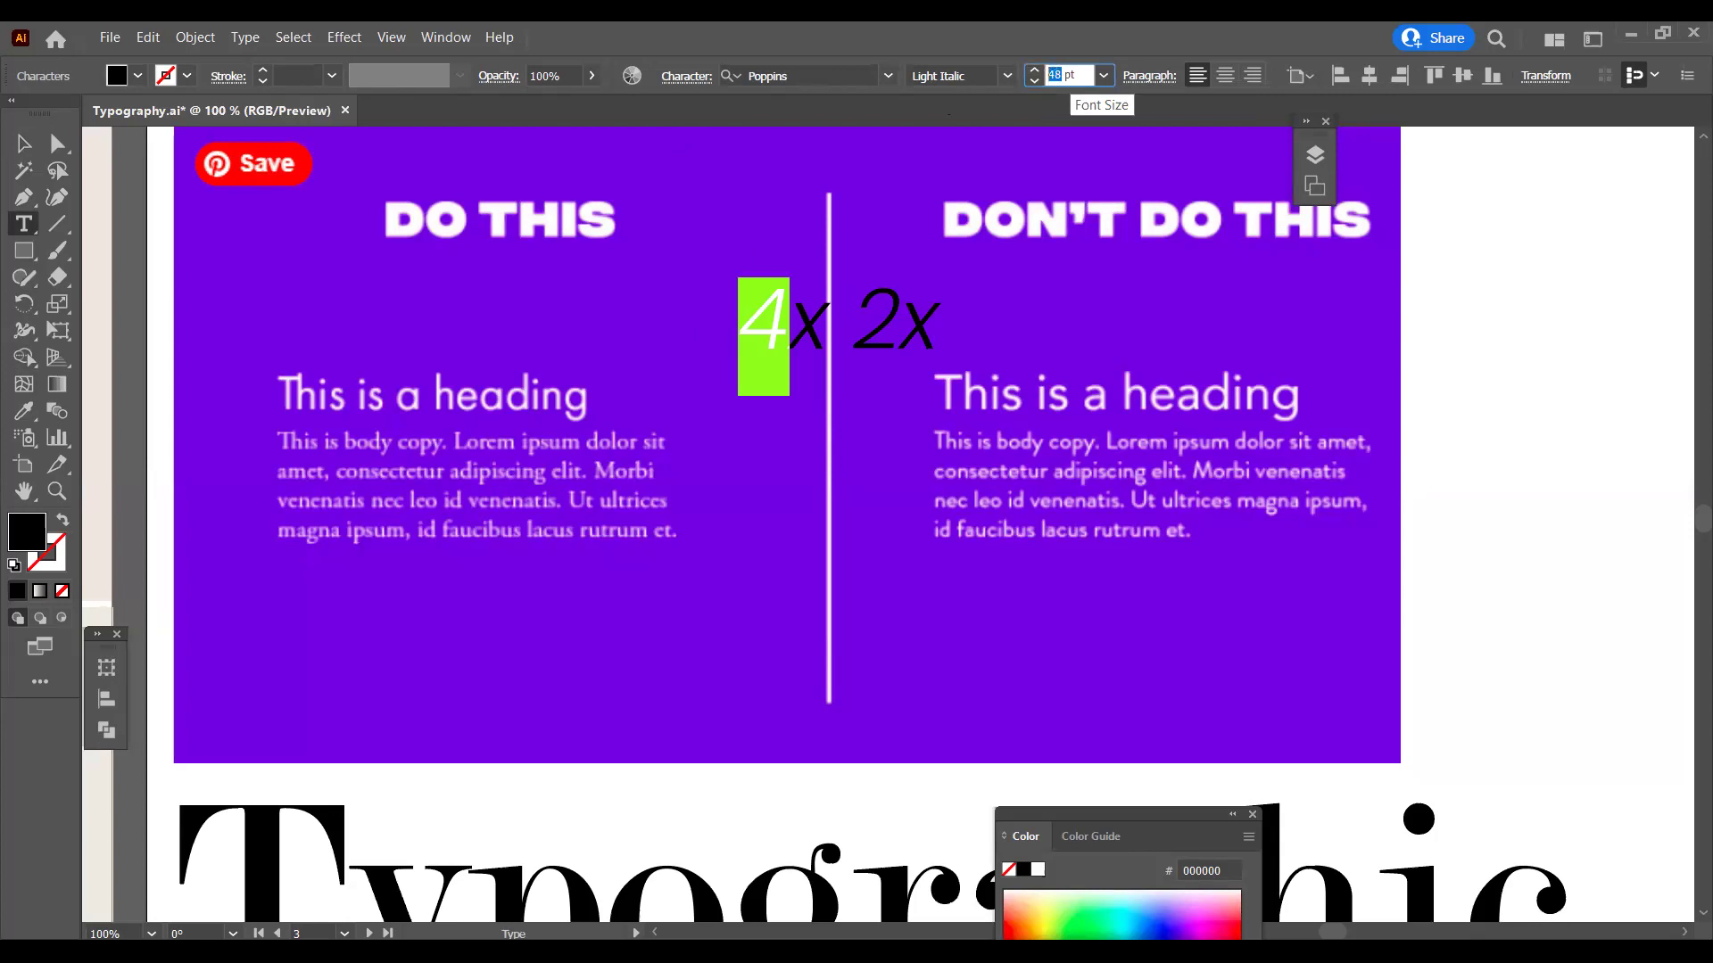
type("2")
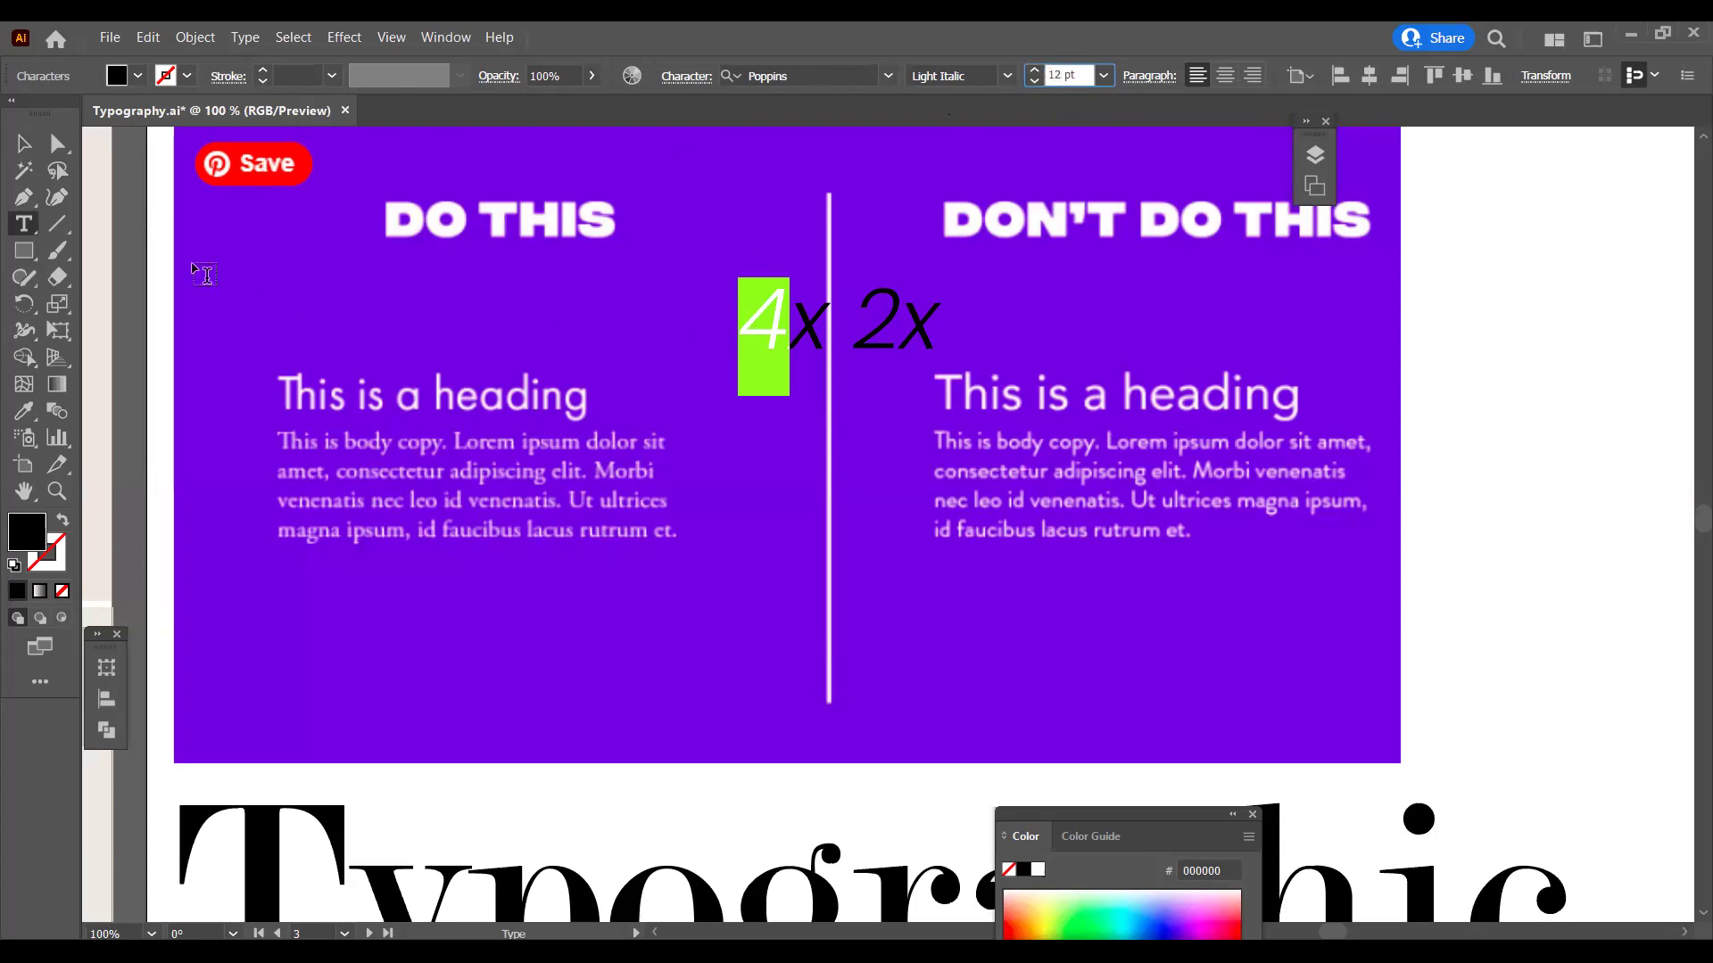
key("Return")
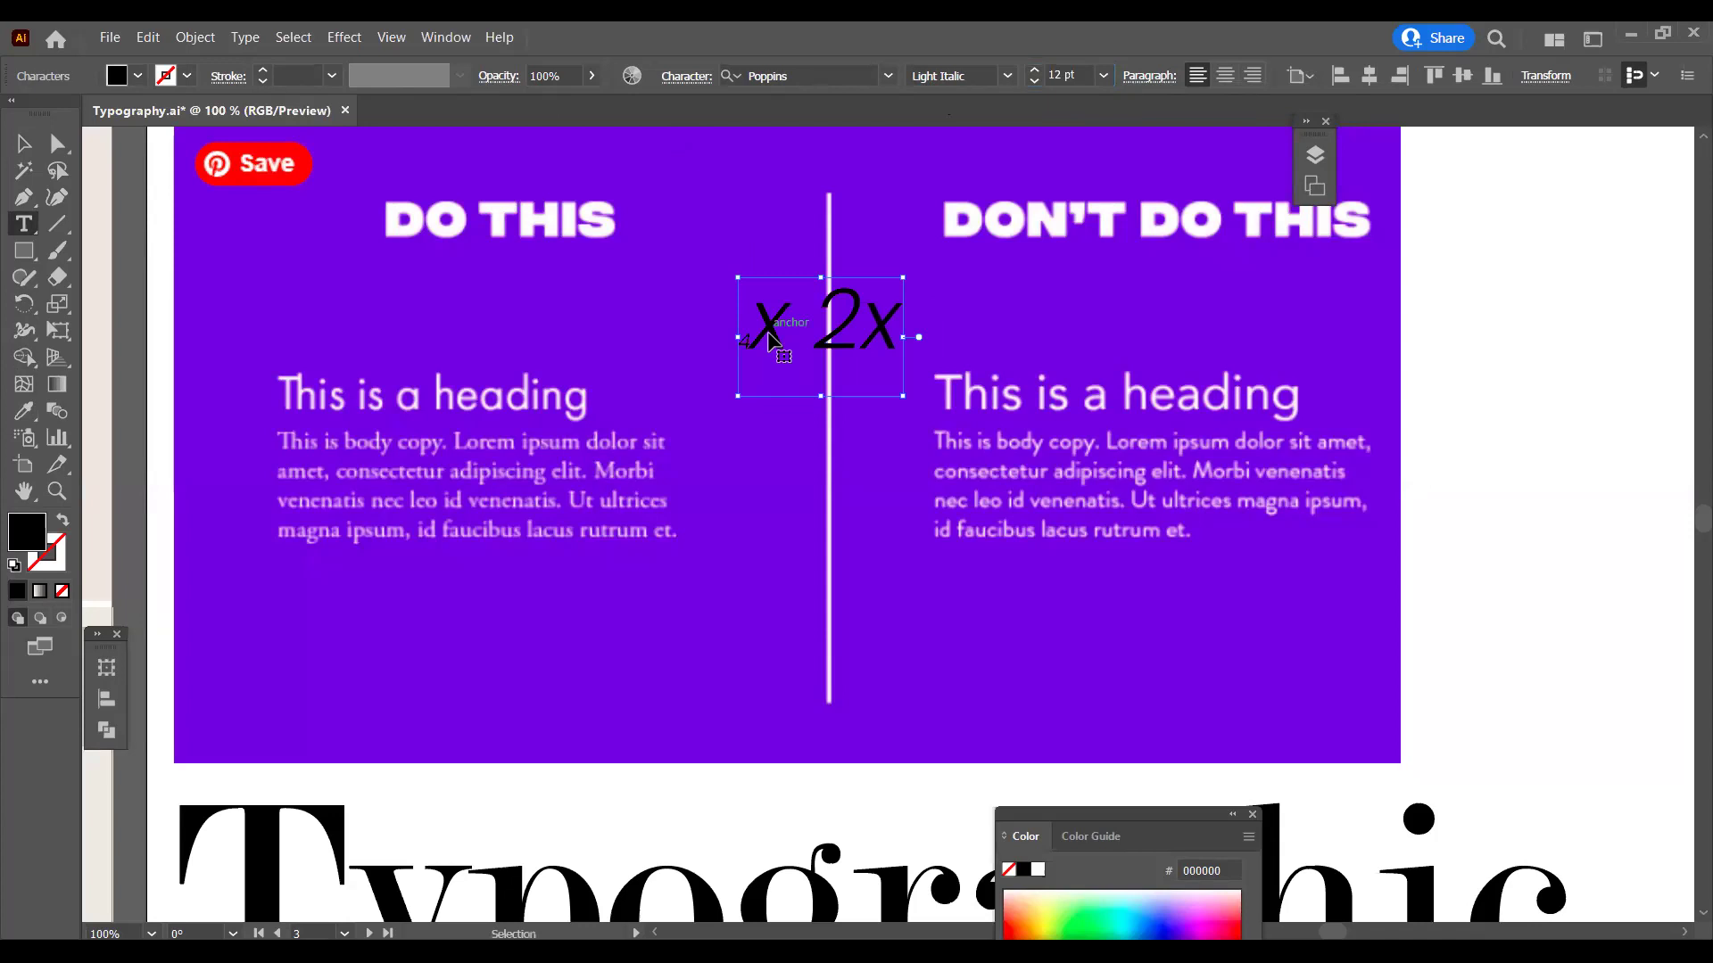
- Set the whole '4x 2x' label to 20 pt
key("ctrl+a")
left_click(1093, 79)
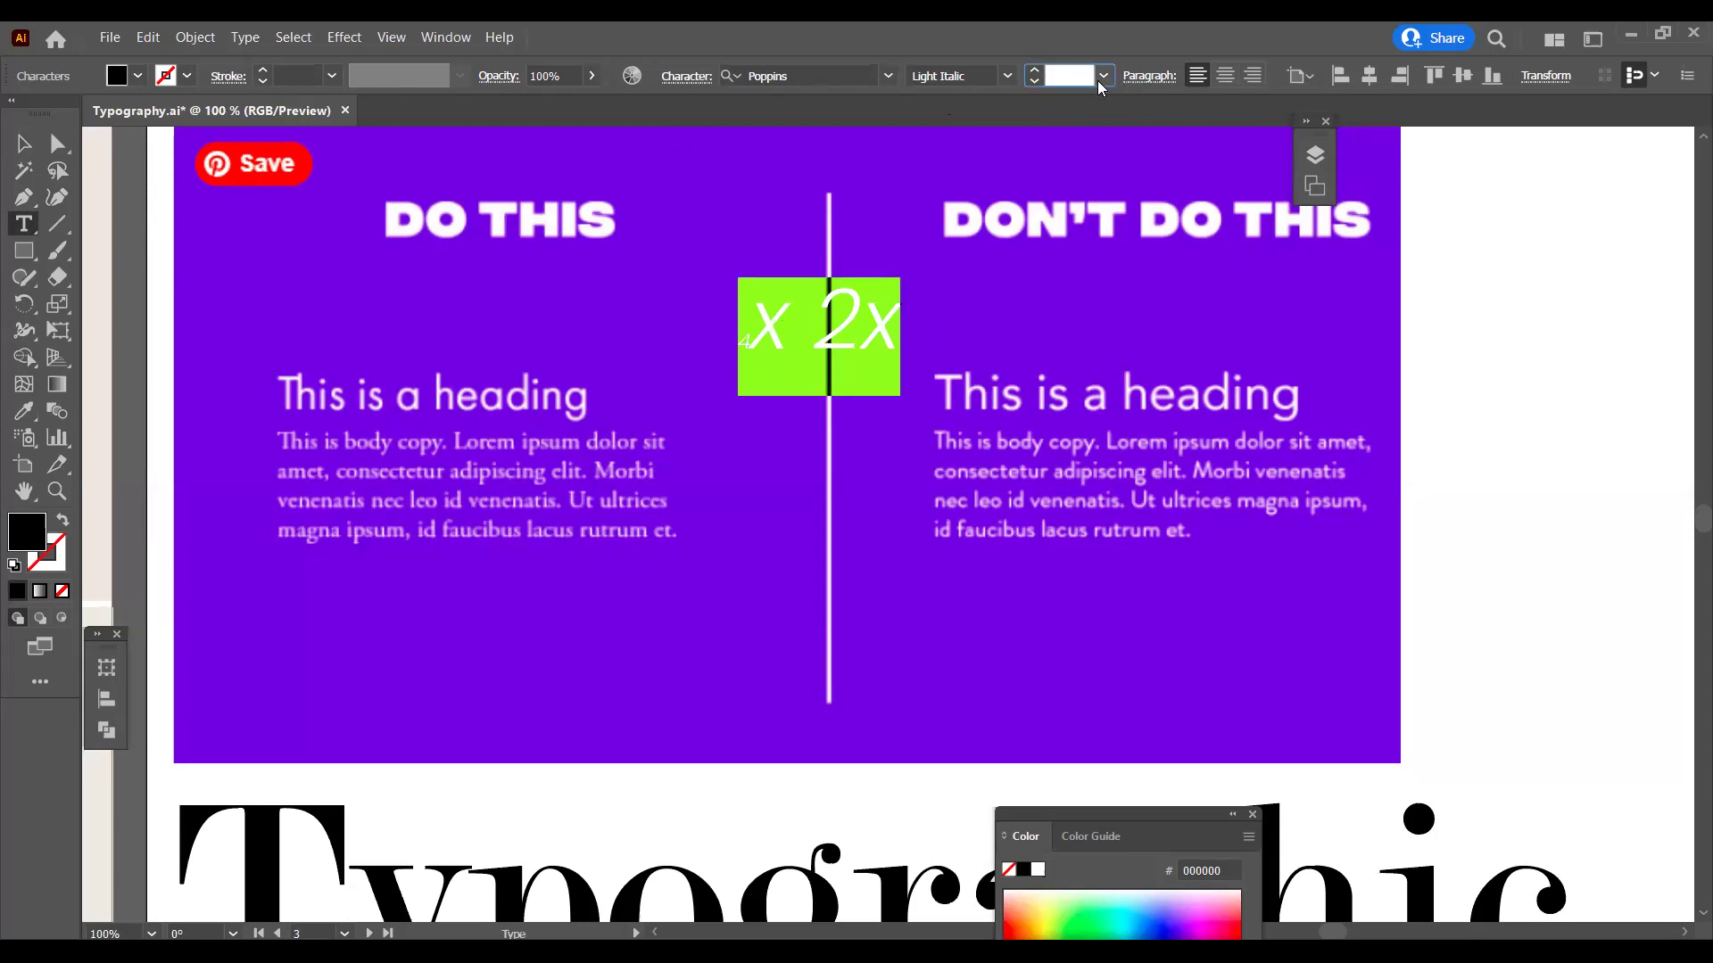
left_click(1102, 77)
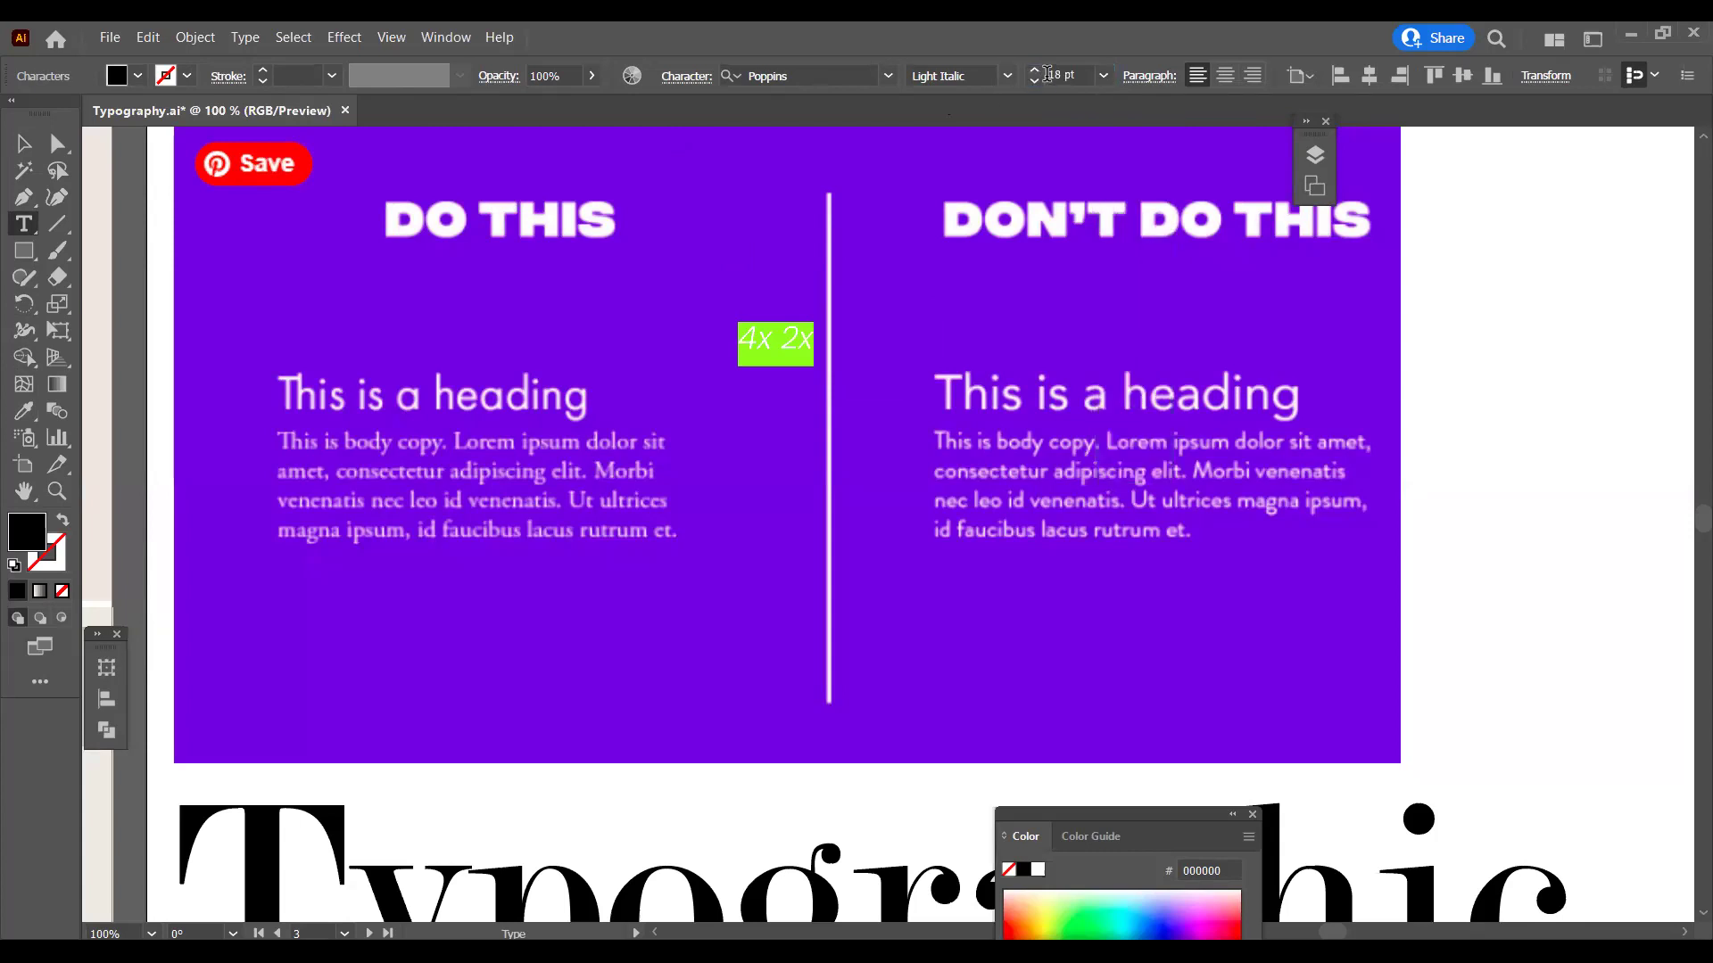
left_click(1061, 75)
type("2pt0")
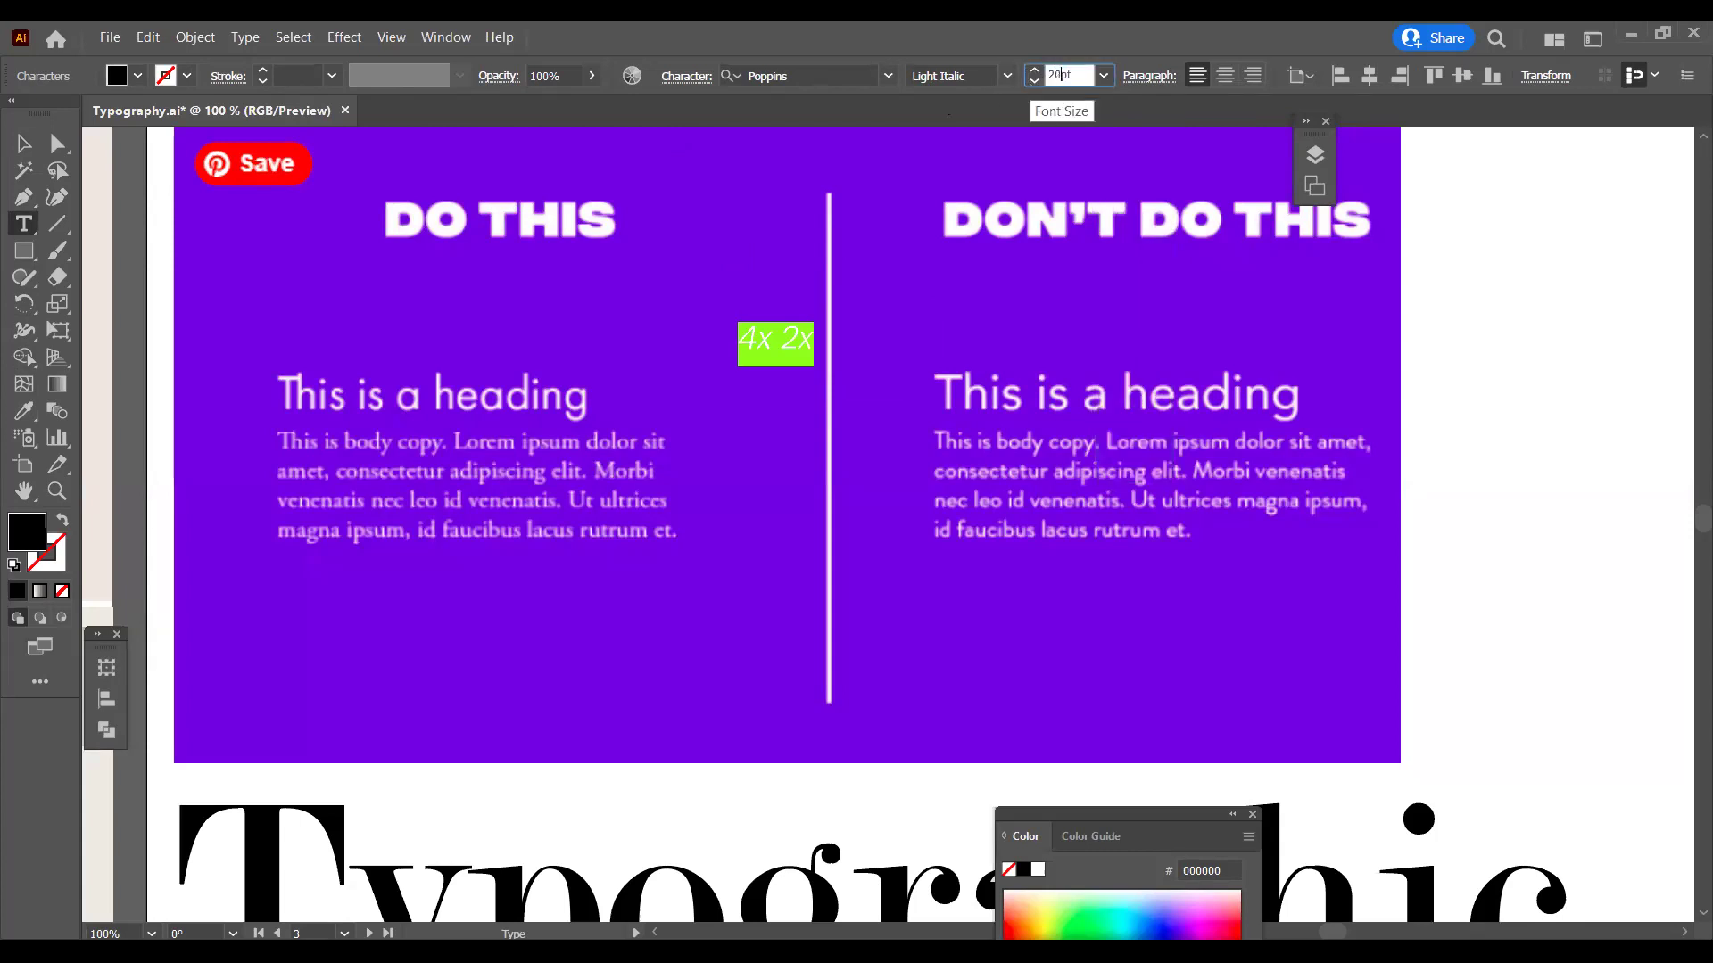
key("Return")
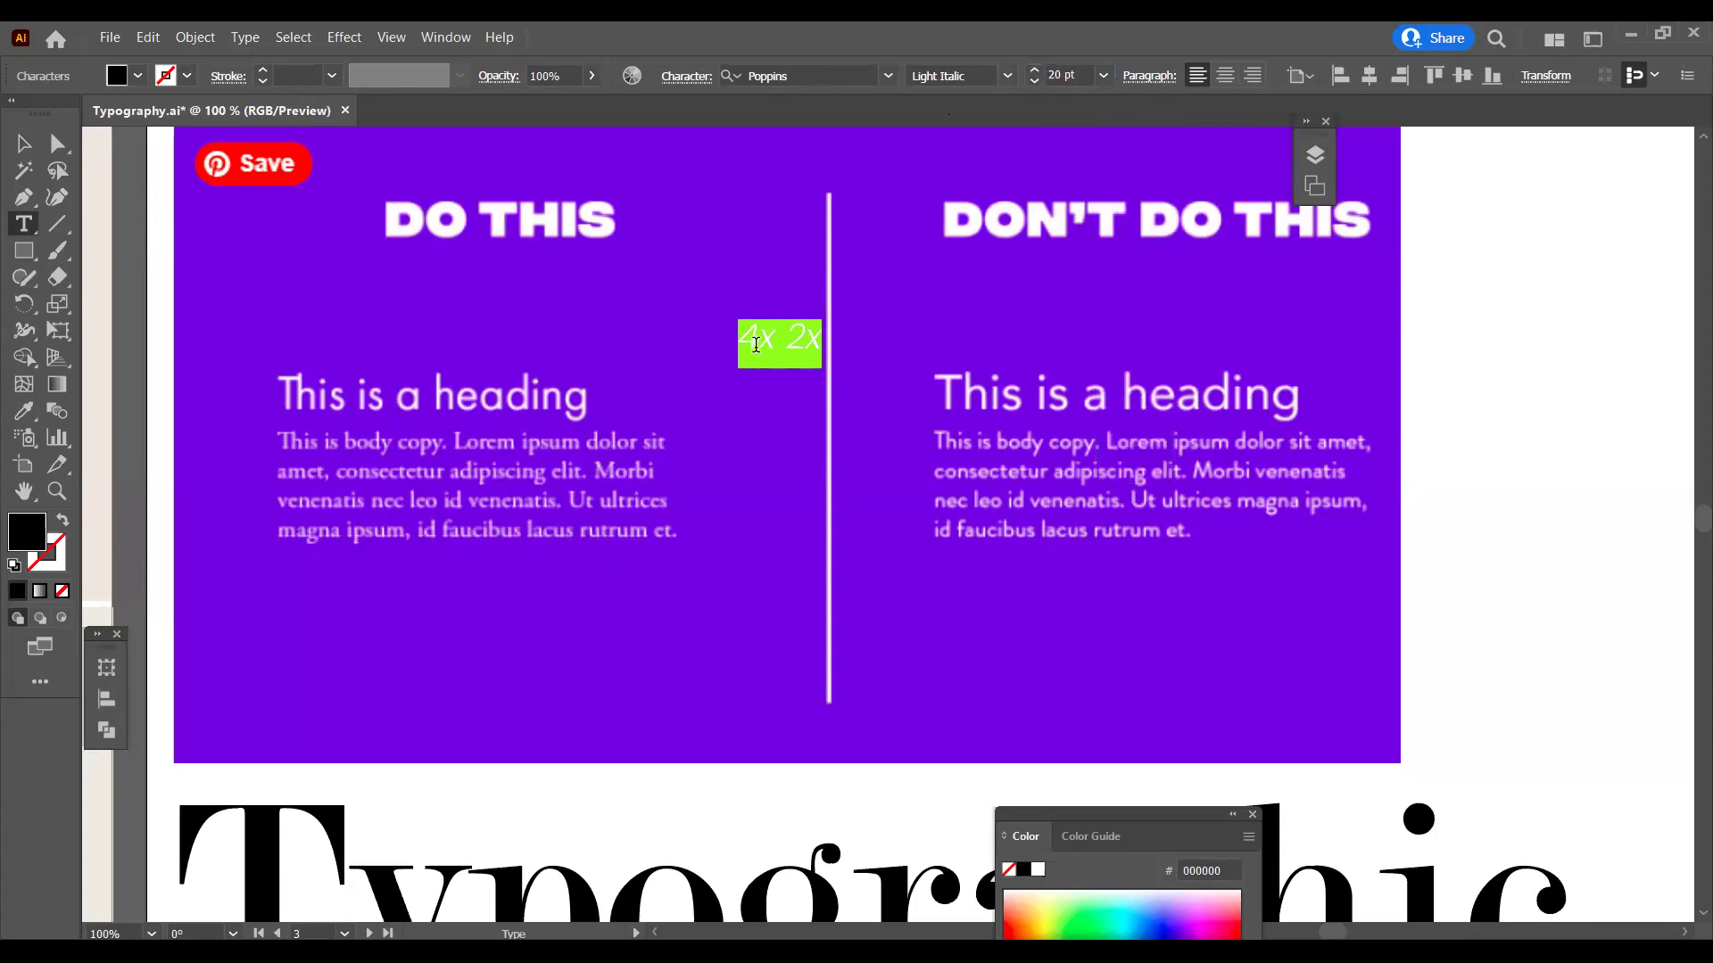
- Enlarge just the 4 to 40 pt and leave text editing
key("Left")
key("shift+Right")
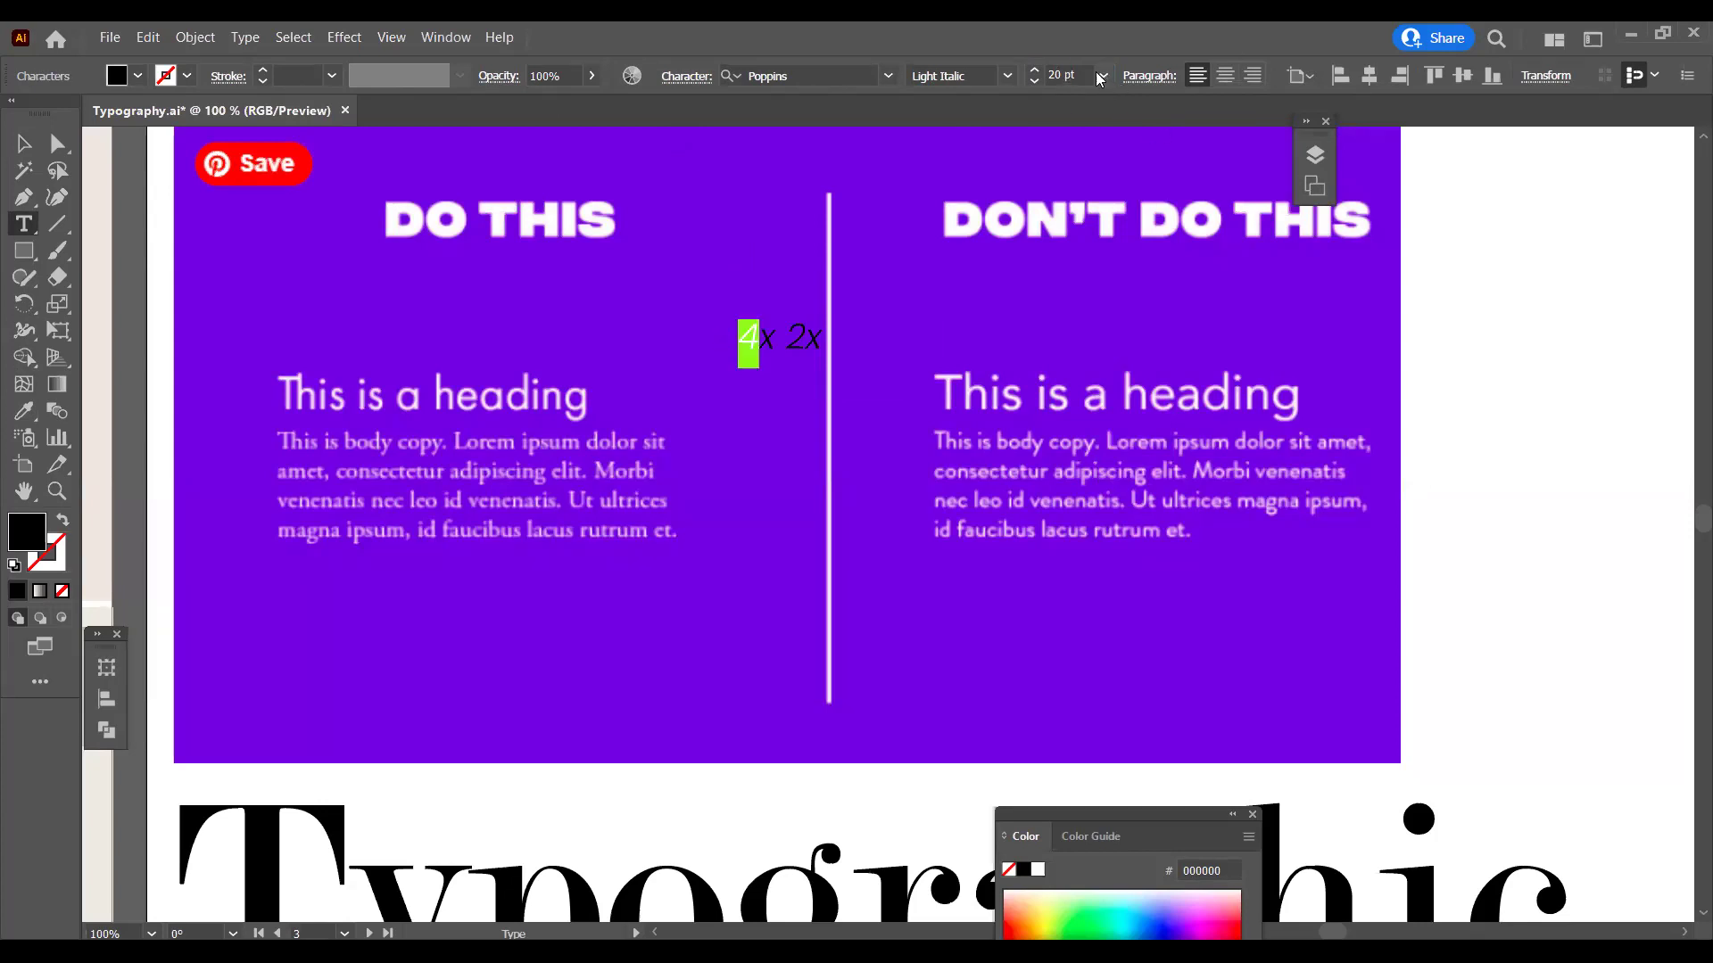
left_click(1050, 74)
type("200")
key("Return")
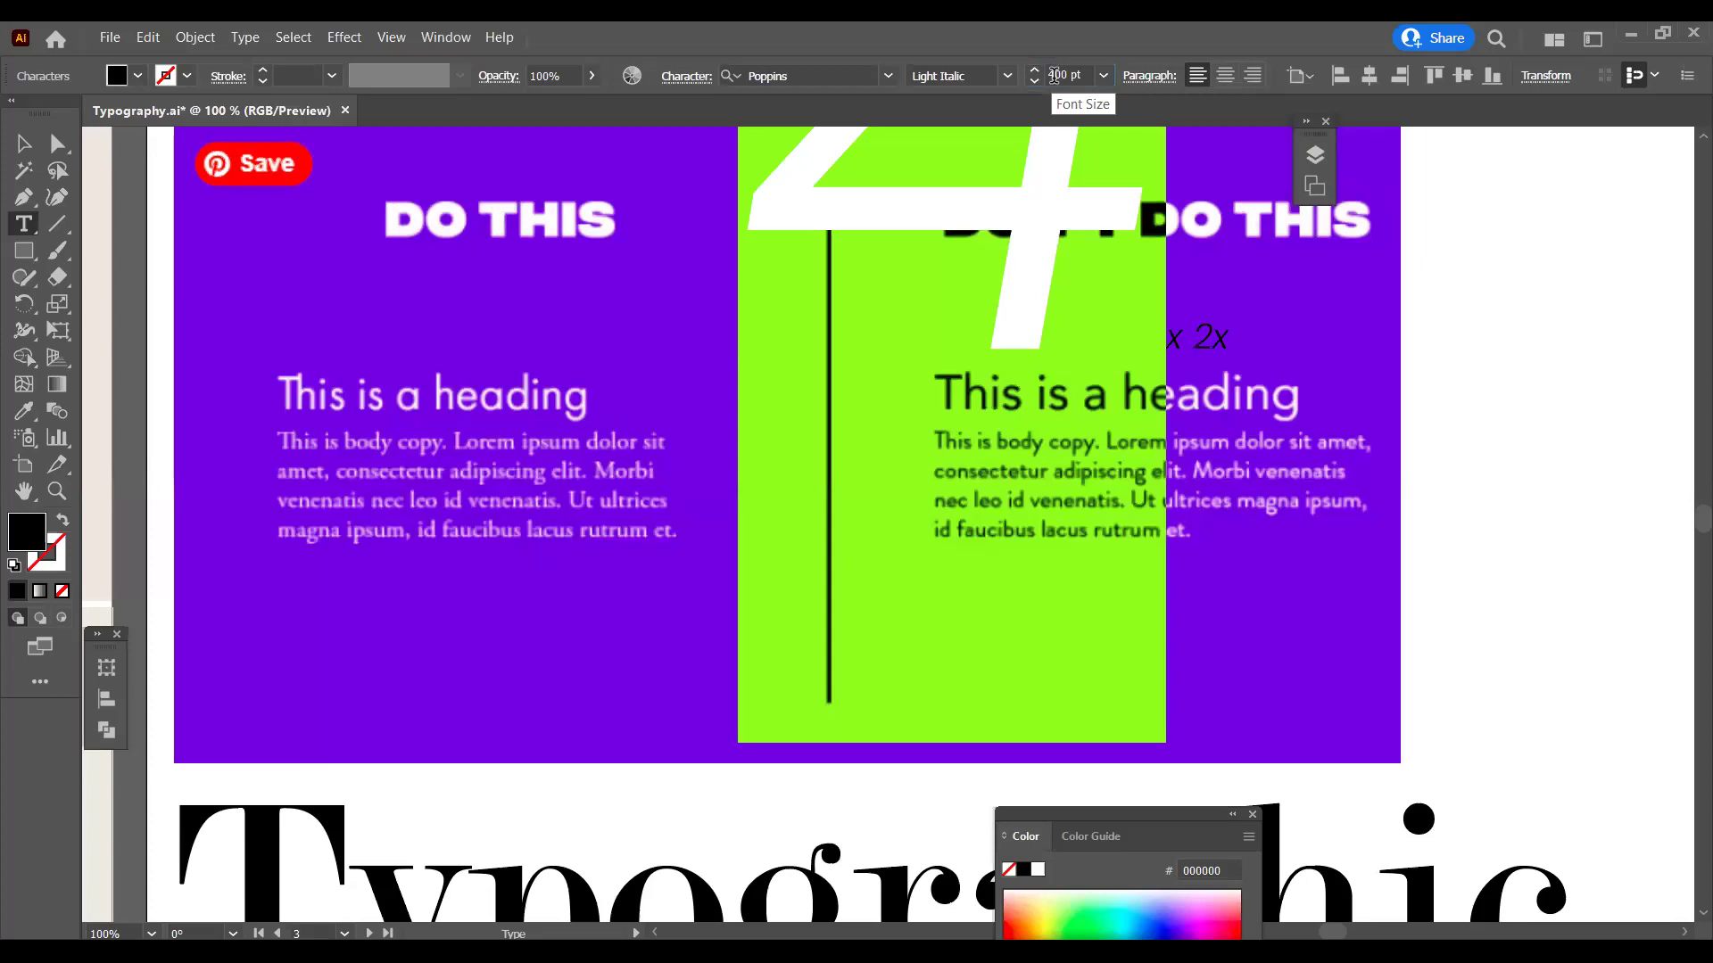
type("40")
key("Return")
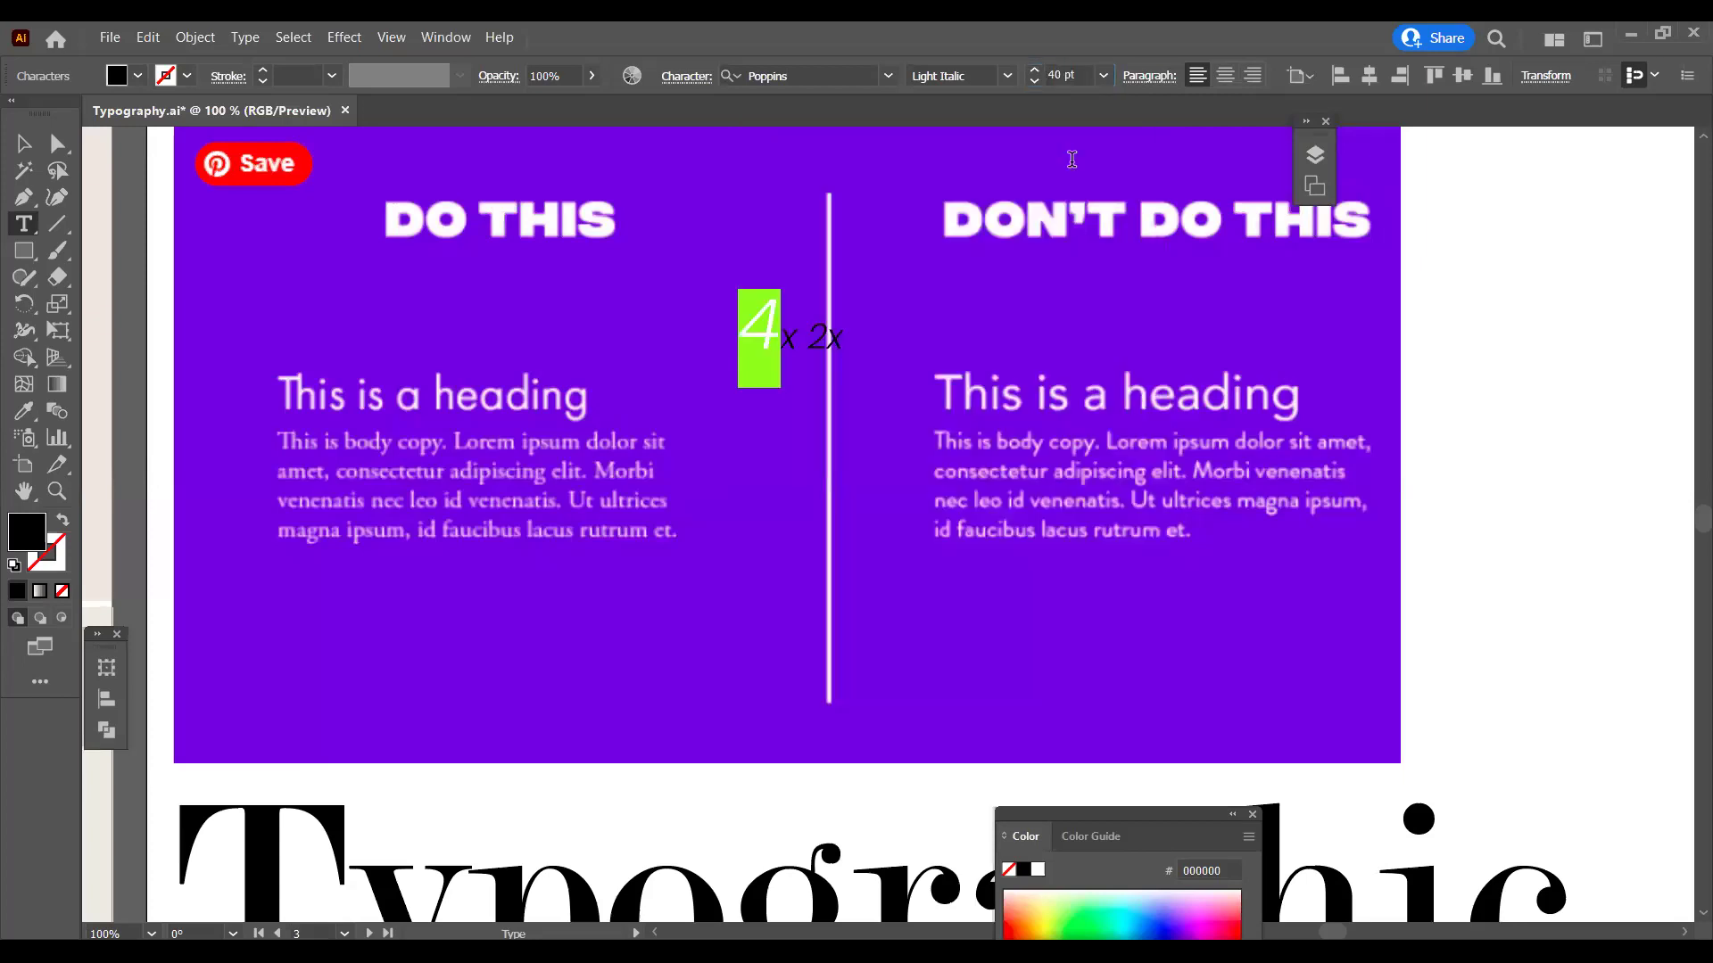
left_click(25, 143)
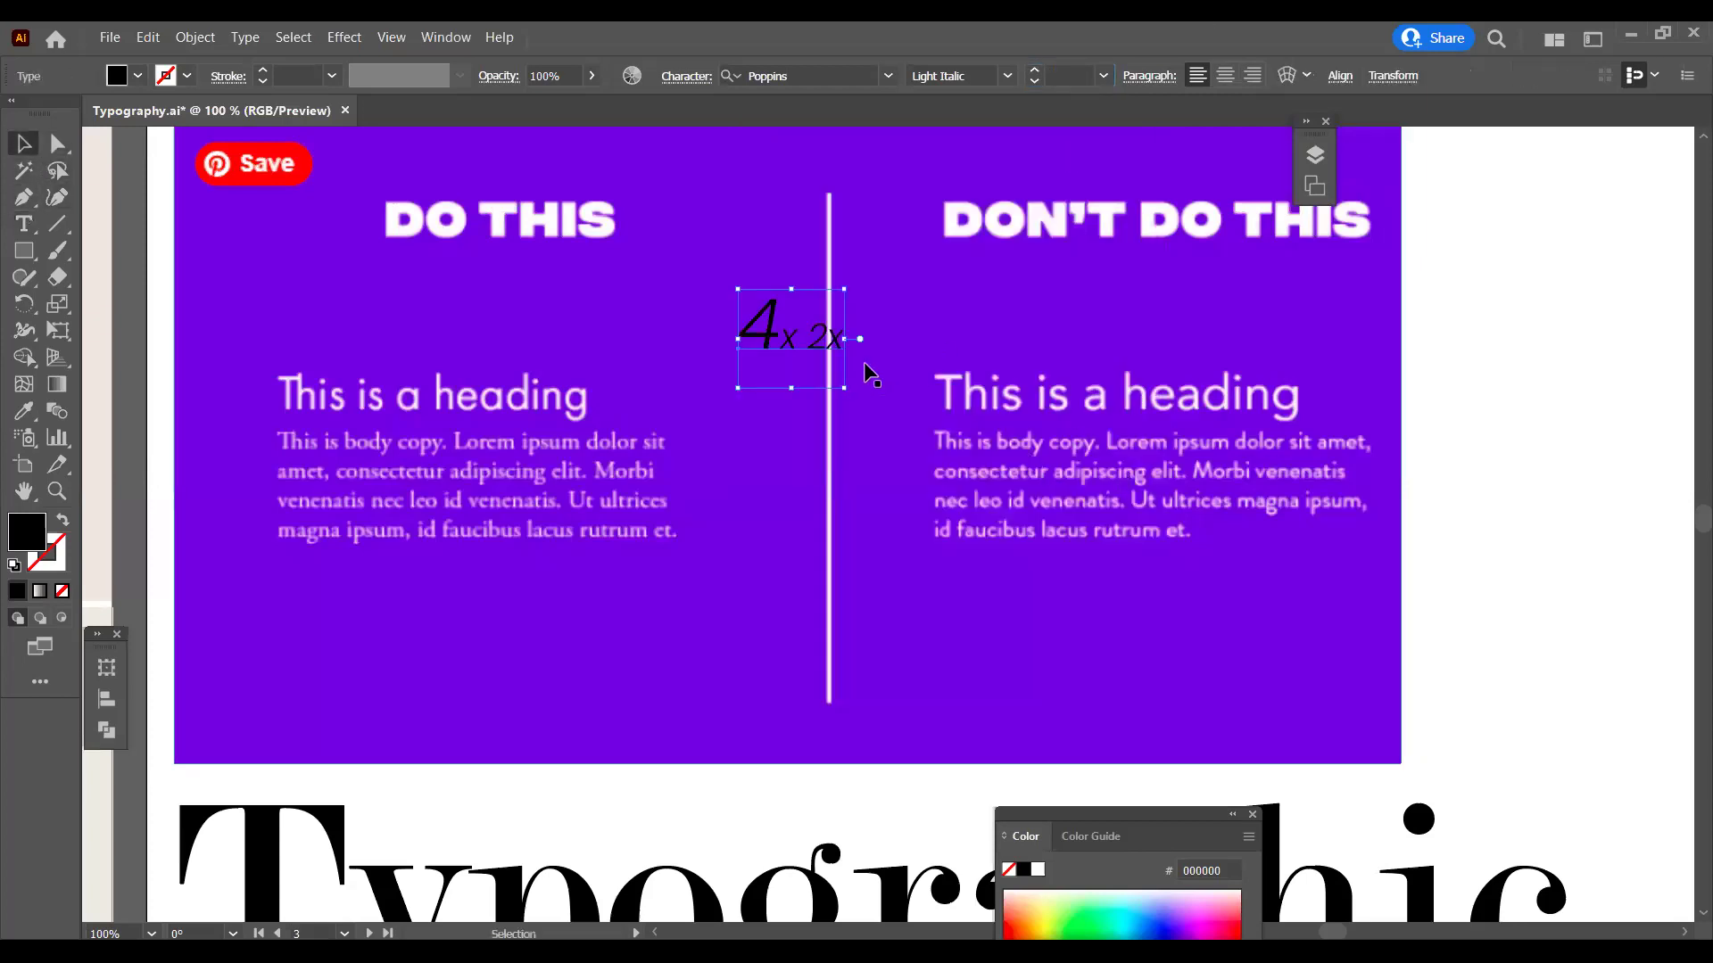
- Enlarge the '4x 2x' label, fill it white, and place it just above the heading
left_click_drag(844, 385, 910, 448)
left_click_drag(901, 372, 782, 368)
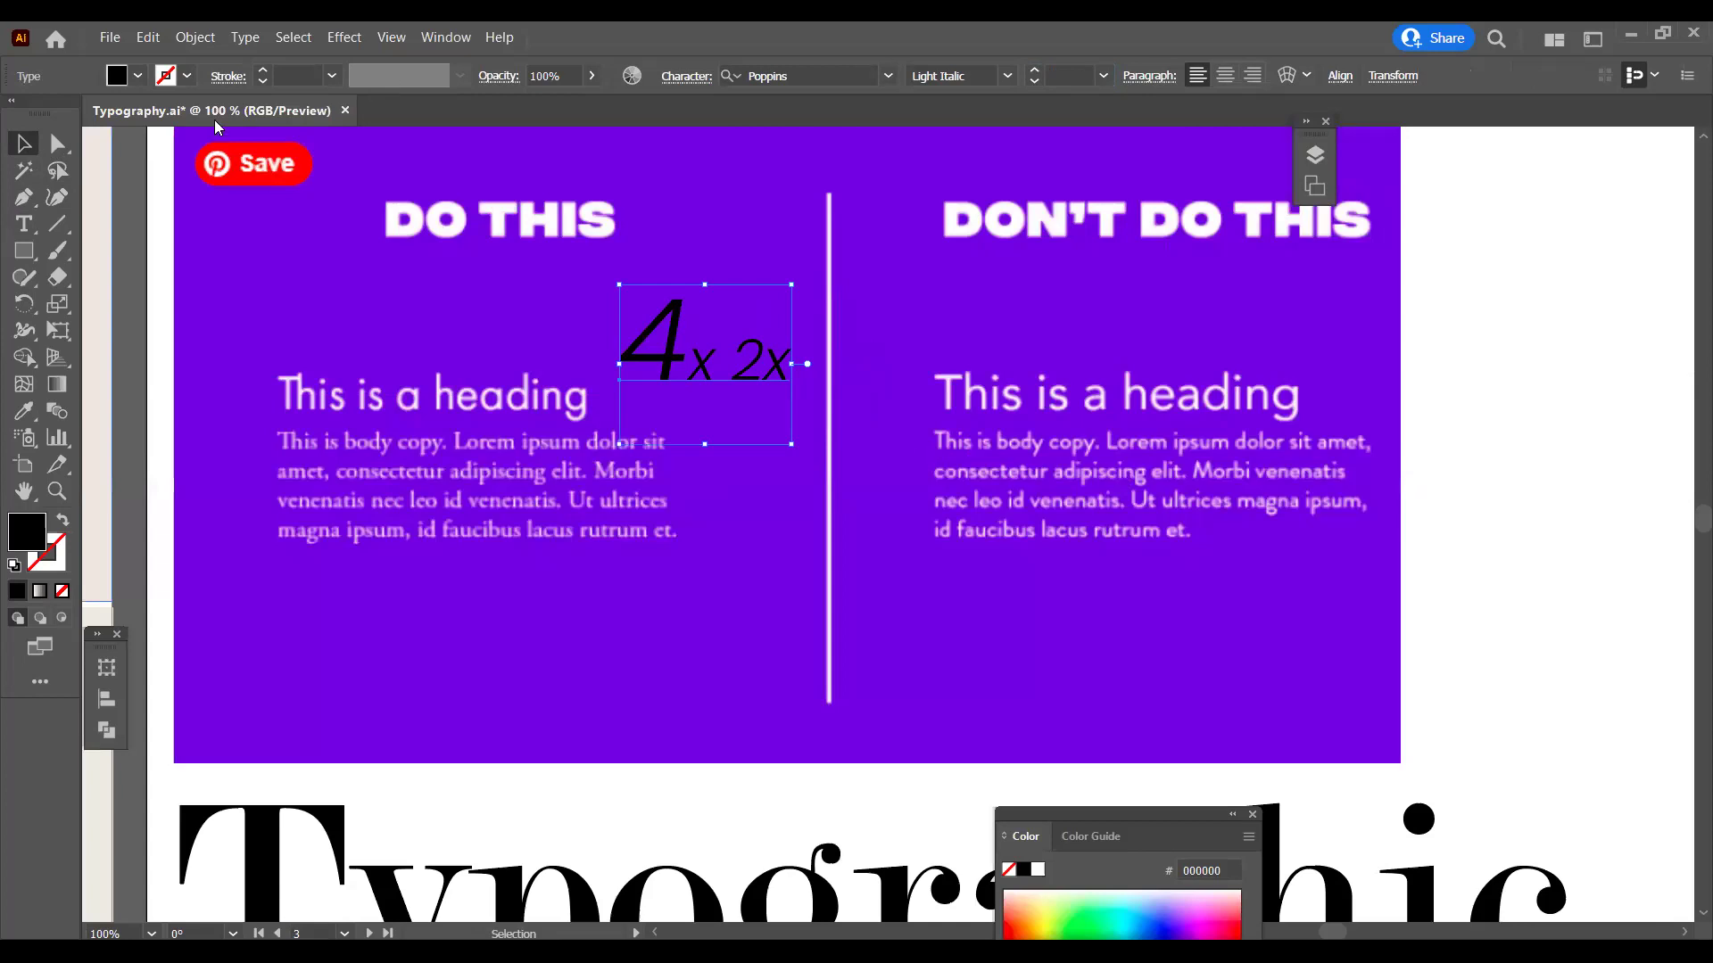
left_click(116, 77)
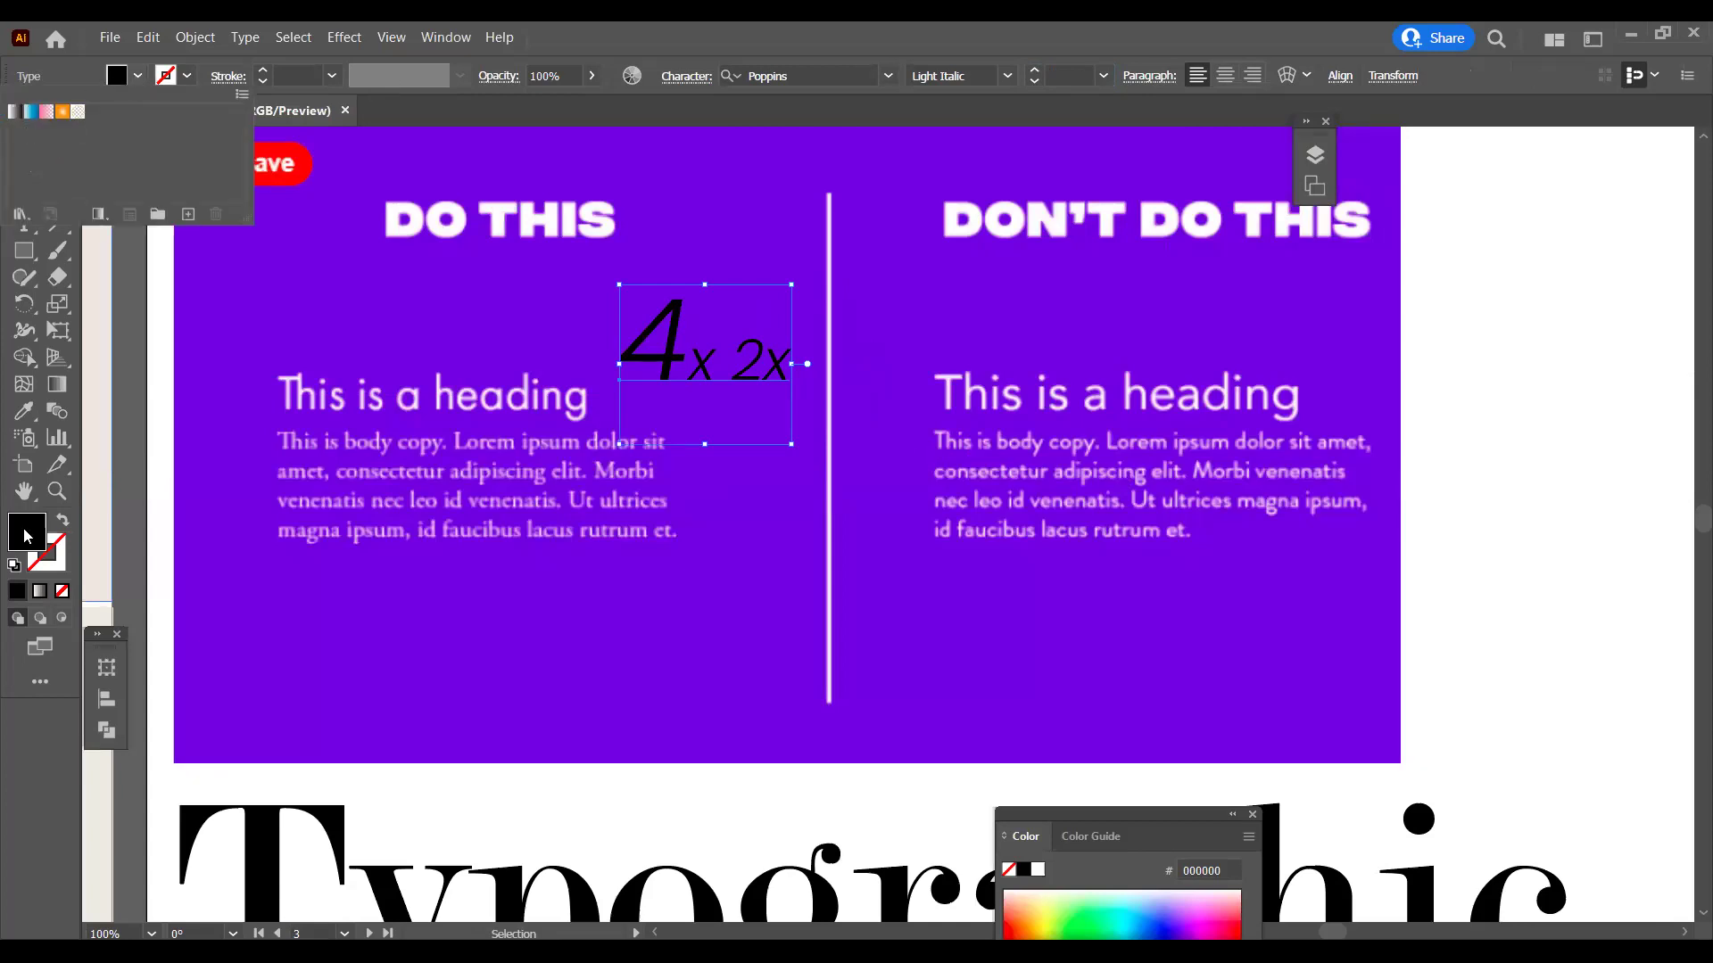
left_click(1100, 318)
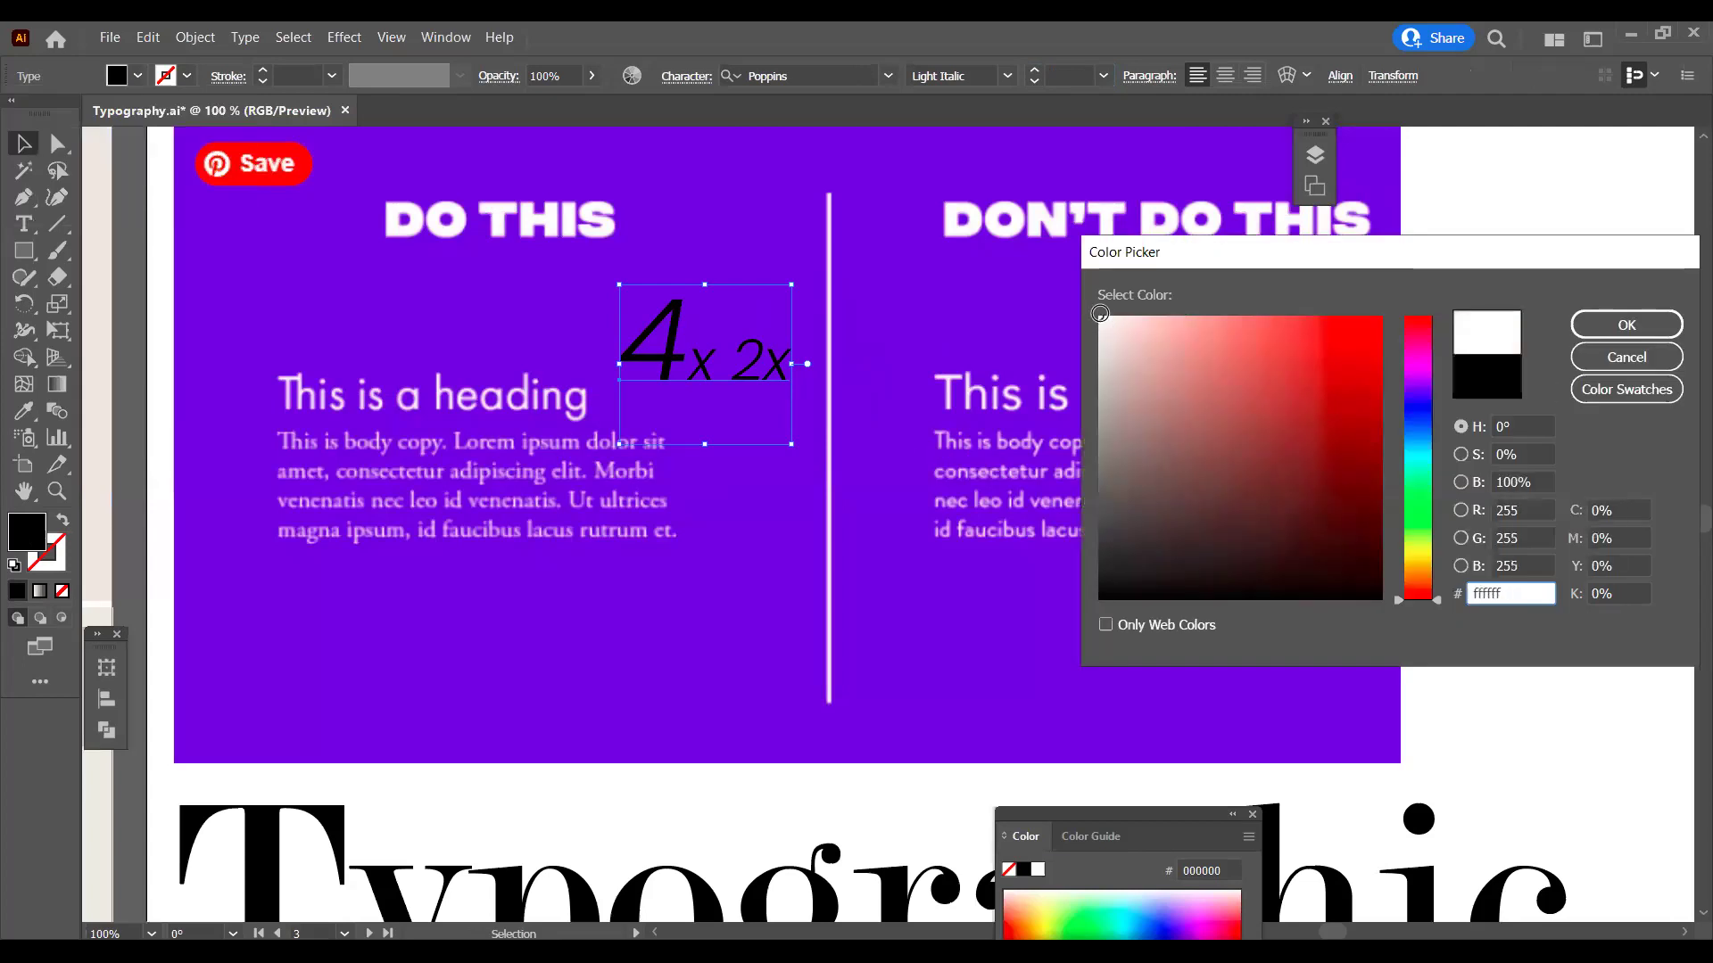
left_click(1627, 326)
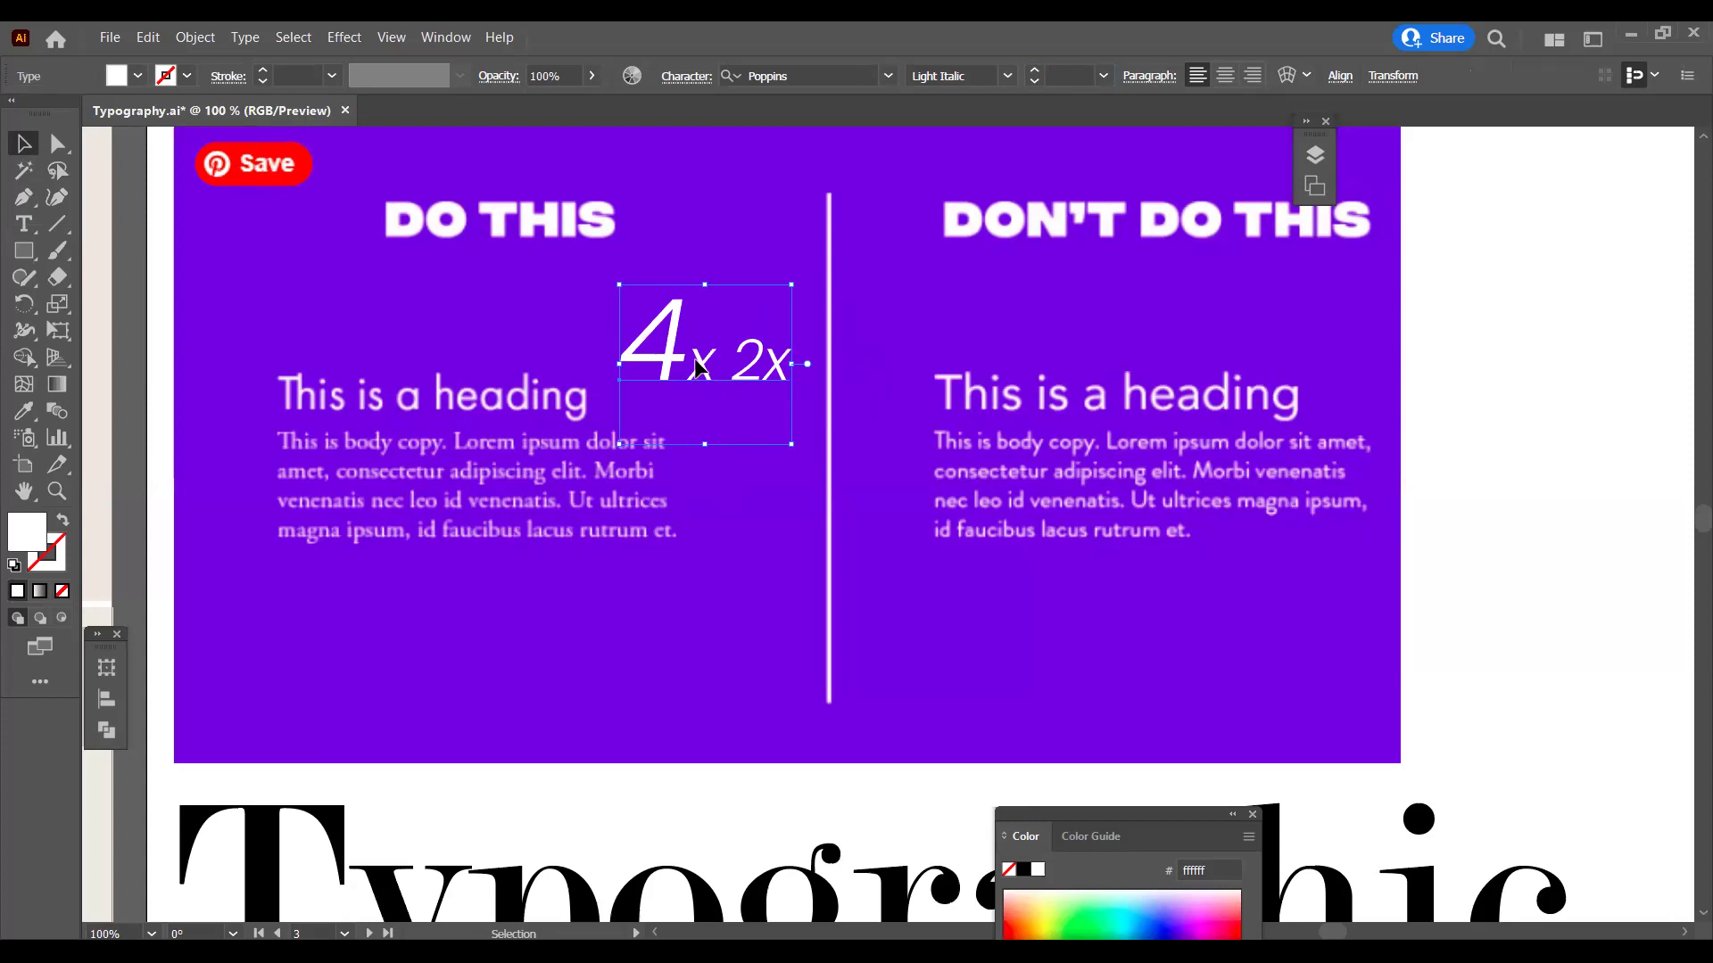
left_click_drag(709, 379, 694, 423)
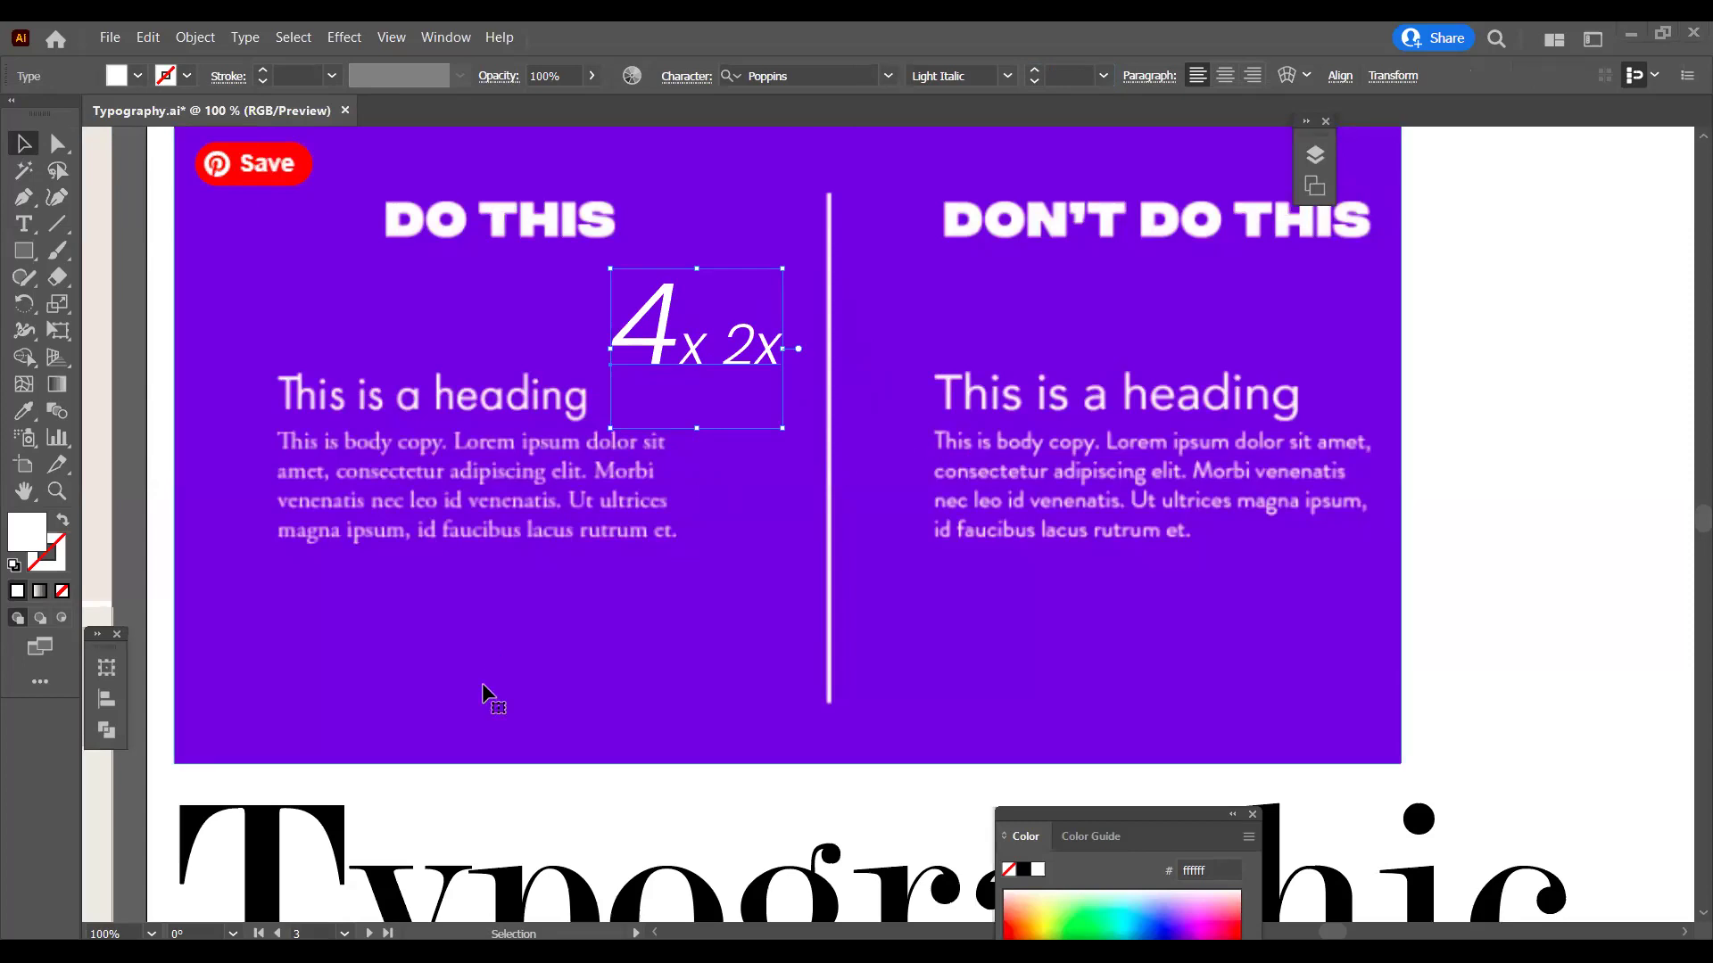
left_click(711, 339)
scroll(708, 393, "down", 1)
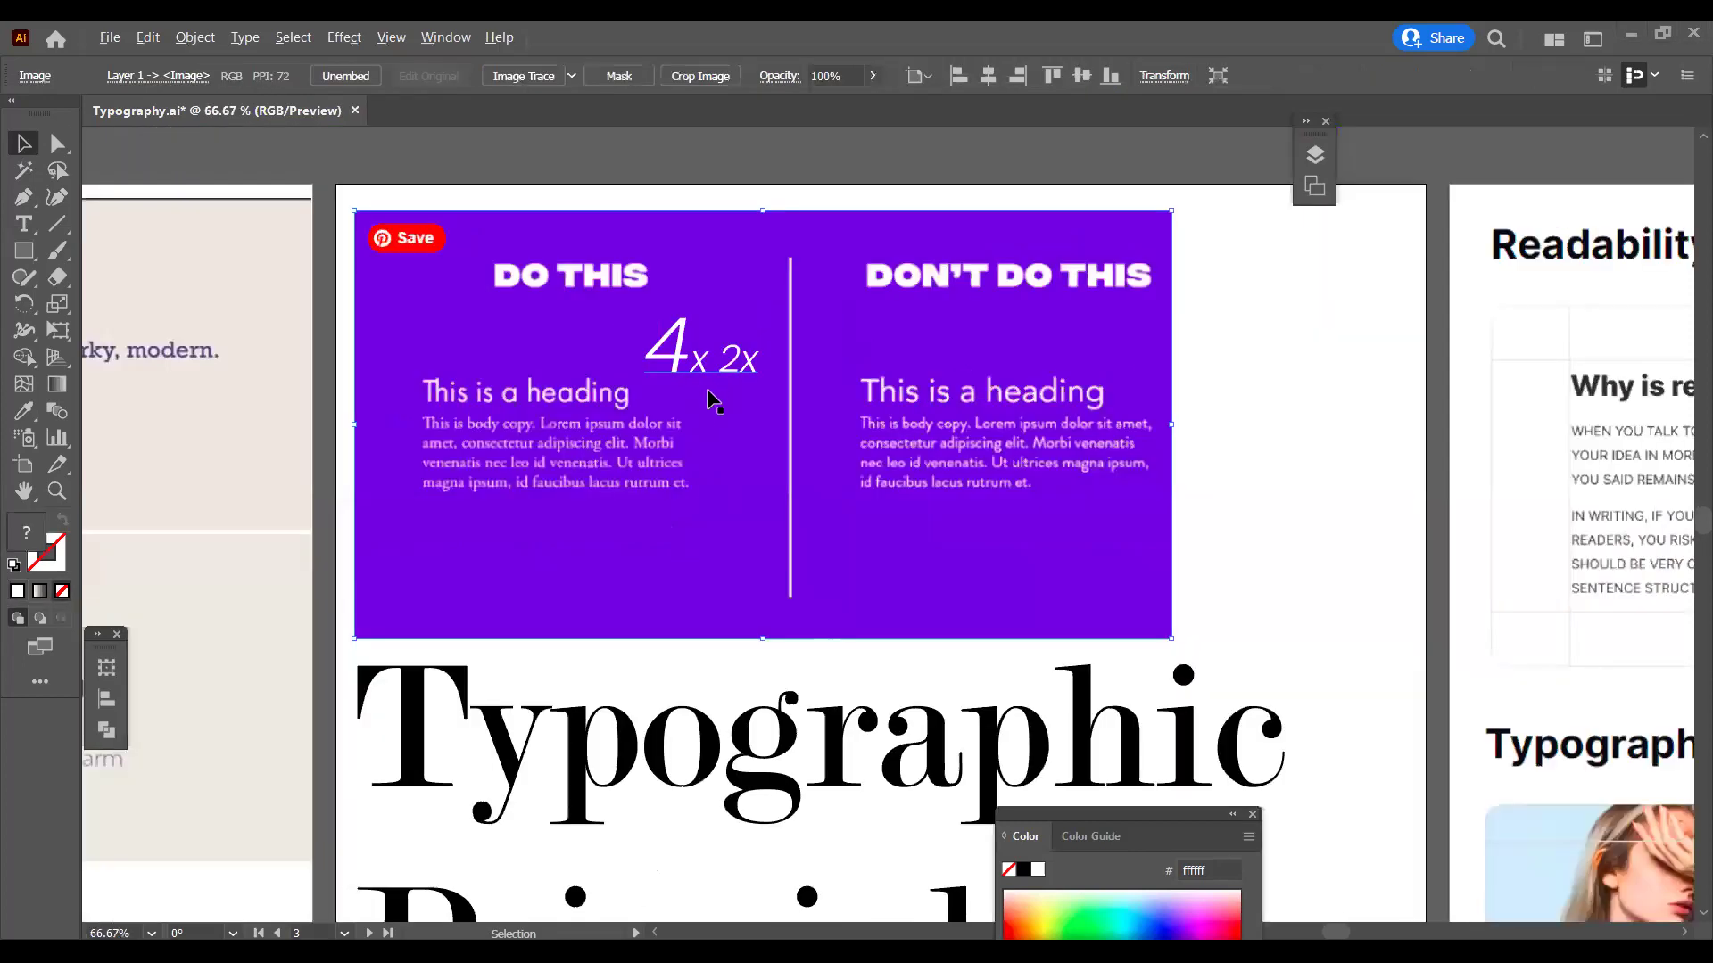
scroll(740, 259, "down", 5)
scroll(740, 260, "right", 2)
scroll(765, 382, "right", 1)
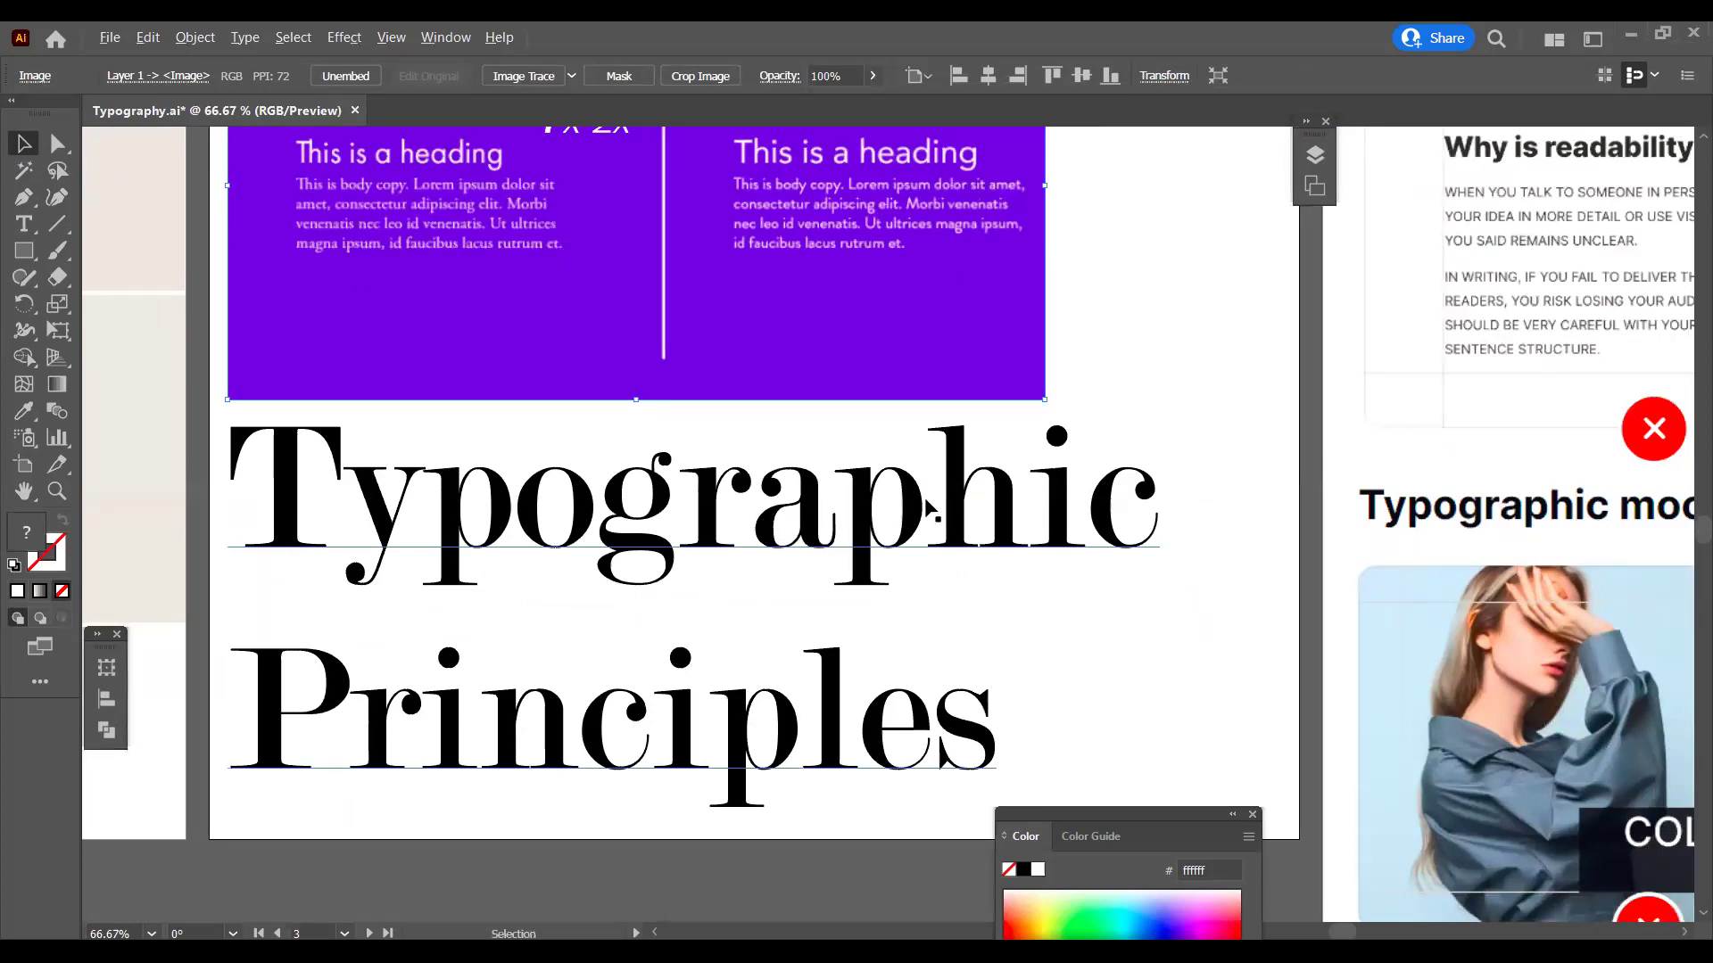
scroll(928, 509, "down", 1)
left_click_drag(959, 386, 888, 432)
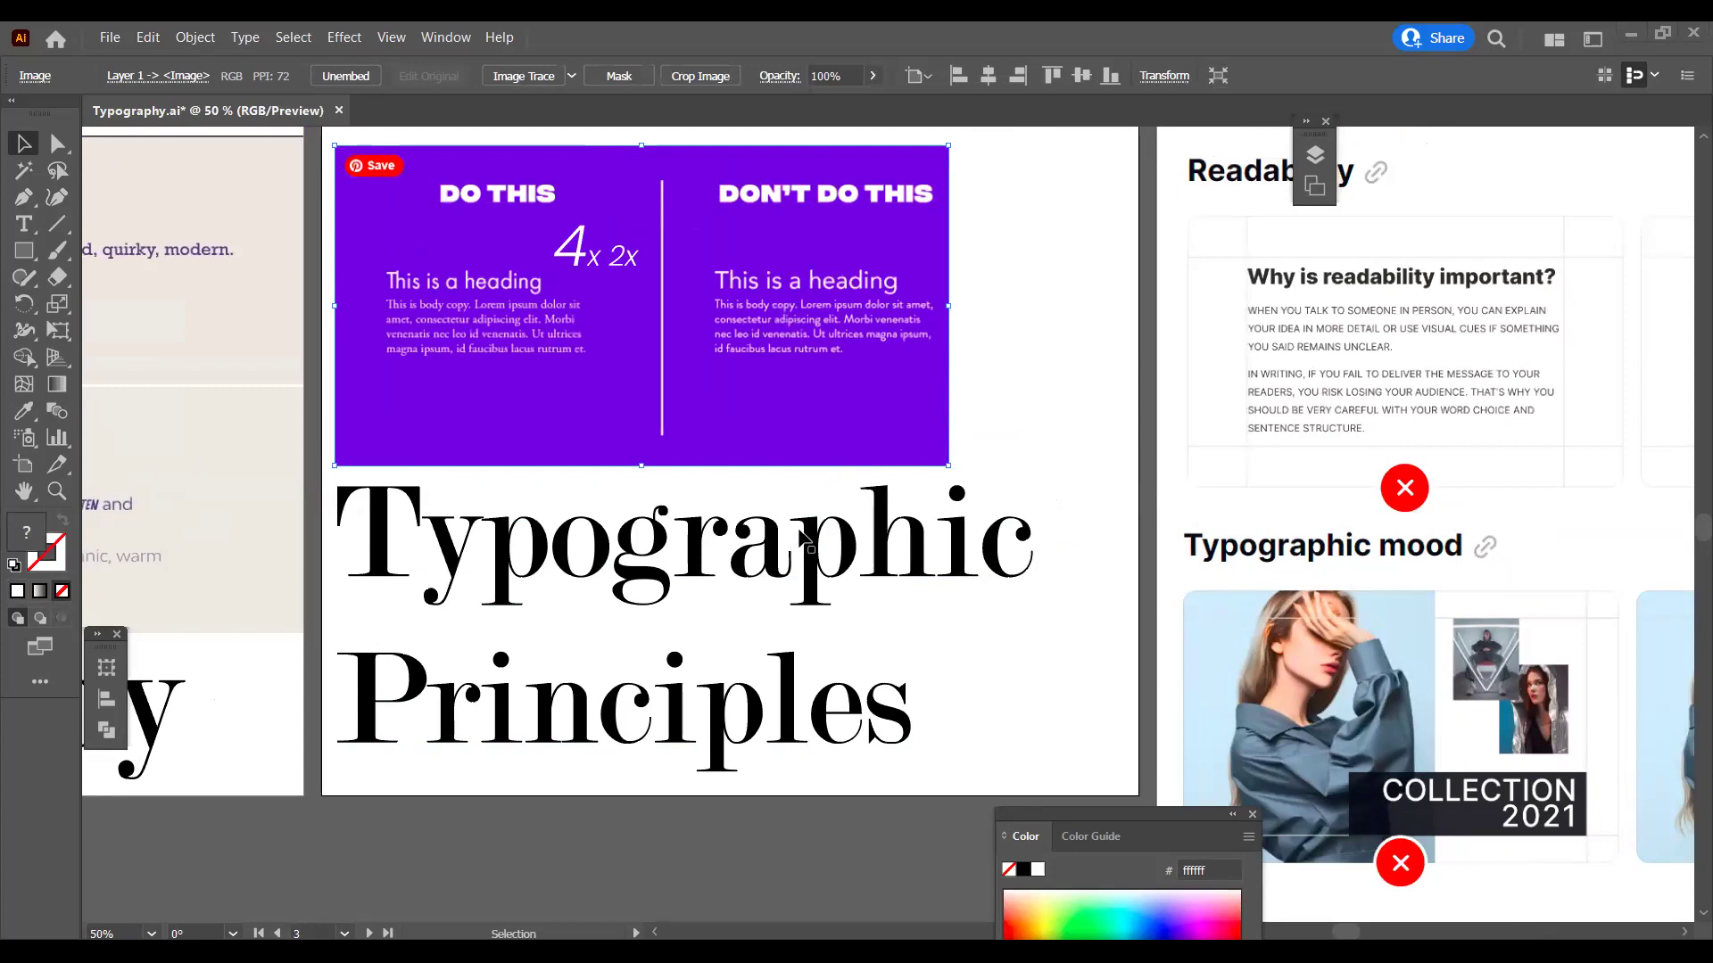
double_click(578, 251)
left_click_drag(578, 252, 558, 250)
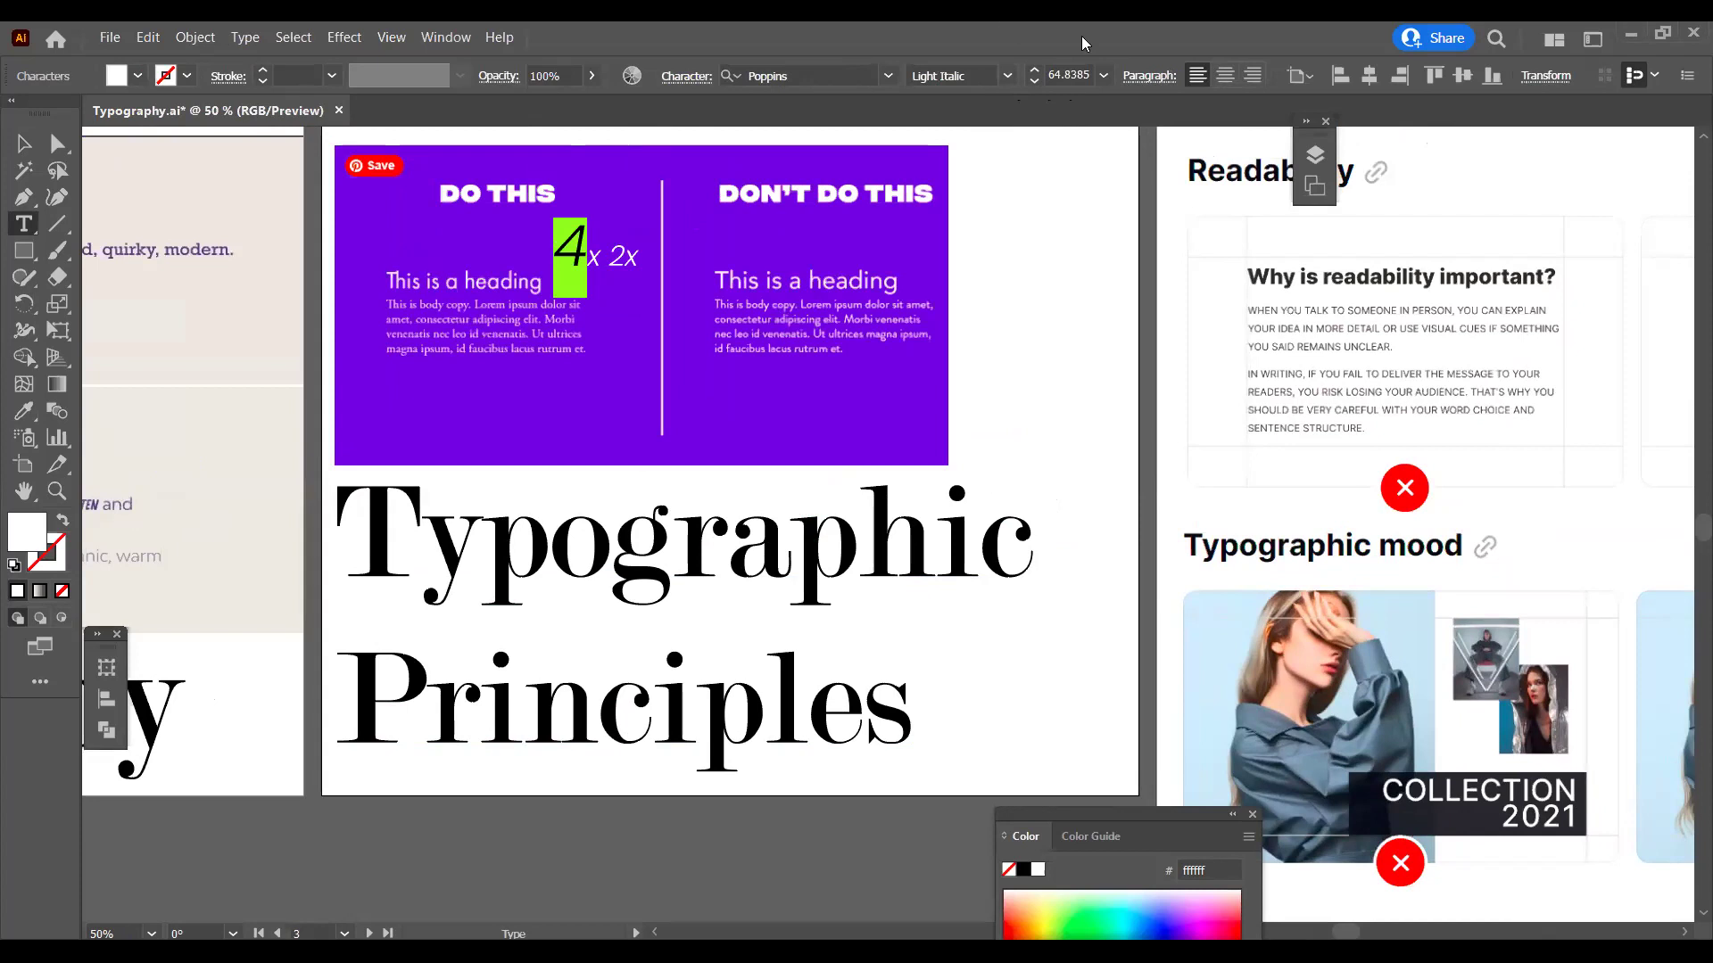
left_click(687, 77)
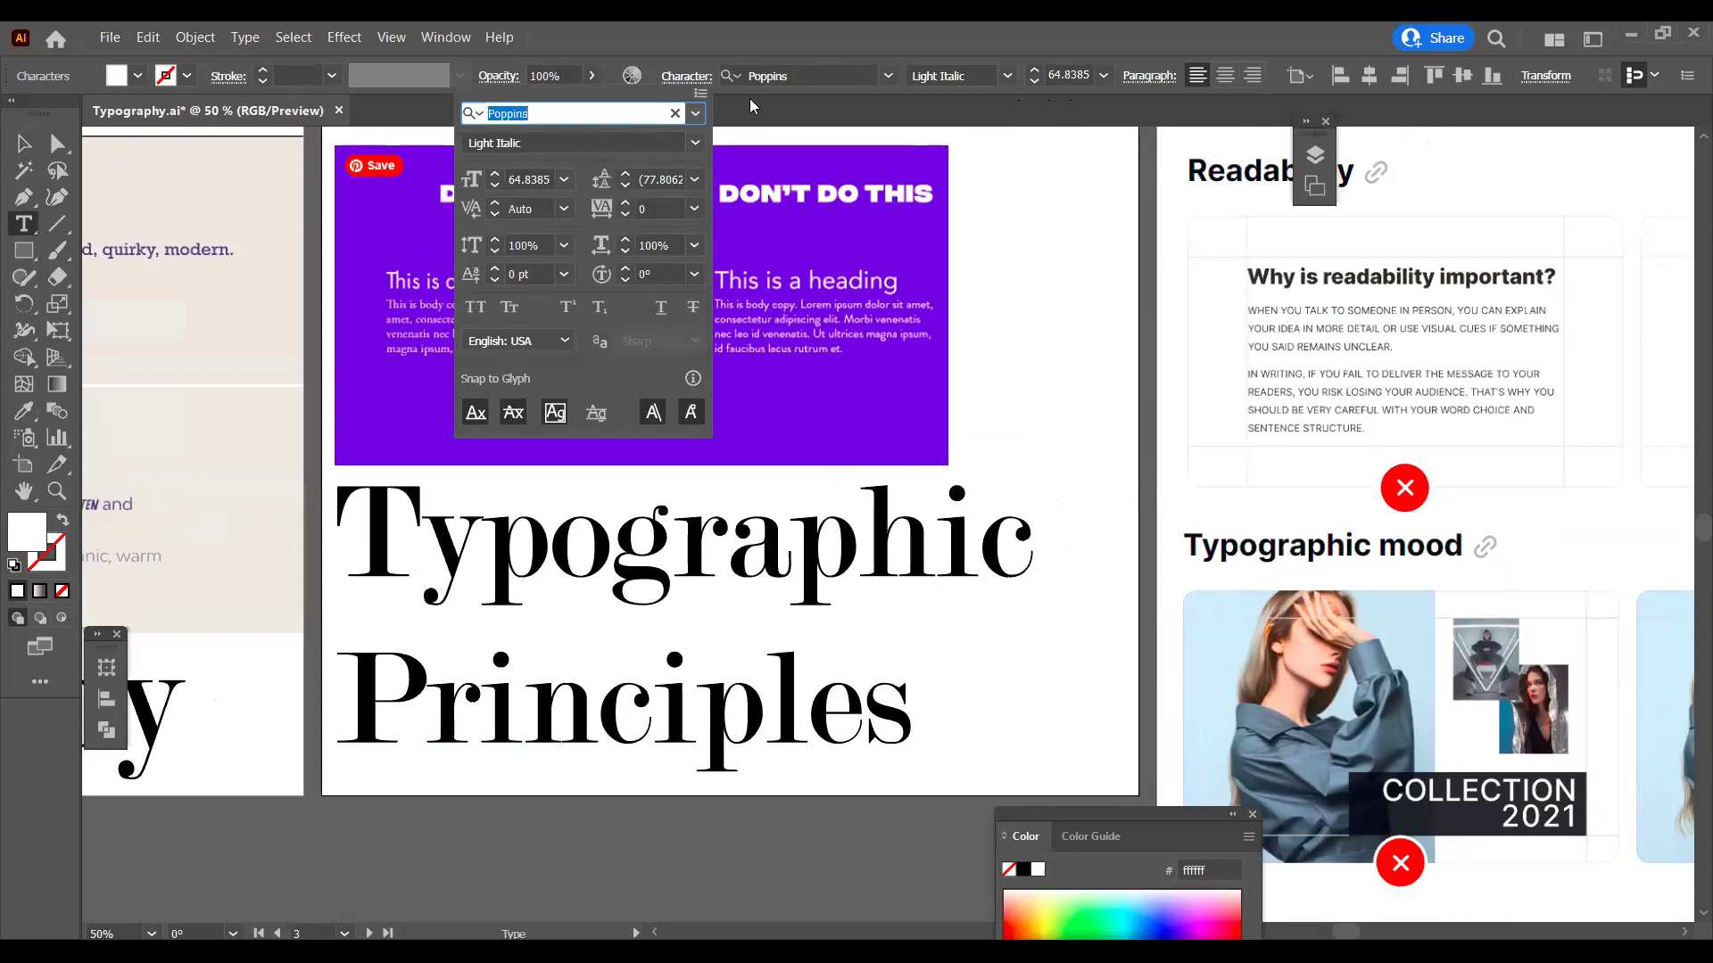
left_click(695, 114)
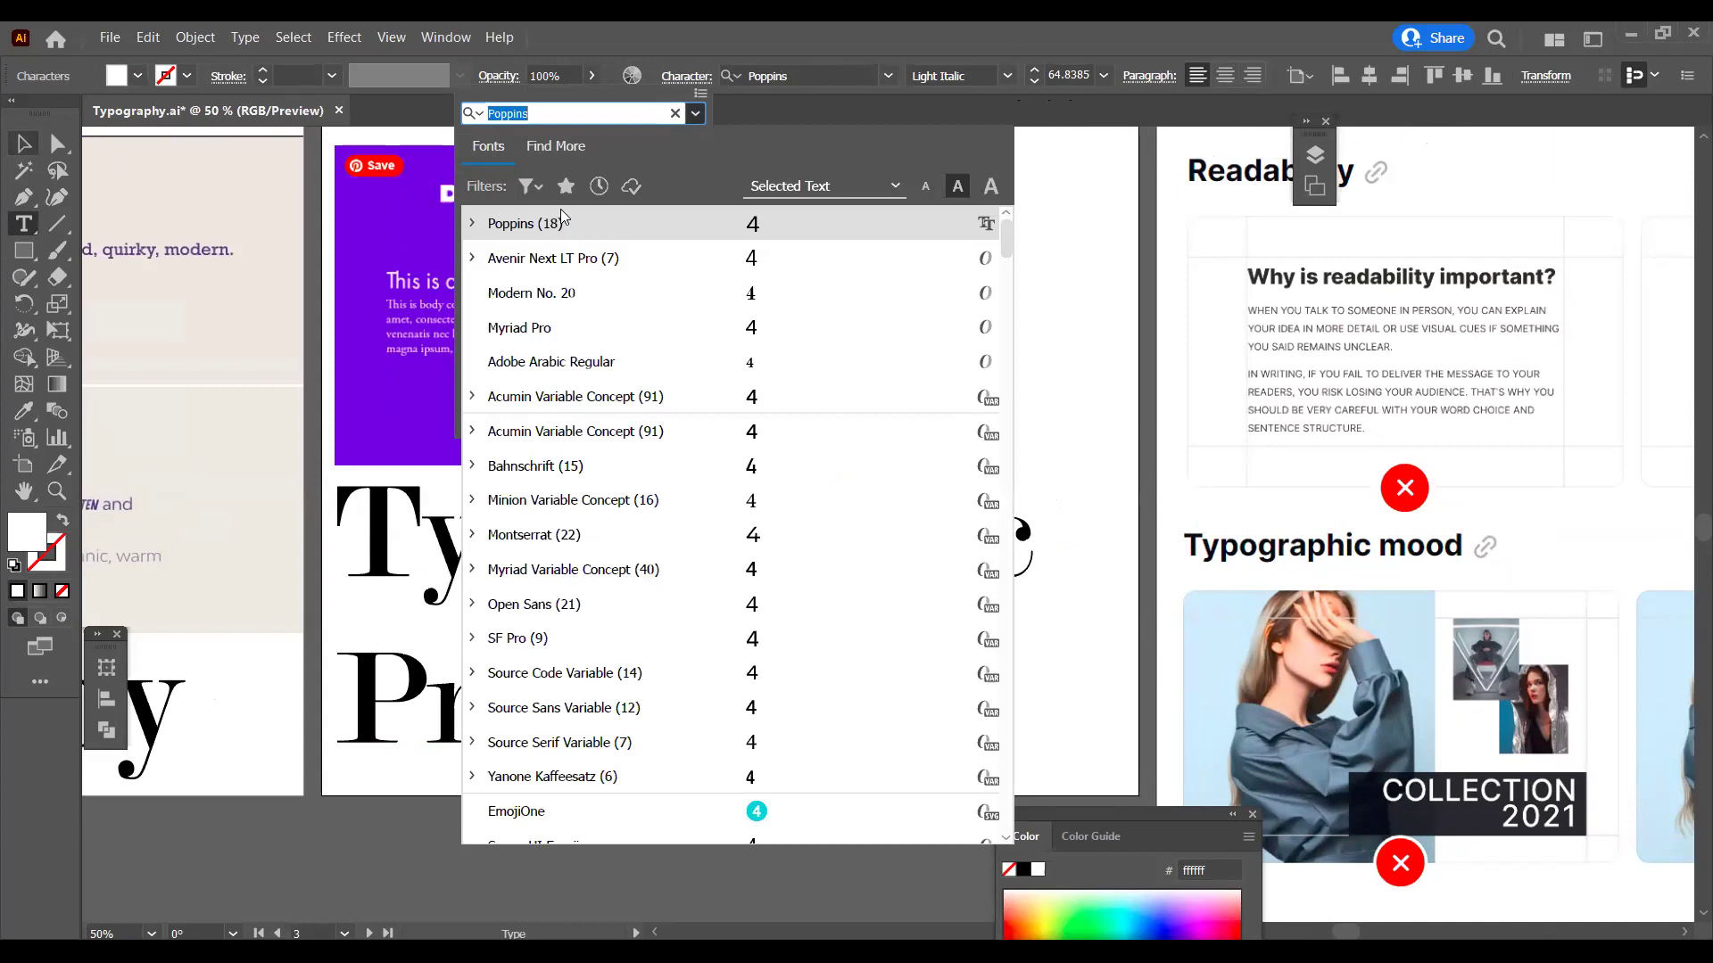
left_click(566, 221)
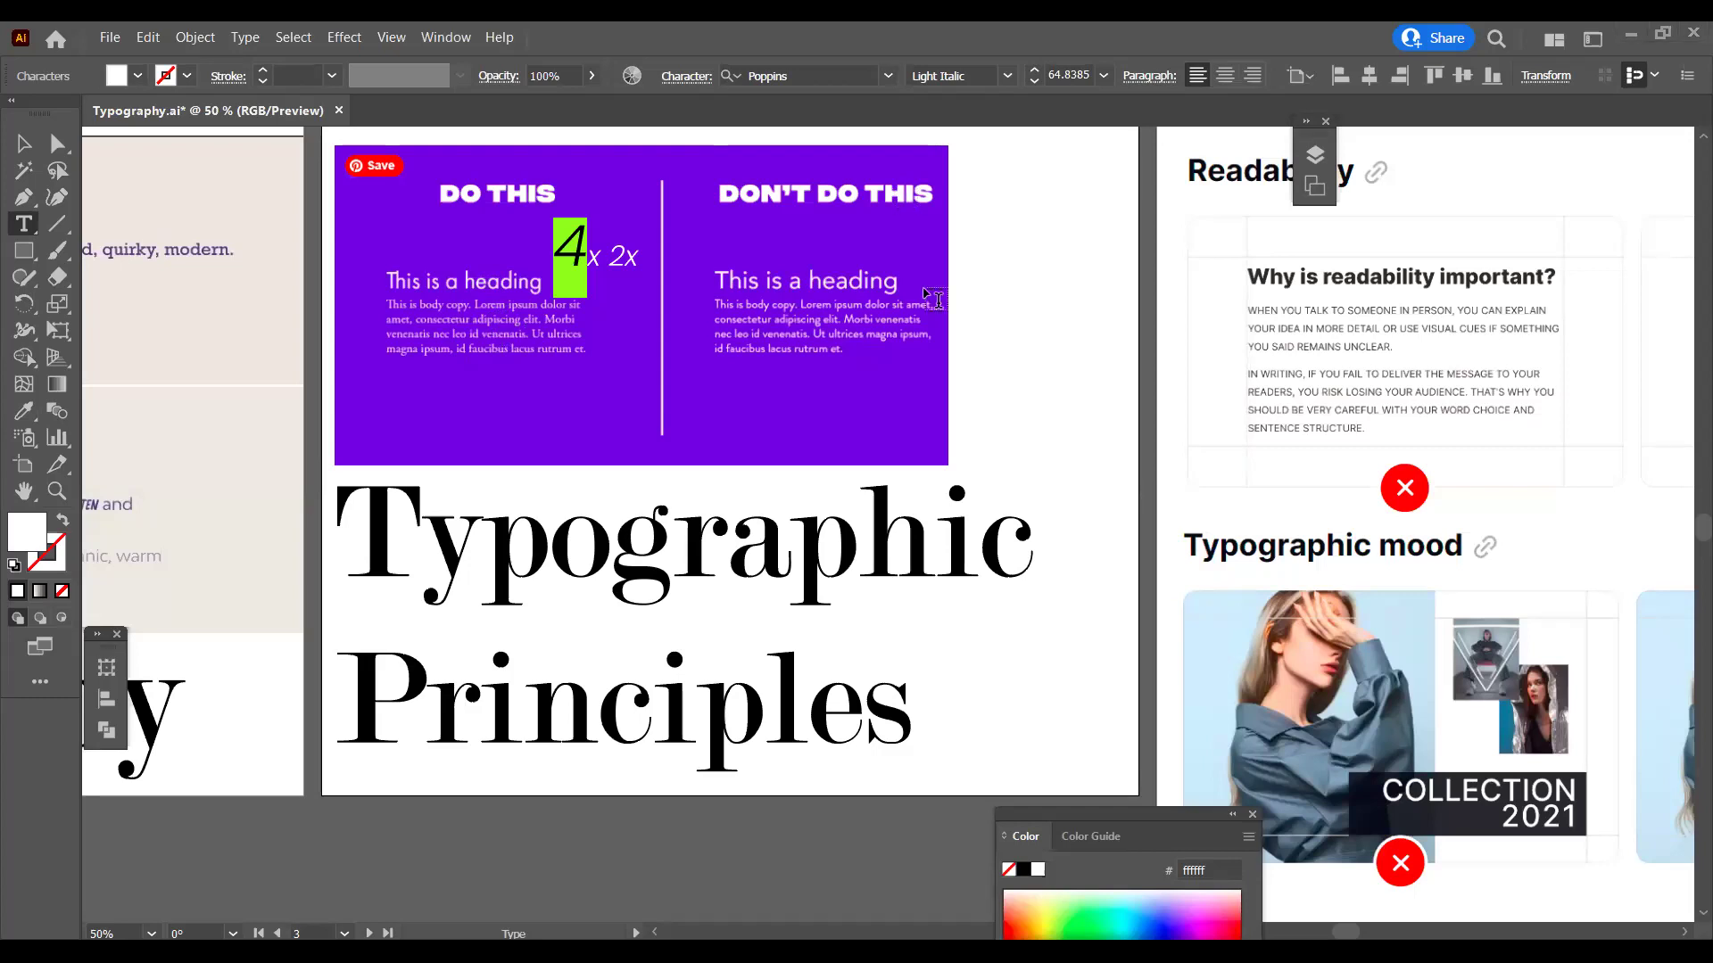
- Select the Typographic Principles title and pan over to the purple Do This artboard
left_click(23, 143)
left_click(863, 732)
scroll(863, 732, "down", 1)
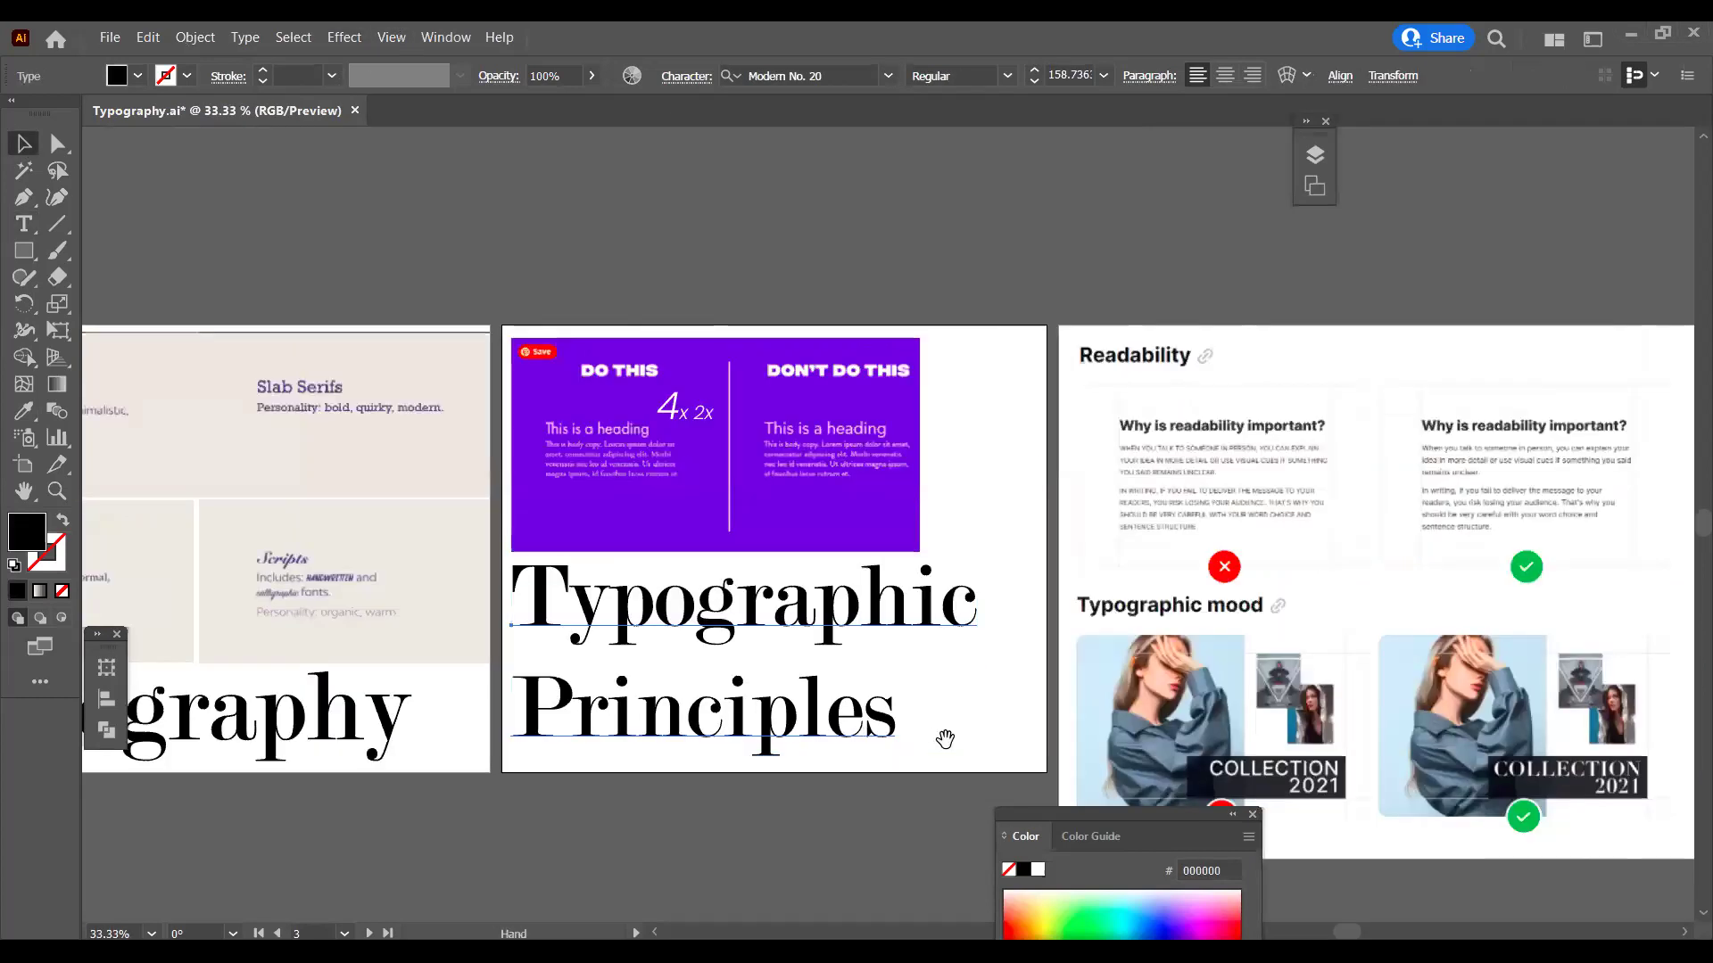
left_click_drag(1006, 843, 696, 671)
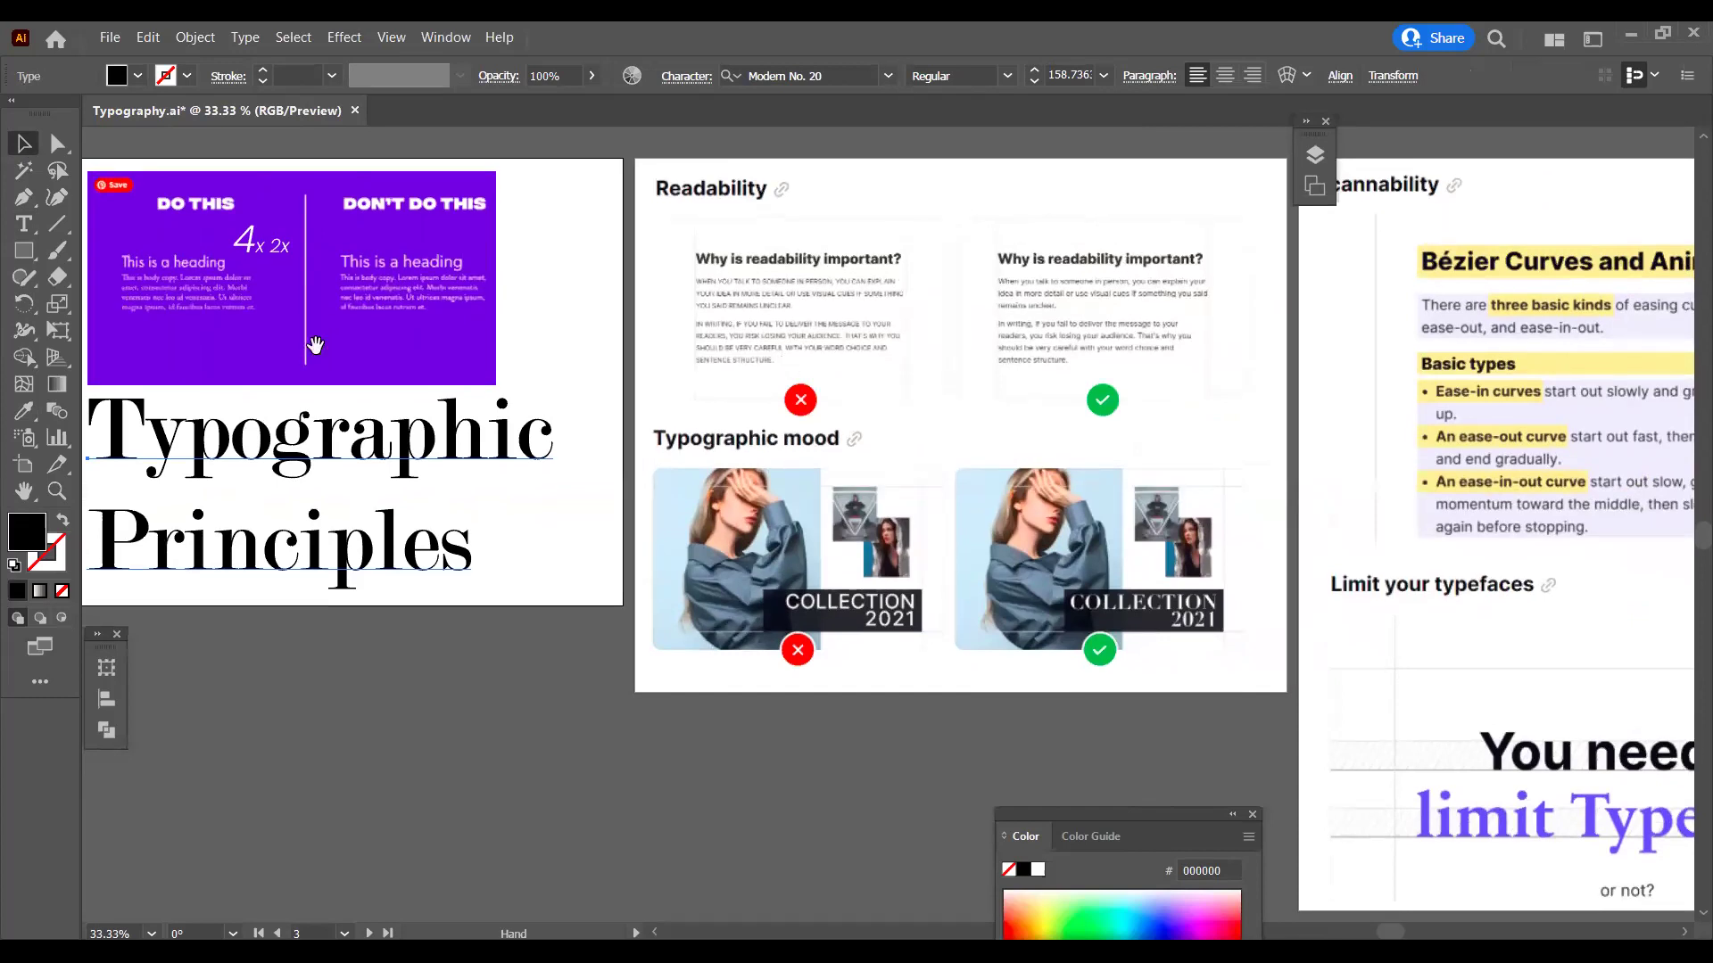
left_click_drag(316, 346, 597, 411)
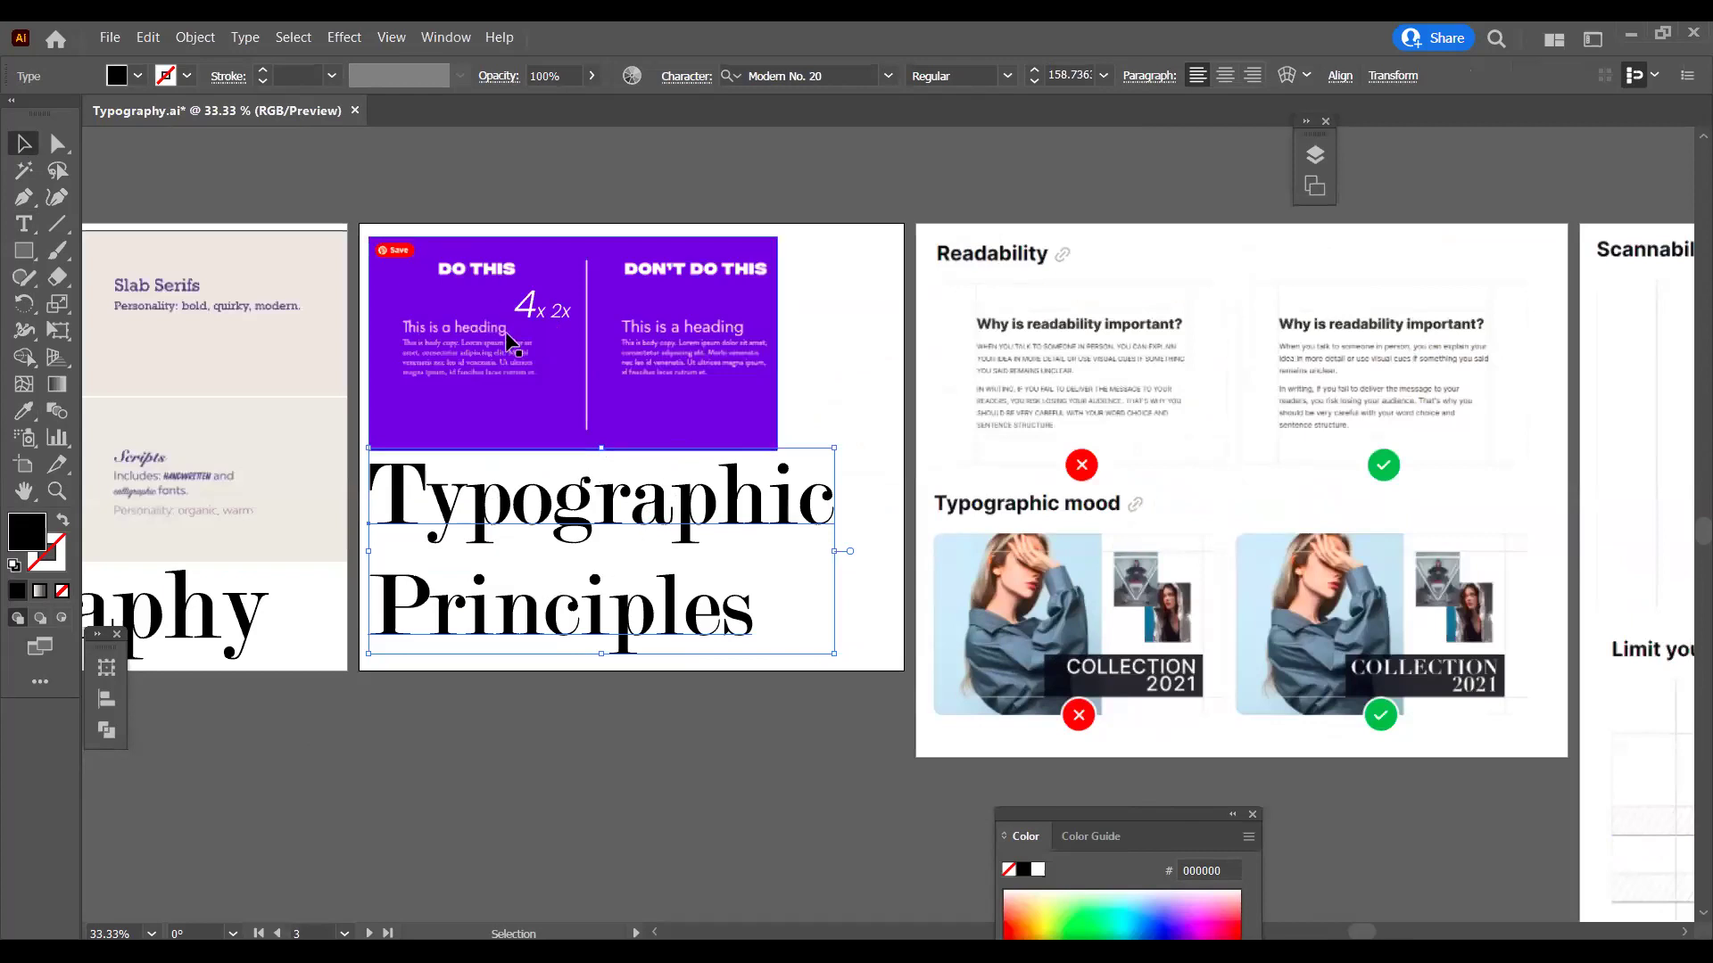
left_click(482, 373)
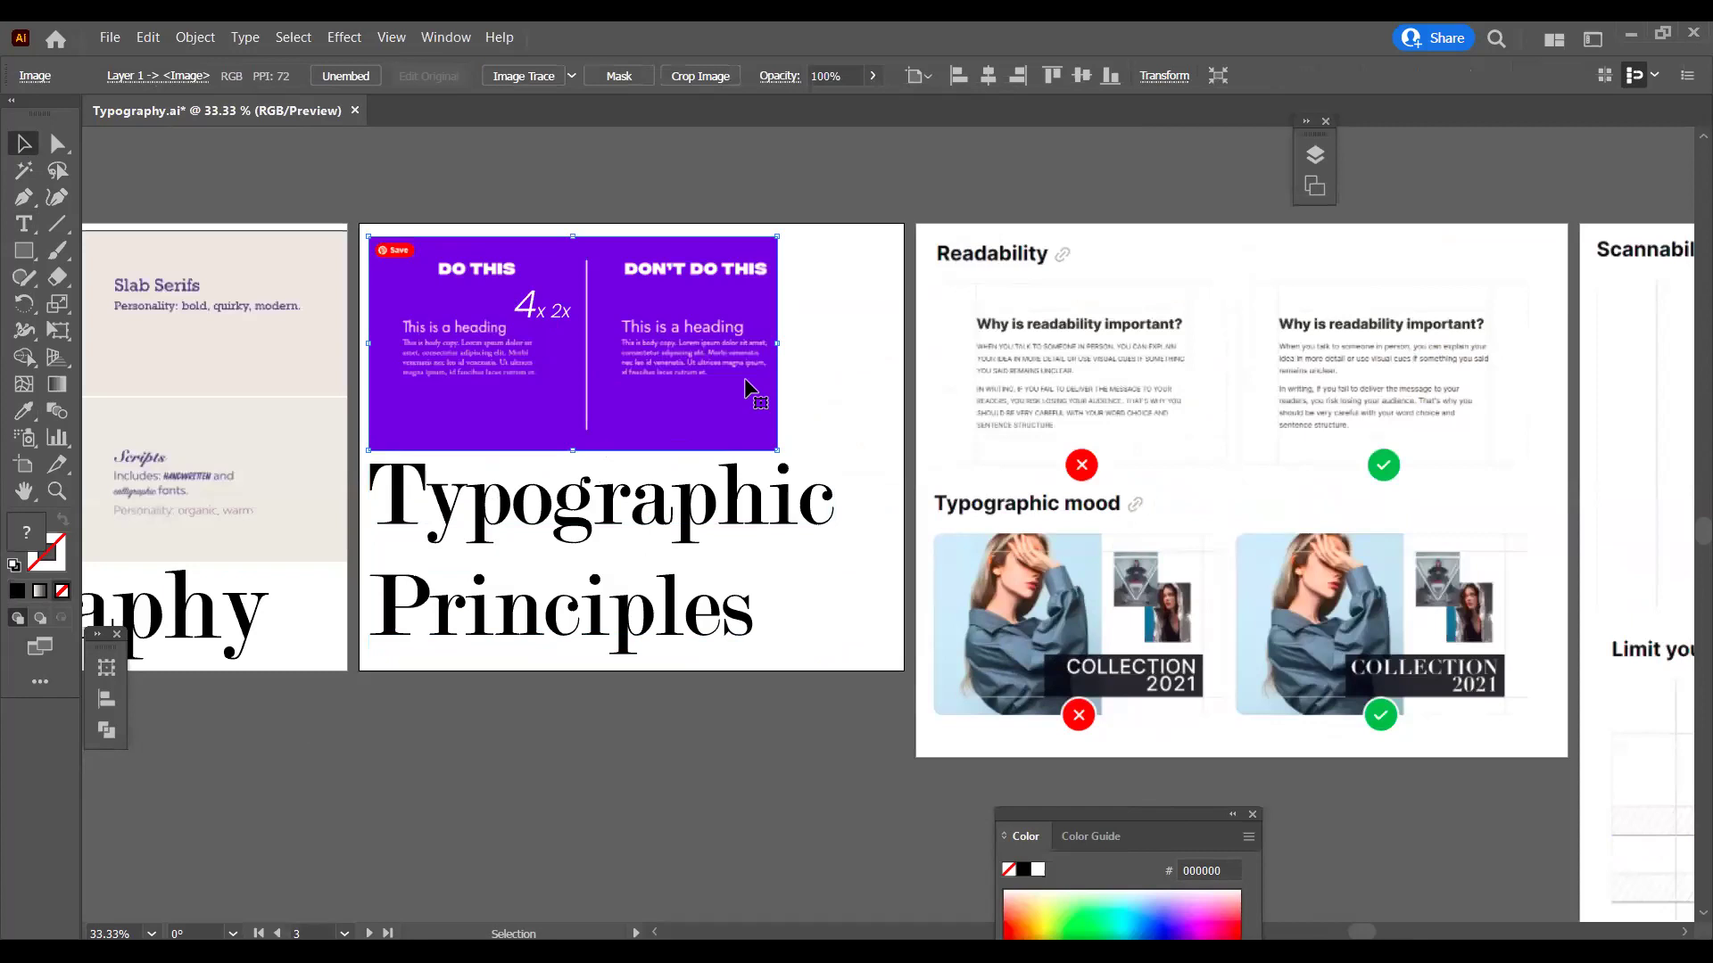
scroll(562, 518, "up", 1)
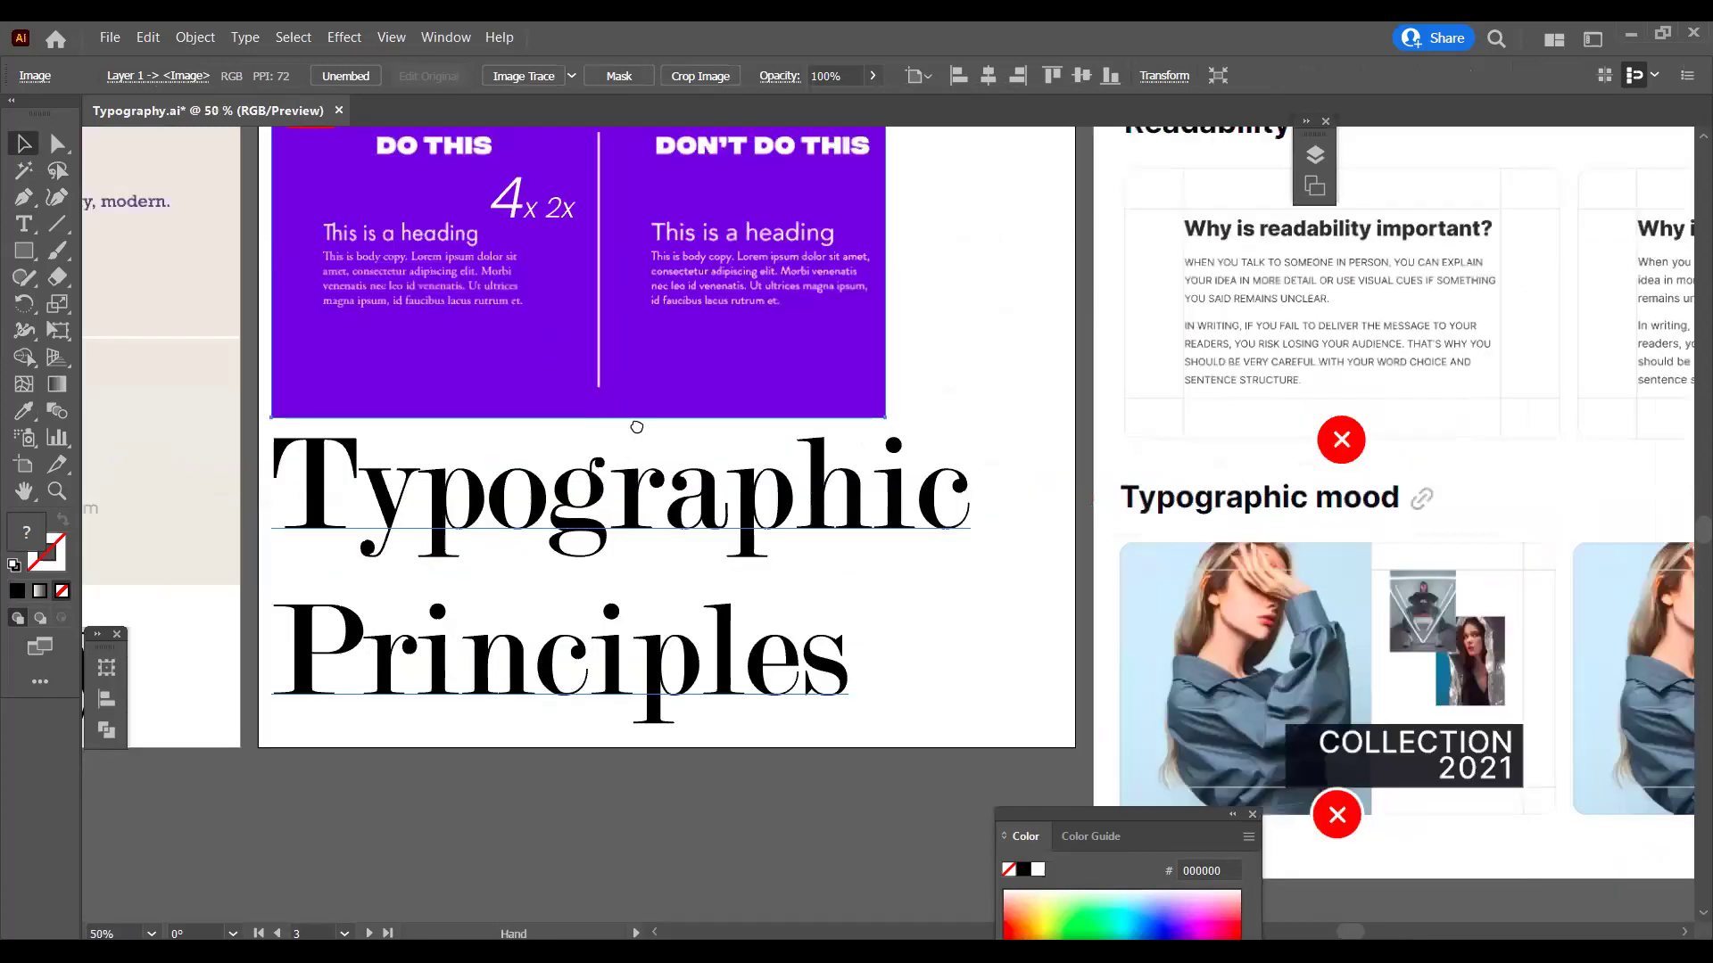
left_click_drag(637, 427, 720, 536)
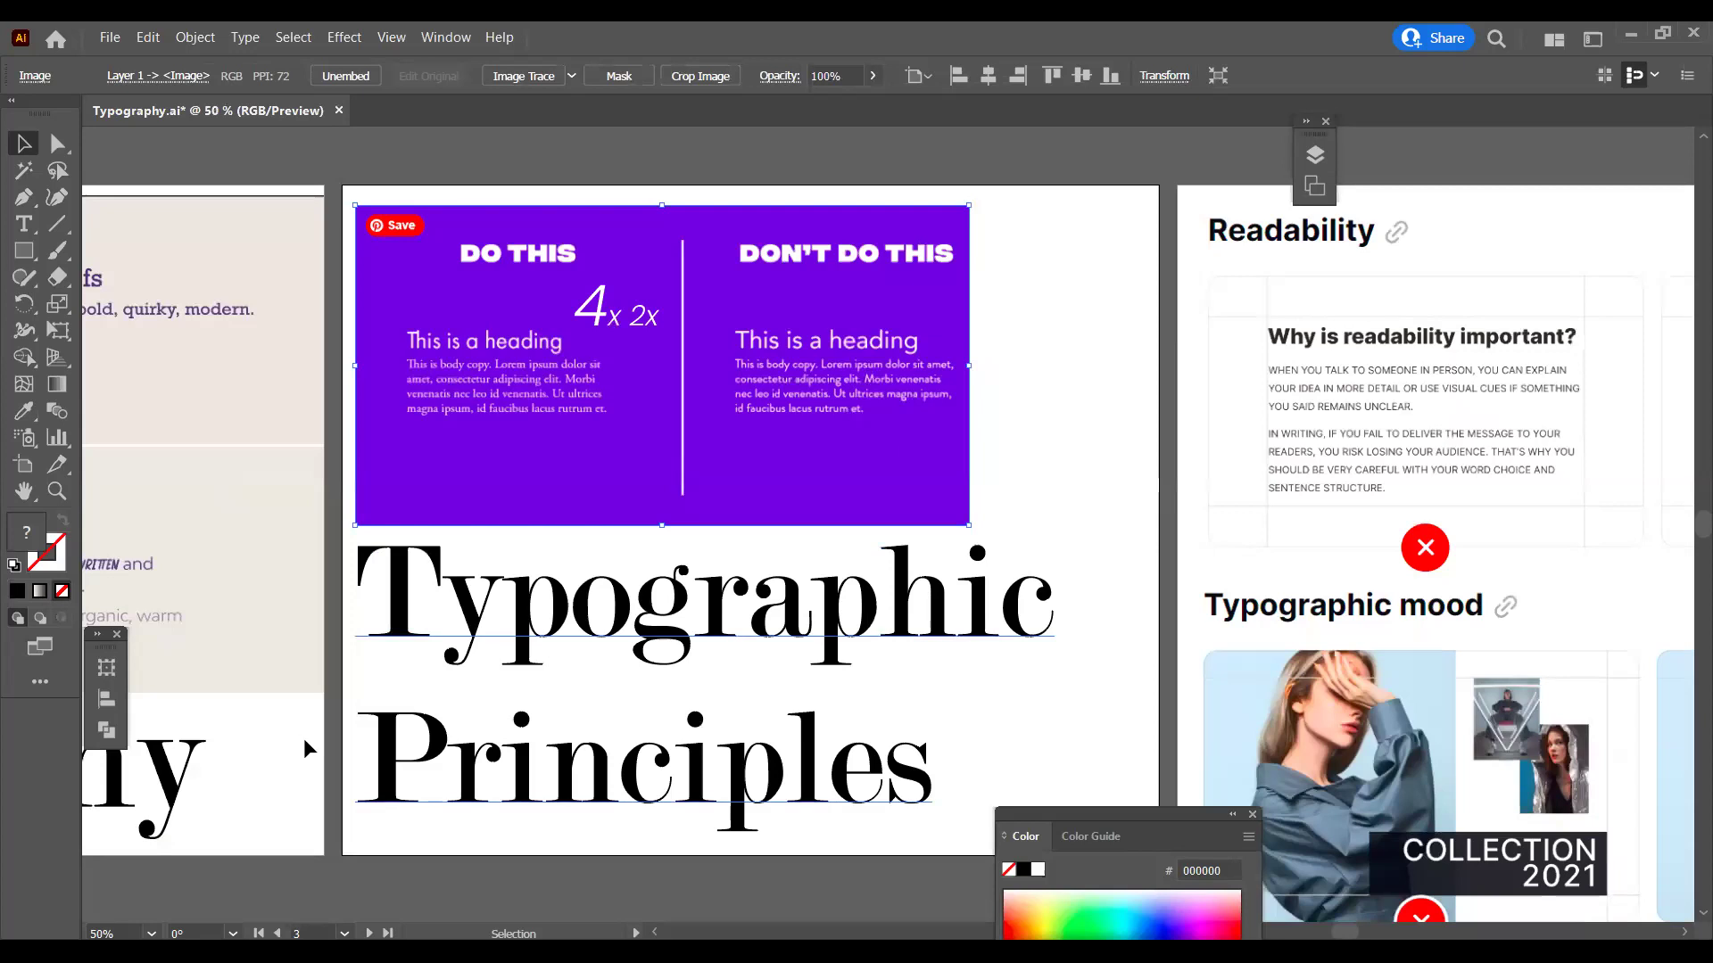
- Move the Typographic Principles title onto the pasteboard above the Readability board
scroll(629, 650, "down", 1)
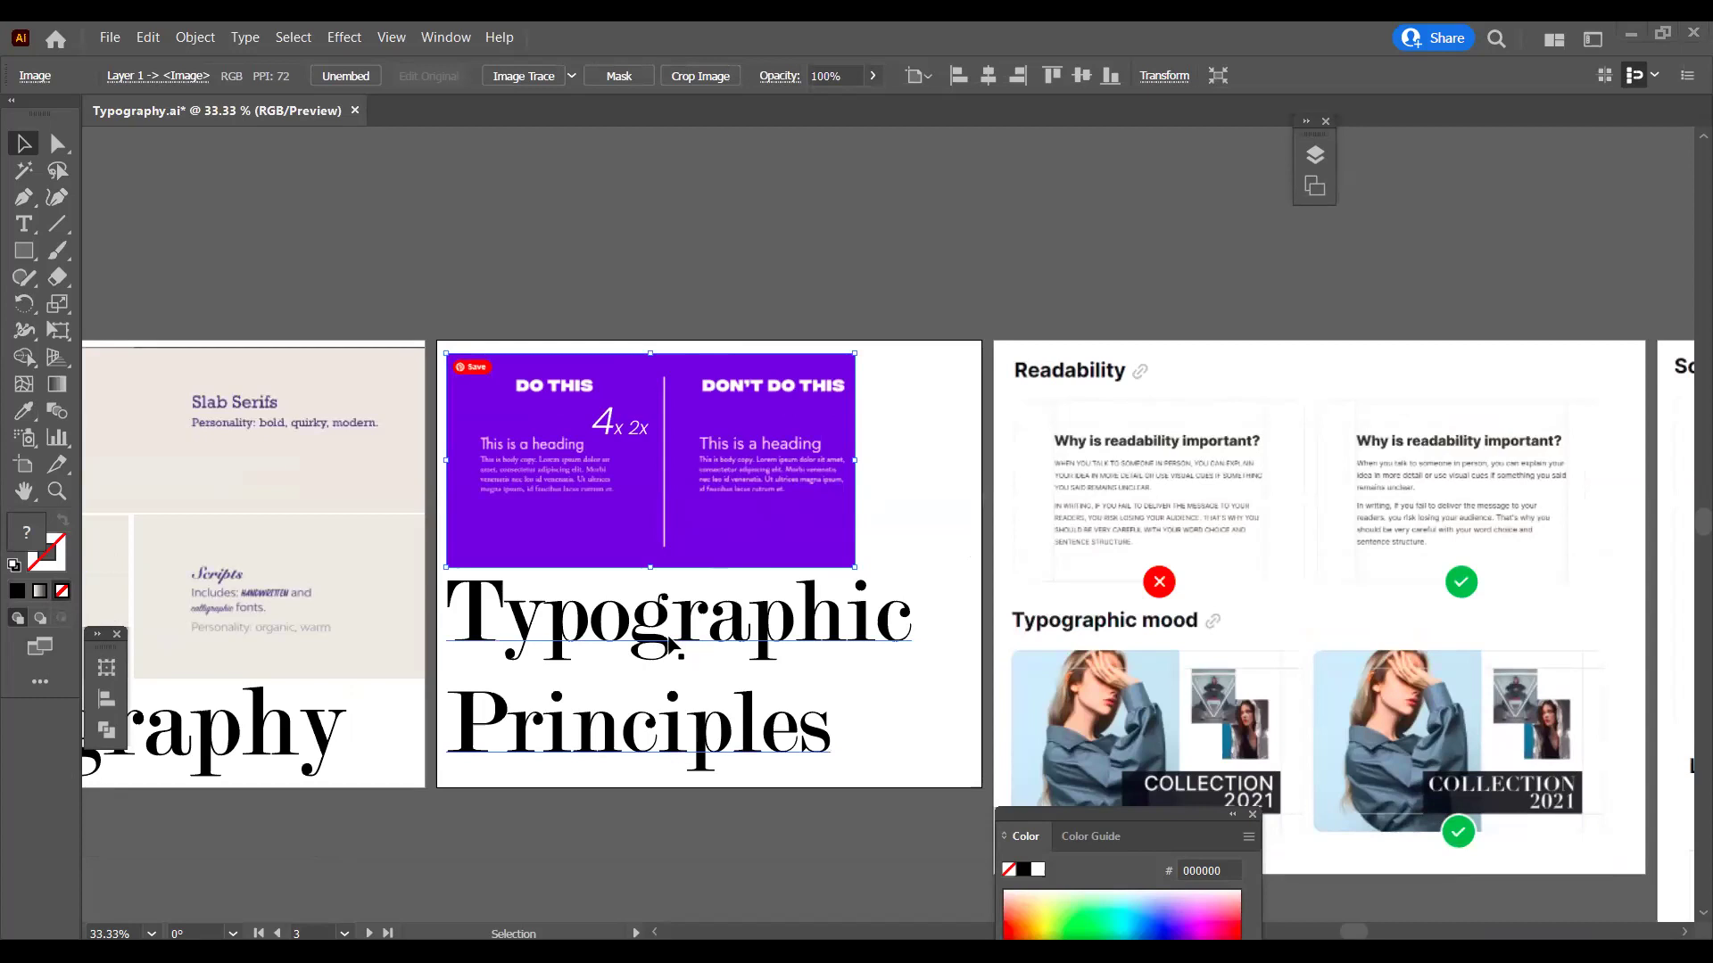
key("space")
left_click_drag(802, 240, 271, 171)
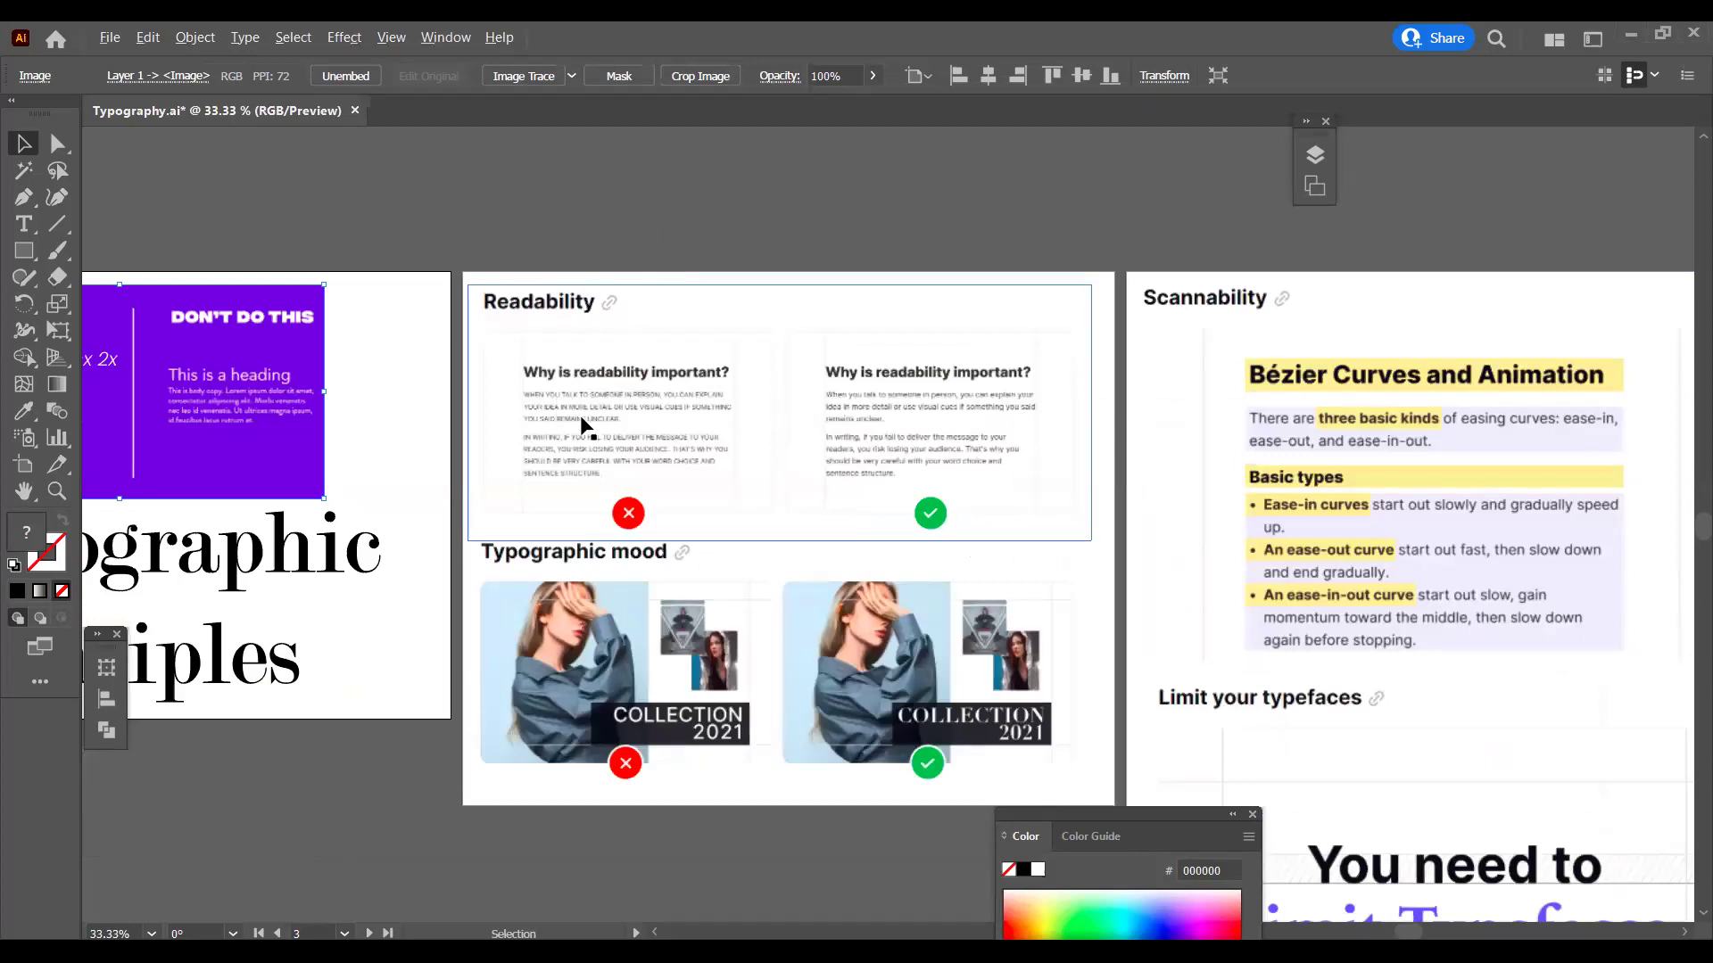
scroll(585, 427, "down", 2, "alt")
left_click_drag(304, 497, 569, 272)
- Give the Typographic Principles title a white (ffffff) fill, then deselect it and pan right
double_click(39, 536)
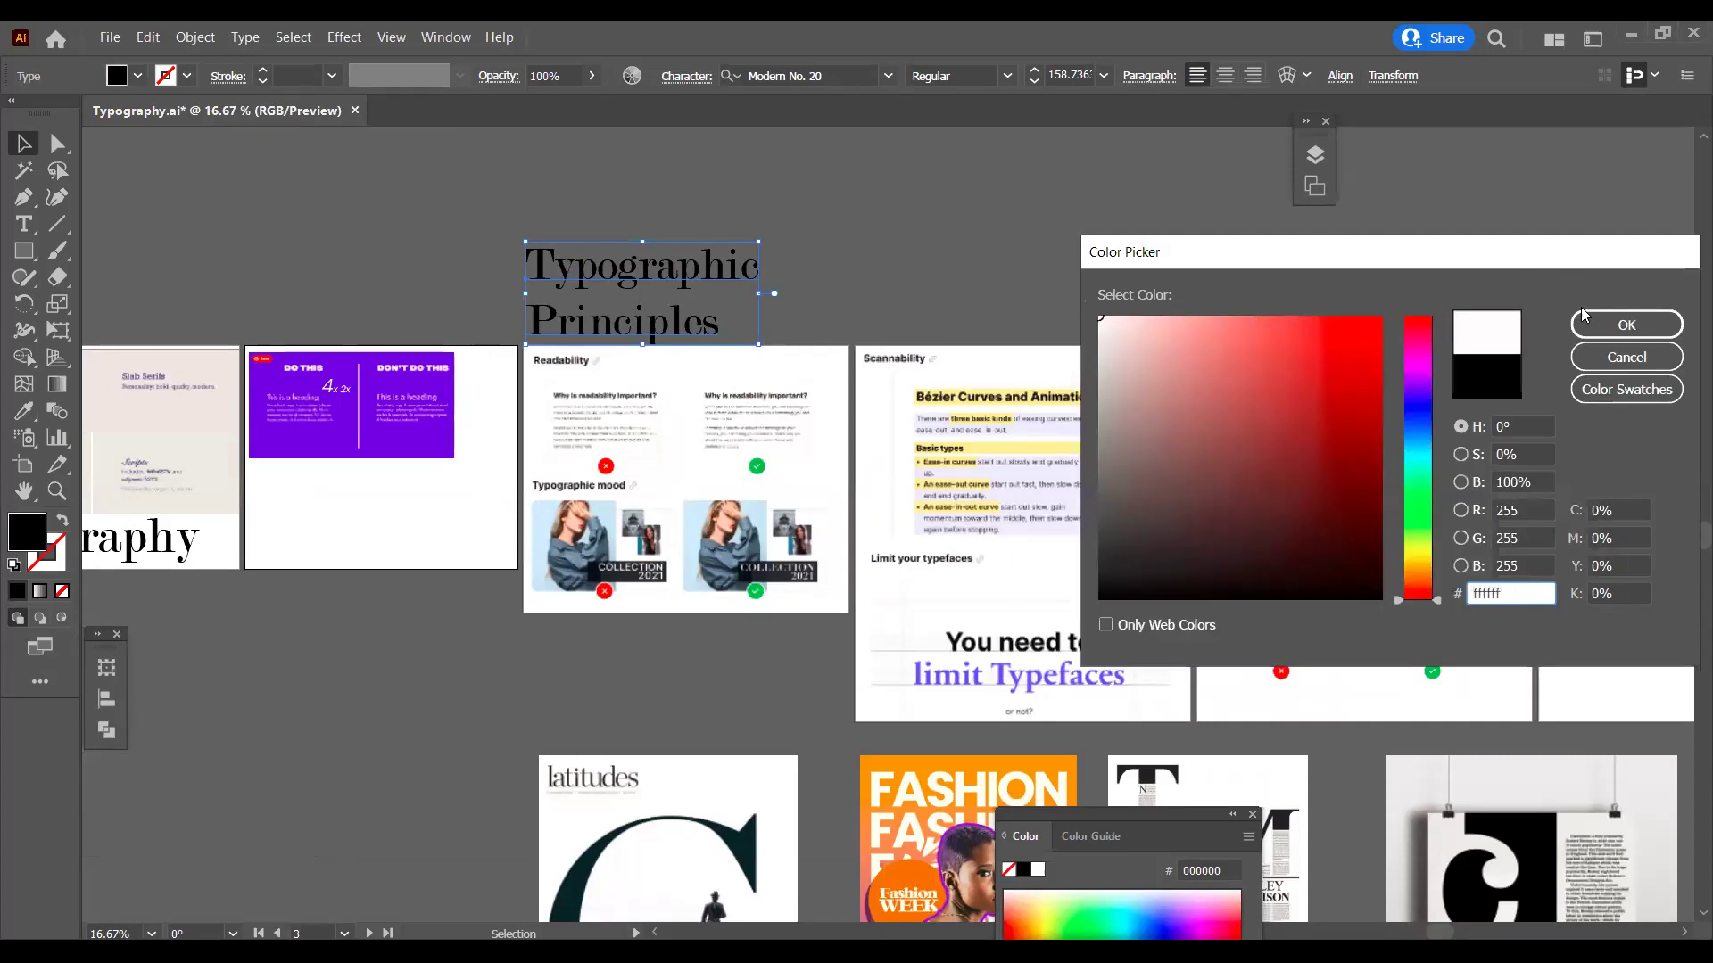
left_click(1596, 324)
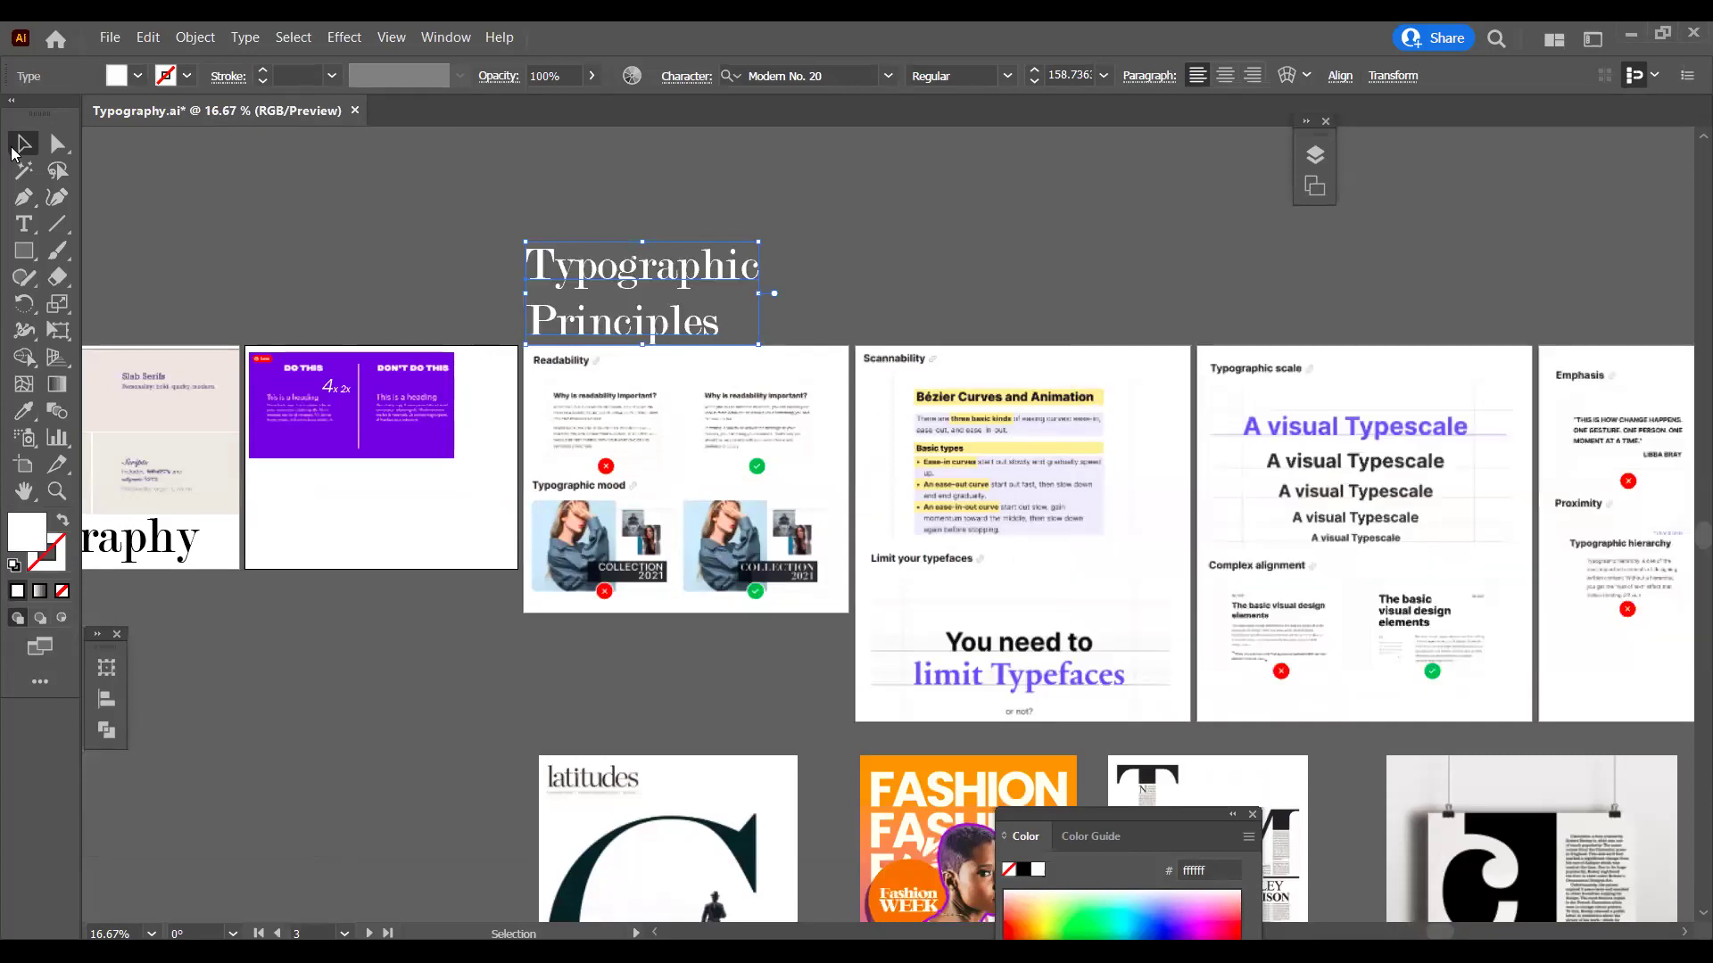
left_click(830, 263)
scroll(767, 466, "up", 1)
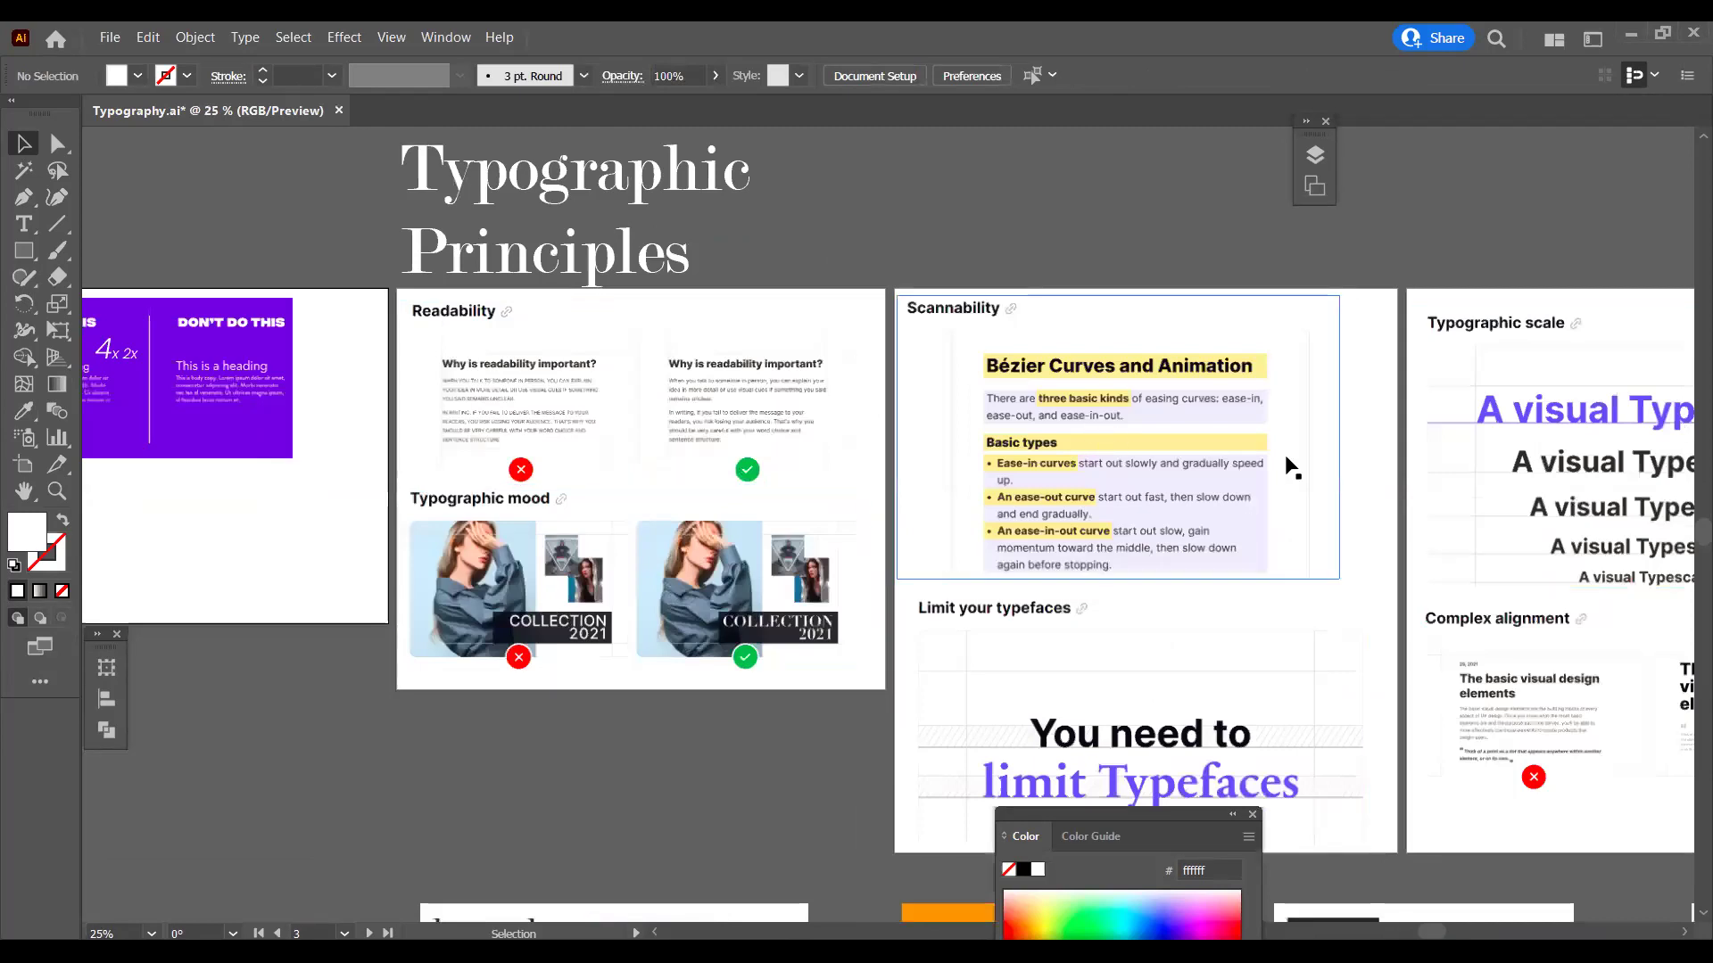
mouse_move(1290, 346)
left_mouse_down()
mouse_move(587, 333)
mouse_move(1689, 478)
left_mouse_up()
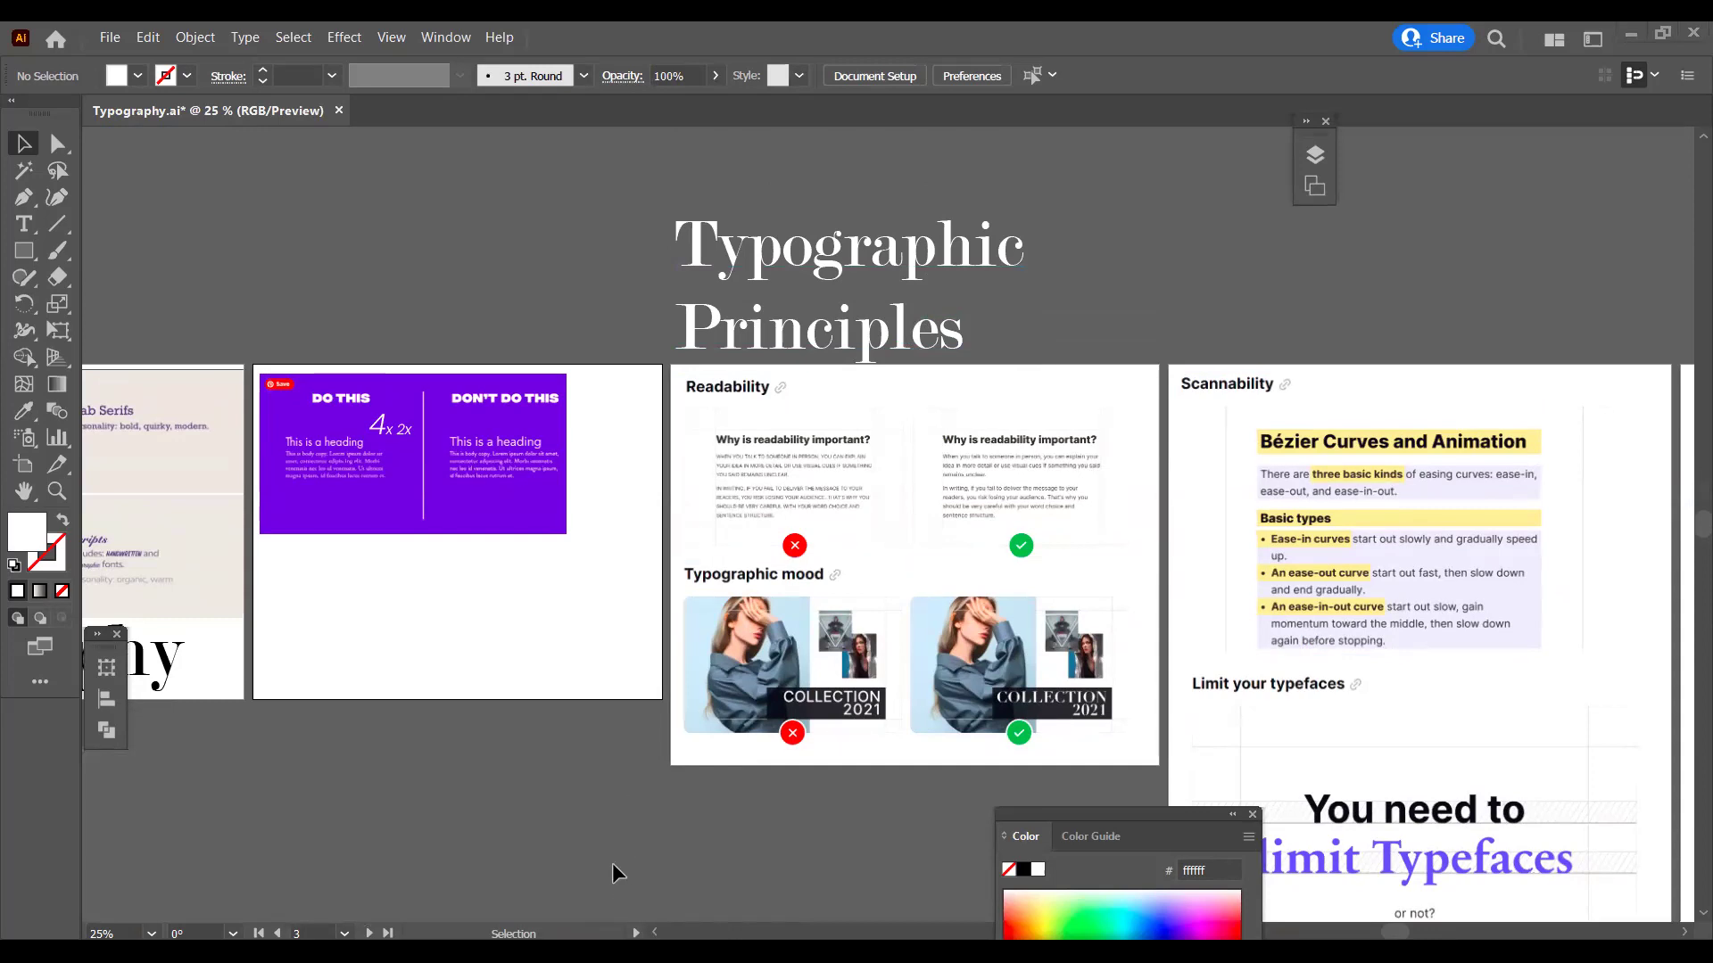
- Drag the white Typographic Principles title to sit above the Readability artboard's left edge
scroll(612, 864, "up", 1)
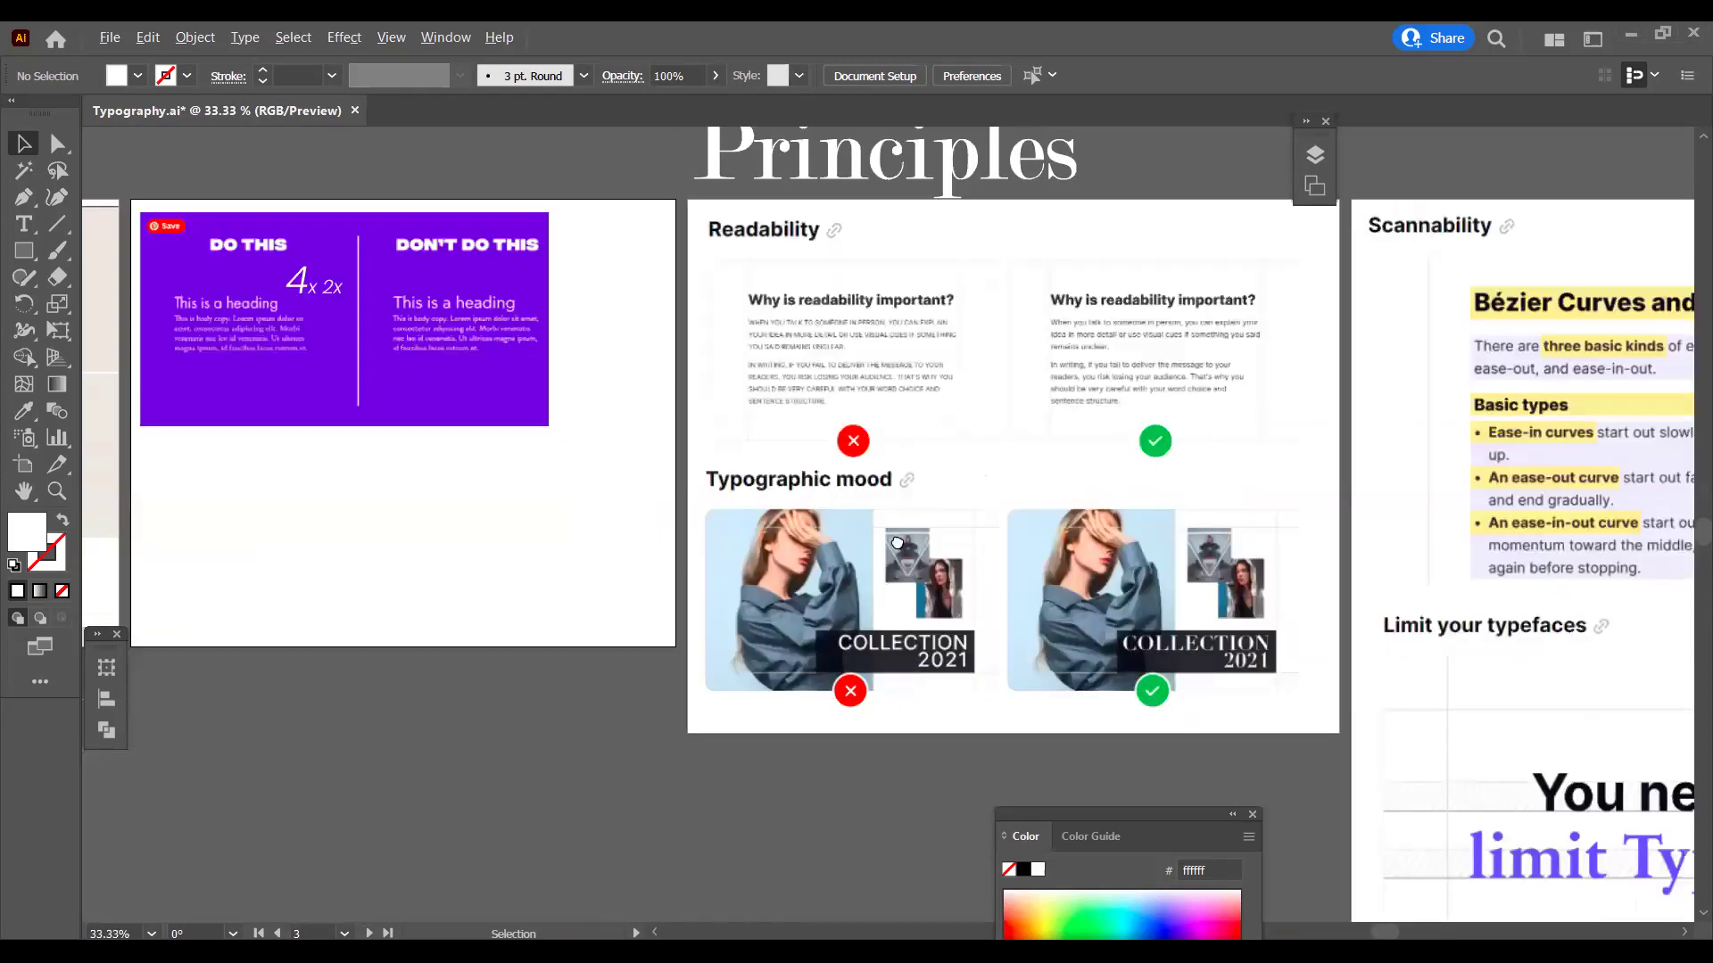
mouse_move(897, 542)
left_mouse_down()
mouse_move(732, 612)
mouse_move(667, 591)
left_mouse_up()
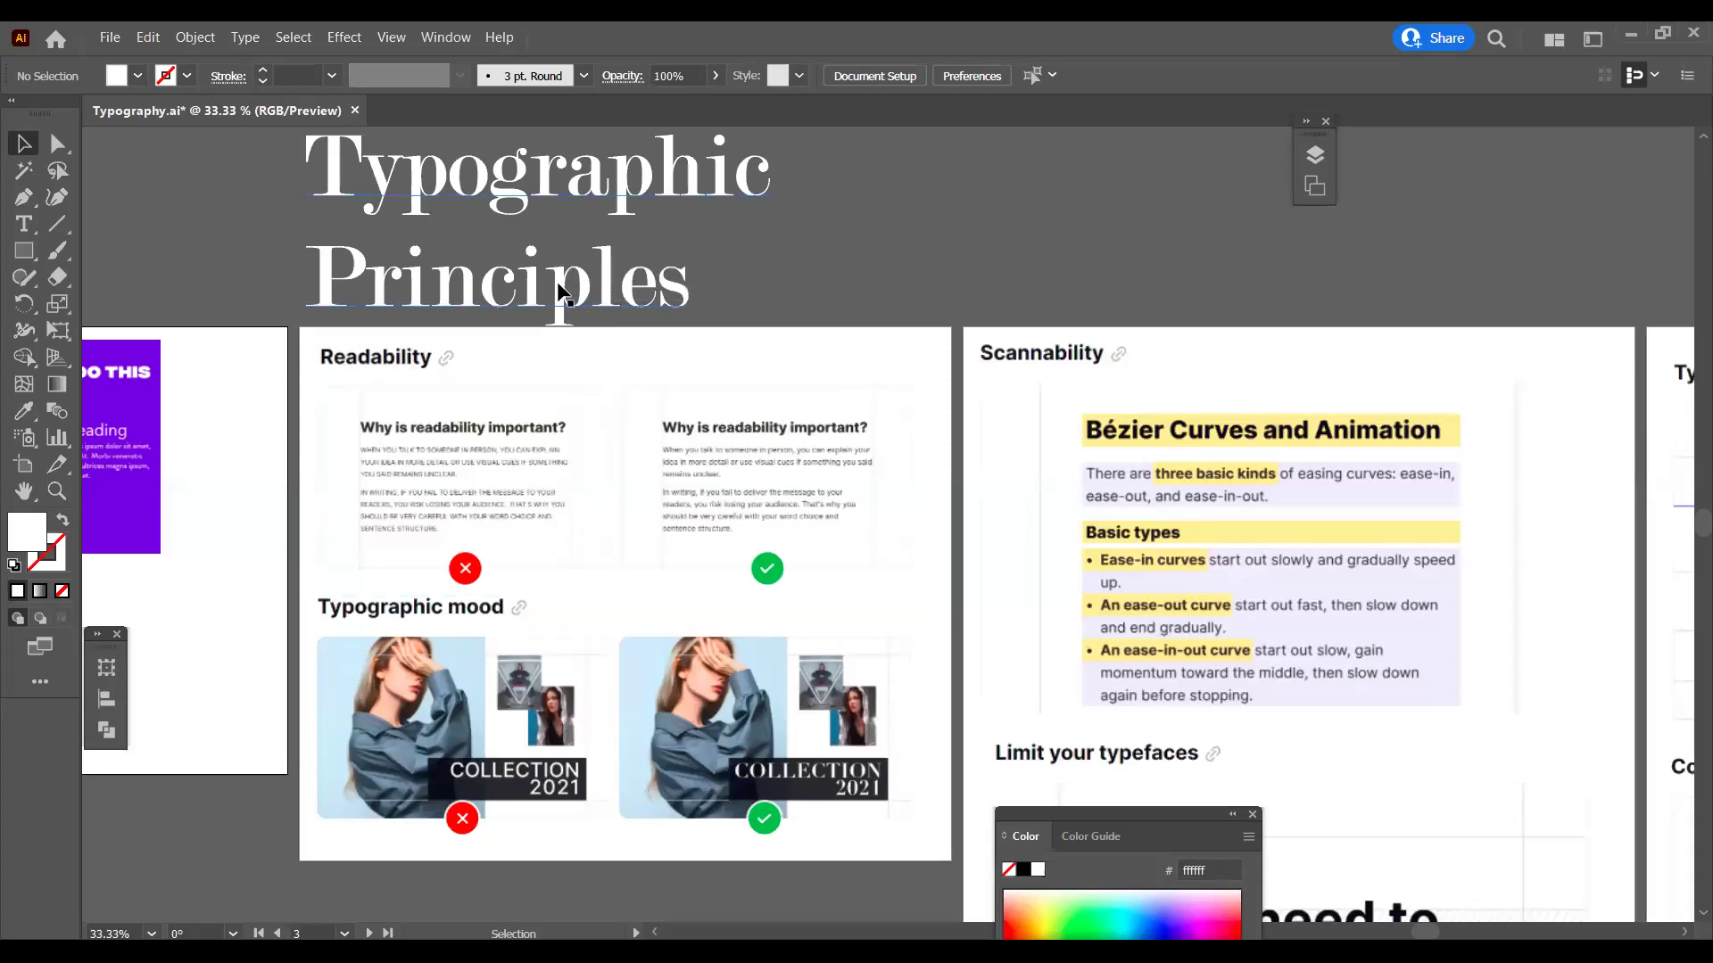
left_click(452, 412)
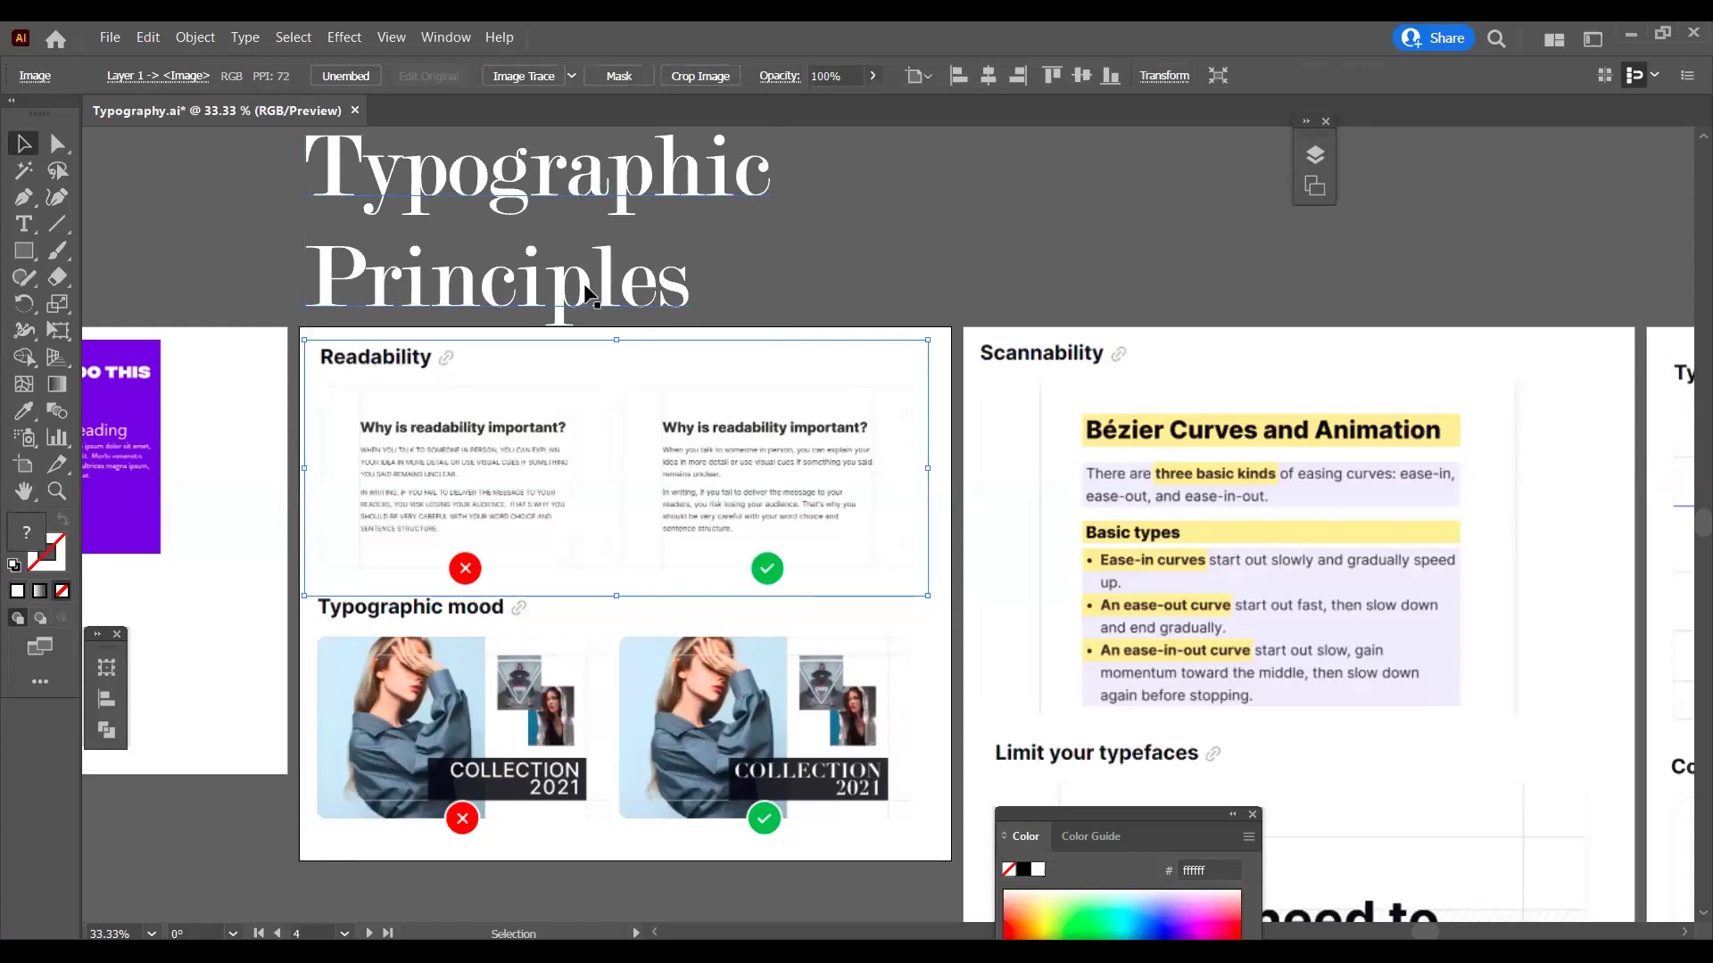
left_click_drag(564, 300, 675, 259)
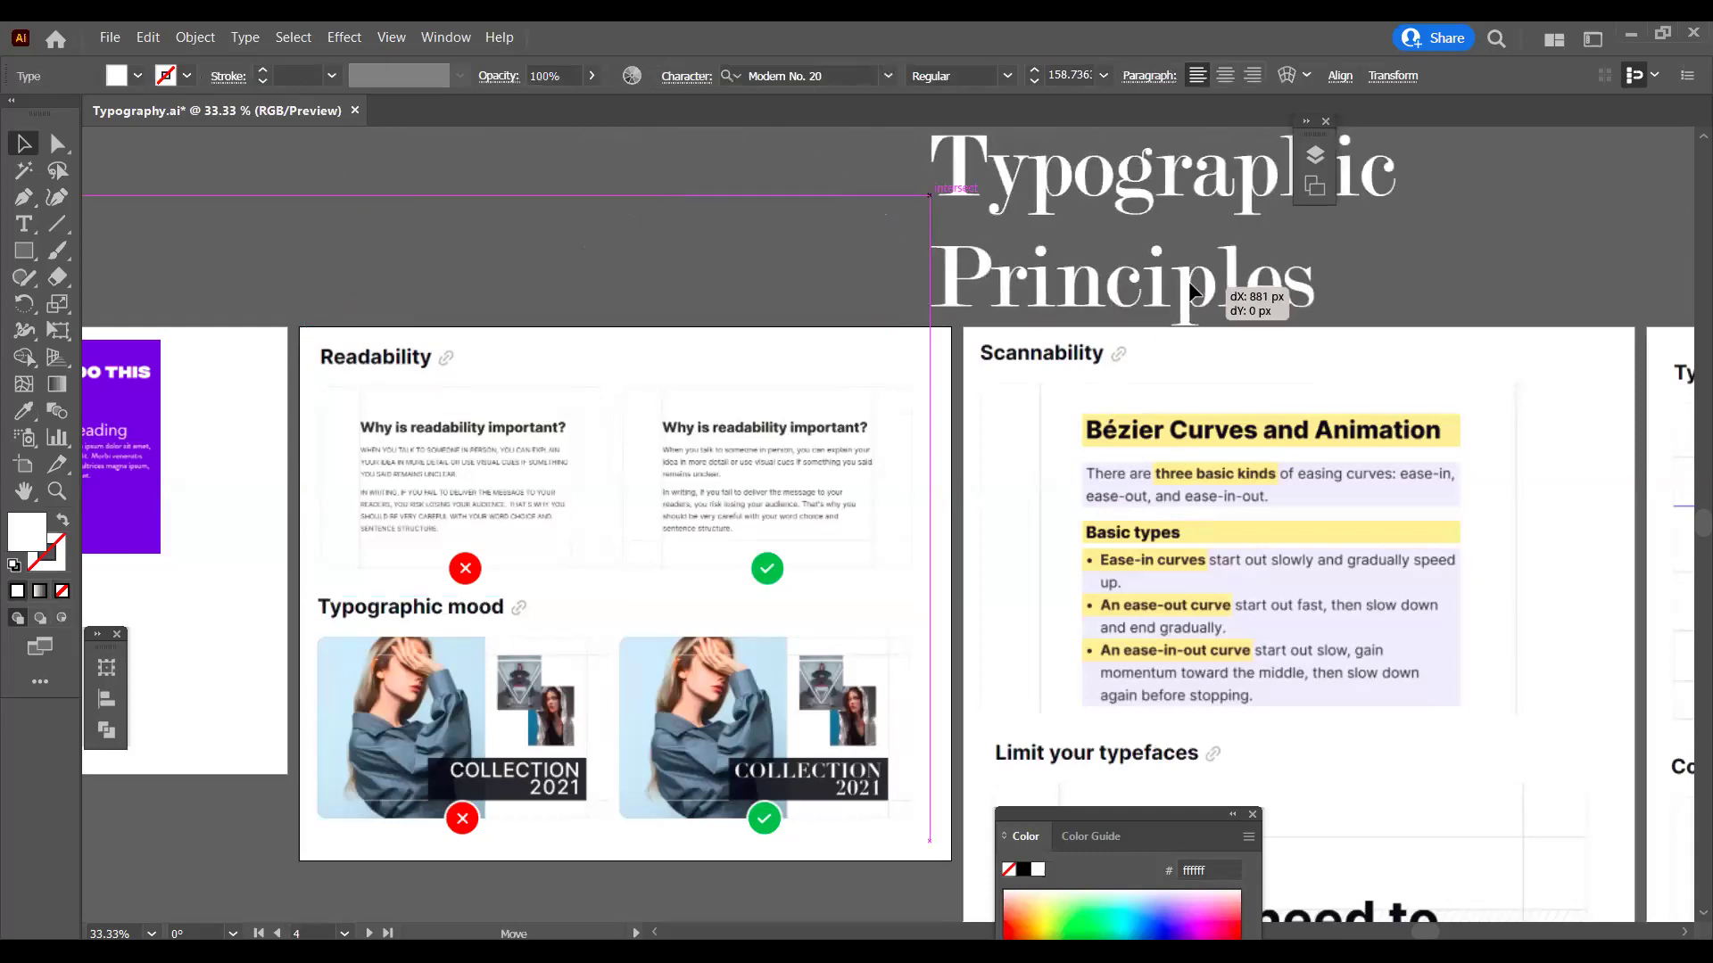
mouse_move(675, 259)
left_mouse_down()
mouse_move(954, 283)
mouse_move(85, 767)
left_mouse_up()
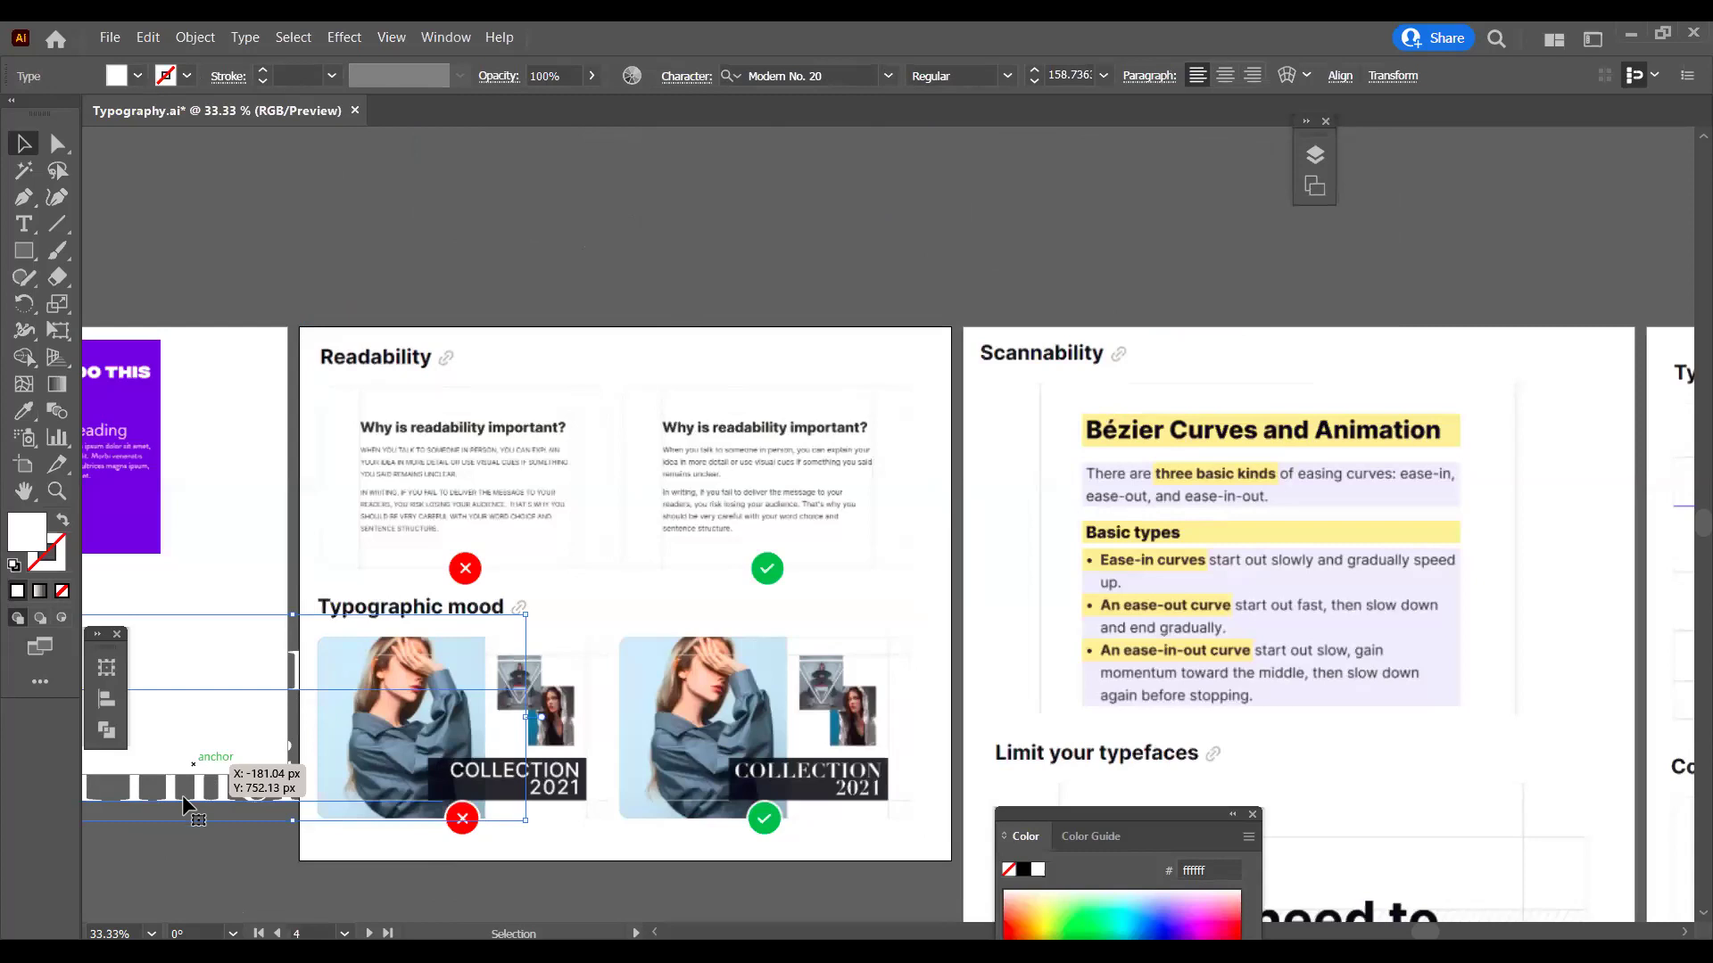
left_click_drag(203, 789, 428, 321)
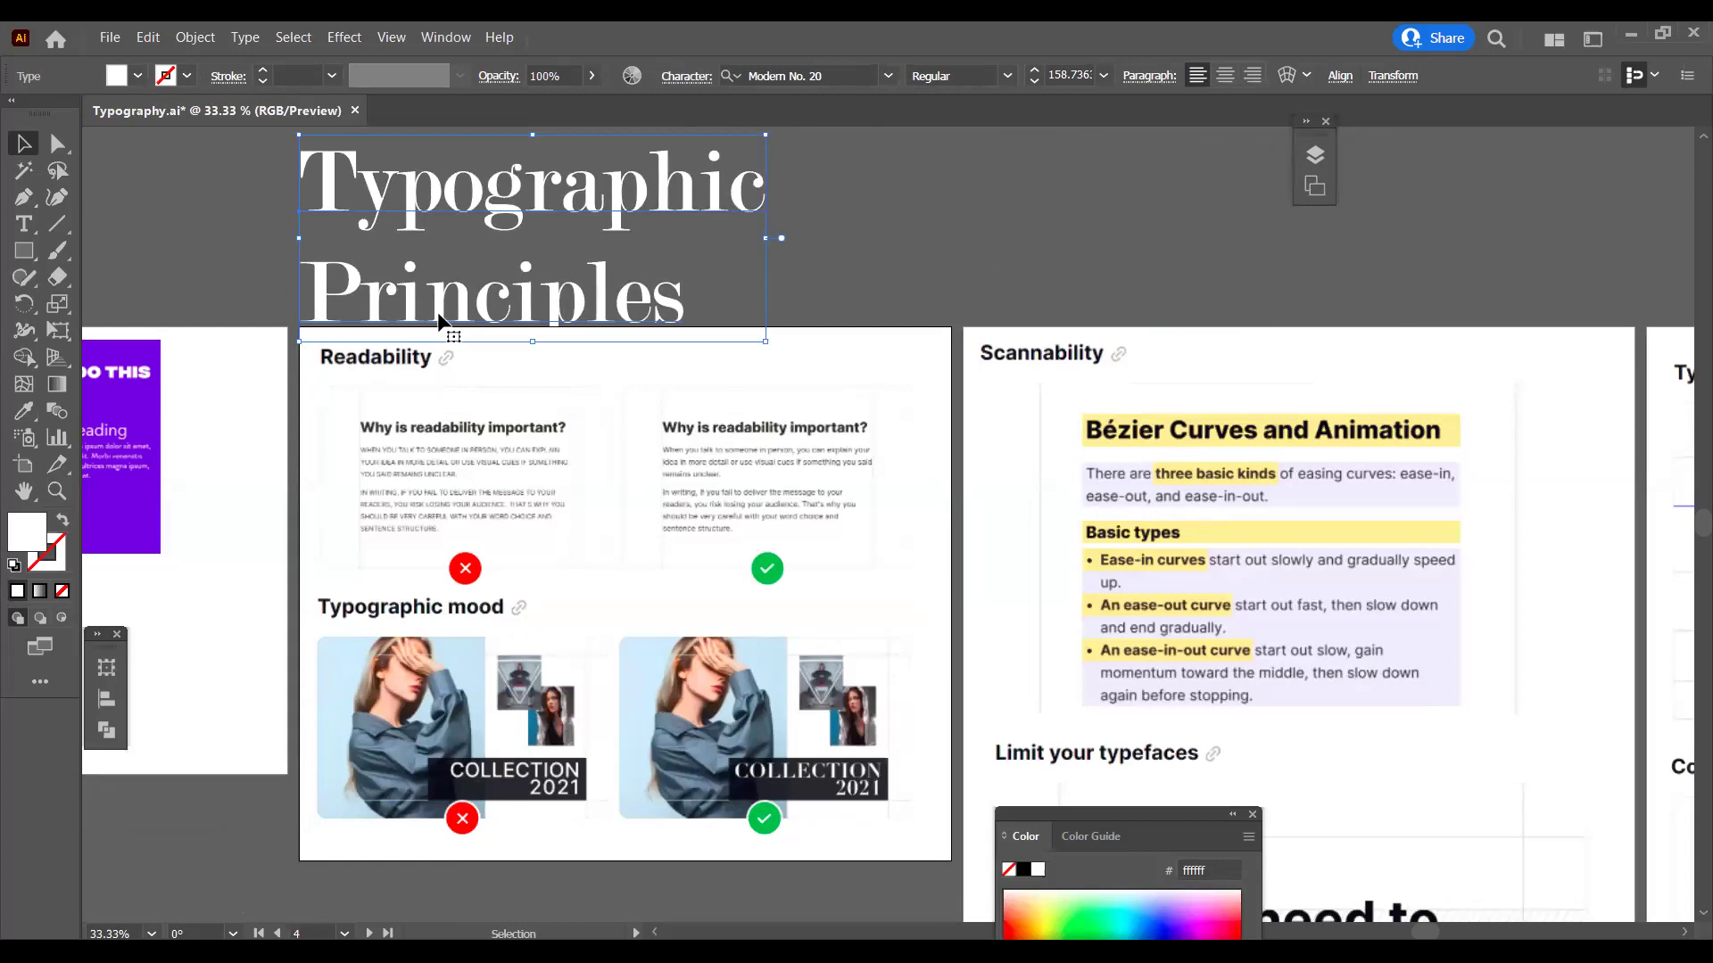
- Zoom in and raise the Typographic Principles title slightly above the artboard
scroll(401, 505, "up", 1)
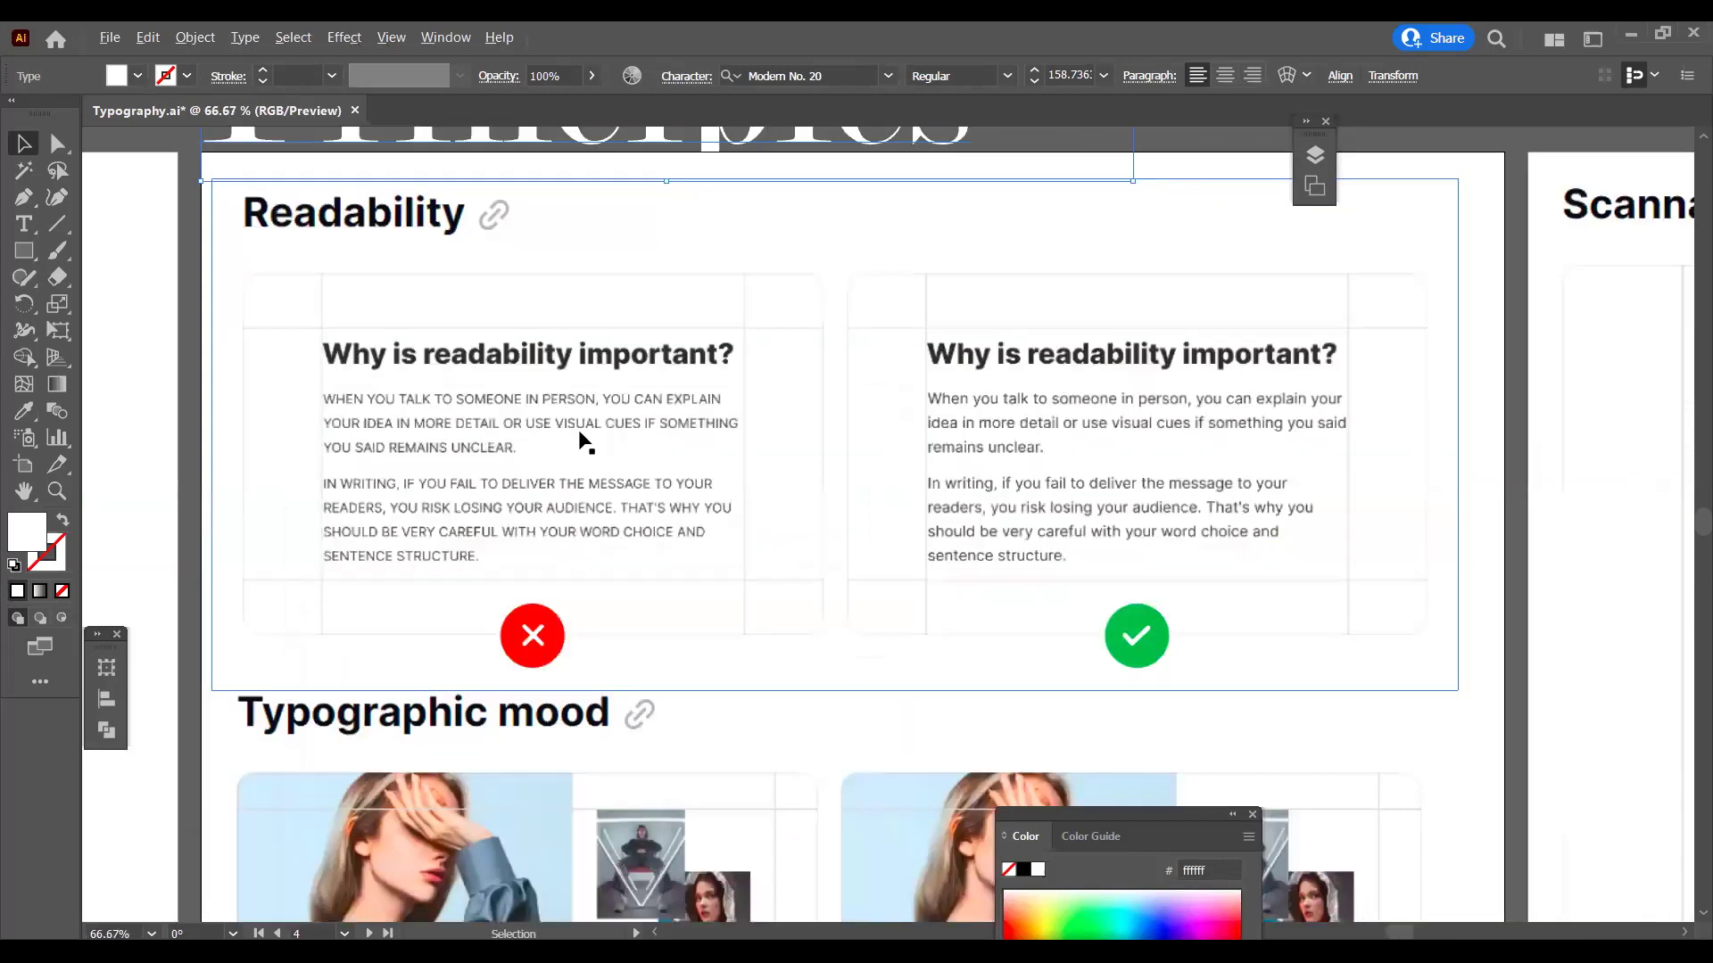
scroll(571, 473, "up", 1)
scroll(553, 500, "down", 1)
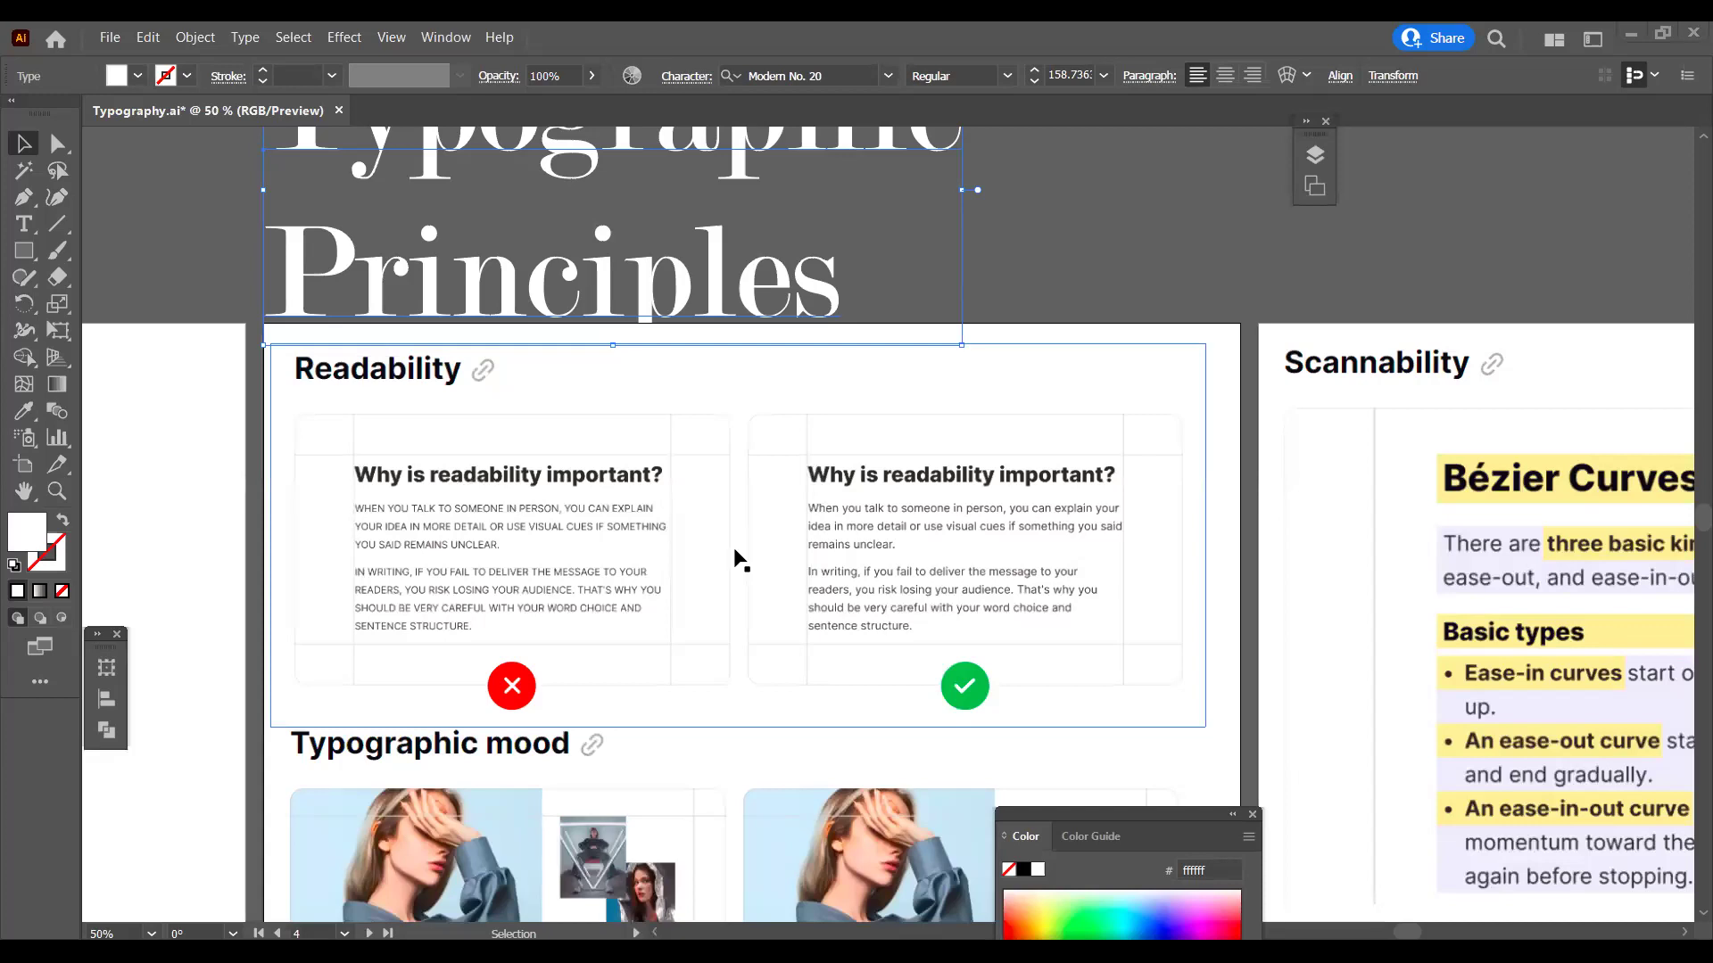
key("space")
left_click_drag(603, 396, 619, 402)
mouse_move(669, 292)
left_mouse_down()
mouse_move(671, 237)
mouse_move(675, 259)
left_mouse_up()
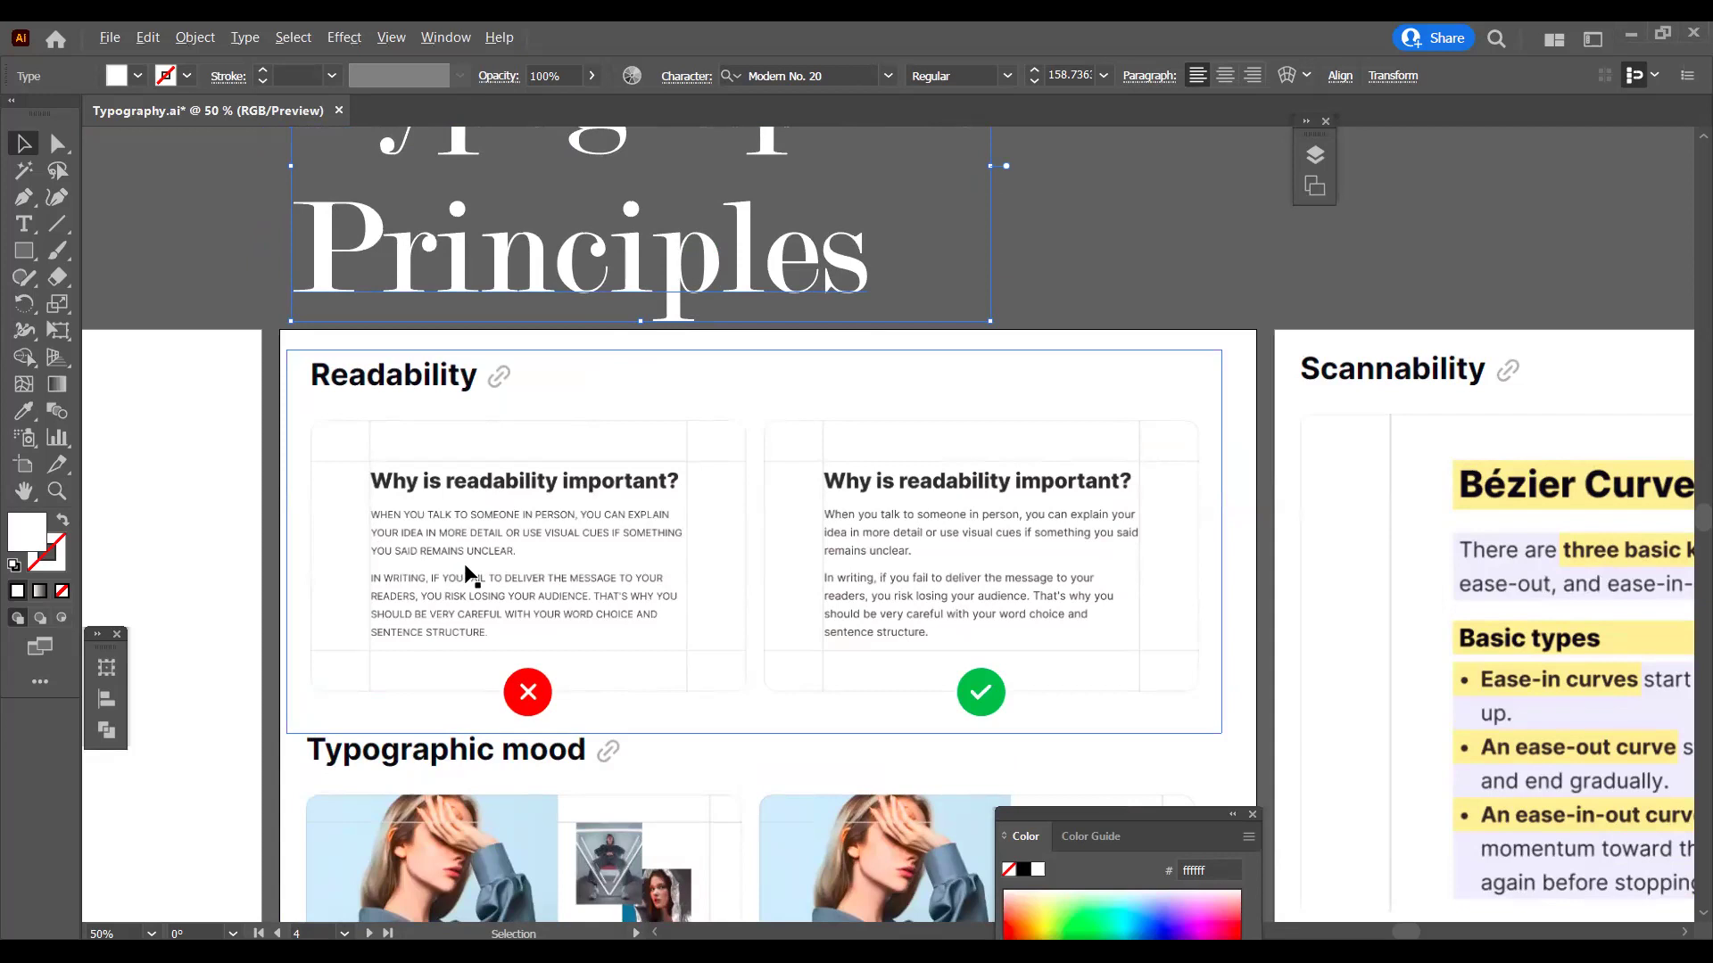
- Scroll down to select the Typographic mood image, then bring the title back into view
scroll(465, 575, "up", 2)
scroll(678, 386, "right", 2)
scroll(631, 375, "down", 1)
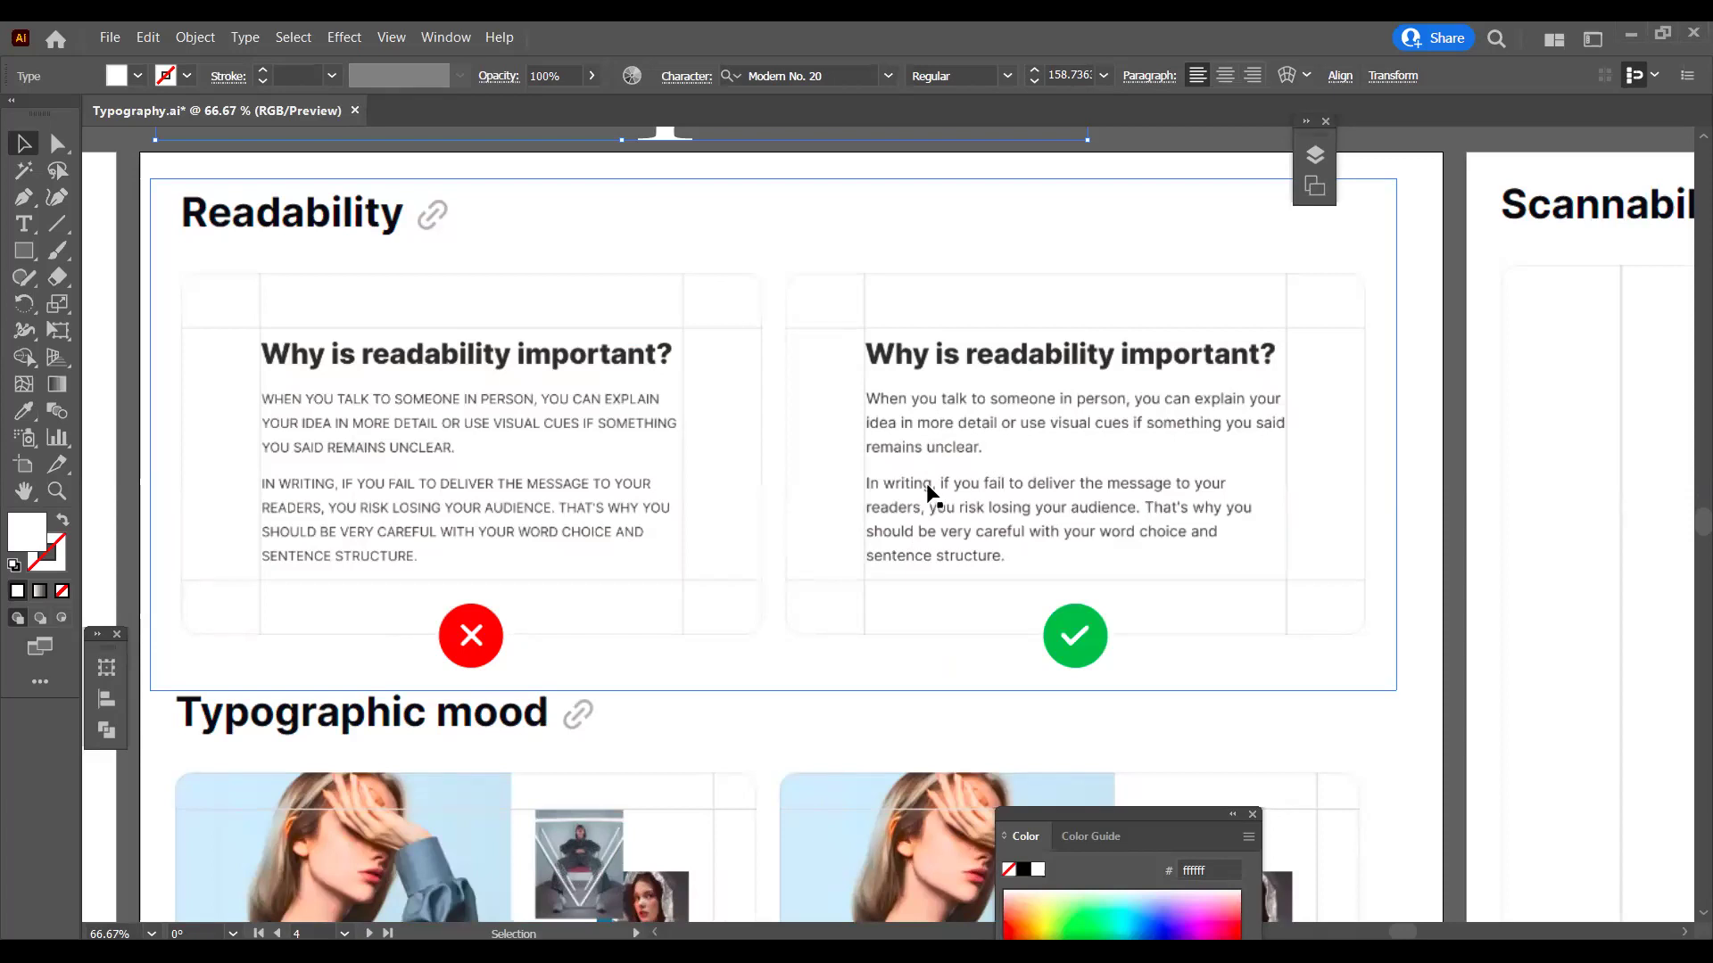
scroll(928, 492, "down", 3)
scroll(927, 492, "down", 4)
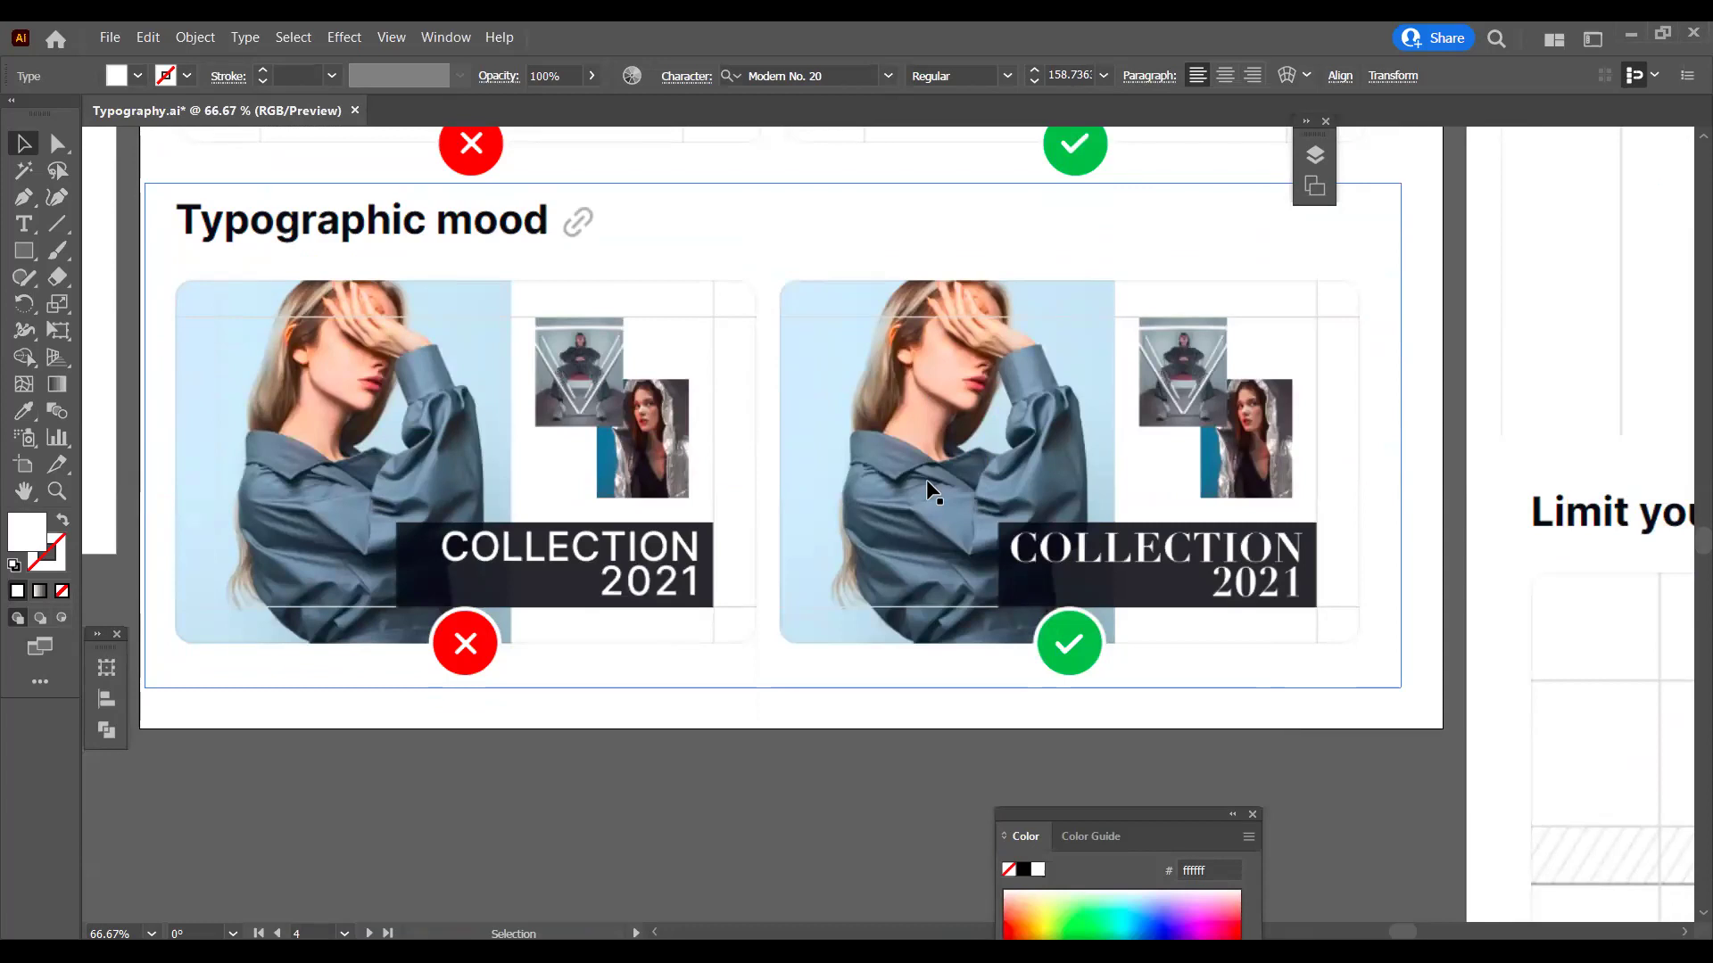
left_click(1192, 534)
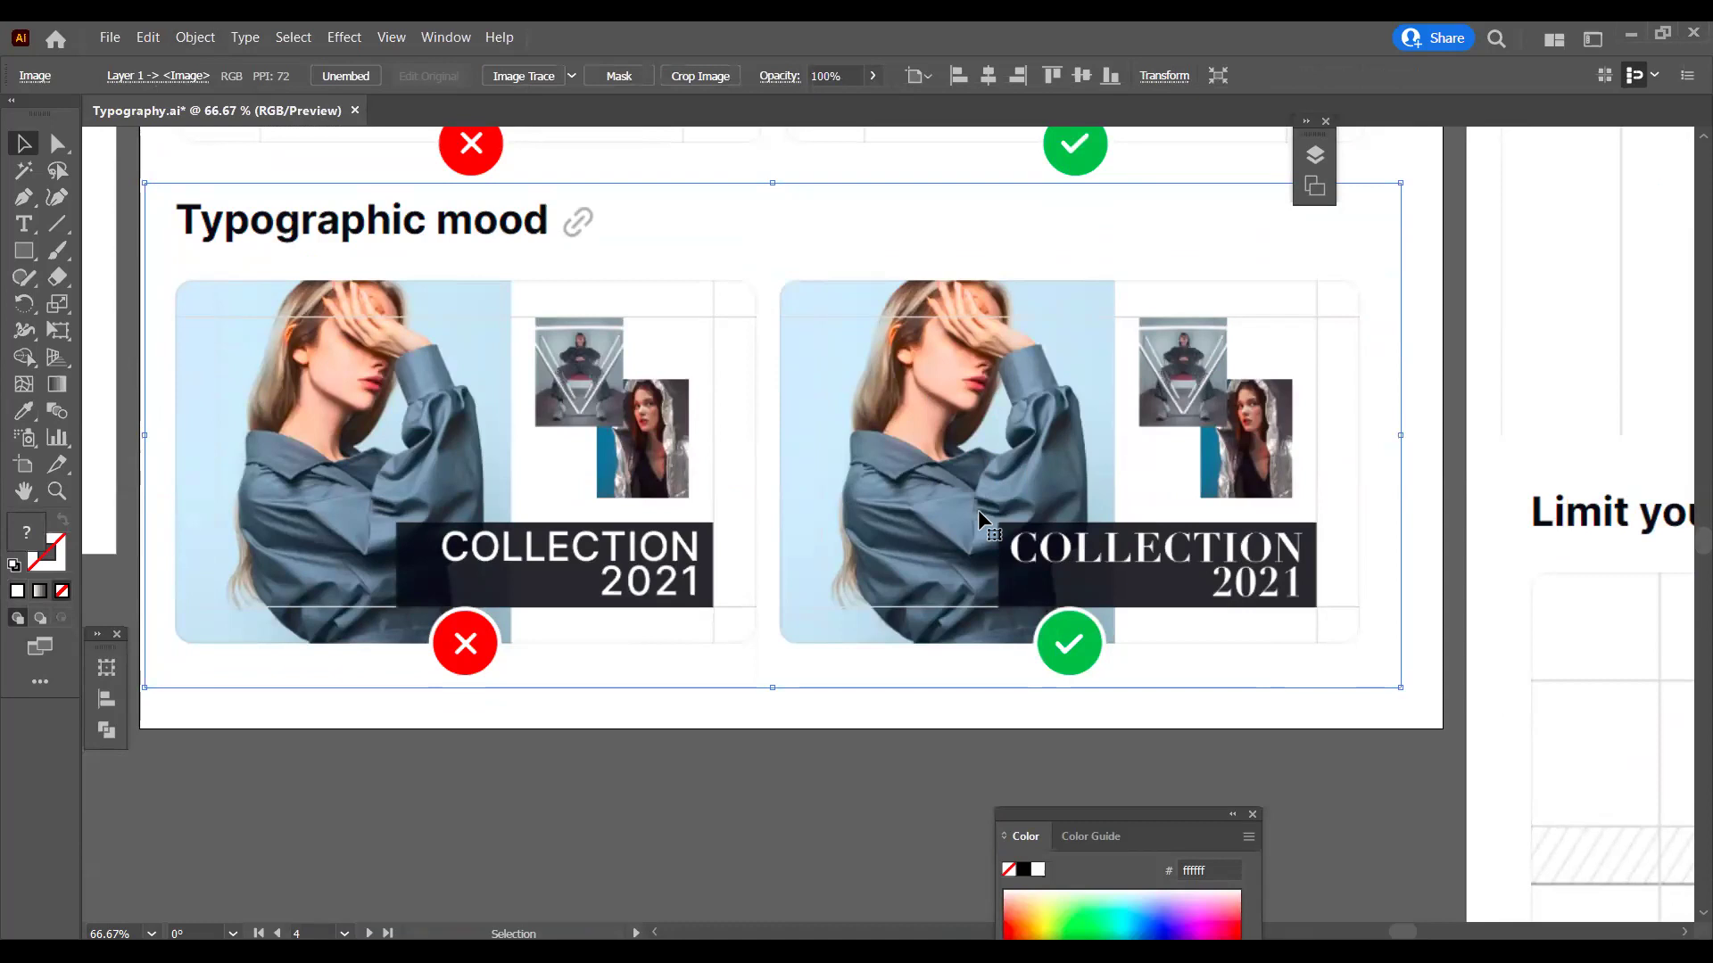
scroll(588, 602, "down", 1)
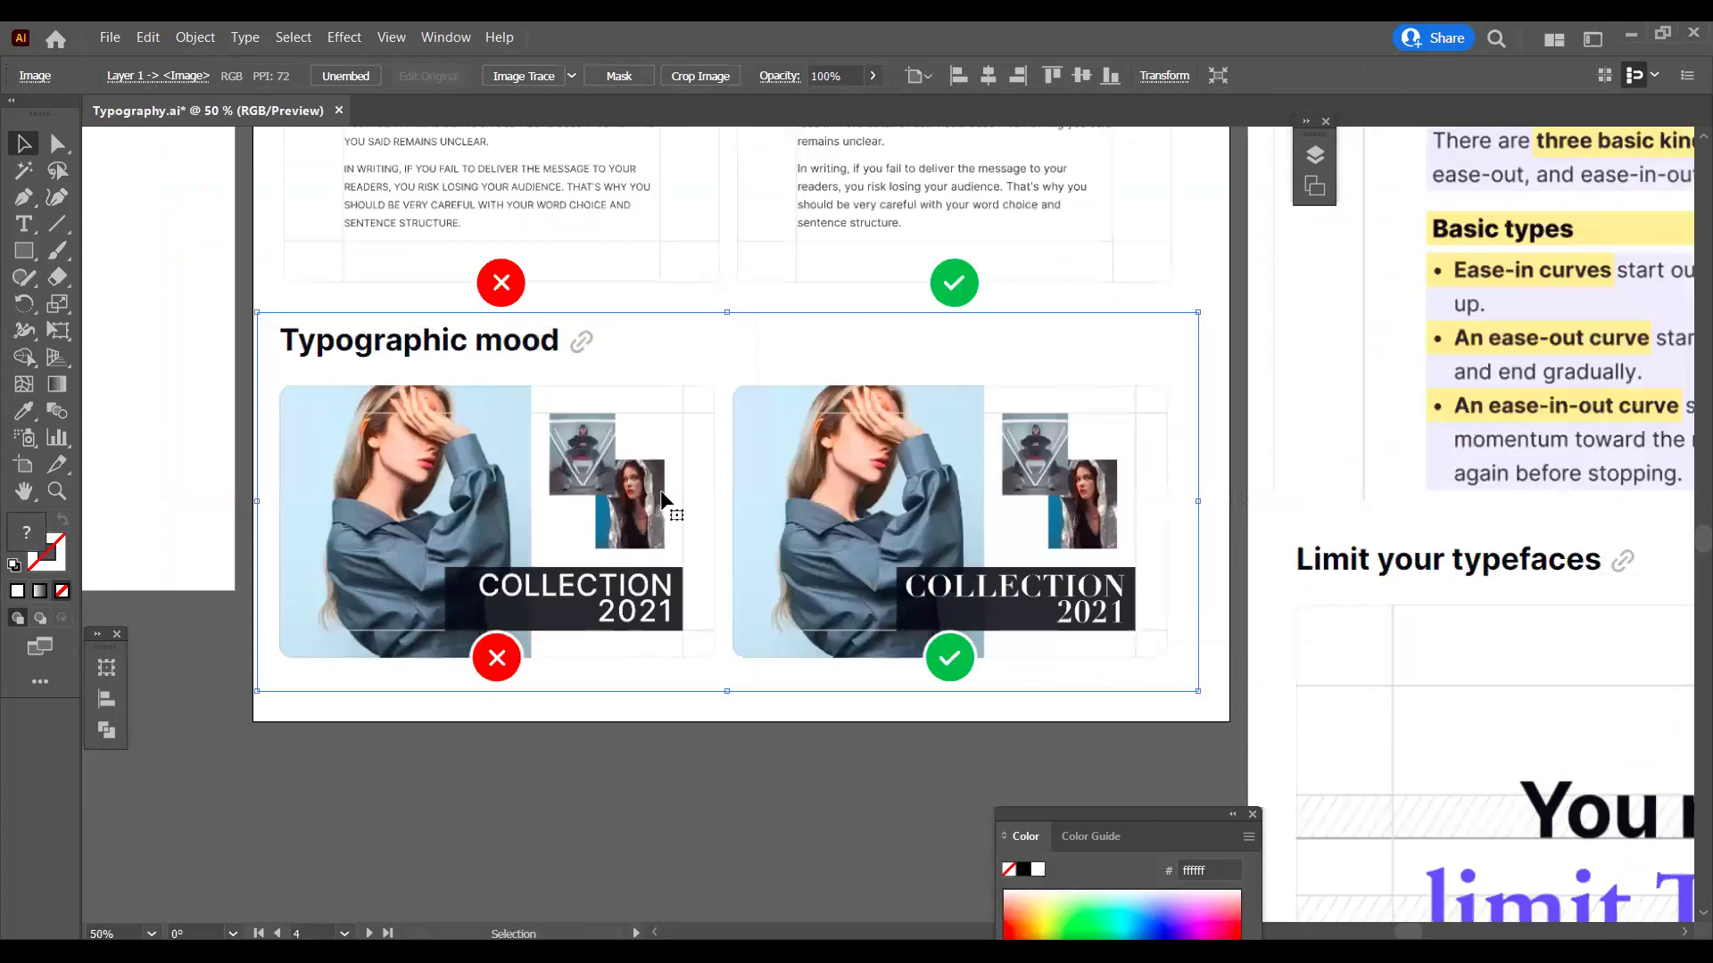
scroll(664, 493, "down", 3)
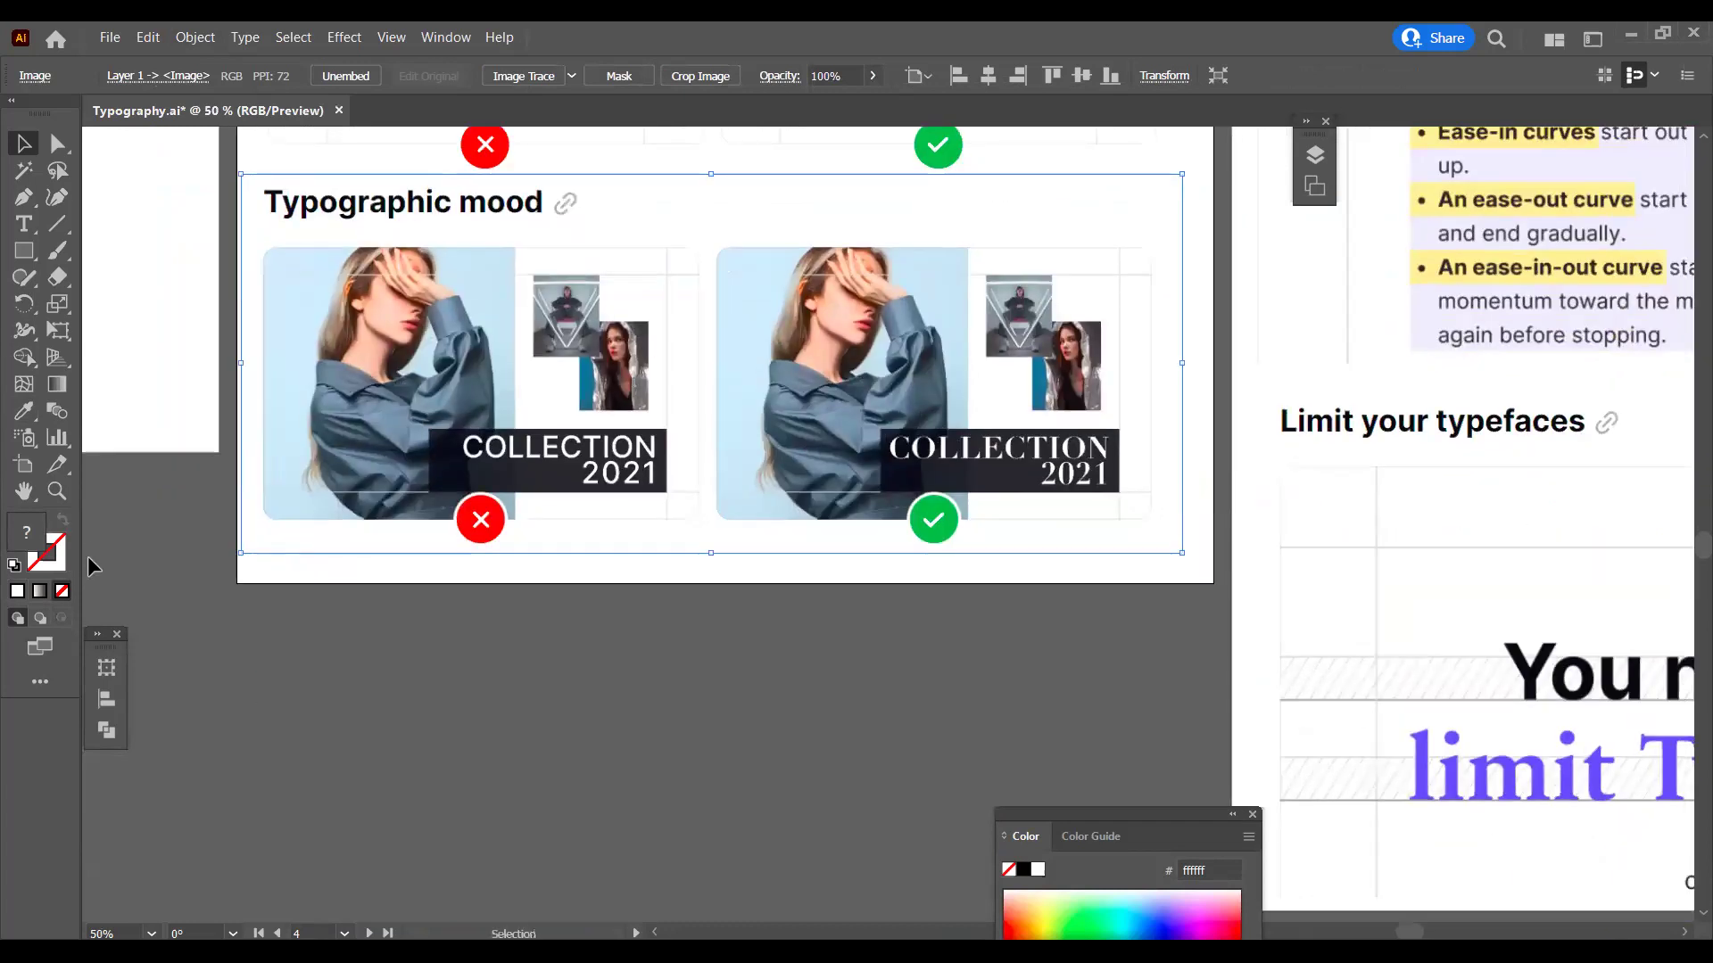
scroll(616, 460, "down", 1)
left_click_drag(802, 562, 761, 901)
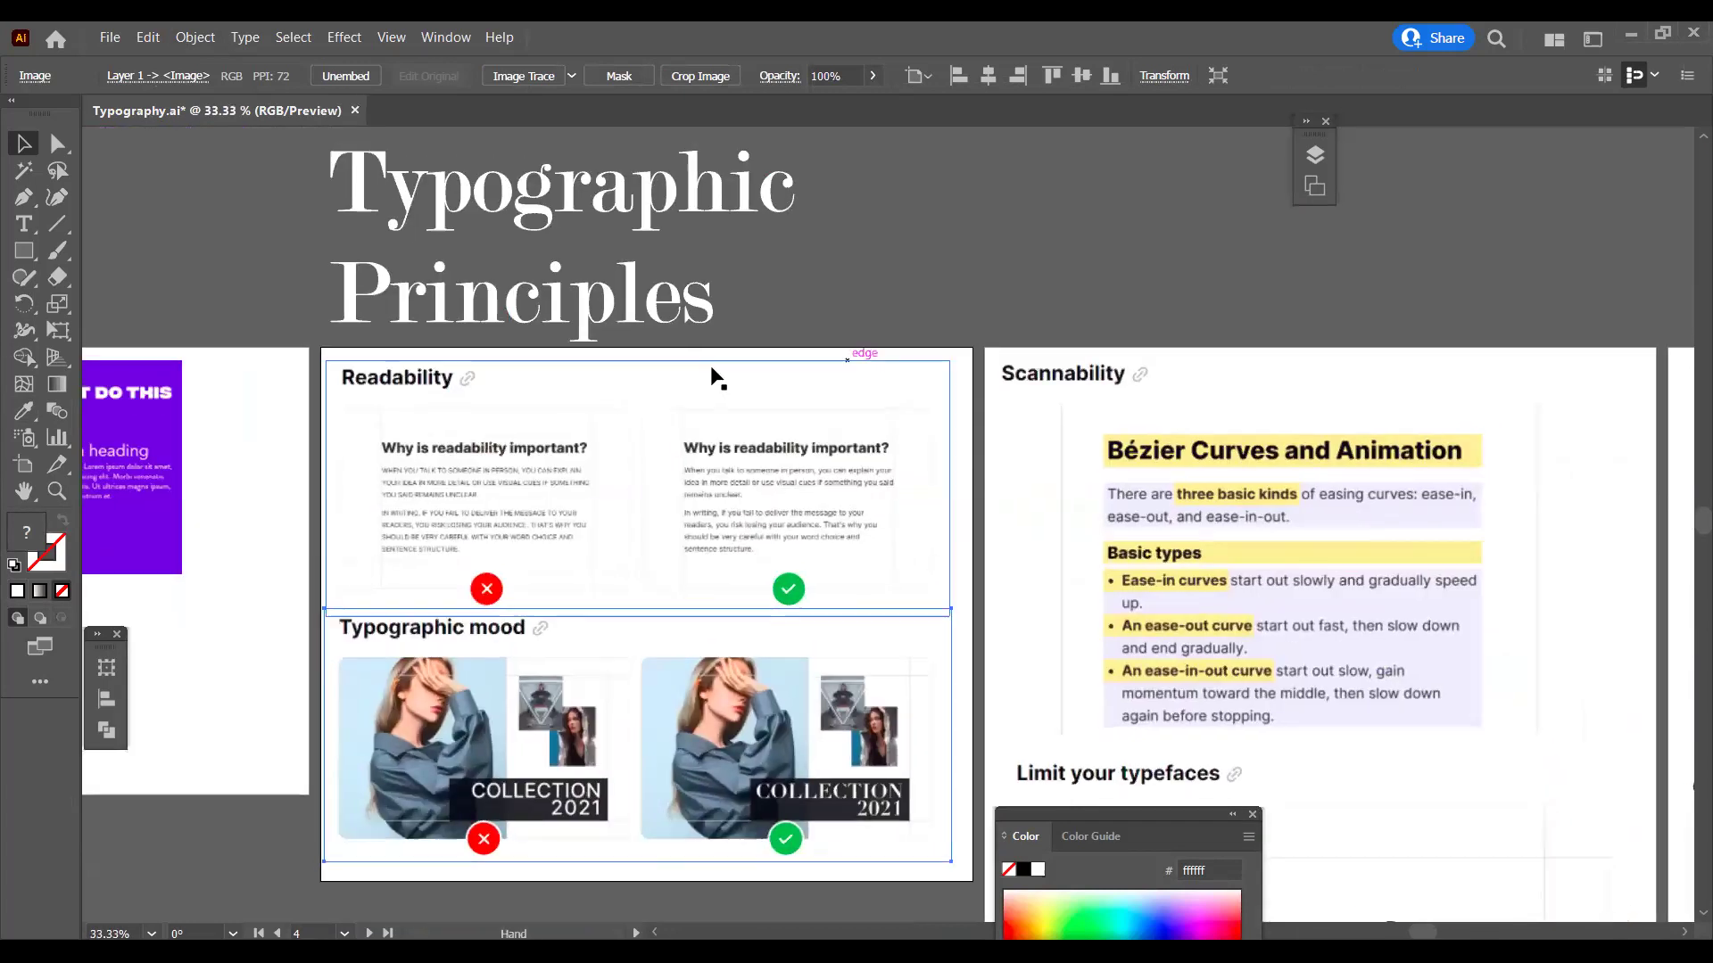
- Drag the title down onto the mood image, trying a dark fill before reverting to white
left_click(587, 339)
left_click_drag(589, 347, 769, 882)
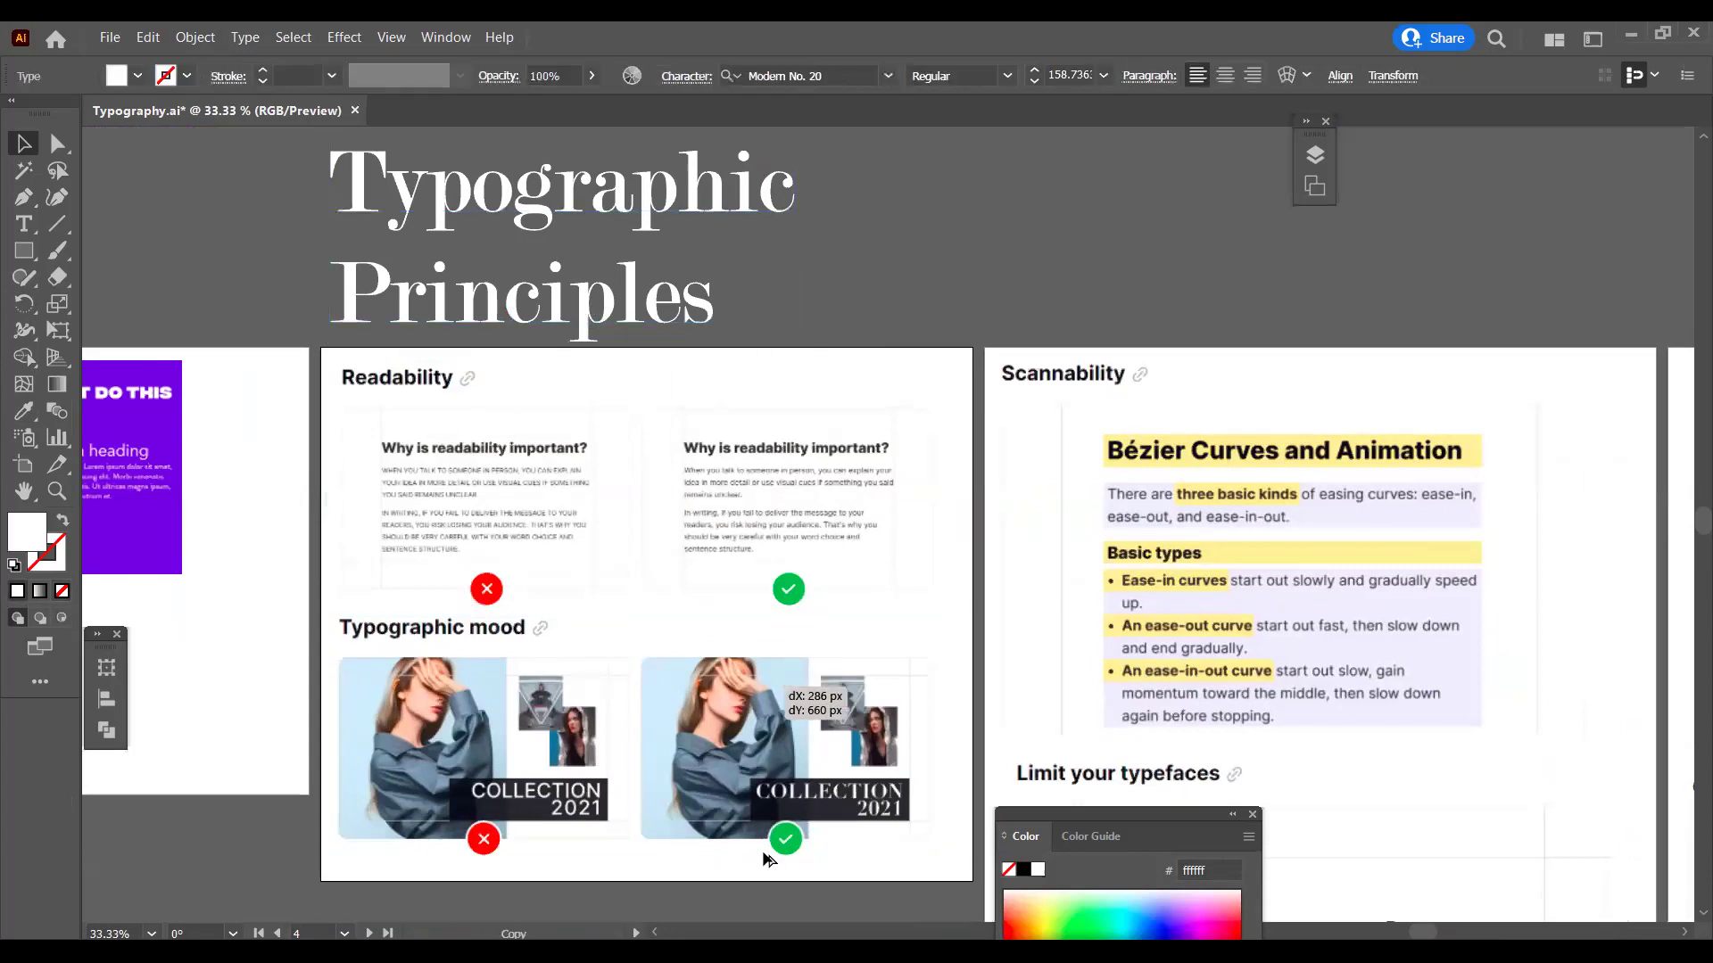
double_click(24, 526)
type("161616")
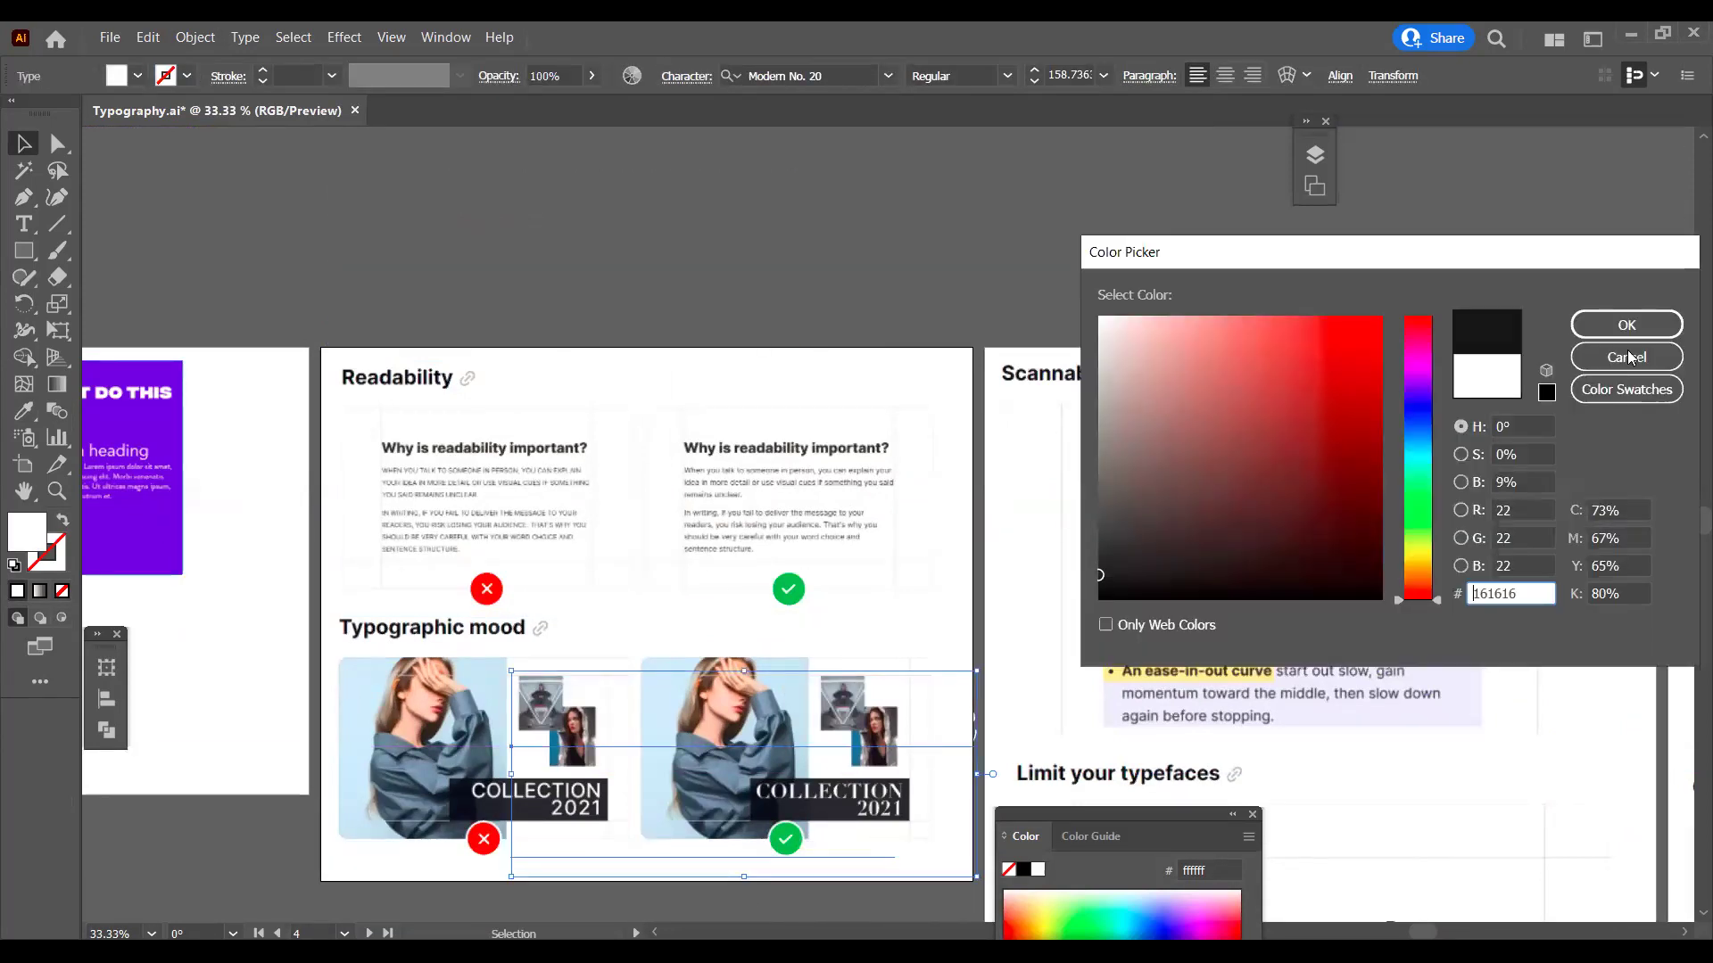
left_click(1618, 328)
scroll(1642, 223, "down", 5)
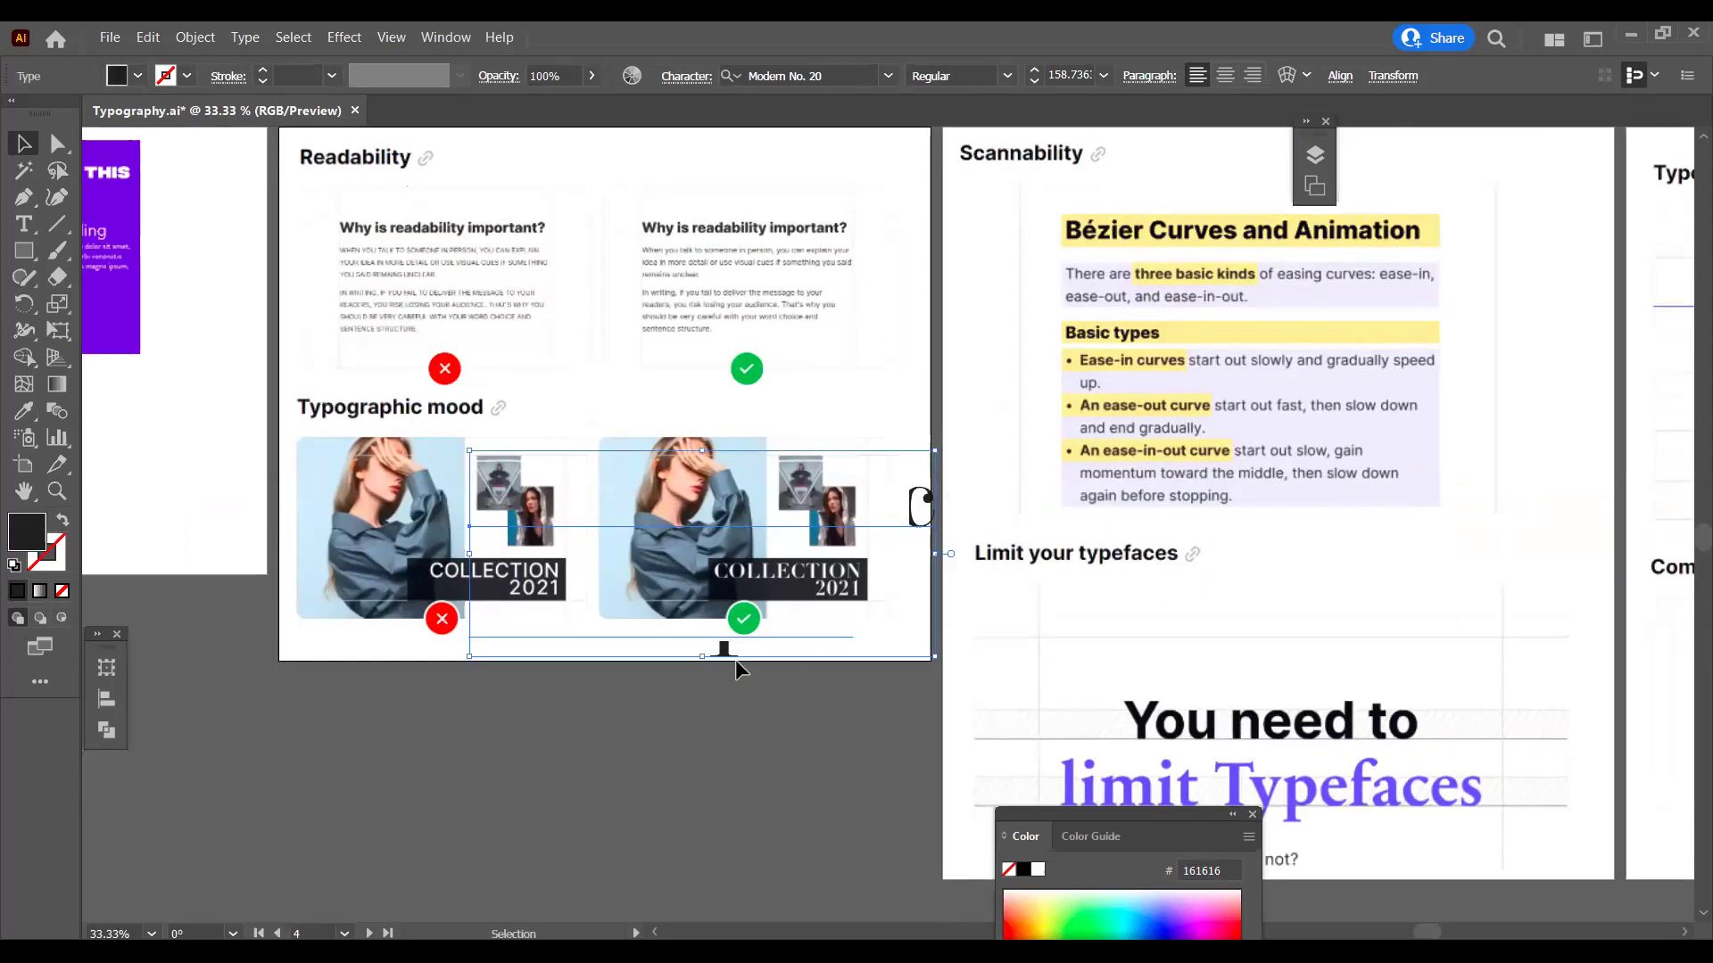
left_click(1038, 870)
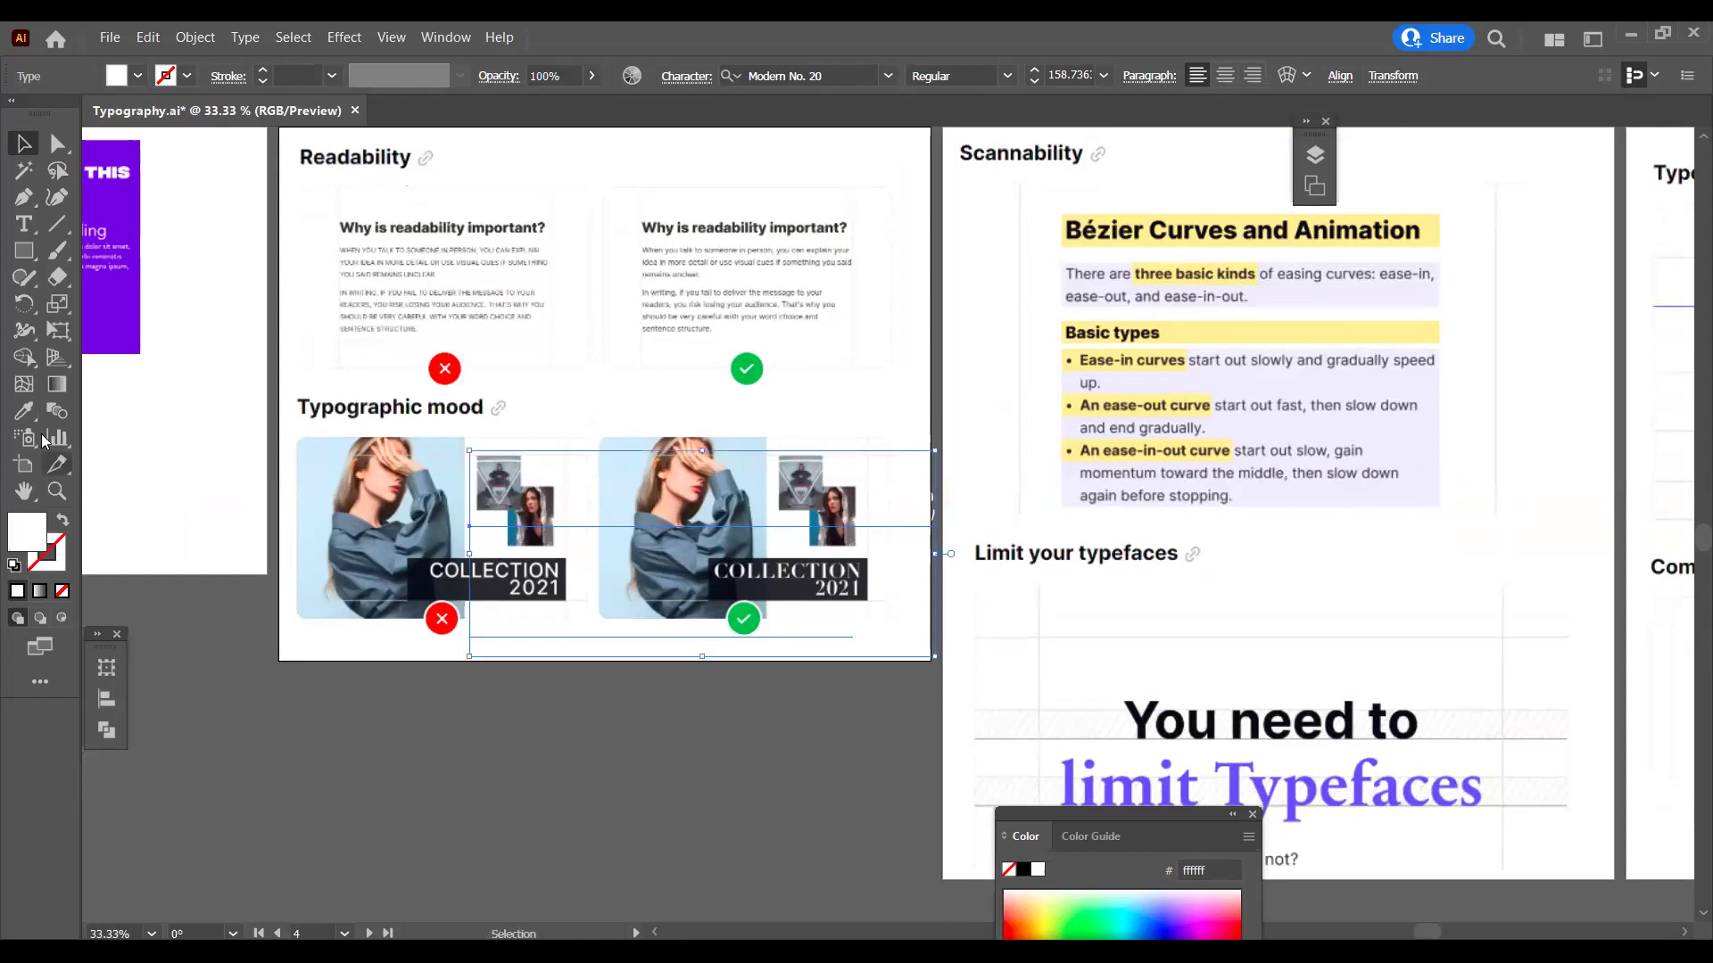
- Select the word Principles in the Typographic Principles title
scroll(659, 353, "up", 3)
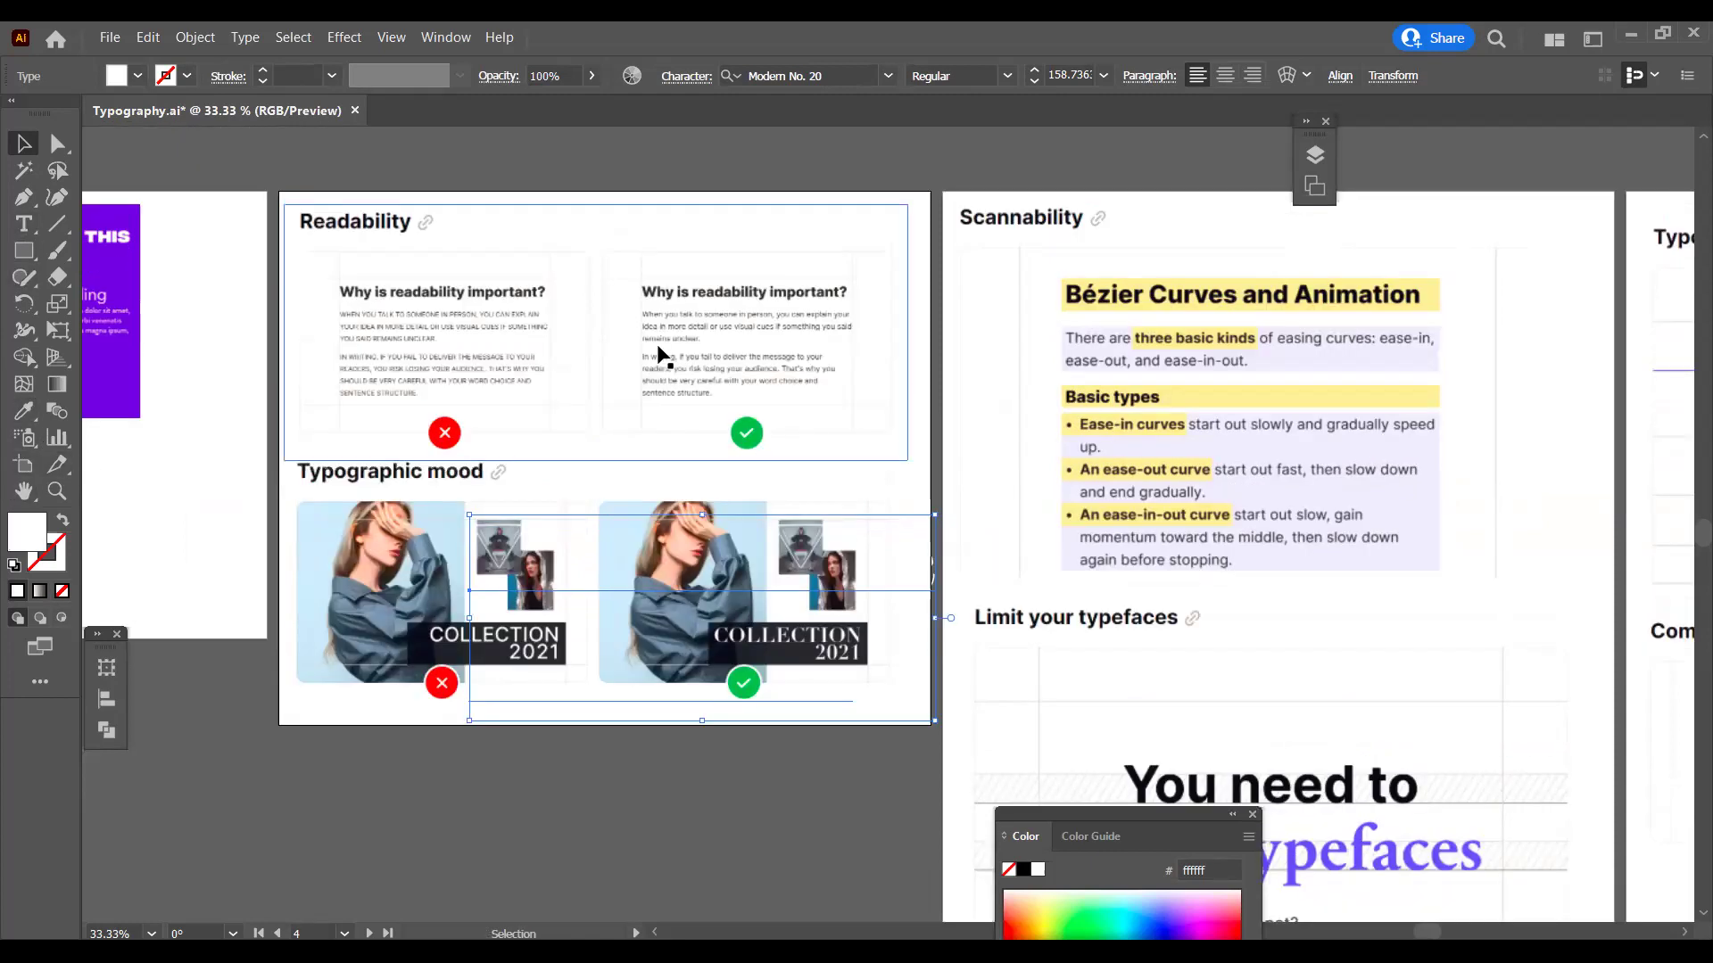
scroll(458, 286, "up", 2)
left_click(427, 299)
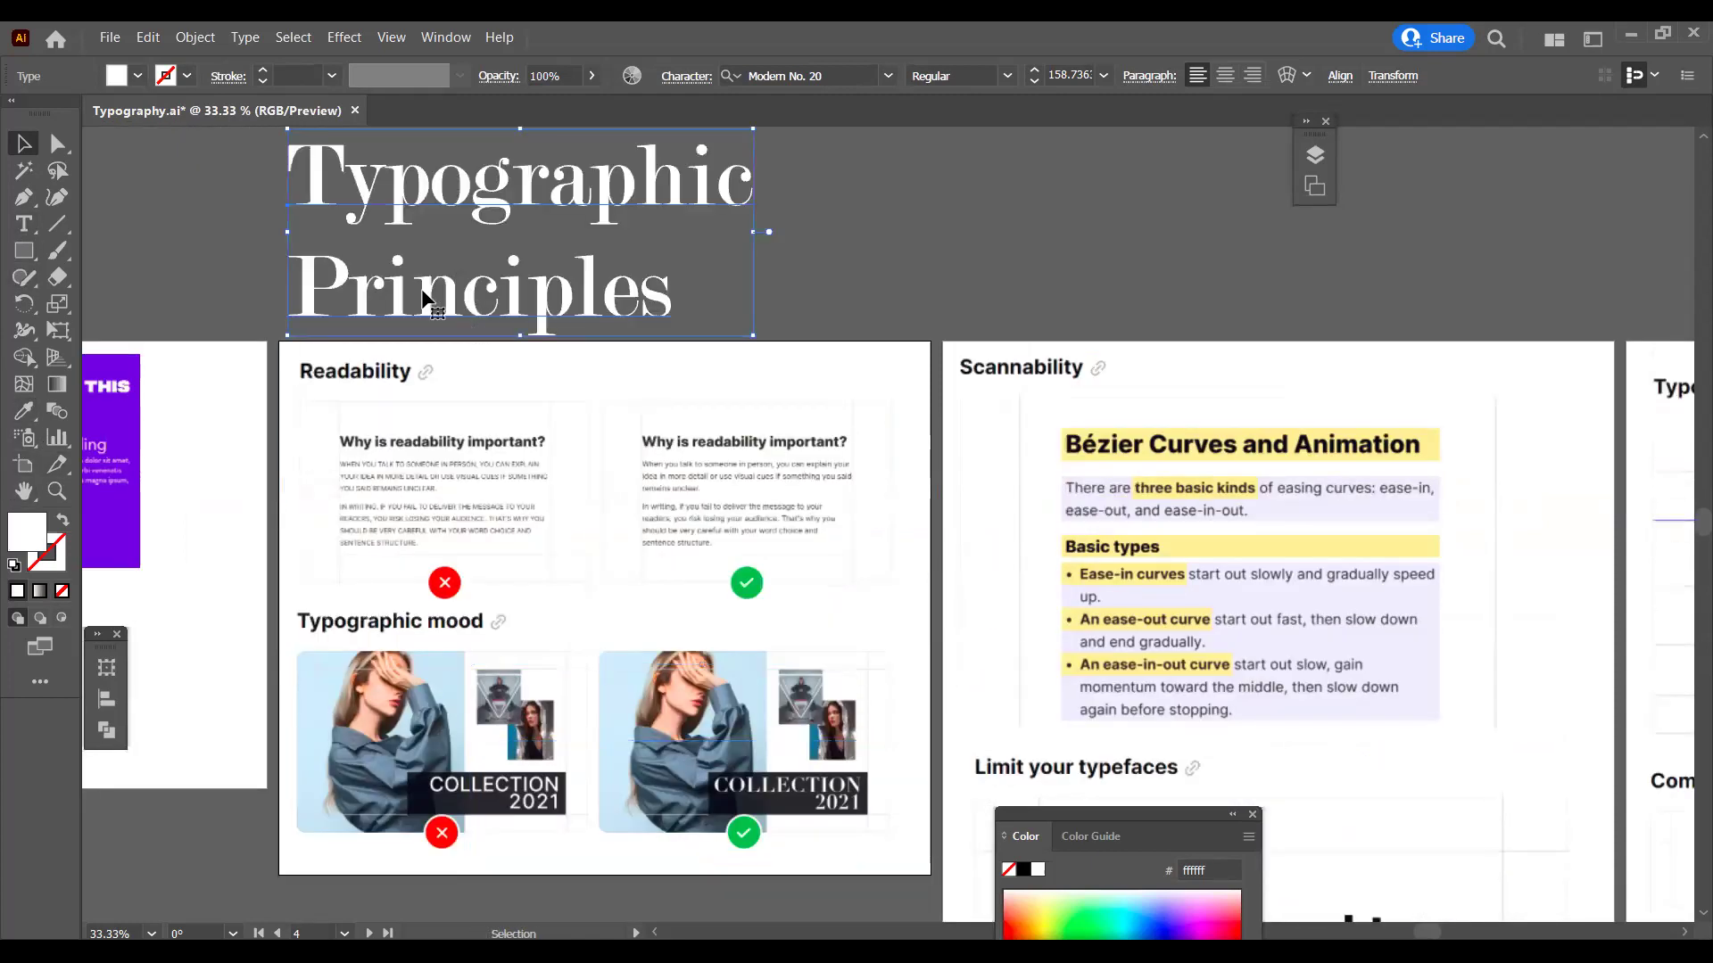
key("t")
double_click(427, 299)
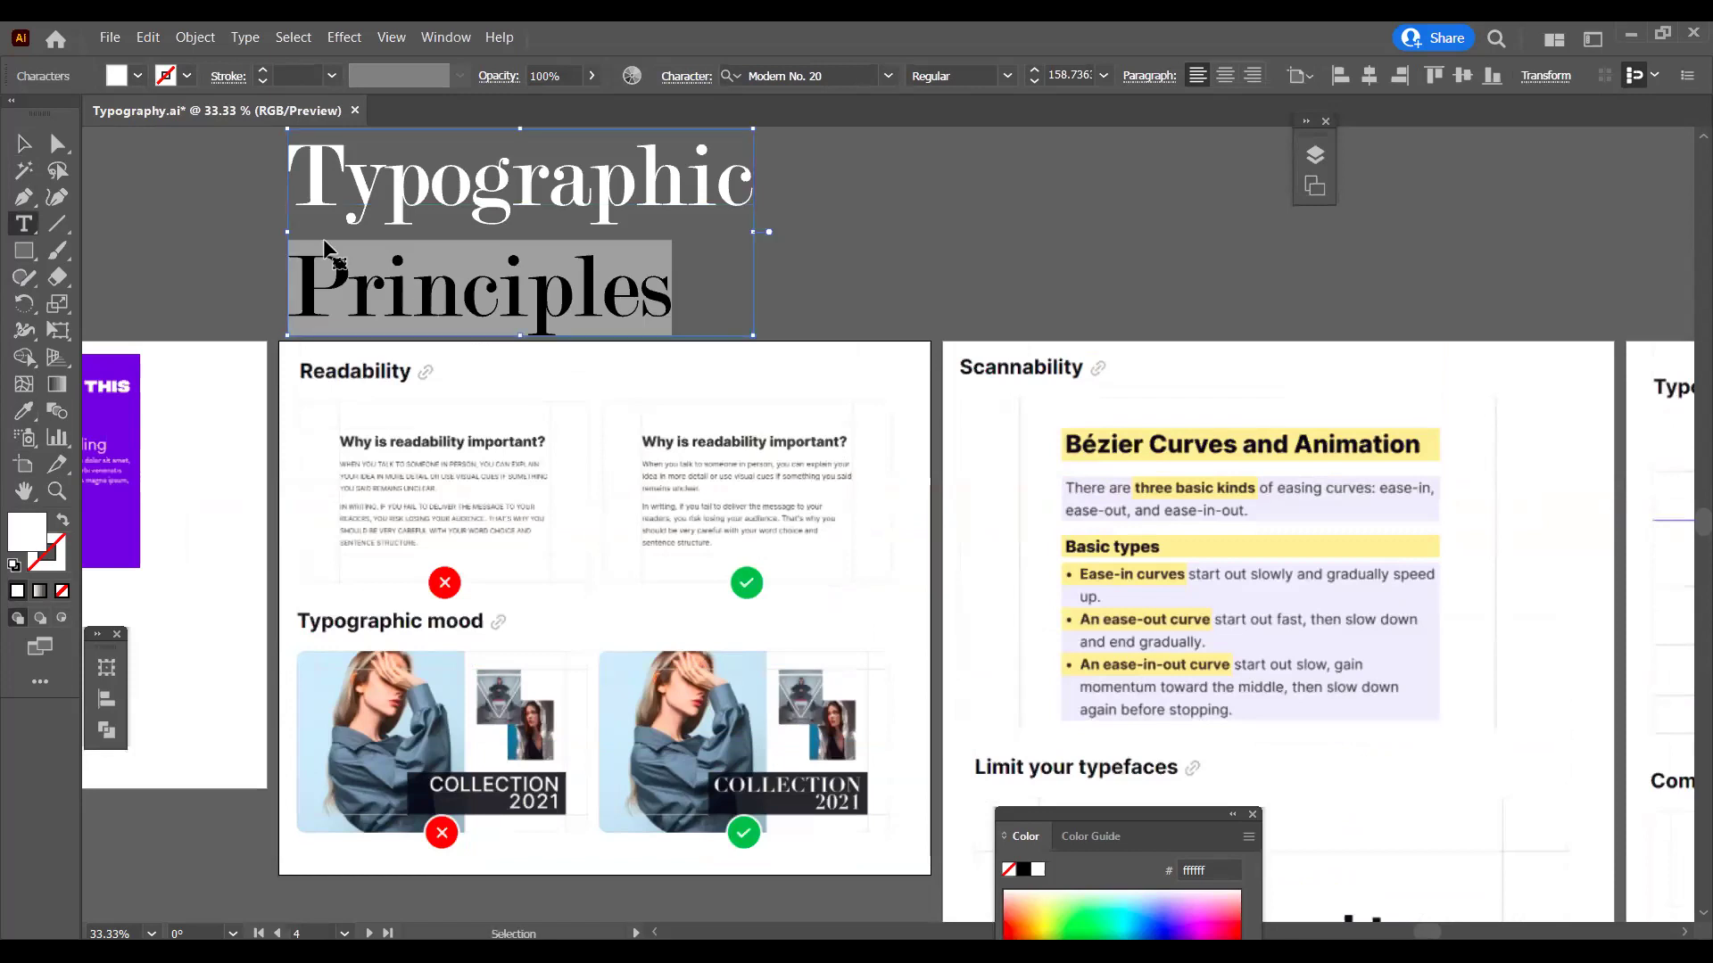
left_click(24, 142)
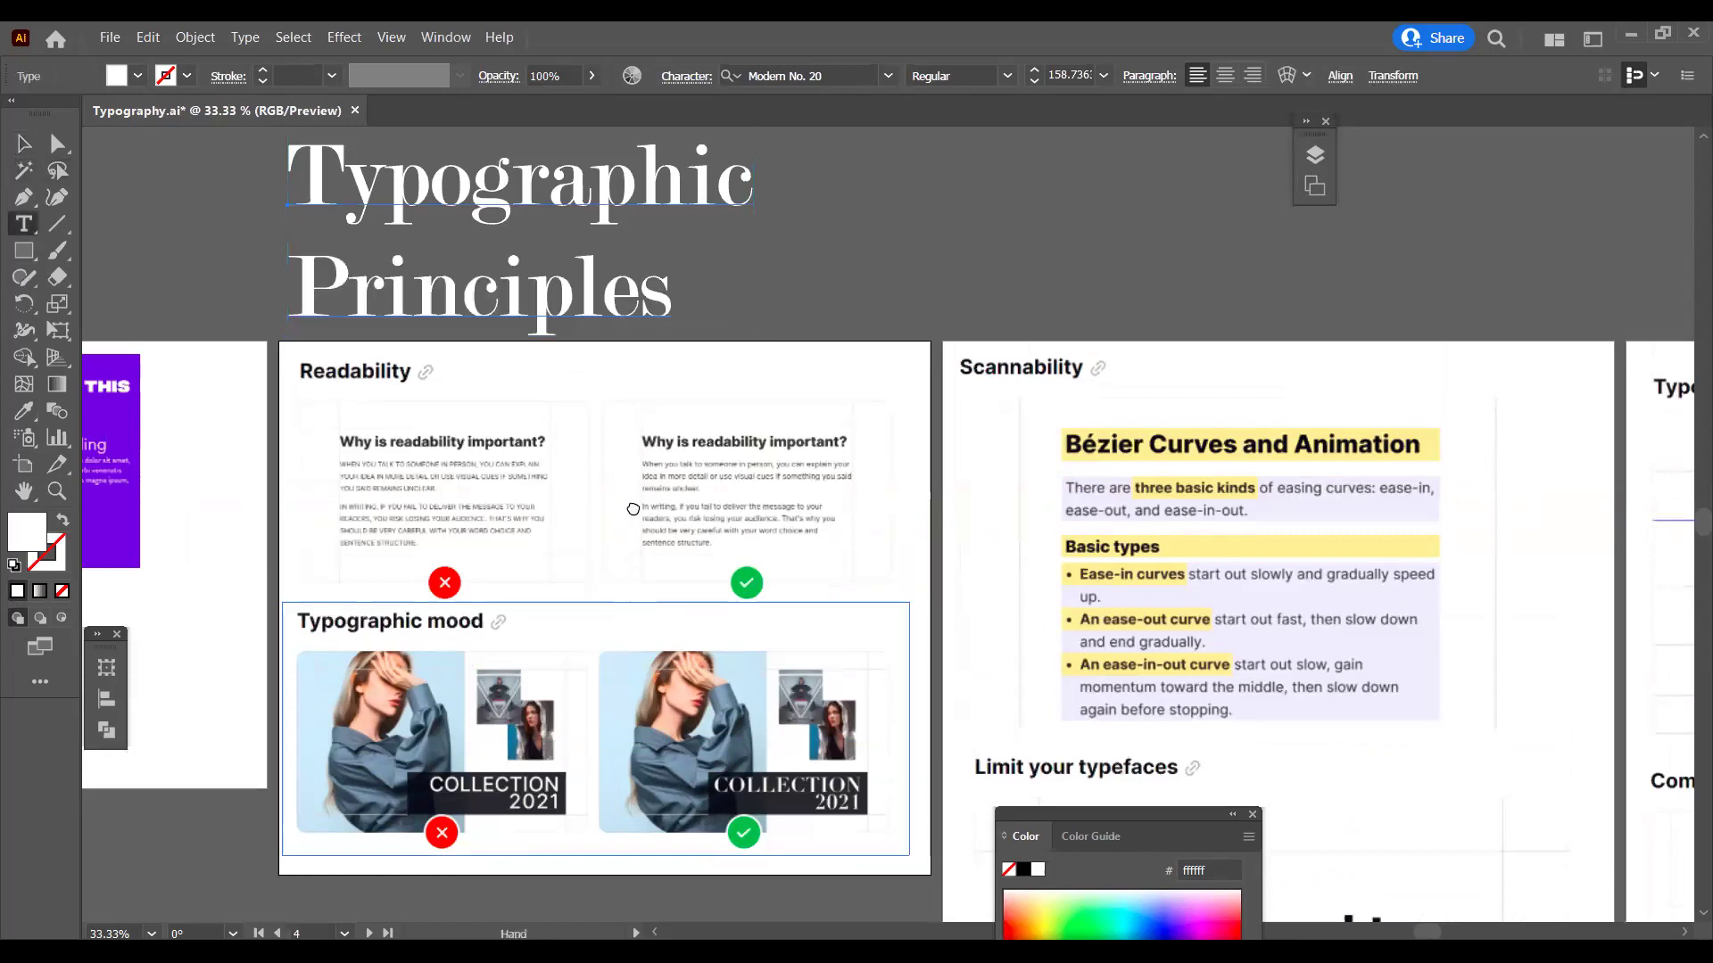
- Create a text object on the approved mood image and paste Principles over its placeholder
left_click_drag(634, 552, 652, 227)
left_click(634, 409)
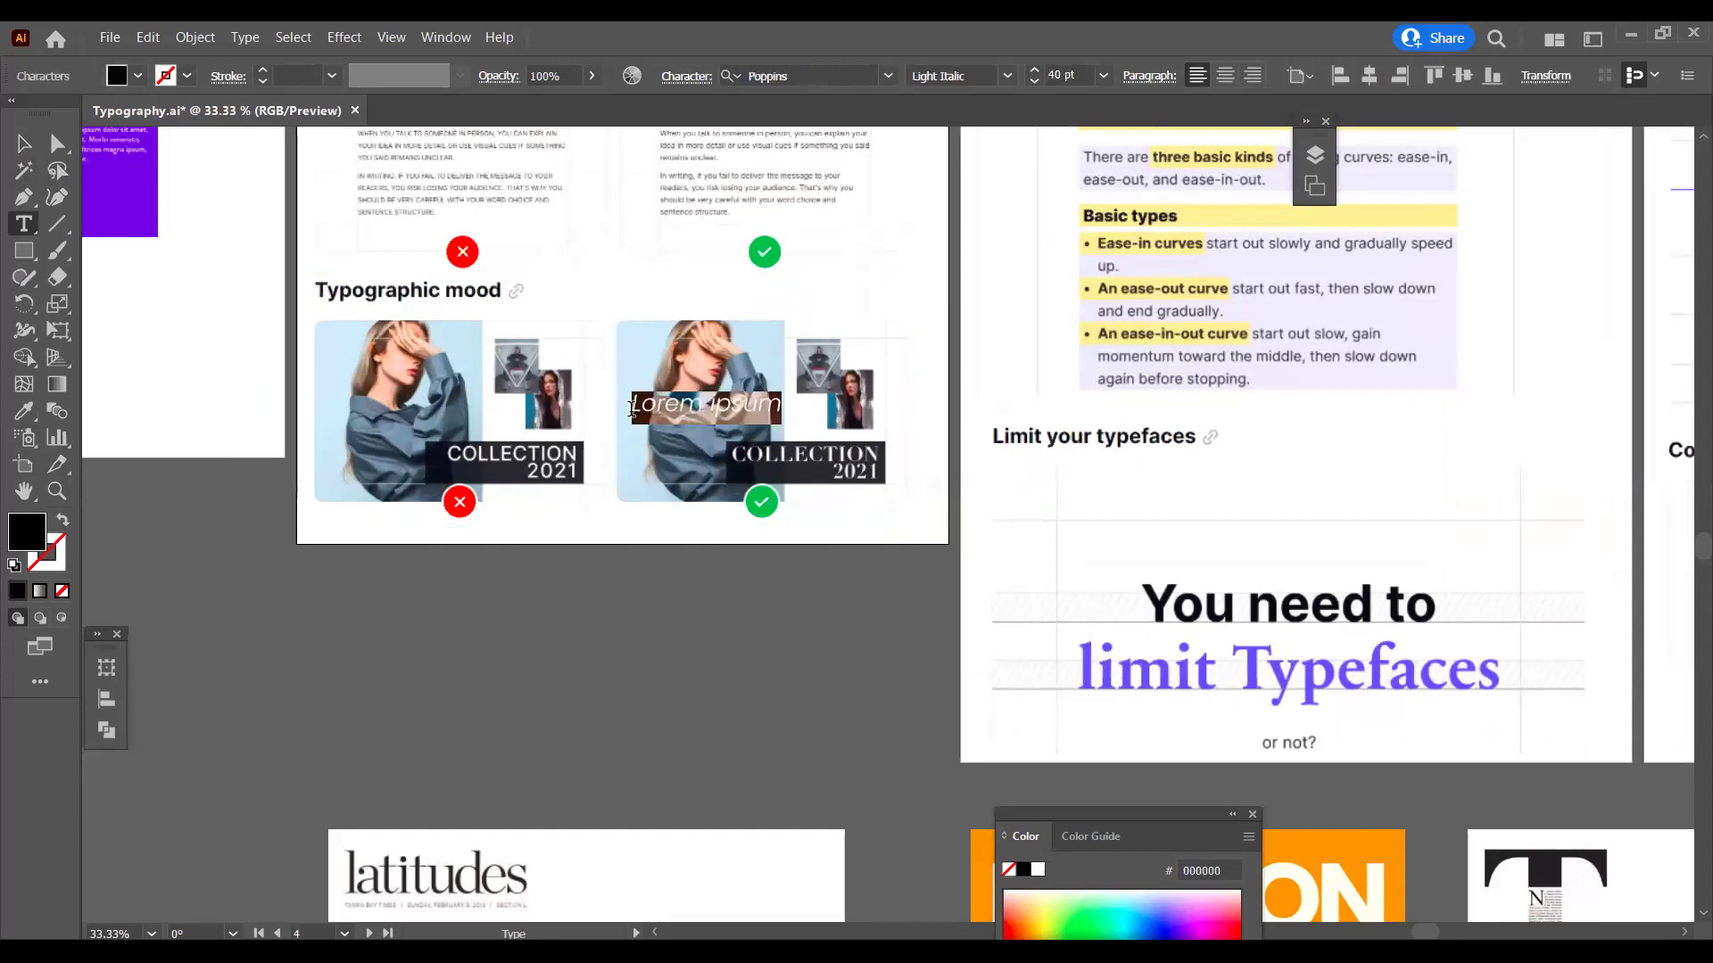
double_click(632, 409)
key("ctrl+v")
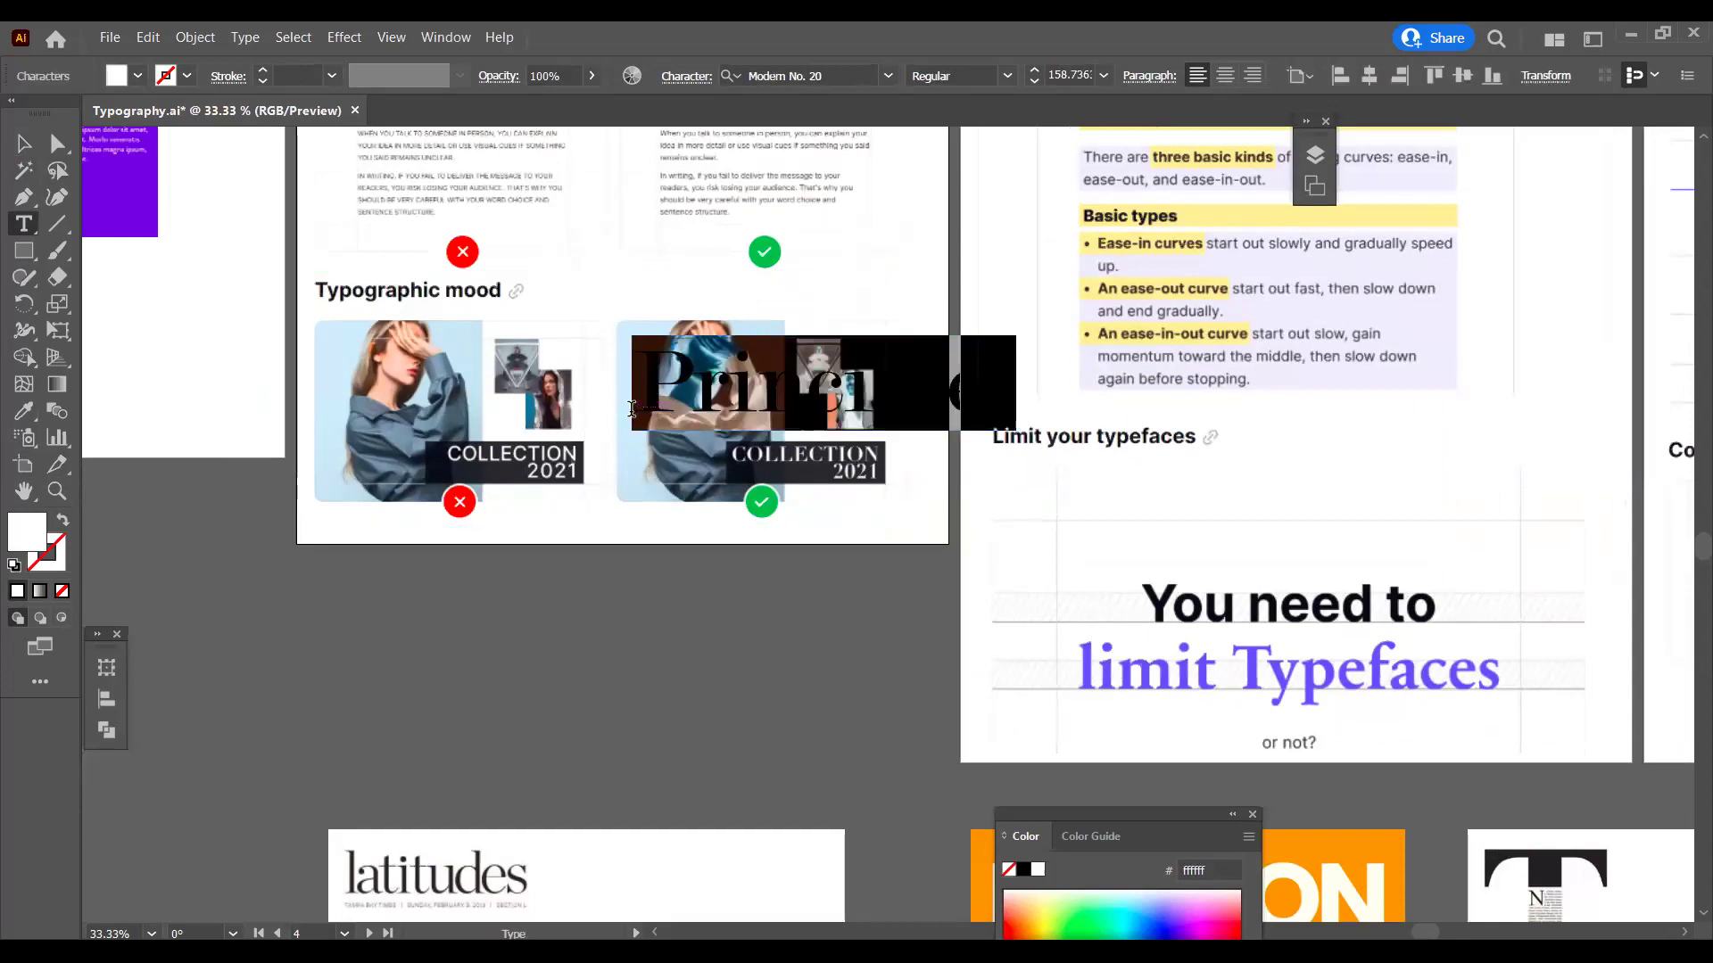
- Set the new text's fill to #2b2626, type 'Collection 2k23' and select all of it
double_click(13, 533)
left_click_drag(1193, 462, 1131, 551)
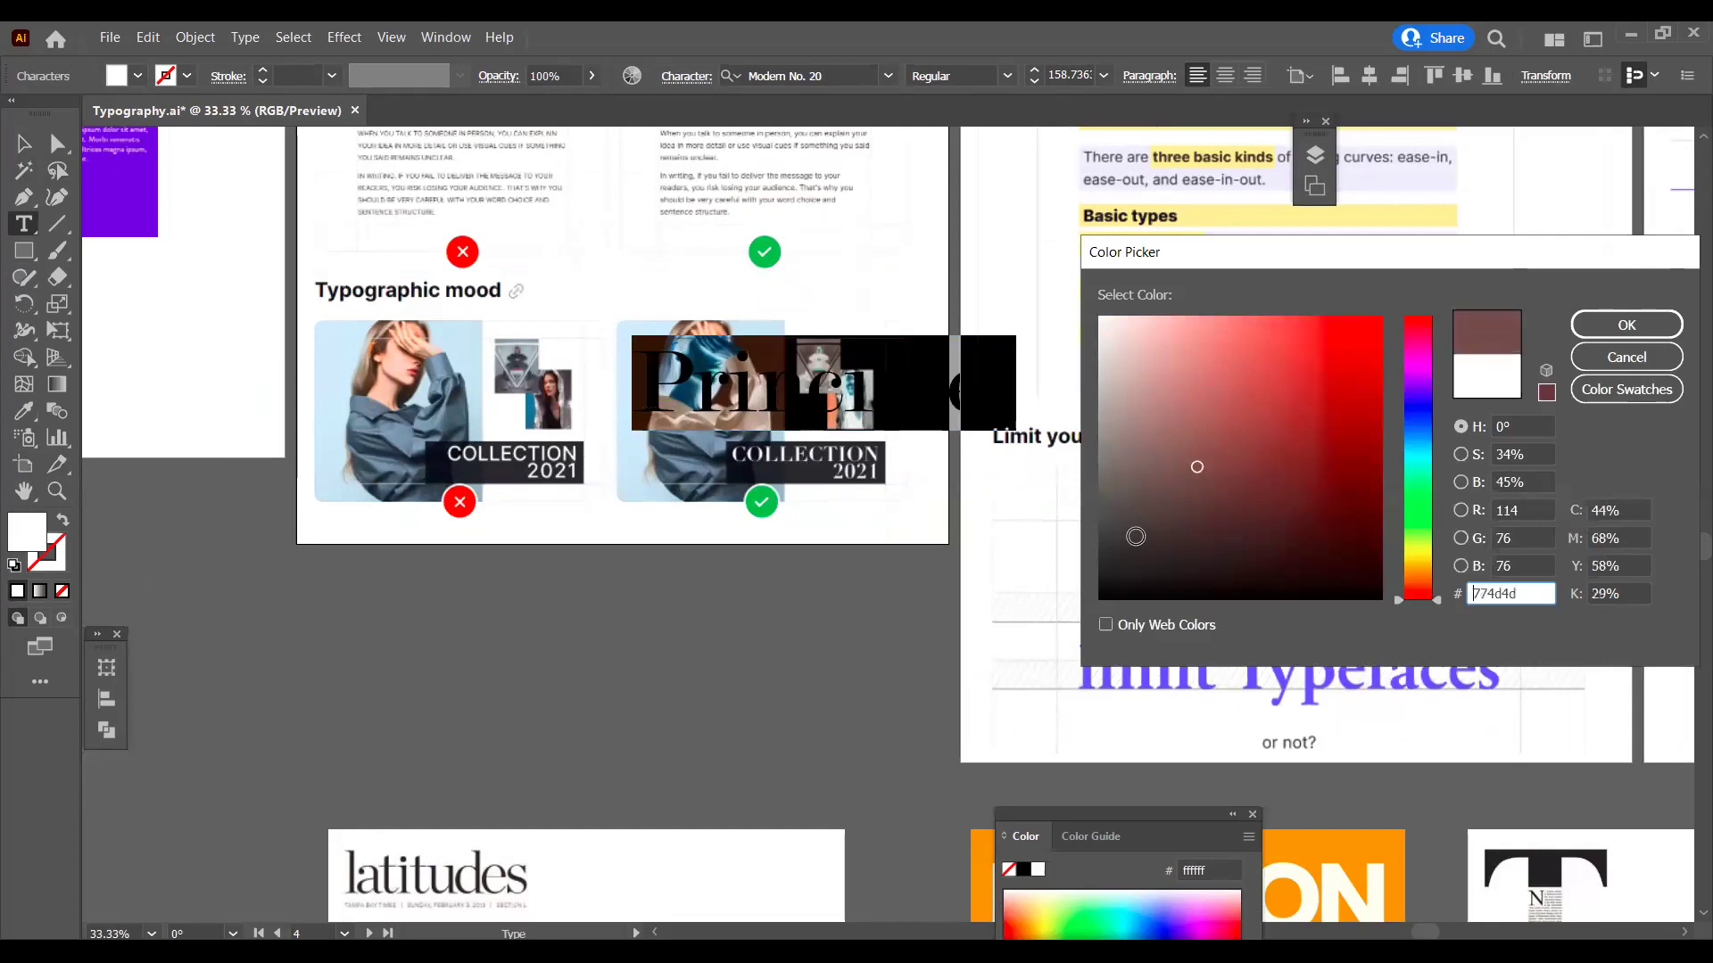
left_click(1670, 328)
type("Collection ")
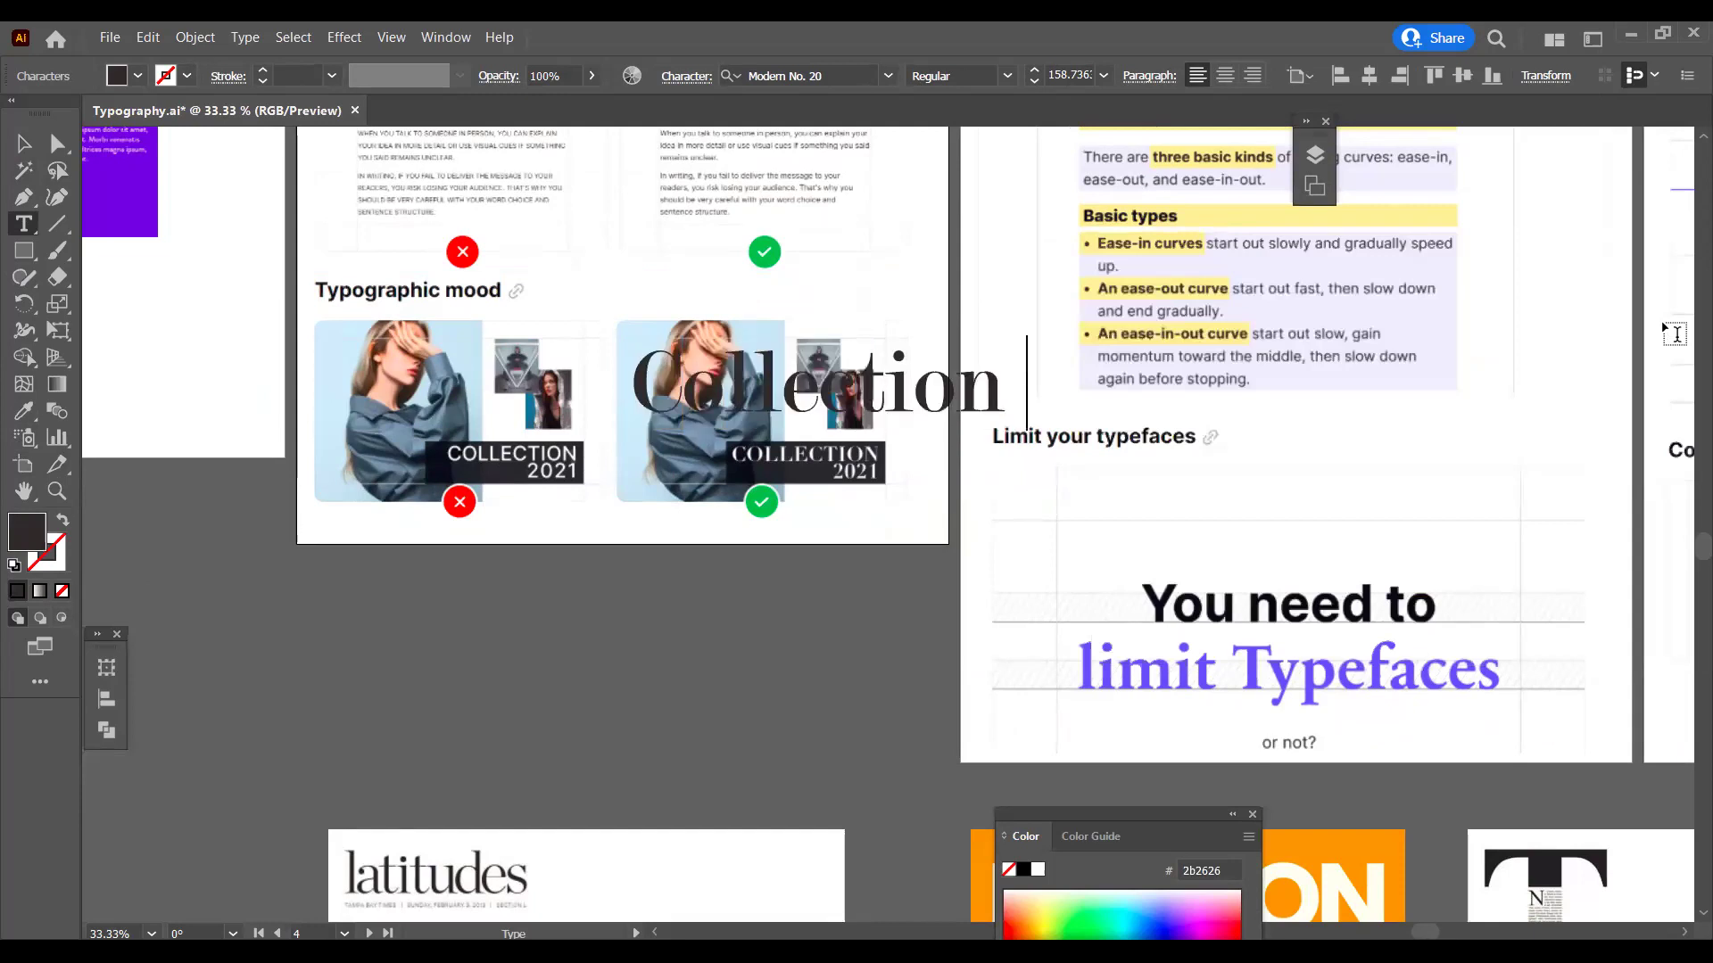
type("2k23")
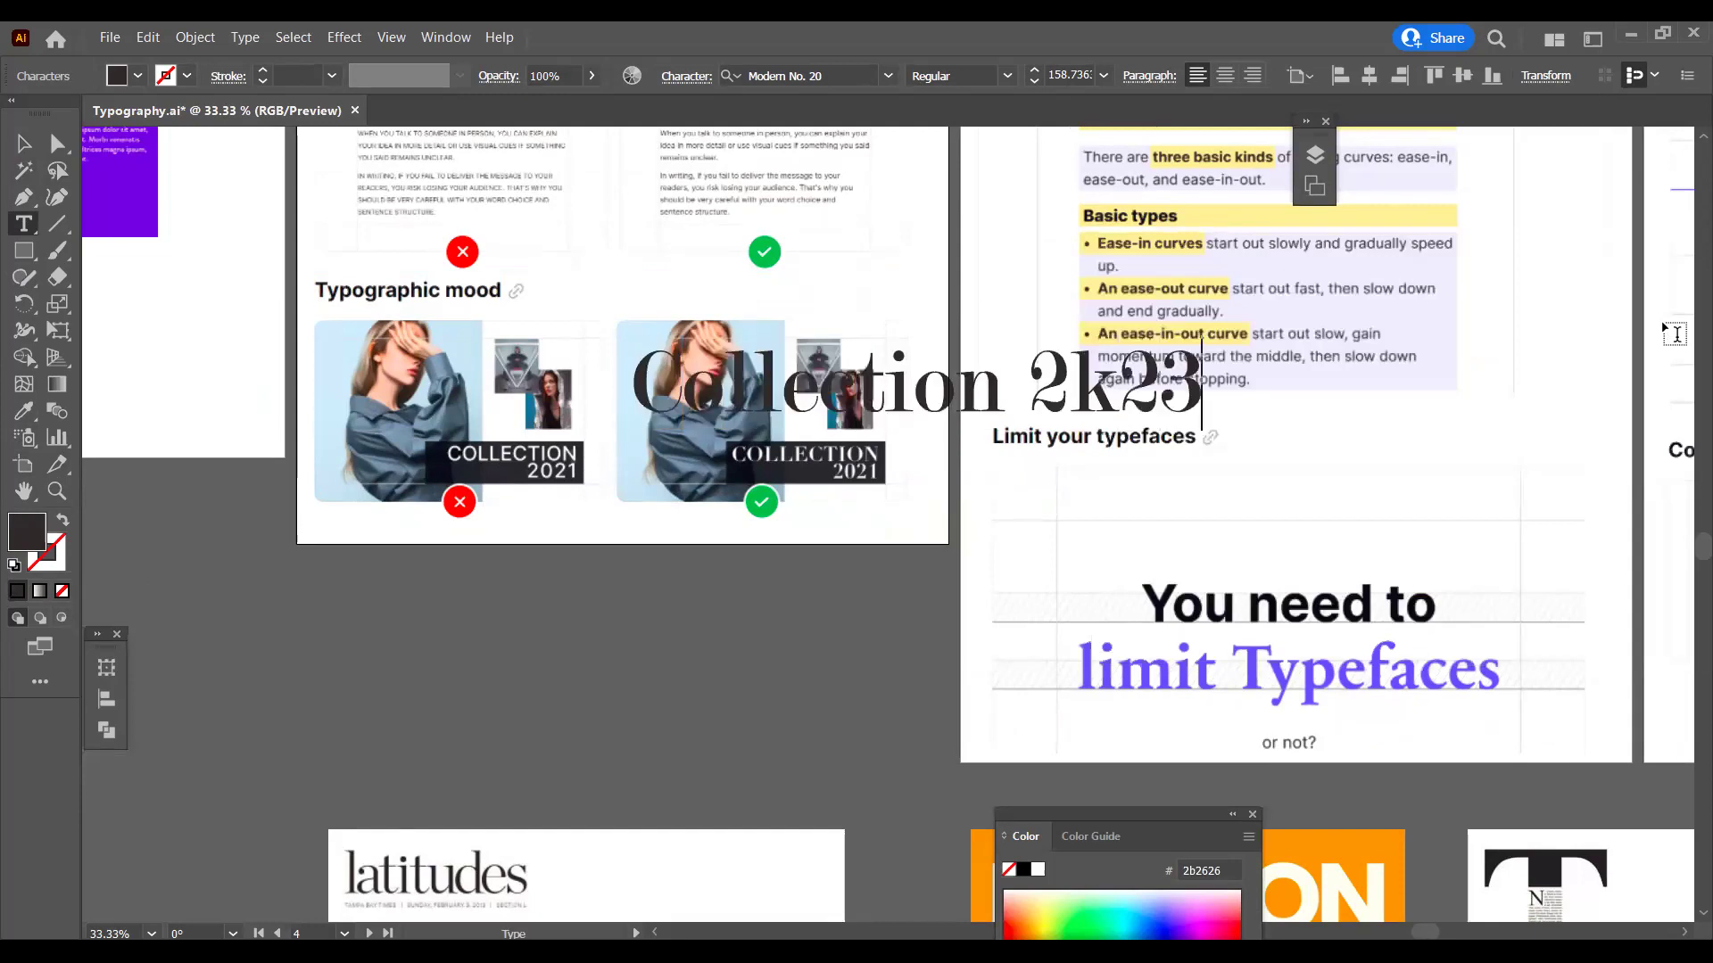
key("ctrl+a")
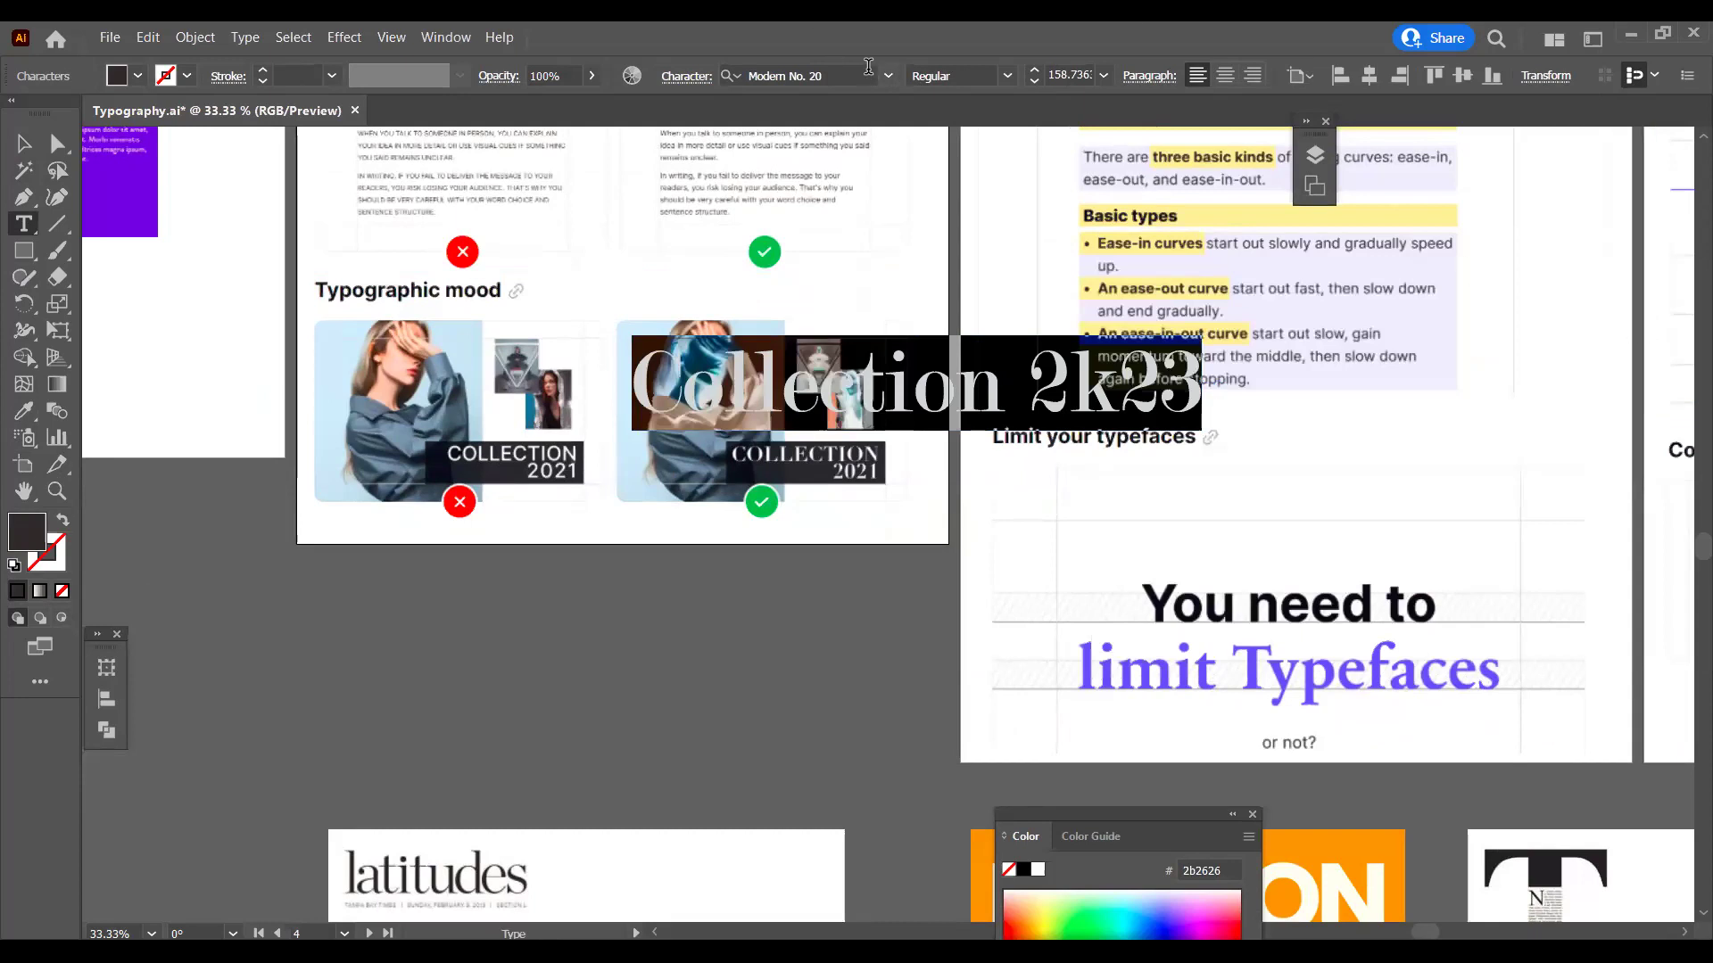
left_click(887, 76)
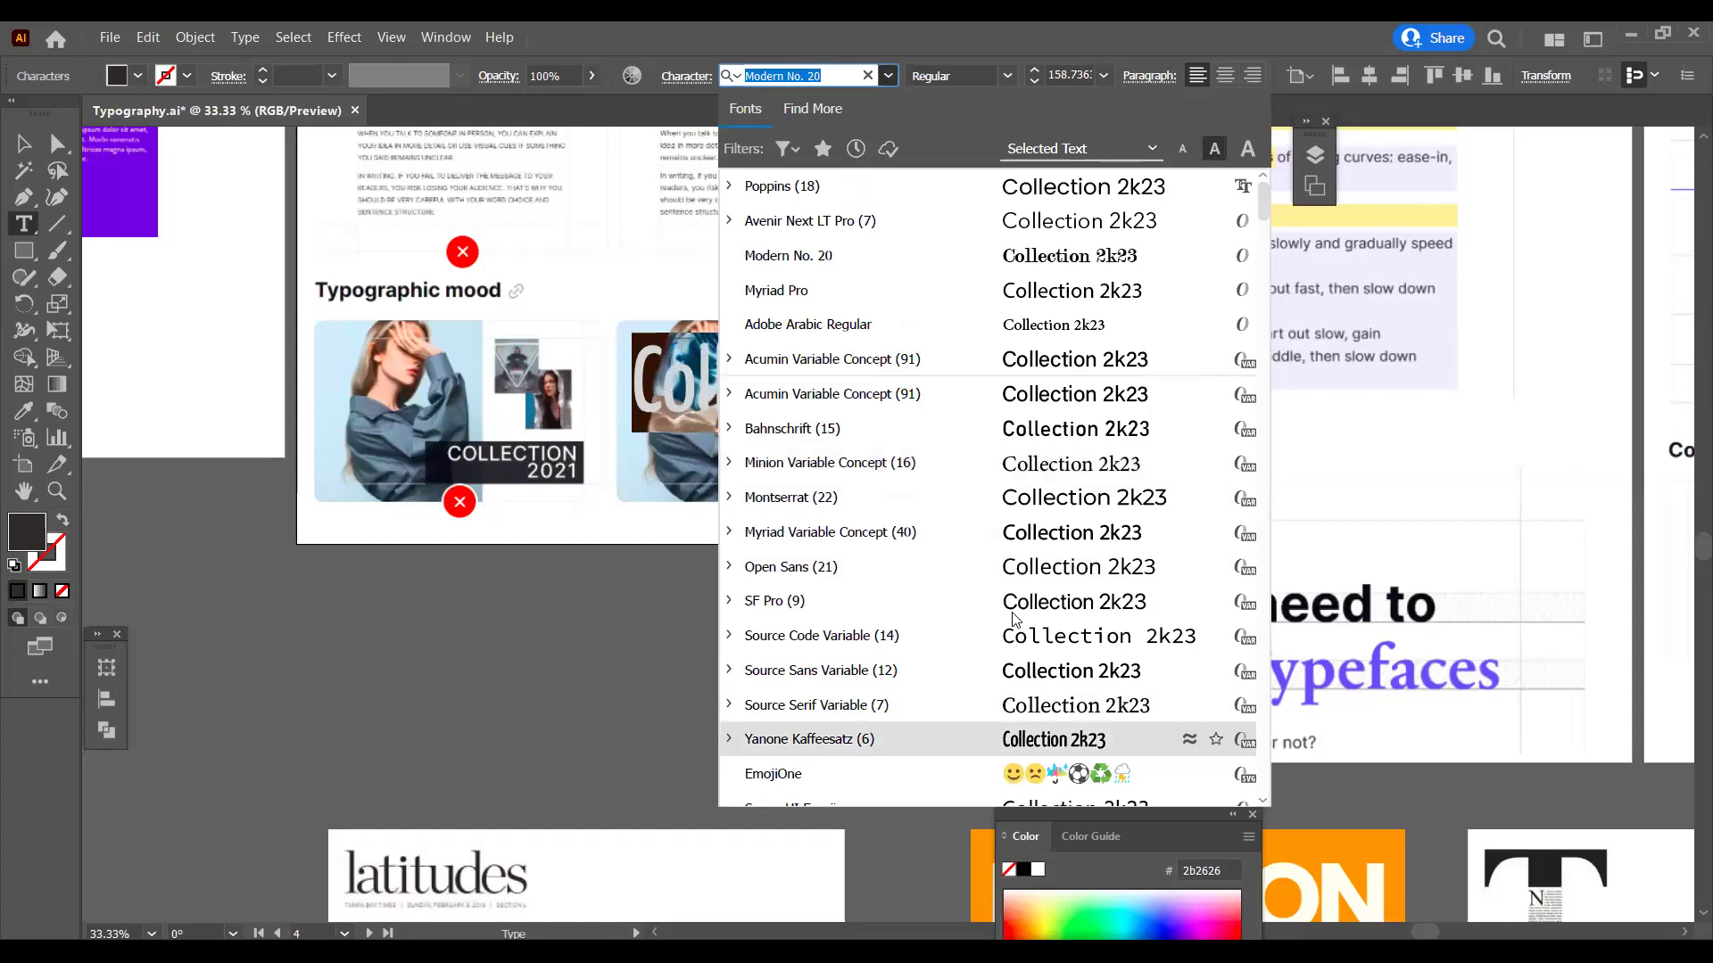
- Apply Rockwell Extra Bold to the 'Collection 2k23' text
scroll(1053, 509, "down", 5)
scroll(1052, 509, "down", 5)
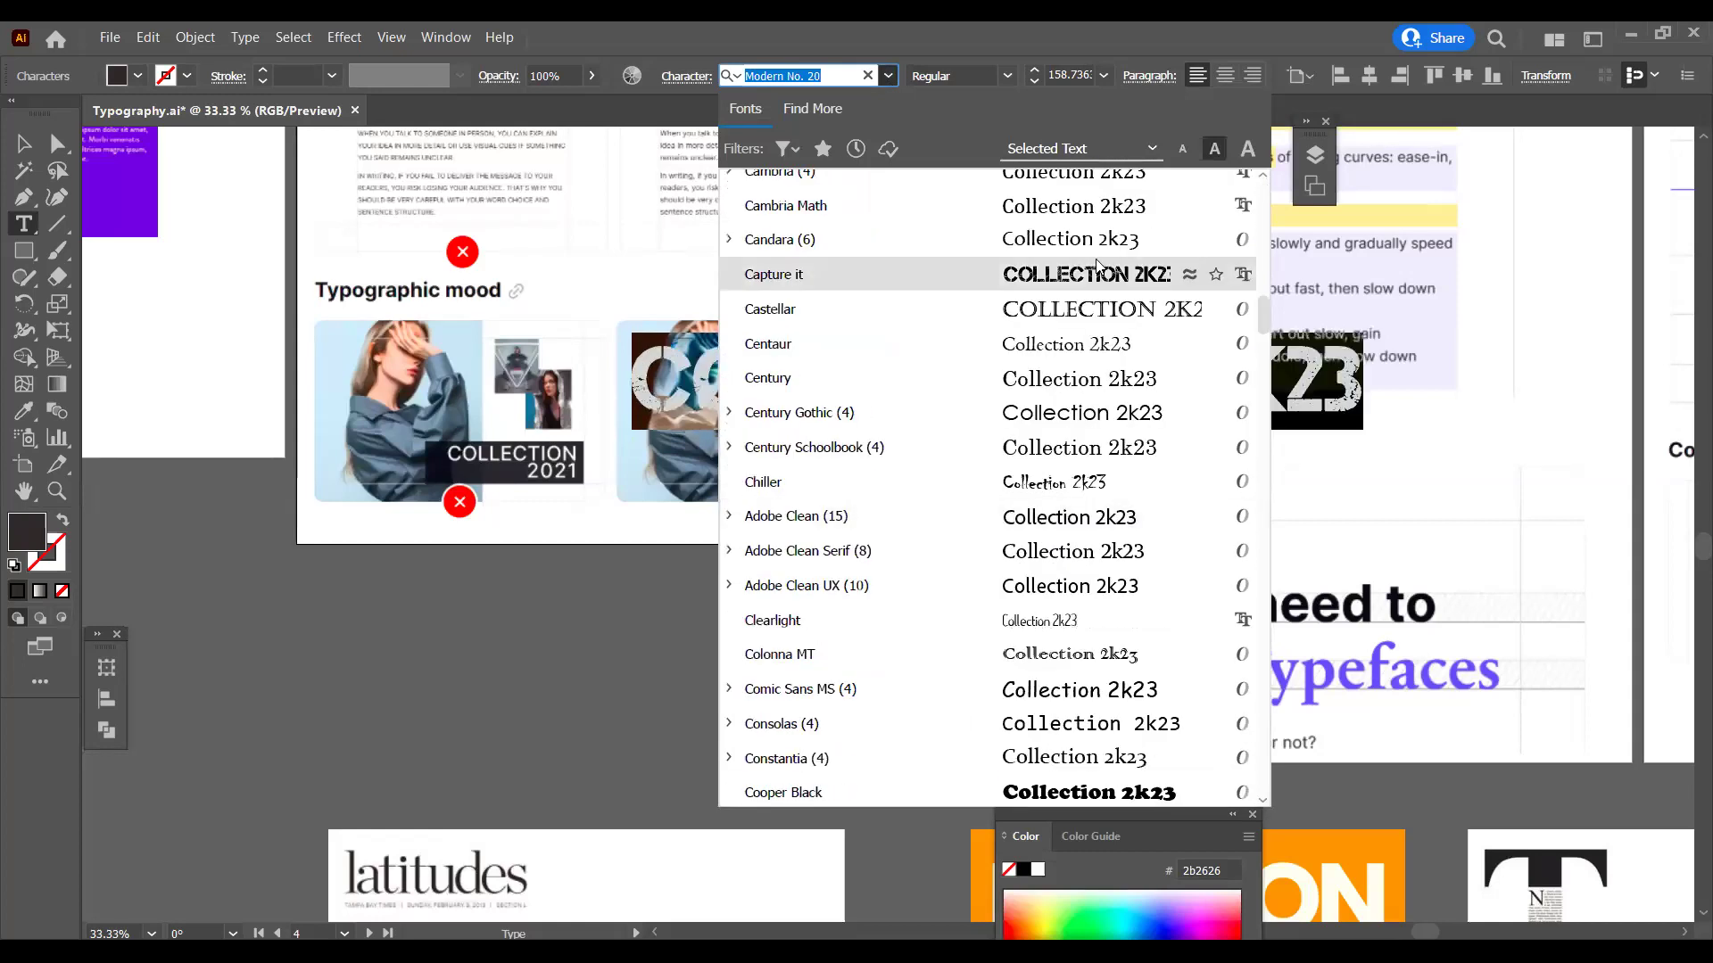
scroll(1090, 419, "down", 5)
scroll(1090, 492, "down", 5)
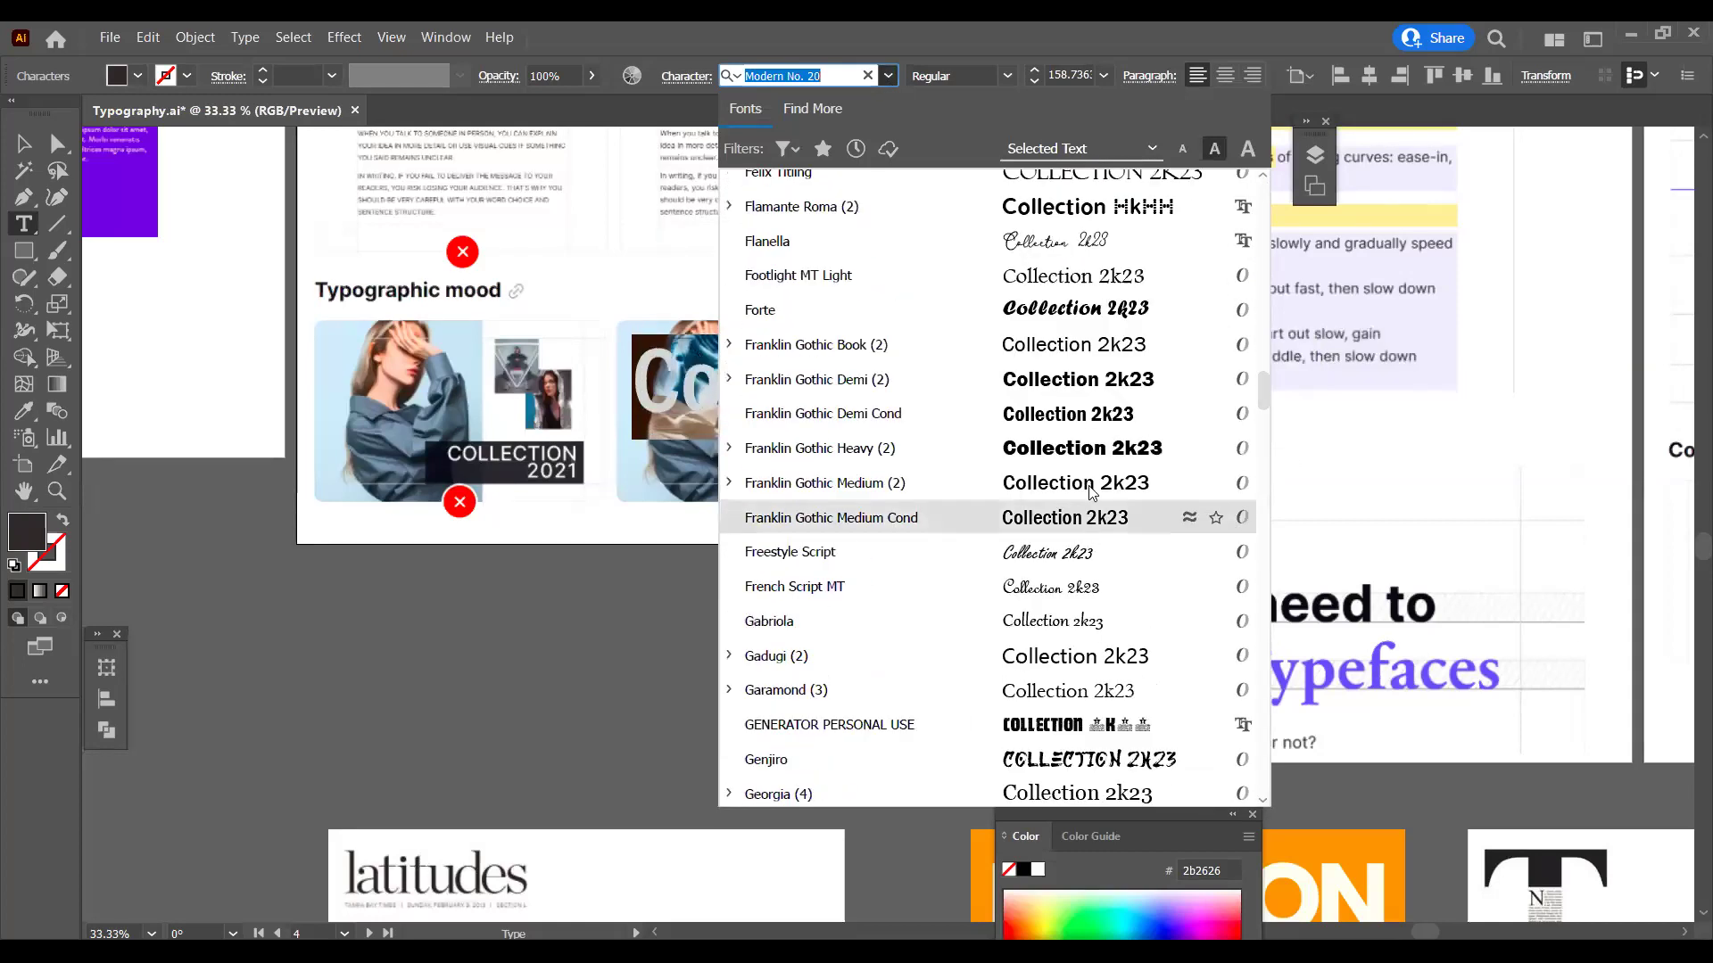
scroll(1024, 594, "down", 5)
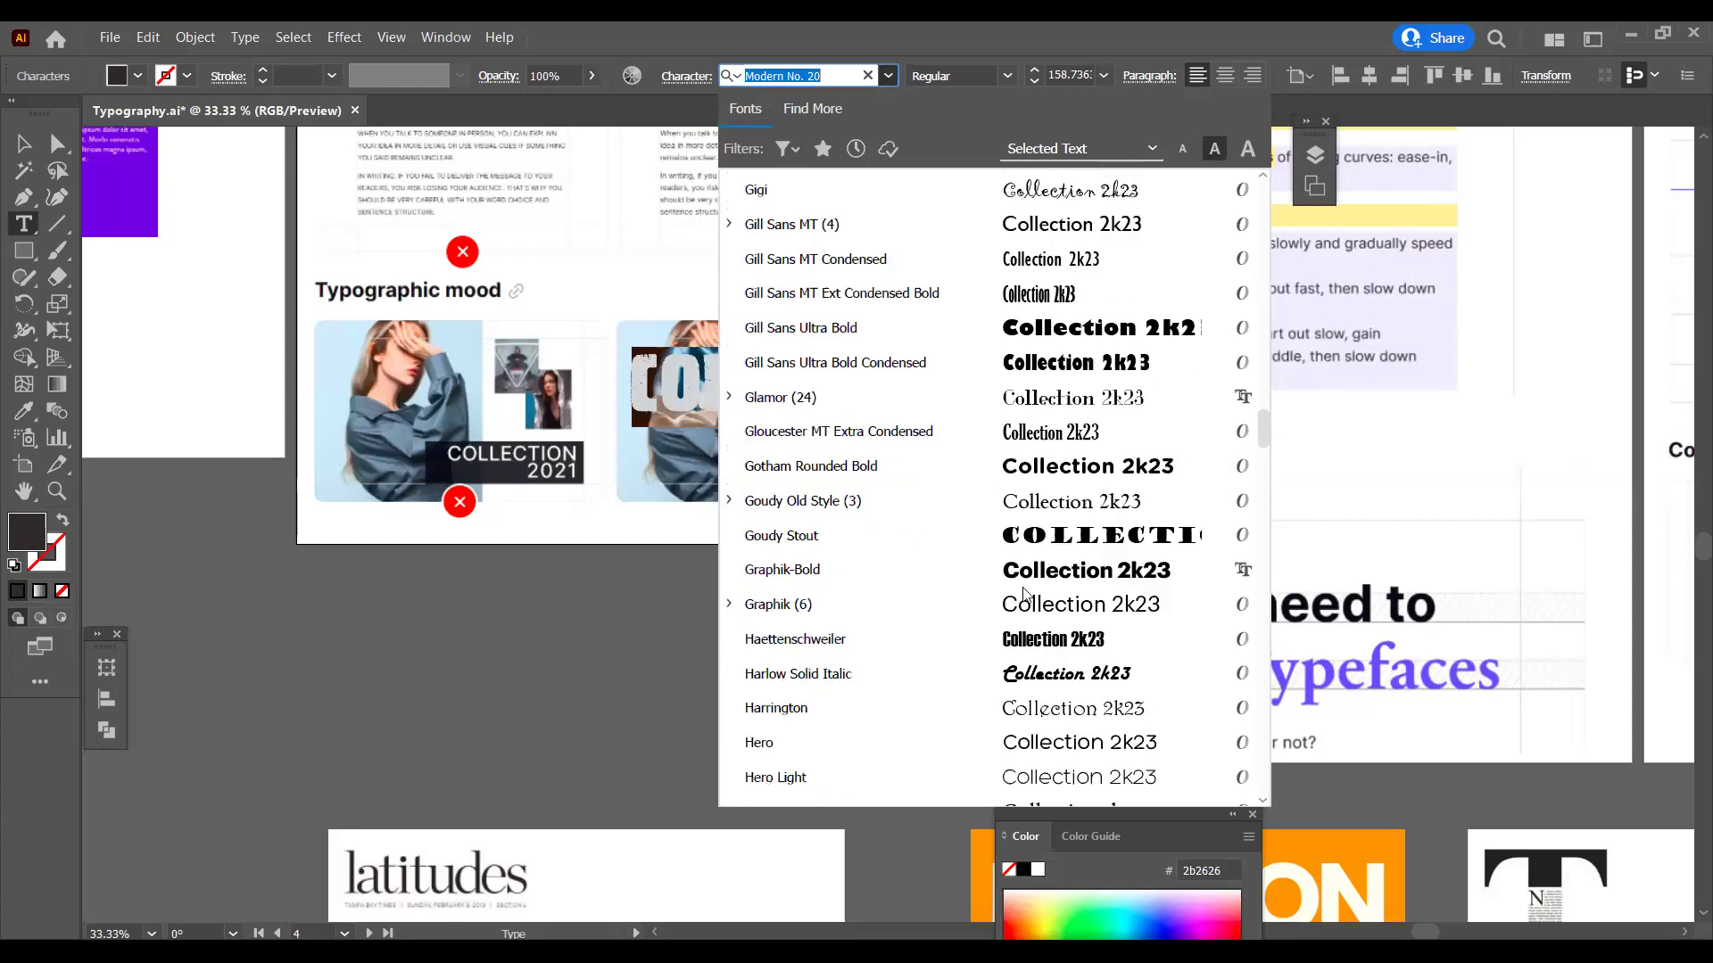
scroll(1026, 571, "down", 5)
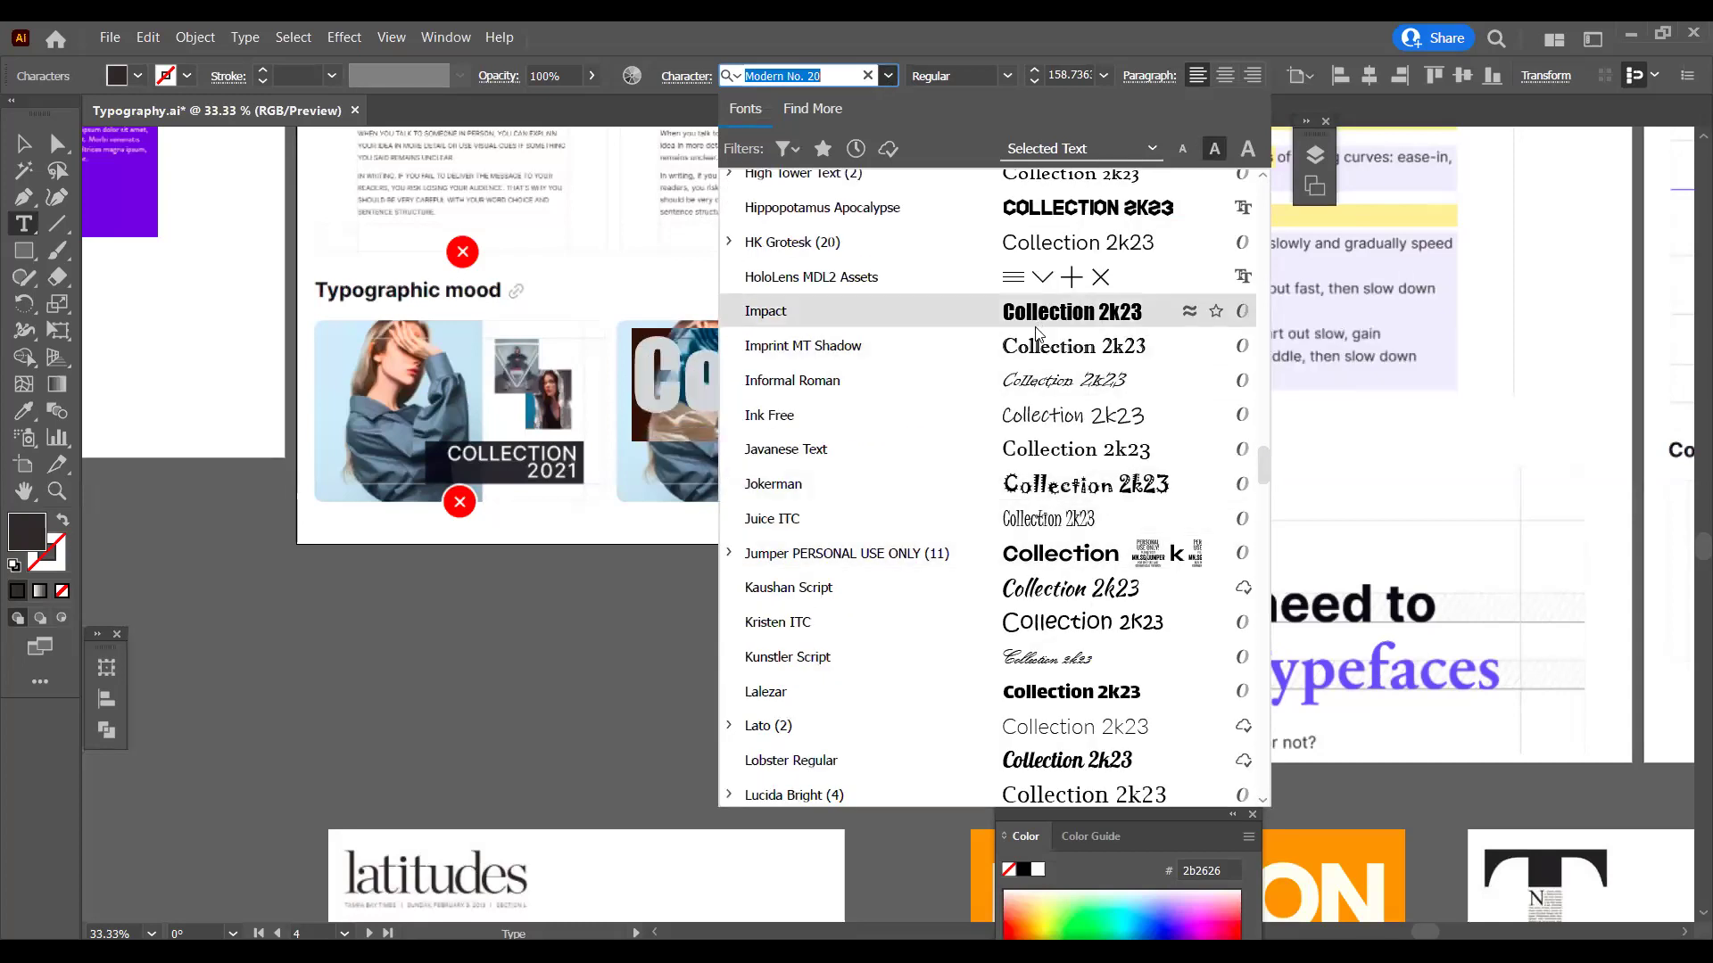
scroll(1036, 332, "down", 5)
scroll(1037, 332, "down", 10)
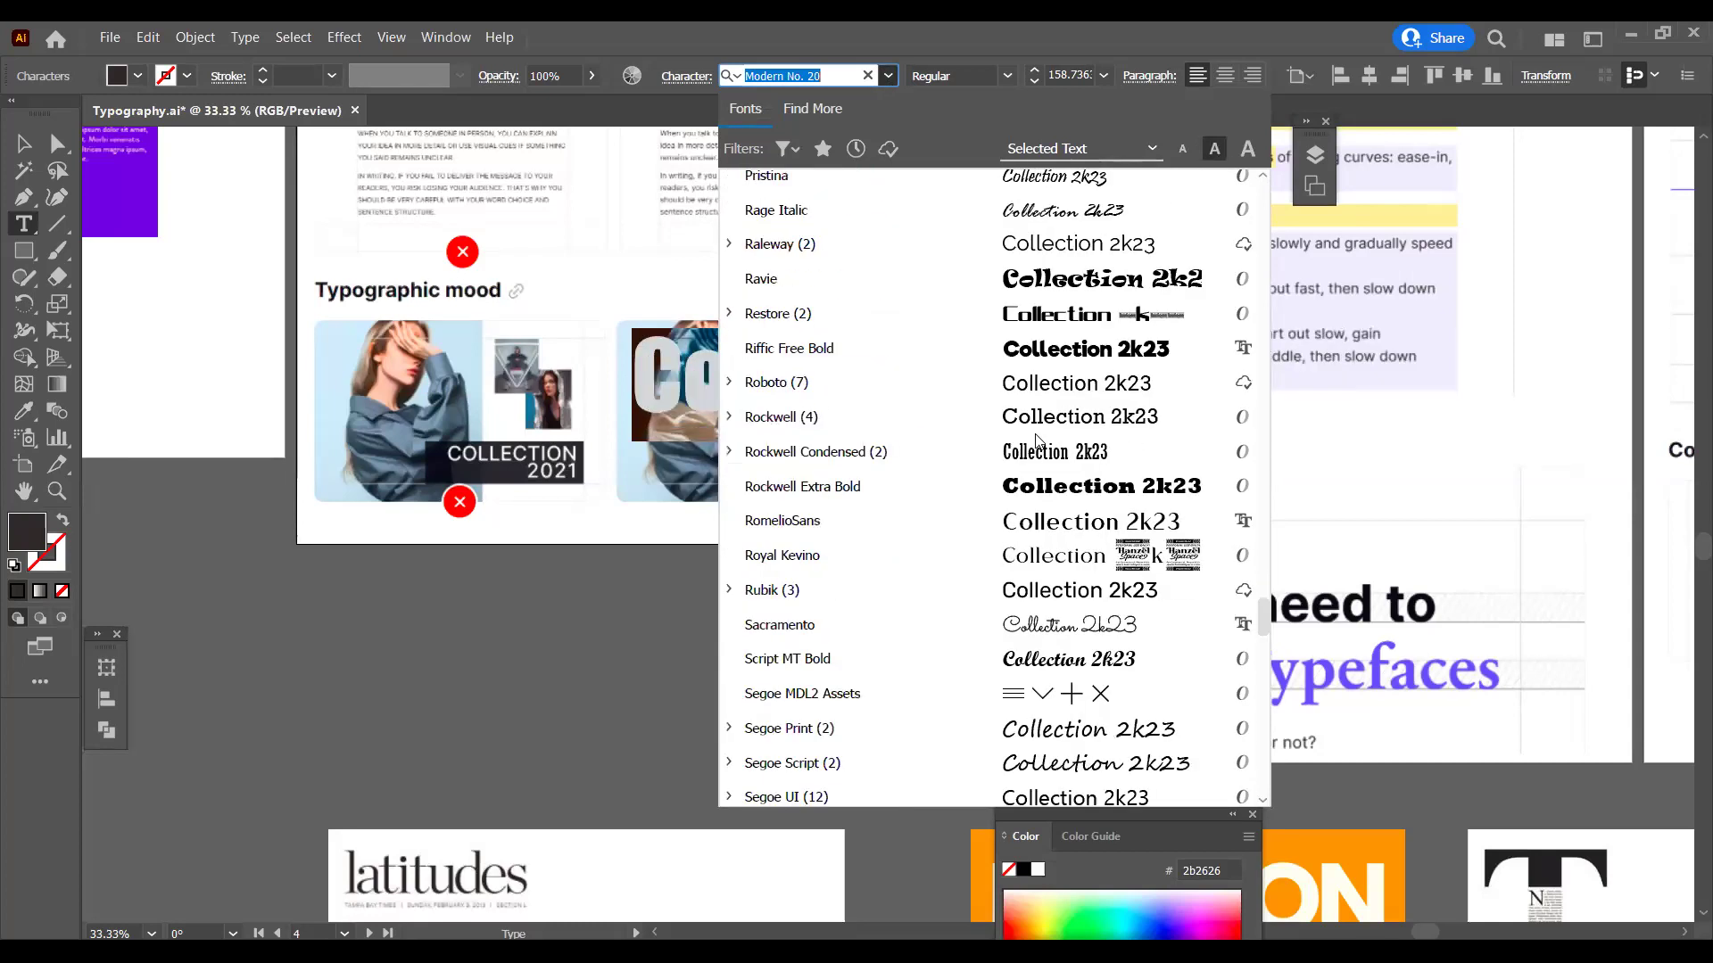
left_click(1038, 488)
key("Escape")
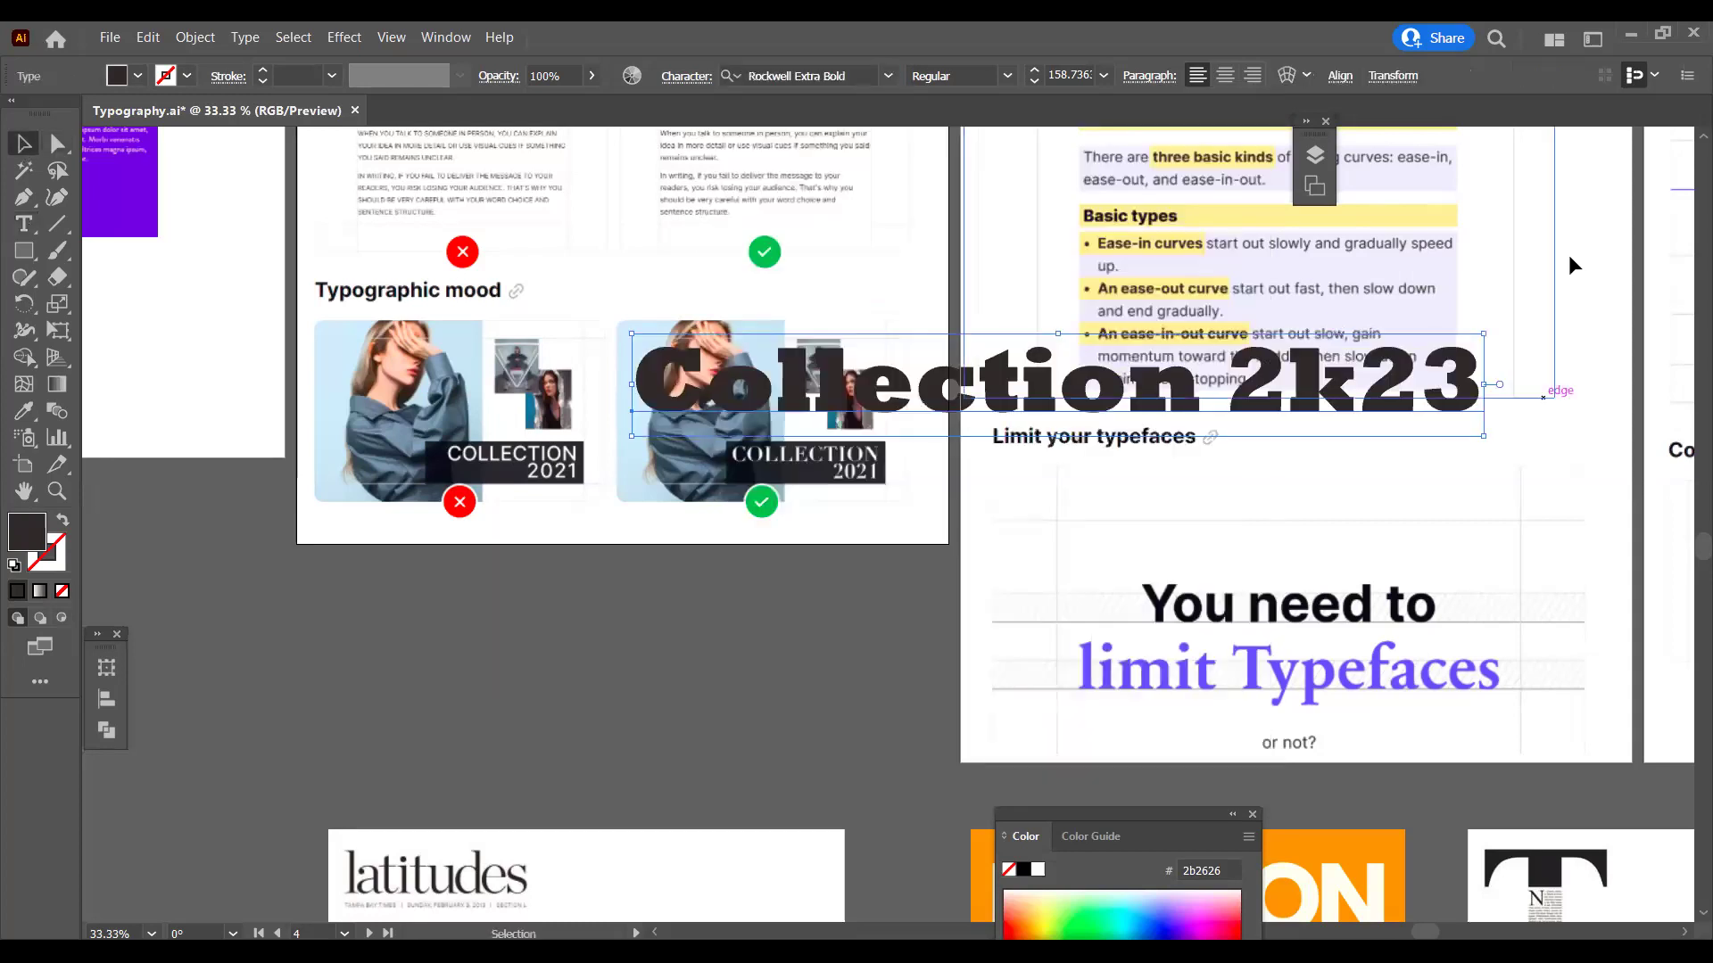
- Shrink 'Collection 2k23' to about 40 pt and move it down below the mood images
key("ctrl+t")
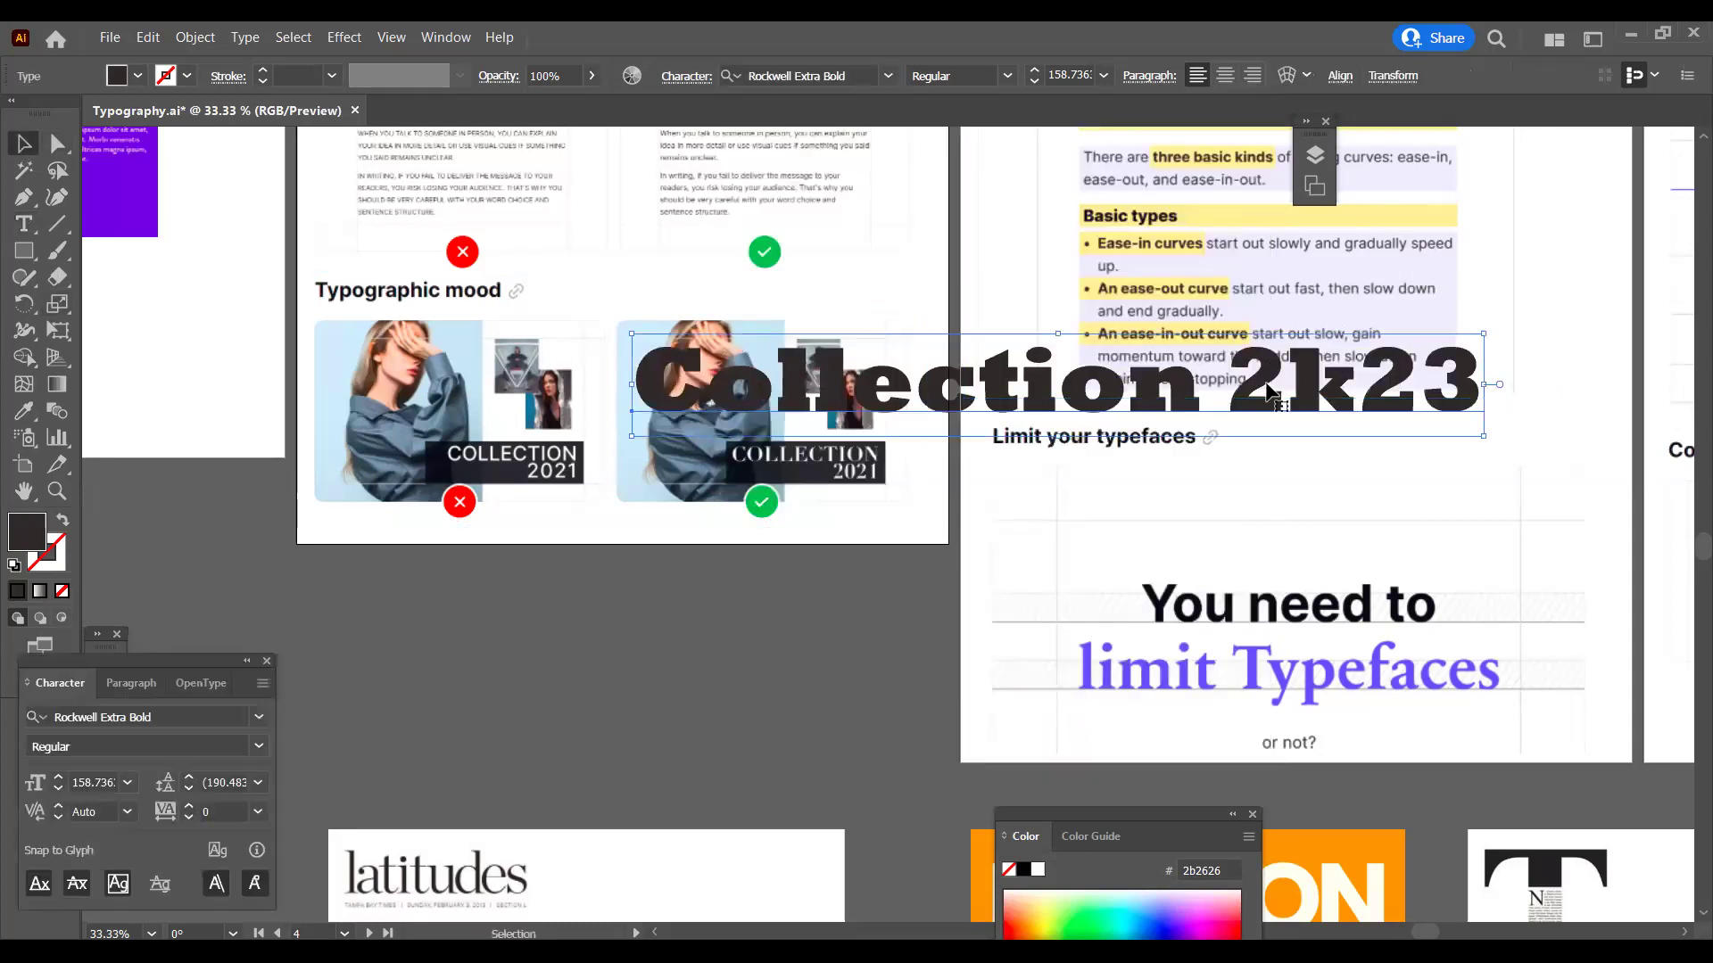
left_click_drag(1484, 436, 1041, 404)
left_click_drag(881, 362, 797, 524)
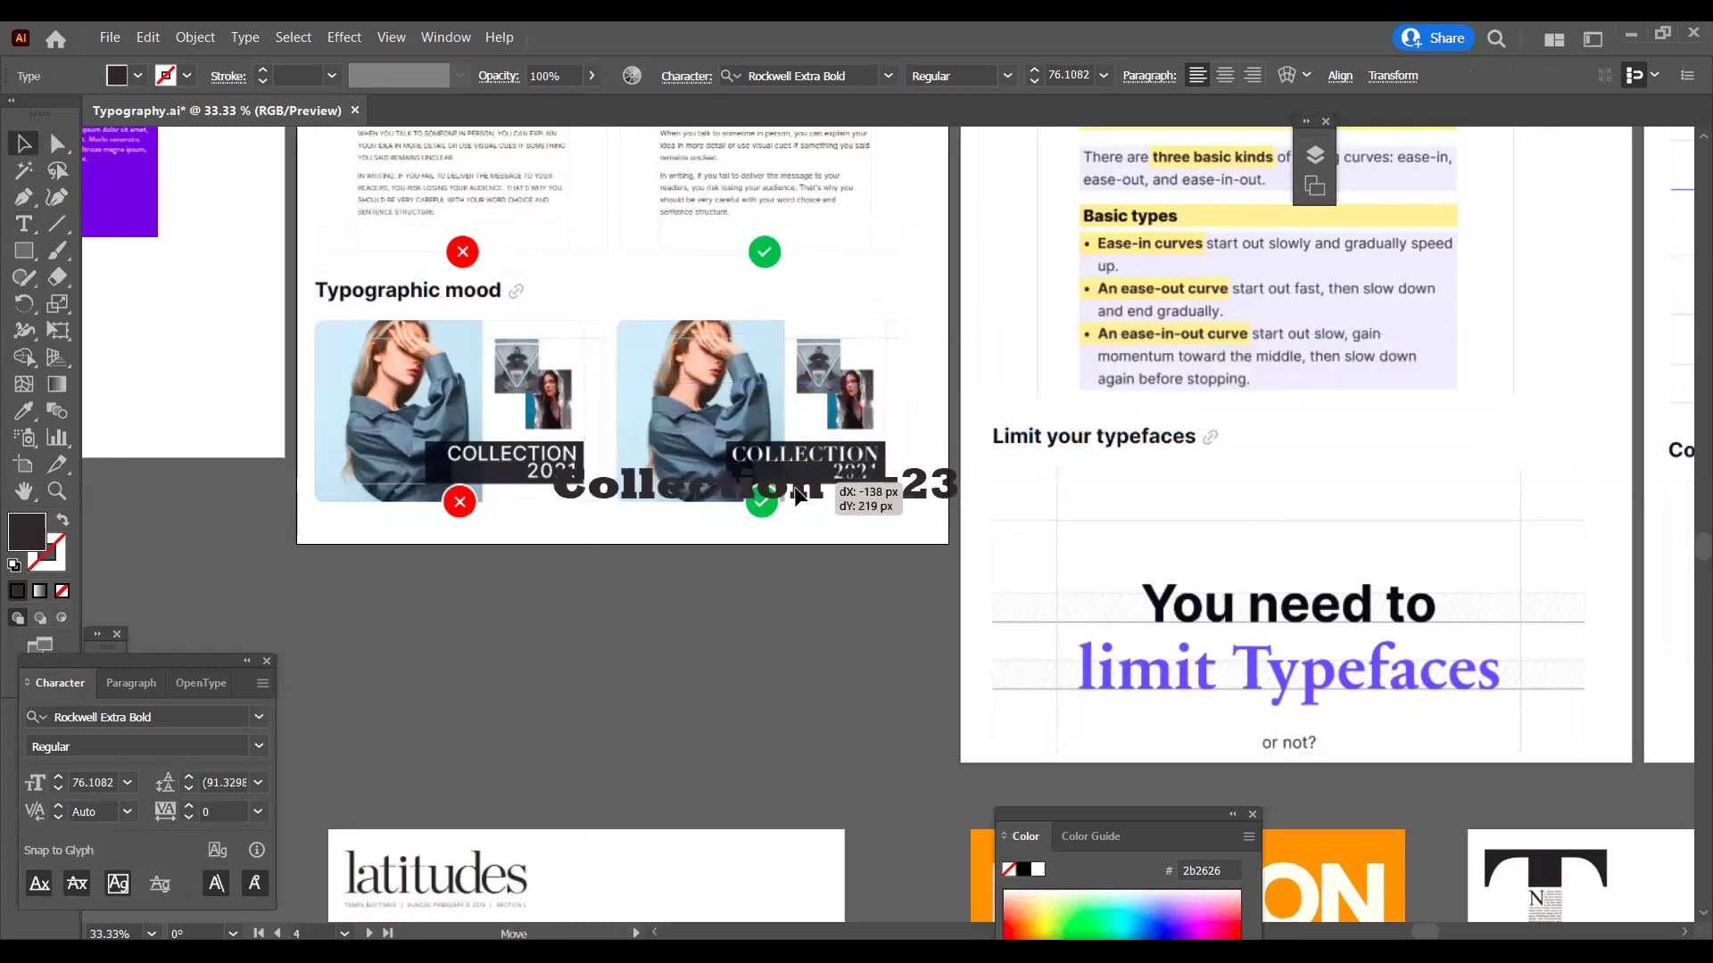
left_click(705, 568)
scroll(752, 398, "up", 1, "alt")
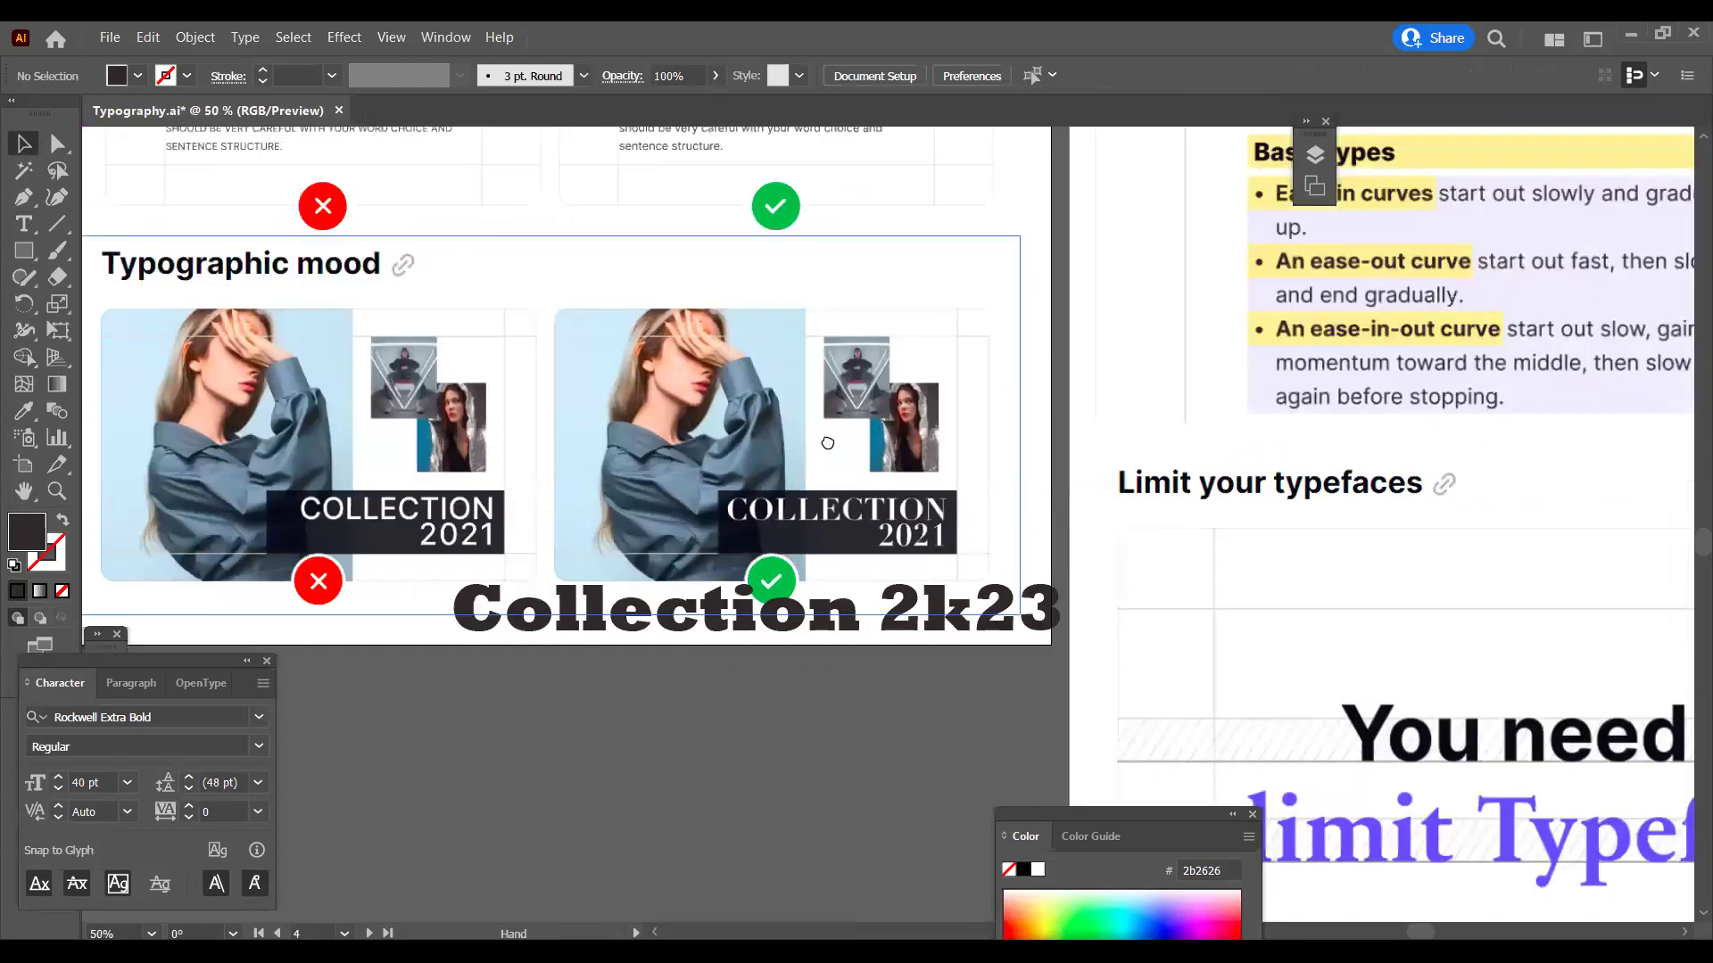
left_click_drag(771, 436, 912, 410)
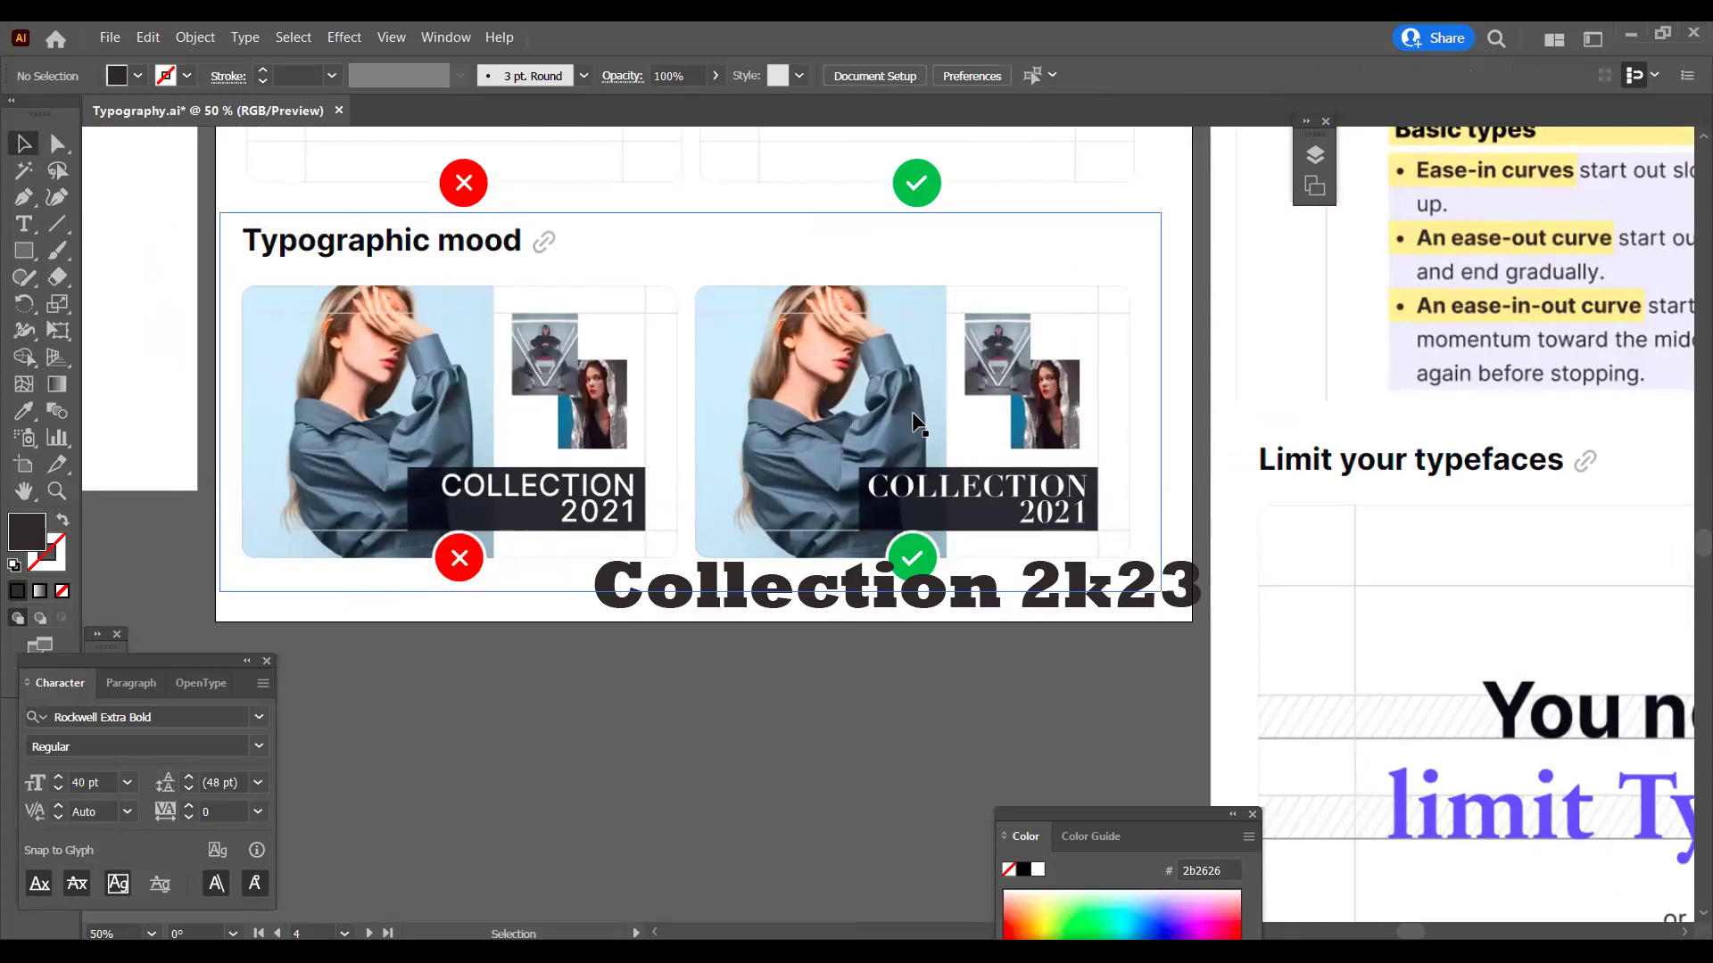
- Fine-tune the text position beneath the Typographic mood images and save the document
left_click(957, 603)
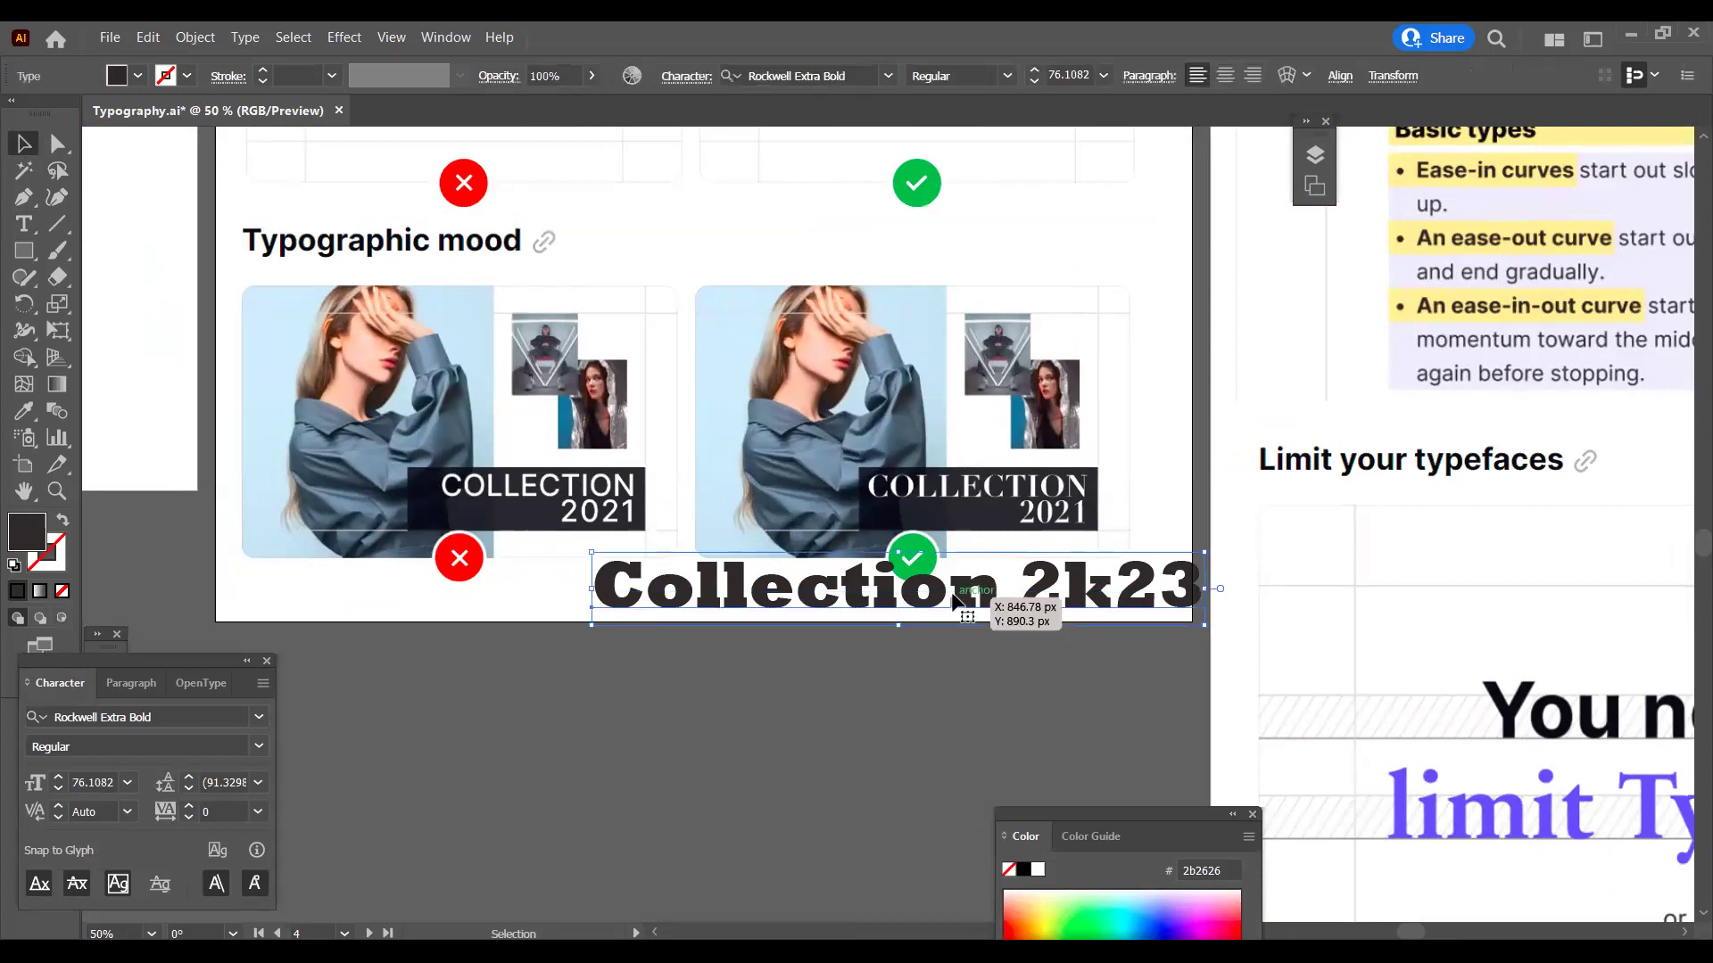
left_click_drag(955, 603, 954, 604)
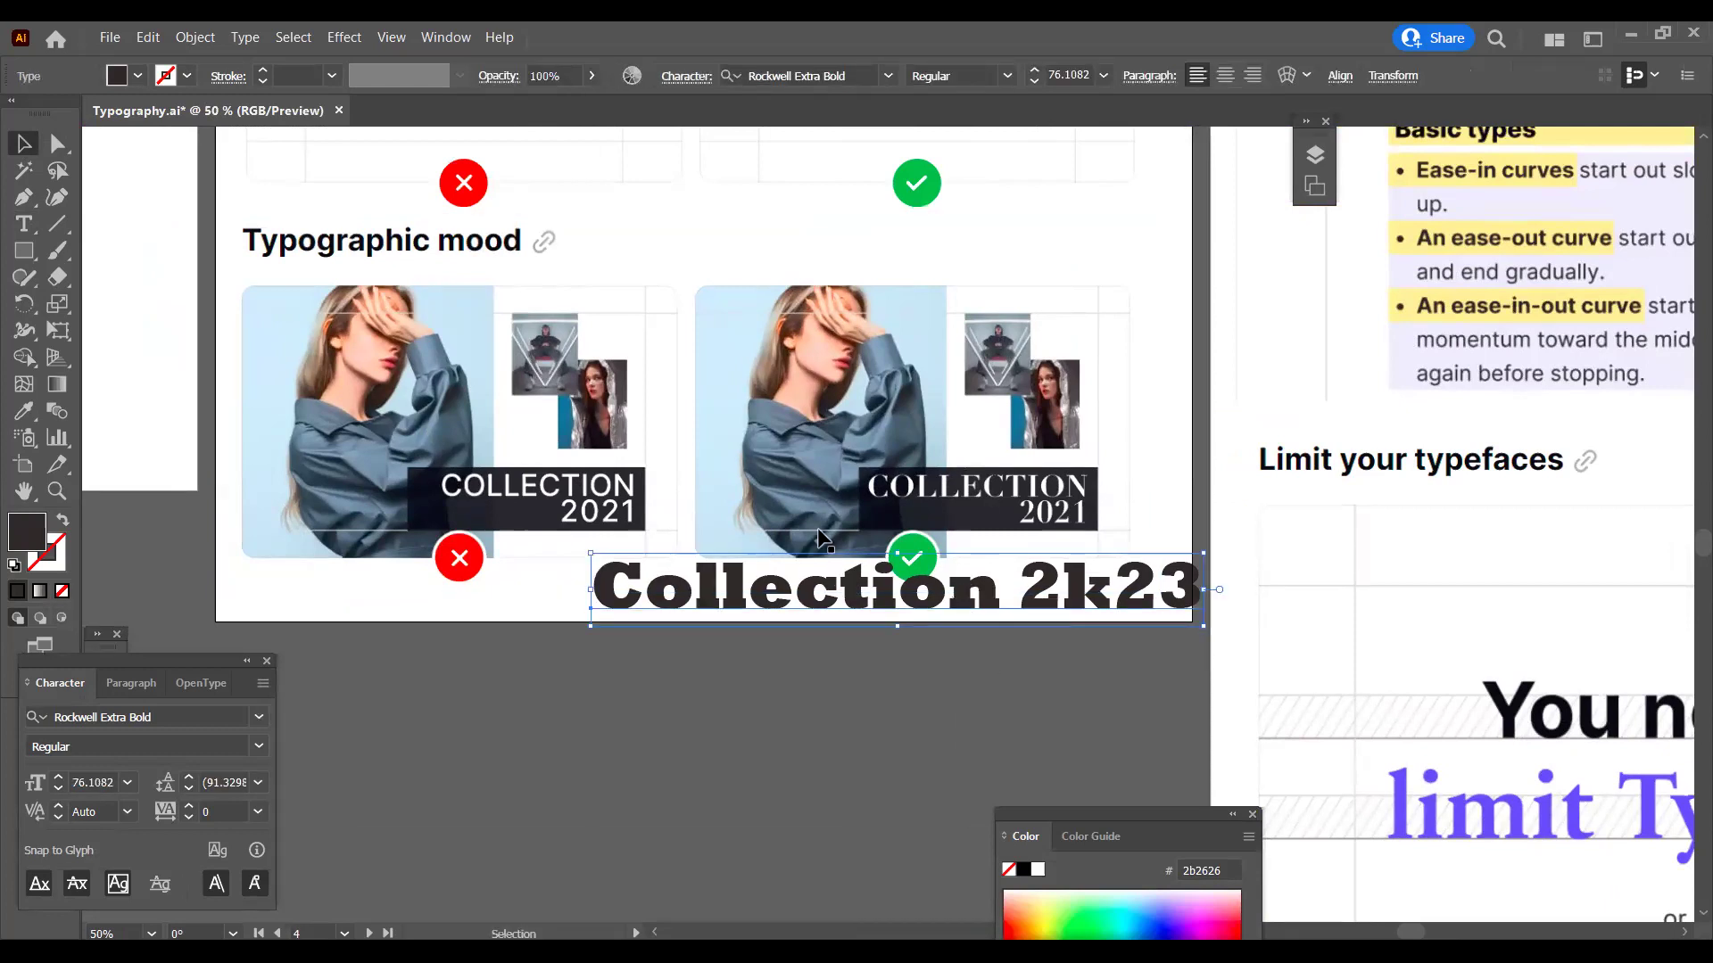
left_click(801, 373)
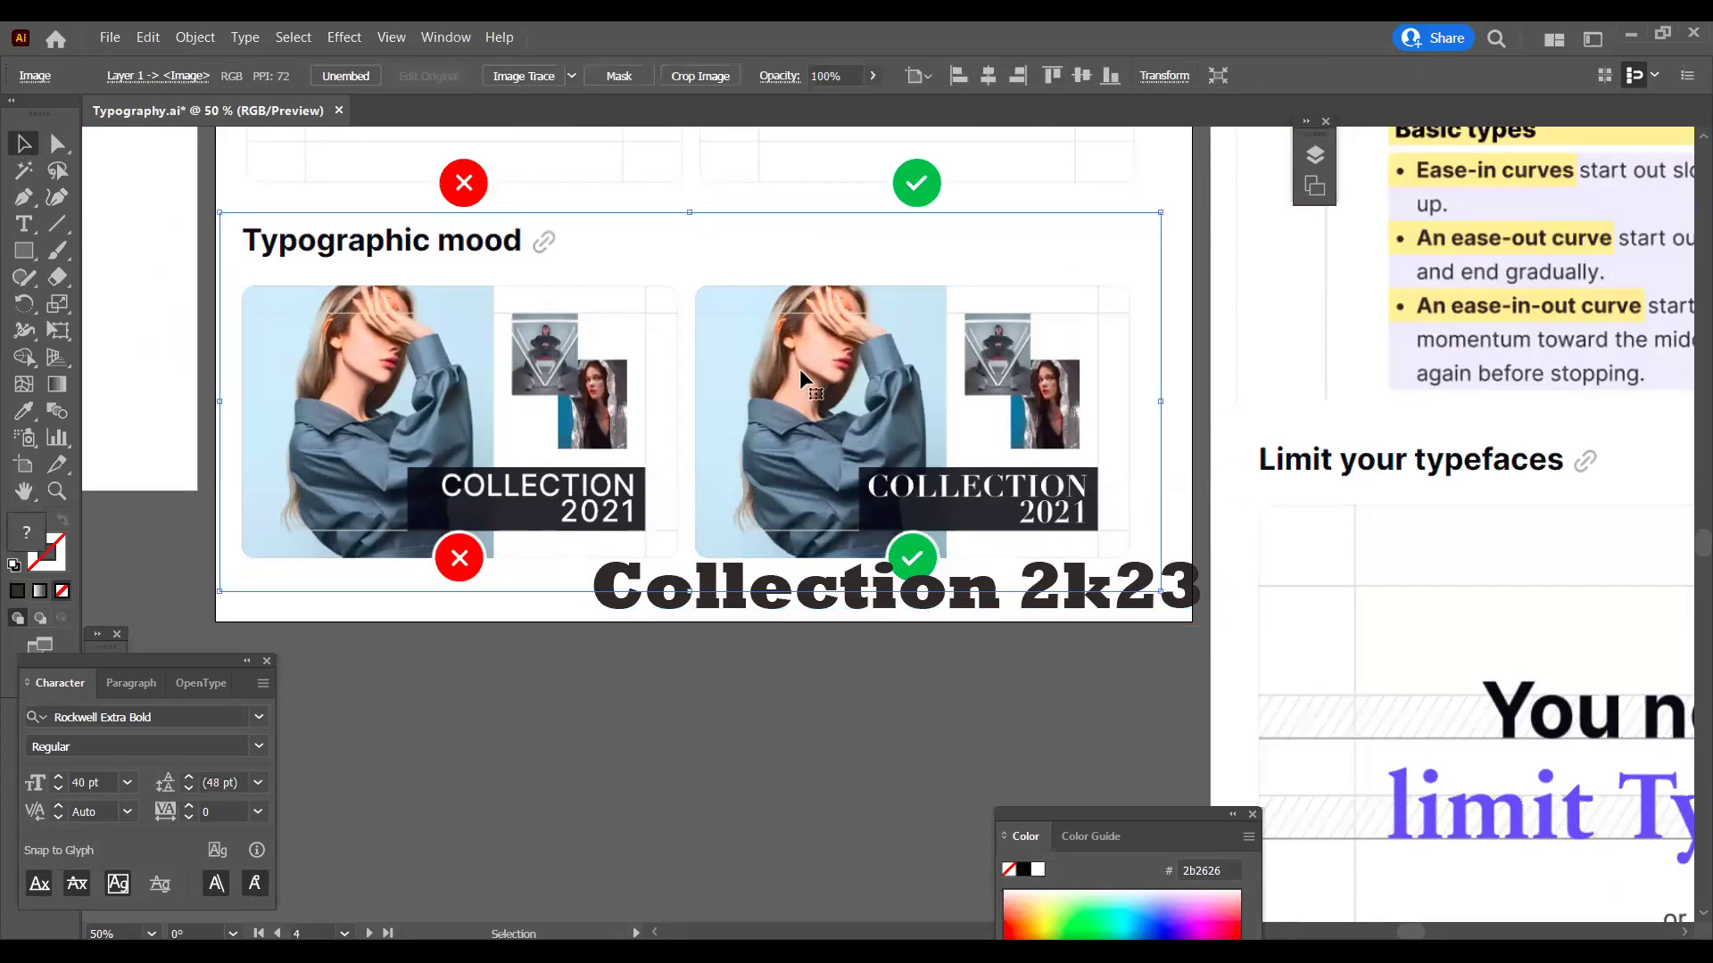
key("a")
key("ctrl+s")
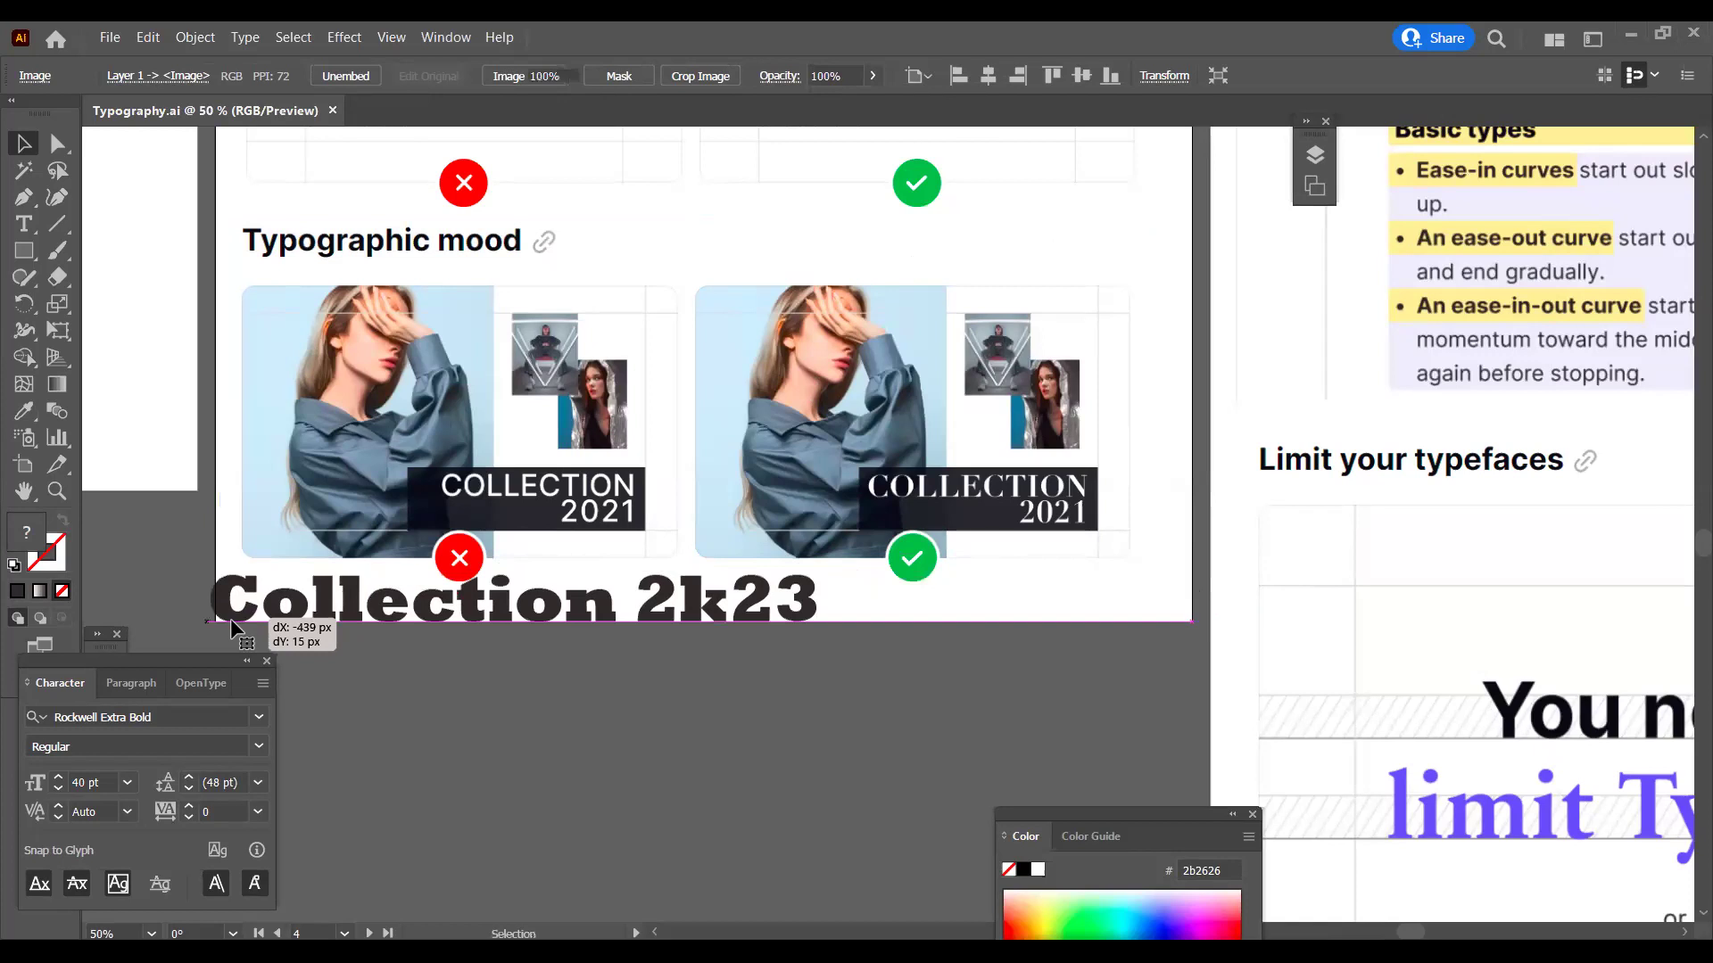
- Set the whole 'Collection 2k23' line in Freestyle Script and place it under the approved right image
left_click(230, 618)
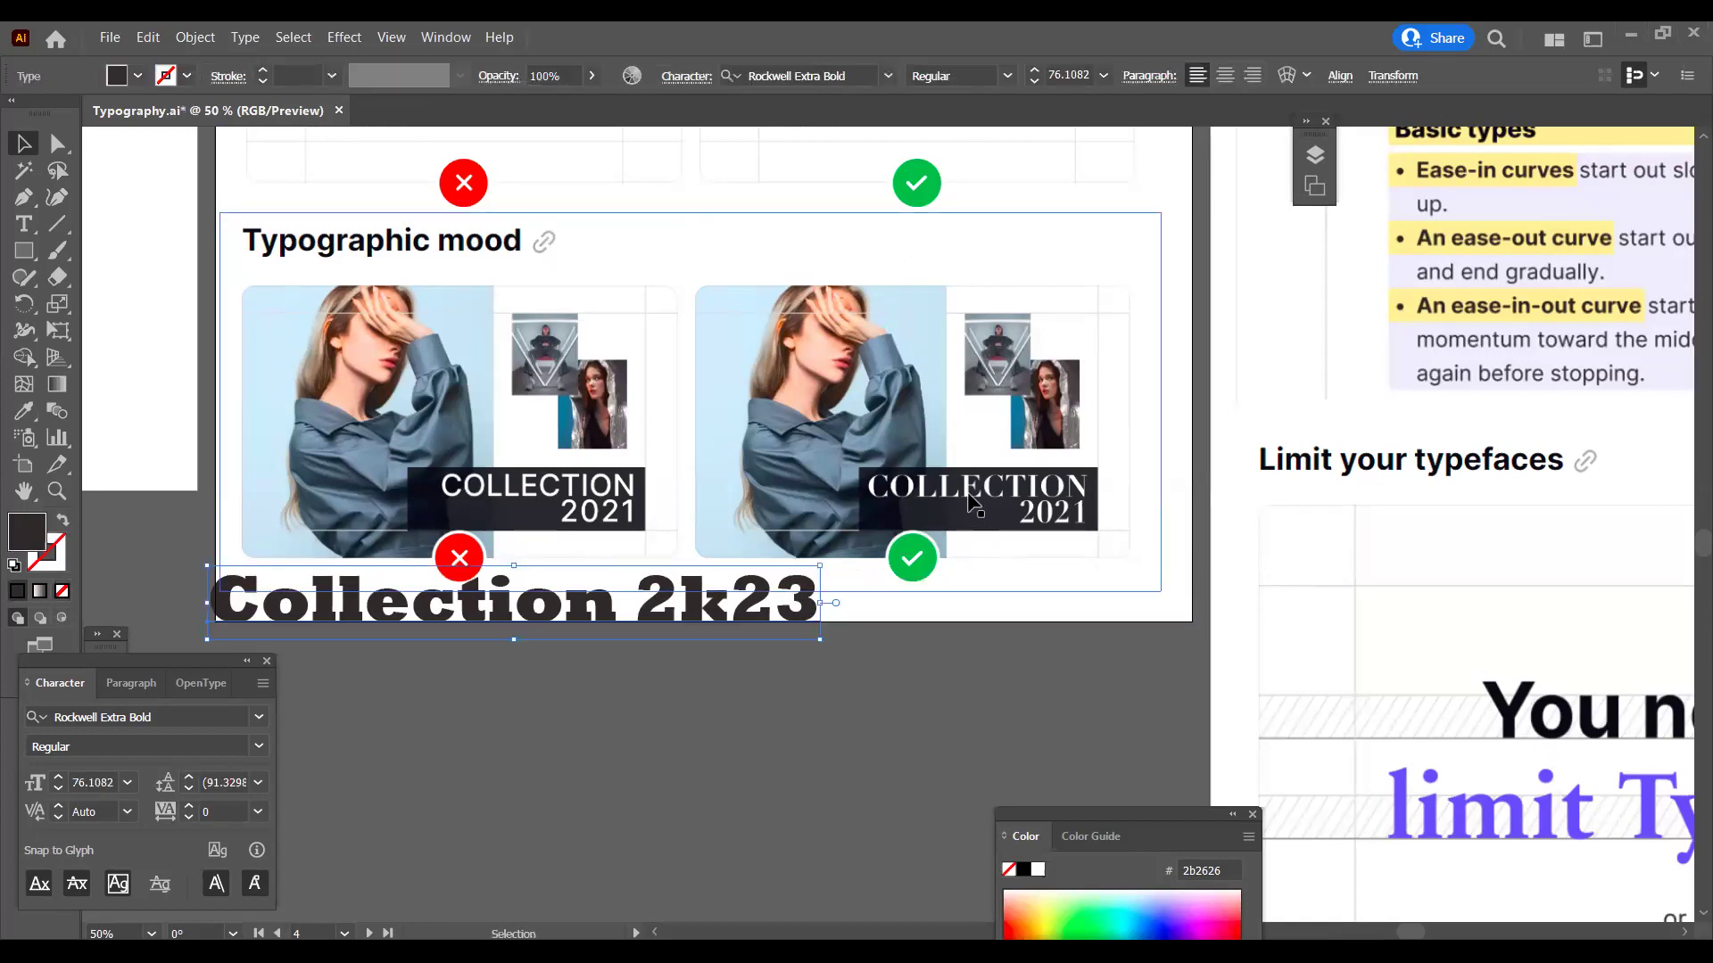
key("t")
left_click(733, 614)
key("ctrl+a")
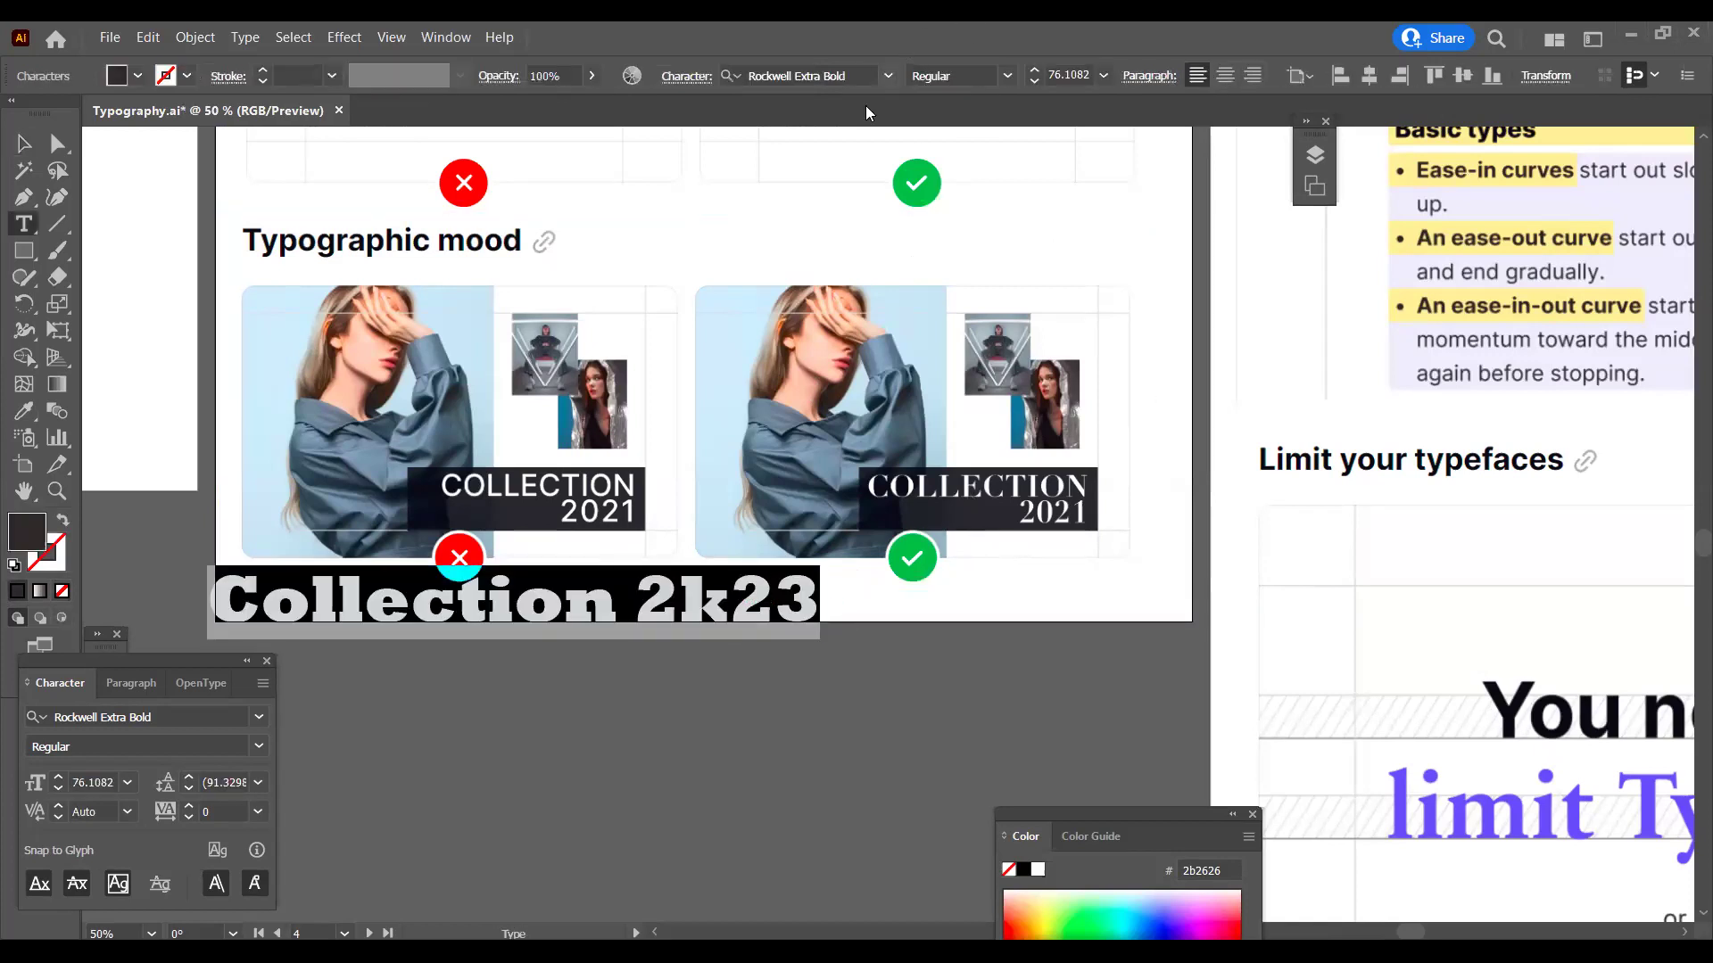
left_click(685, 77)
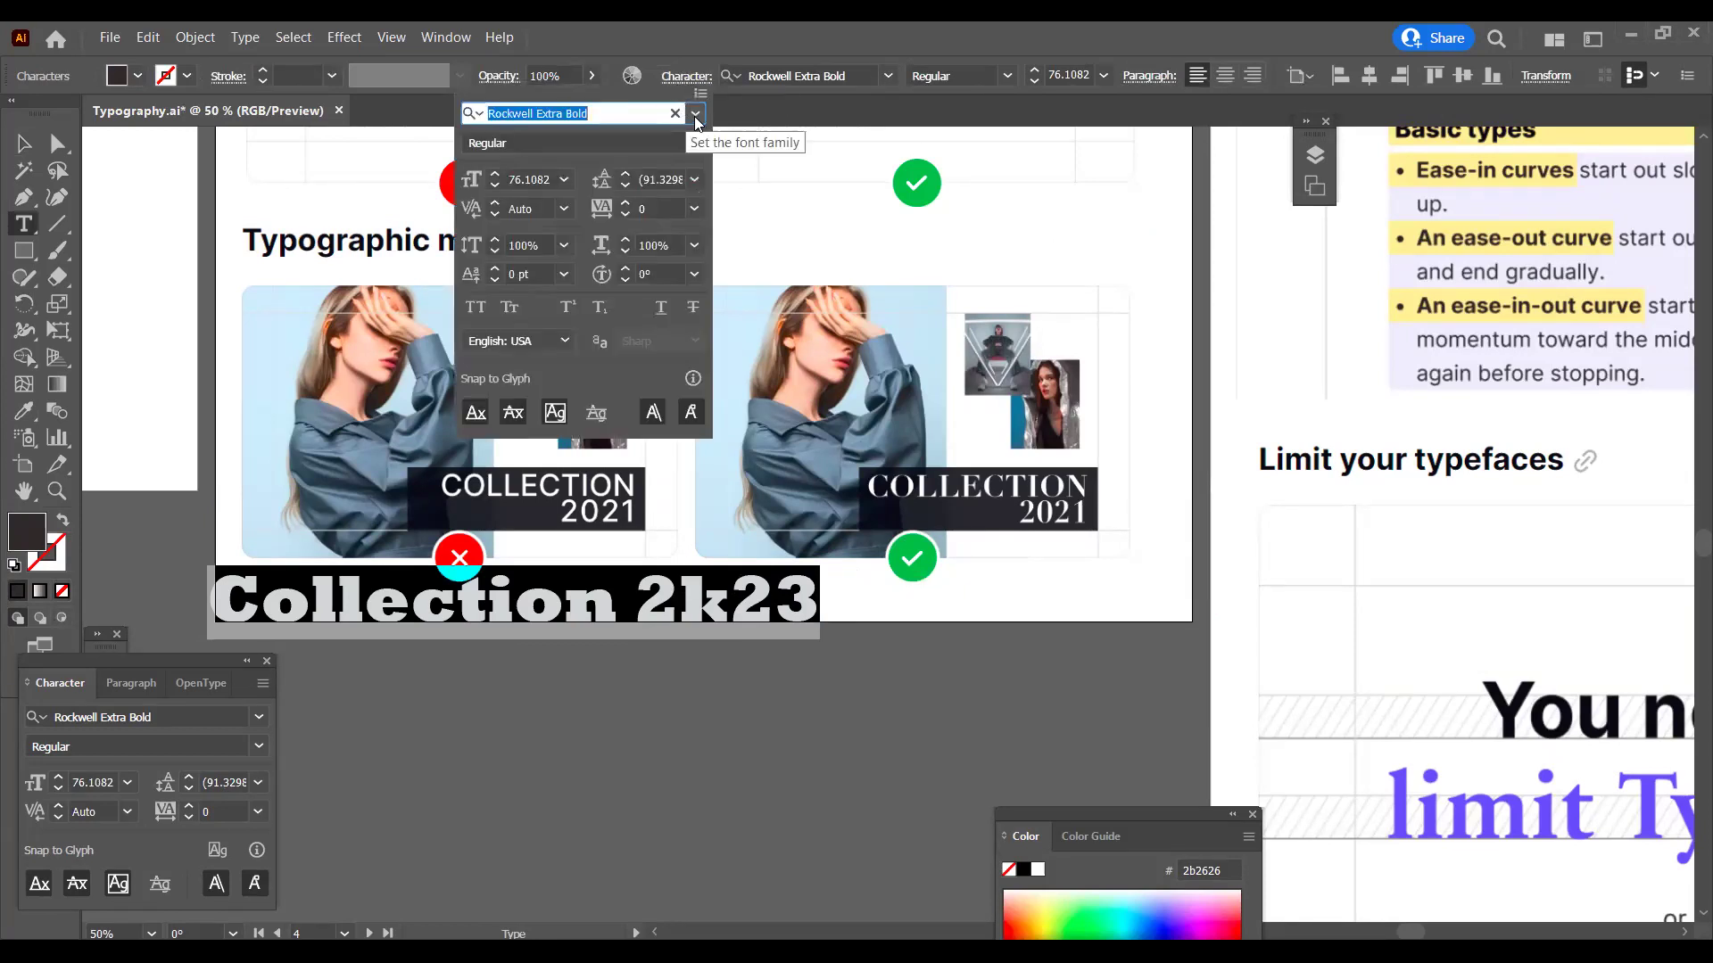
left_click(695, 113)
scroll(751, 535, "down", 5)
scroll(751, 624, "down", 10)
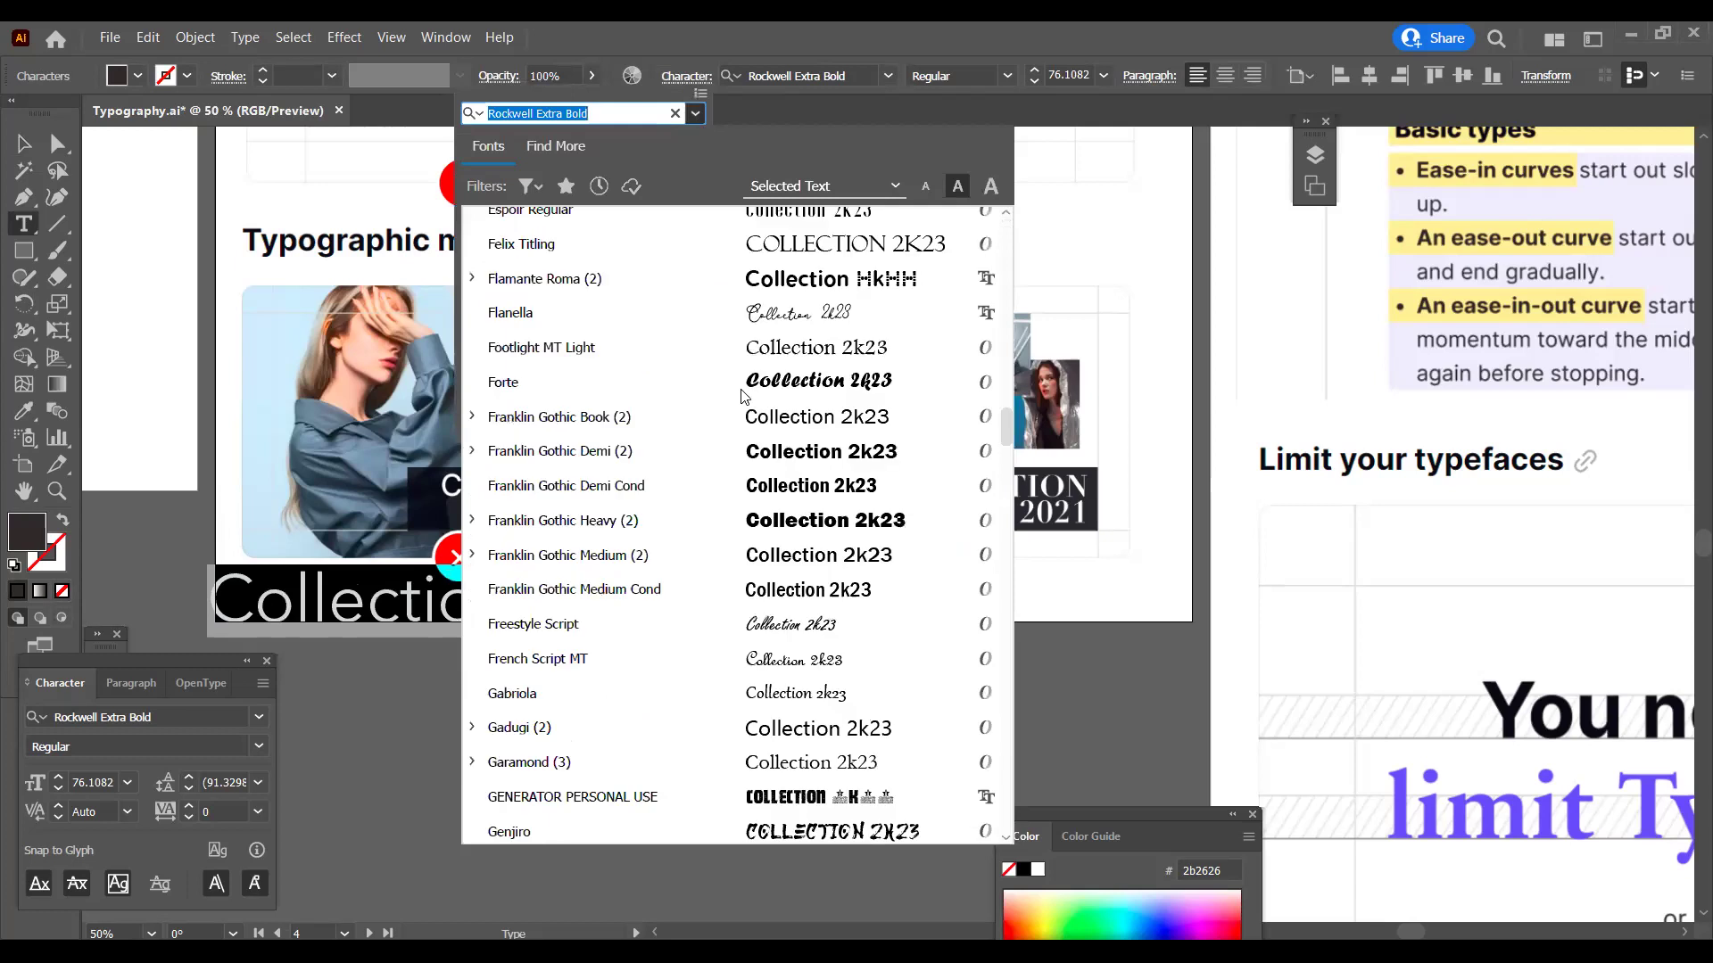
left_click(751, 635)
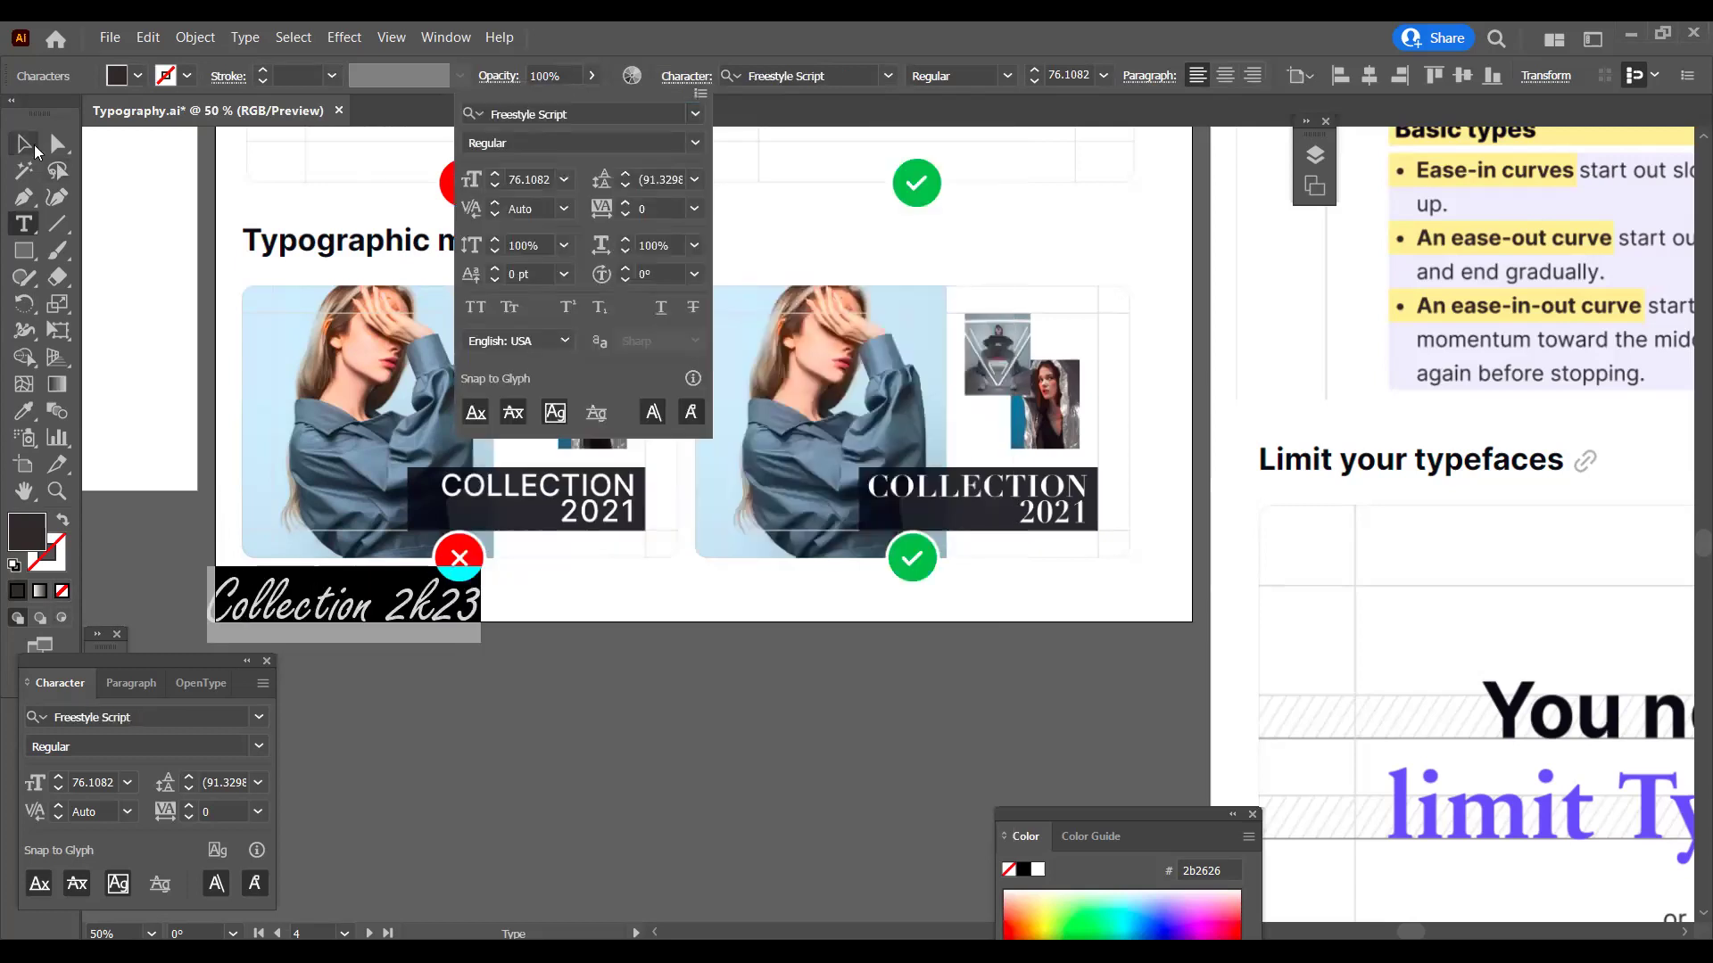
key("Escape")
key("Escape")
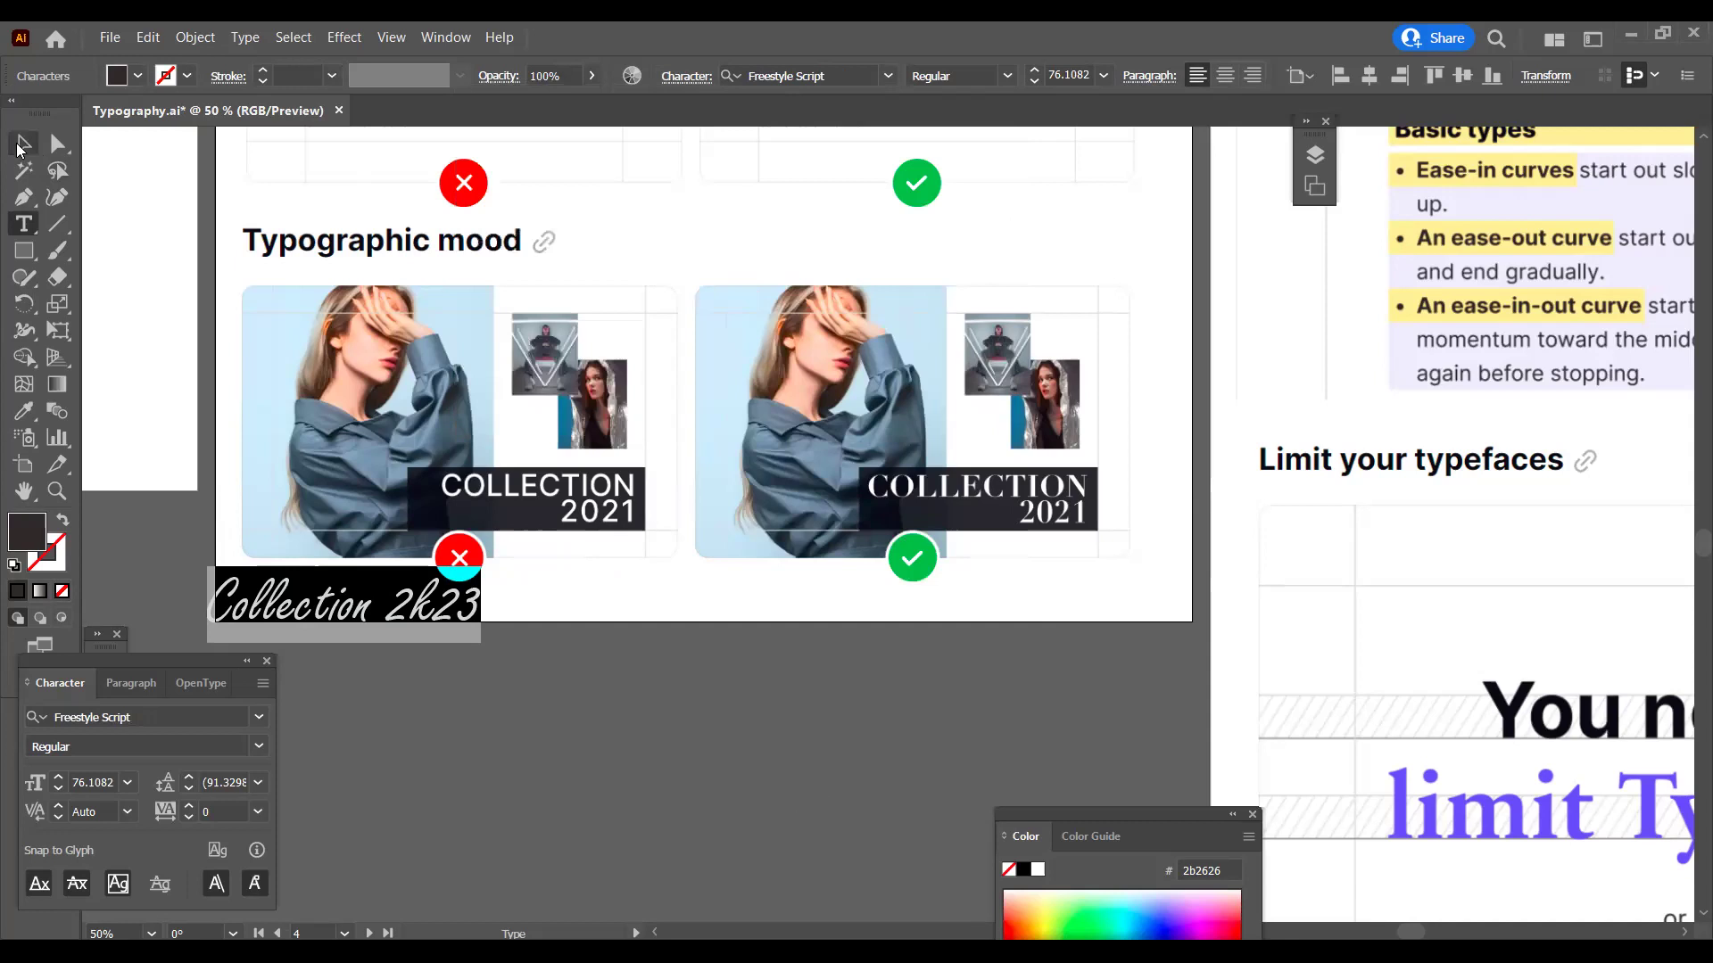
left_click_drag(476, 600, 933, 606)
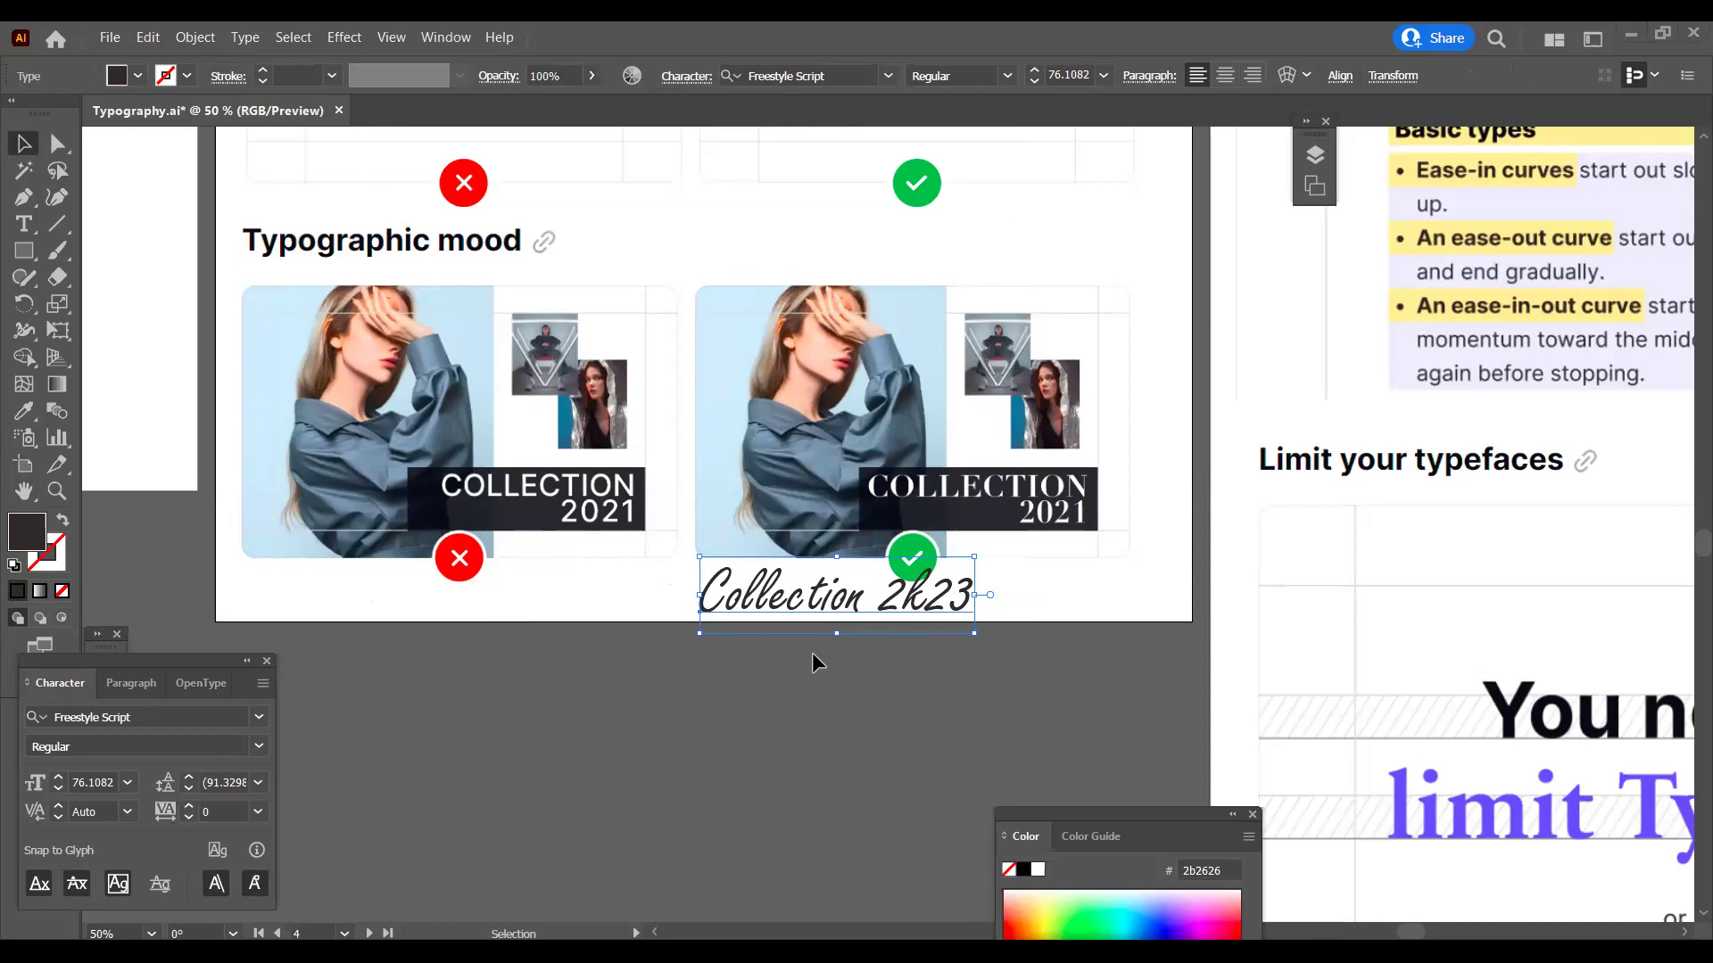
- Place the Freestyle Script 'Collection 2k23' above the approved right mood image and save
mouse_move(772, 601)
left_mouse_down()
mouse_move(852, 270)
mouse_move(782, 272)
left_mouse_up()
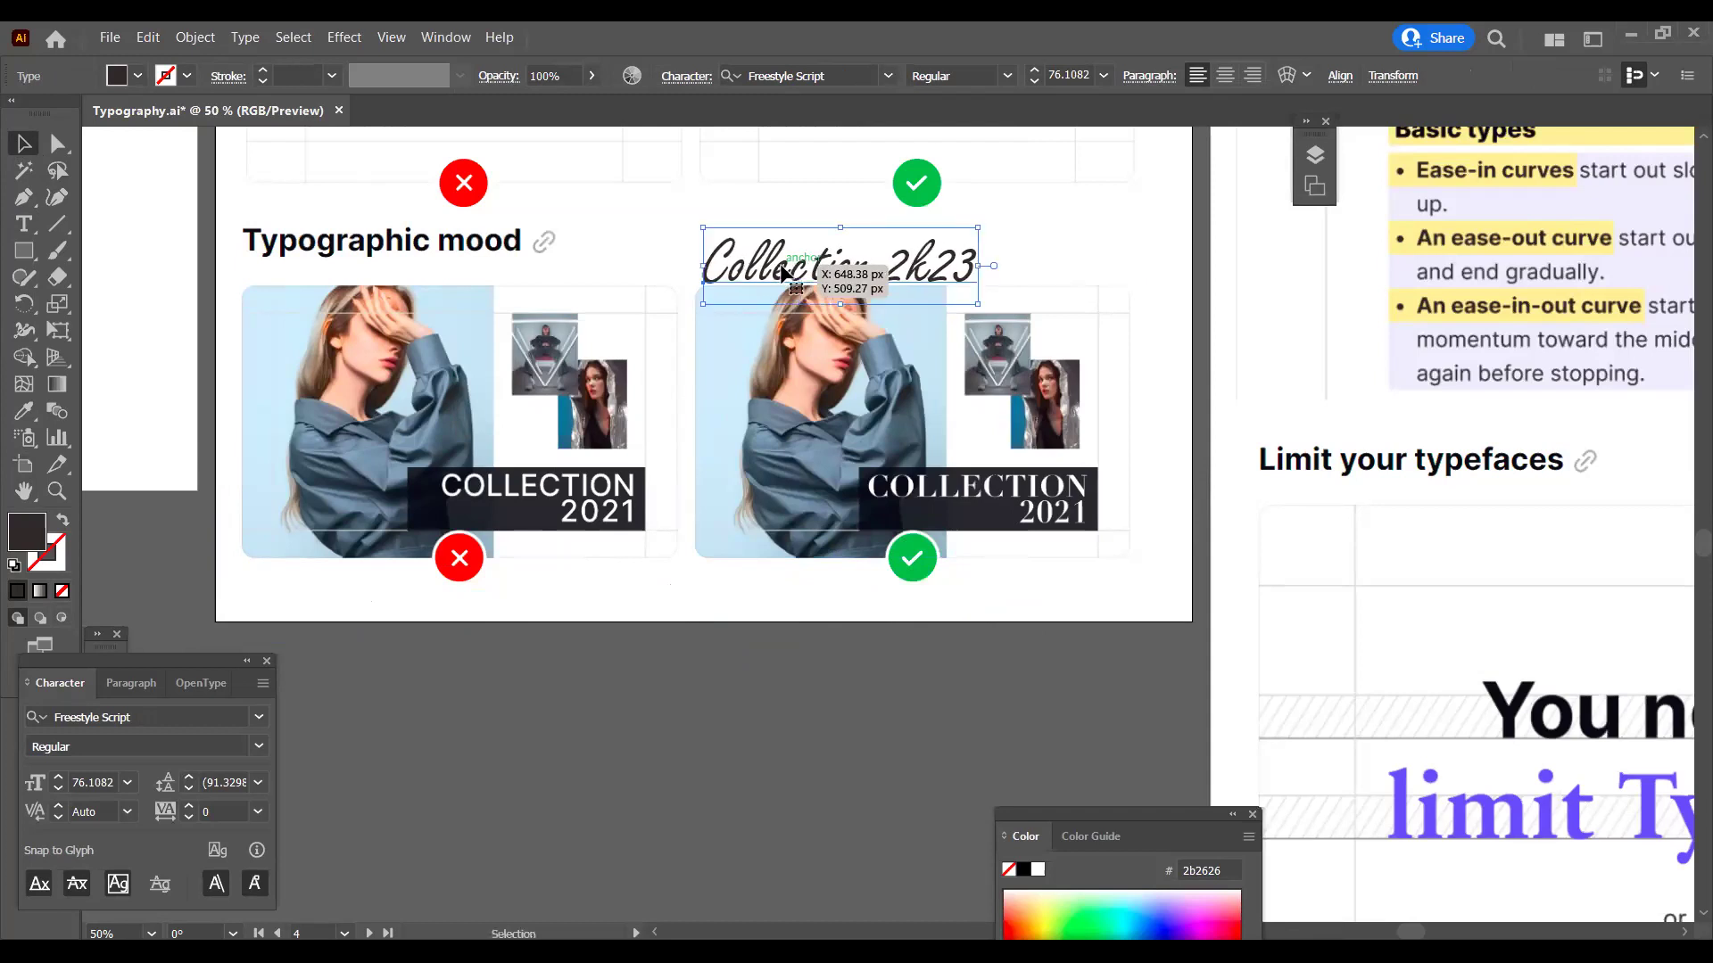
left_click(699, 666)
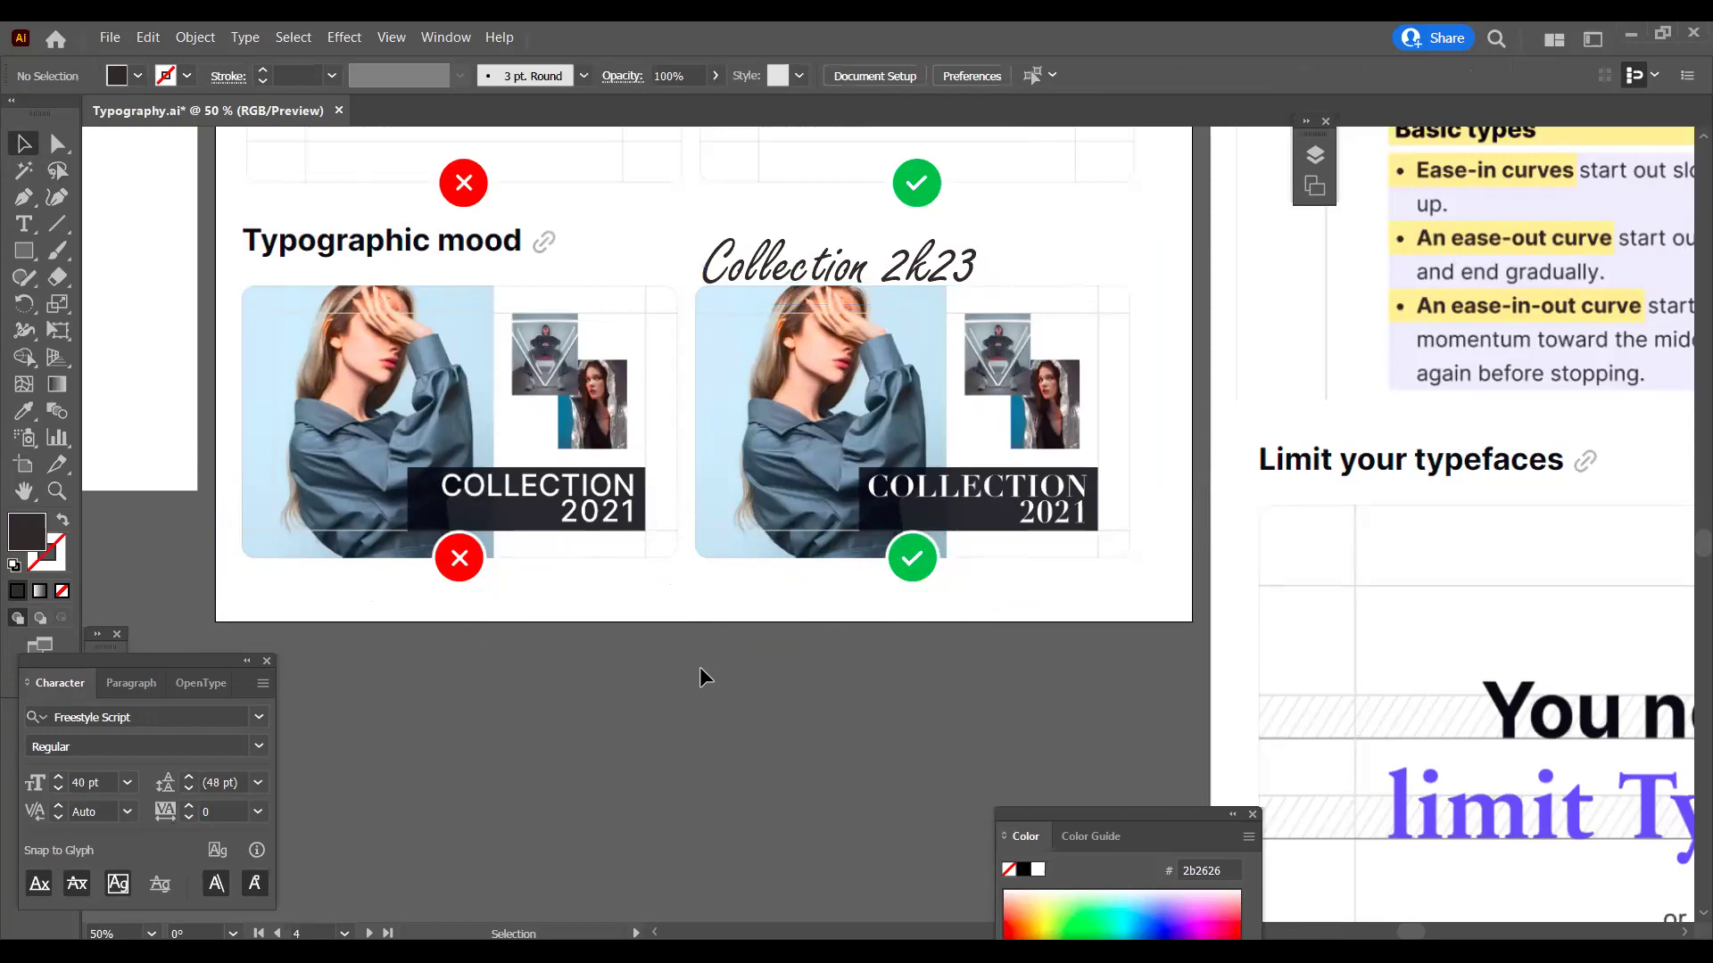
key("ctrl")
key("ctrl+s")
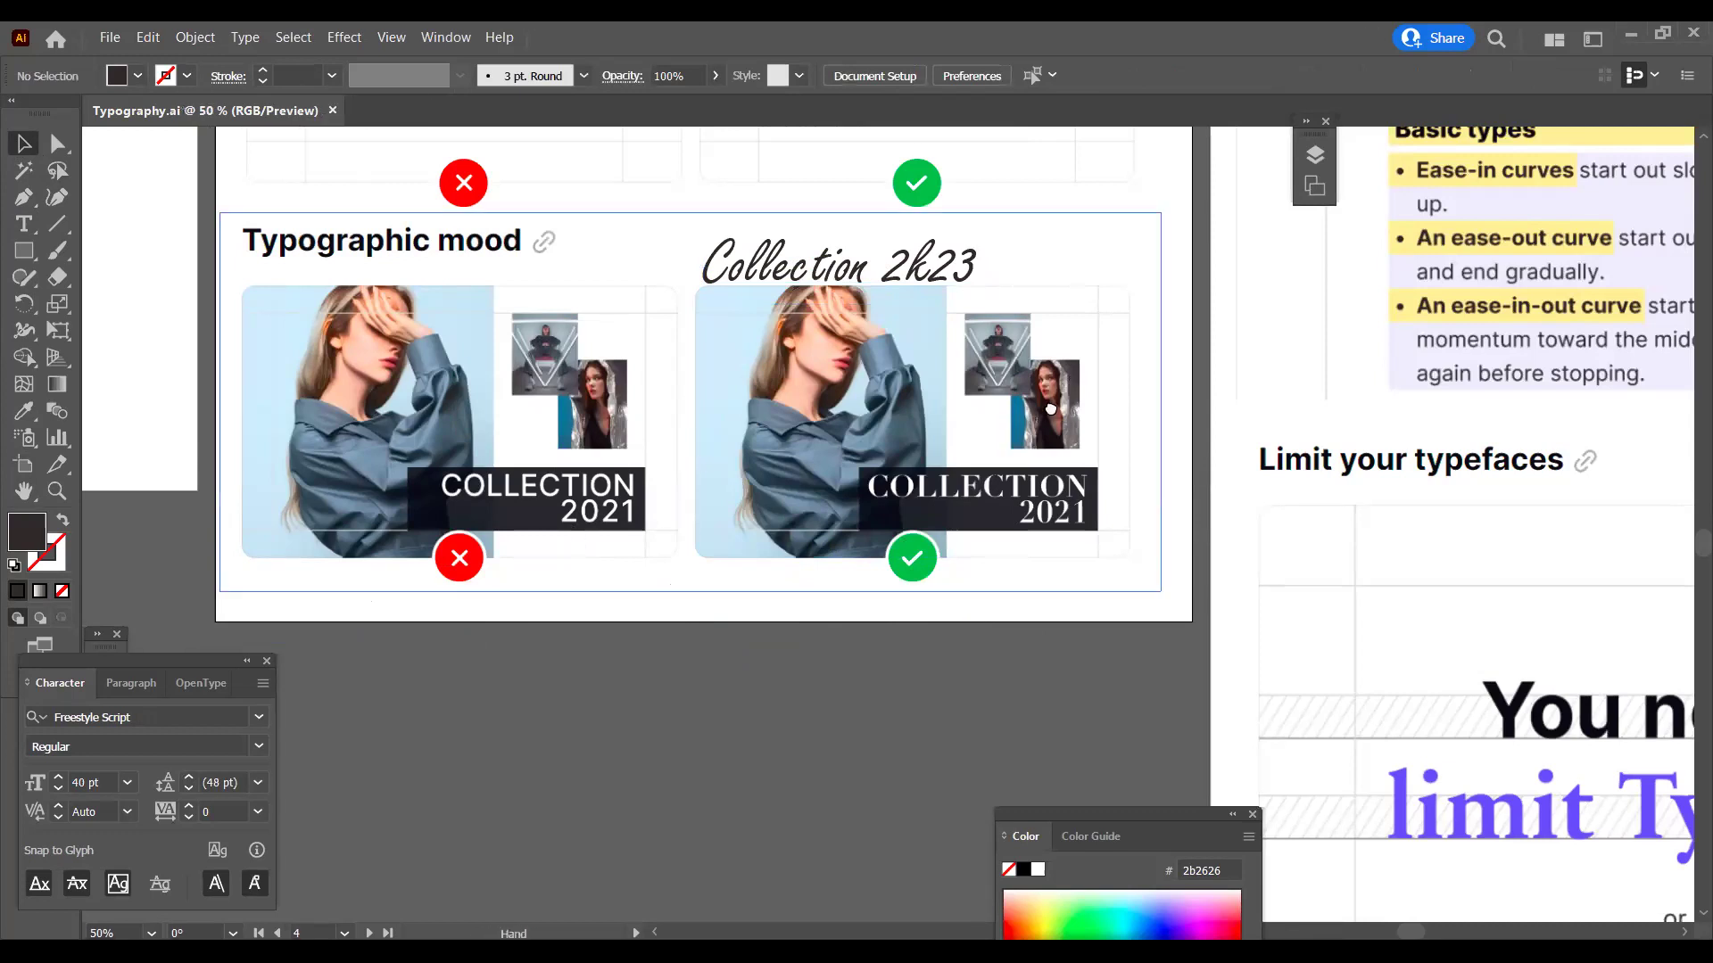
left_click_drag(1051, 409, 1052, 416)
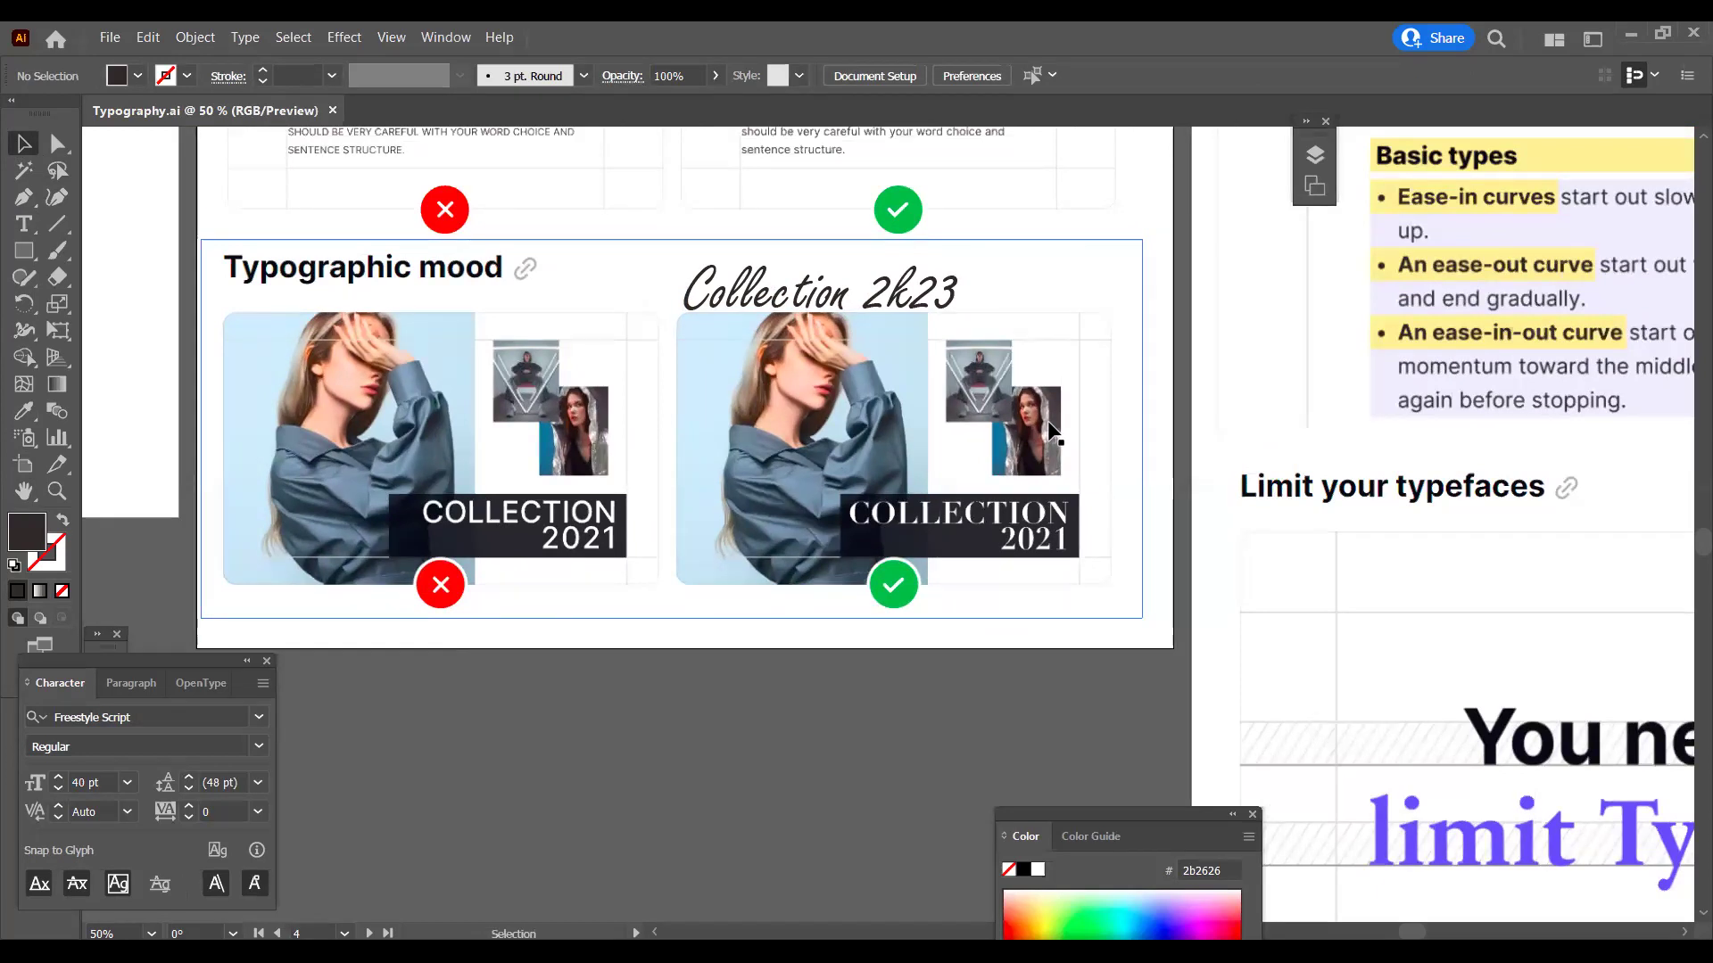
left_click_drag(1055, 345, 1036, 483)
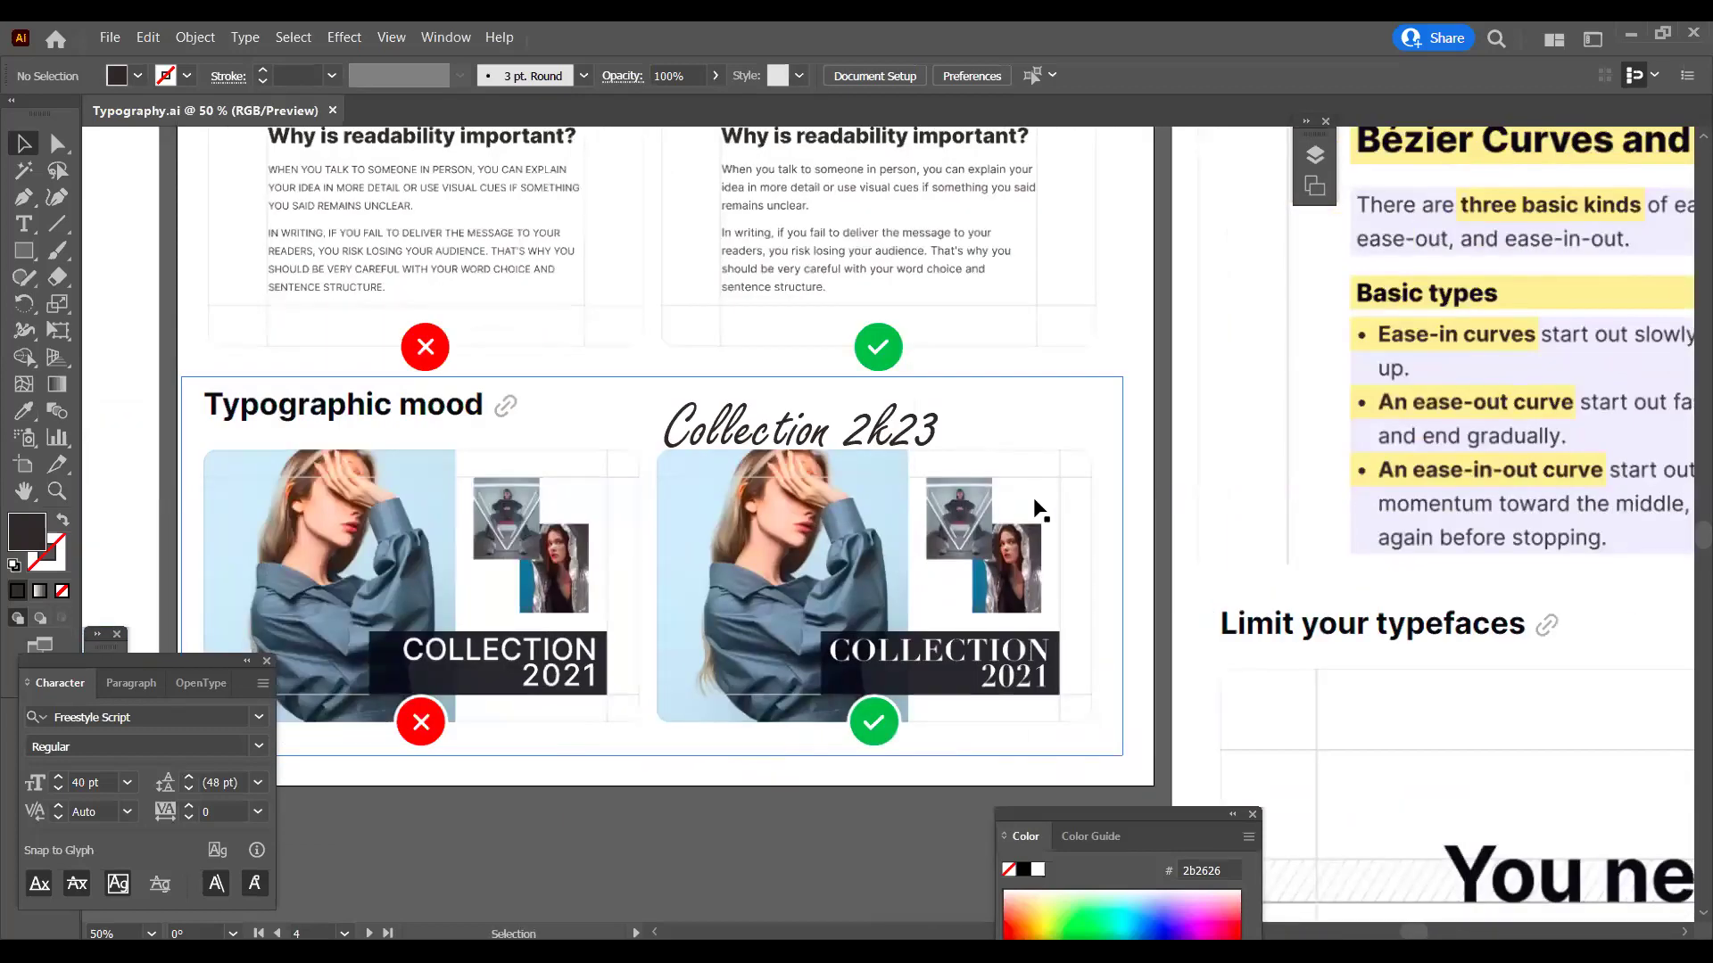
mouse_move(1081, 477)
left_mouse_down()
mouse_move(639, 495)
mouse_move(193, 578)
left_mouse_up()
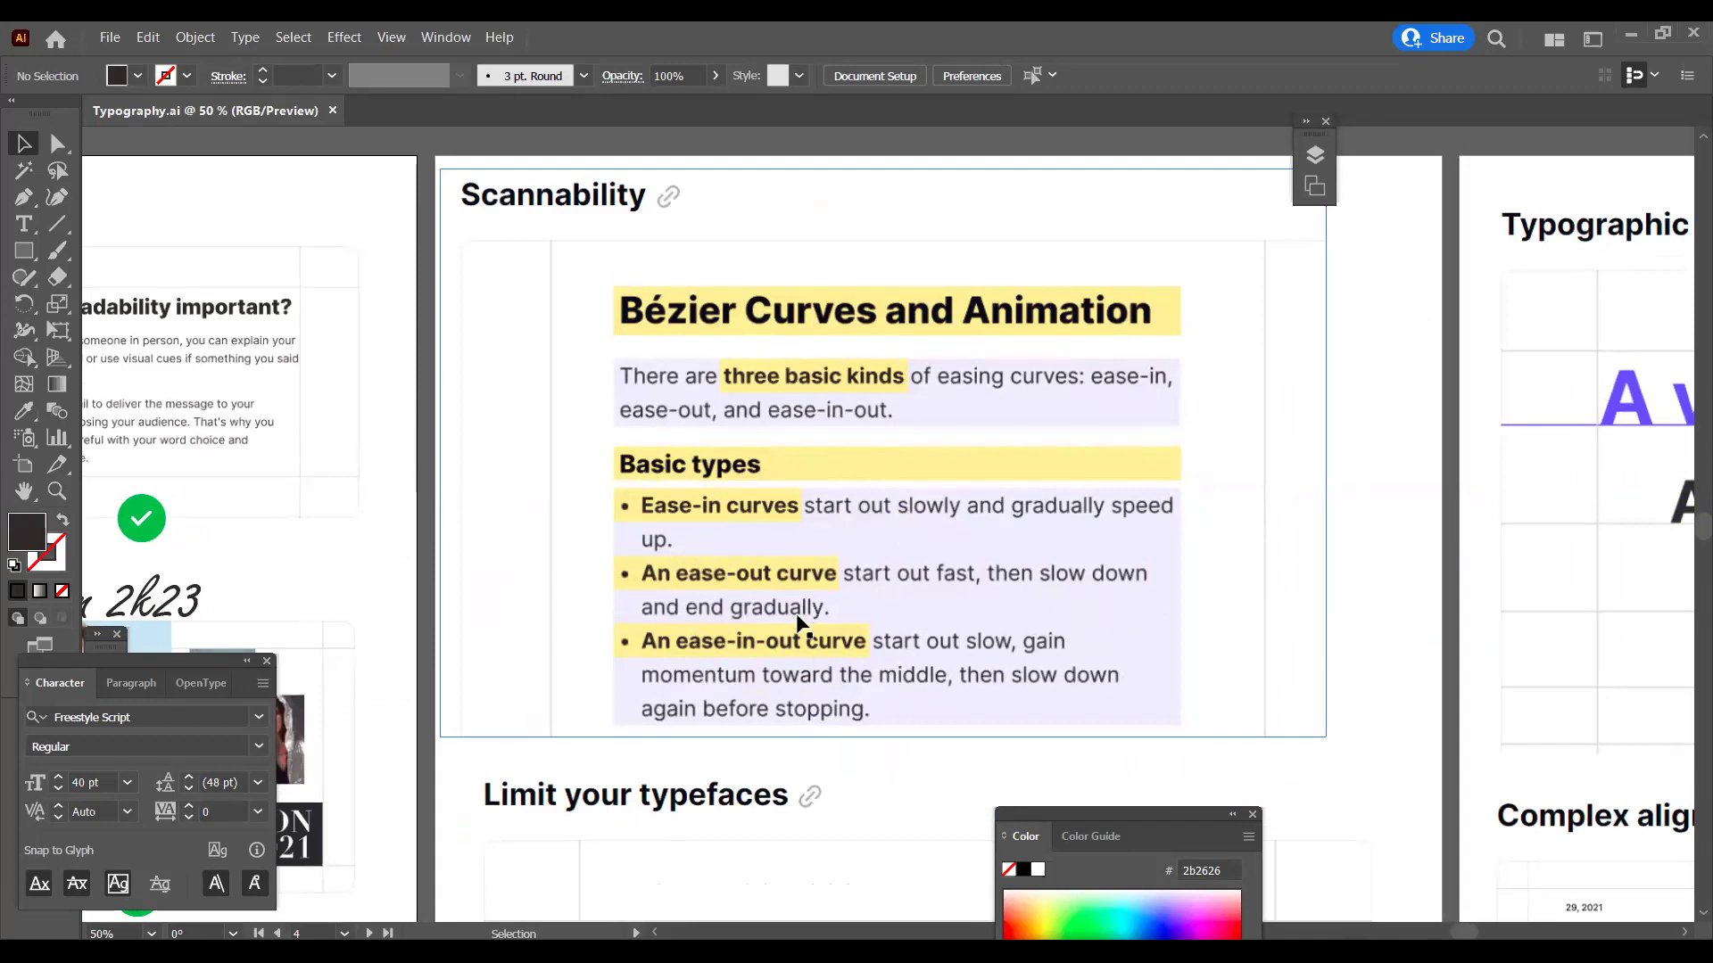
- Bring the Scannability artboard into view and select its Bézier Curves example image
left_click_drag(792, 498, 846, 461)
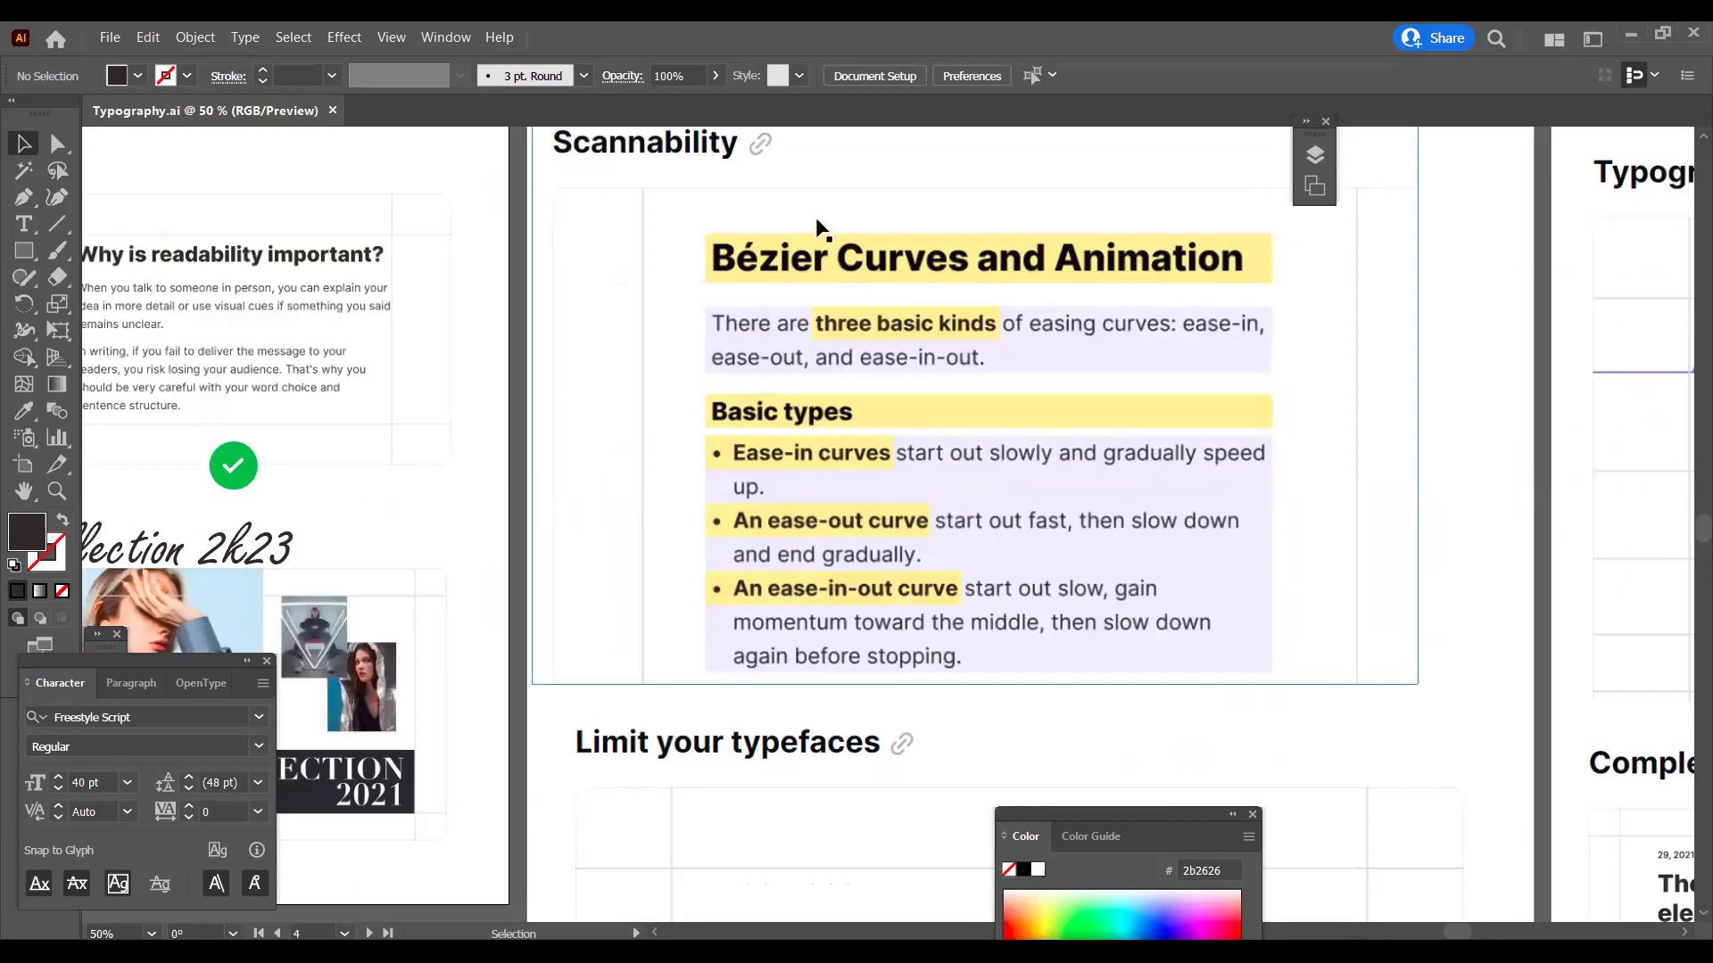
left_click(819, 254)
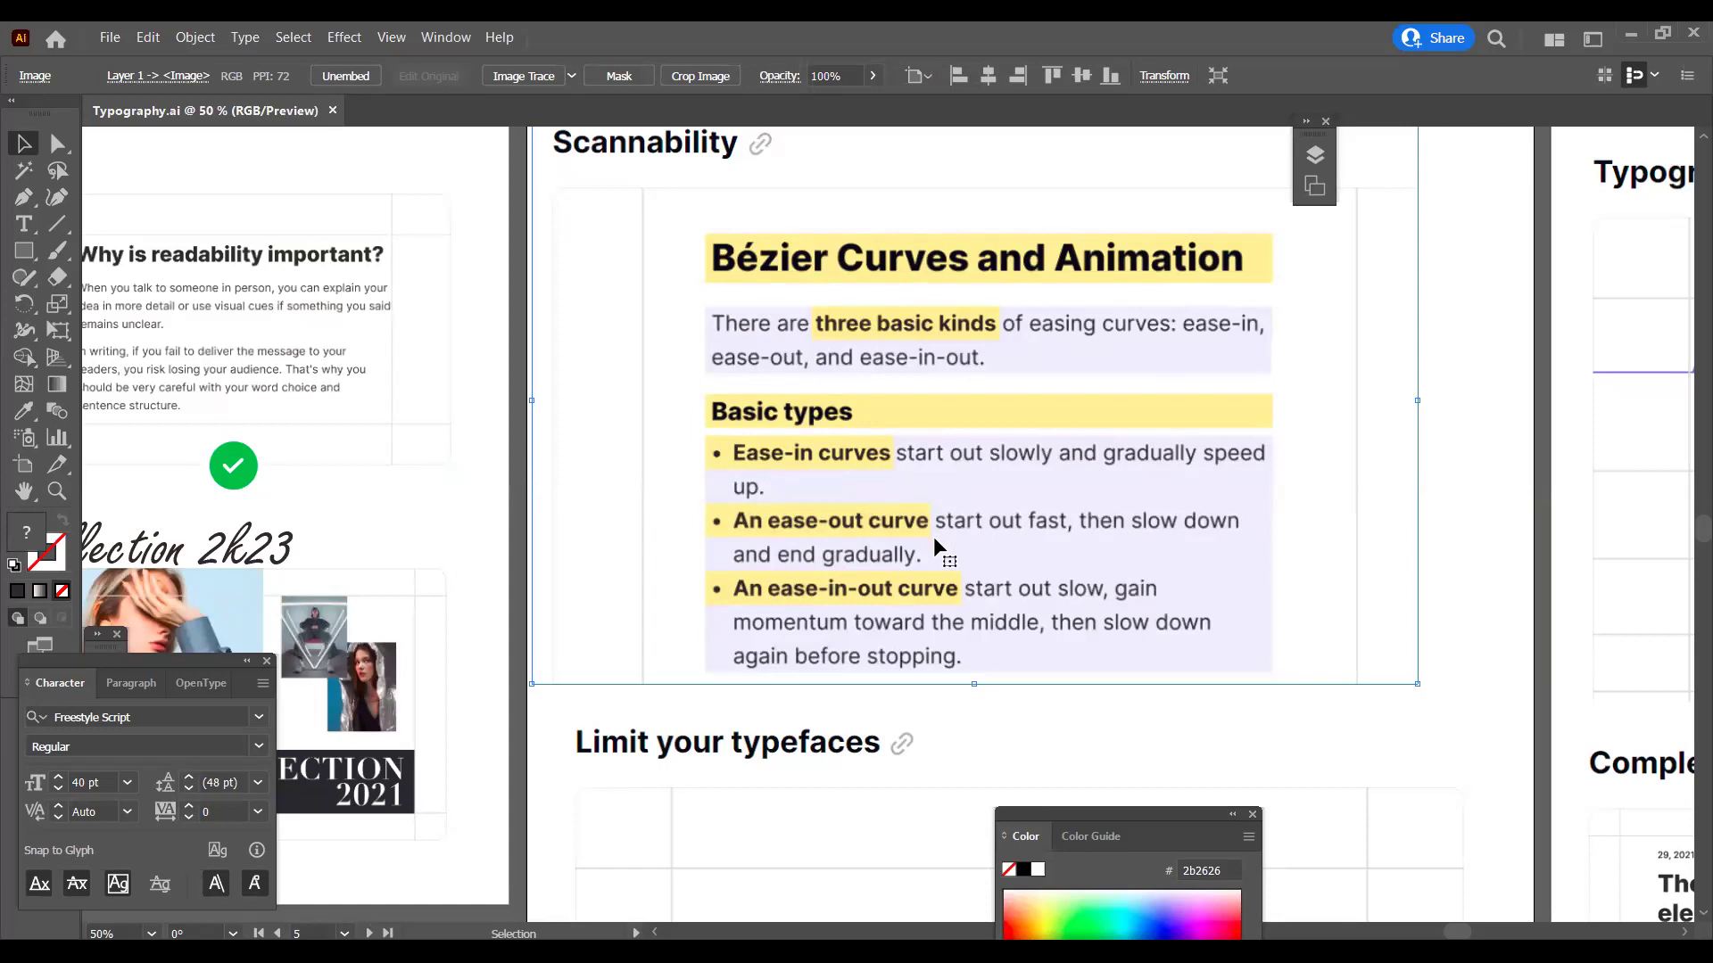
scroll(933, 537, "up", 1)
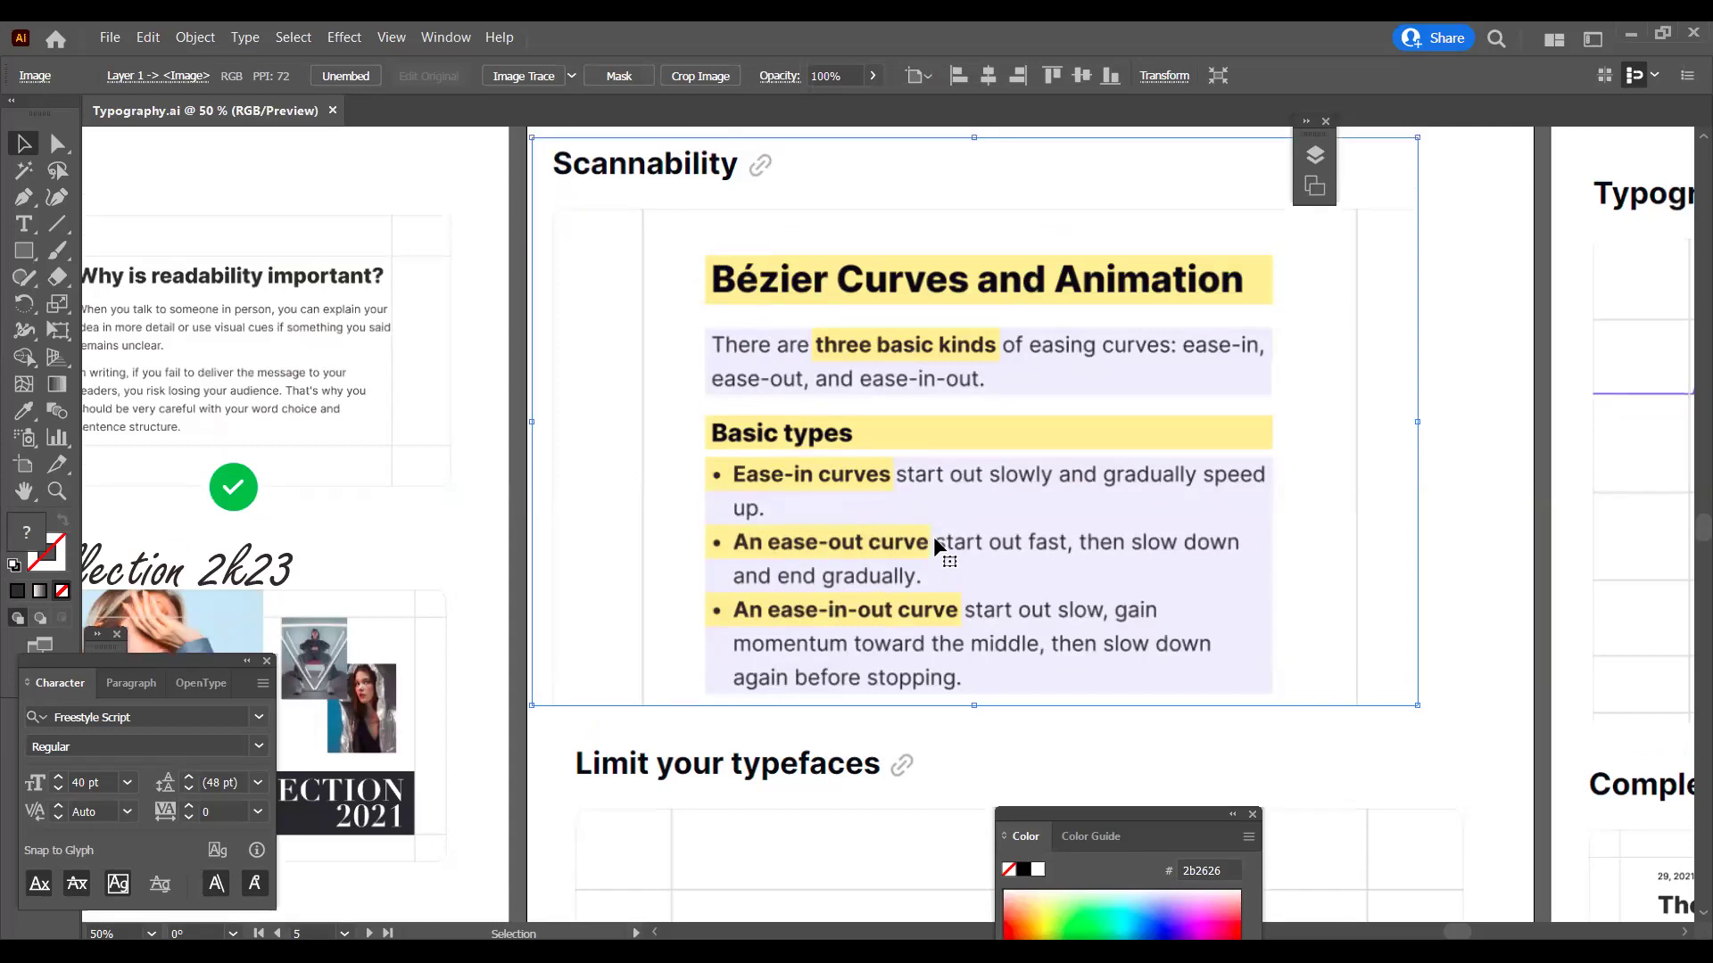
scroll(934, 537, "right", 2)
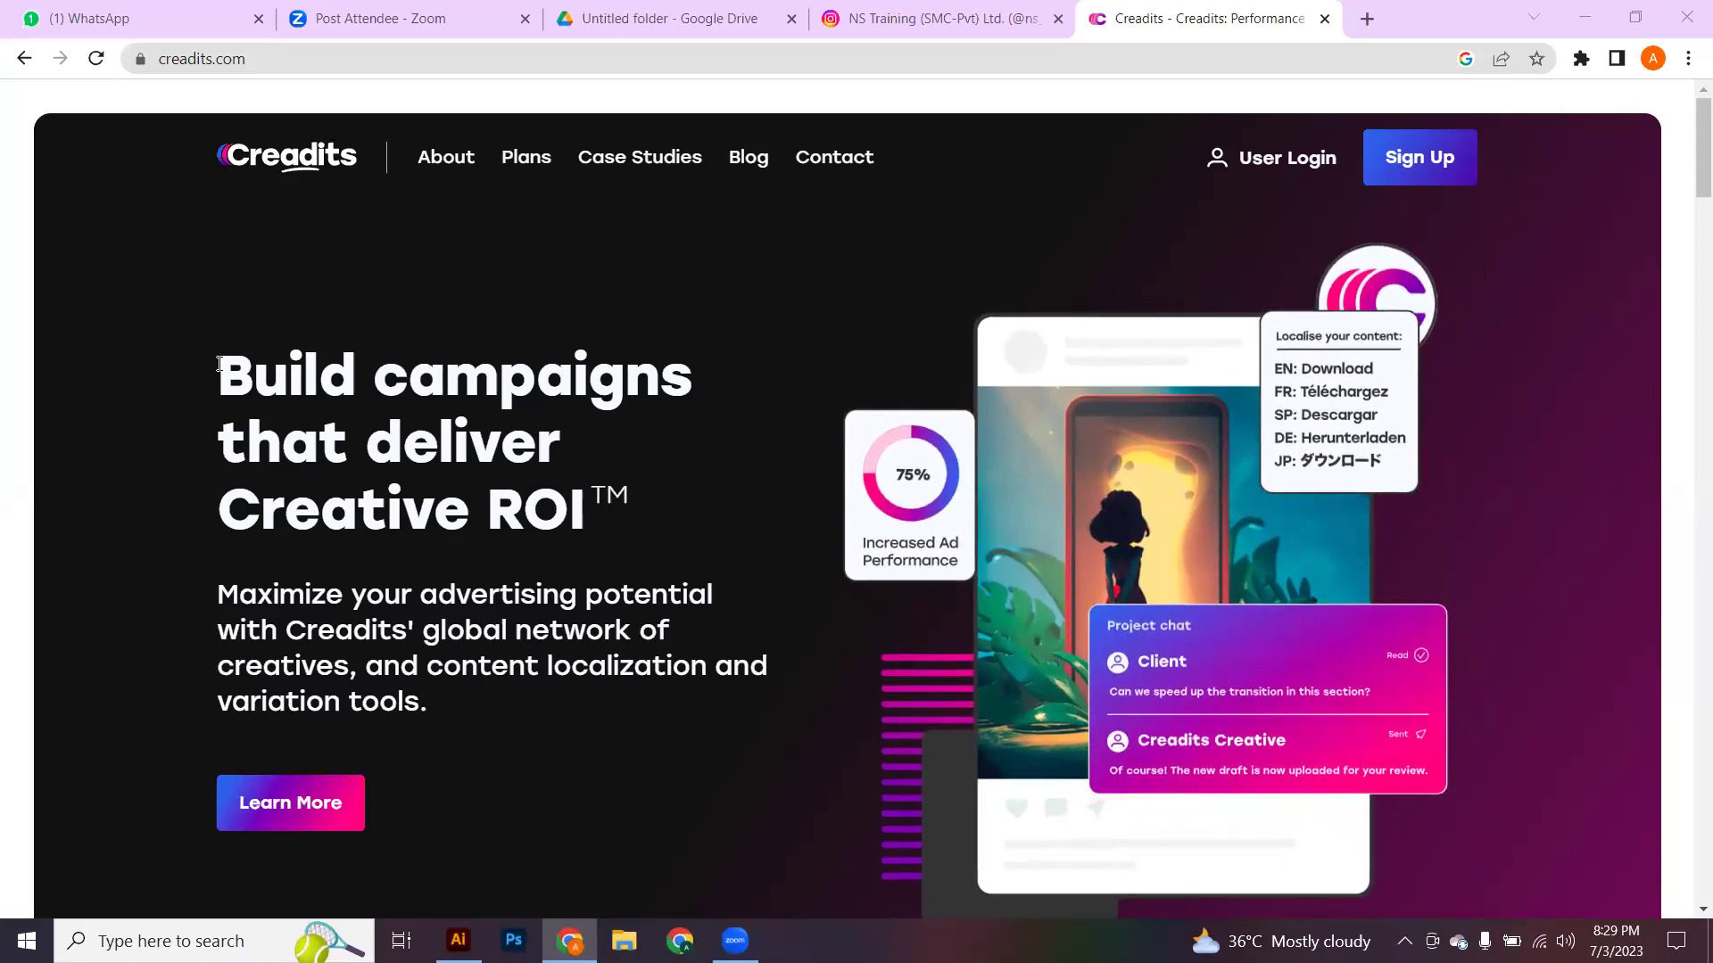
- Highlight the 'Build campaigns' hero heading and paragraph on the Creadits home page
left_click_drag(219, 365, 582, 505)
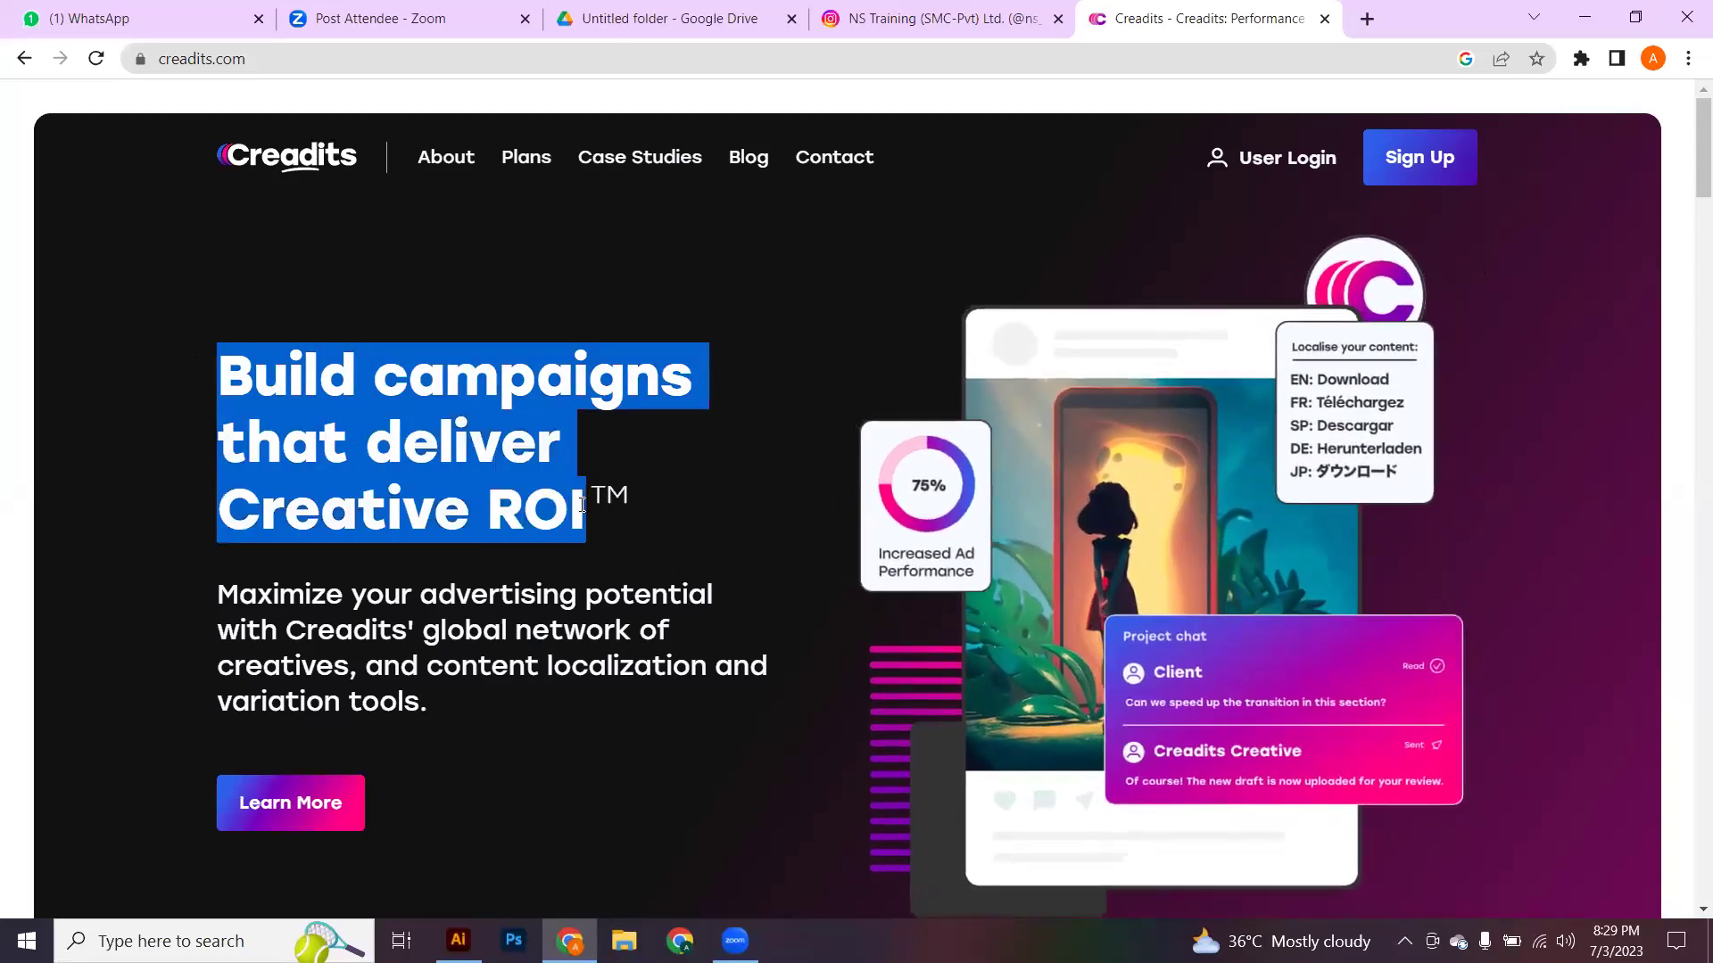
left_click(220, 591)
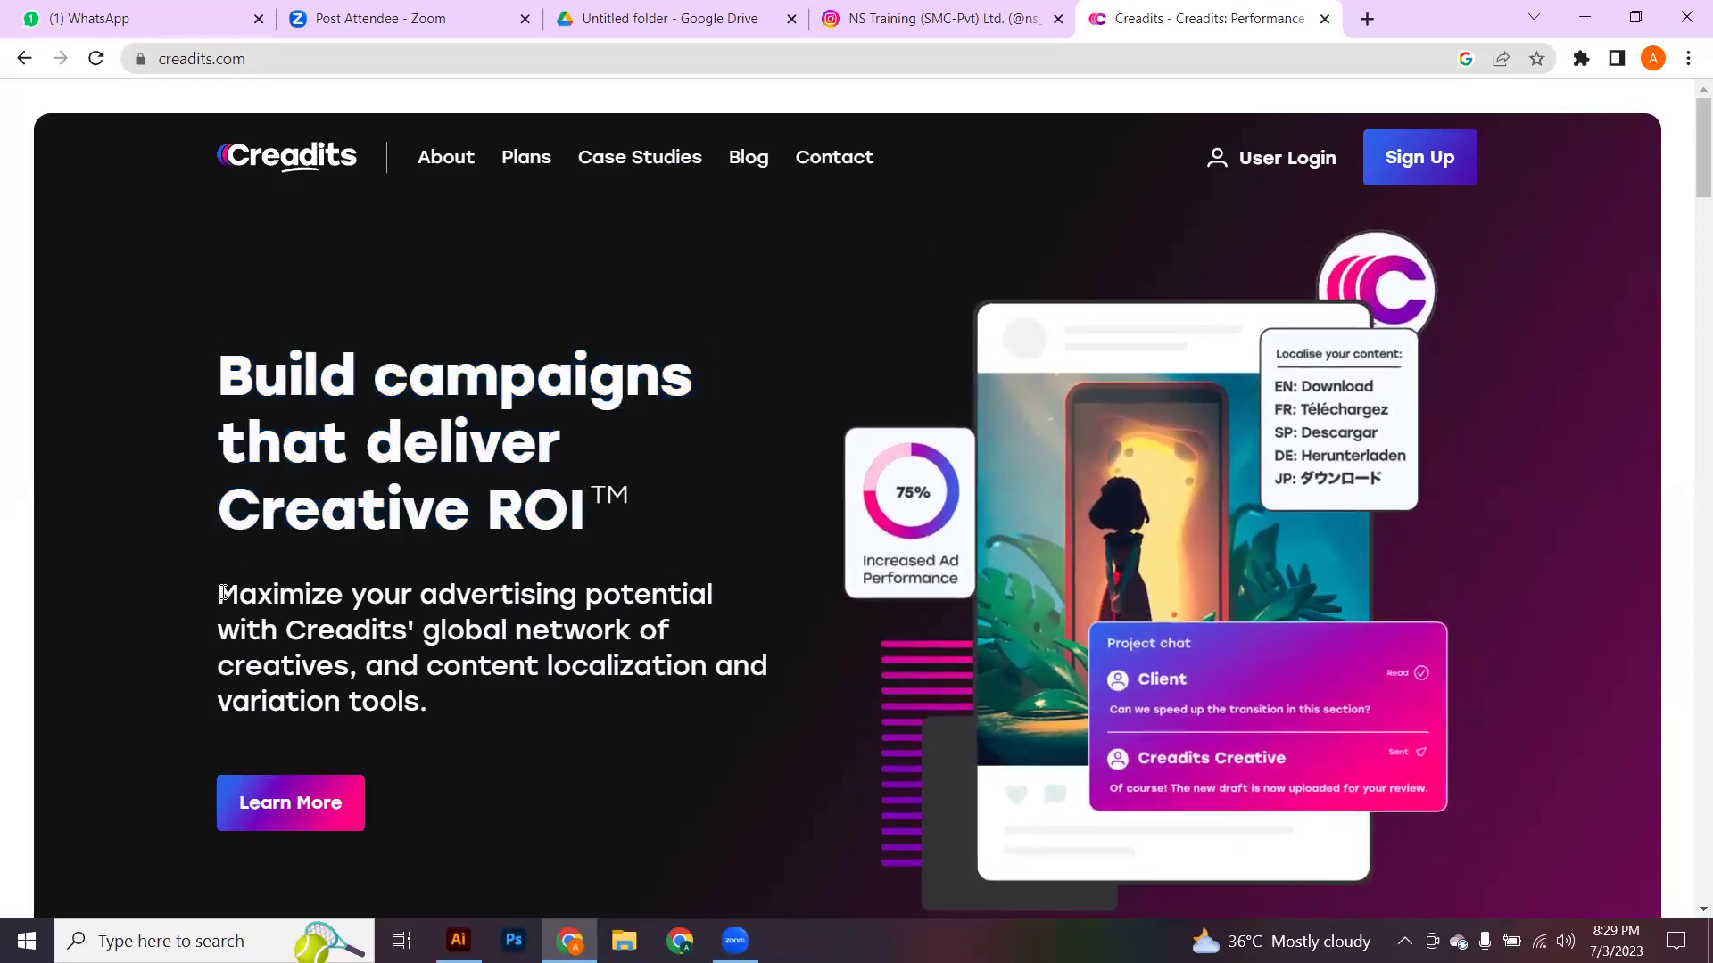
left_click_drag(286, 623, 428, 703)
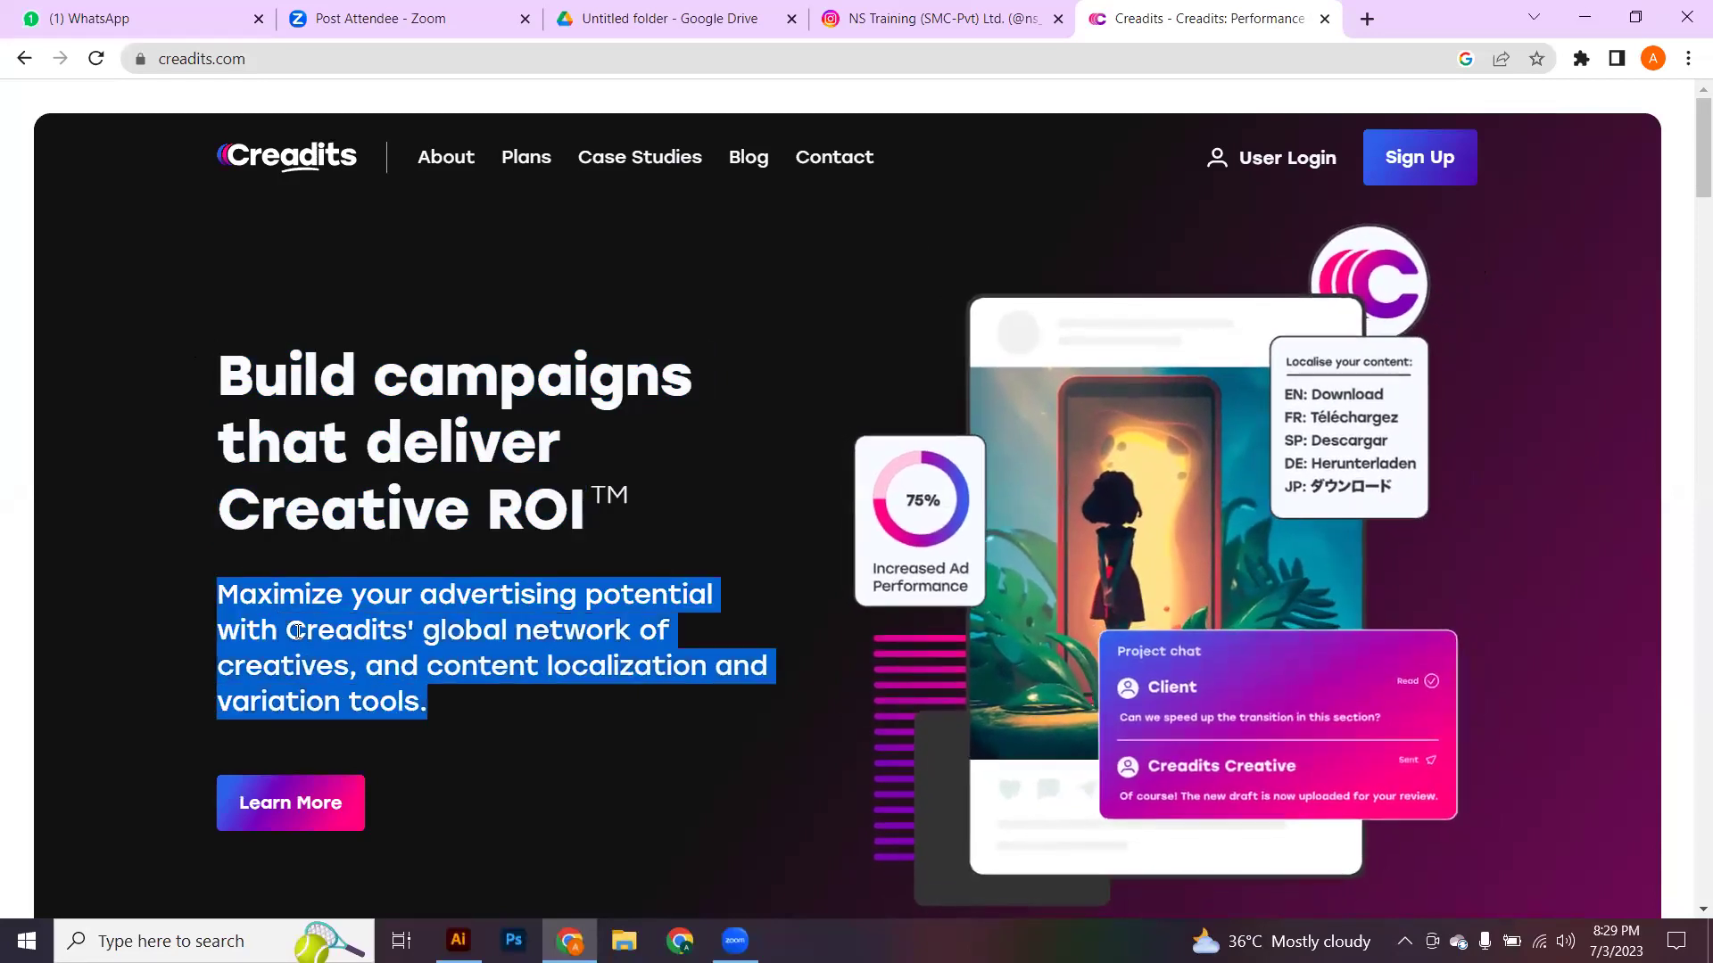
left_click(298, 630)
scroll(461, 327, "down", 10)
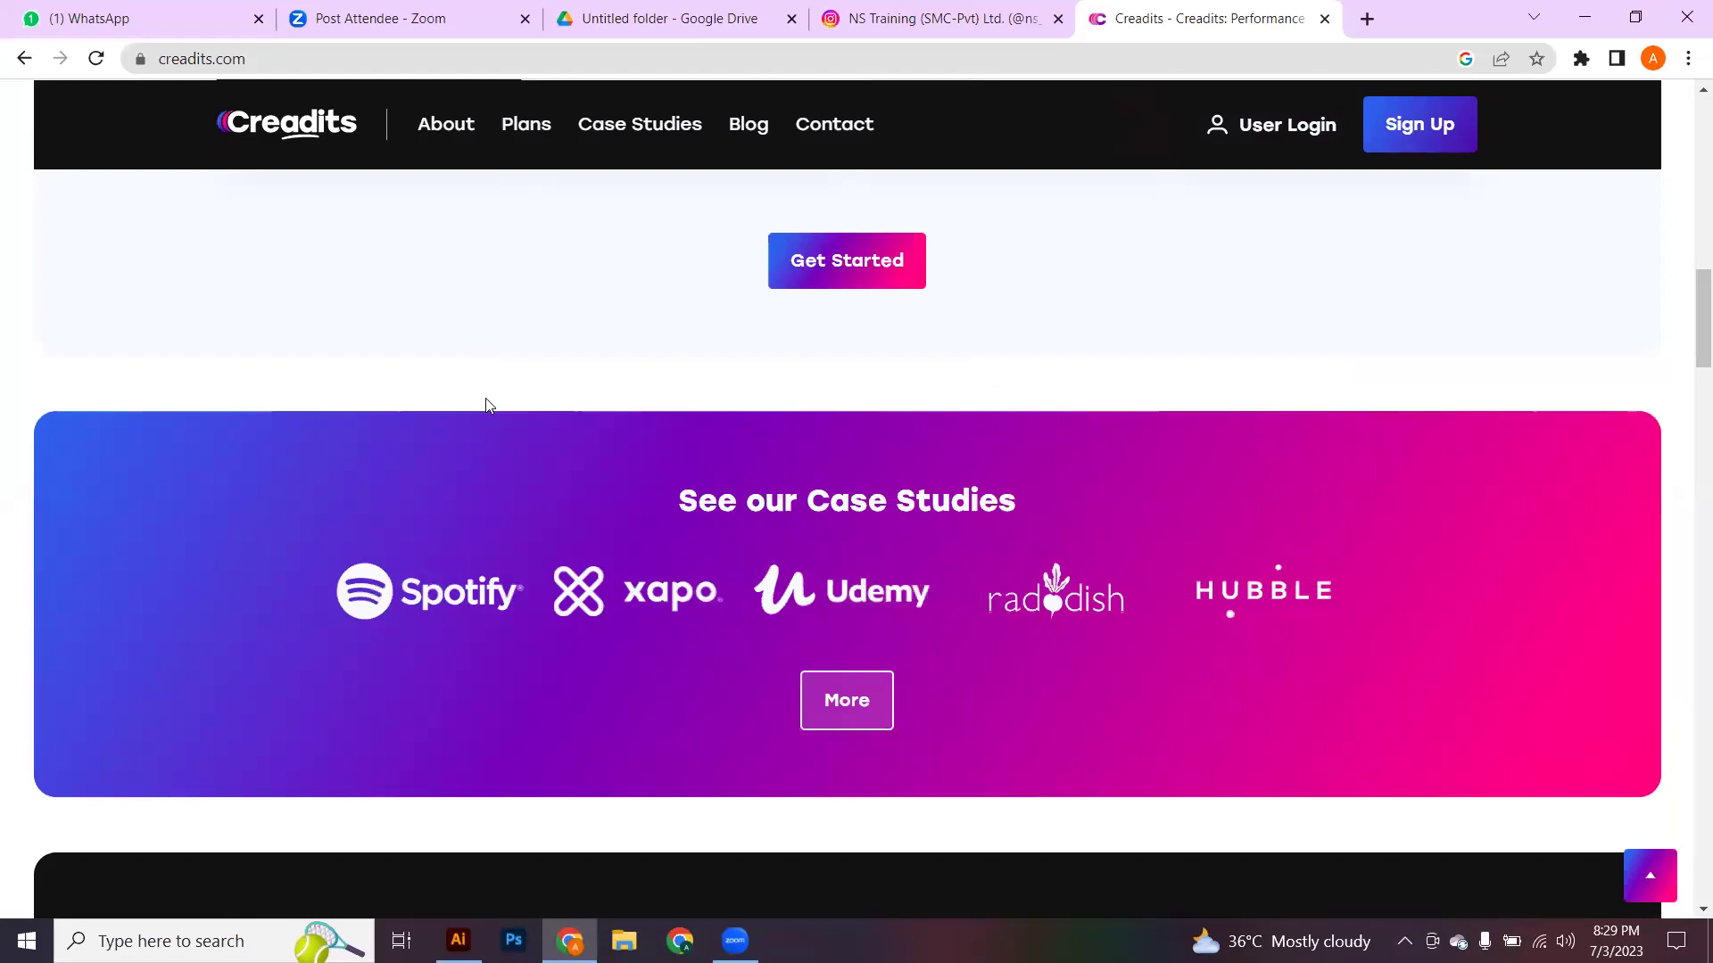
scroll(485, 398, "up", 10)
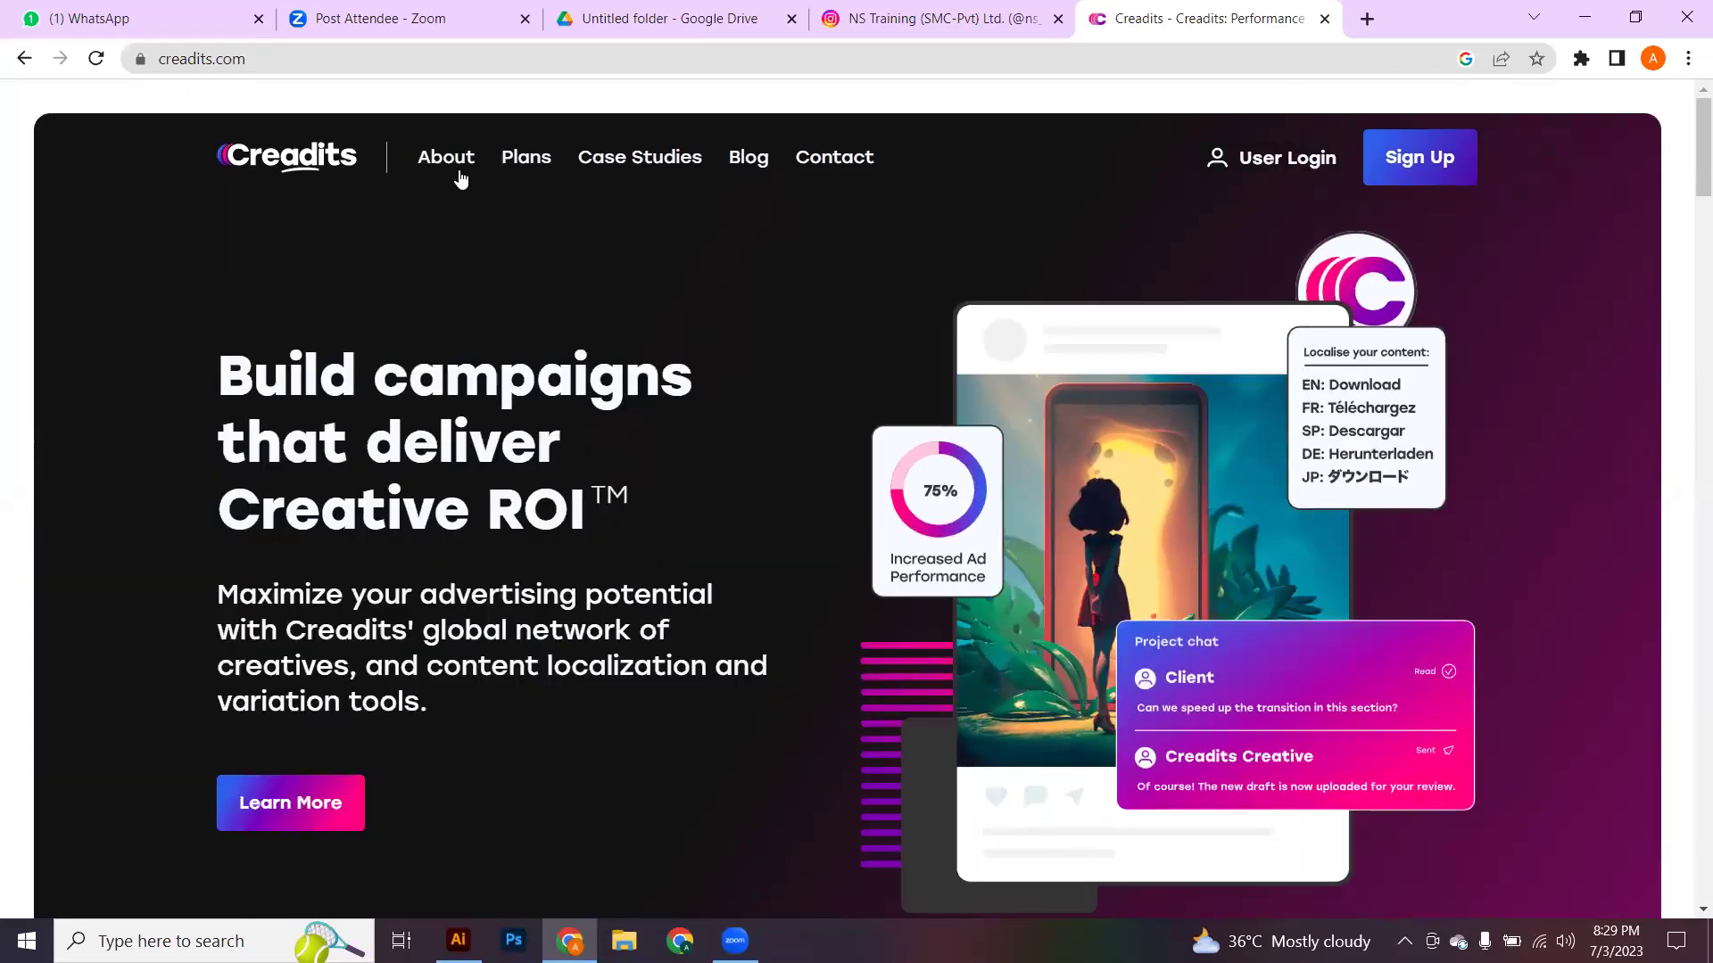
- Go to the About Creadits page and highlight the 'global network of professional design hubs' headline
left_click(438, 159)
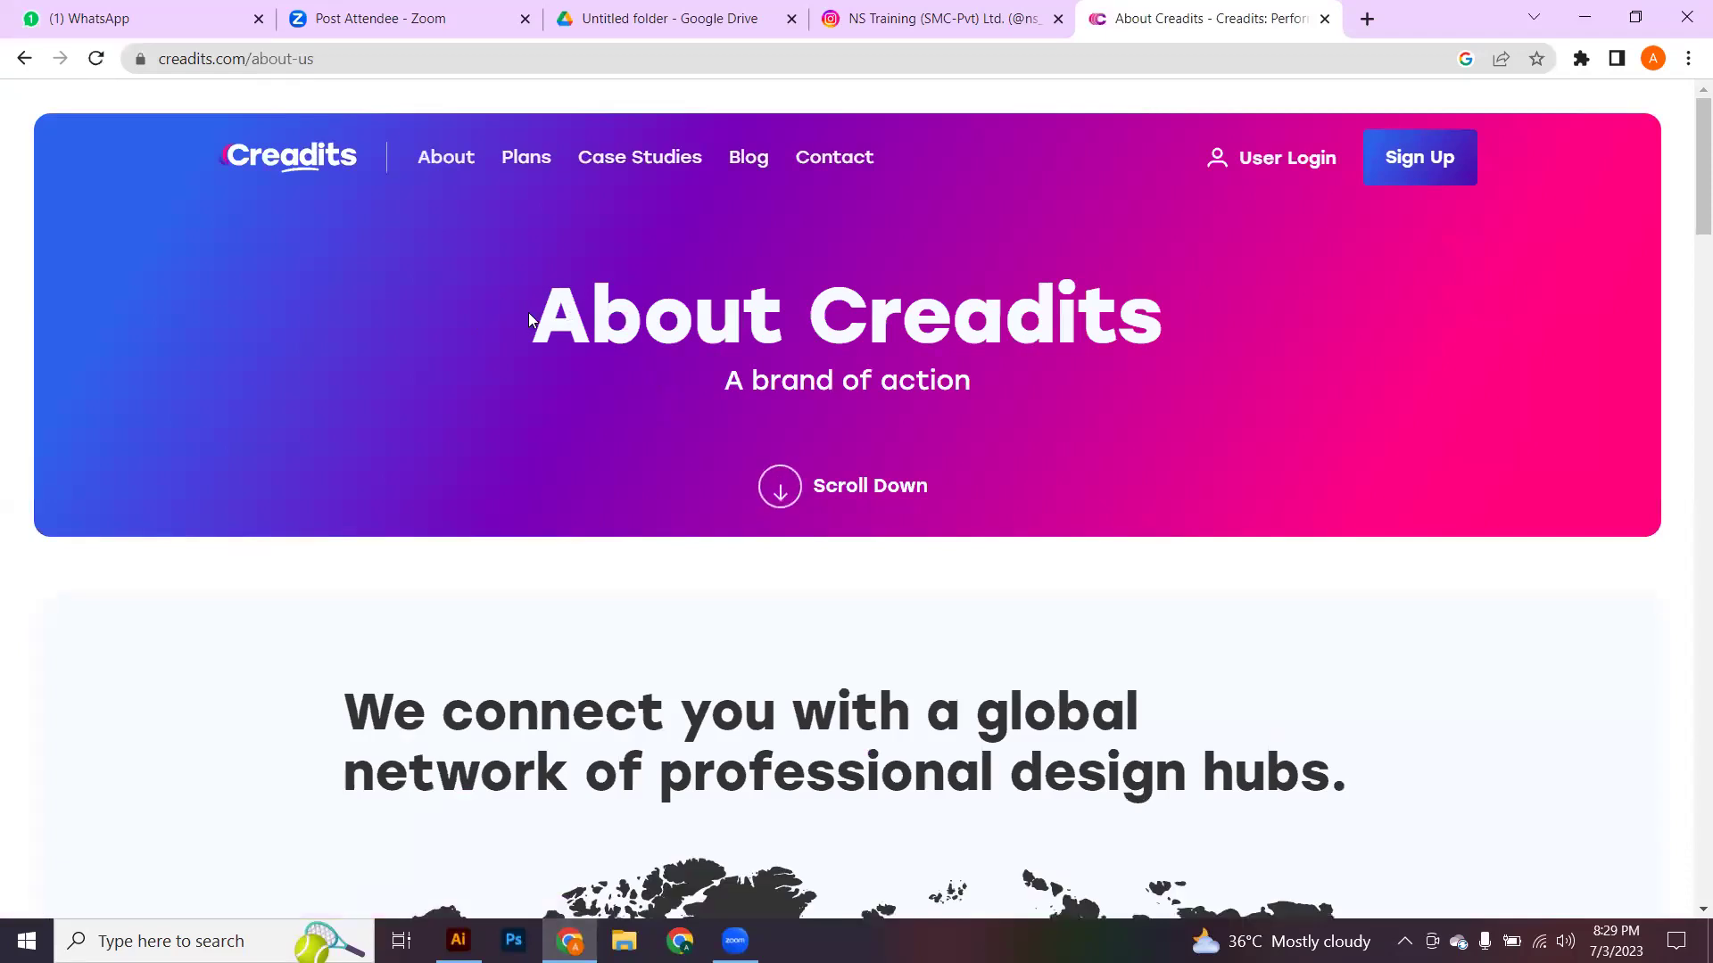
left_click_drag(552, 314, 1160, 310)
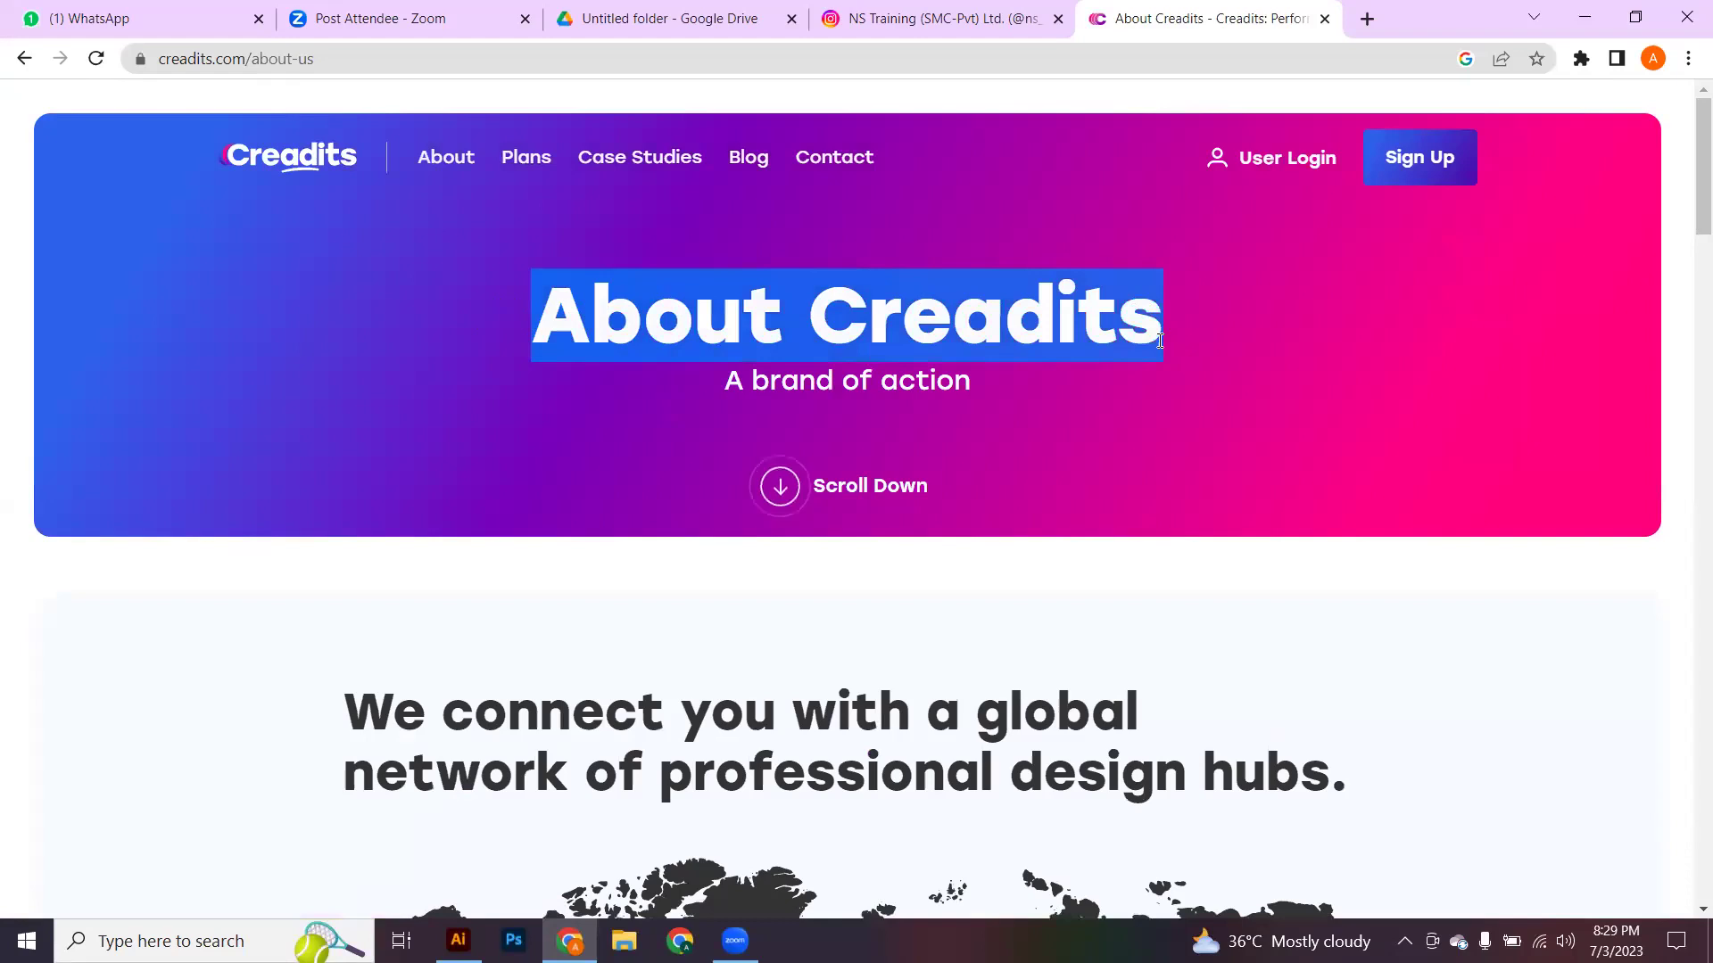
left_click(1427, 303)
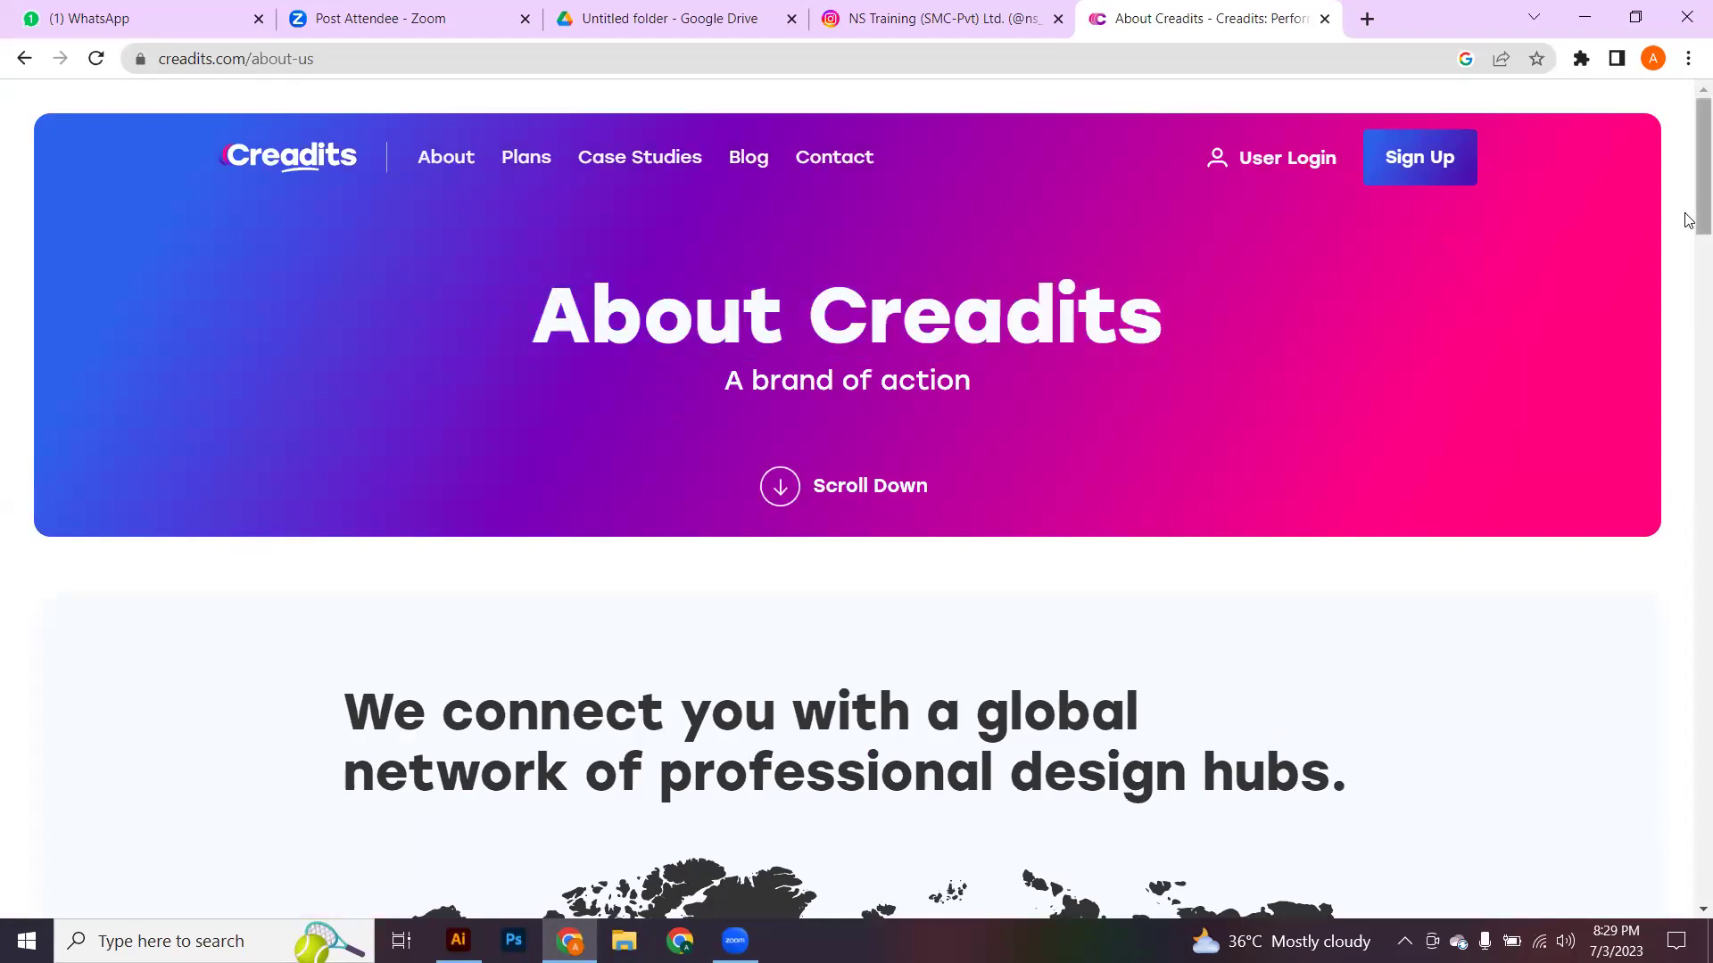
scroll(385, 458, "down", 3)
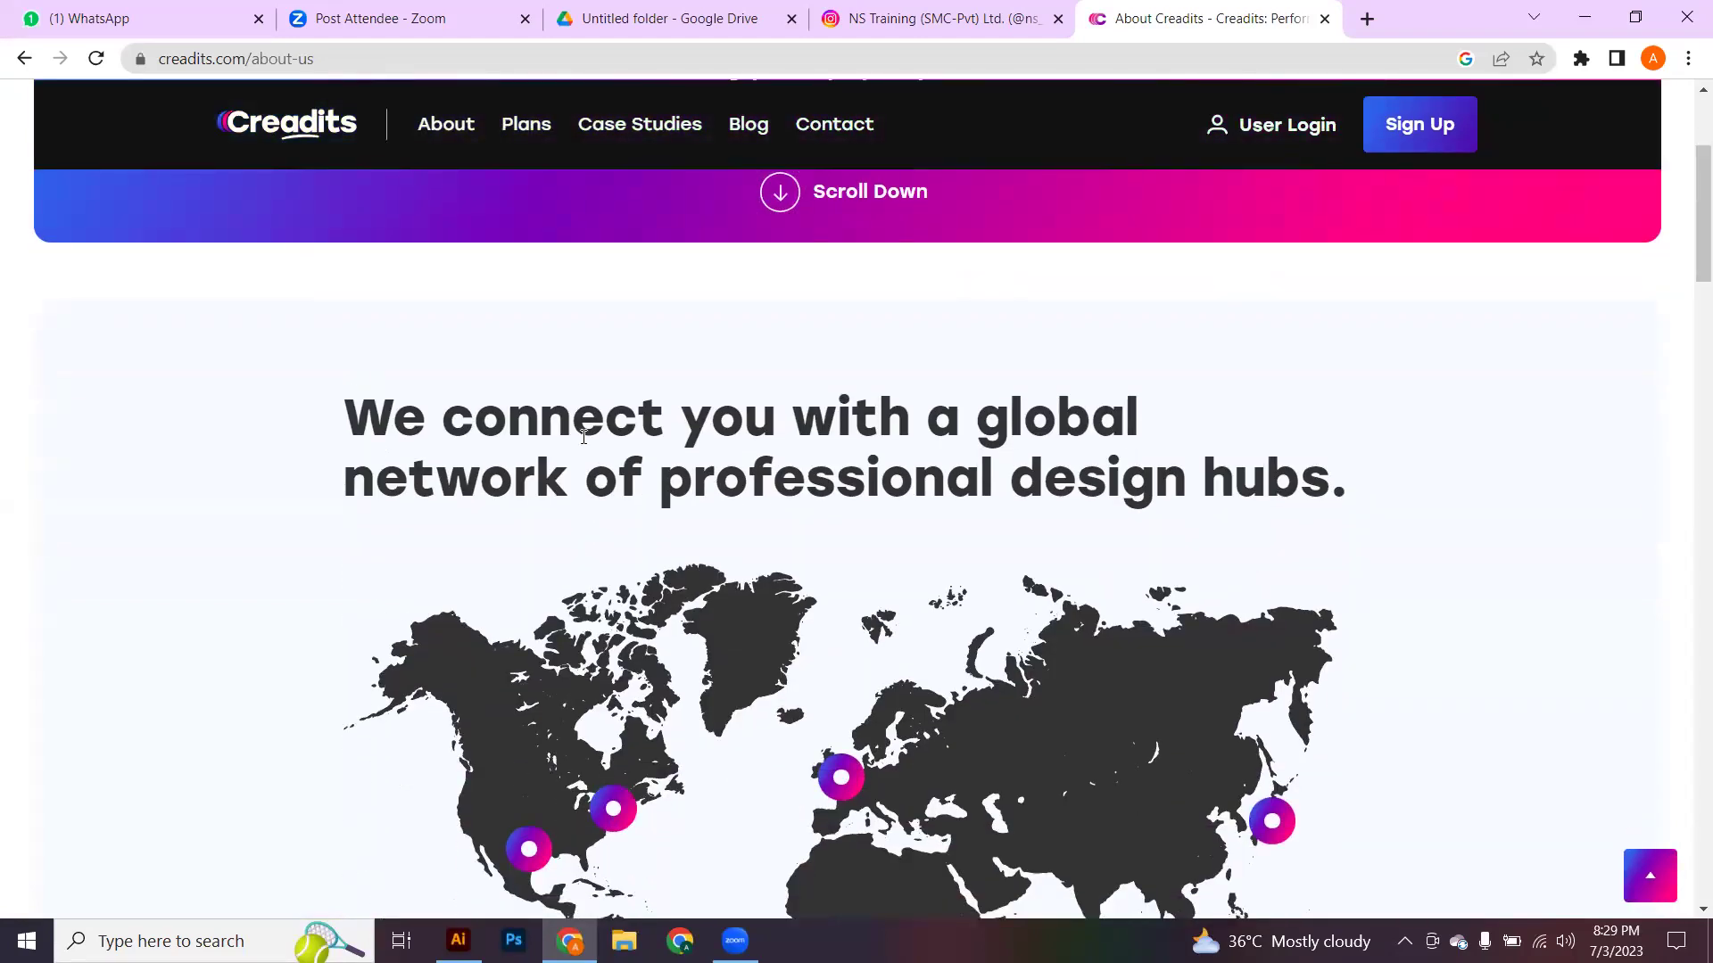
left_click_drag(348, 391, 1321, 476)
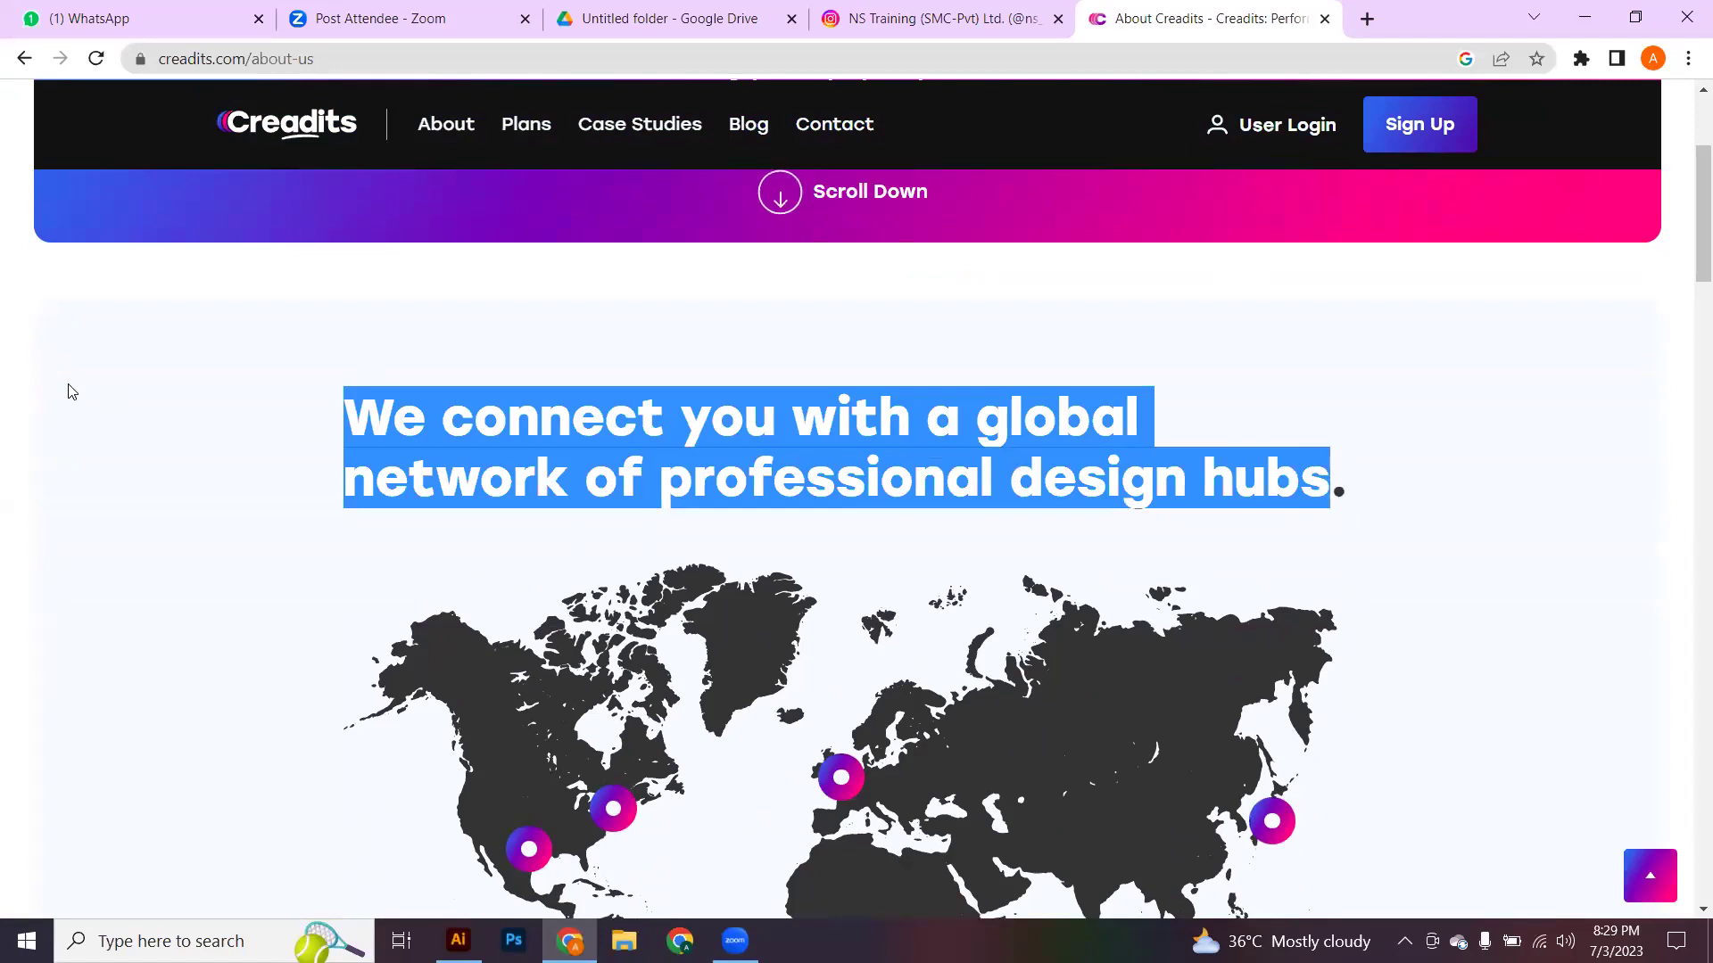
left_click_drag(350, 405, 830, 510)
left_click(372, 411)
left_click_drag(372, 411, 1384, 486)
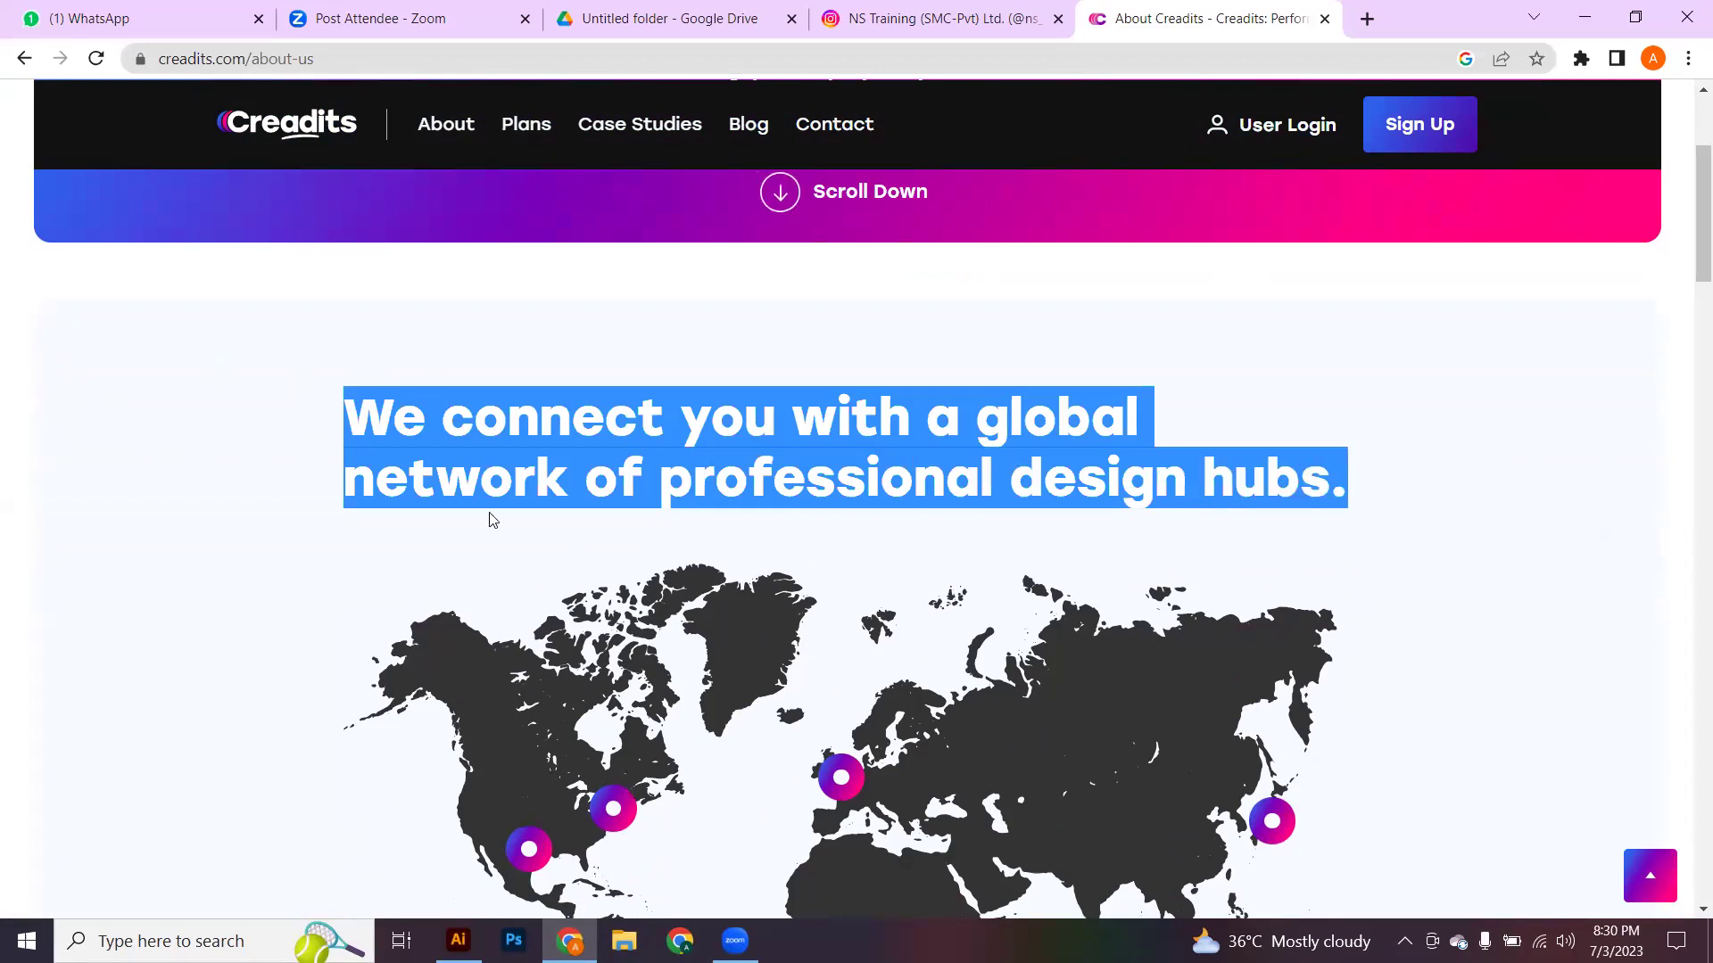
left_click(346, 413)
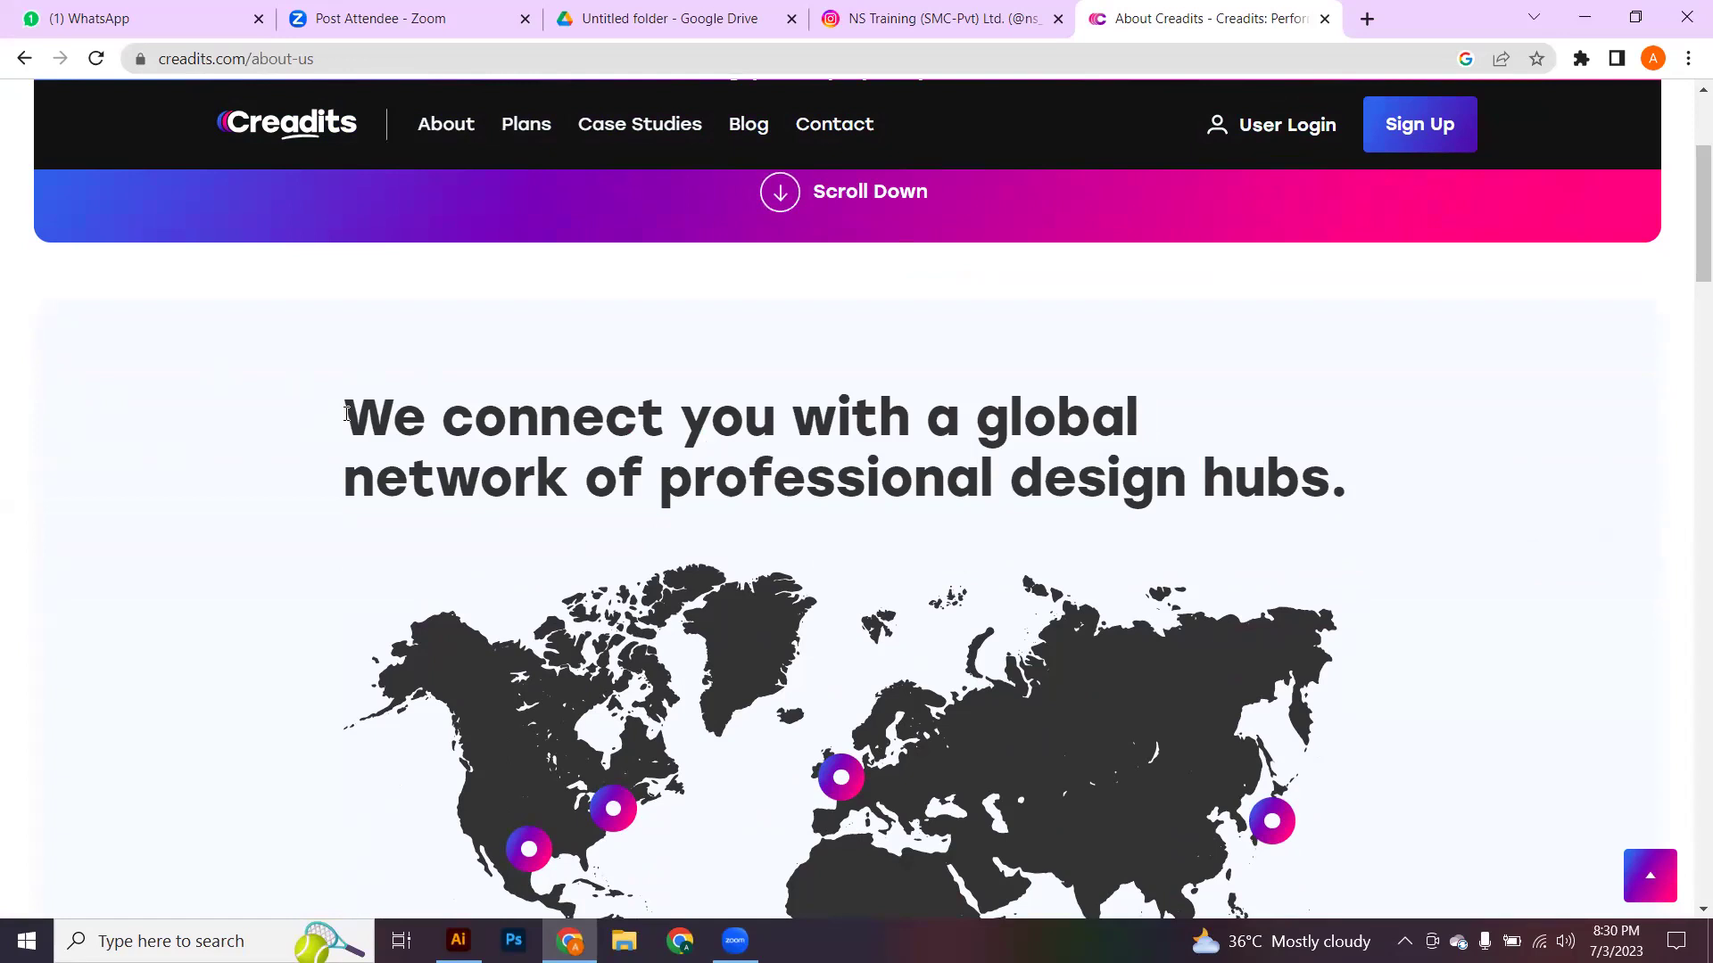
scroll(754, 518, "down", 8)
scroll(754, 517, "down", 7)
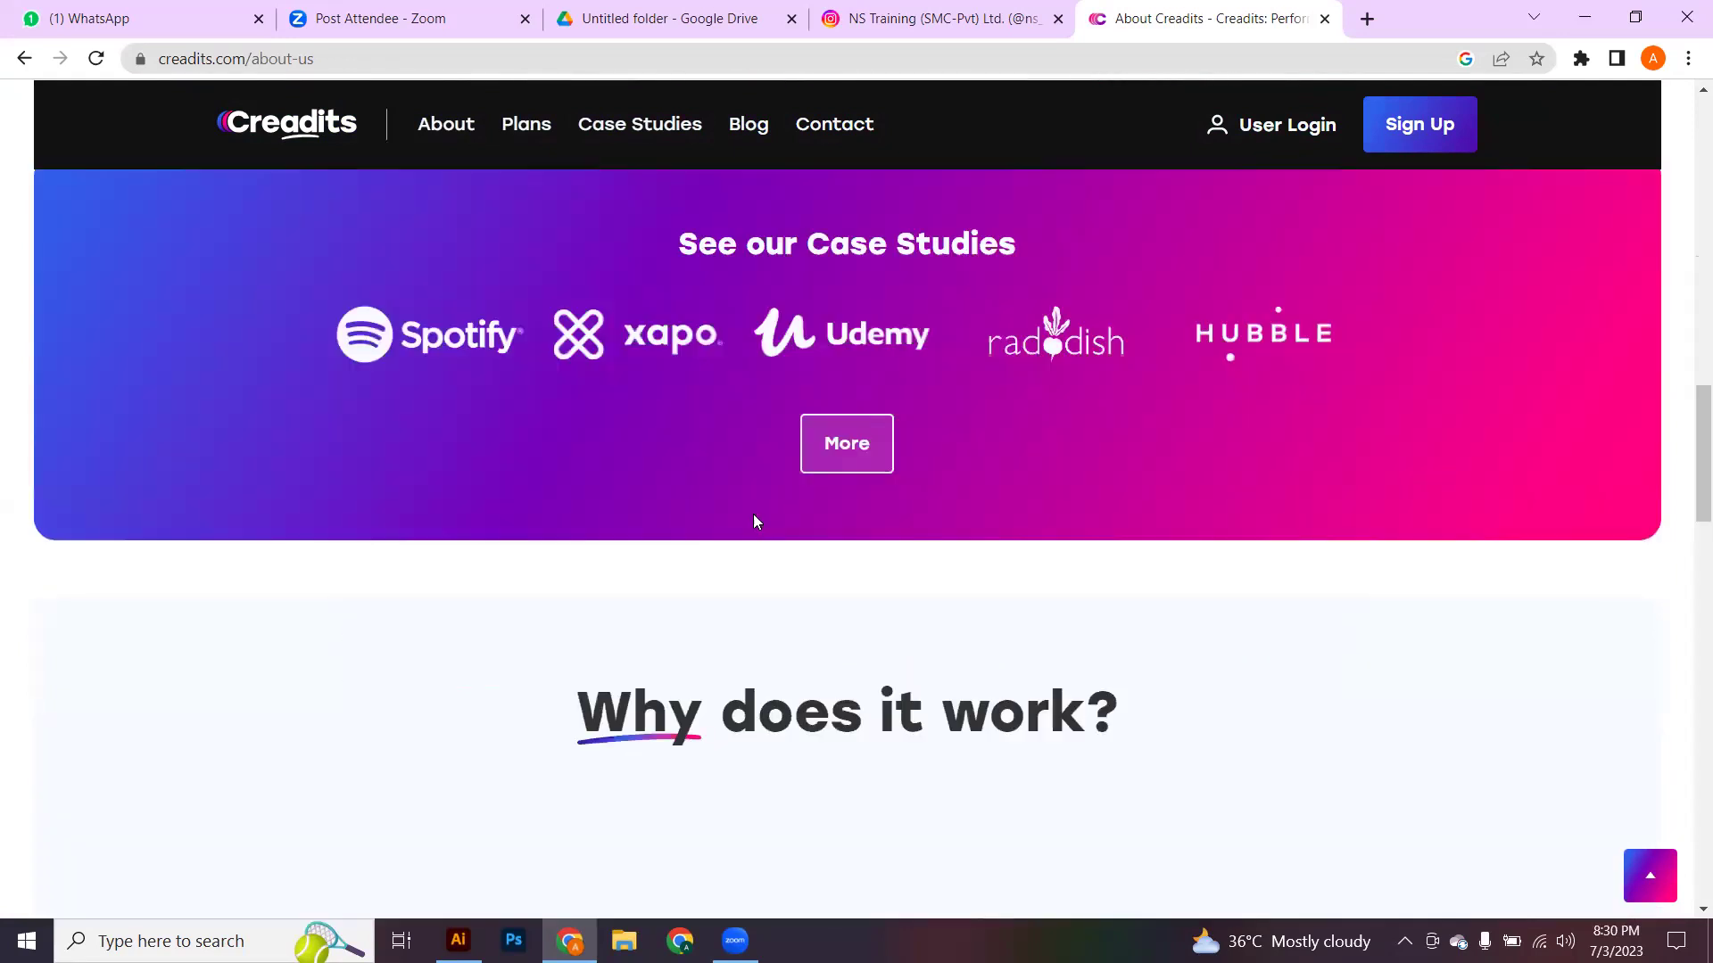
scroll(753, 517, "up", 2)
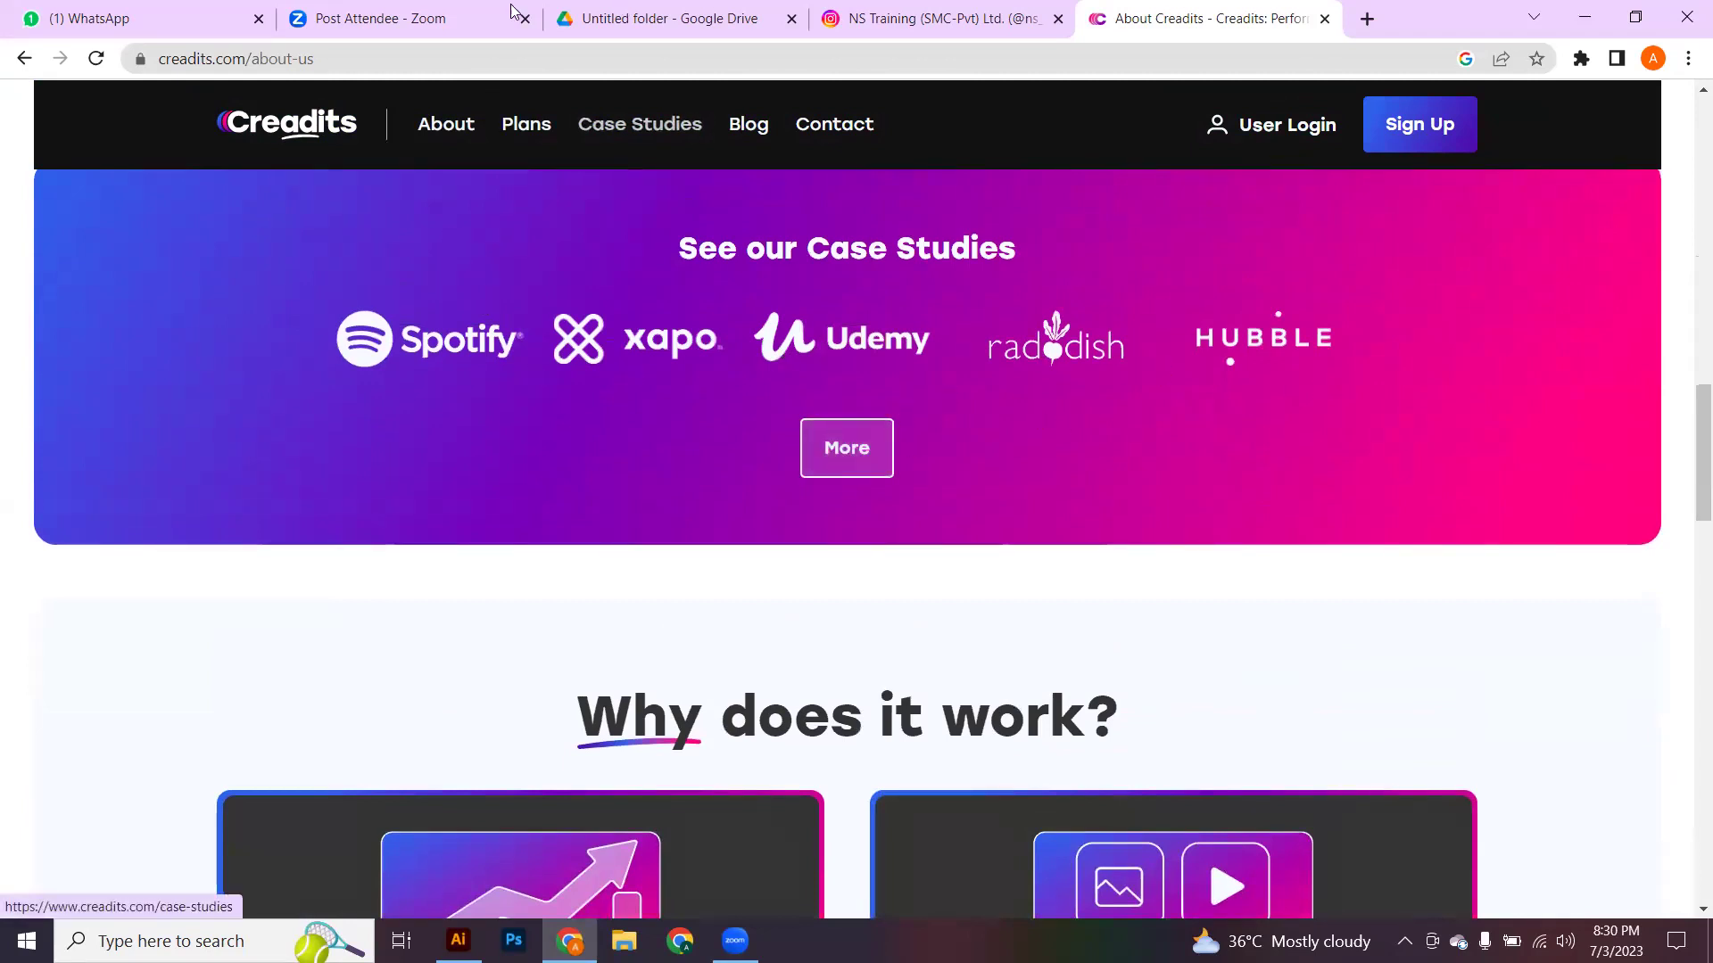
scroll(787, 492, "up", 15)
scroll(775, 622, "down", 12)
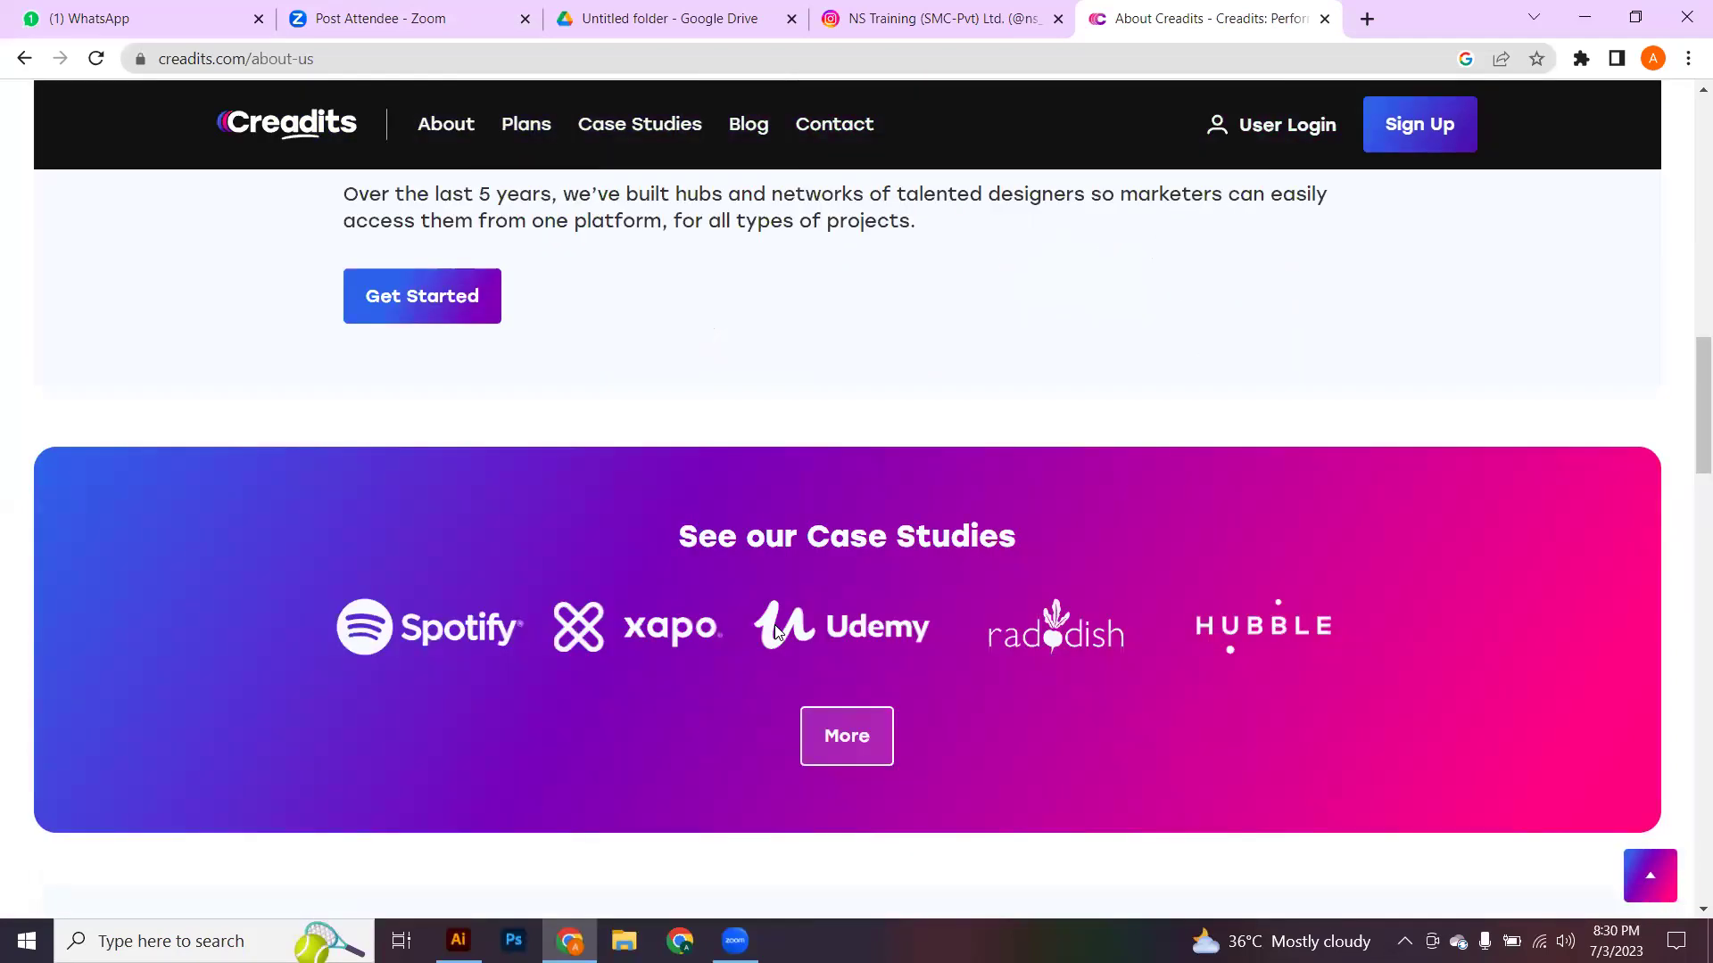
scroll(774, 625, "down", 8)
scroll(775, 625, "down", 8)
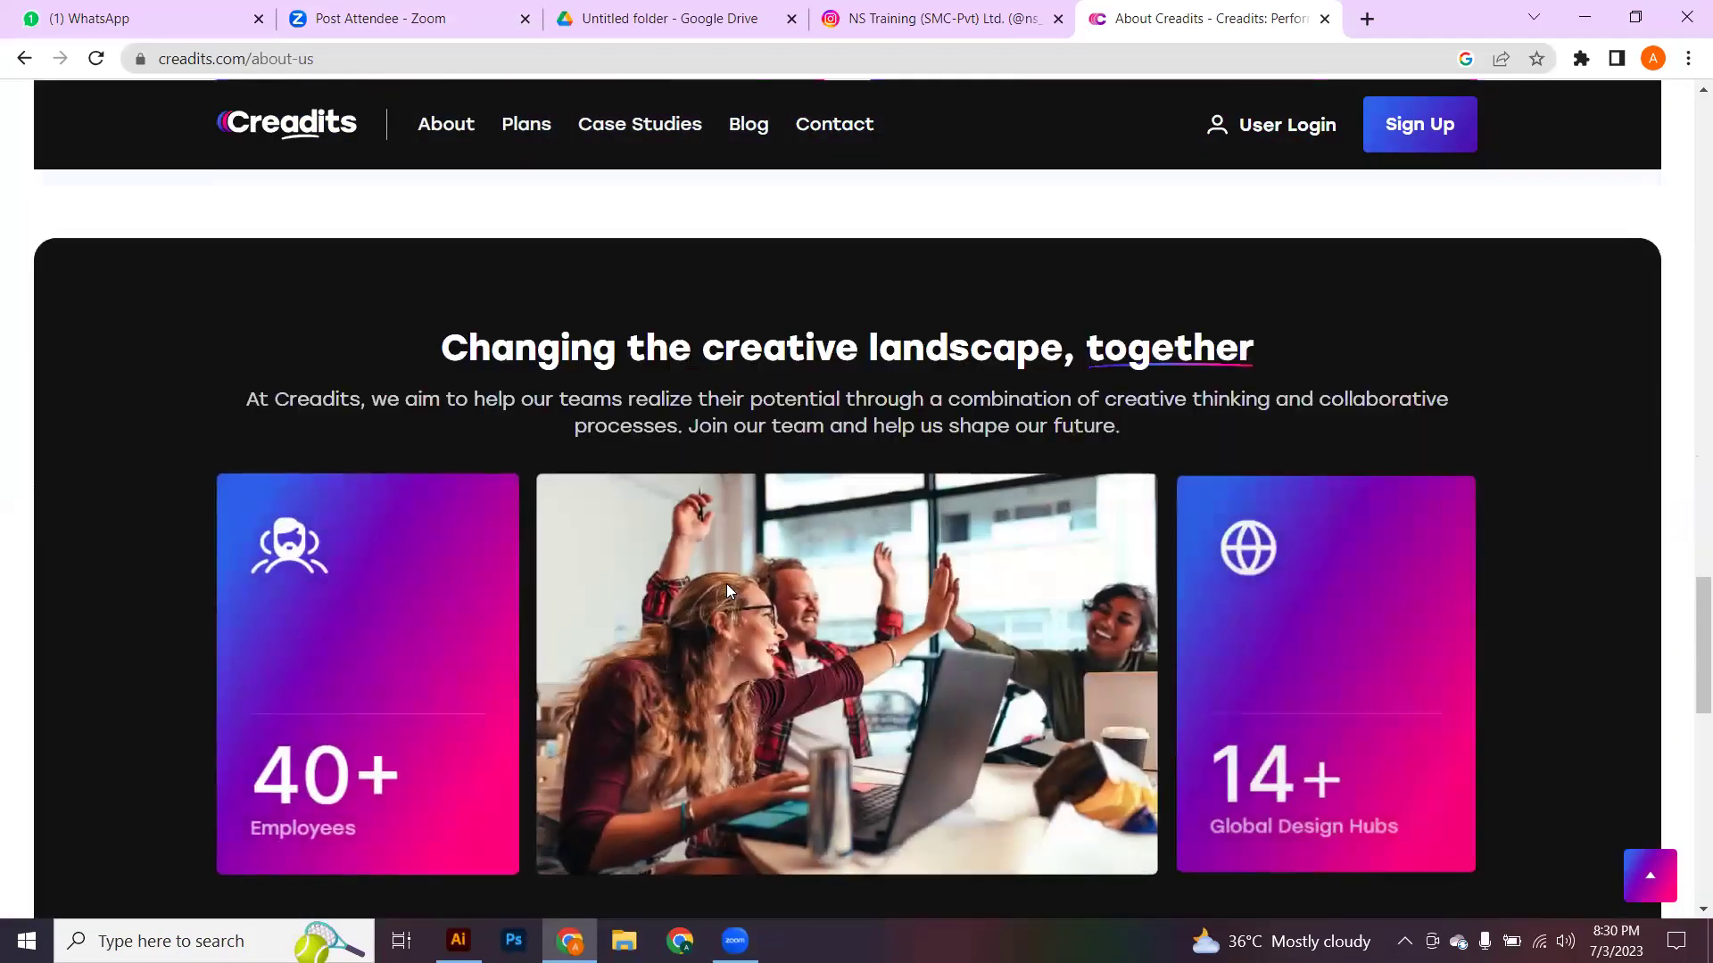
scroll(726, 583, "up", 8)
mouse_move(337, 650)
left_mouse_down()
mouse_move(556, 654)
mouse_move(730, 693)
mouse_move(736, 797)
left_mouse_up()
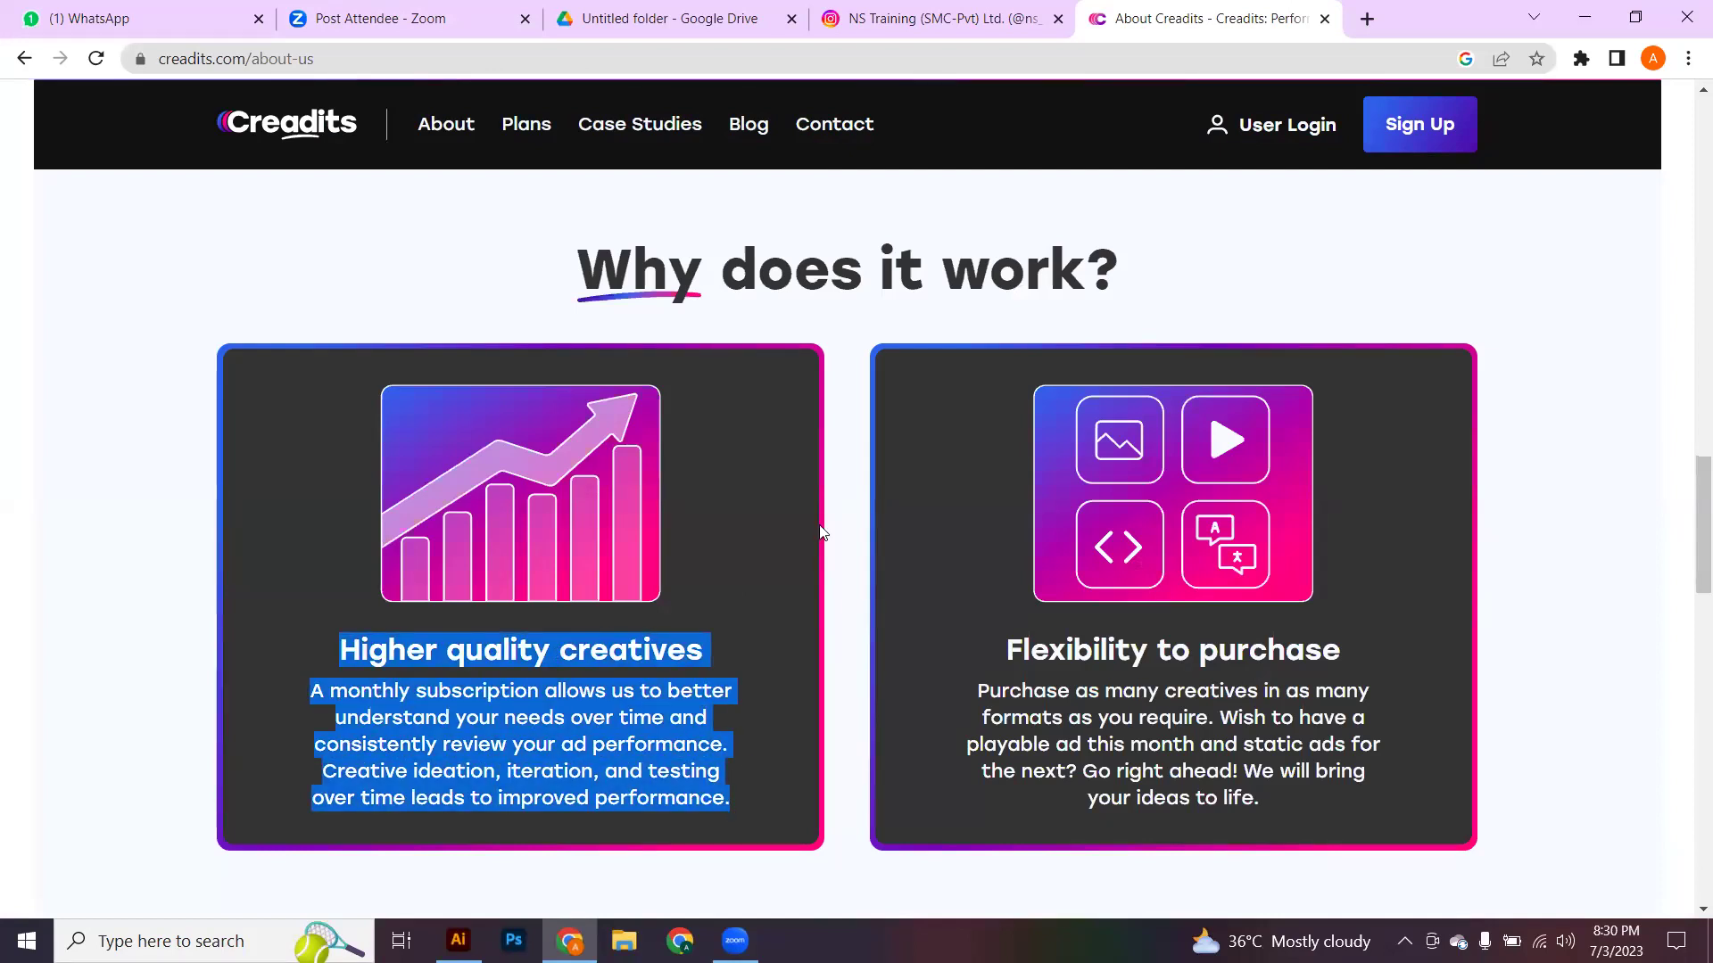
scroll(819, 544, "down", 15)
scroll(810, 573, "up", 20)
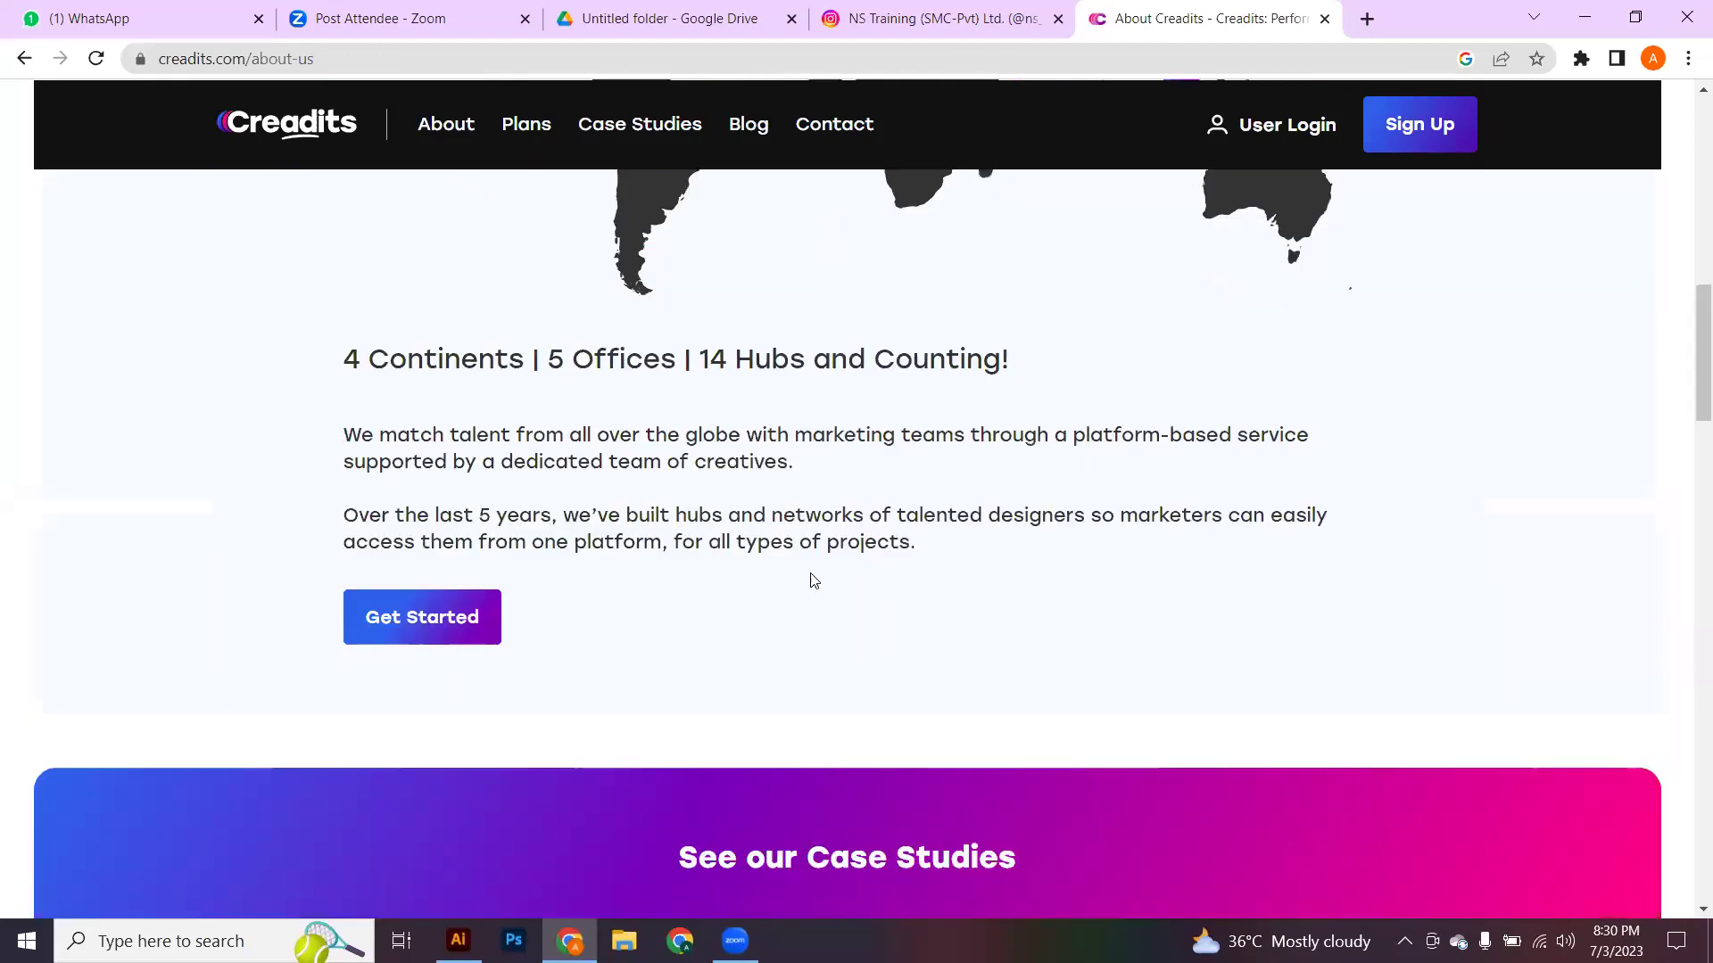
scroll(812, 580, "up", 12)
scroll(808, 573, "down", 16)
scroll(808, 573, "up", 8)
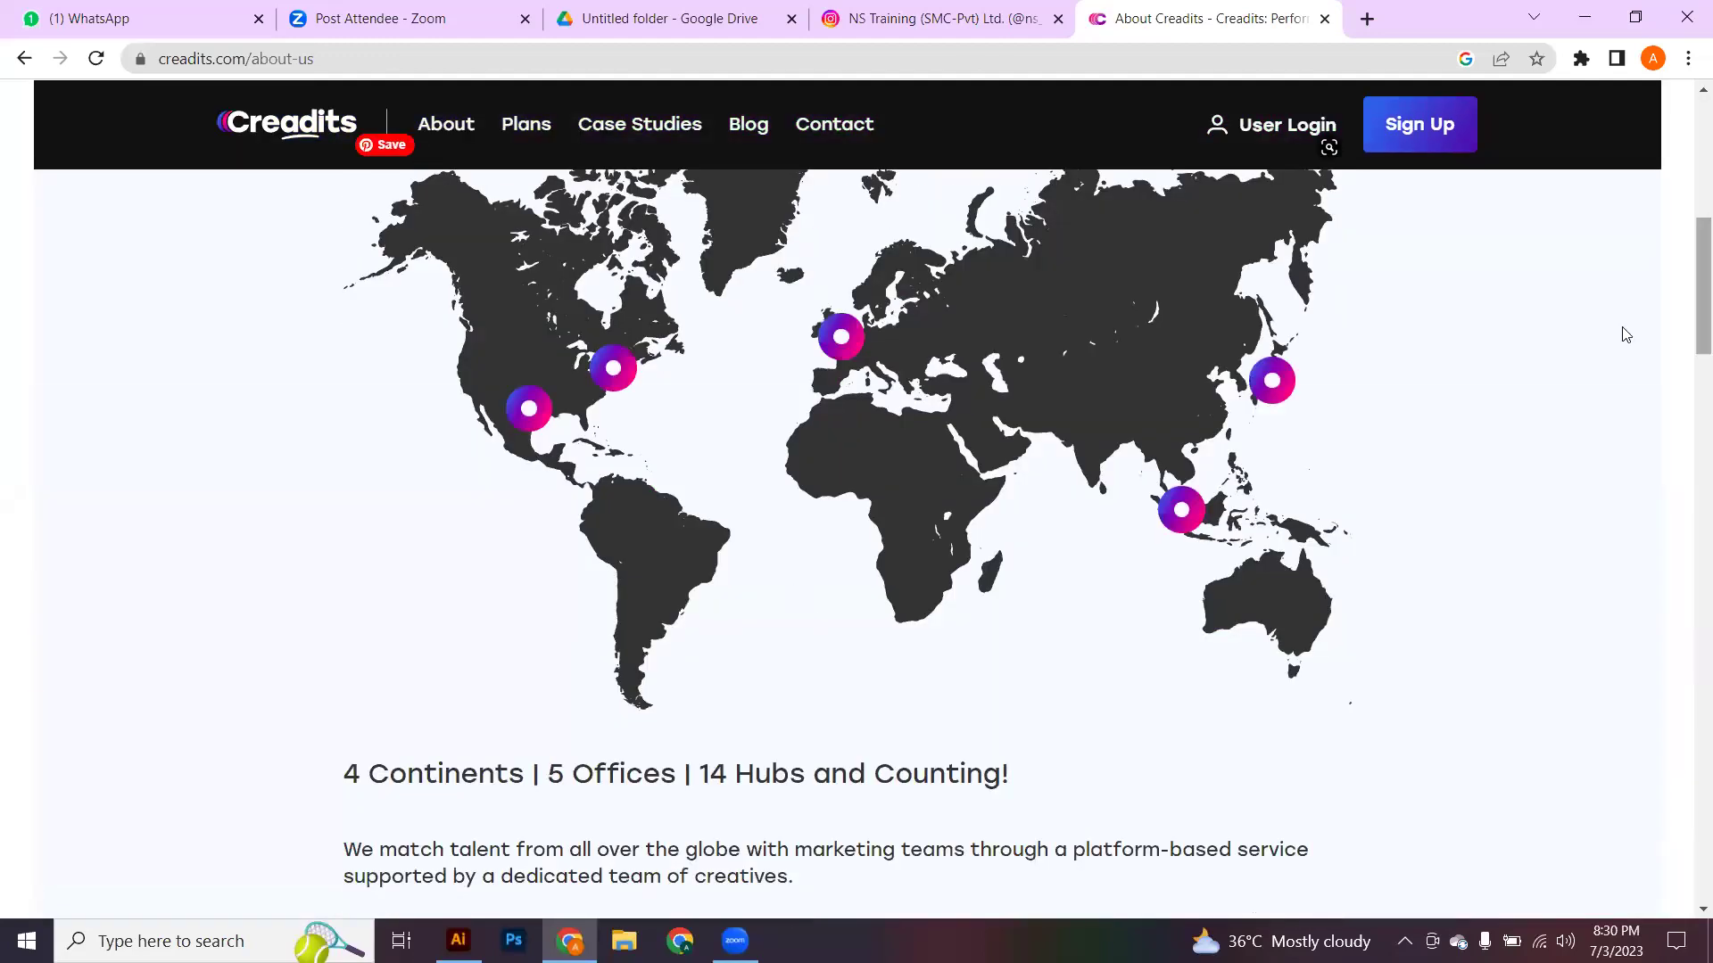
scroll(803, 401, "down", 4)
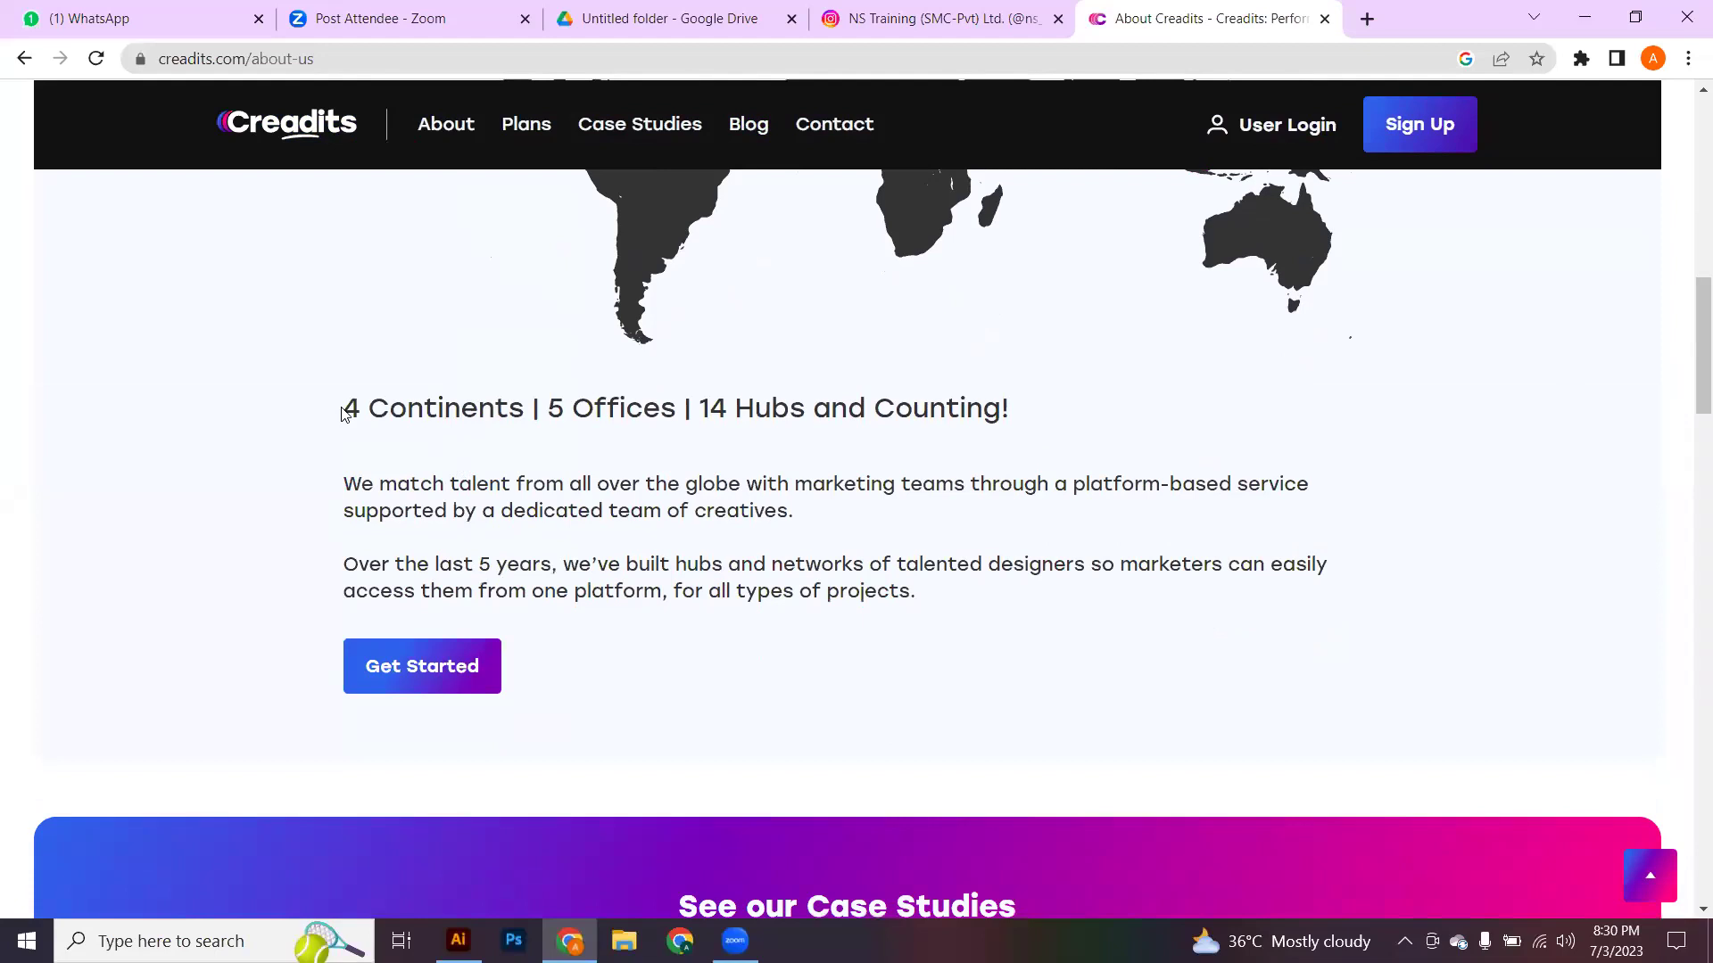
left_click_drag(342, 413, 923, 600)
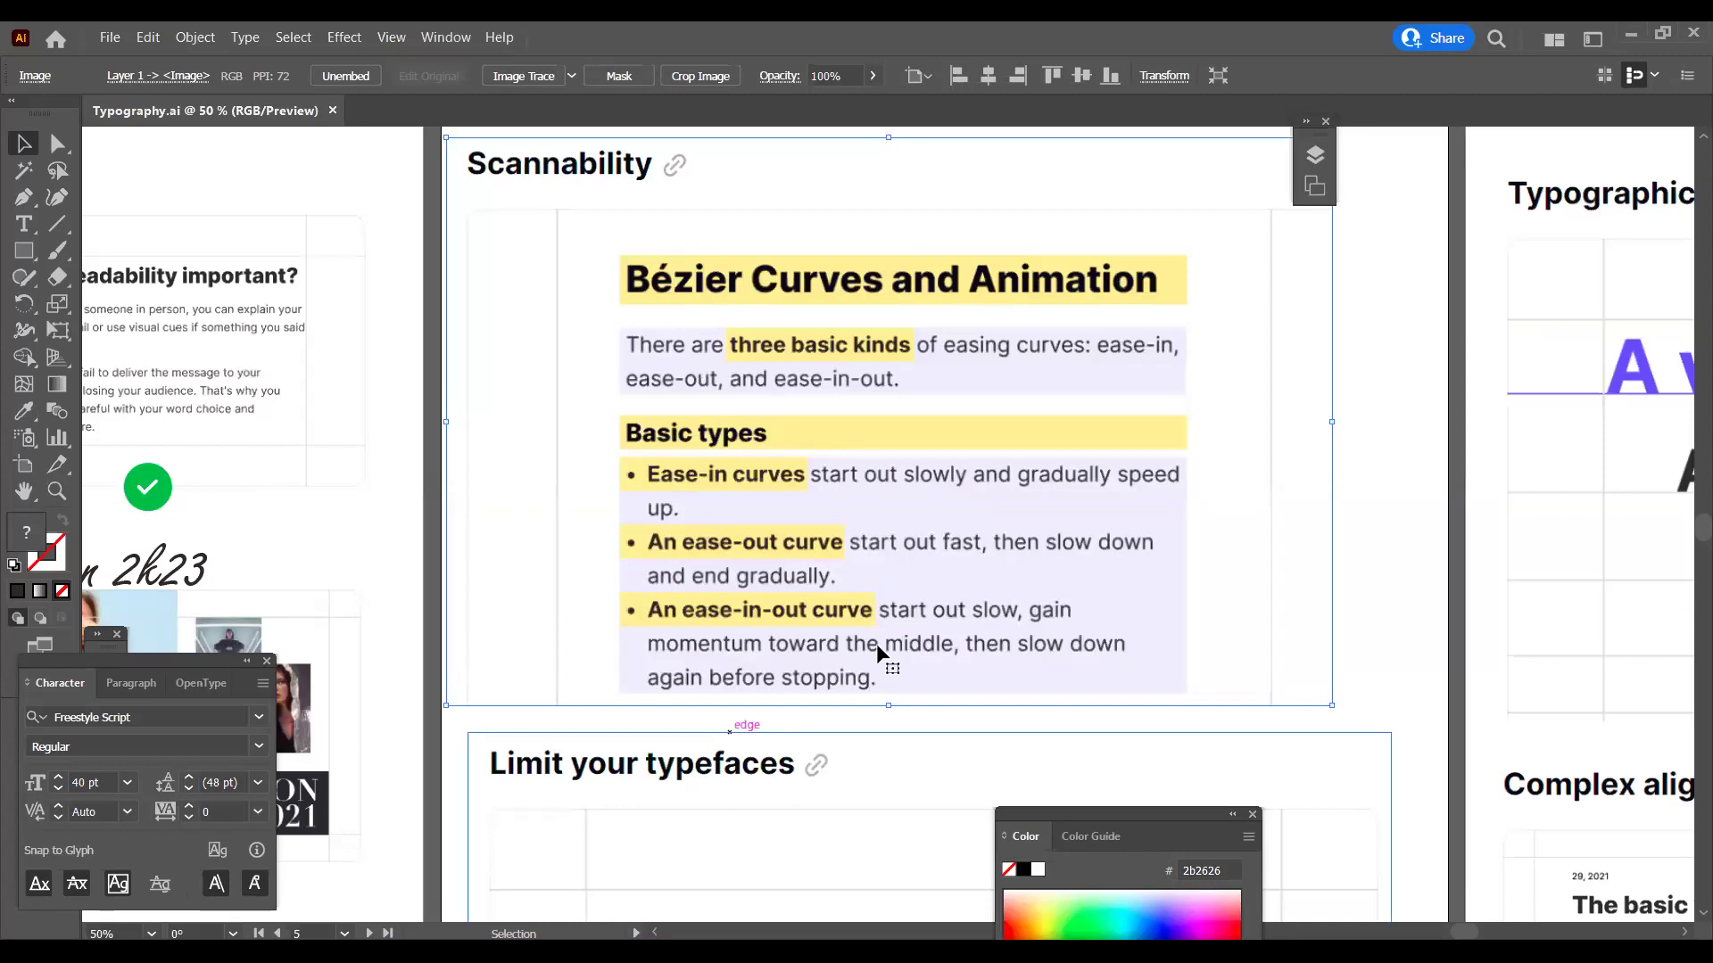
- Scroll and pan the canvas onto the 'Limit your typefaces' artboard
scroll(625, 535, "down", 3)
scroll(669, 464, "down", 1)
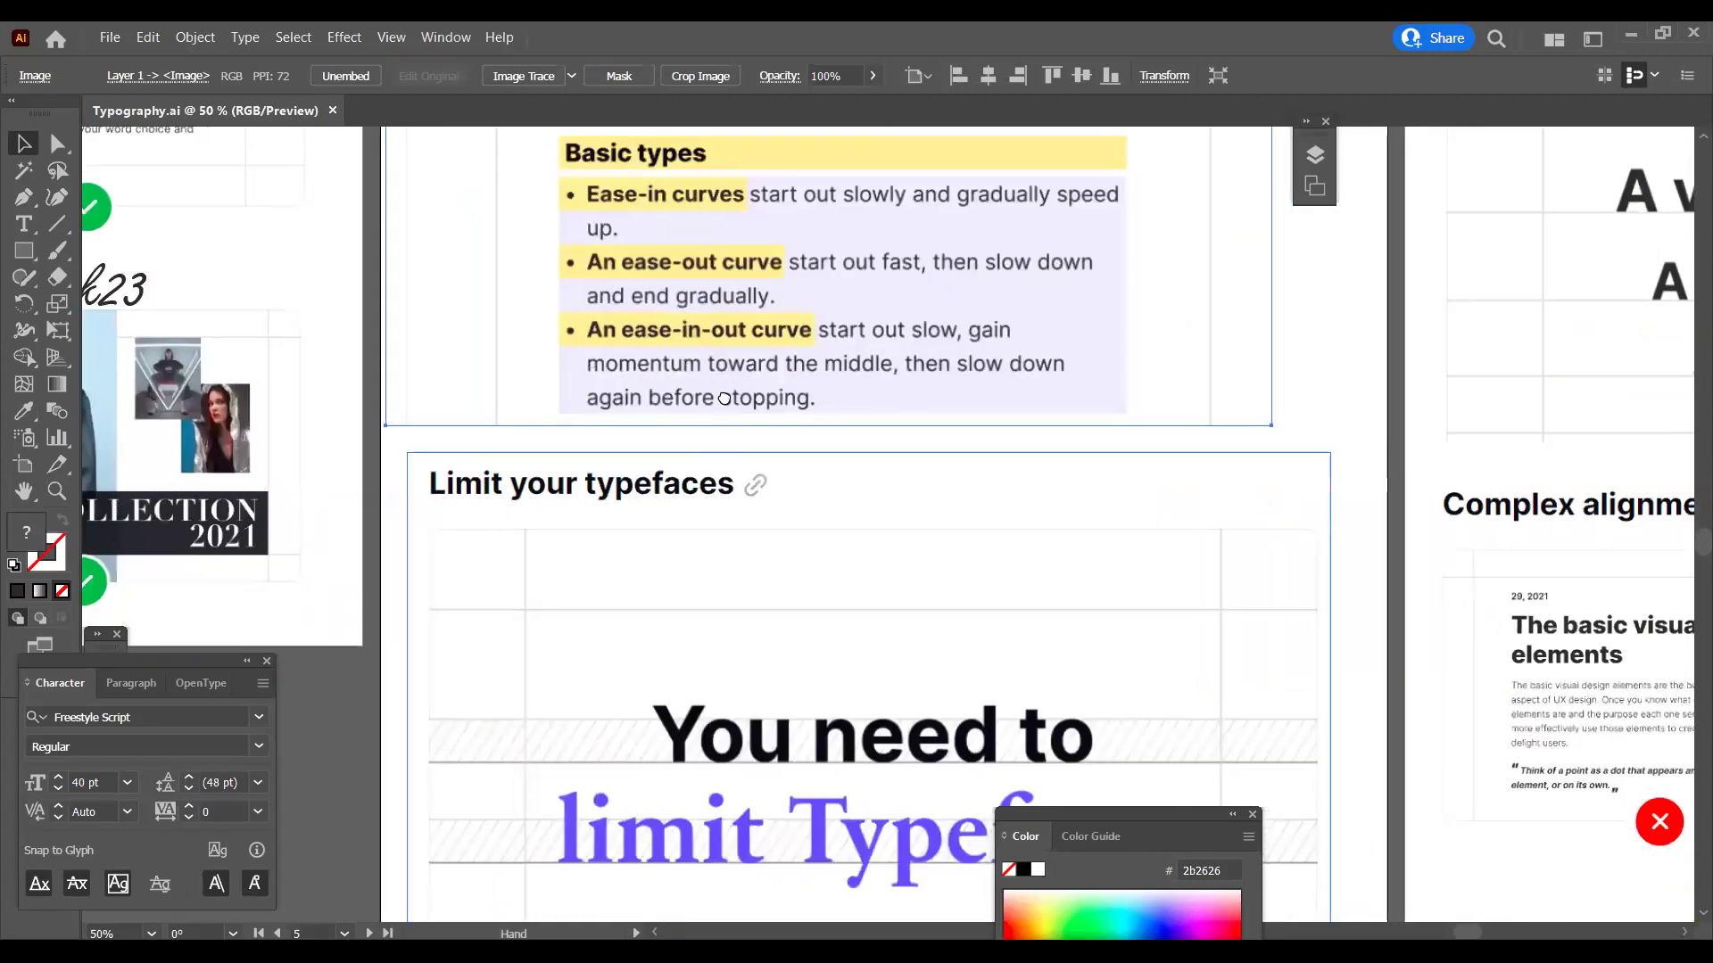
scroll(713, 419, "down", 4)
left_click_drag(690, 413, 665, 405)
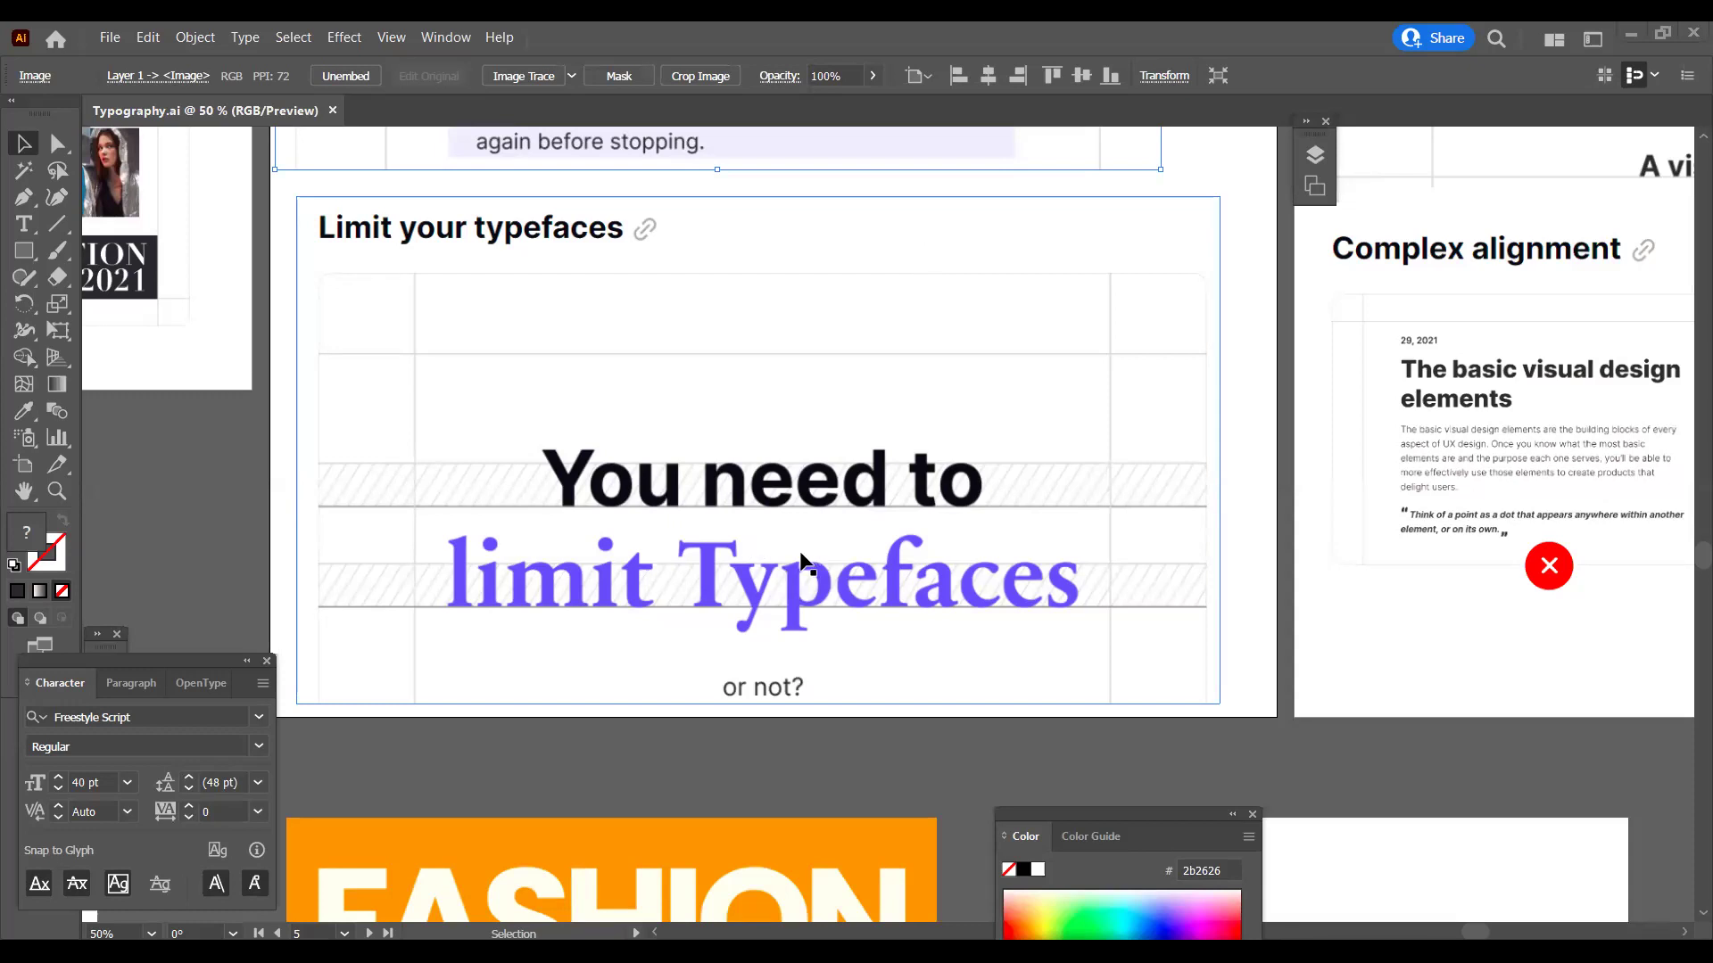
- Add a text line reading 'I am taking a class' above 'You need to'
left_click(22, 225)
left_click(604, 327)
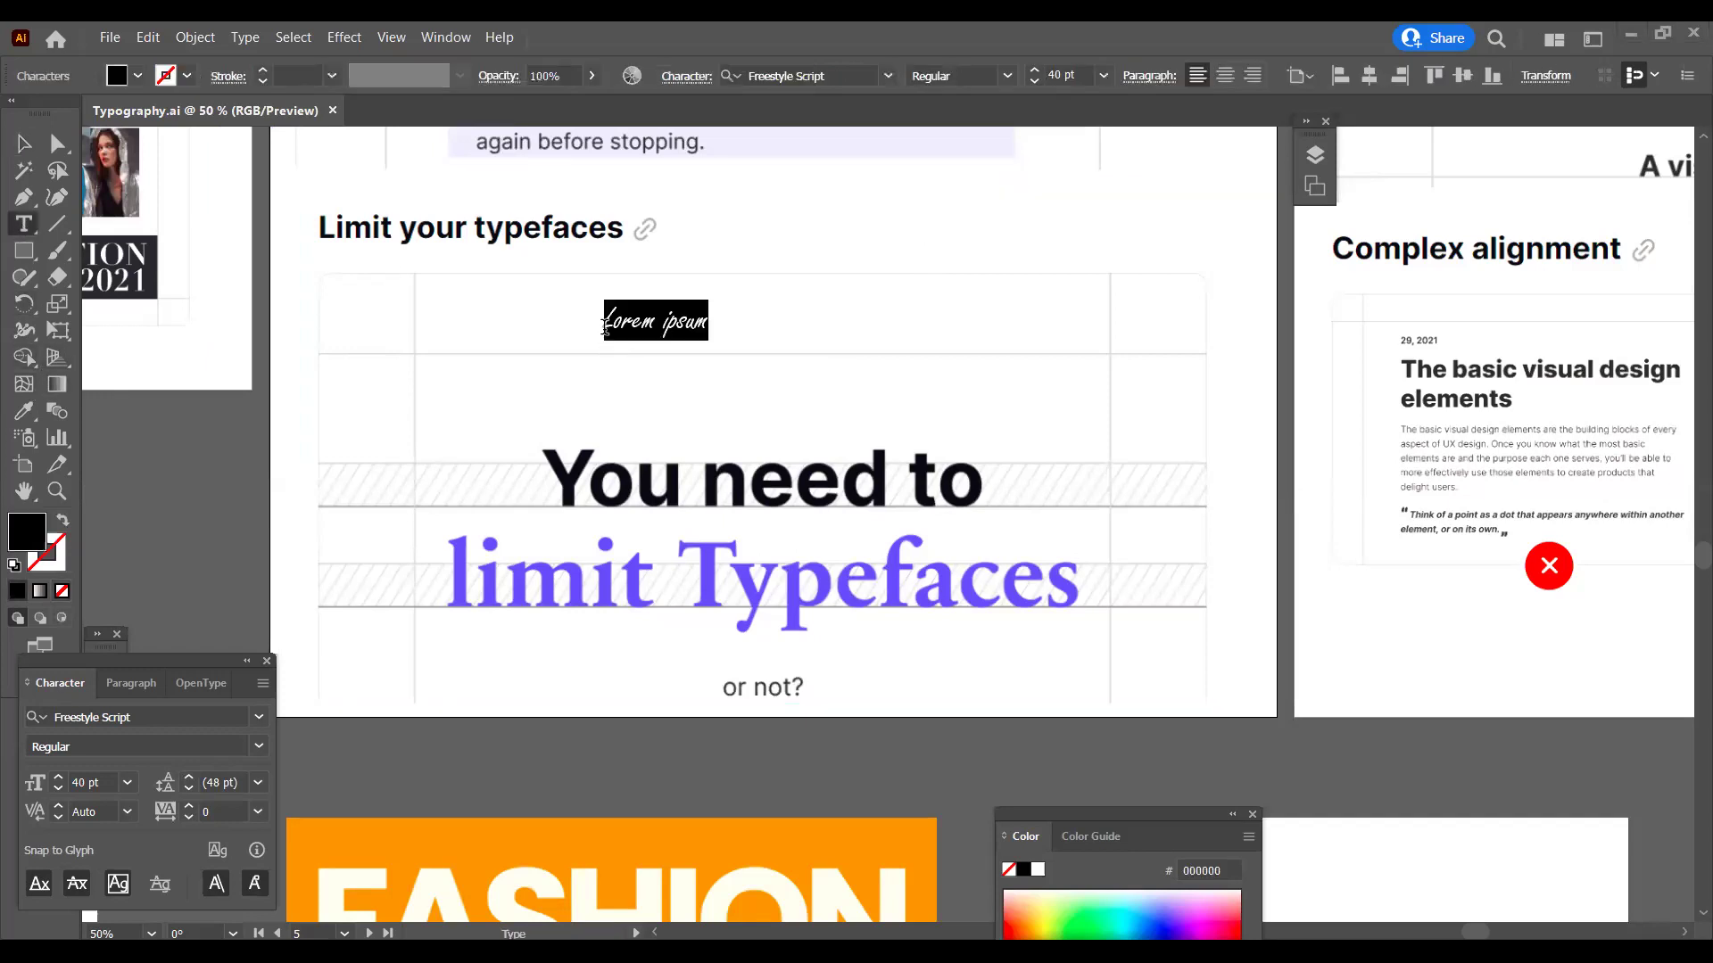
type("In")
key("BackSpace")
type("am taking a class")
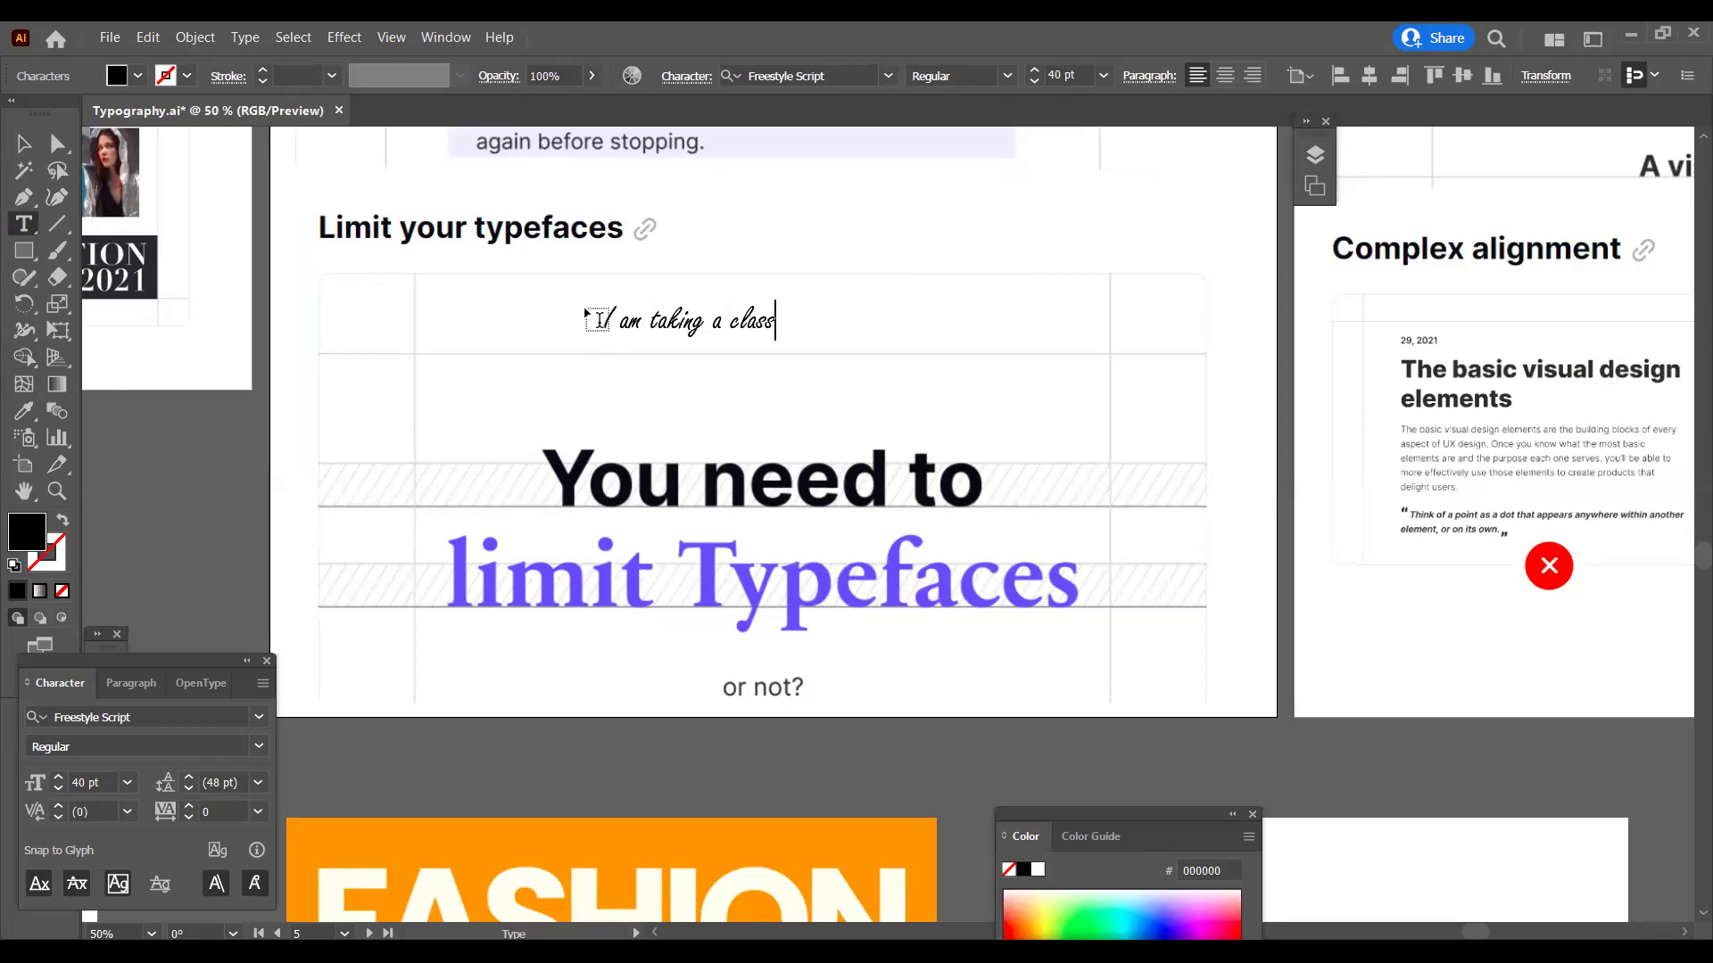
key("Escape")
- Duplicate the line just below and retype the copy as 'Typography is a topic'
left_click_drag(711, 321, 716, 368)
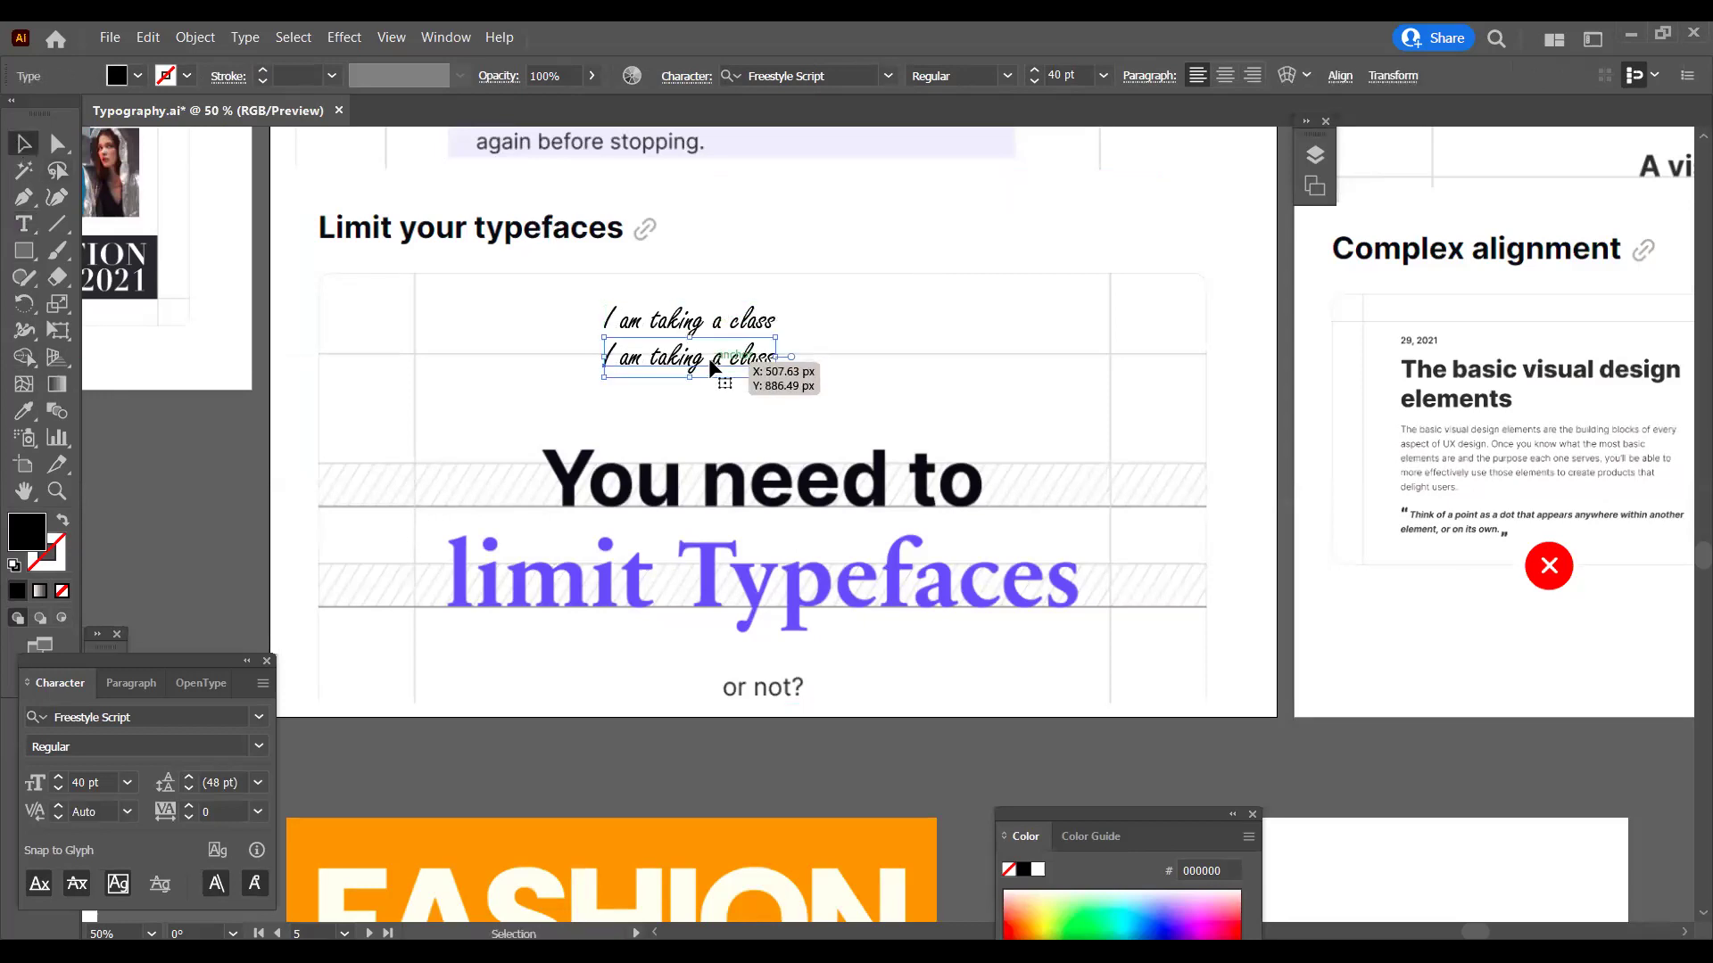
key("t")
triple_click(714, 357)
key("BackSpace")
type("Typography")
key("BackSpace")
type("y is a topic")
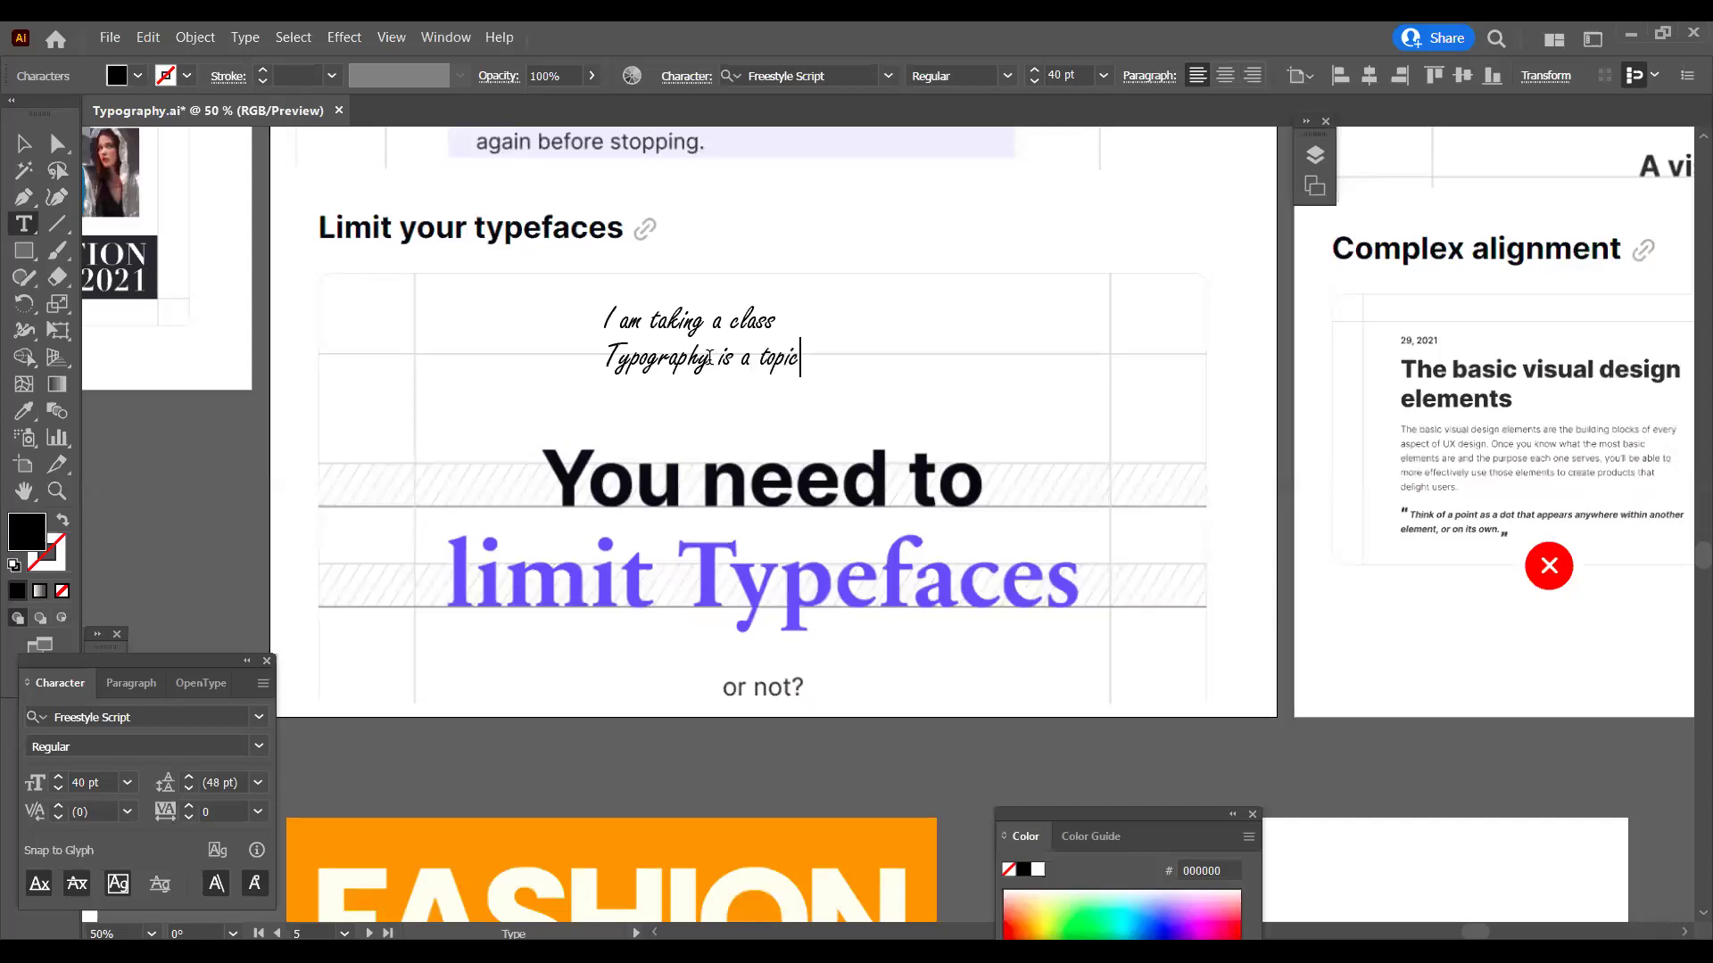
key("Escape")
- Delete the original 'I am taking a class' line, keeping 'Typography is a topic'
left_click(678, 321)
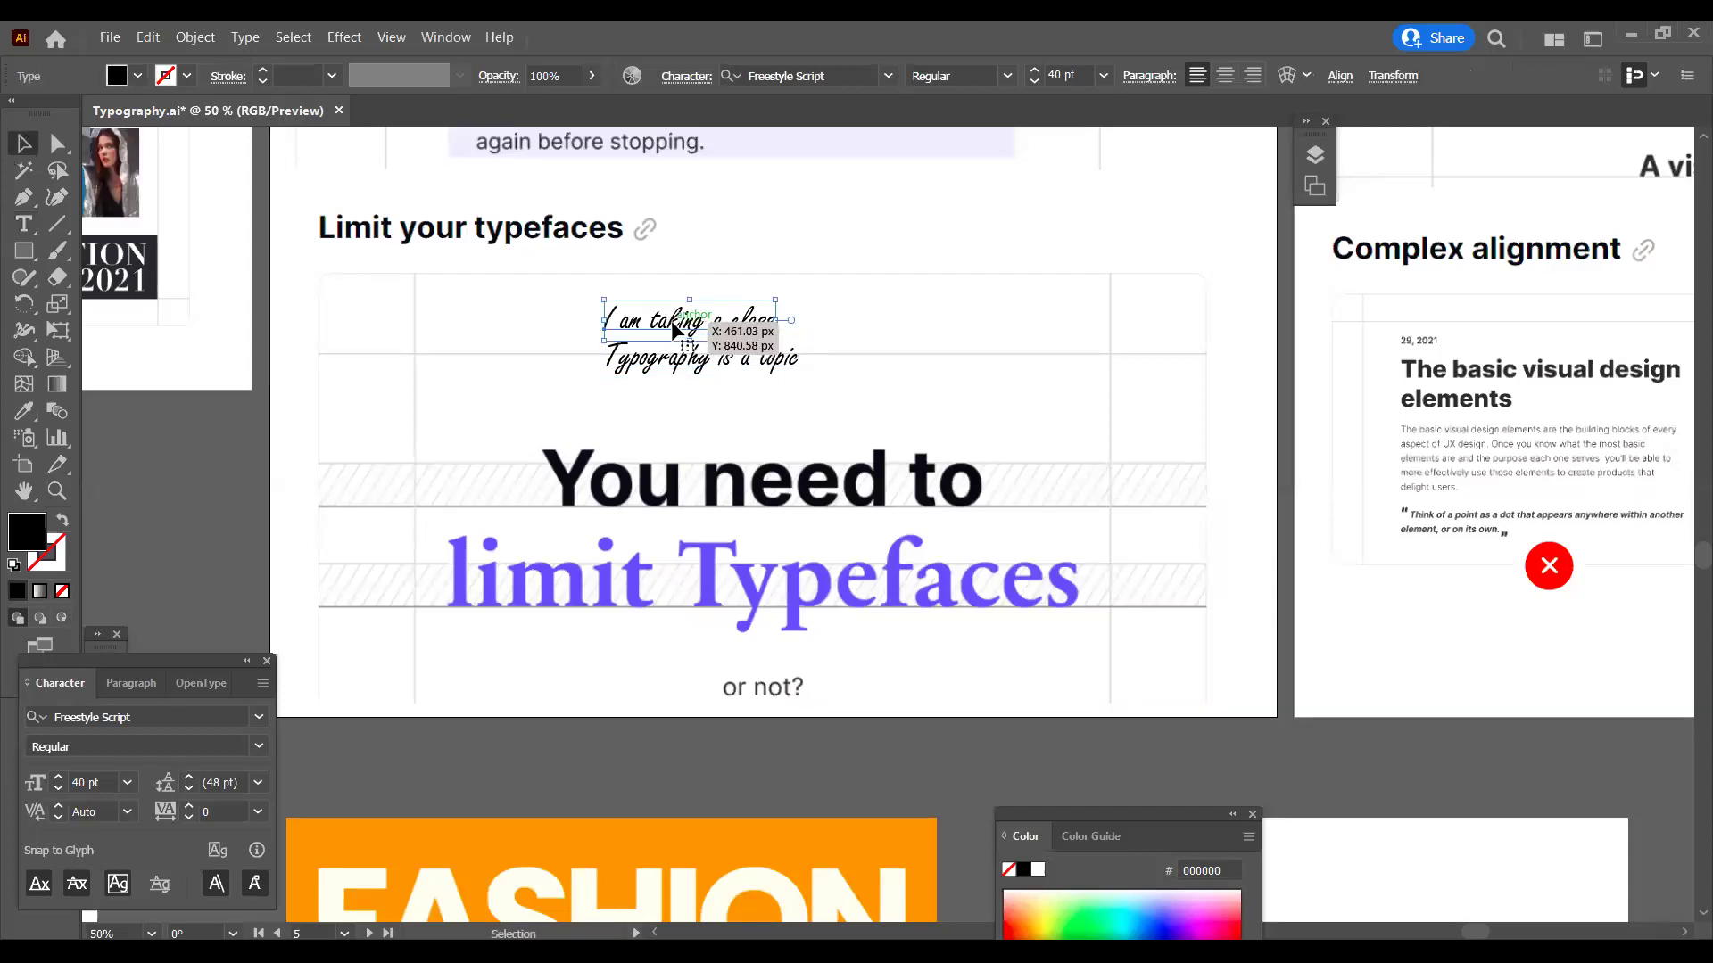
key("Delete")
left_click(675, 361)
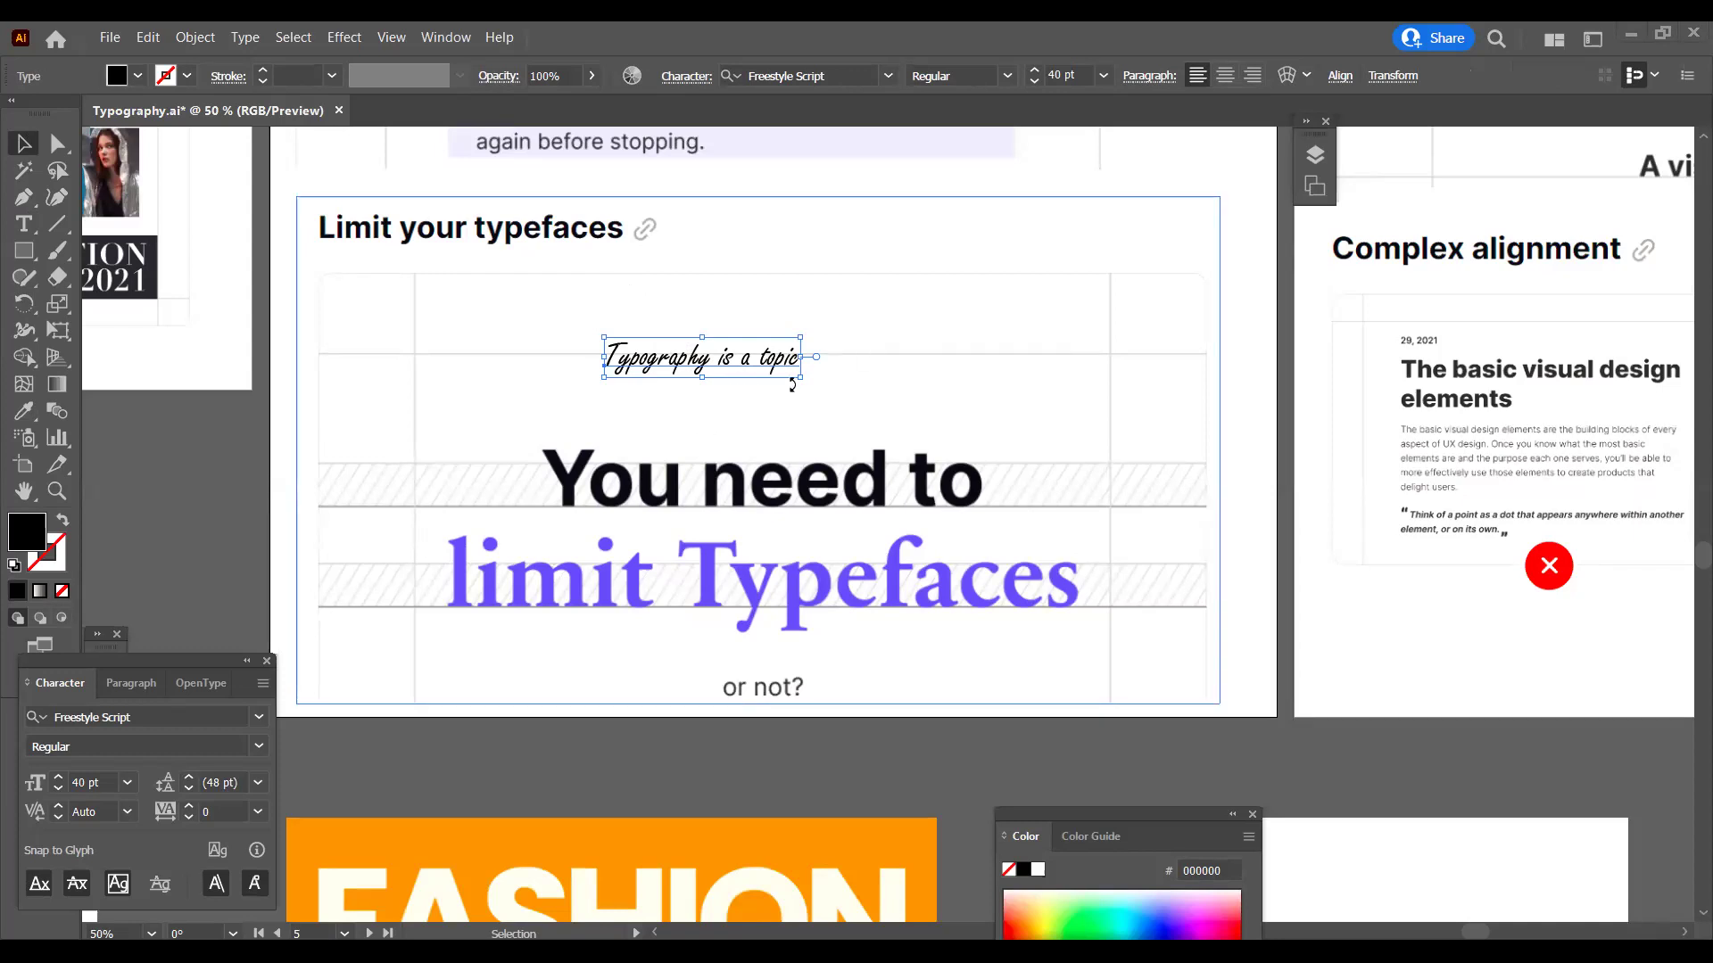
- Scale up the script text and break it into 'Typograph' over 'is a topic'
left_click_drag(800, 376, 1052, 518)
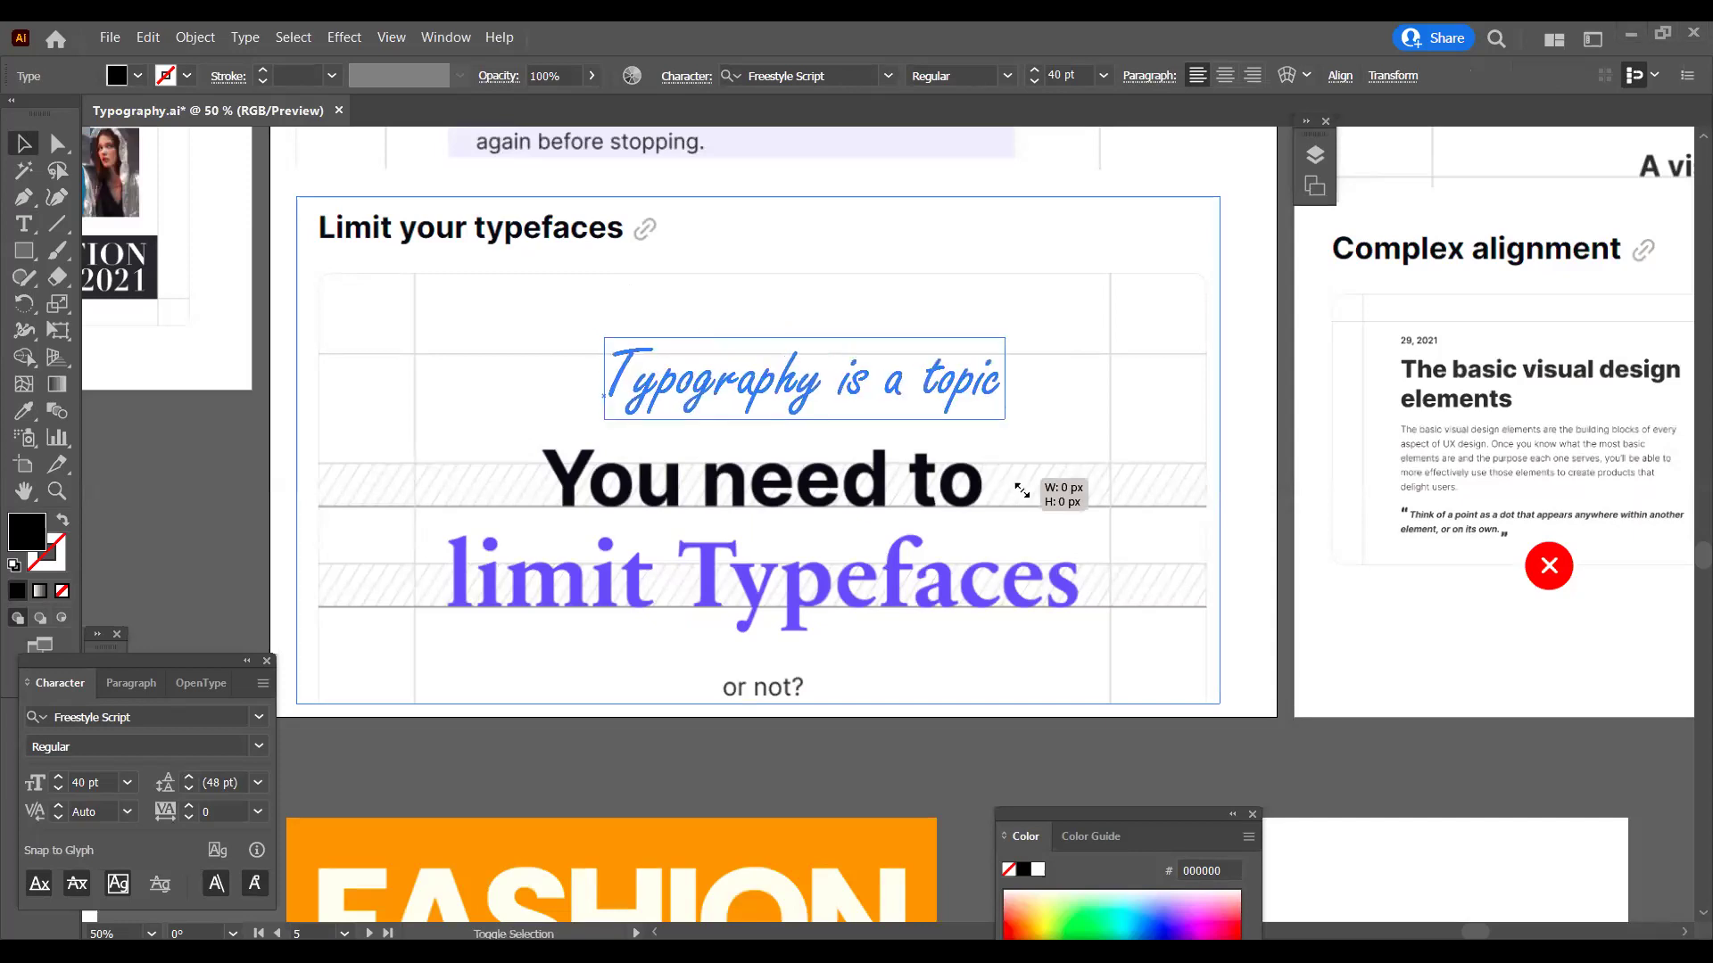
key("t")
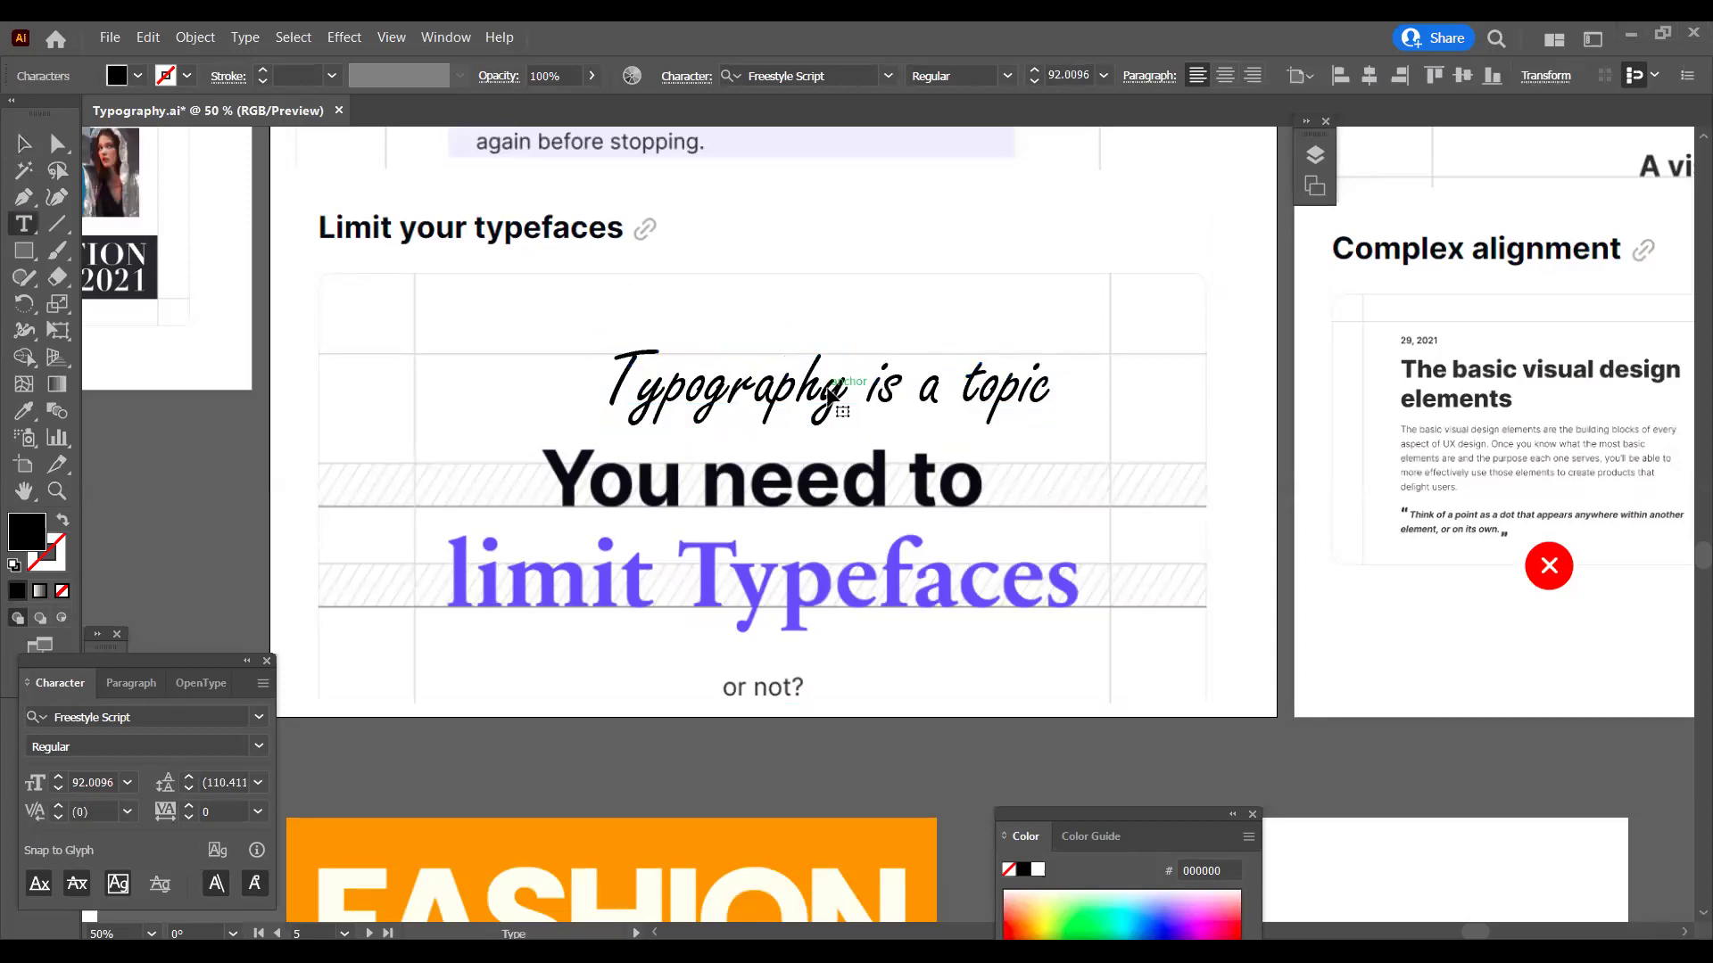
triple_click(841, 393)
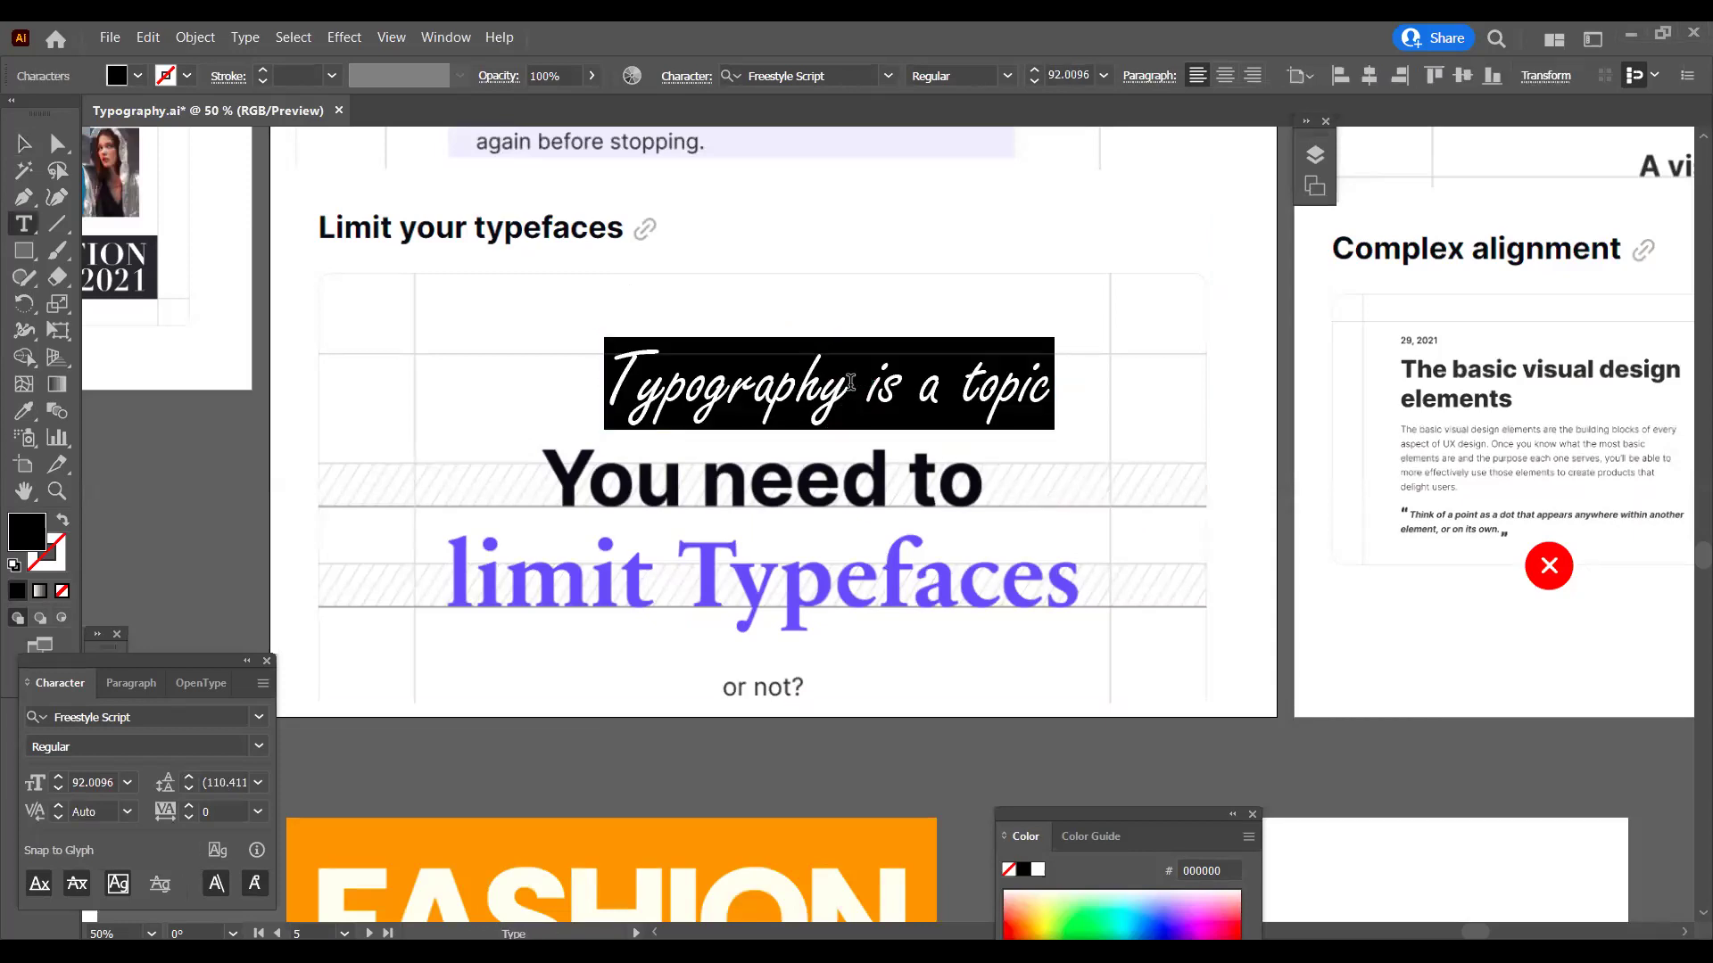
left_click(870, 392)
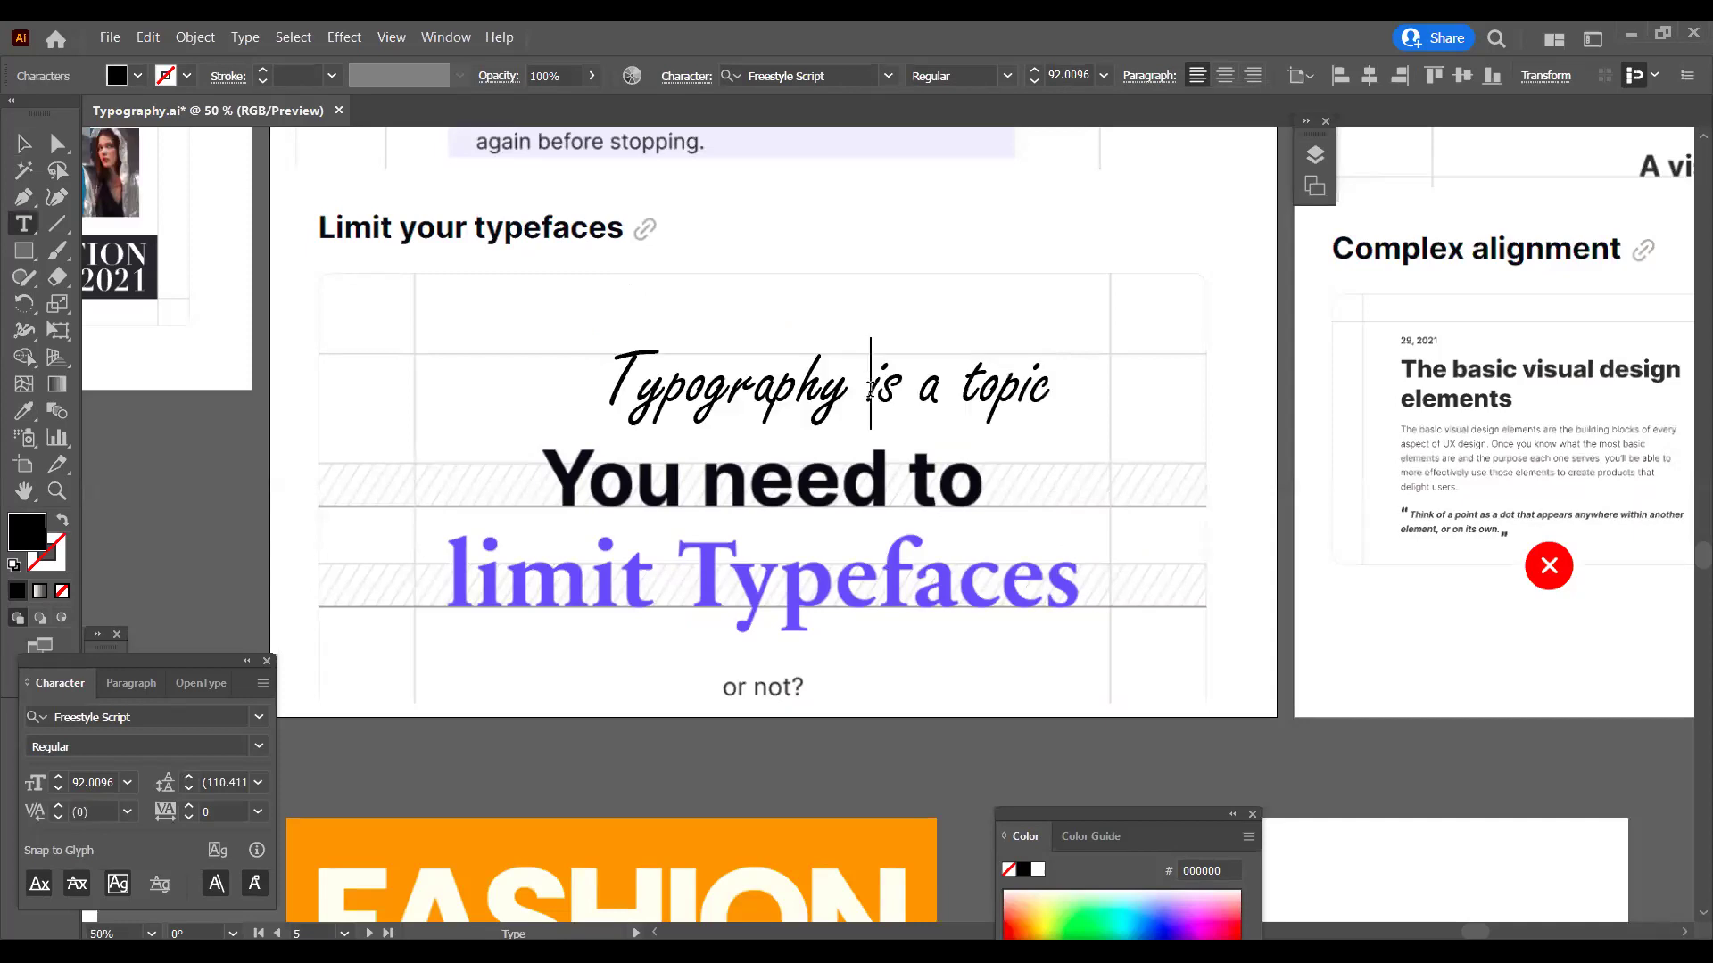
left_click(856, 386)
key("Return")
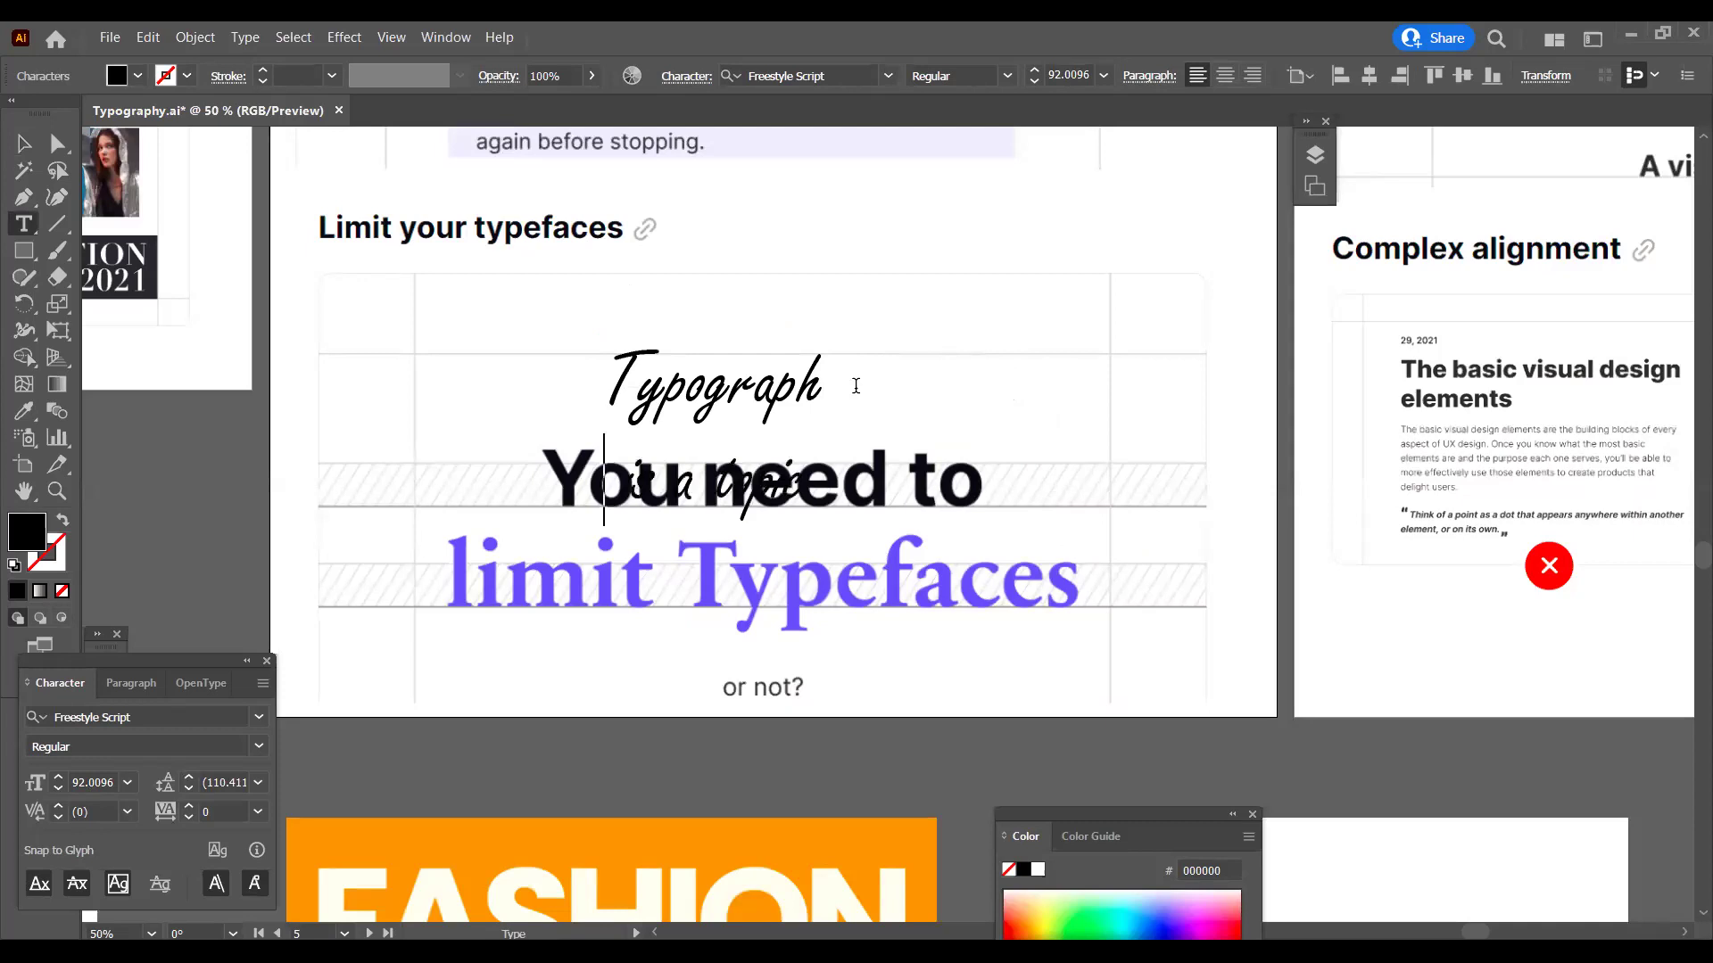
key("Escape")
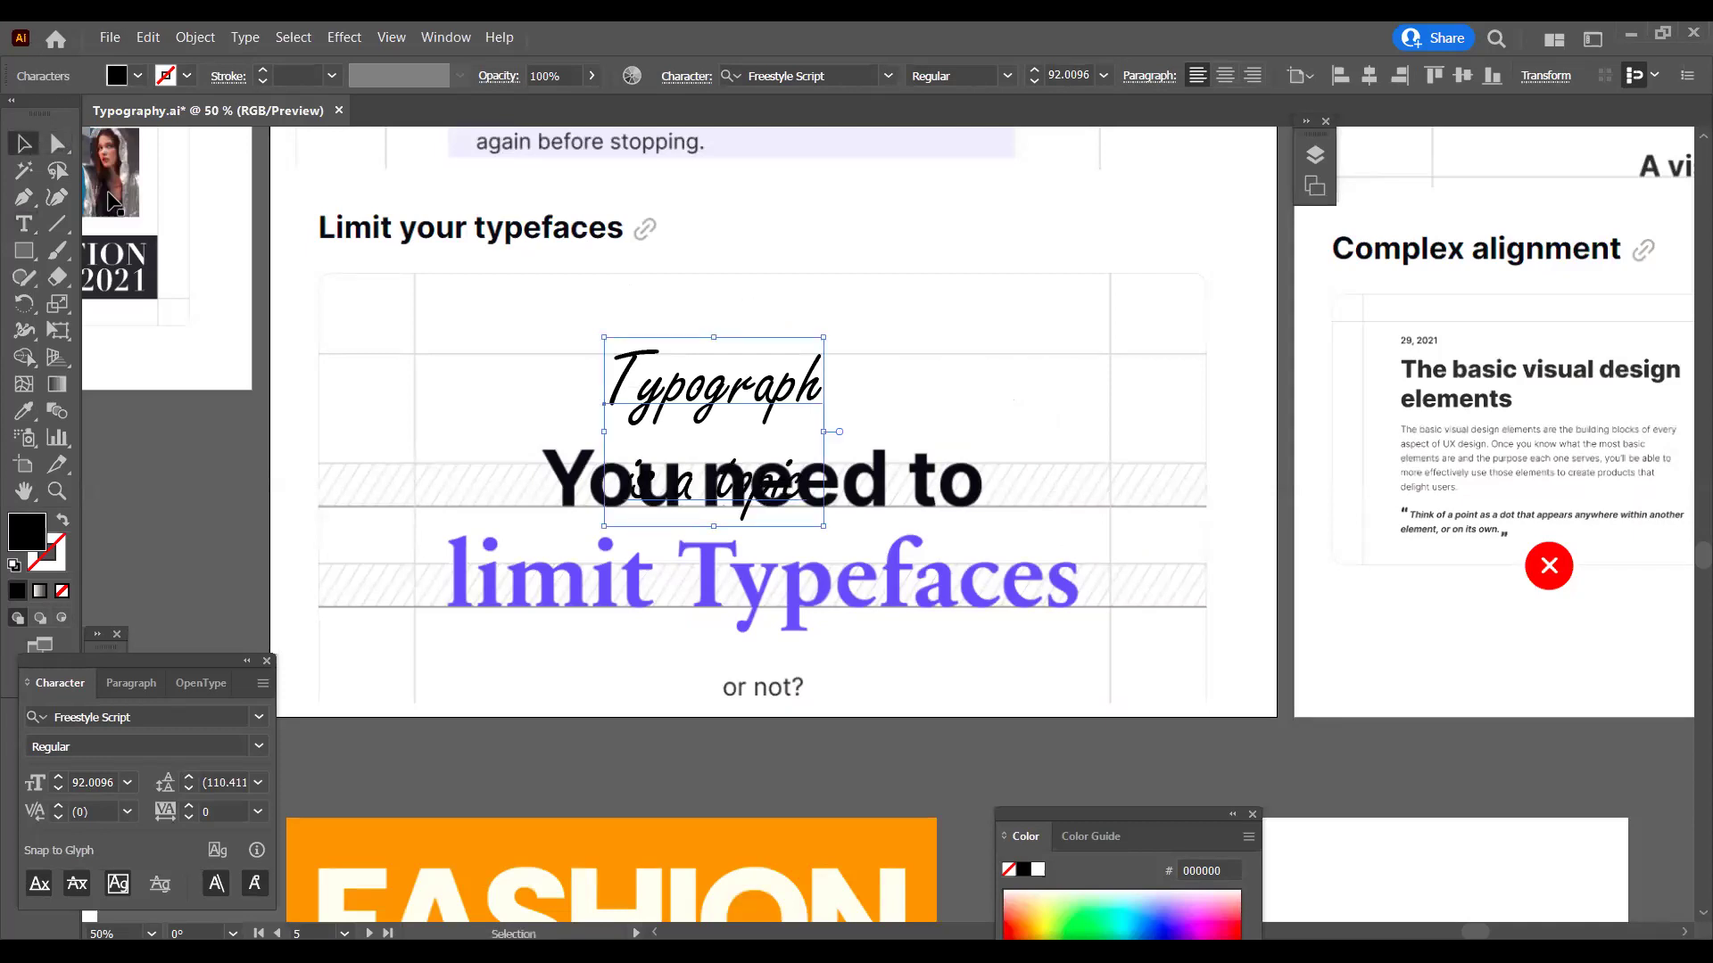
- Move the two-line text up and right, then select the word 'topic'
left_click_drag(684, 483, 794, 393)
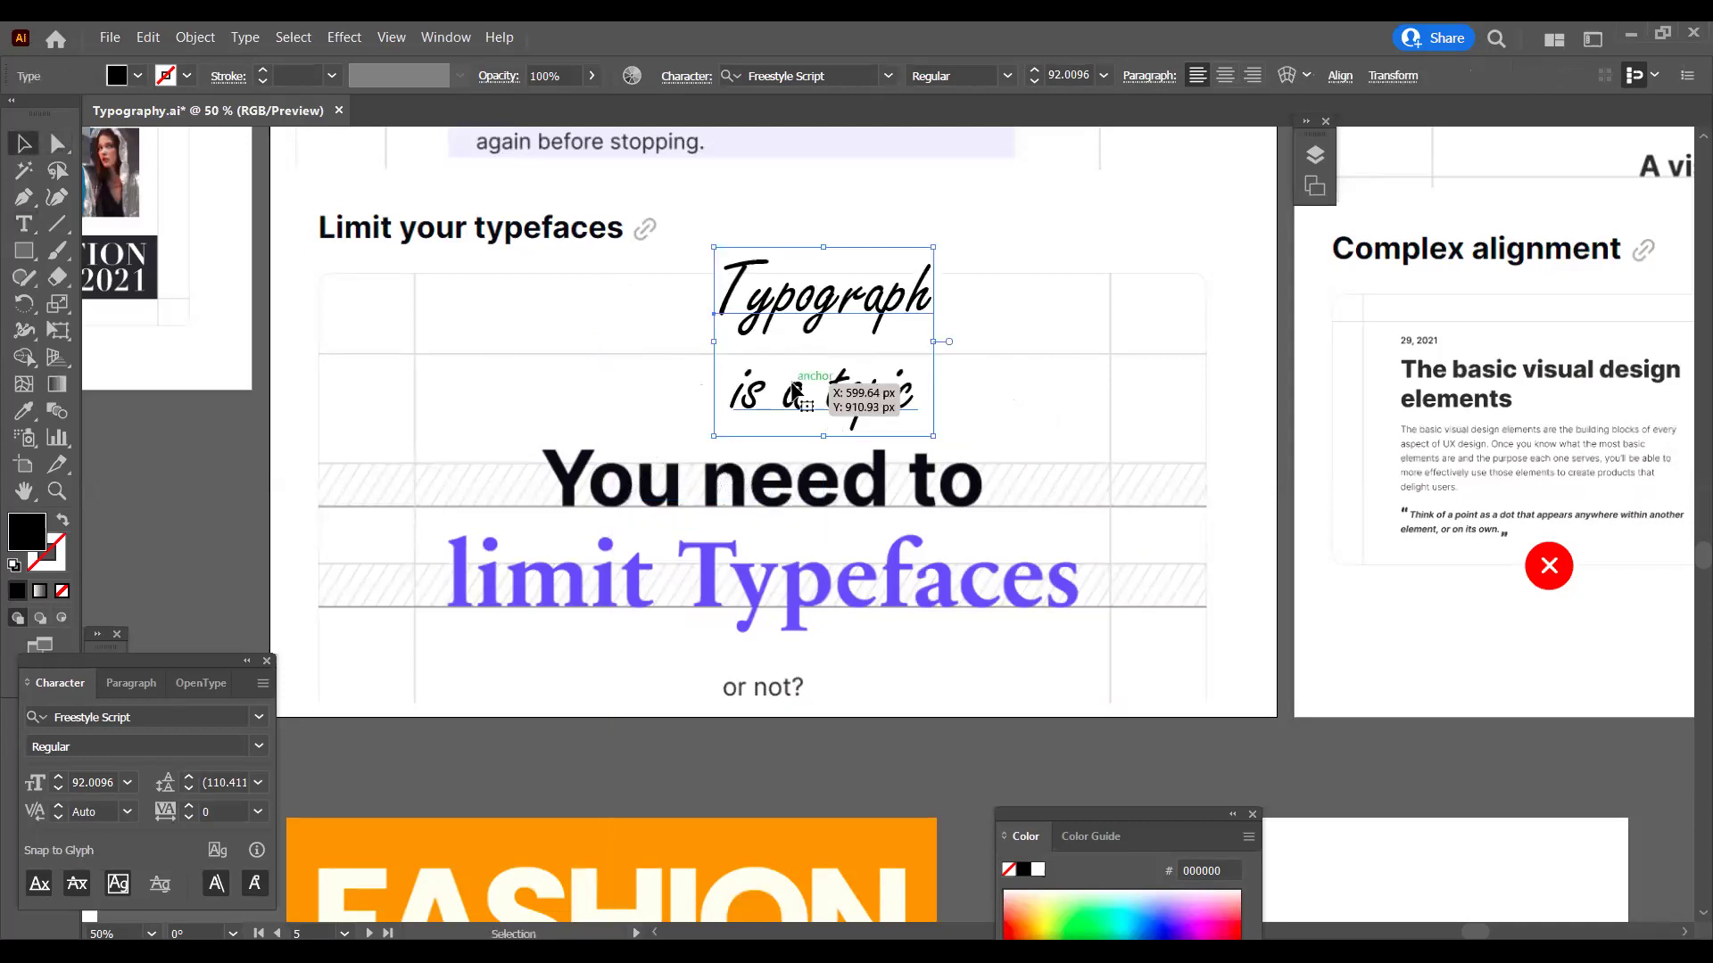
key("t")
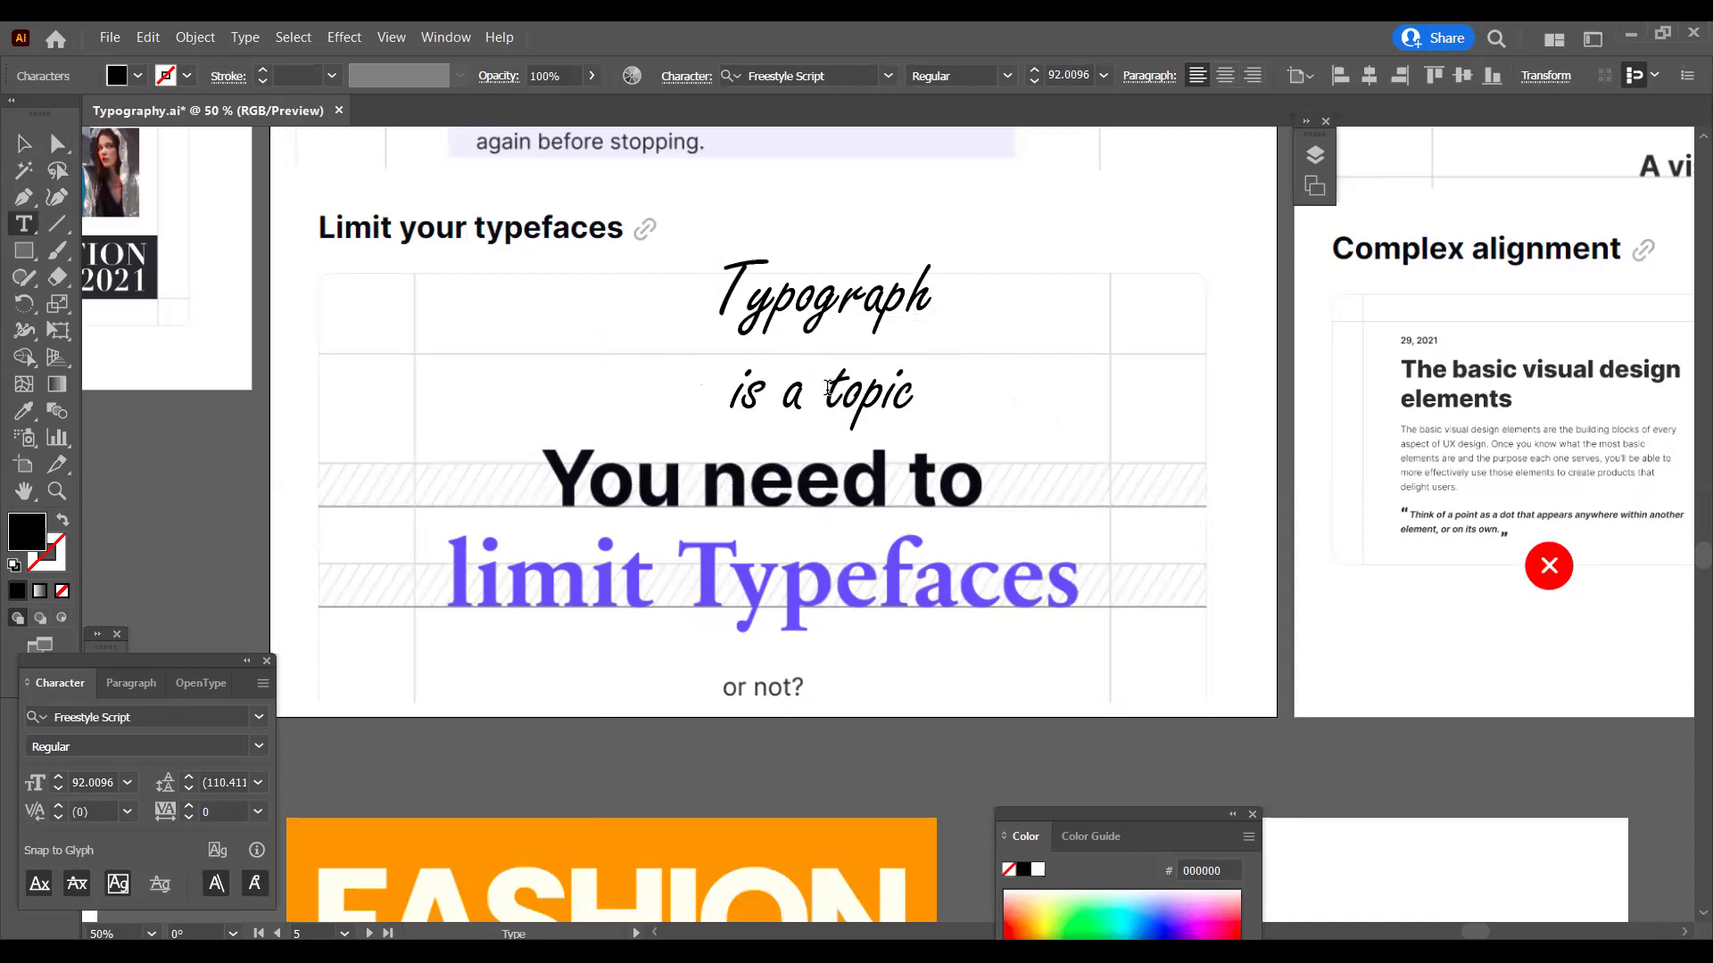
left_click_drag(826, 388, 919, 397)
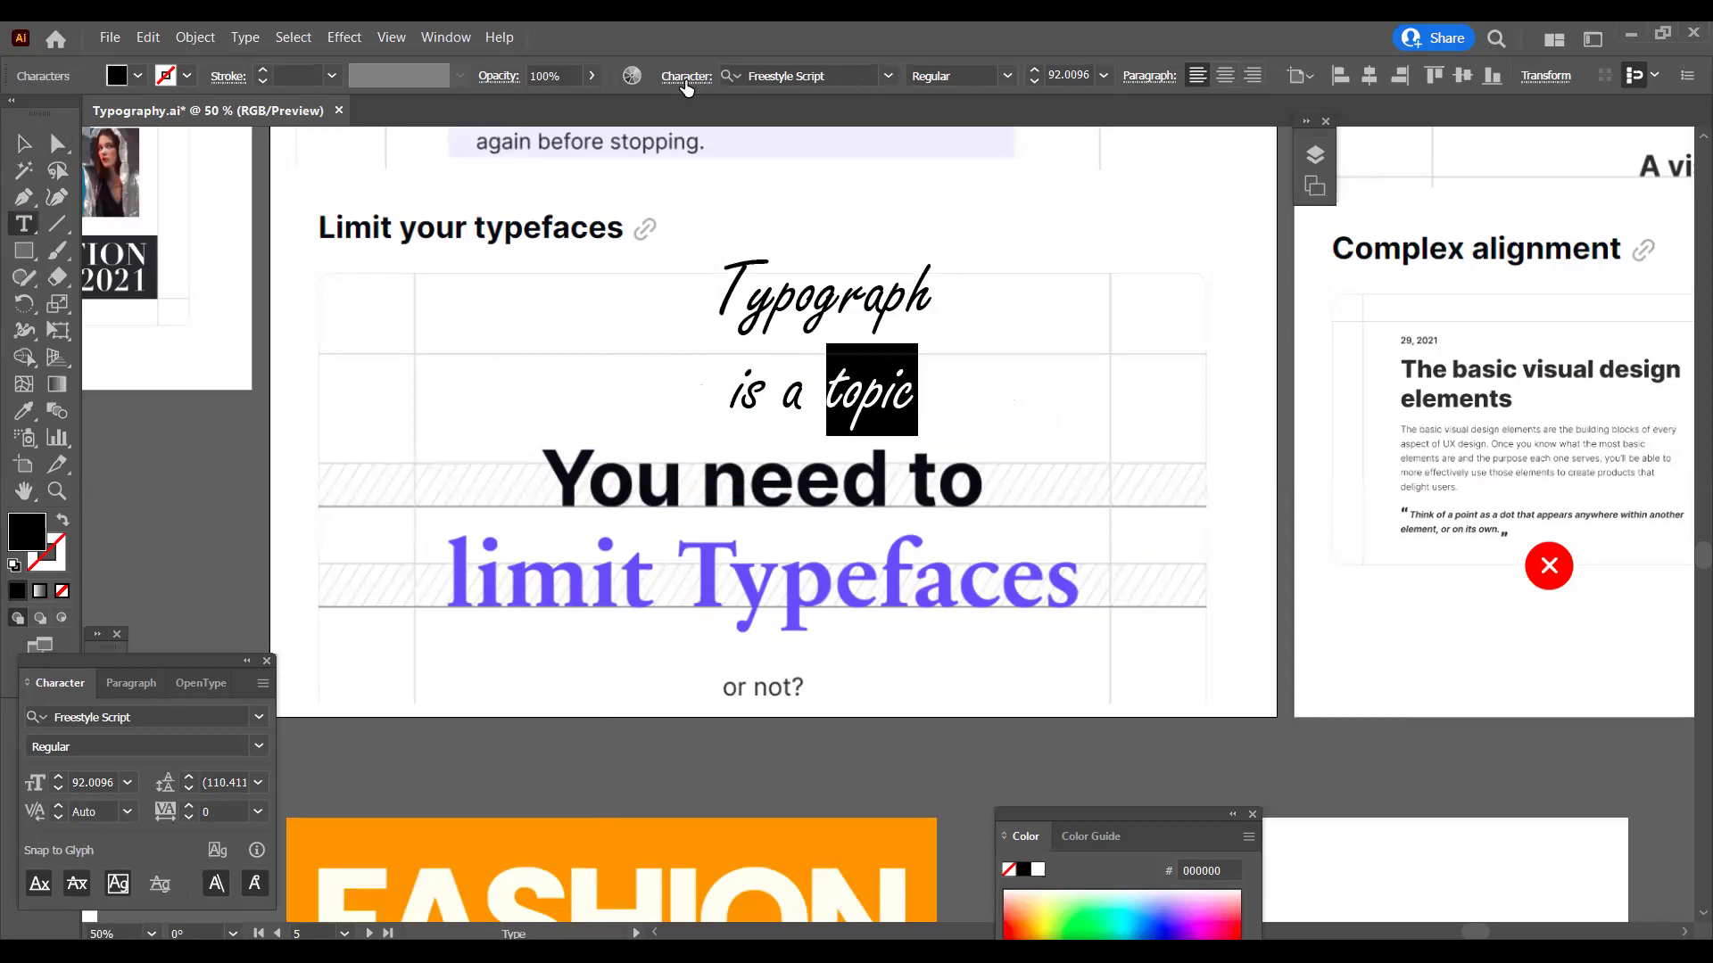
- Set the word 'topic' in Rockwell Extra Bold
left_click(887, 76)
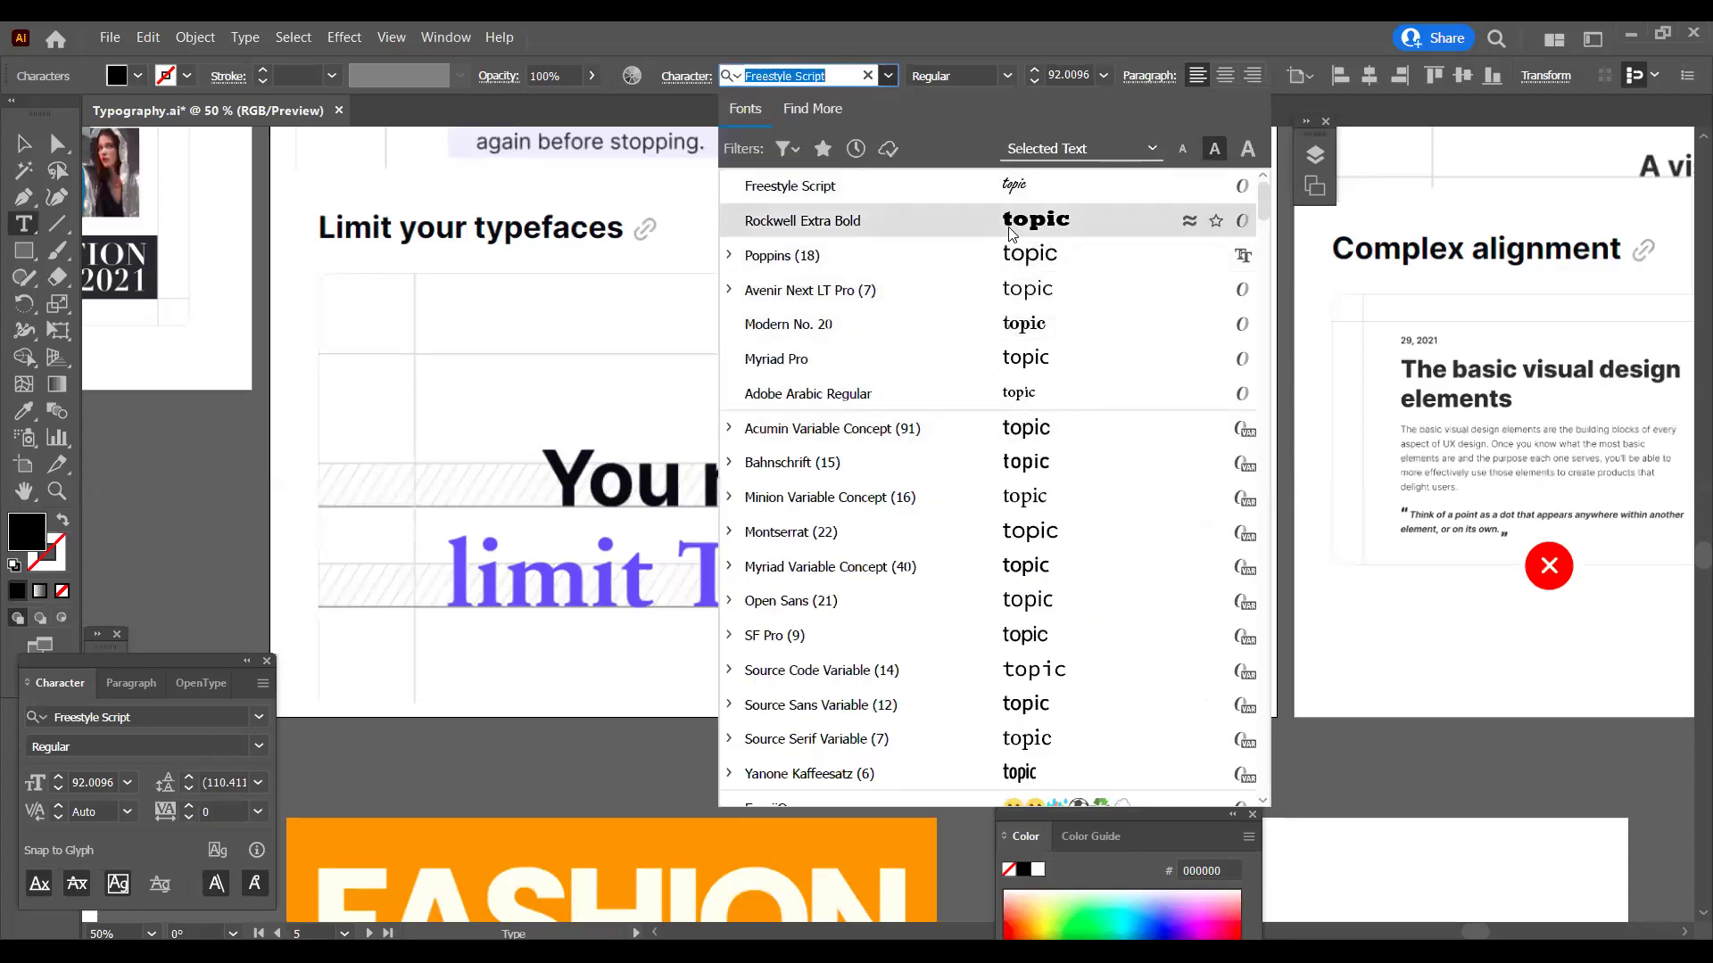
left_click(1010, 230)
key("Escape")
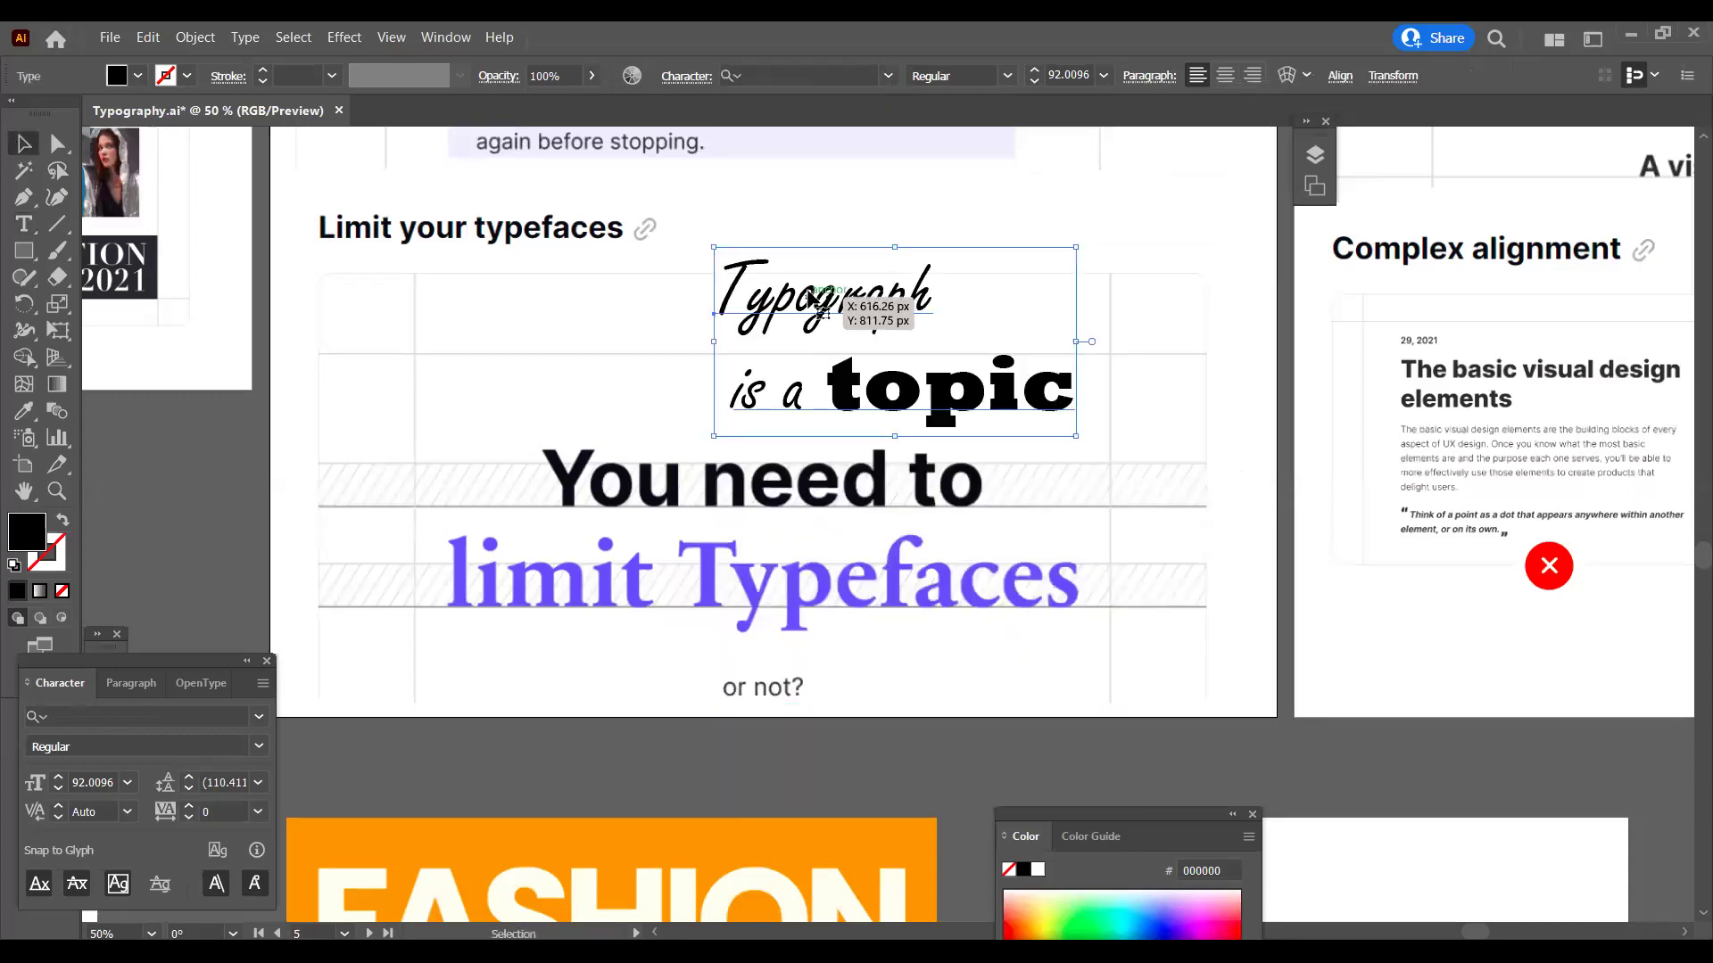
- Set the word 'Typograph' in Modern No. 20
double_click(822, 311)
double_click(815, 304)
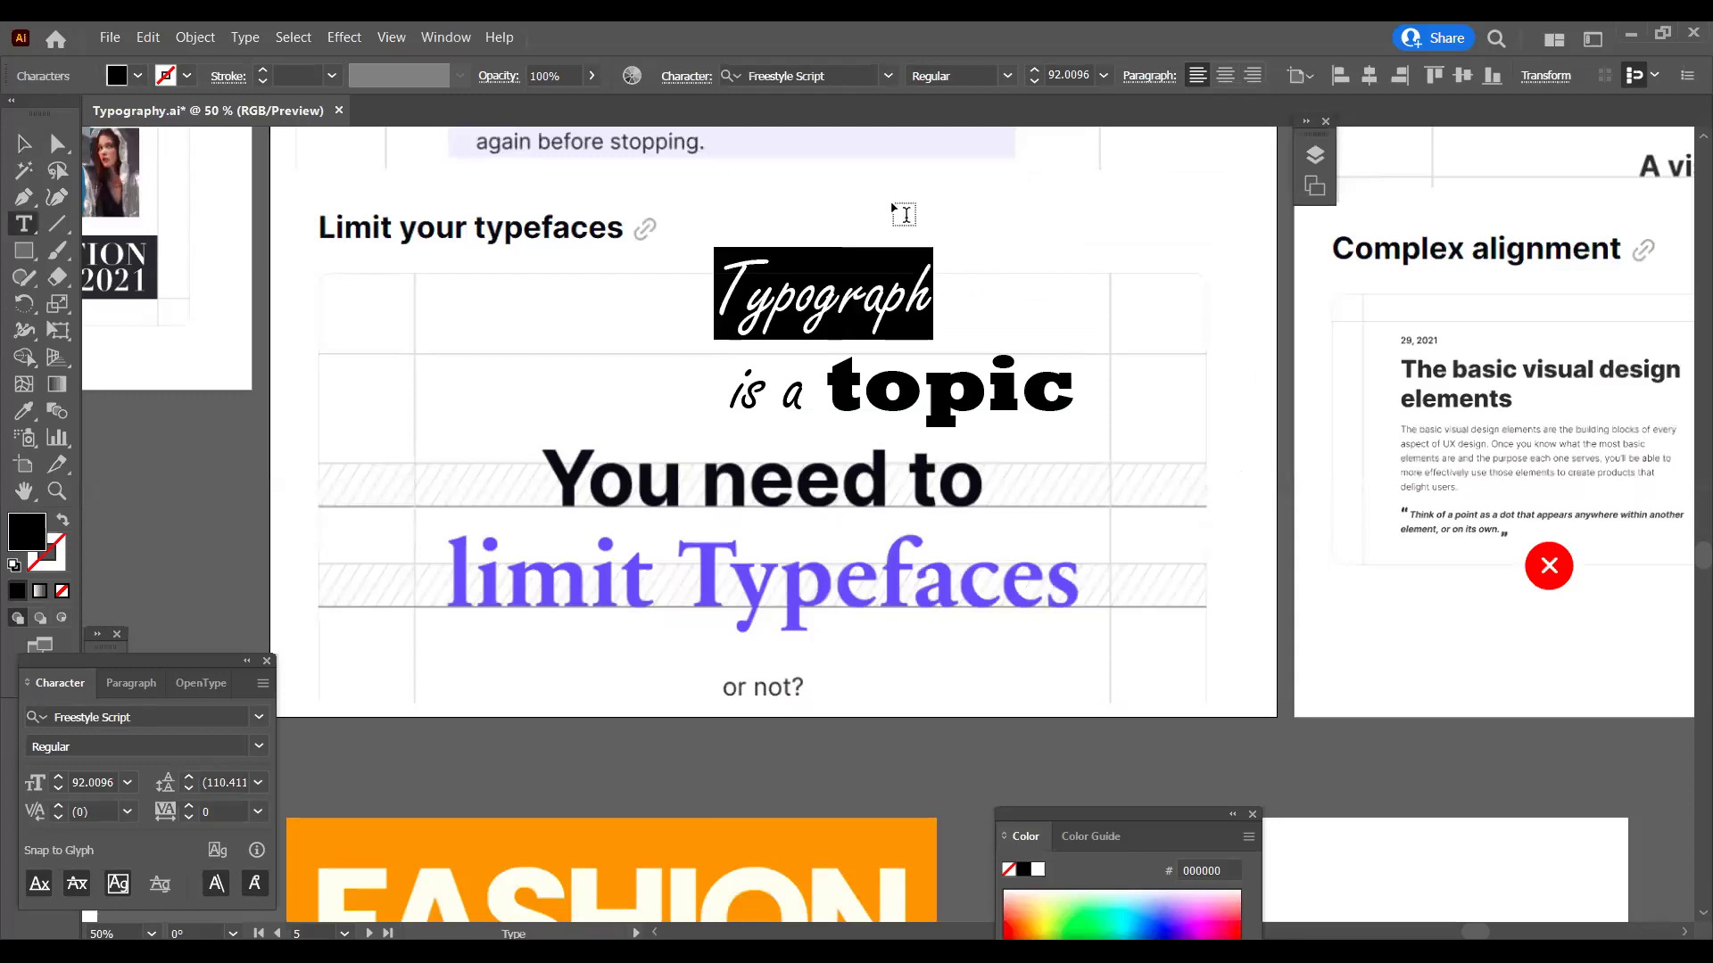
left_click(1009, 77)
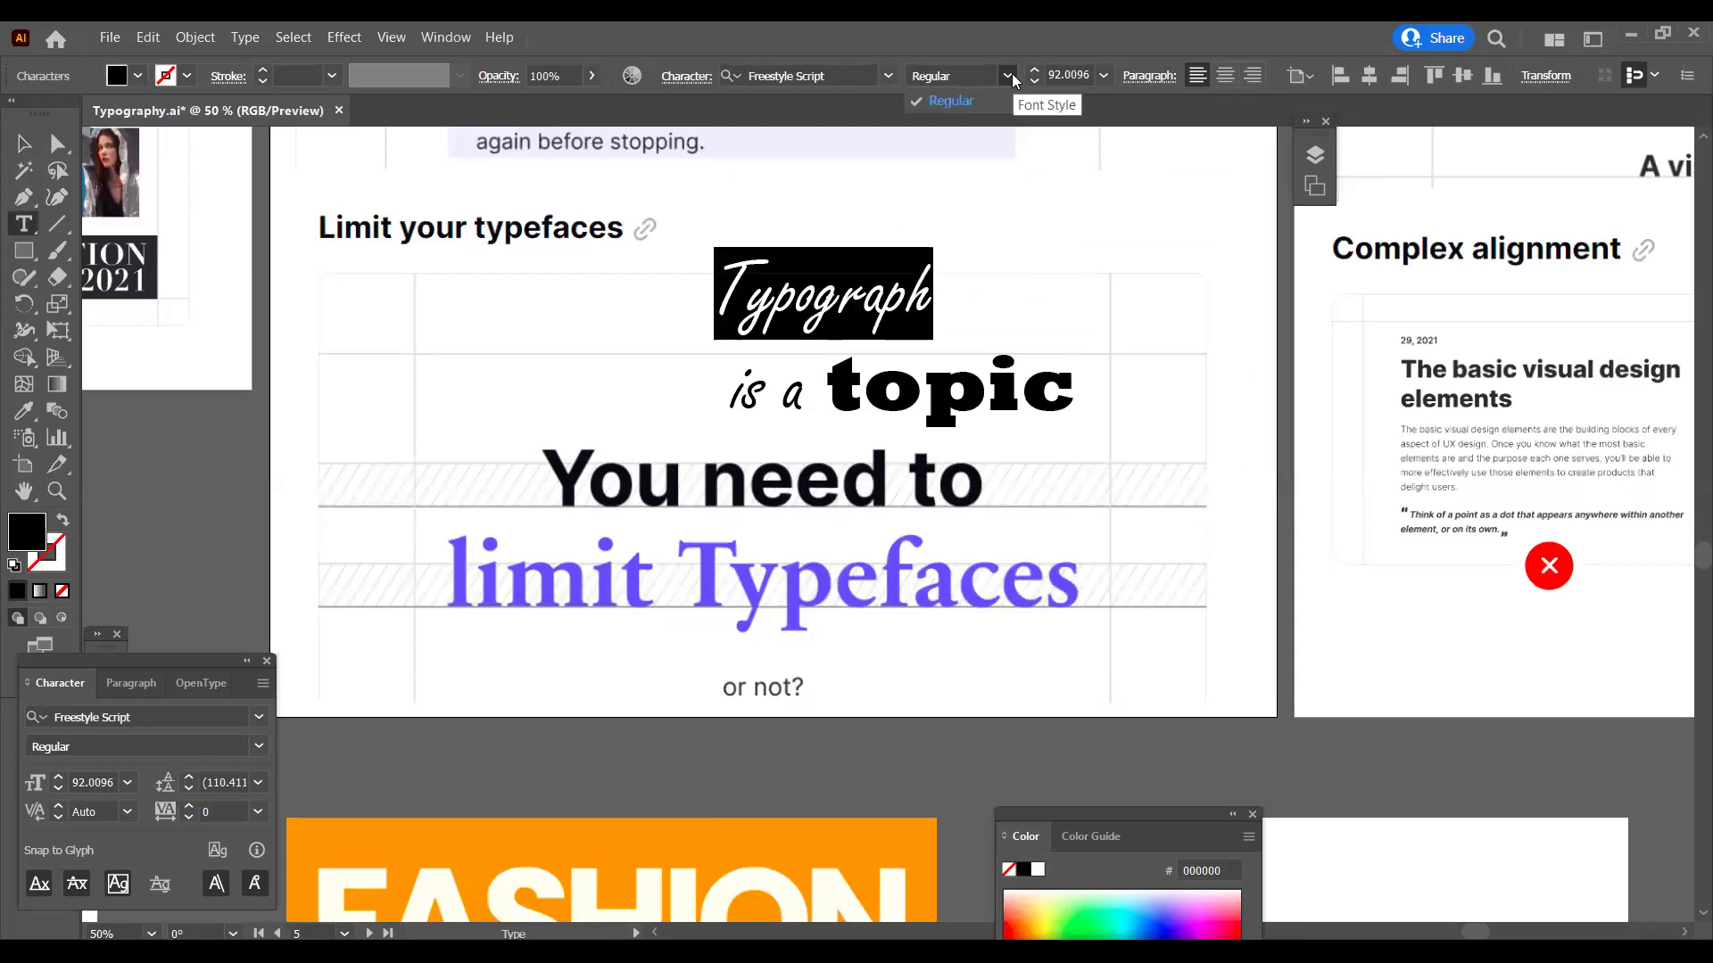
left_click(889, 87)
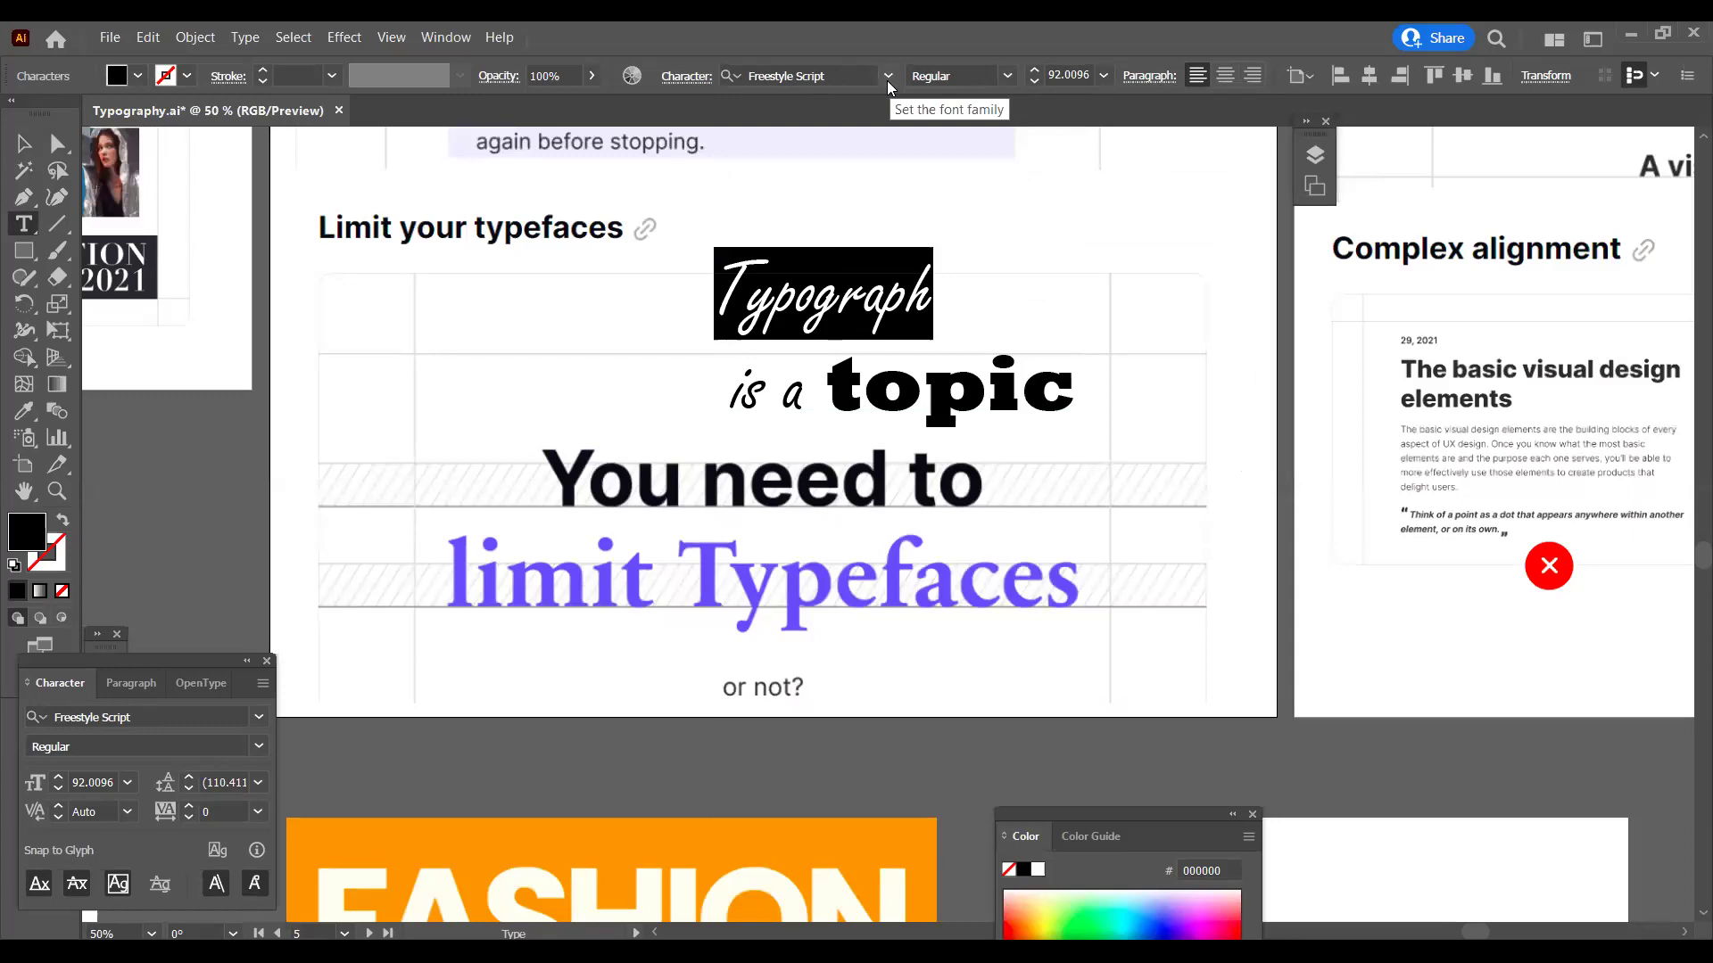
left_click(887, 84)
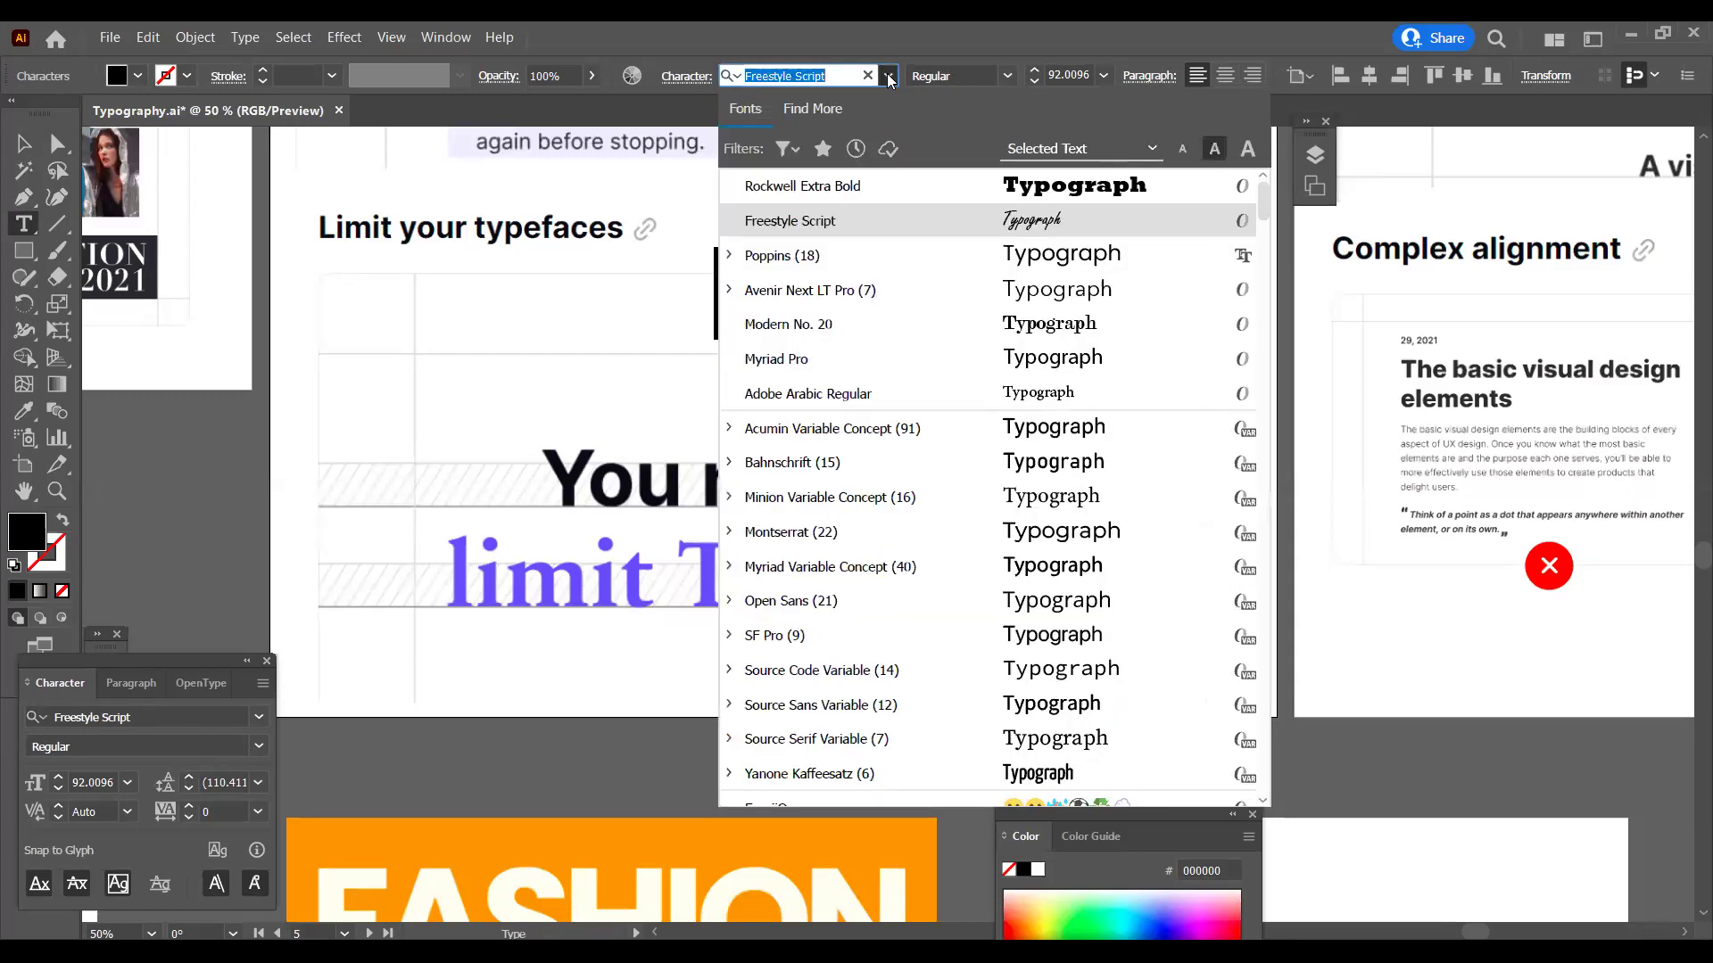
left_click(1007, 328)
key("Escape")
- Reposition the two-line headline and select the 'is a topic' line
key("y")
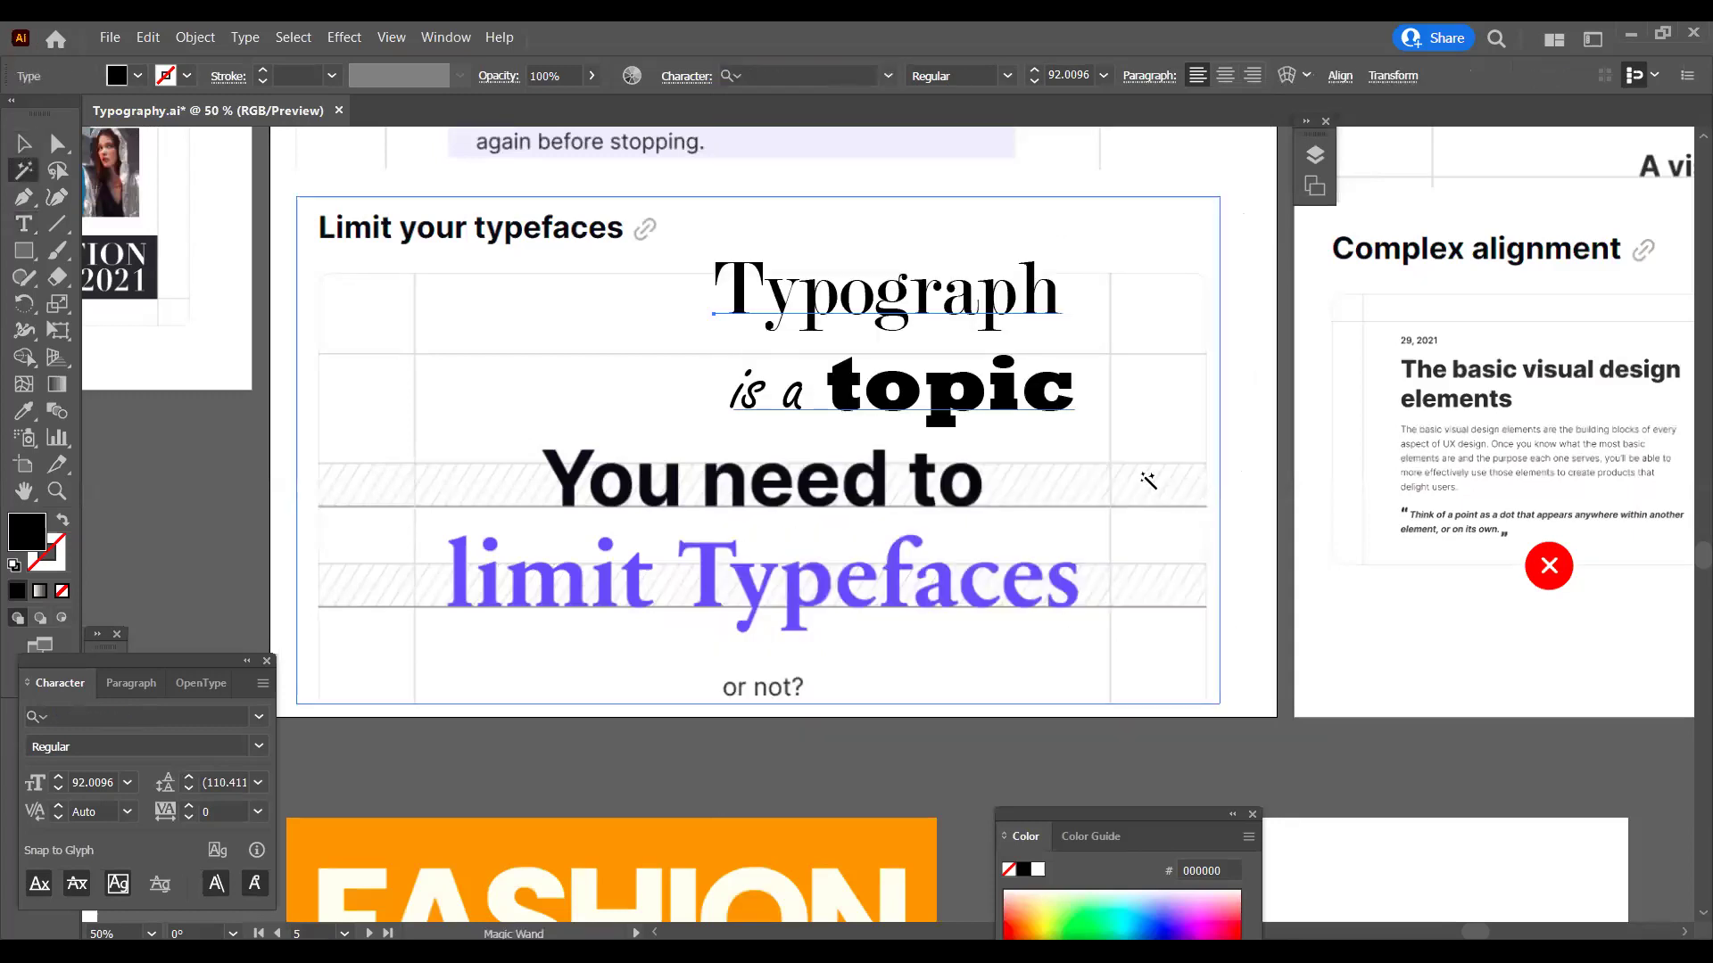
key("v")
left_click_drag(940, 329, 791, 347)
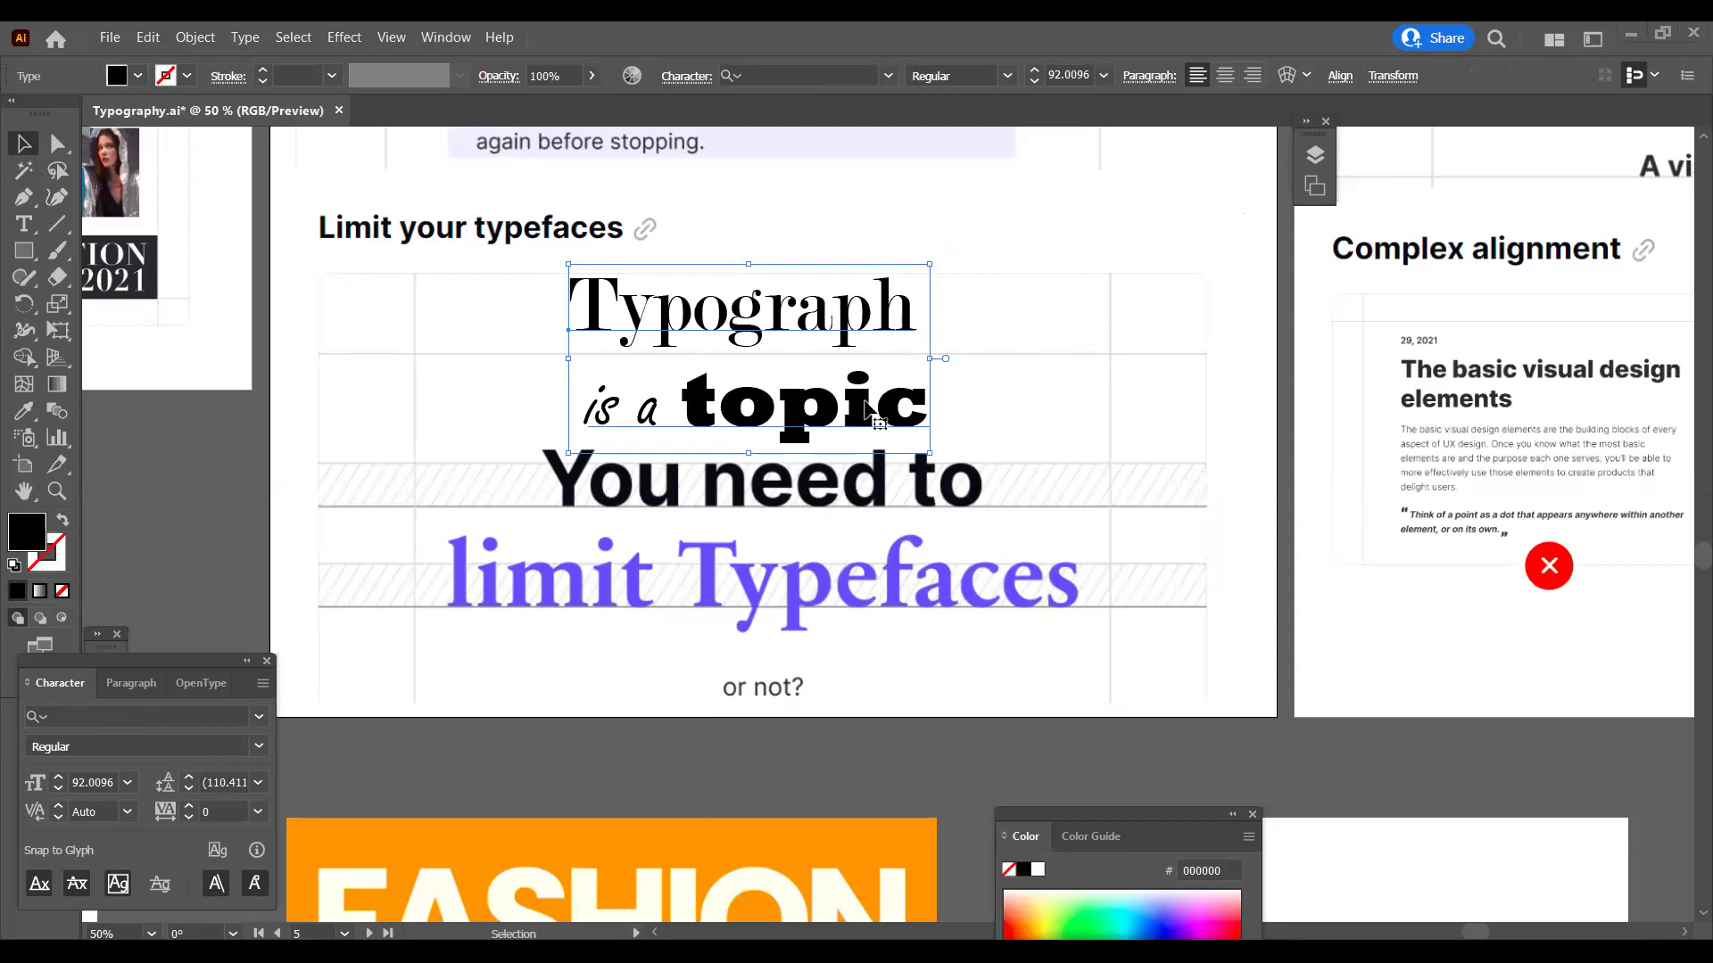
left_click_drag(867, 404, 981, 393)
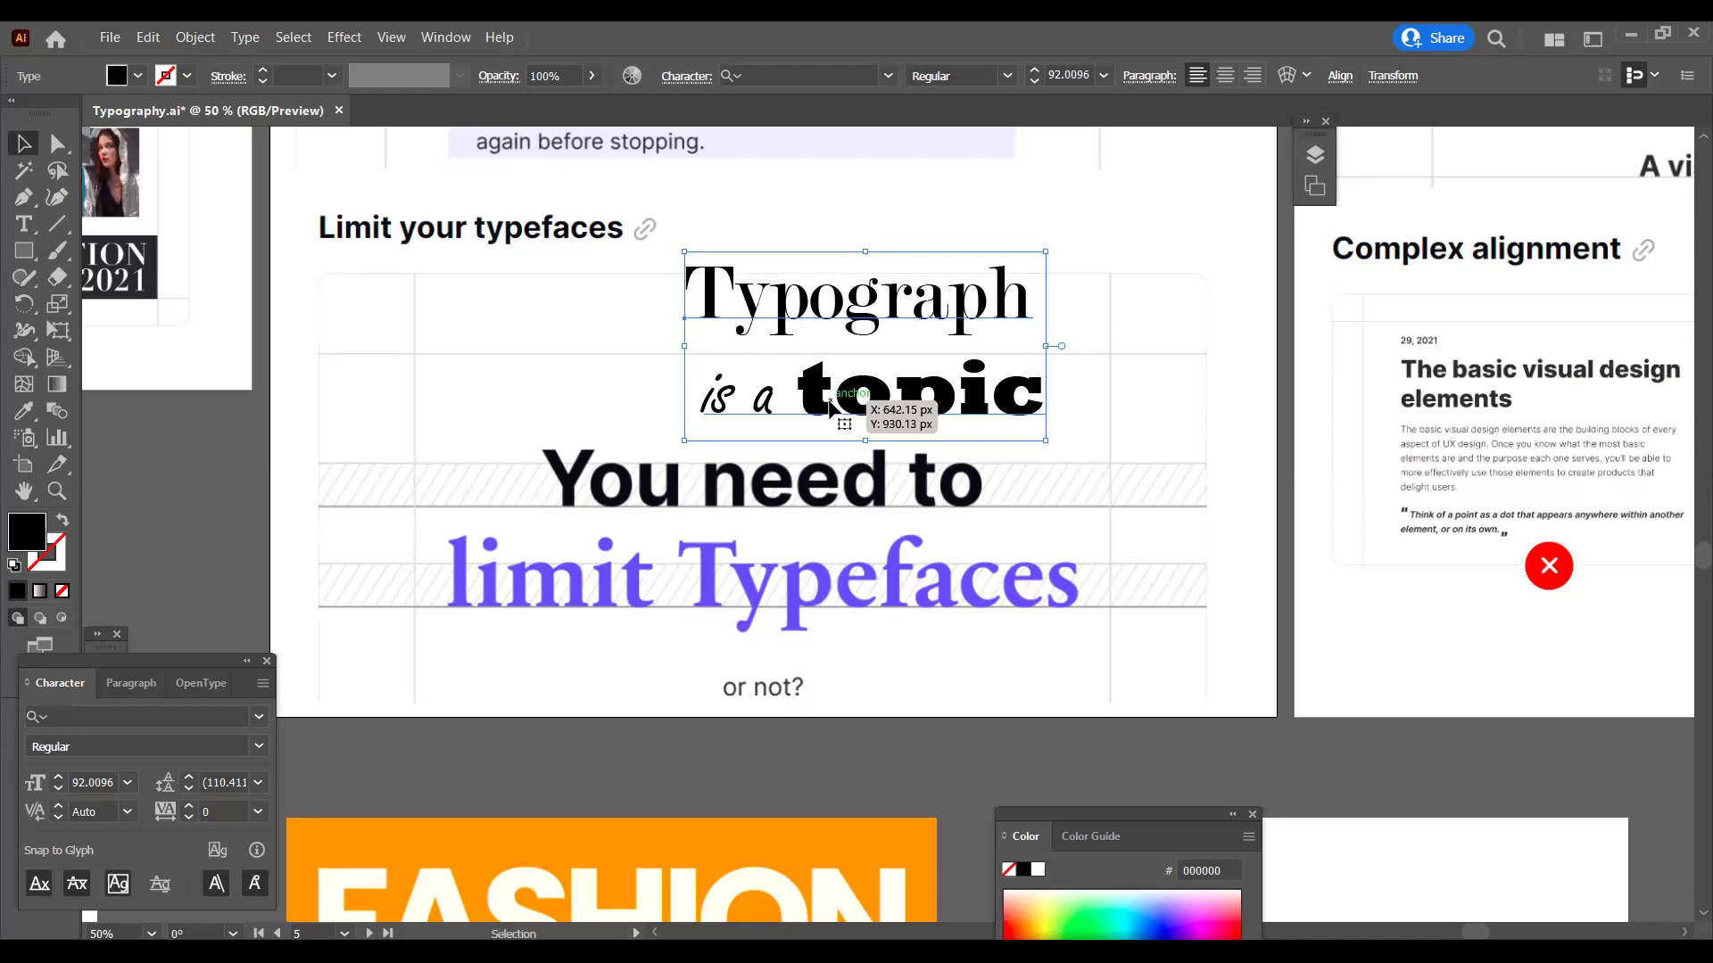
double_click(830, 401)
left_click_drag(705, 393, 1066, 397)
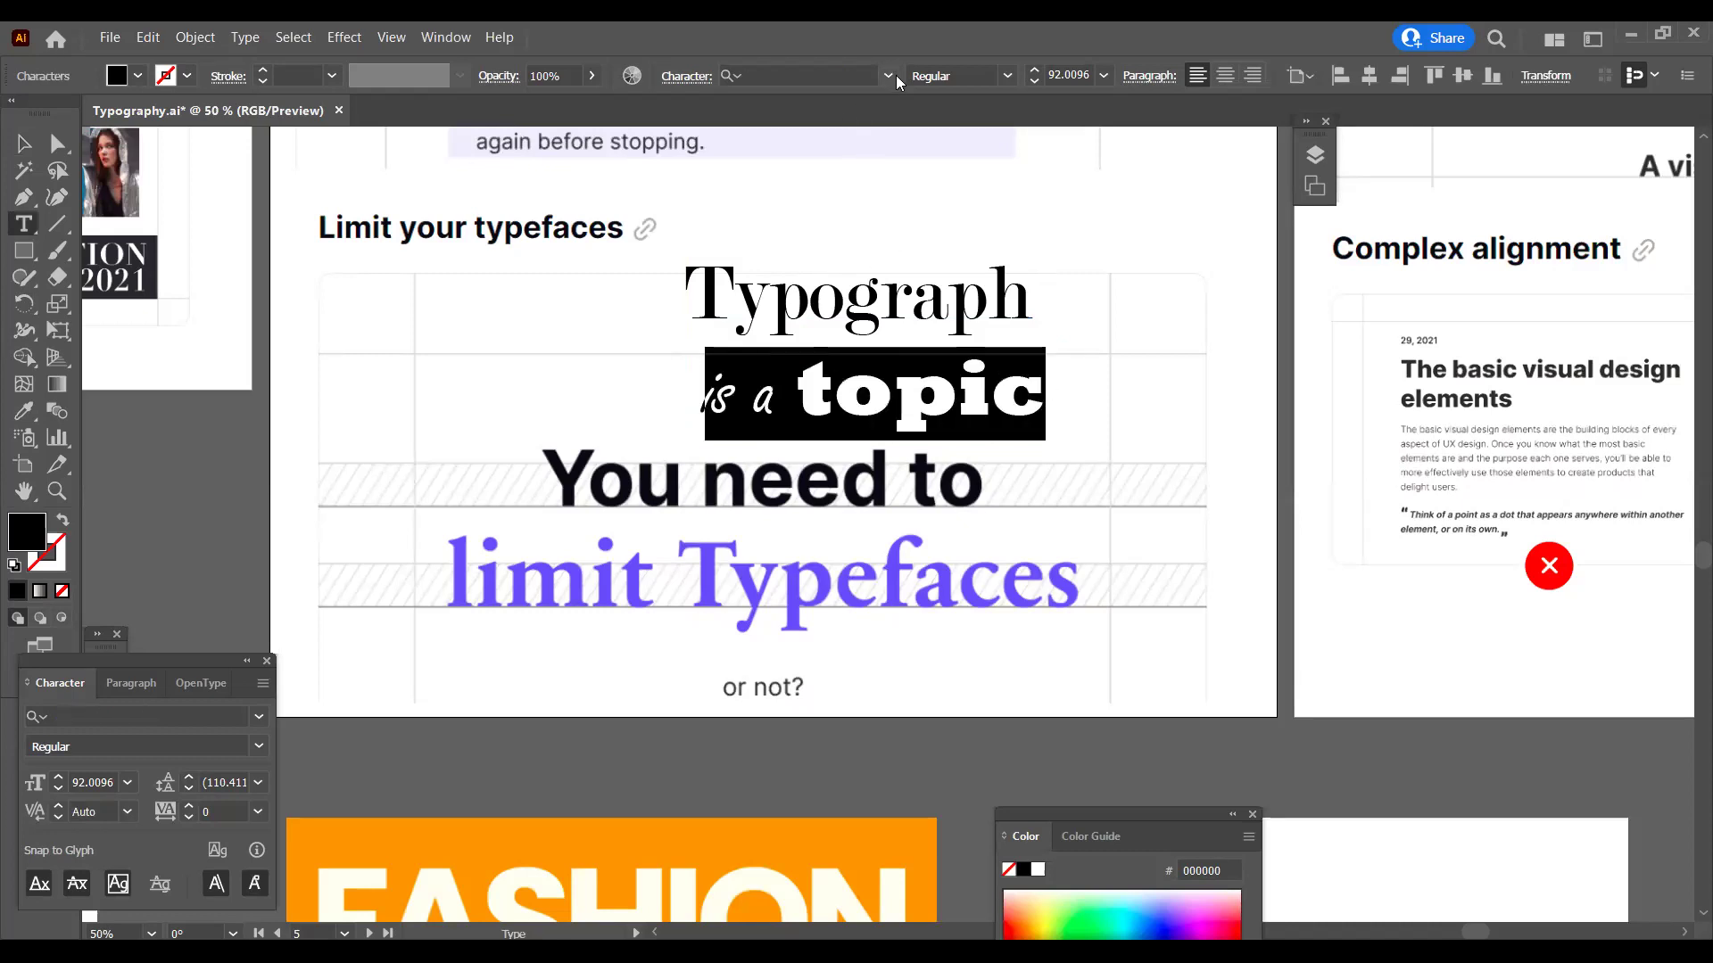
- Set 'is a topic' in Poppins SemiBold and centre both lines
left_click(889, 75)
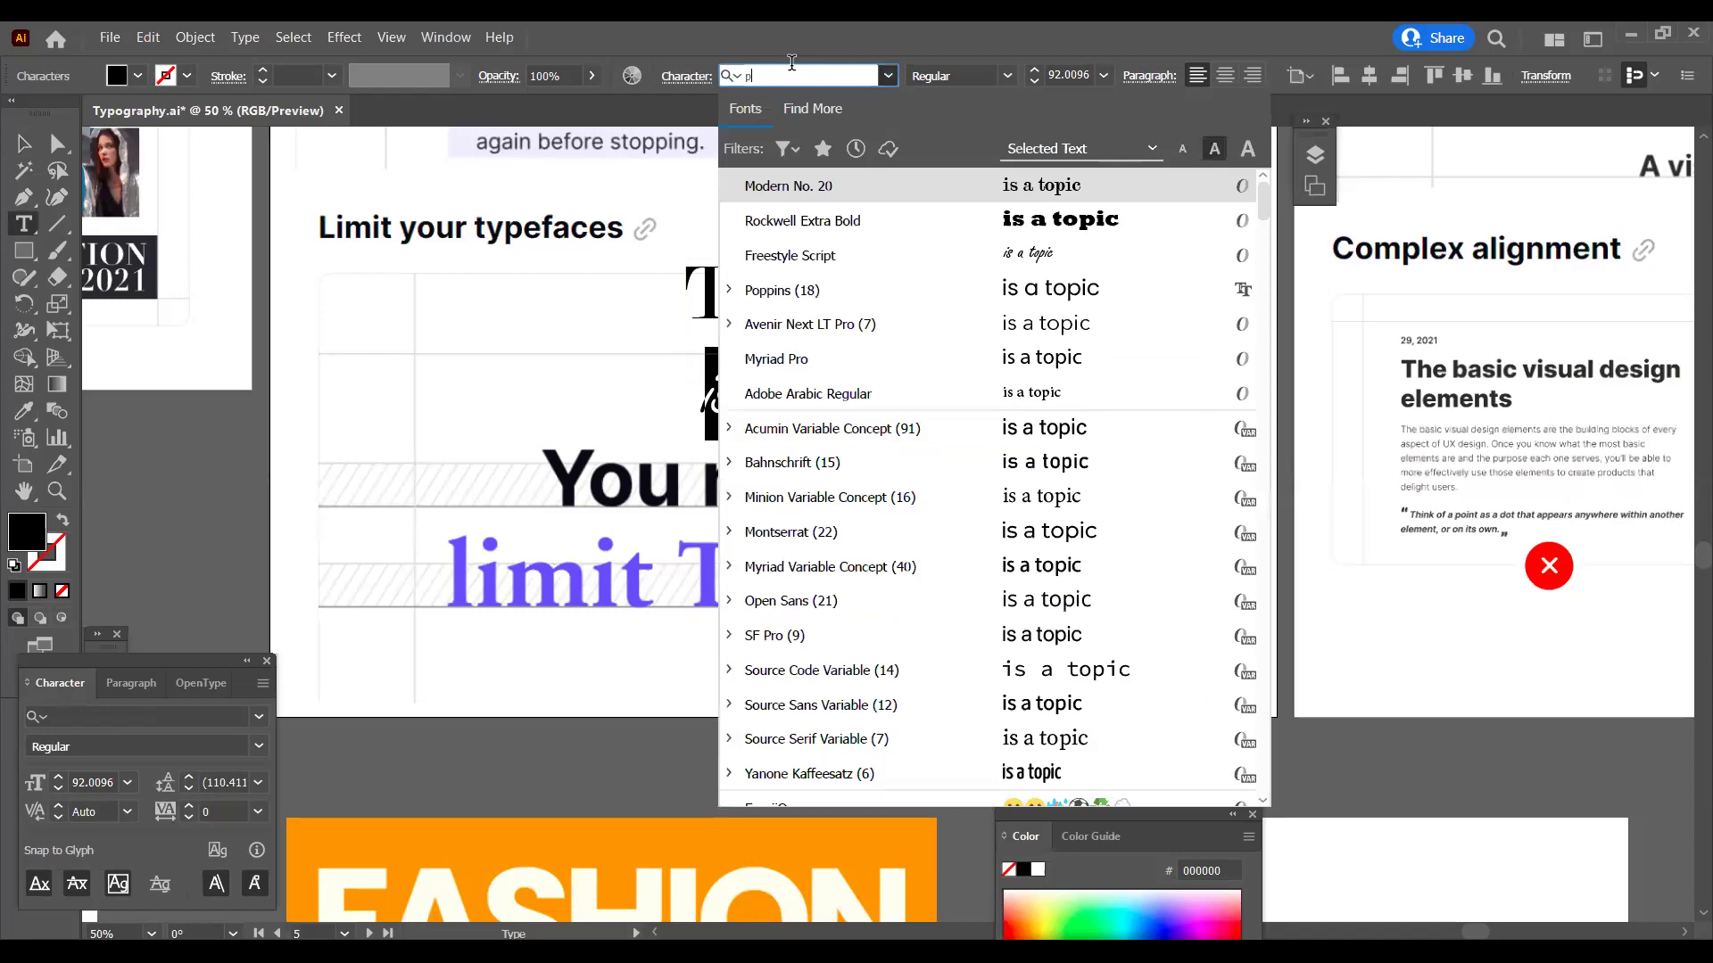
type("oip")
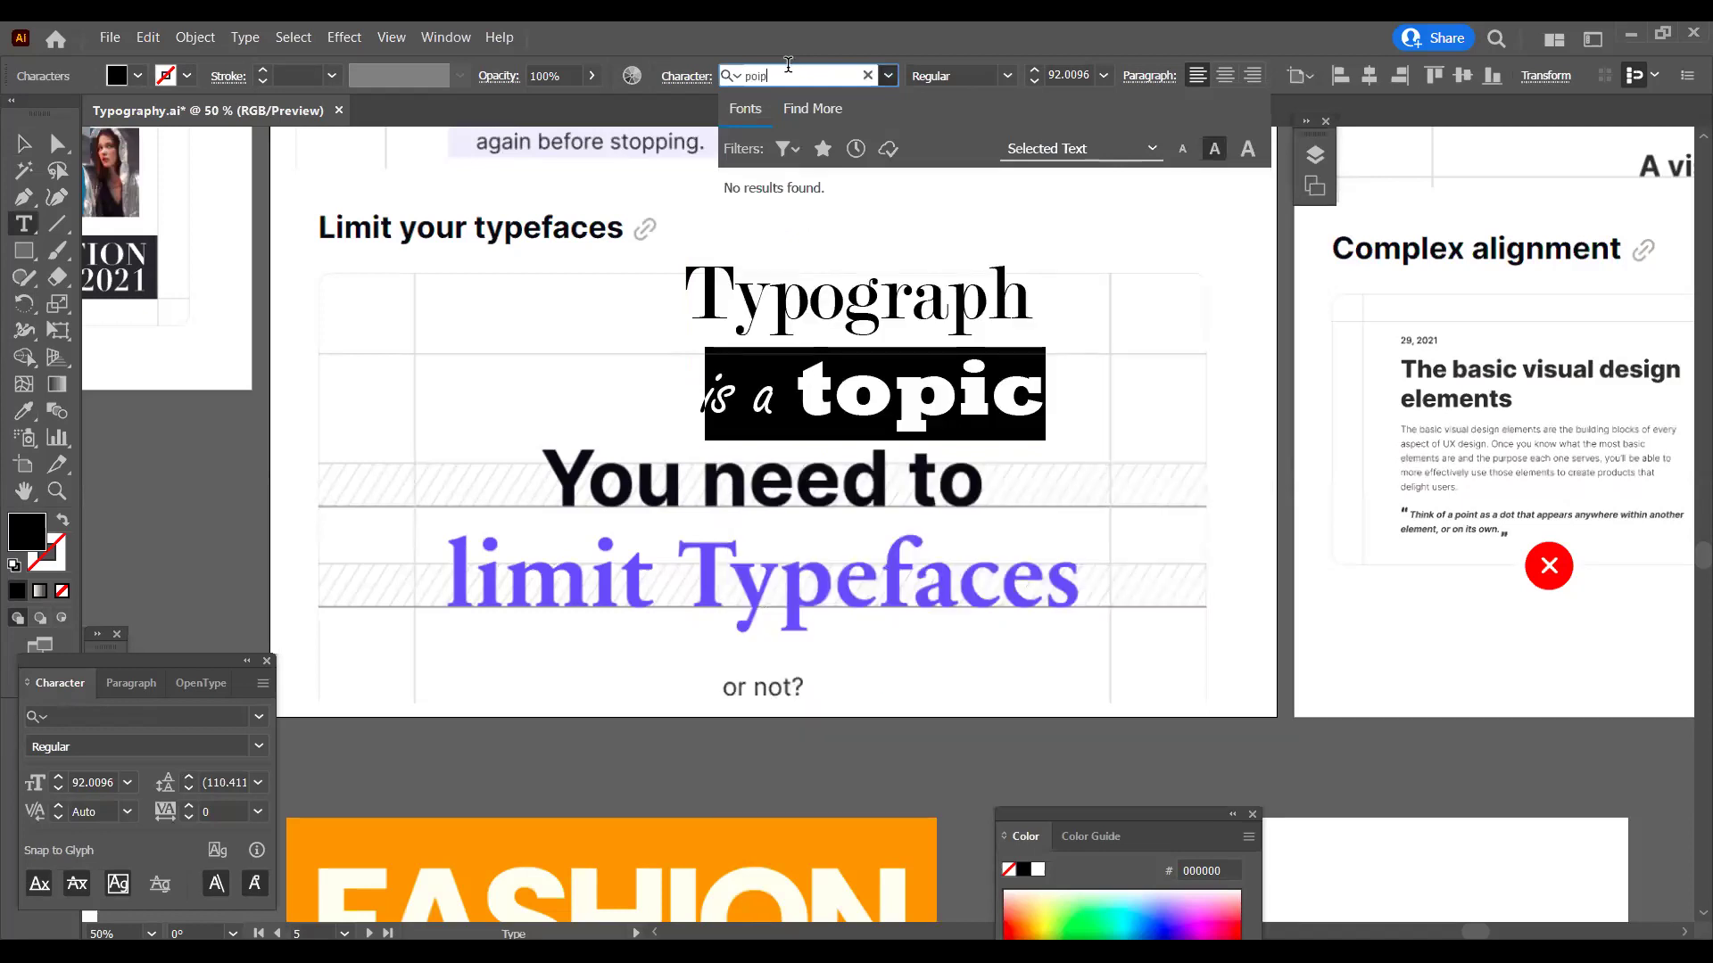
key("BackSpace")
key("BackSpace")
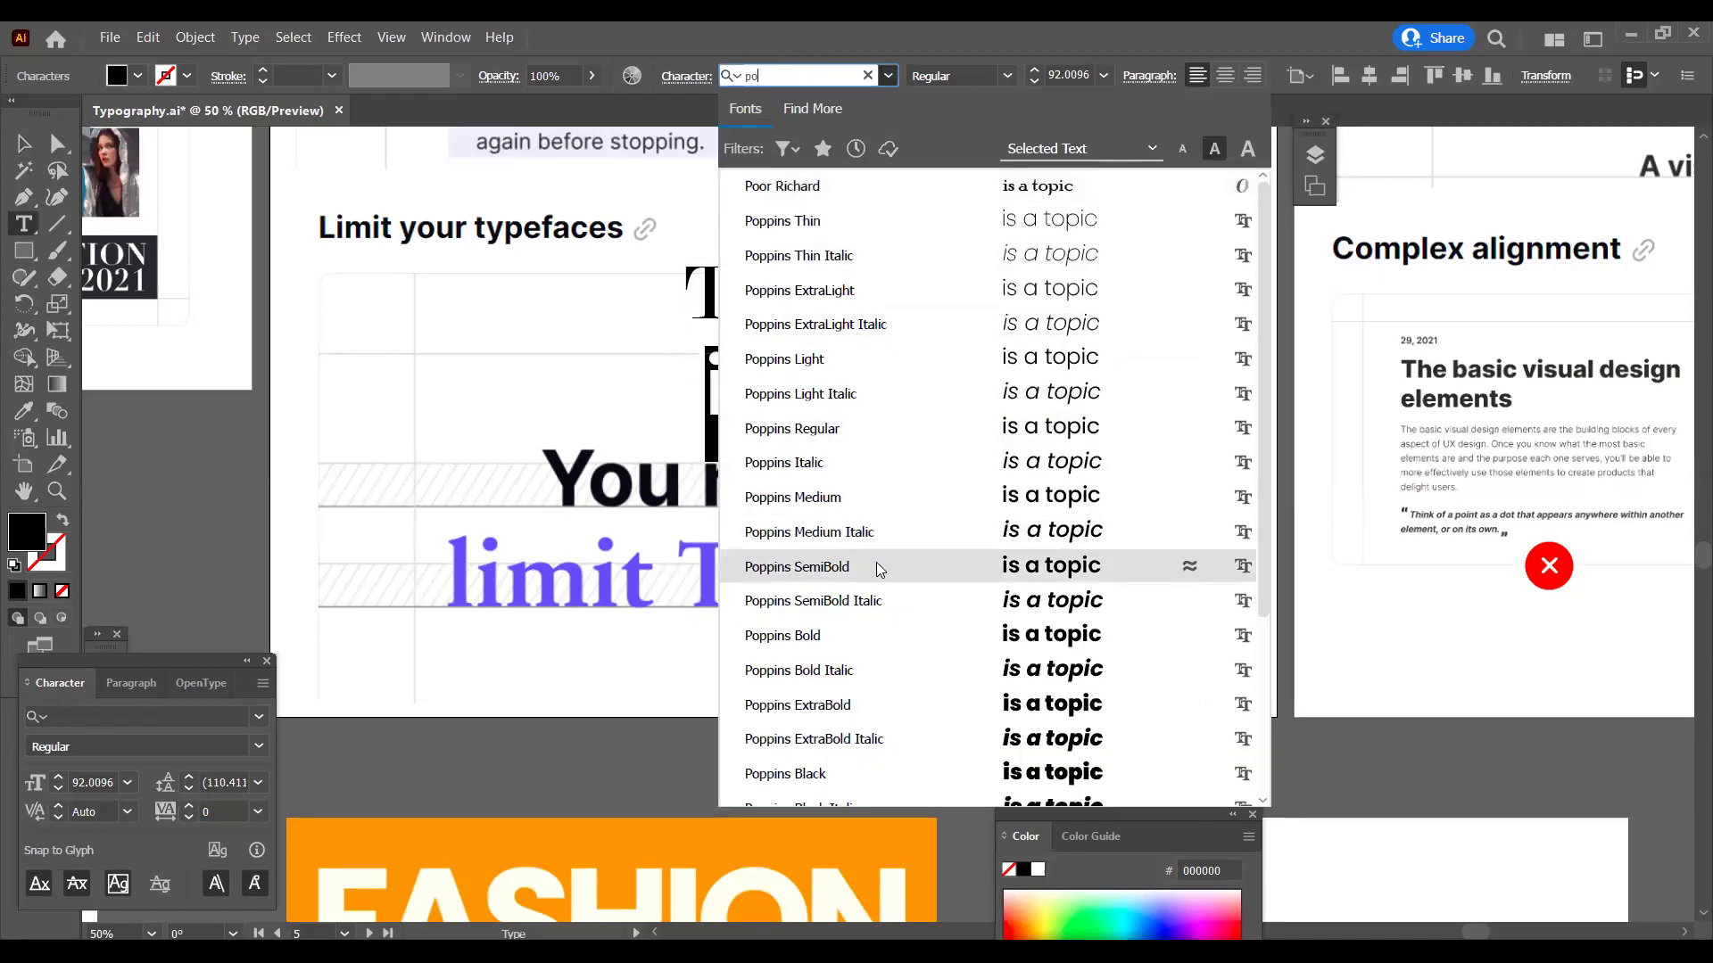
left_click(876, 568)
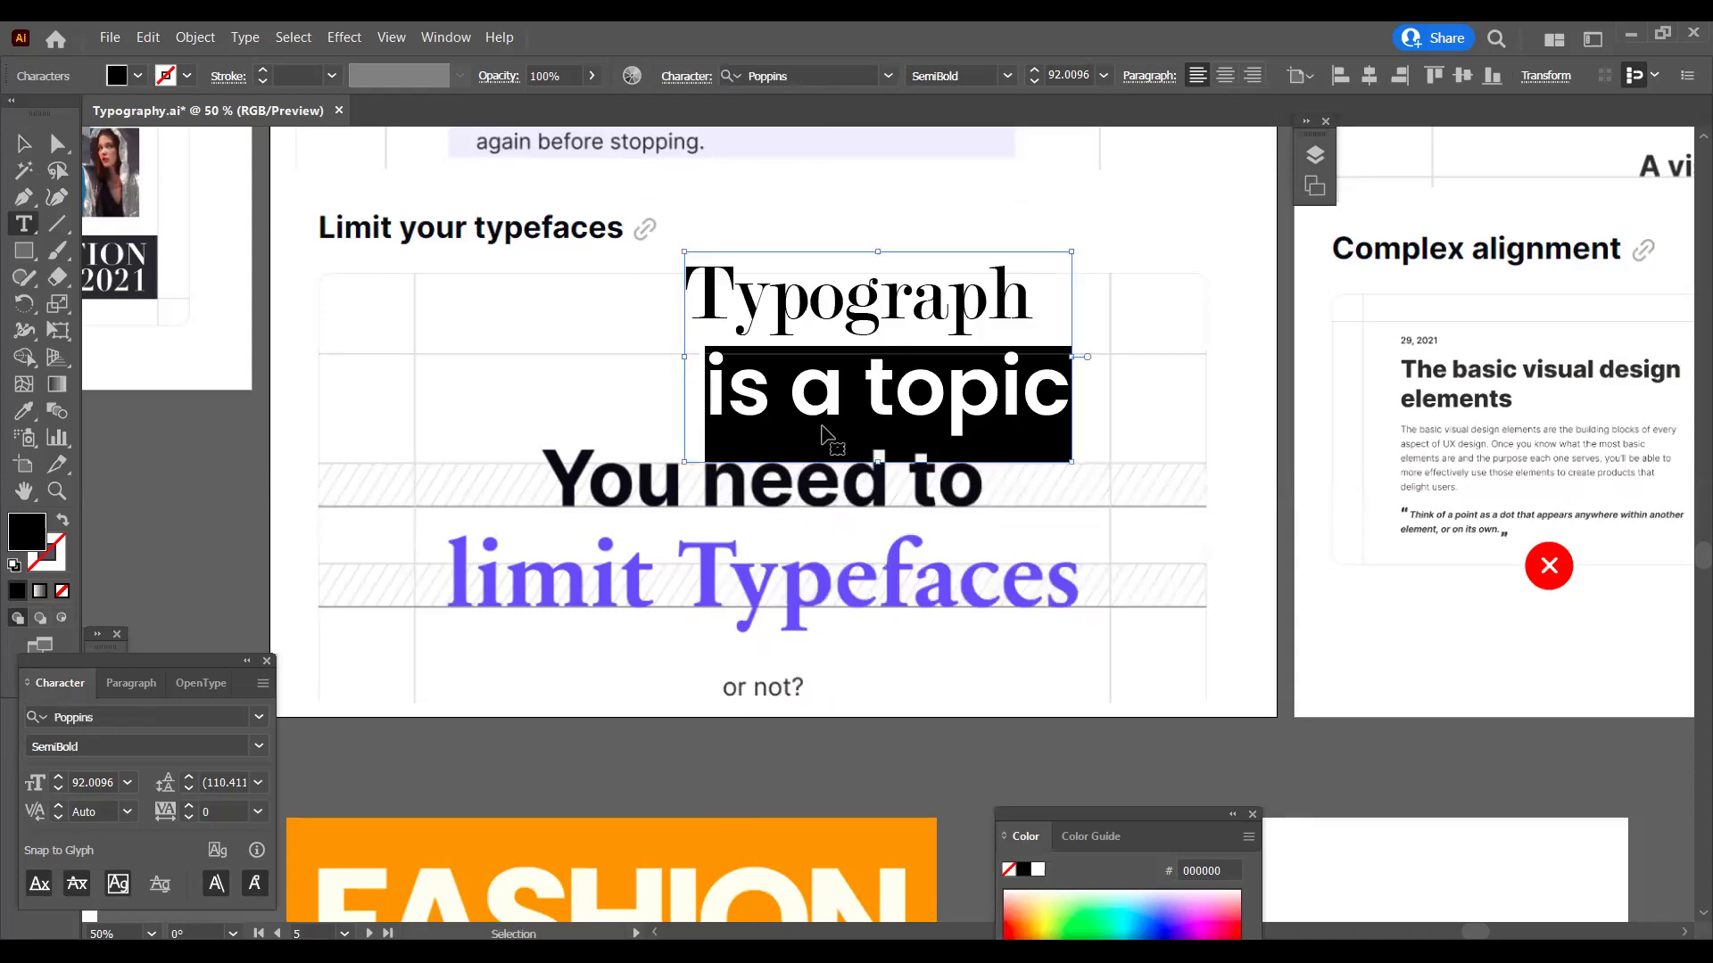
key("ctrl+a")
left_click(1220, 79)
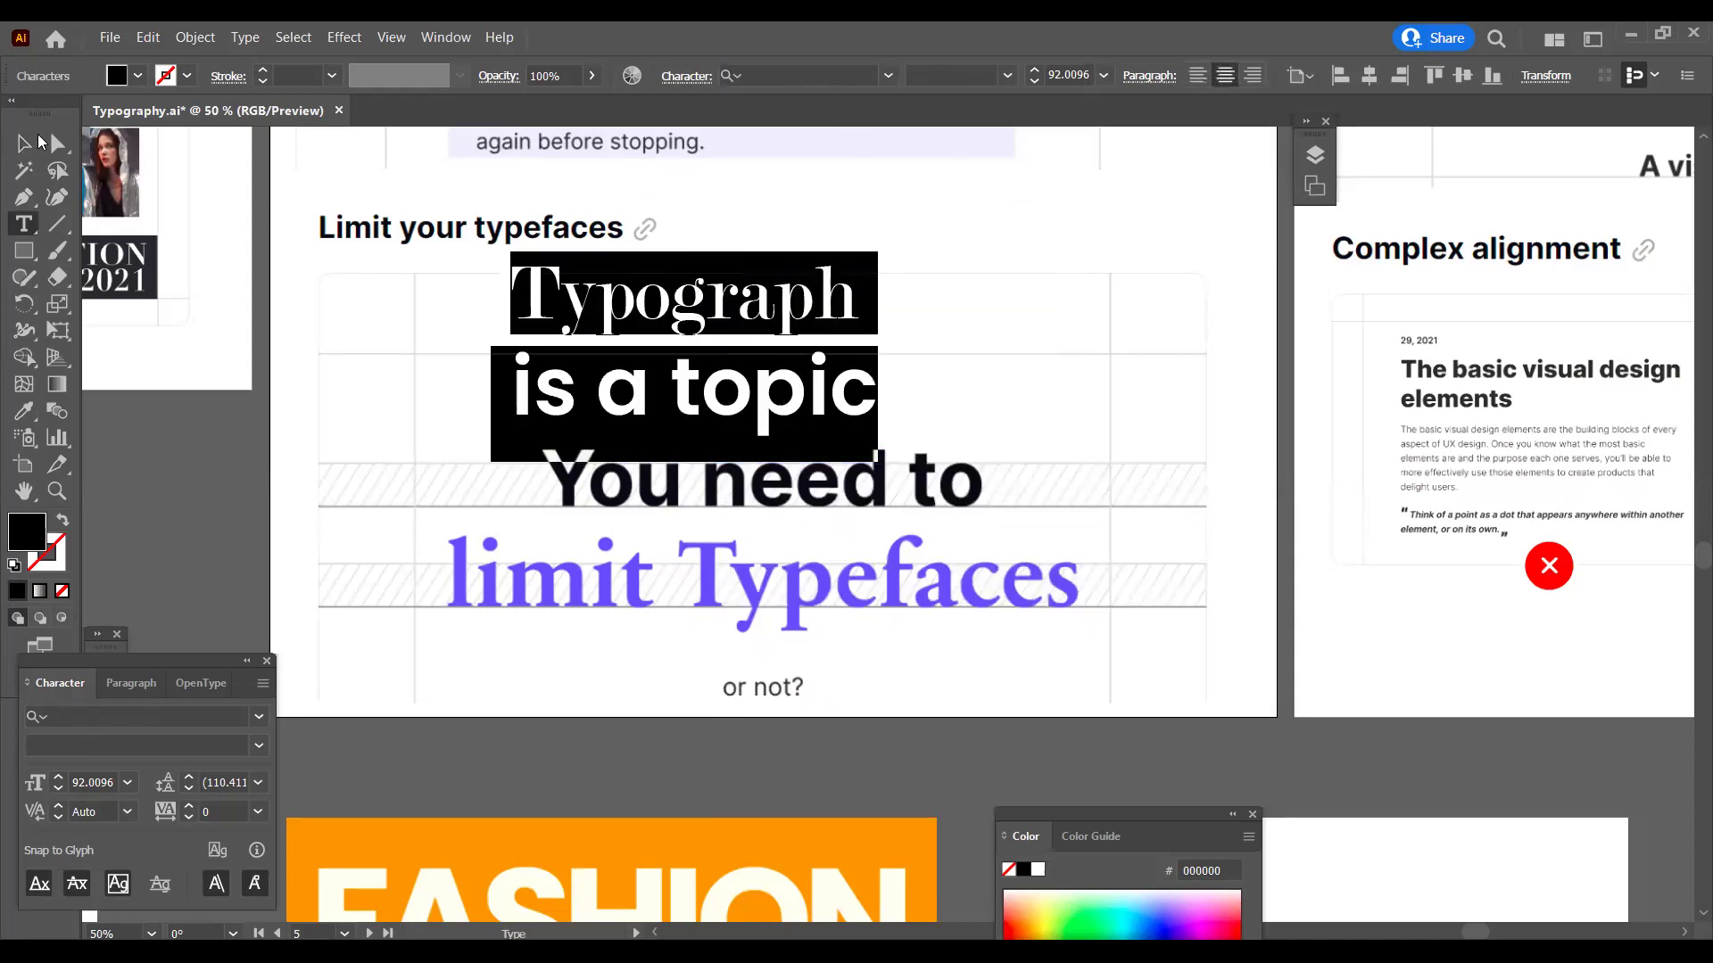
left_click(27, 142)
- Enlarge 'Typograph' to 101 pt
double_click(518, 272)
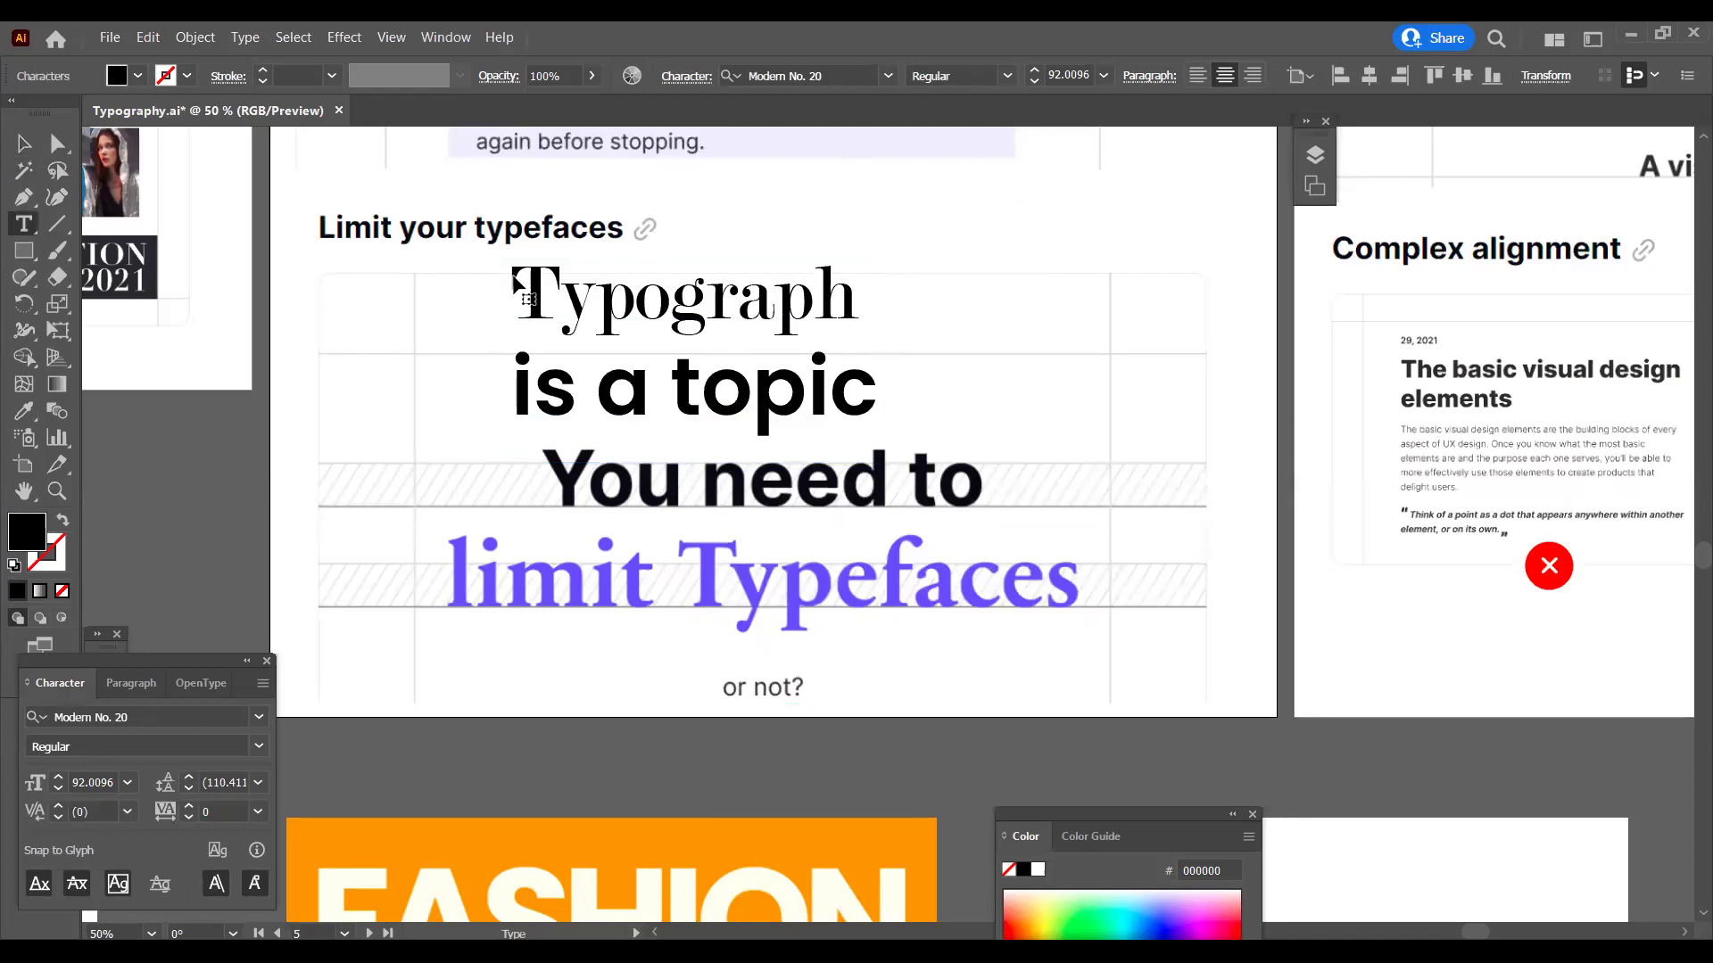
left_click(1035, 70)
left_click(1035, 68)
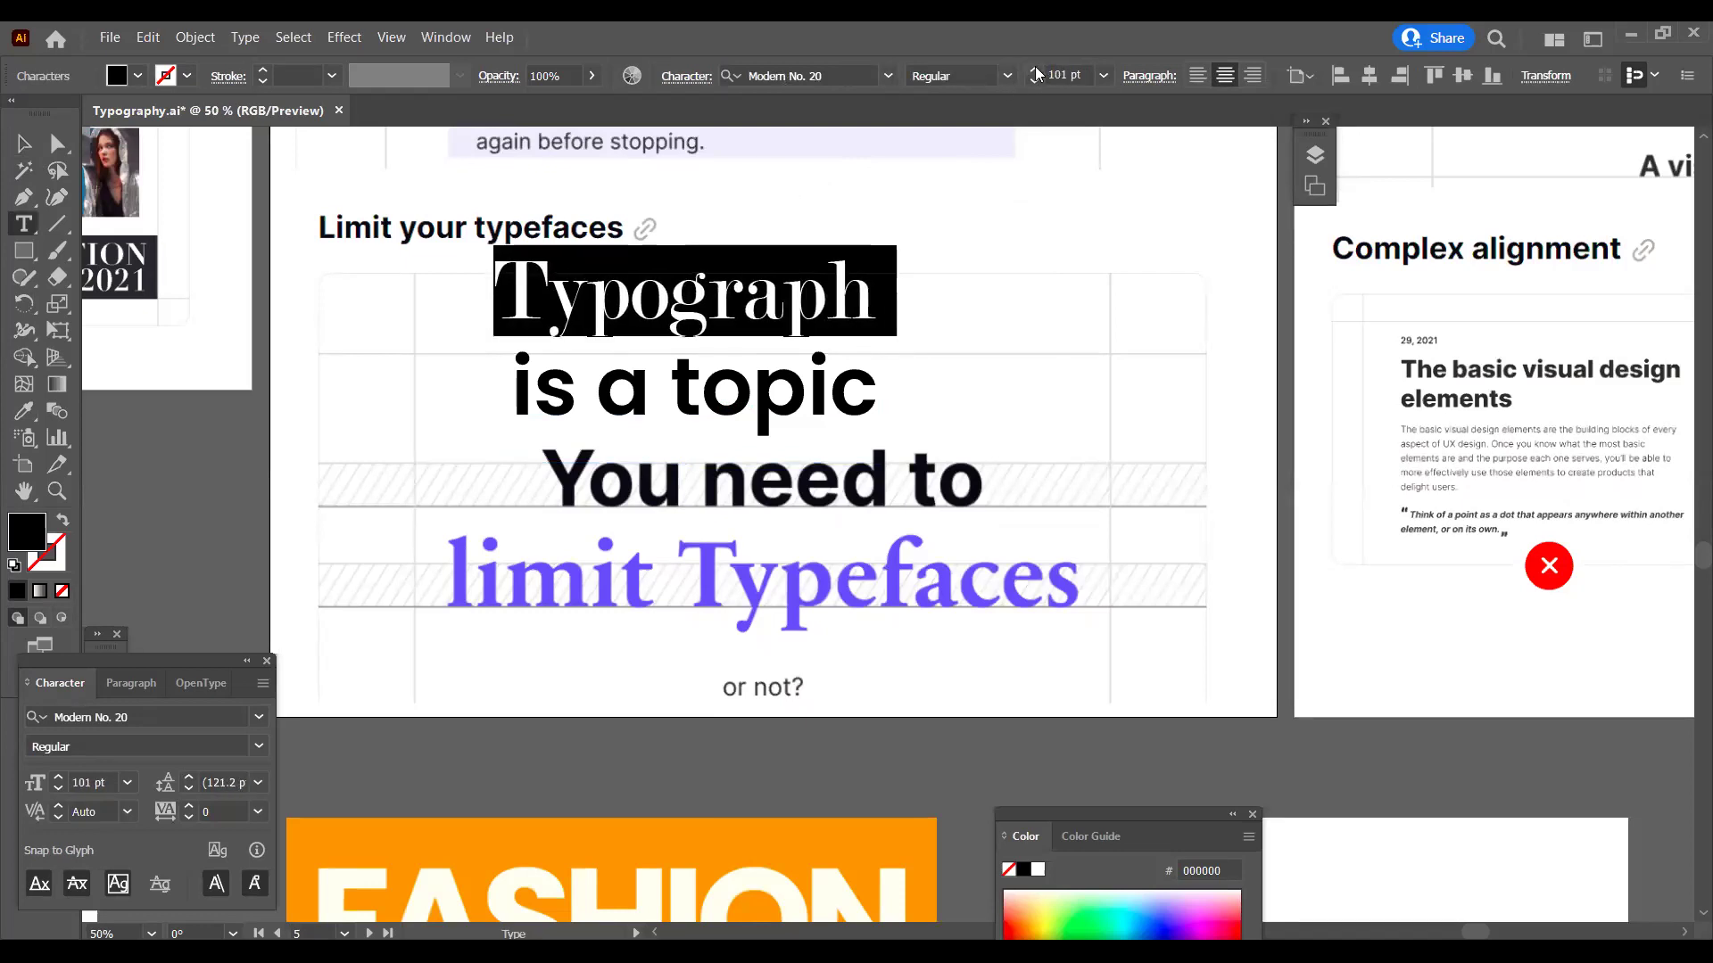
key("shift+Down")
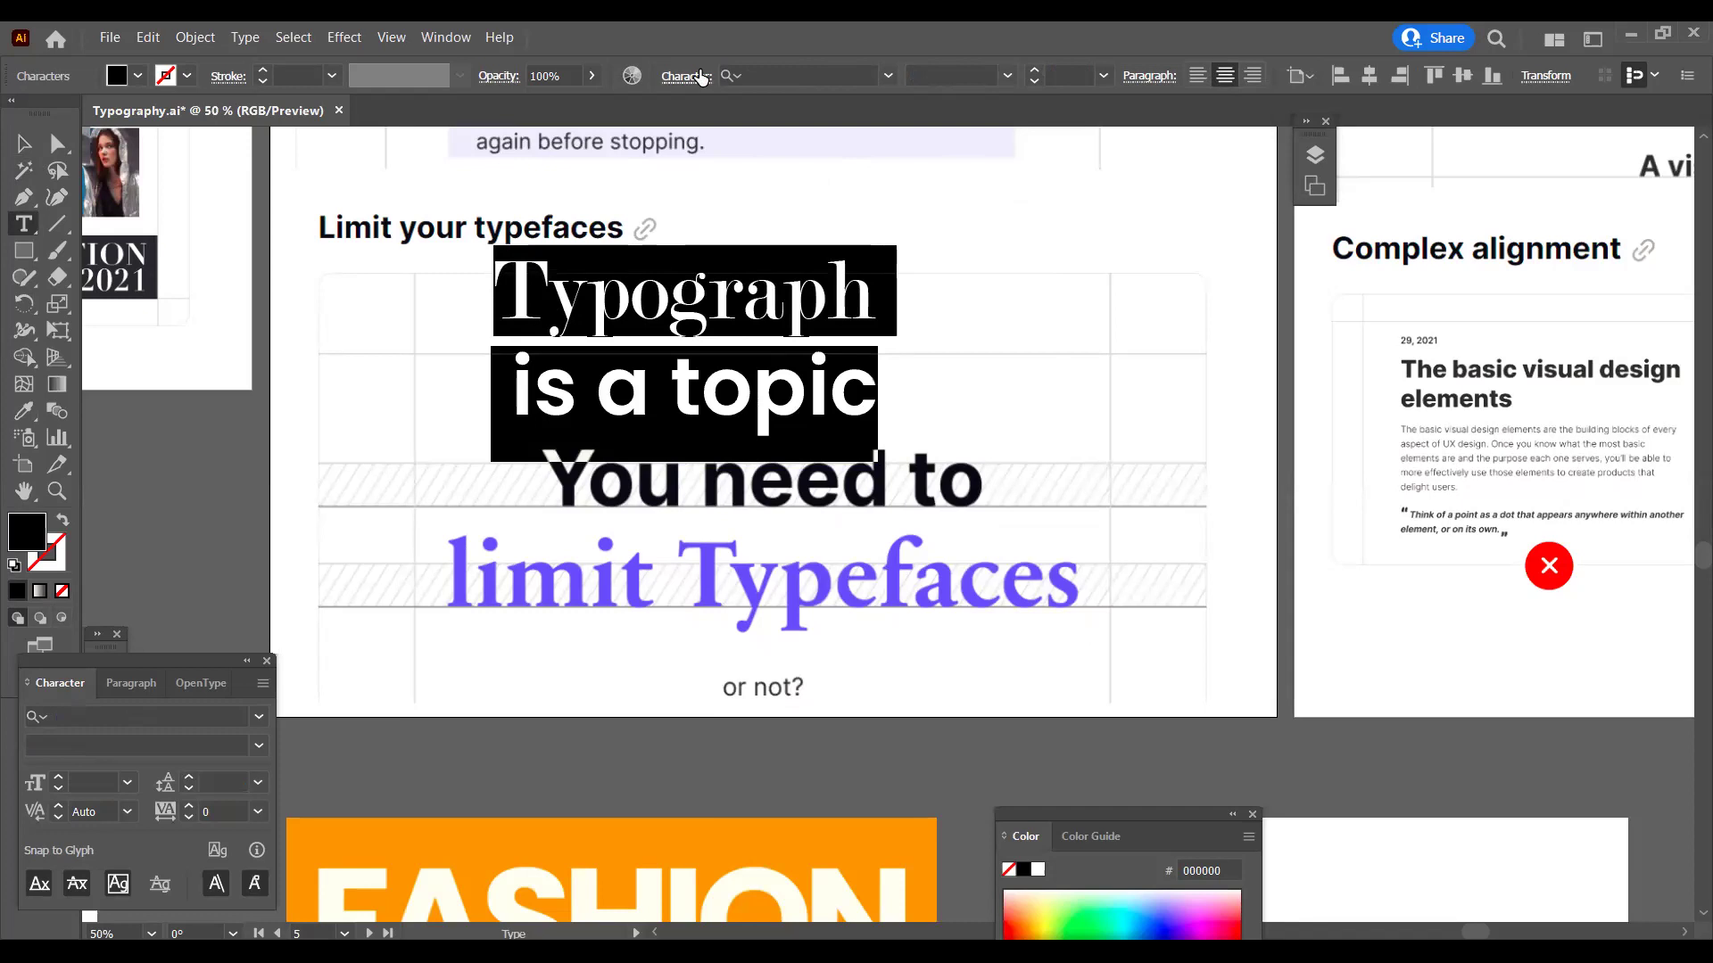
- Tighten the headline leading to 89 pt and move the block up beside the heading
left_click(687, 77)
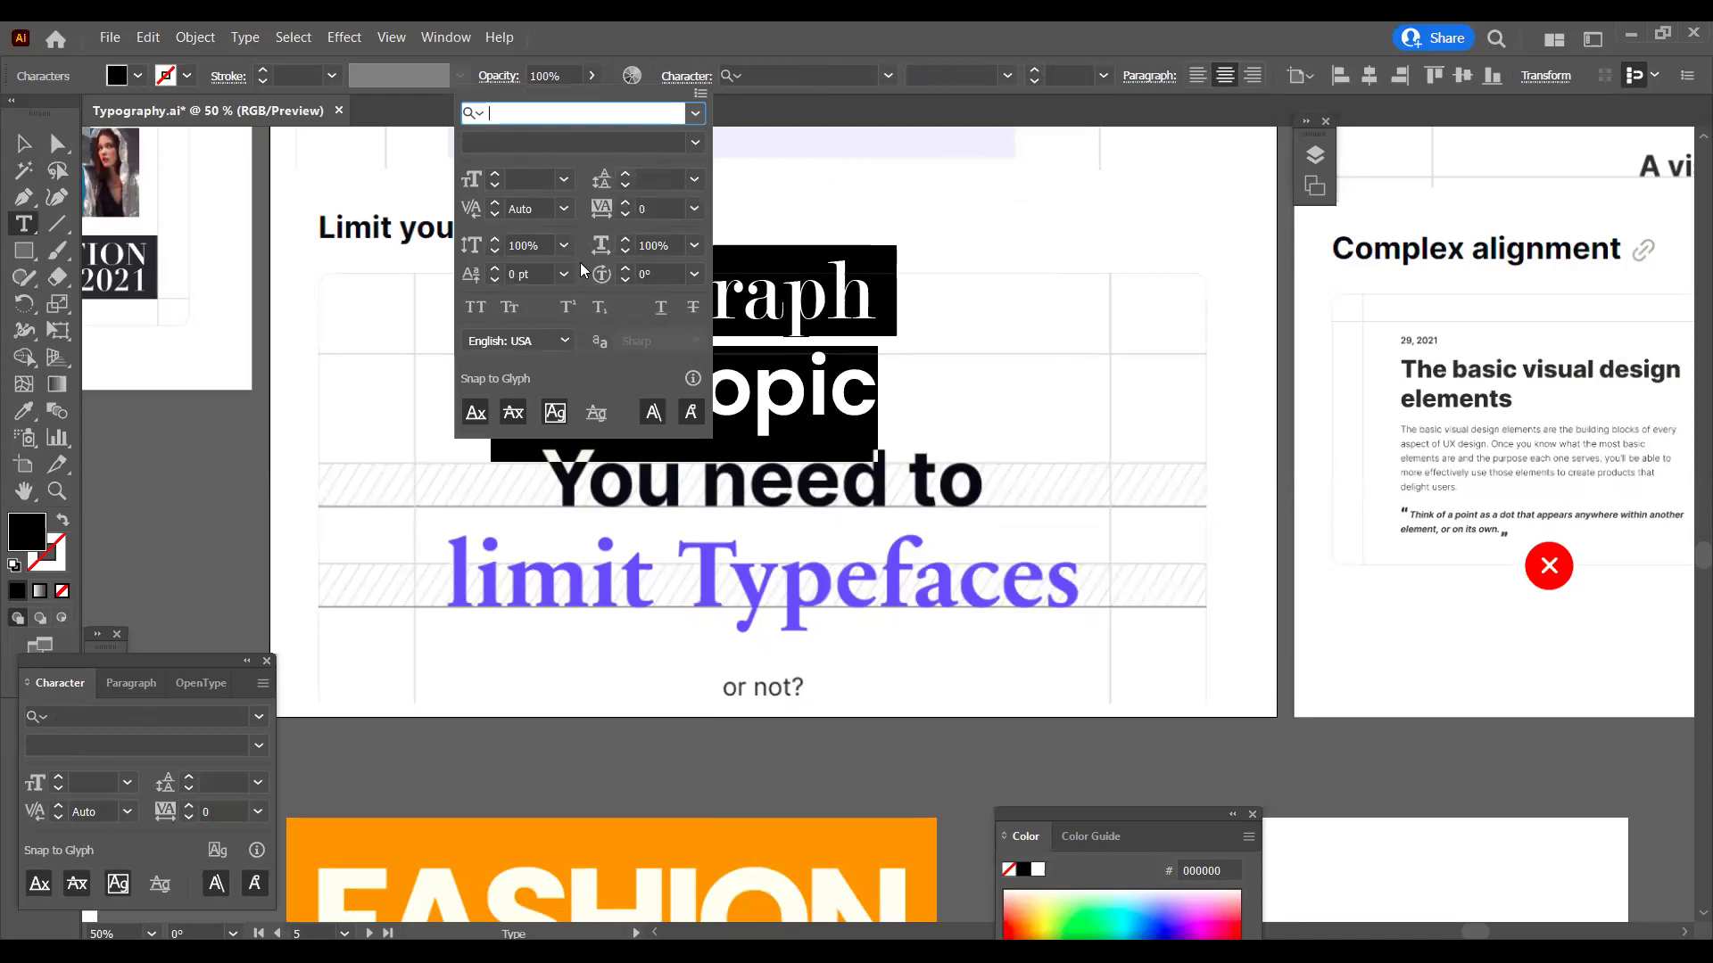
left_click(625, 185)
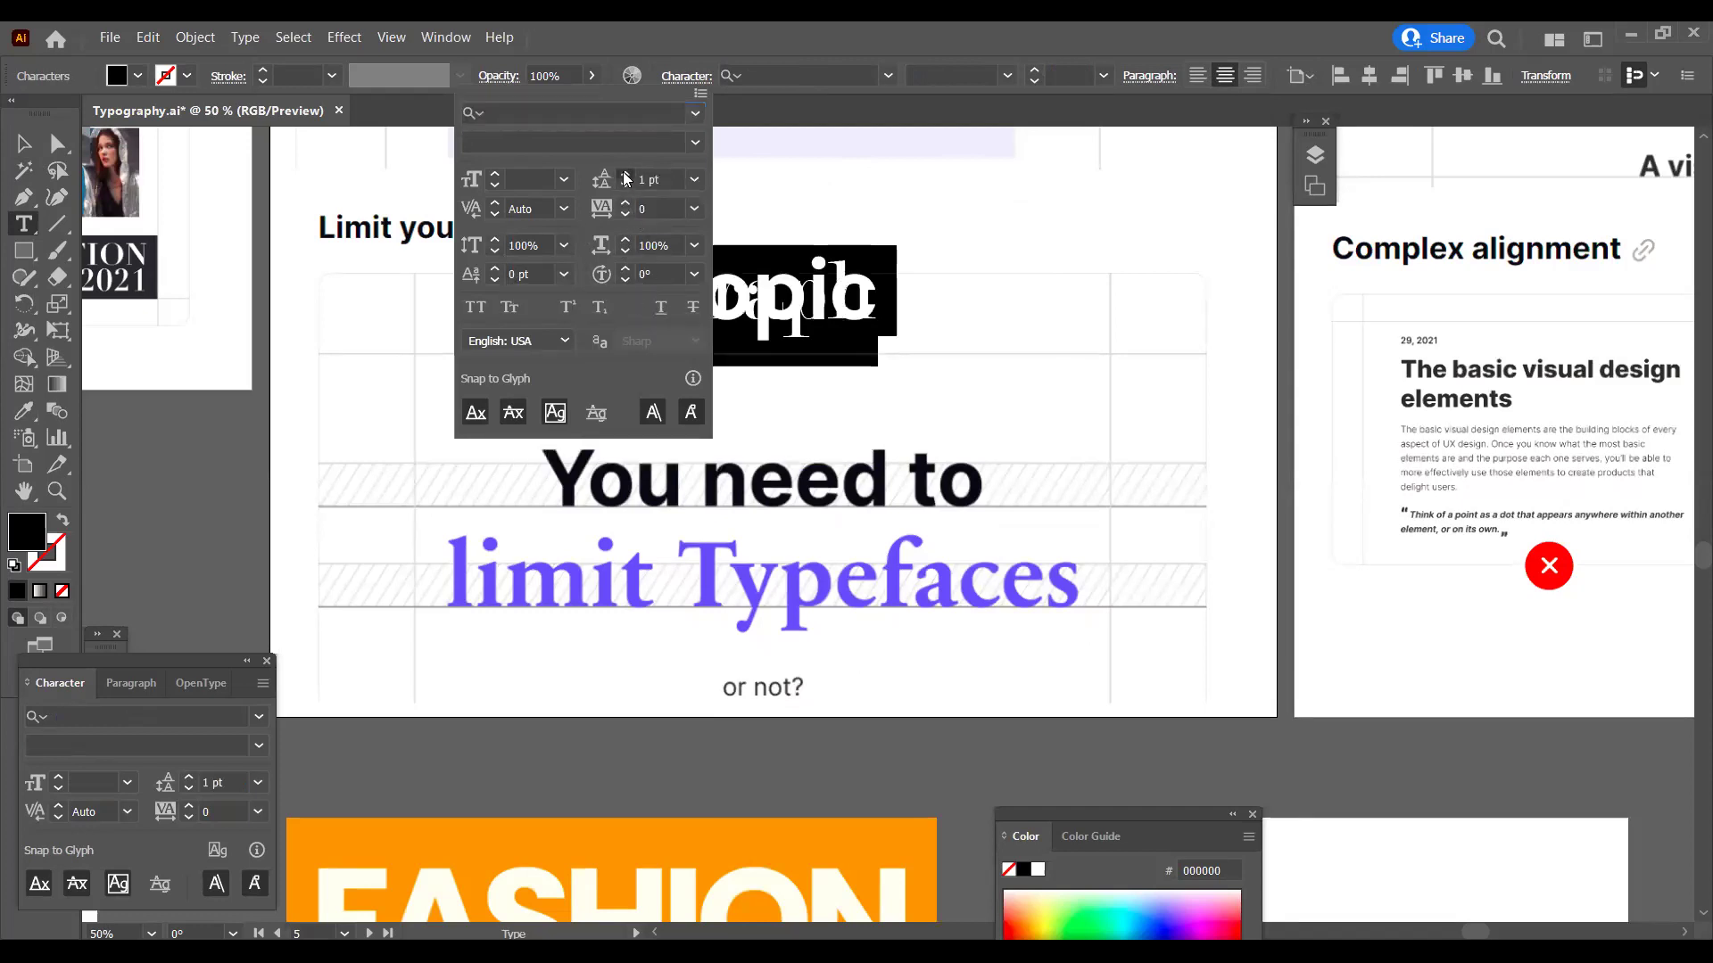
left_click_drag(626, 171, 3, 201)
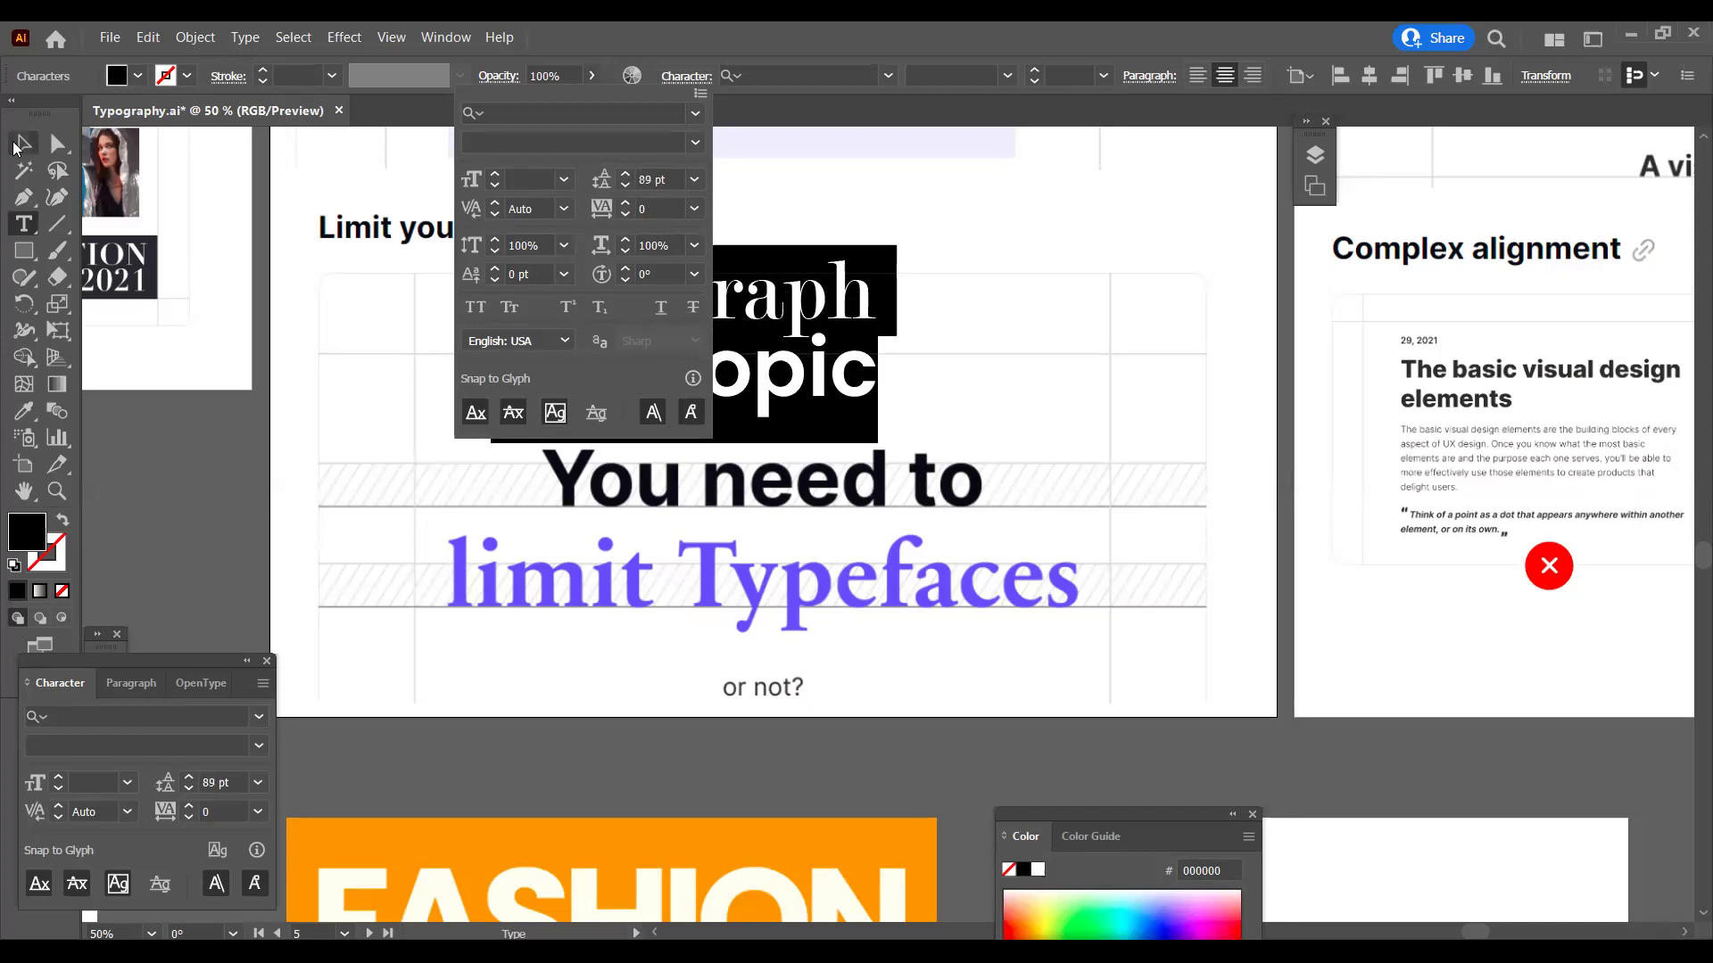
left_click(24, 143)
left_click(1005, 421)
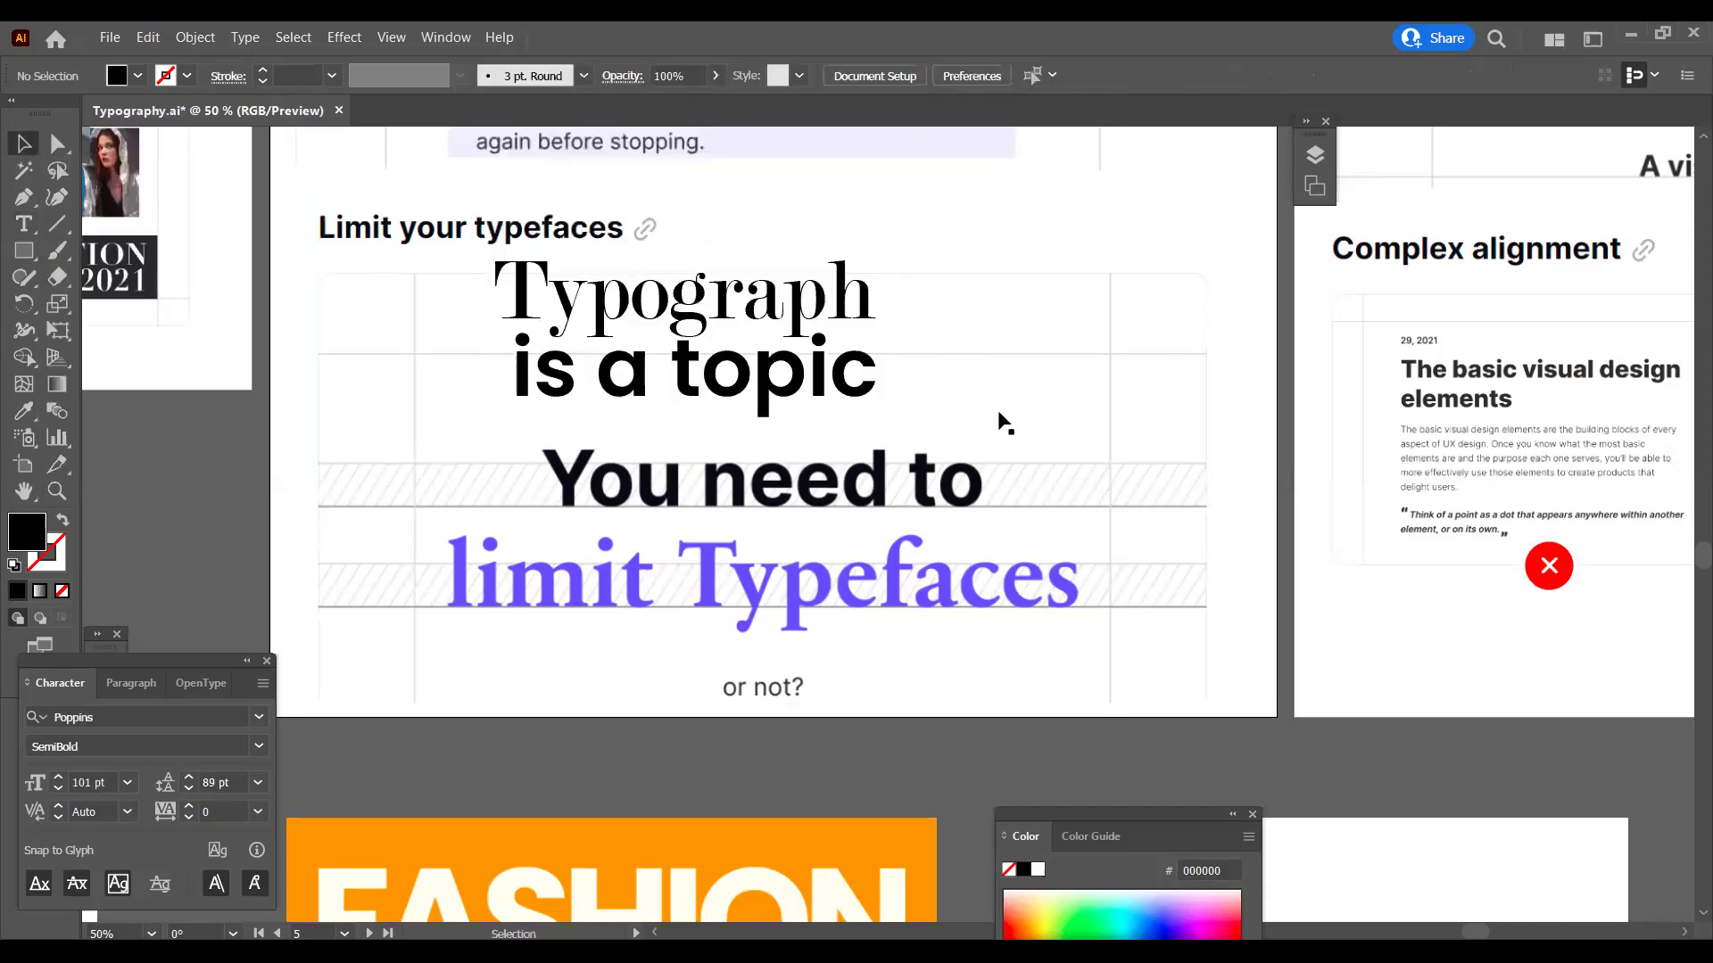
left_click_drag(786, 315, 987, 247)
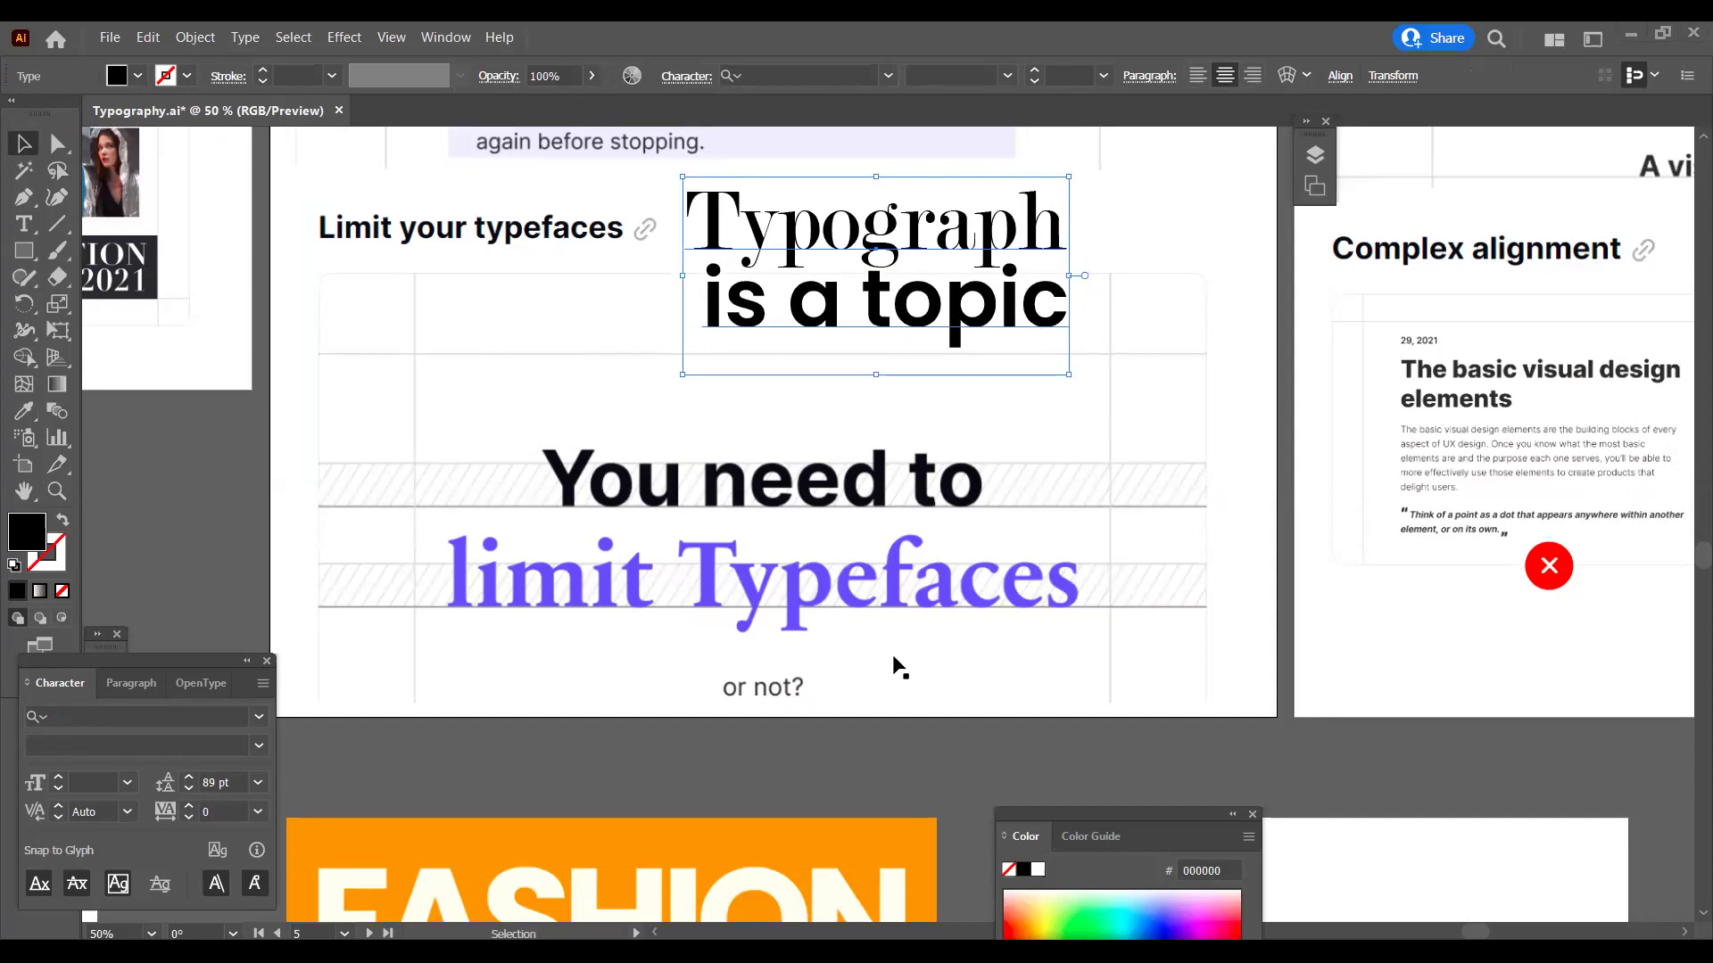
- Colour 'is a topic' with the FASHION artwork's orange and shift the block down-right
double_click(825, 311)
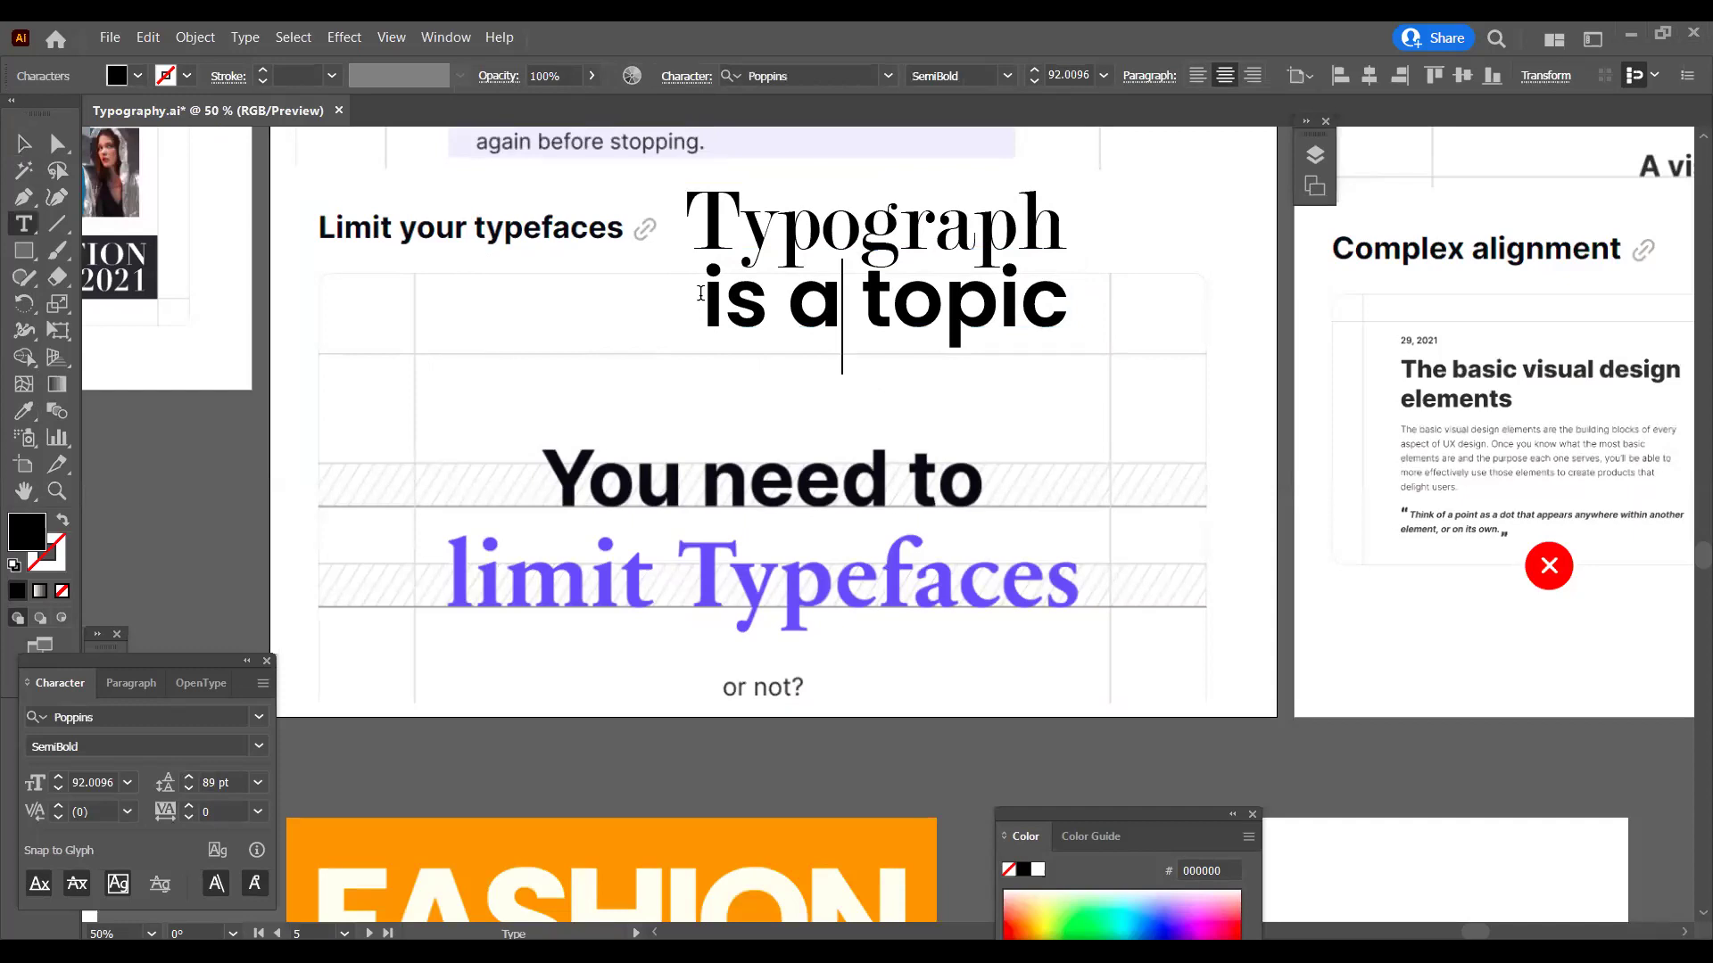
key("ctrl+a")
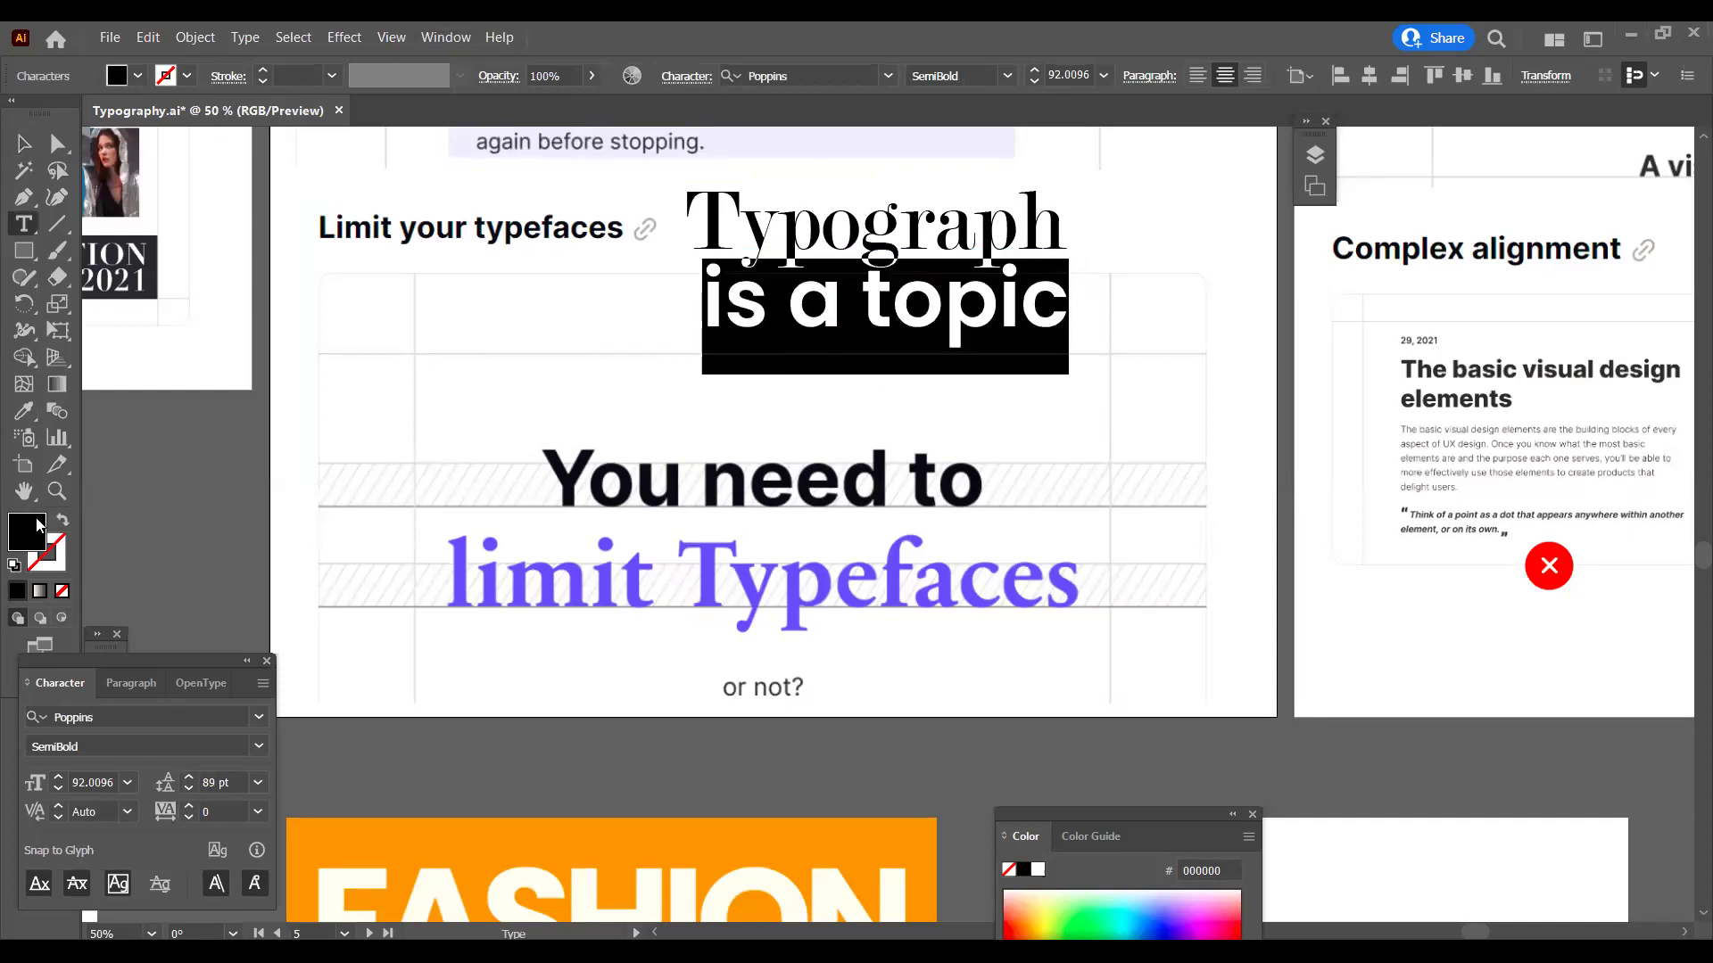
left_click(24, 410)
left_click(370, 819)
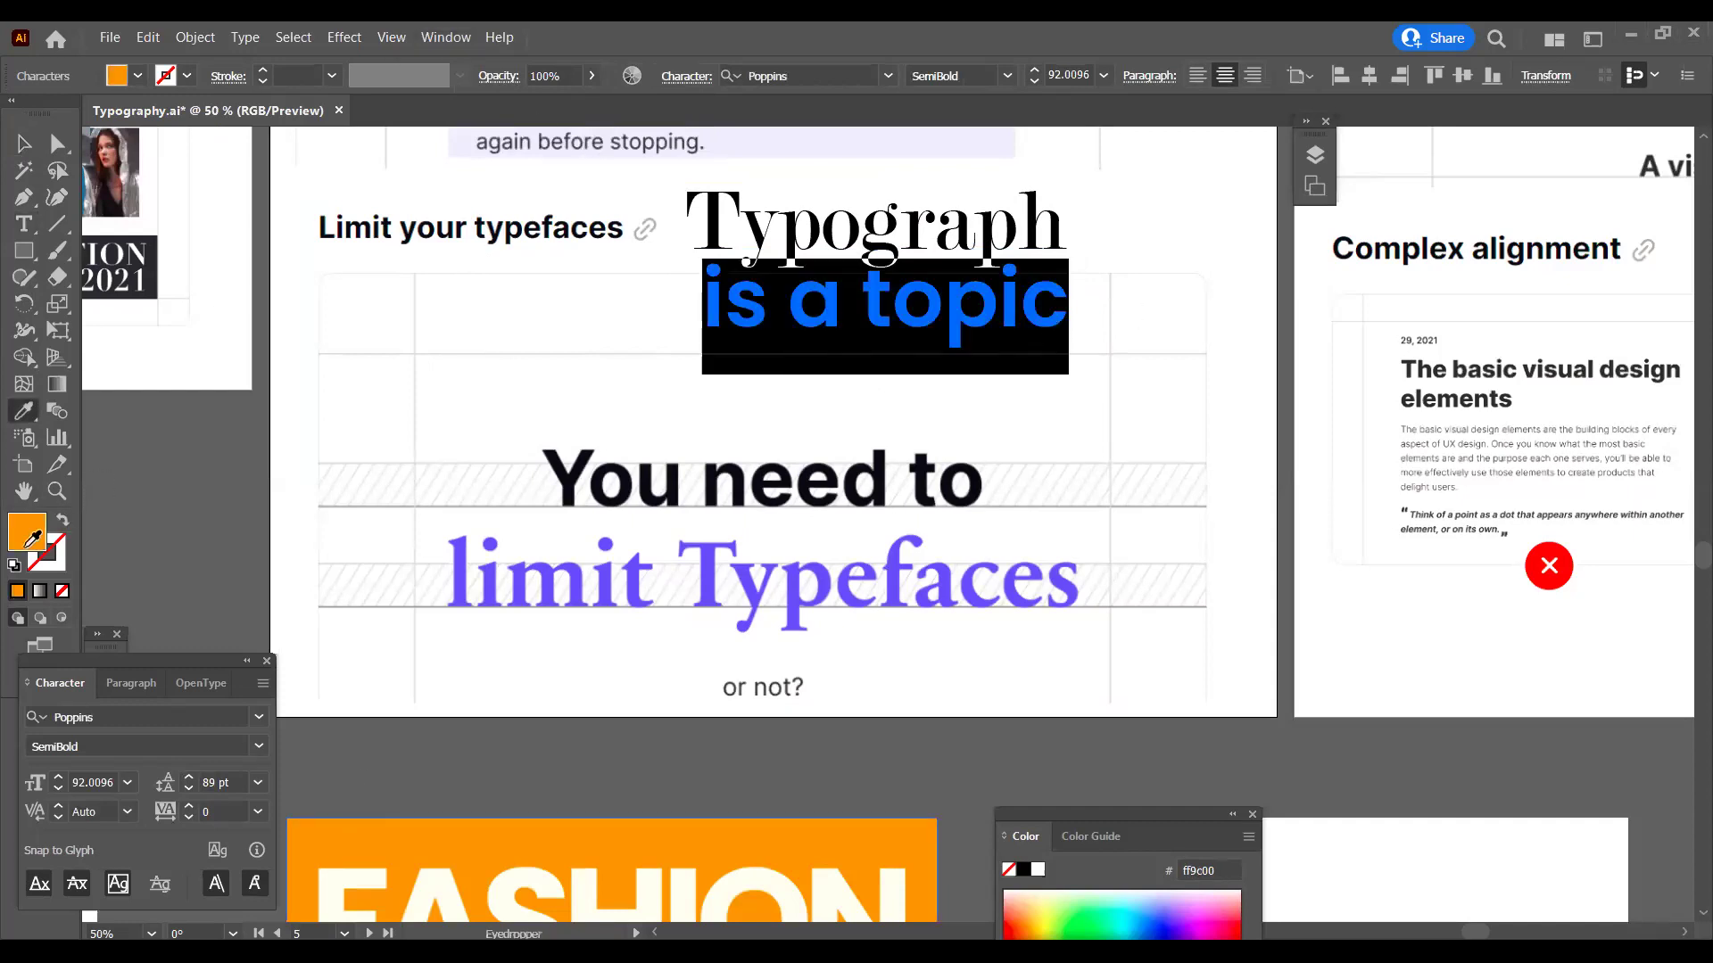
left_click(22, 145)
left_click(842, 306)
mouse_move(962, 314)
left_mouse_down()
mouse_move(1039, 366)
mouse_move(1024, 377)
left_mouse_up()
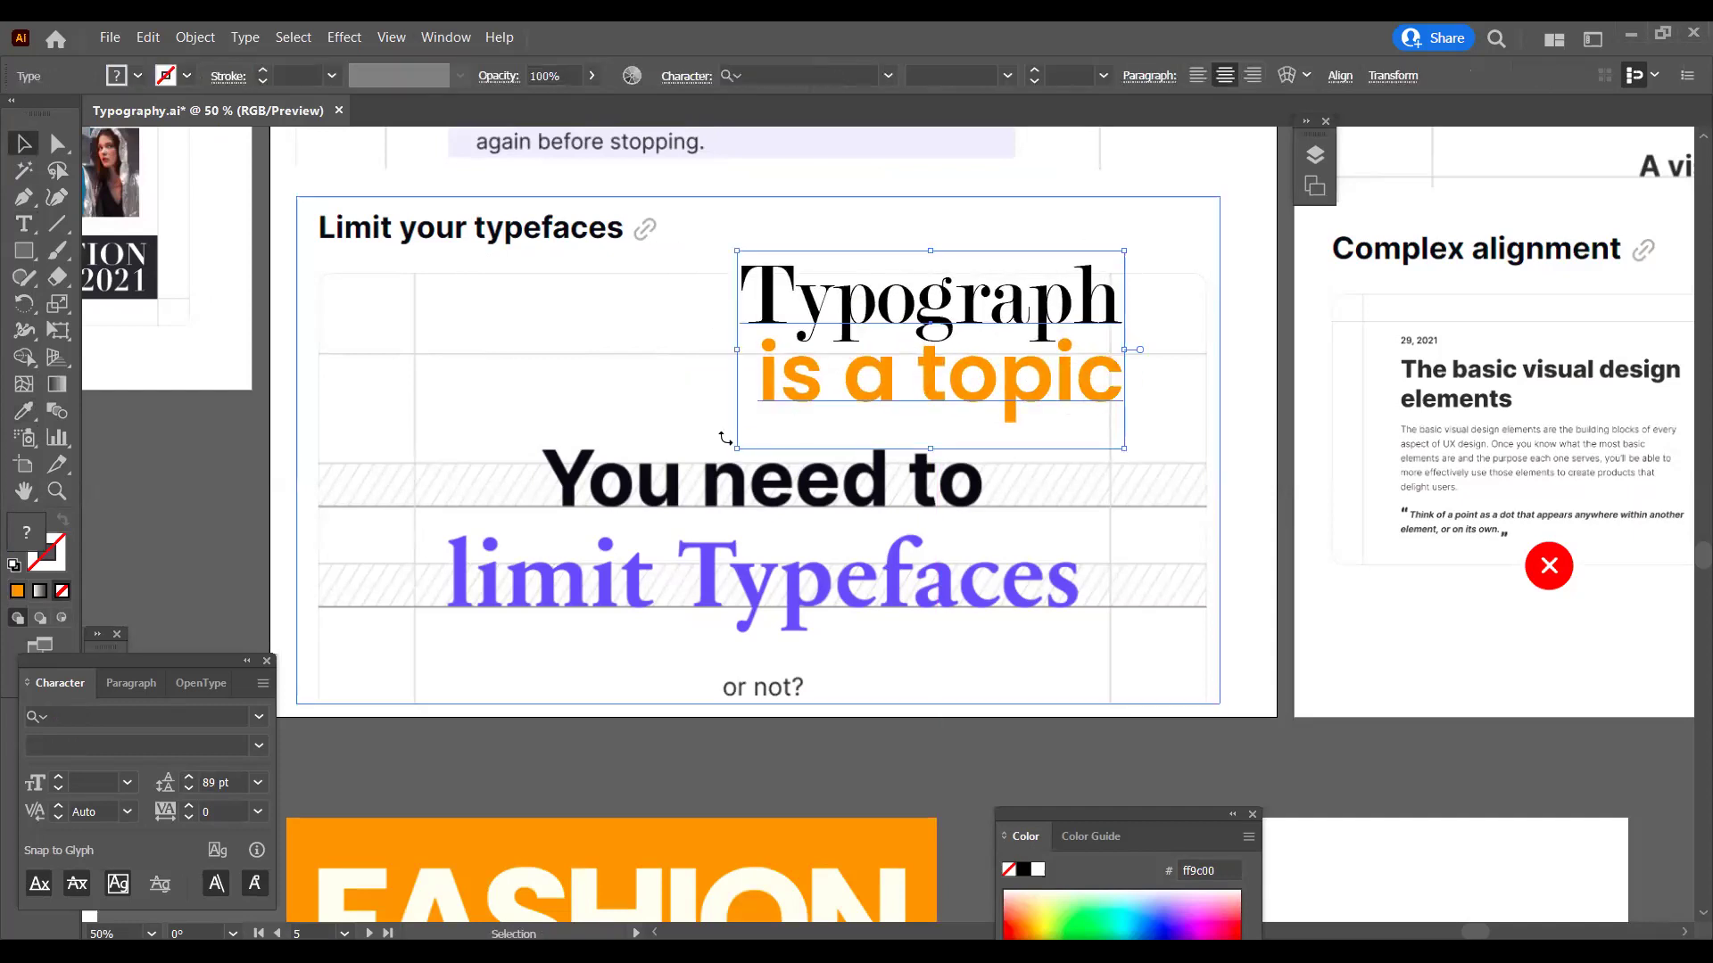
- Zoom and pan to the Typographic scale artboard and select its typescale image
scroll(727, 438, "down", 1)
left_click_drag(886, 357, 382, 583)
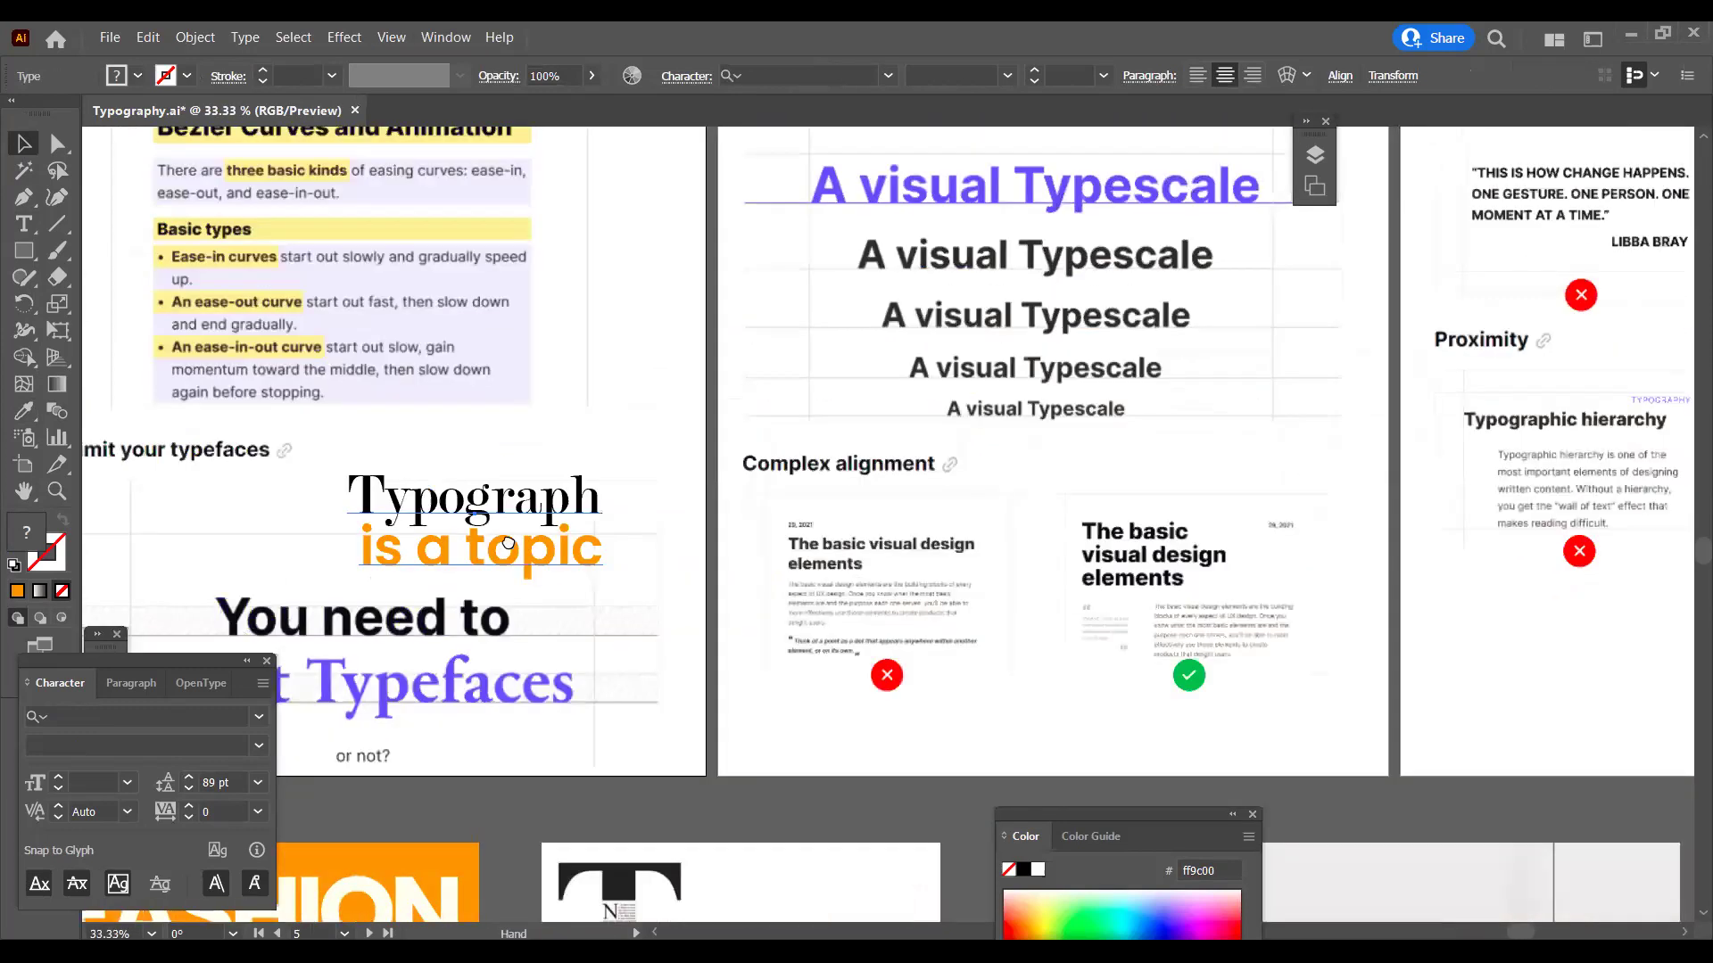
scroll(784, 375, "up", 1)
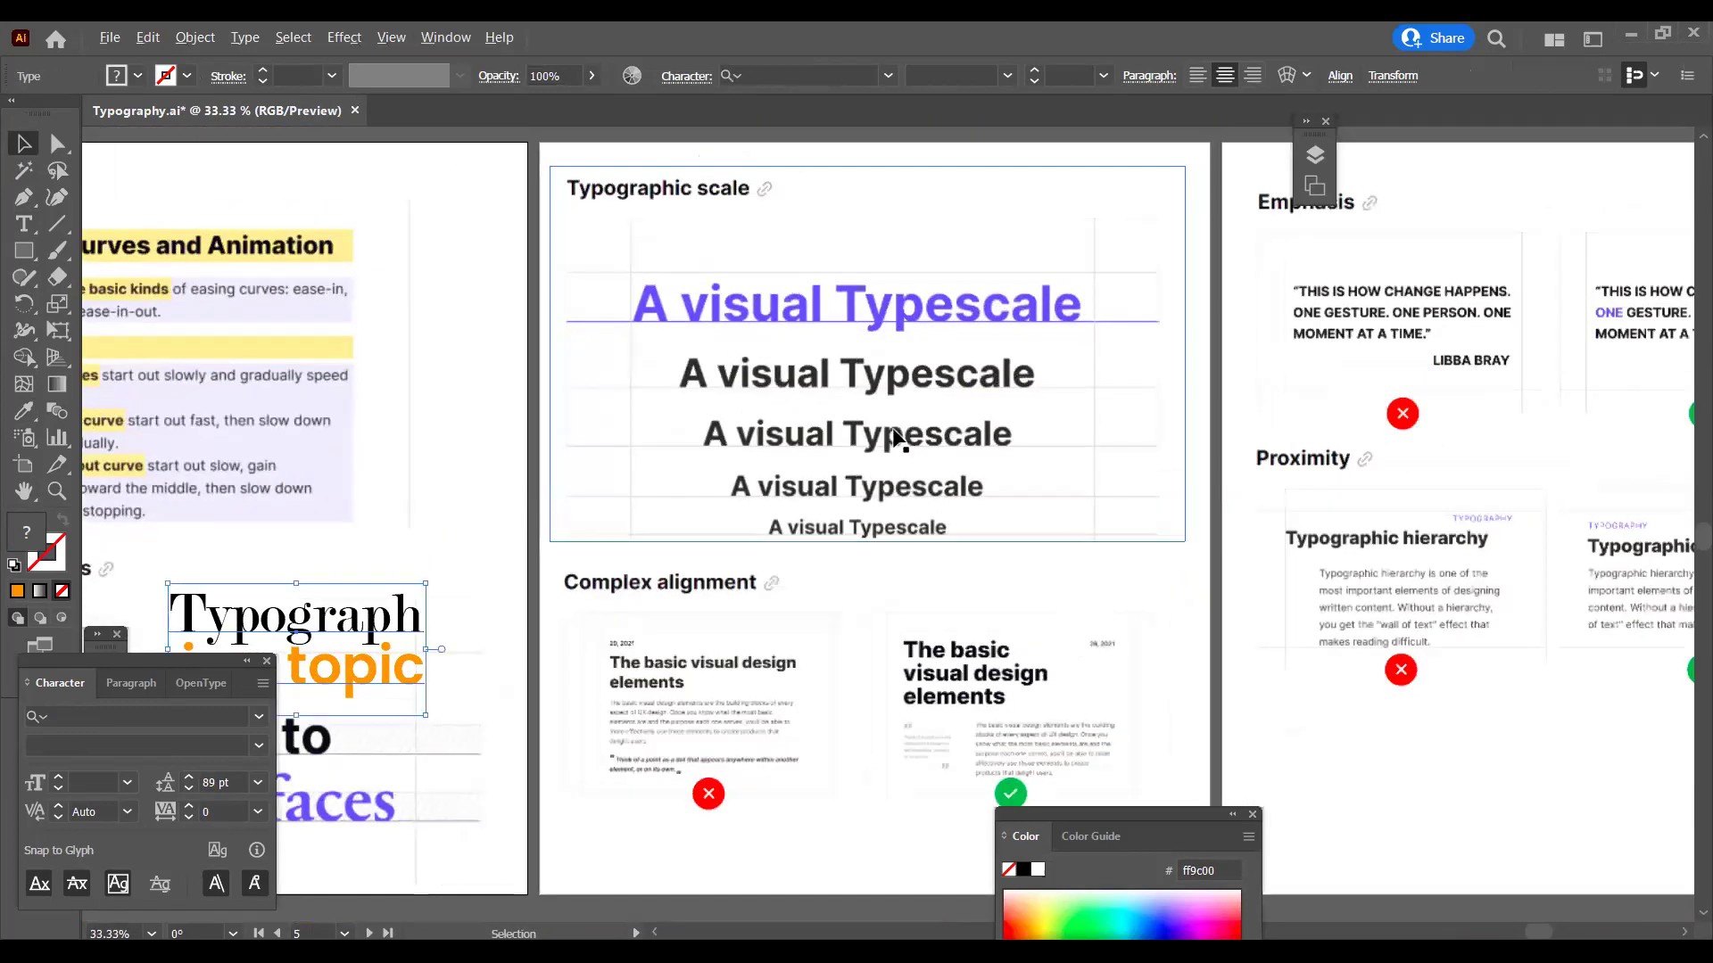
scroll(897, 437, "up", 1)
scroll(892, 441, "up", 3)
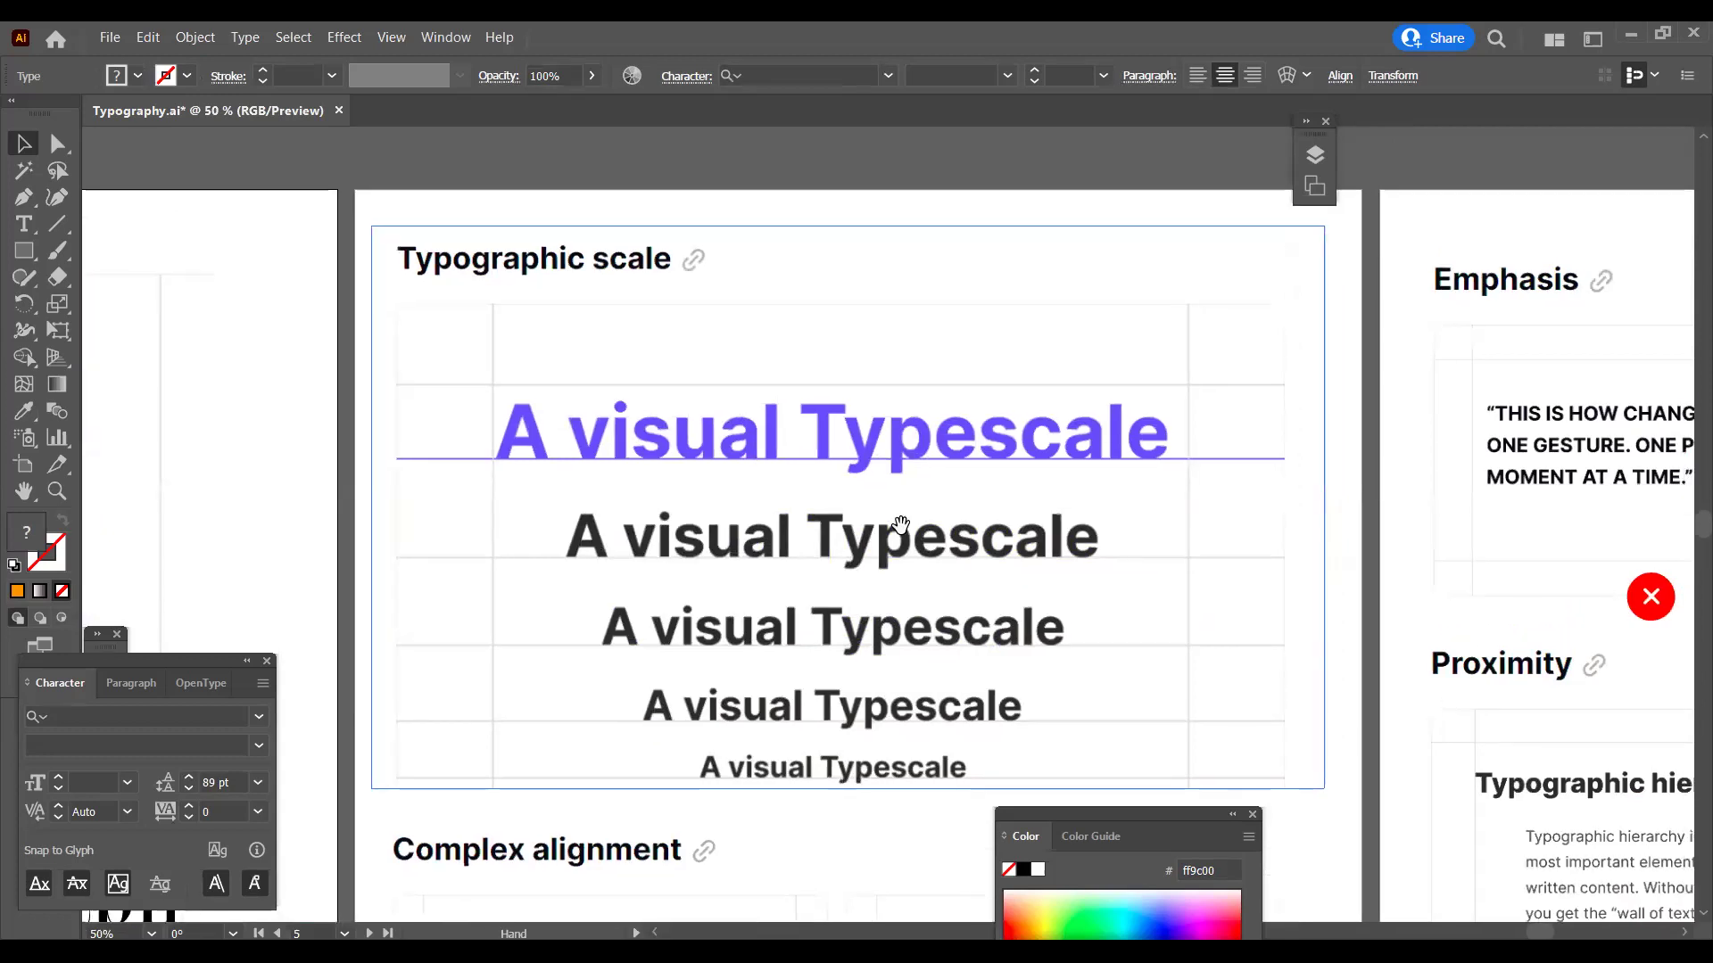
left_click(538, 428)
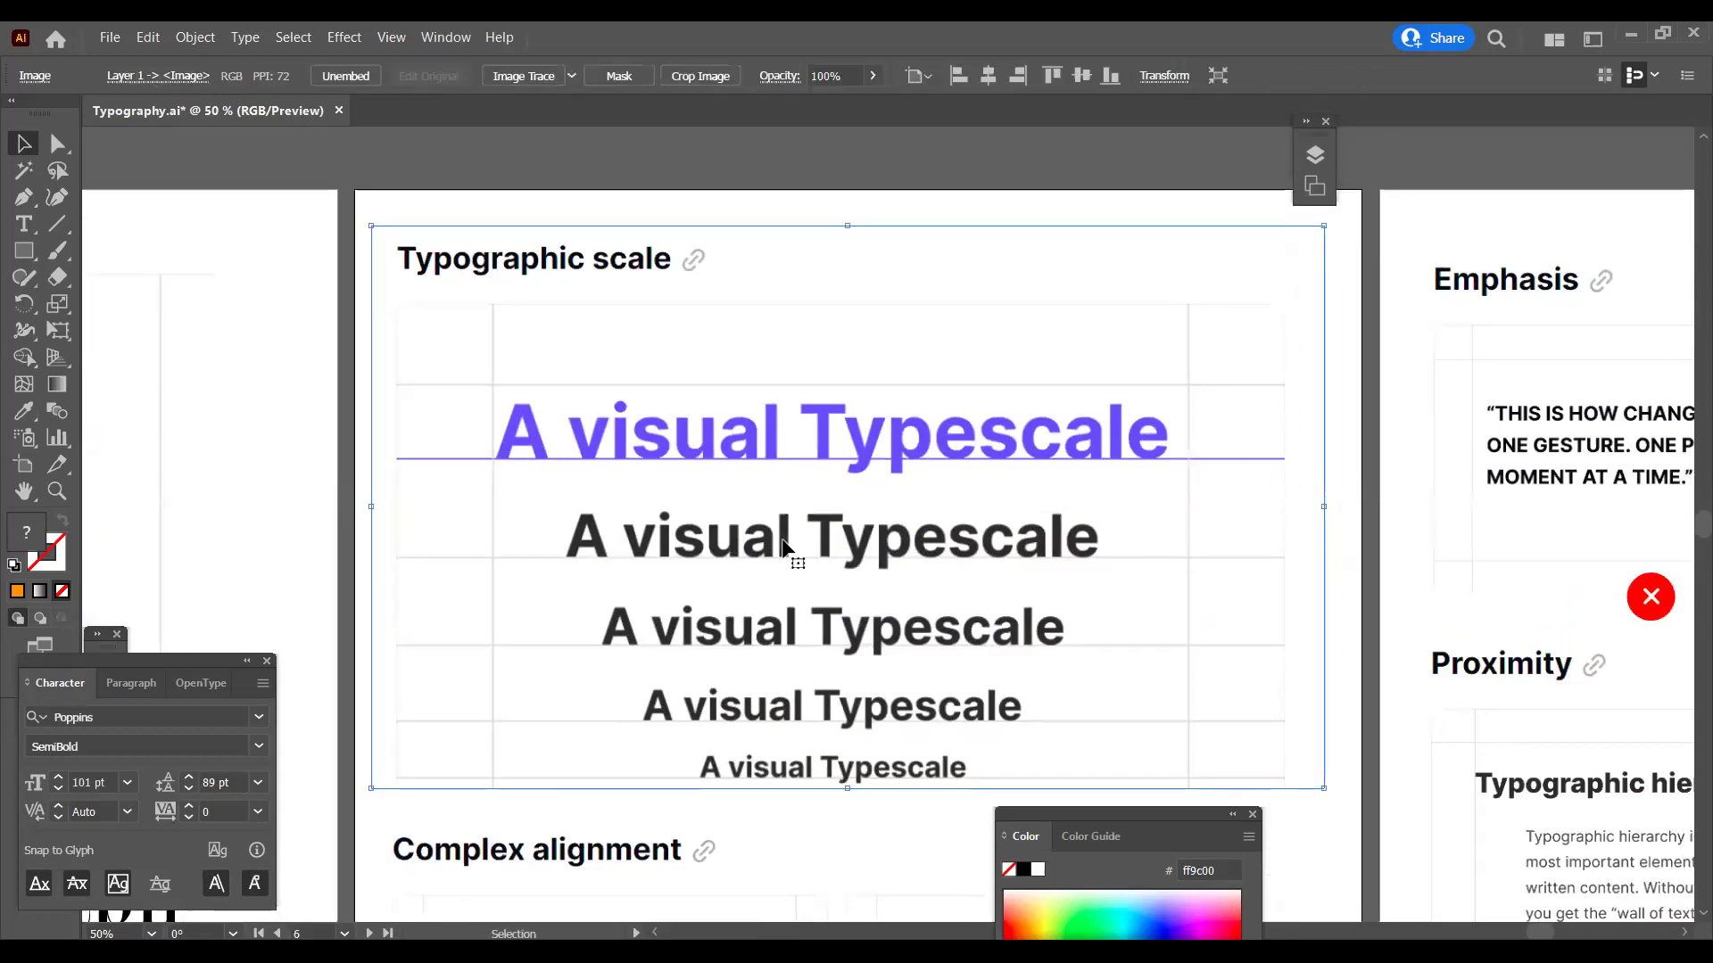
scroll(791, 478, "down", 1)
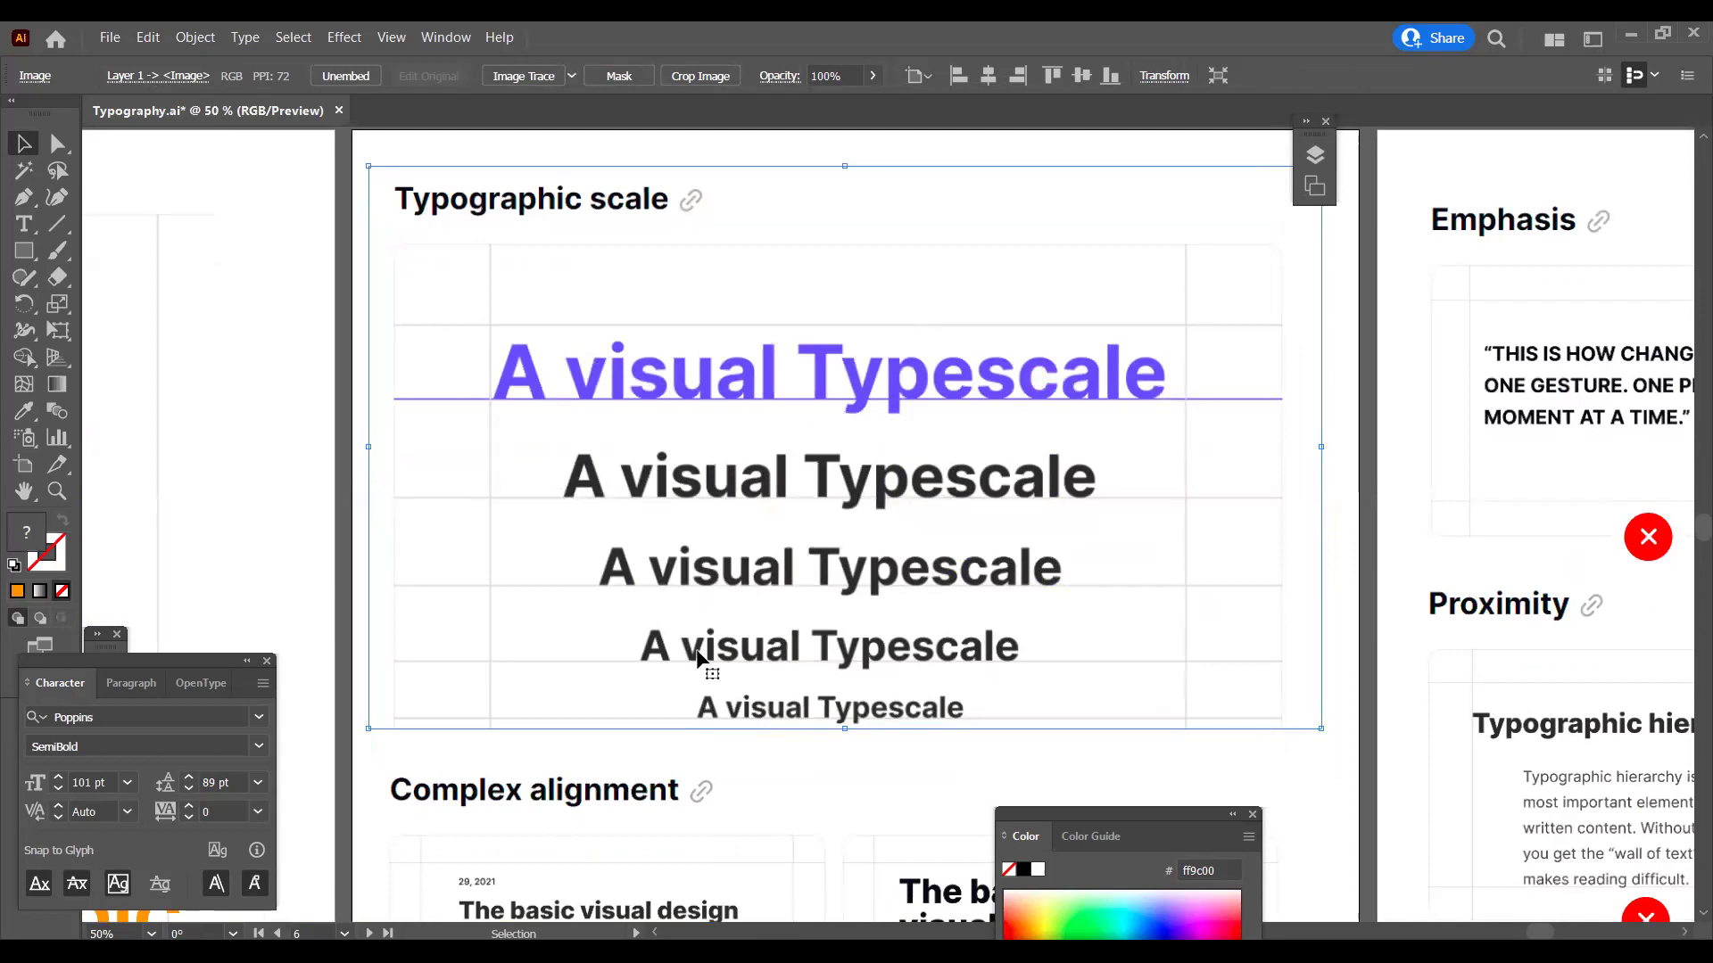
- Zoom out to the Typography intro artboard and select its headings and text in turn
key("space")
left_click_drag(1299, 320, 1186, 313)
key("ctrl+minus")
key("ctrl+minus")
mouse_move(348, 457)
left_mouse_down()
mouse_move(1035, 279)
mouse_move(1659, 322)
left_mouse_up()
left_click_drag(1026, 294, 1641, 295)
left_click_drag(624, 312, 1249, 321)
left_click(438, 352)
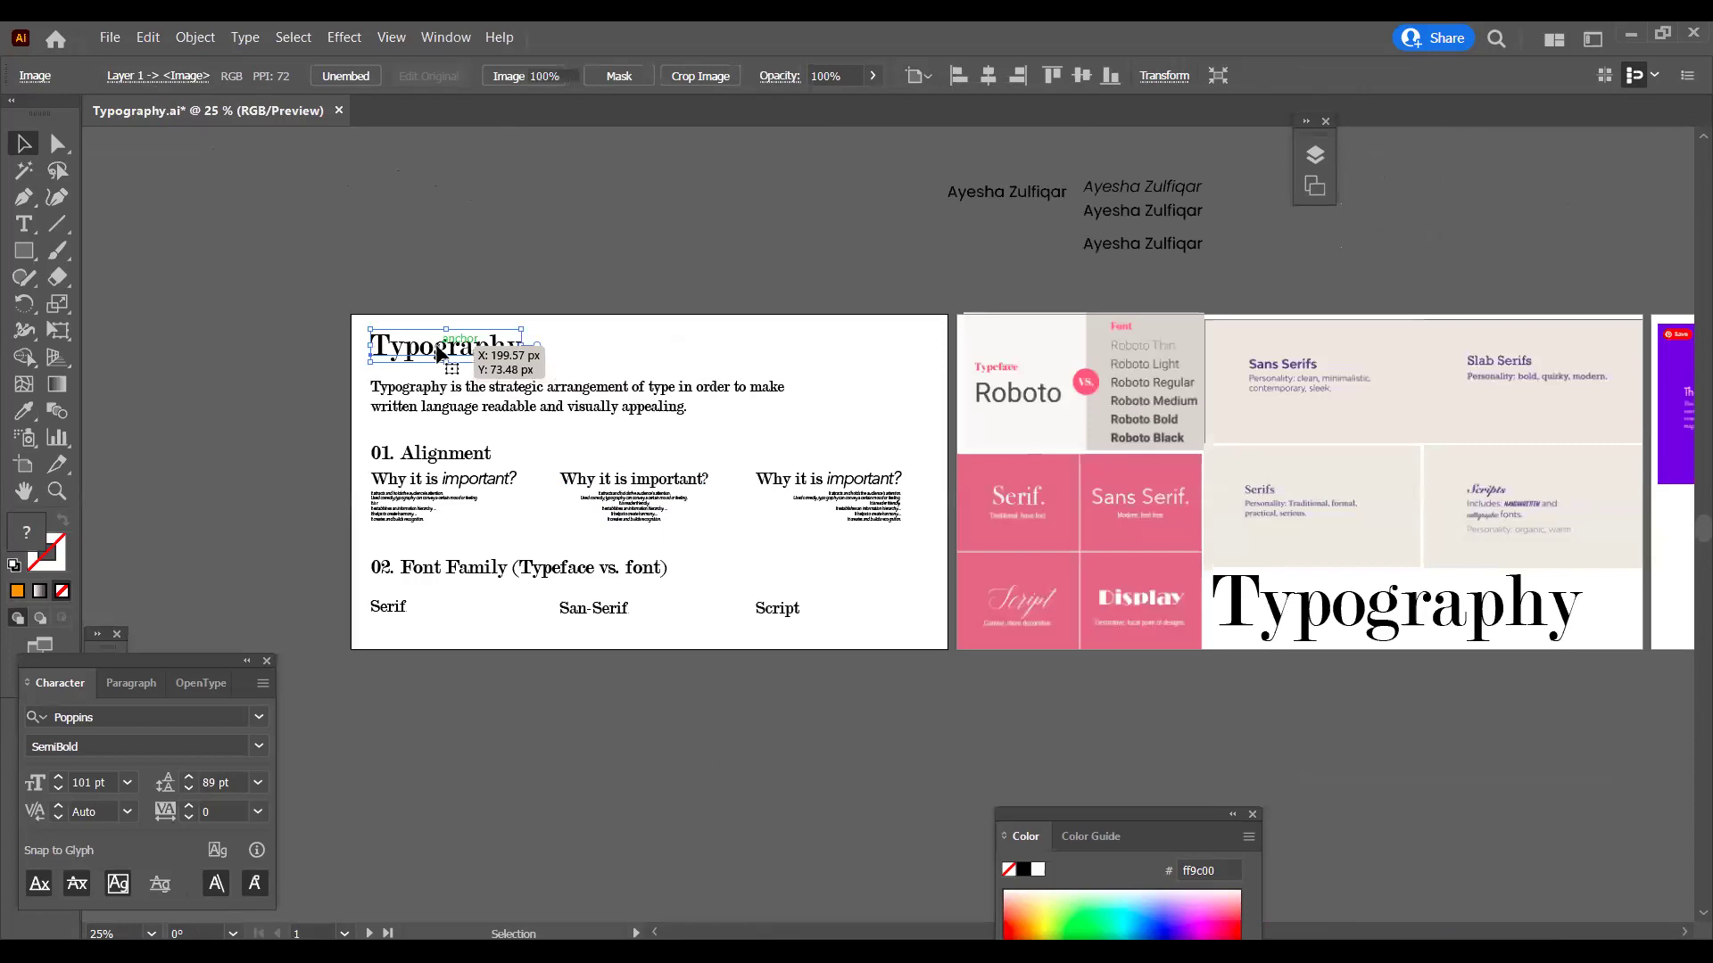
left_click(444, 390)
left_click(437, 459)
left_click(442, 489)
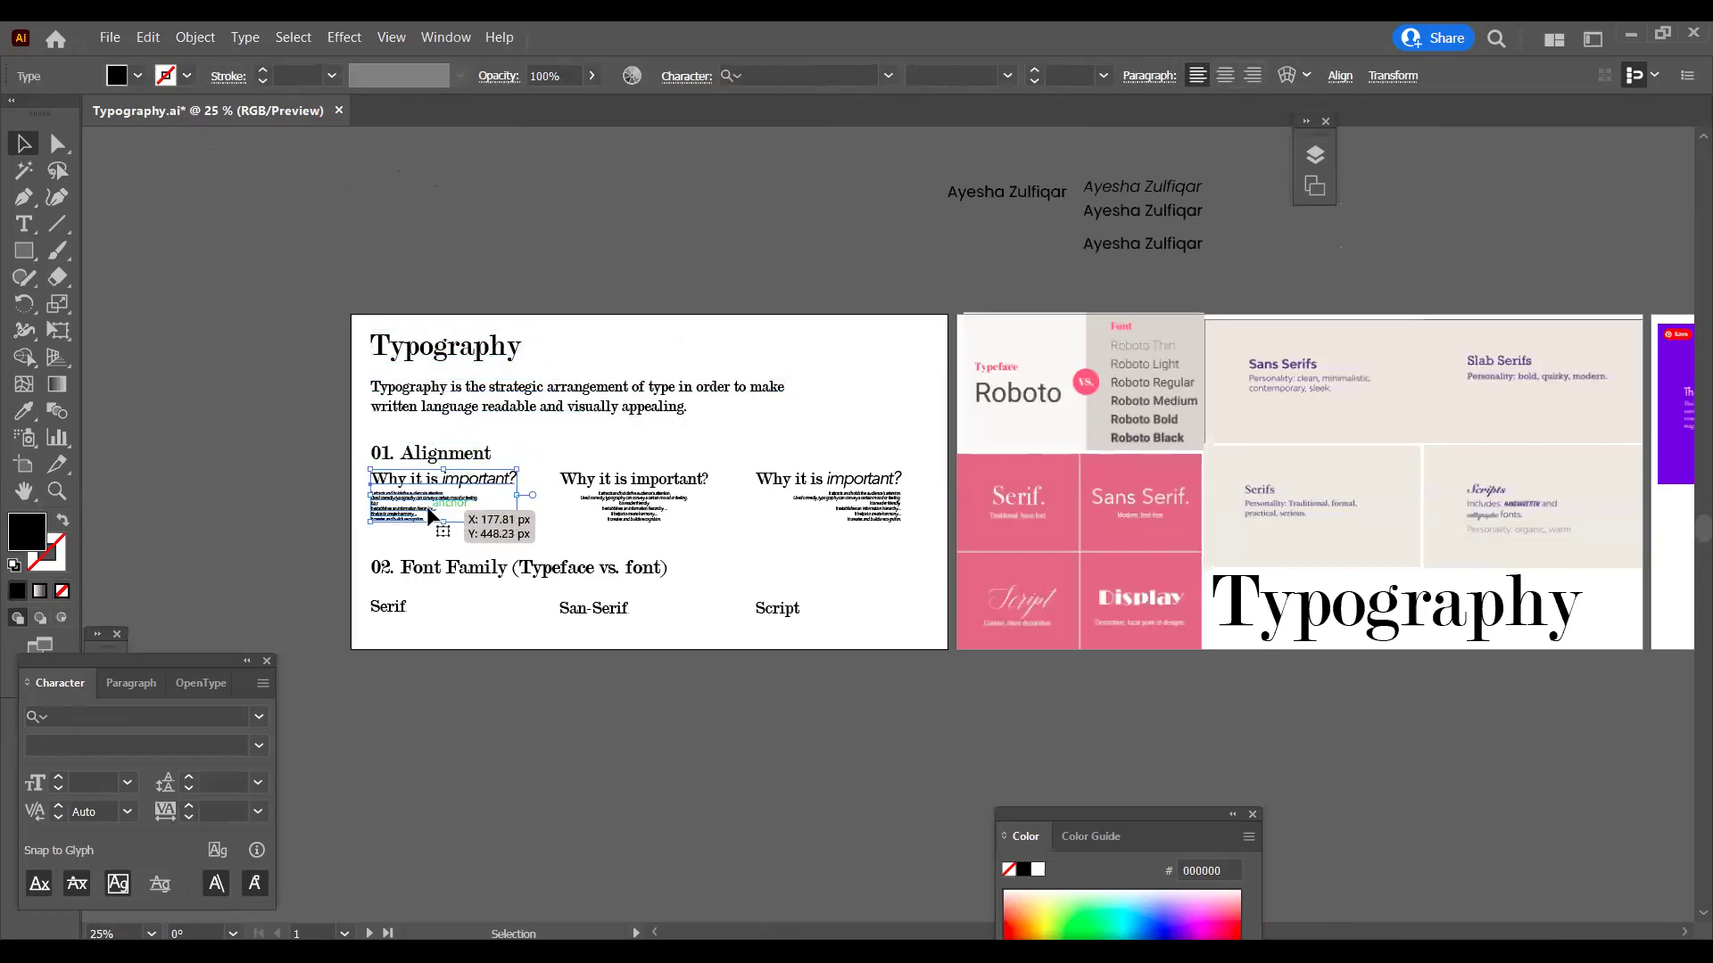
left_click(437, 571)
left_click(389, 622)
left_click(547, 323)
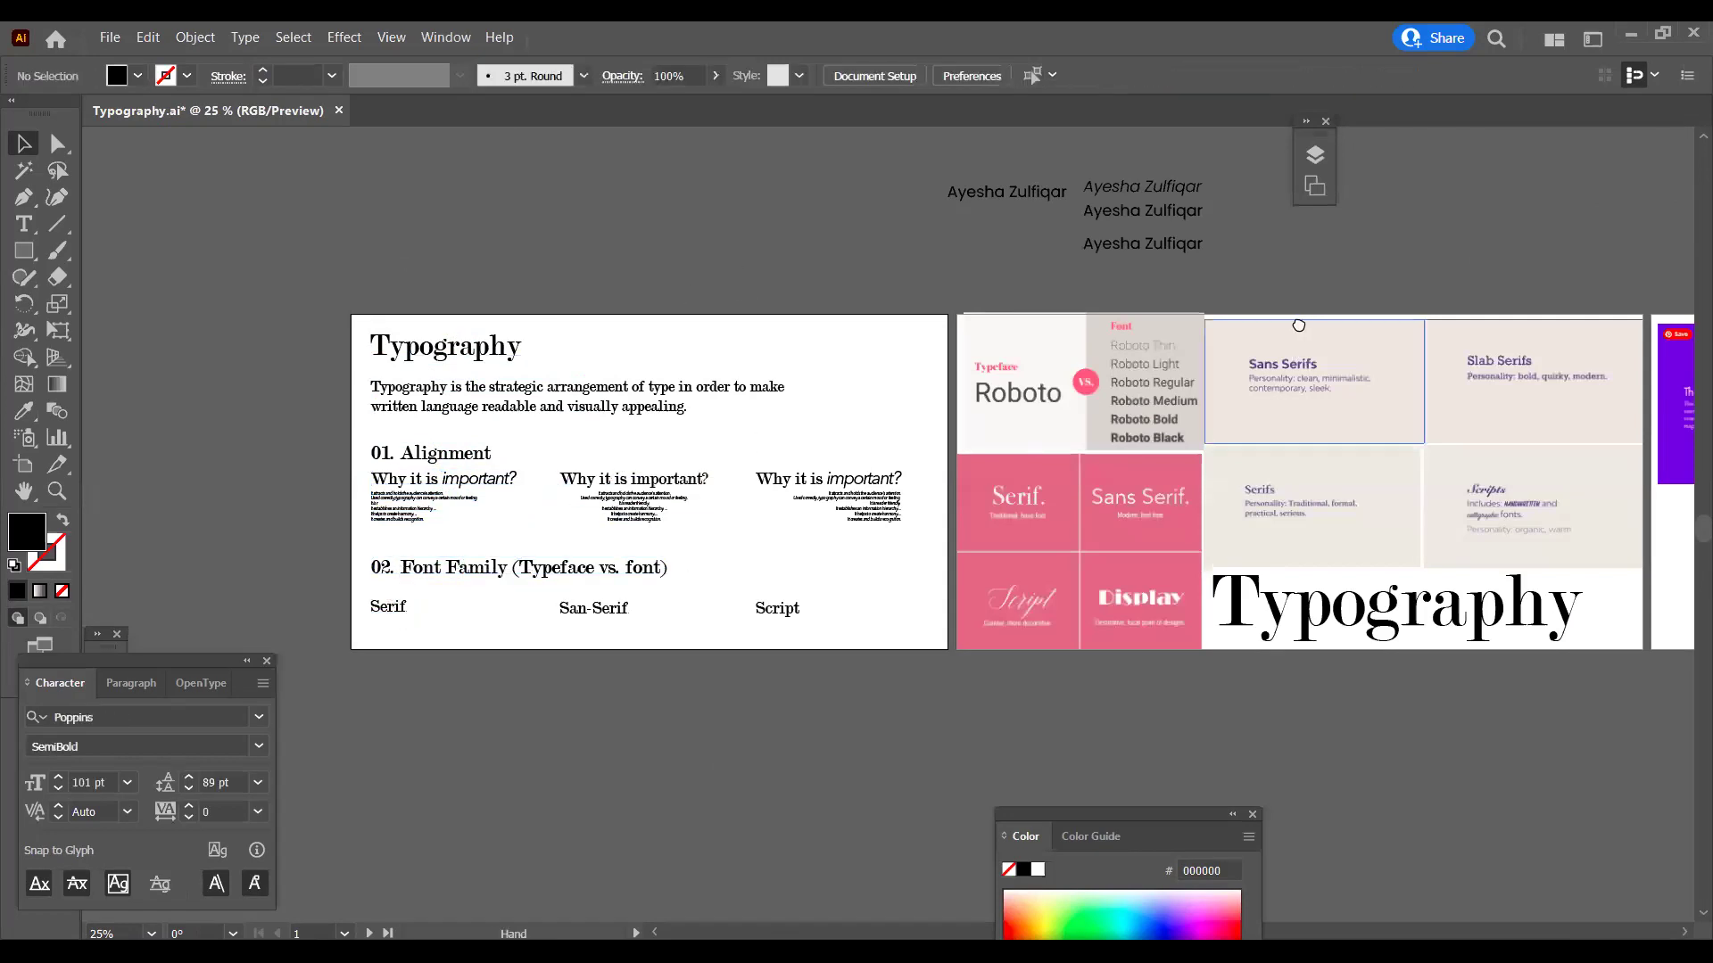
- Pan past the Principles and Typographic scale boards to select the Complex alignment image
left_click_drag(1299, 326, 960, 321)
left_click_drag(708, 291, 115, 196)
left_click_drag(993, 331, 458, 331)
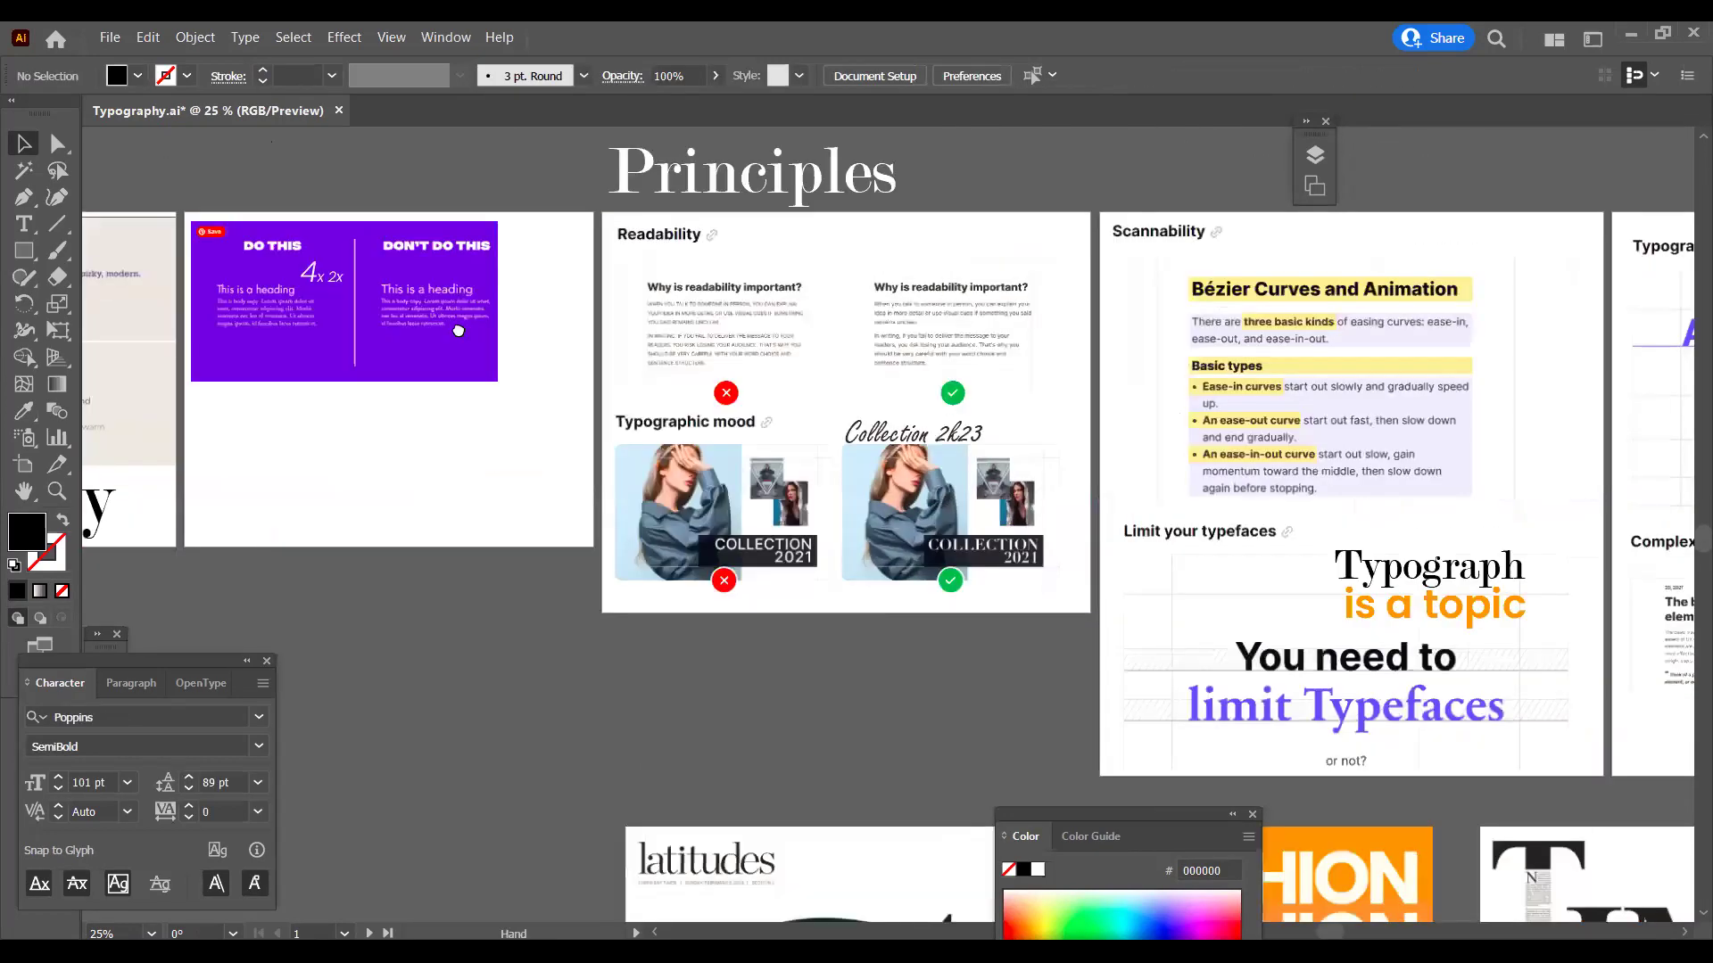
left_click_drag(1276, 339, 879, 335)
left_click_drag(1035, 353, 656, 335)
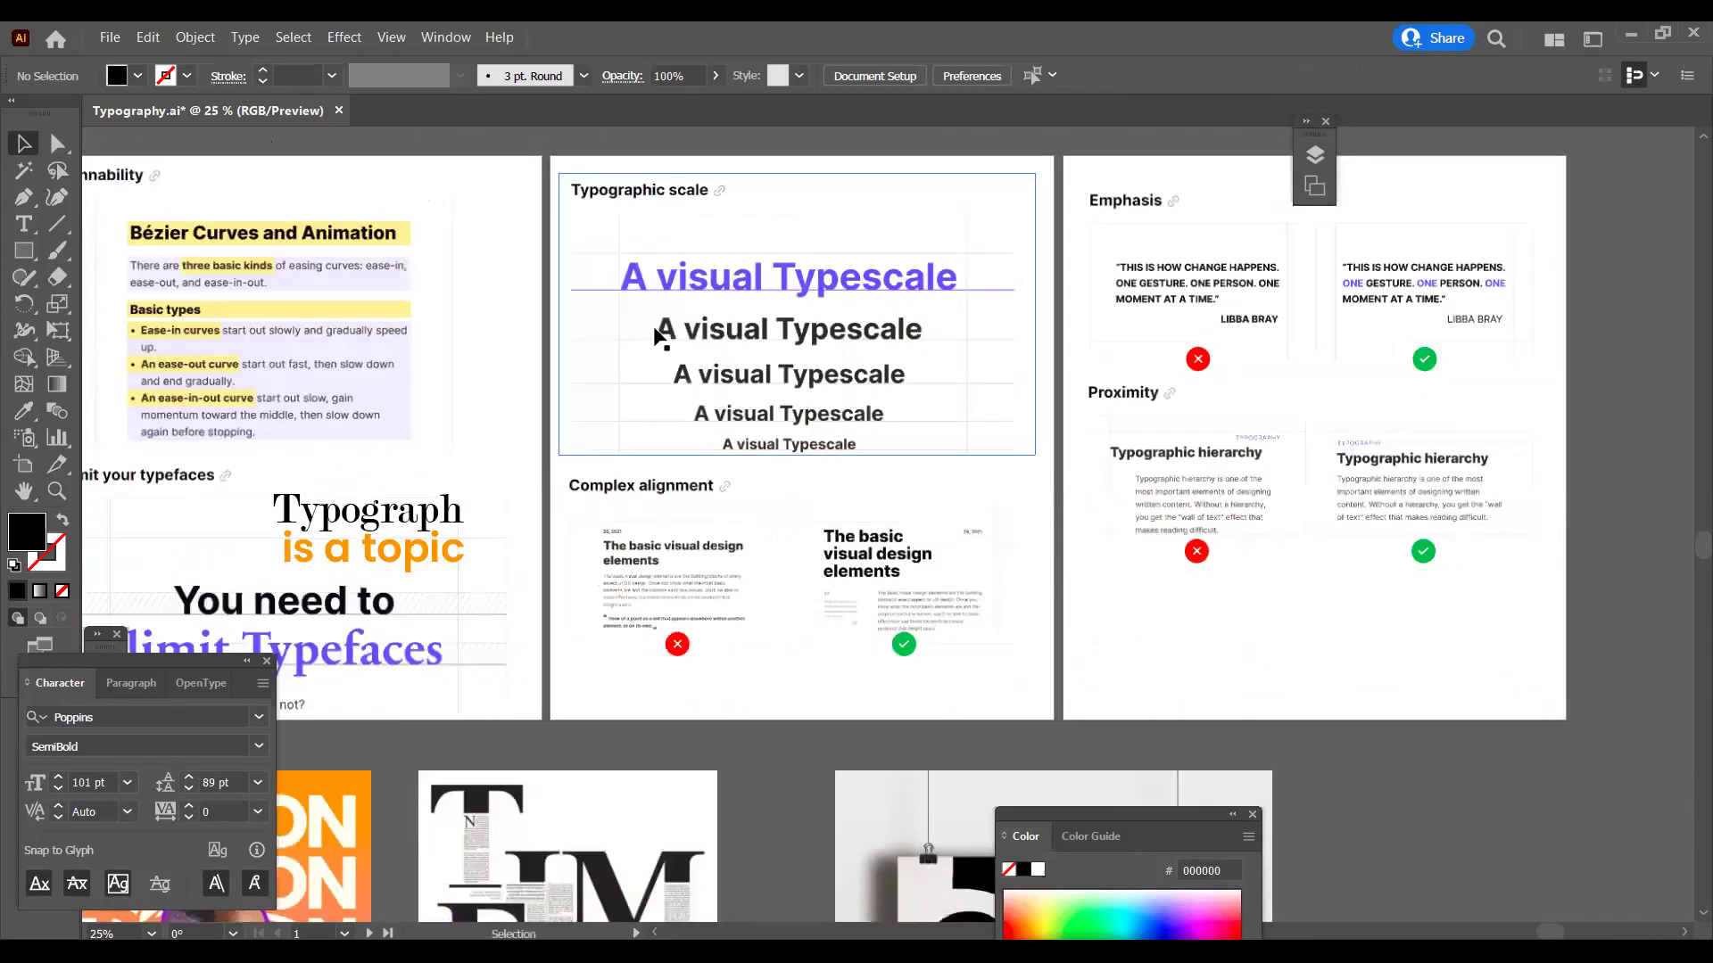
scroll(883, 303, "up", 1)
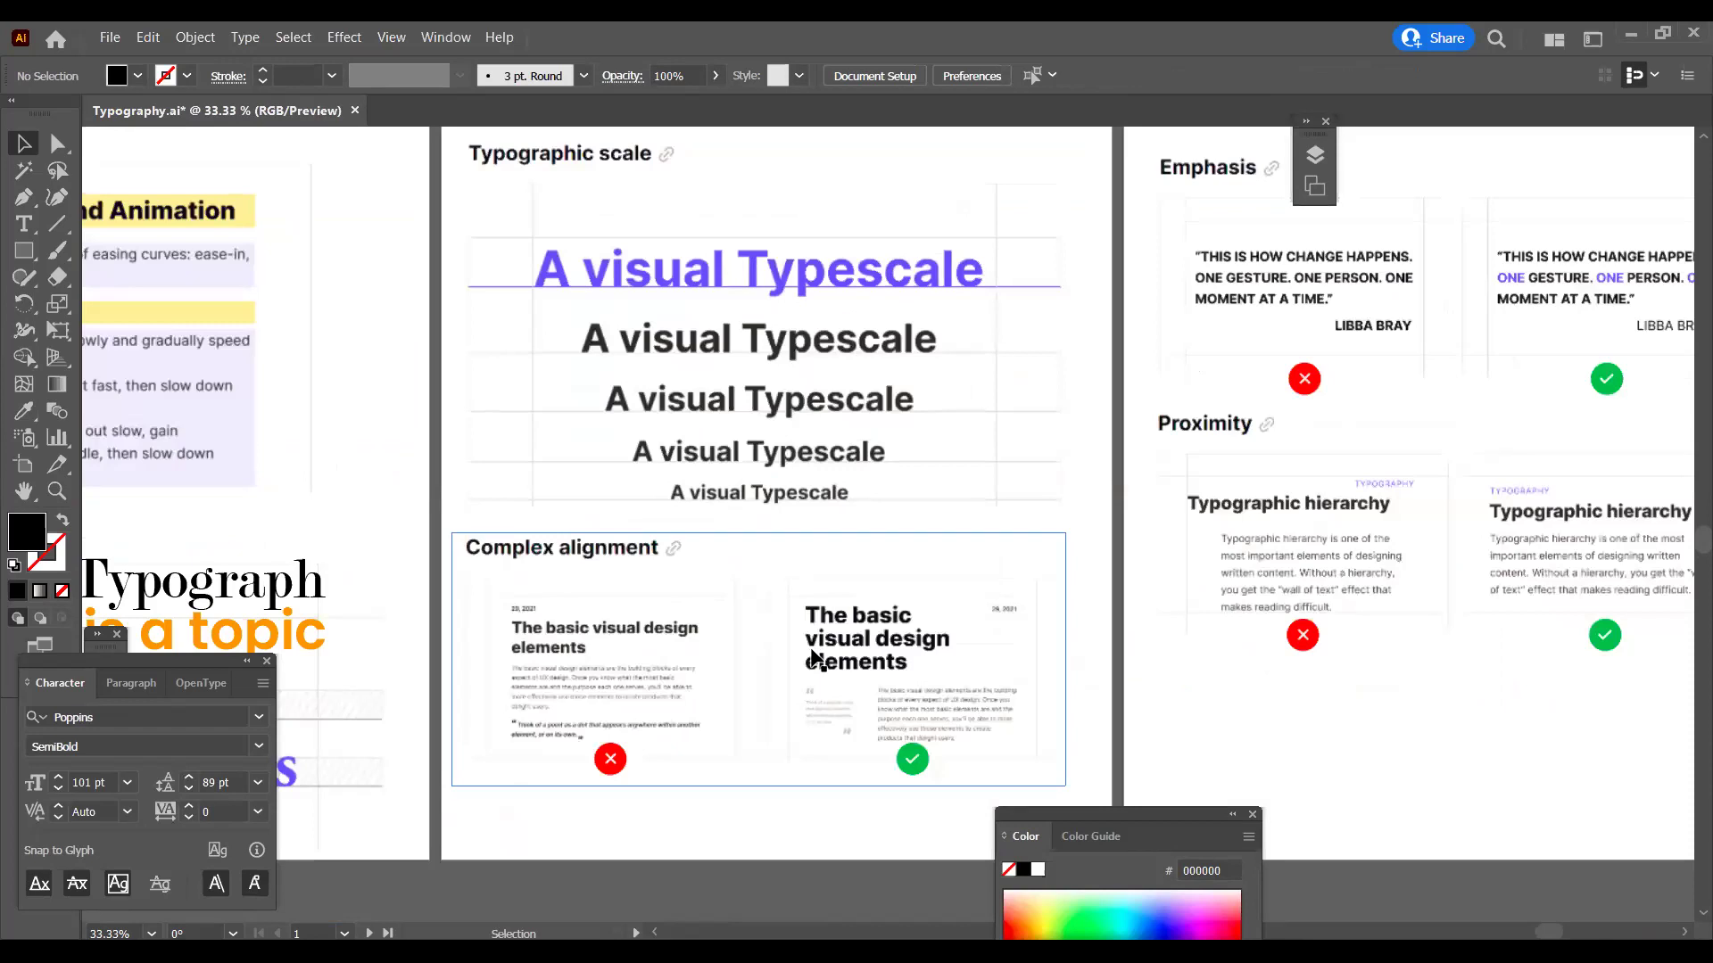
scroll(796, 339, "up", 1)
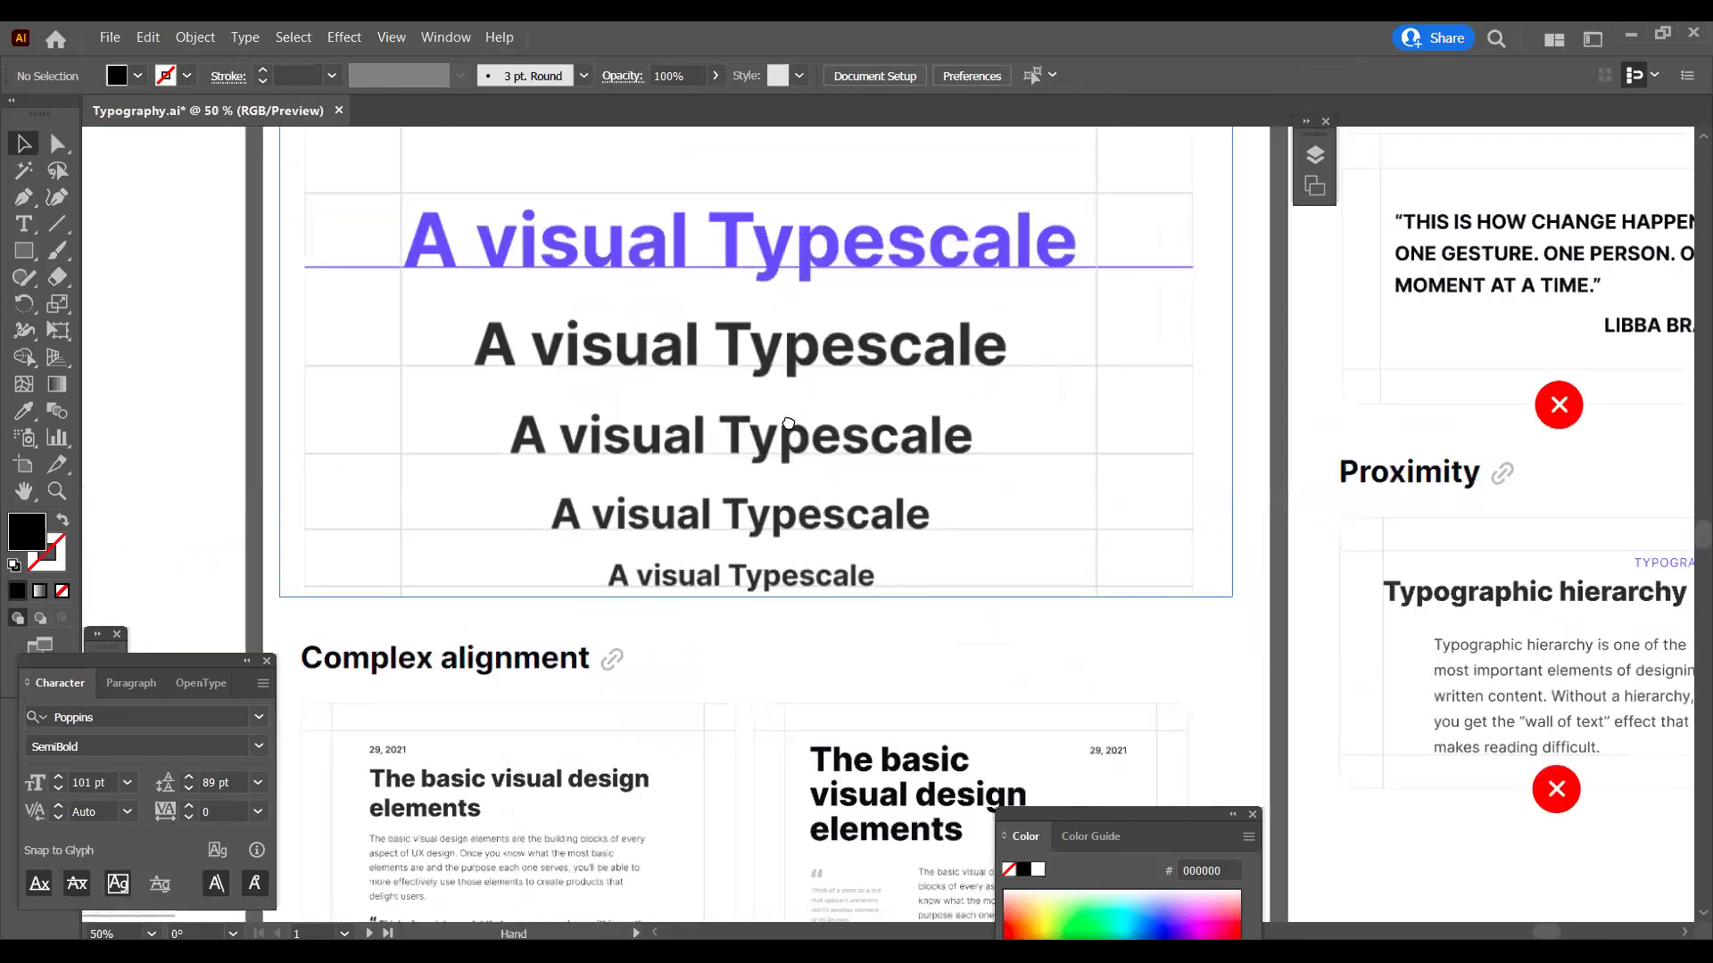
scroll(567, 890, "up", 3)
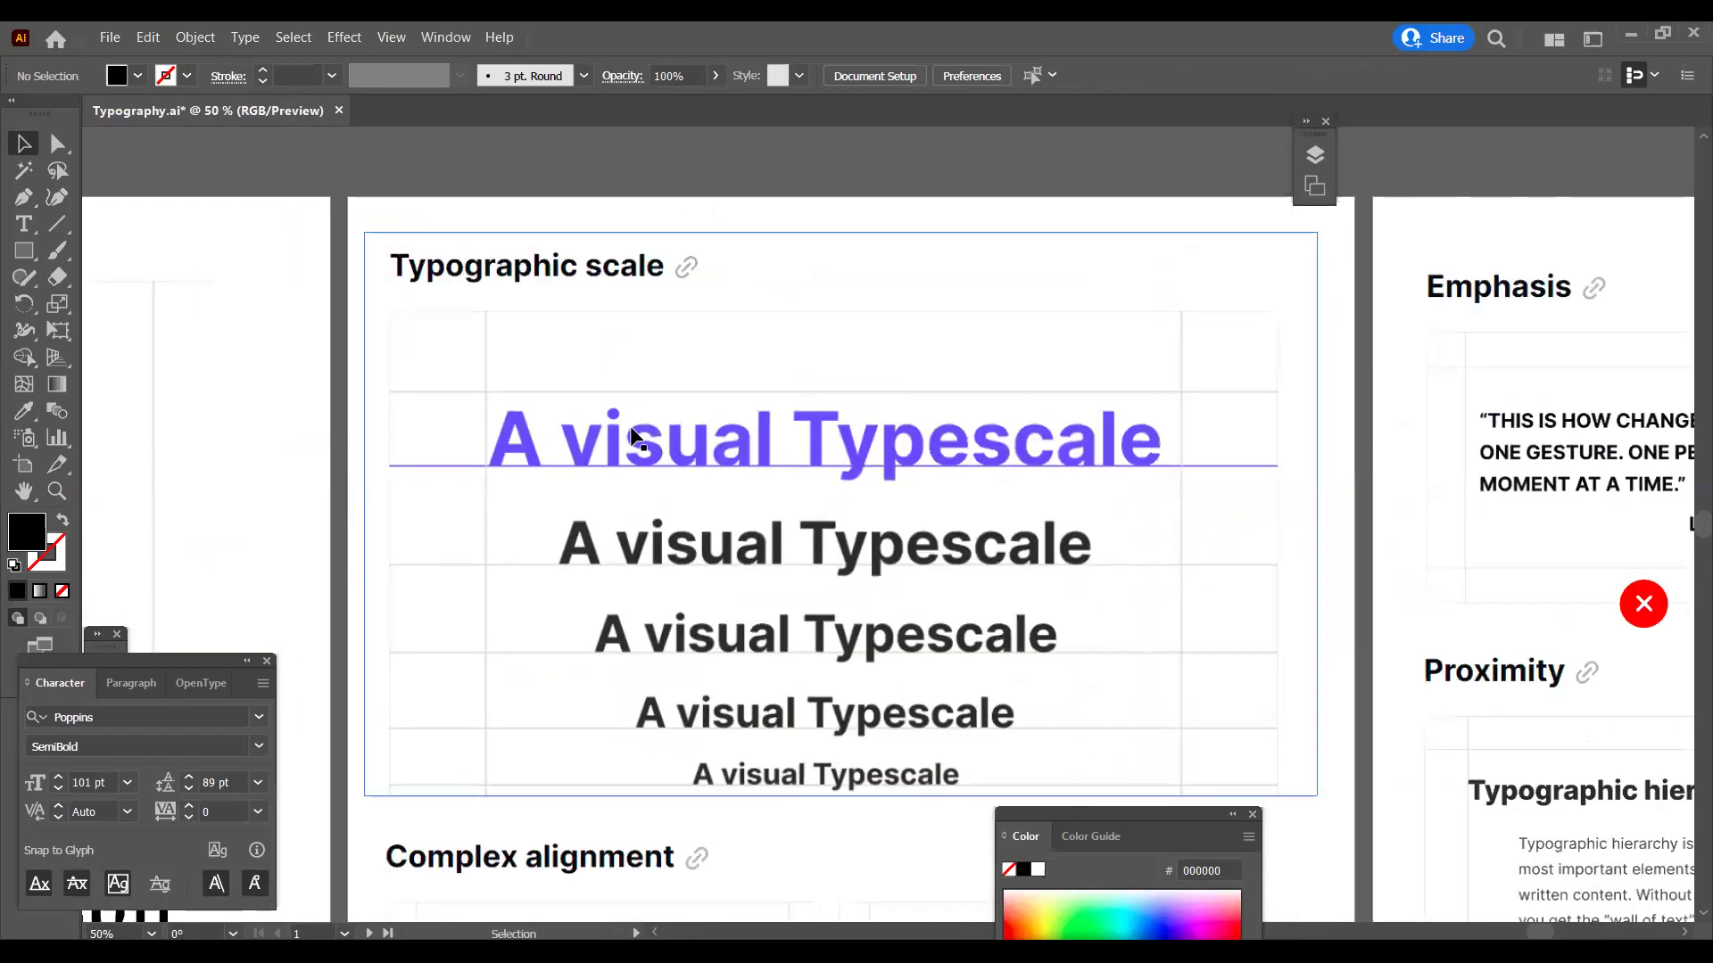
left_click_drag(782, 452, 785, 441)
scroll(785, 442, "down", 4)
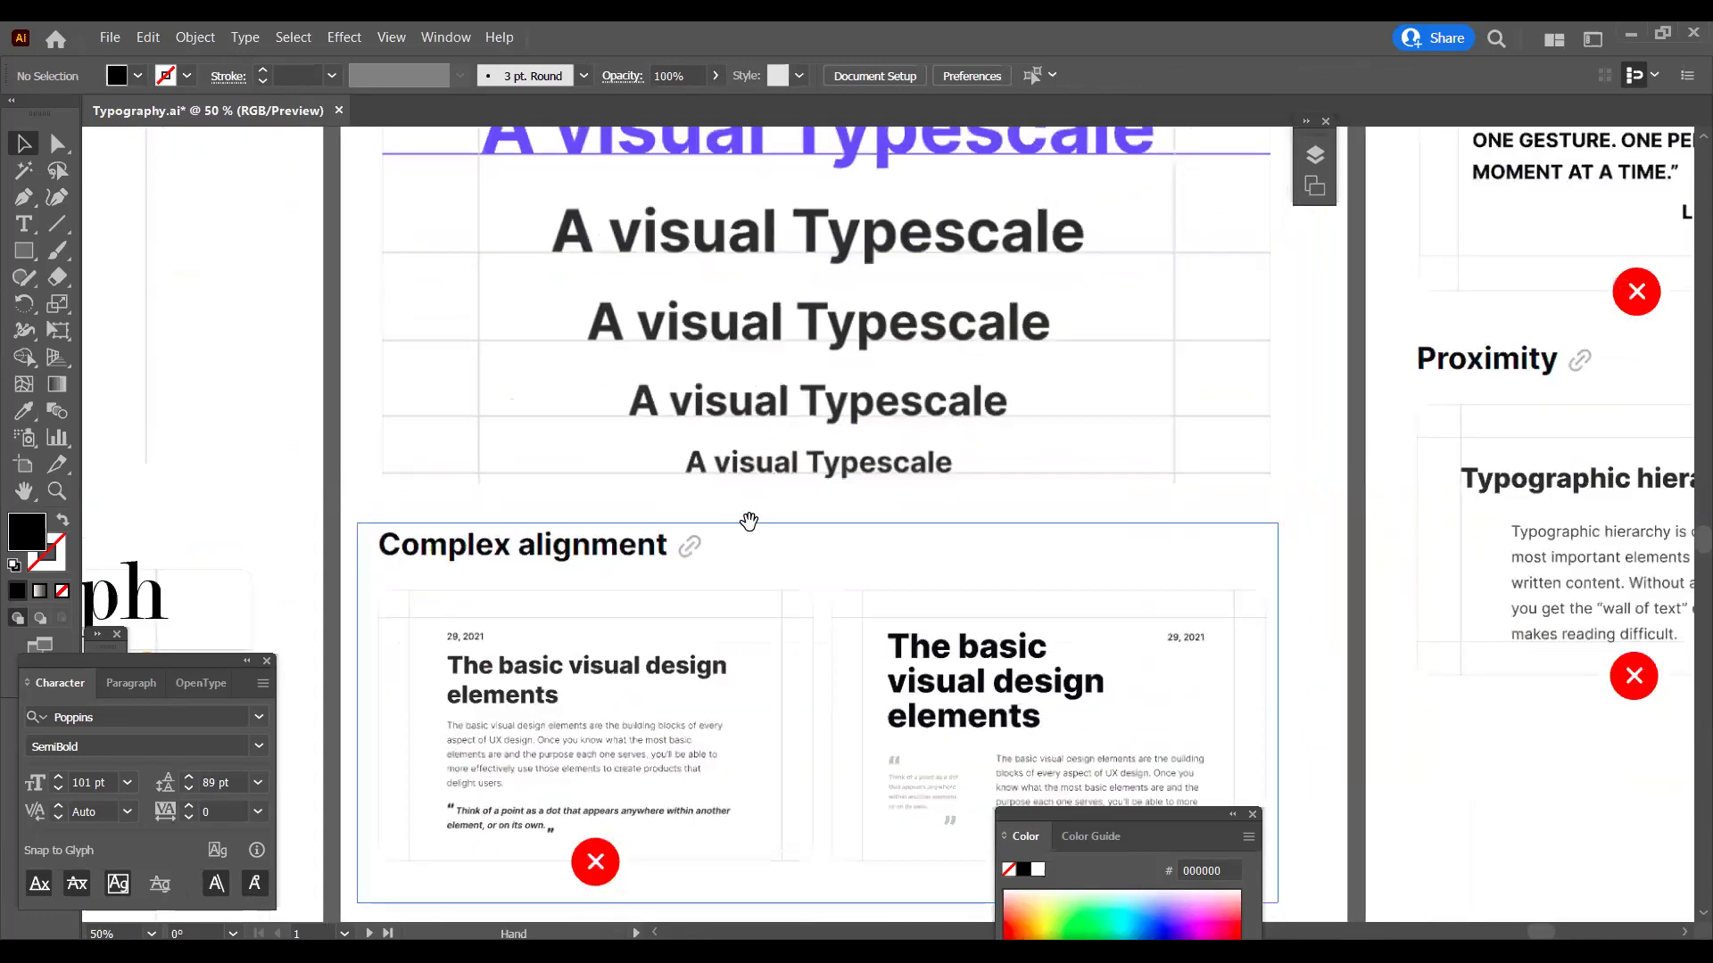
scroll(749, 520, "down", 2)
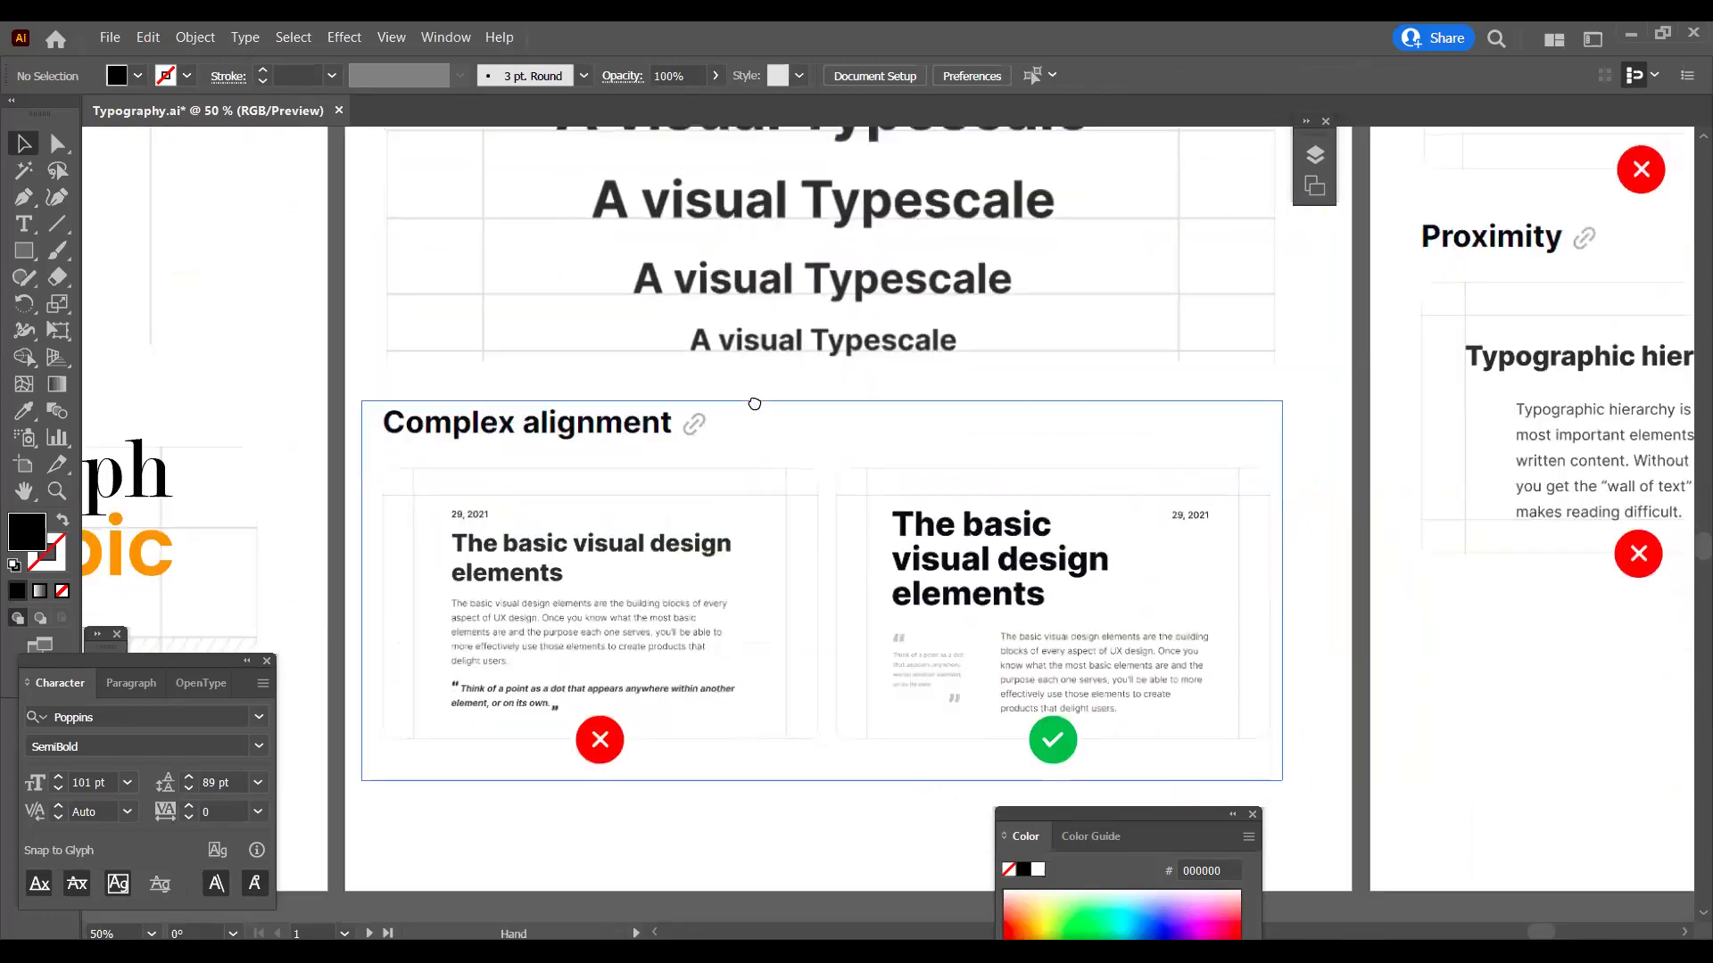
left_click(665, 599)
scroll(665, 617, "up", 1)
left_click_drag(805, 531, 847, 443)
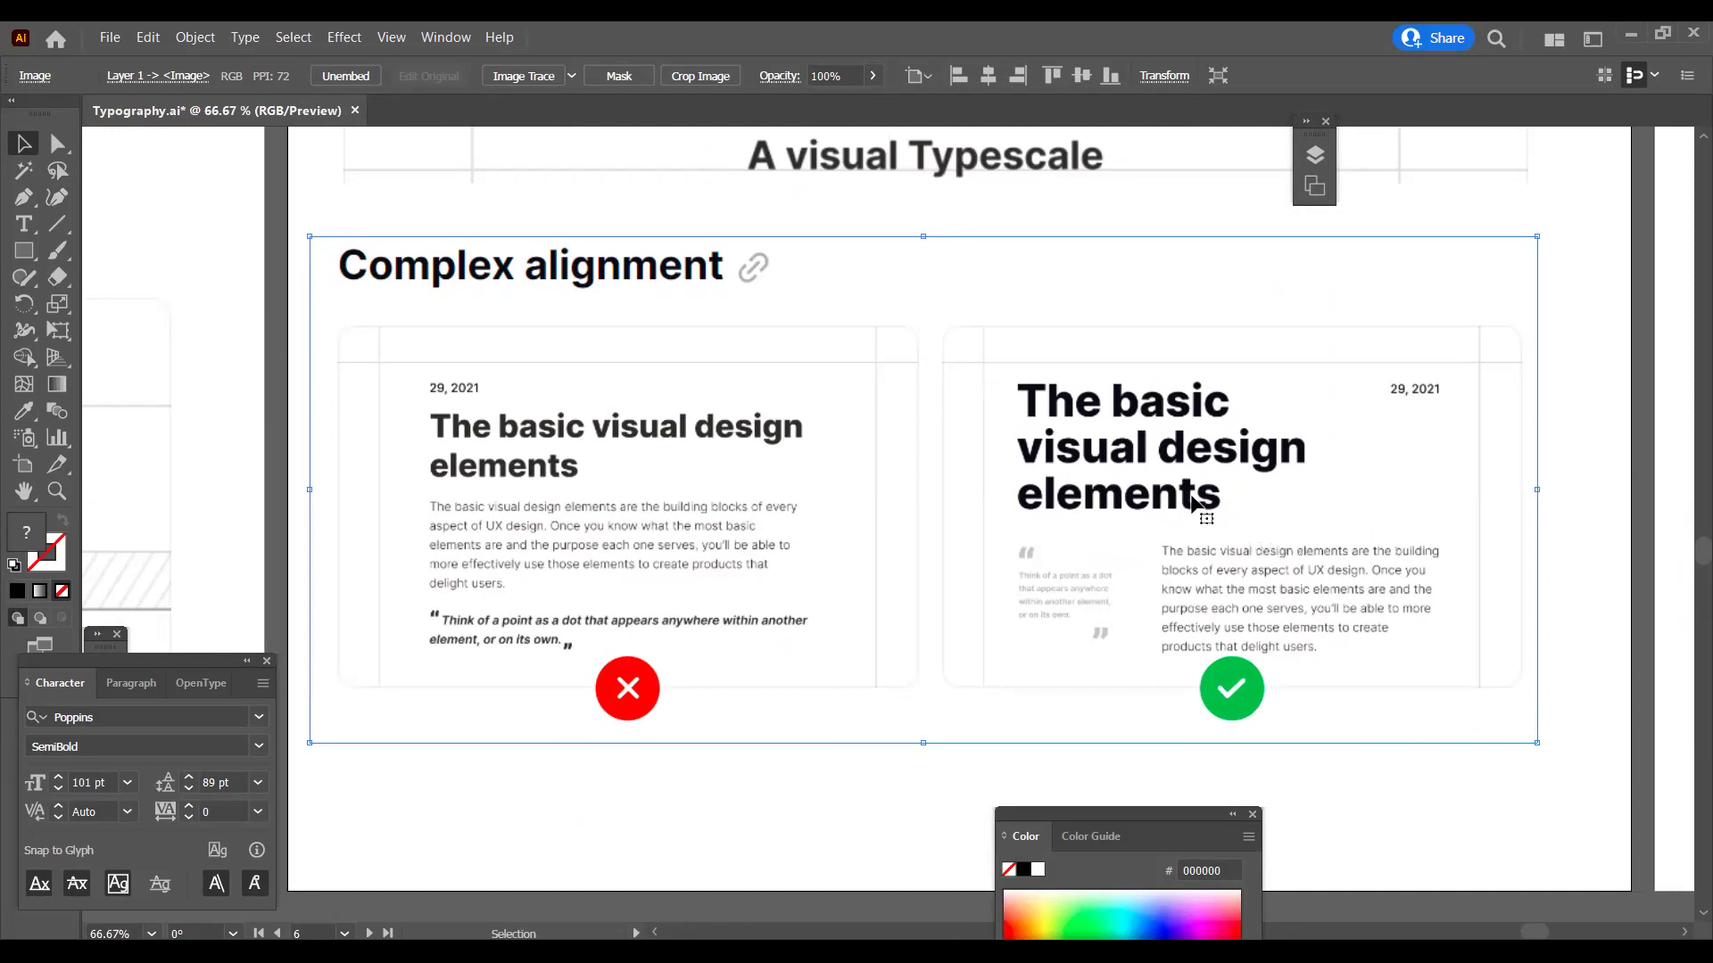
scroll(1168, 473, "up", 1)
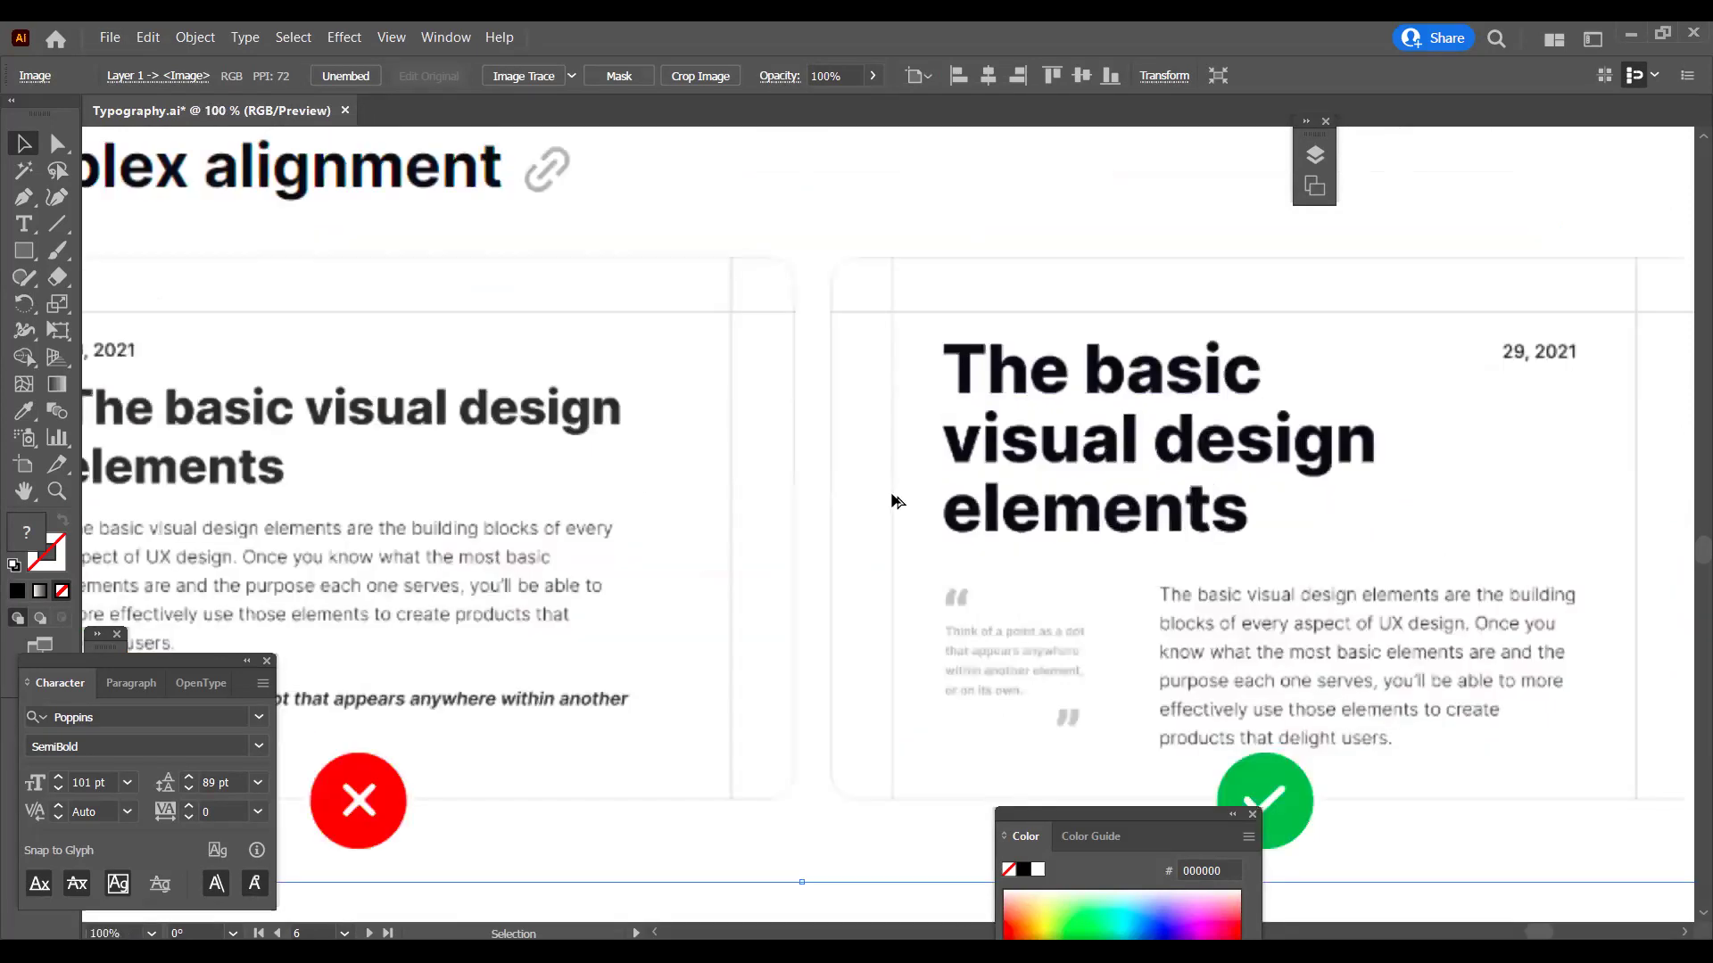
scroll(1080, 566, "down", 1)
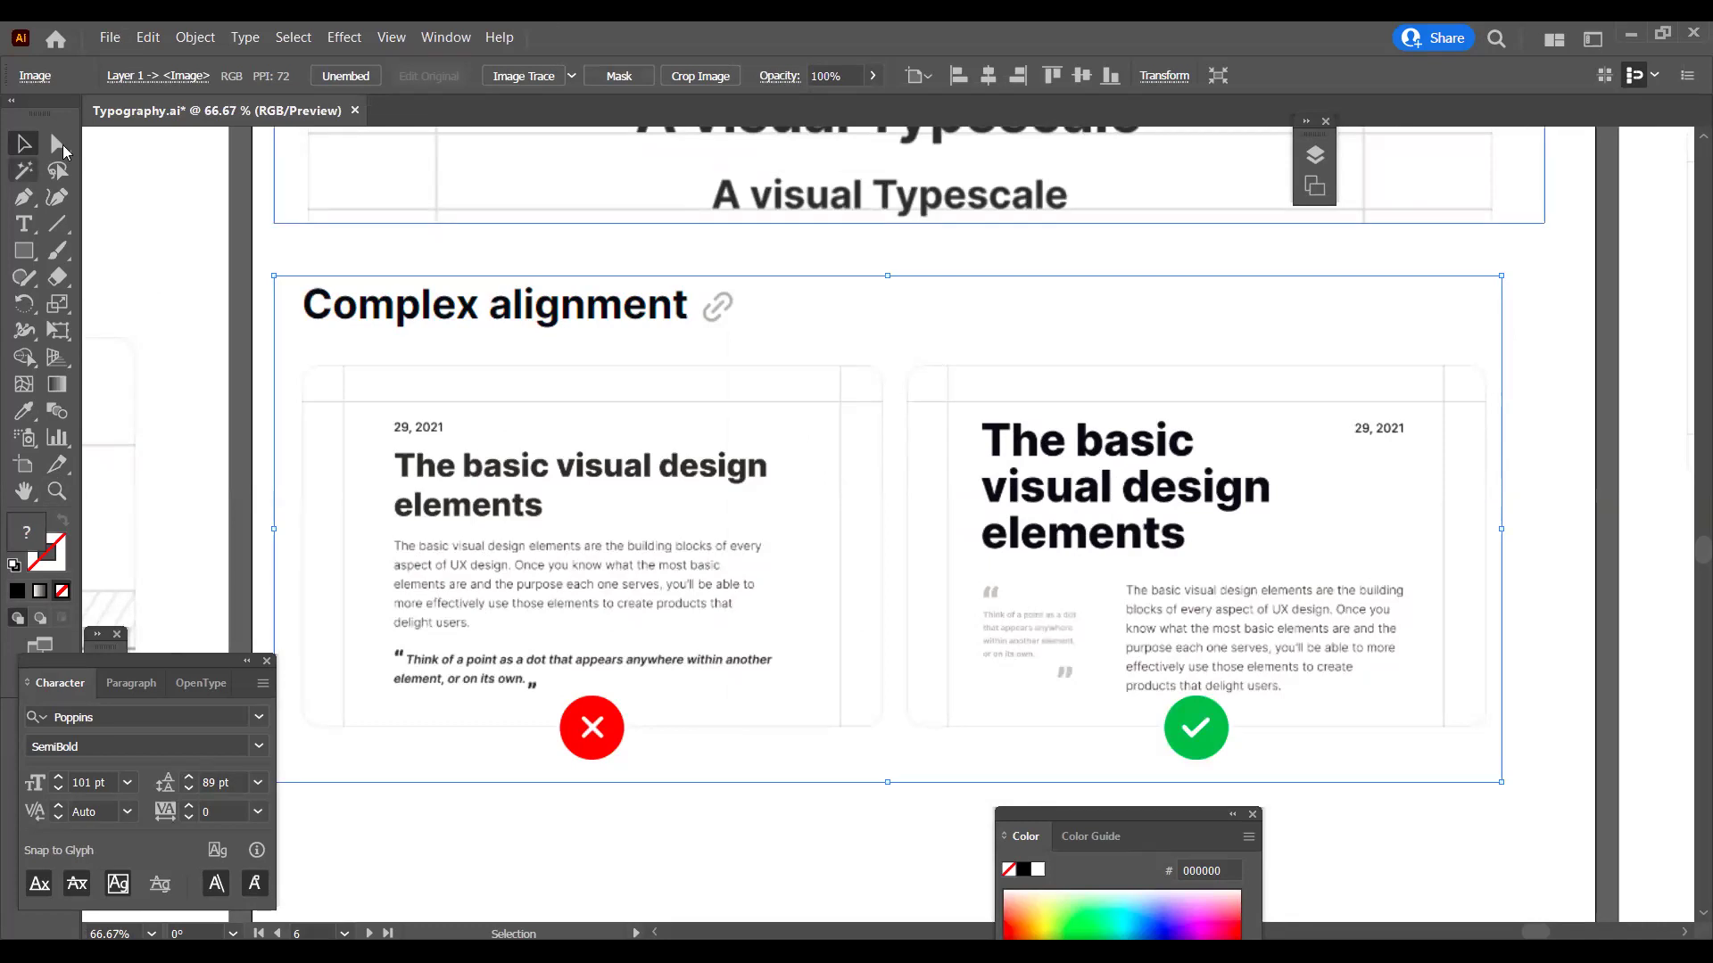
left_click(58, 252)
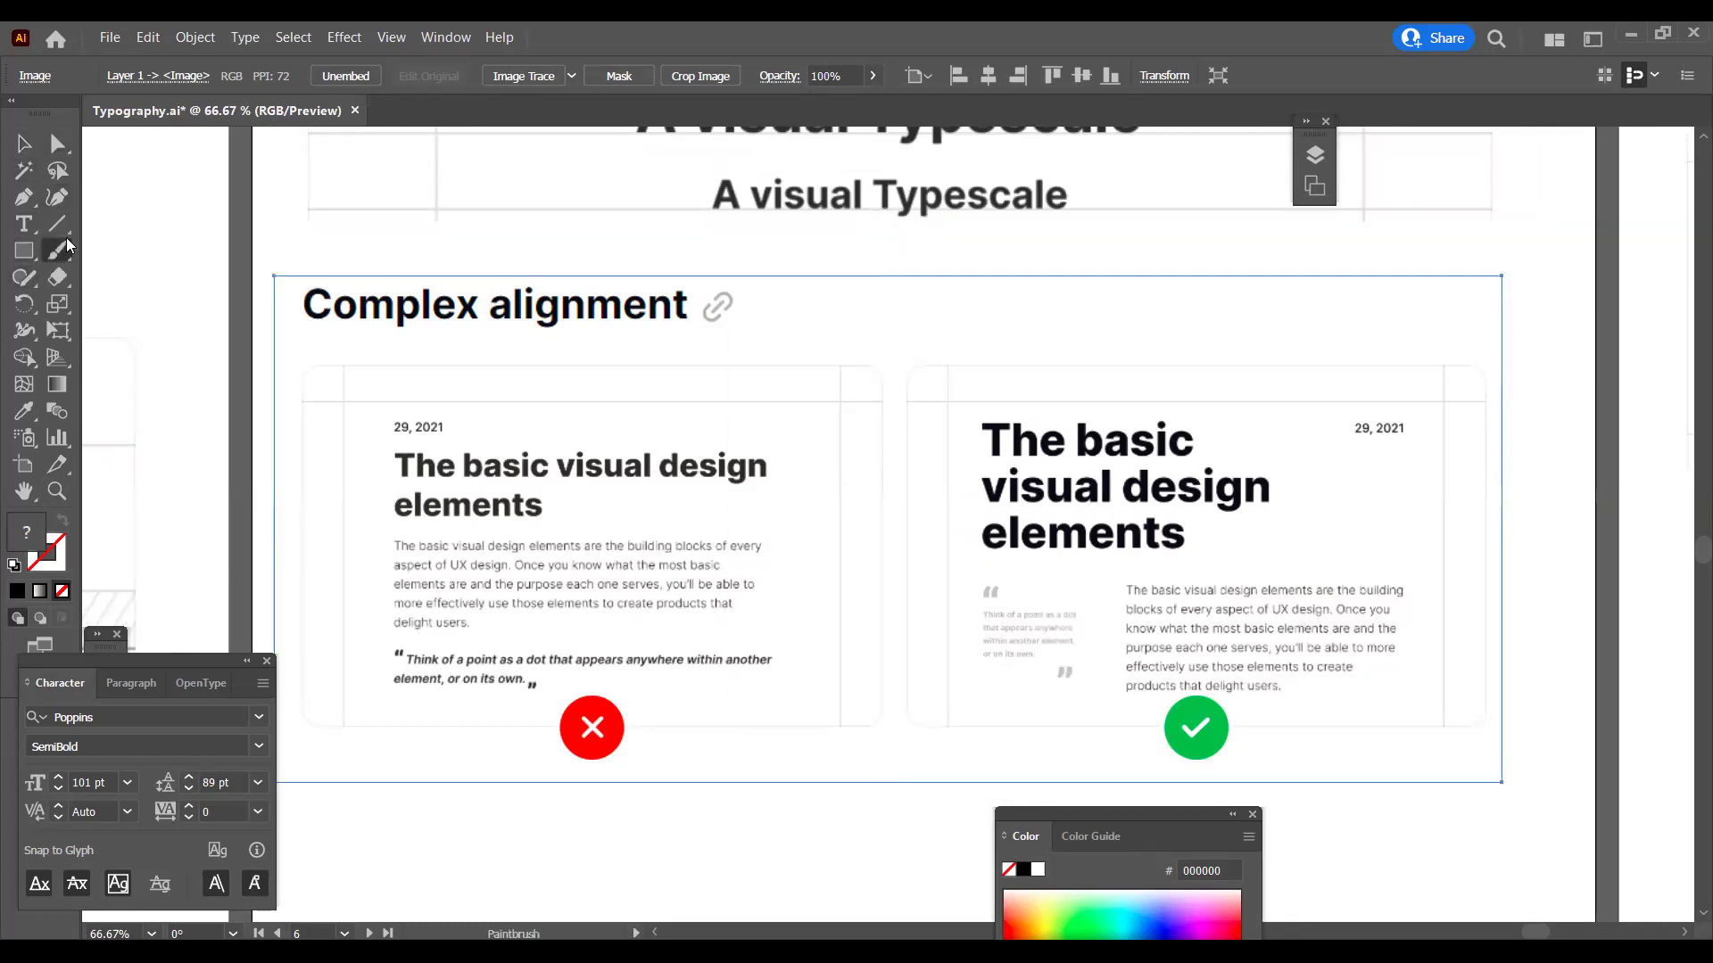
mouse_move(979, 506)
left_mouse_down()
mouse_move(1113, 612)
mouse_move(1070, 639)
left_mouse_up()
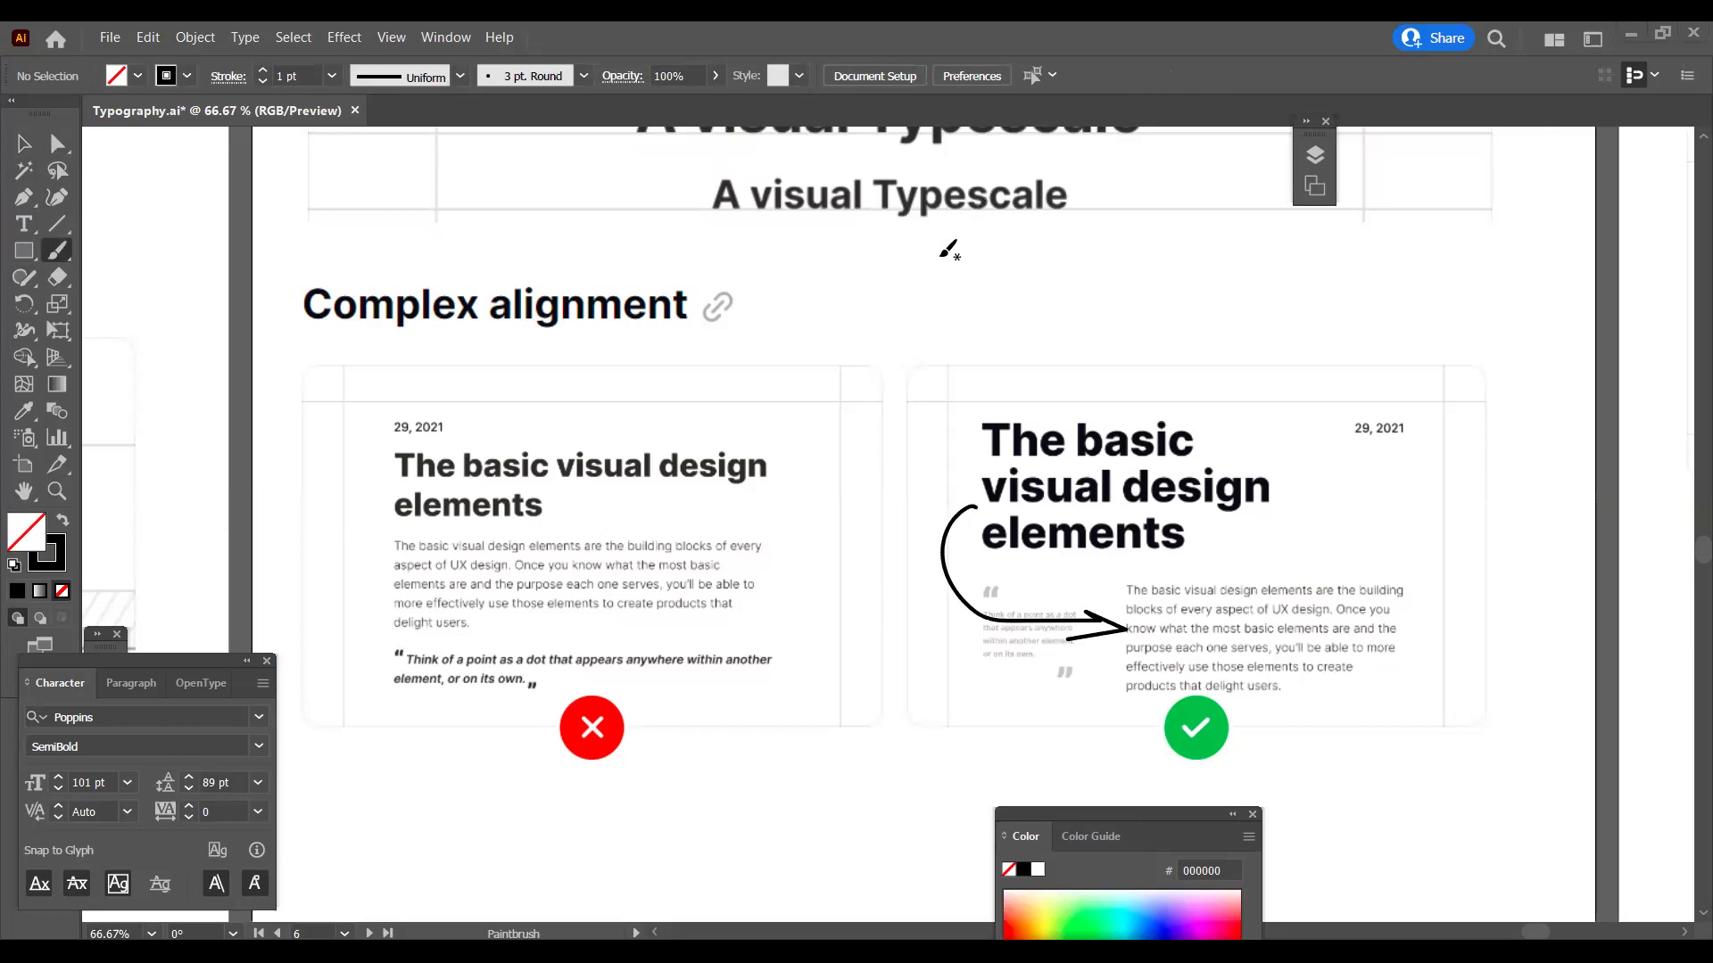
left_click(24, 142)
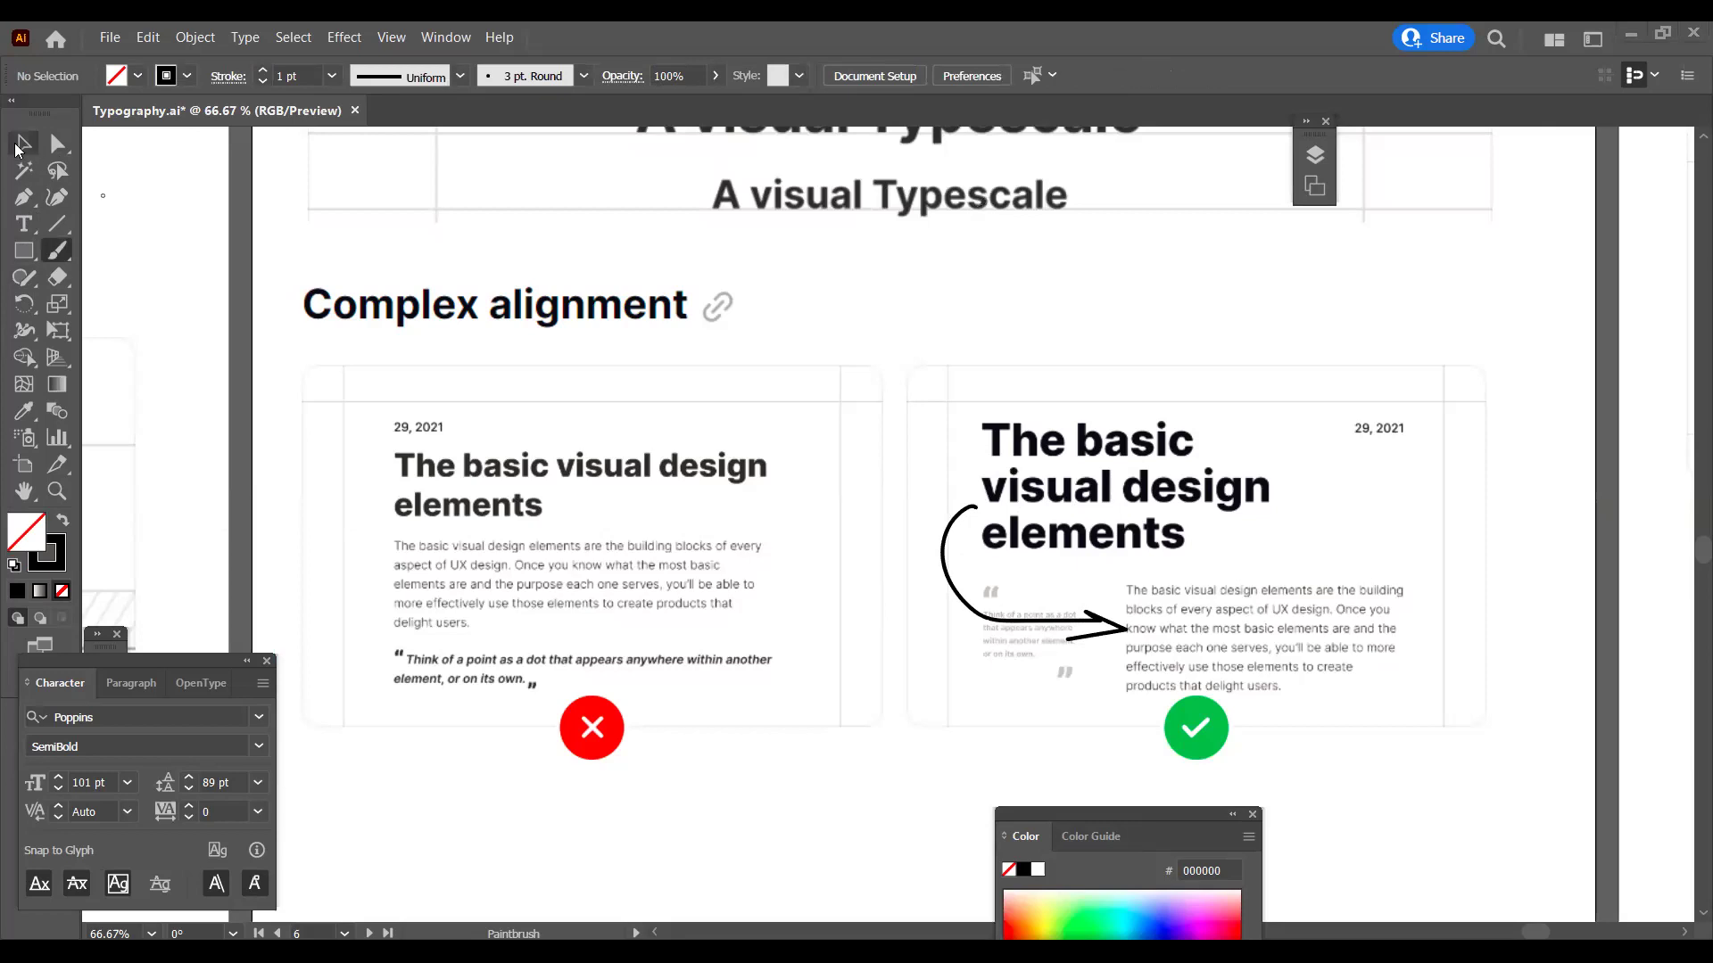
left_click(1035, 450)
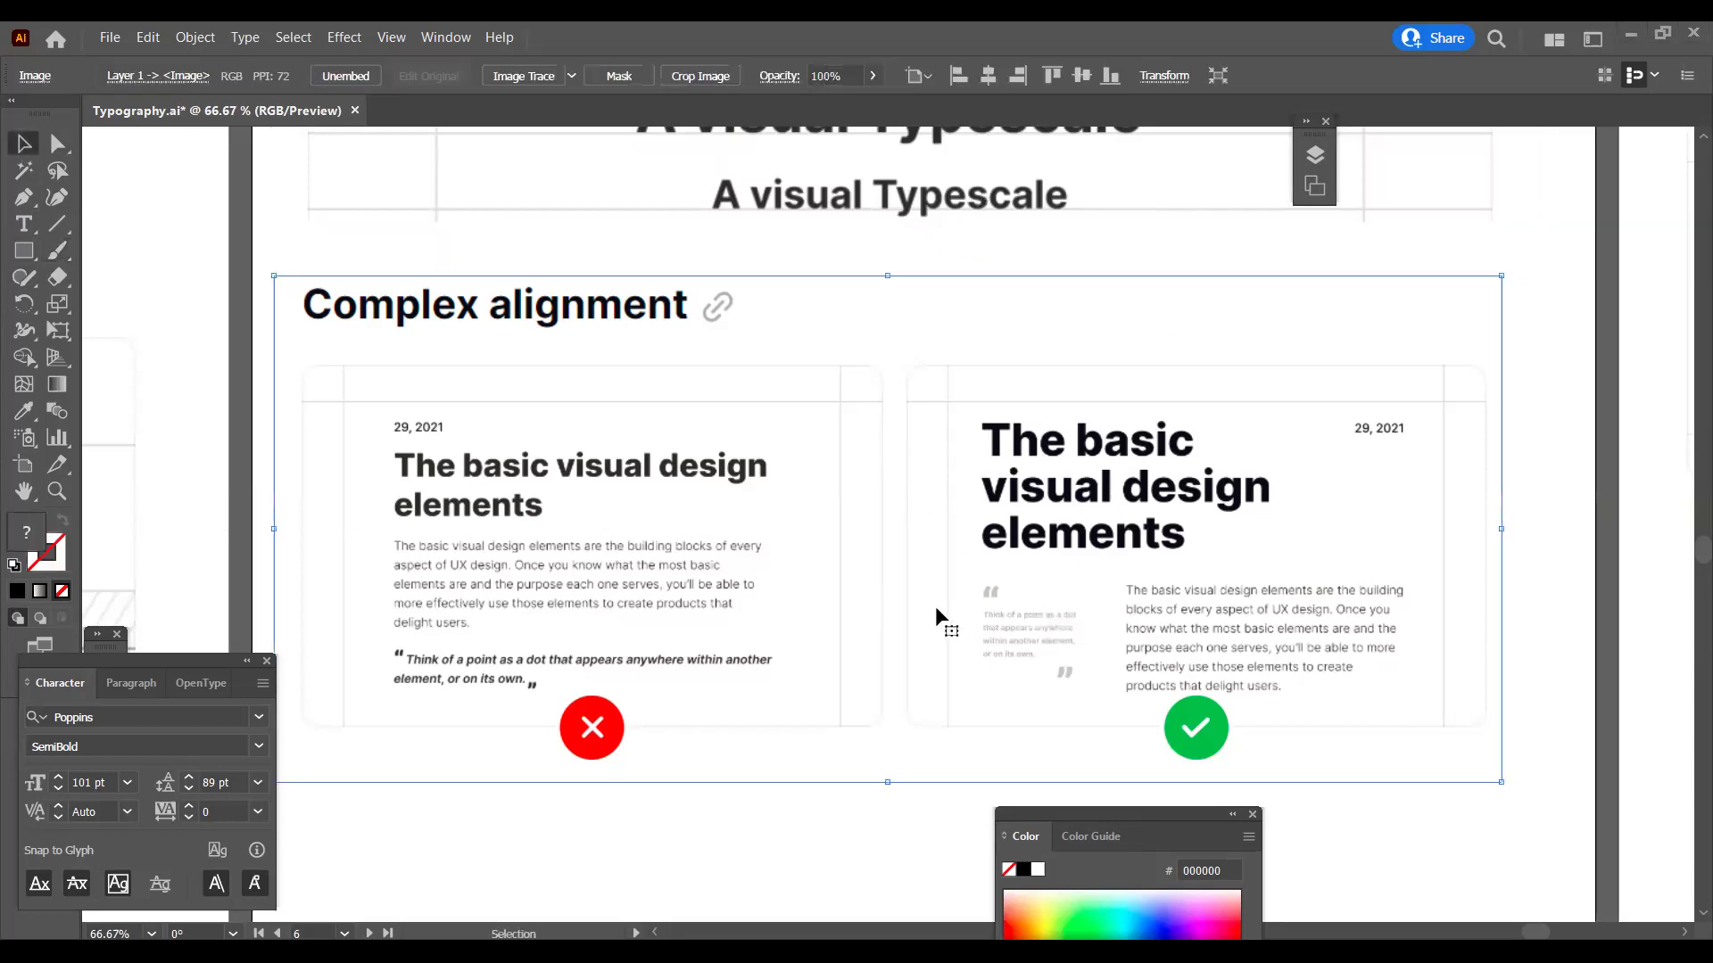
- Duplicate the 'Typograph is a topic' title onto the pasteboard above the Emphasis board
scroll(803, 543, "down", 2, "alt")
scroll(657, 581, "right", 2, "shift")
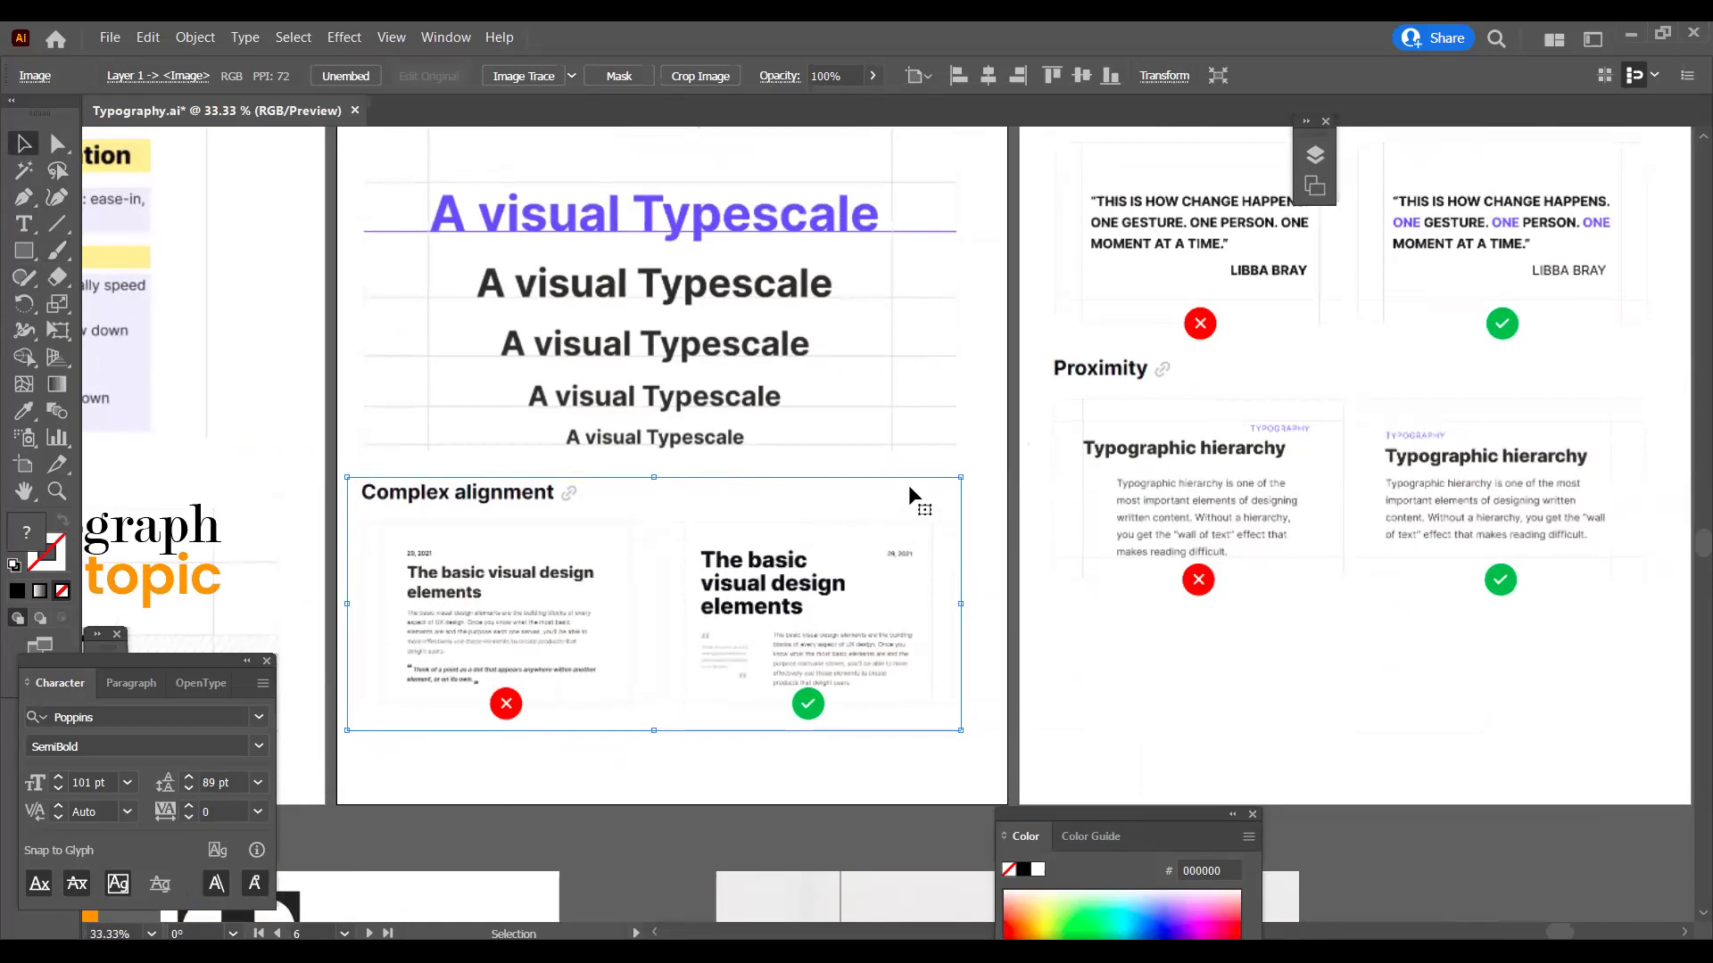
scroll(1081, 342, "up", 1, "alt")
mouse_move(1134, 268)
left_mouse_down()
mouse_move(523, 607)
mouse_move(523, 585)
left_mouse_up()
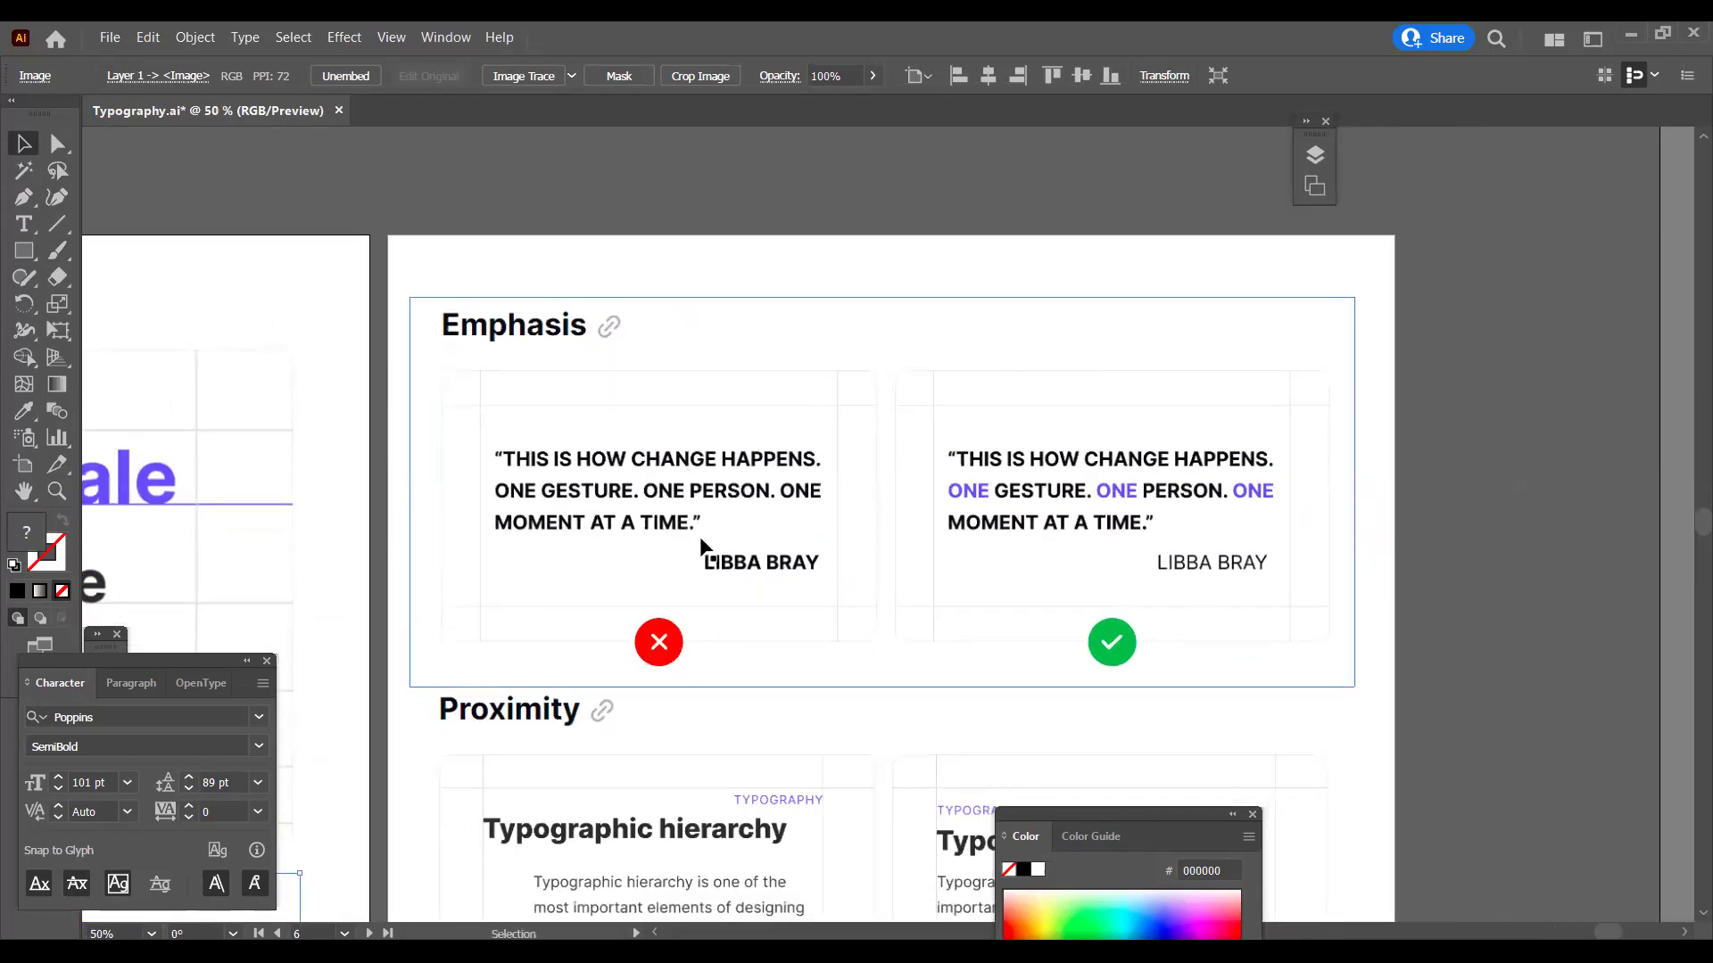
scroll(699, 571, "down", 3)
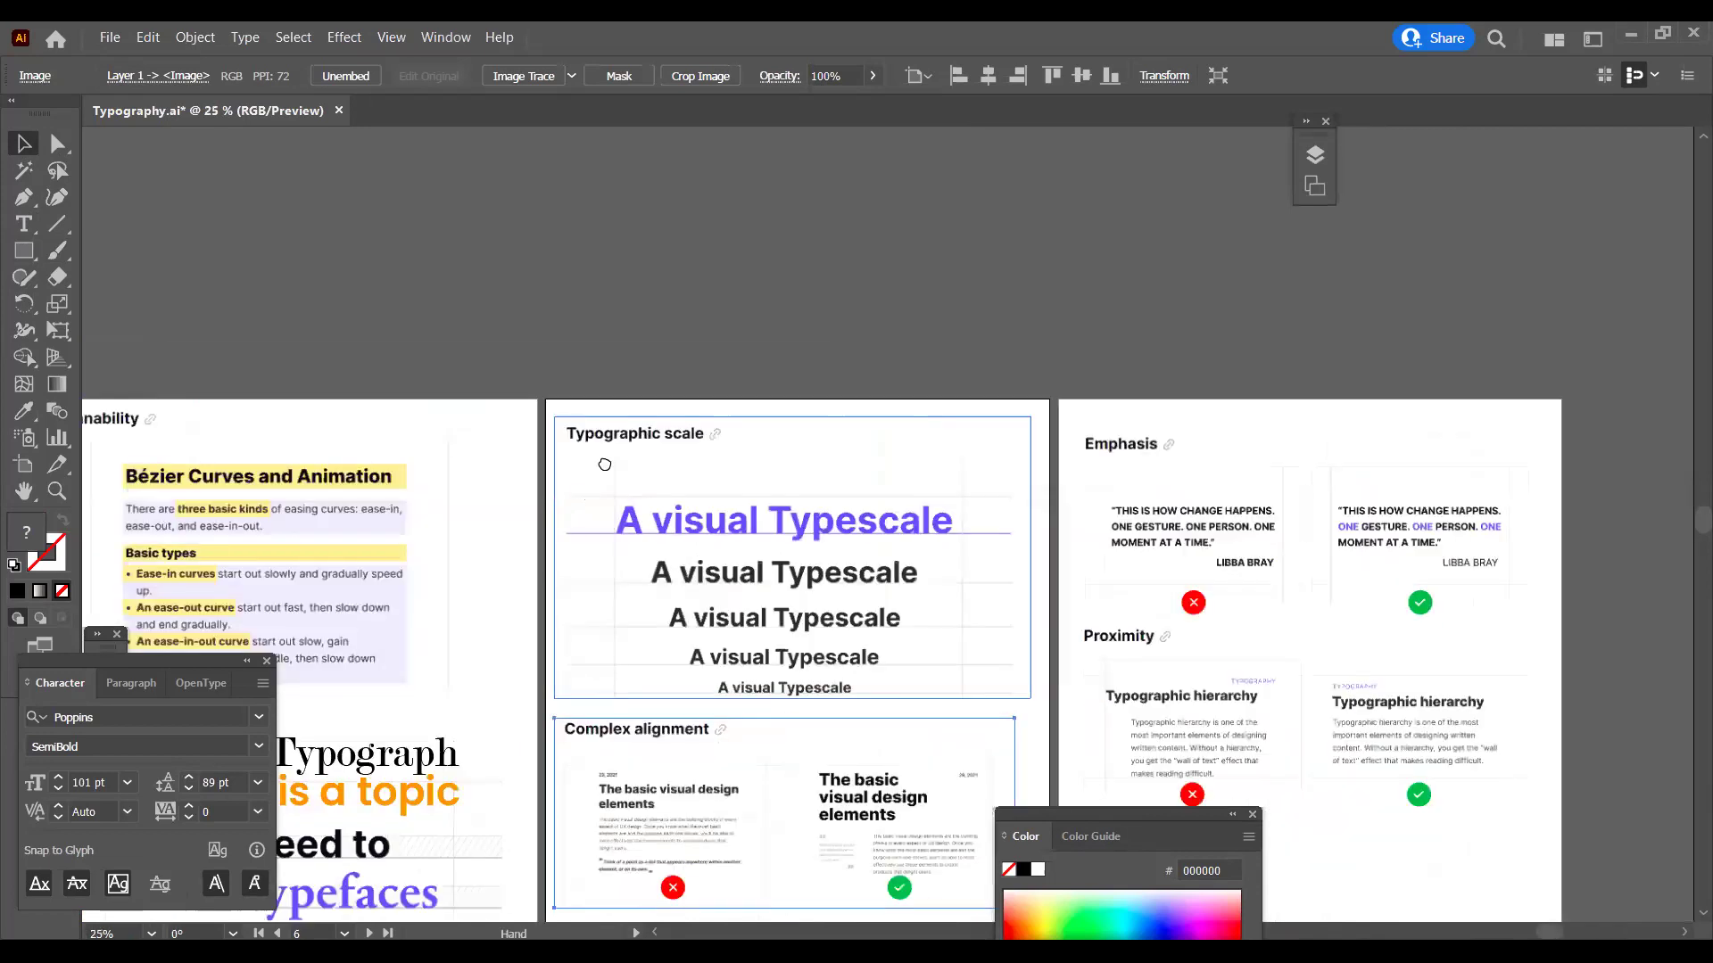
mouse_move(437, 616)
left_mouse_down()
mouse_move(1326, 234)
mouse_move(1390, 181)
left_mouse_up()
mouse_move(1211, 96)
left_mouse_down()
mouse_move(944, 499)
mouse_move(757, 374)
left_mouse_up()
- Sample white with the Eyedropper to recolour the copied title
scroll(756, 375, "up", 1)
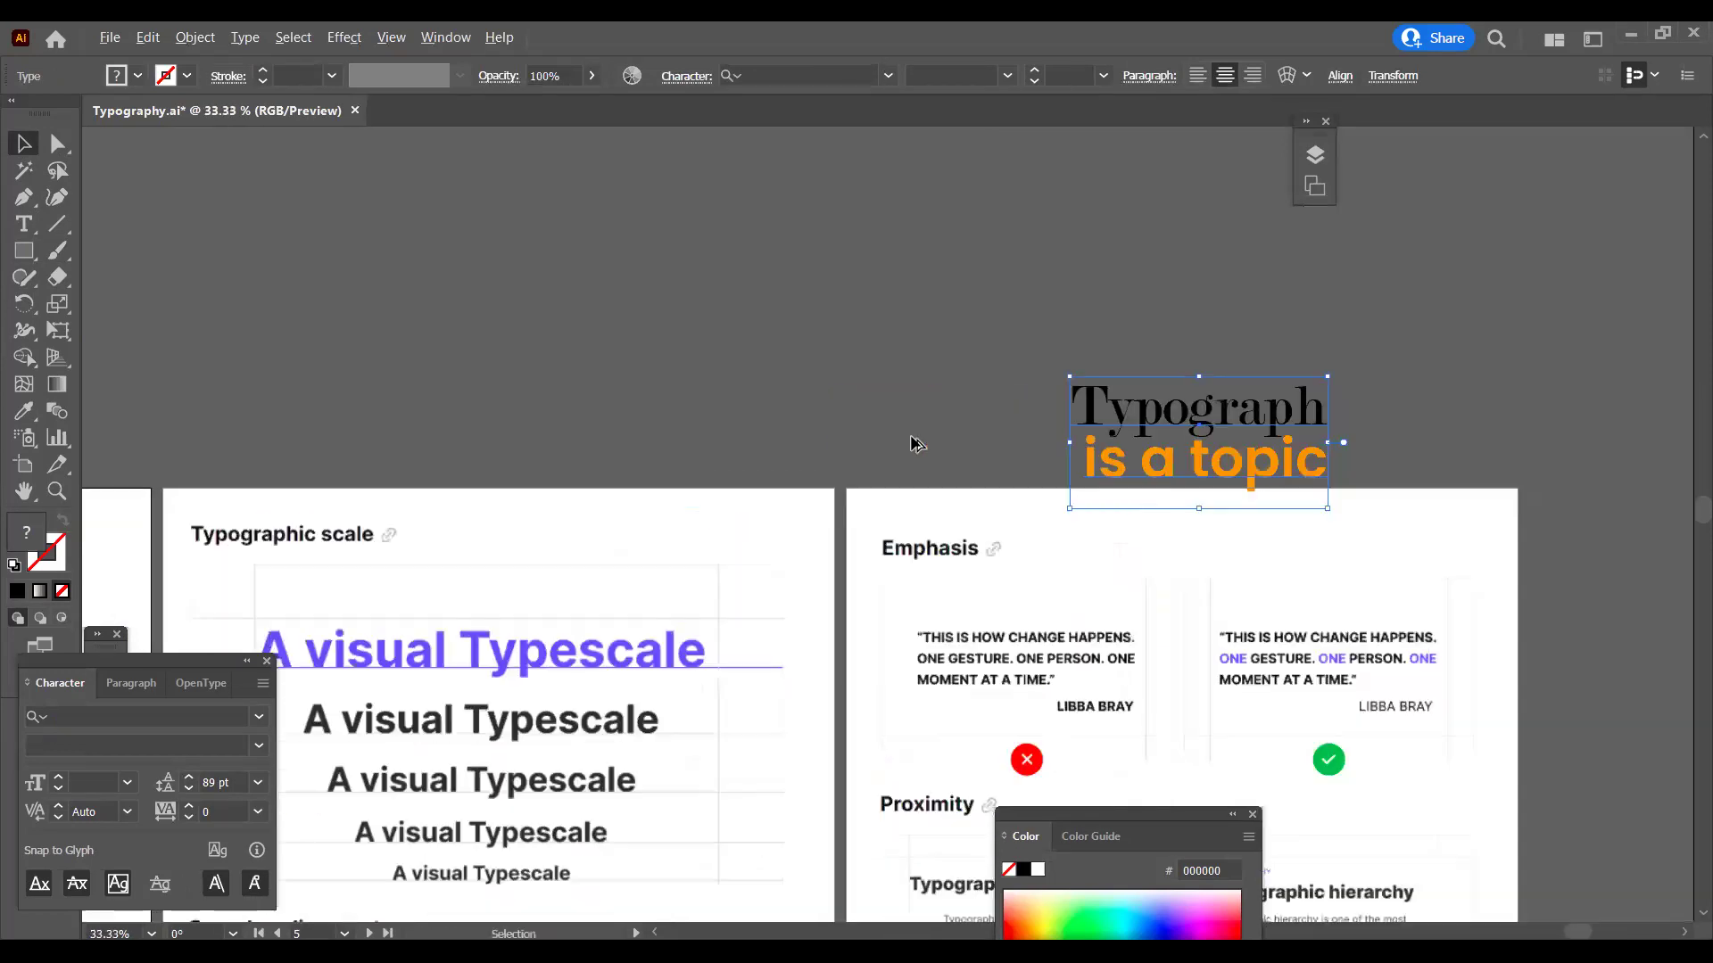
scroll(798, 446, "right", 3)
left_click(24, 410)
left_click(565, 478)
left_click(24, 143)
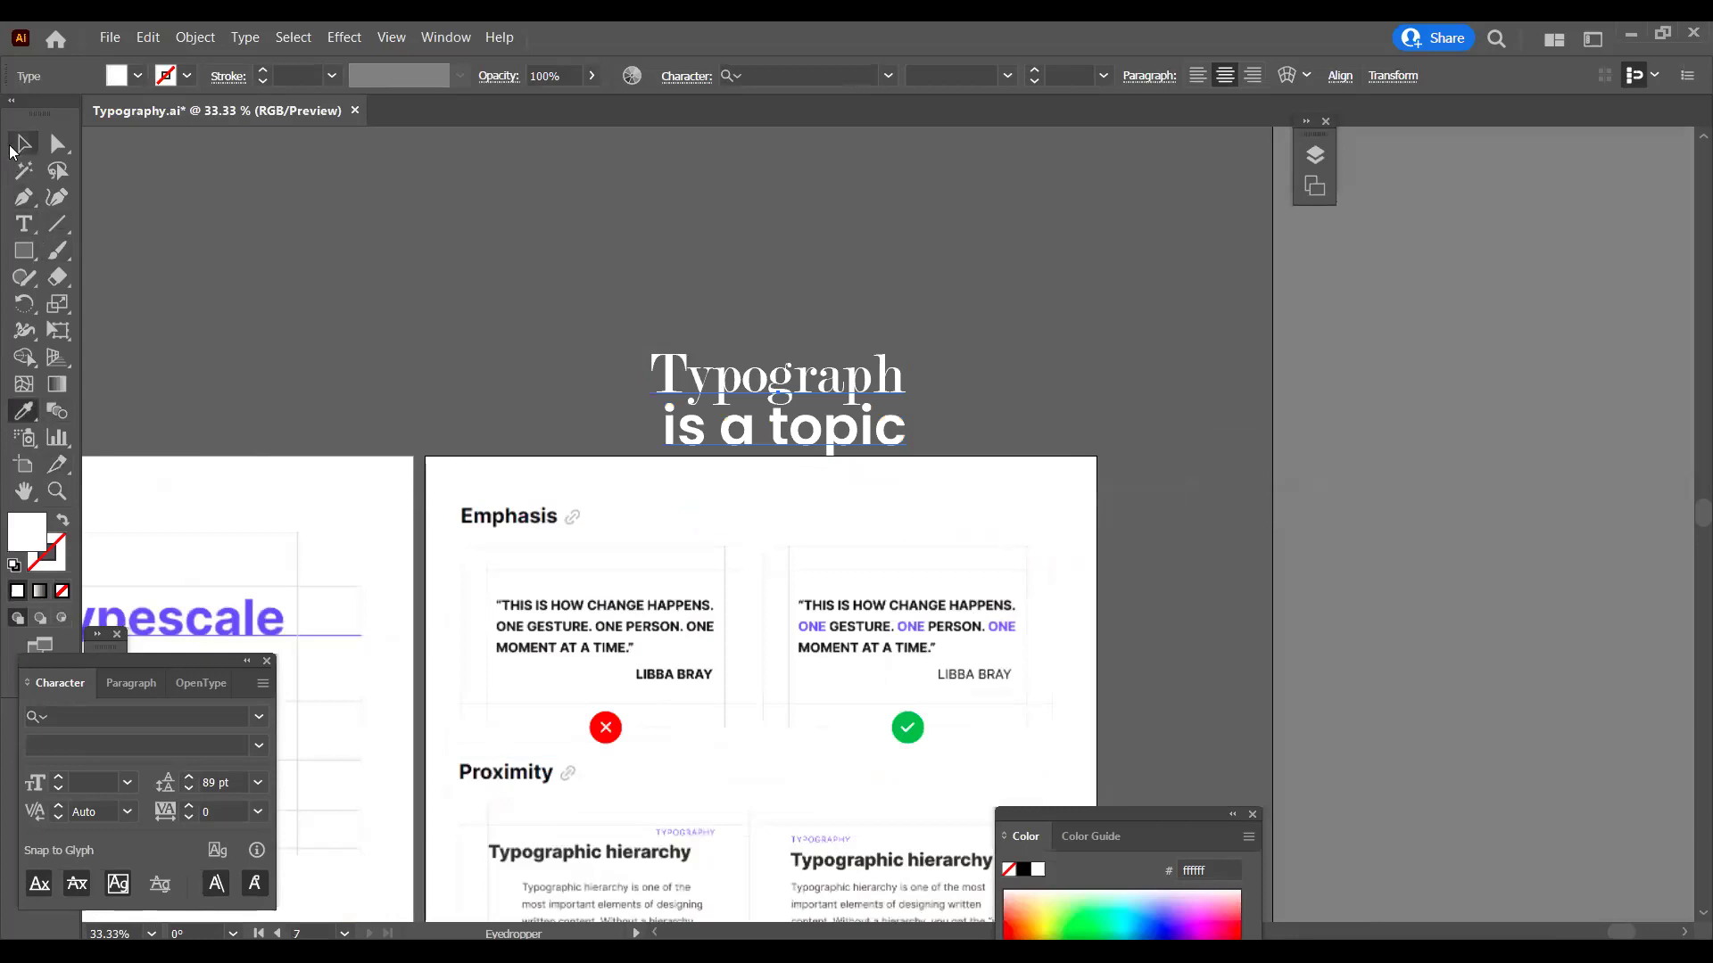
- Check the copy's fonts by selecting 'Typograph' and then 'is a topic'
double_click(752, 368)
left_click_drag(653, 374, 905, 375)
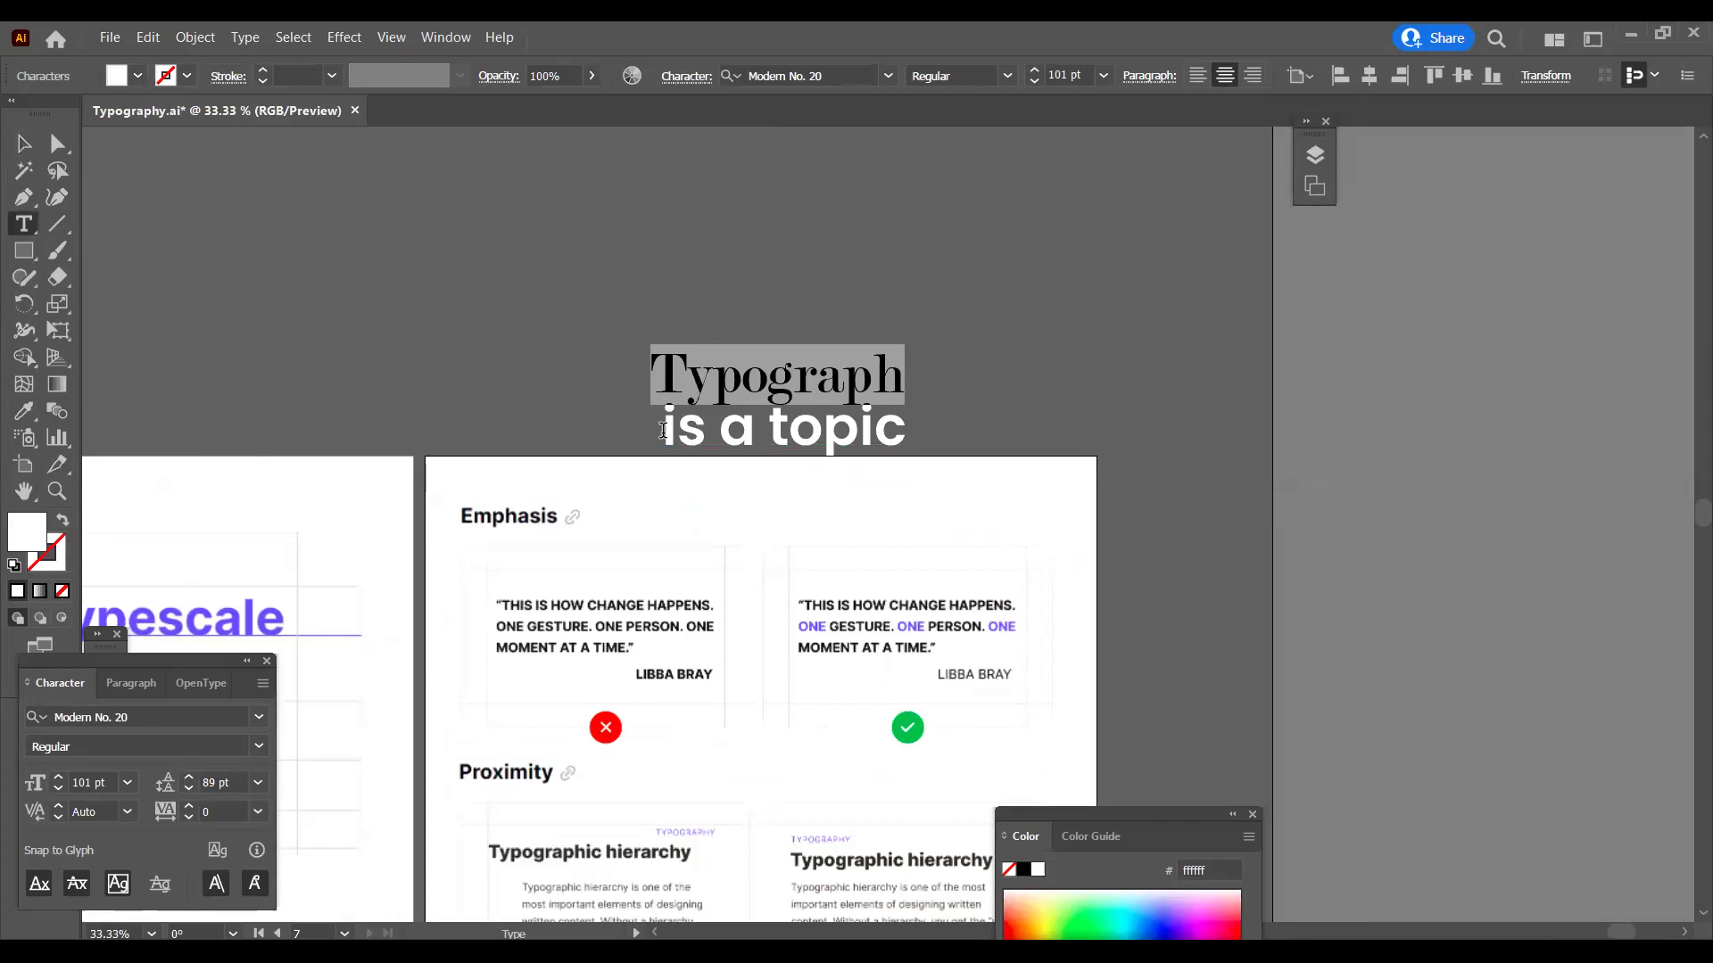
left_click_drag(663, 427, 971, 437)
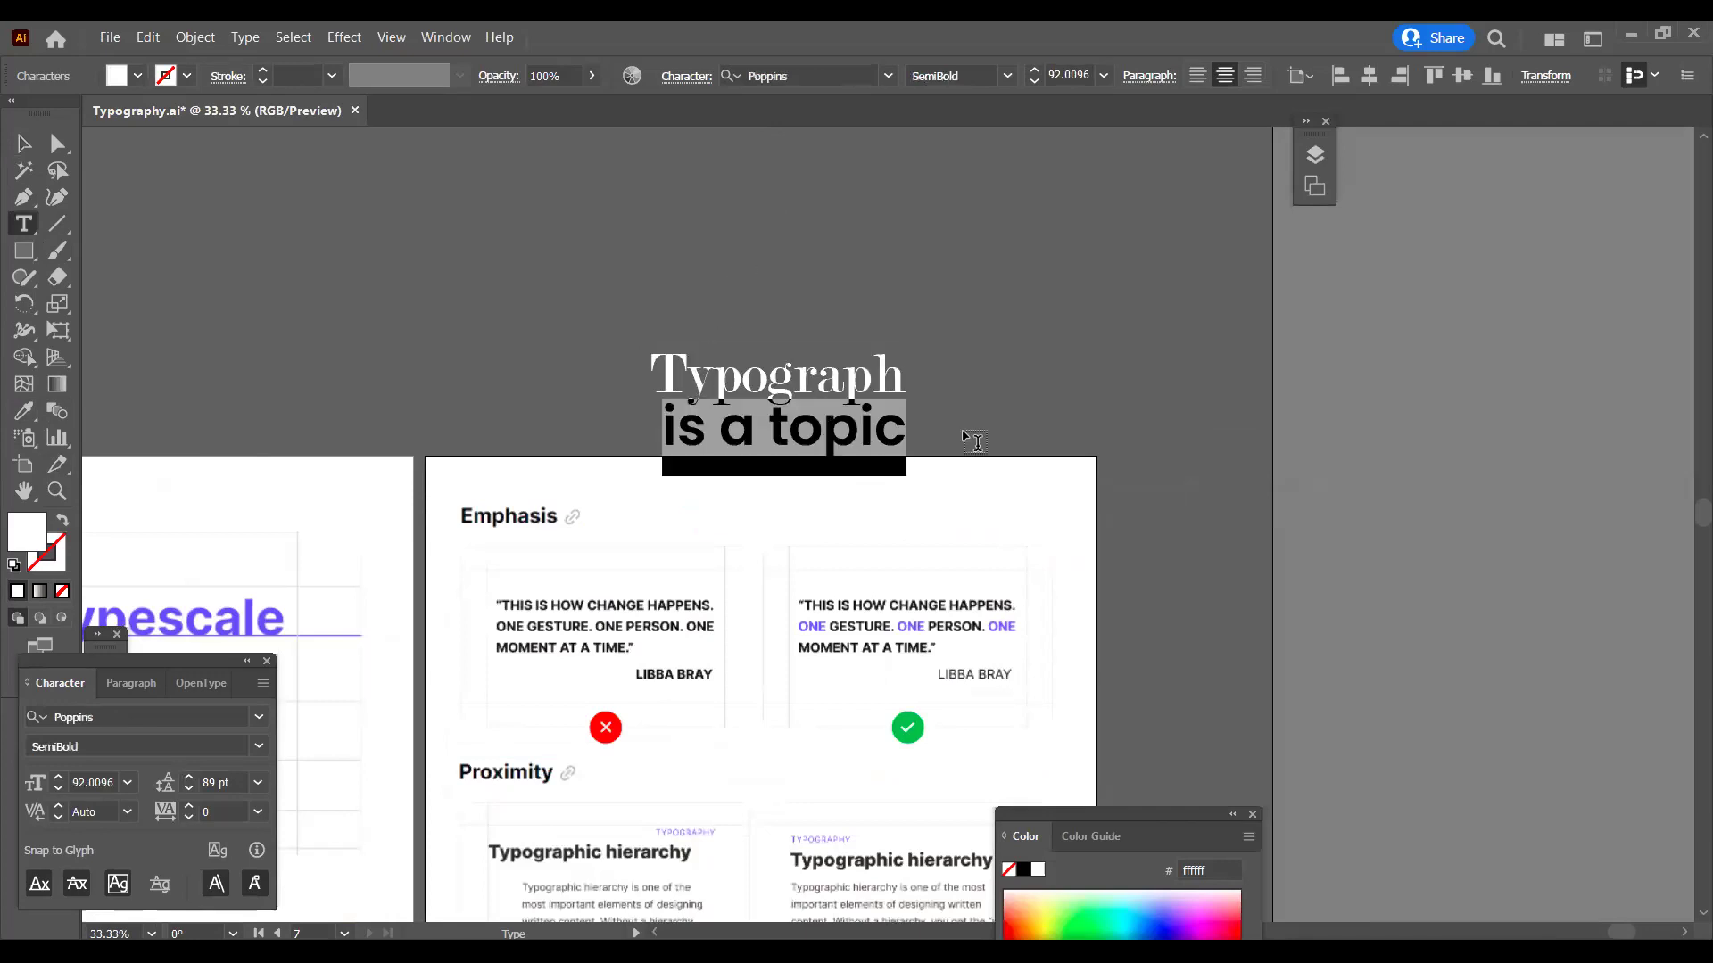
- Join the white title 'Typograph is a topic' onto a single line
left_click(24, 144)
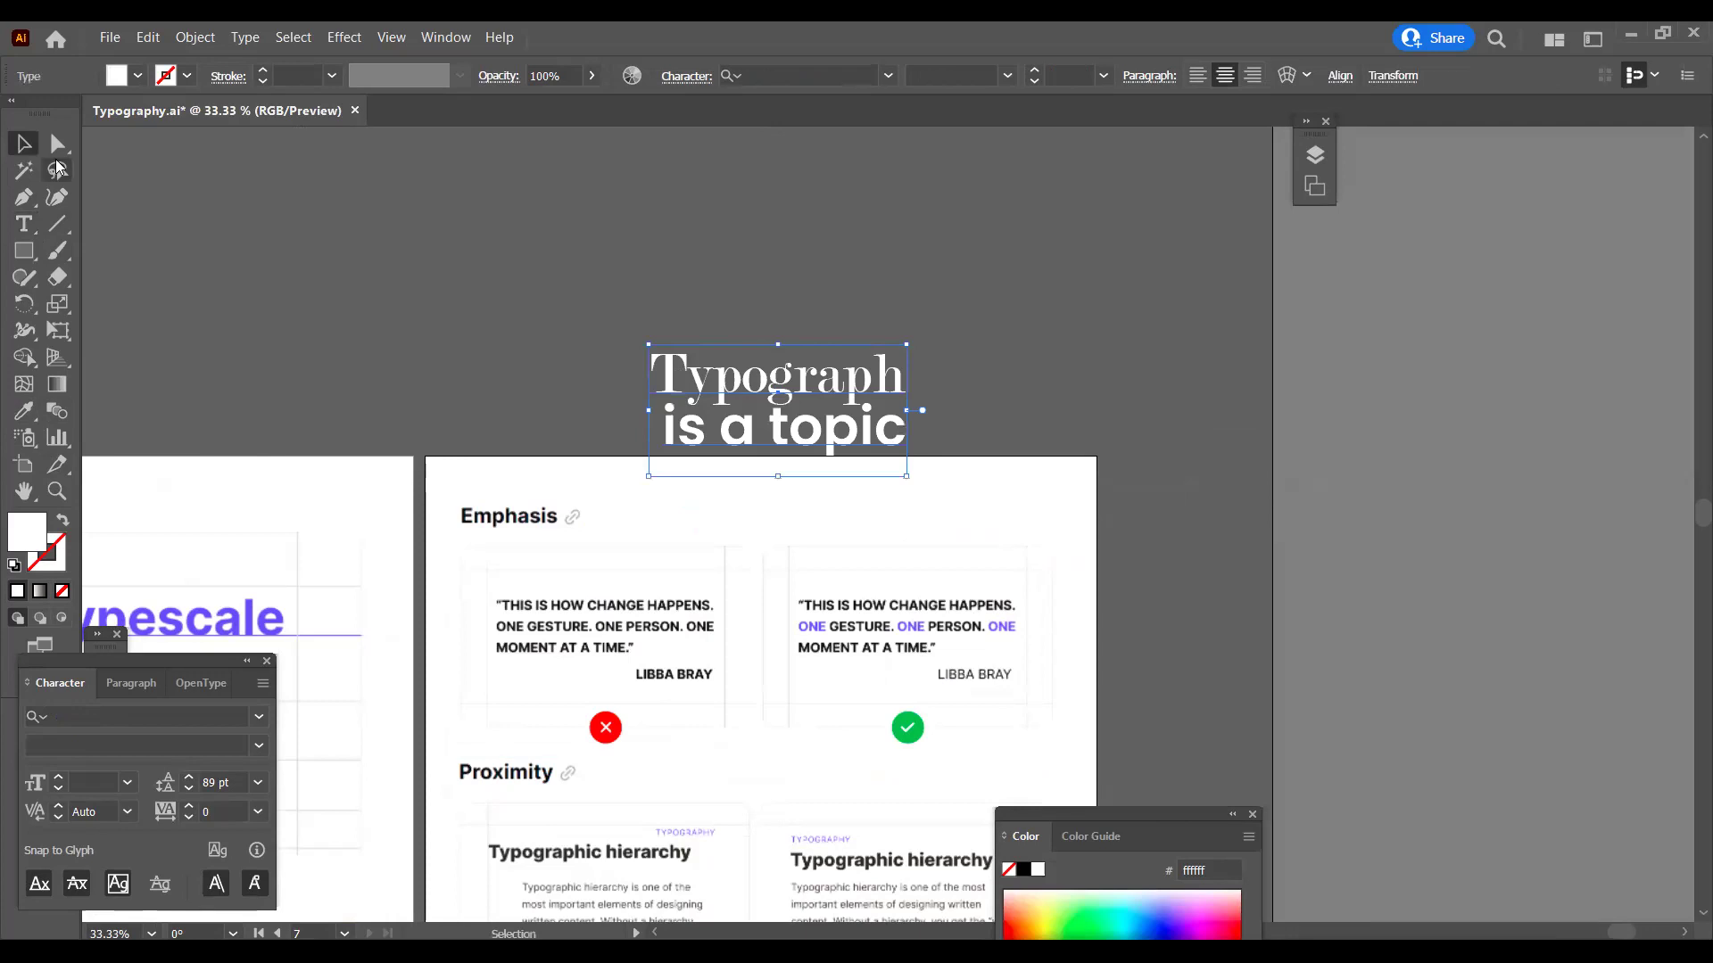
double_click(664, 431)
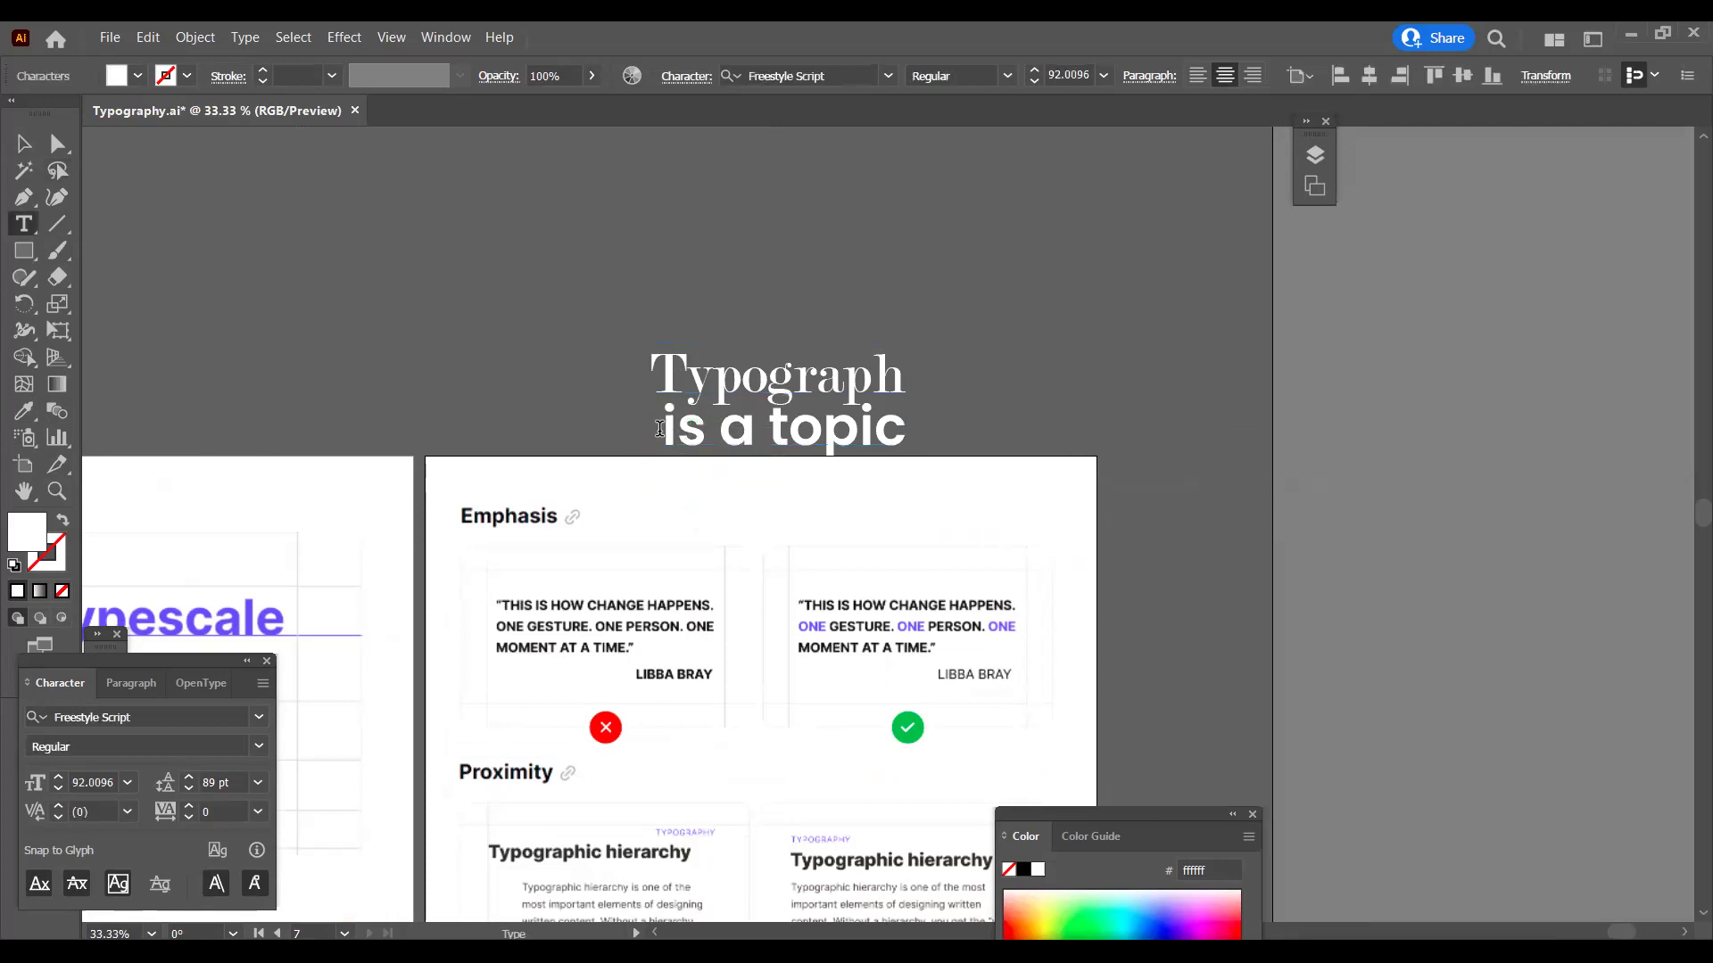
key("BackSpace")
key("BackSpace")
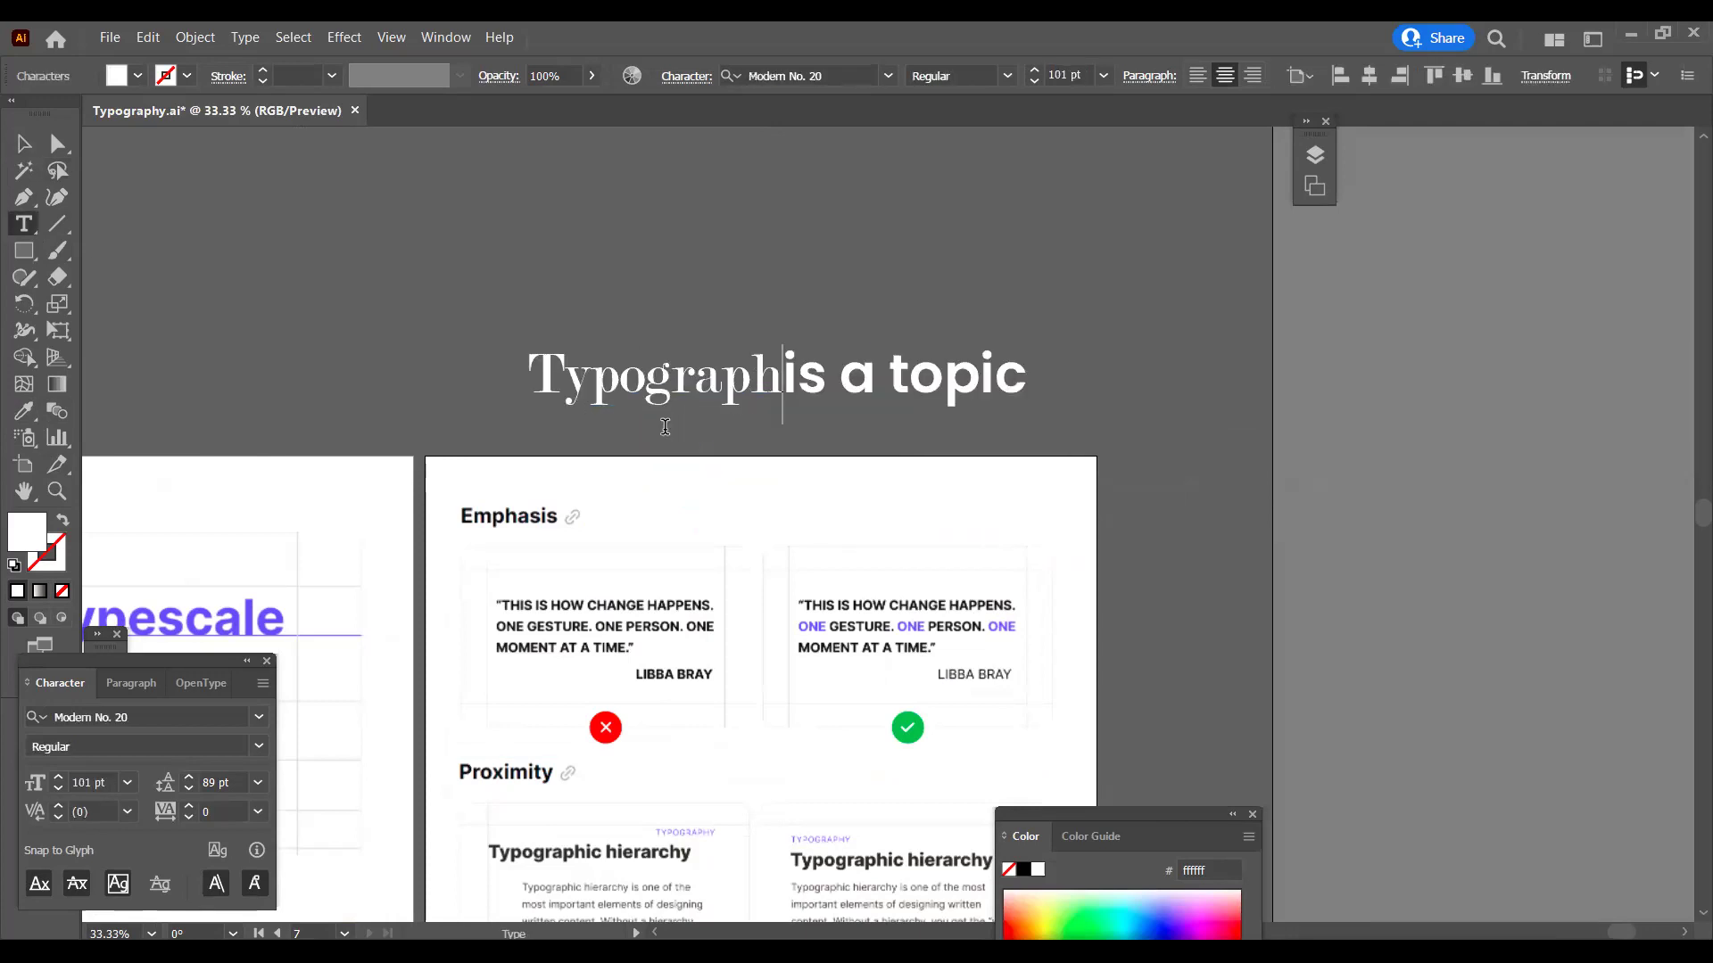
- Set the words 'is a topic' to 48 pt, after trying larger sizes such as 72 pt
left_click_drag(792, 366, 1086, 318)
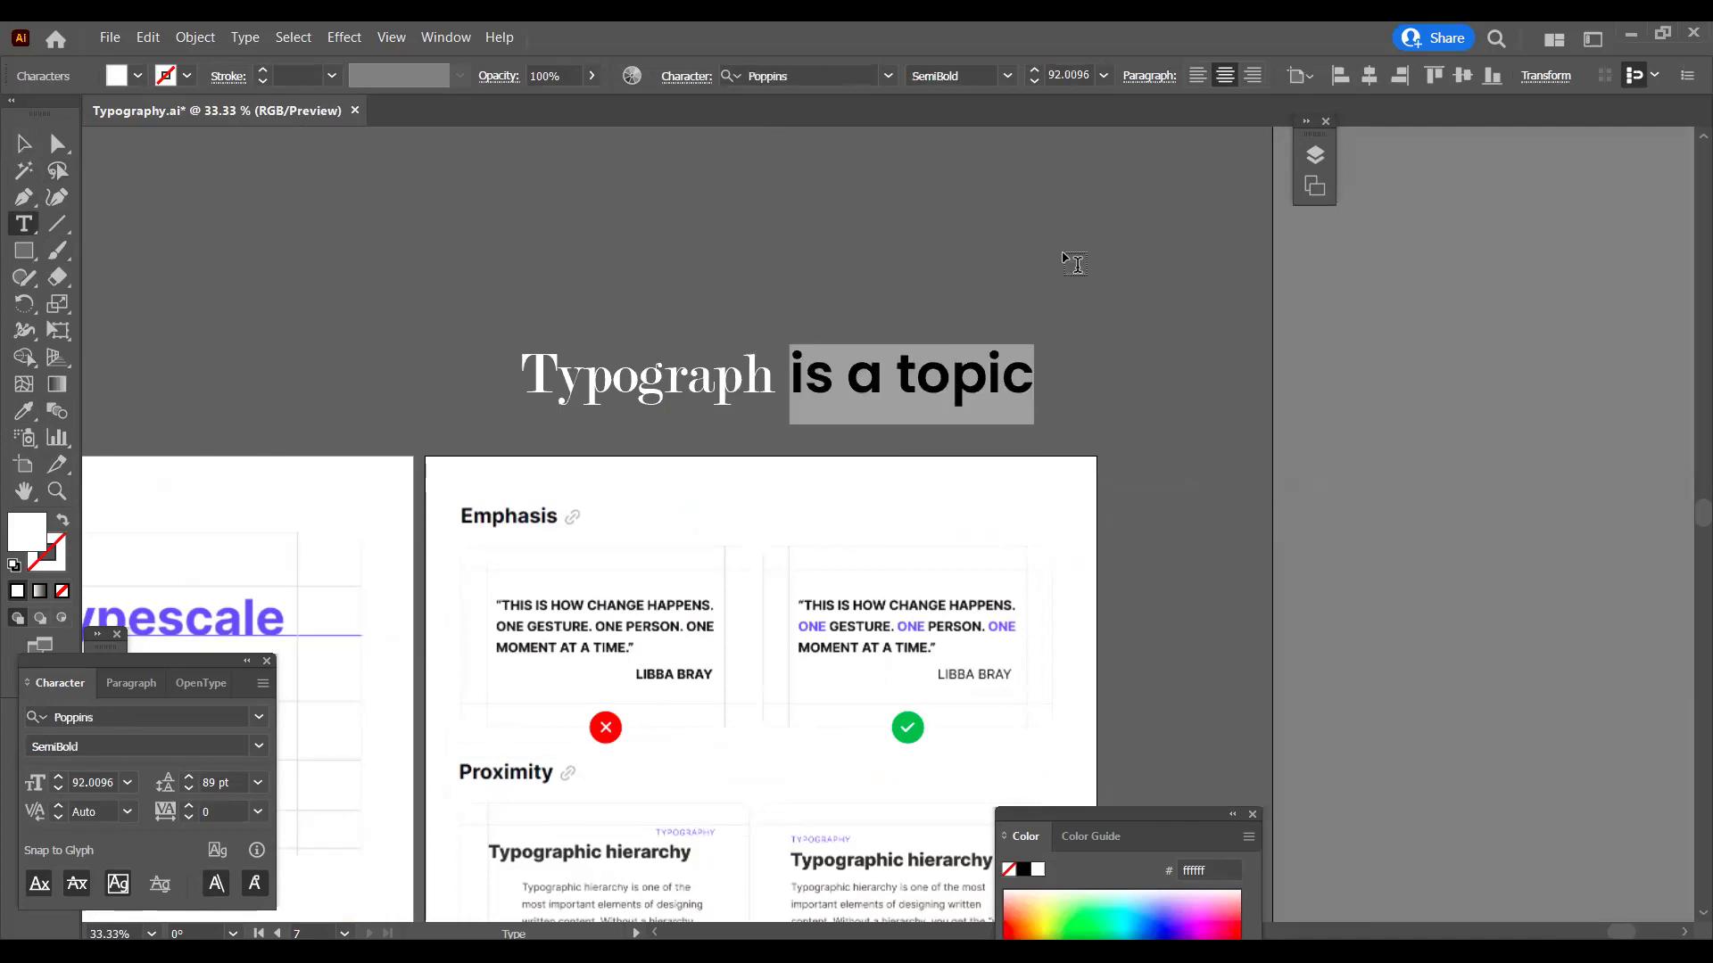
left_click(1035, 74)
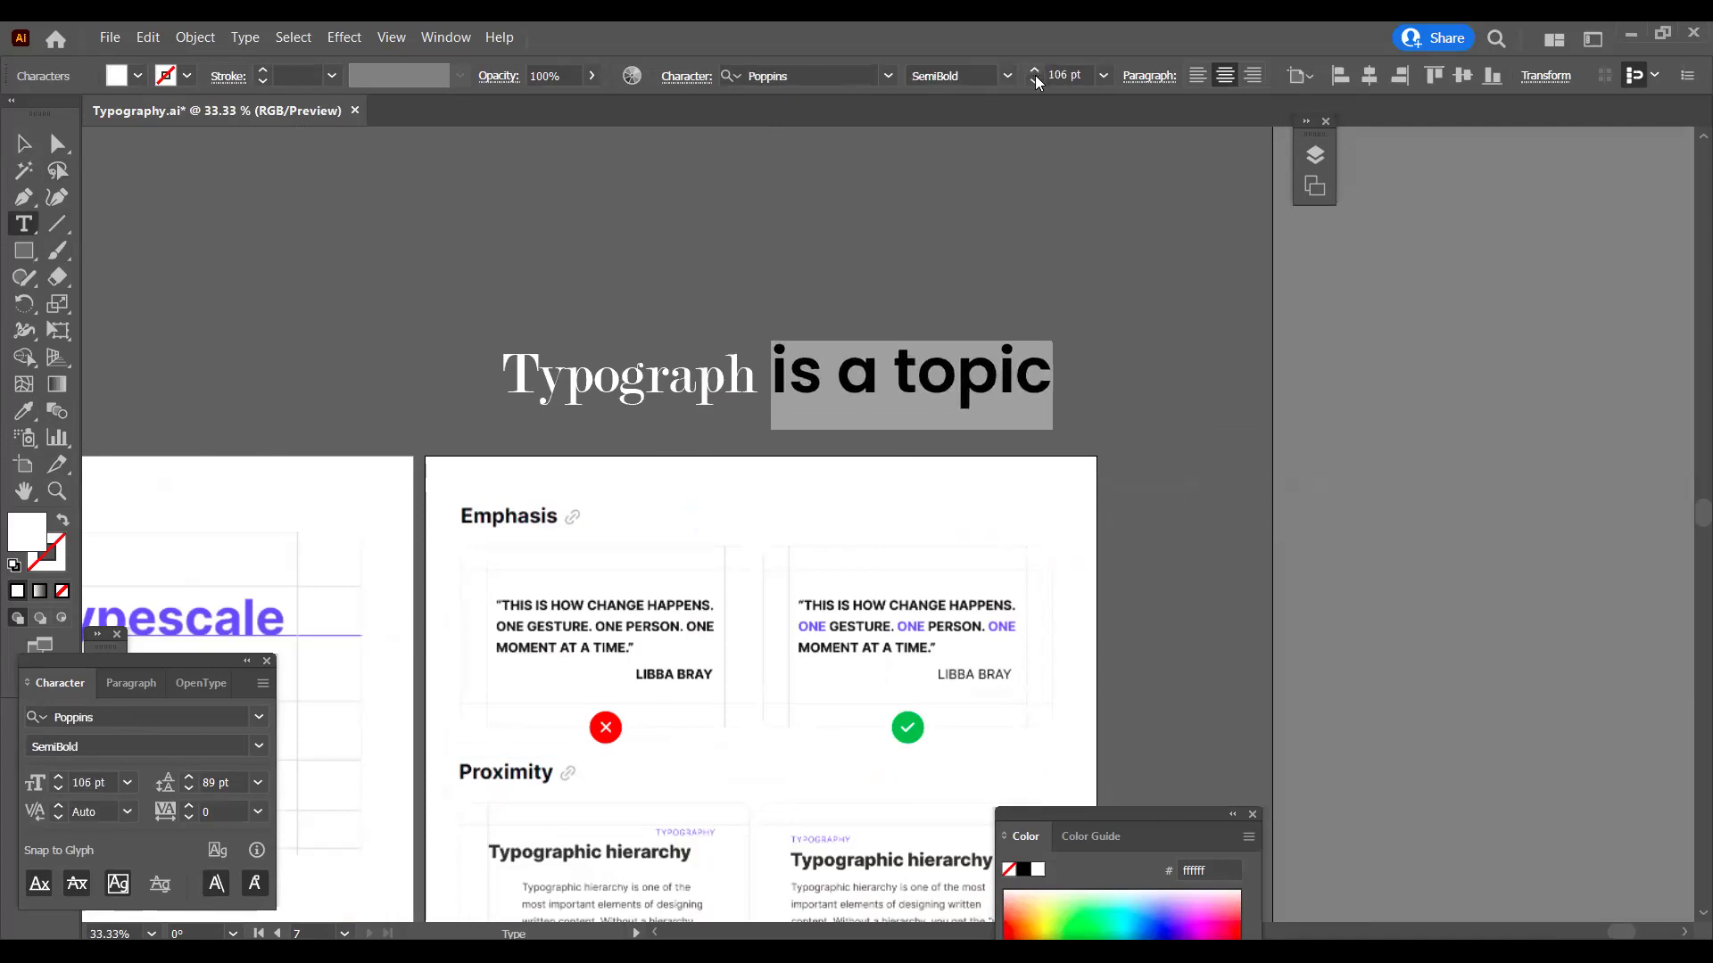
left_click(1033, 74)
left_click(1033, 66)
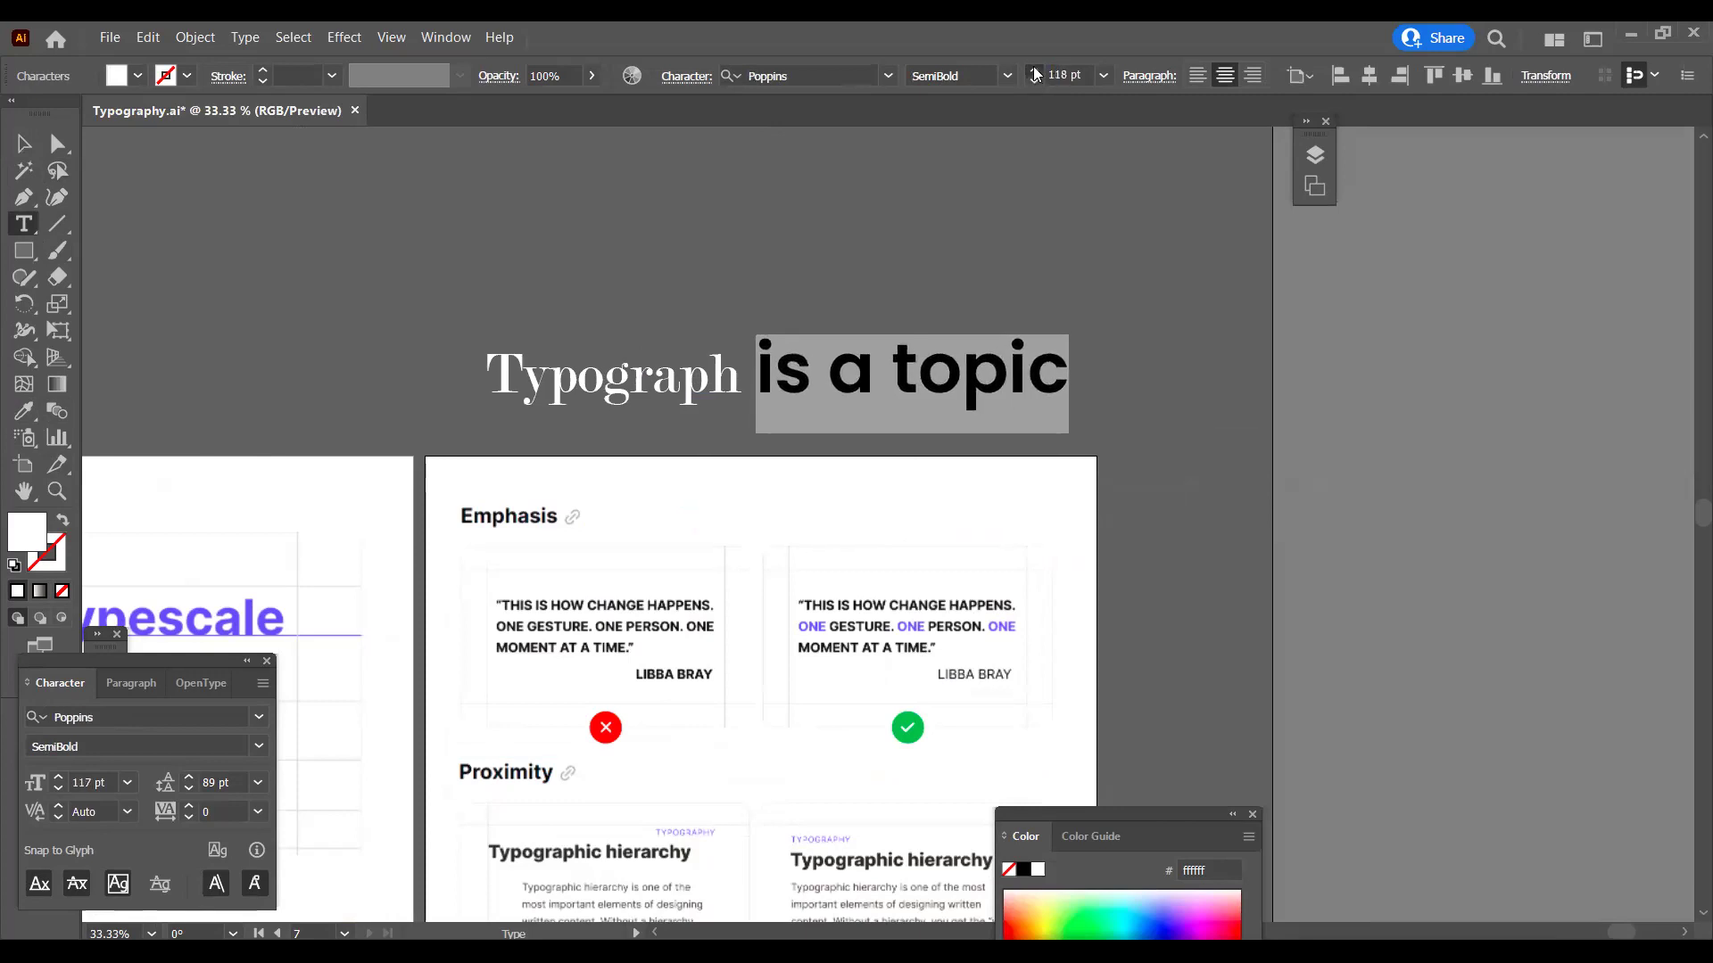
left_click(1033, 70)
left_click(1033, 69)
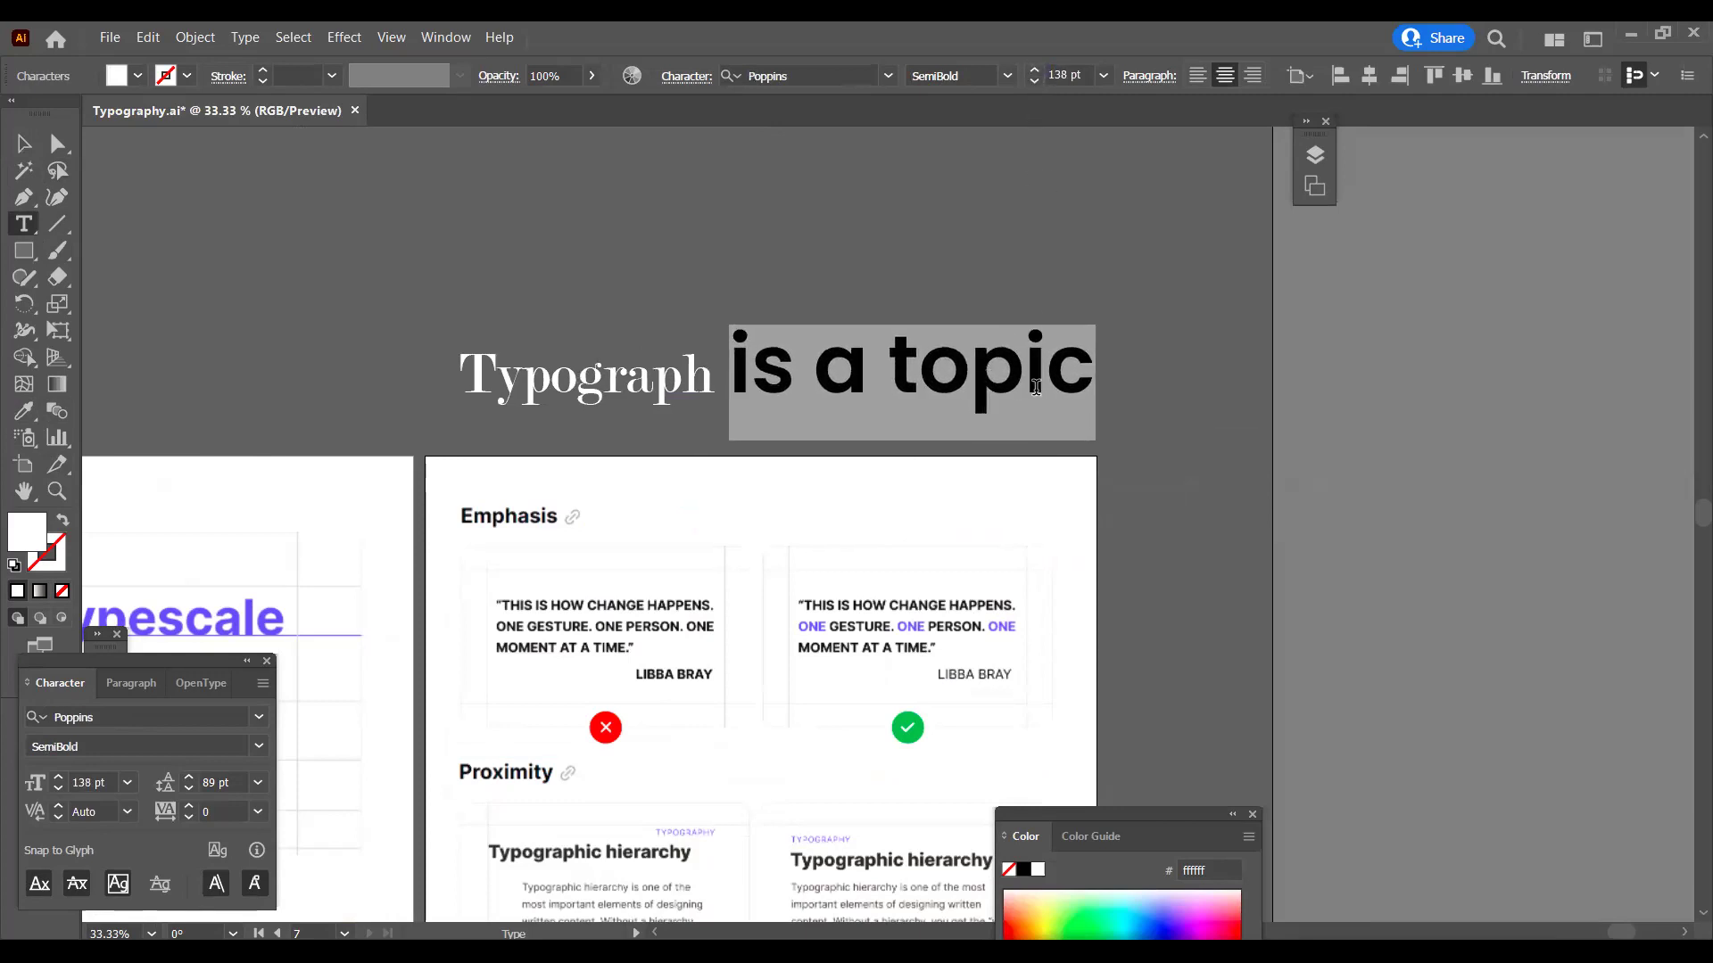
left_click(1103, 77)
left_click(1129, 475)
left_click(1103, 76)
left_click(1135, 429)
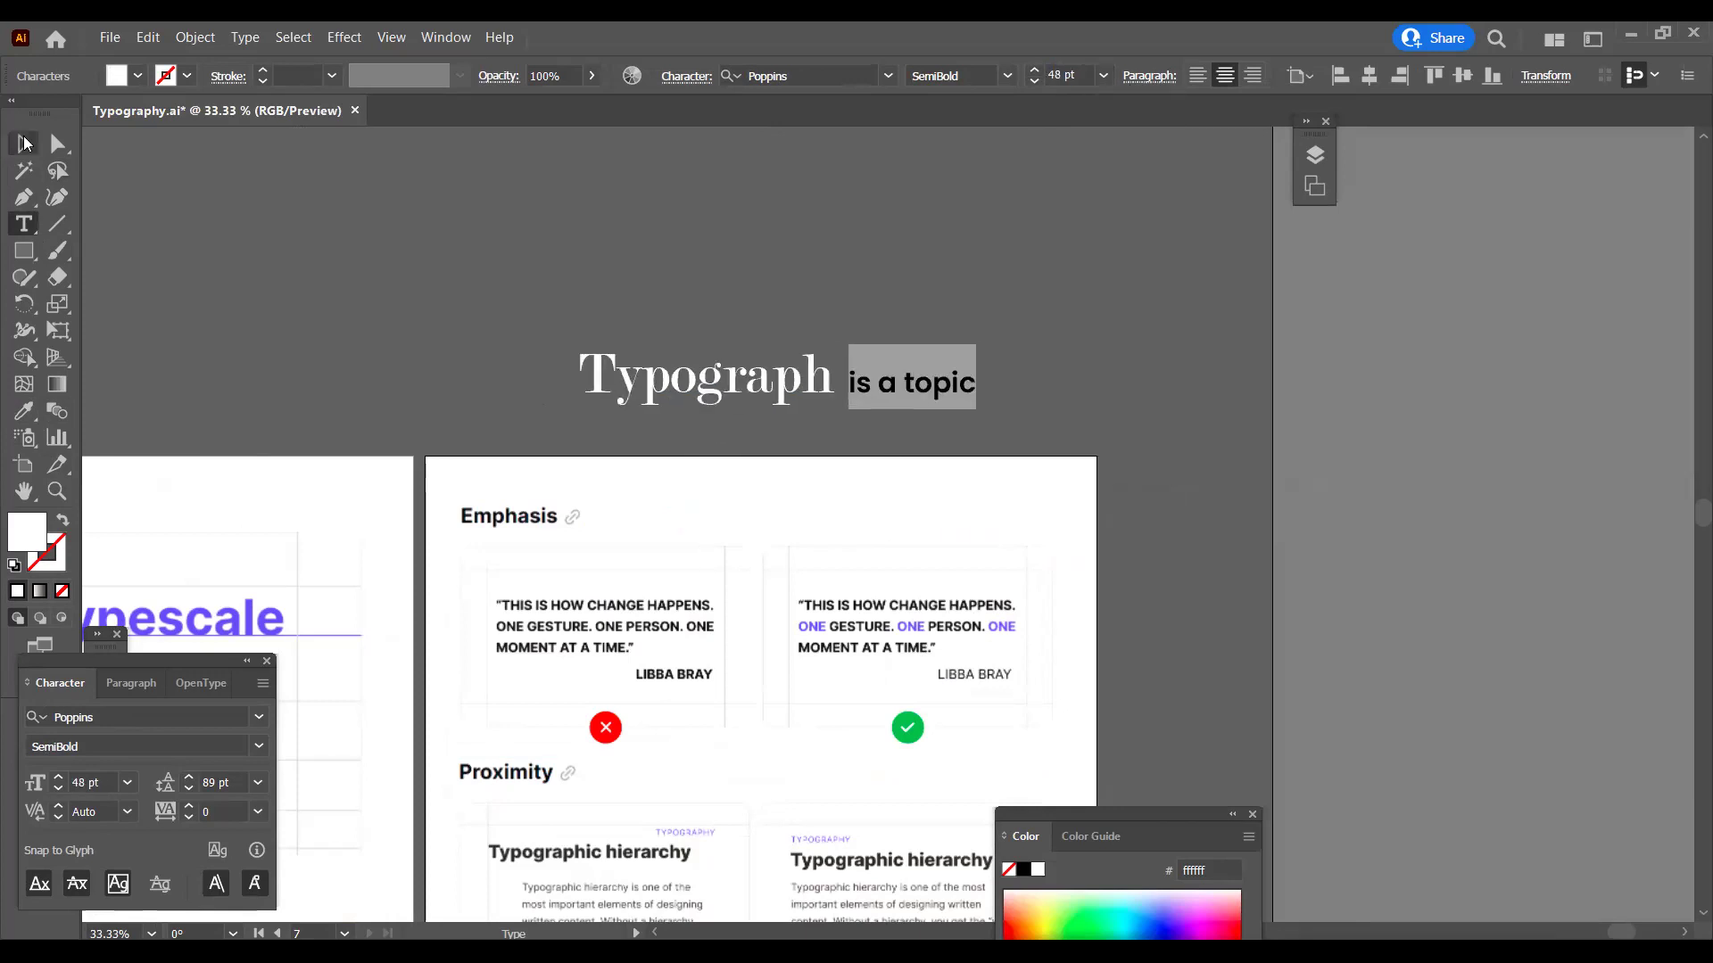
left_click(25, 143)
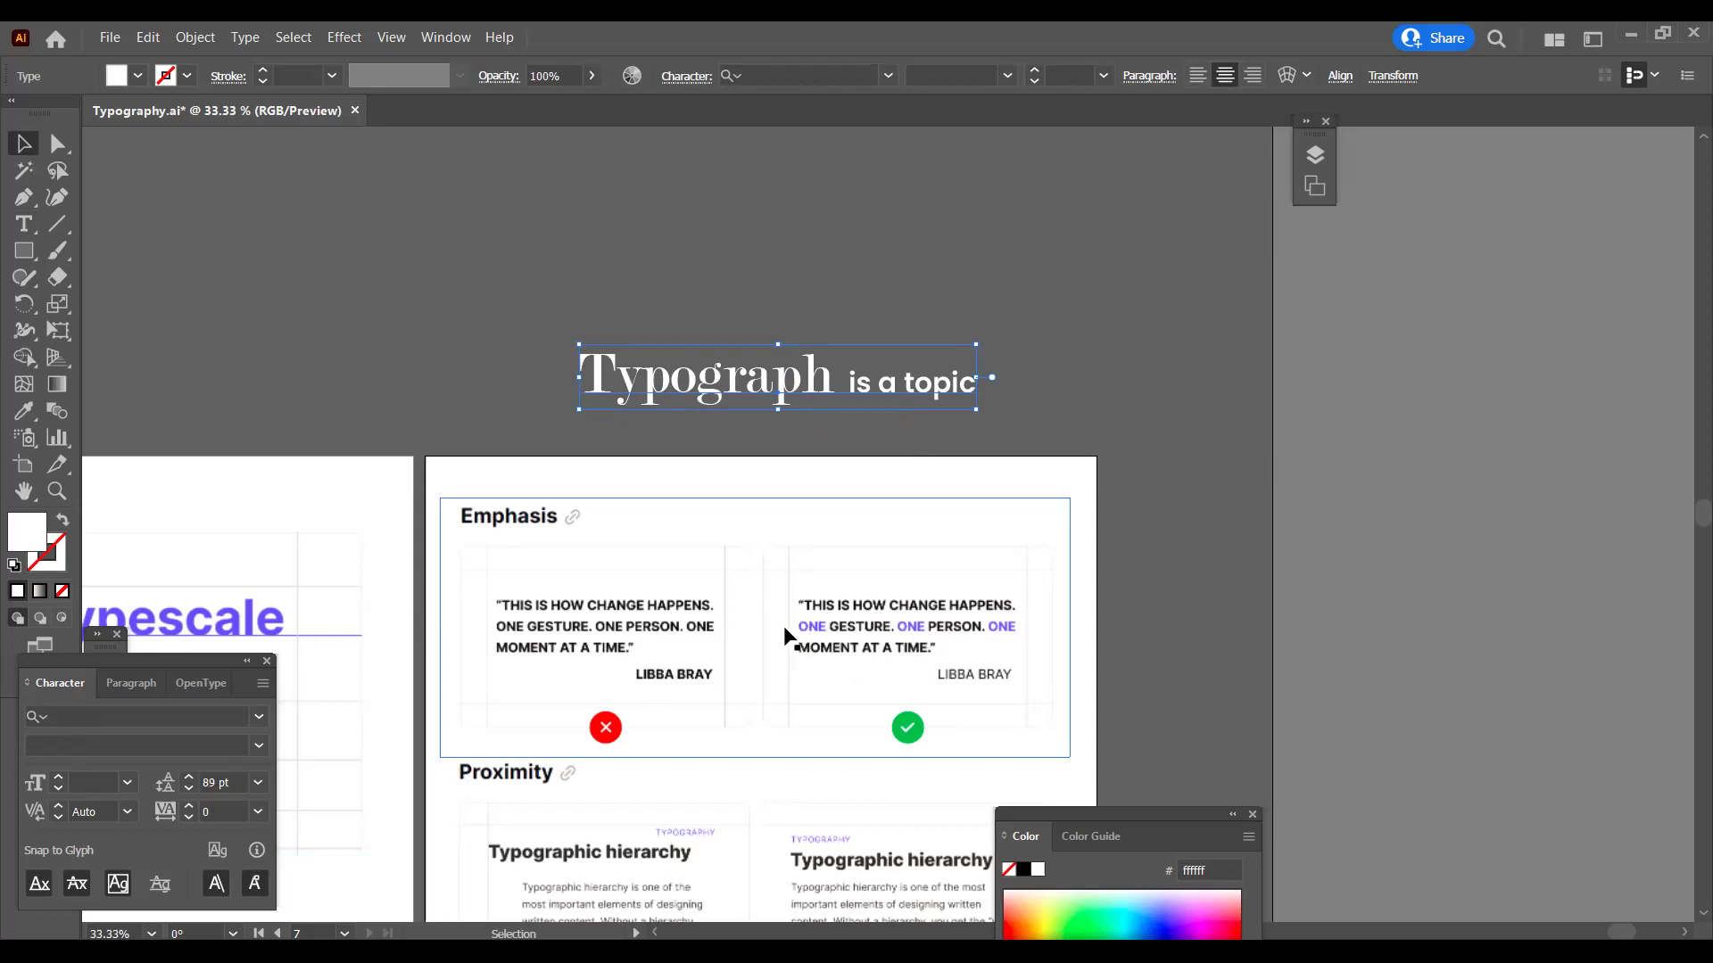
- Duplicate the title upward and change the copy to '10%off' with 'off' at 21 pt
scroll(864, 637, "down", 2)
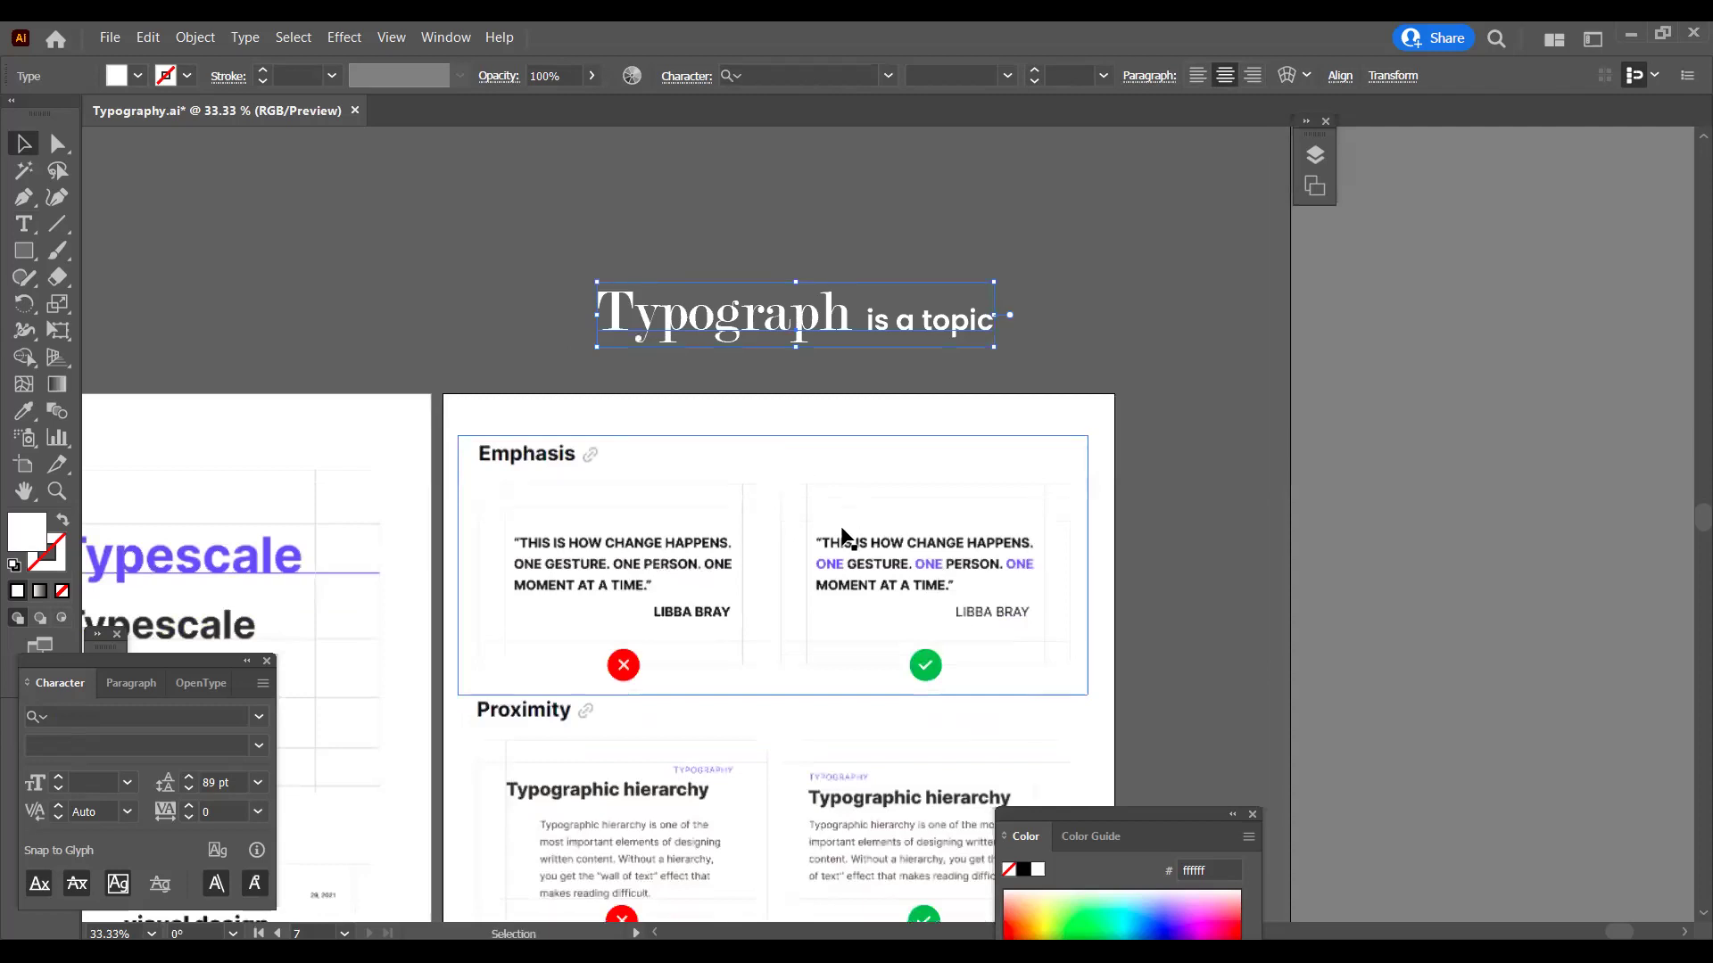
mouse_move(702, 328)
left_mouse_down()
mouse_move(682, 350)
mouse_move(690, 265)
left_mouse_up()
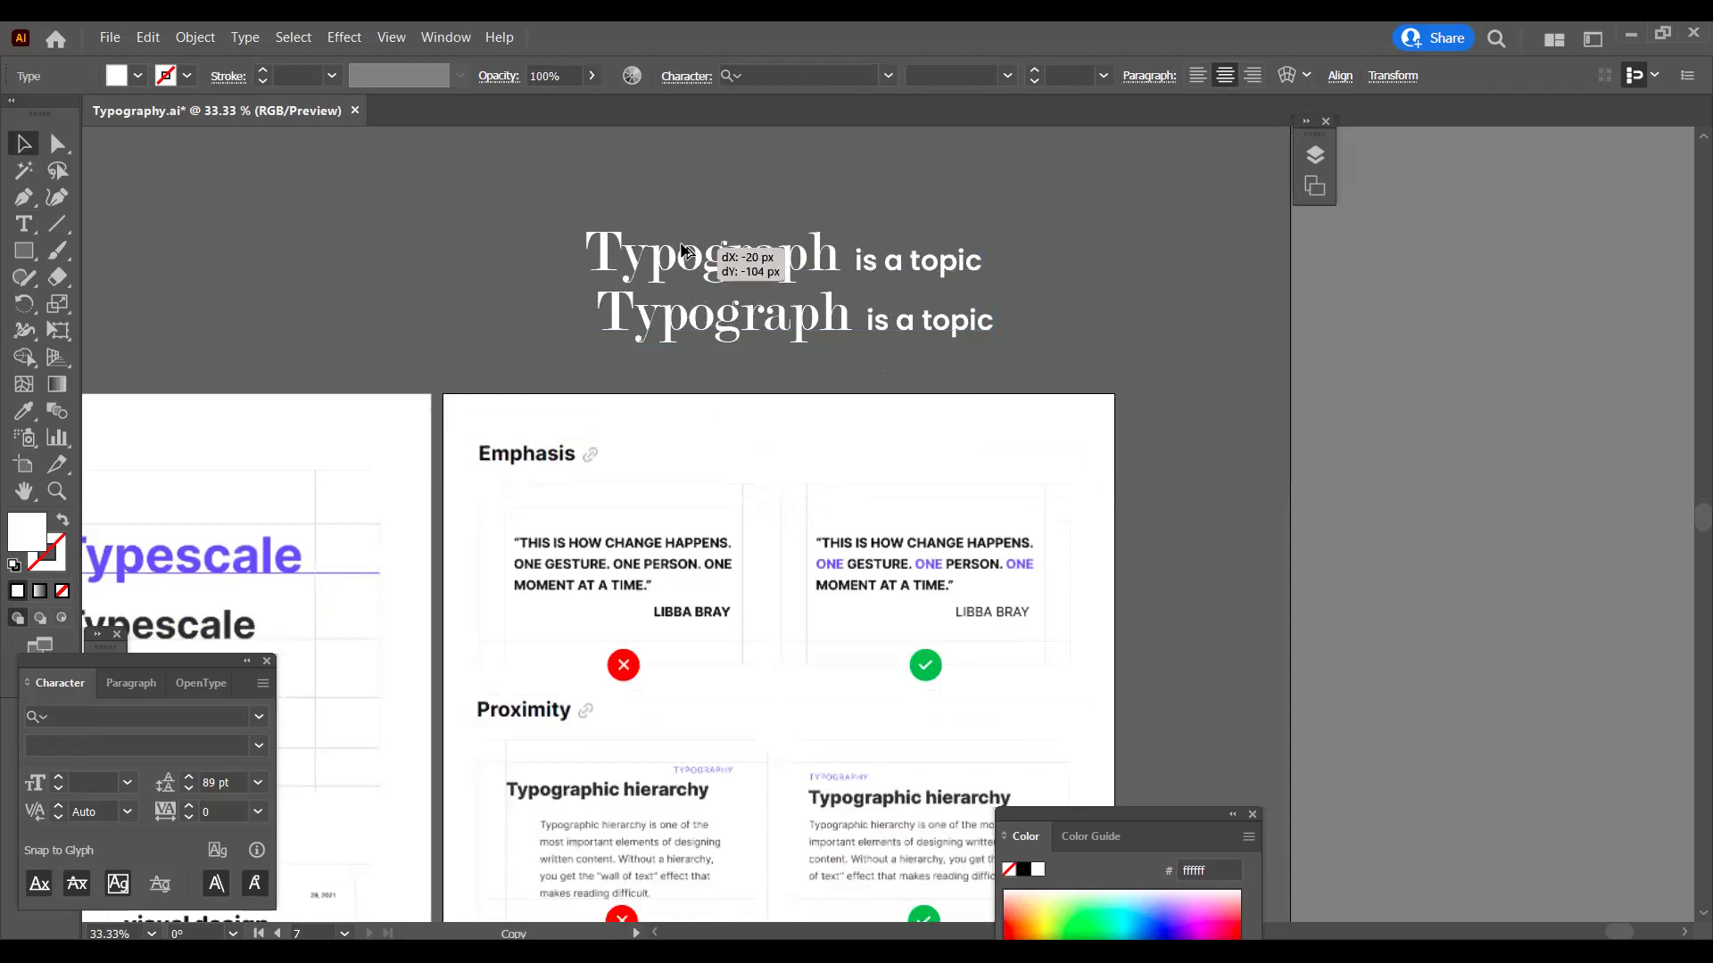
triple_click(679, 239)
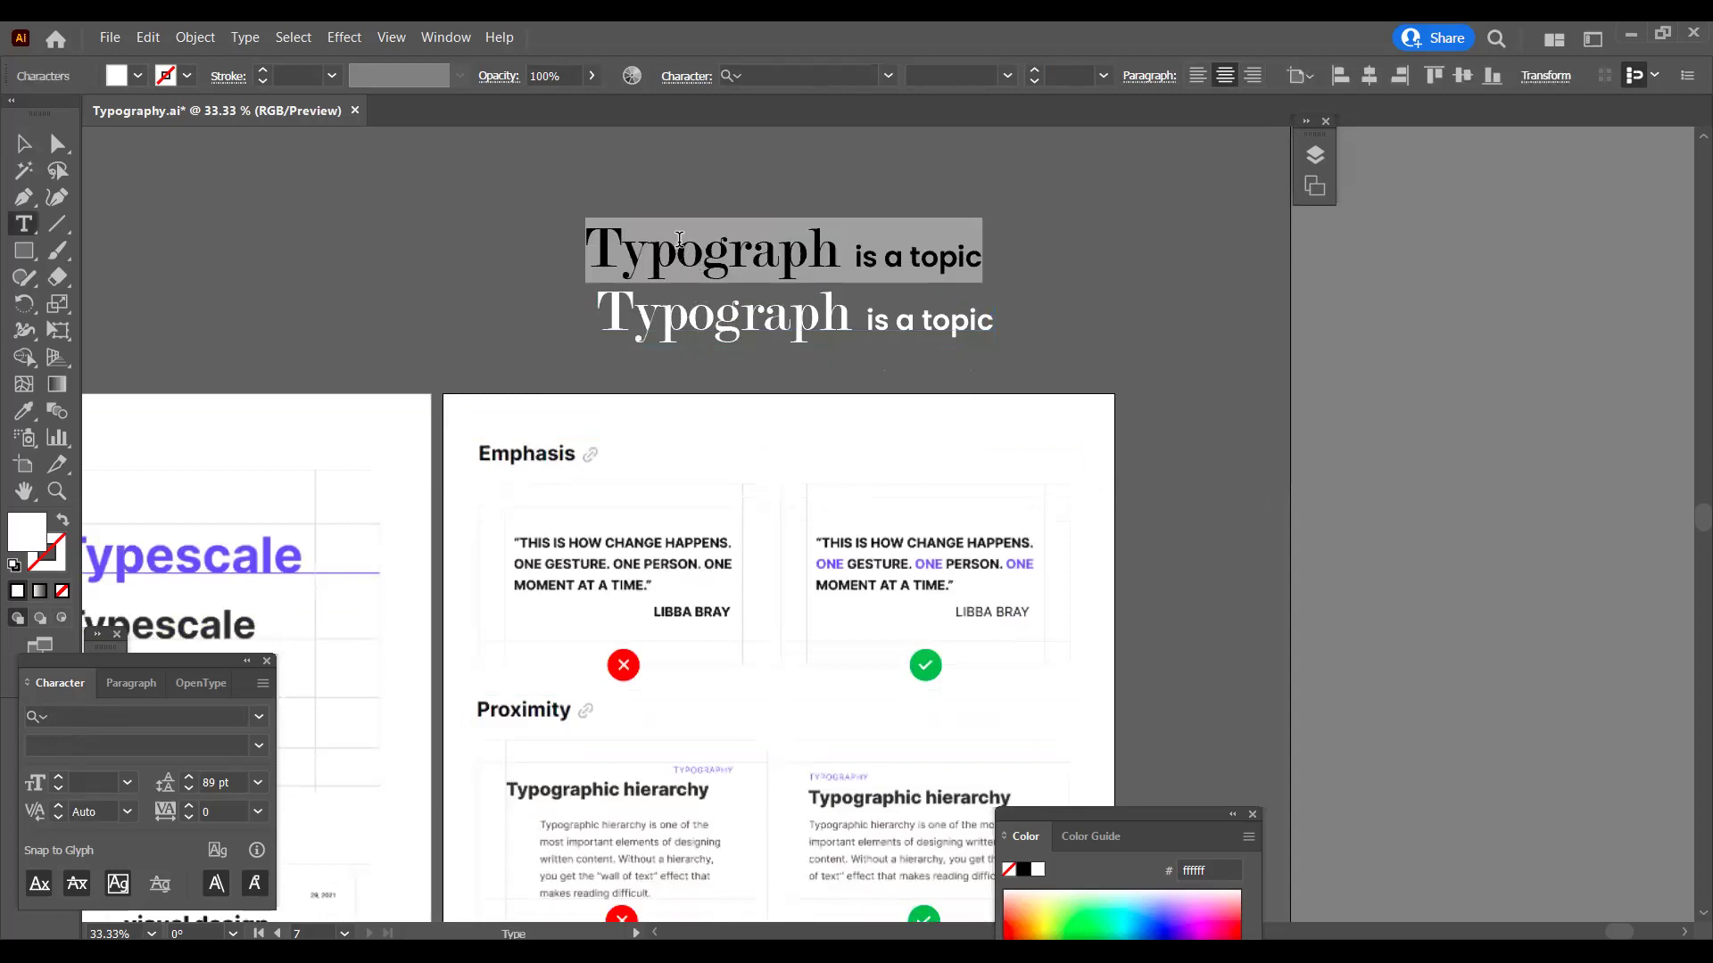
type("10%")
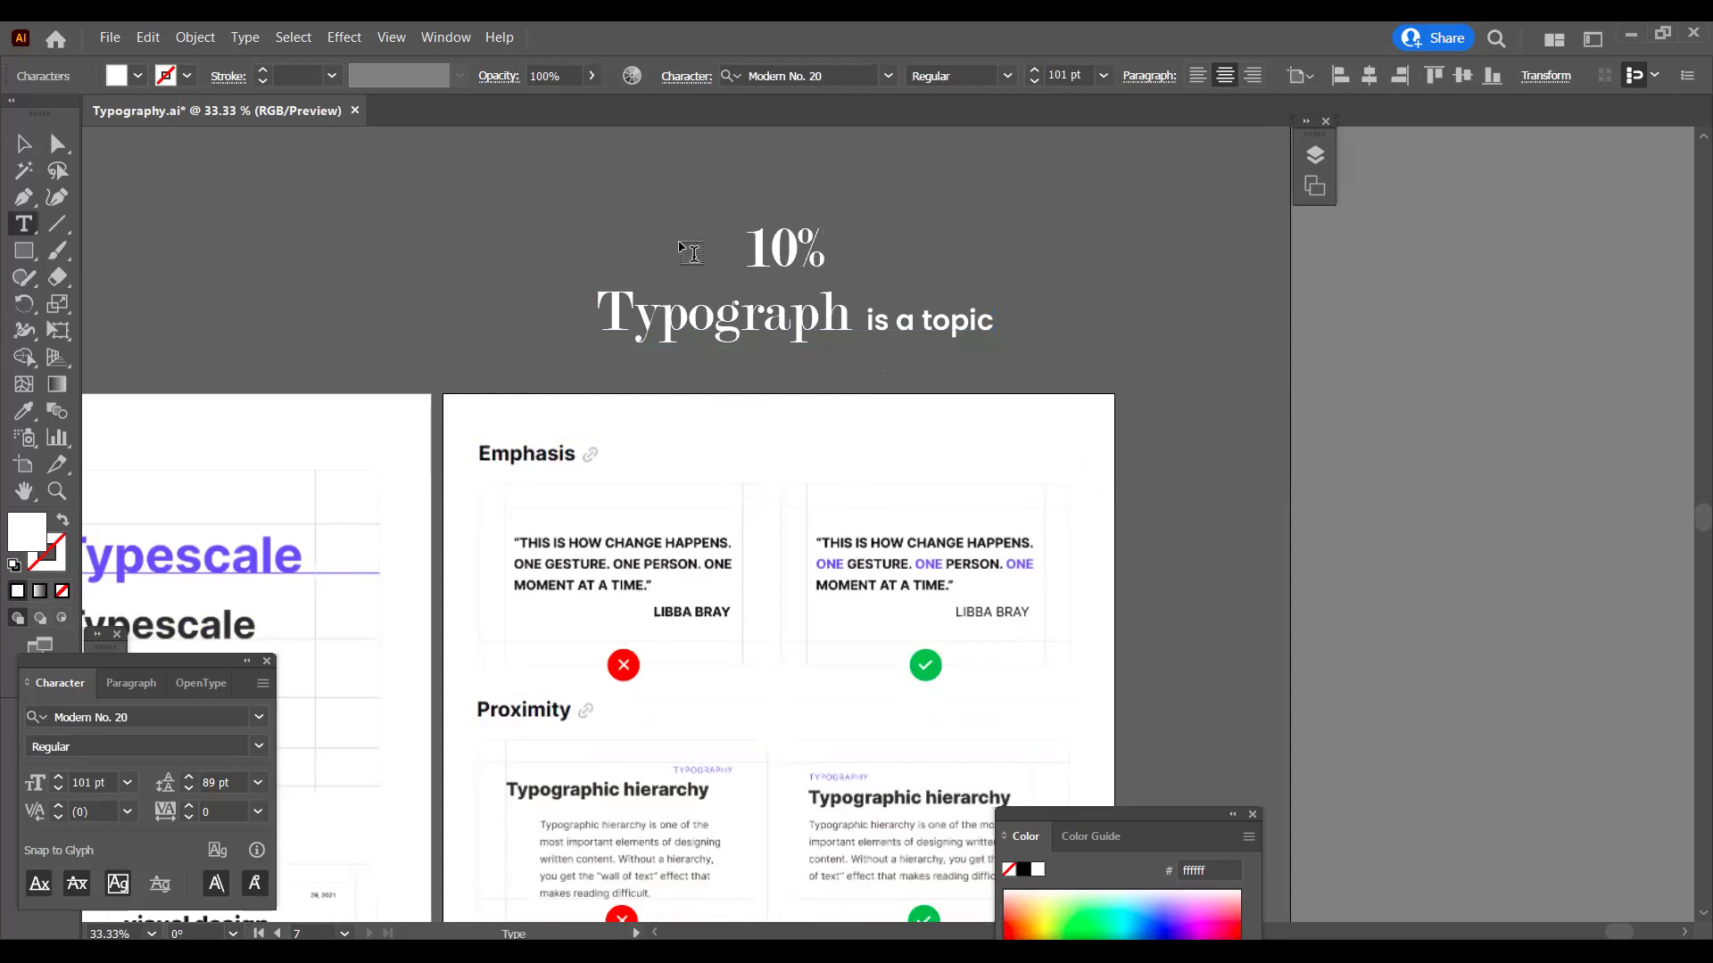
type("off")
key("shift+Left")
key("shift+Left")
key("shift+Left")
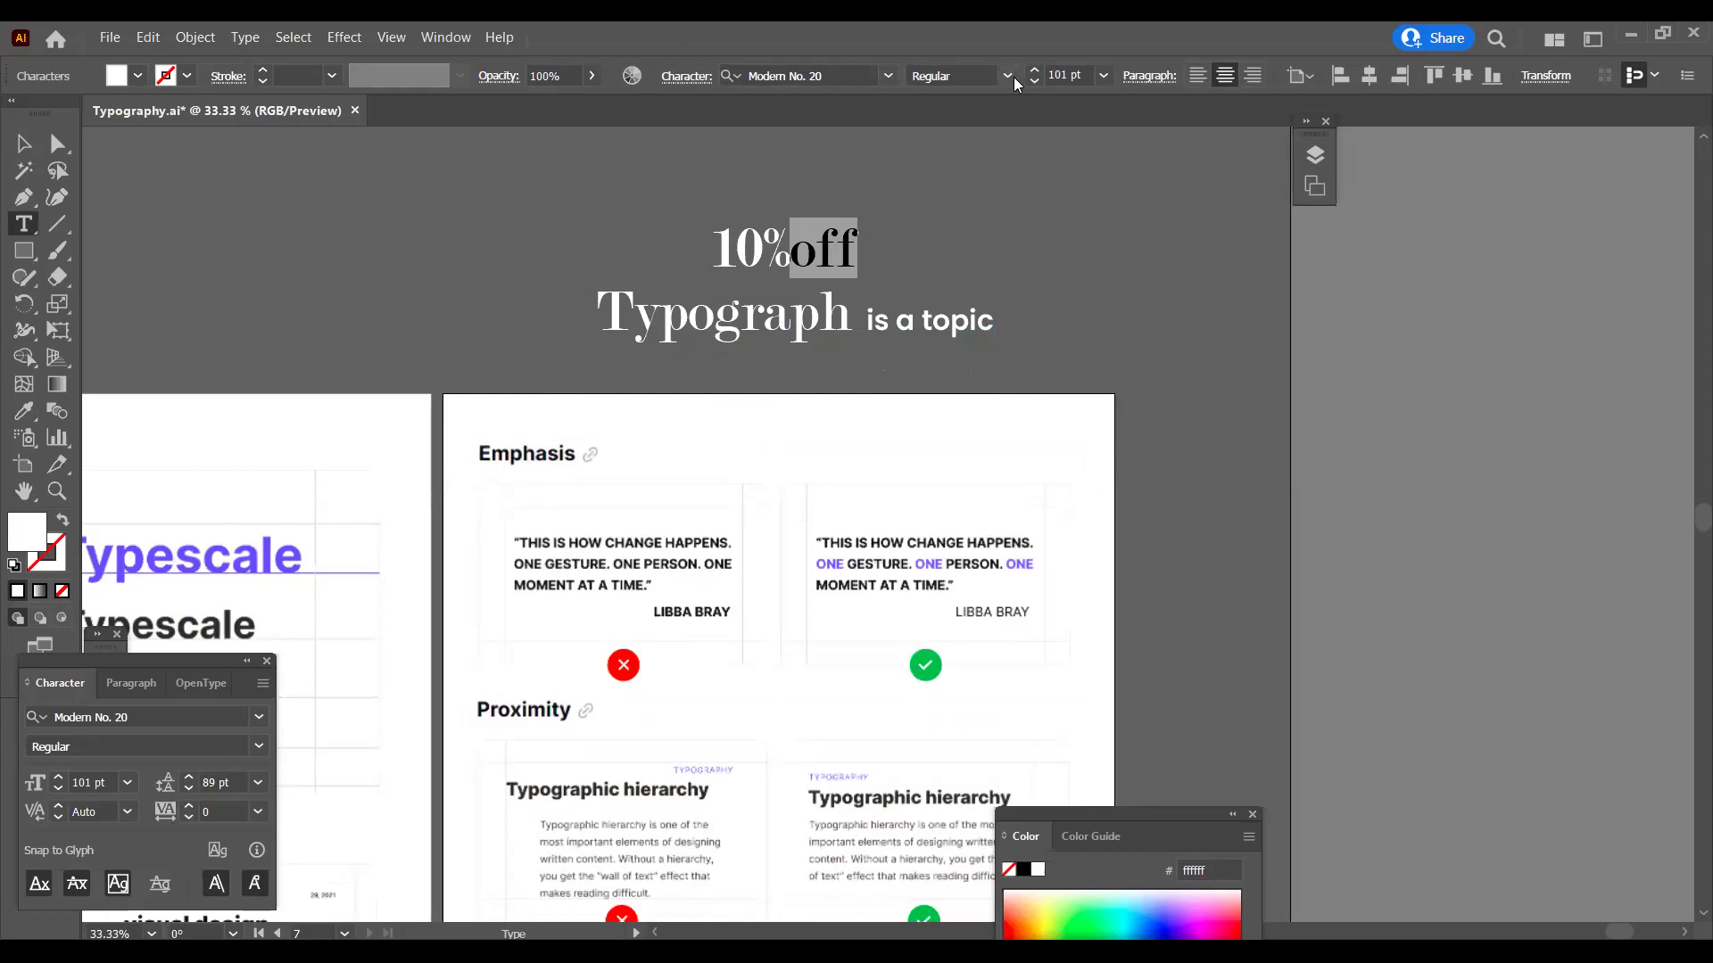
left_click(1103, 77)
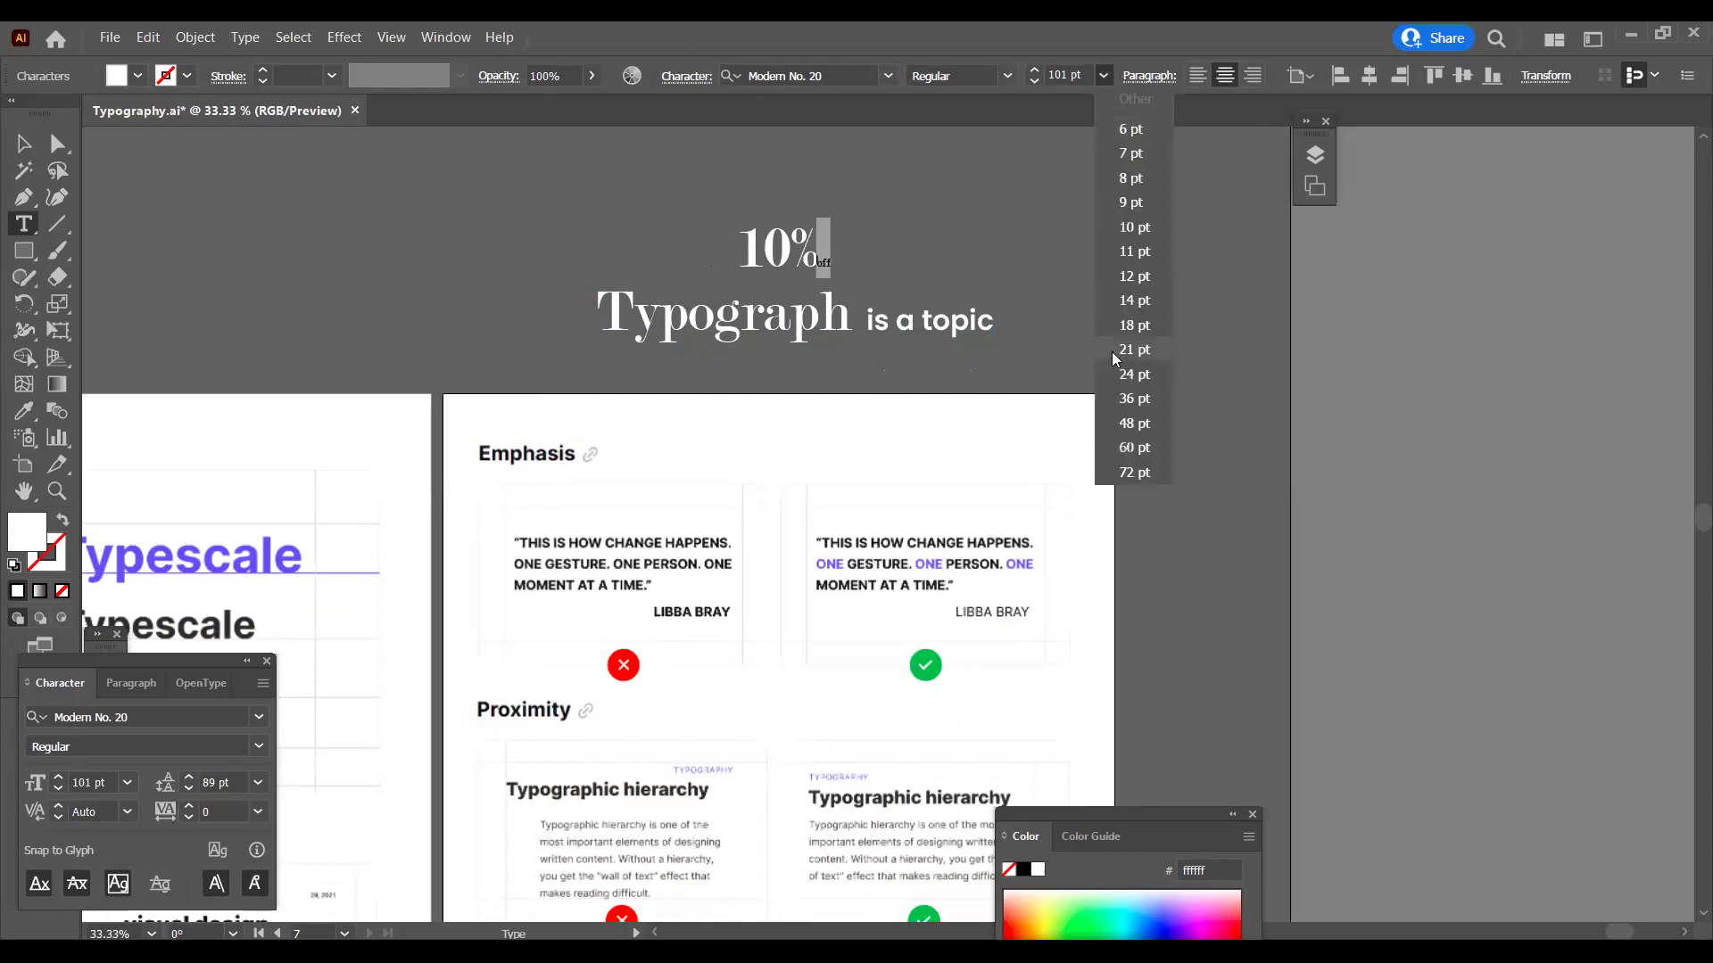
left_click(1124, 357)
left_click(25, 145)
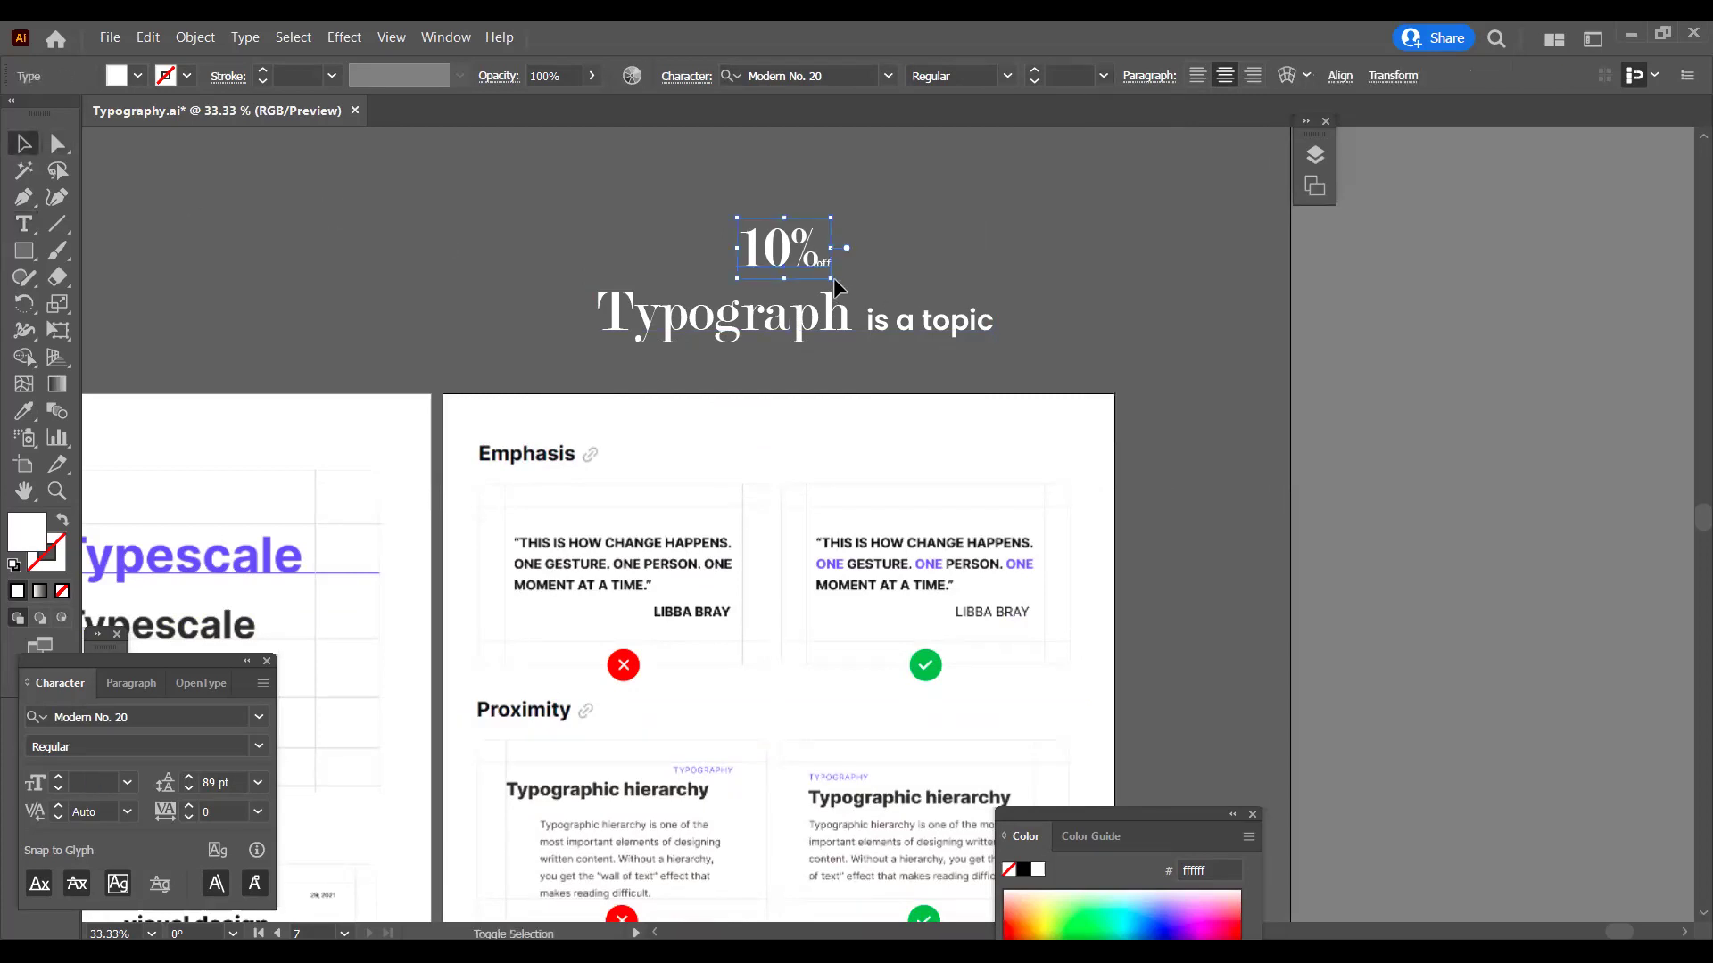
- Enlarge the 10% off headline about 2.4 times, move it above the title, and space out 'off'
left_click_drag(832, 278, 964, 364)
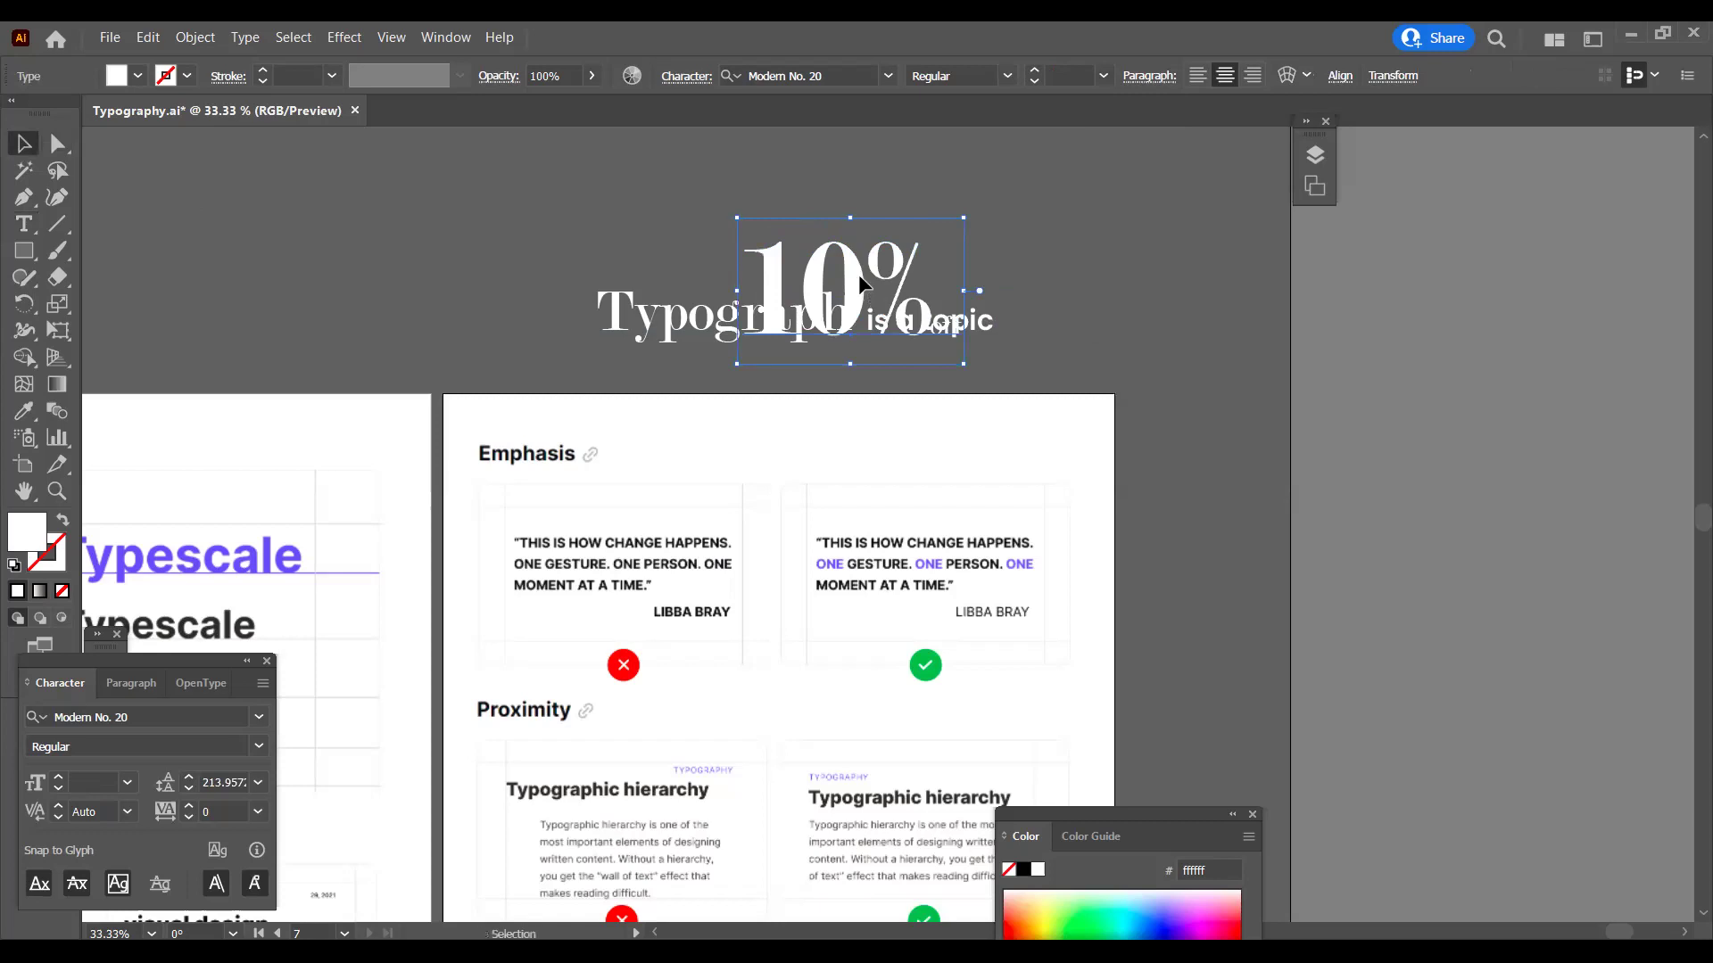
left_click_drag(860, 284, 817, 219)
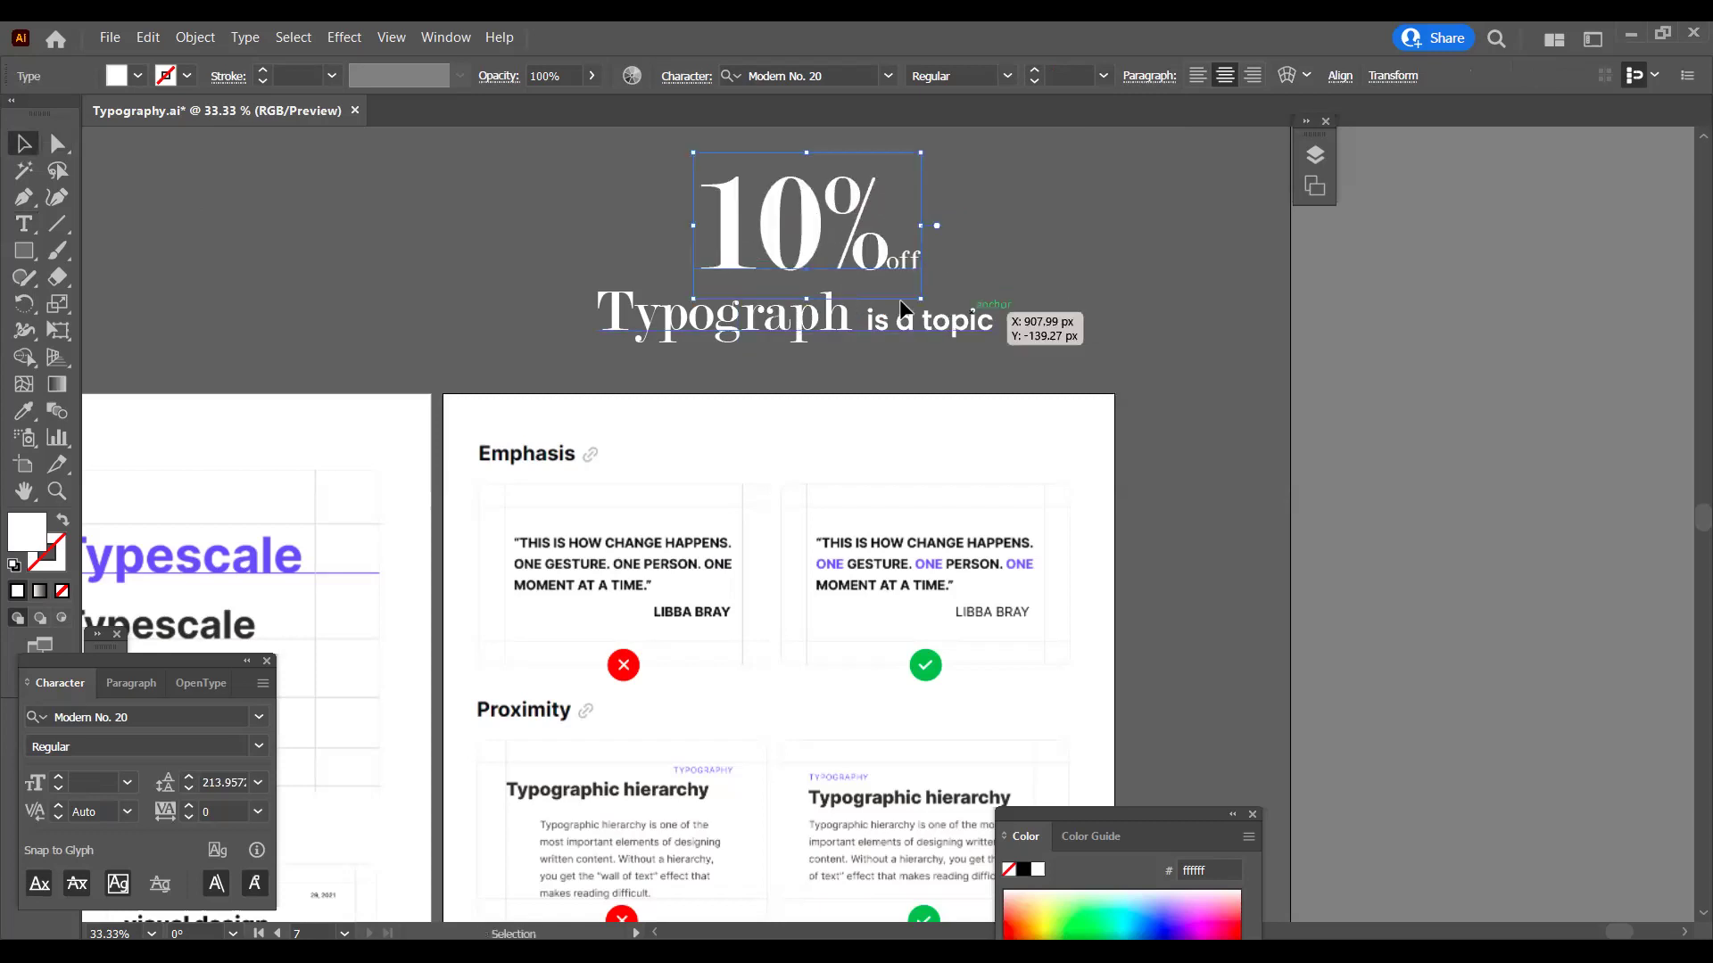
key("t")
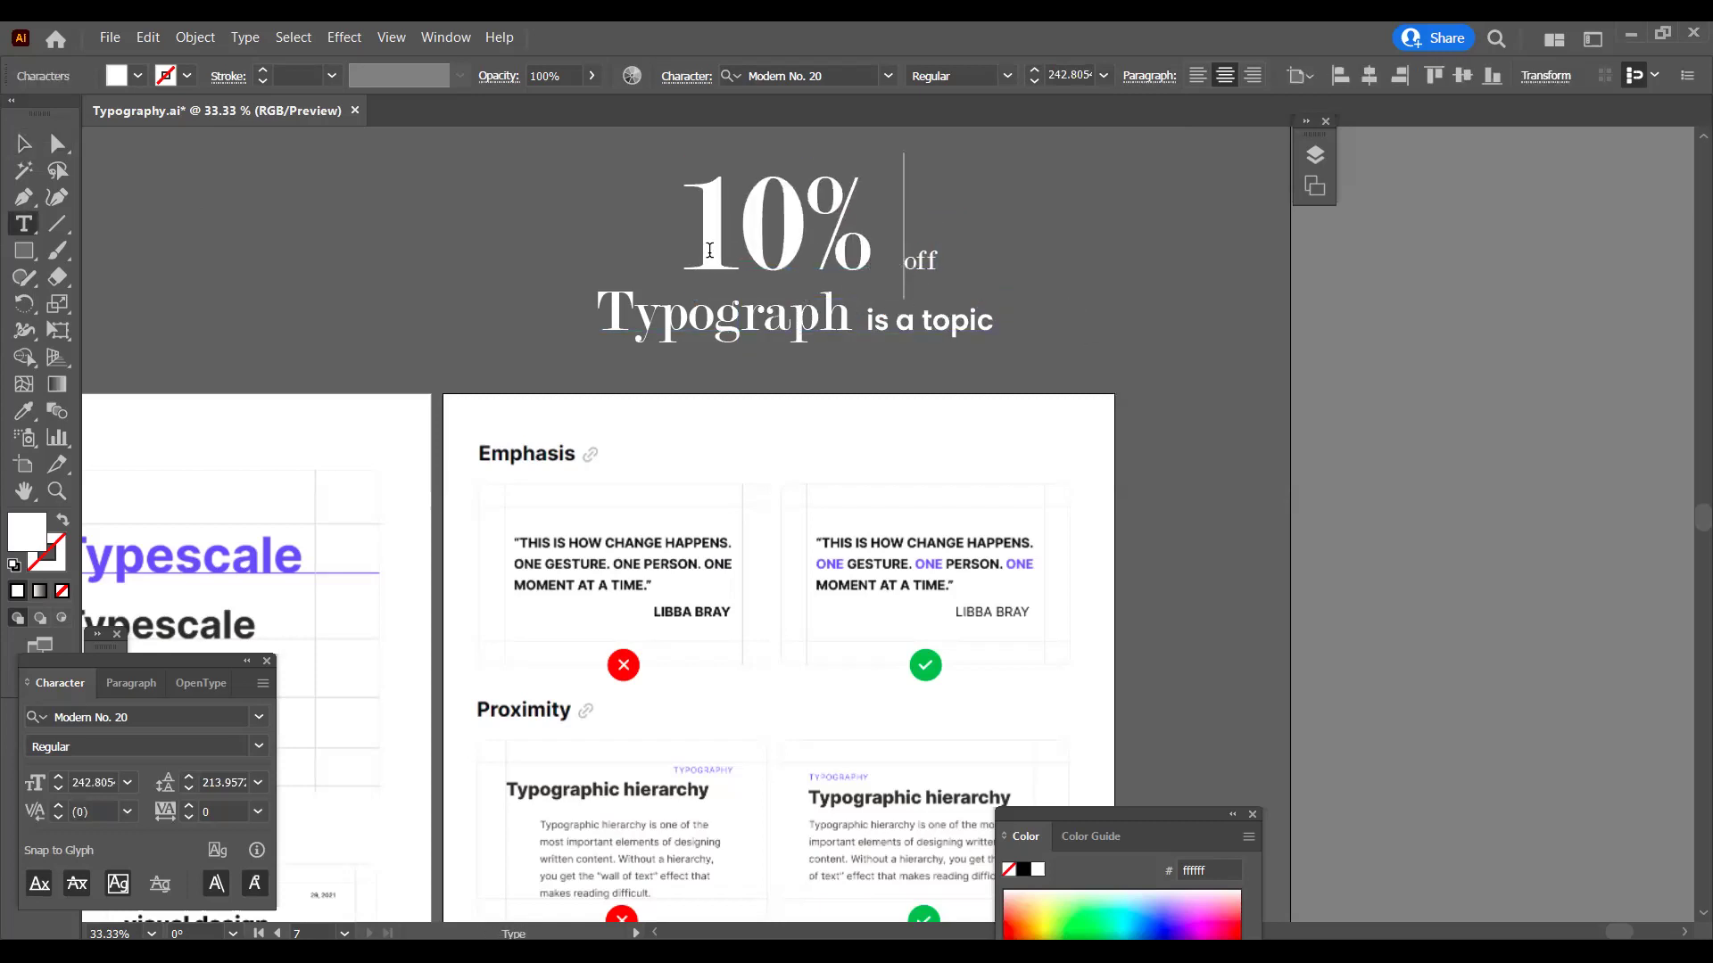
key("Escape")
left_click(1071, 222)
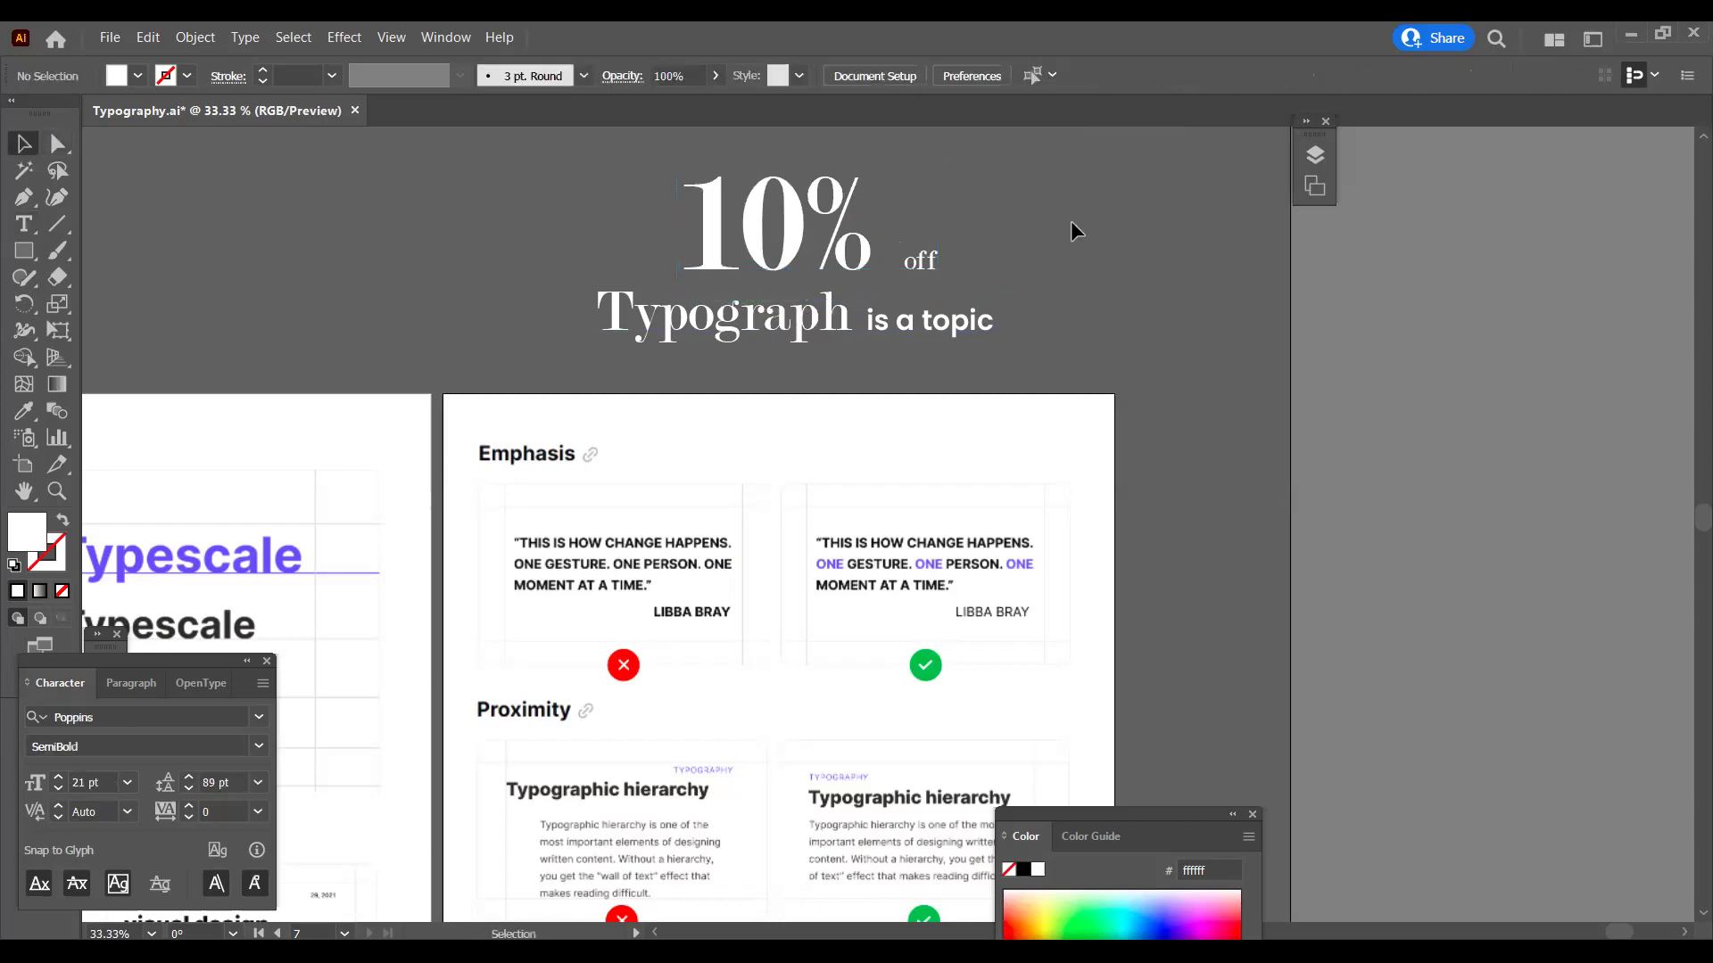
left_click(763, 238)
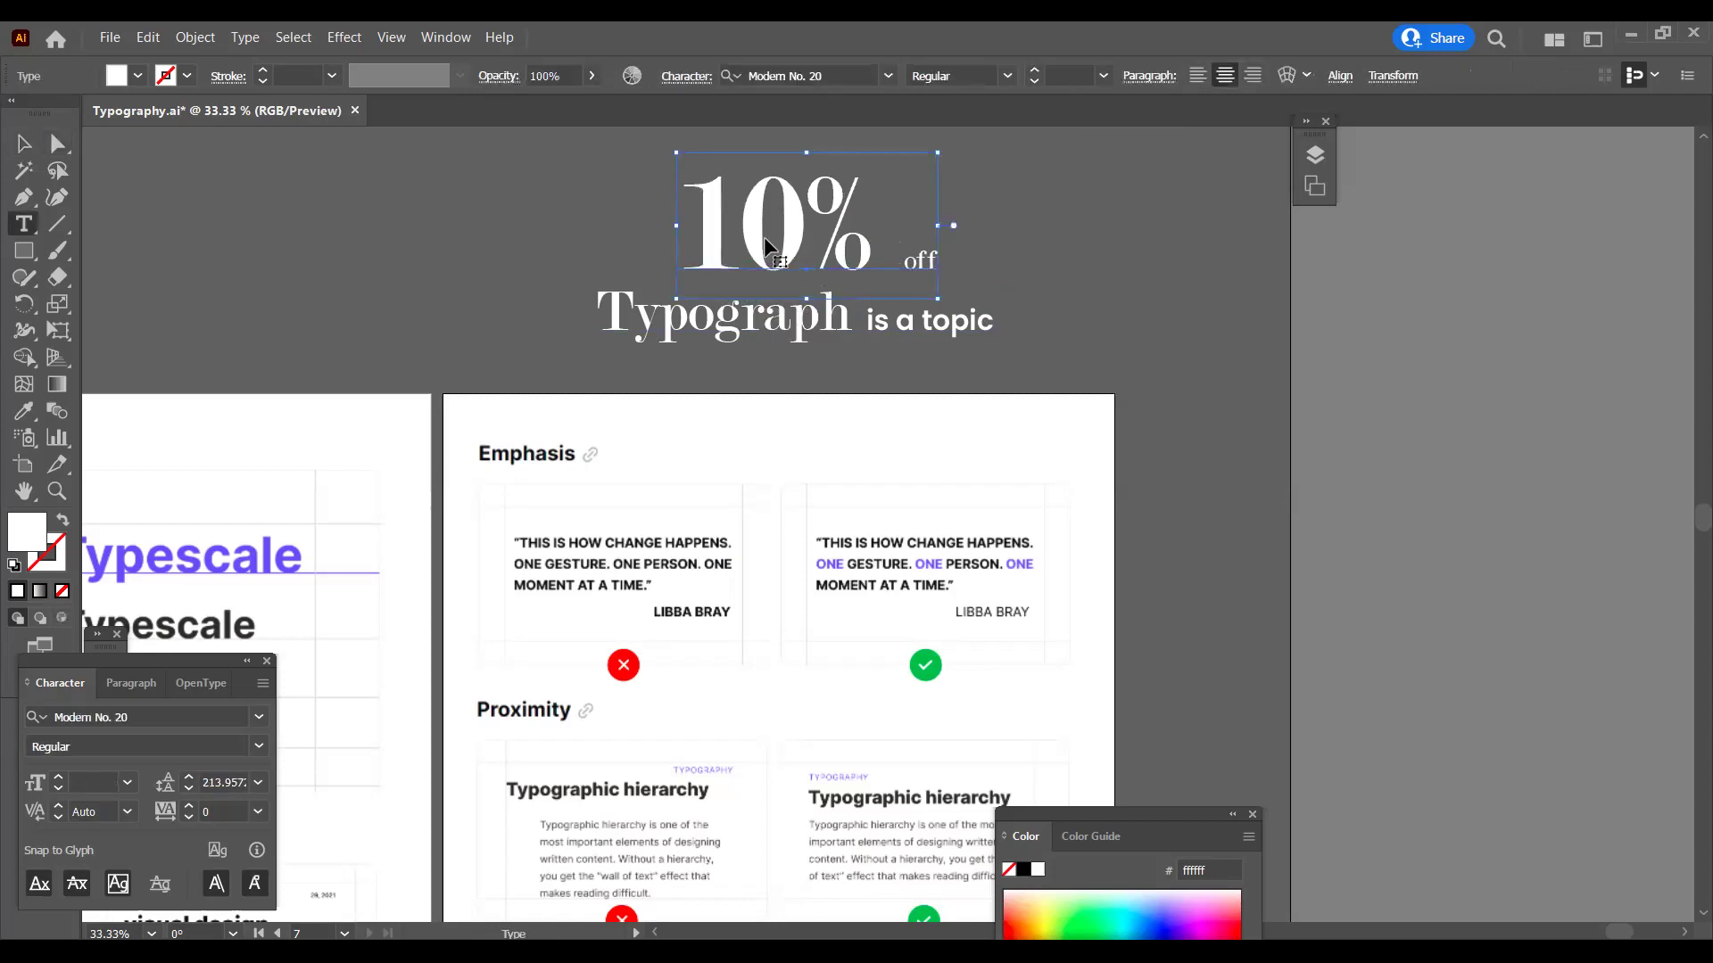
- Change the headline number from 10 to 999, then to 1000
double_click(798, 226)
left_click(672, 234, "shift")
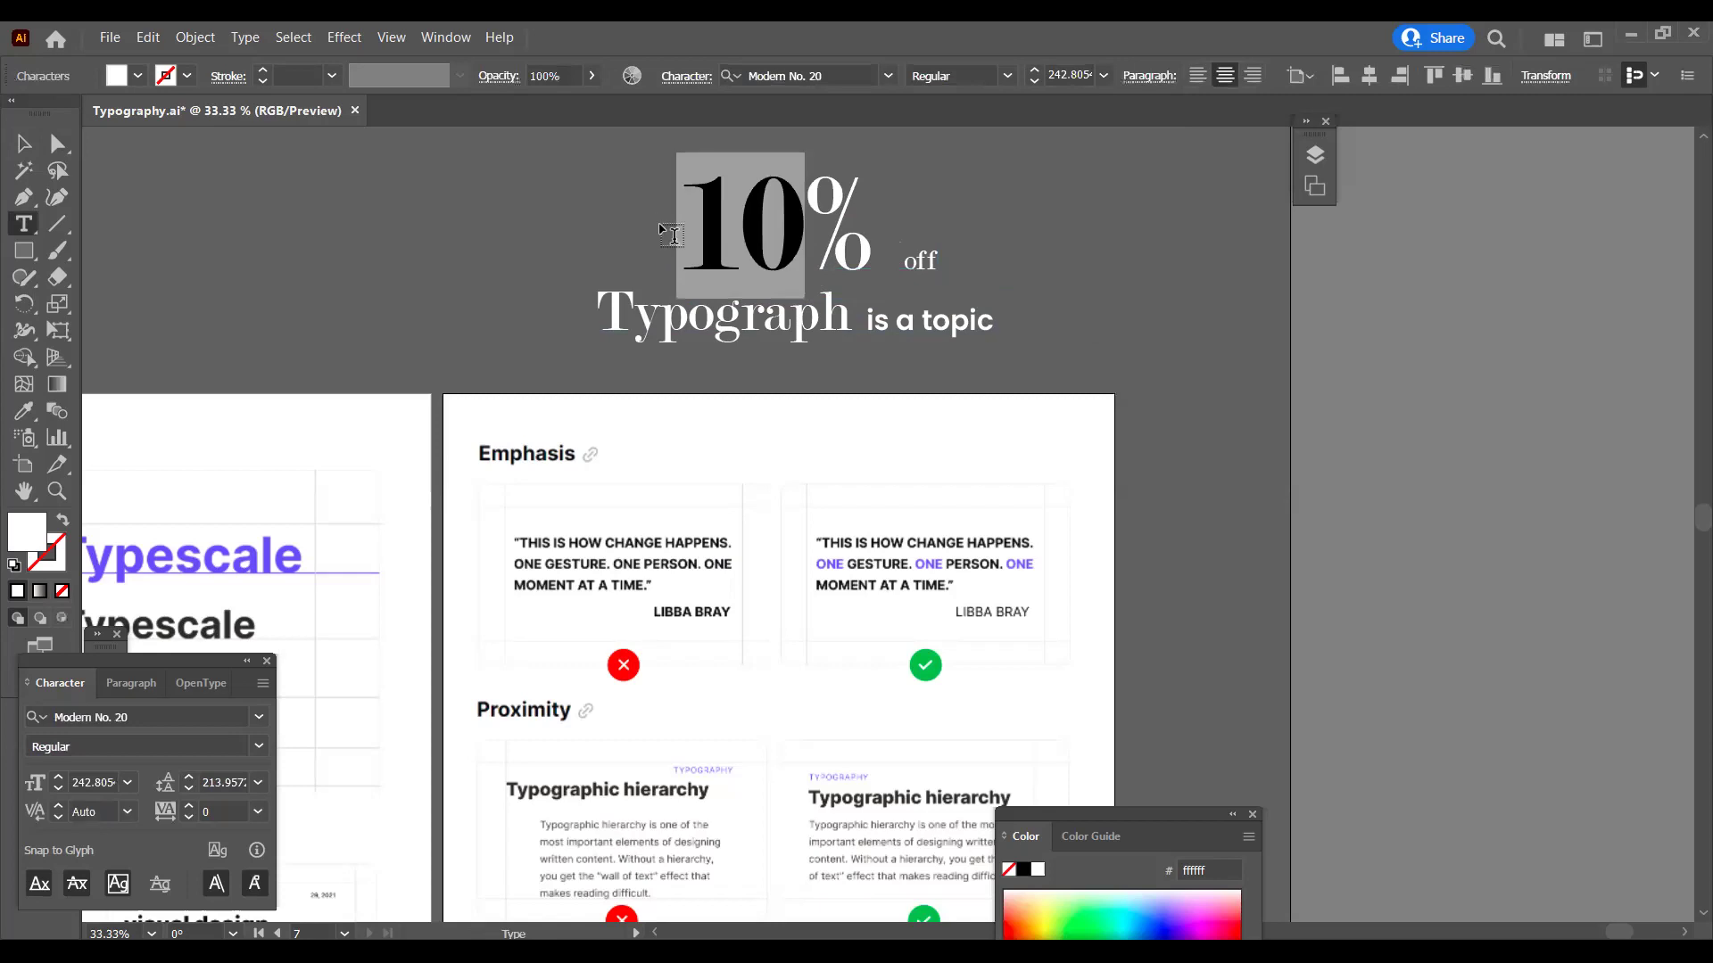
type("999")
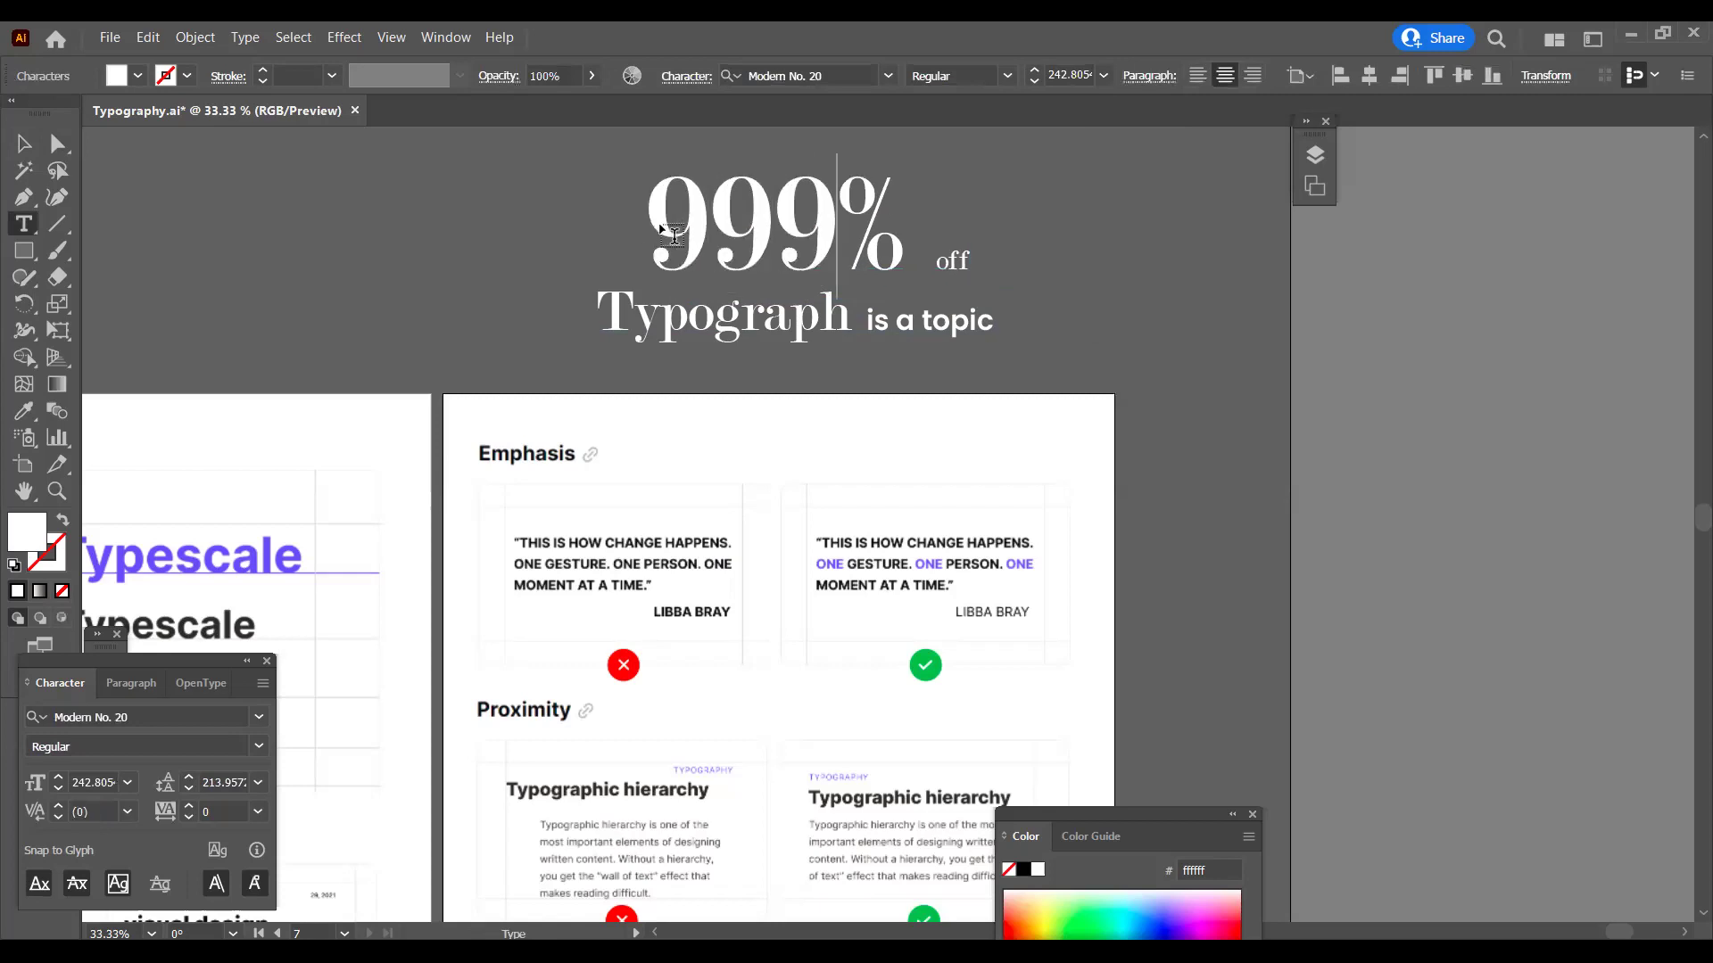
key("Escape")
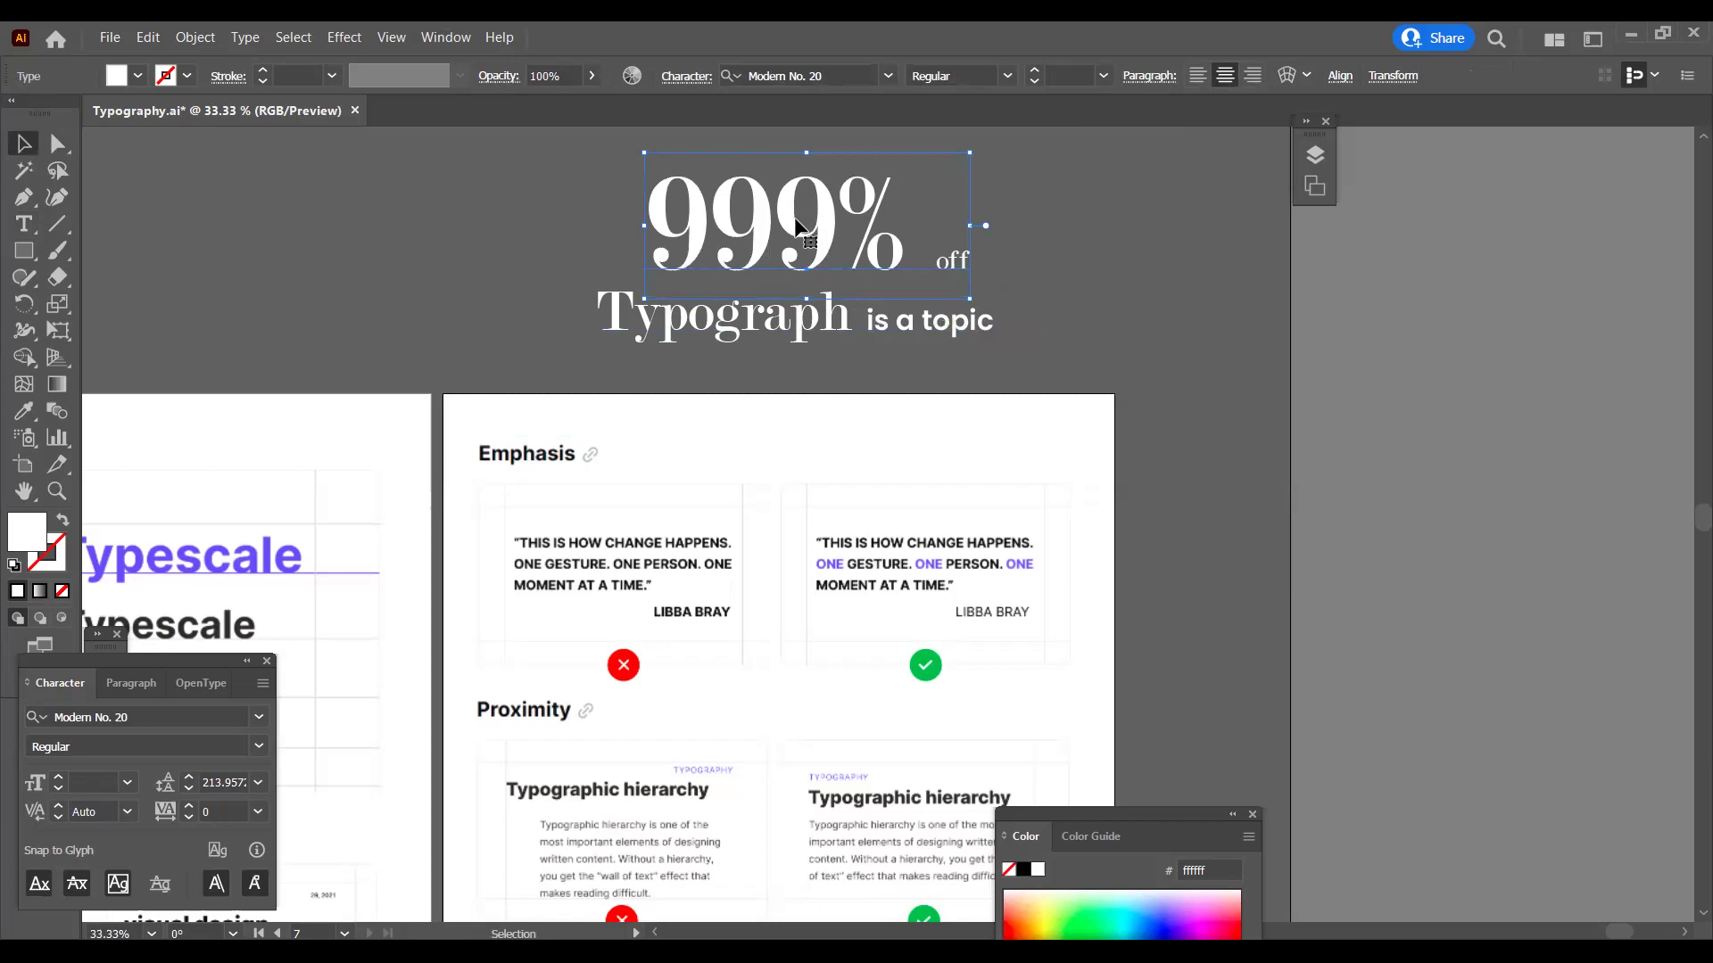
double_click(772, 223)
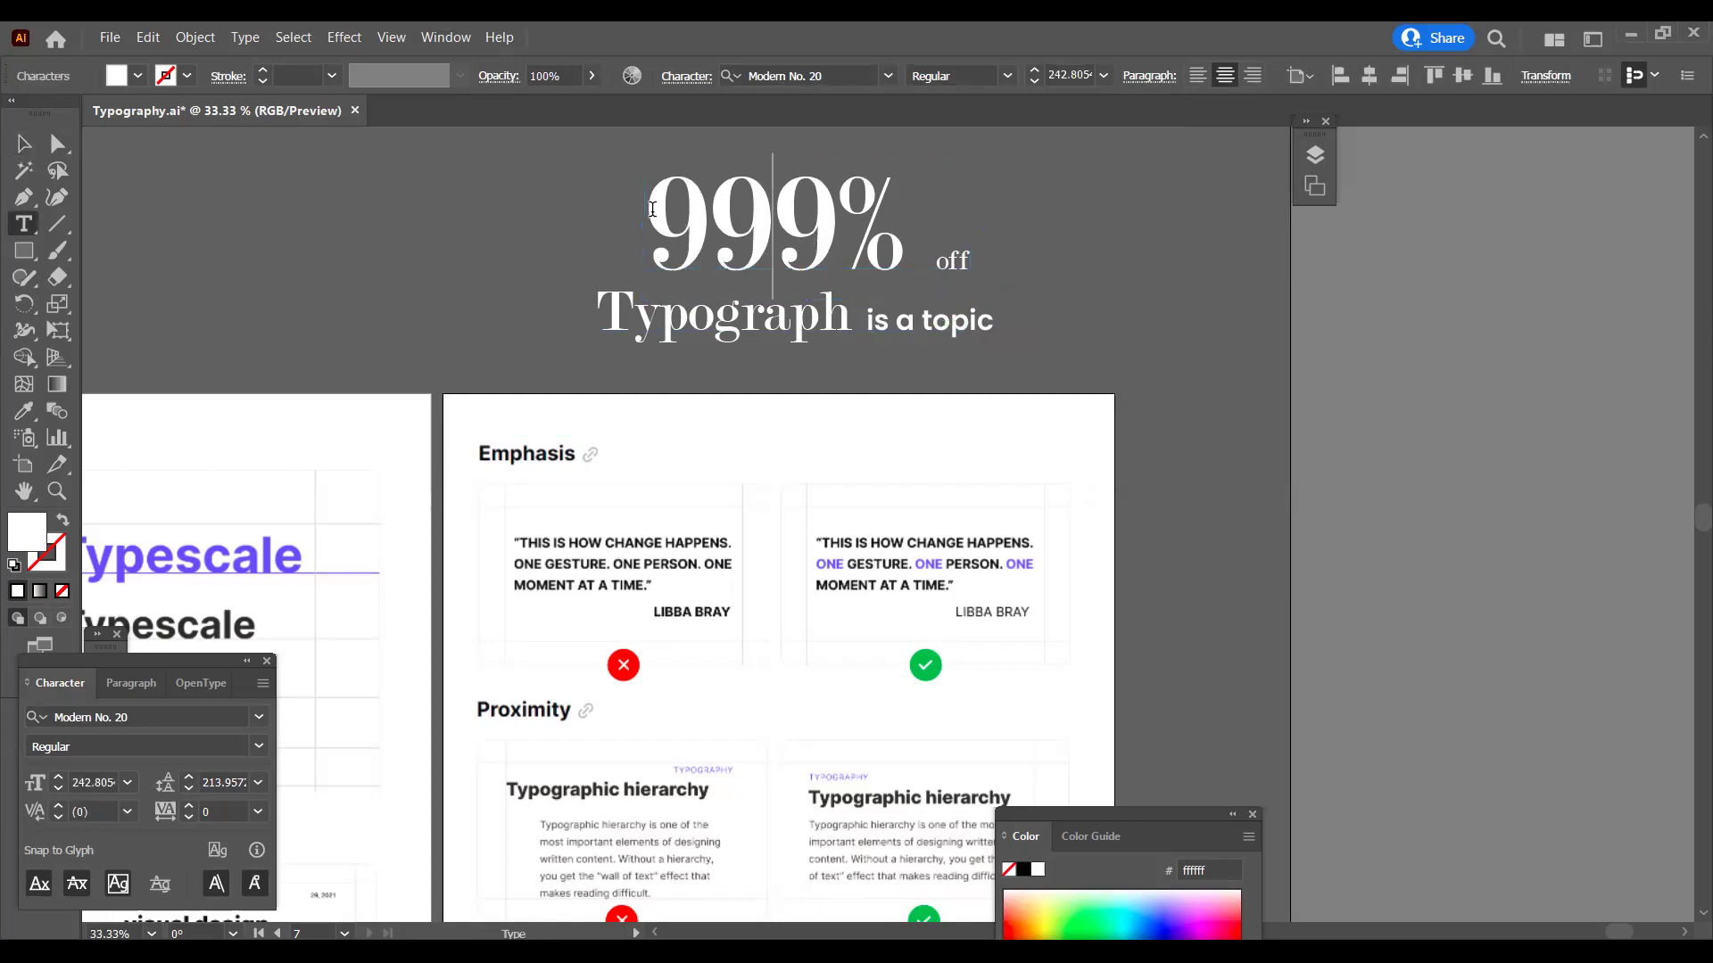
left_click_drag(646, 209, 809, 208)
type("1")
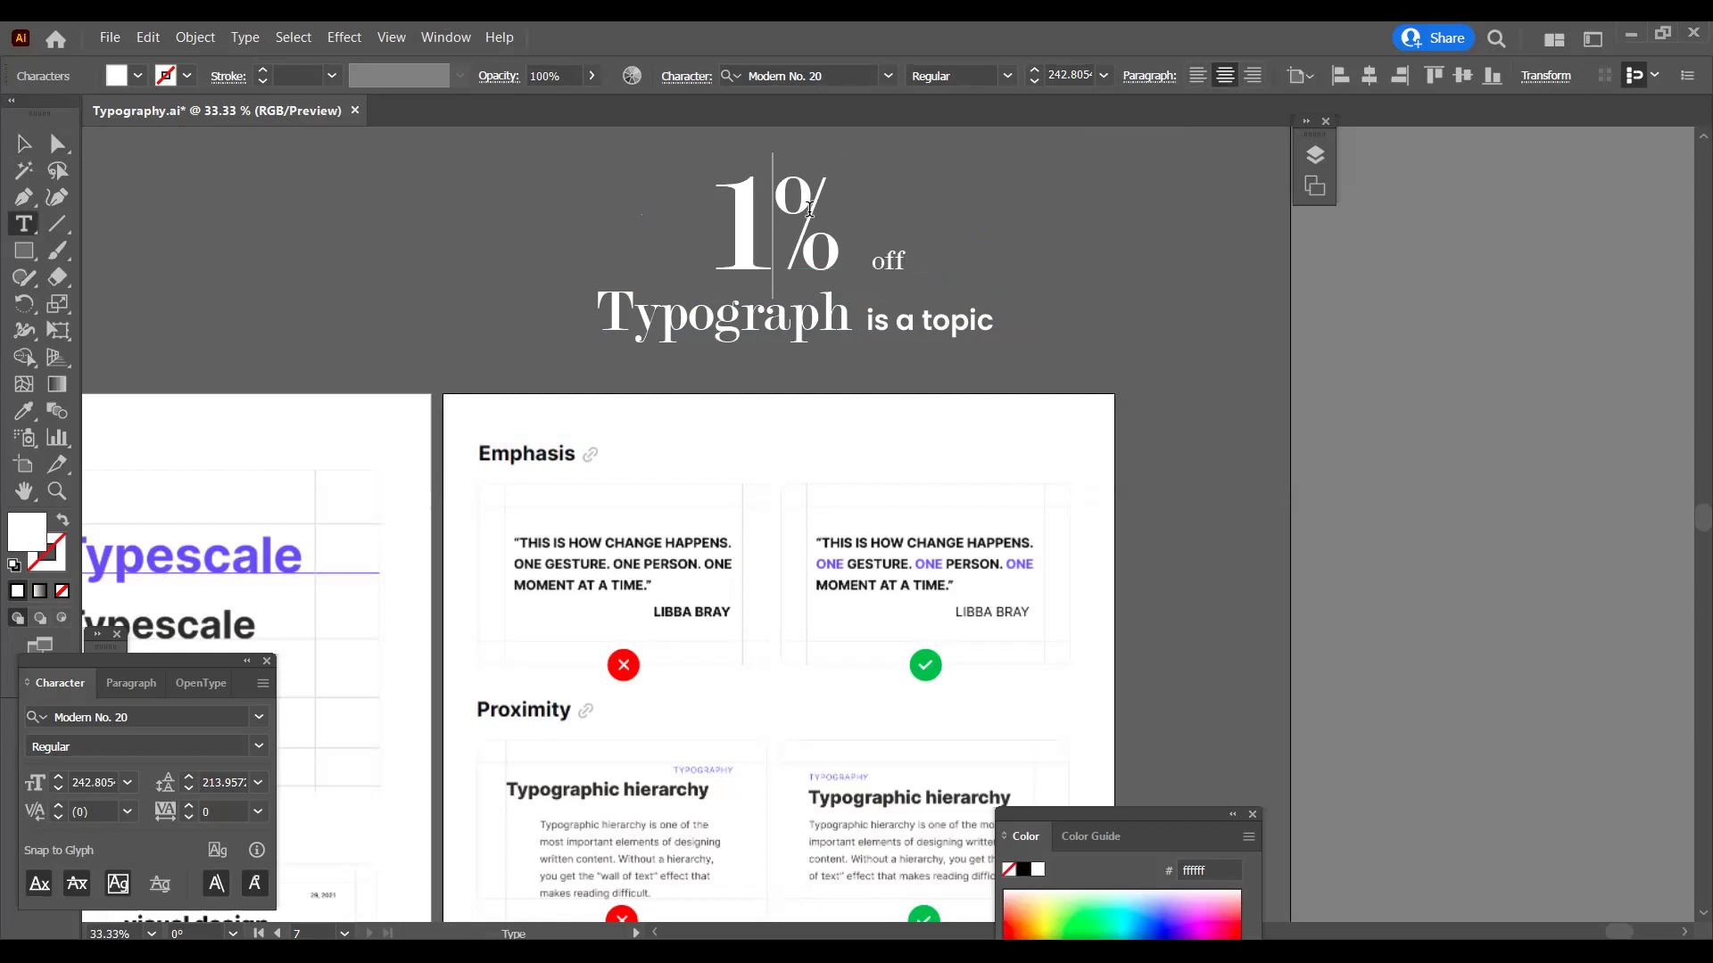
type("000")
left_click(45, 150)
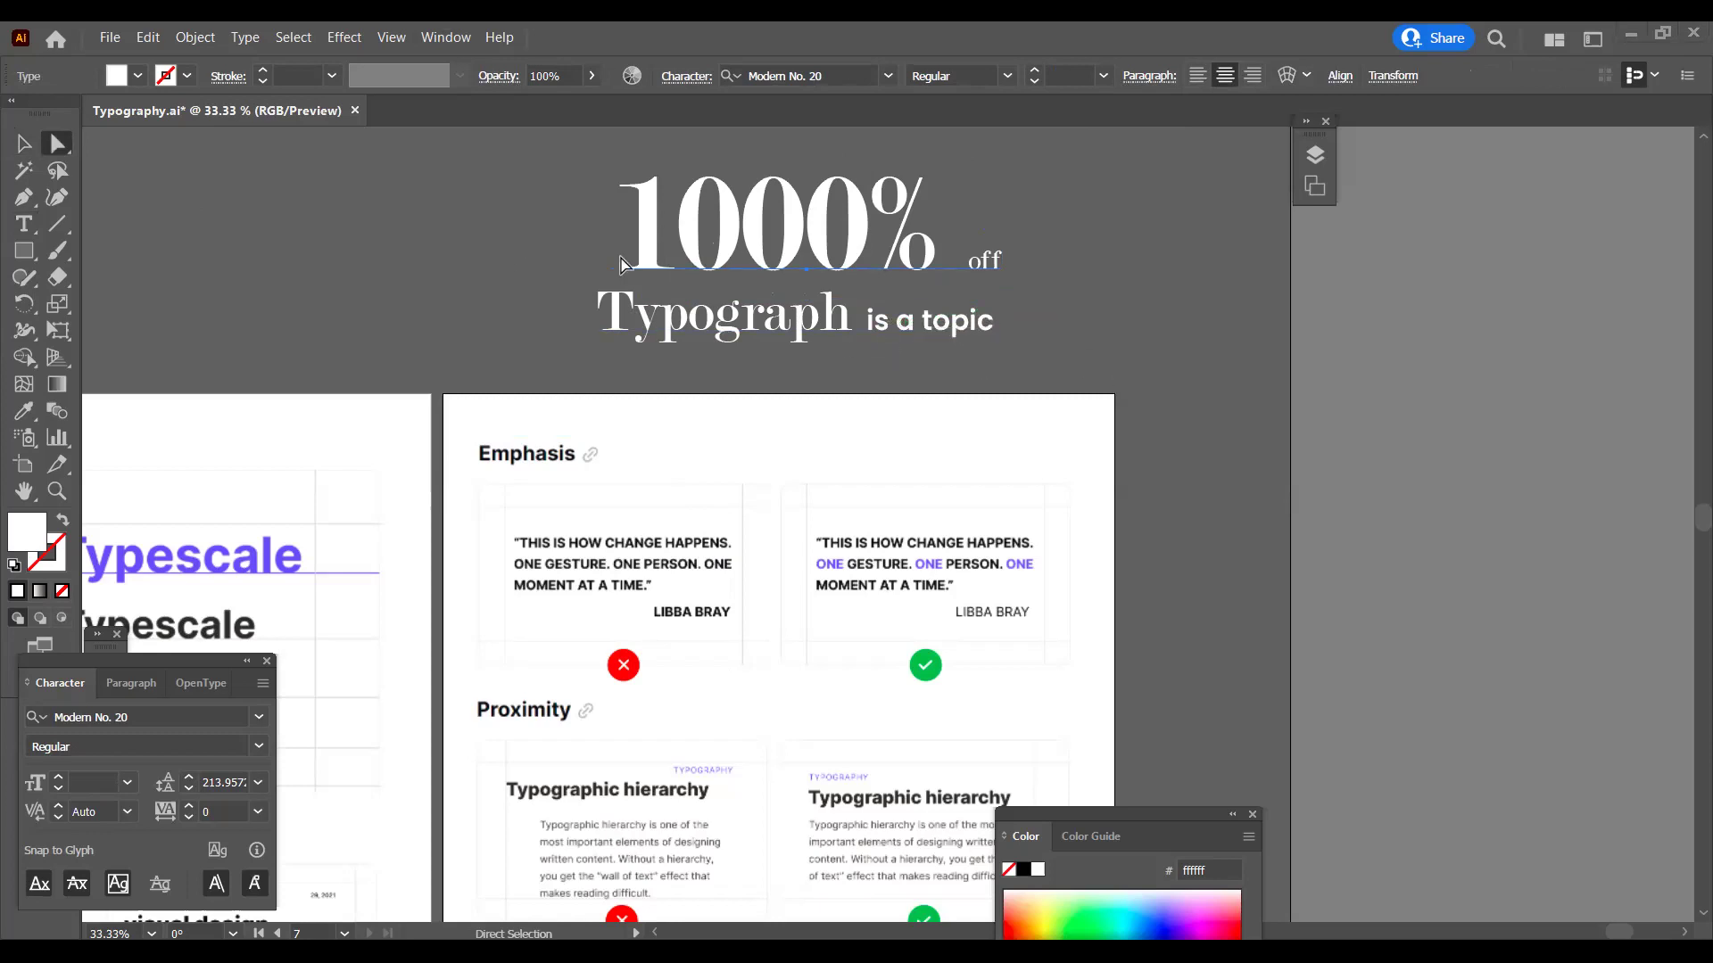
- Place a copy of '1000% off' to the left and change the right-hand number to 4500
left_click_drag(654, 265, 219, 280)
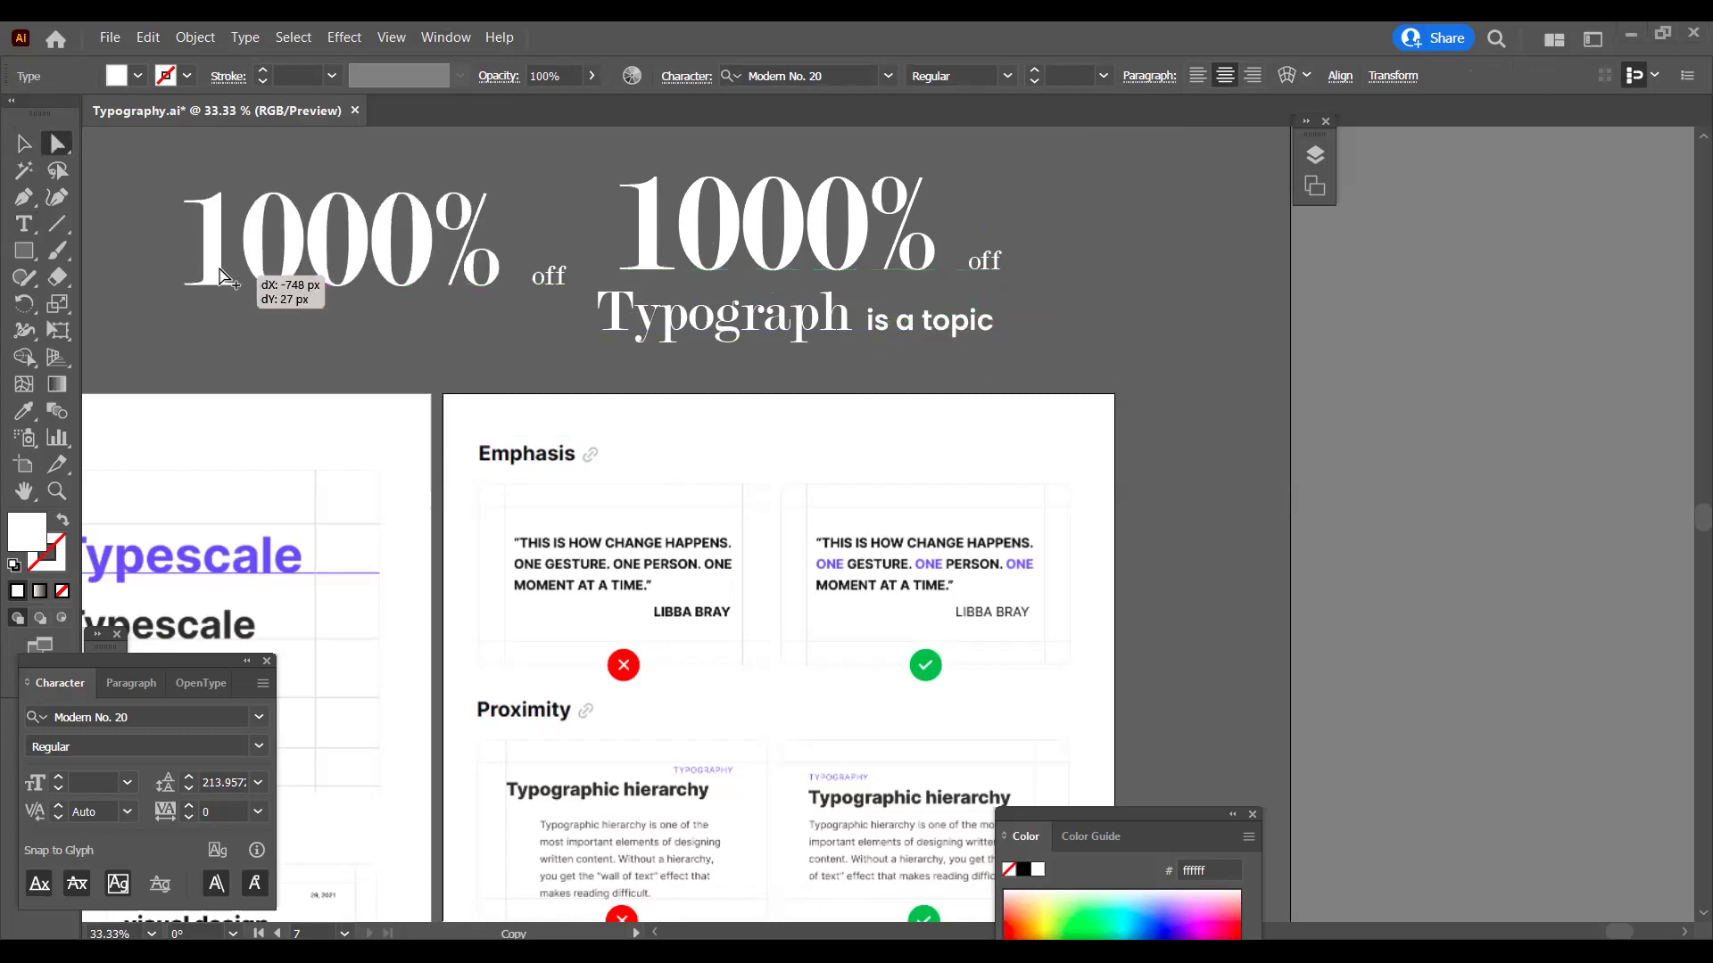
key("t")
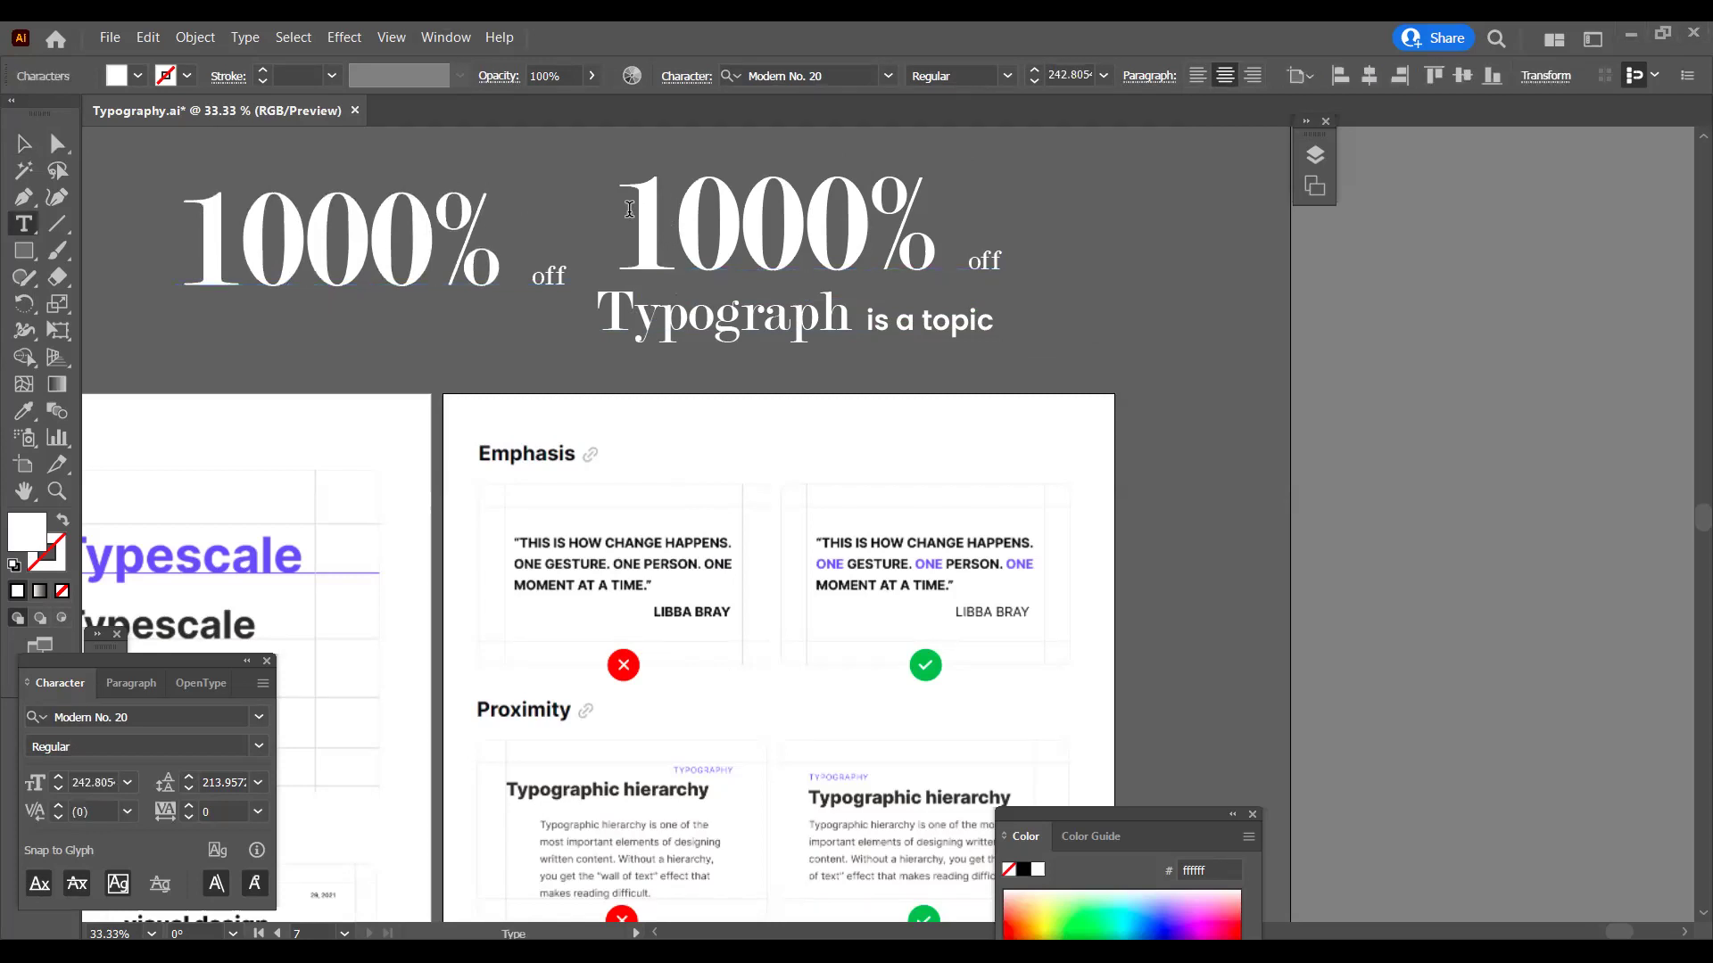
left_click_drag(629, 209, 738, 212)
type("45")
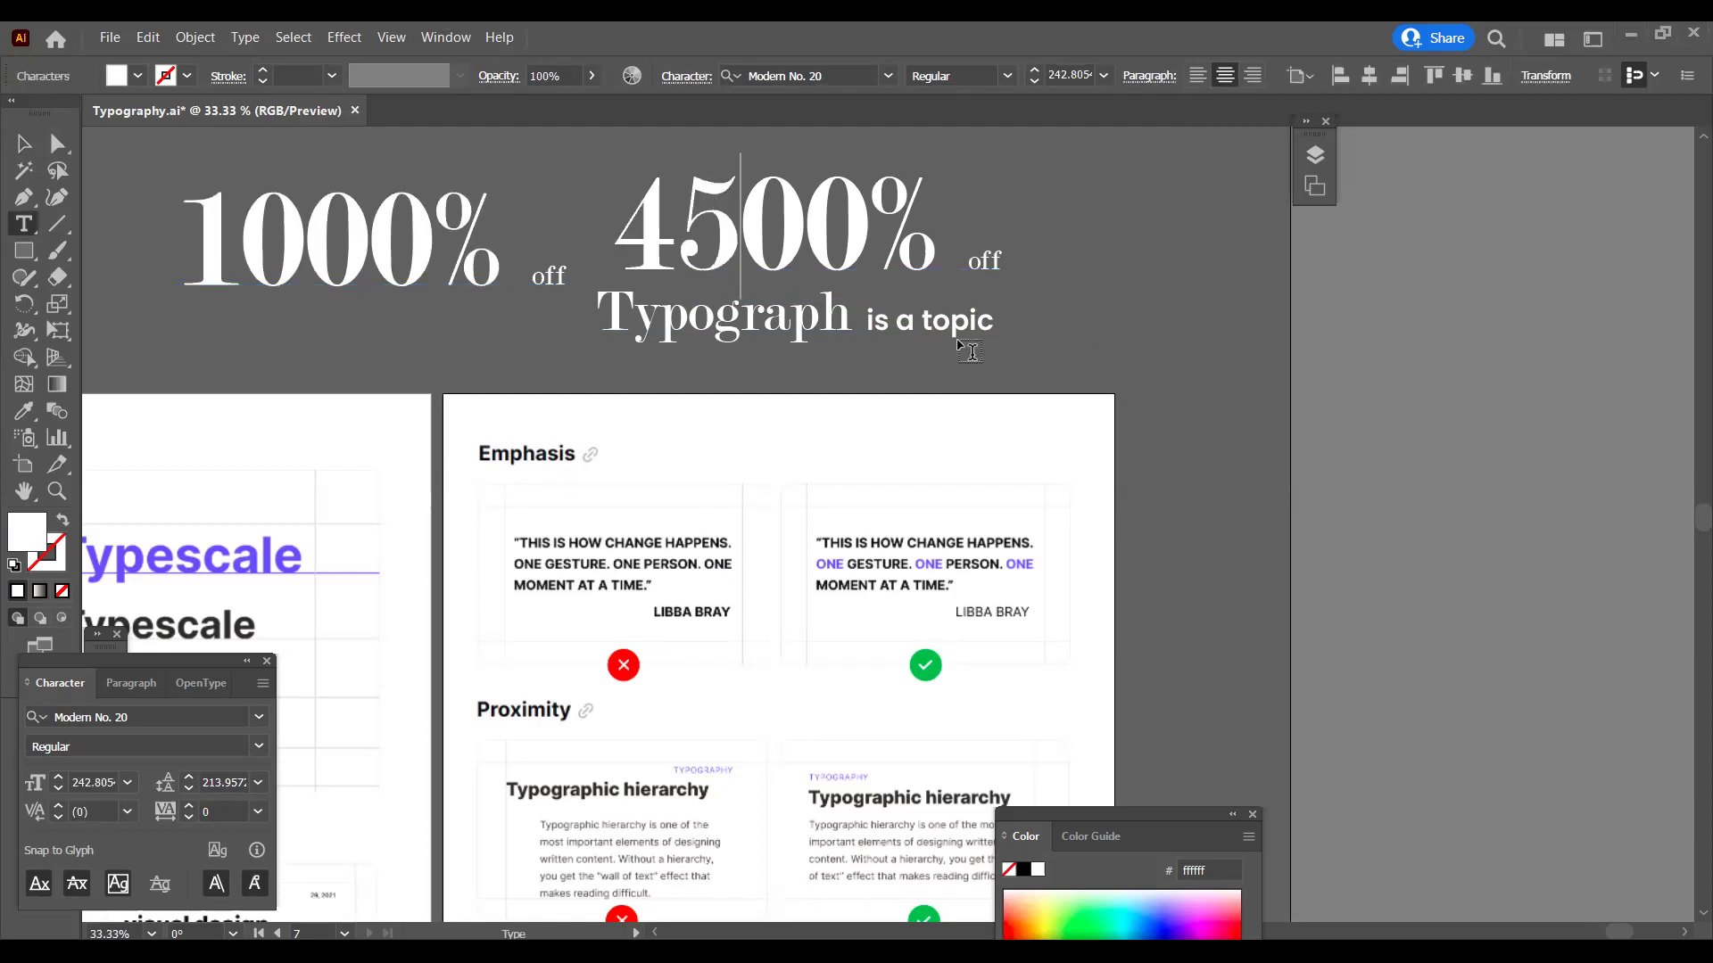
key("Escape")
- Change the left-hand number to 4499 and deselect everything
left_click_drag(180, 224, 409, 223)
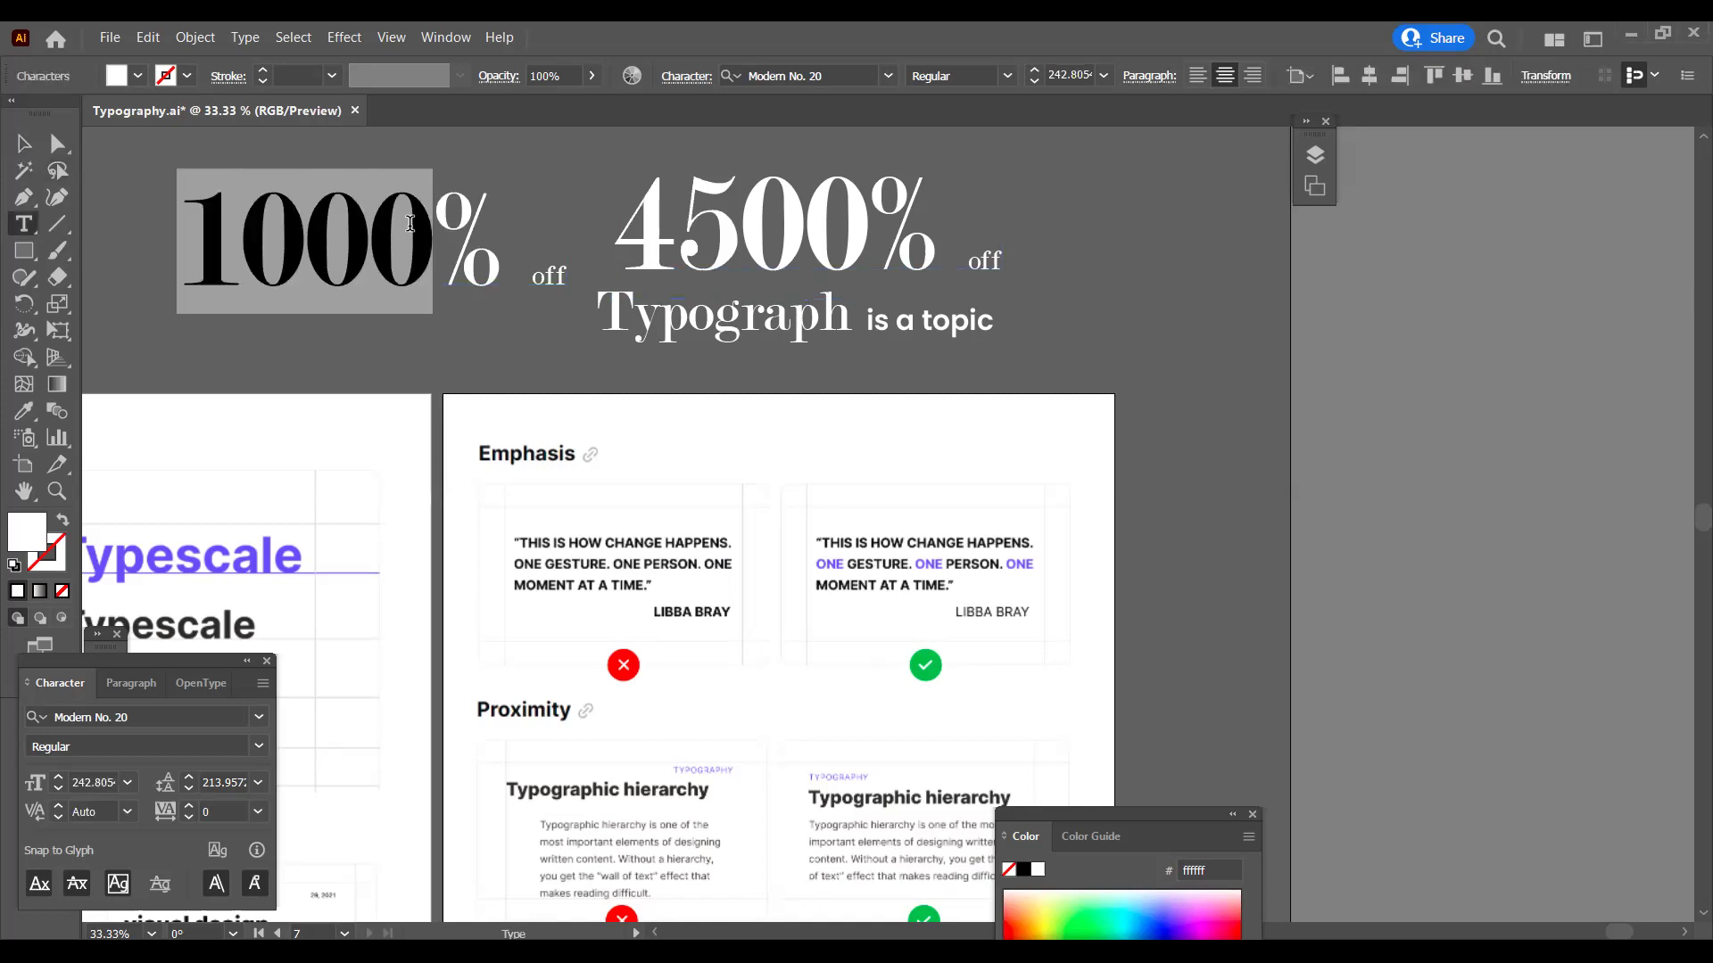
type("4299")
key("Left")
key("Left")
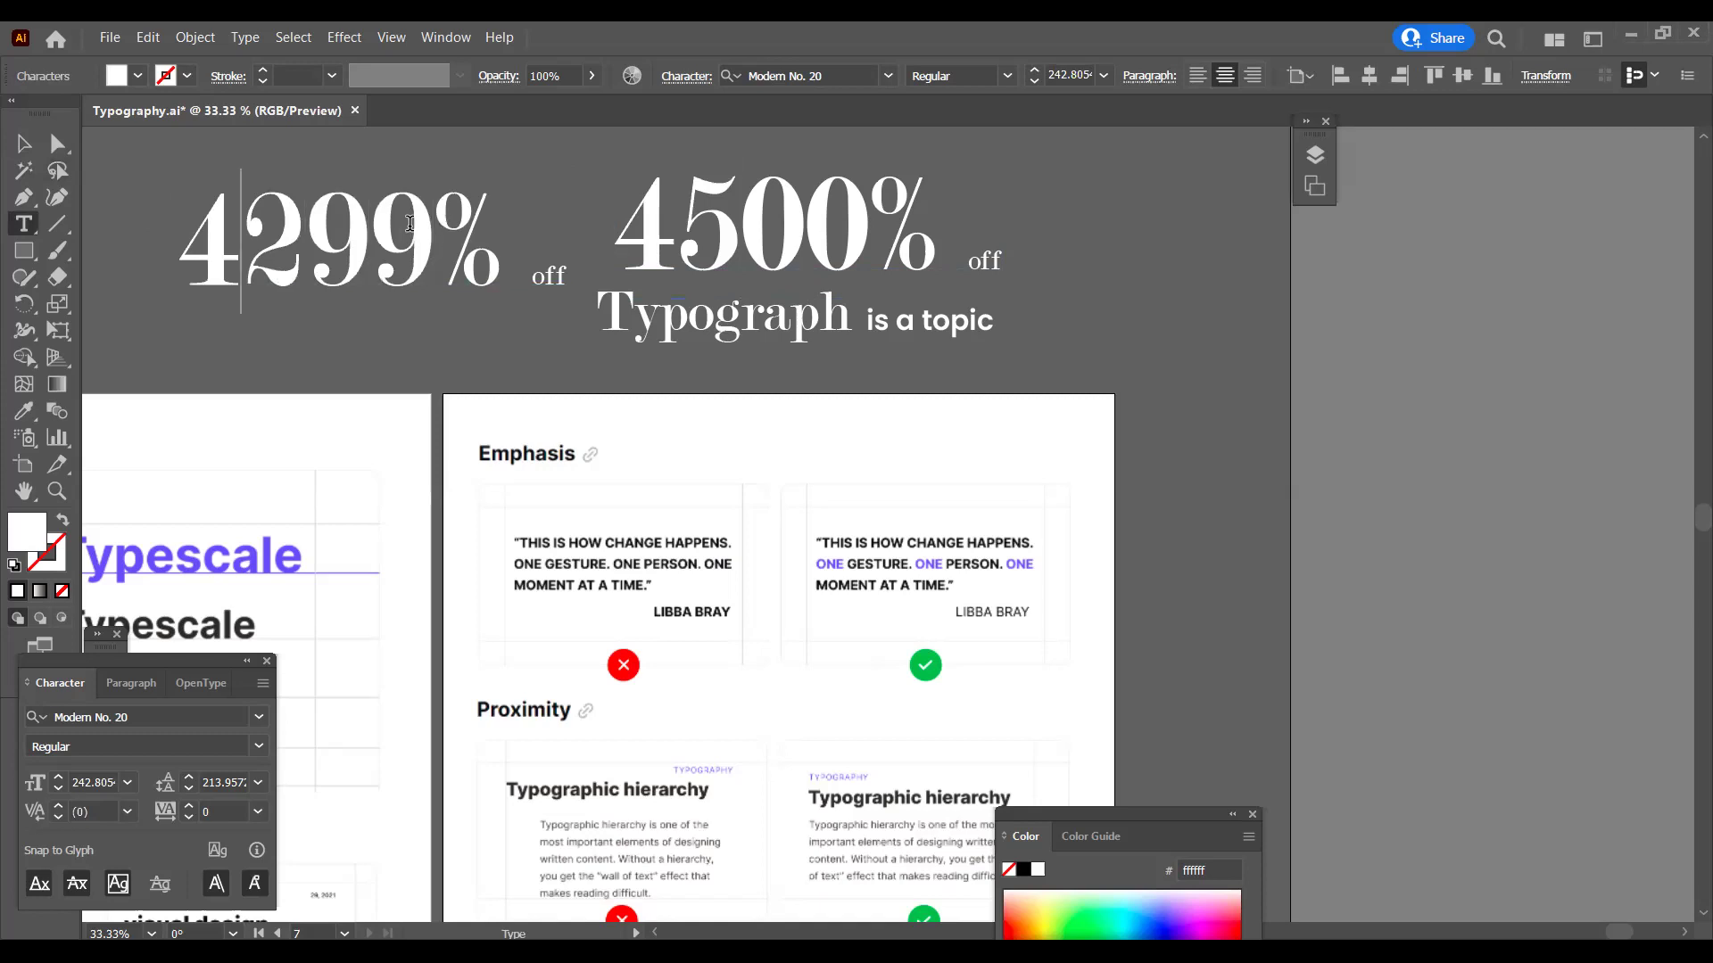
key("Right")
key("Delete")
type("4")
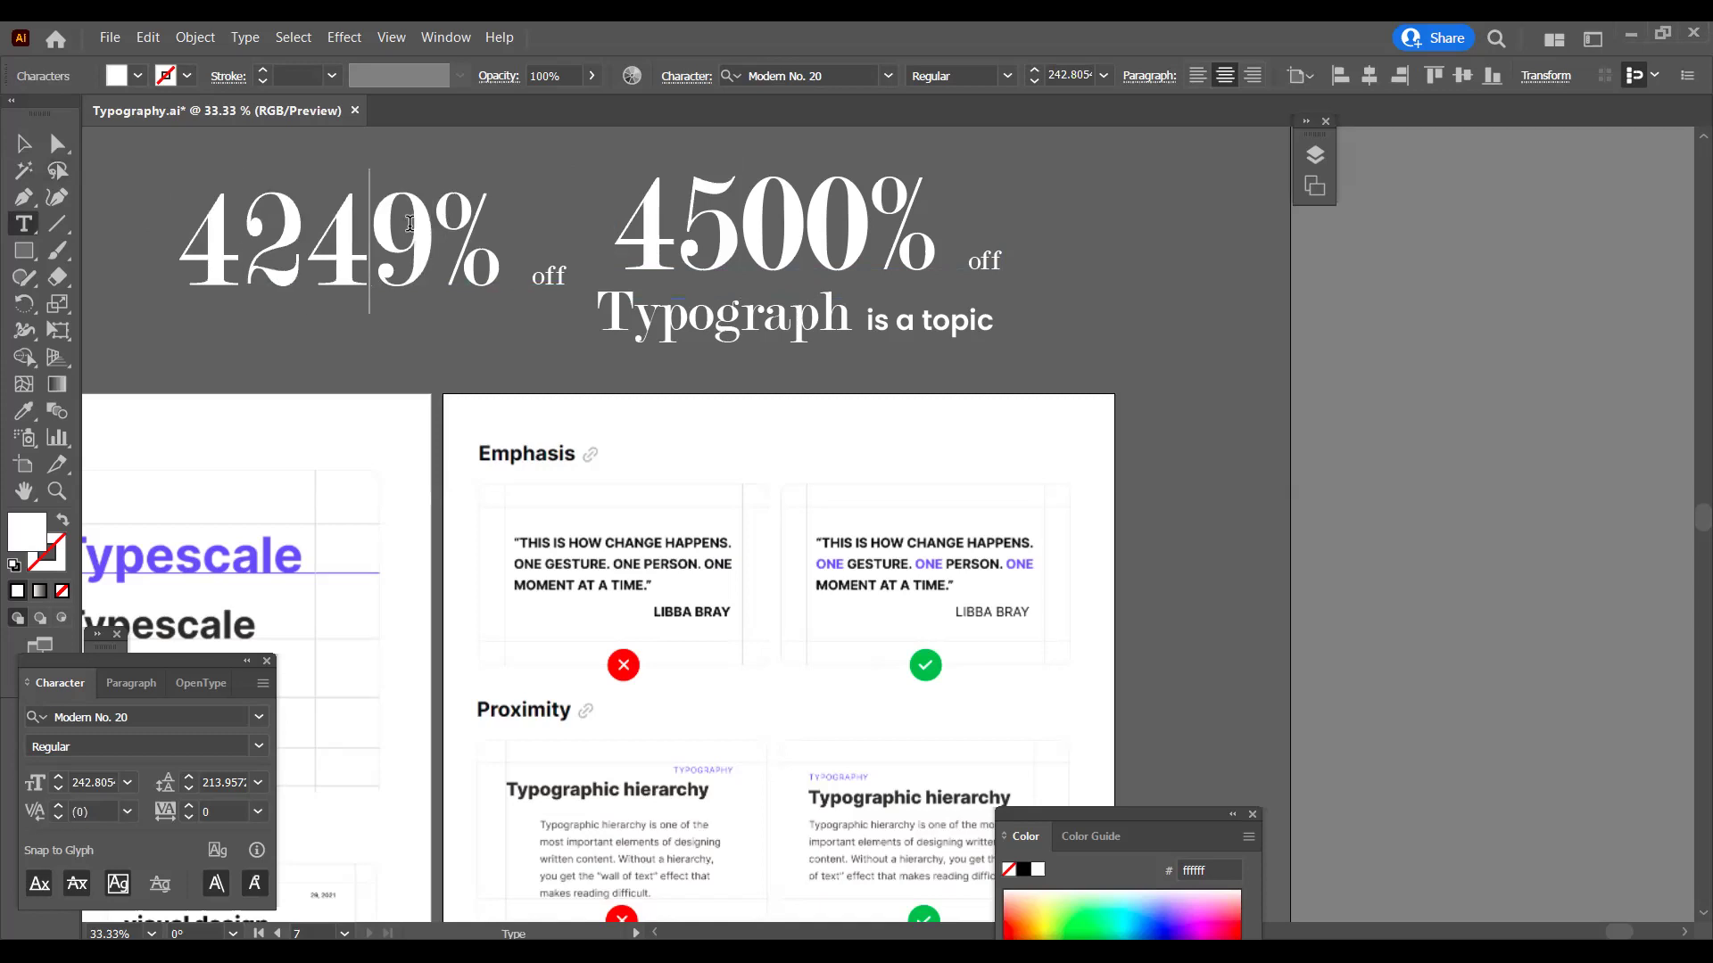
key("Left")
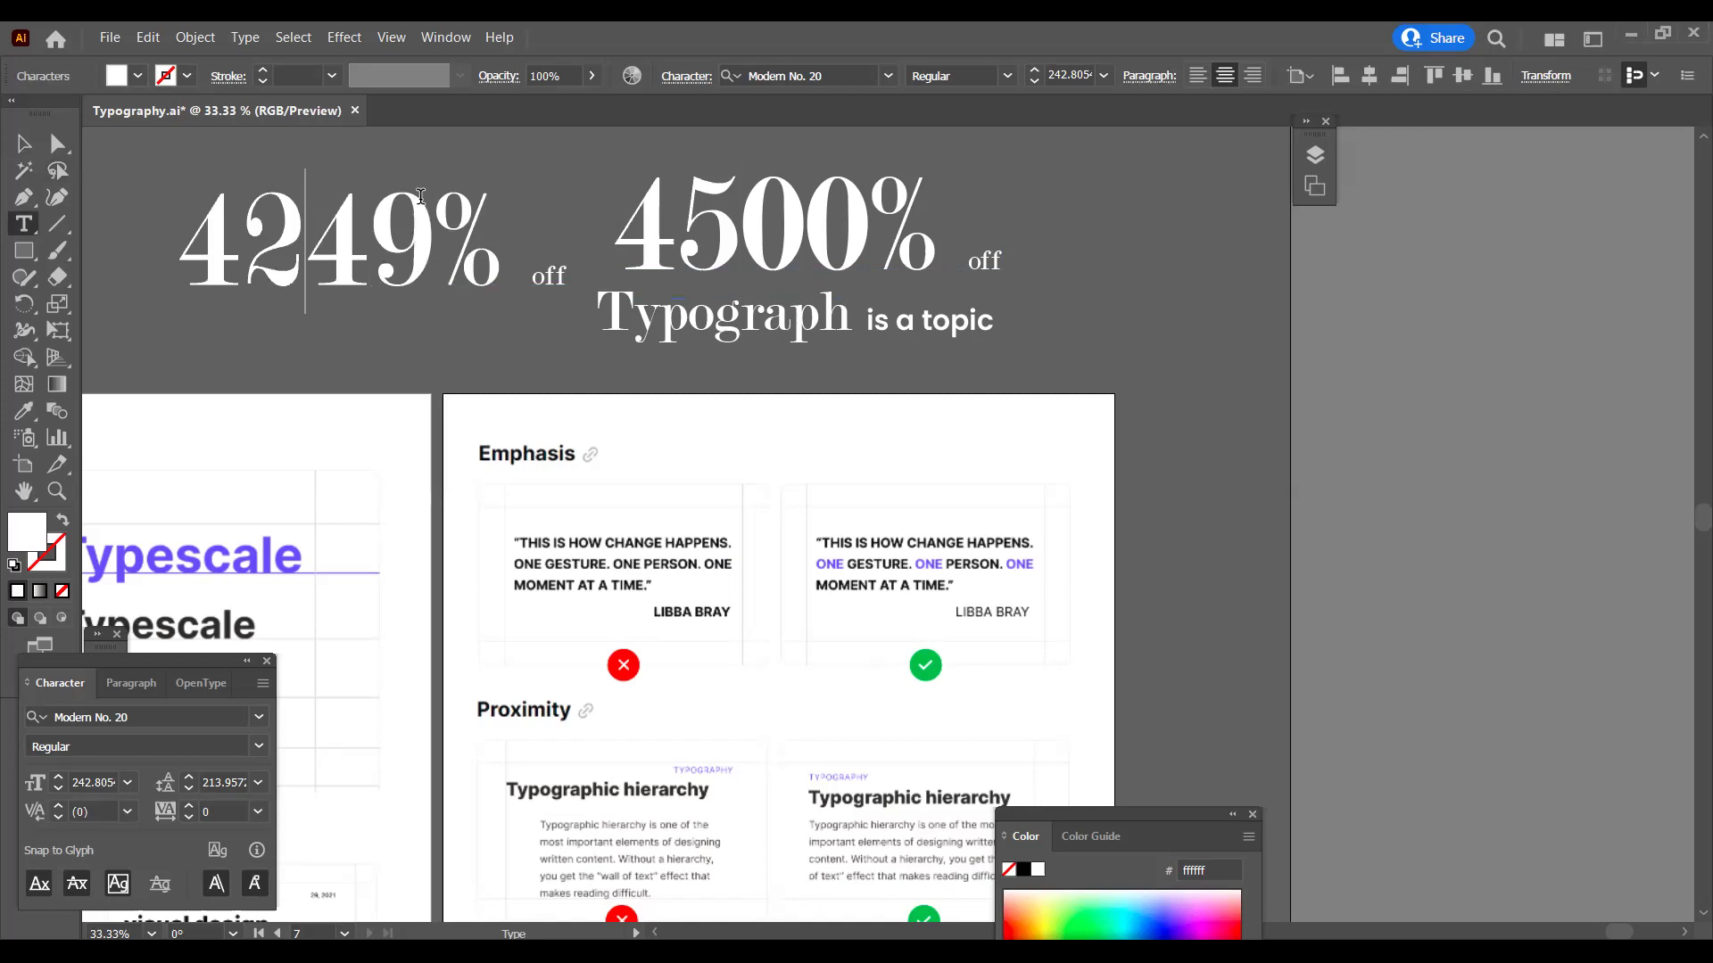
key("BackSpace")
key("Right")
type("9")
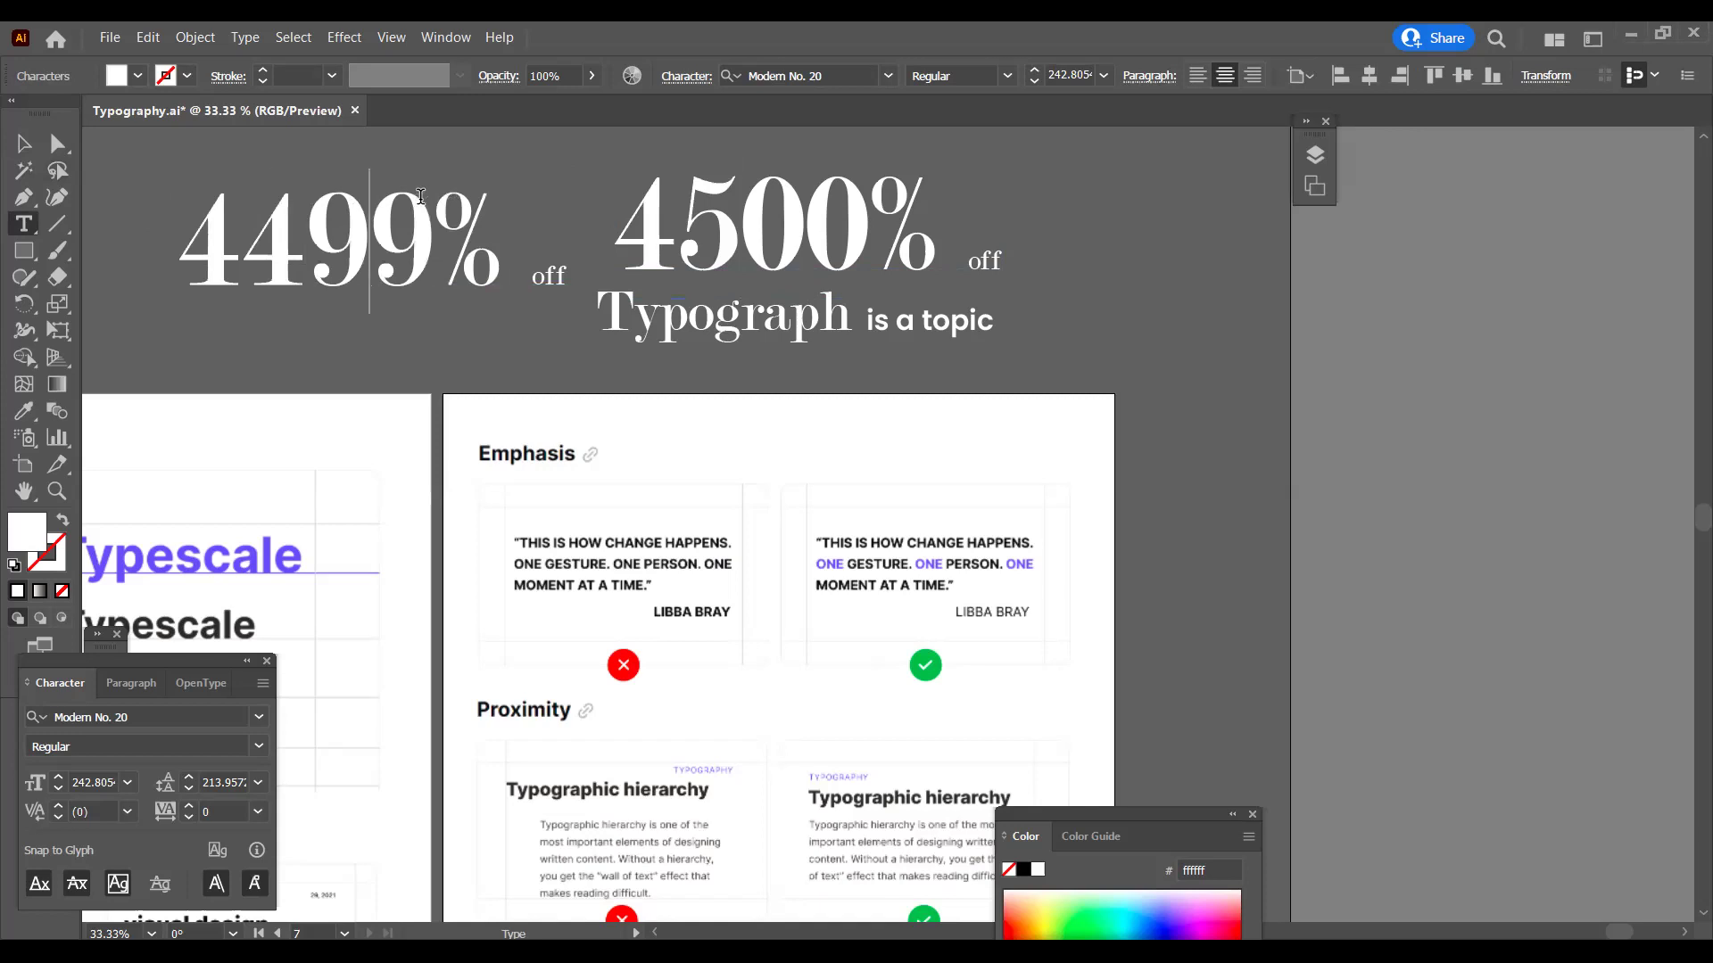
key("Escape")
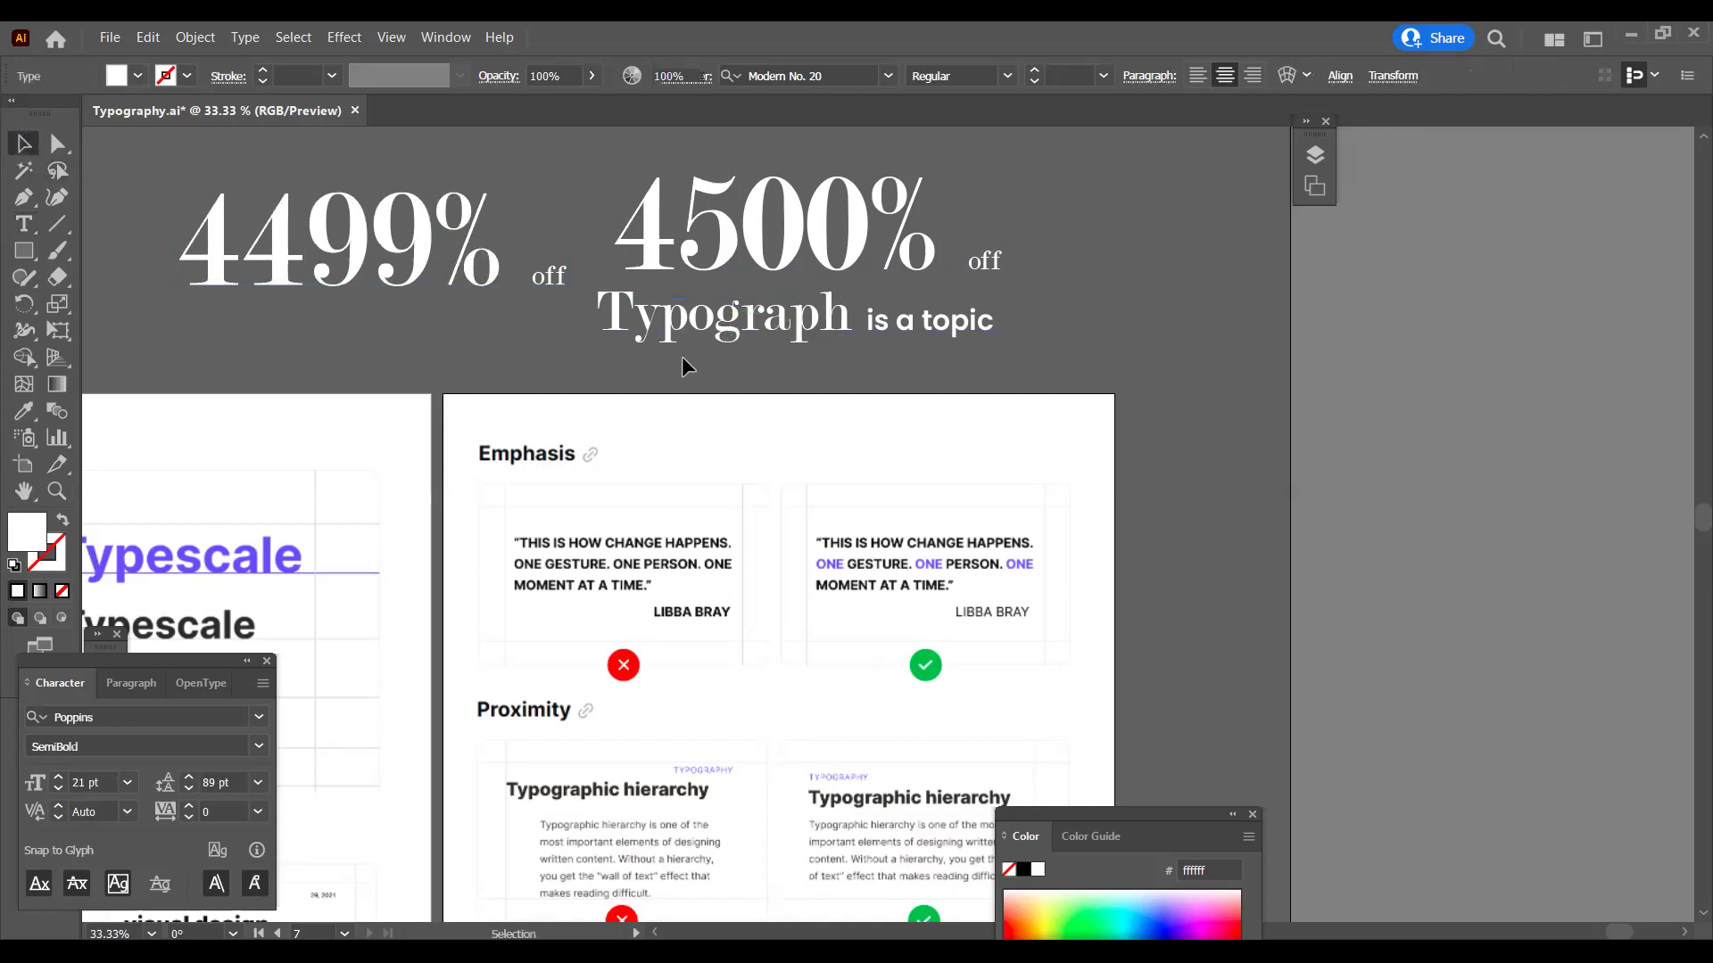
left_click(682, 356)
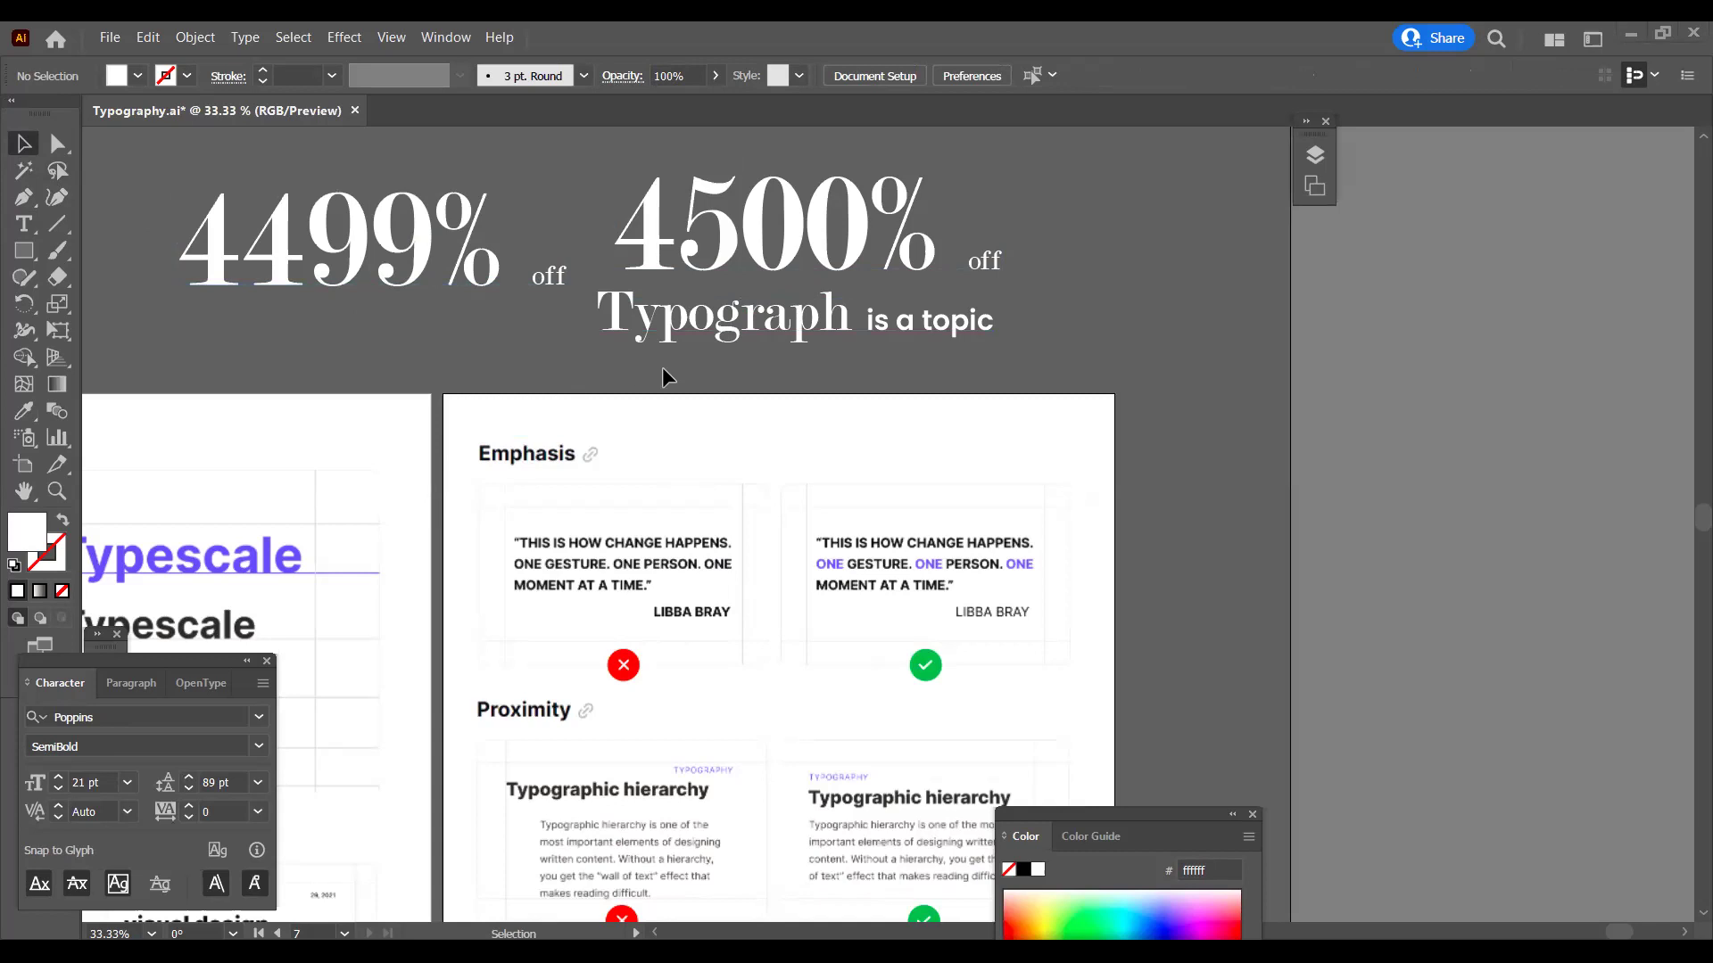
key("space")
scroll(705, 433, "down", 5)
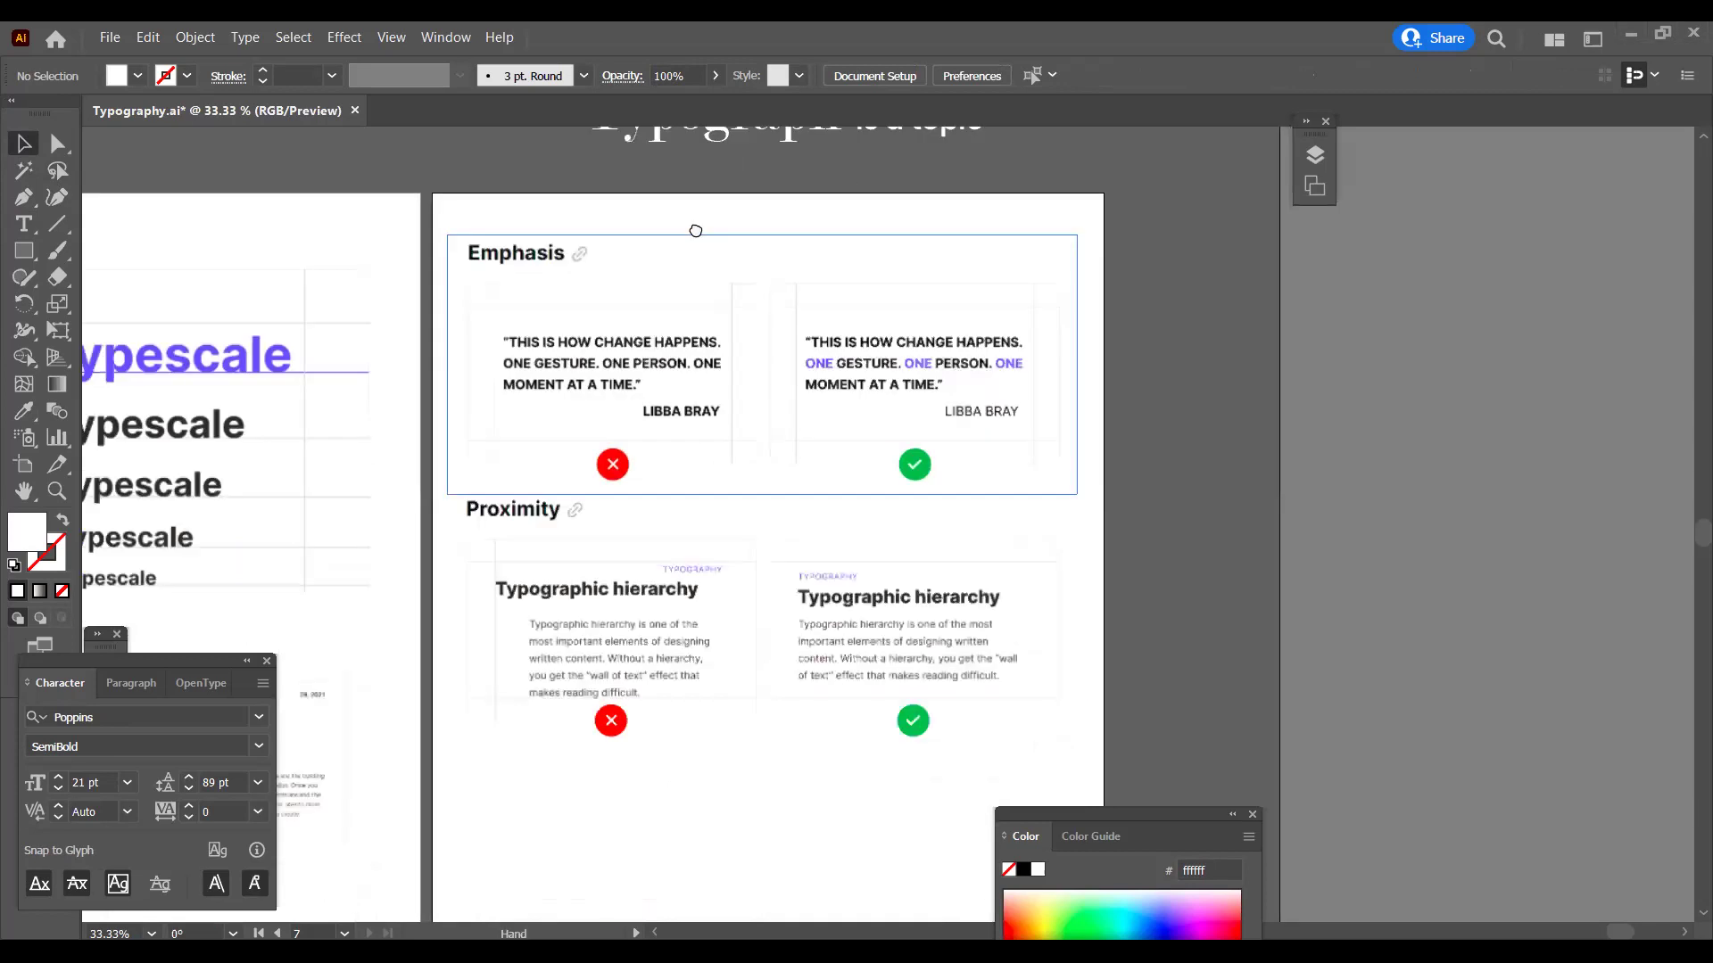
scroll(660, 384, "down", 1)
scroll(443, 600, "up", 1)
mouse_move(743, 432)
left_mouse_down()
mouse_move(699, 402)
mouse_move(651, 281)
mouse_move(614, 273)
left_mouse_up()
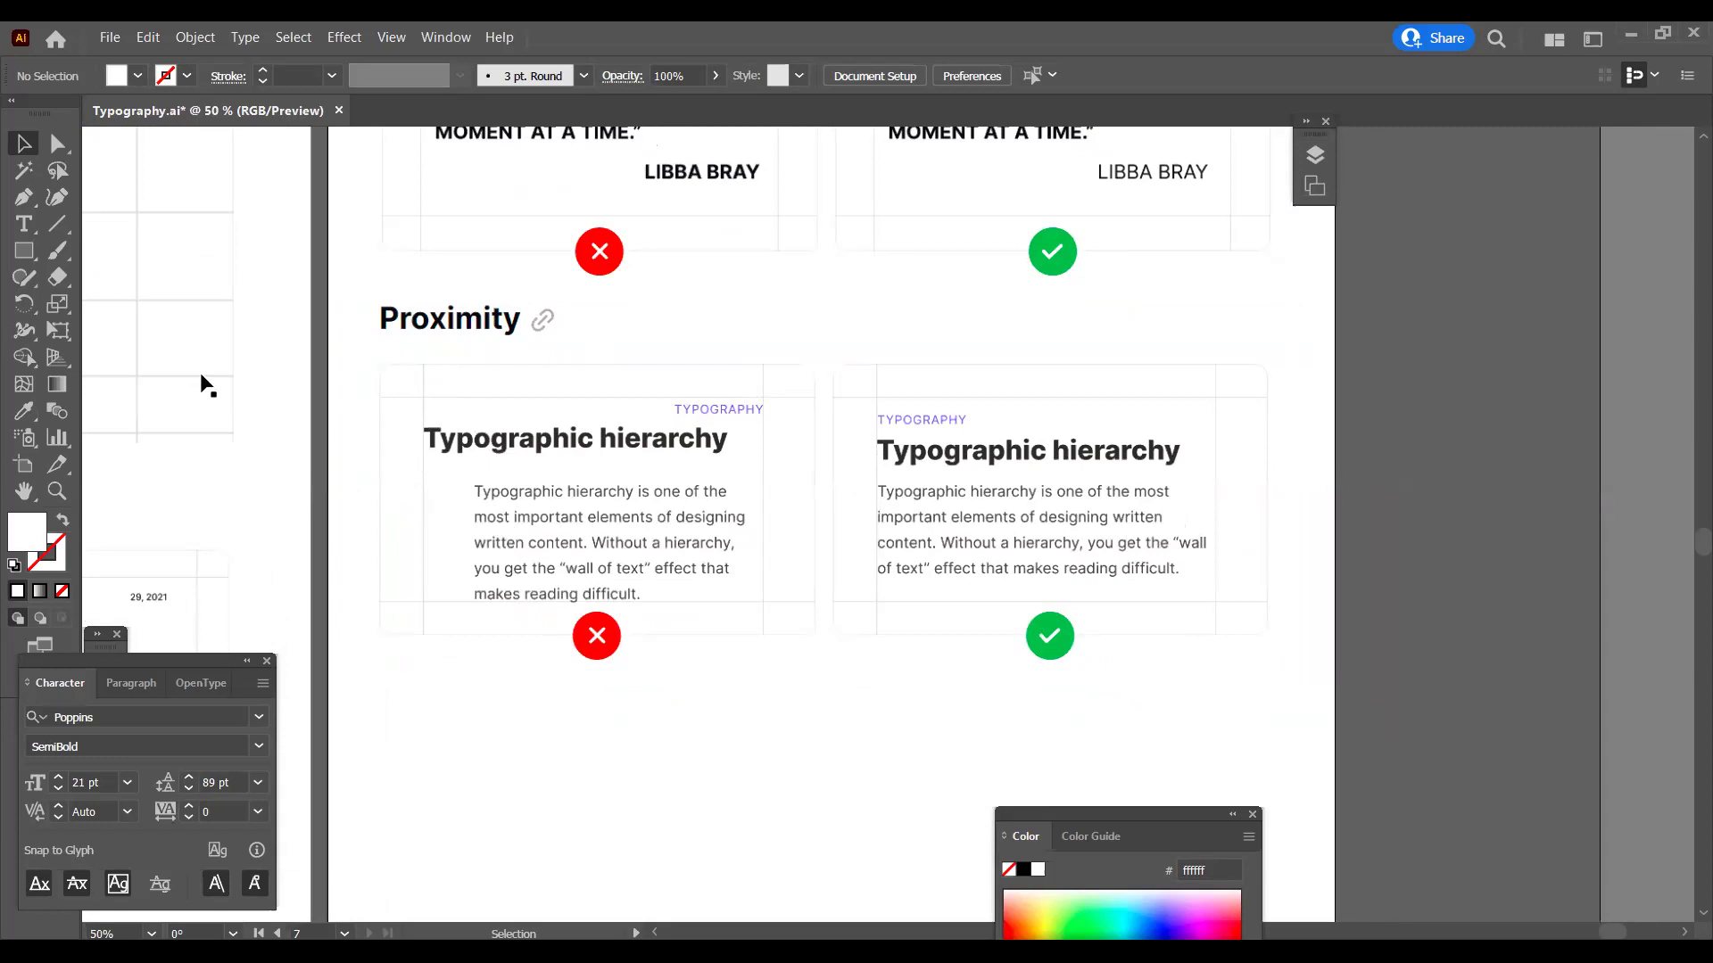
left_click(57, 251)
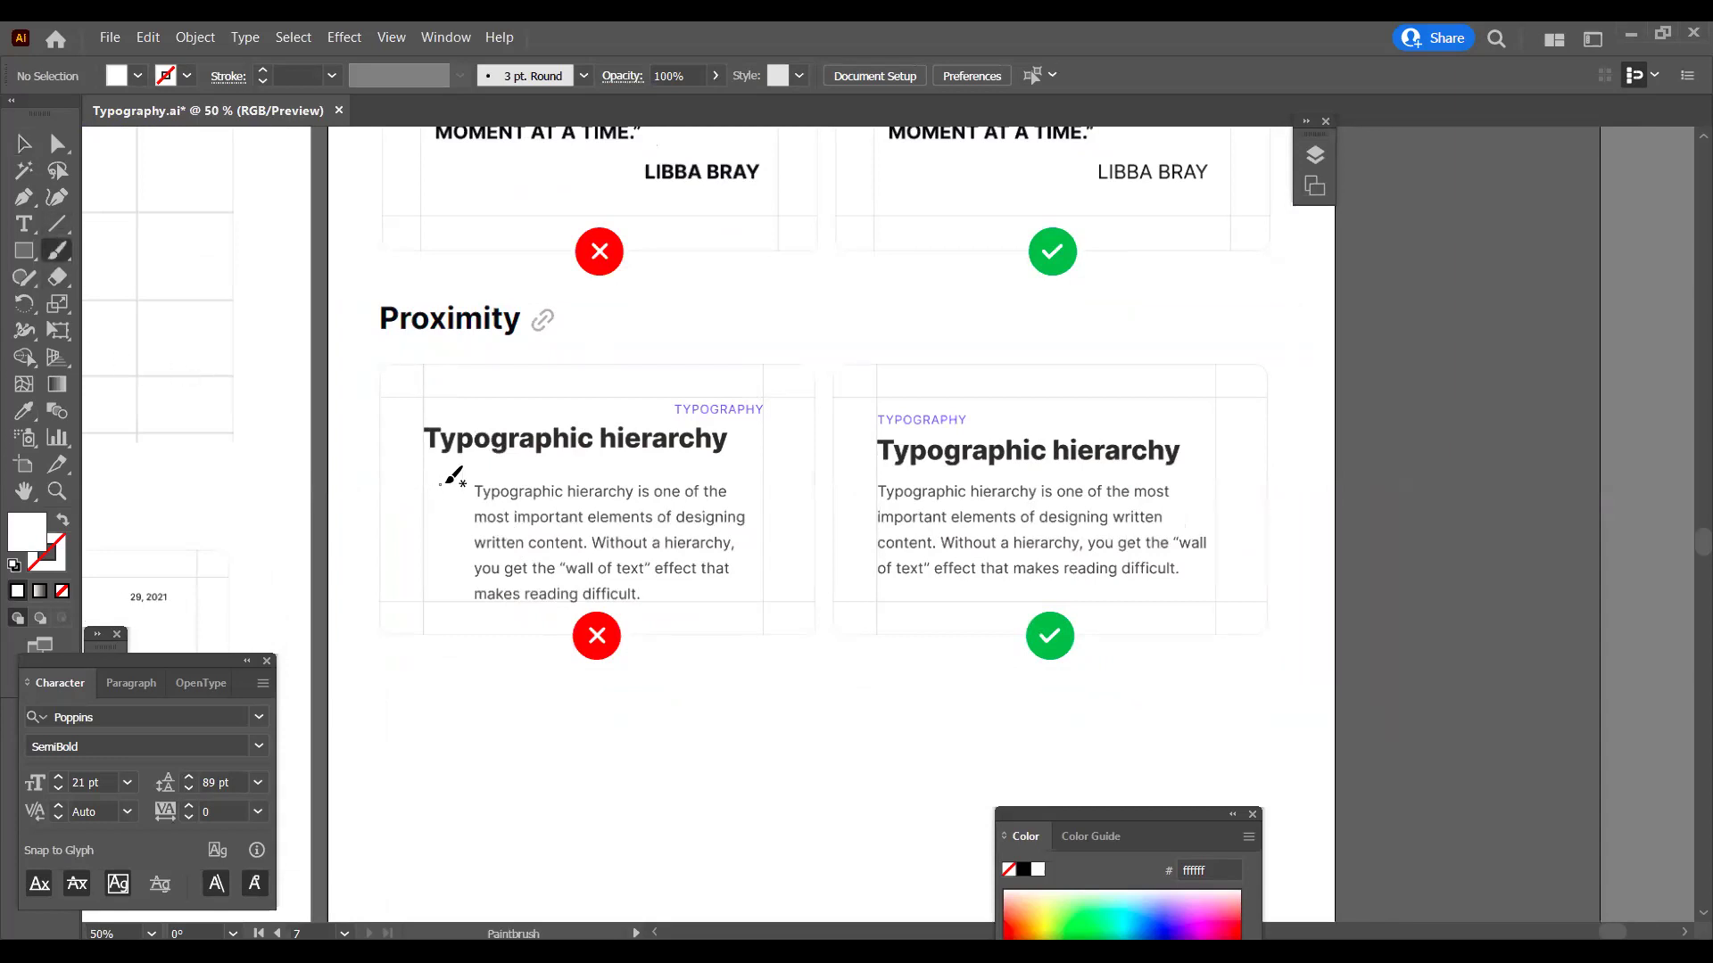
key("shift+x")
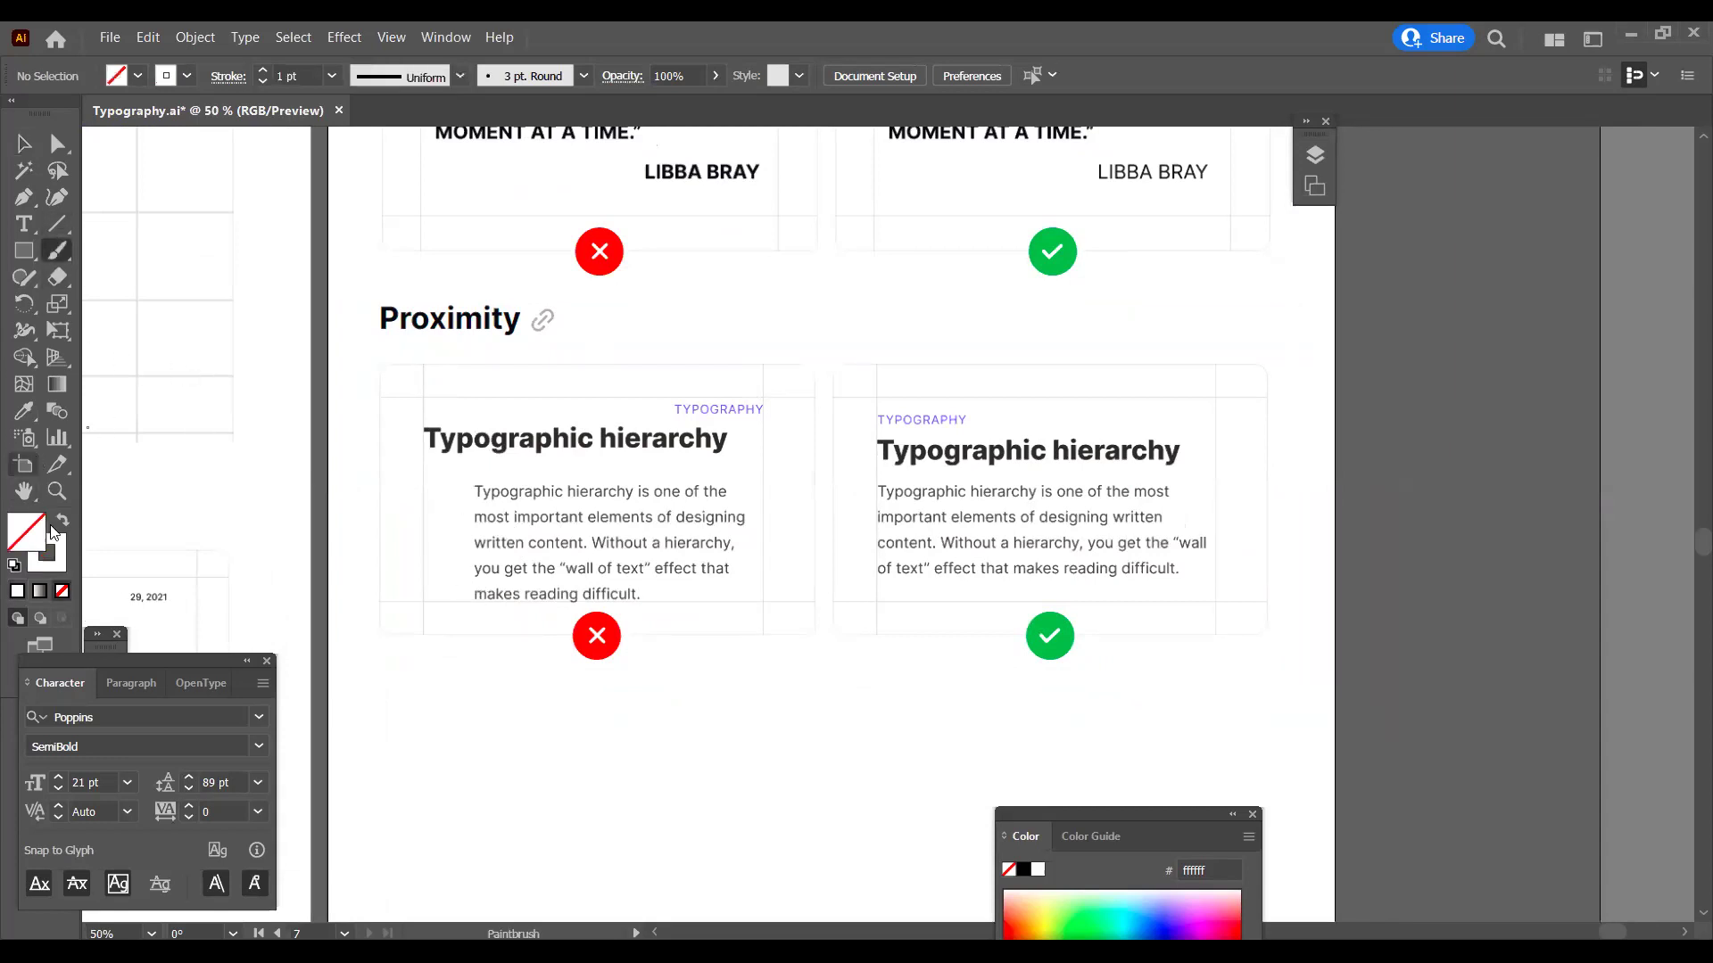
left_click(60, 546)
key("Return")
mouse_move(441, 476)
left_mouse_down()
mouse_move(426, 580)
mouse_move(446, 605)
left_mouse_up()
left_click_drag(410, 500, 420, 473)
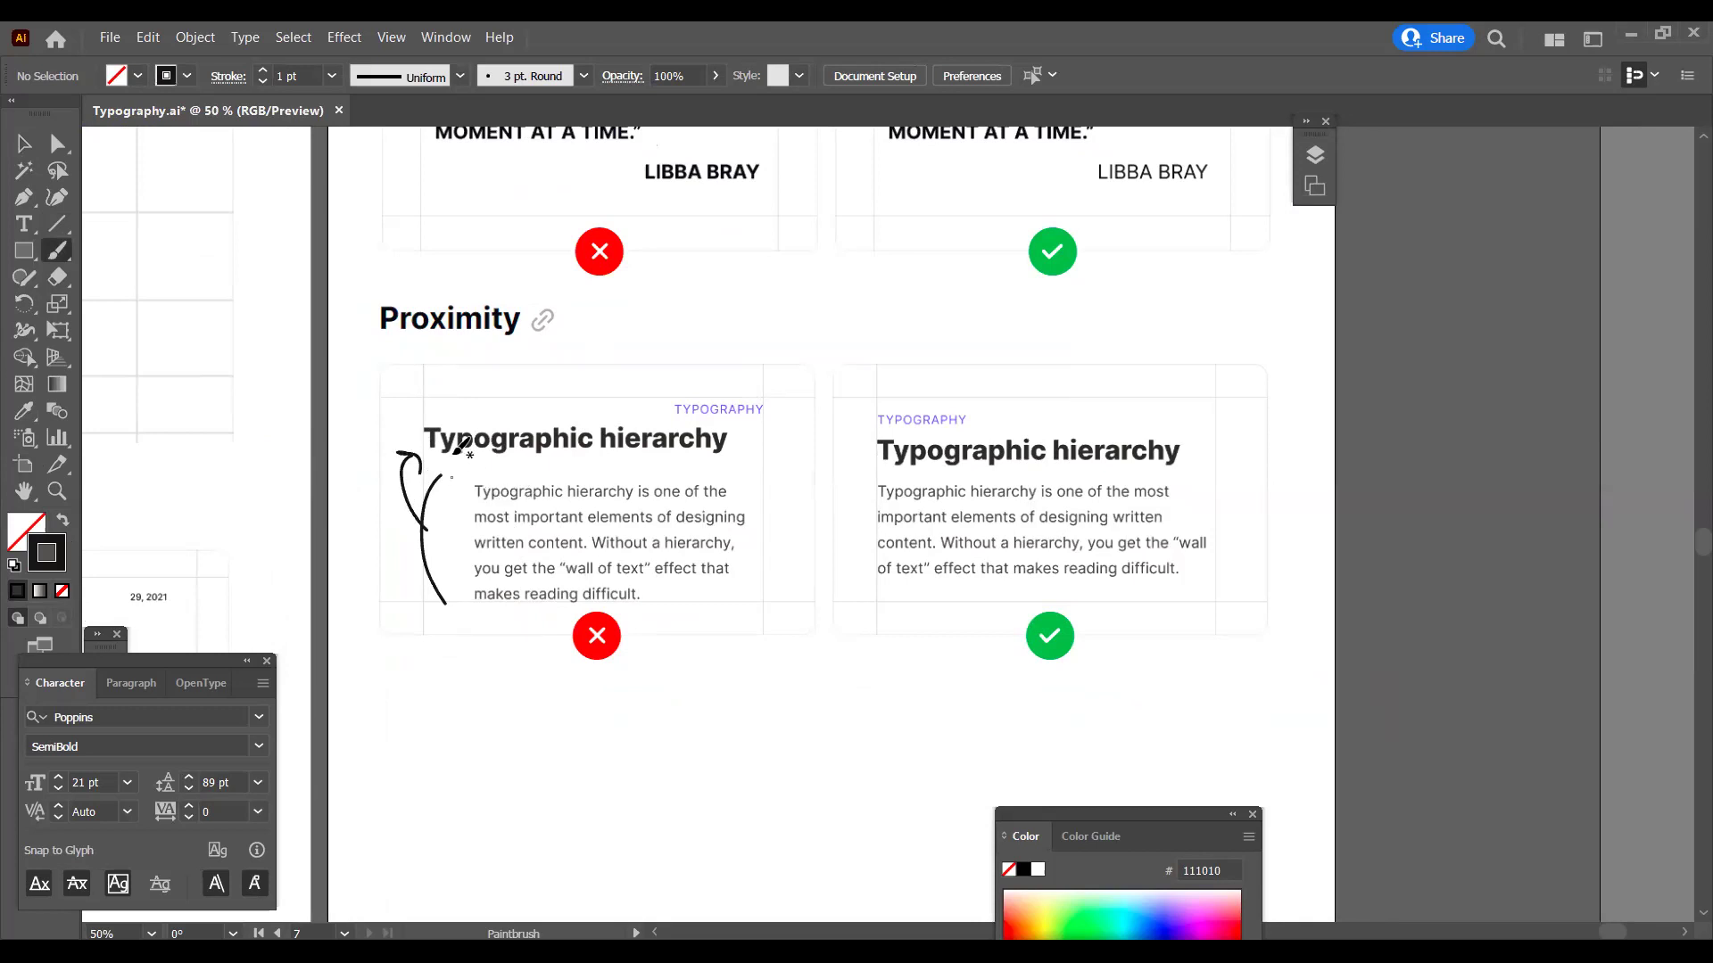
left_click_drag(458, 484, 440, 601)
left_click_drag(439, 475, 471, 594)
mouse_move(848, 474)
left_mouse_down()
mouse_move(866, 453)
mouse_move(1040, 474)
left_mouse_up()
left_click_drag(858, 489, 867, 570)
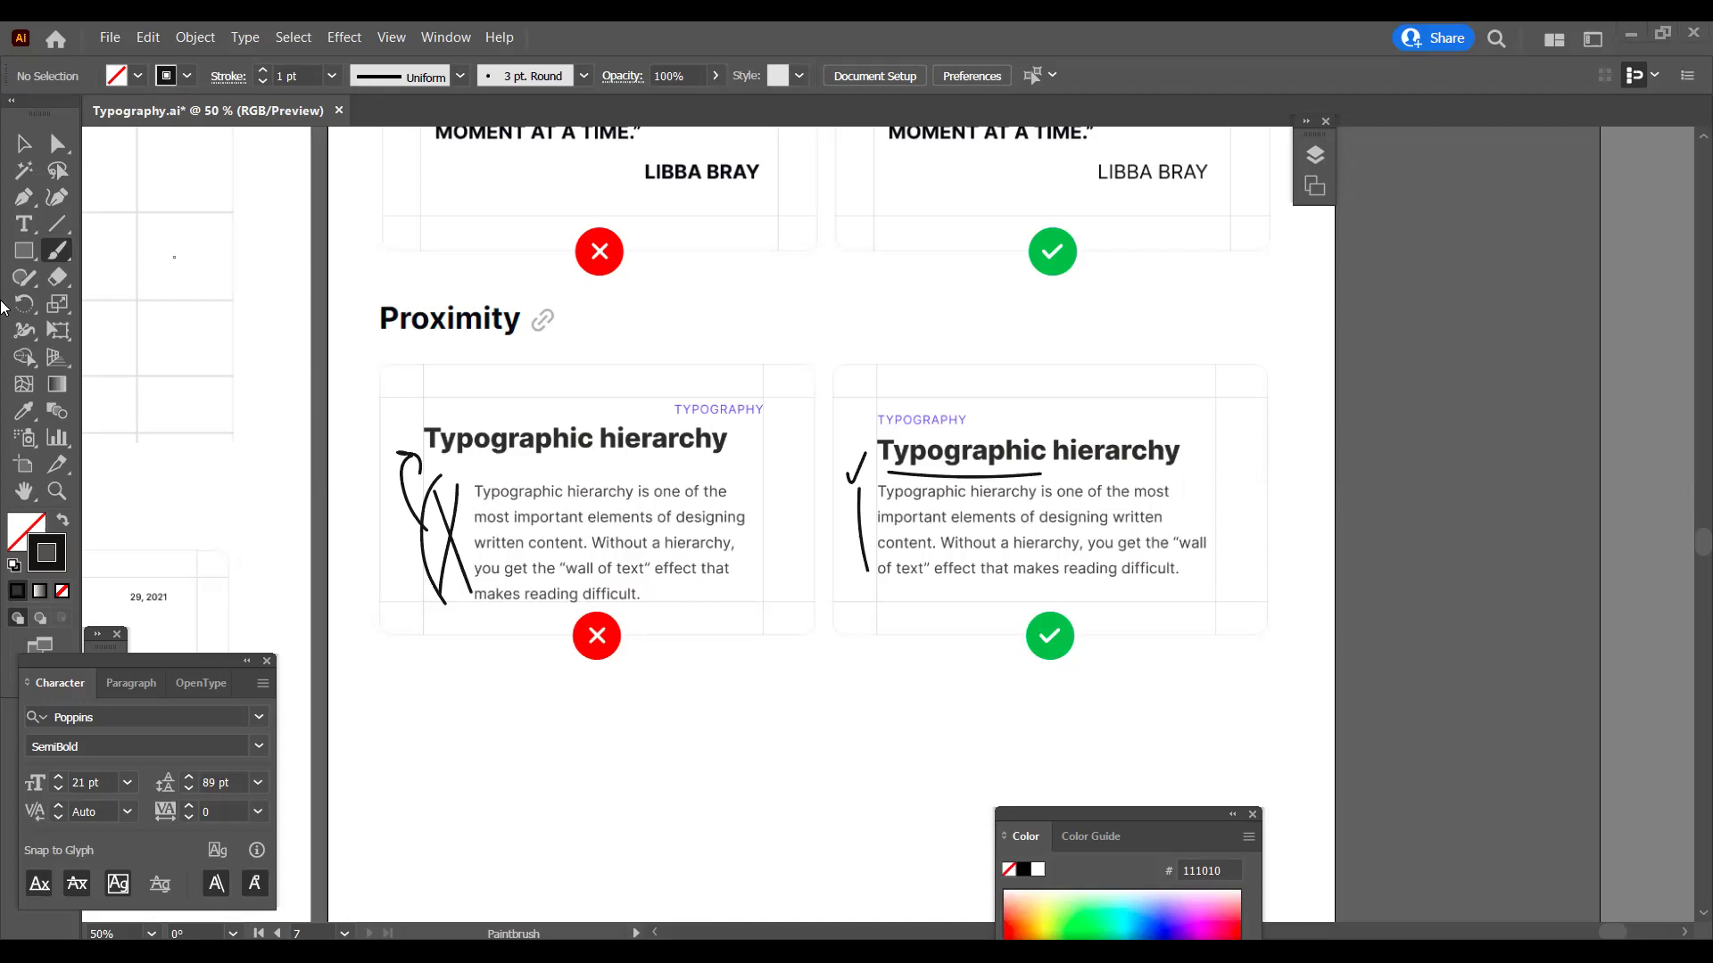
left_click(580, 521)
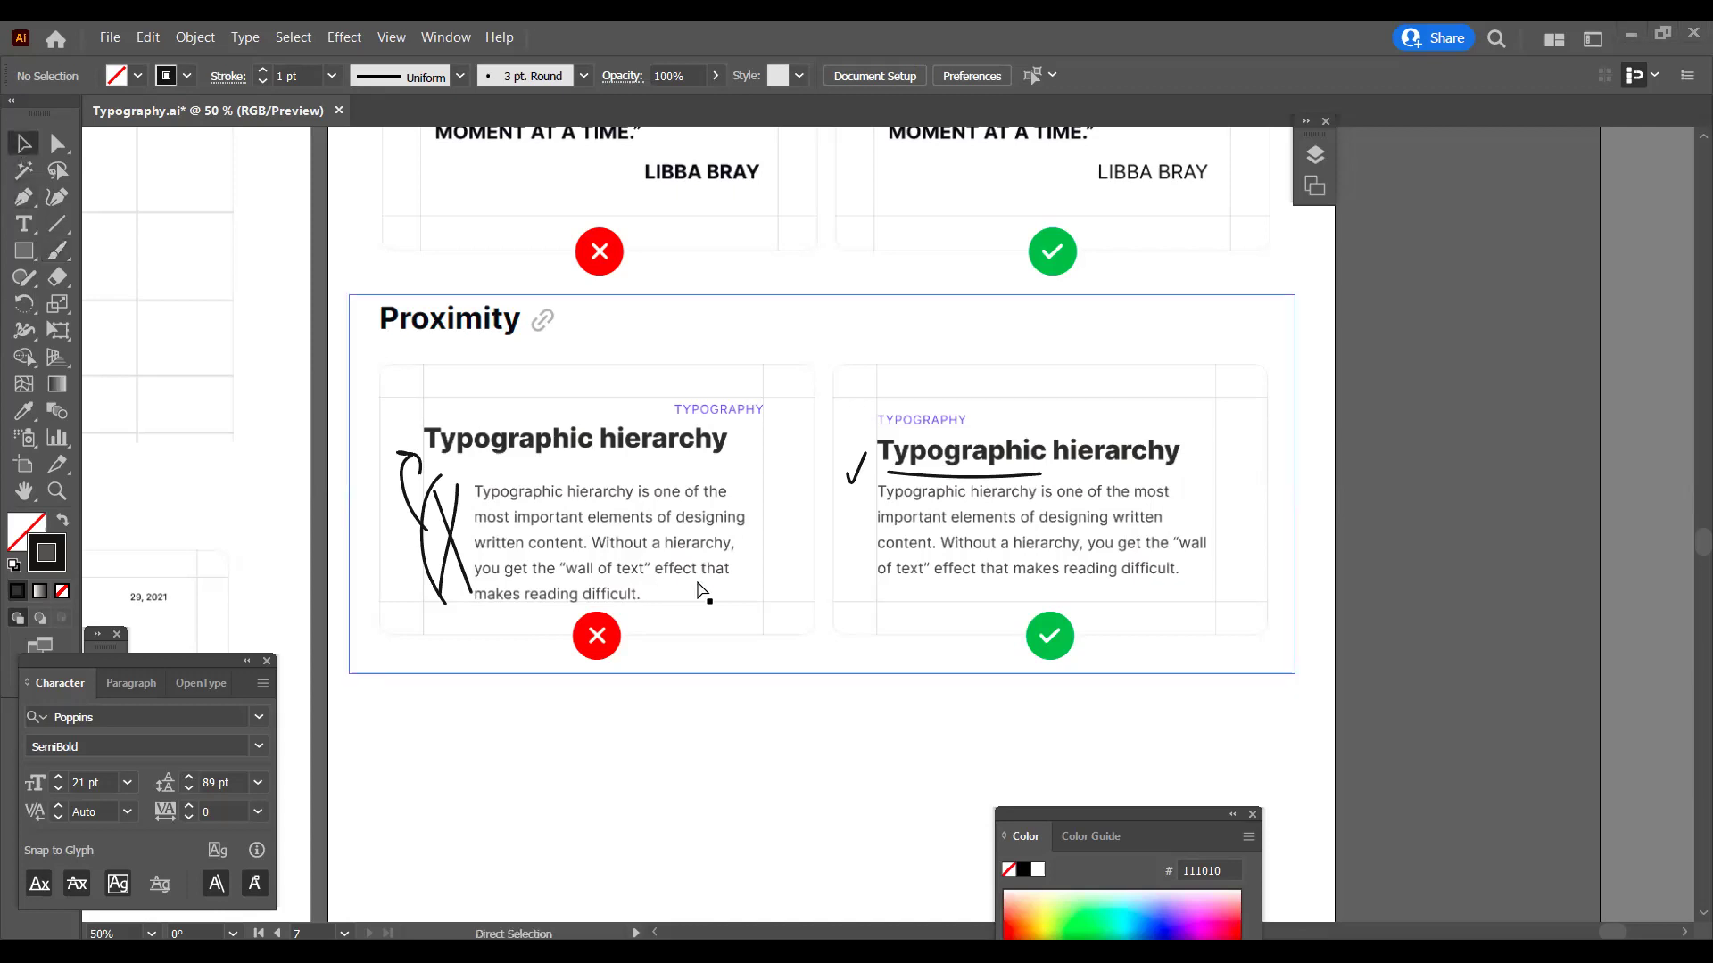
key("v")
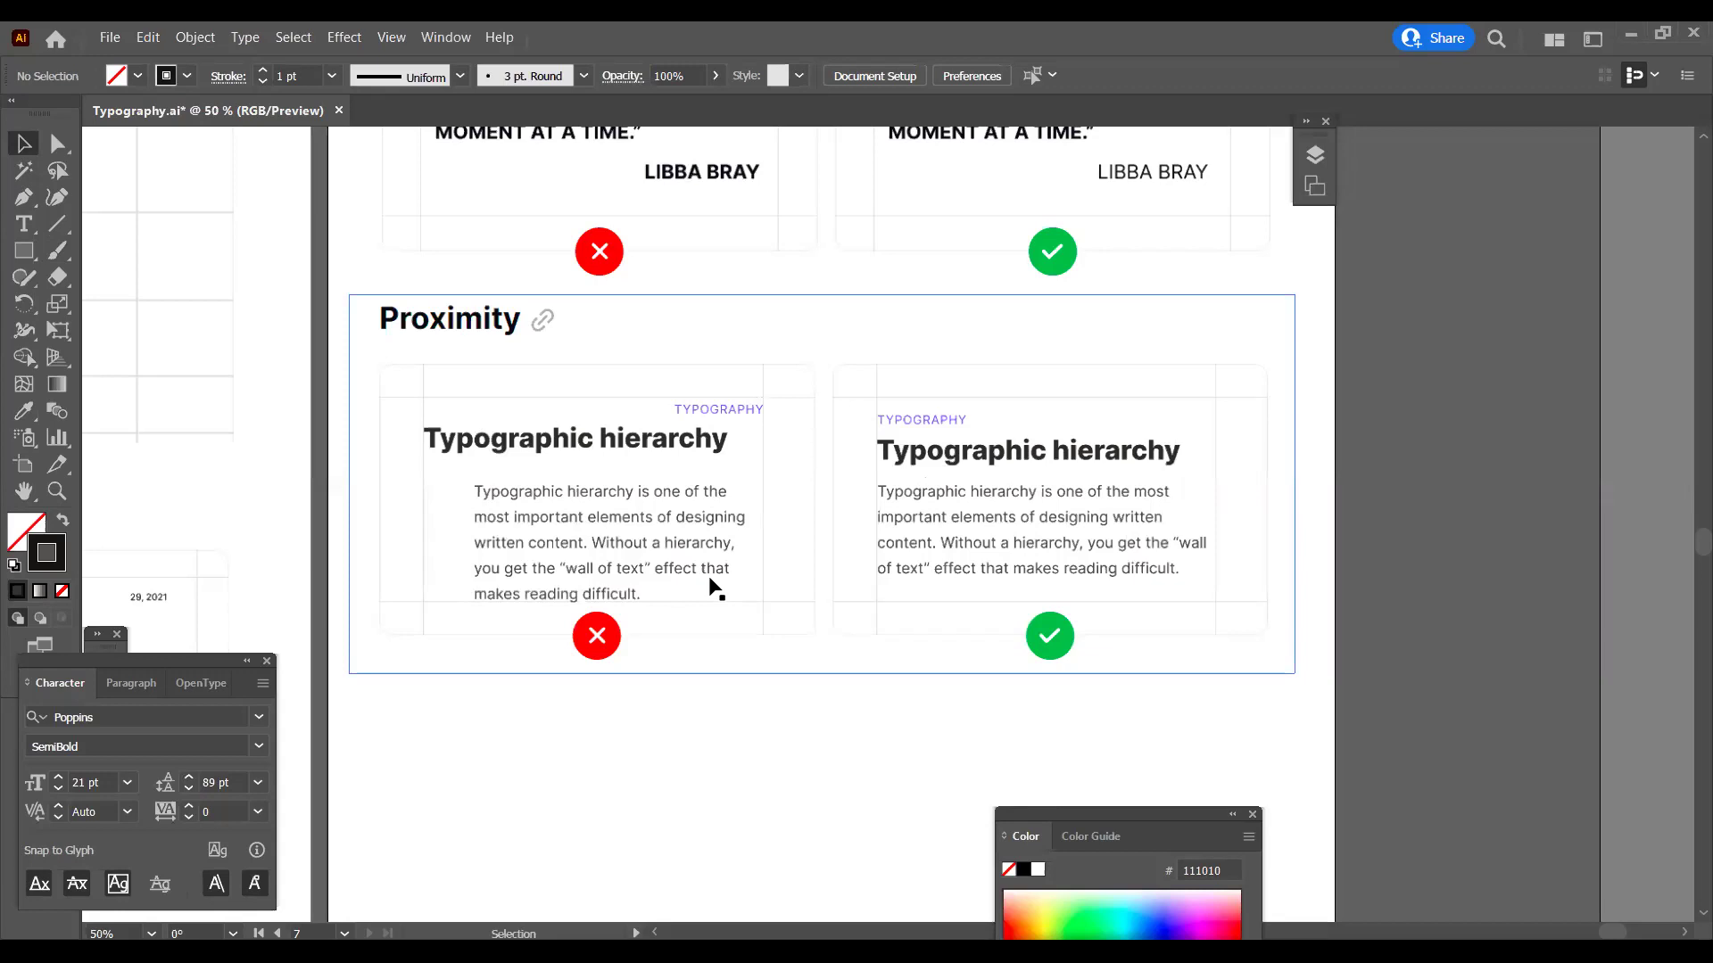
key("ctrl+minus")
key("ctrl+minus")
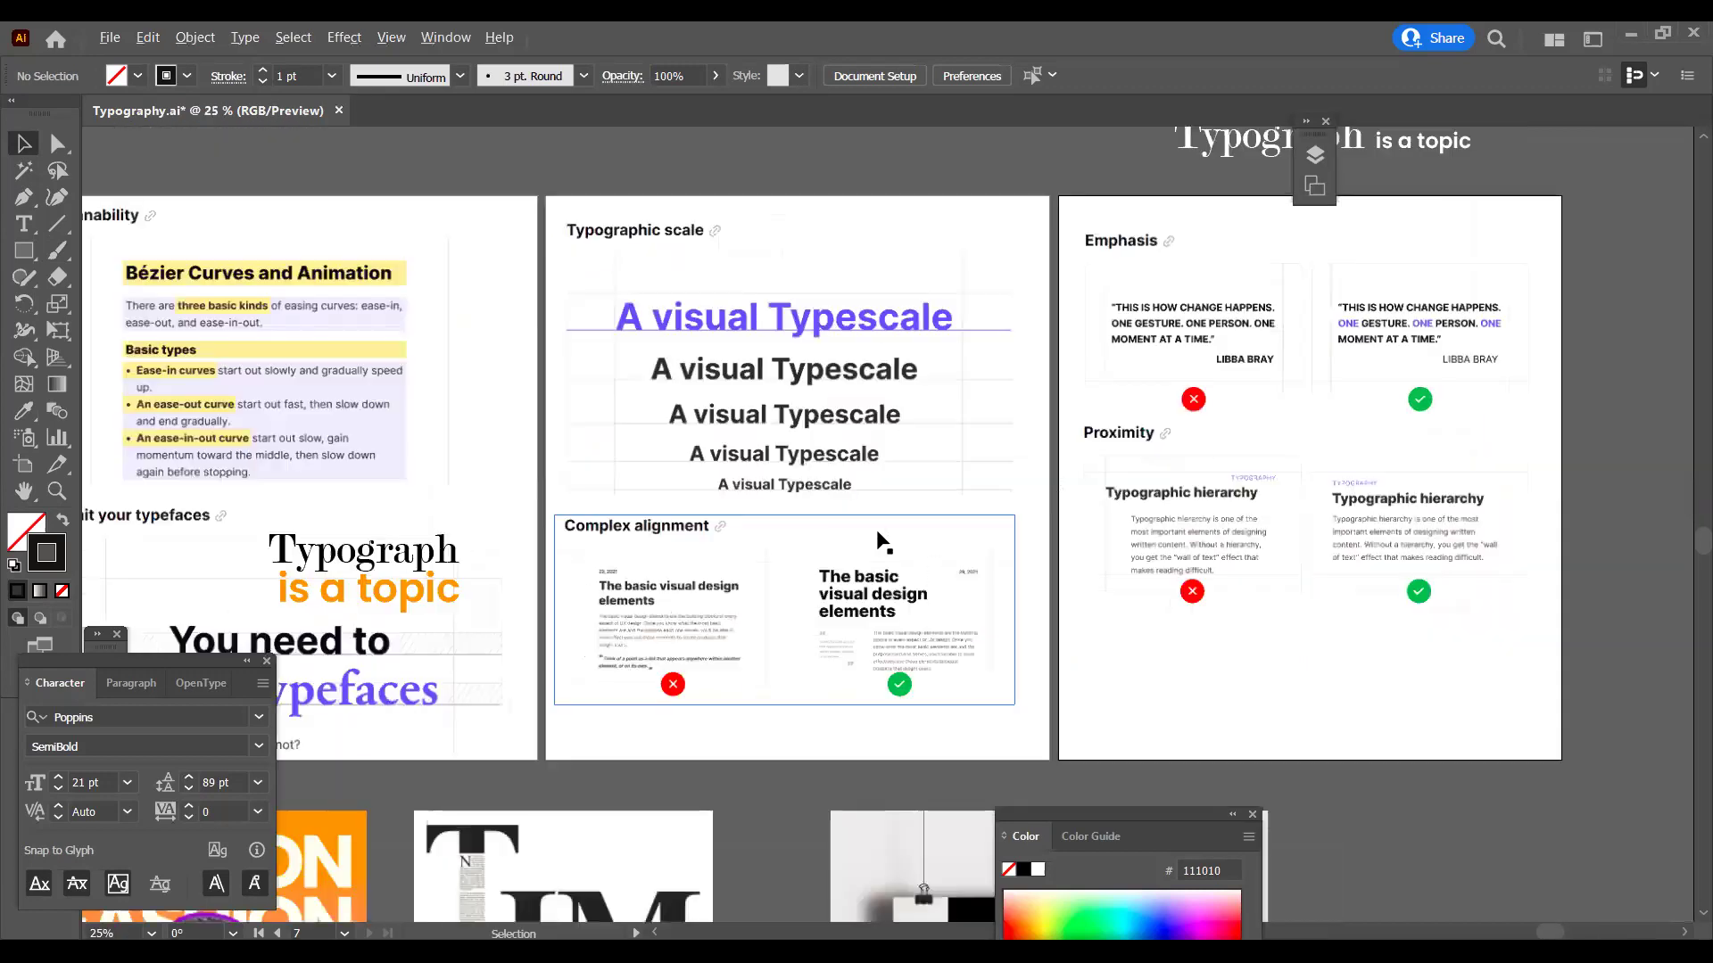
key("space")
- Zoom out and pan to the poster images below the artboards, then select the FASHION poster
left_click_drag(853, 429, 854, 434)
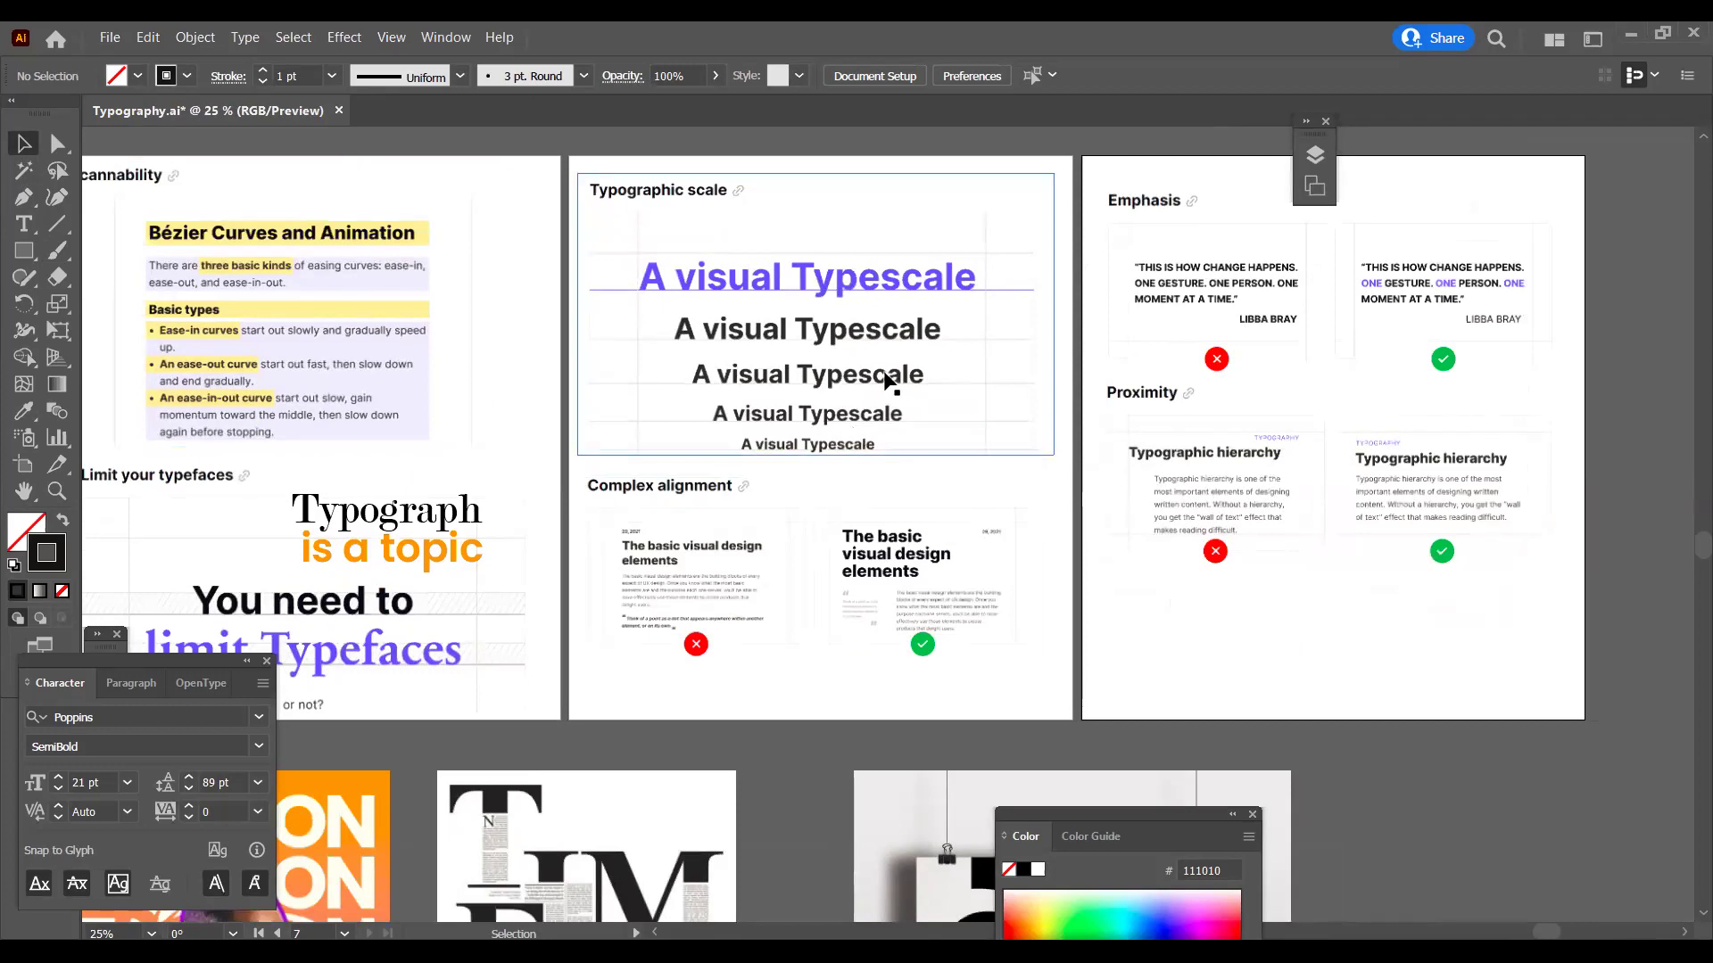
key("ctrl+minus")
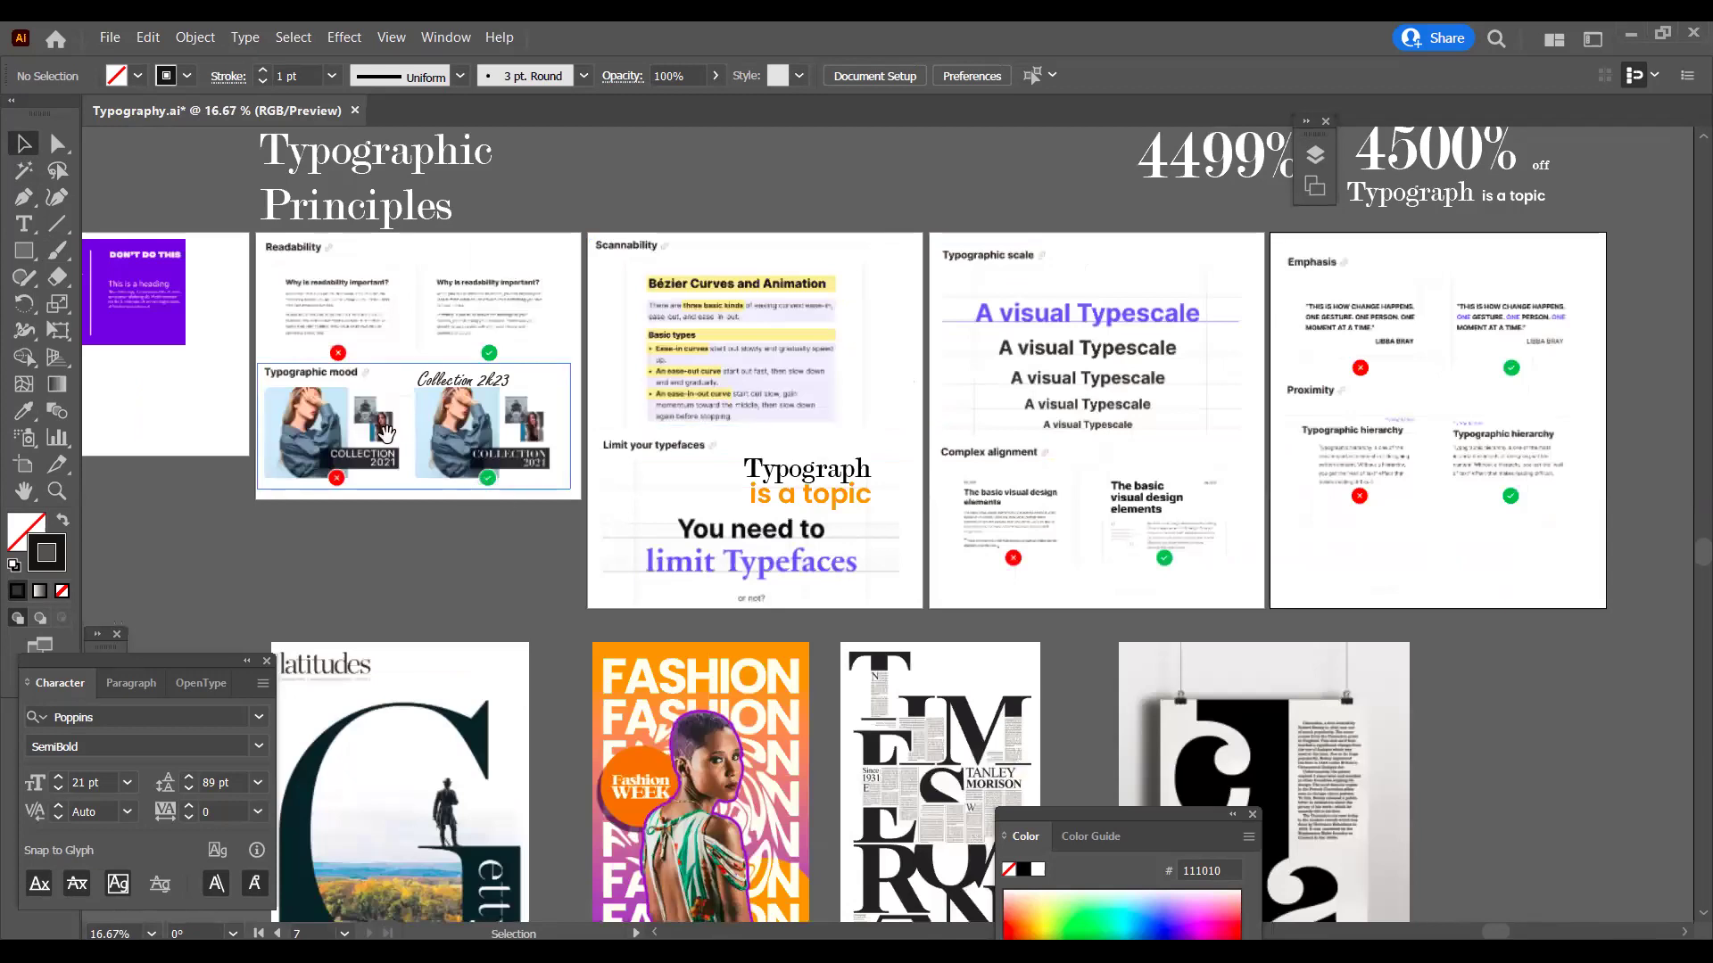
scroll(446, 384, "left", 3)
scroll(516, 342, "down", 4)
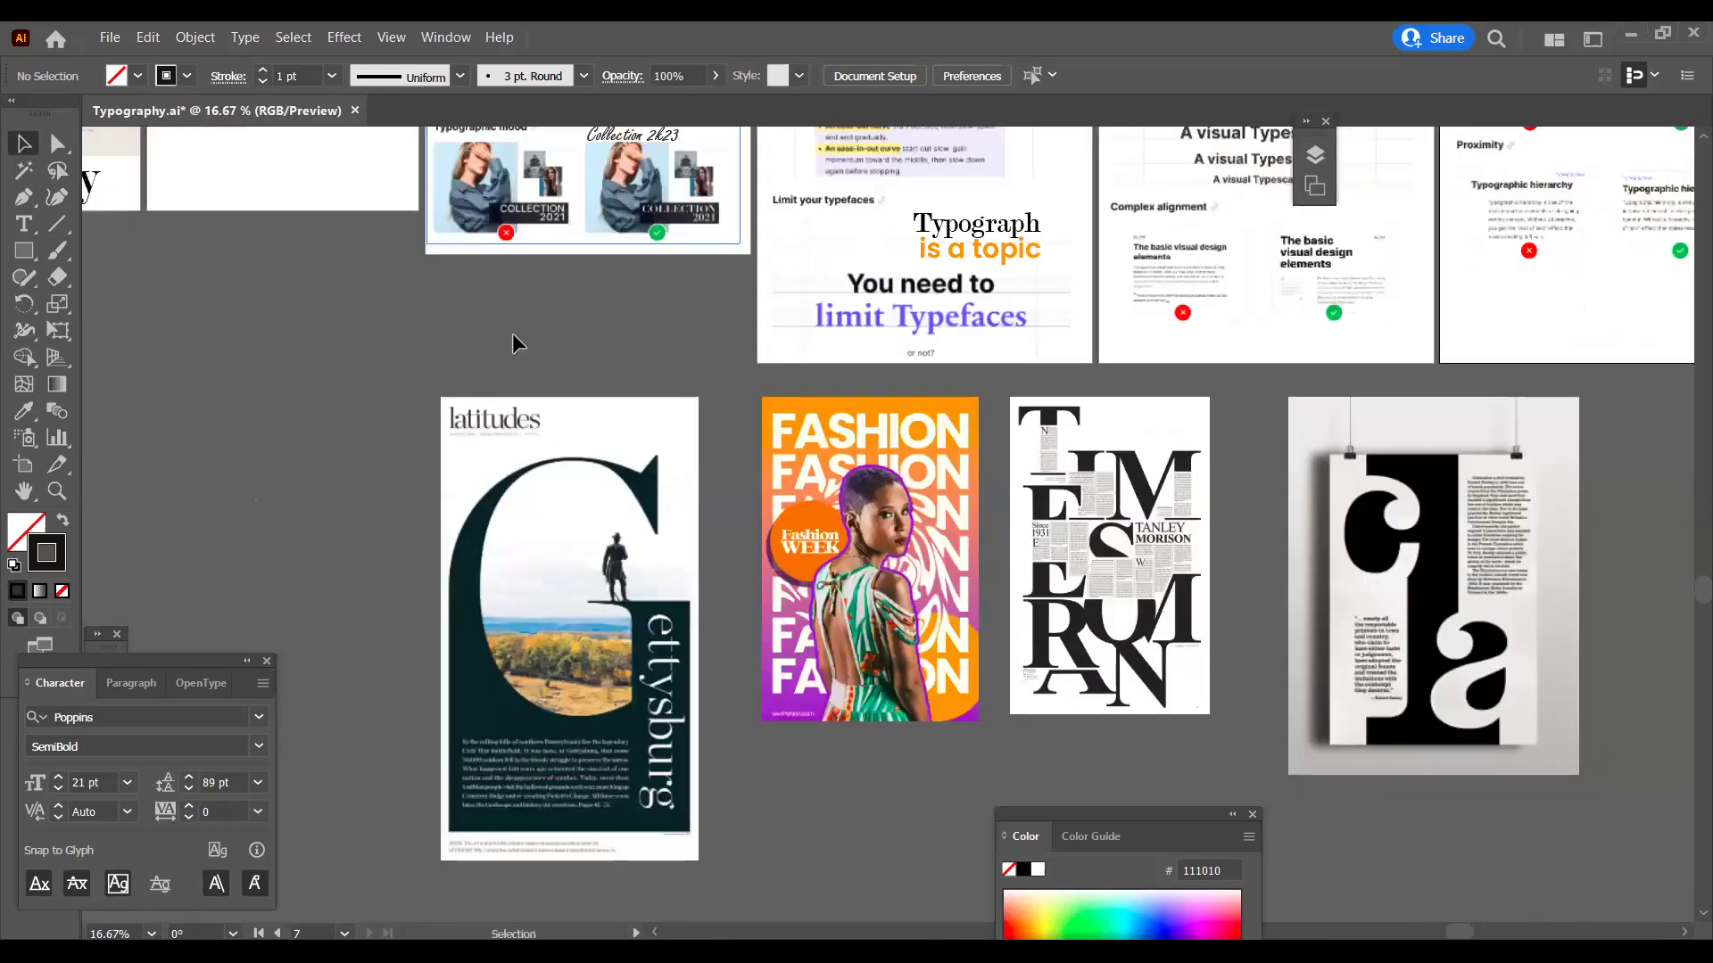
scroll(580, 558, "up", 1)
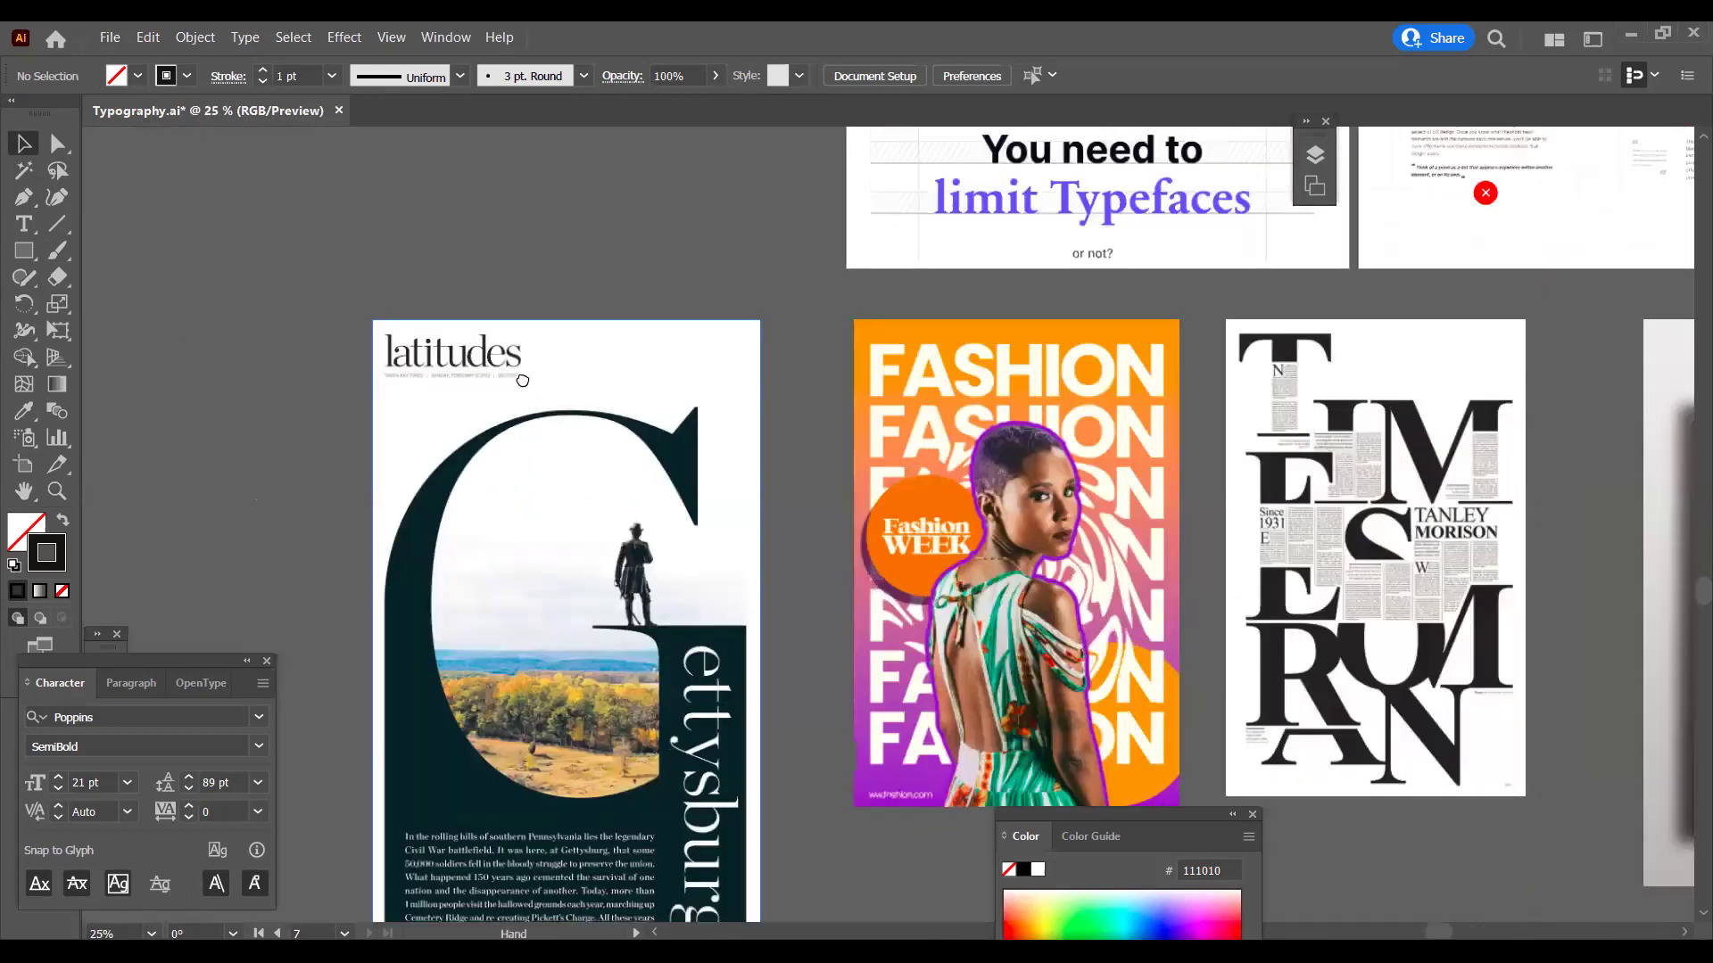
scroll(522, 381, "down", 3)
scroll(522, 381, "right", 3)
scroll(535, 353, "right", 2)
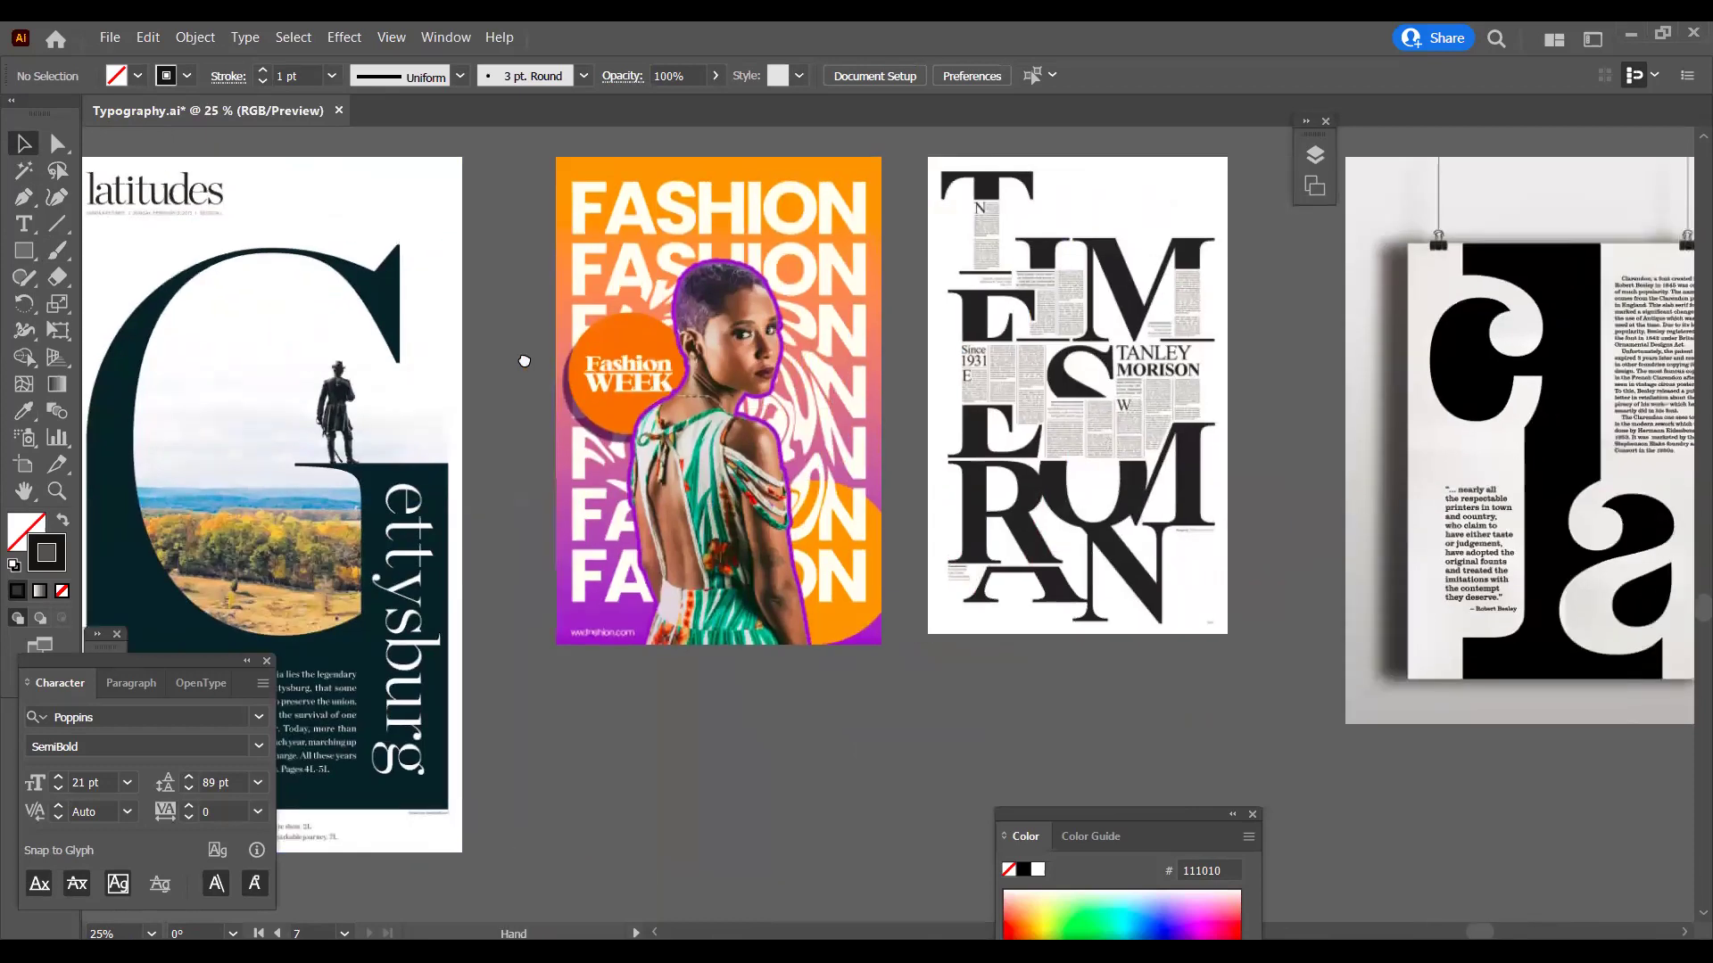
scroll(530, 405, "right", 2)
scroll(530, 405, "up", 1)
scroll(562, 336, "left", 3)
scroll(561, 336, "left", 1)
key("alt+space")
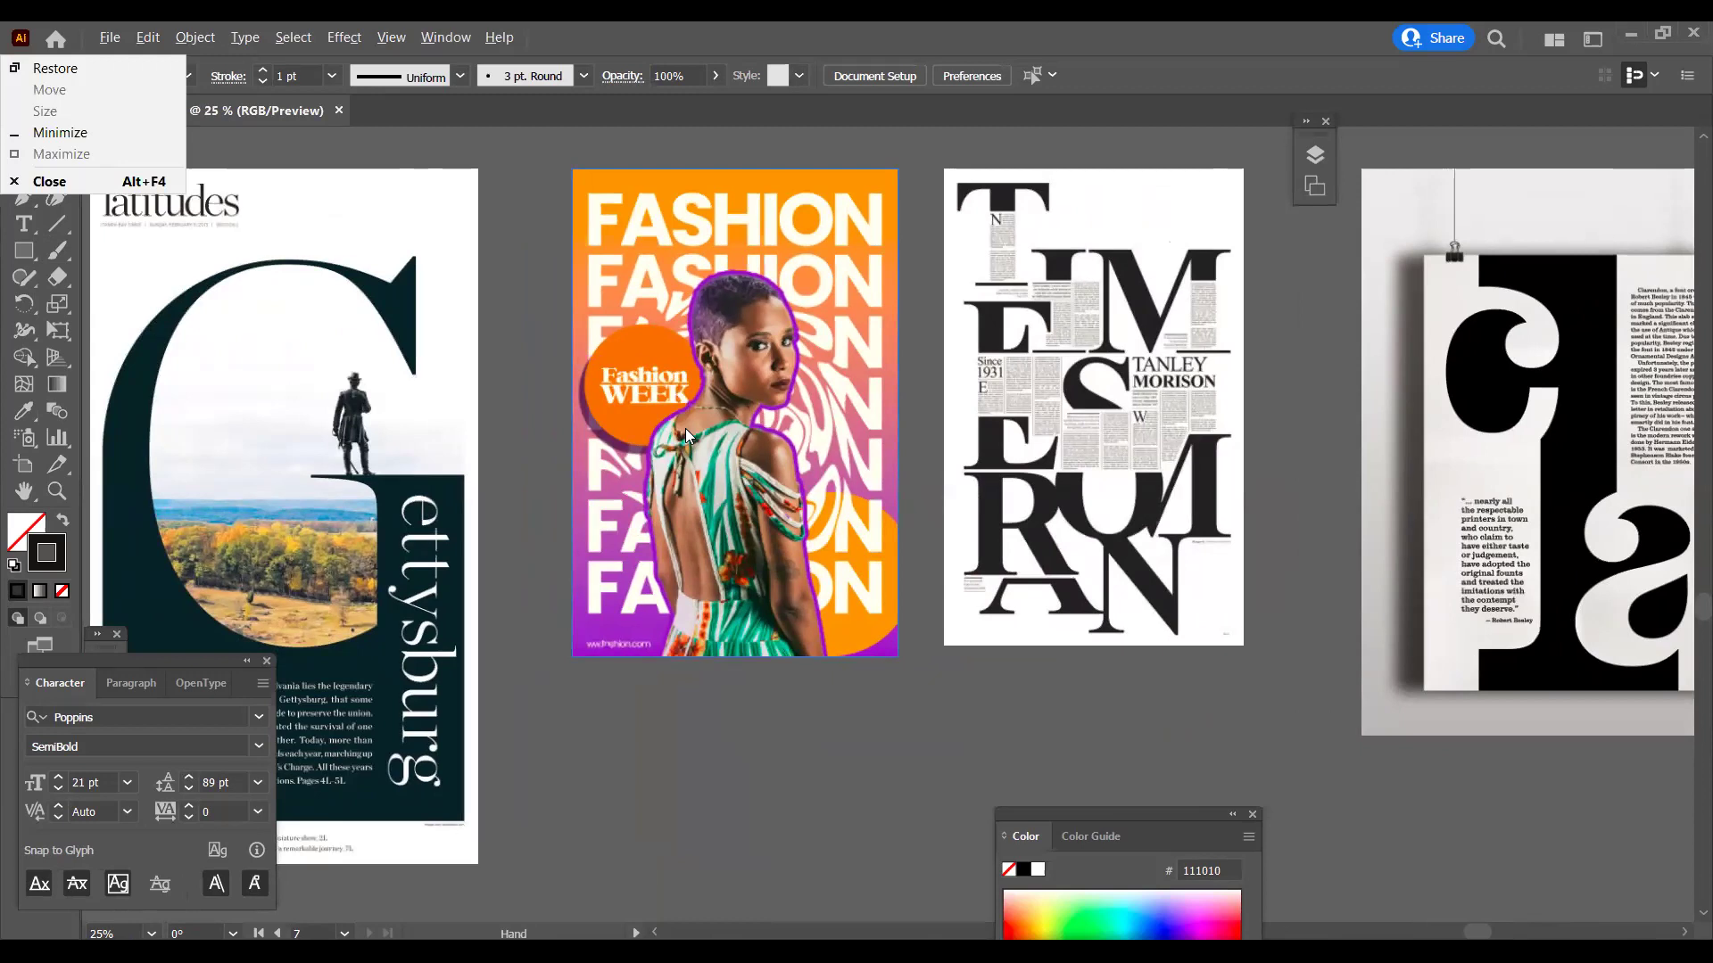
key("Escape")
left_click(703, 440)
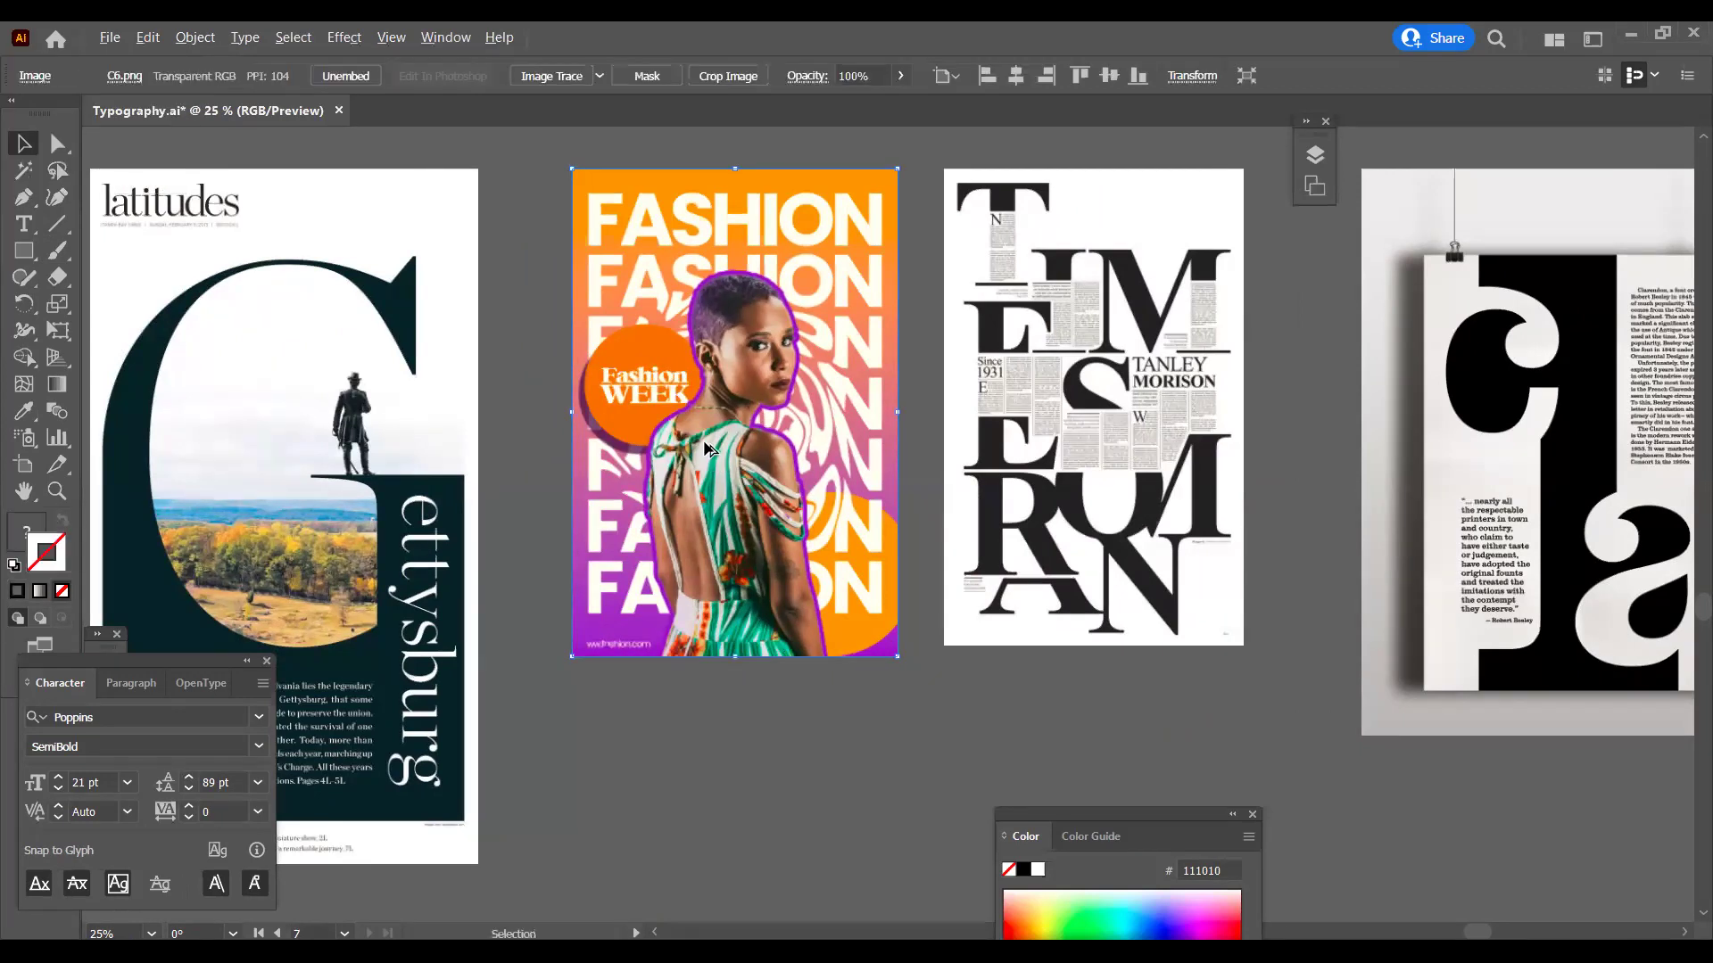
scroll(703, 441, "down", 1)
- Move the FASHION poster beside the latitudes poster and enlarge it to match that height
left_click_drag(630, 589, 567, 670)
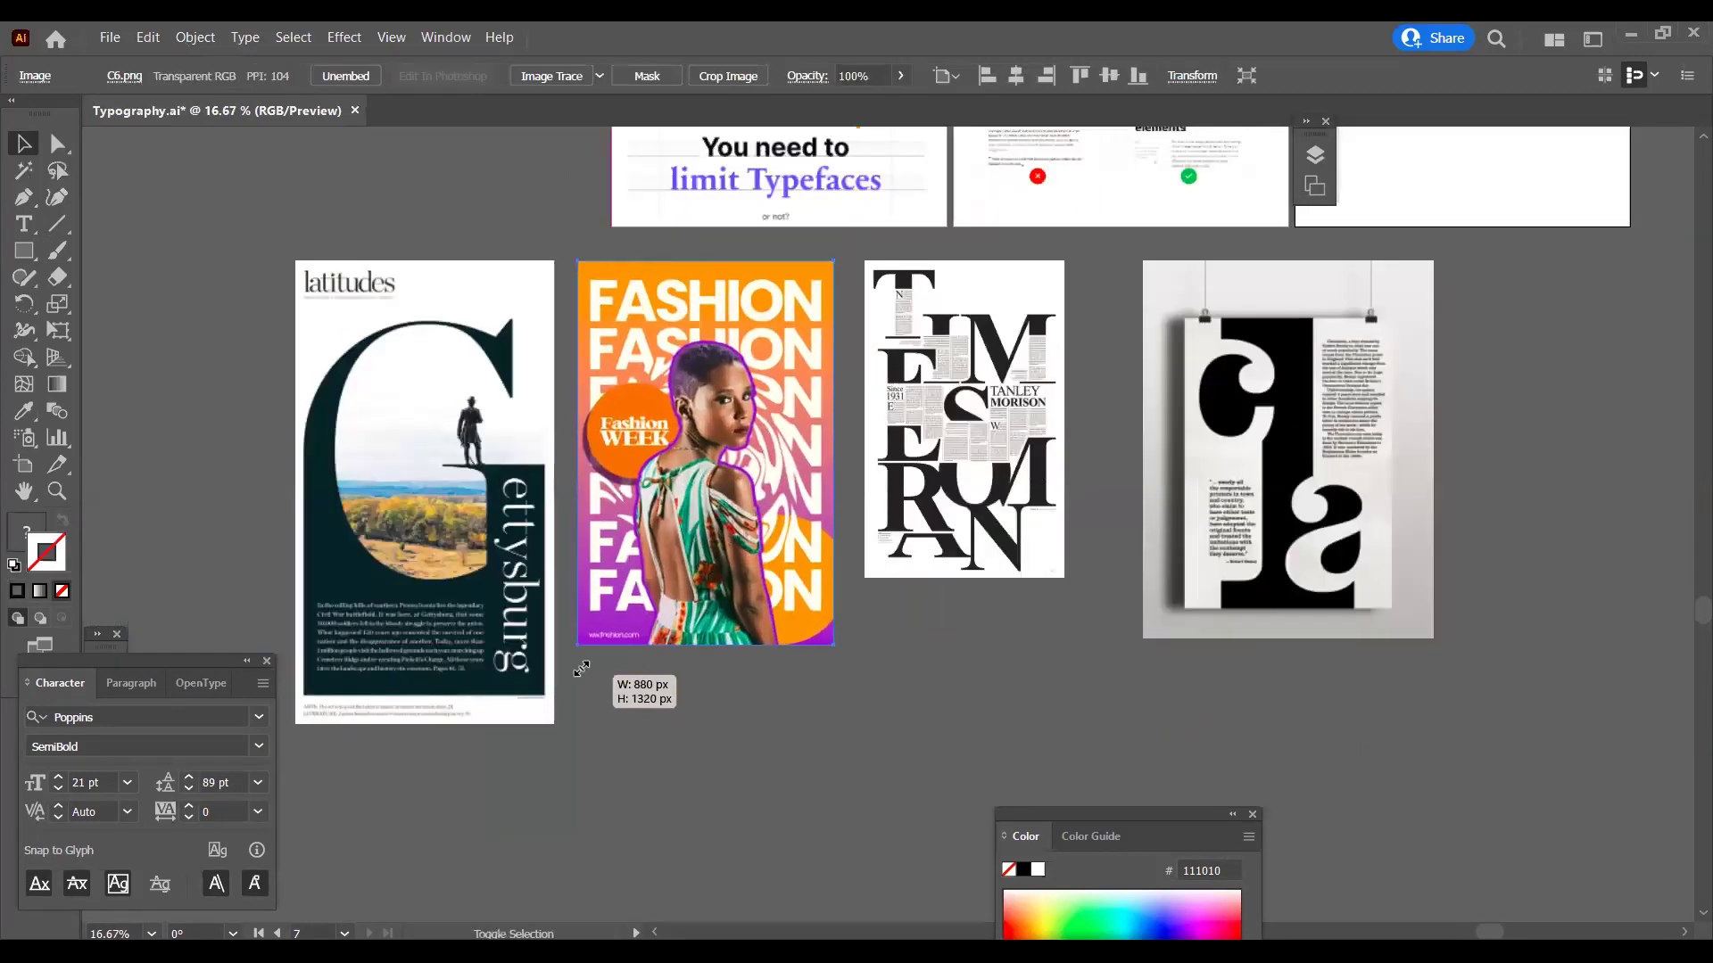
key("ctrl+minus")
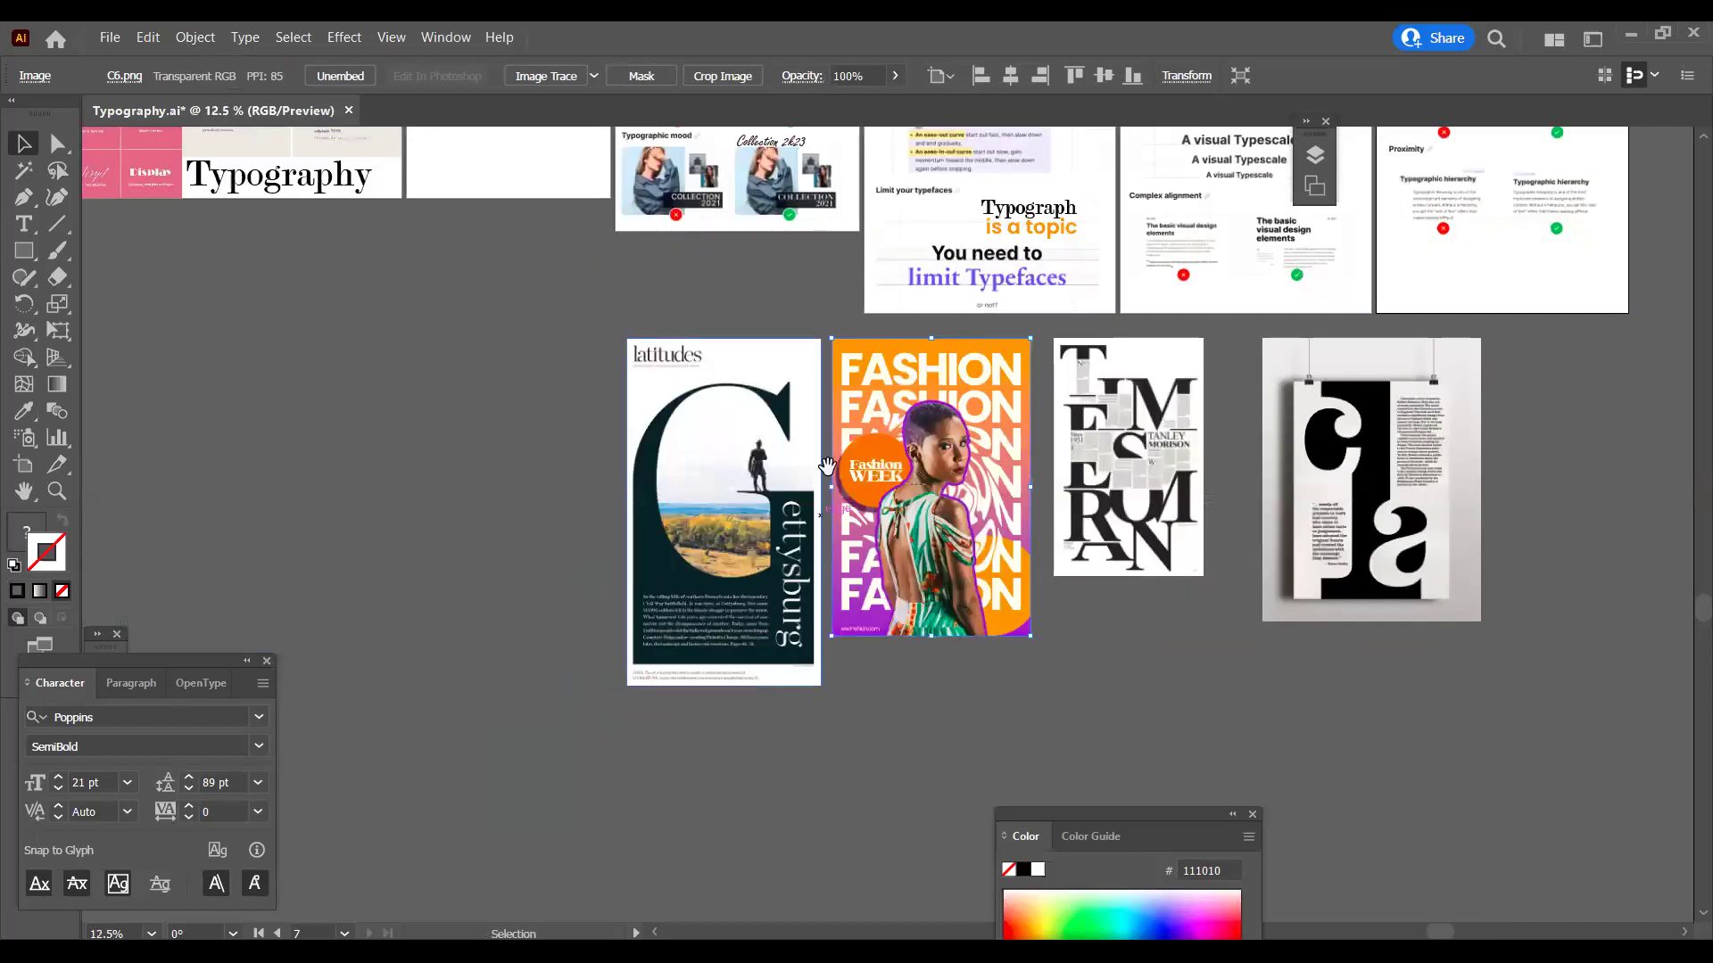
double_click(656, 436)
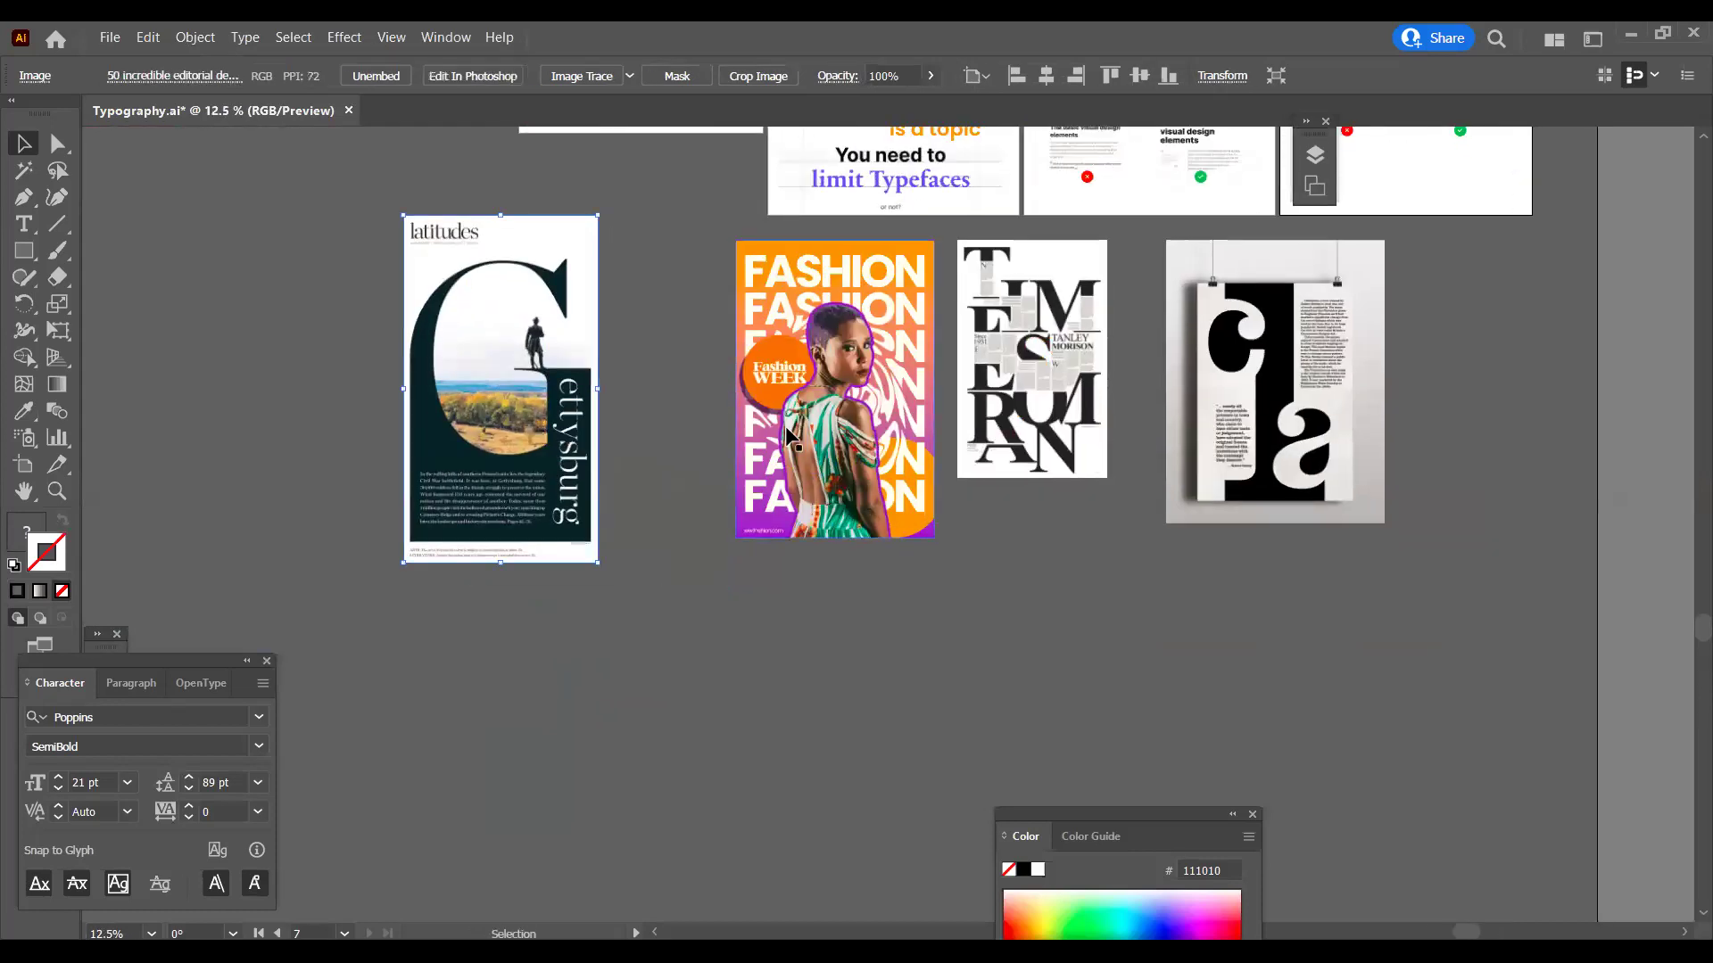
double_click(699, 576)
left_click_drag(759, 432, 632, 407)
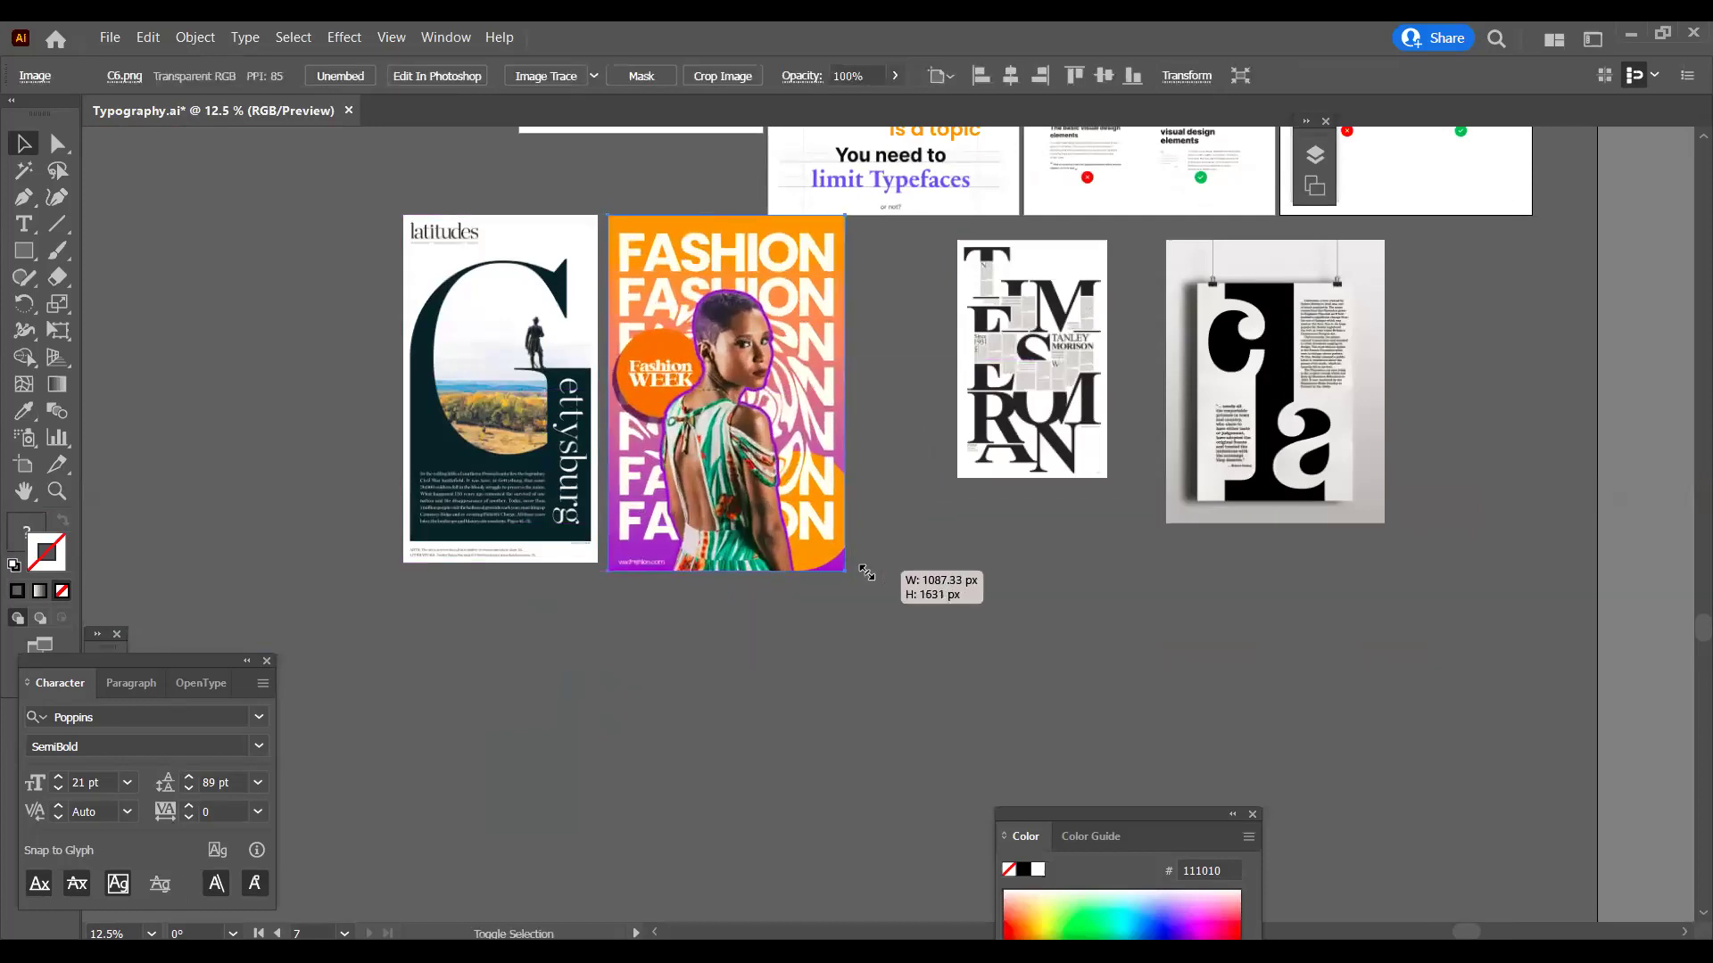
left_click_drag(807, 516, 839, 563)
- Move and enlarge the Times Roman and black-and-white 'ca' posters to complete the row
left_click_drag(991, 357, 877, 333)
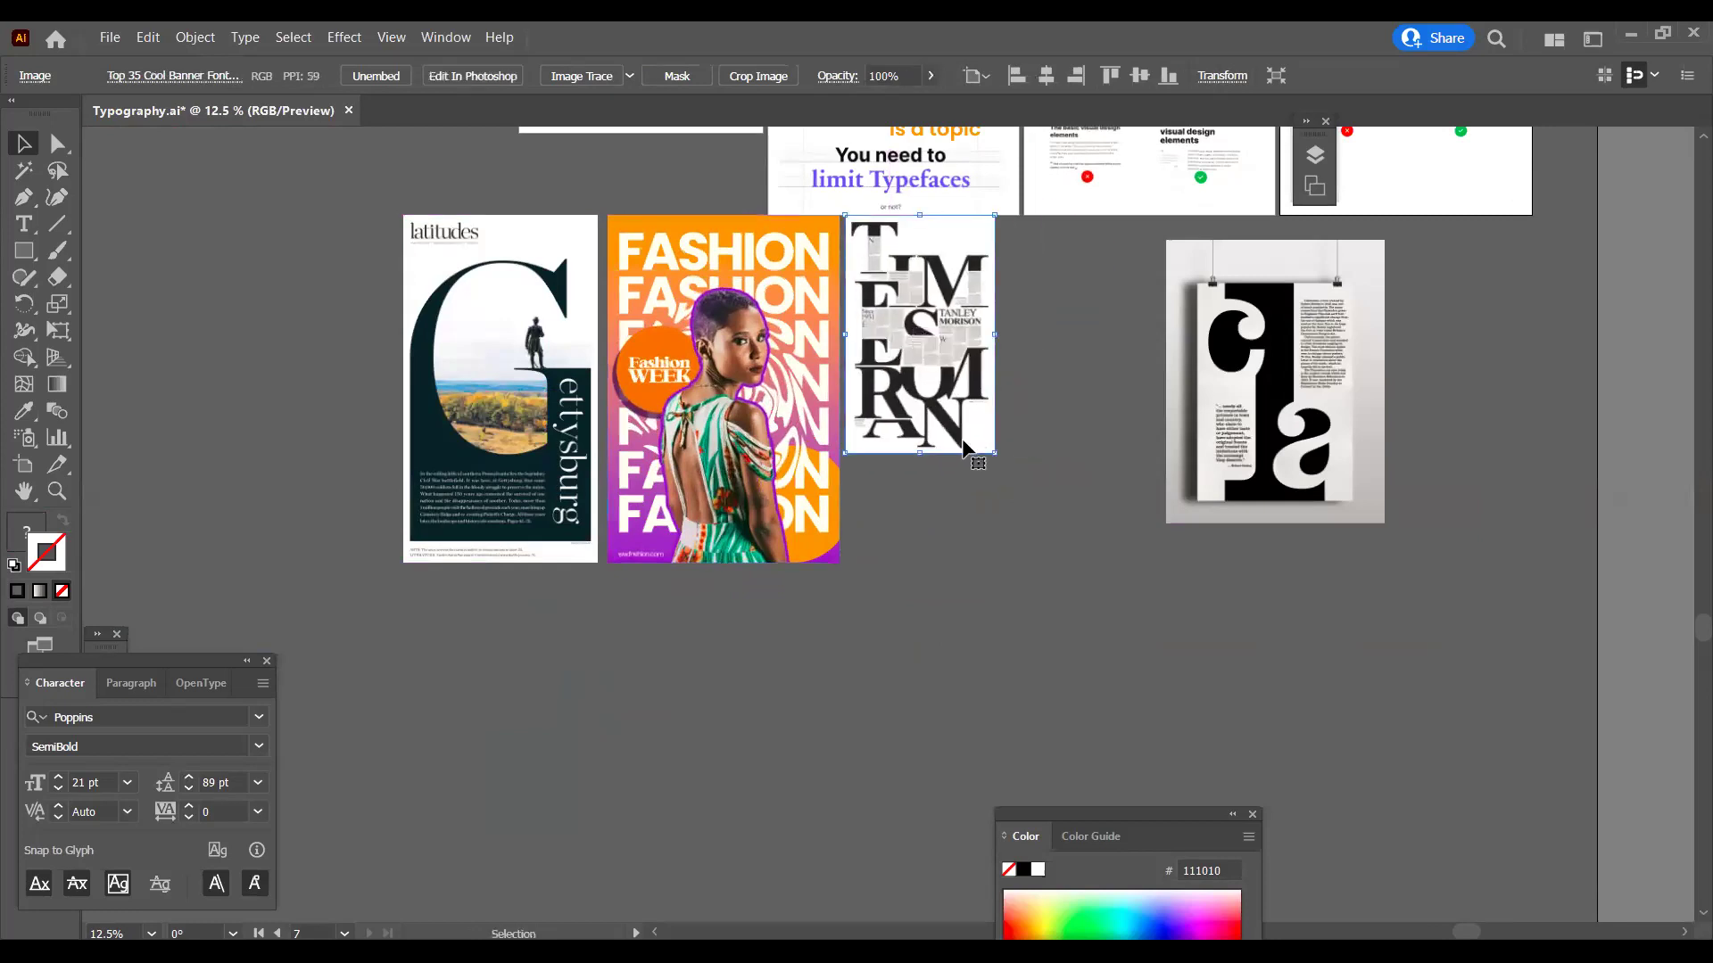
left_click_drag(992, 449, 1063, 562)
left_click_drag(1175, 317, 1081, 293)
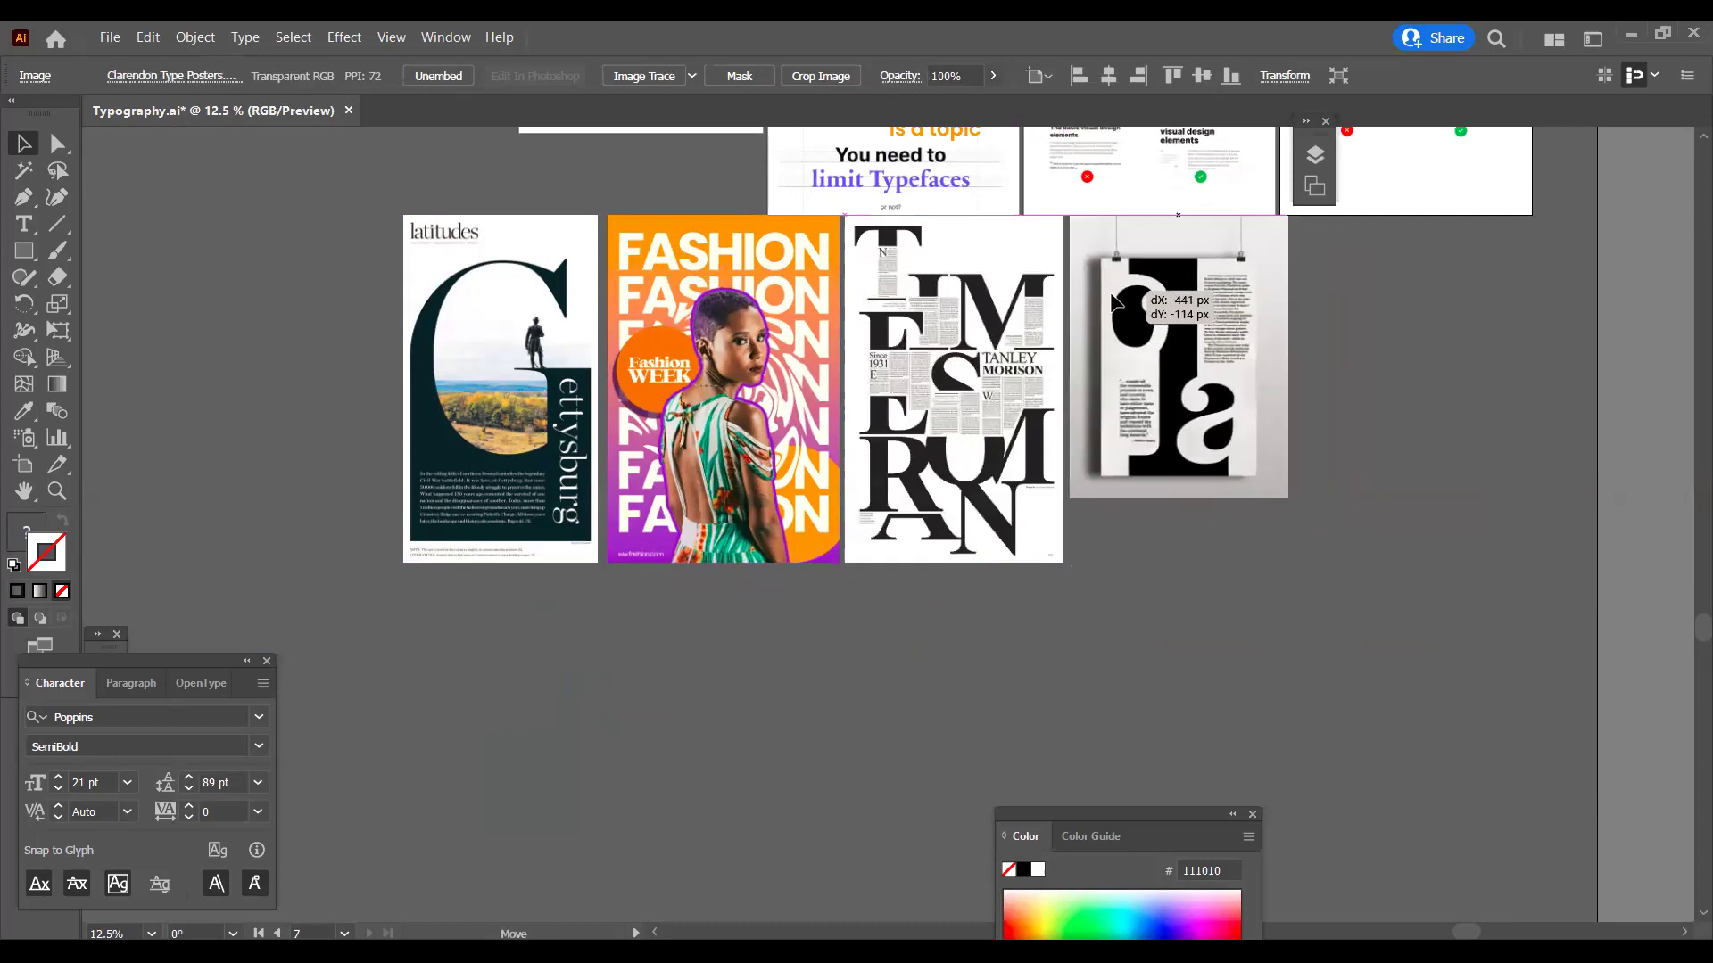
left_click_drag(1289, 499, 1335, 557)
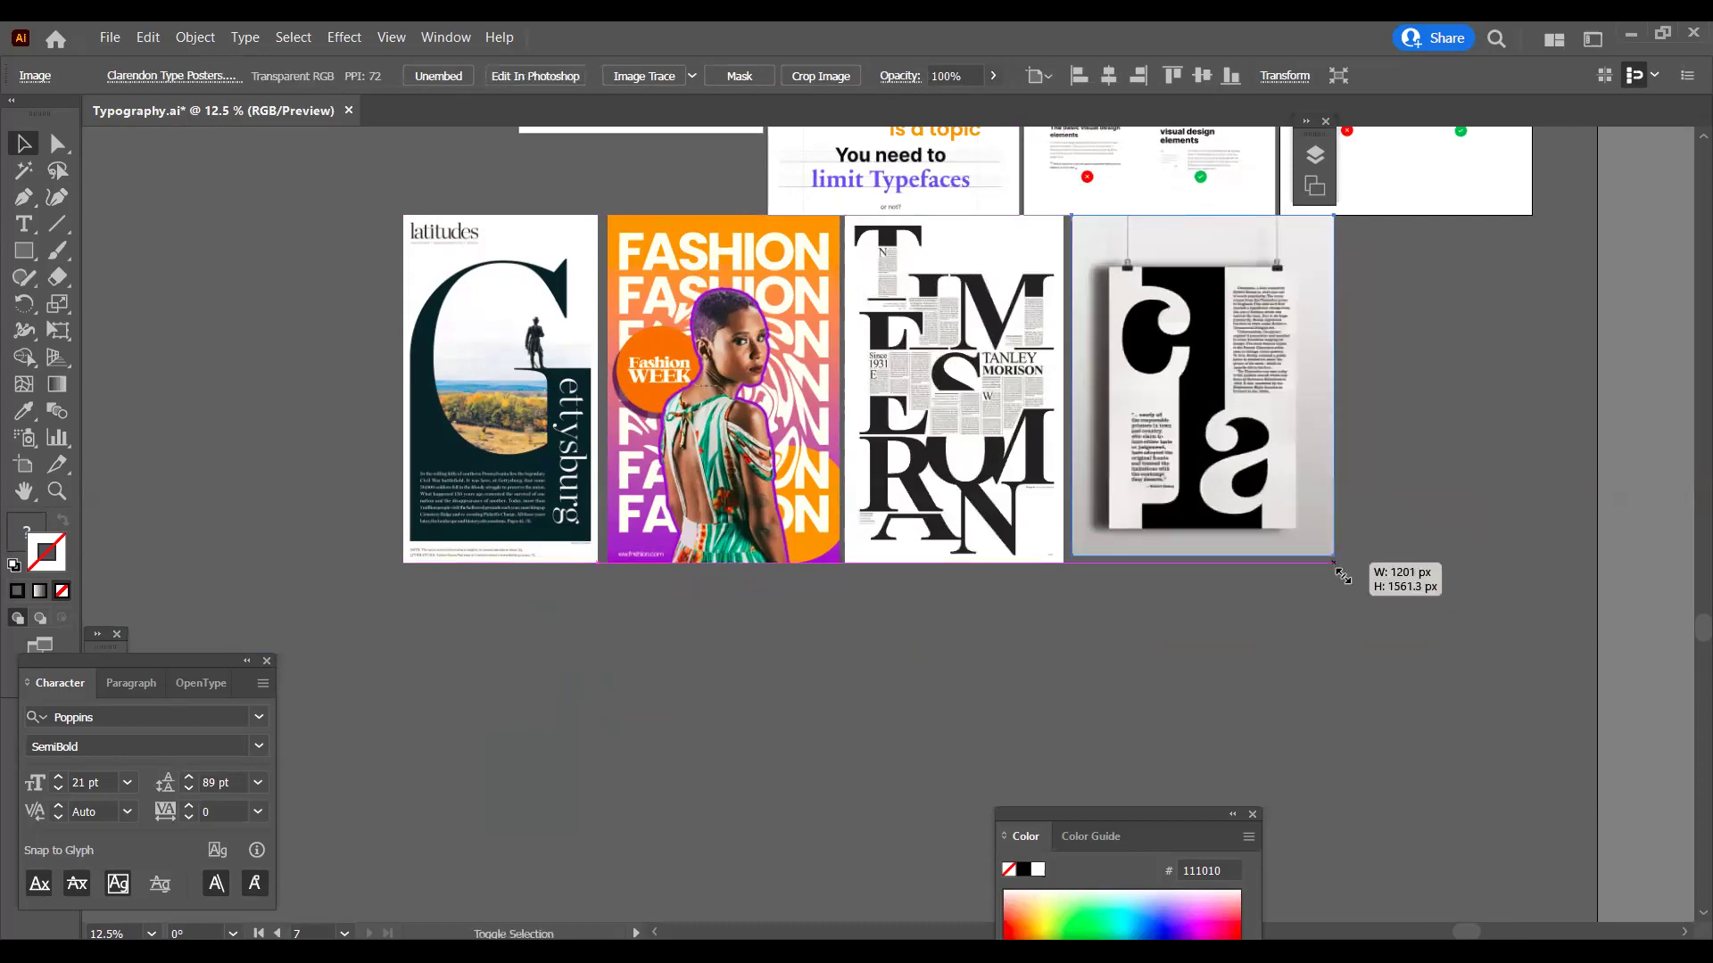
left_click(1354, 644)
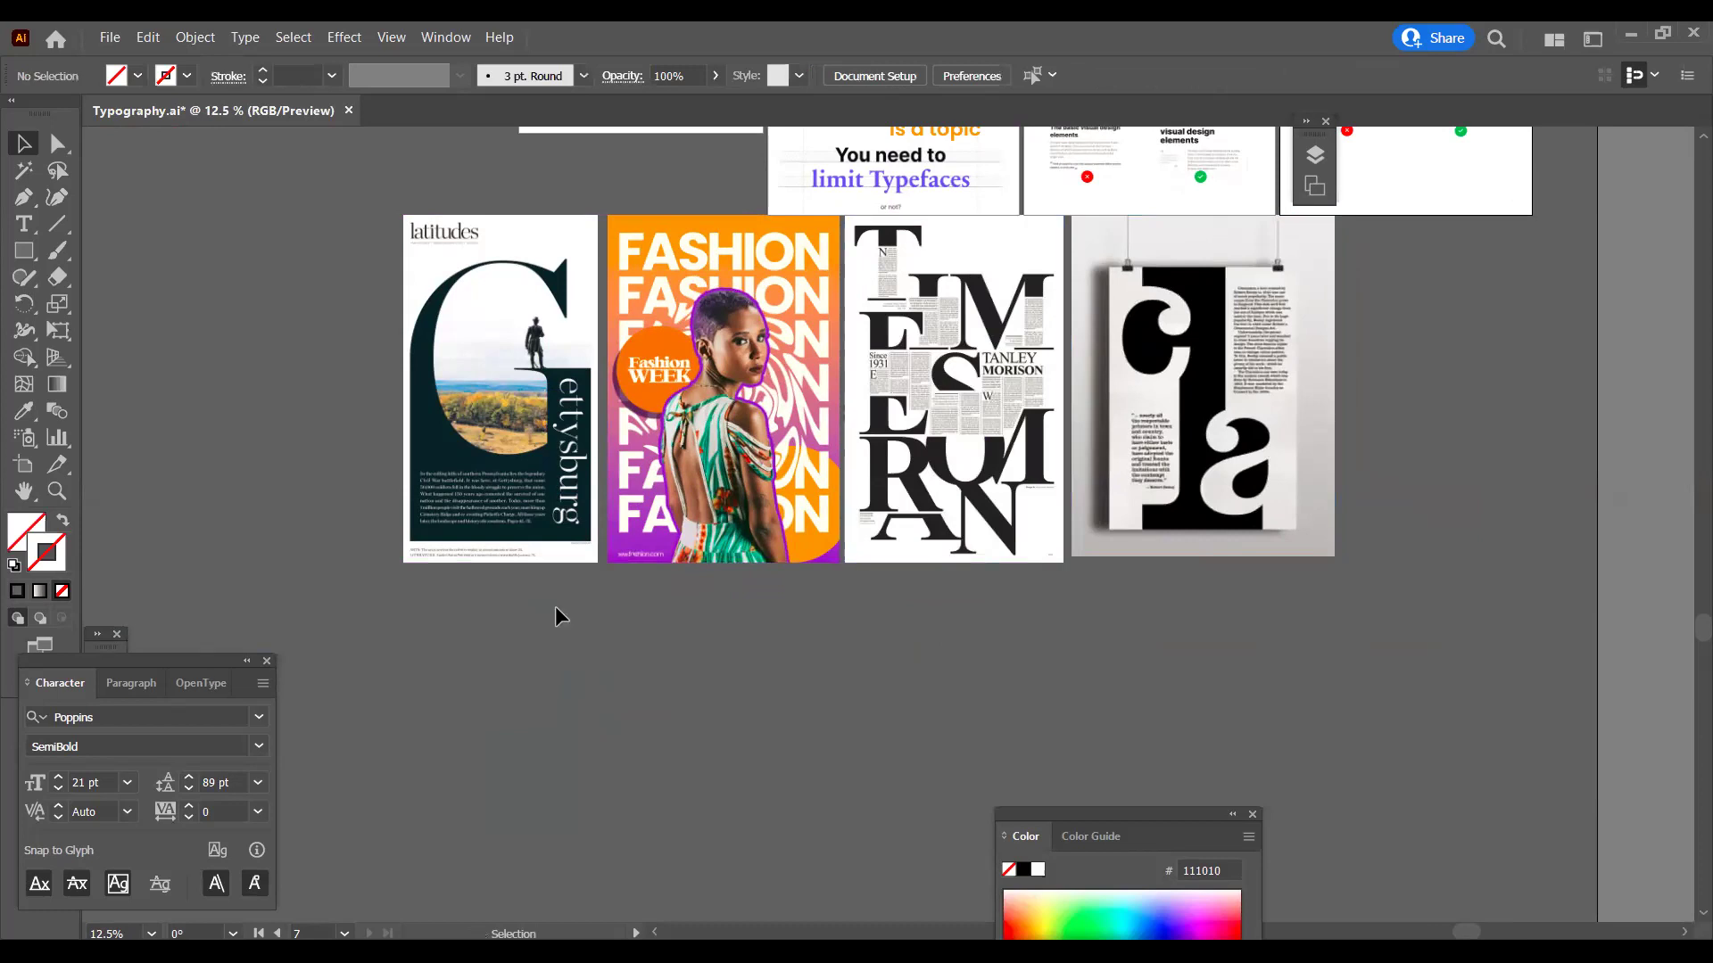
scroll(709, 481, "up", 2)
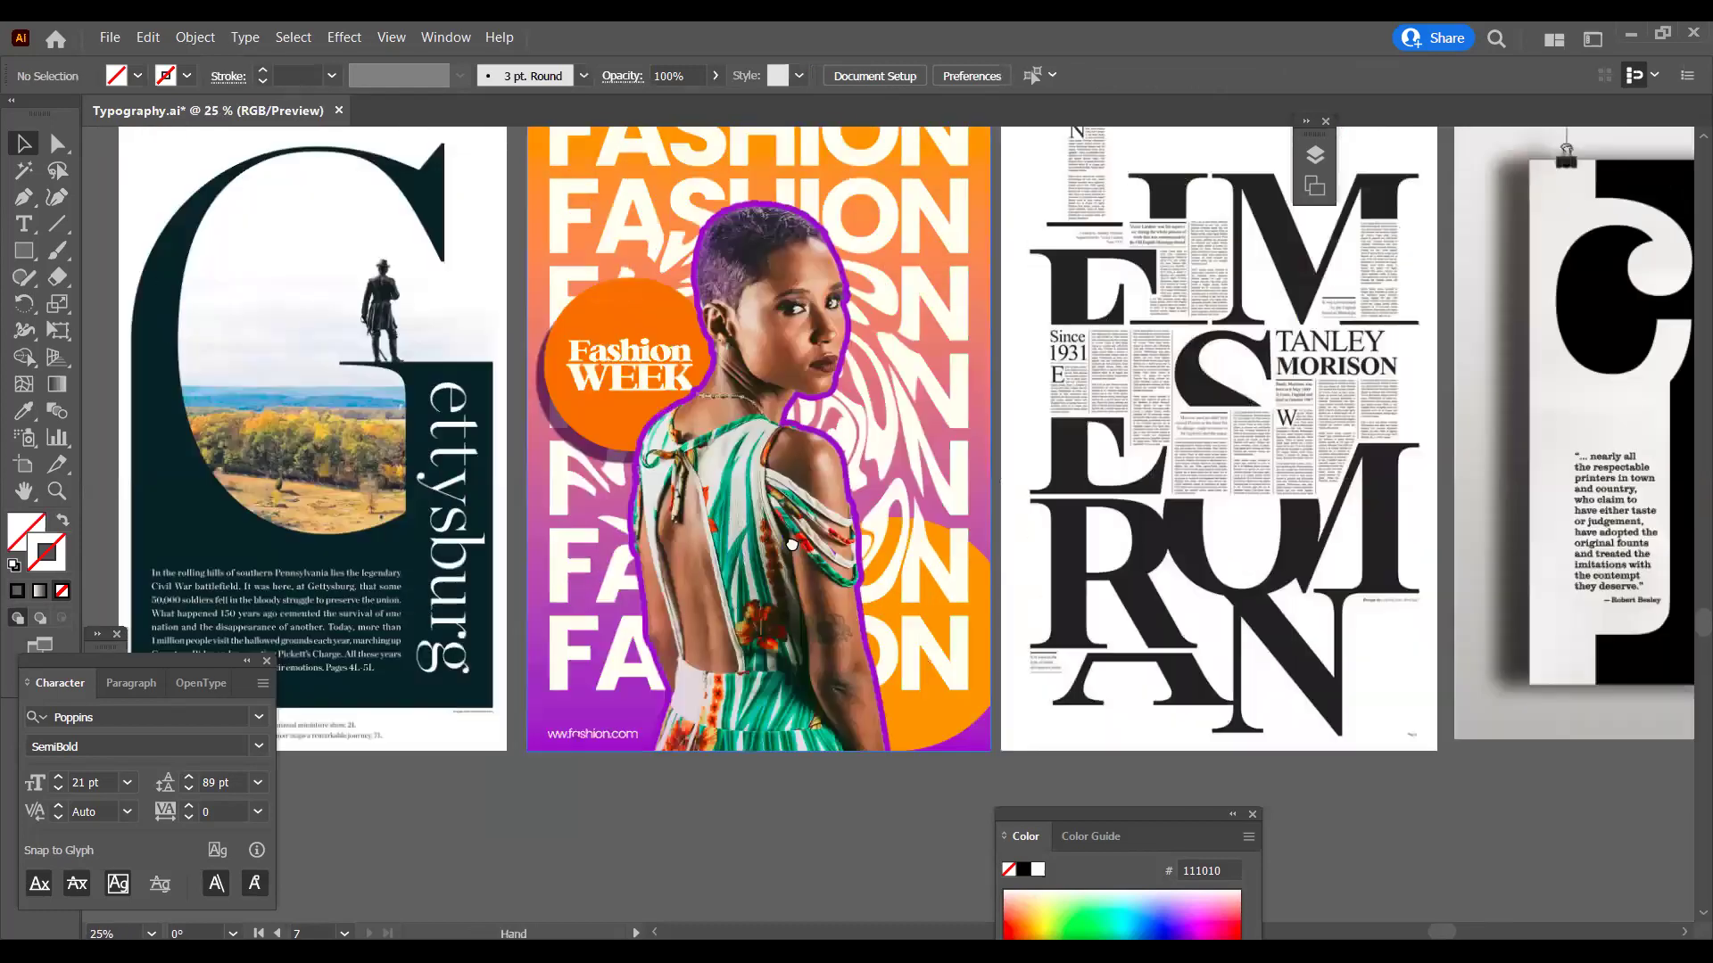
scroll(813, 407, "down", 1)
scroll(814, 407, "up", 1)
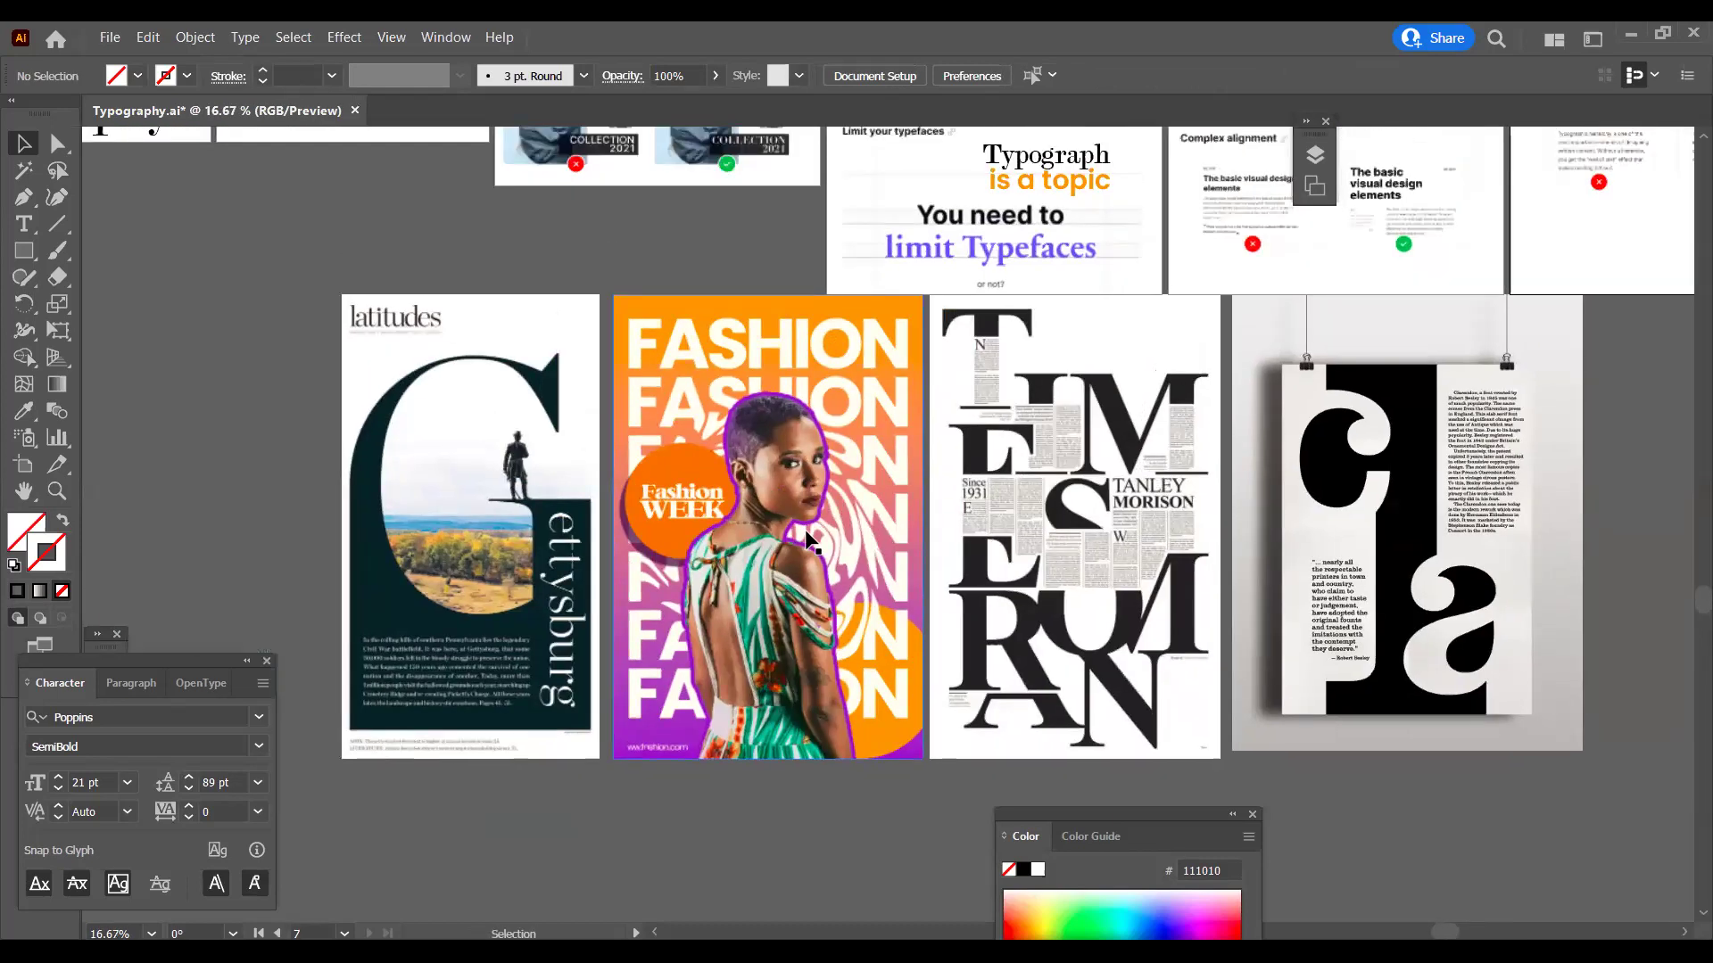
scroll(794, 509, "up", 1)
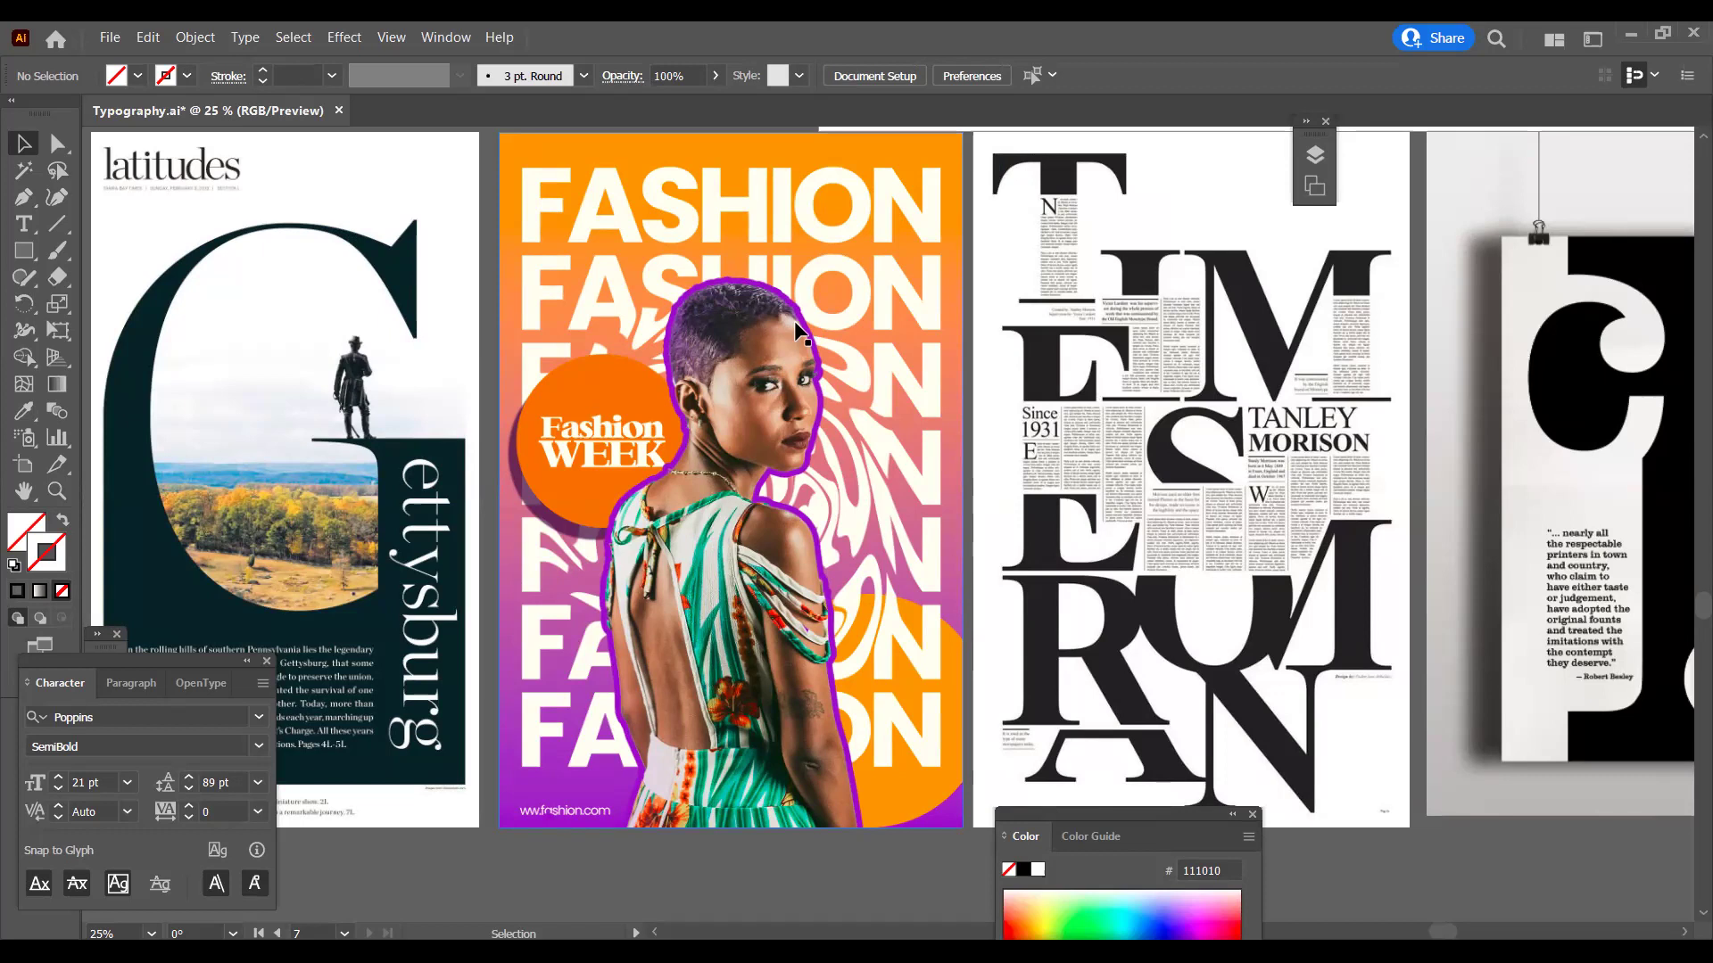
left_click(584, 443)
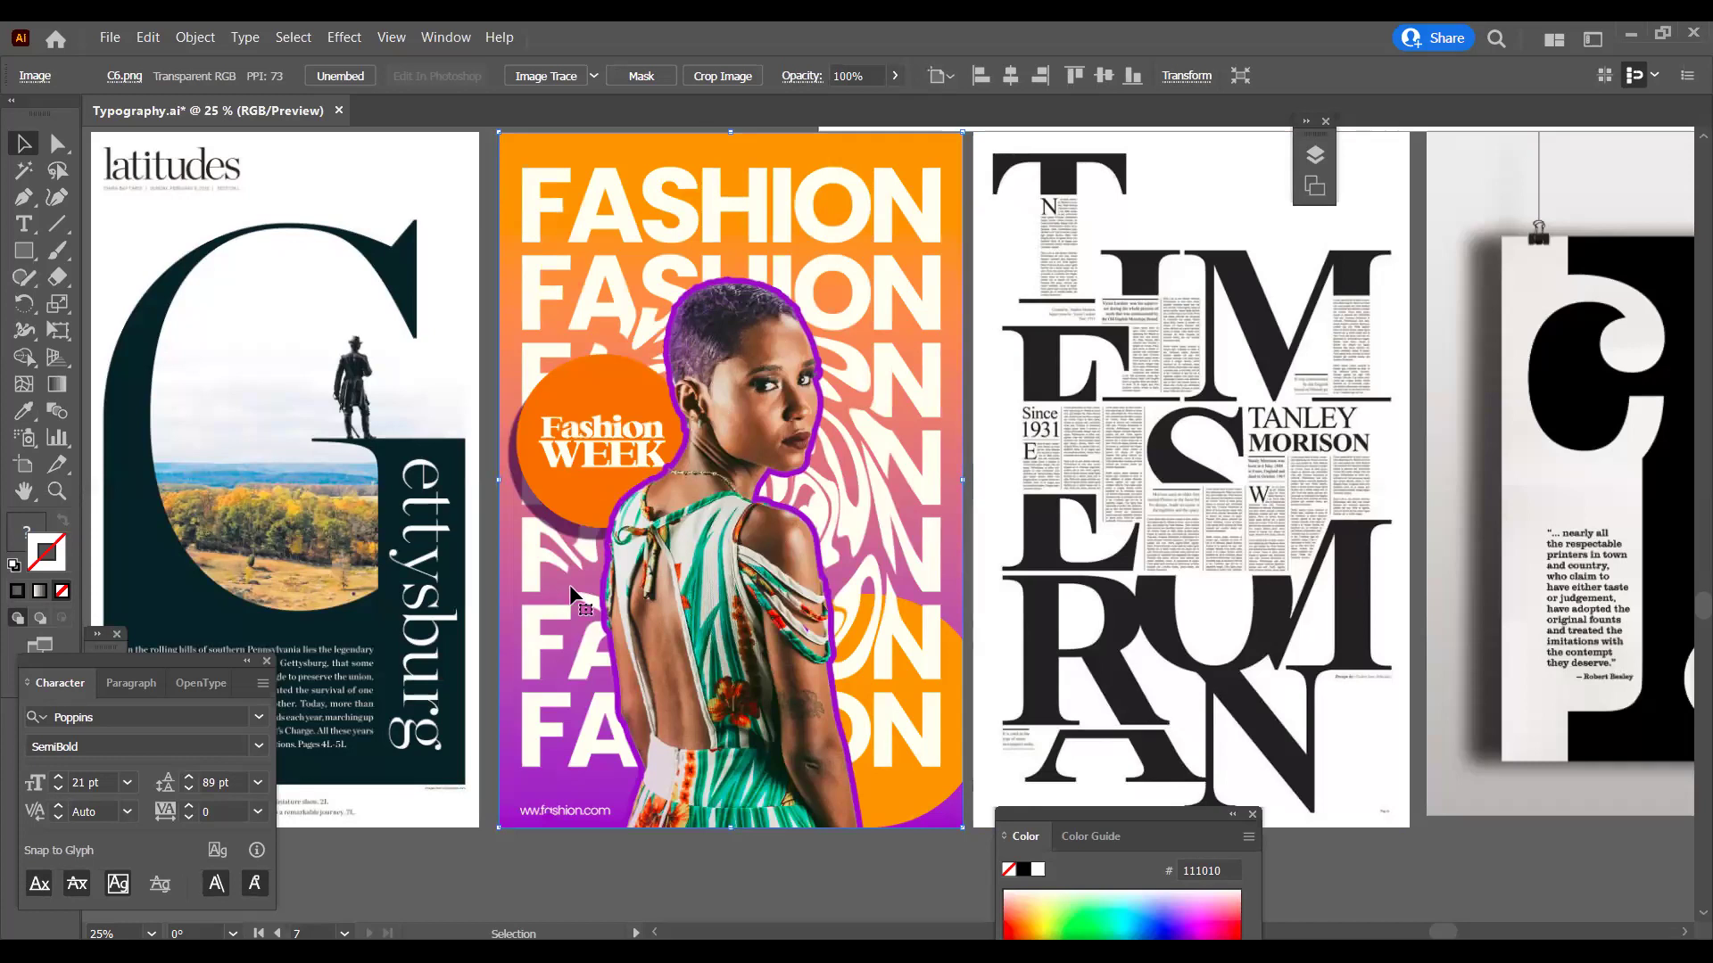
mouse_move(402, 407)
left_mouse_down()
mouse_move(843, 392)
mouse_move(771, 331)
left_mouse_up()
key("space")
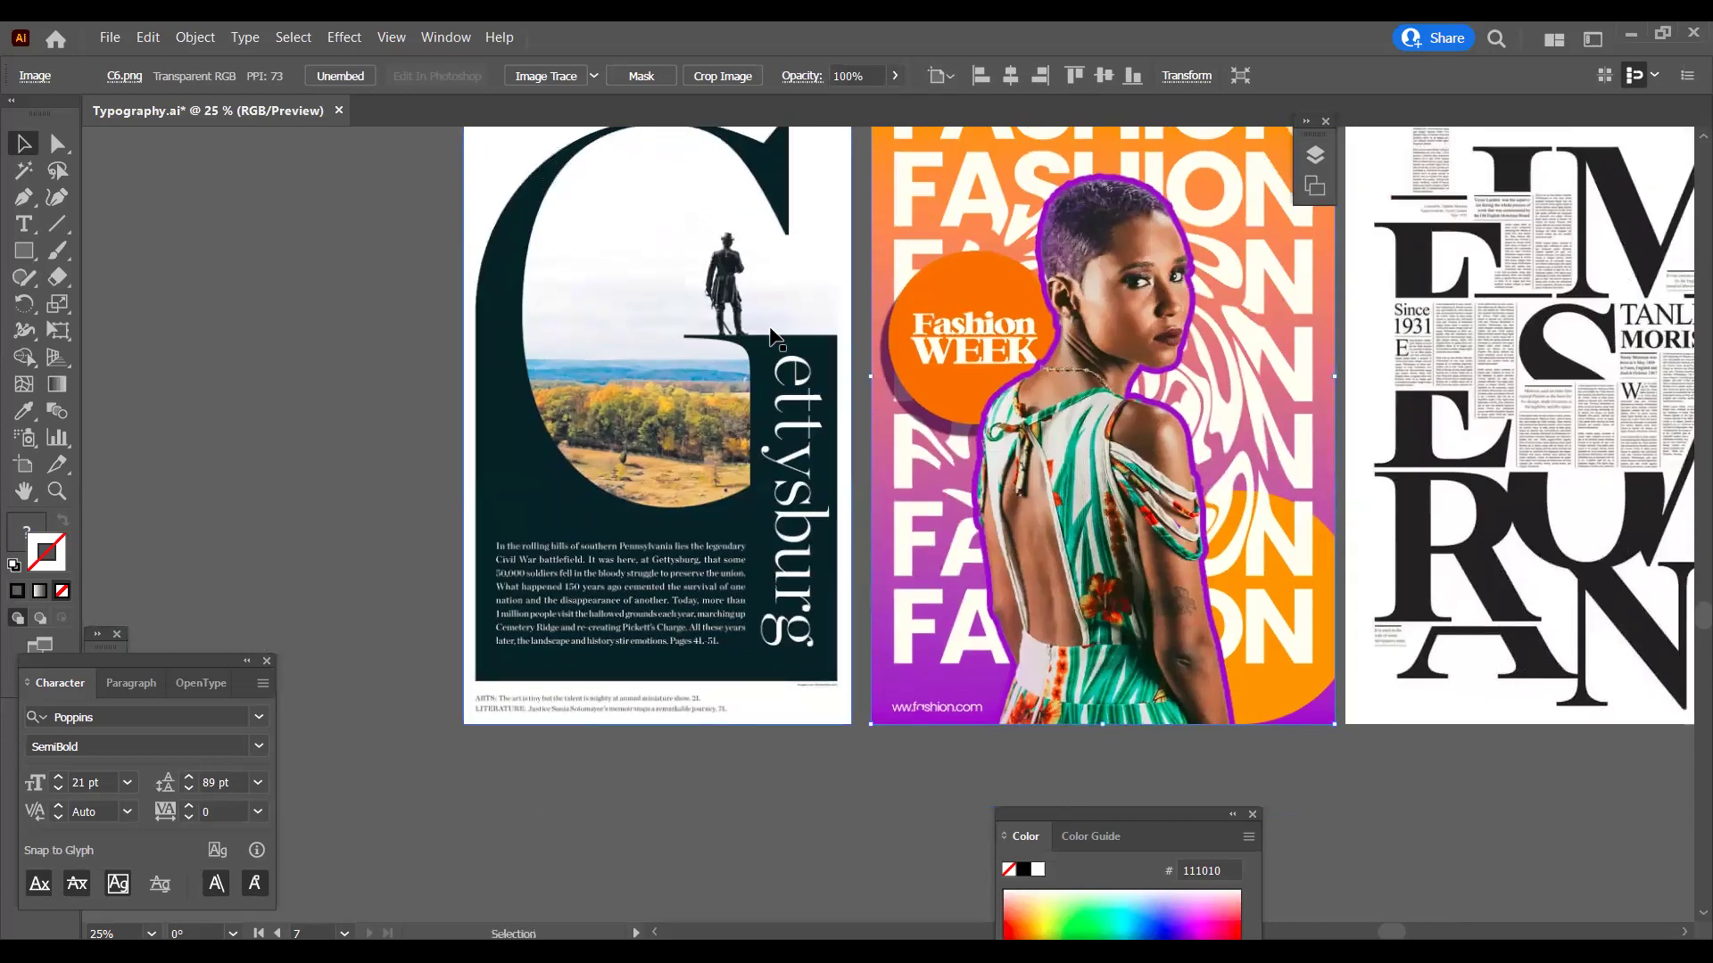
scroll(758, 375, "up", 3)
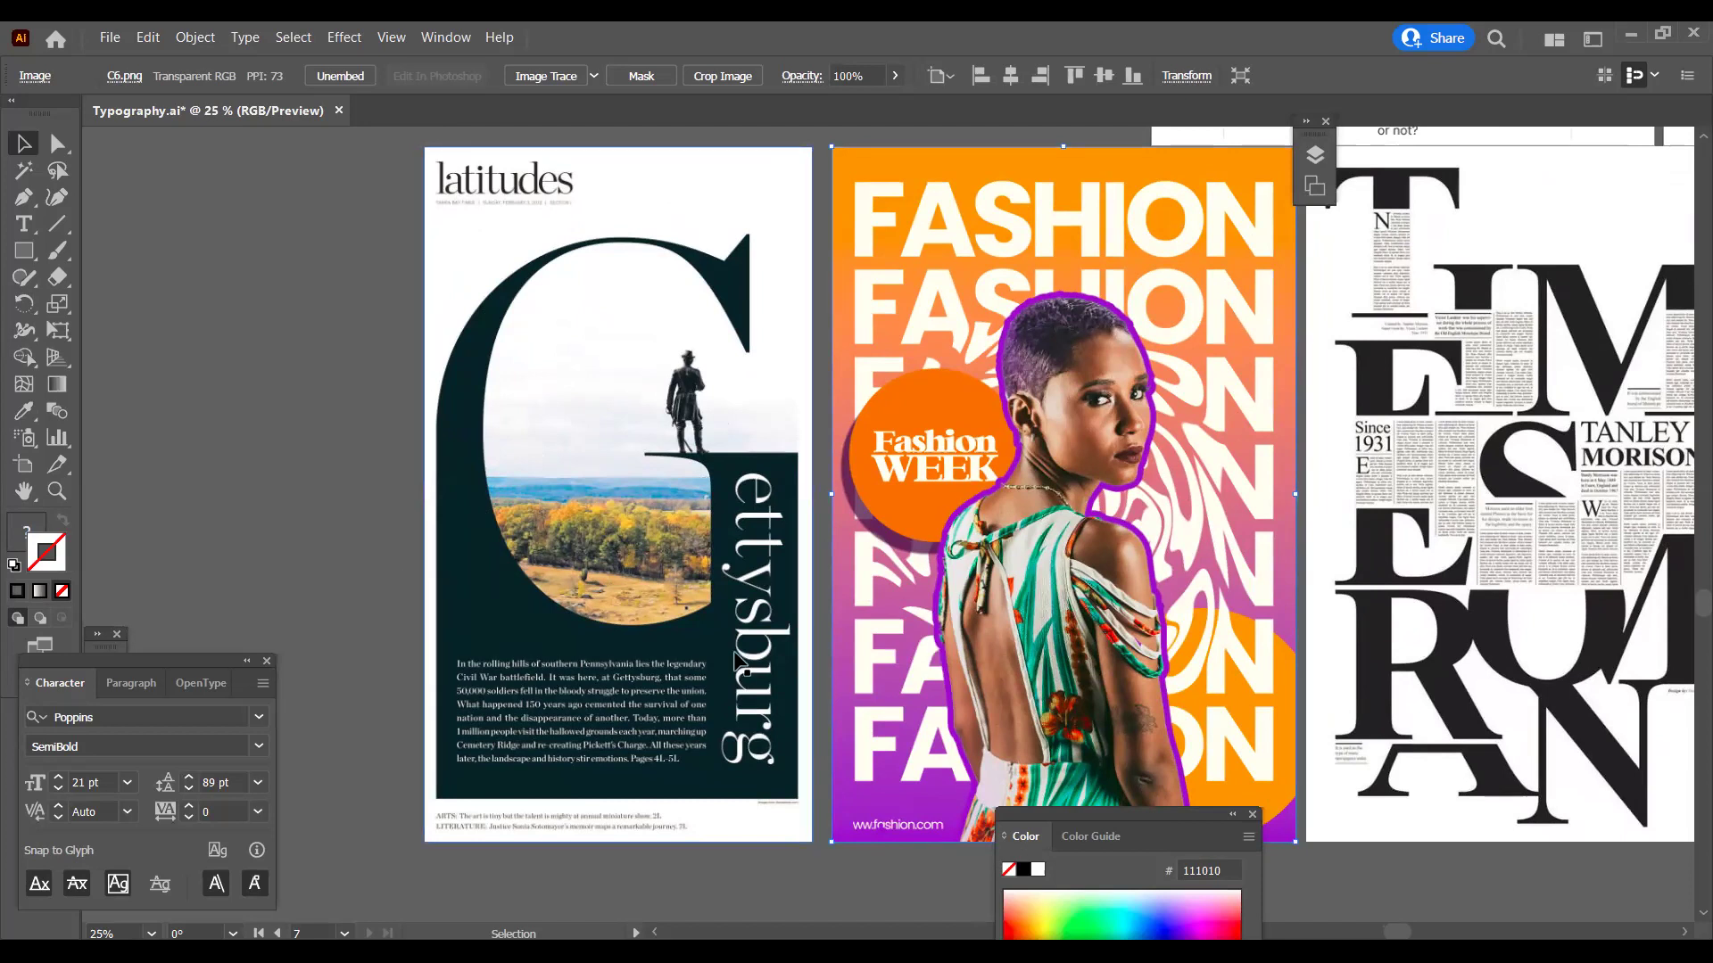
scroll(740, 664, "down", 3)
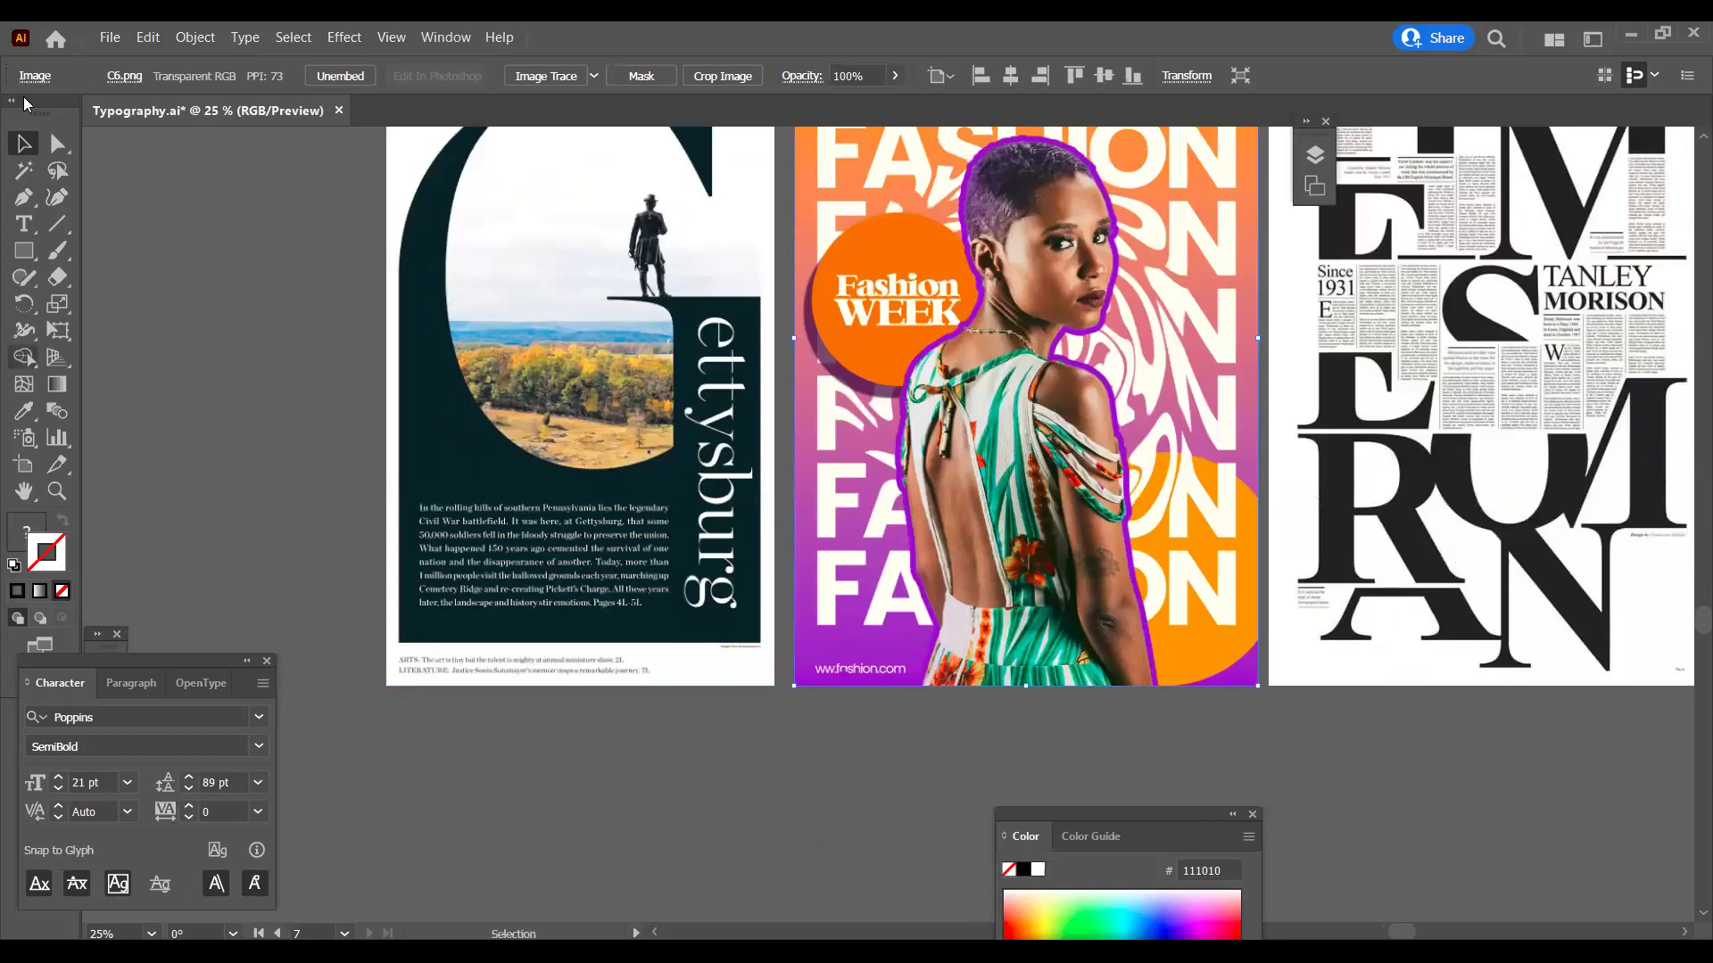
- Set up the Paintbrush with a white stroke and paint strokes around the Gettysburg poster's G
left_click(54, 254)
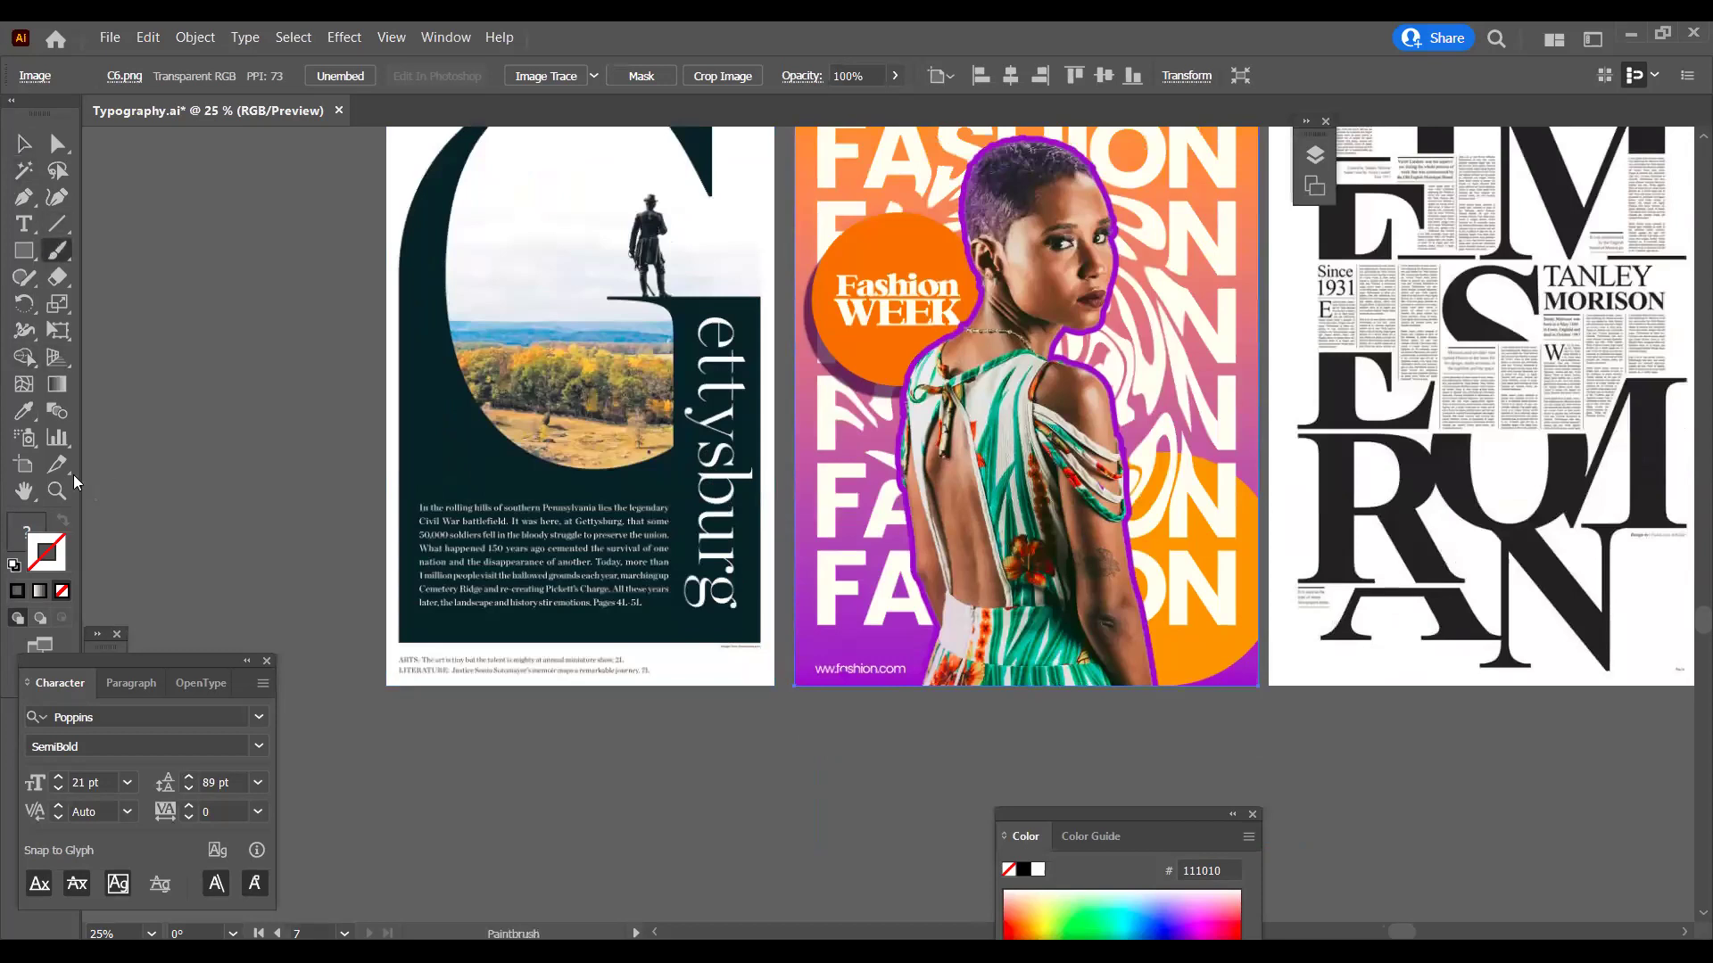
double_click(62, 565)
key("Return")
mouse_move(750, 308)
left_mouse_down()
mouse_move(678, 582)
mouse_move(671, 299)
left_mouse_up()
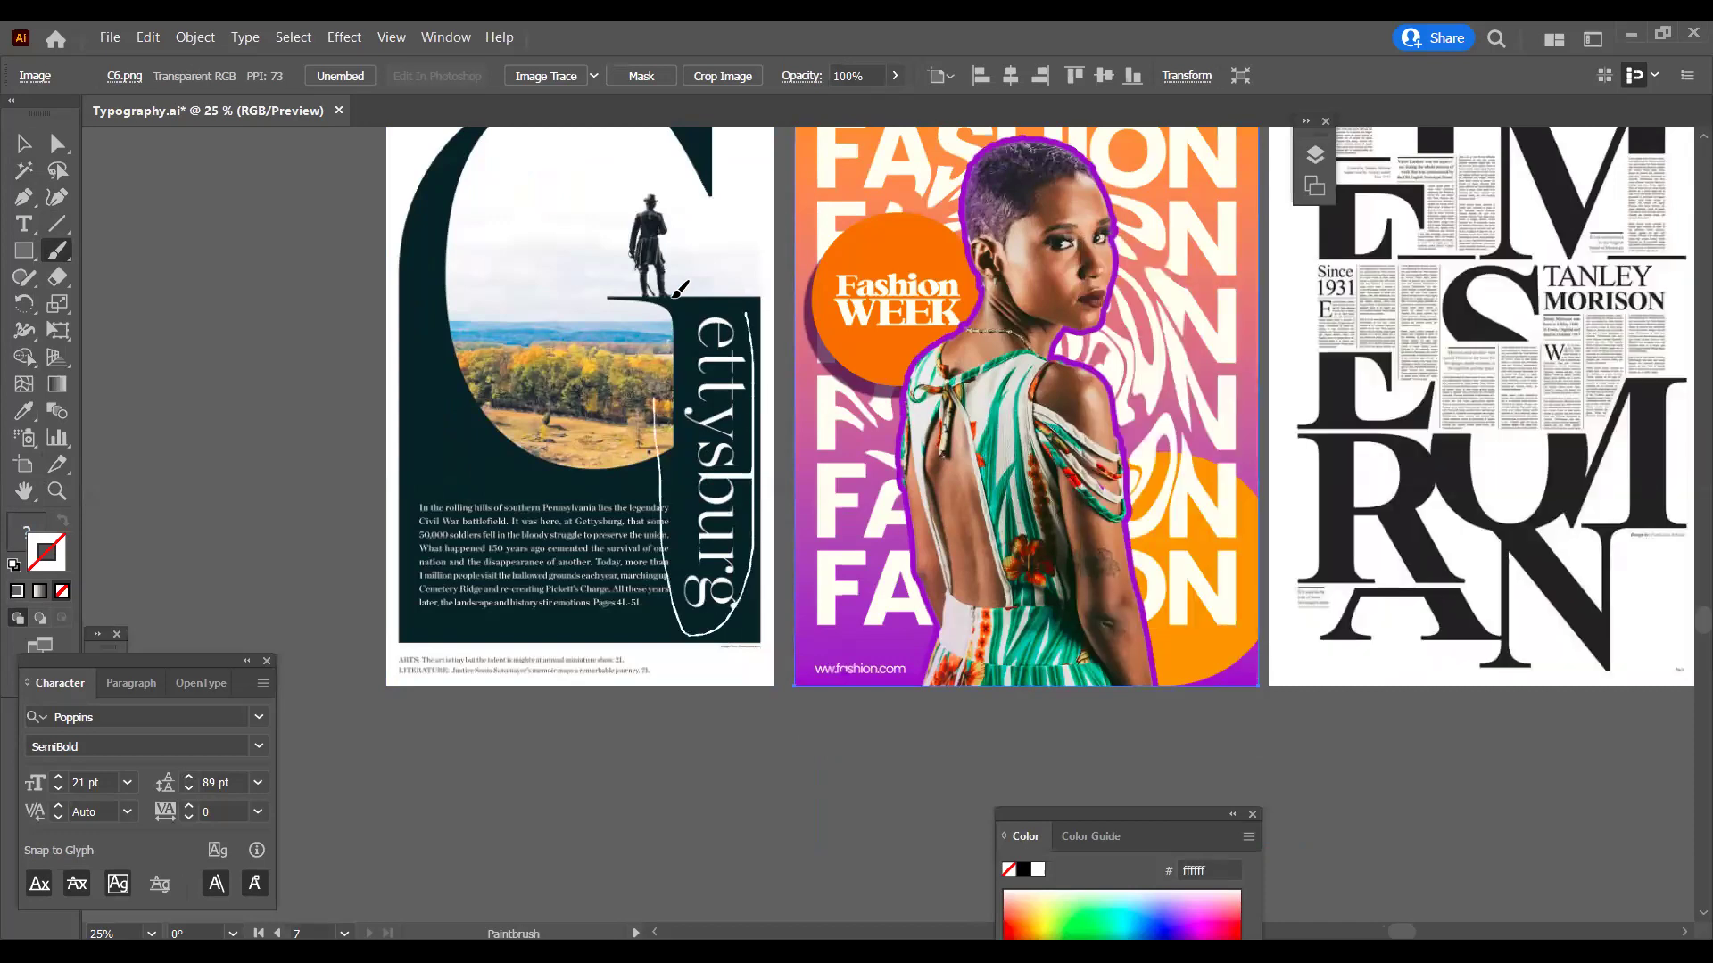
mouse_move(669, 617)
left_mouse_down()
mouse_move(517, 616)
mouse_move(553, 598)
mouse_move(603, 665)
left_mouse_up()
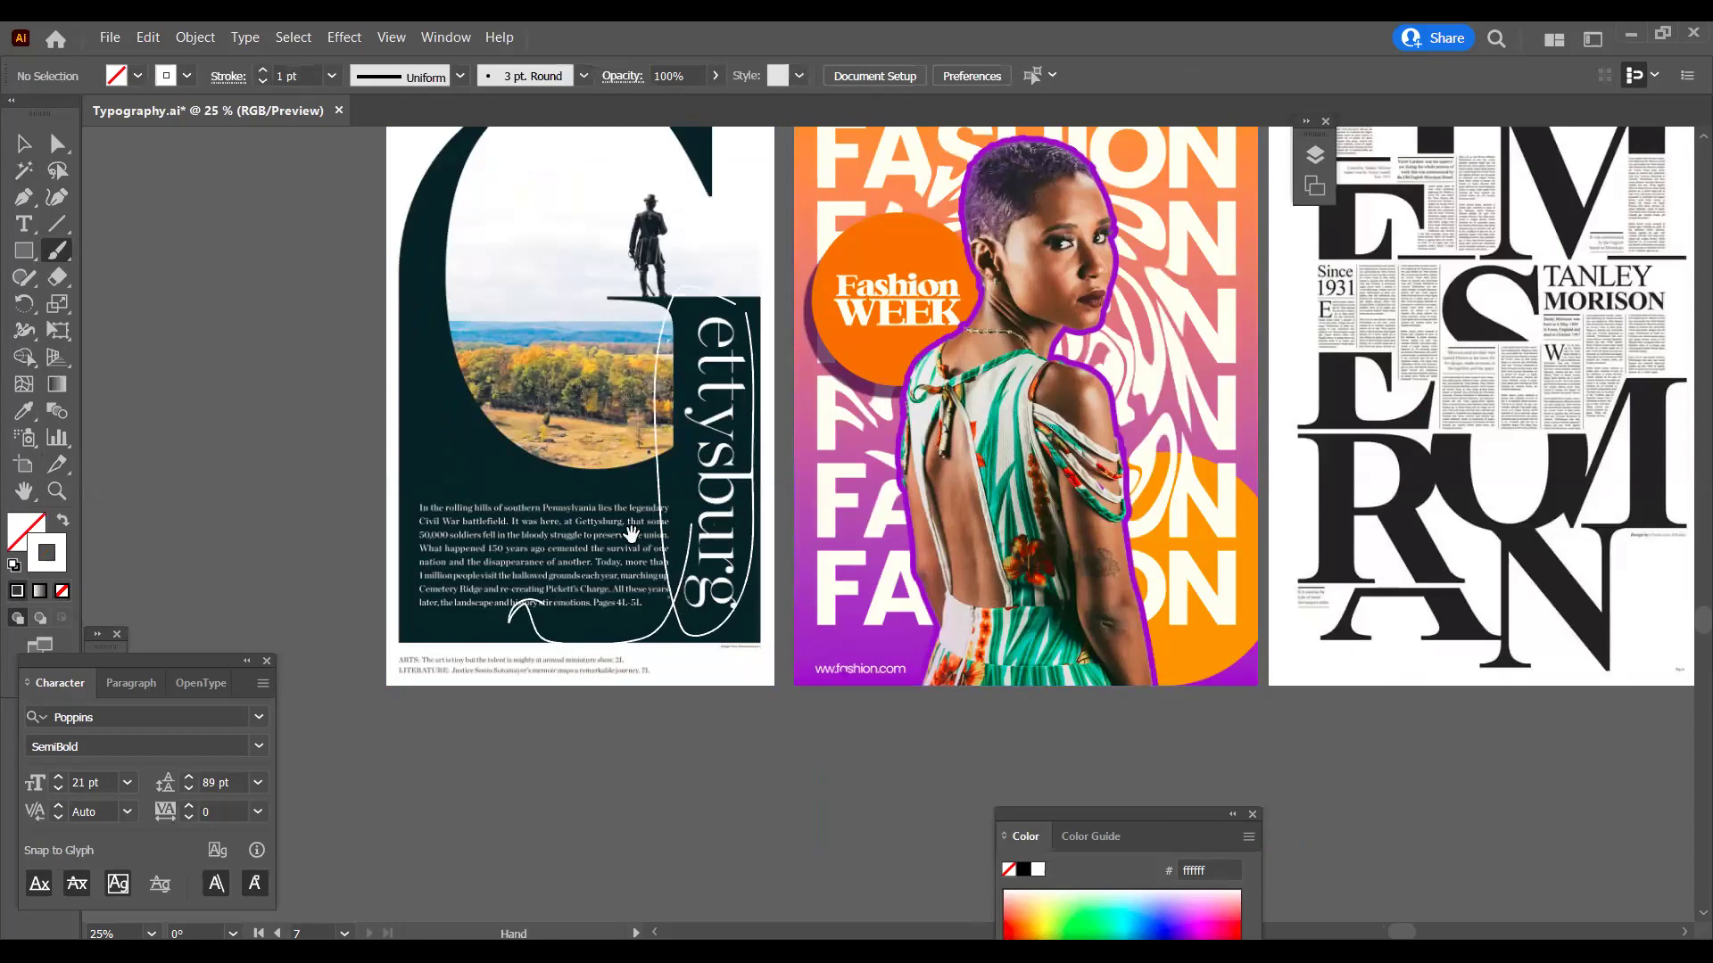
scroll(632, 535, "up", 2)
left_click_drag(695, 270, 671, 382)
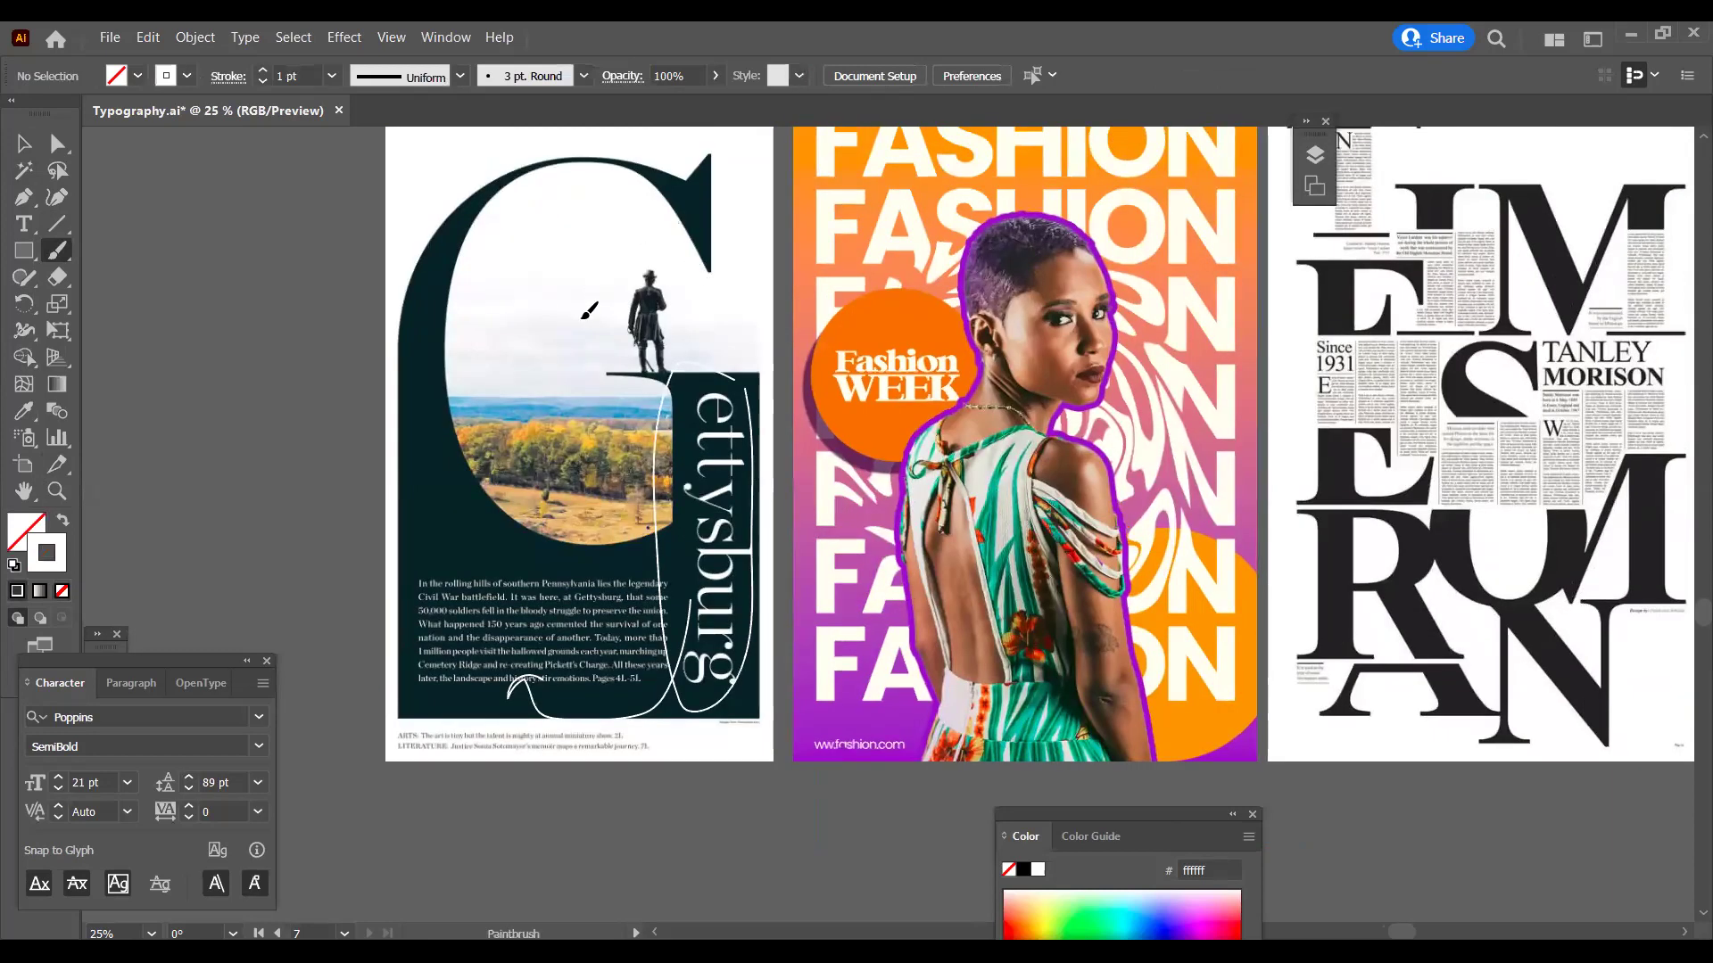
left_click_drag(451, 223, 457, 527)
- Trace the big G in white and add an arc and L-shaped stroke beside the poster
scroll(401, 286, "up", 5)
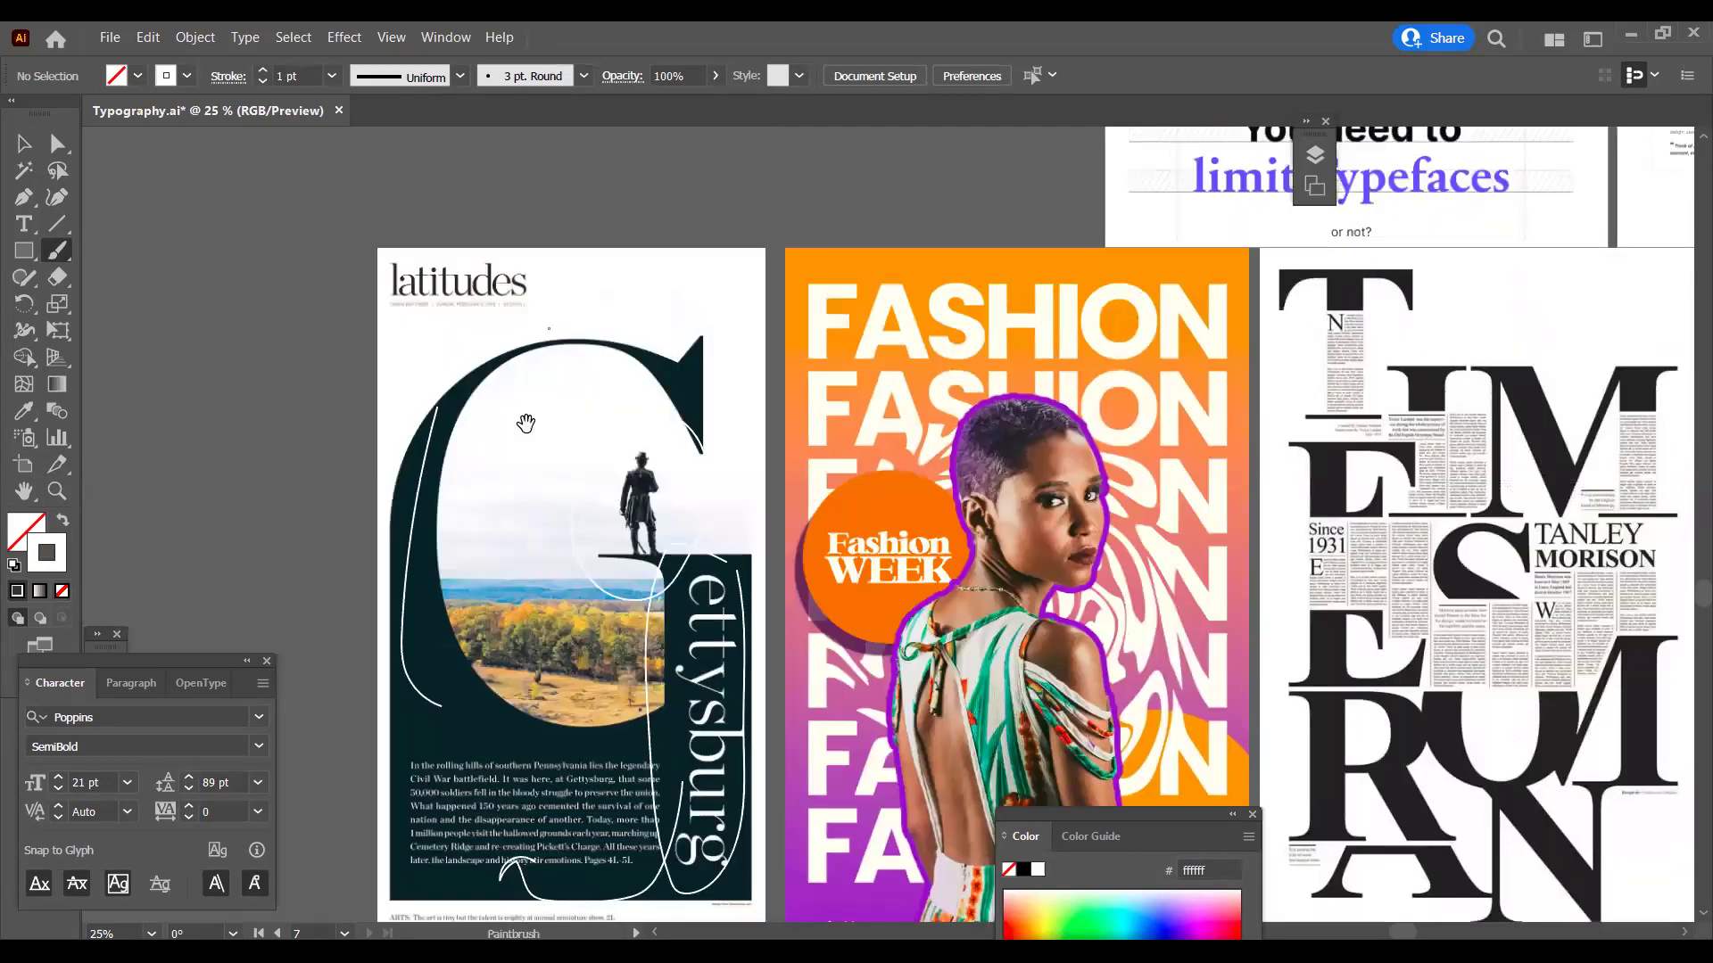
scroll(471, 403, "down", 2)
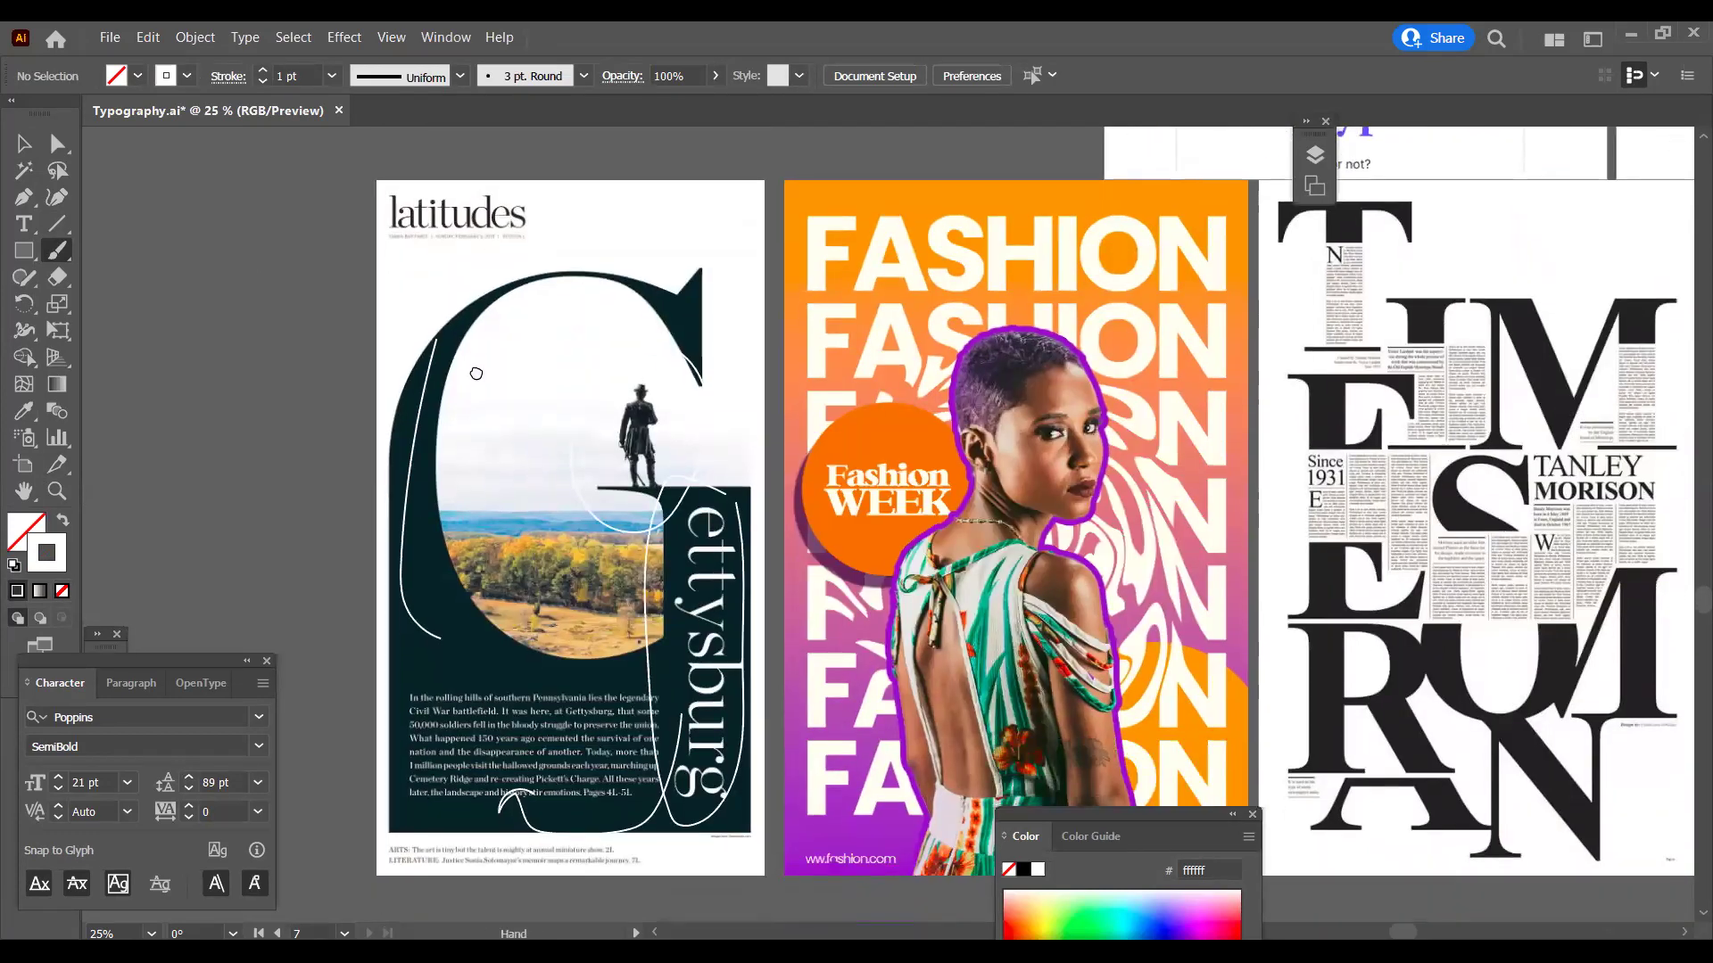
left_click_drag(471, 402, 477, 341)
mouse_move(702, 258)
left_mouse_down()
mouse_move(730, 458)
mouse_move(662, 414)
left_mouse_up()
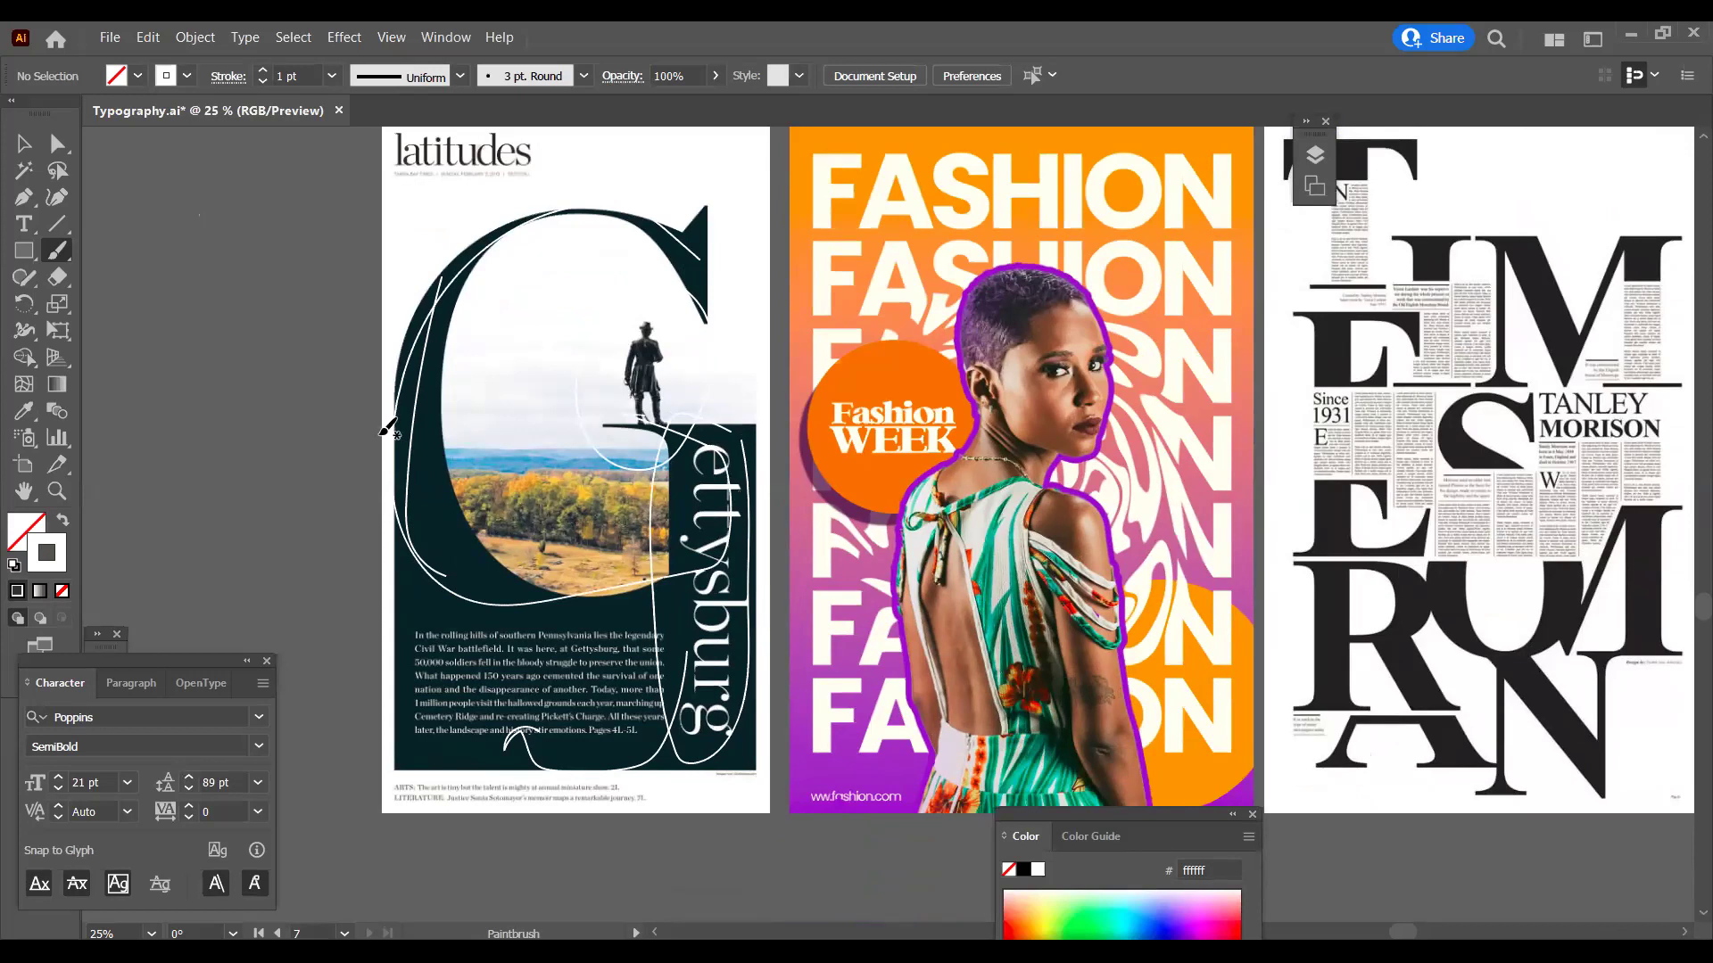
scroll(427, 434, "down", 1, "alt")
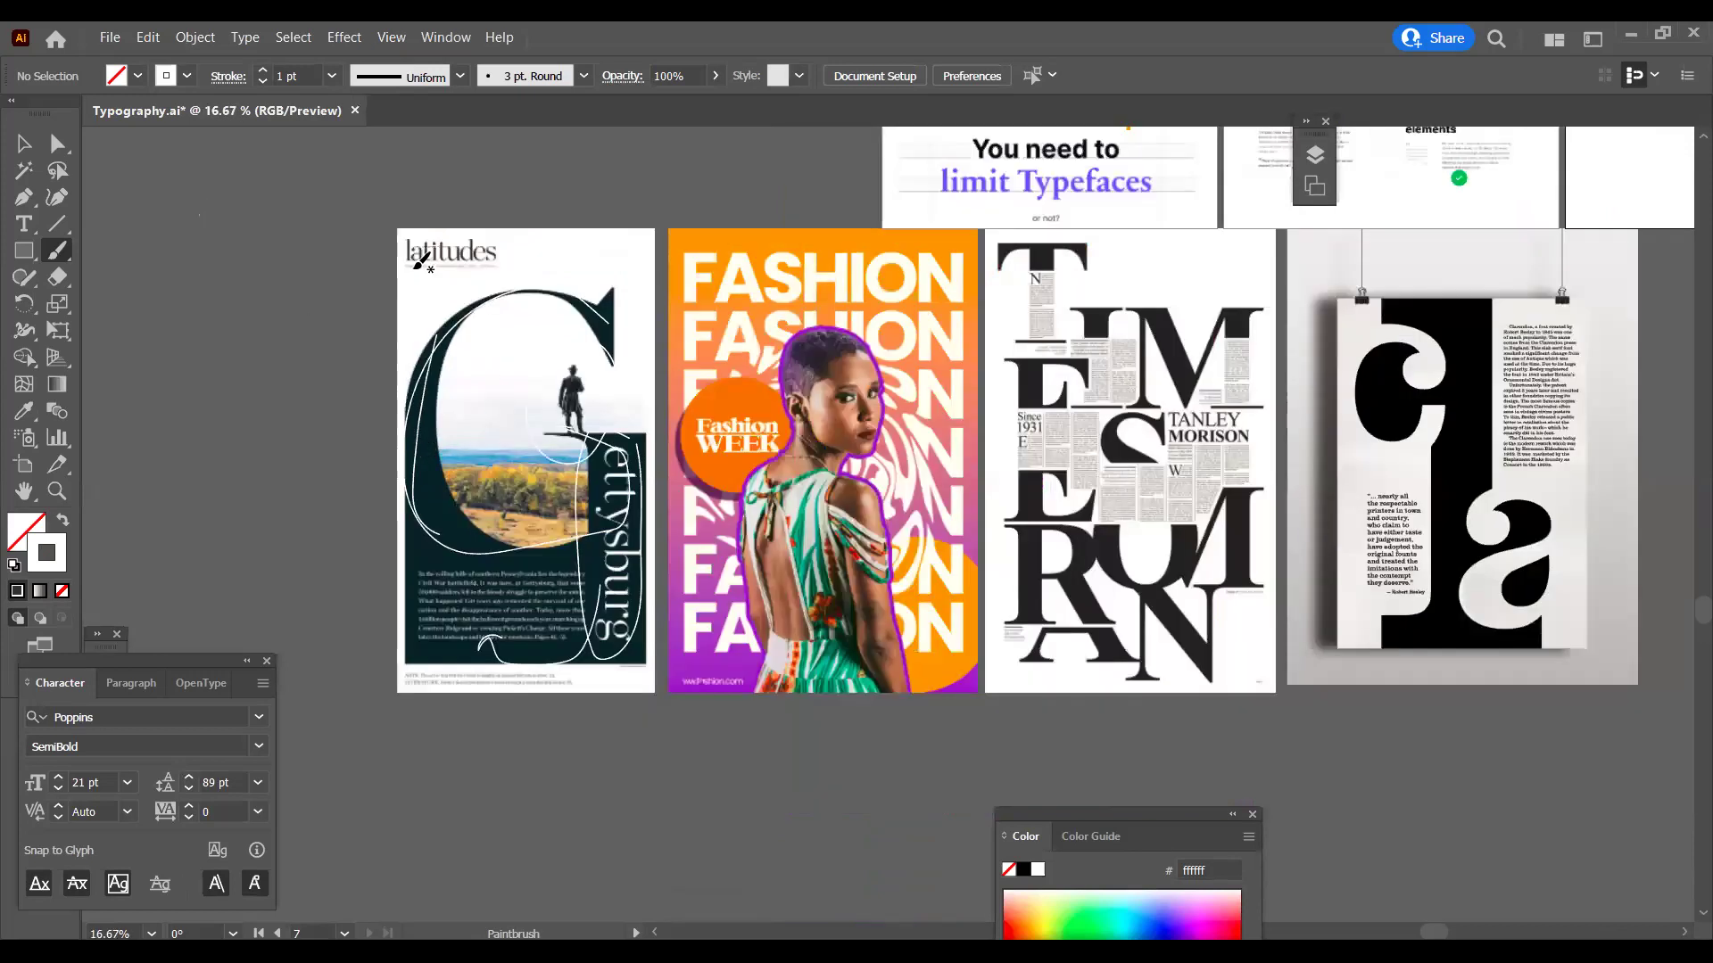
left_click_drag(398, 230, 390, 287)
left_click_drag(501, 225, 372, 208)
mouse_move(207, 273)
left_mouse_down()
mouse_move(204, 382)
mouse_move(272, 378)
left_mouse_up()
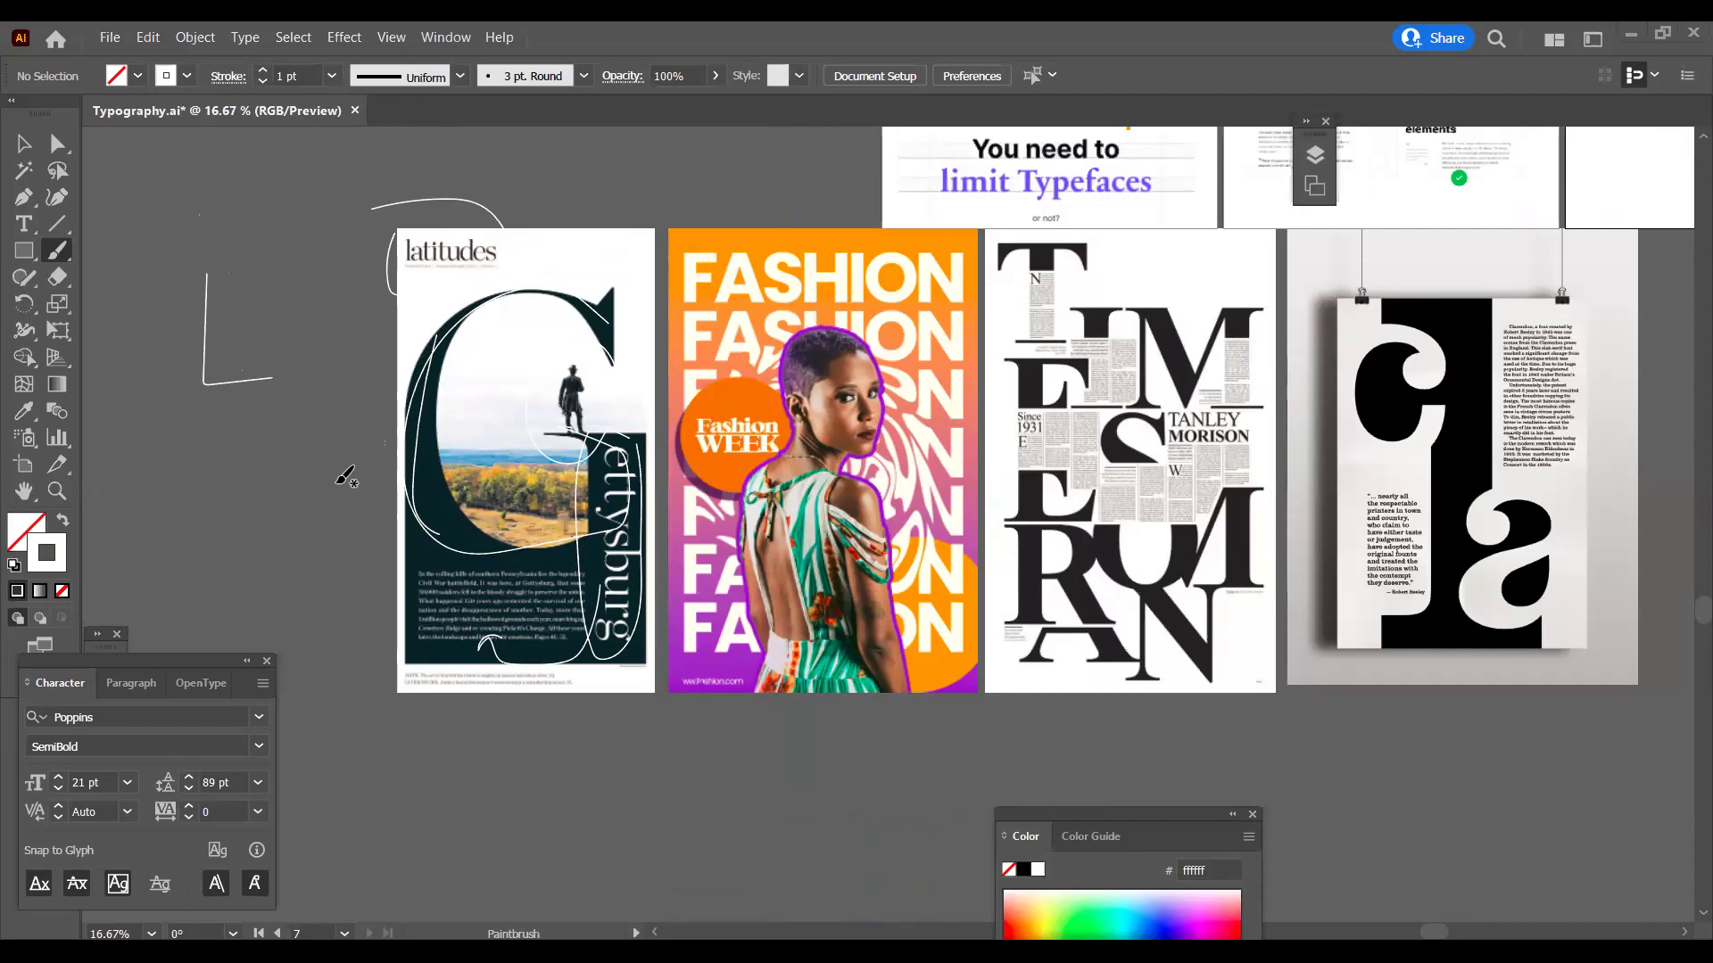
key("v")
key("ctrl+1")
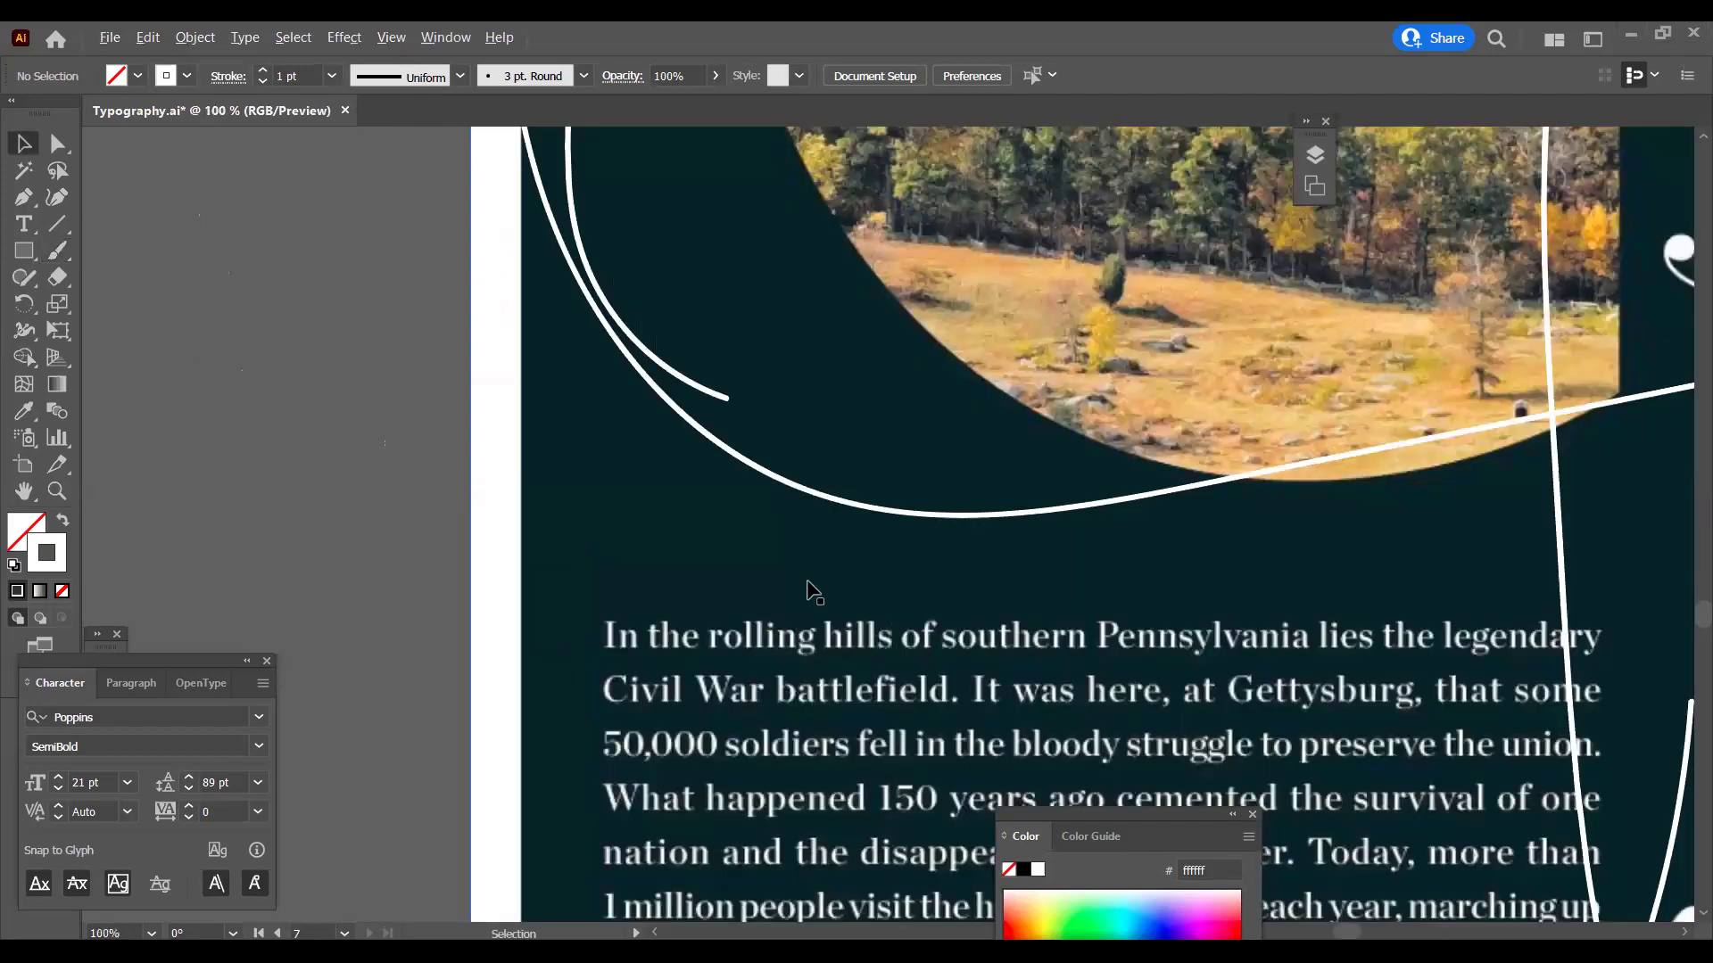
scroll(813, 592, "down", 2)
scroll(813, 592, "down", 1)
left_click_drag(991, 473, 588, 490)
scroll(691, 491, "down", 1)
scroll(690, 491, "down", 1)
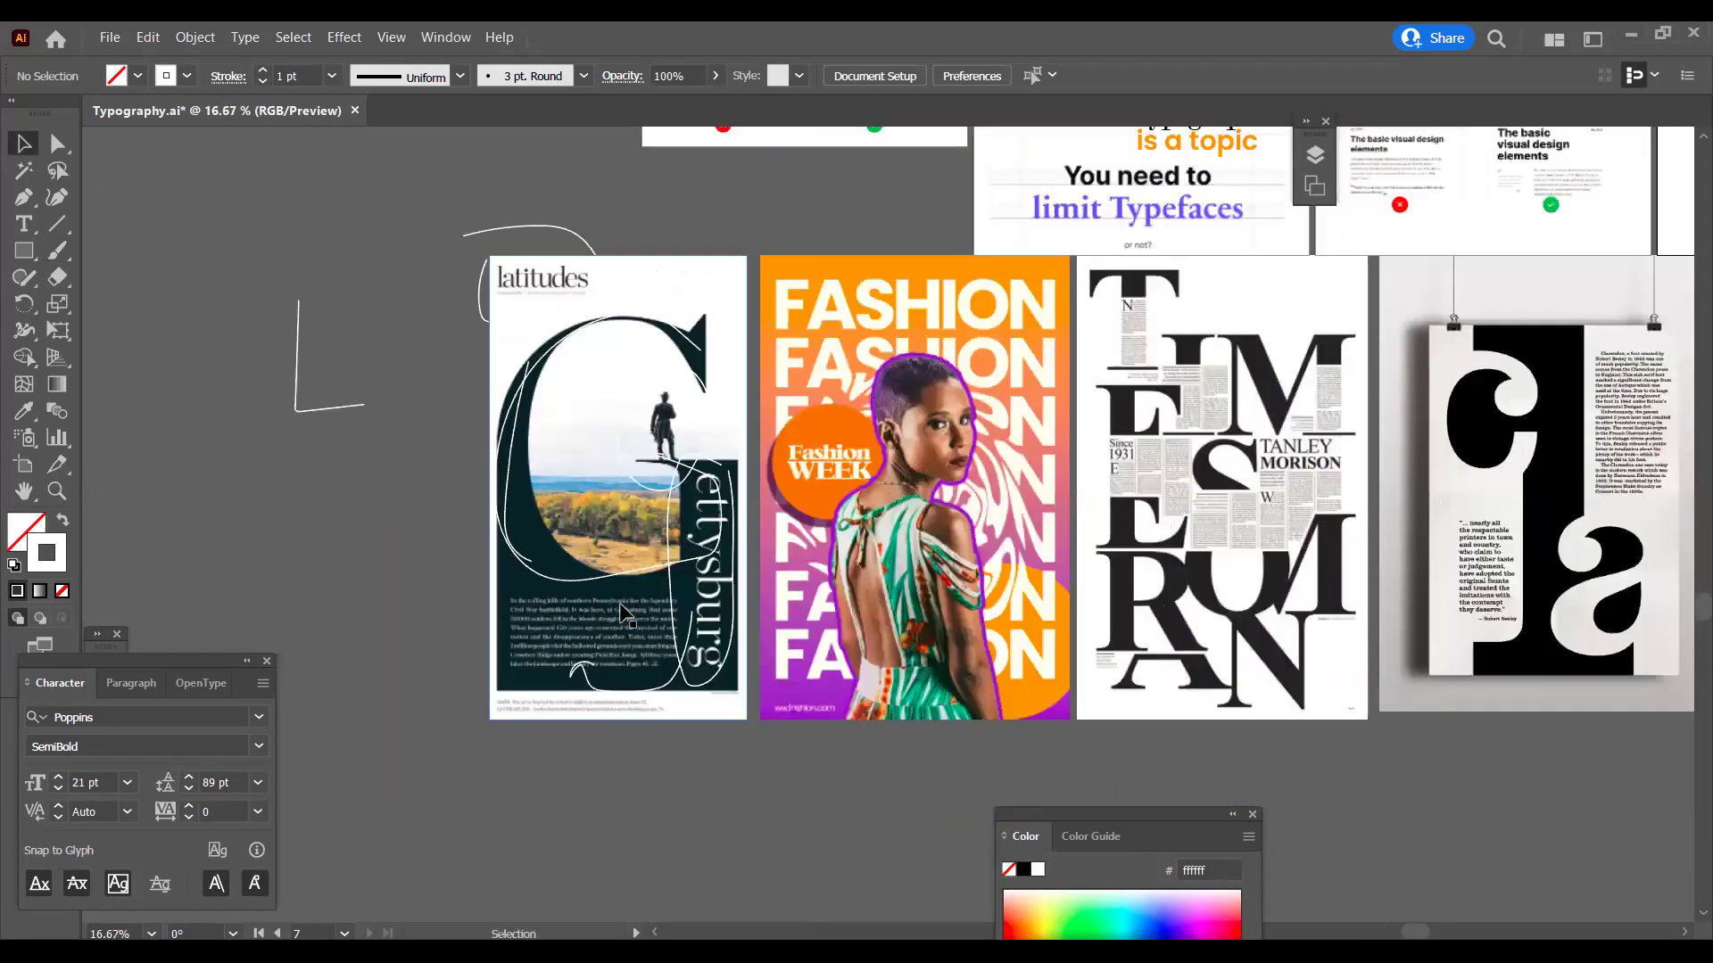
key("space")
left_click_drag(861, 381, 548, 342)
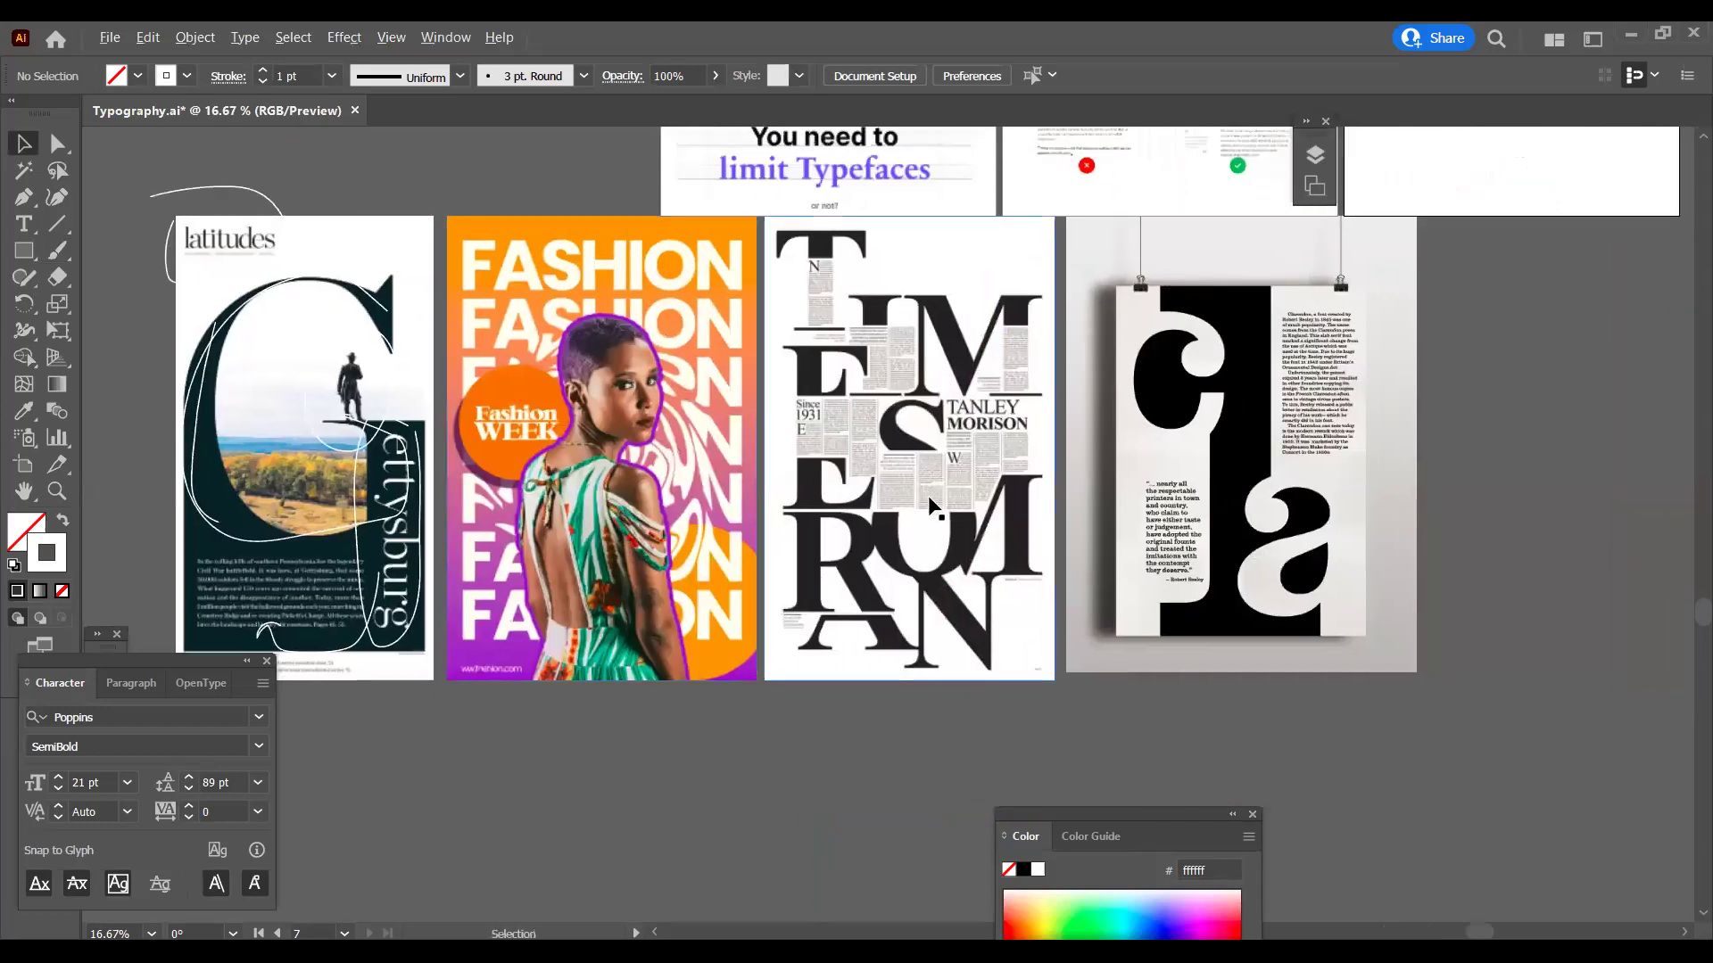
left_click_drag(886, 419, 784, 420)
scroll(753, 562, "up", 2)
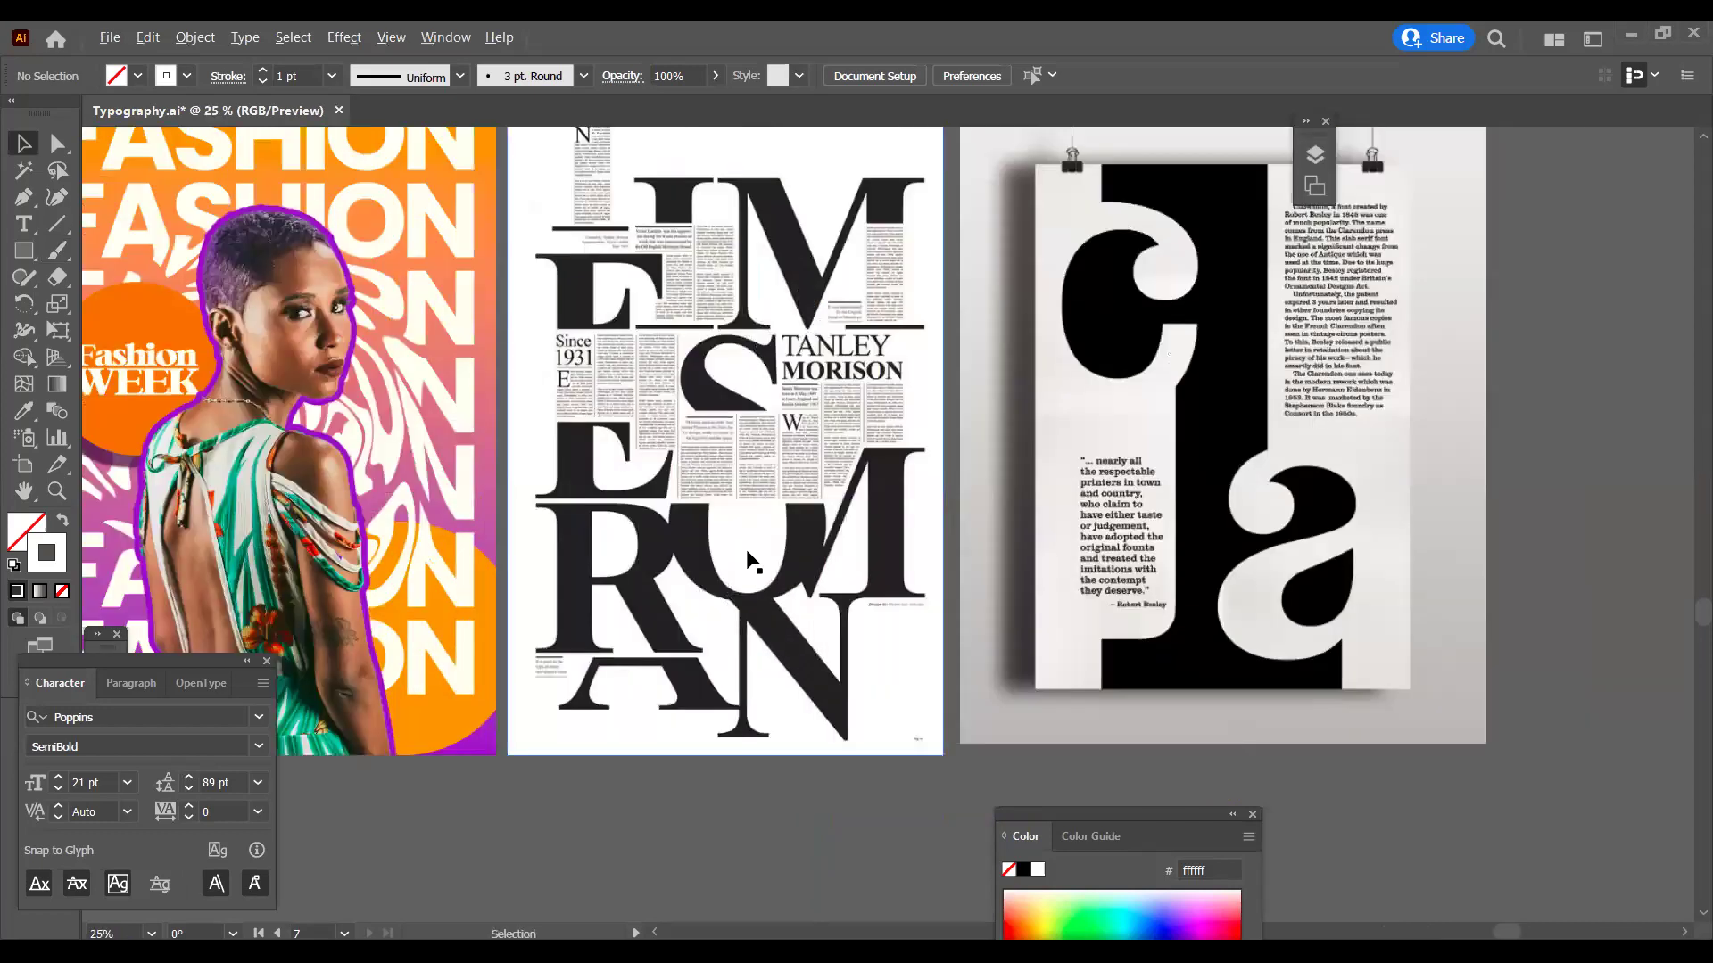
scroll(753, 562, "down", 1)
scroll(753, 562, "down", 1)
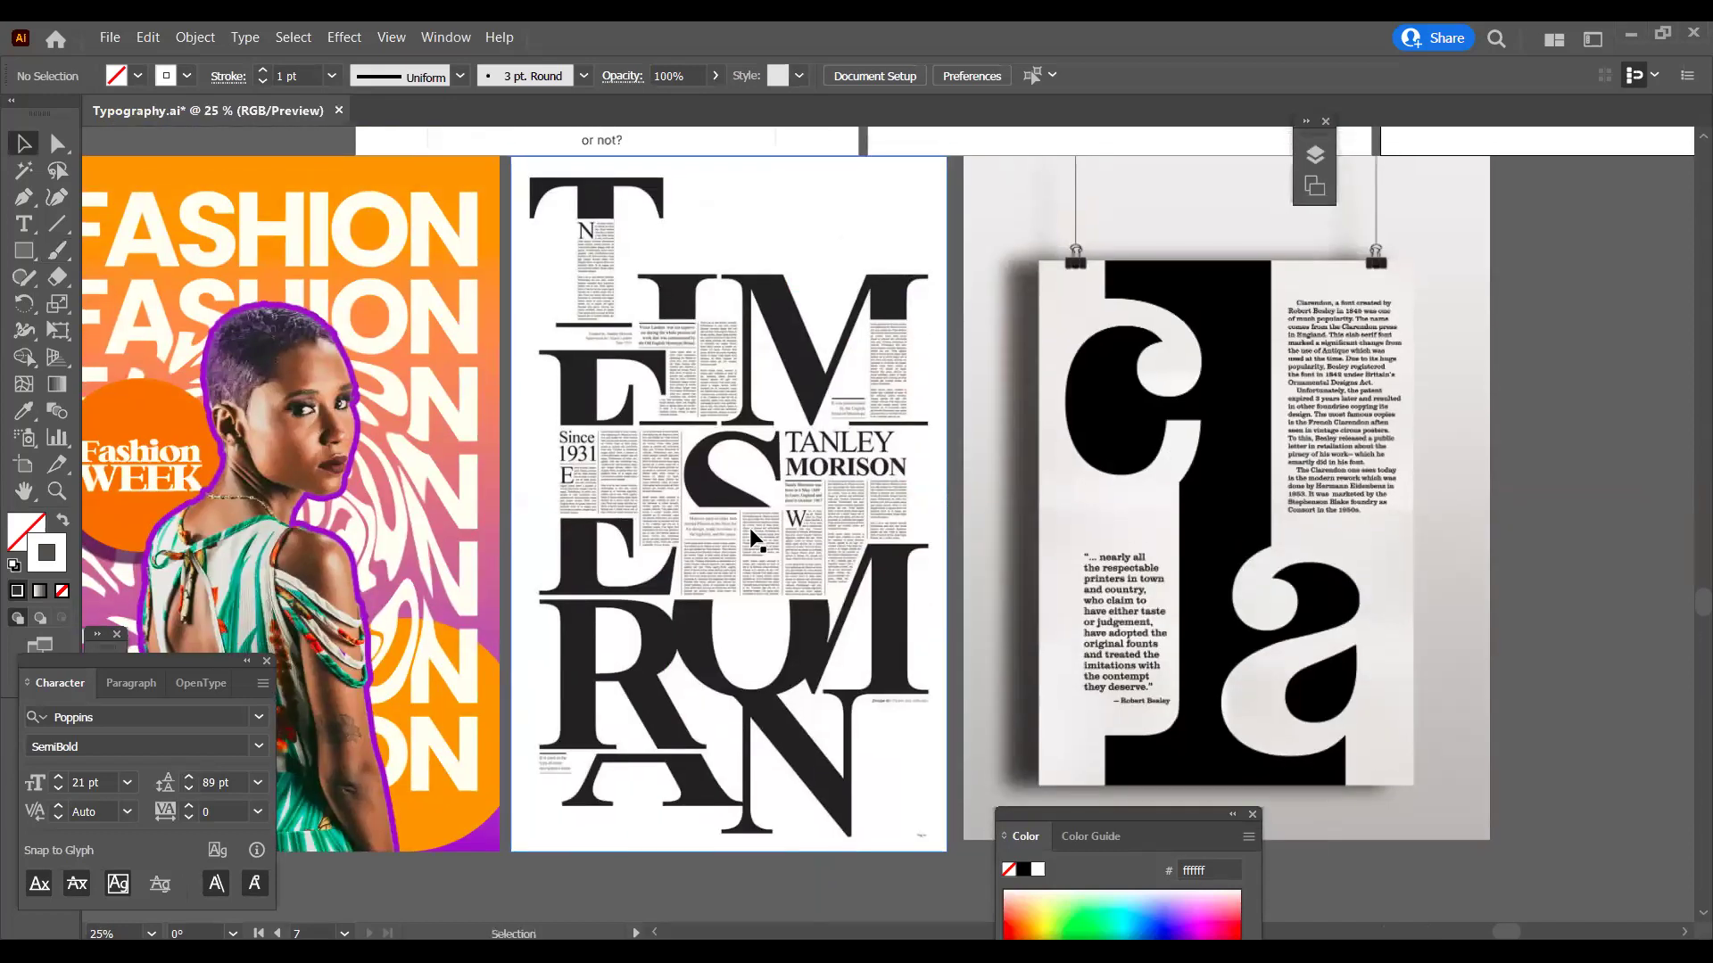
scroll(769, 576, "down", 1)
scroll(769, 575, "down", 1)
scroll(769, 575, "right", 1)
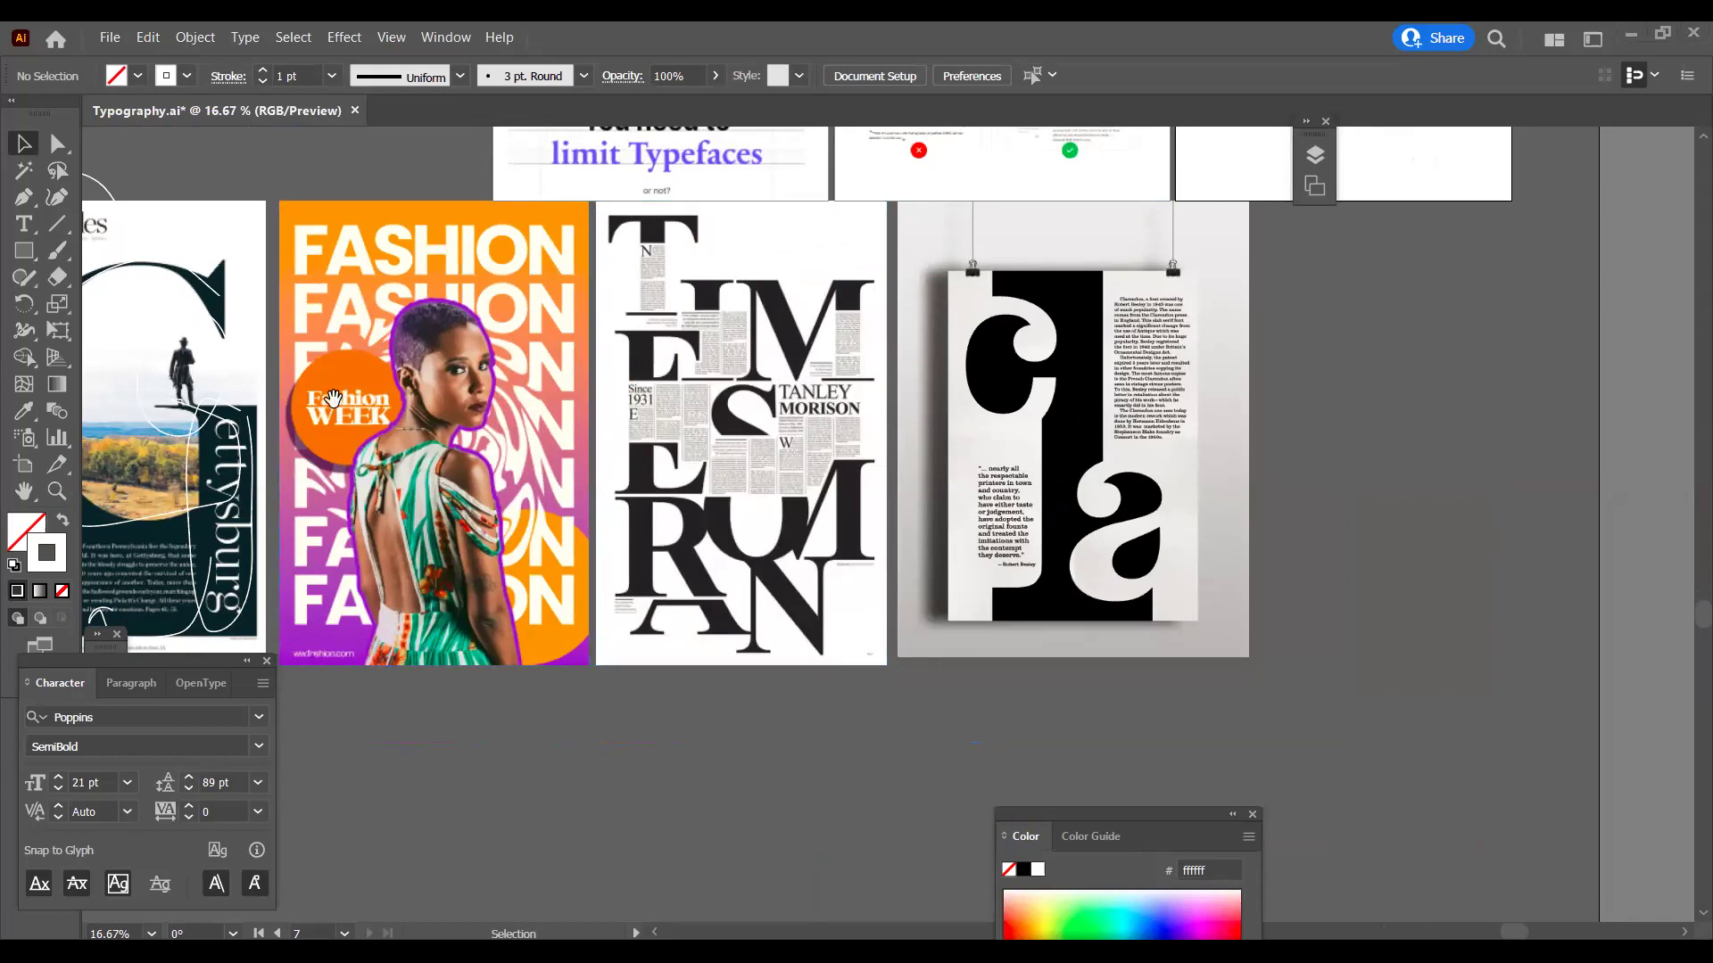
scroll(378, 460, "left", 3)
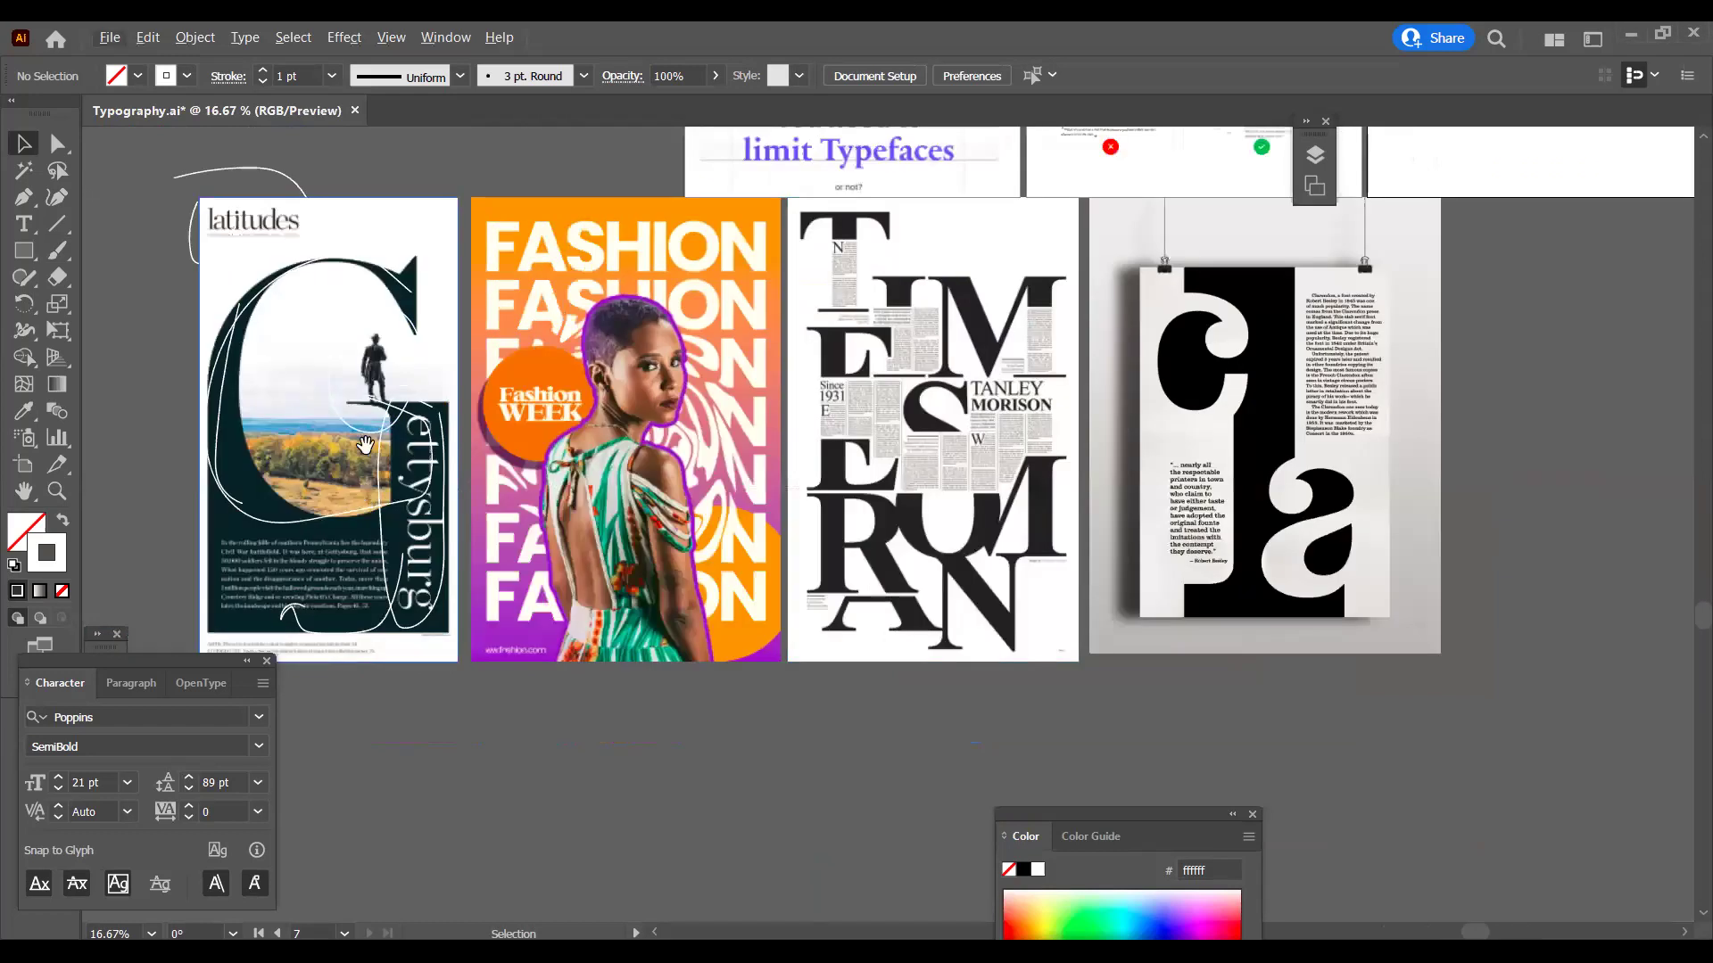
scroll(364, 479, "up", 1)
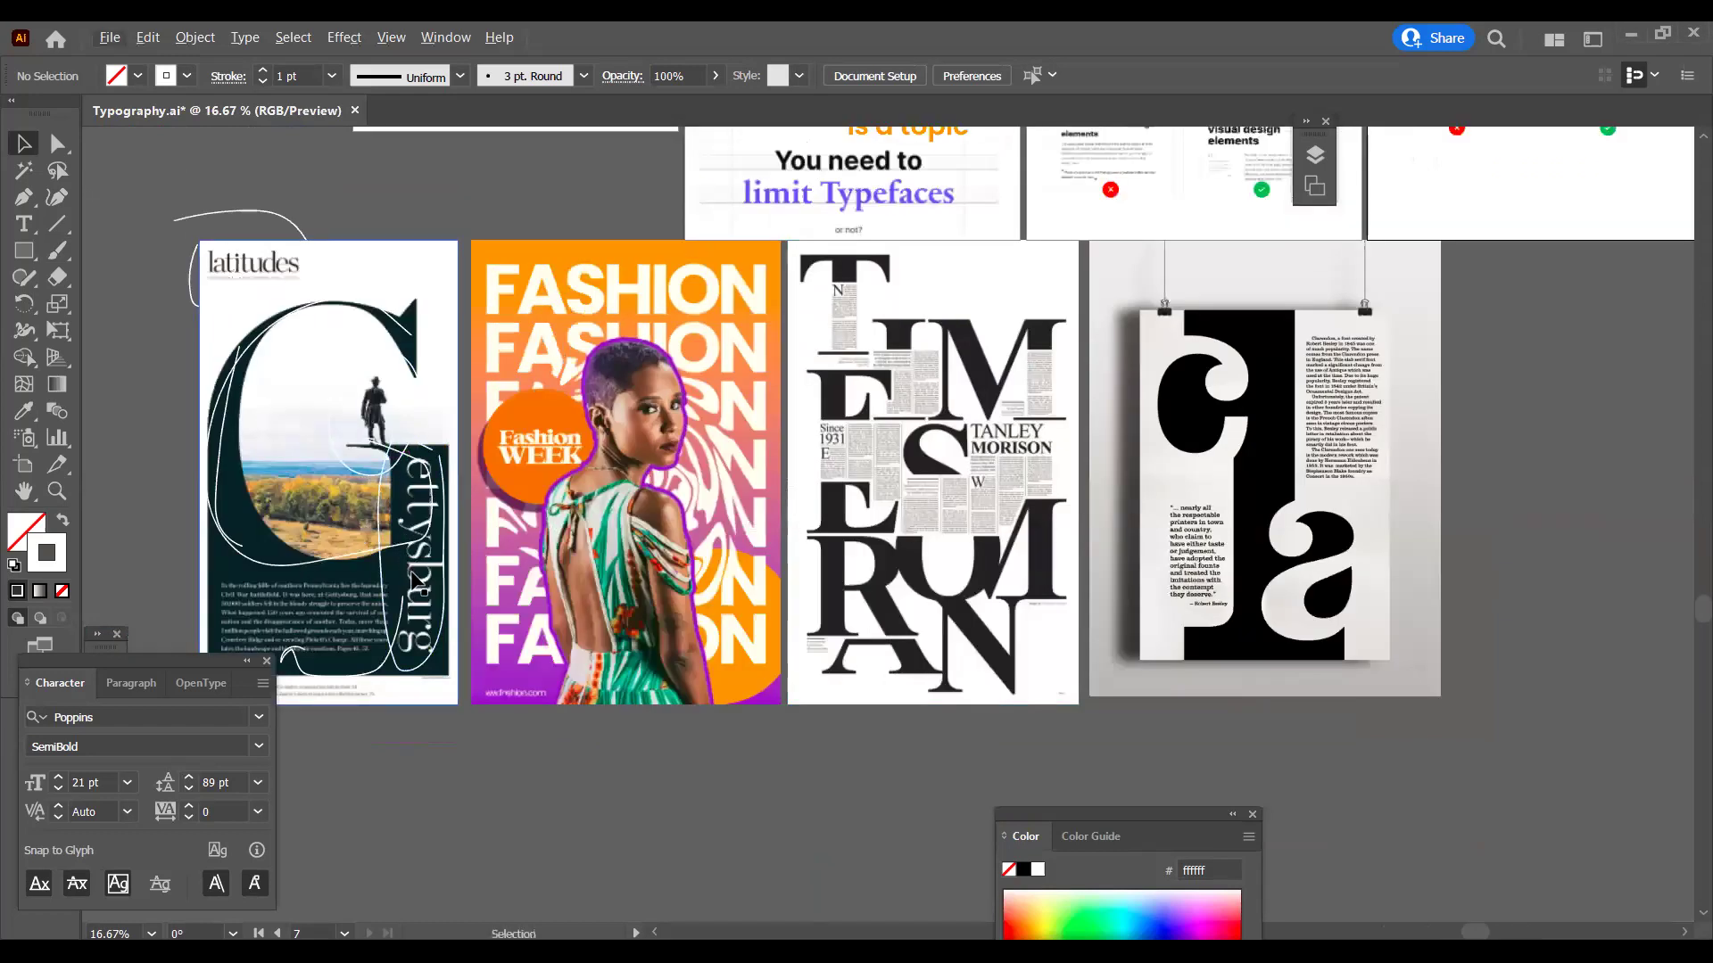
scroll(437, 535, "up", 3)
scroll(554, 406, "left", 2)
scroll(555, 303, "down", 1)
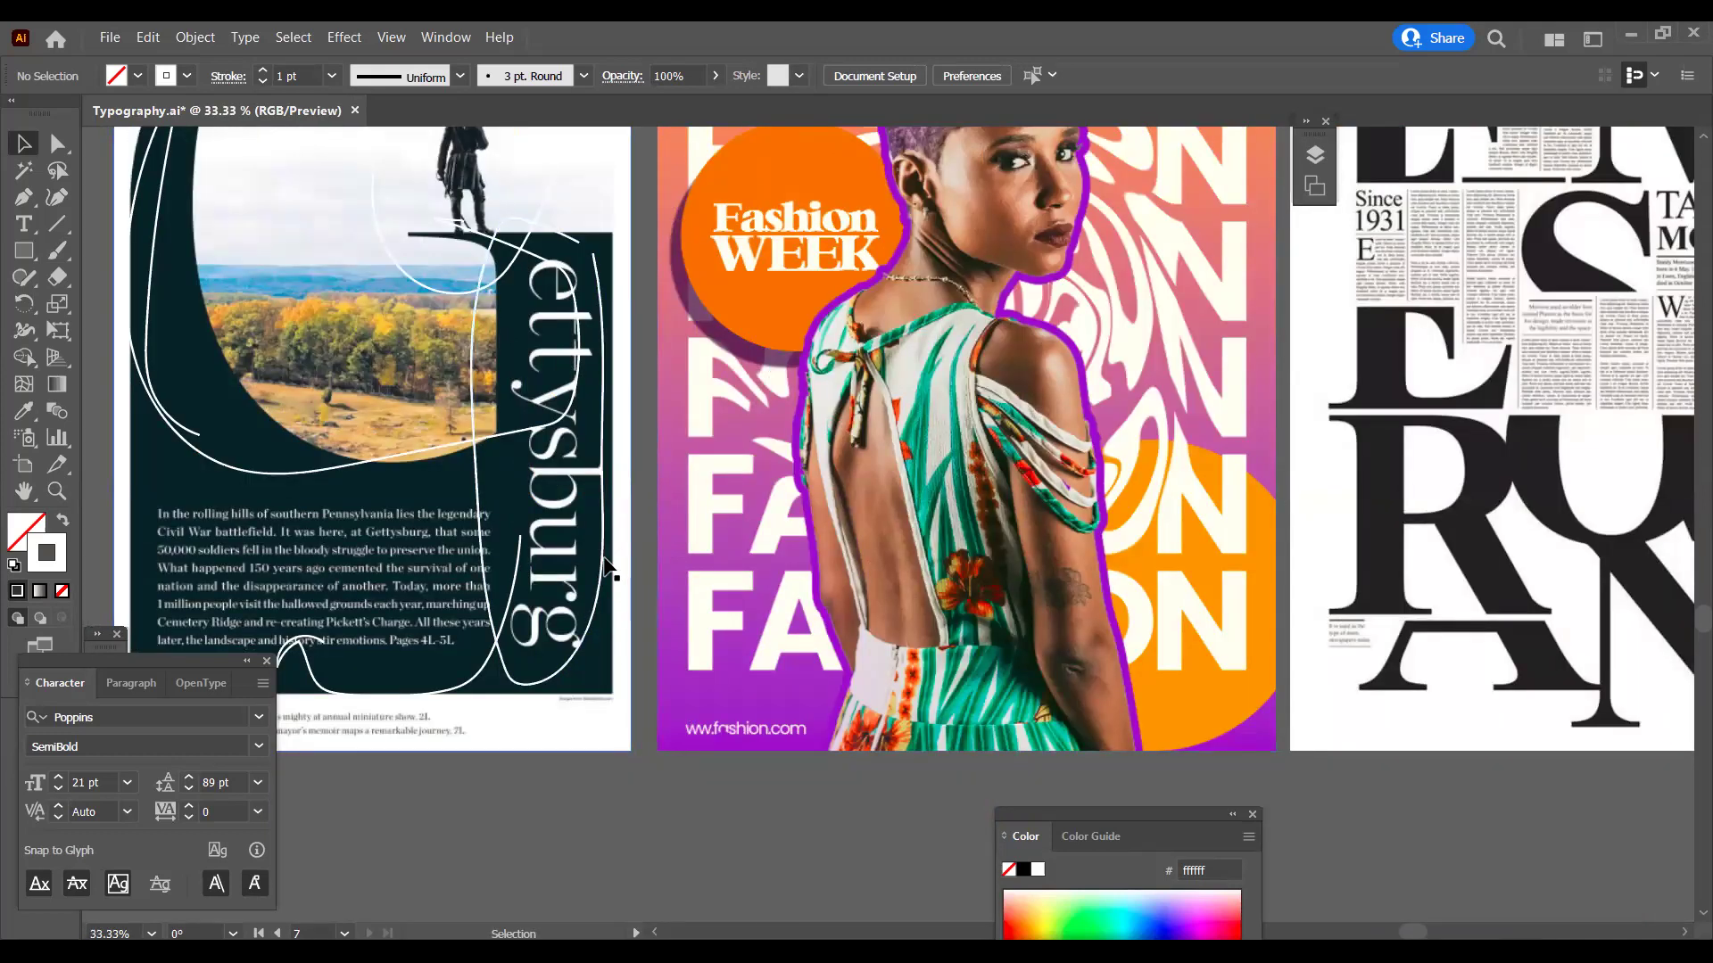
scroll(574, 495, "down", 1)
scroll(574, 495, "down", 1)
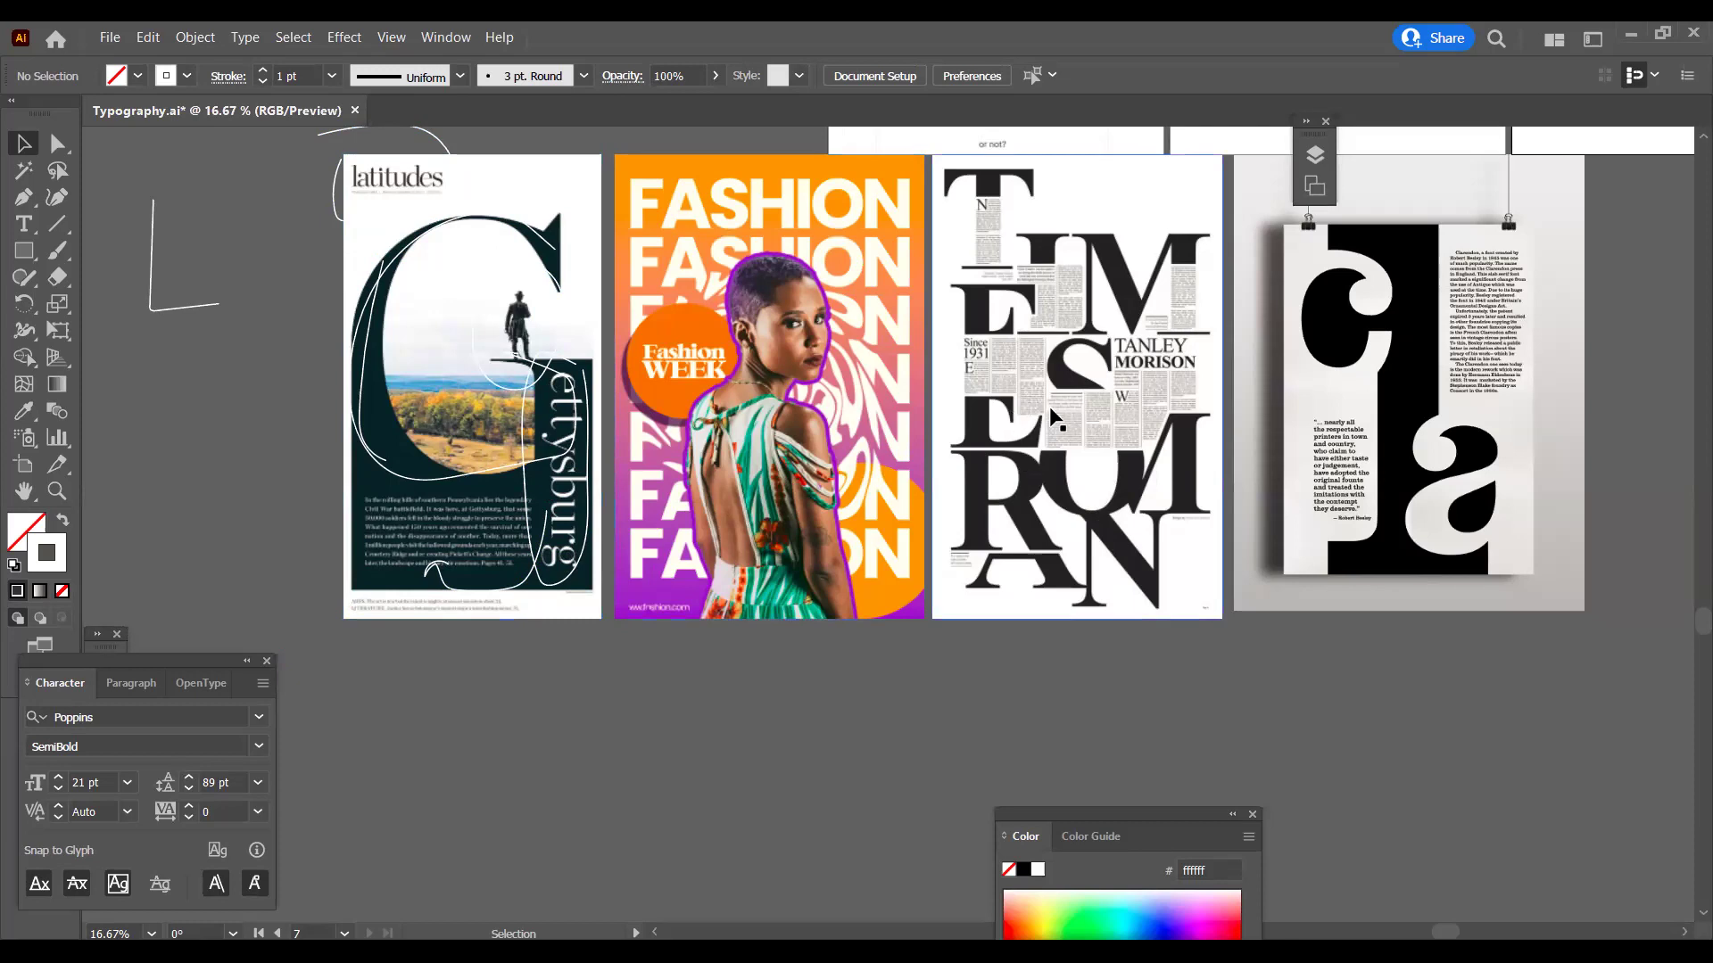
scroll(1056, 339, "up", 2)
mouse_move(1086, 170)
left_mouse_down()
mouse_move(782, 329)
mouse_move(774, 278)
left_mouse_up()
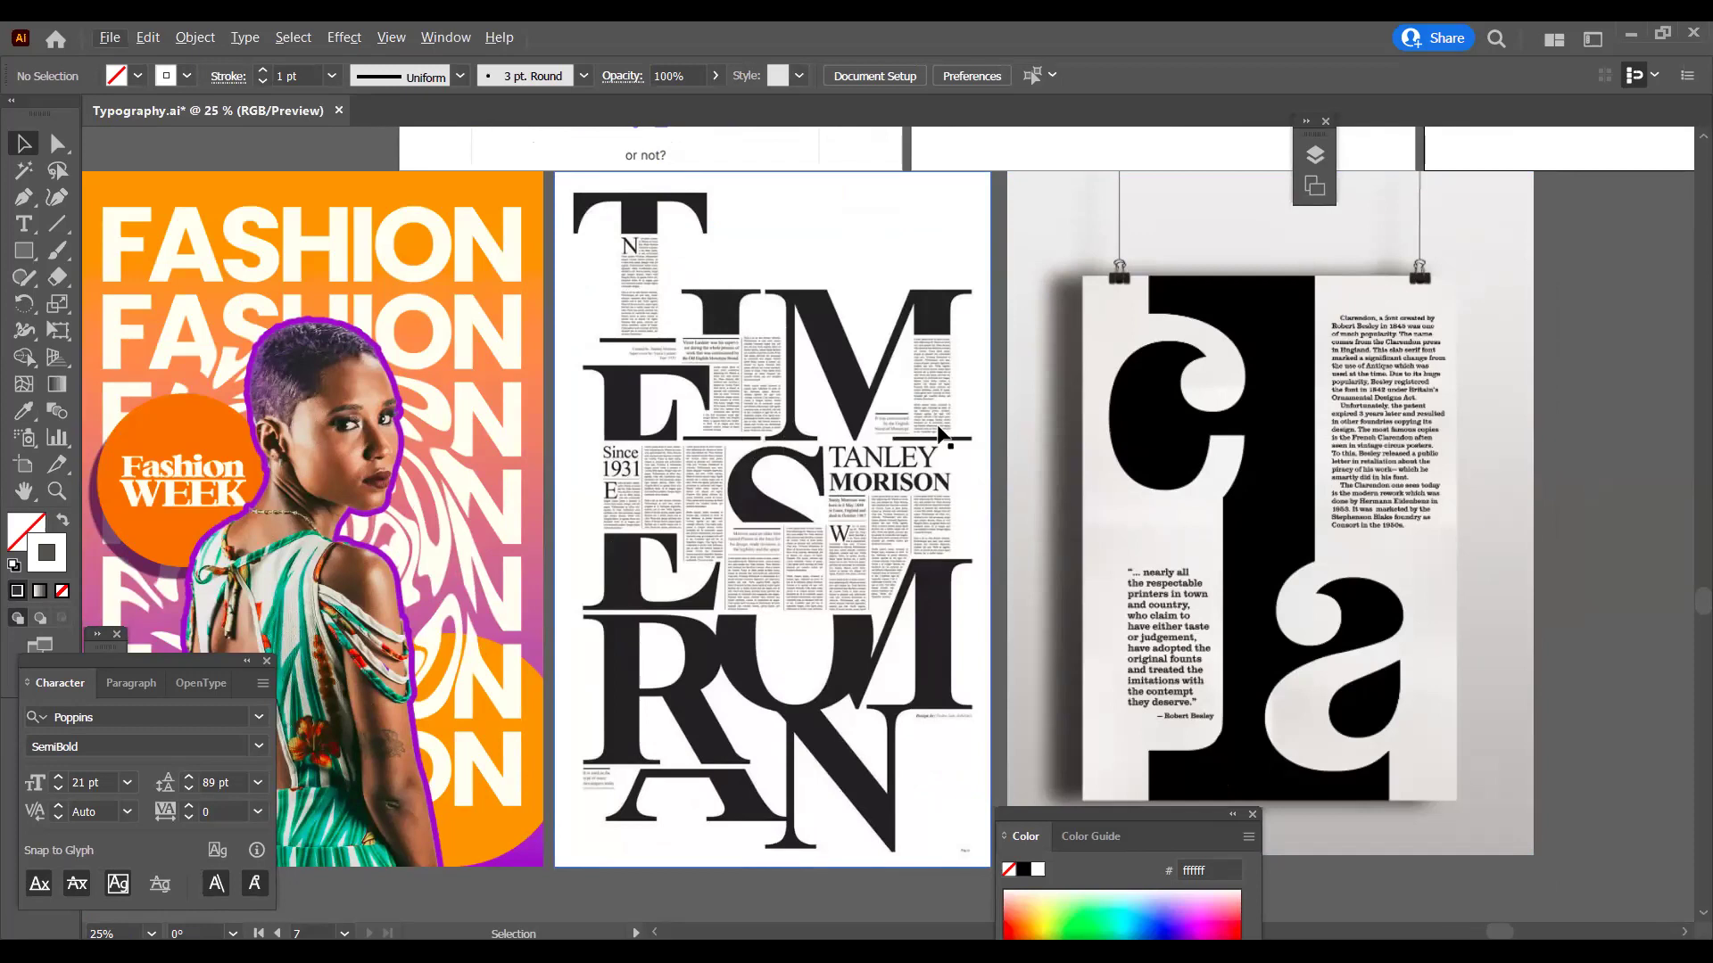
scroll(825, 486, "down", 2)
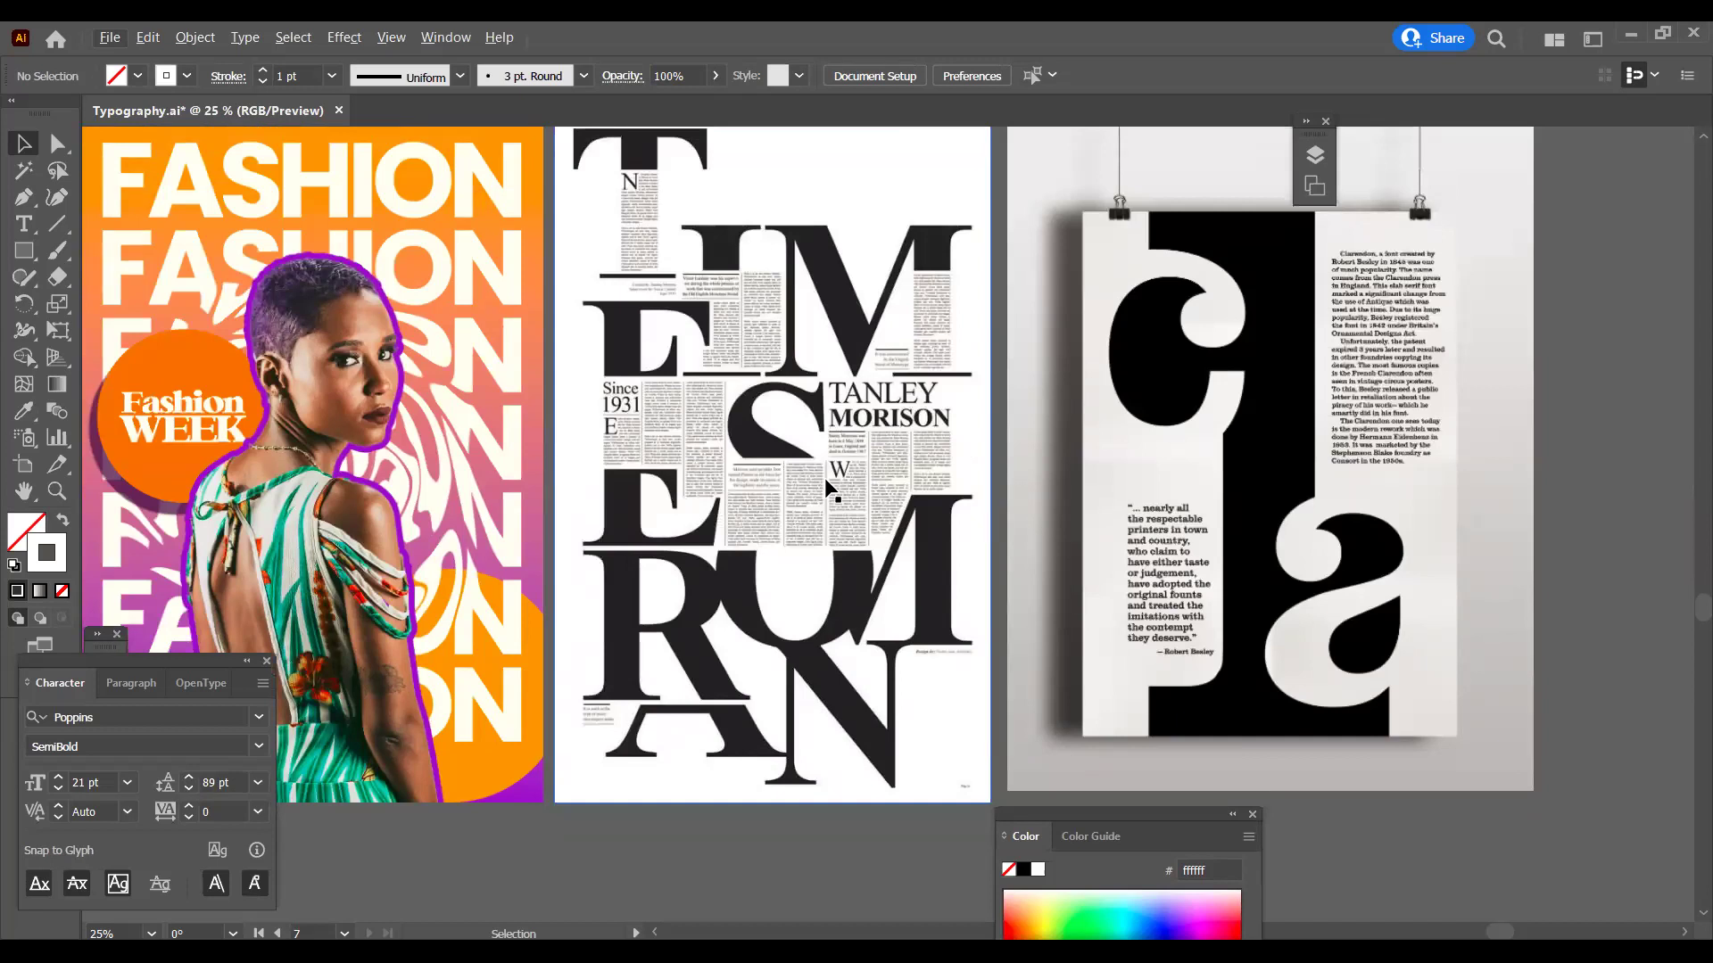
left_click_drag(1284, 509, 1101, 460)
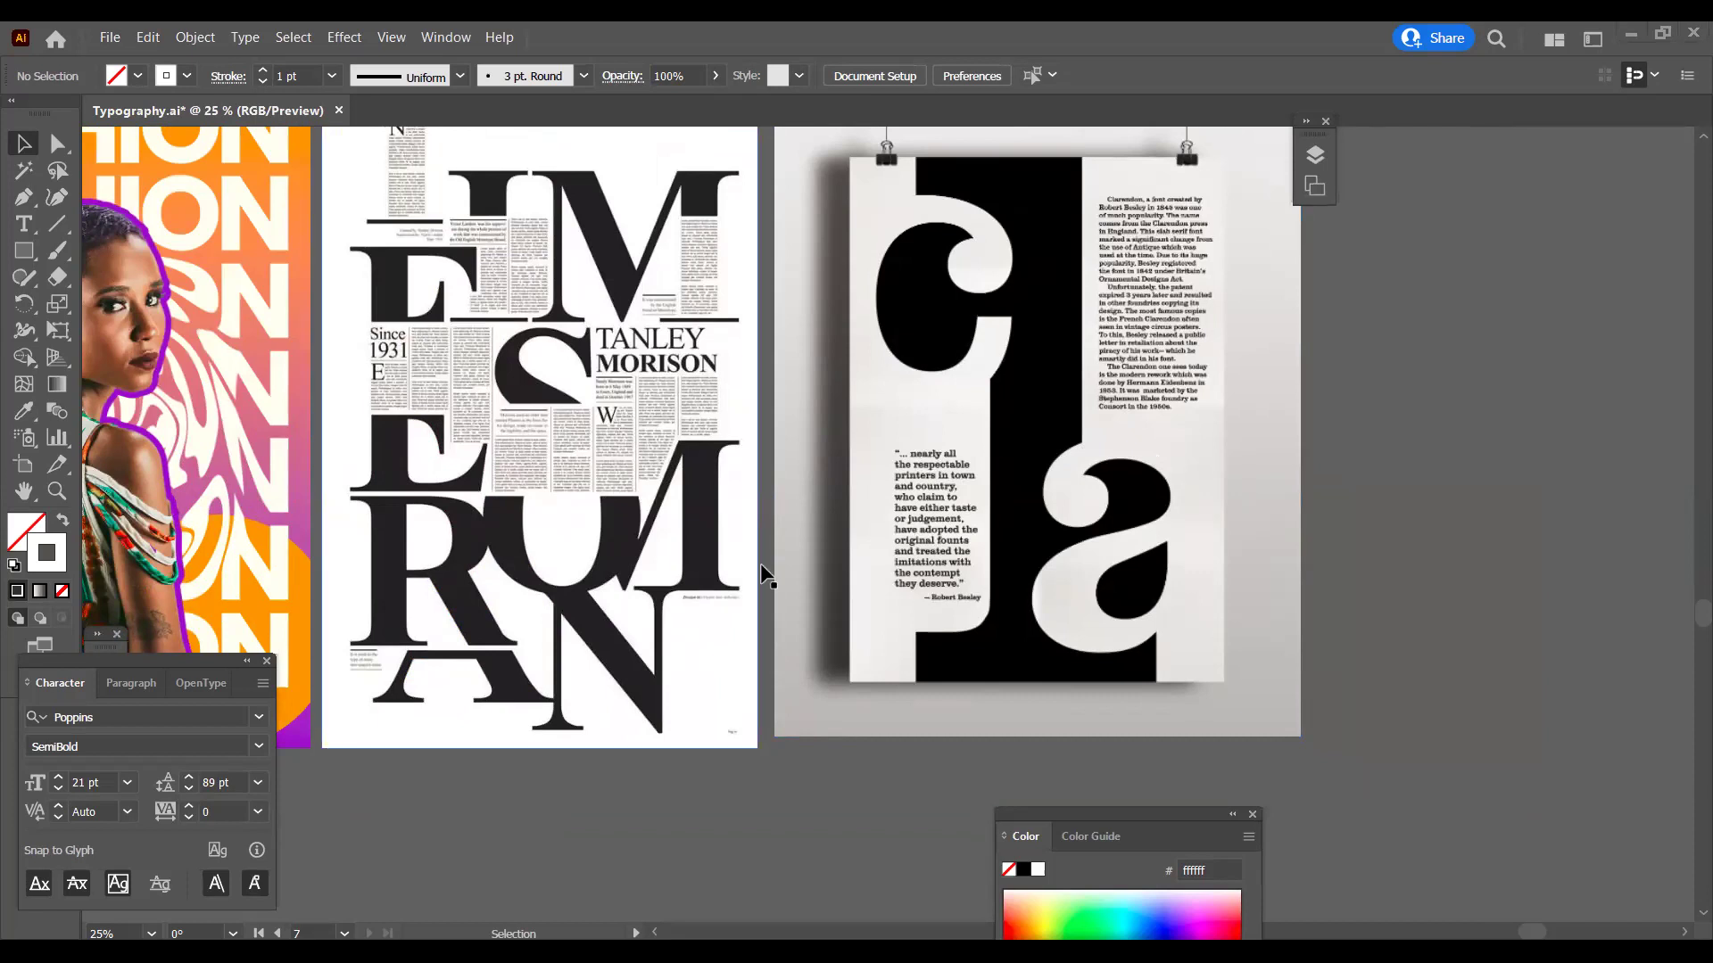
key("ctrl+minus")
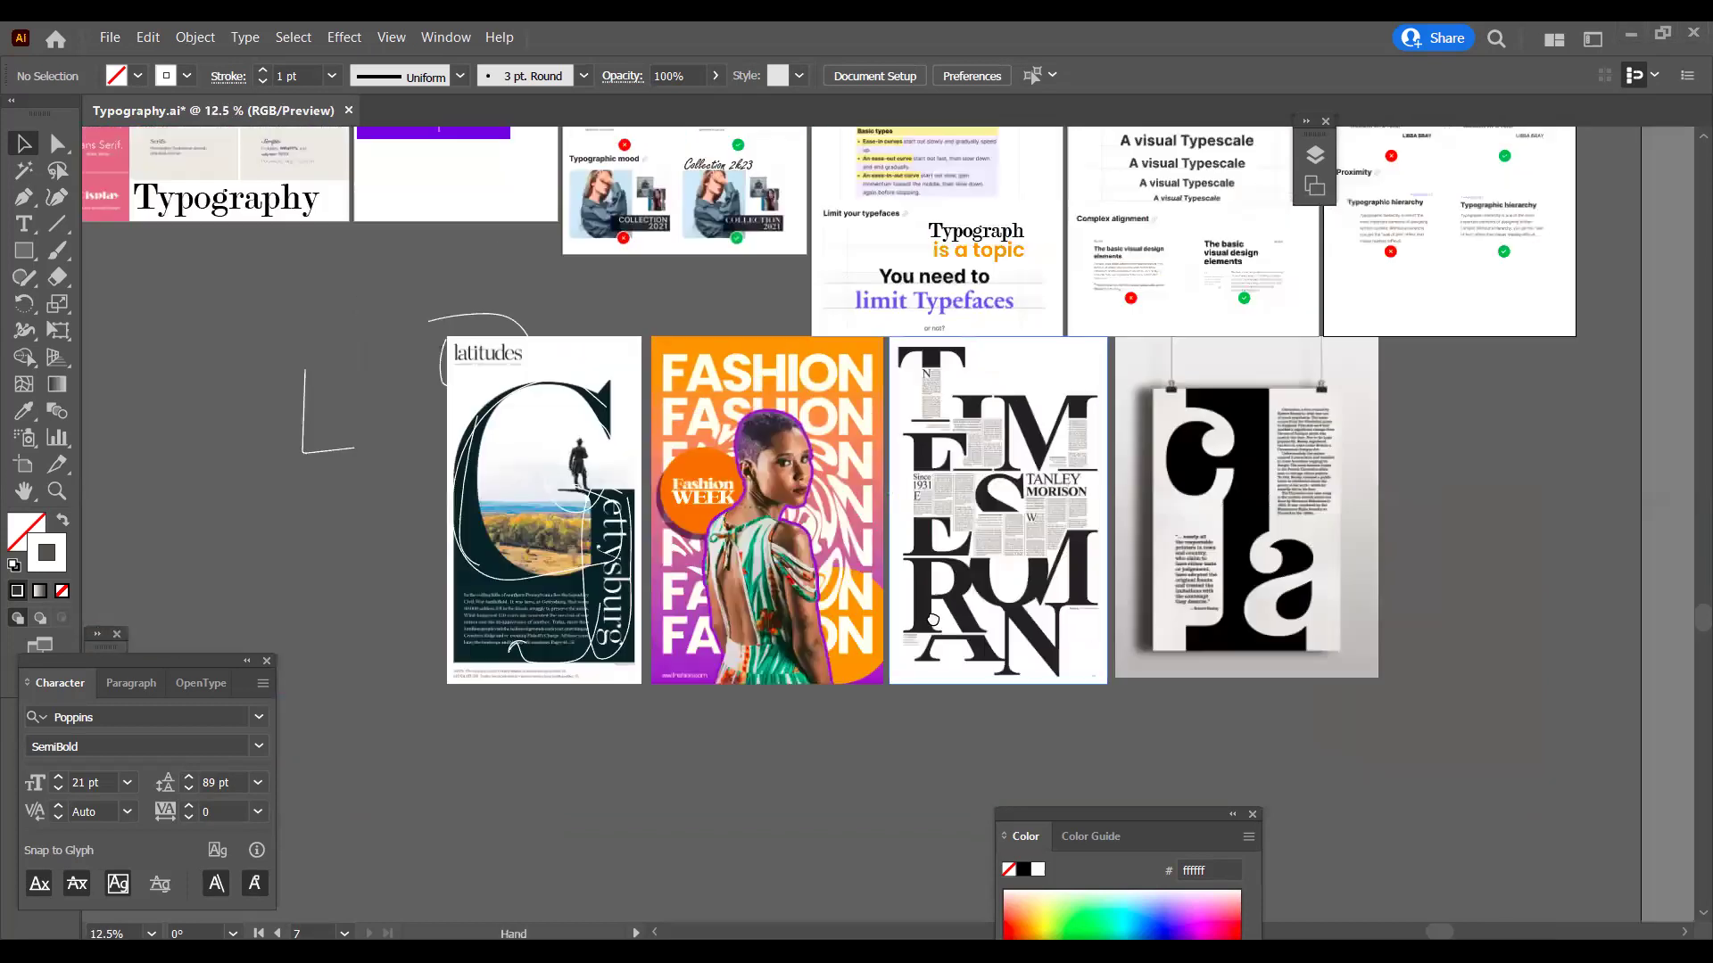
left_click_drag(1050, 483, 1049, 684)
left_click_drag(1267, 557, 1120, 589)
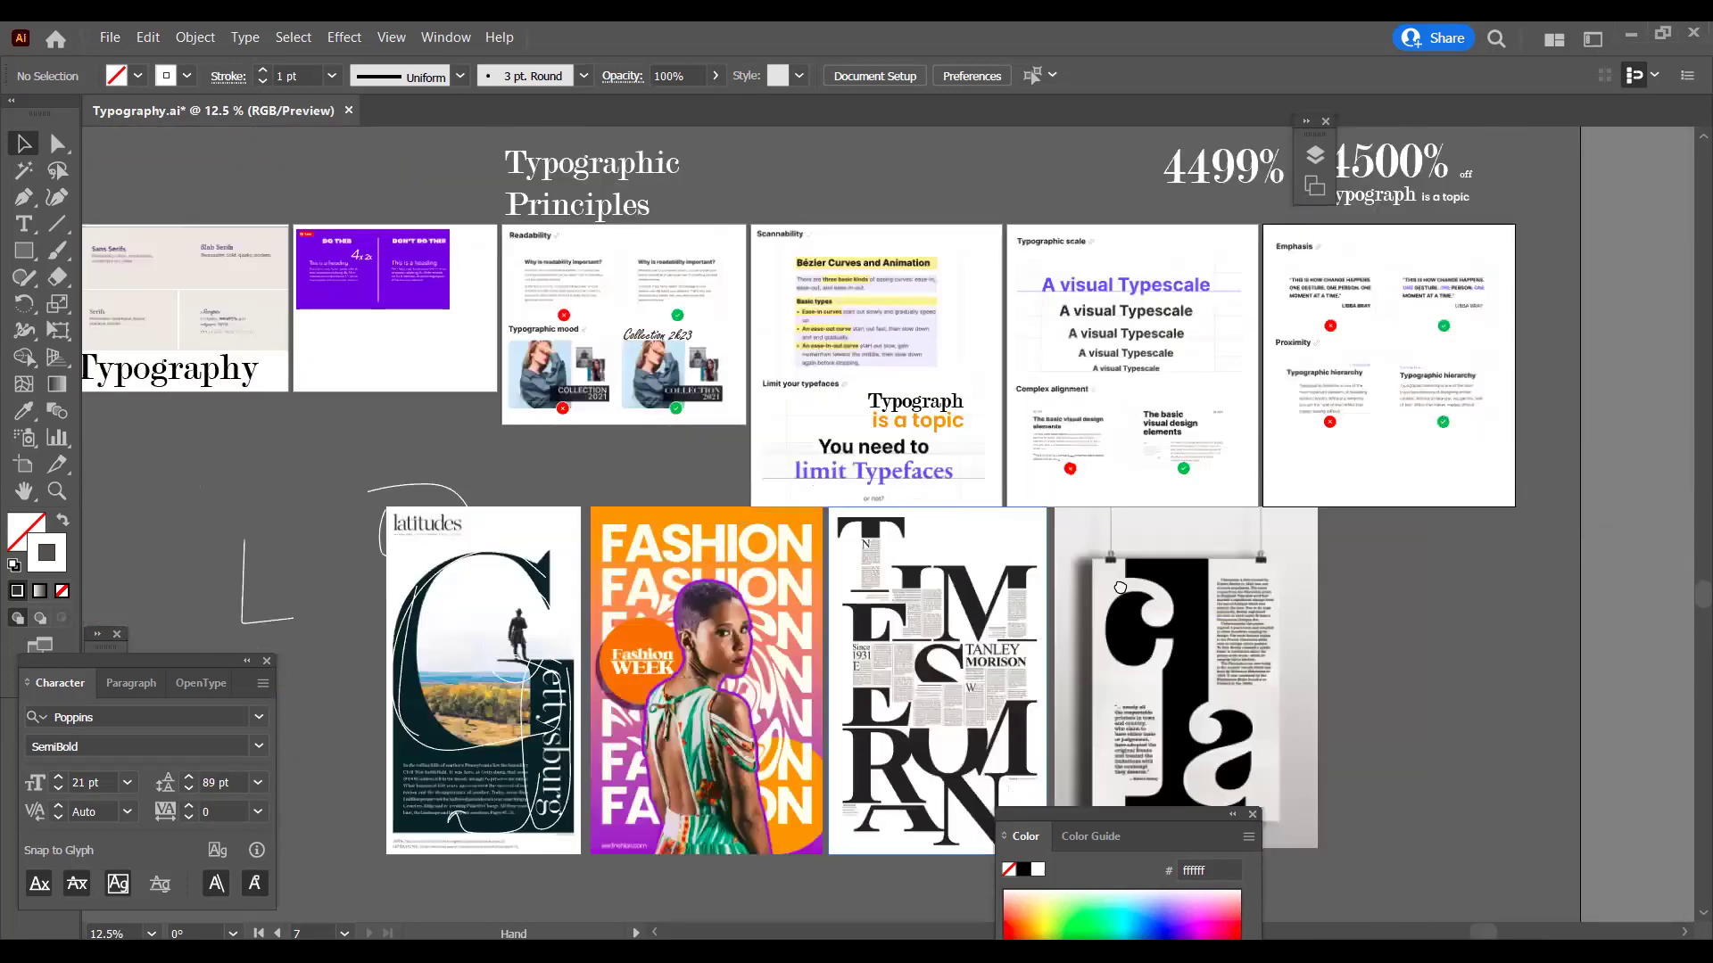
left_click_drag(965, 624, 1127, 602)
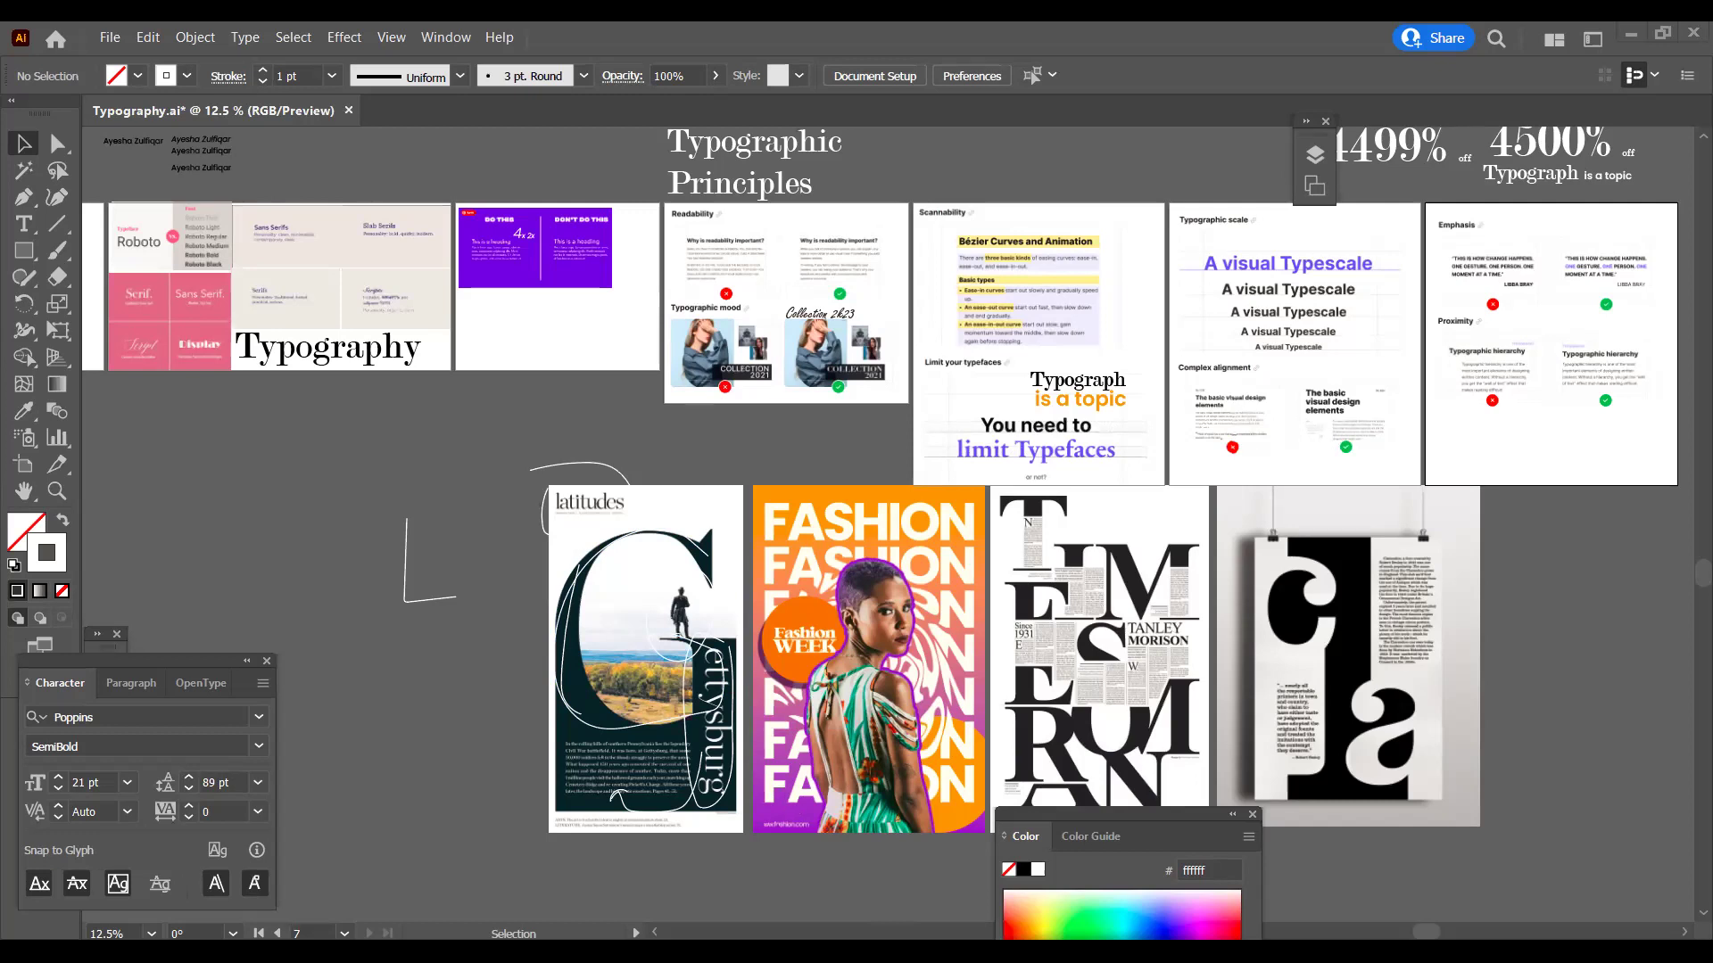
- In Chrome, search the web for Pinterest and open the Pinterest home feed
key("alt+Tab")
left_click(1288, 59)
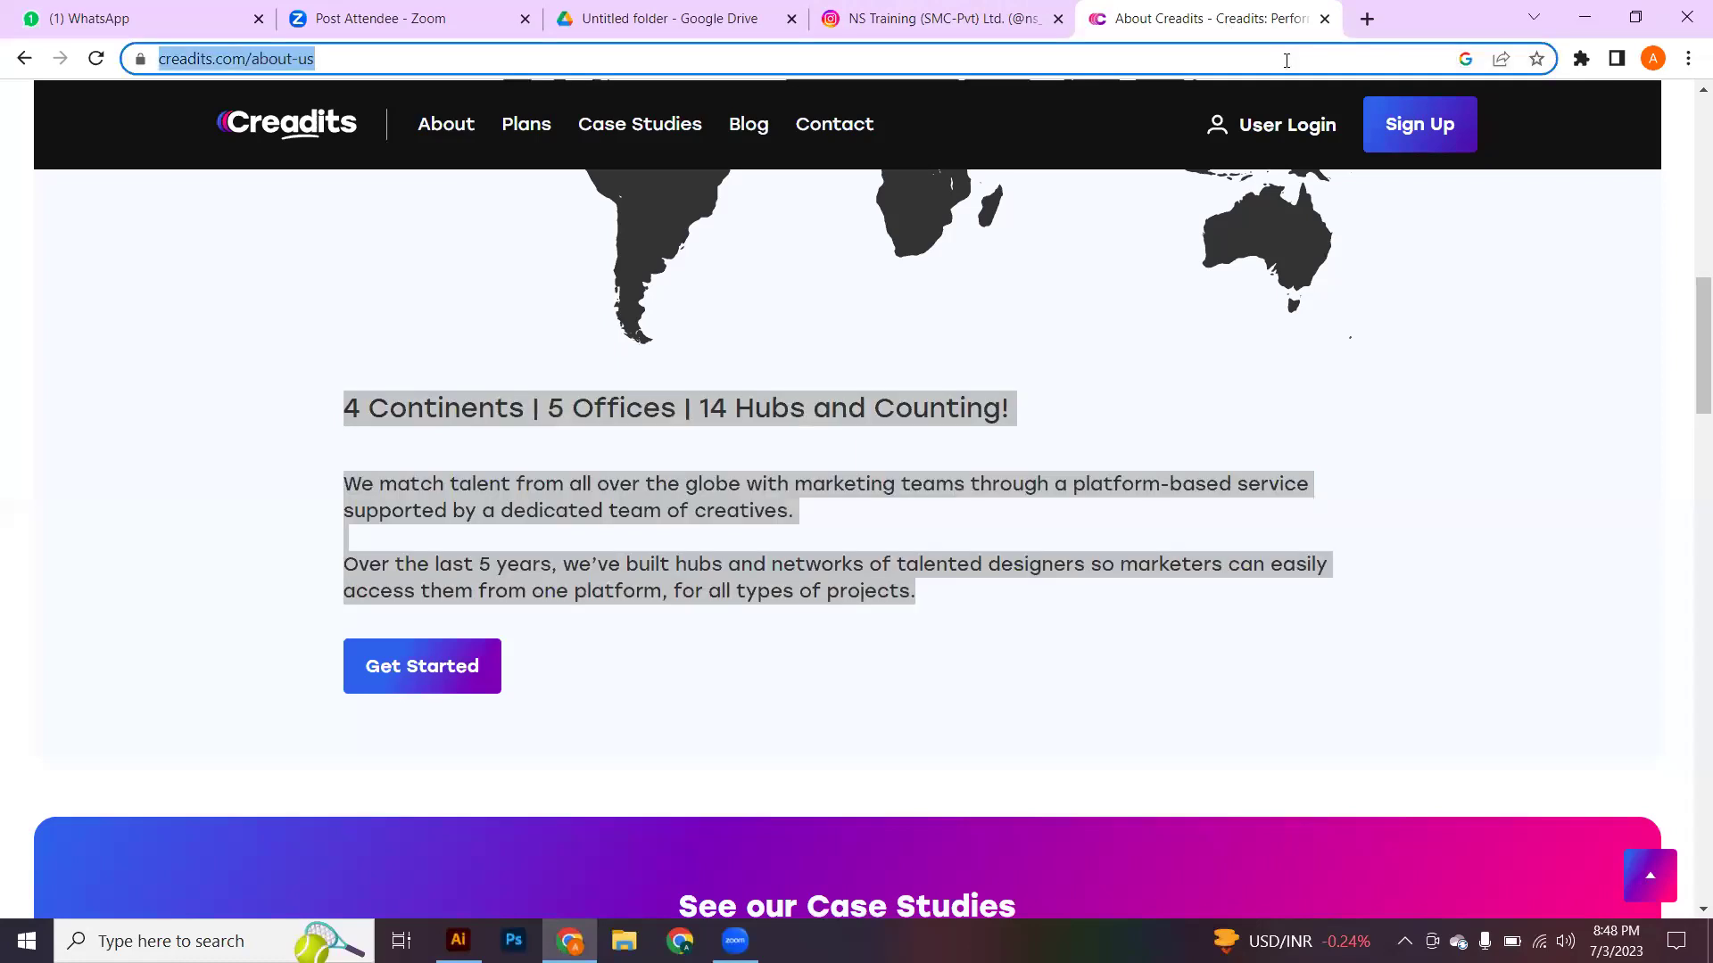
type("Pinteres")
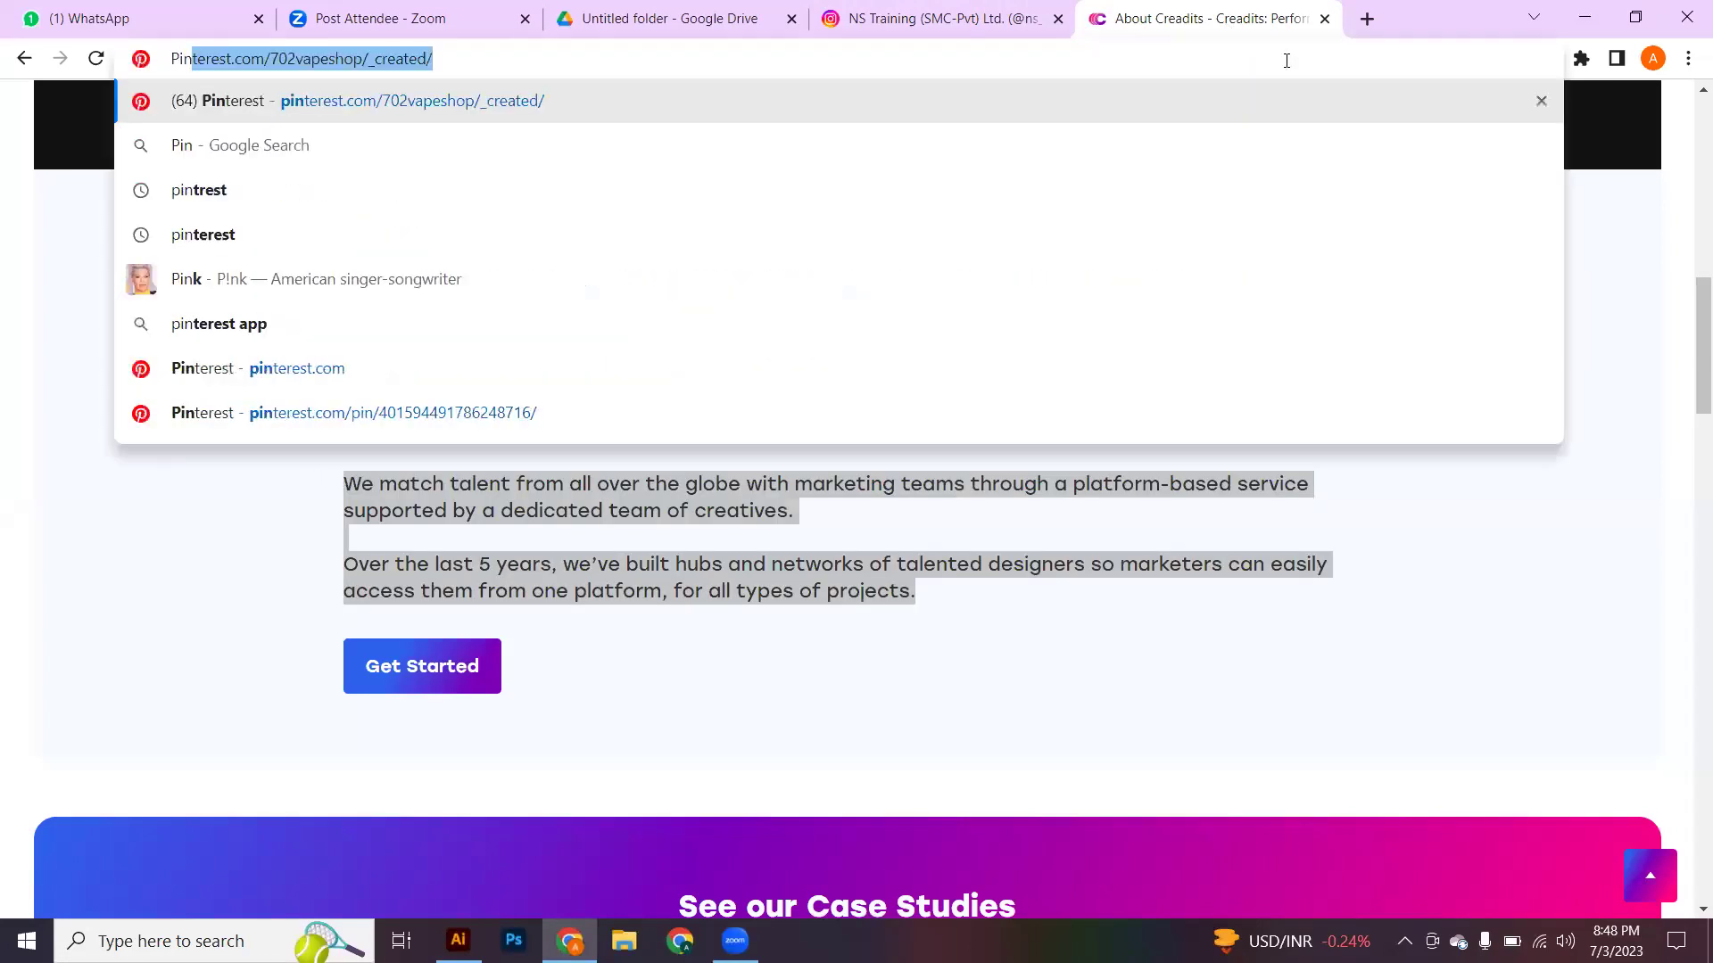
key("BackSpace")
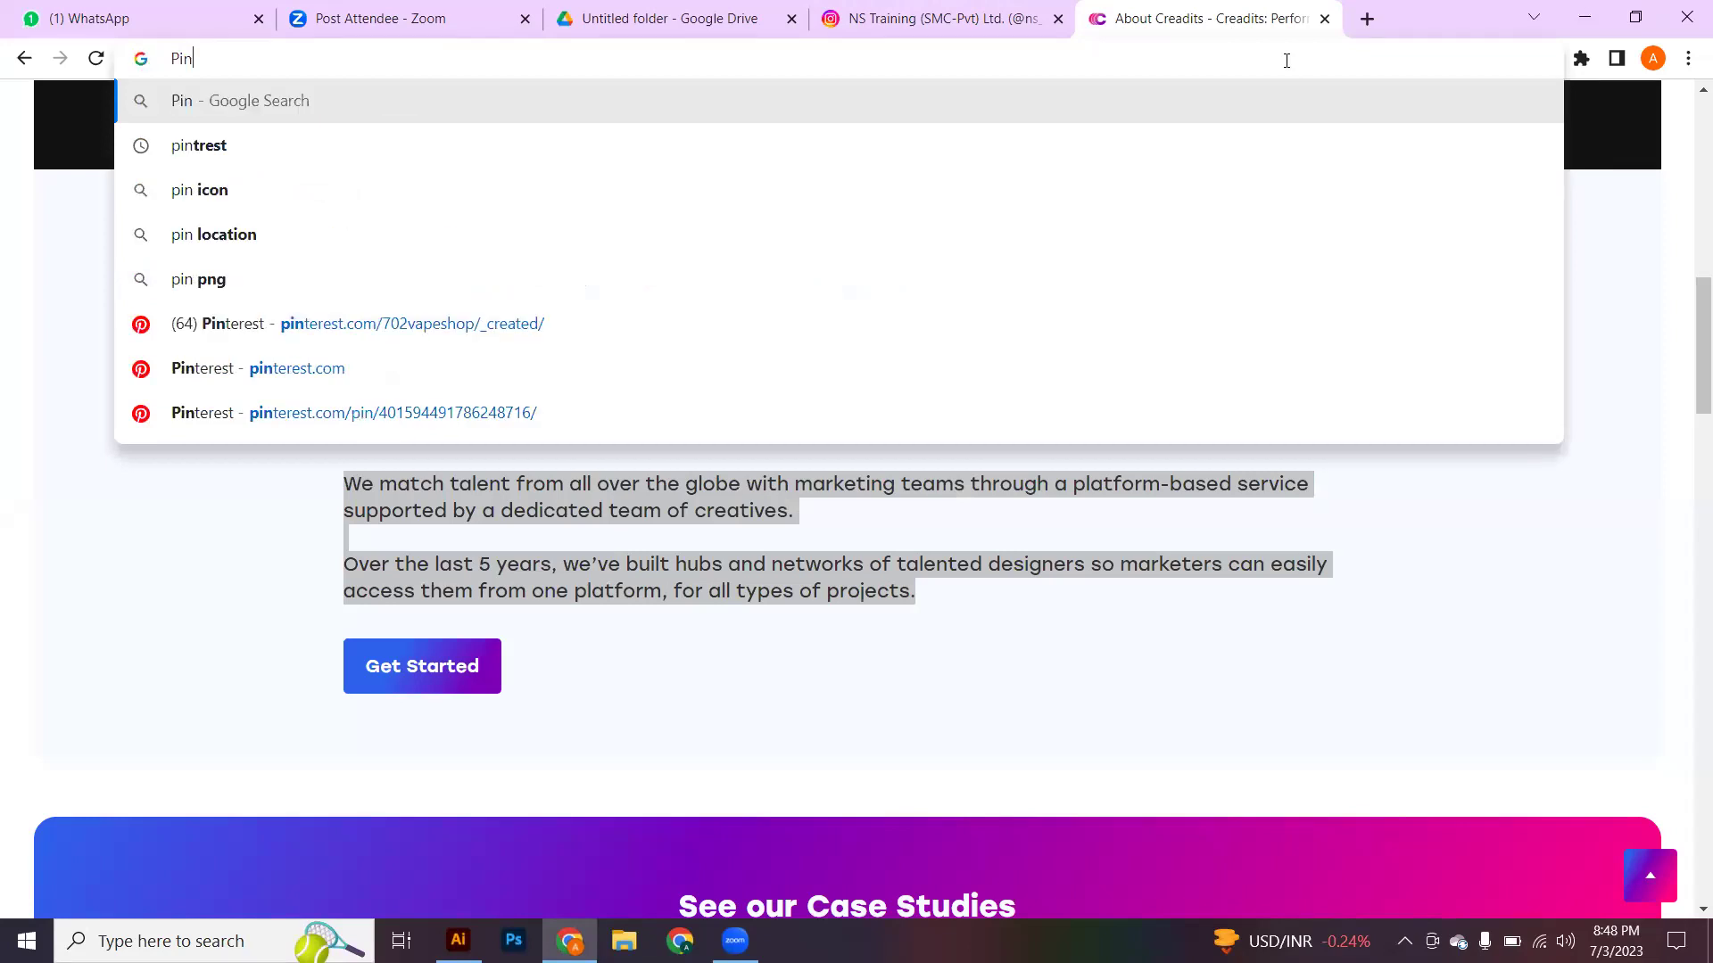
type("trest")
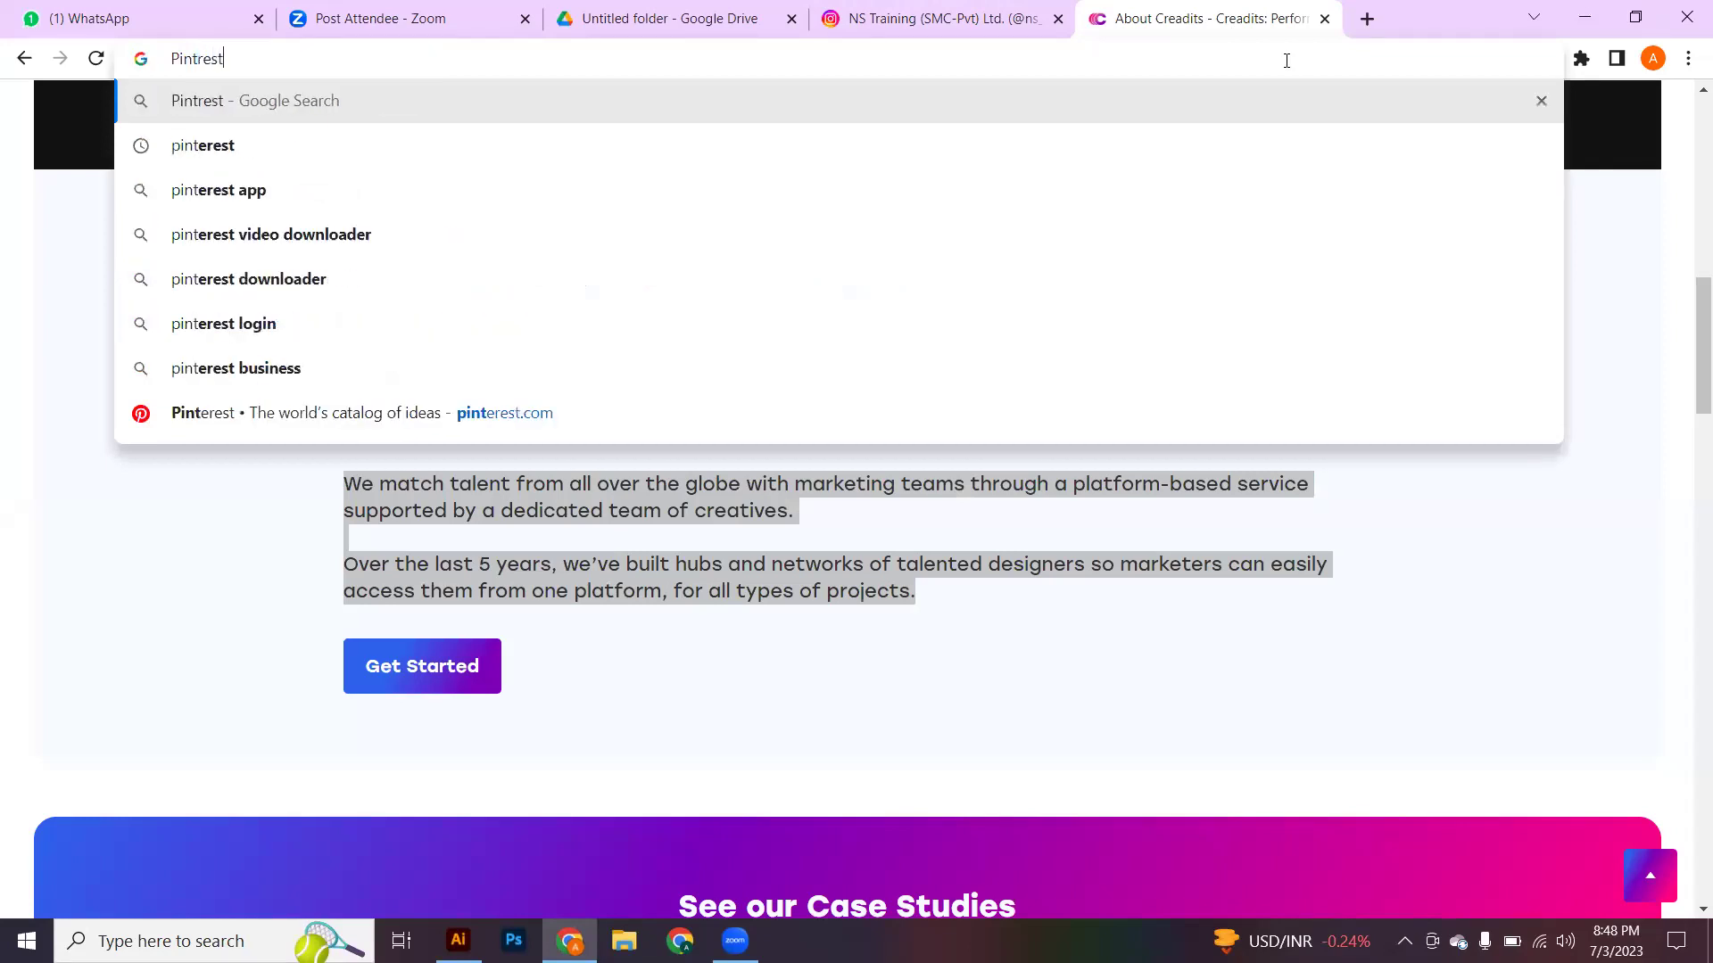
left_click(1277, 165)
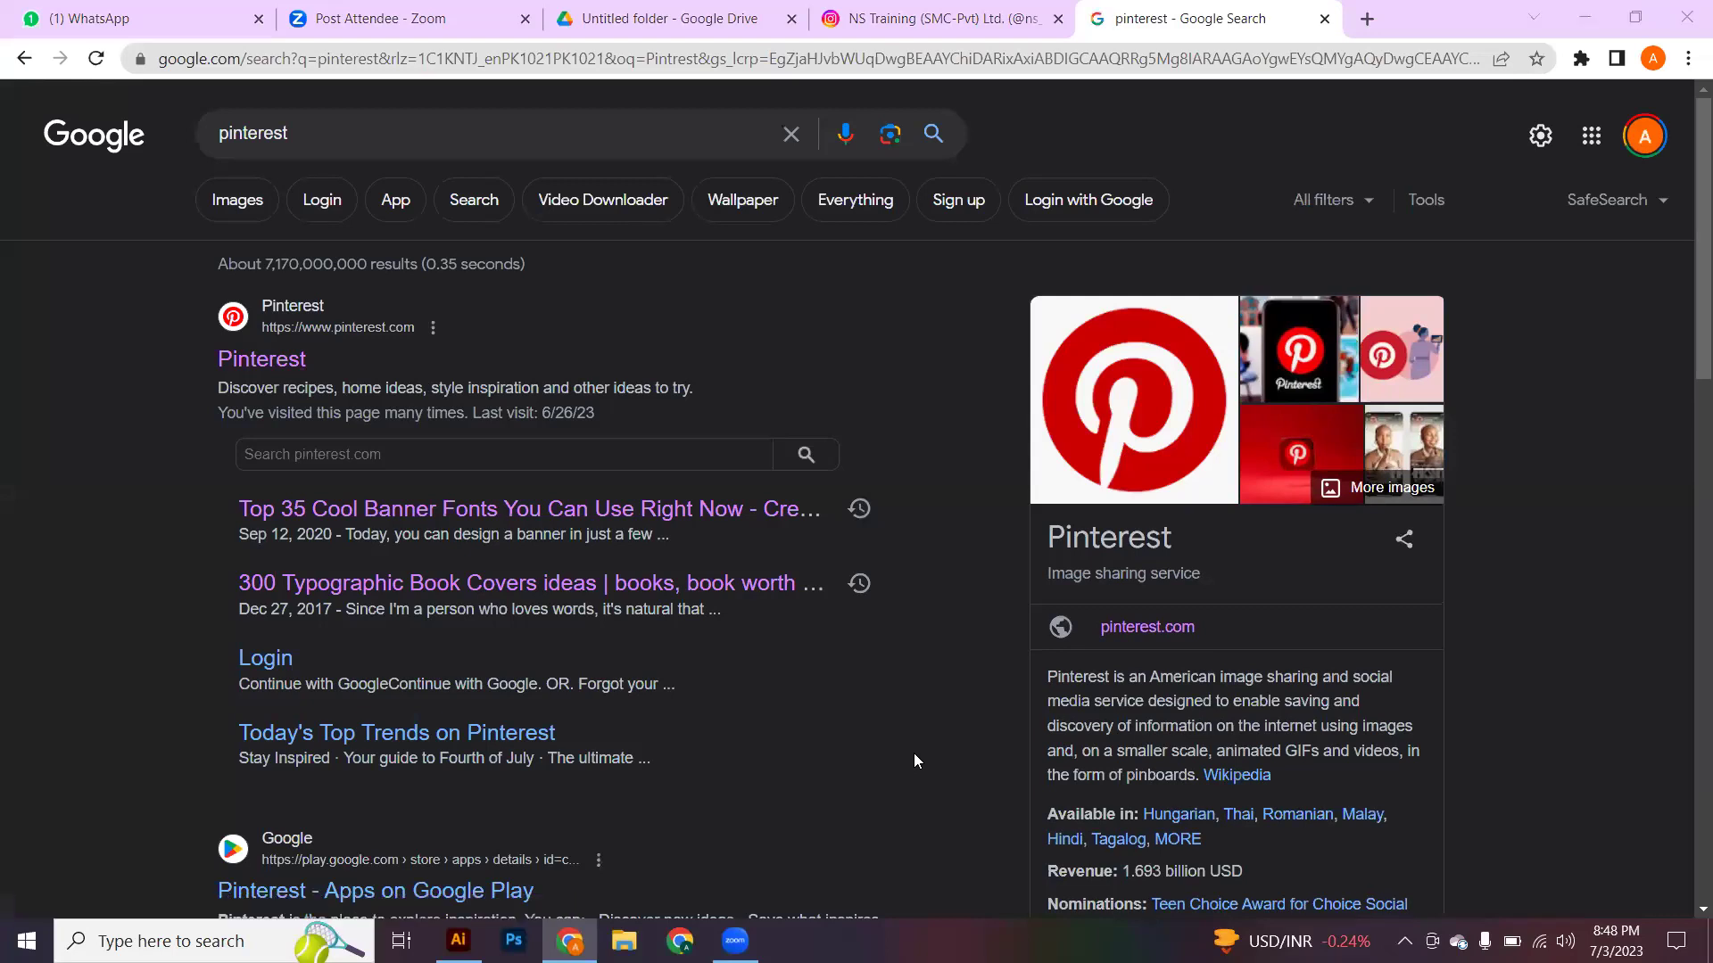
left_click(247, 373)
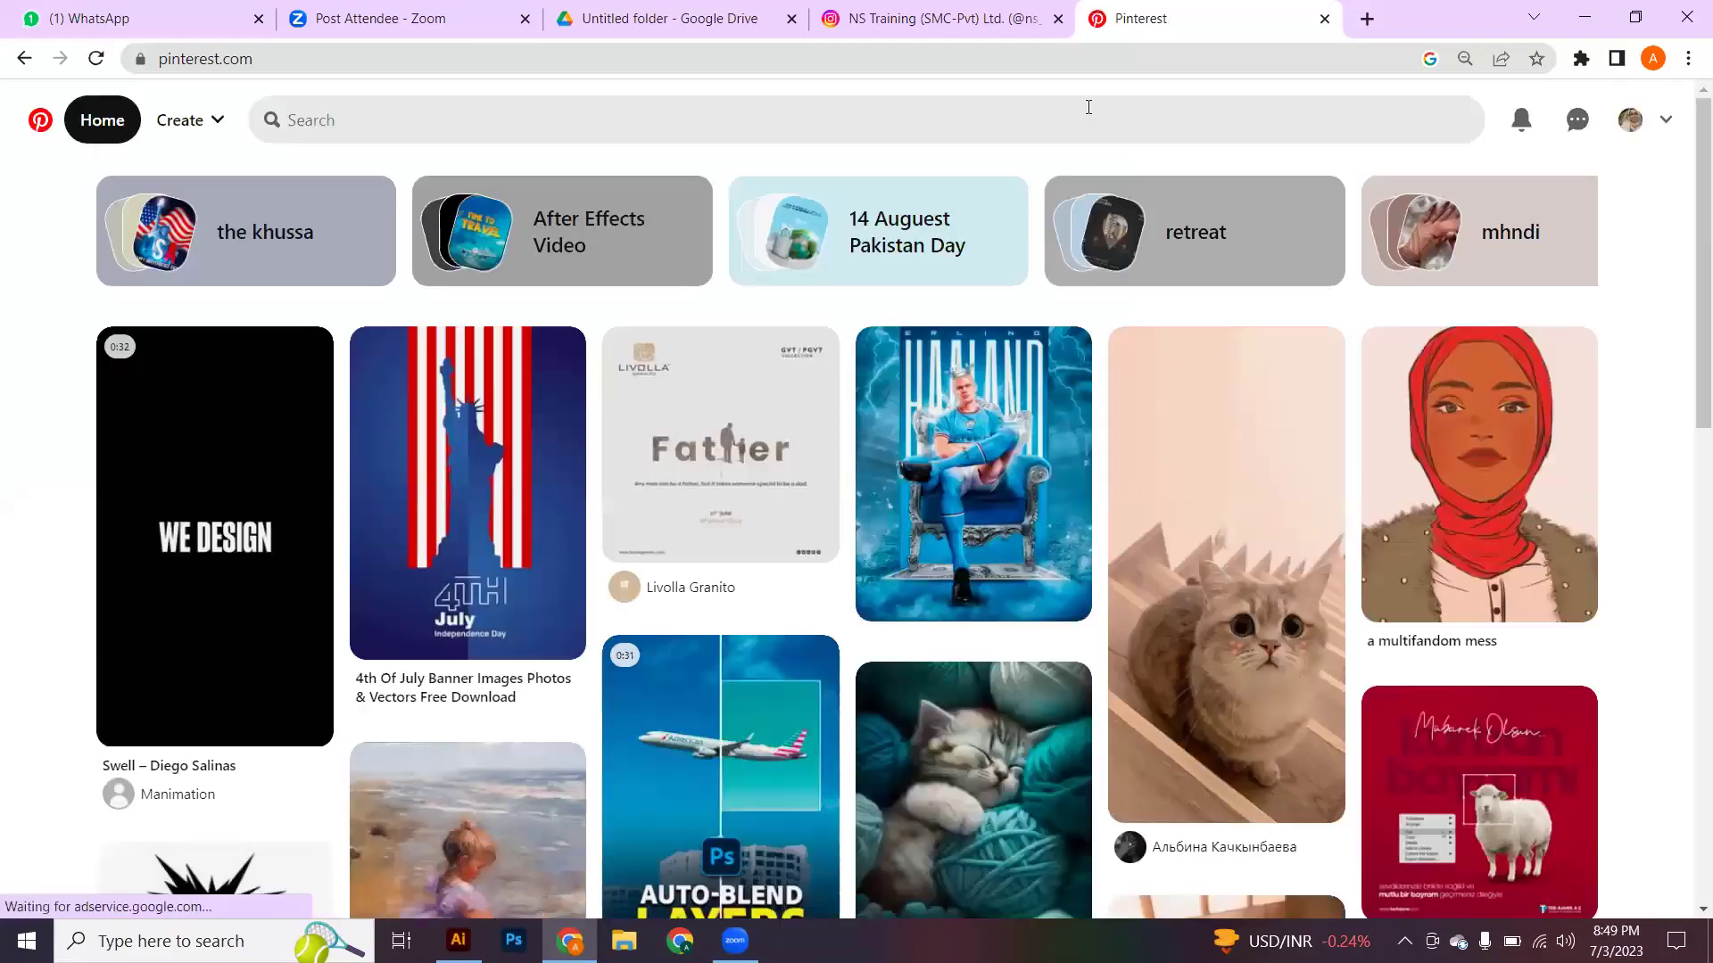
- Open a new Chrome tab and go to Behance by entering 'Behance'
left_click(1367, 18)
type("Behance")
key("Return")
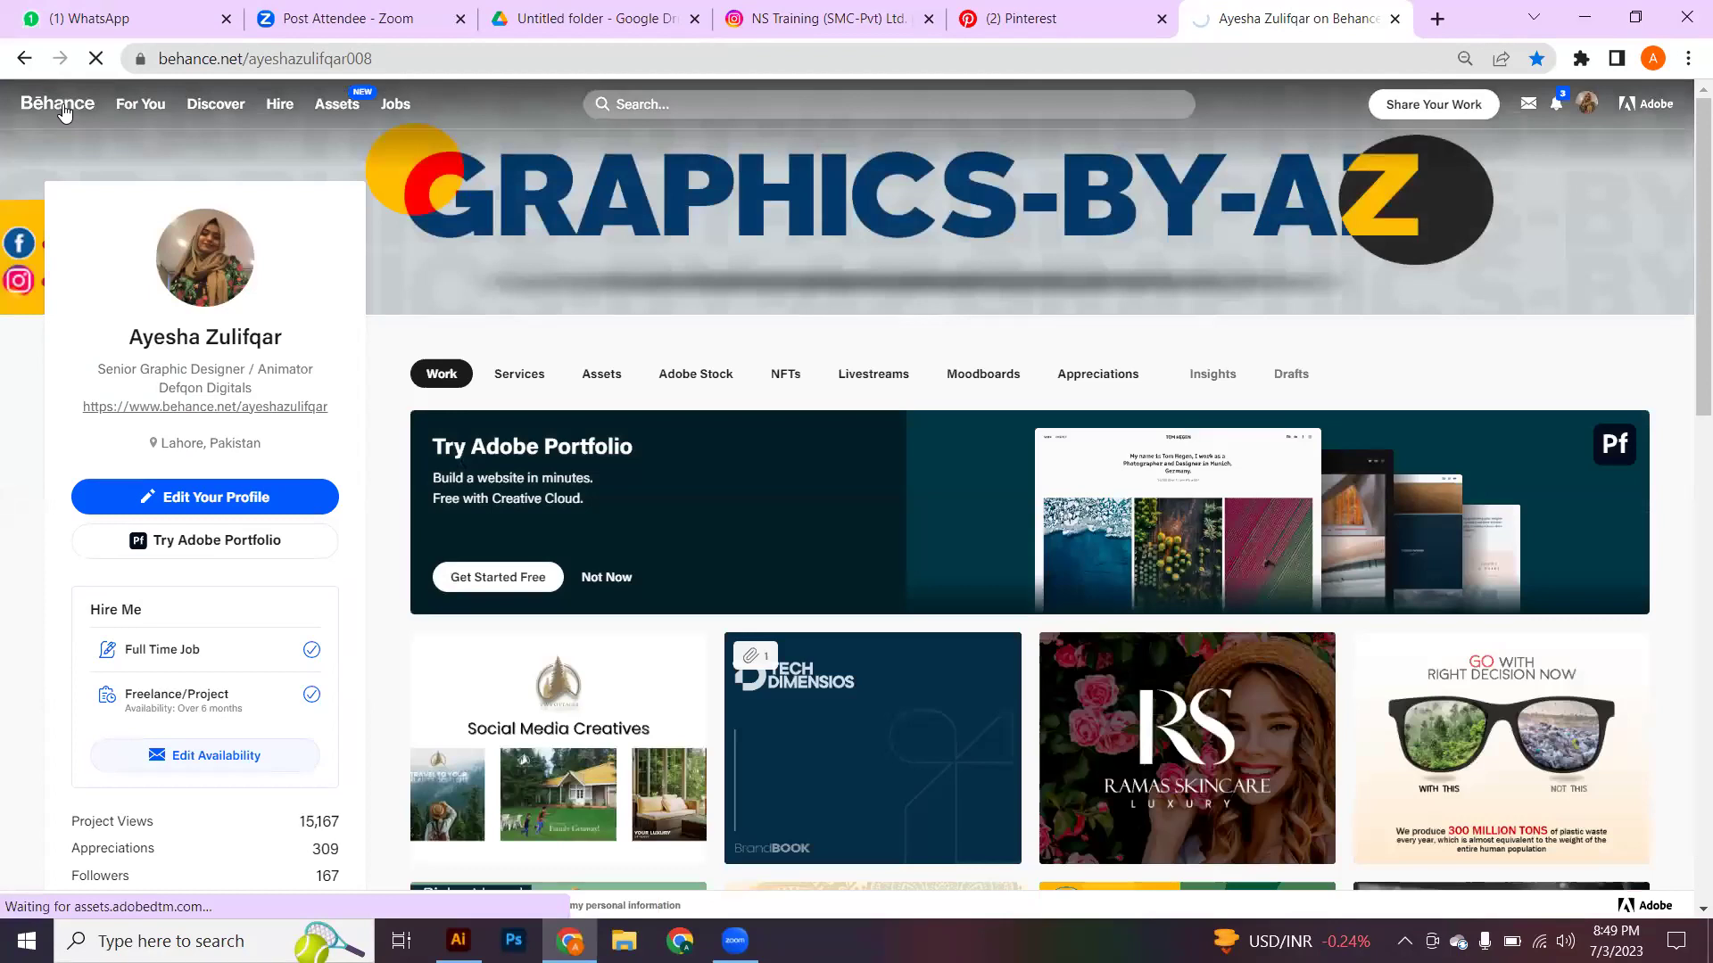
- Show the Behance For You feed, then search 'dribble' in a new tab and open Dribbble
left_click(58, 104)
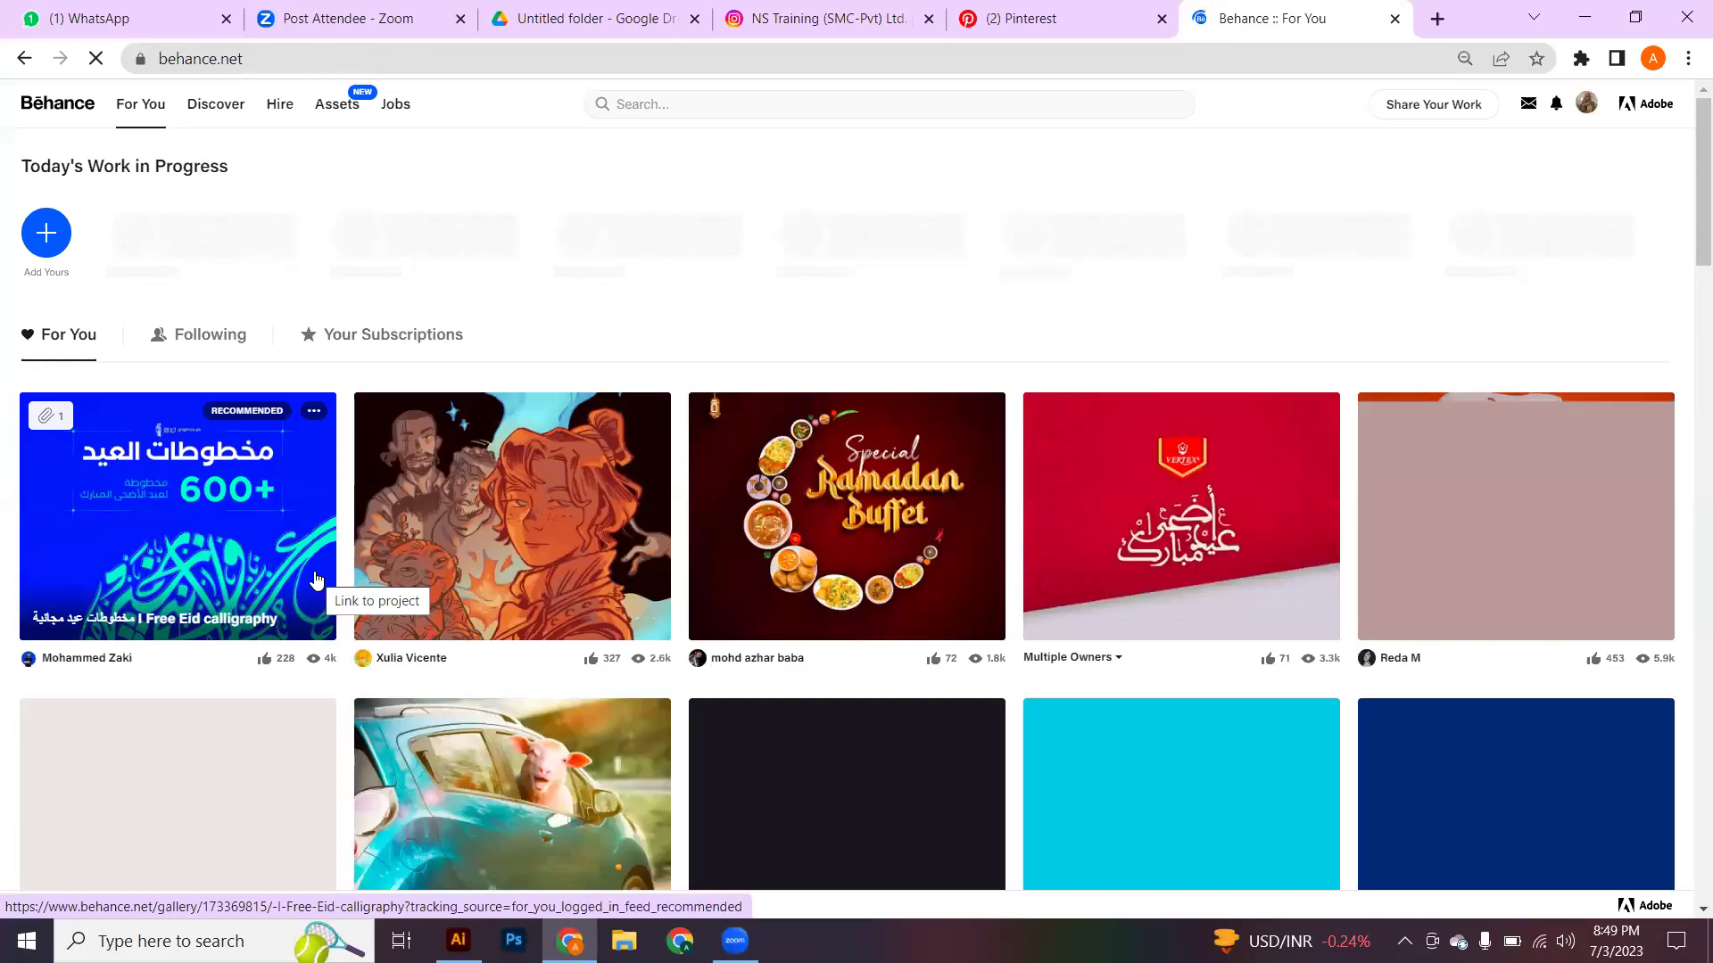
left_click(1449, 18)
left_click(1384, 55)
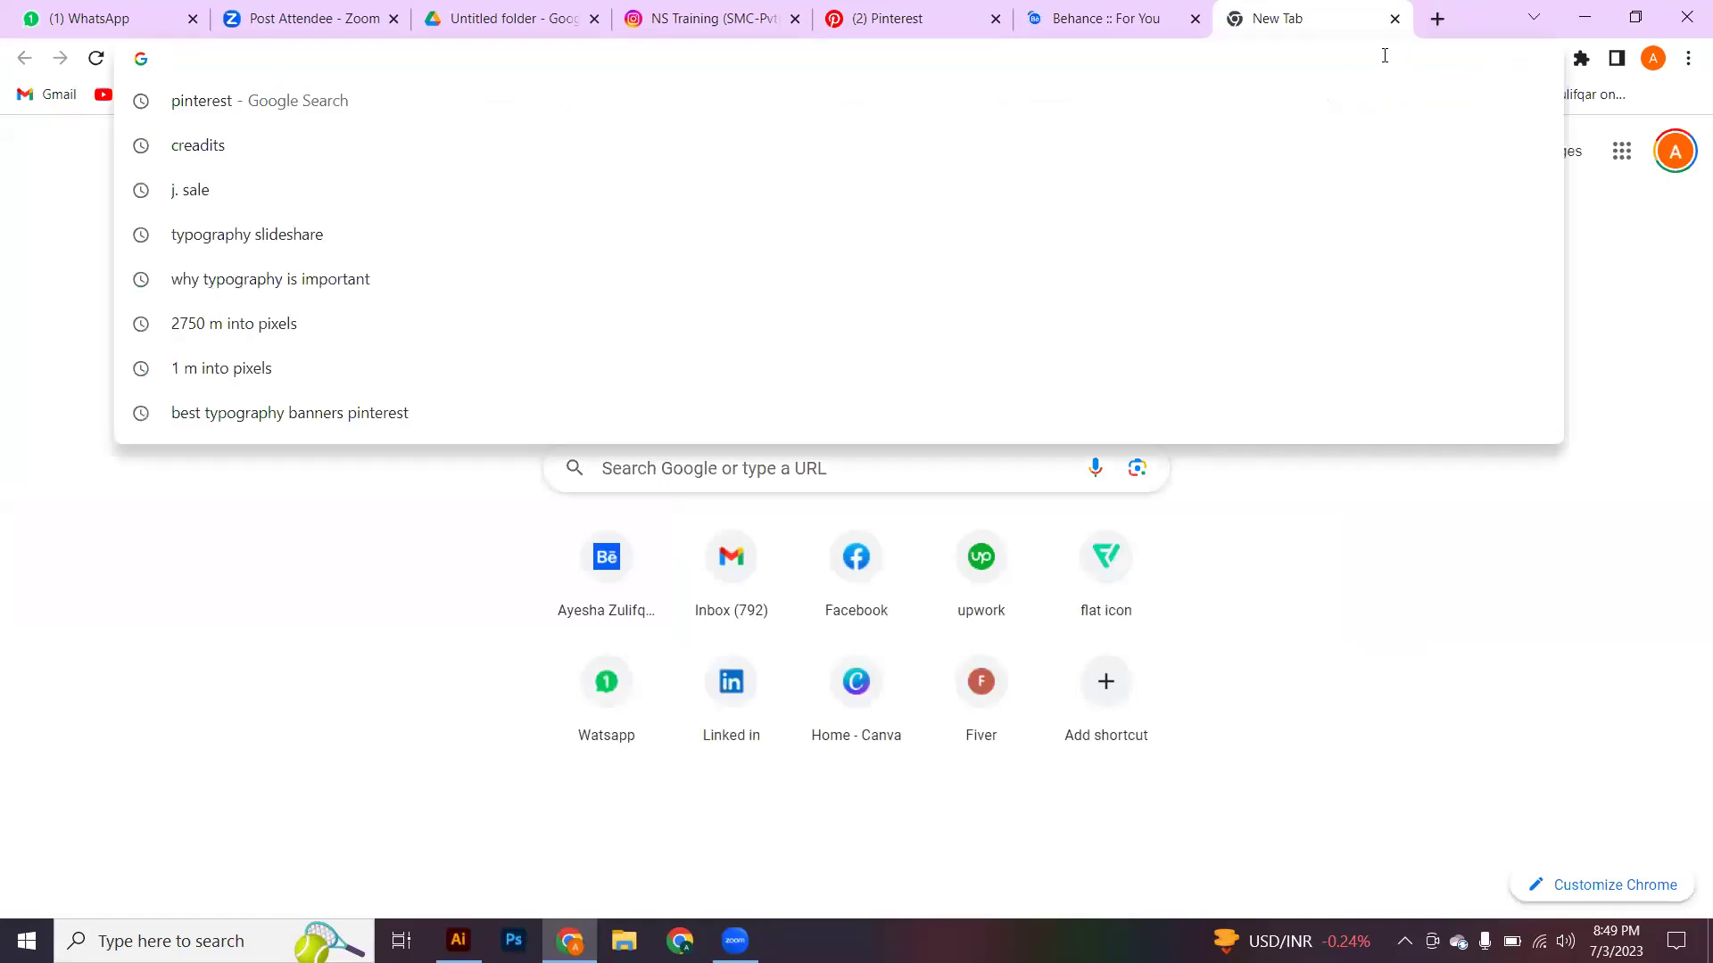
type("dribble")
key("Return")
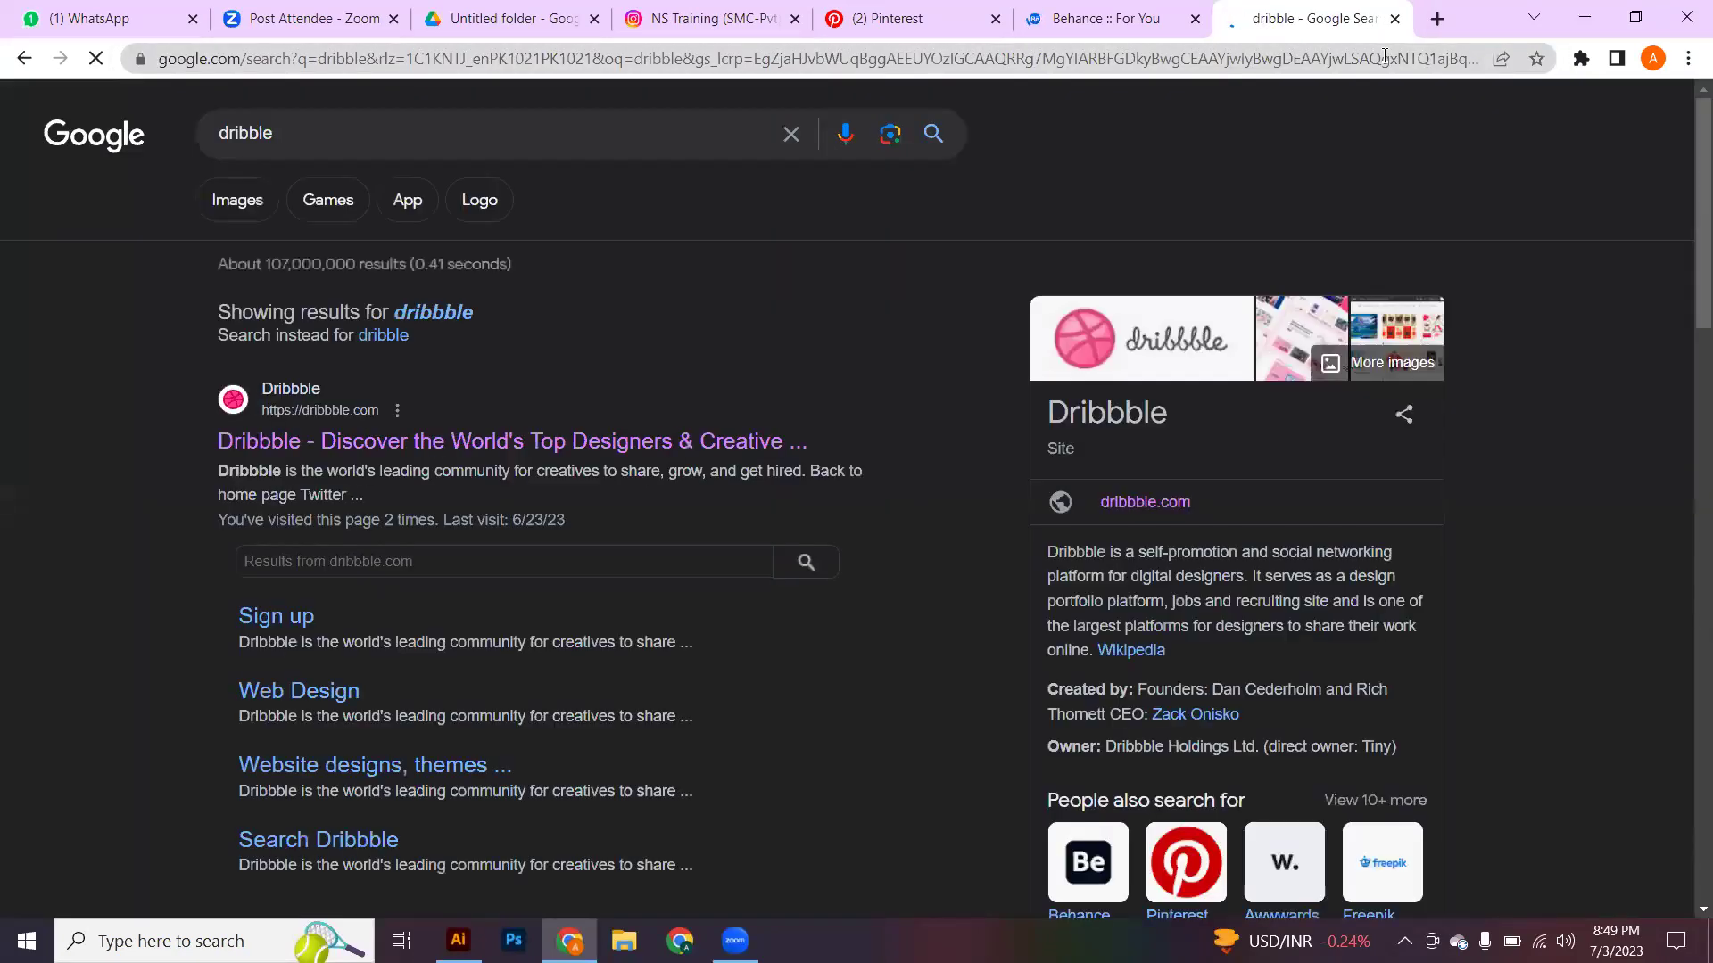
left_click(592, 443)
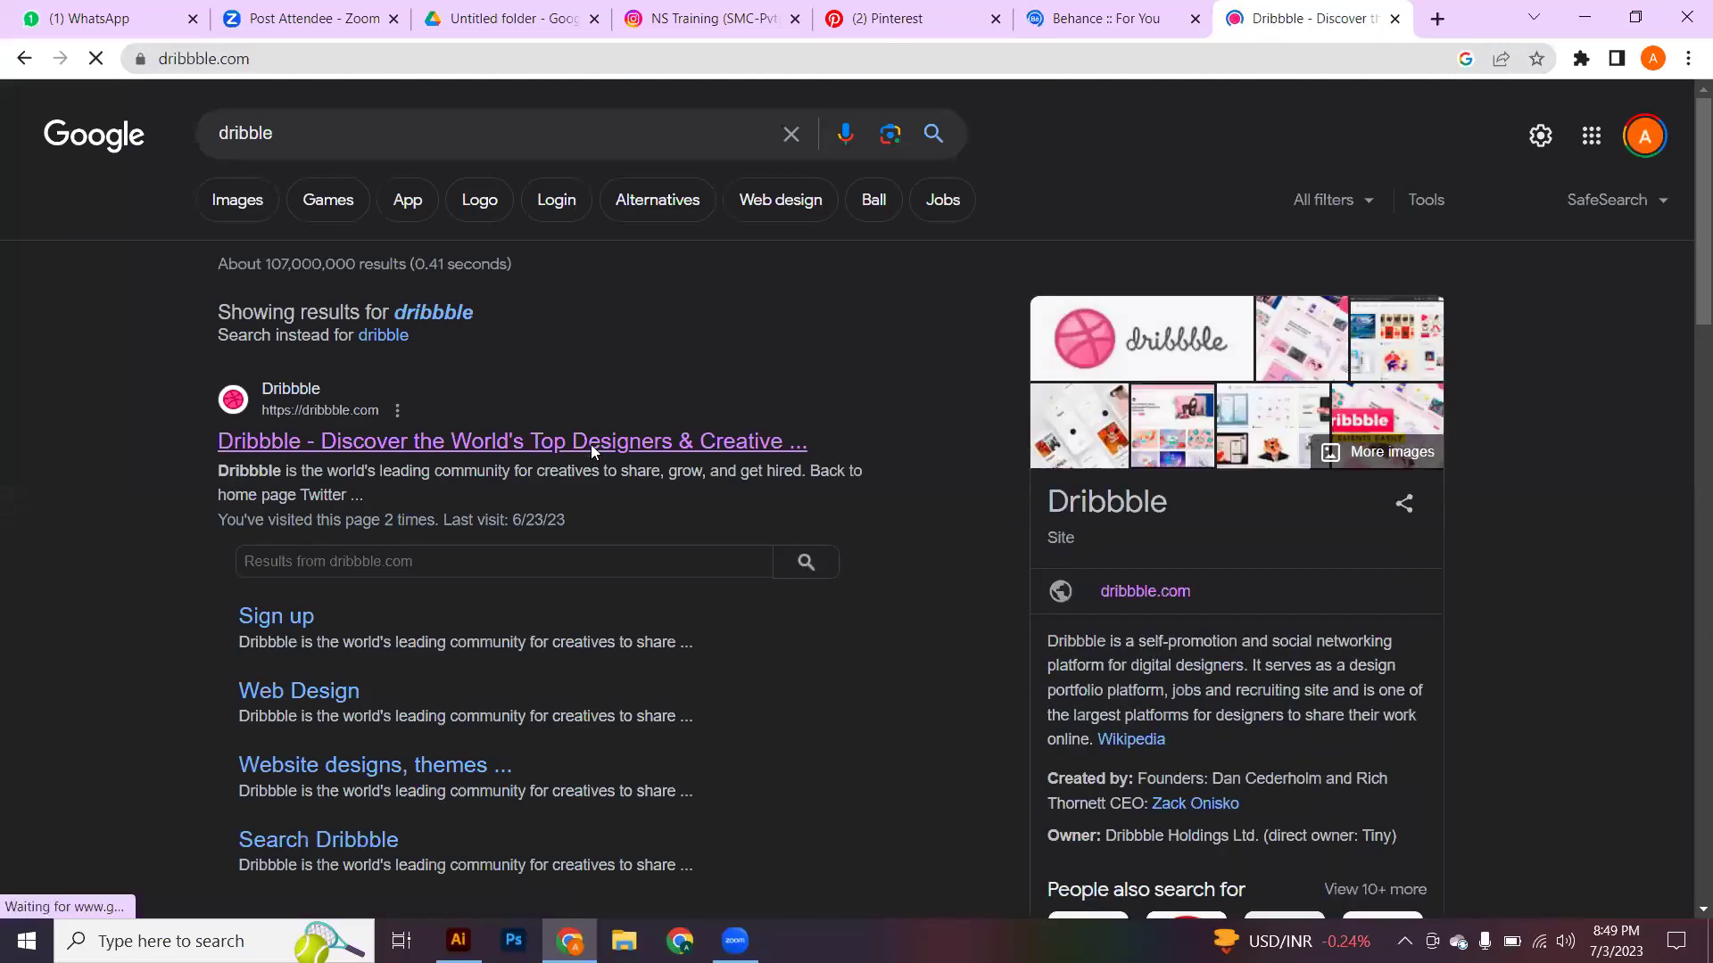
- In a new tab, search Google for 'creative market' and open the sponsored Creative Market site
left_click(1436, 19)
type("crea")
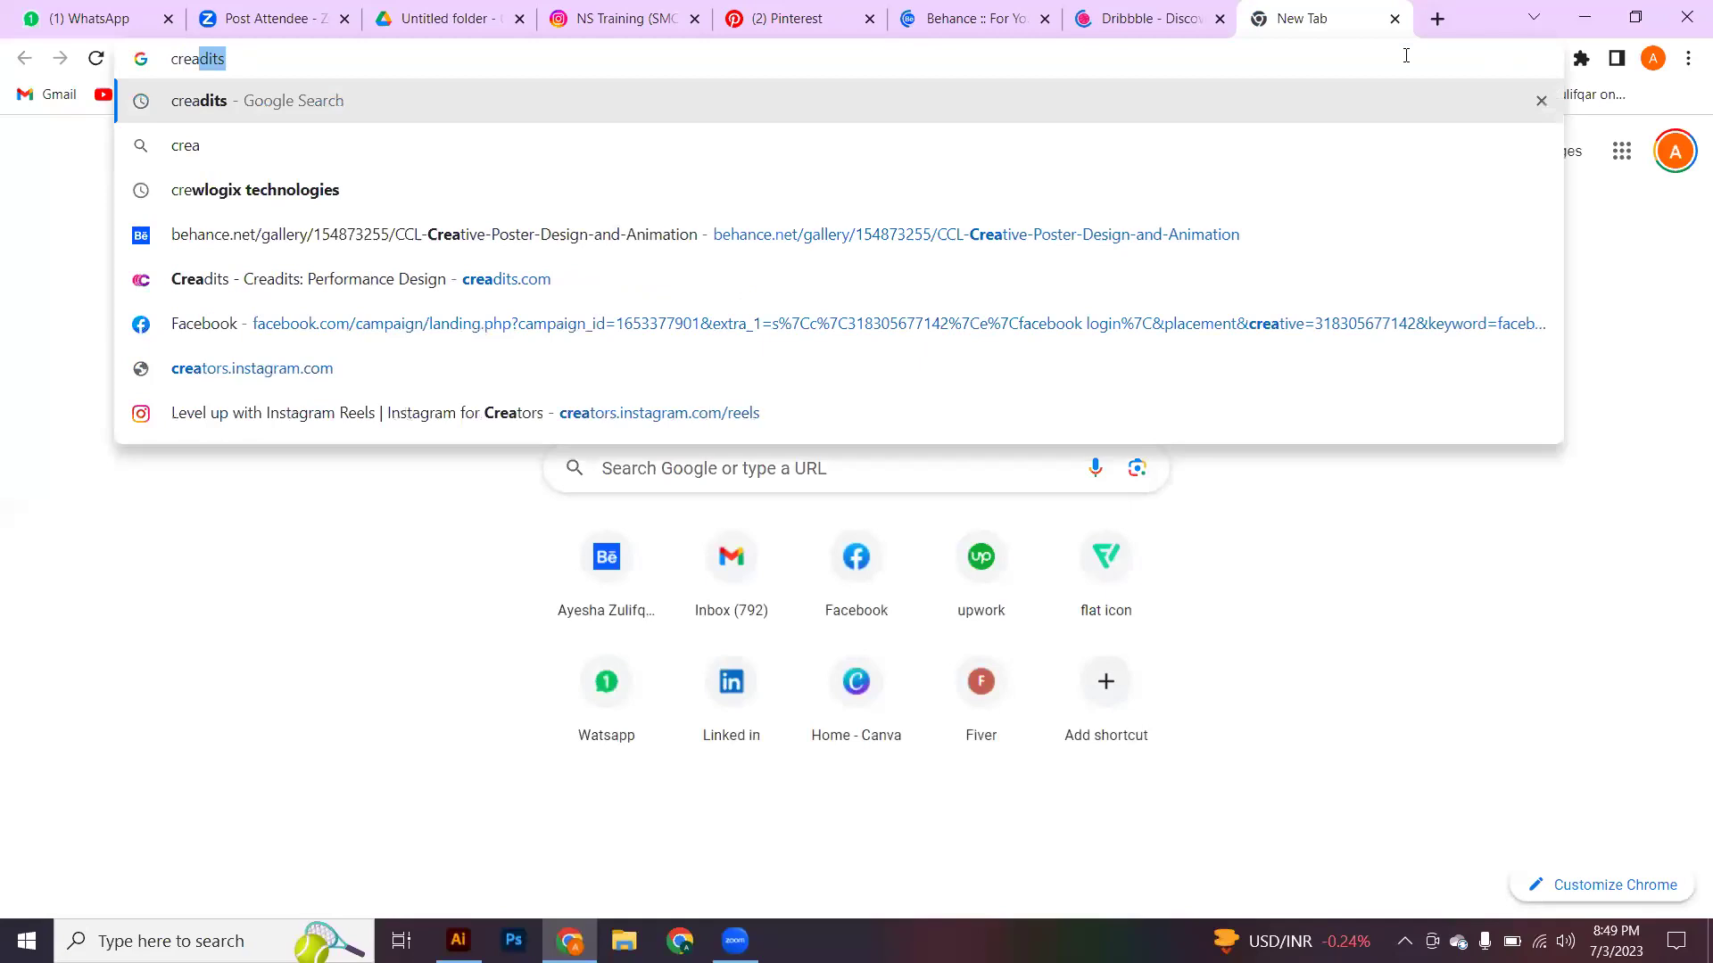
type("tive market")
key("Return")
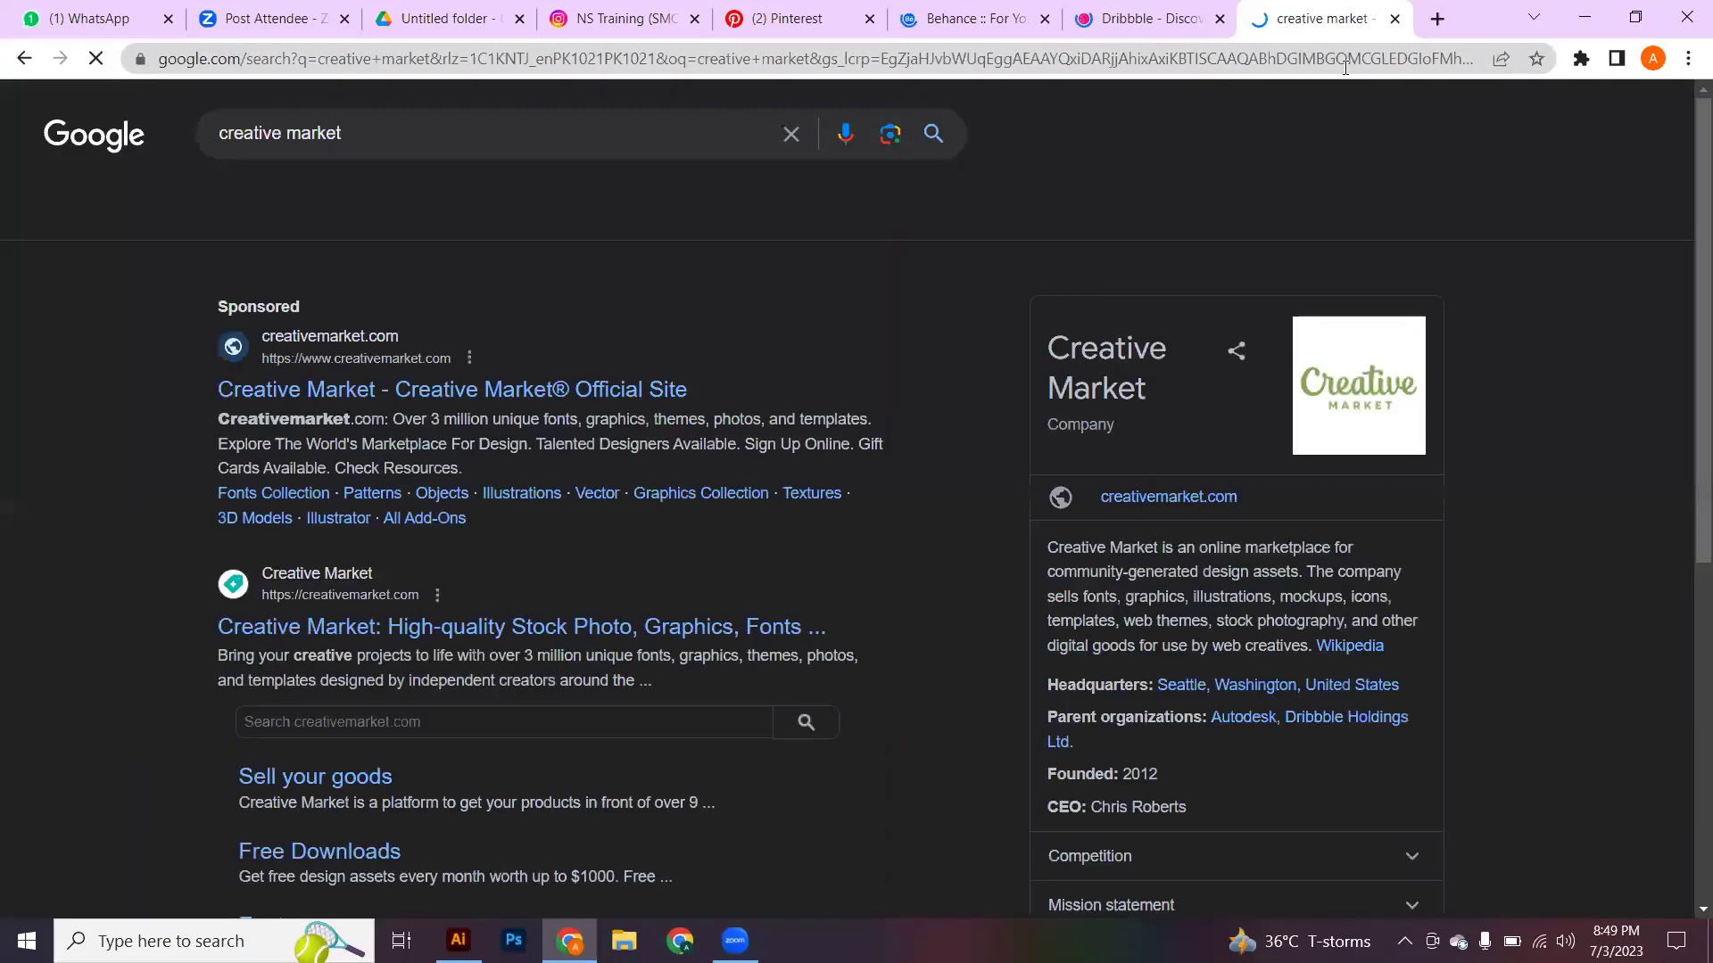
left_click(359, 383)
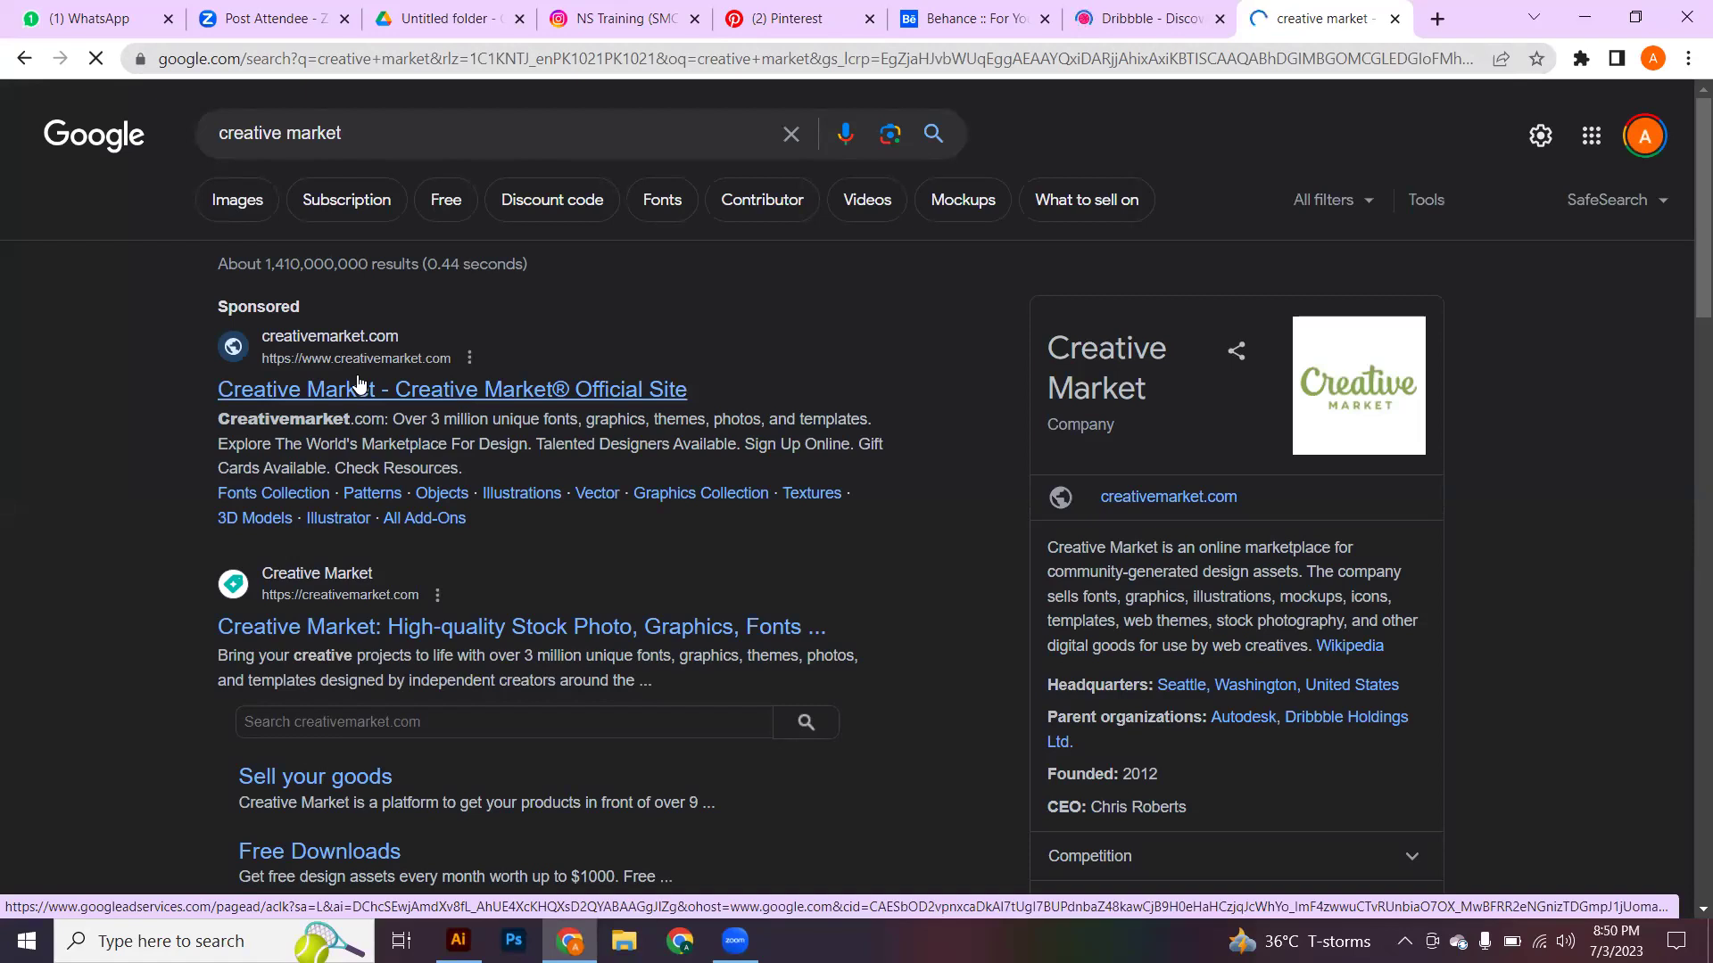
left_click(358, 384)
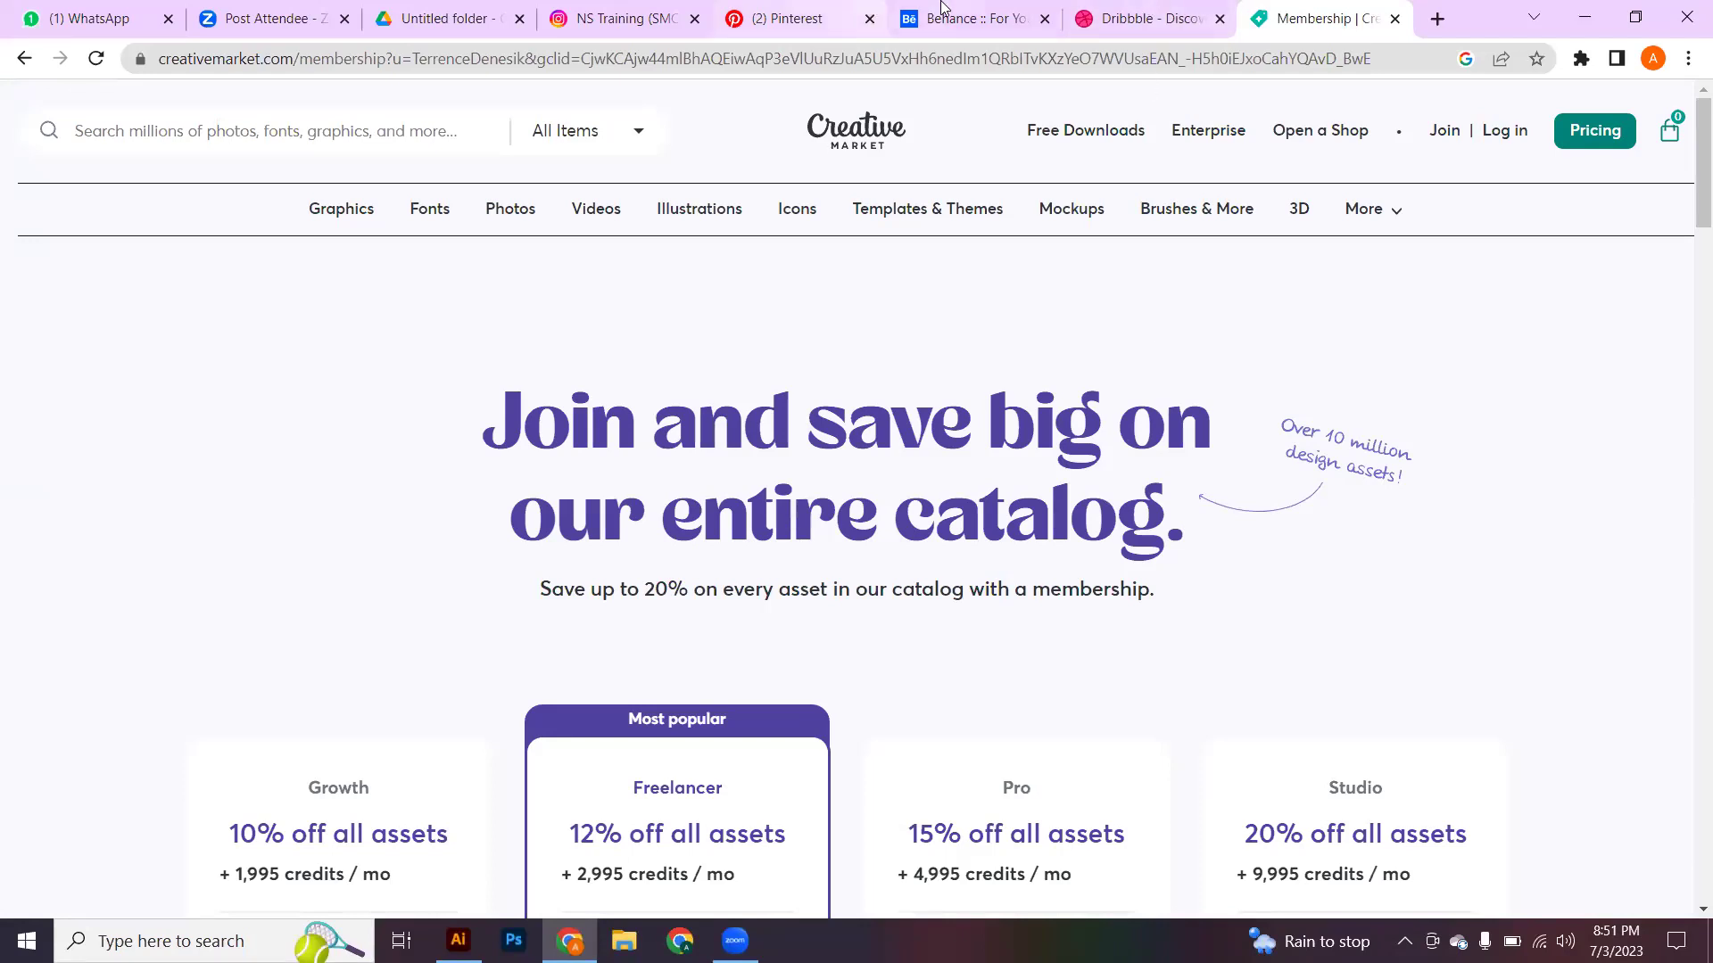
- Return to the Behance tab and go back to the GRAPHICS-BY-AZ designer profile page
left_click(973, 17)
left_click(25, 57)
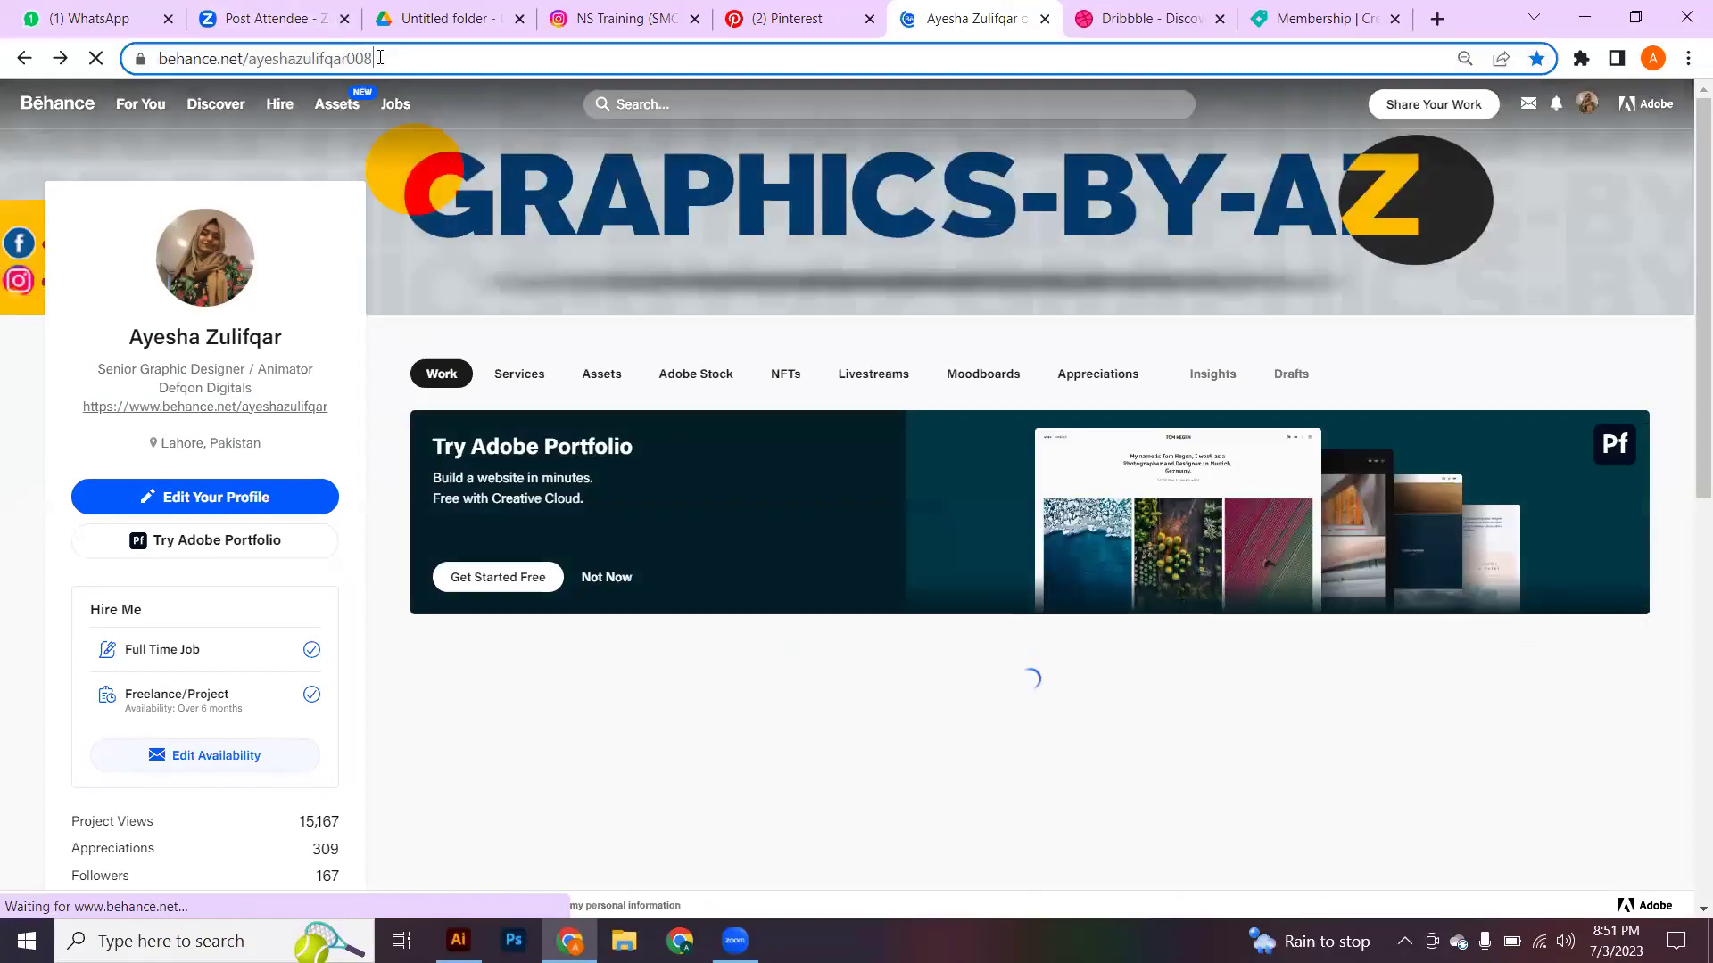
left_click(379, 58)
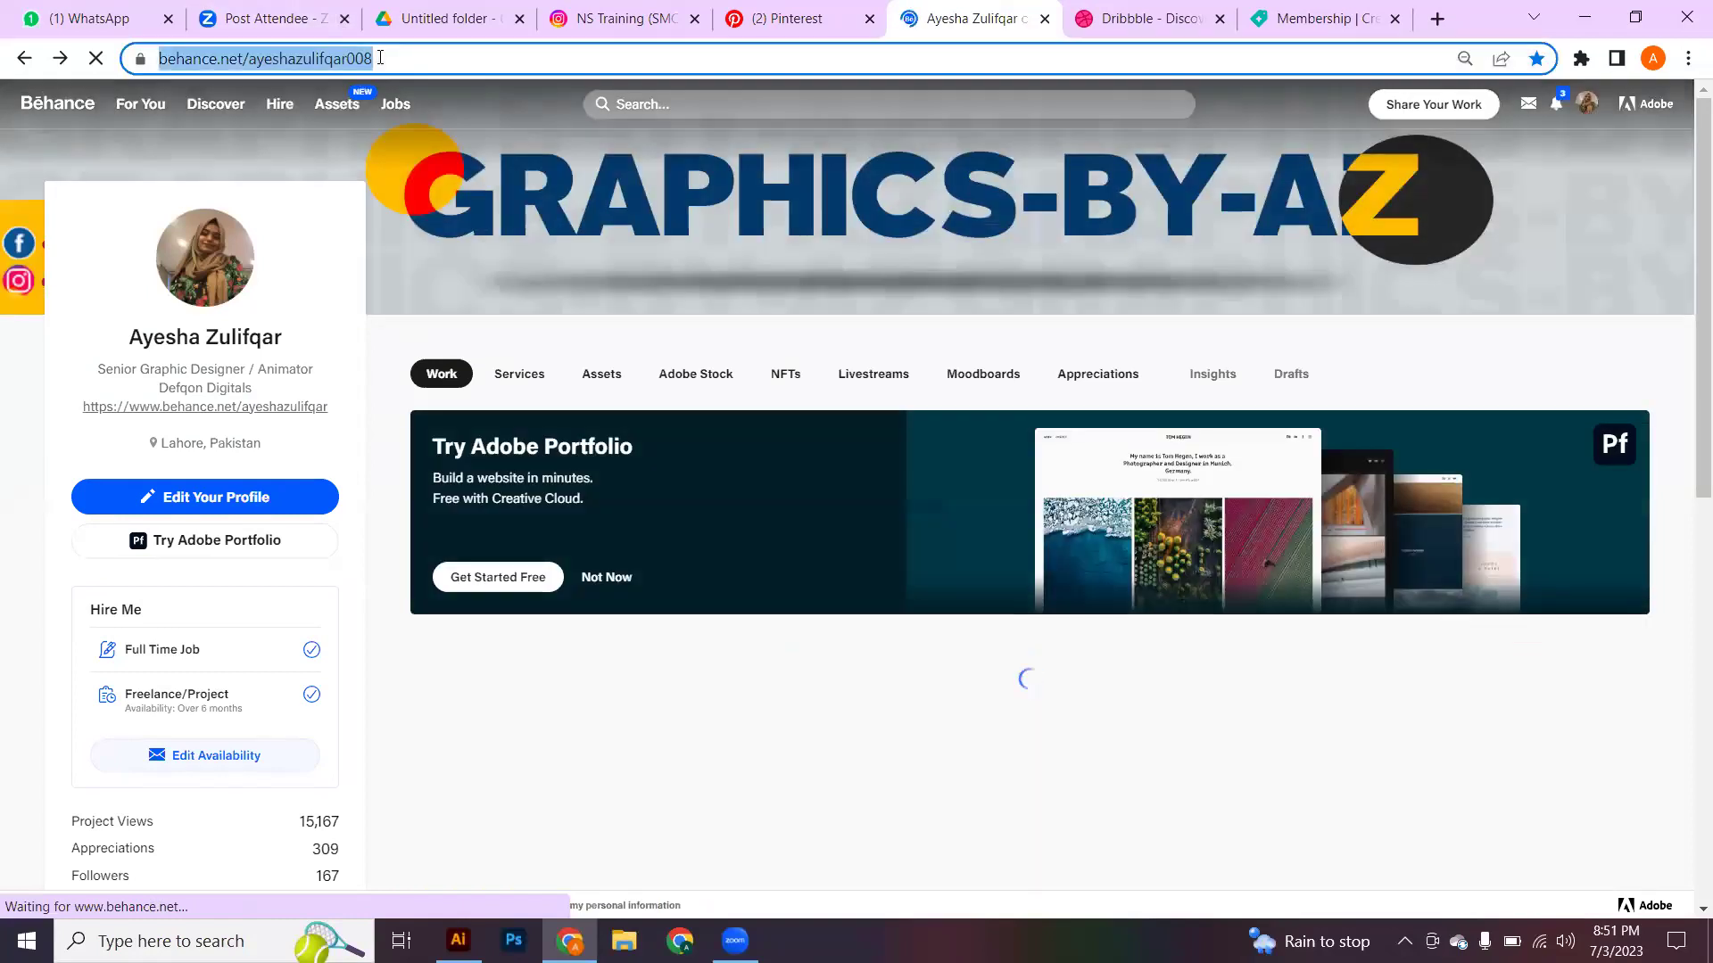
left_click(404, 104)
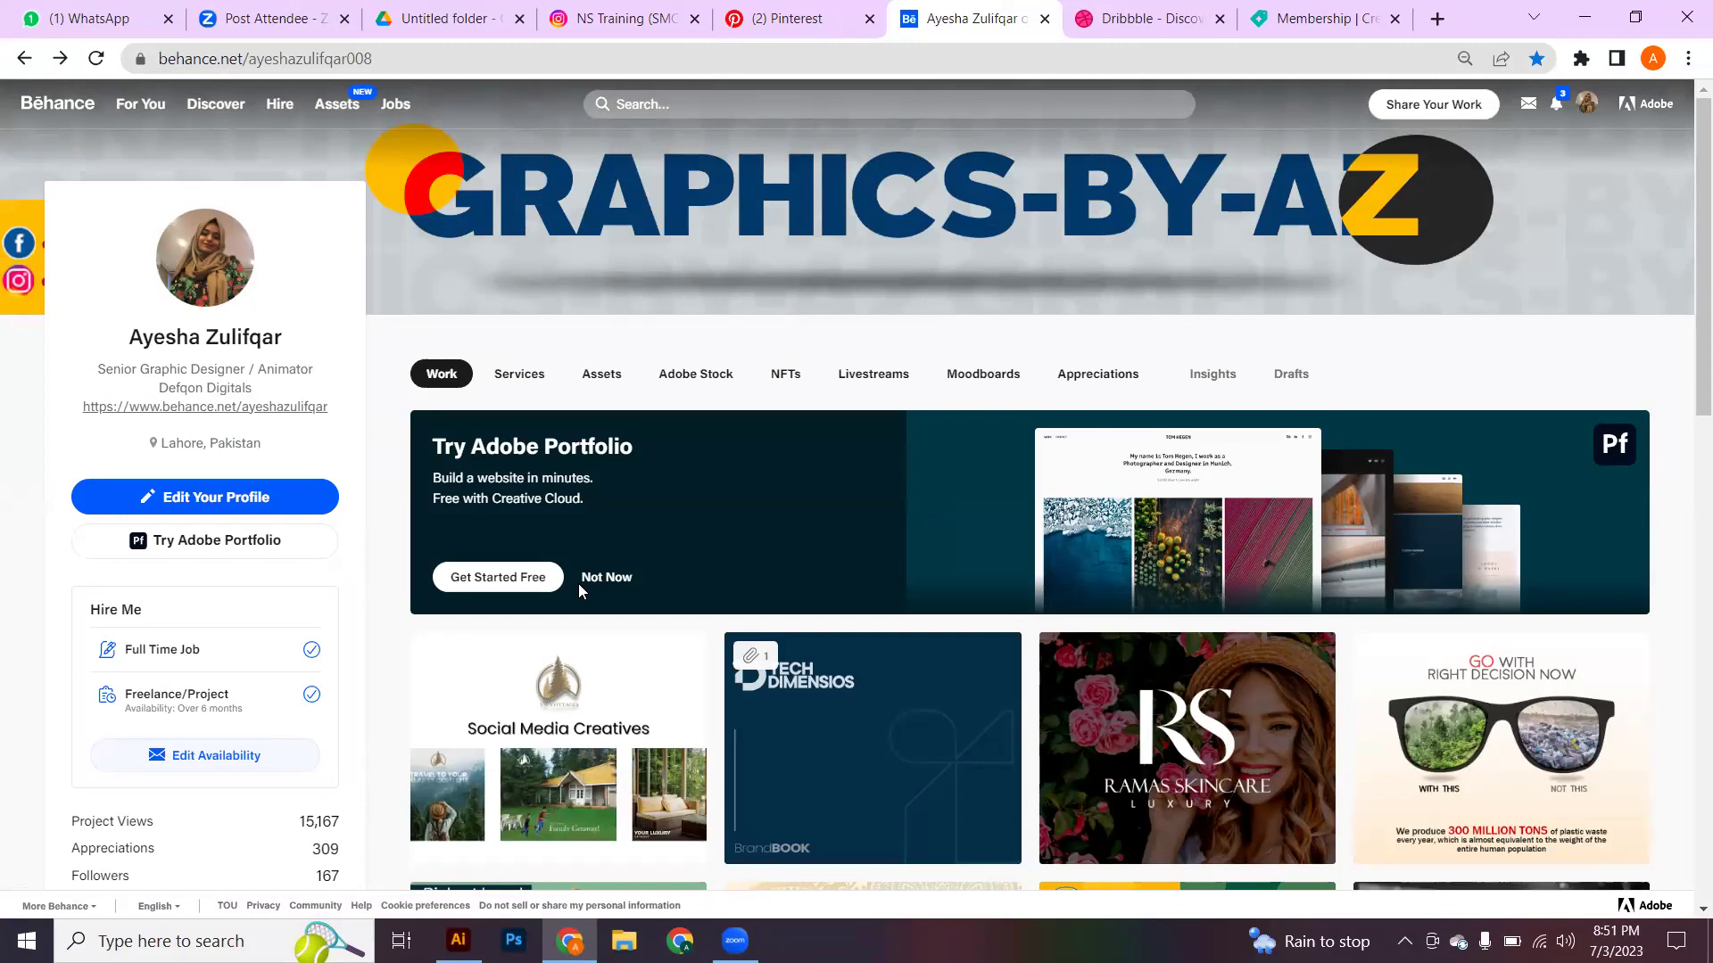
- Download the 4th of July banner pin image from Pinterest and open the JPG
left_click(785, 17)
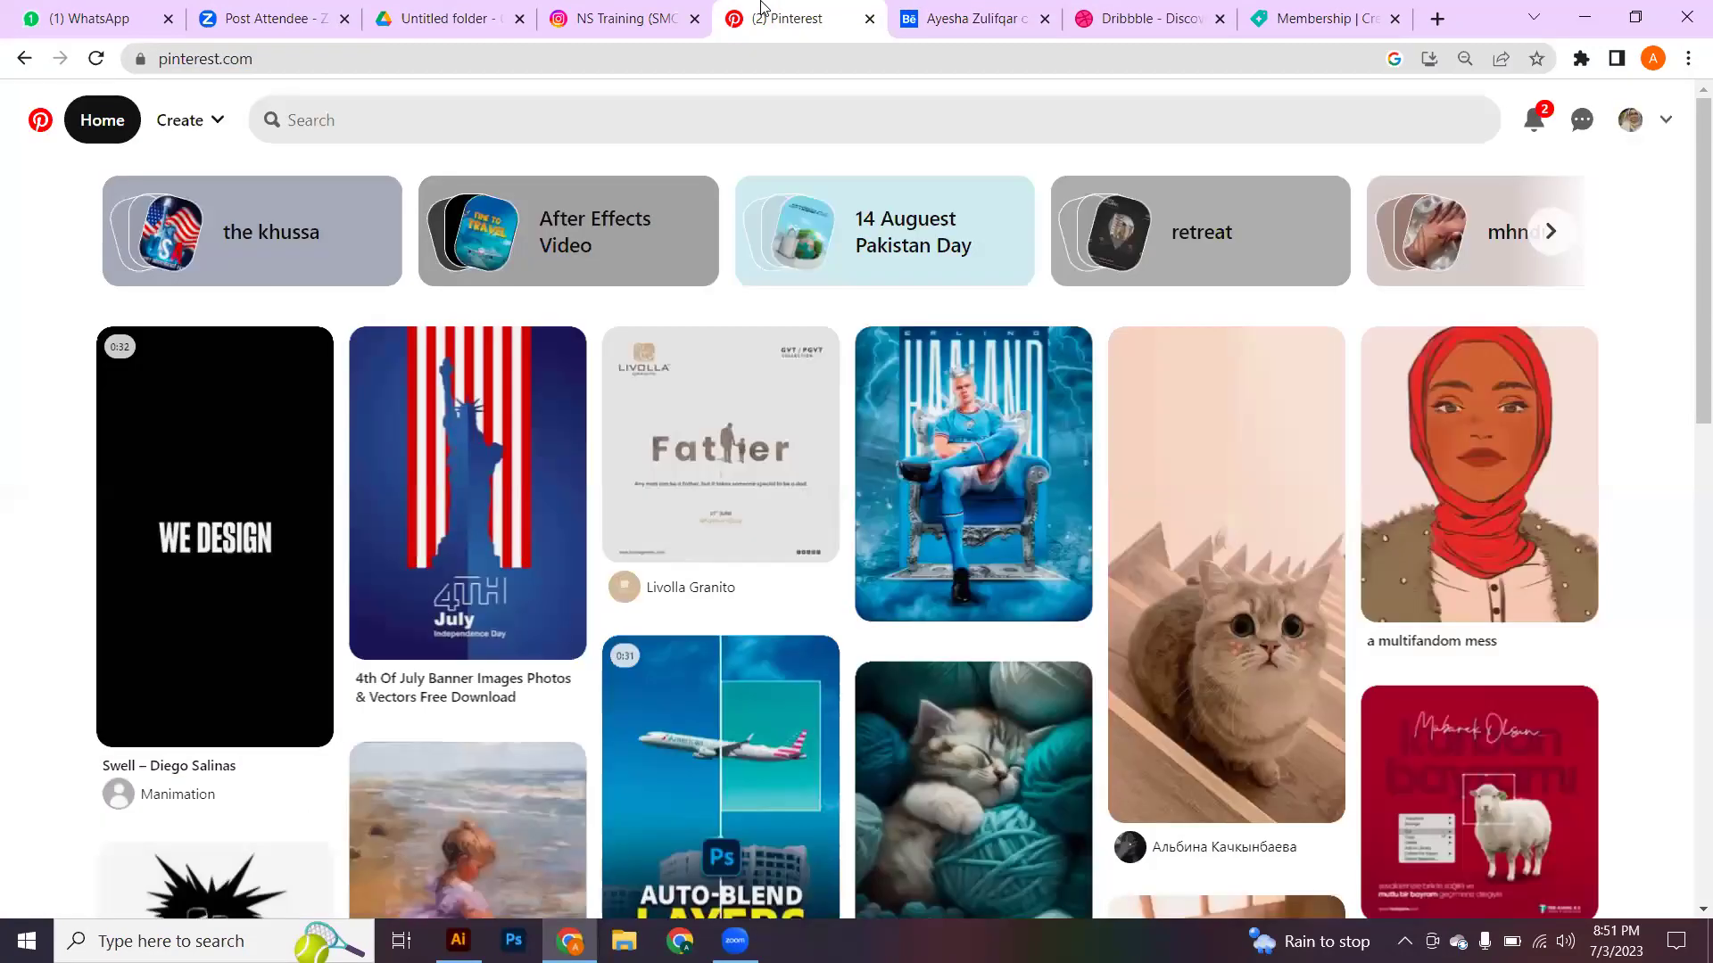
left_click(573, 553)
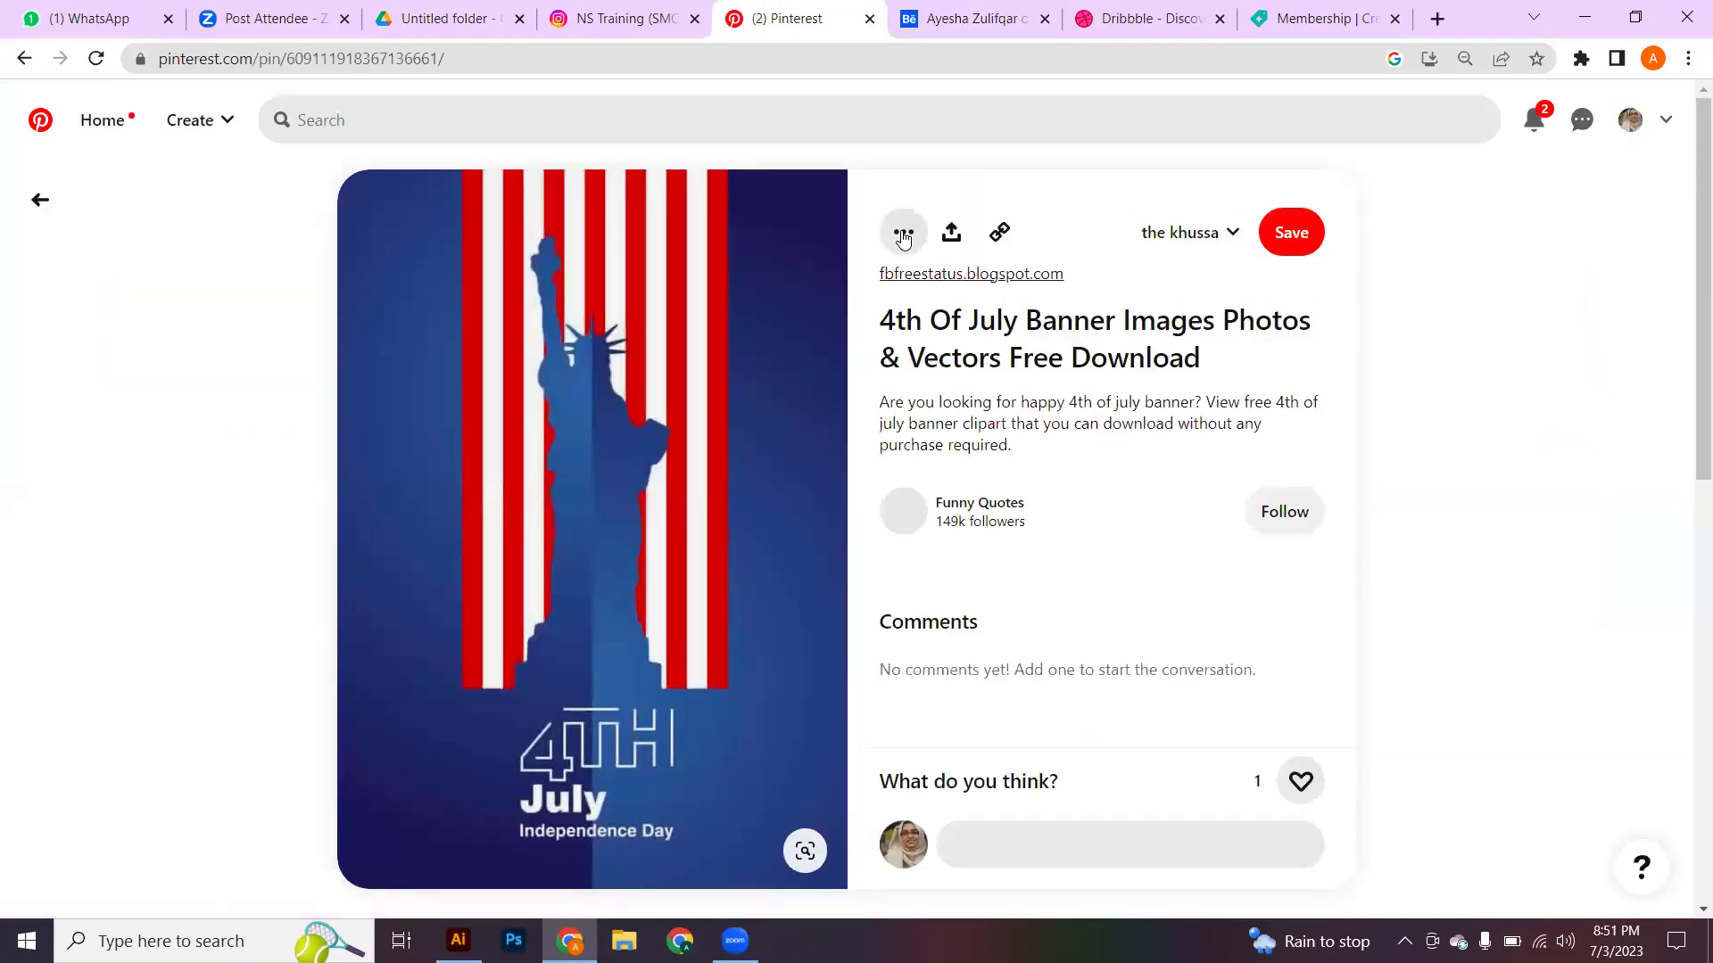
left_click(902, 233)
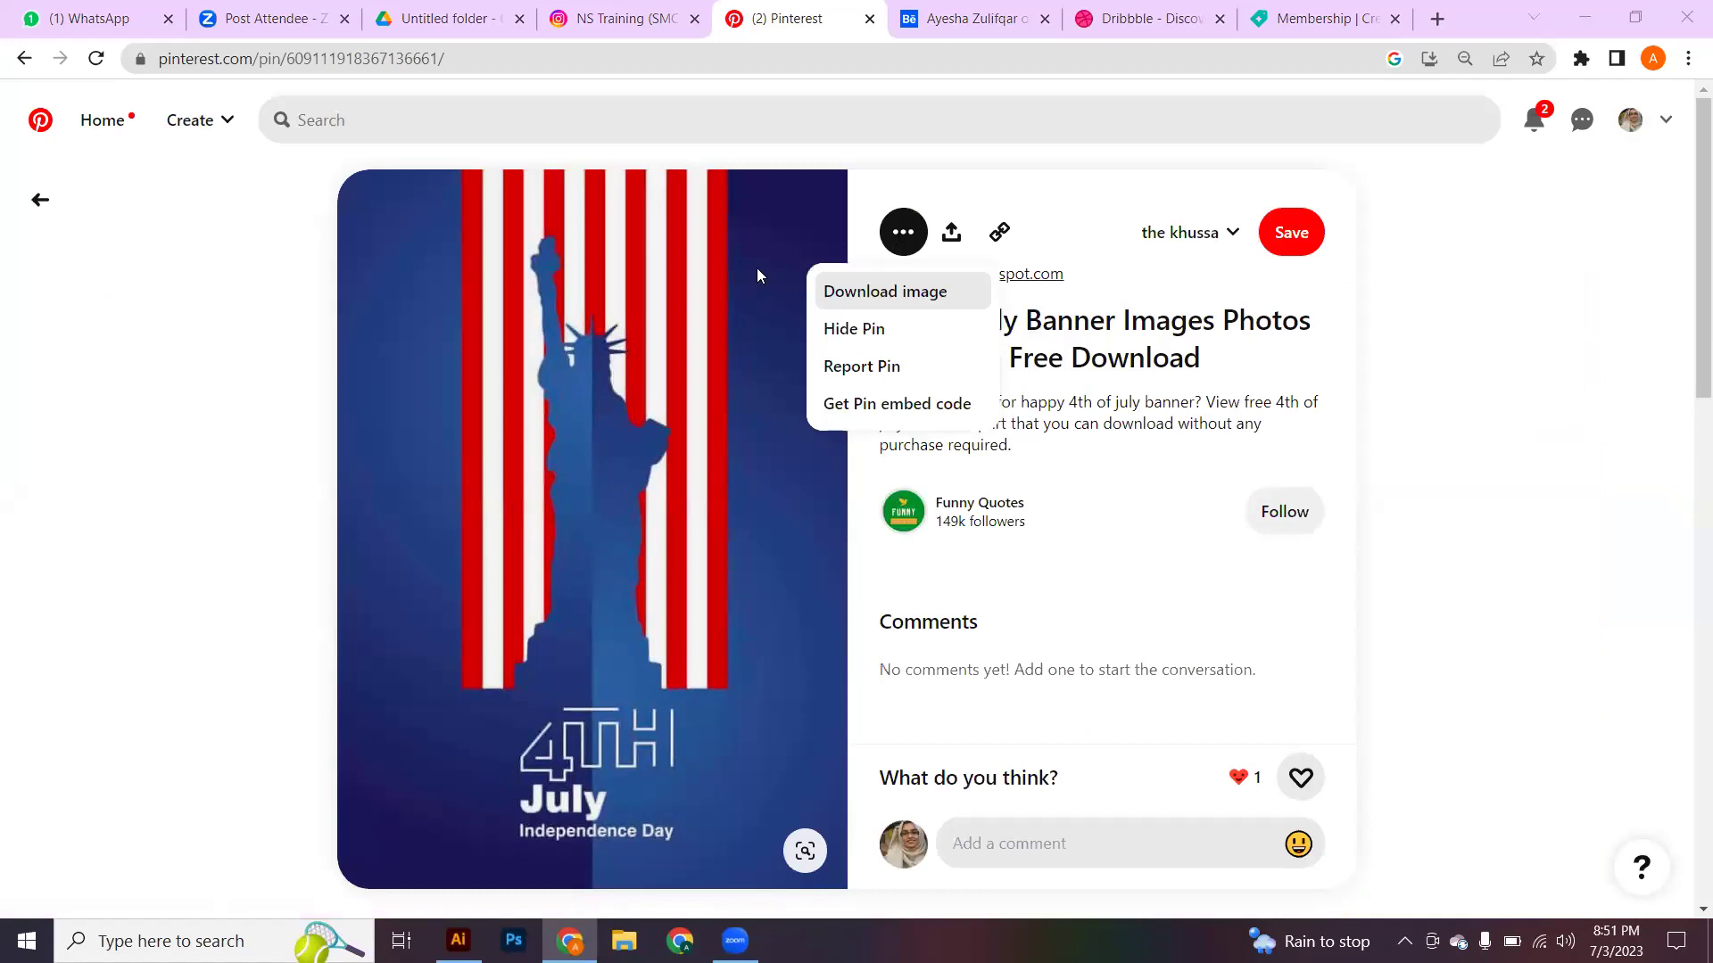
left_click(833, 291)
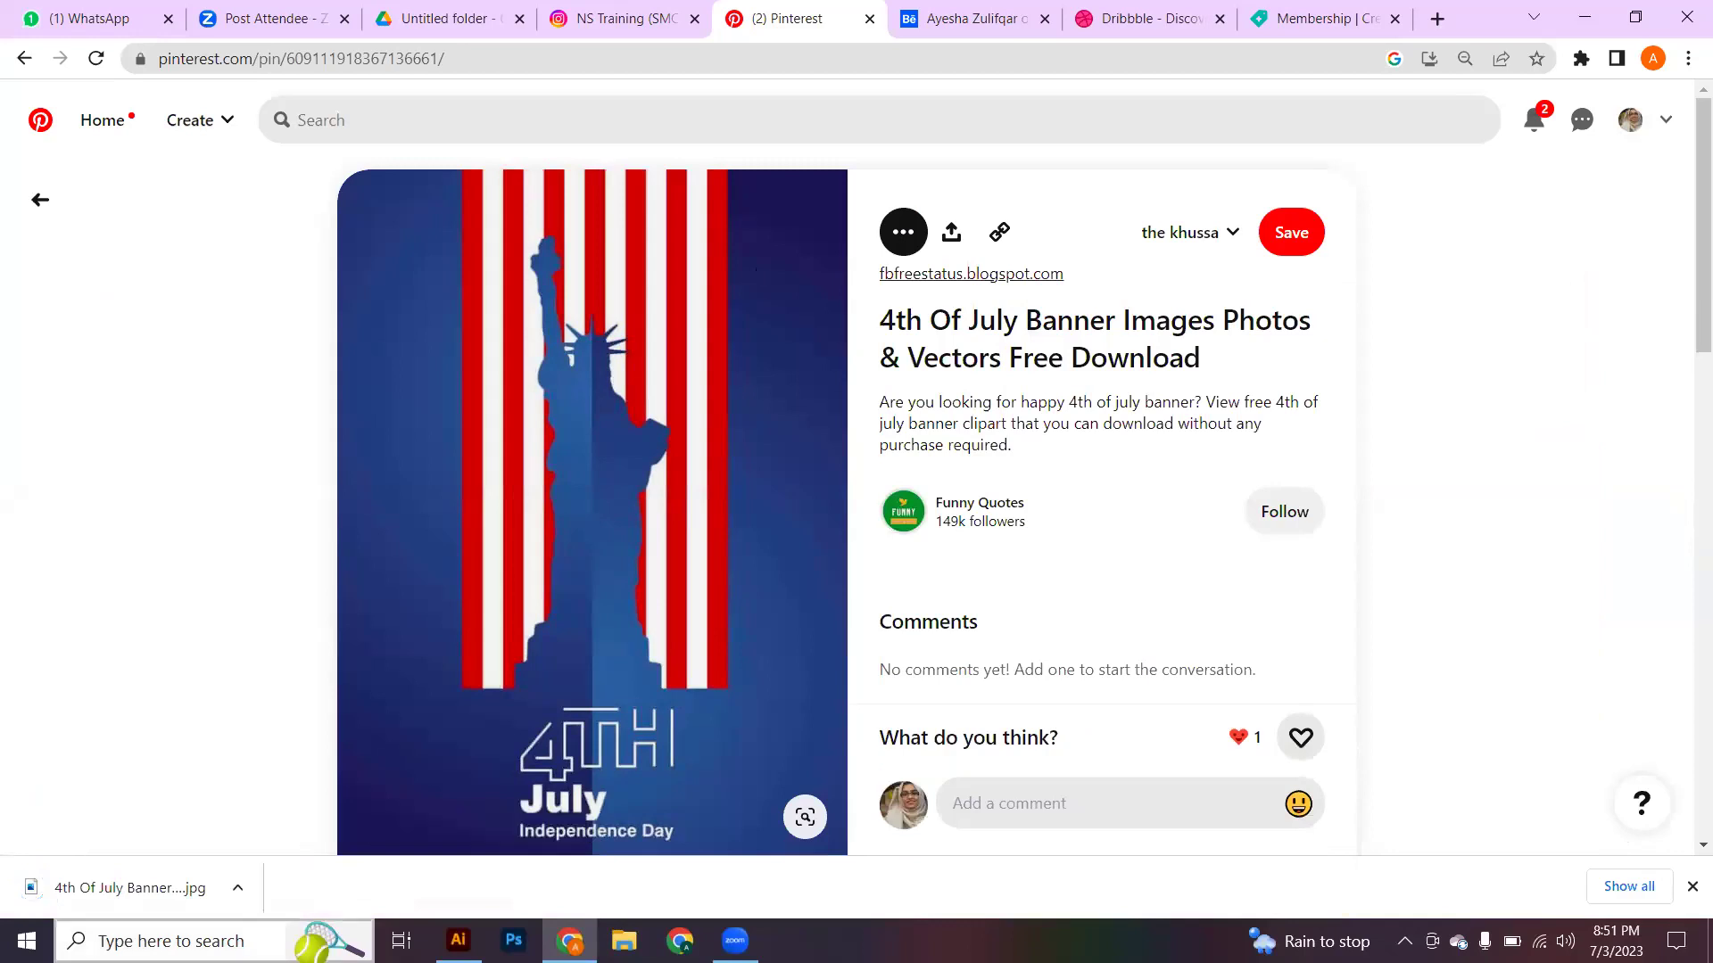
left_click(112, 894)
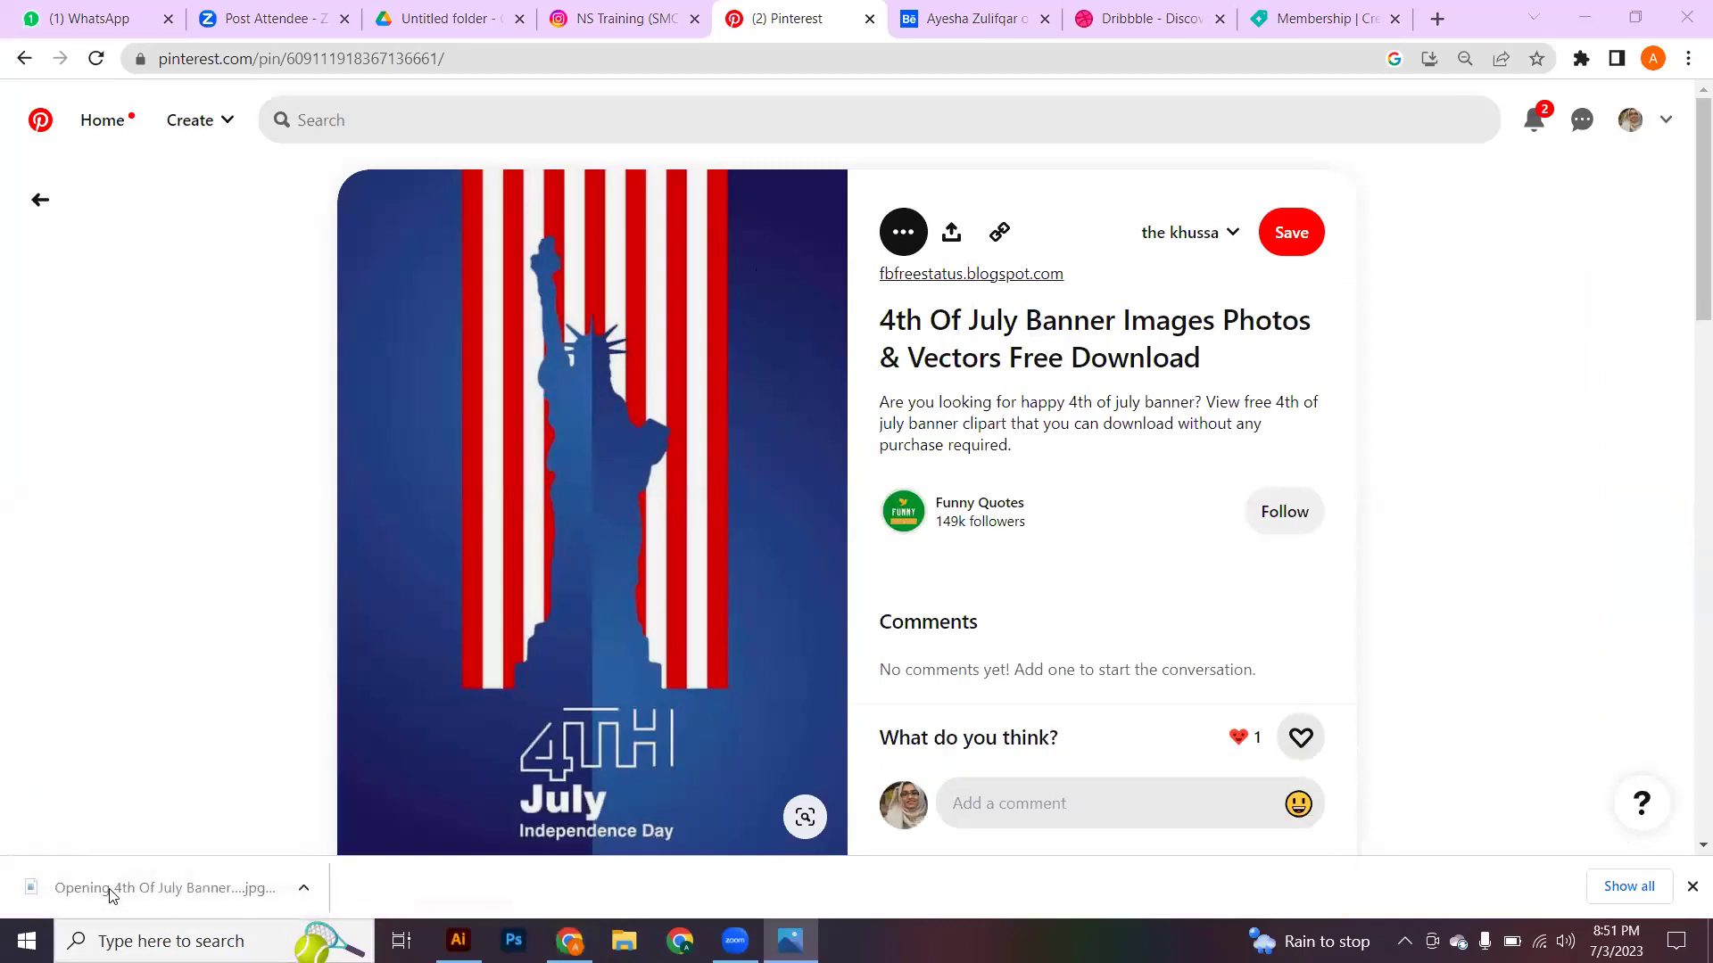